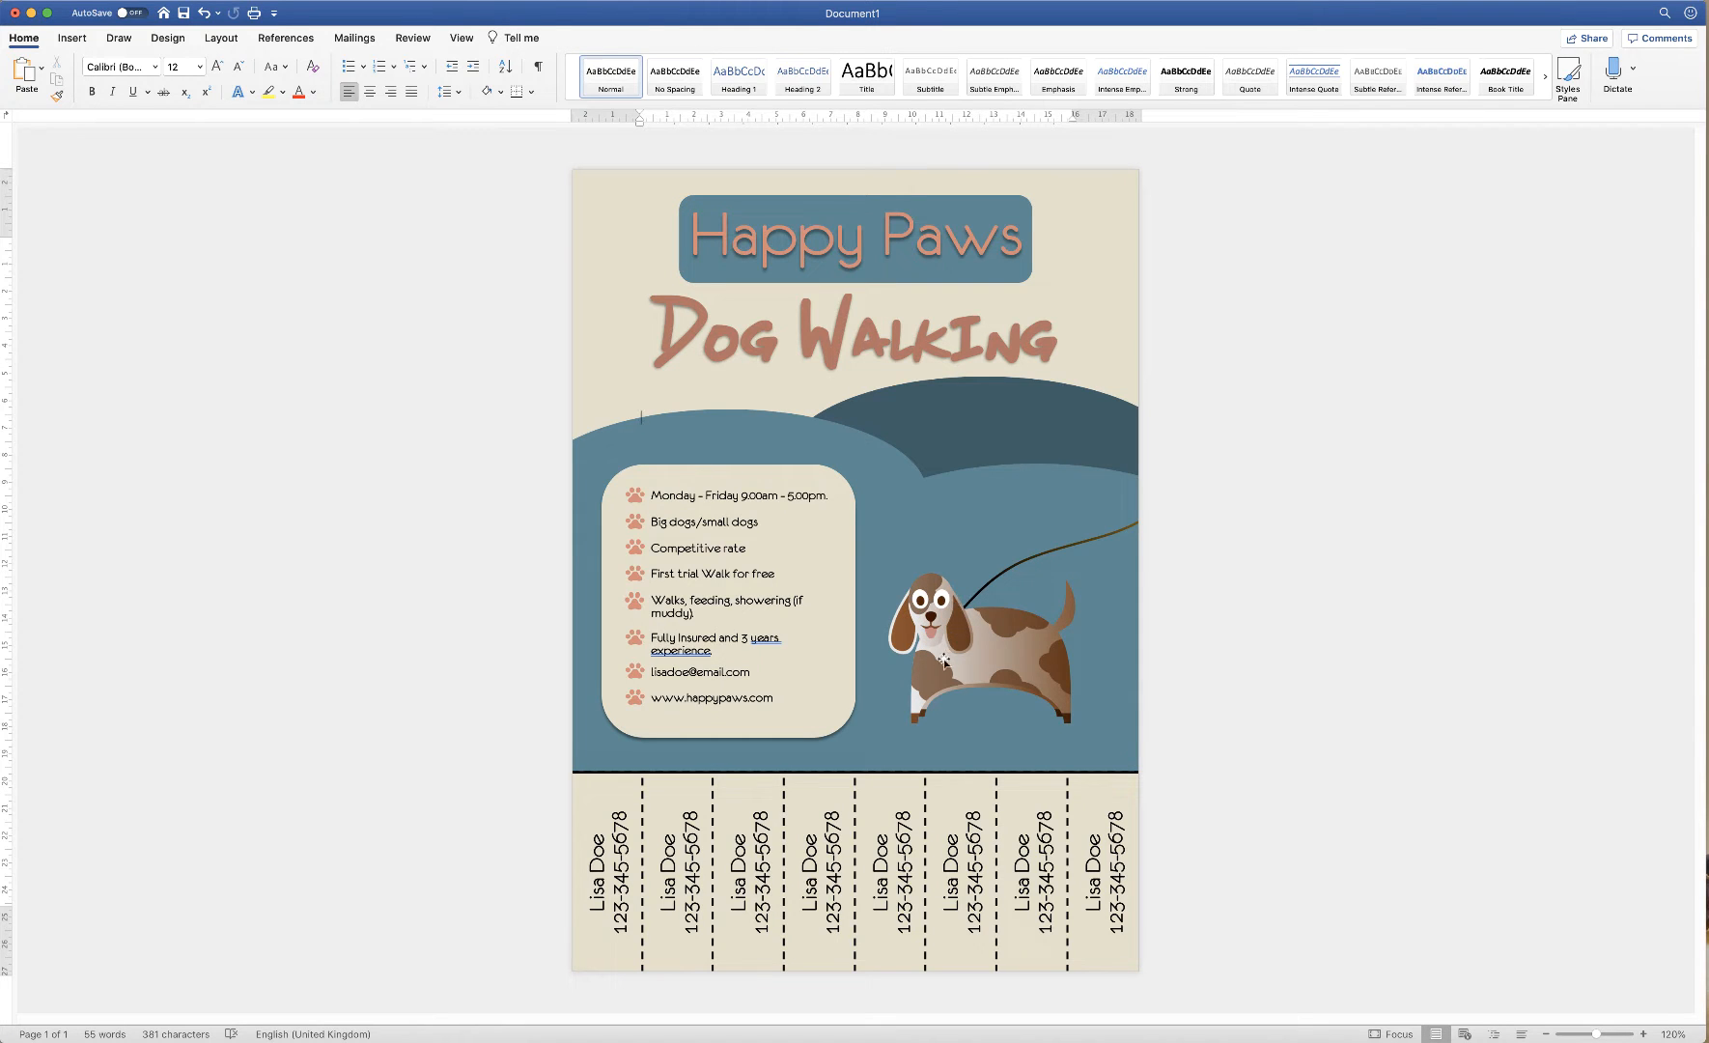
Bring the browser showing the Pixabay stock image site in front of Word
left_click(602, 1040)
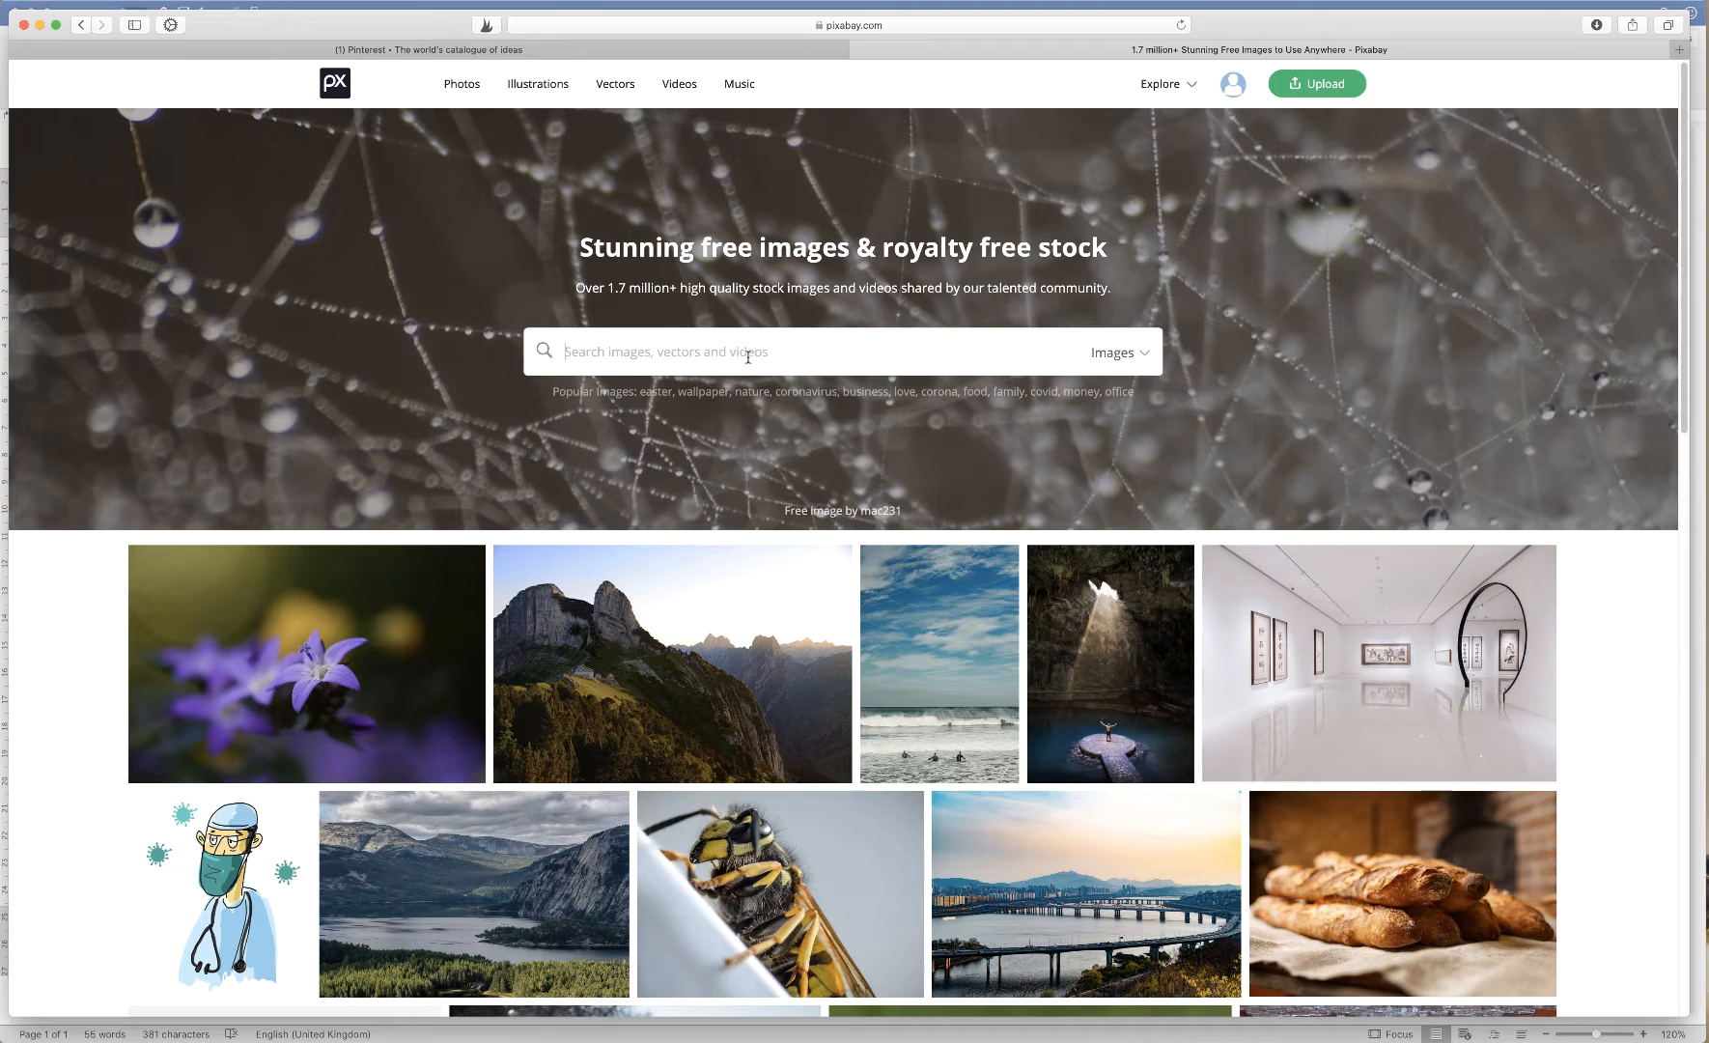
Search Pixabay for 'dogs' vector graphics and open the 'Animals Bunny Cat' illustration
type("dogs")
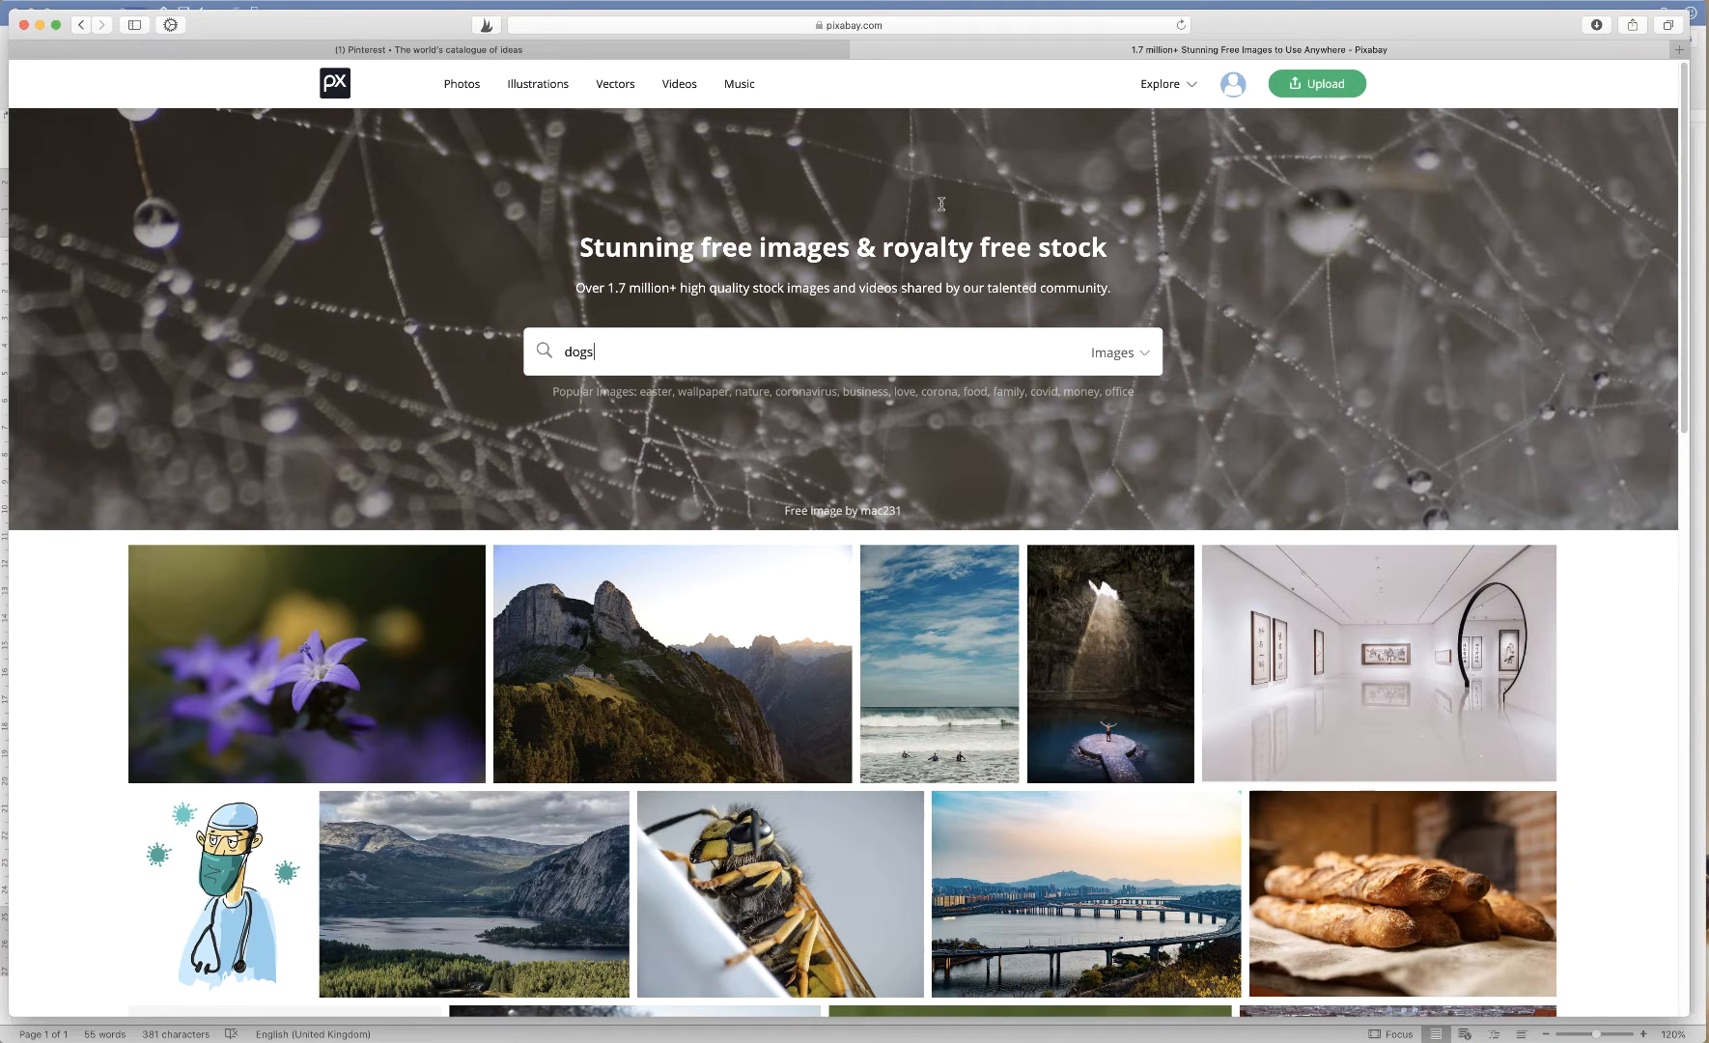
left_click(1145, 352)
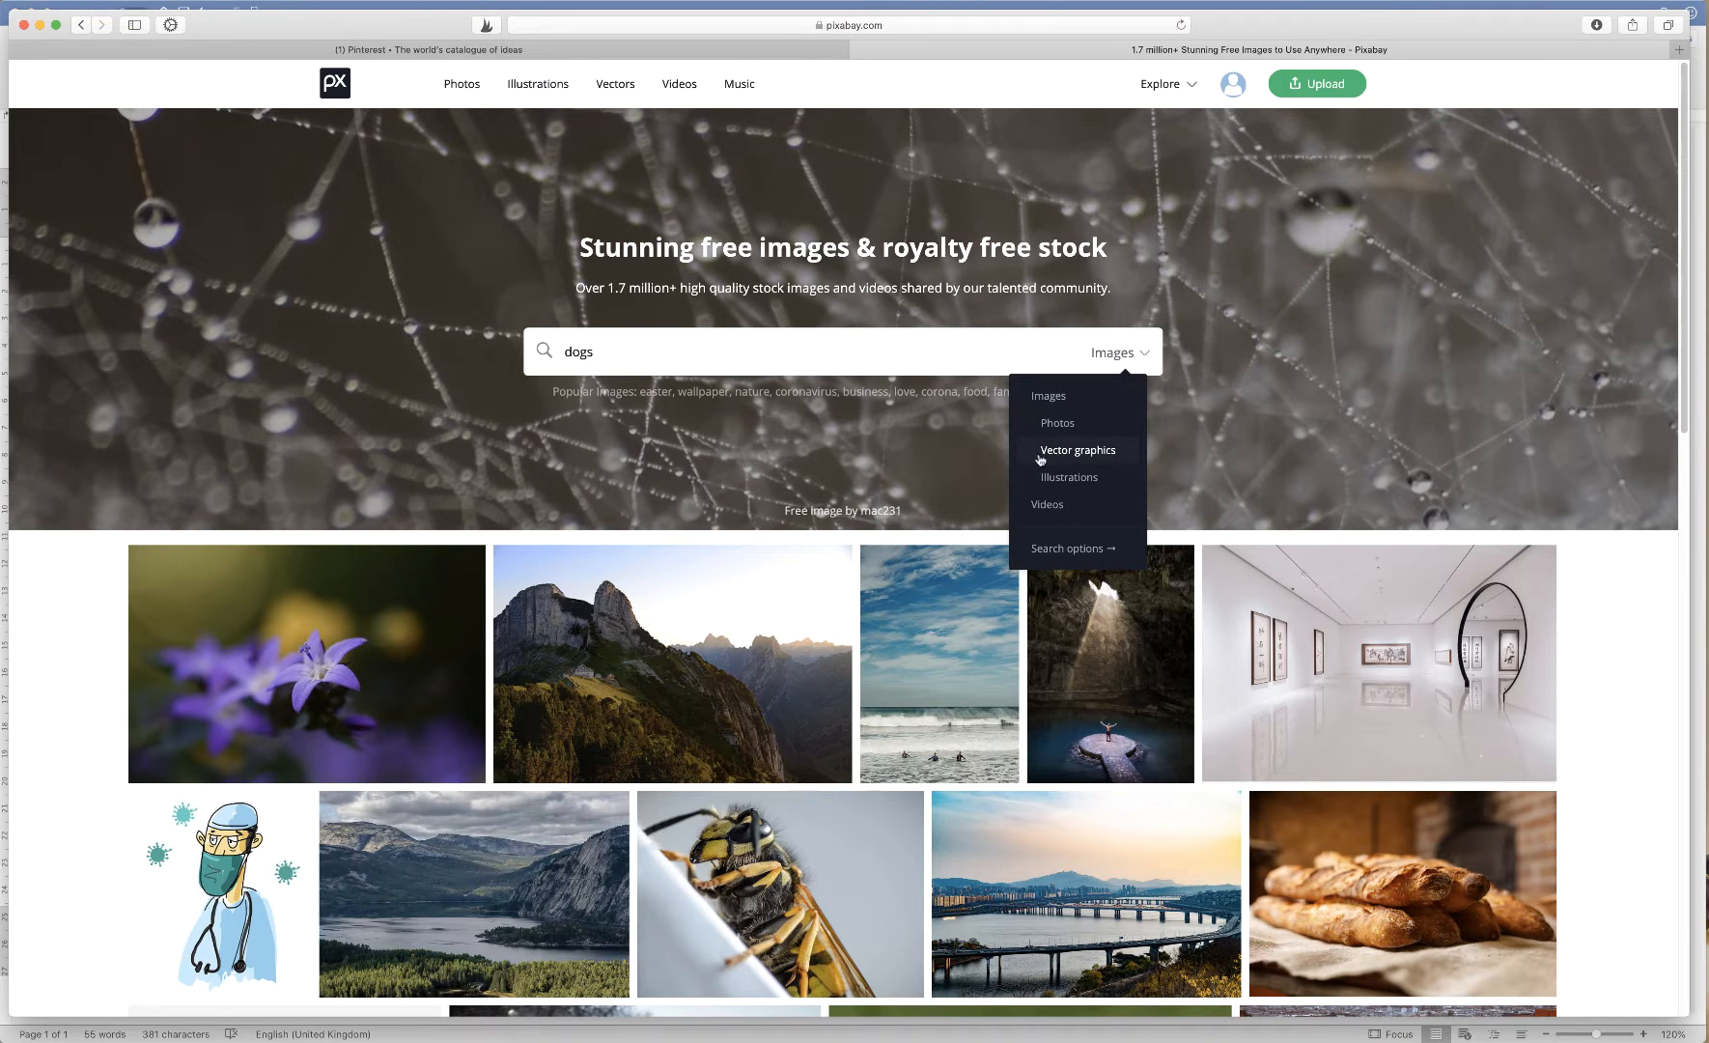
left_click(1087, 452)
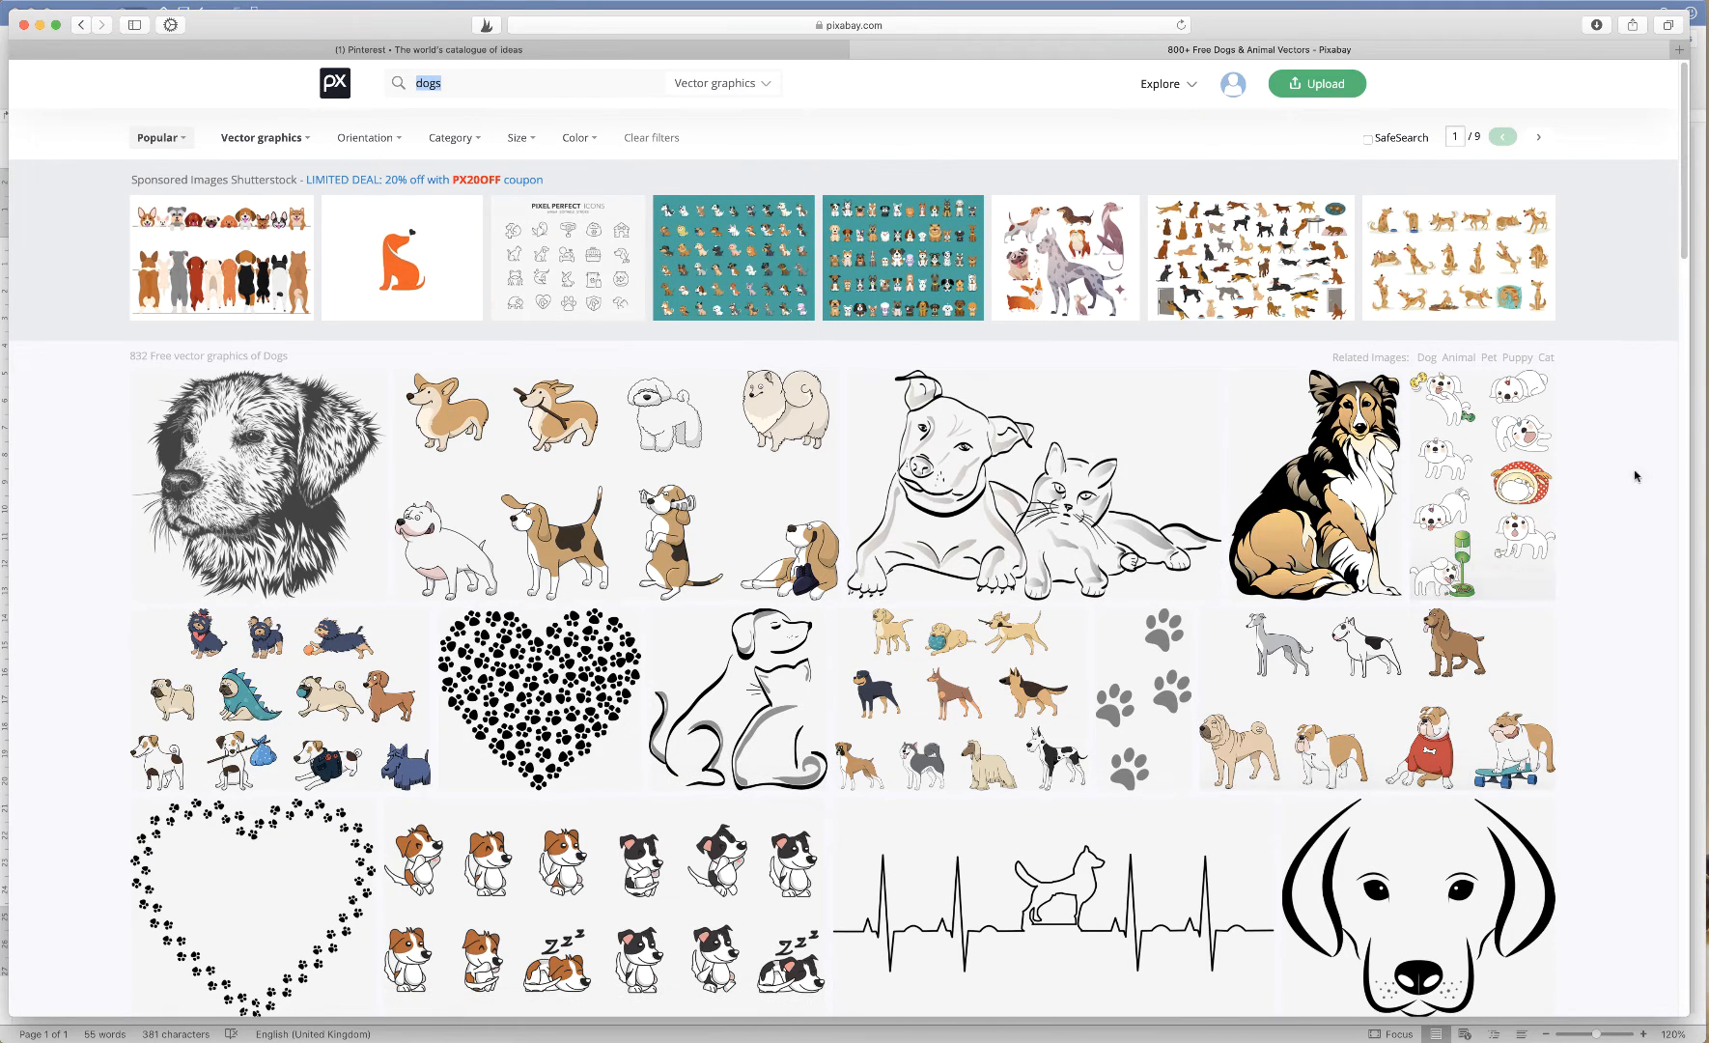
left_click_drag(1685, 250, 1587, 691)
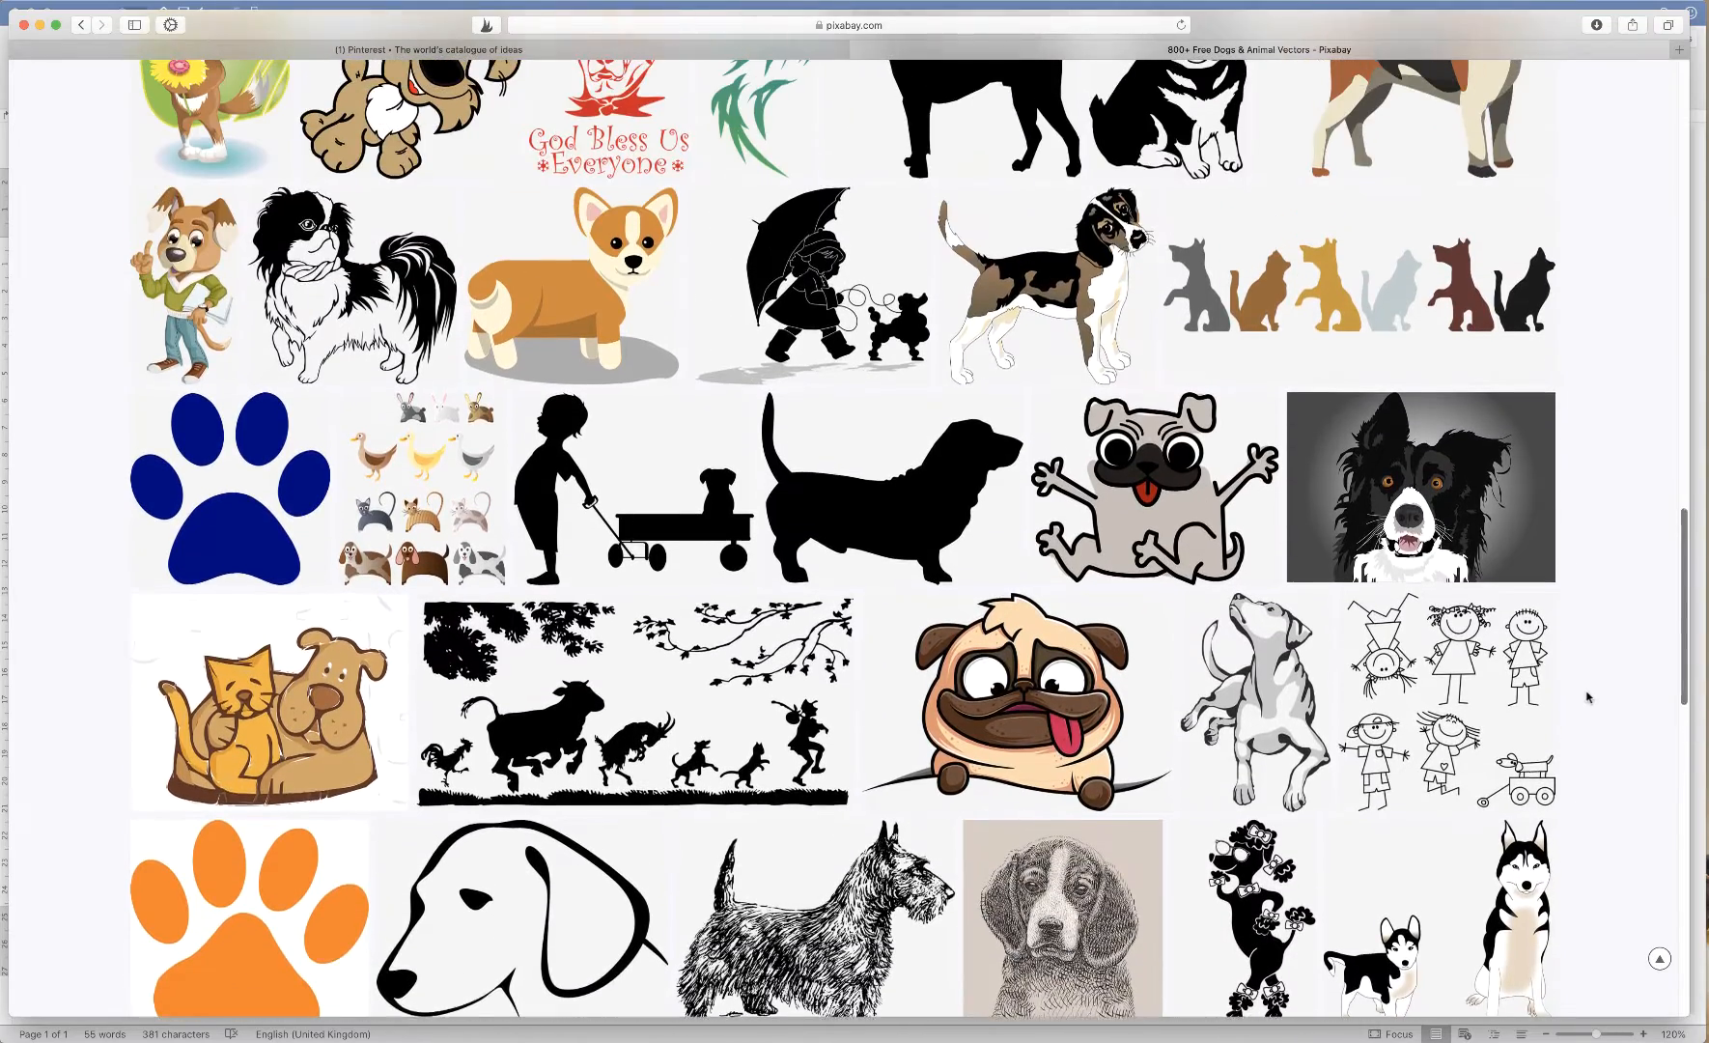
mouse_move(591, 321)
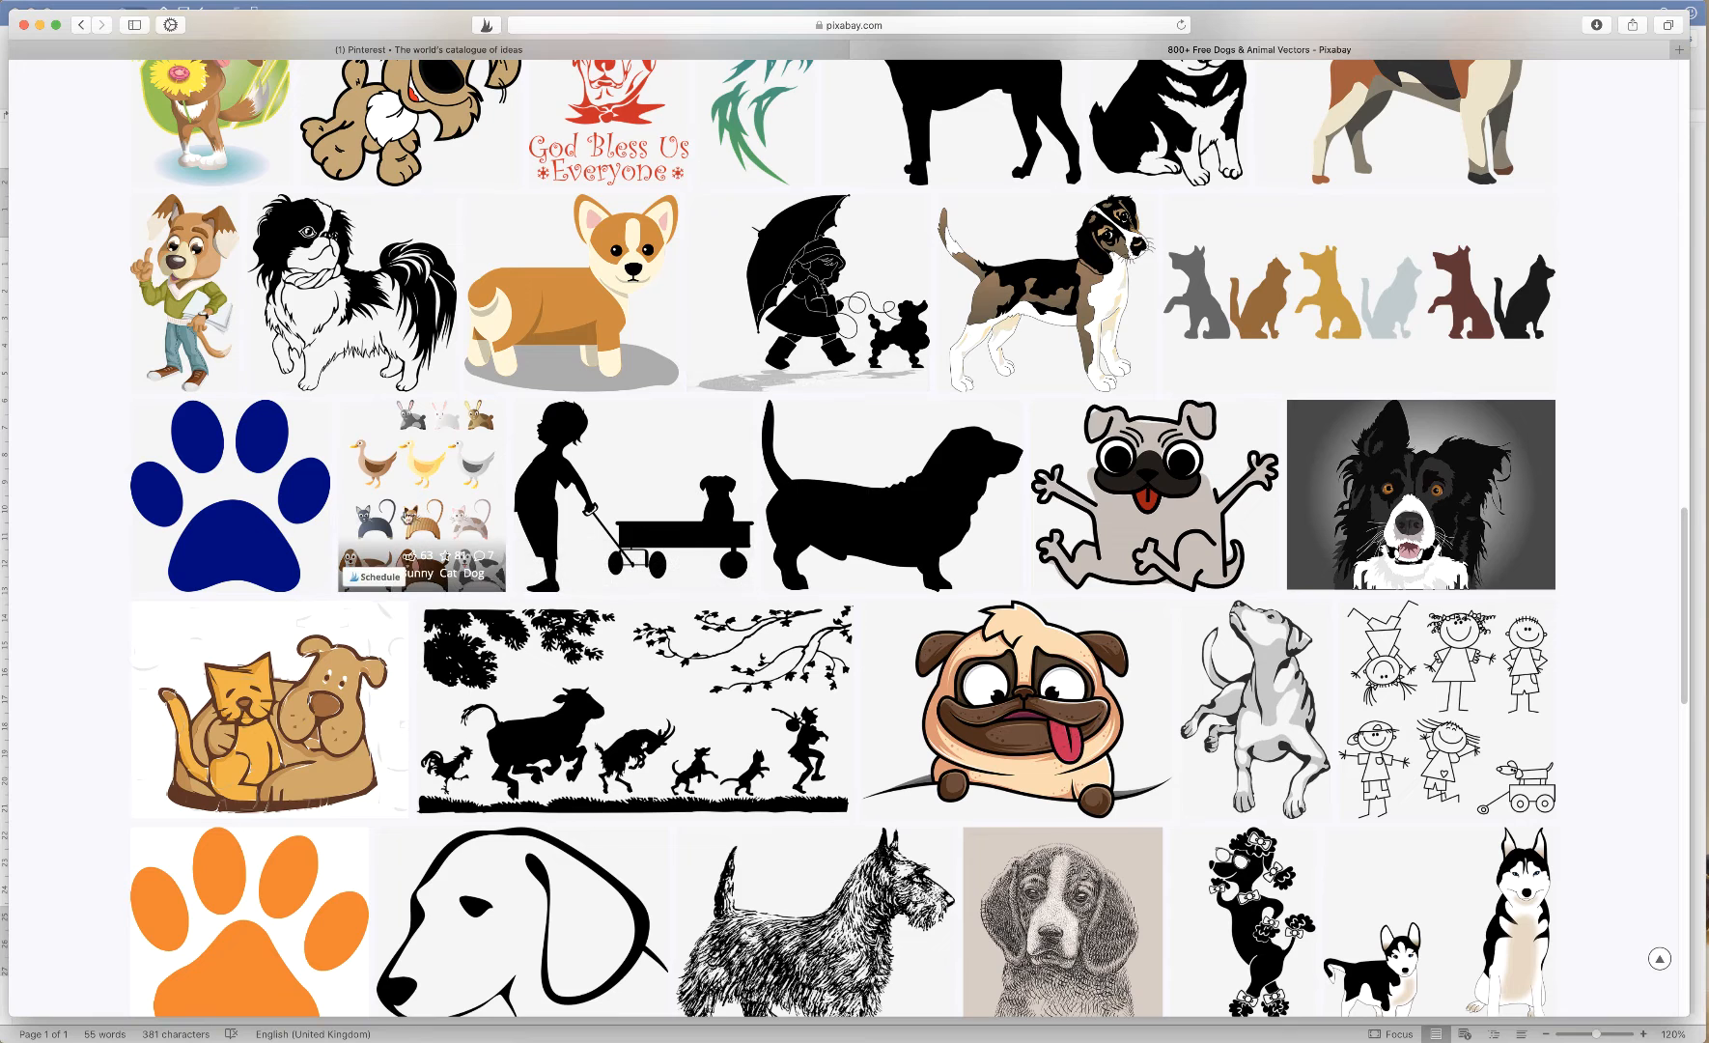
left_click(404, 490)
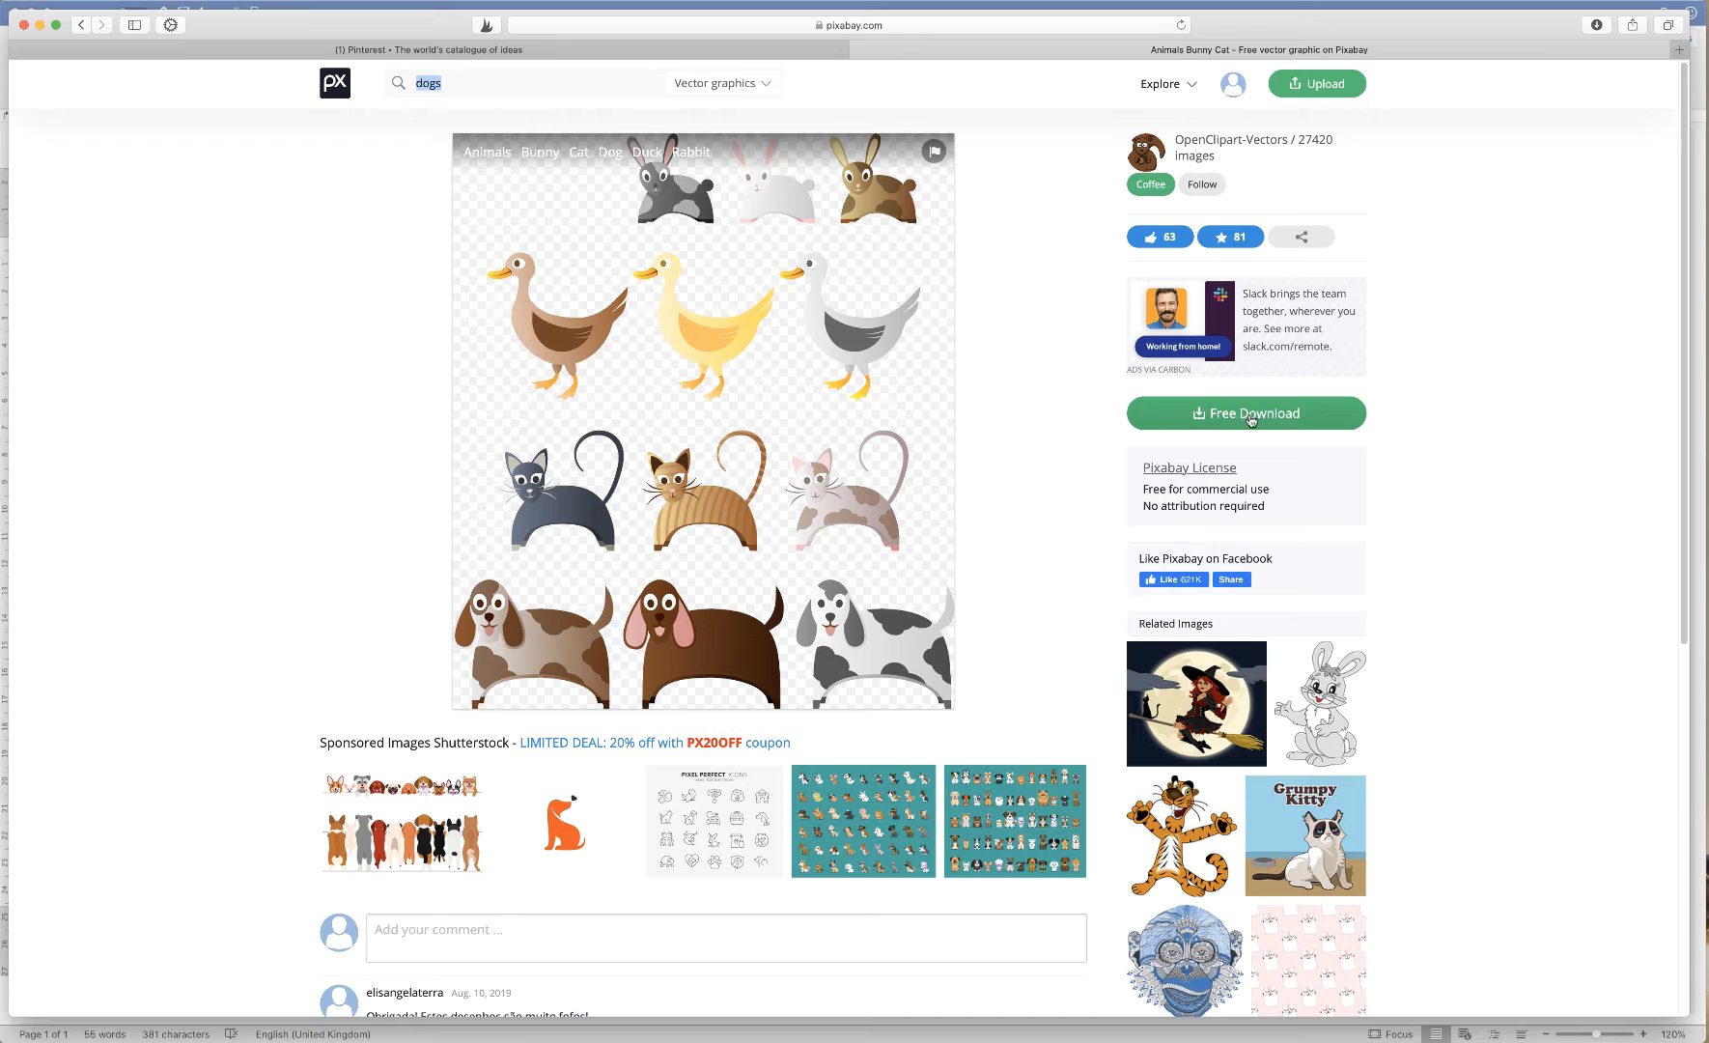
Start a new blank Word document and insert the picture animals-158353.png
left_click(39, 24)
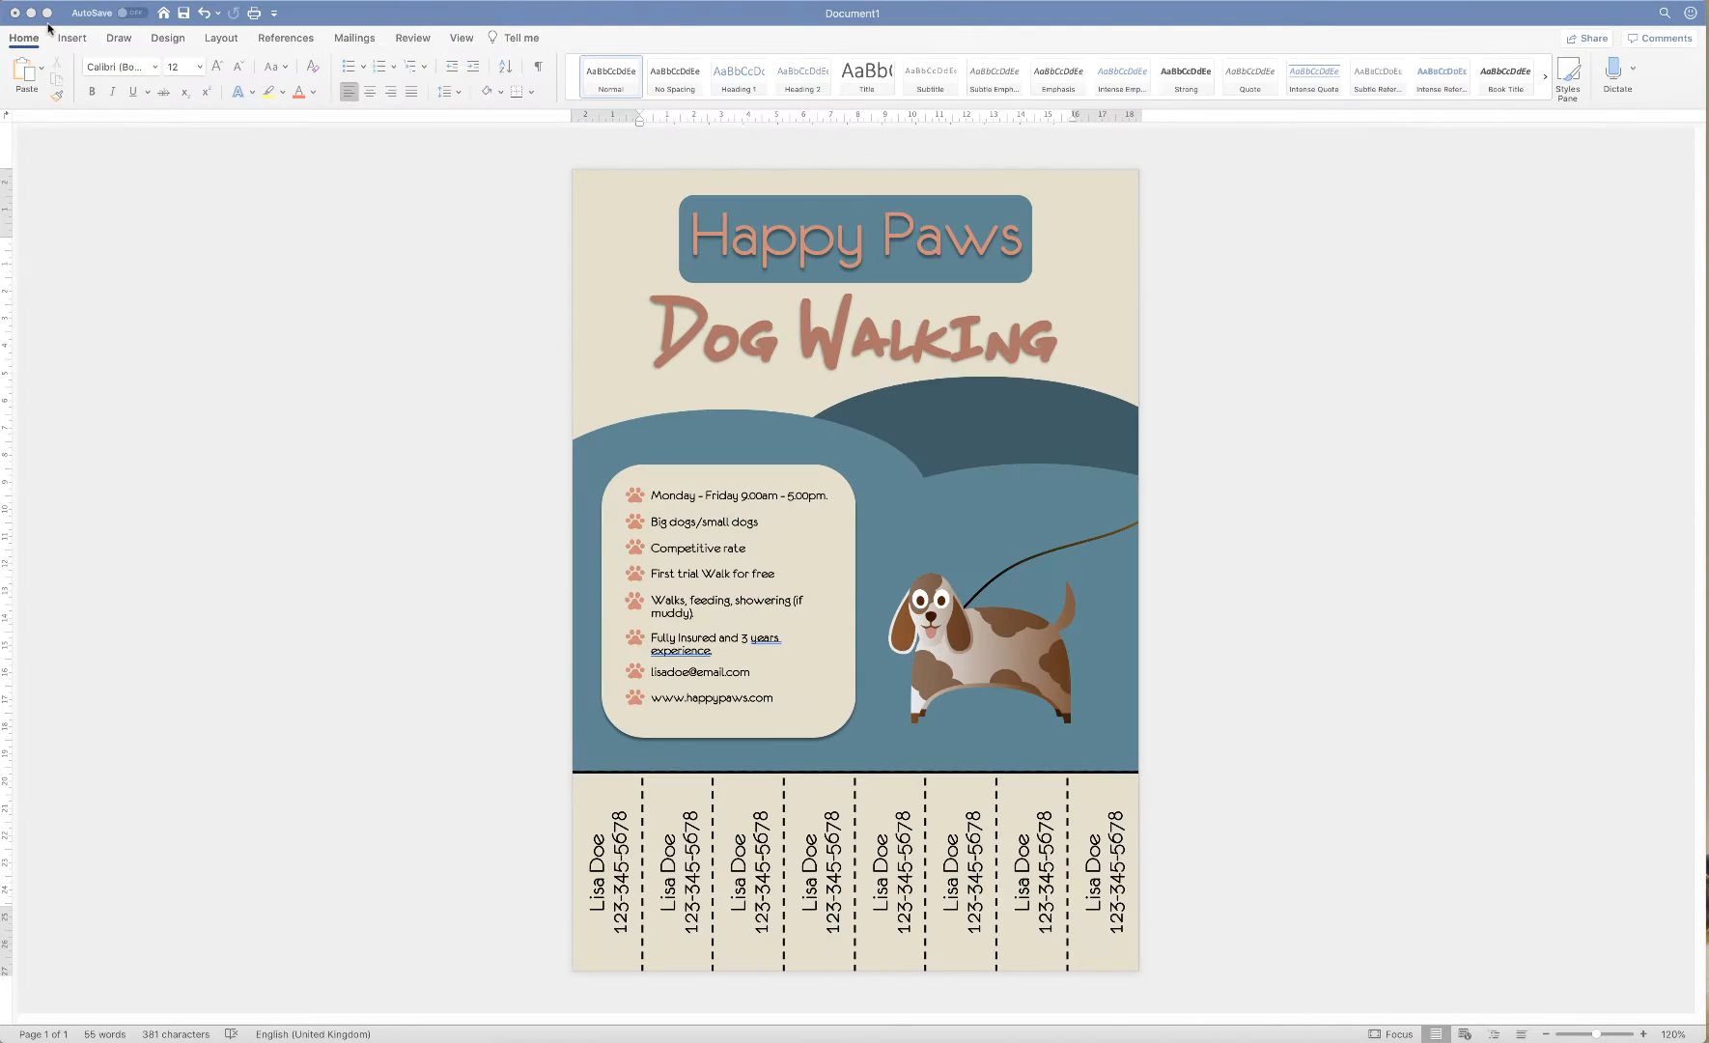
key("super+n")
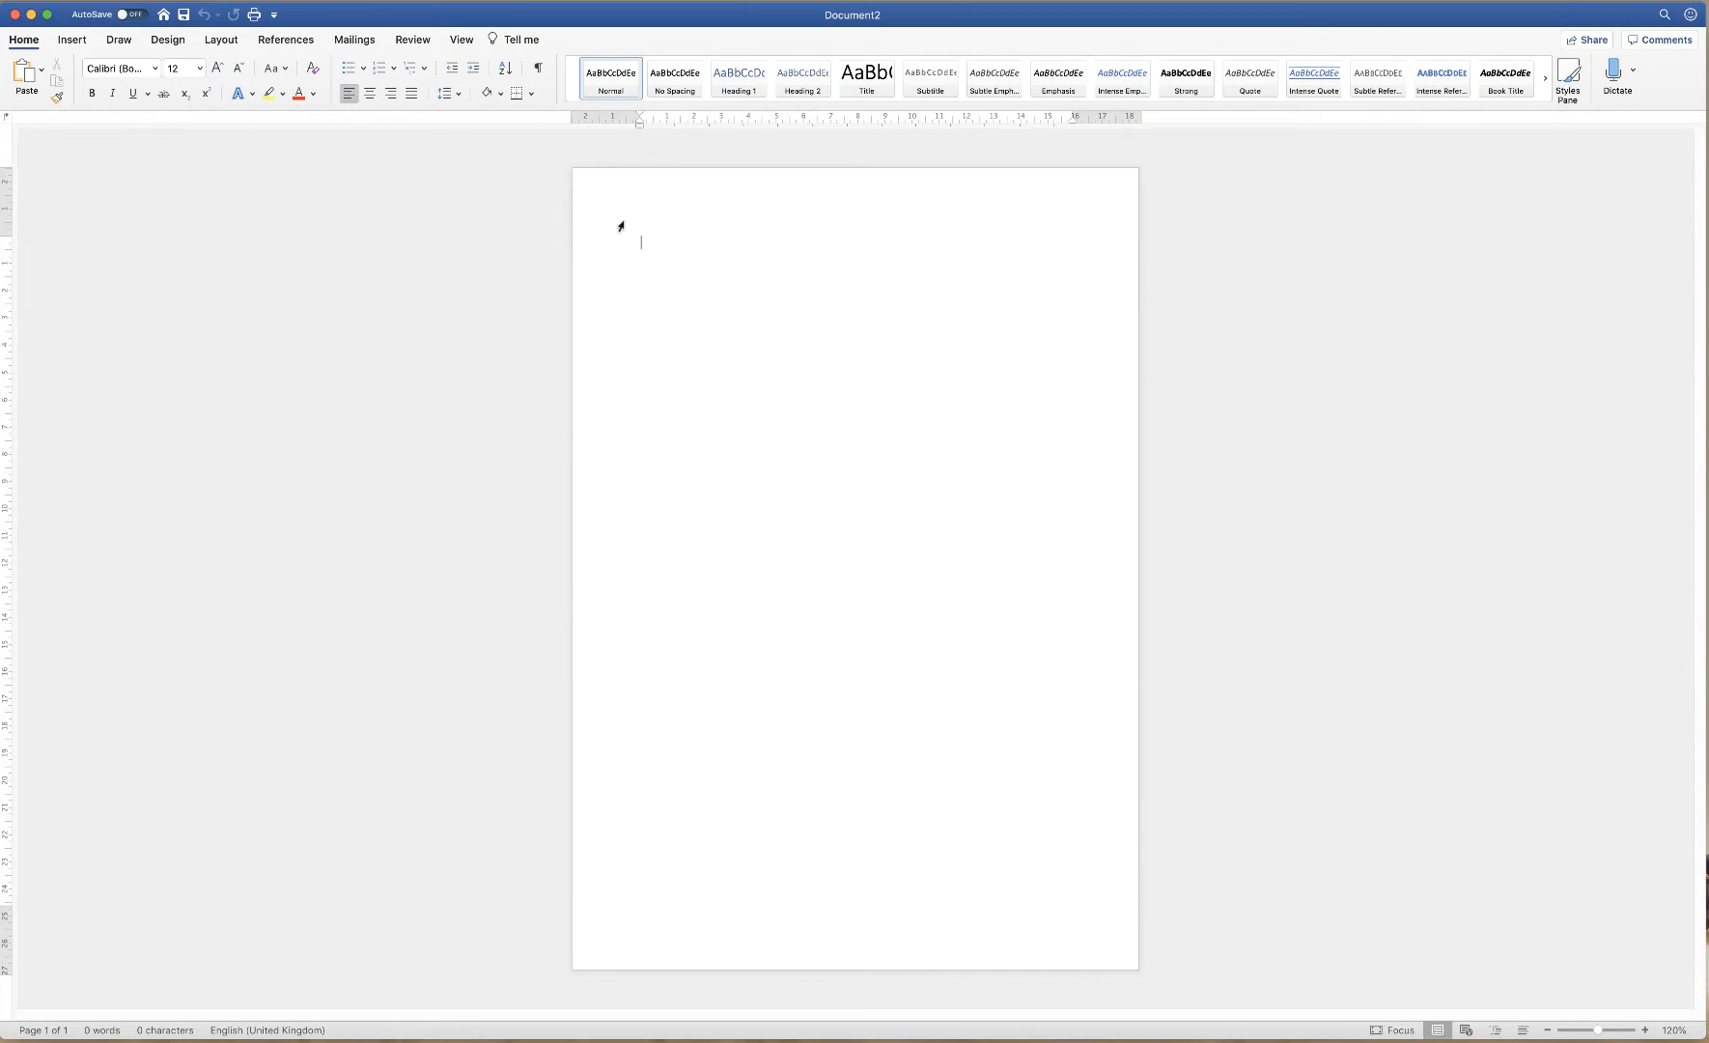
left_click(69, 41)
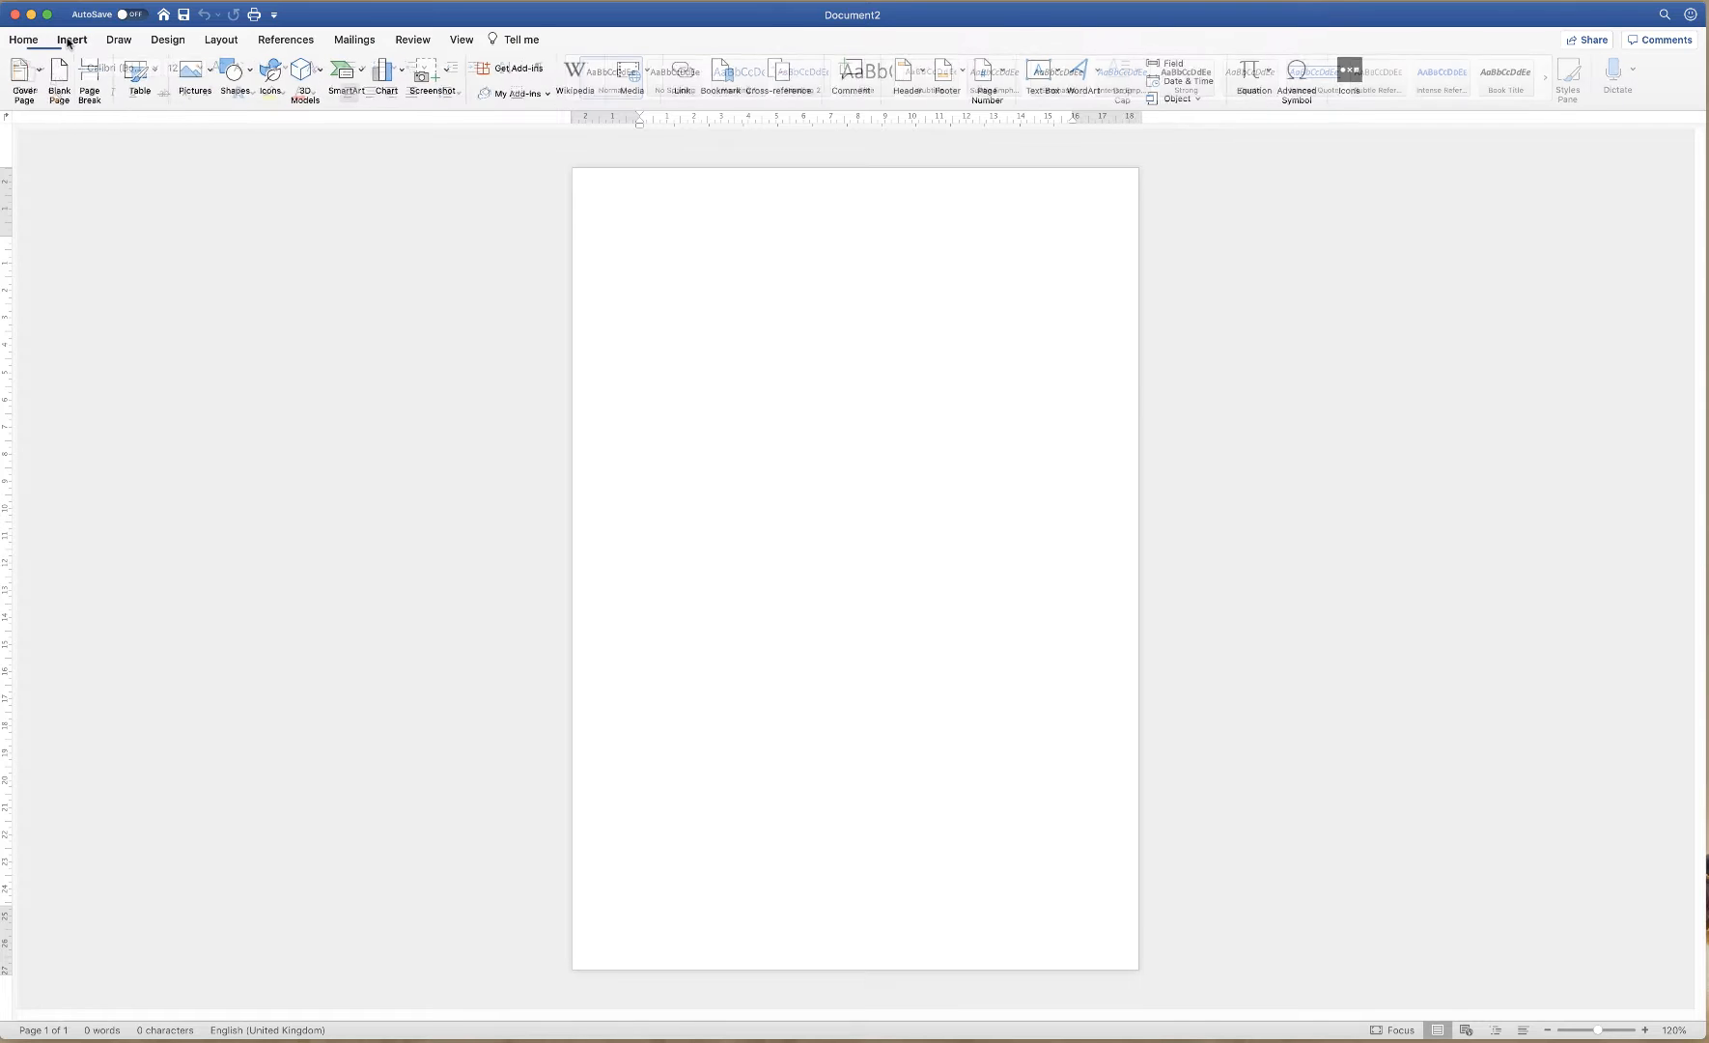
left_click(211, 70)
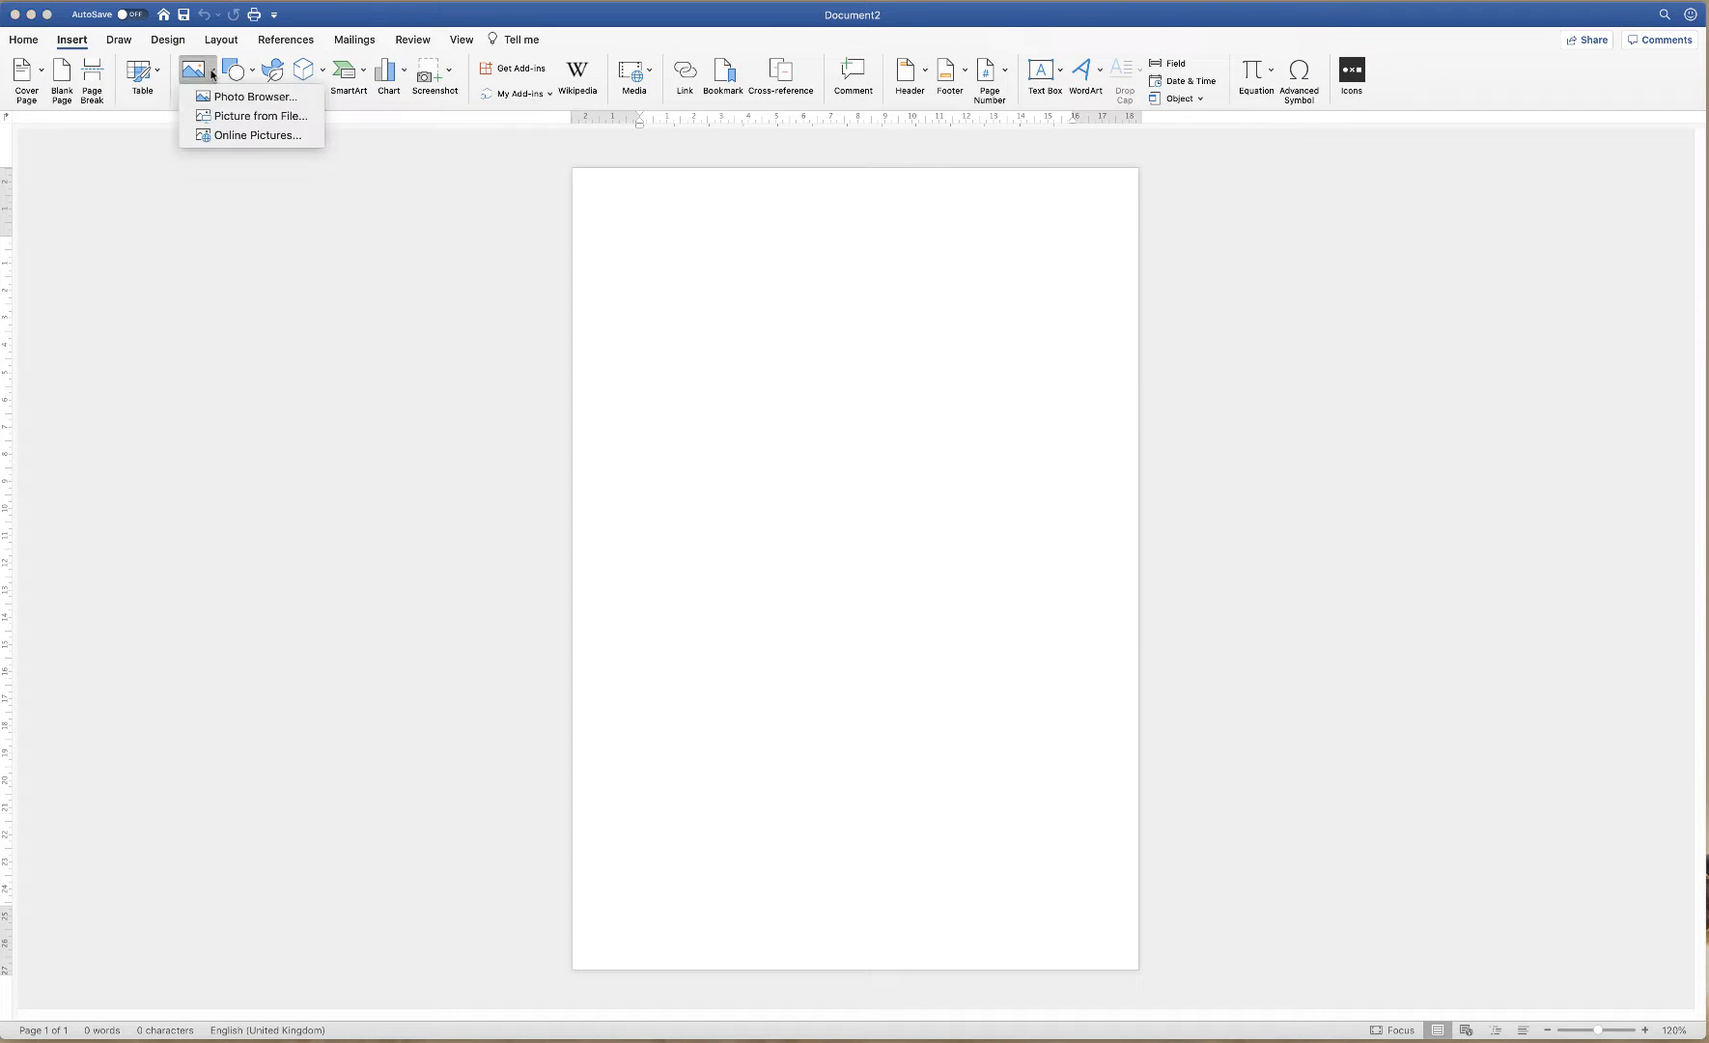
left_click(221, 117)
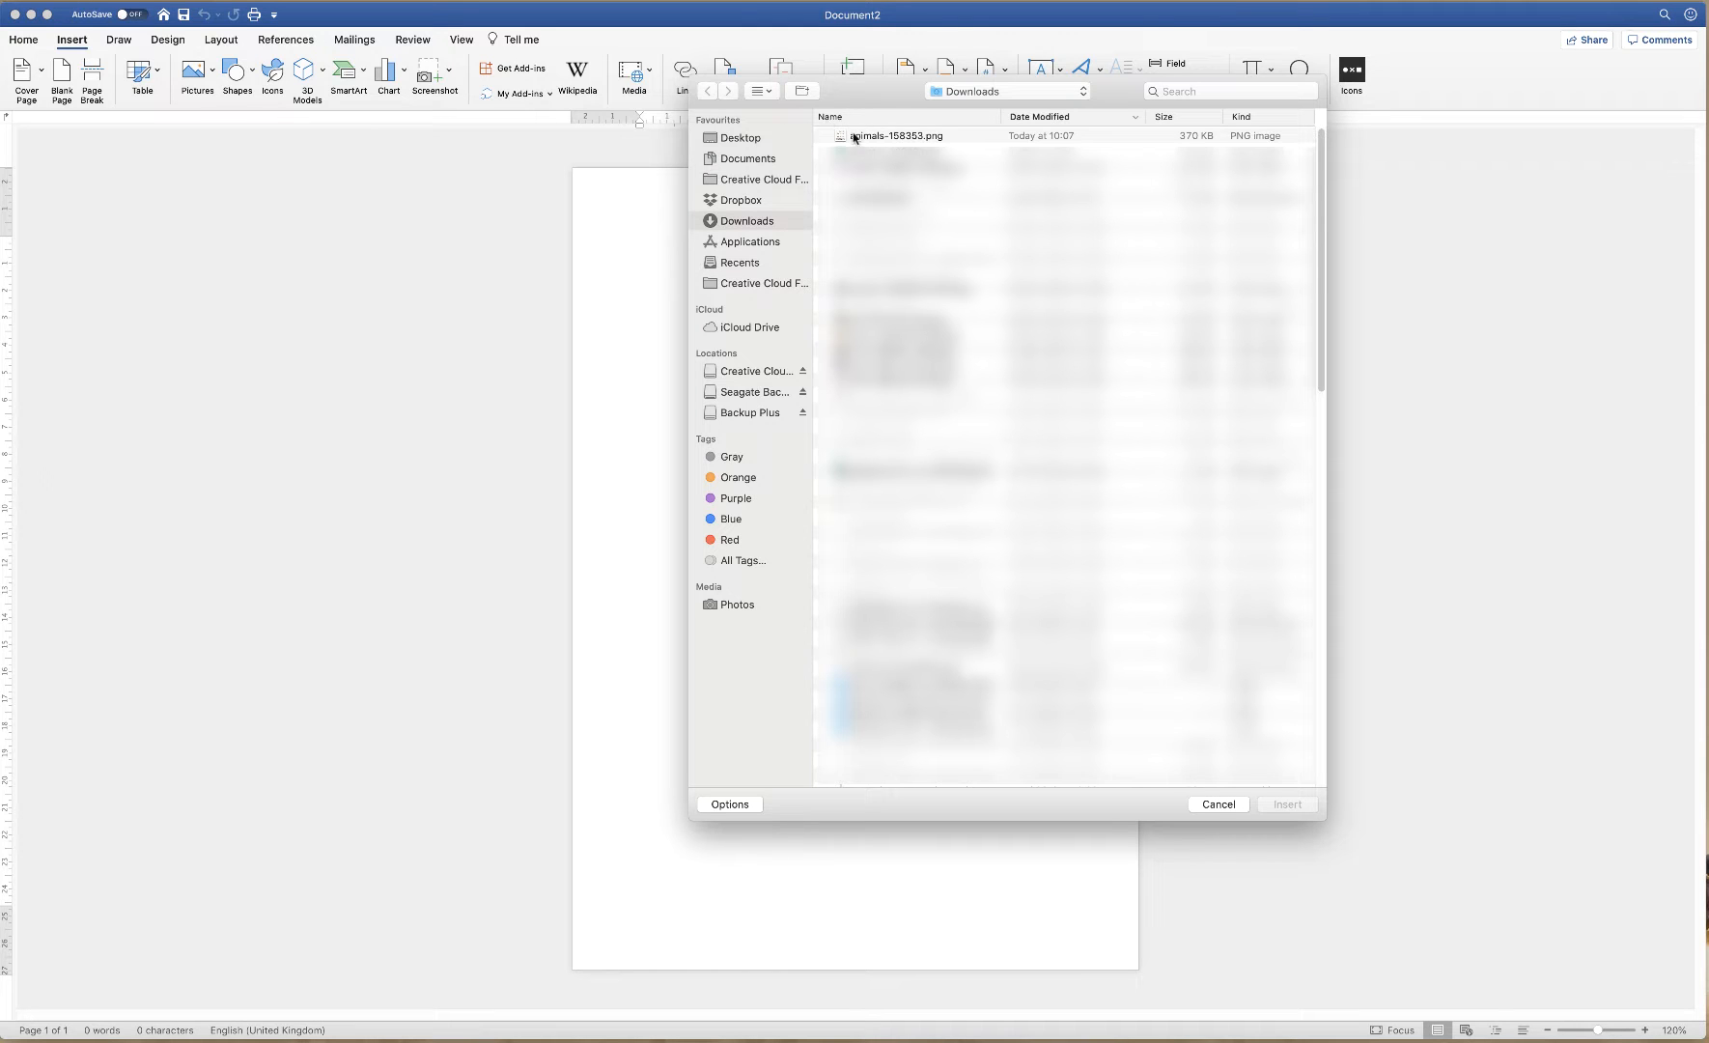
left_click(854, 137)
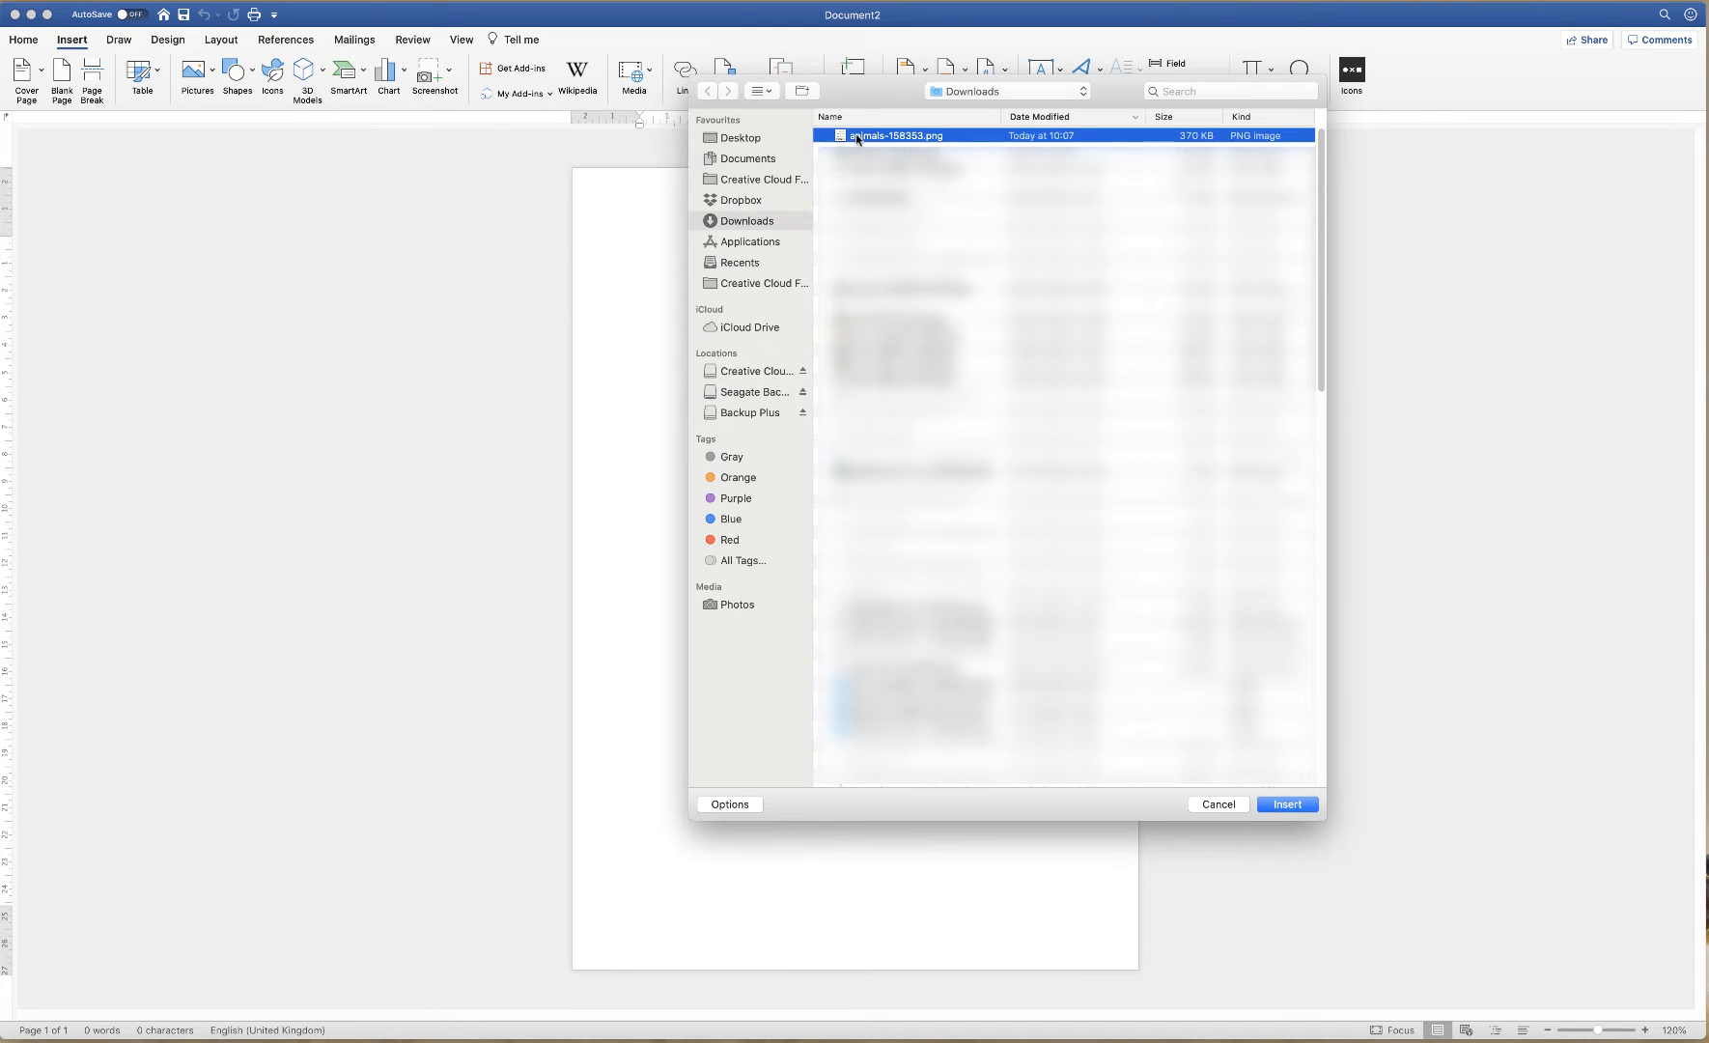
left_click(1287, 804)
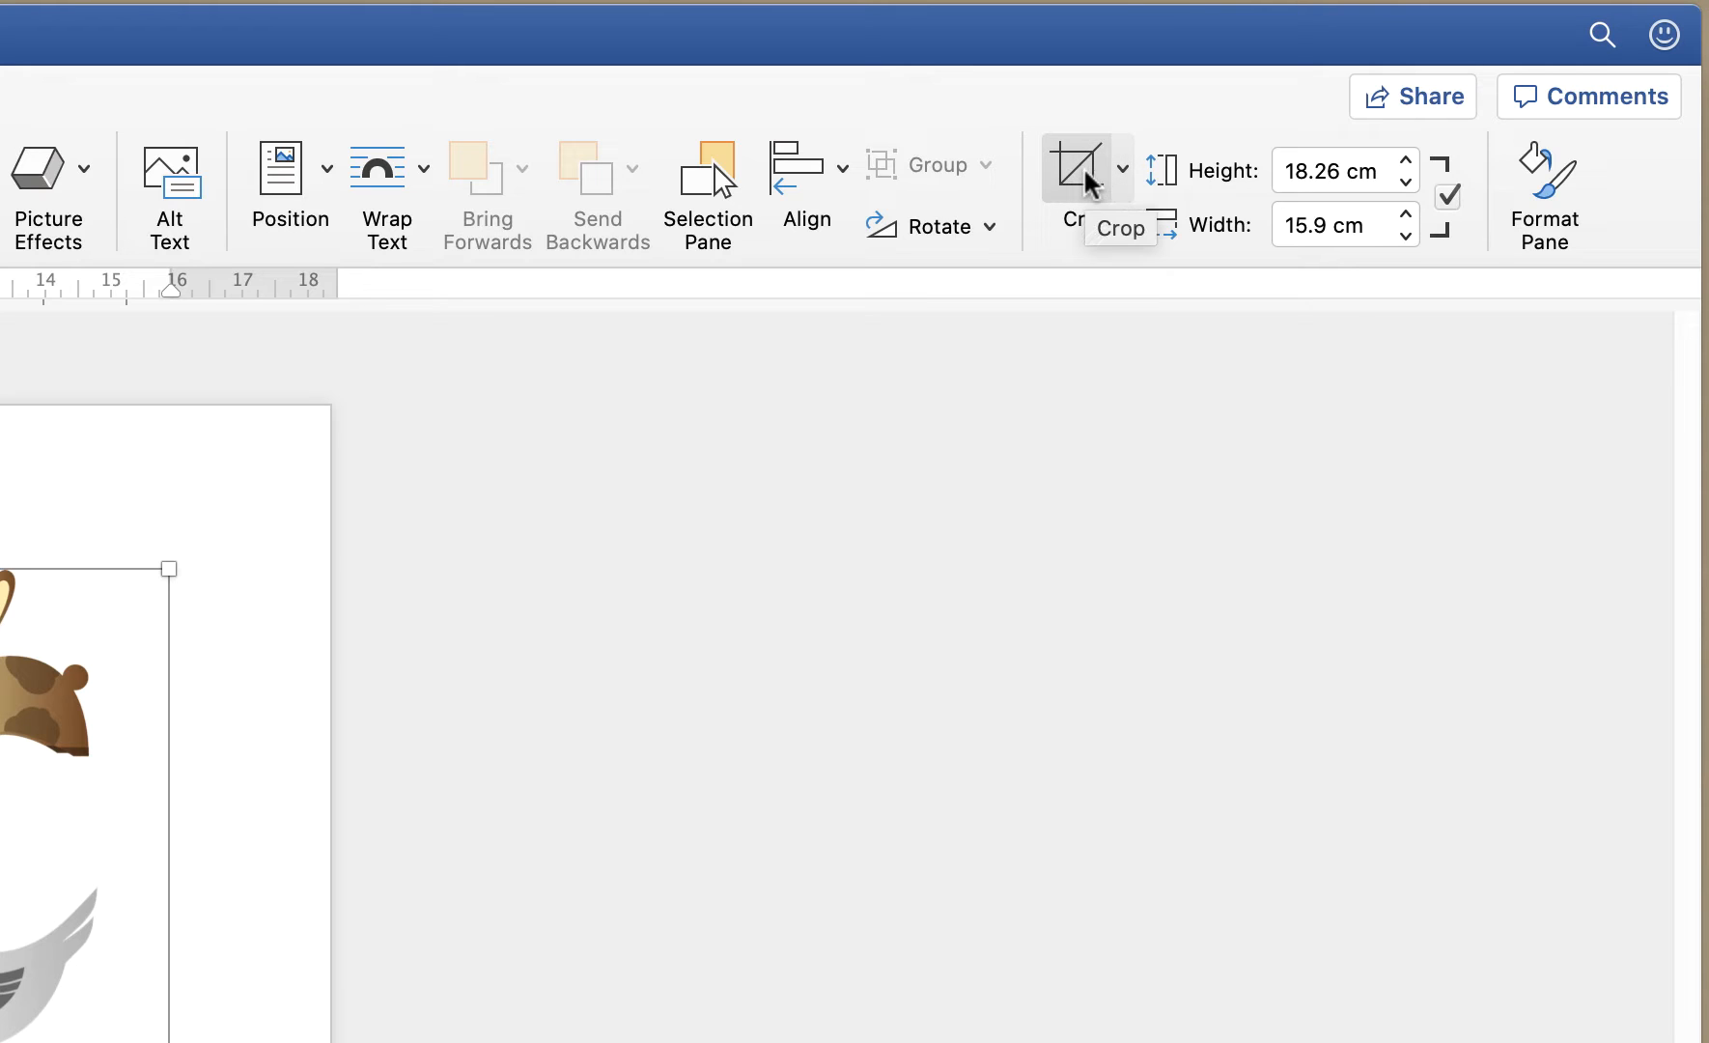
Crop the animals picture to just the brown spotted dog, 4.46 × 5.41 cm
left_click(1090, 182)
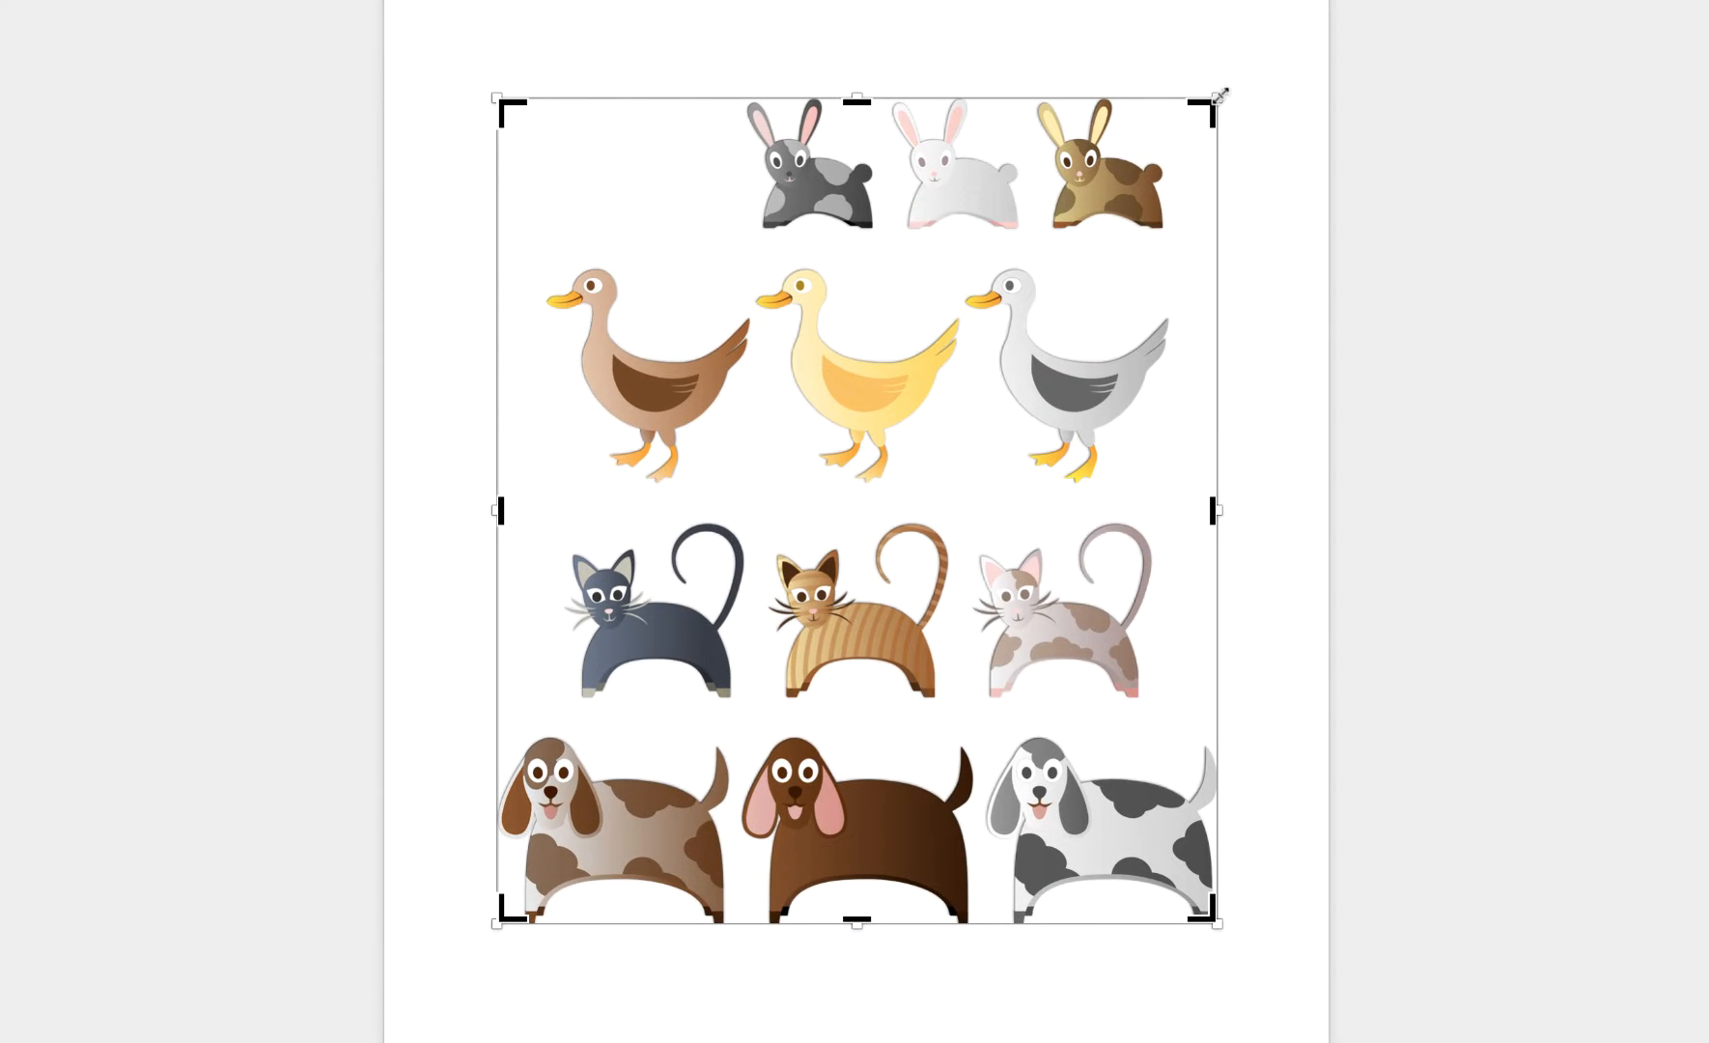
left_click_drag(1205, 104, 739, 723)
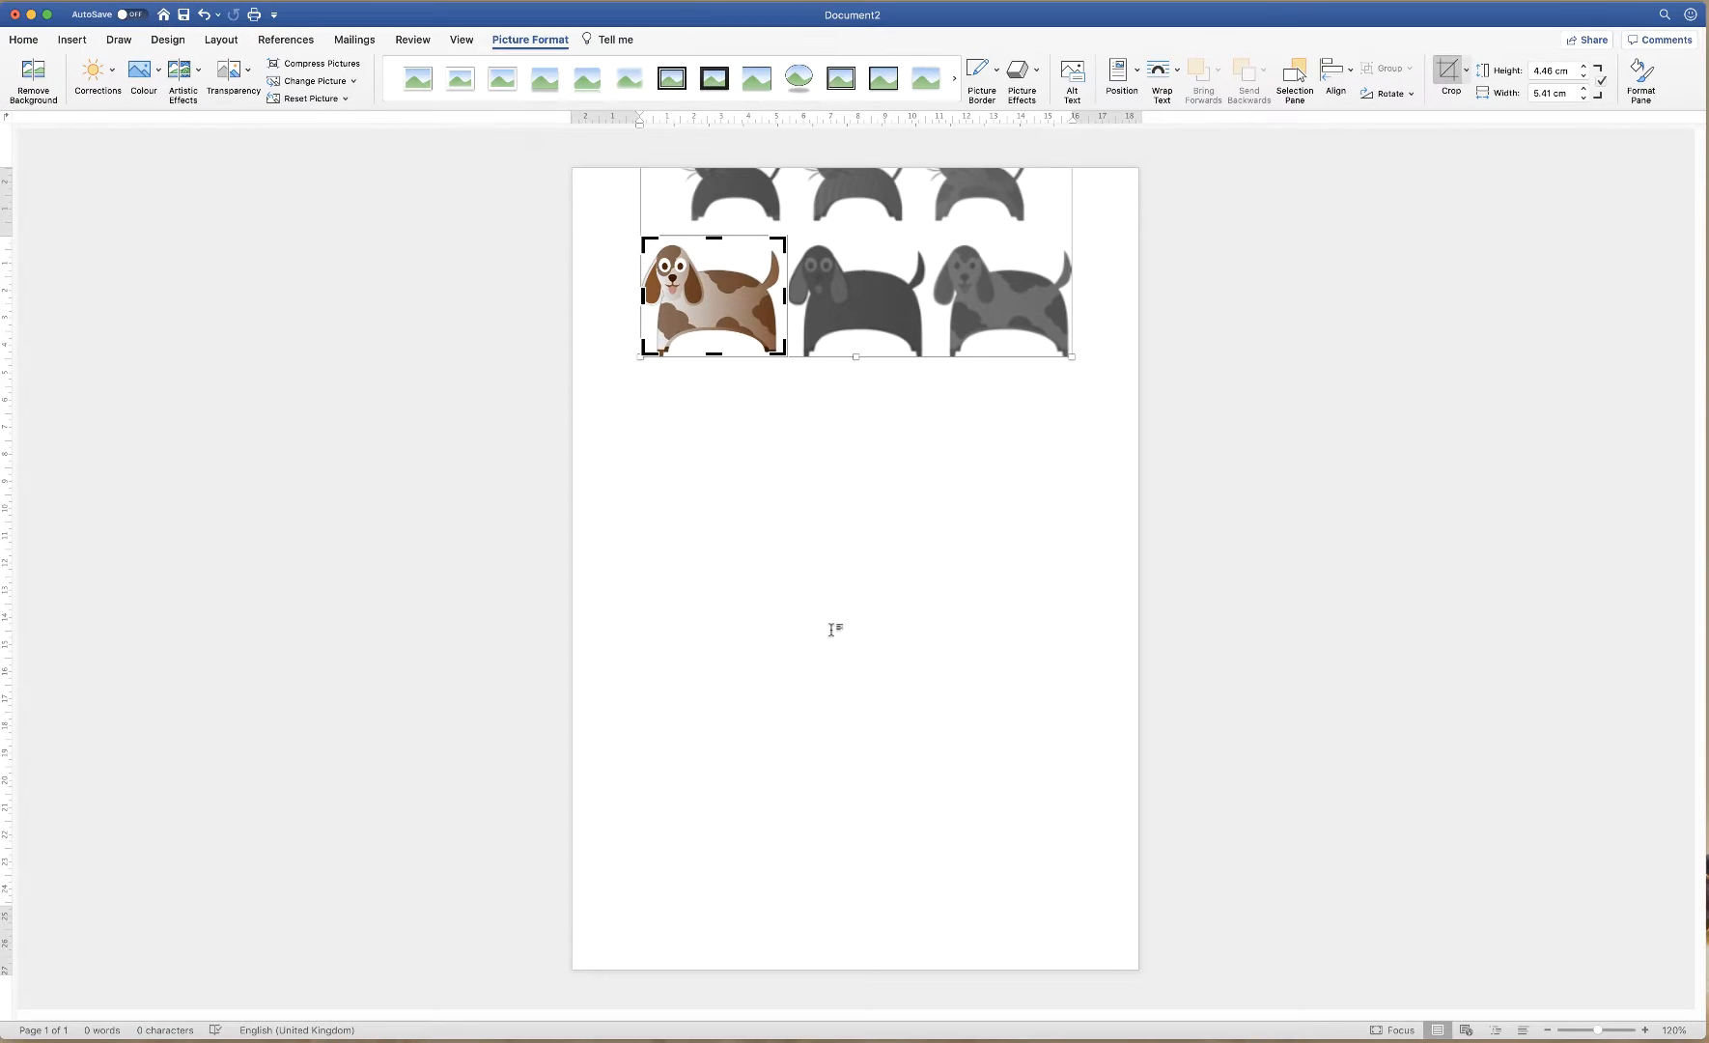
left_click(1448, 74)
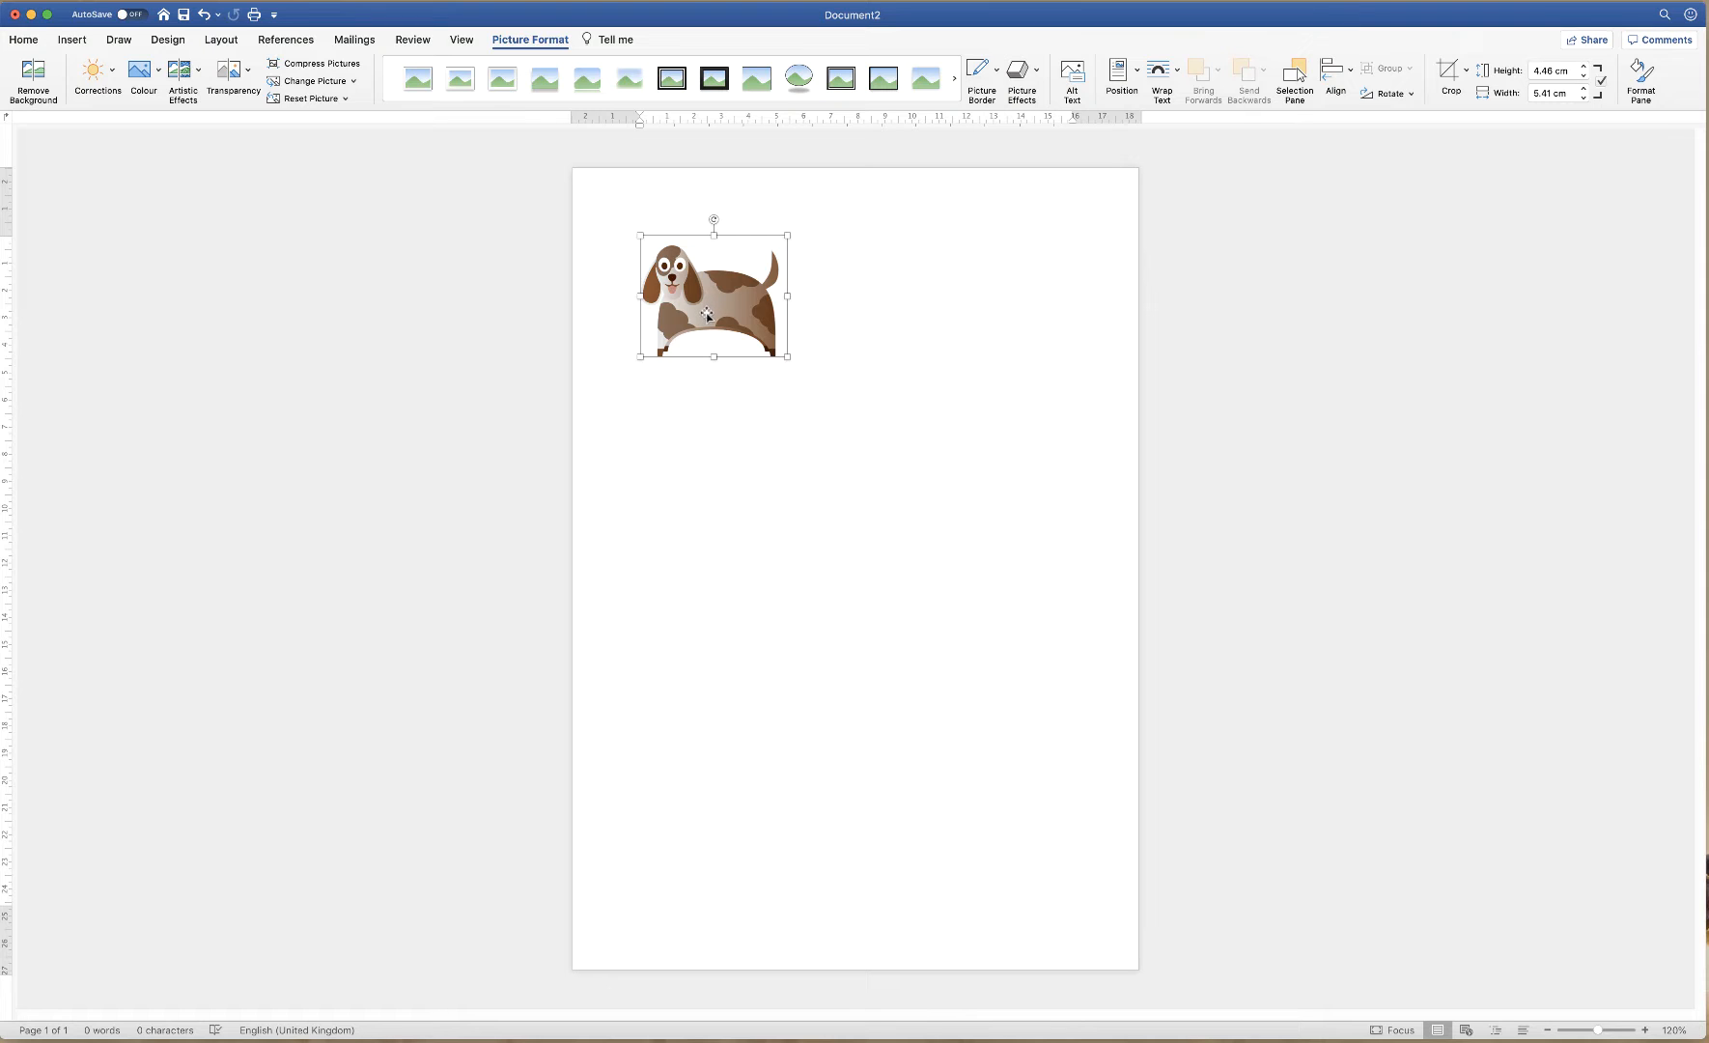
mouse_move(707, 313)
left_mouse_down()
mouse_move(838, 371)
mouse_move(705, 401)
mouse_move(707, 295)
mouse_move(715, 308)
left_mouse_up()
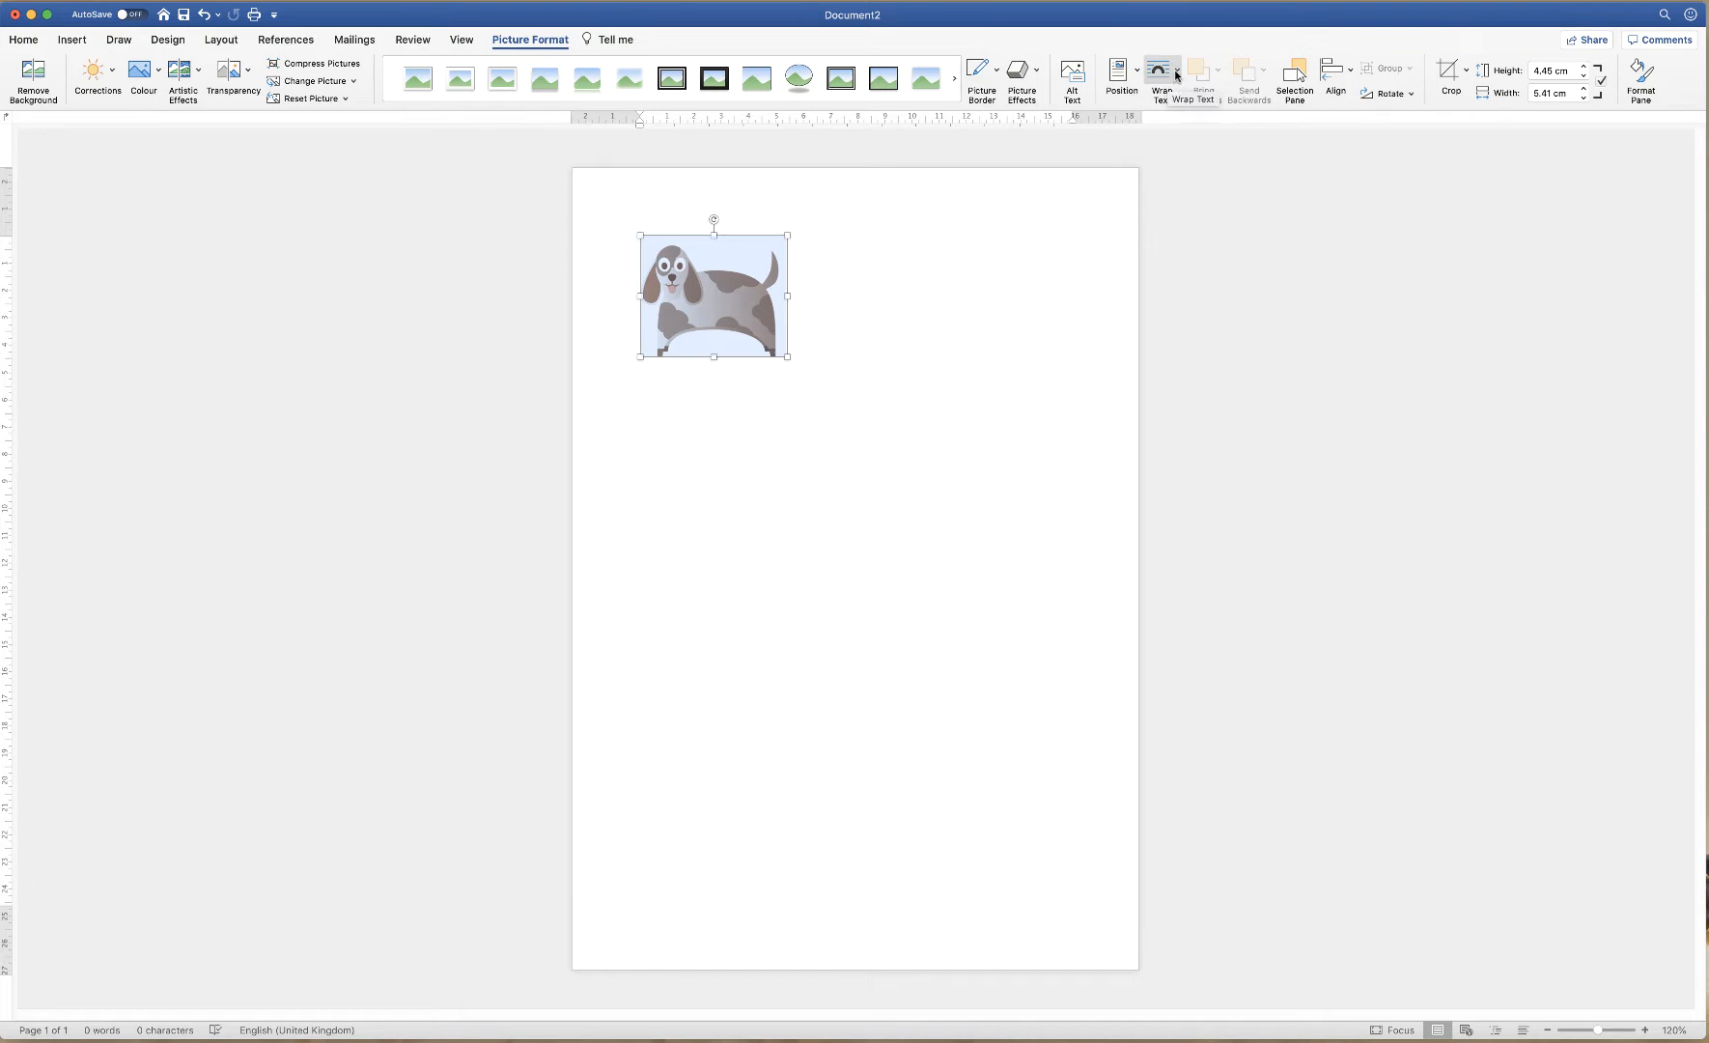
Set the dog to In Front of Text, move it lower right and enlarge it to 6.11 × 7.41 cm
left_click(1178, 74)
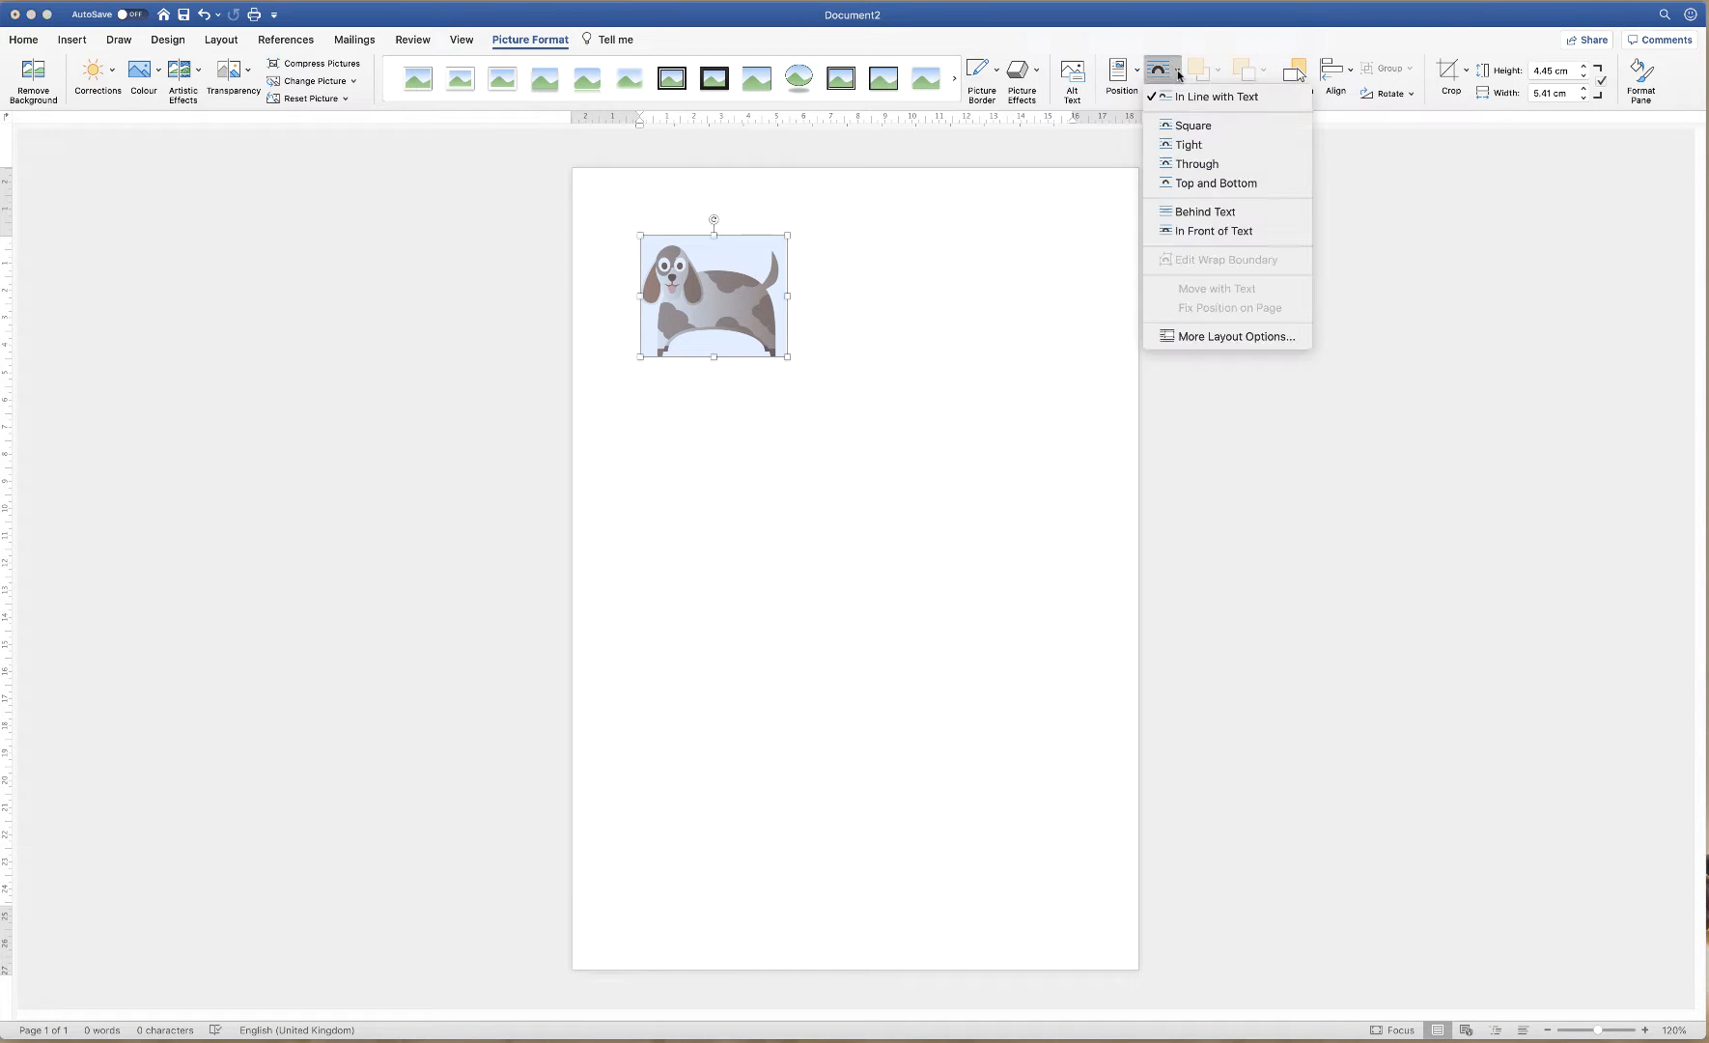
left_click(1186, 232)
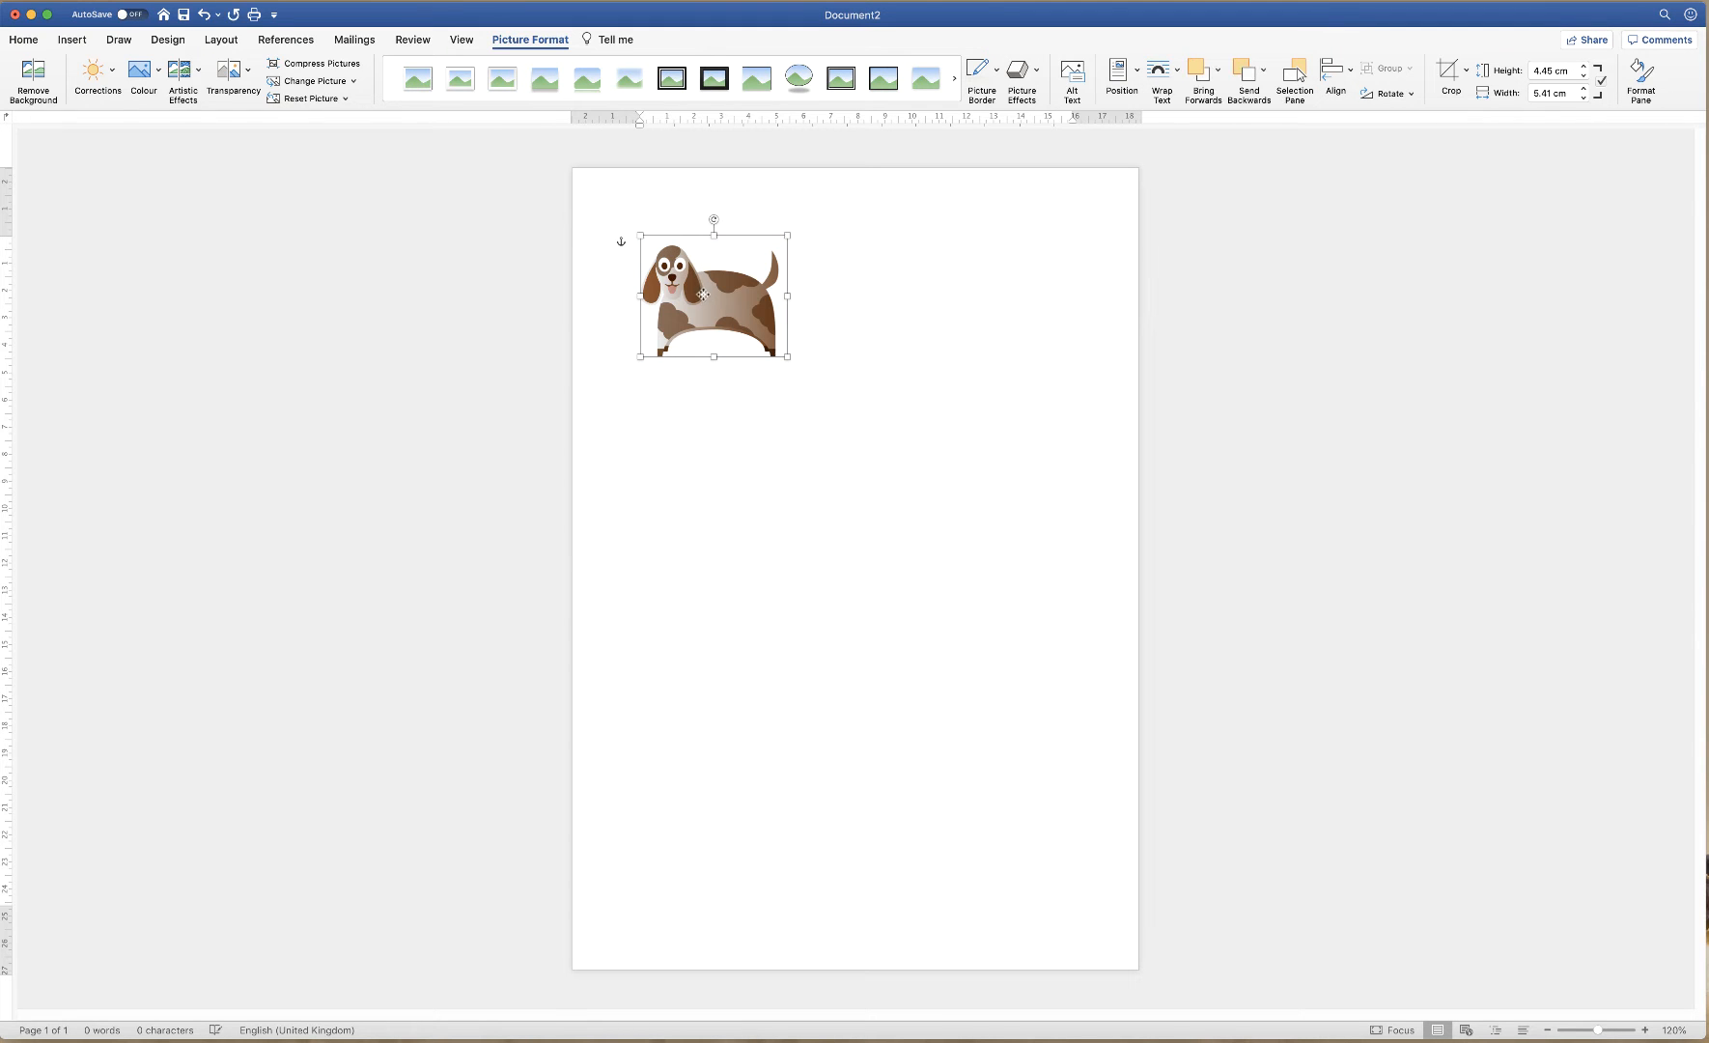
left_click_drag(702, 293, 979, 569)
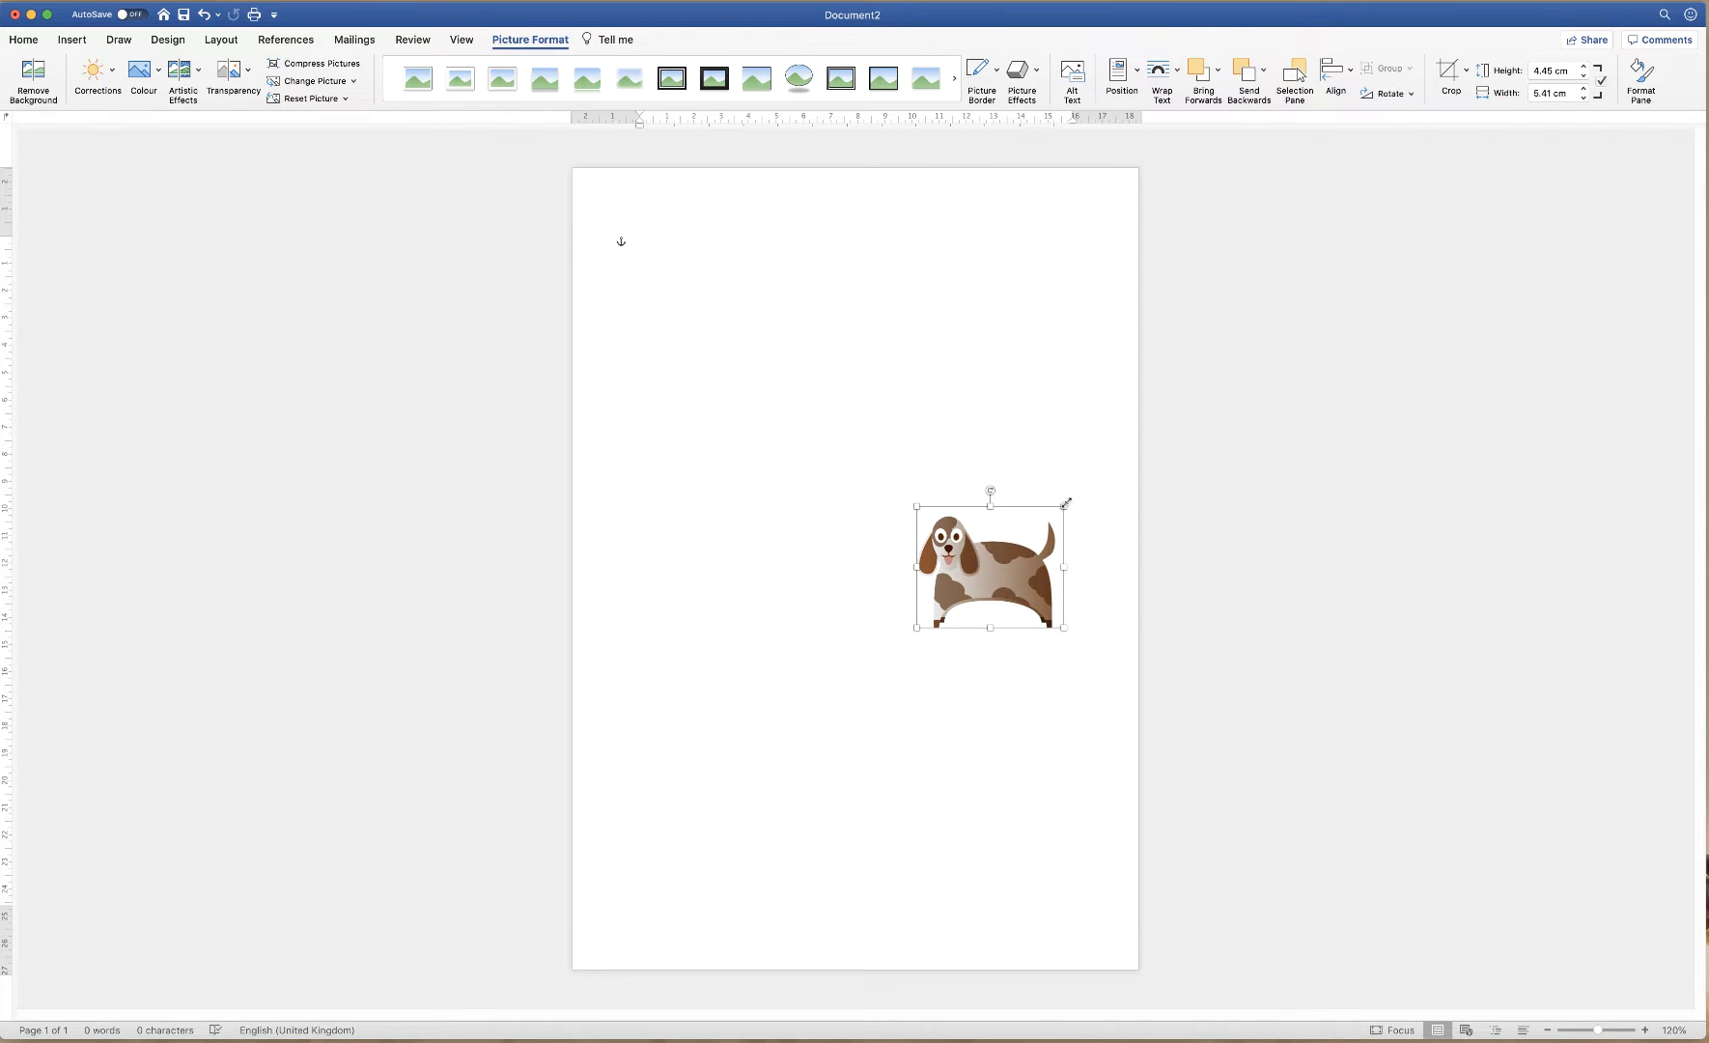
left_click_drag(1065, 503, 1118, 462)
left_click_drag(1022, 554, 1000, 562)
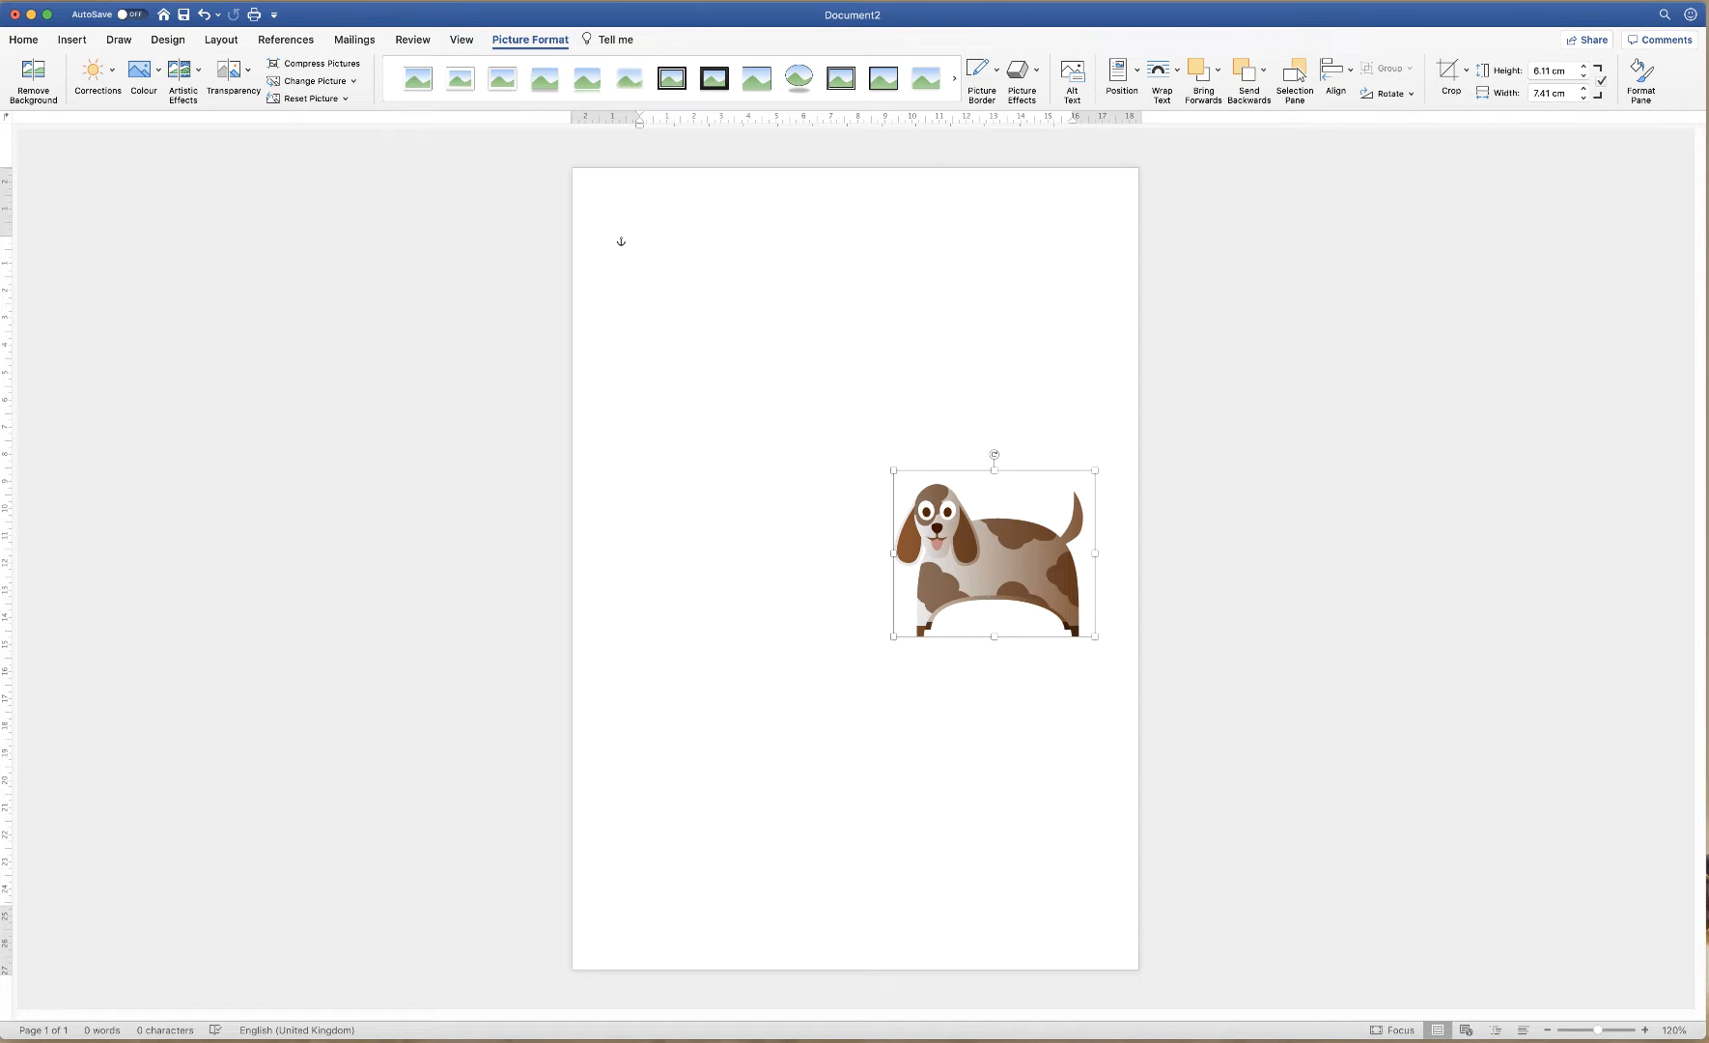
left_click(555, 1041)
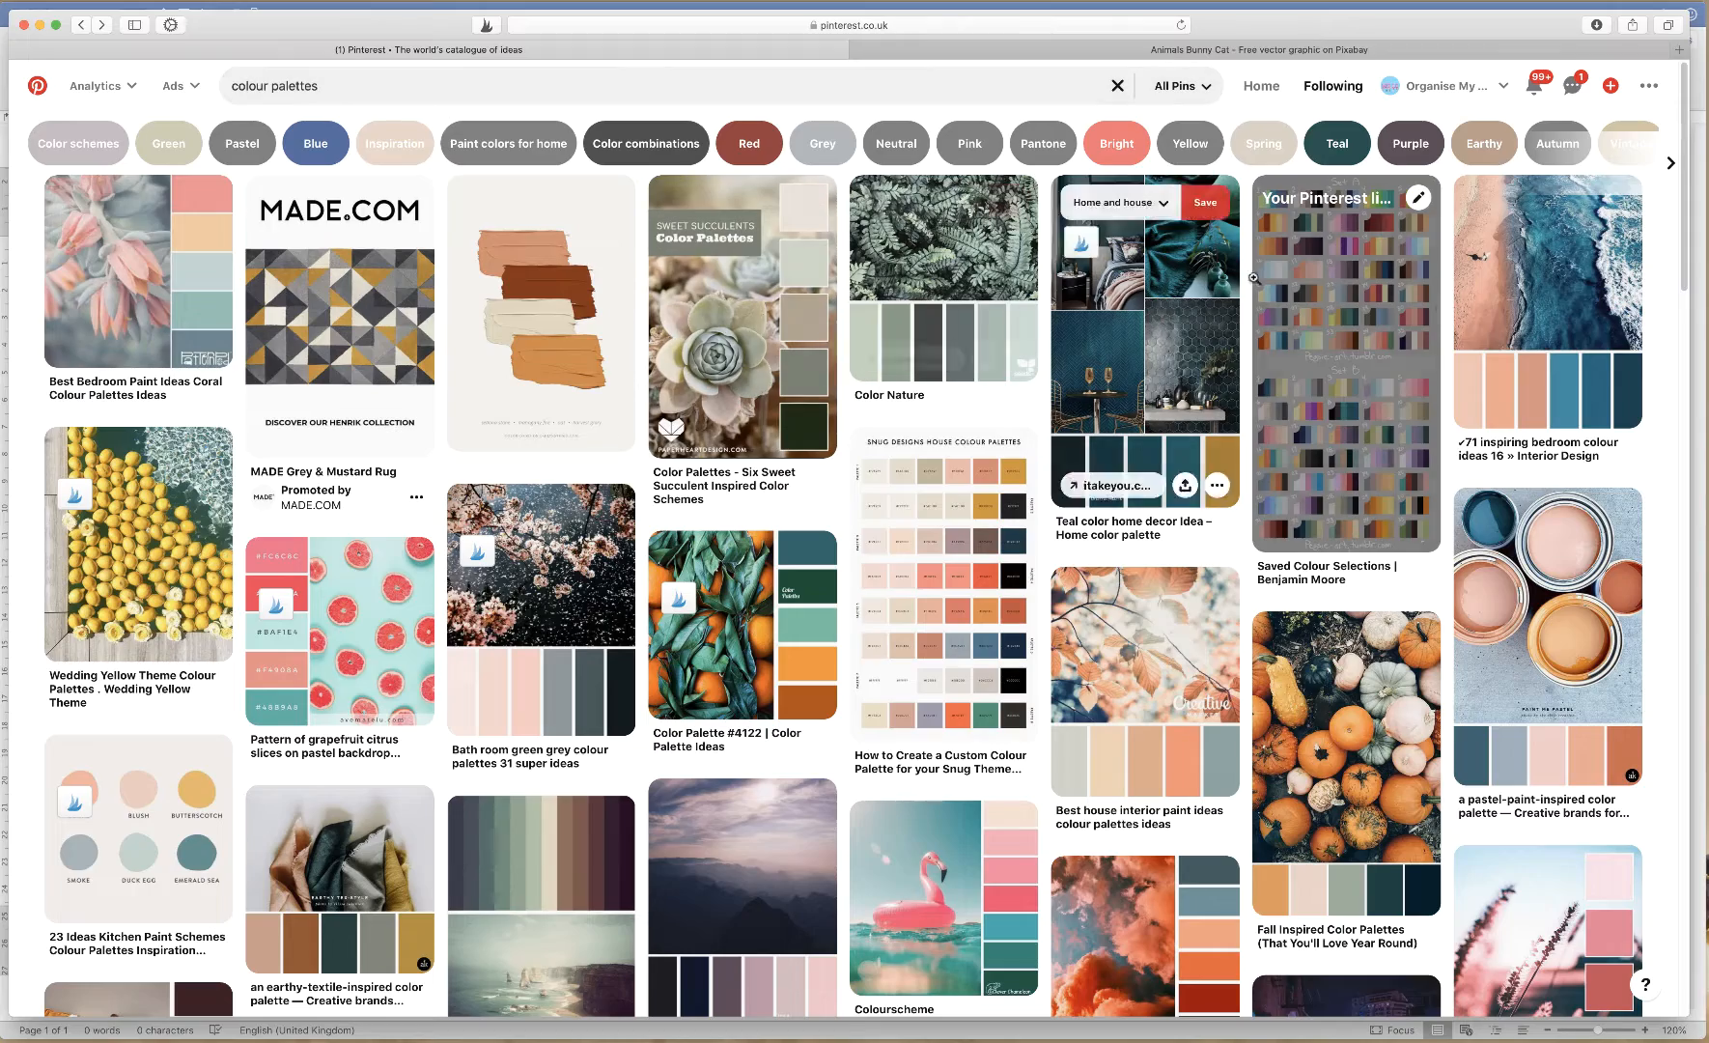
Narrow the browser beside Word and open the Pinterest pin with the Set A and Set B palettes
left_click_drag(1683, 281, 1658, 328)
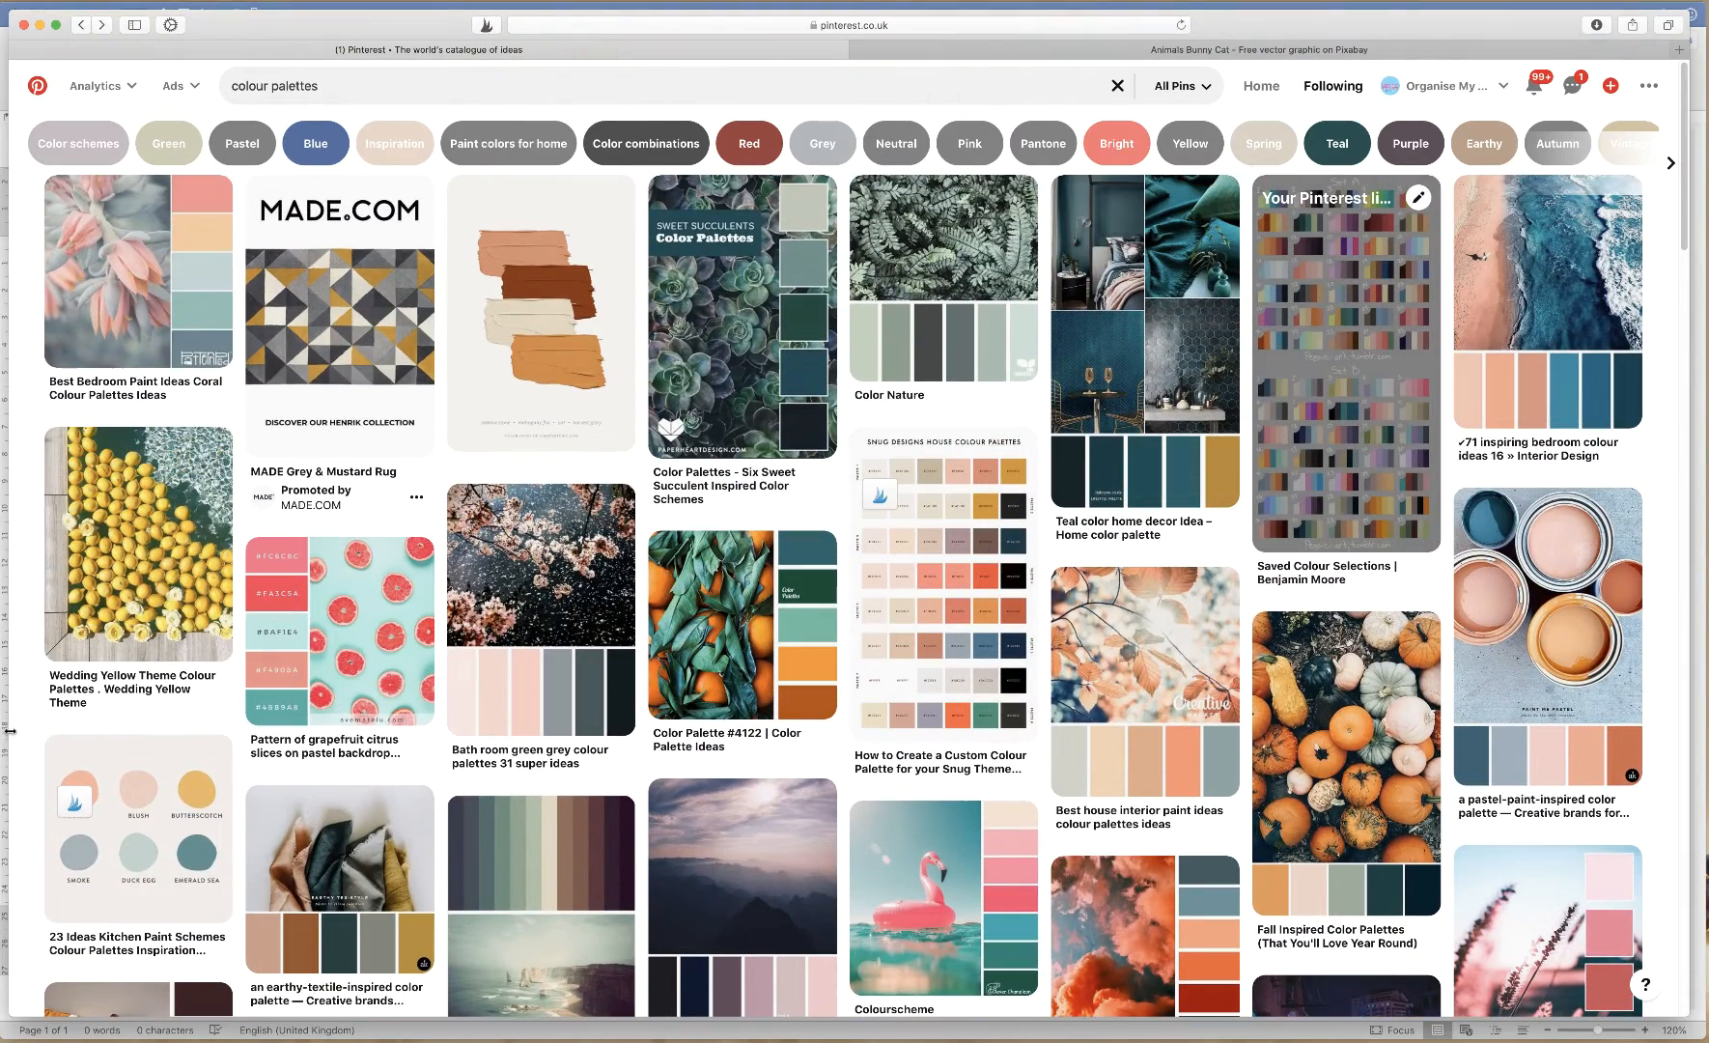
left_click_drag(10, 731, 1160, 733)
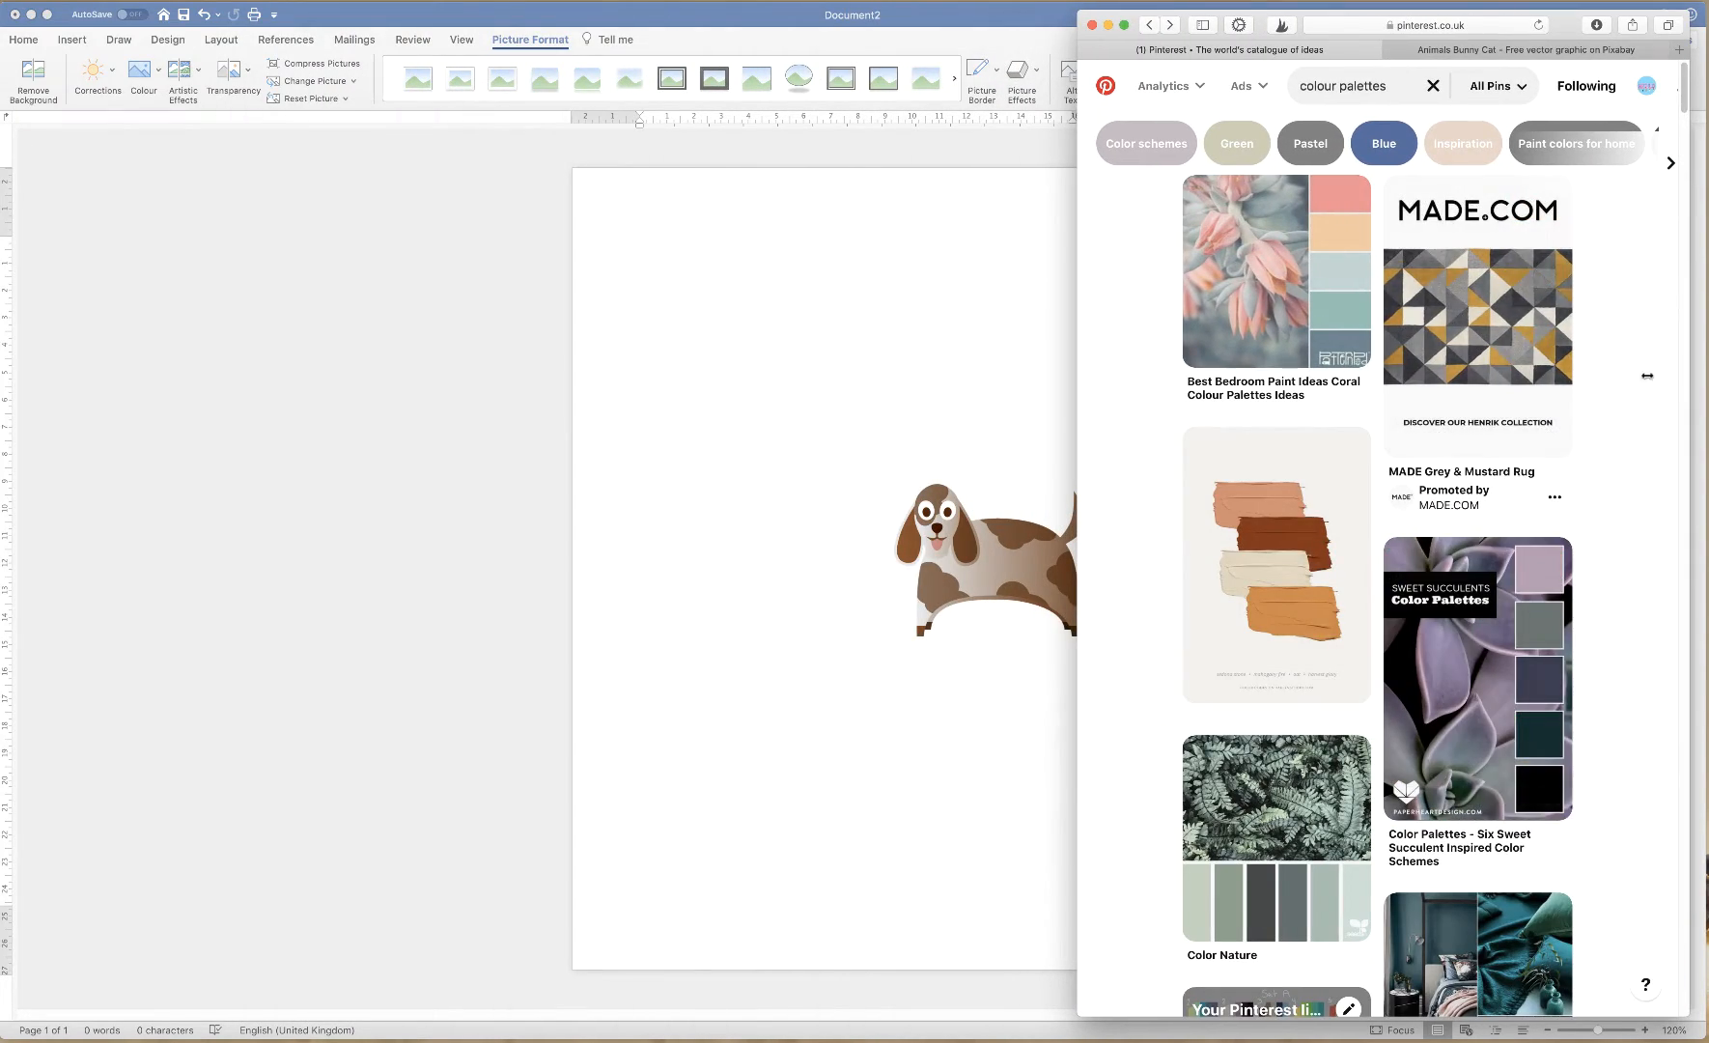
left_click_drag(1677, 132, 1664, 180)
scroll(1663, 160, "down", 3)
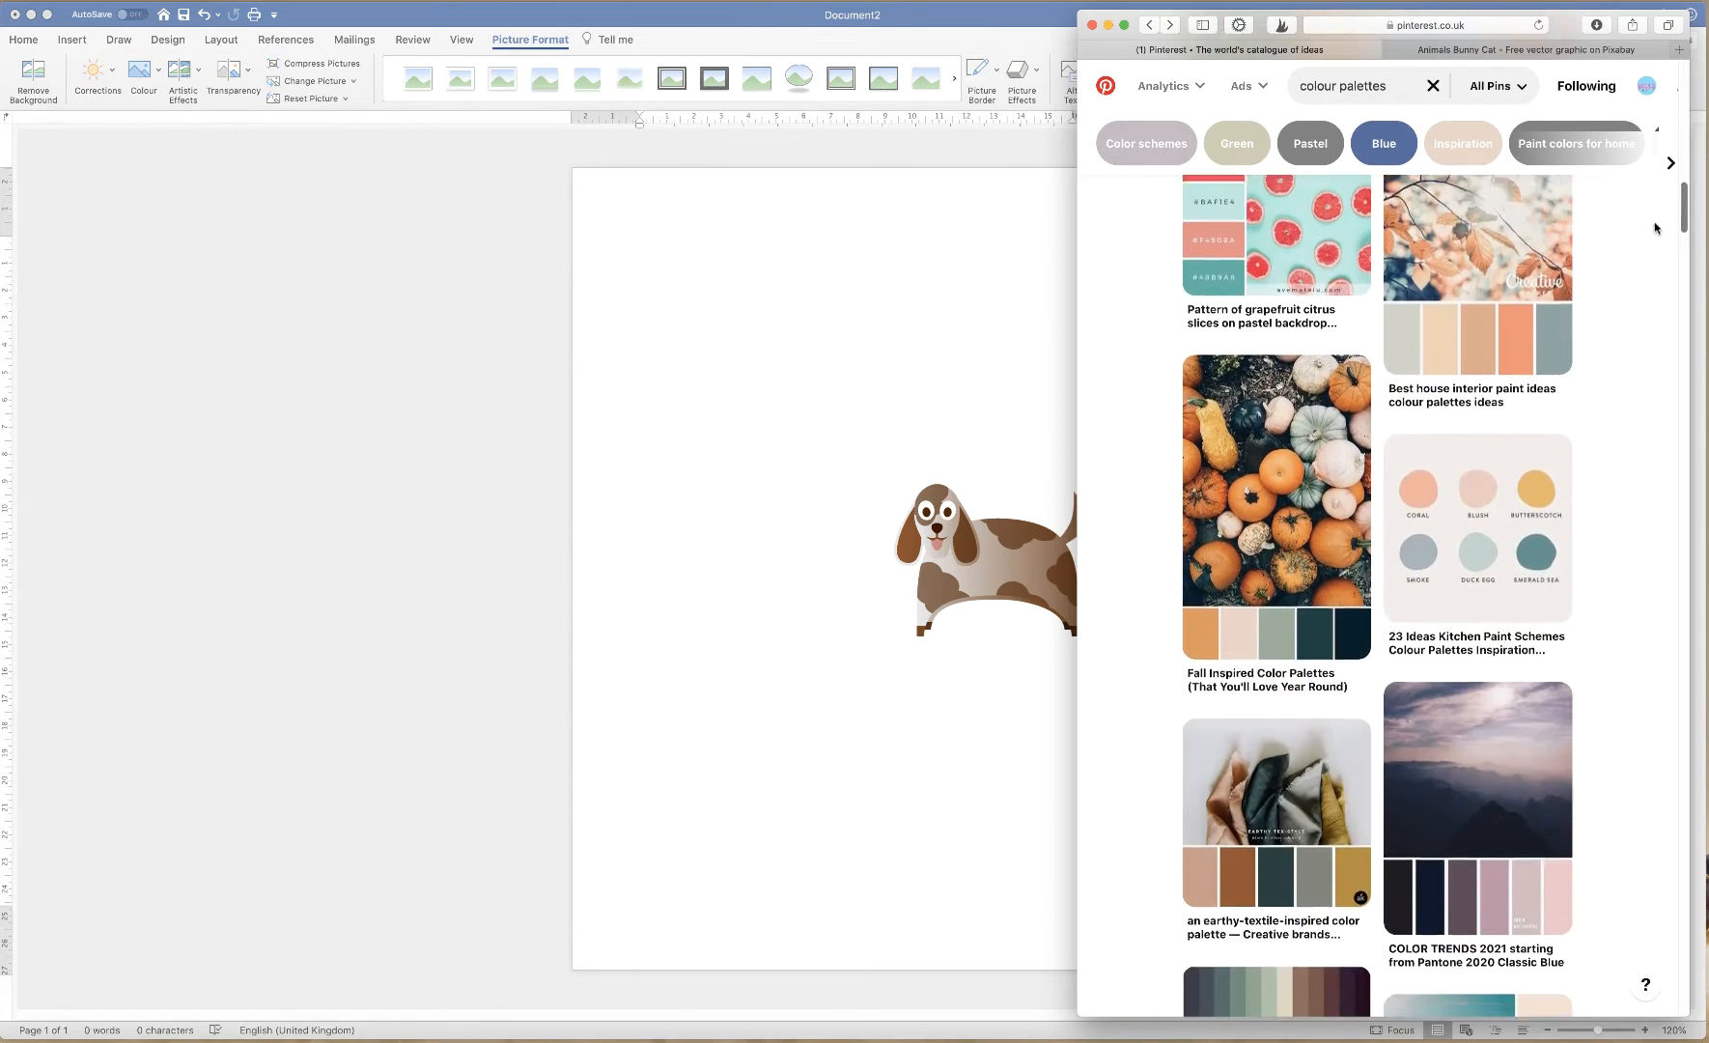
scroll(1663, 160, "up", 10)
scroll(1262, 449, "up", 3)
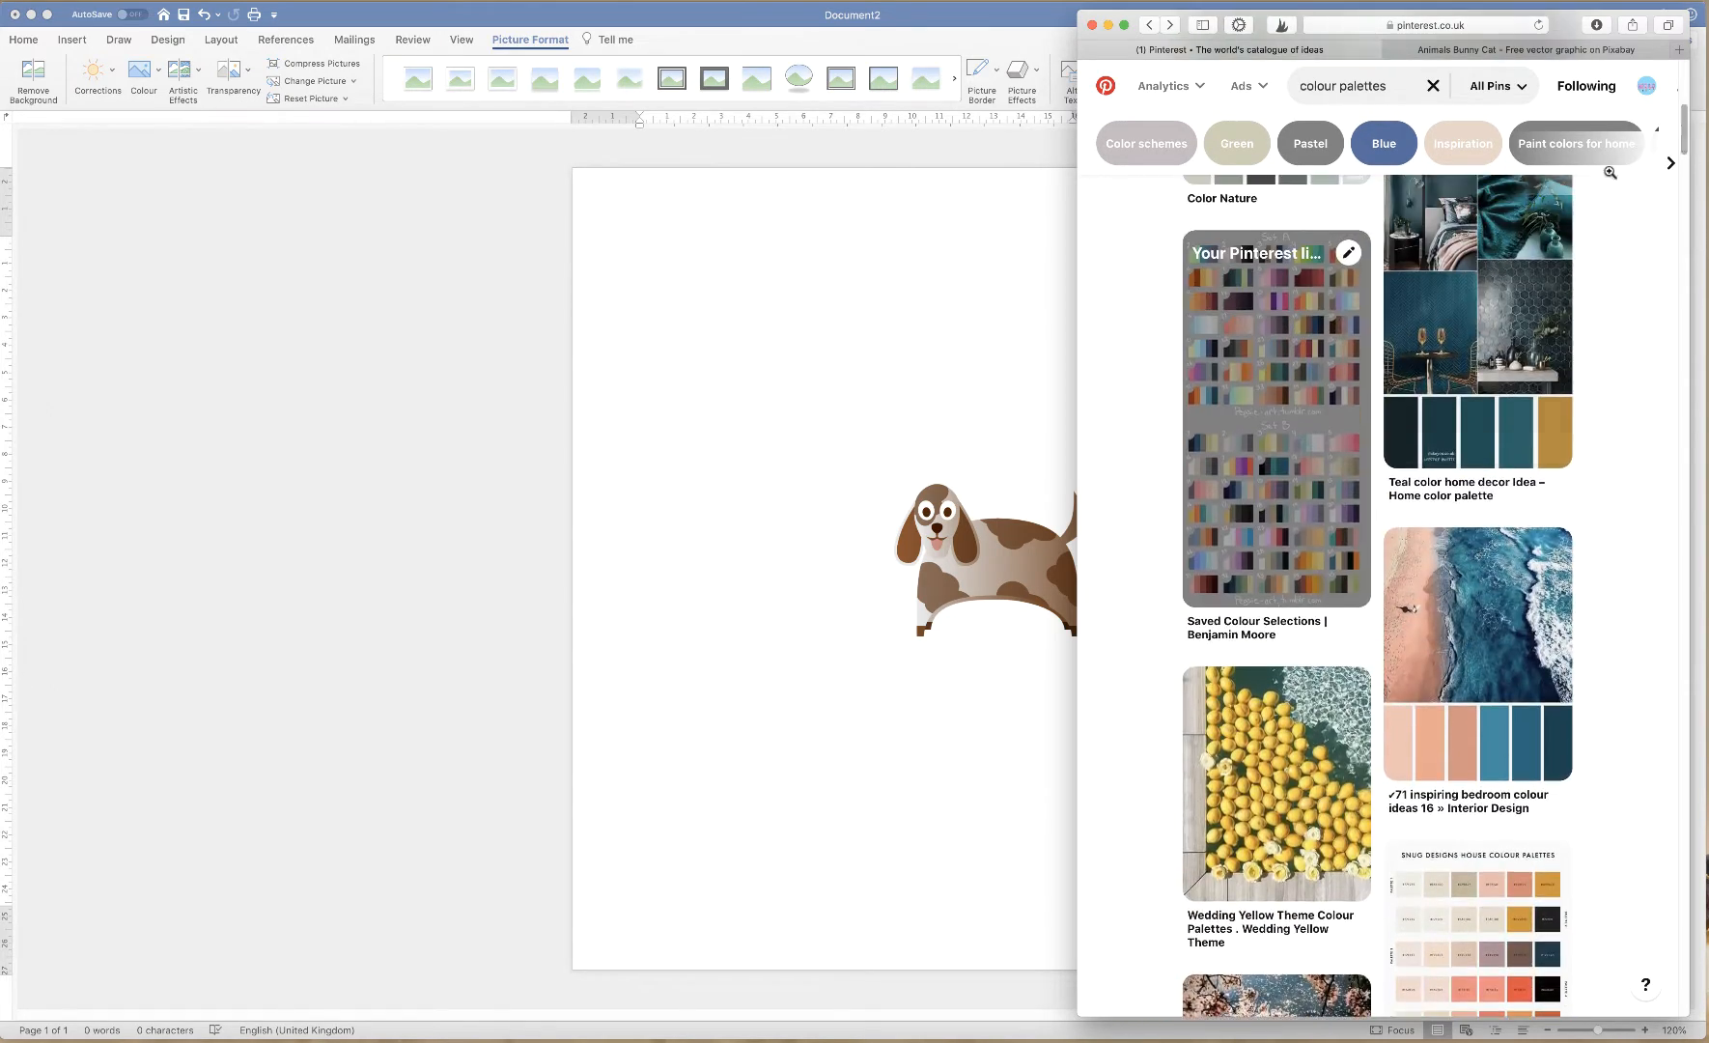
left_click(1265, 455)
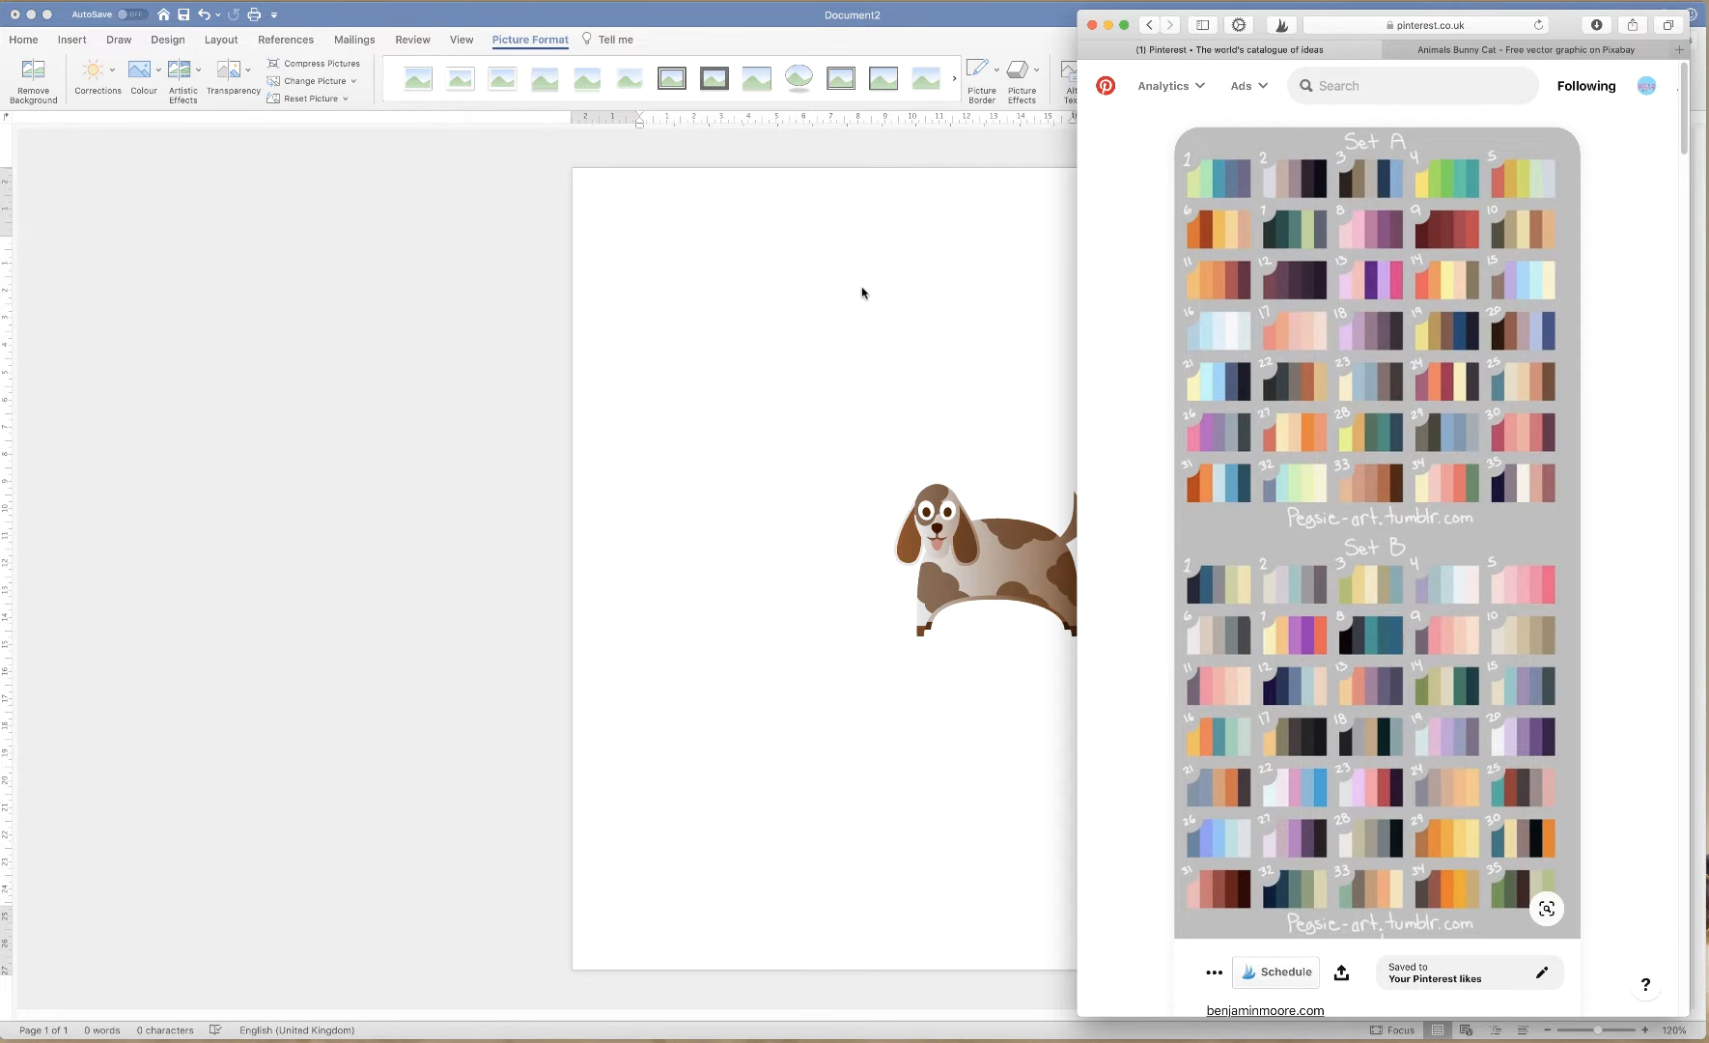
Screenshot palette 25 and hide the browser
key("super+shift+4")
left_click_drag(1484, 353, 1572, 418)
left_click(1108, 26)
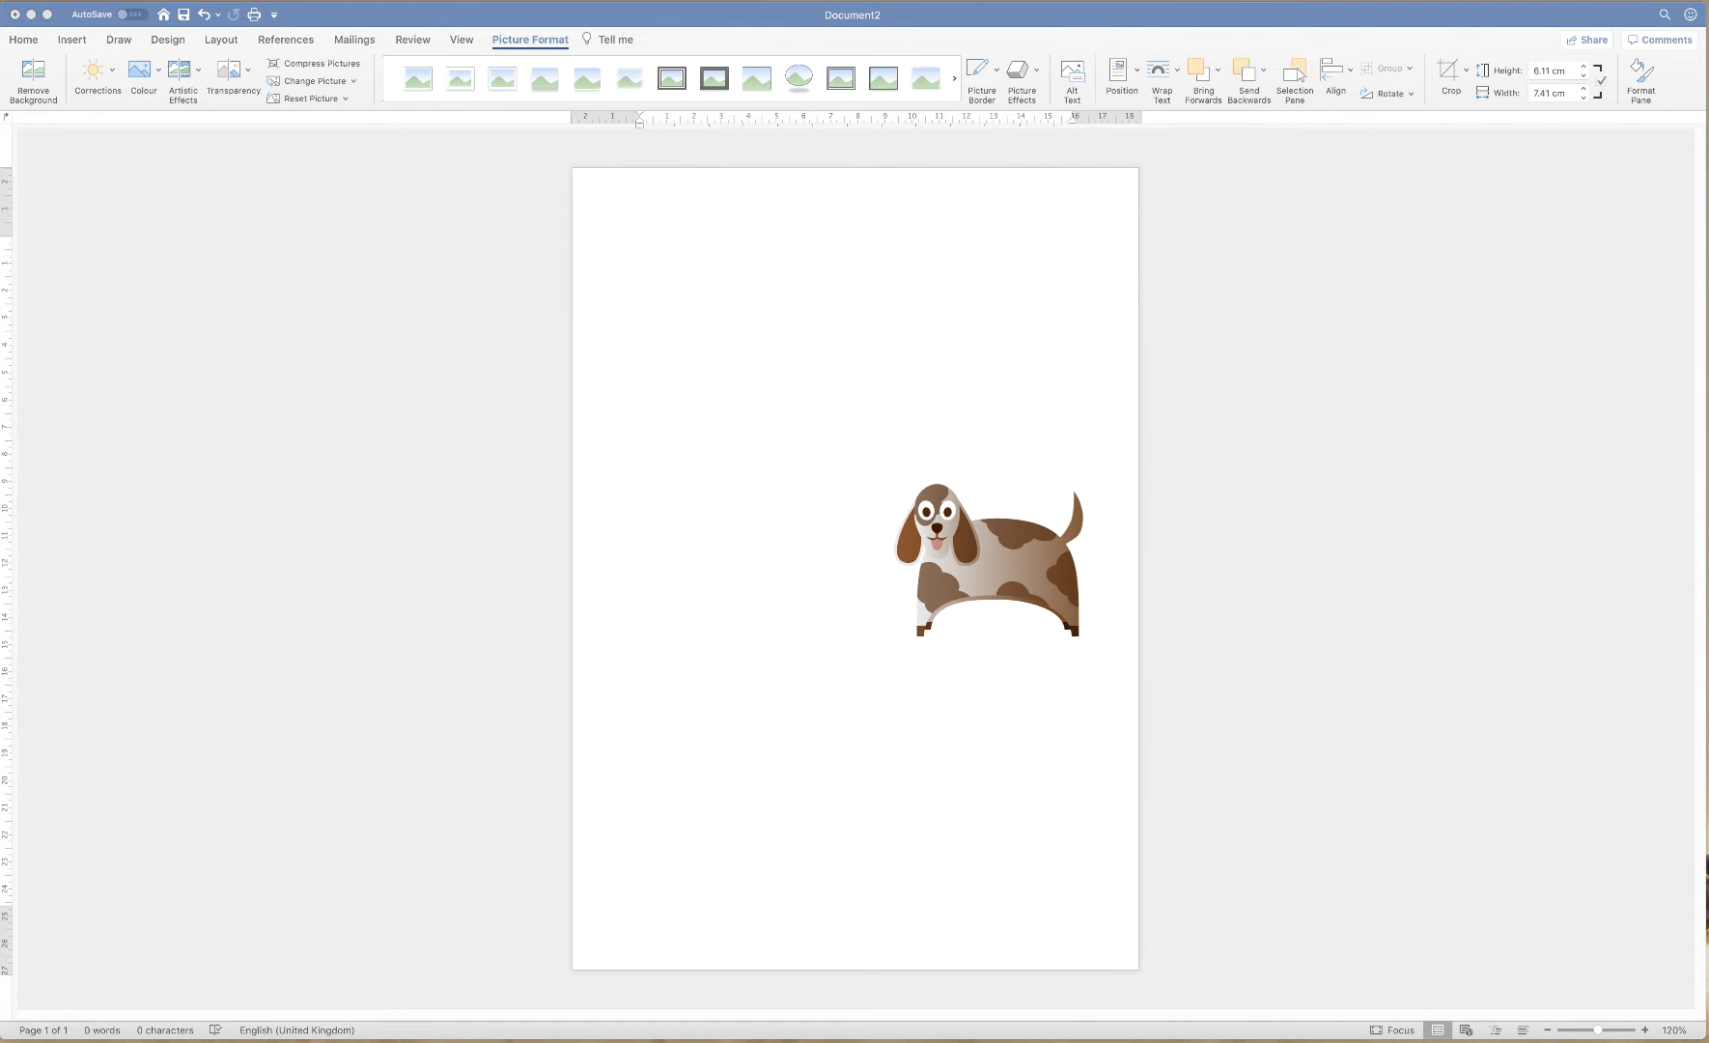
Insert the palette screenshot from the Desktop into the Word document
left_click(73, 41)
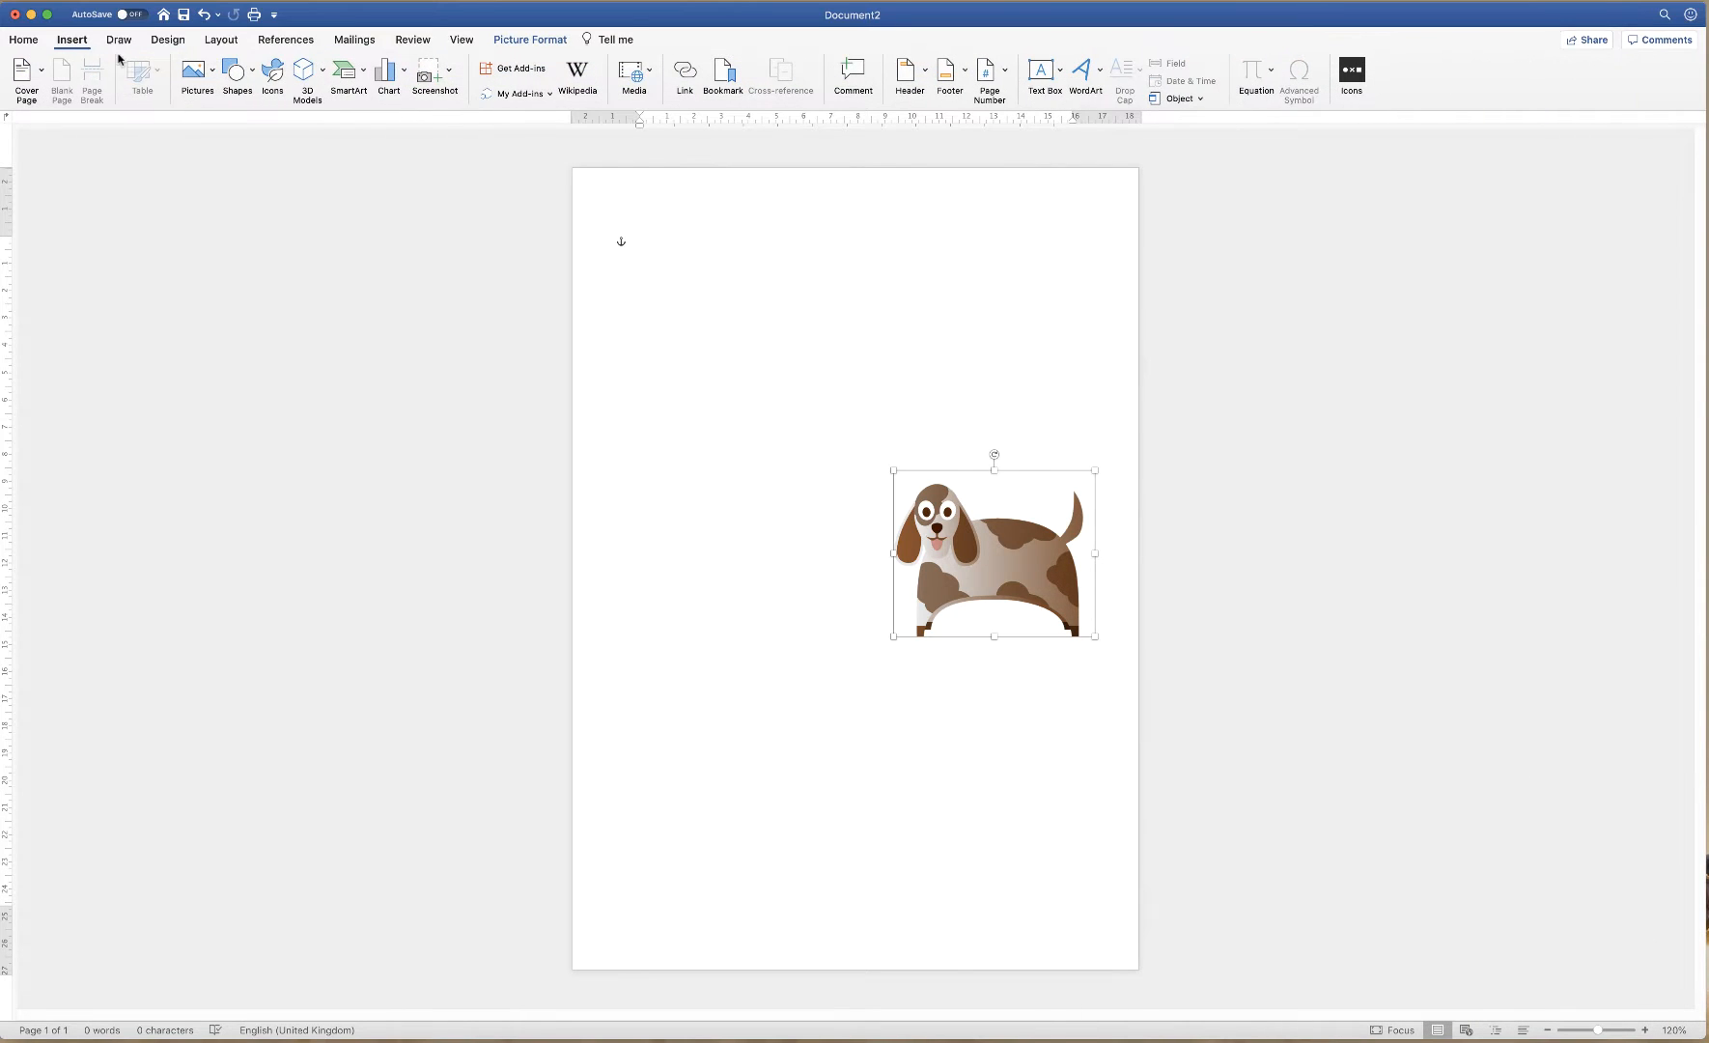
left_click(210, 77)
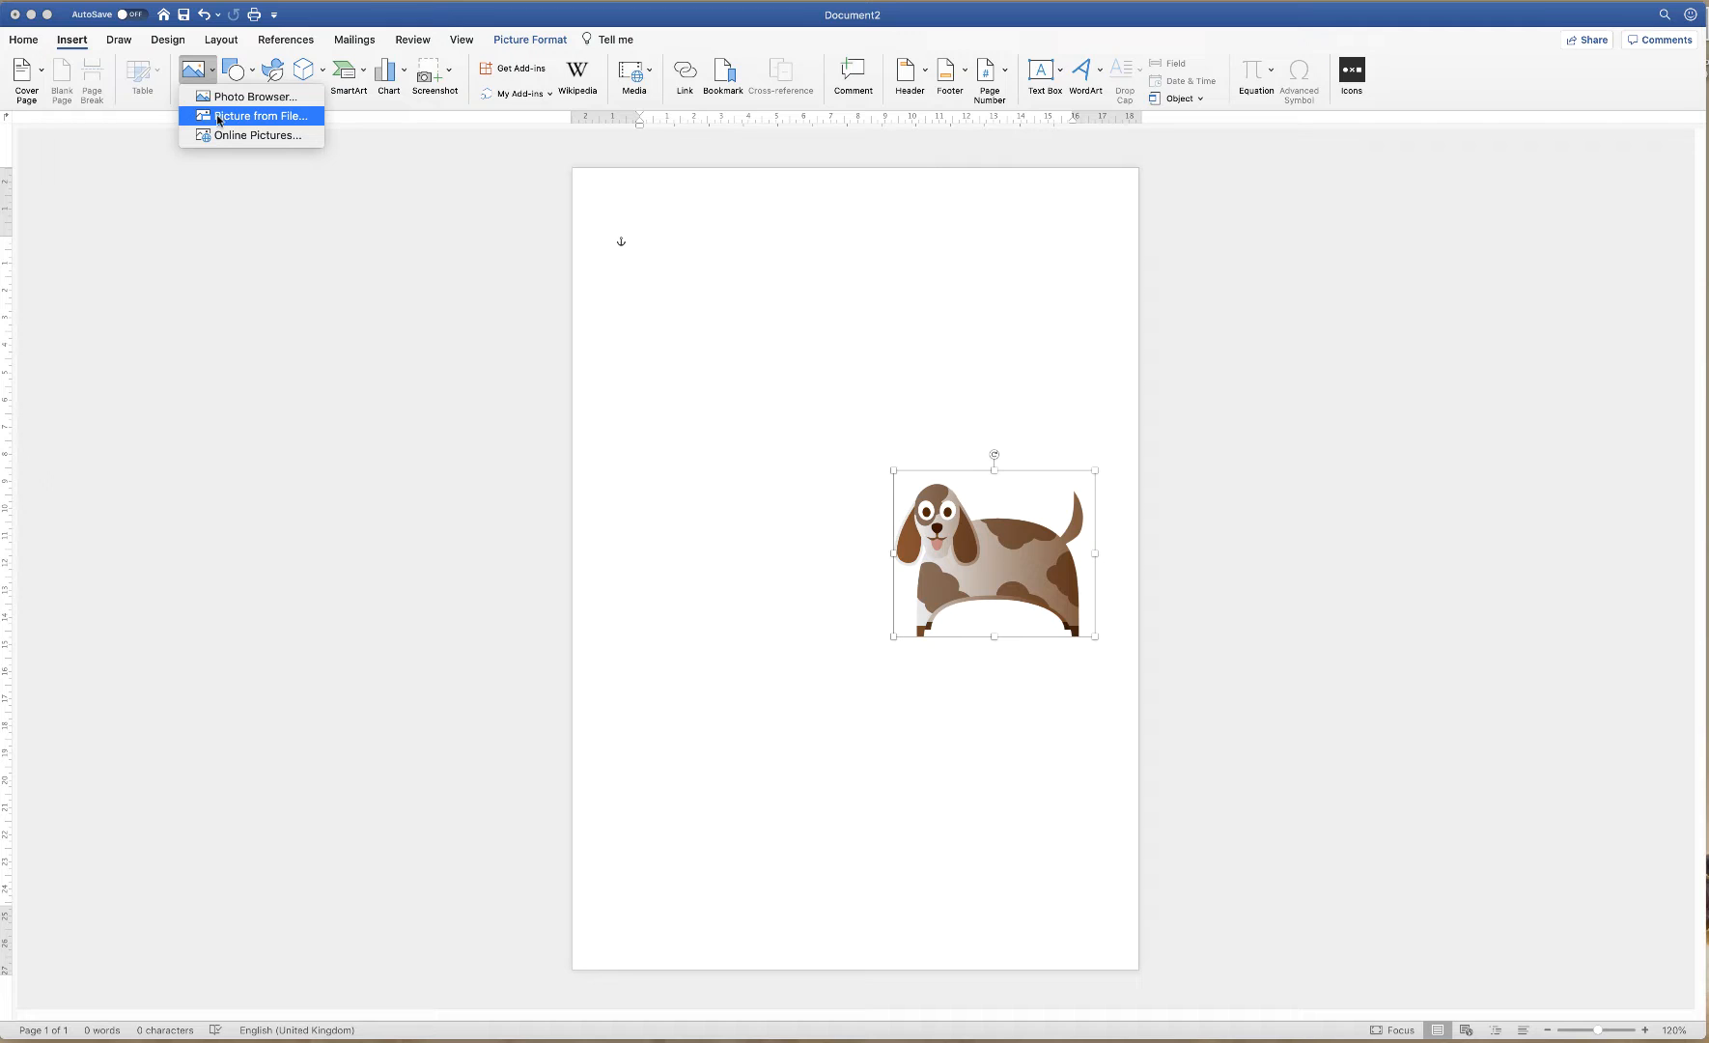
left_click(218, 120)
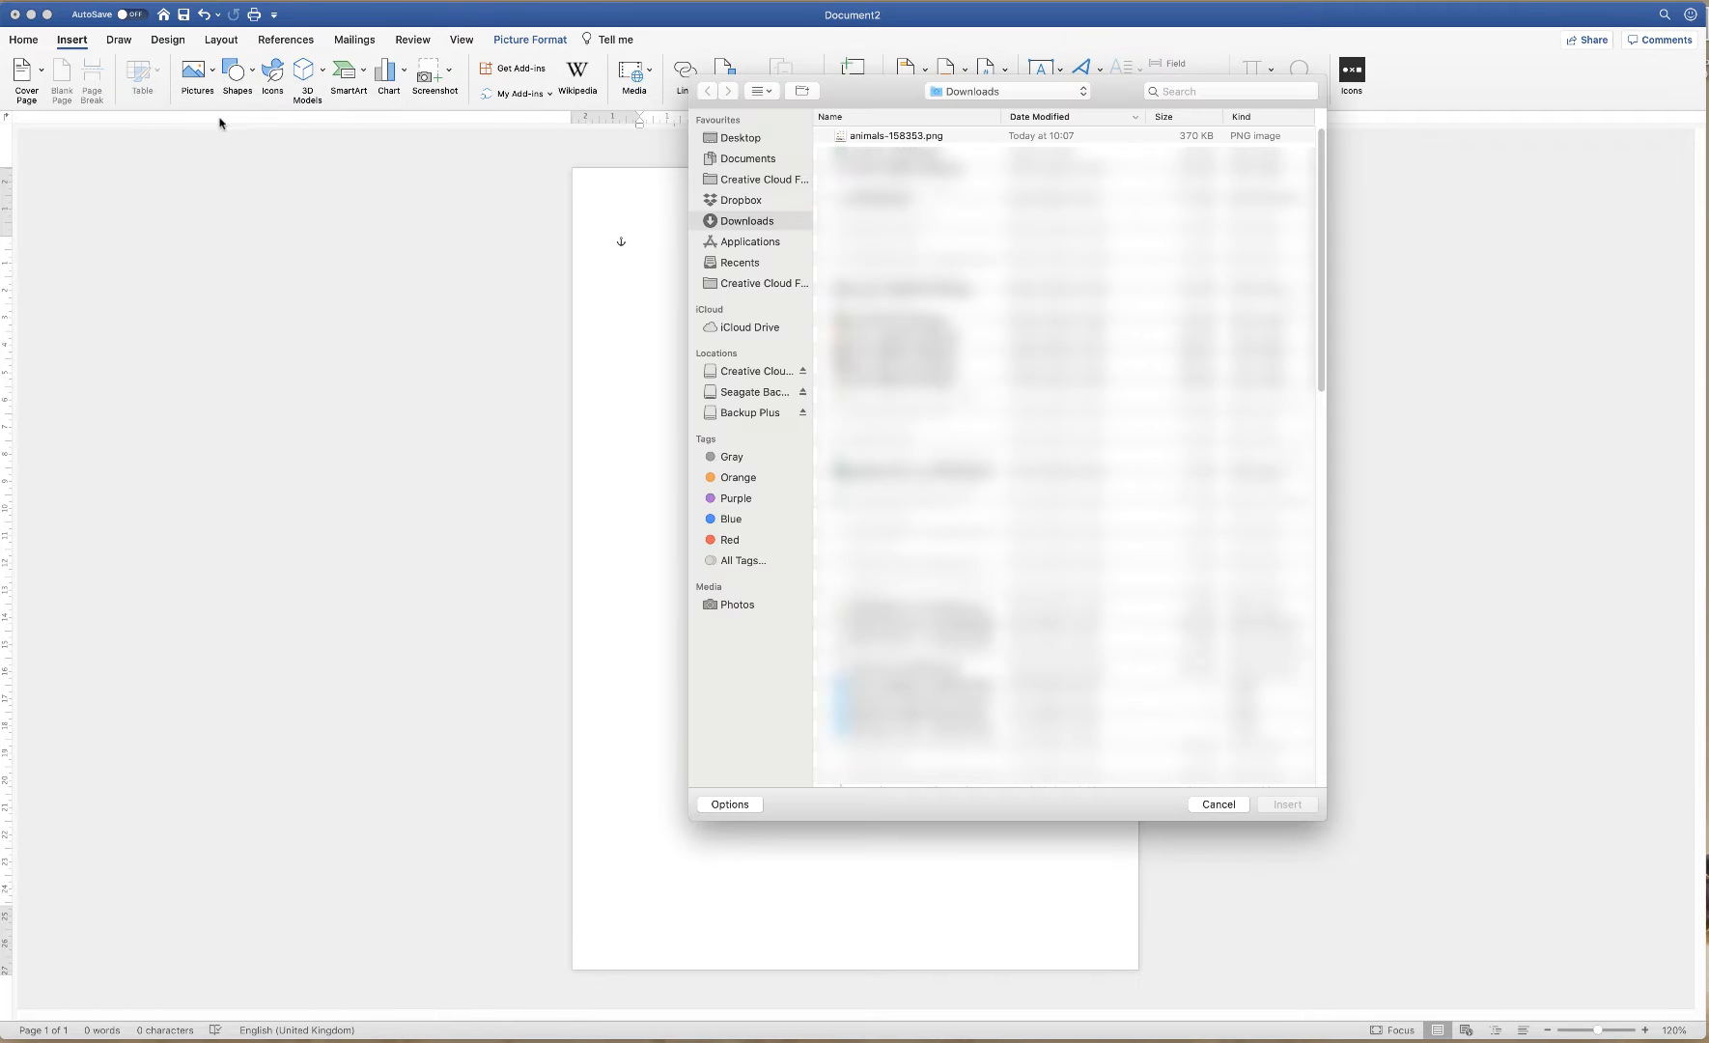
left_click(734, 140)
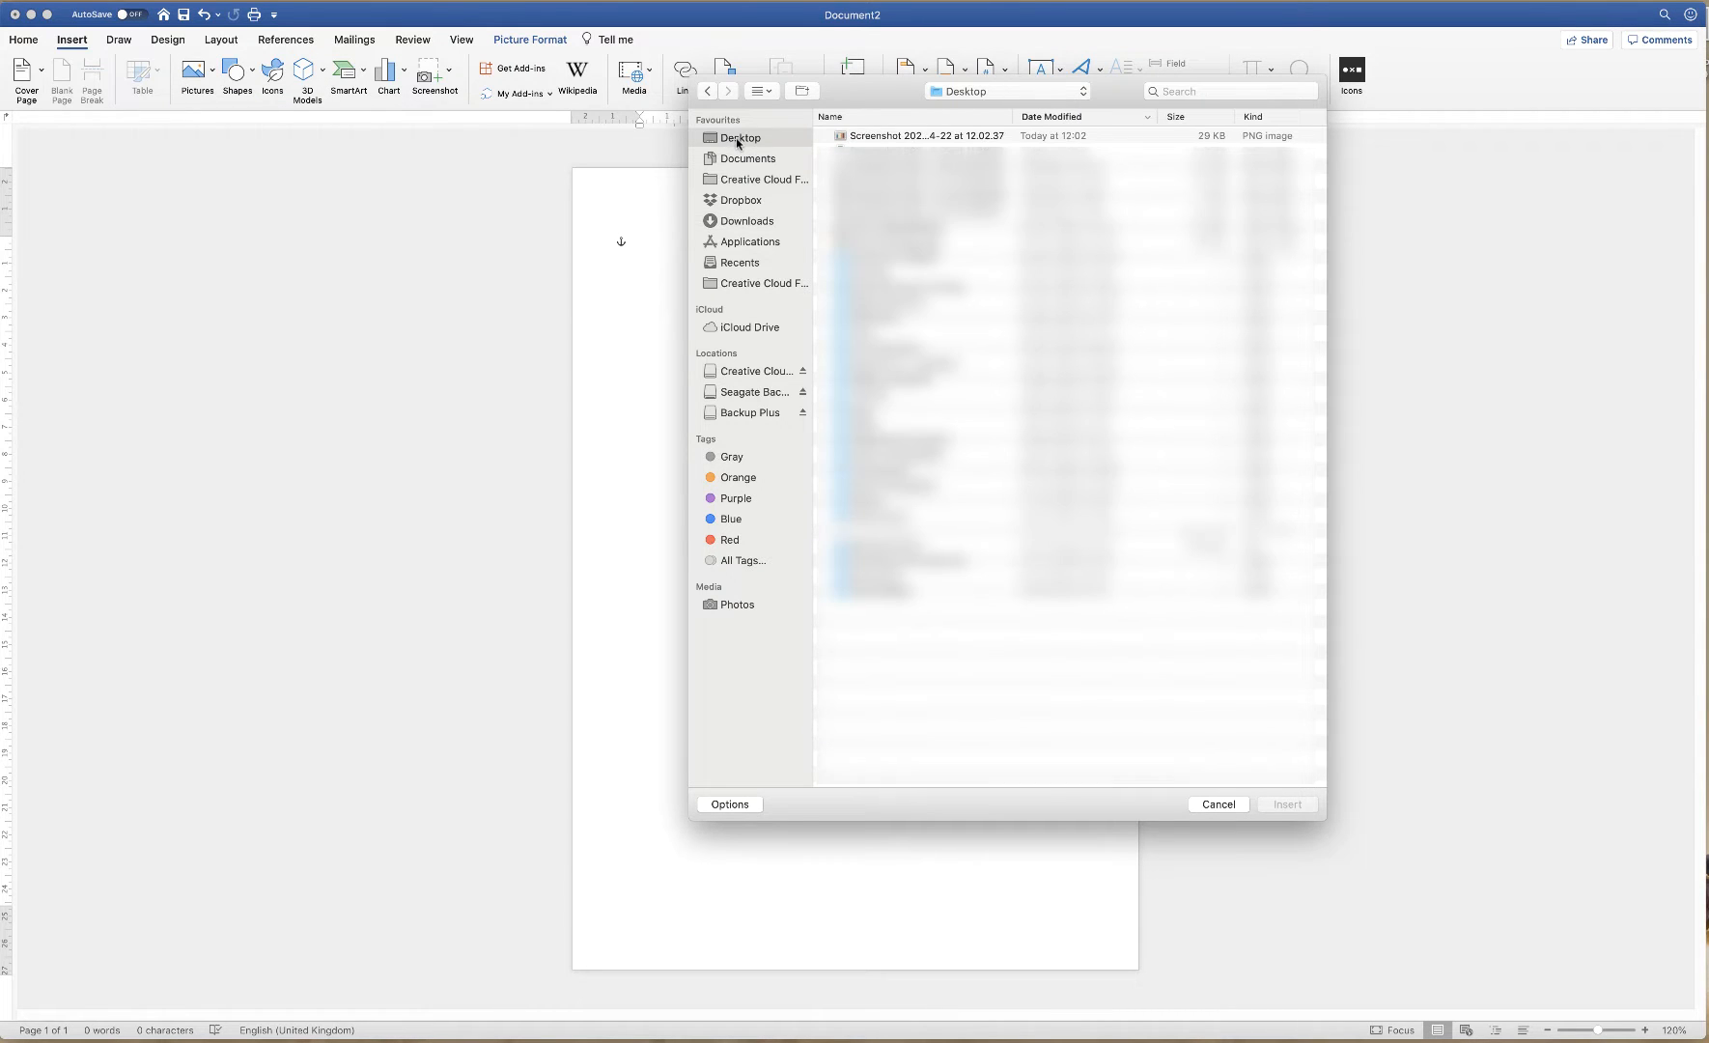
left_click(855, 137)
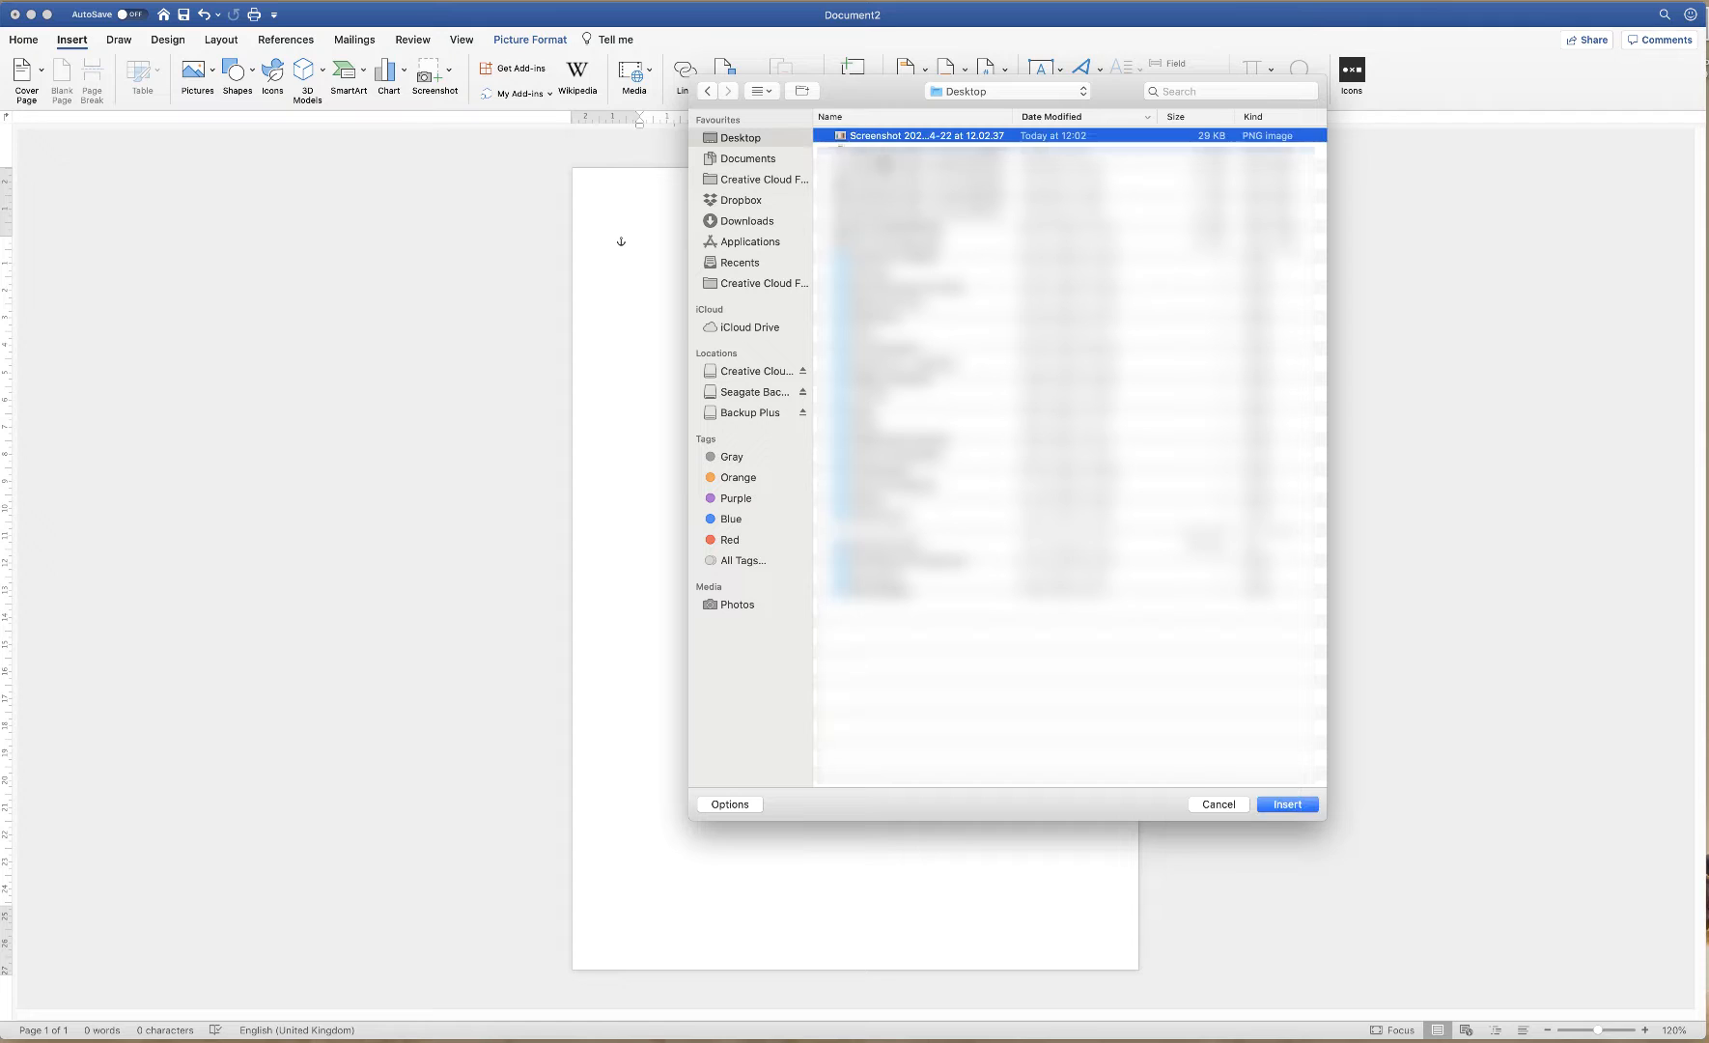
left_click(1287, 804)
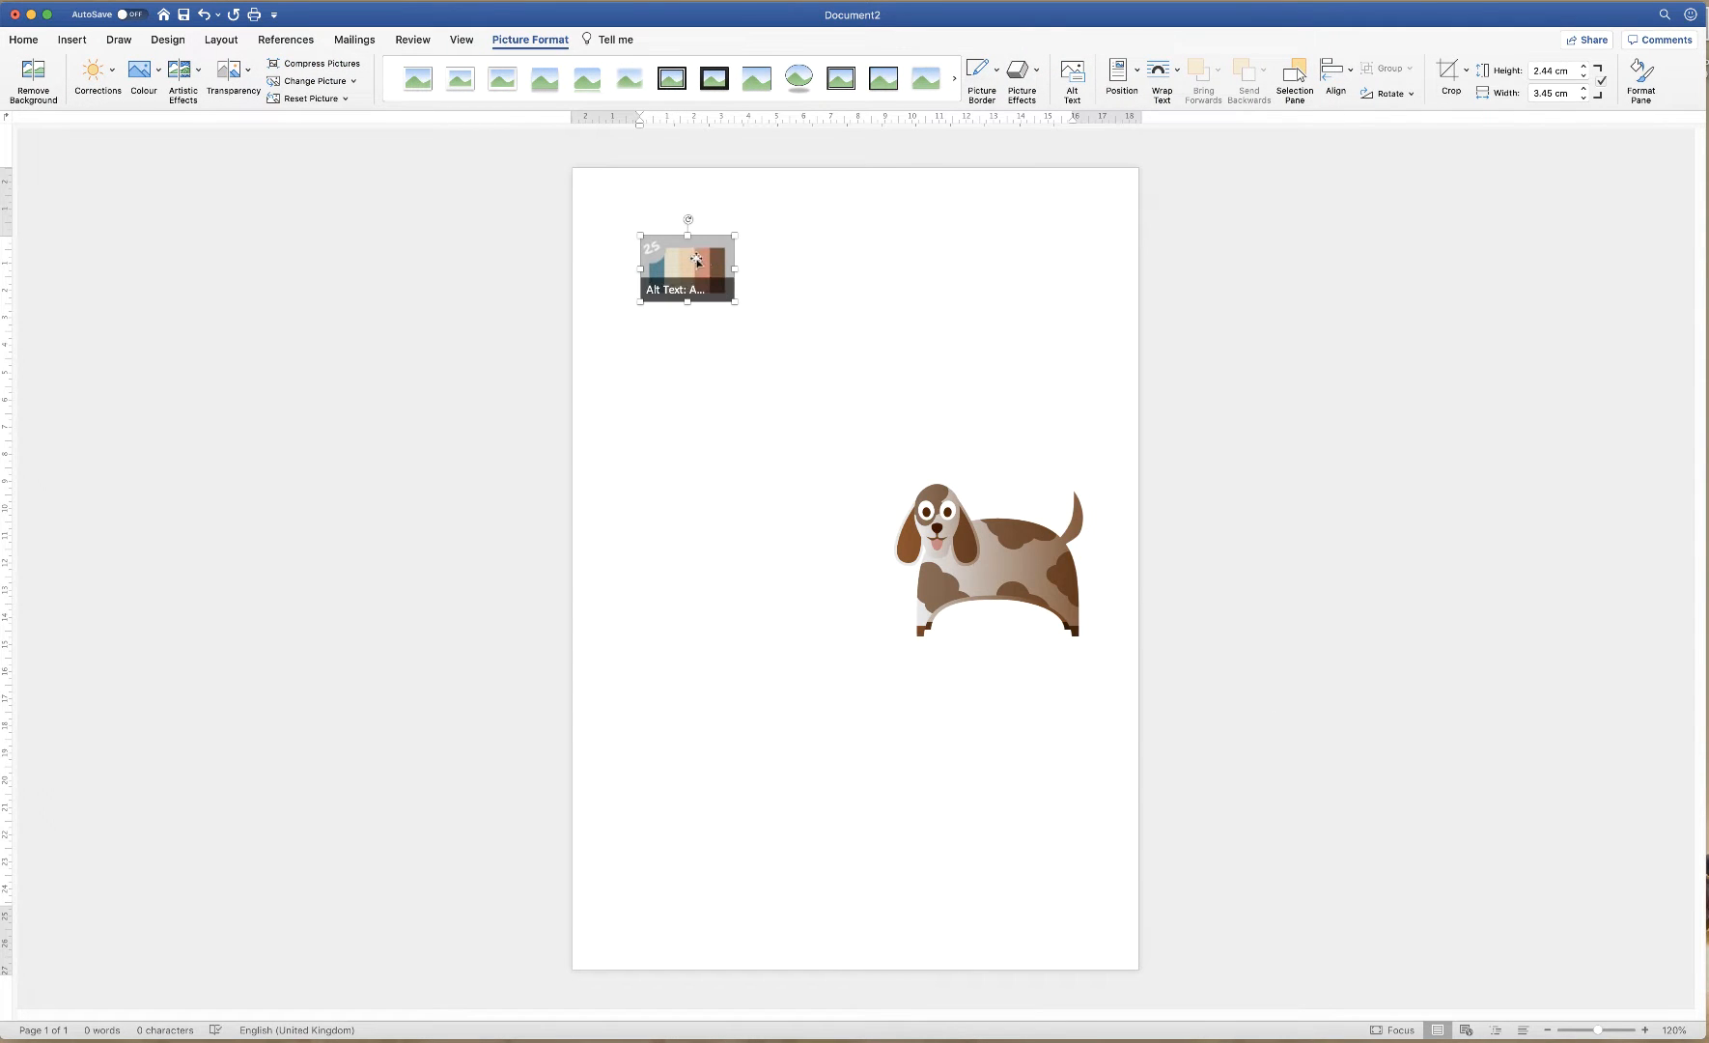
Float the palette screenshot in front of text and place it below the dog
left_click_drag(695, 259, 658, 261)
left_click(1161, 74)
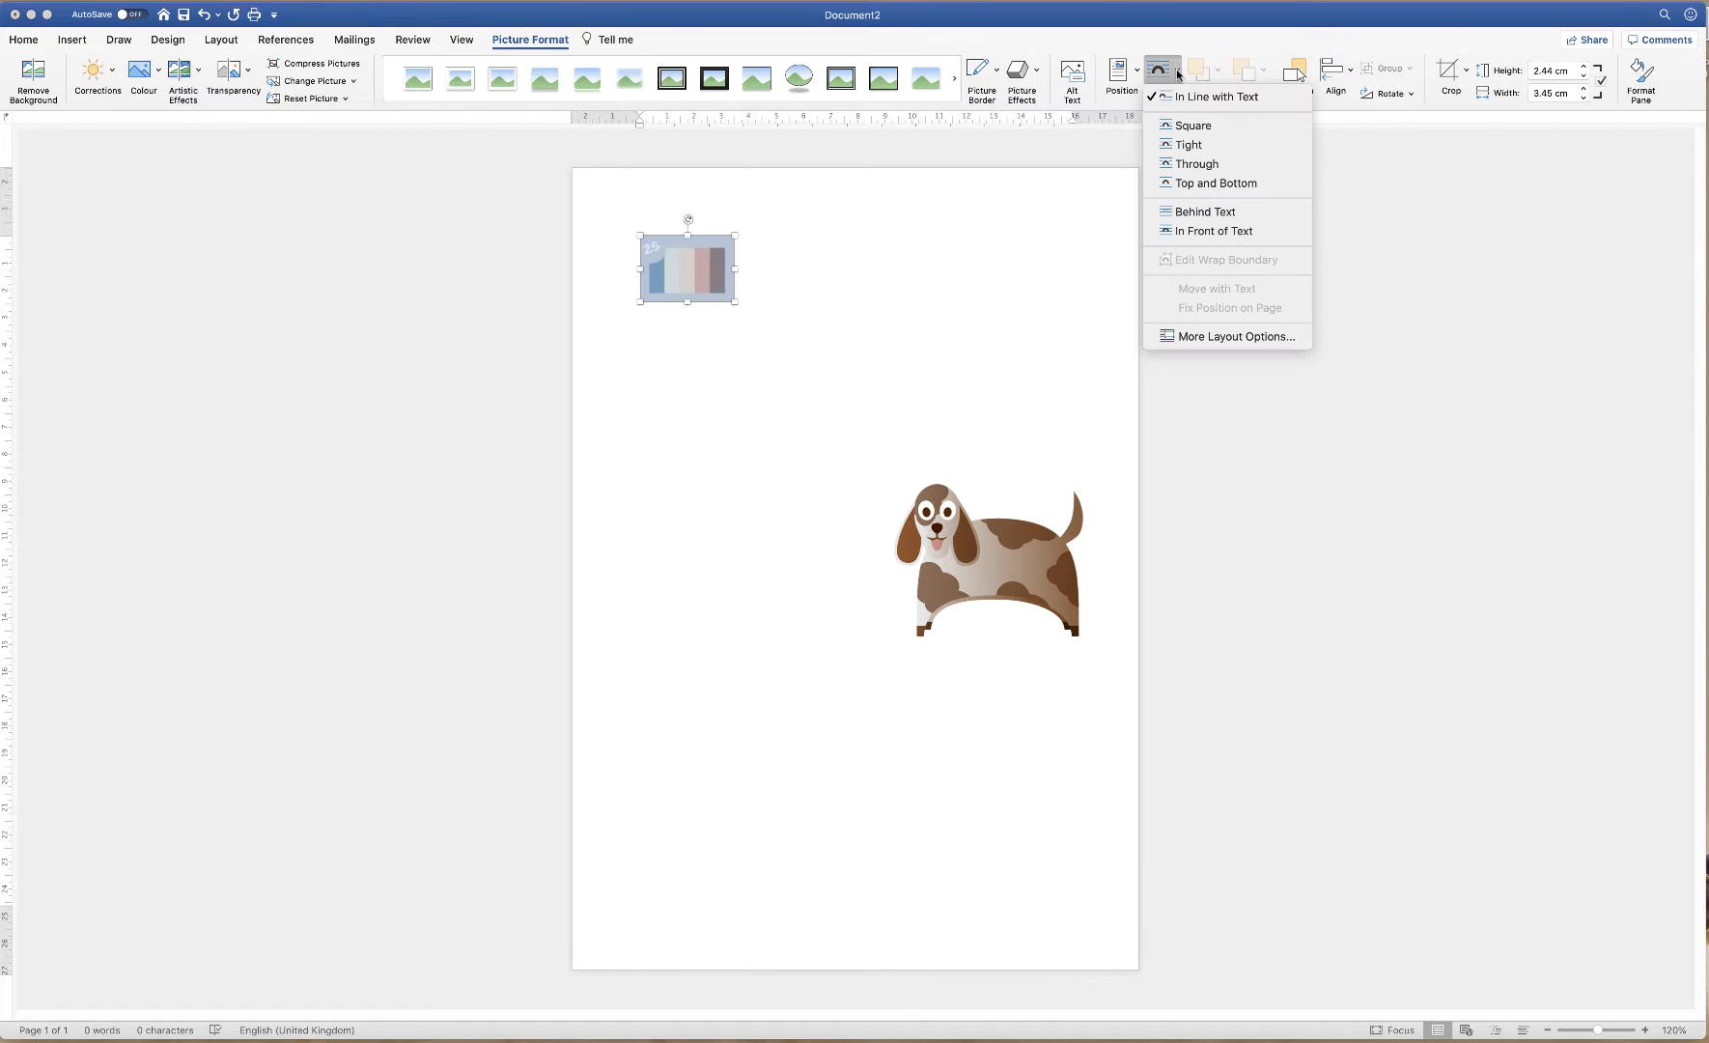
left_click(1191, 236)
left_click_drag(680, 266, 1014, 738)
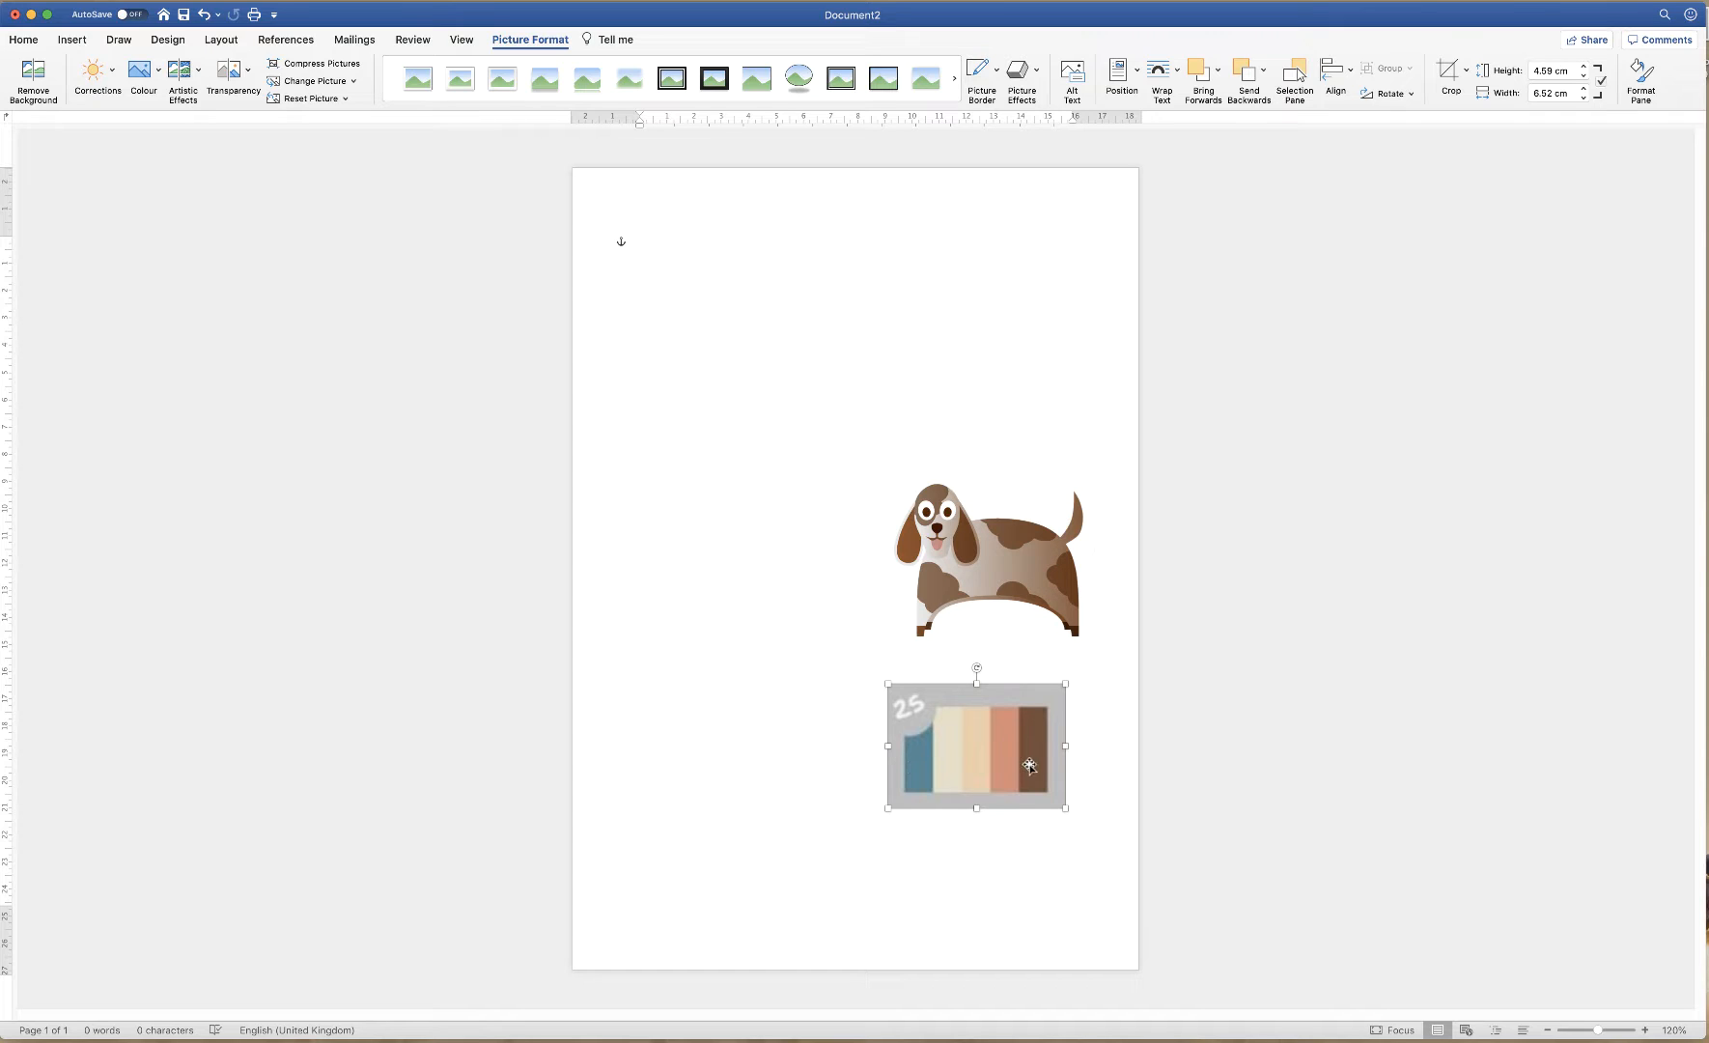
left_click(945, 862)
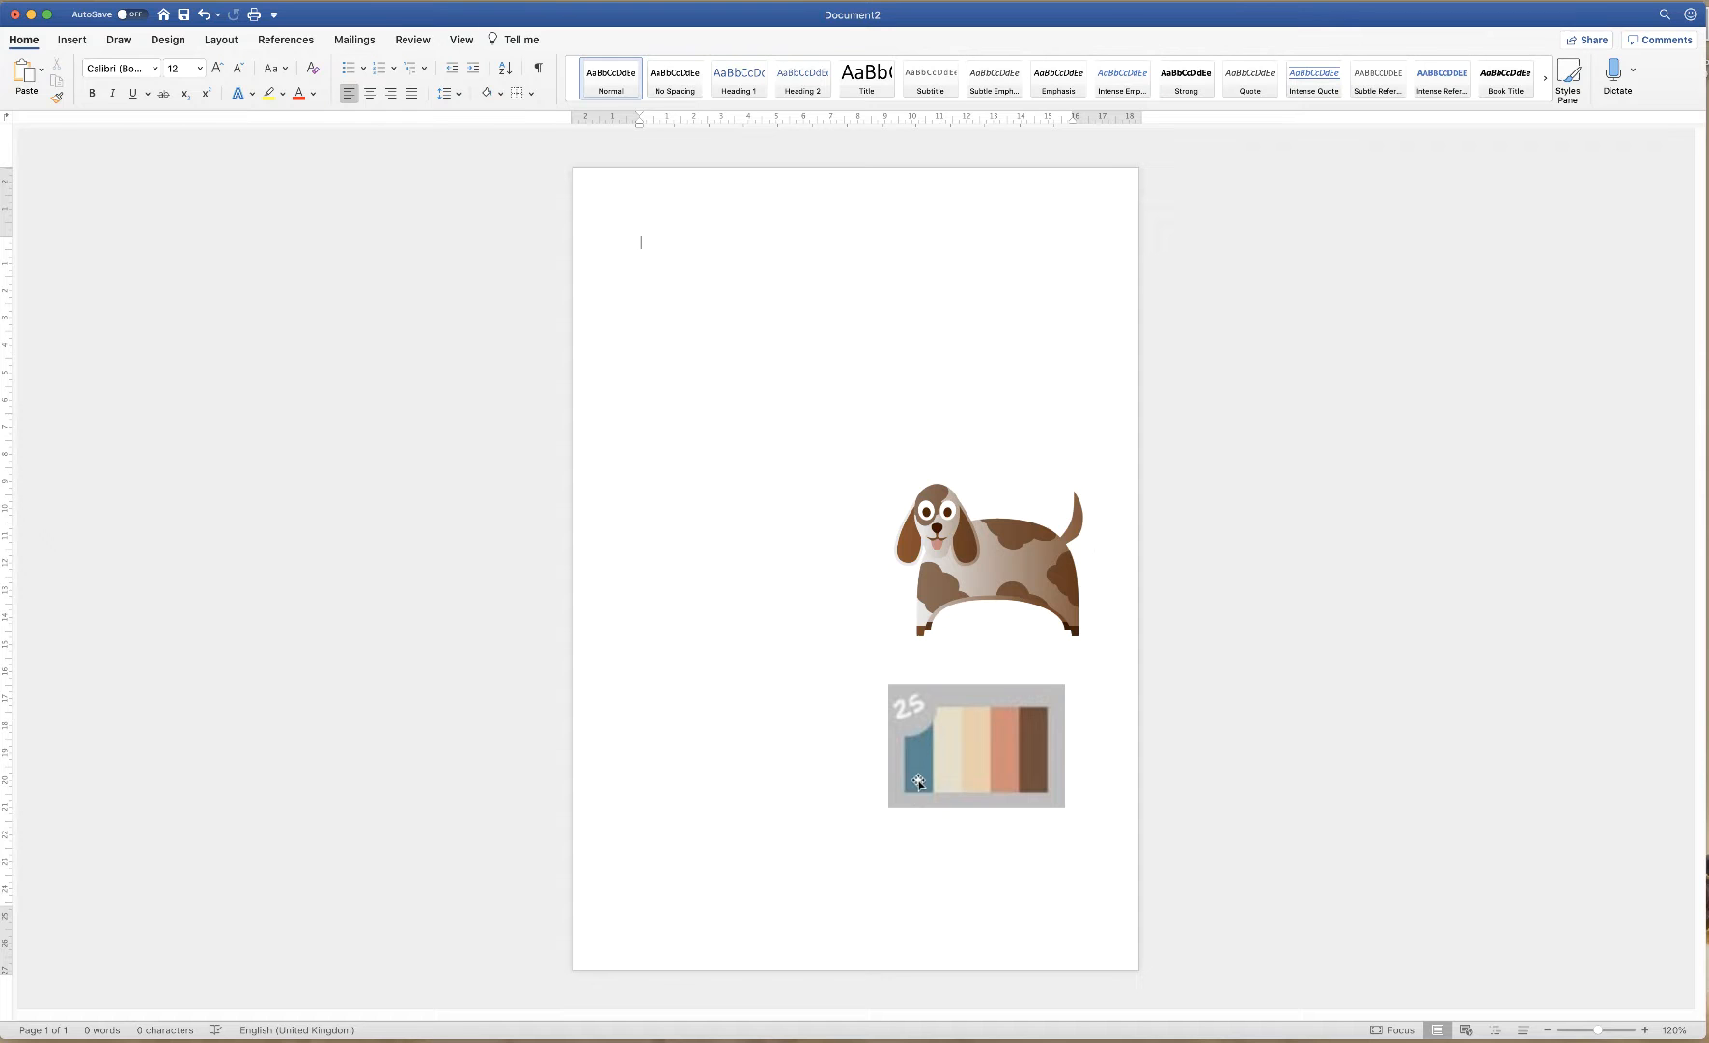
Set the page colour to the slate blue sampled from the palette's first stripe
left_click(71, 39)
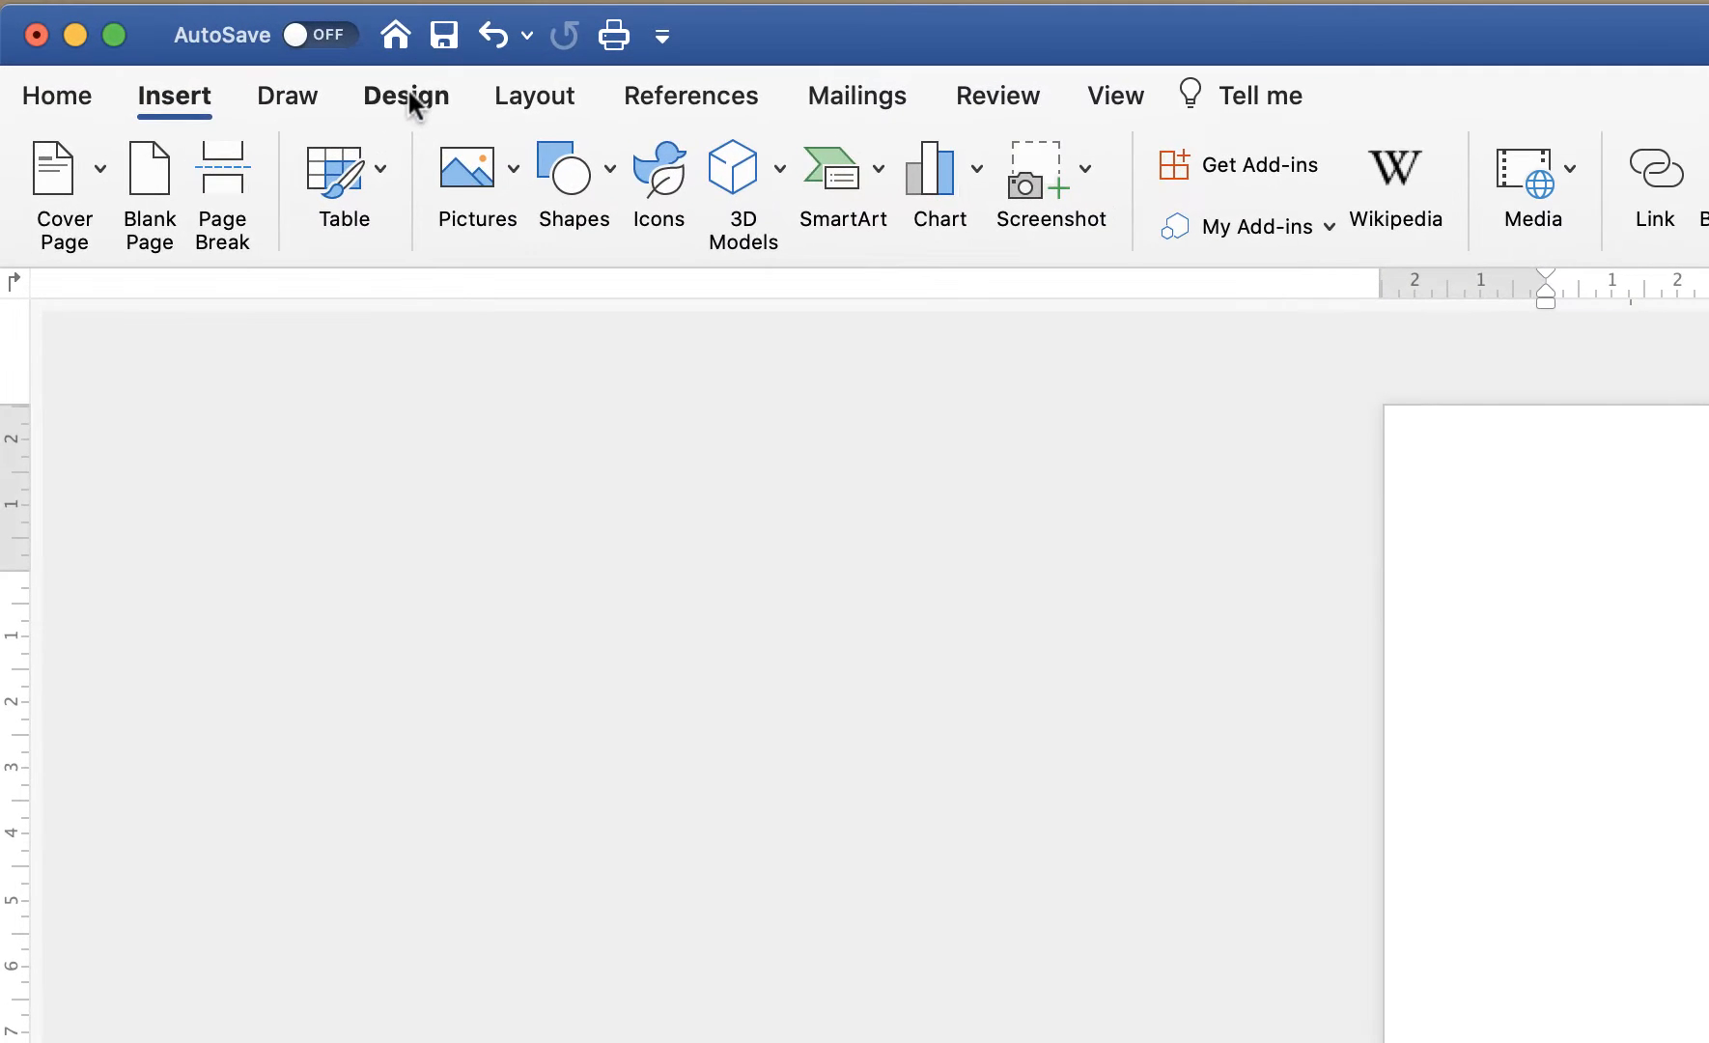
left_click(411, 97)
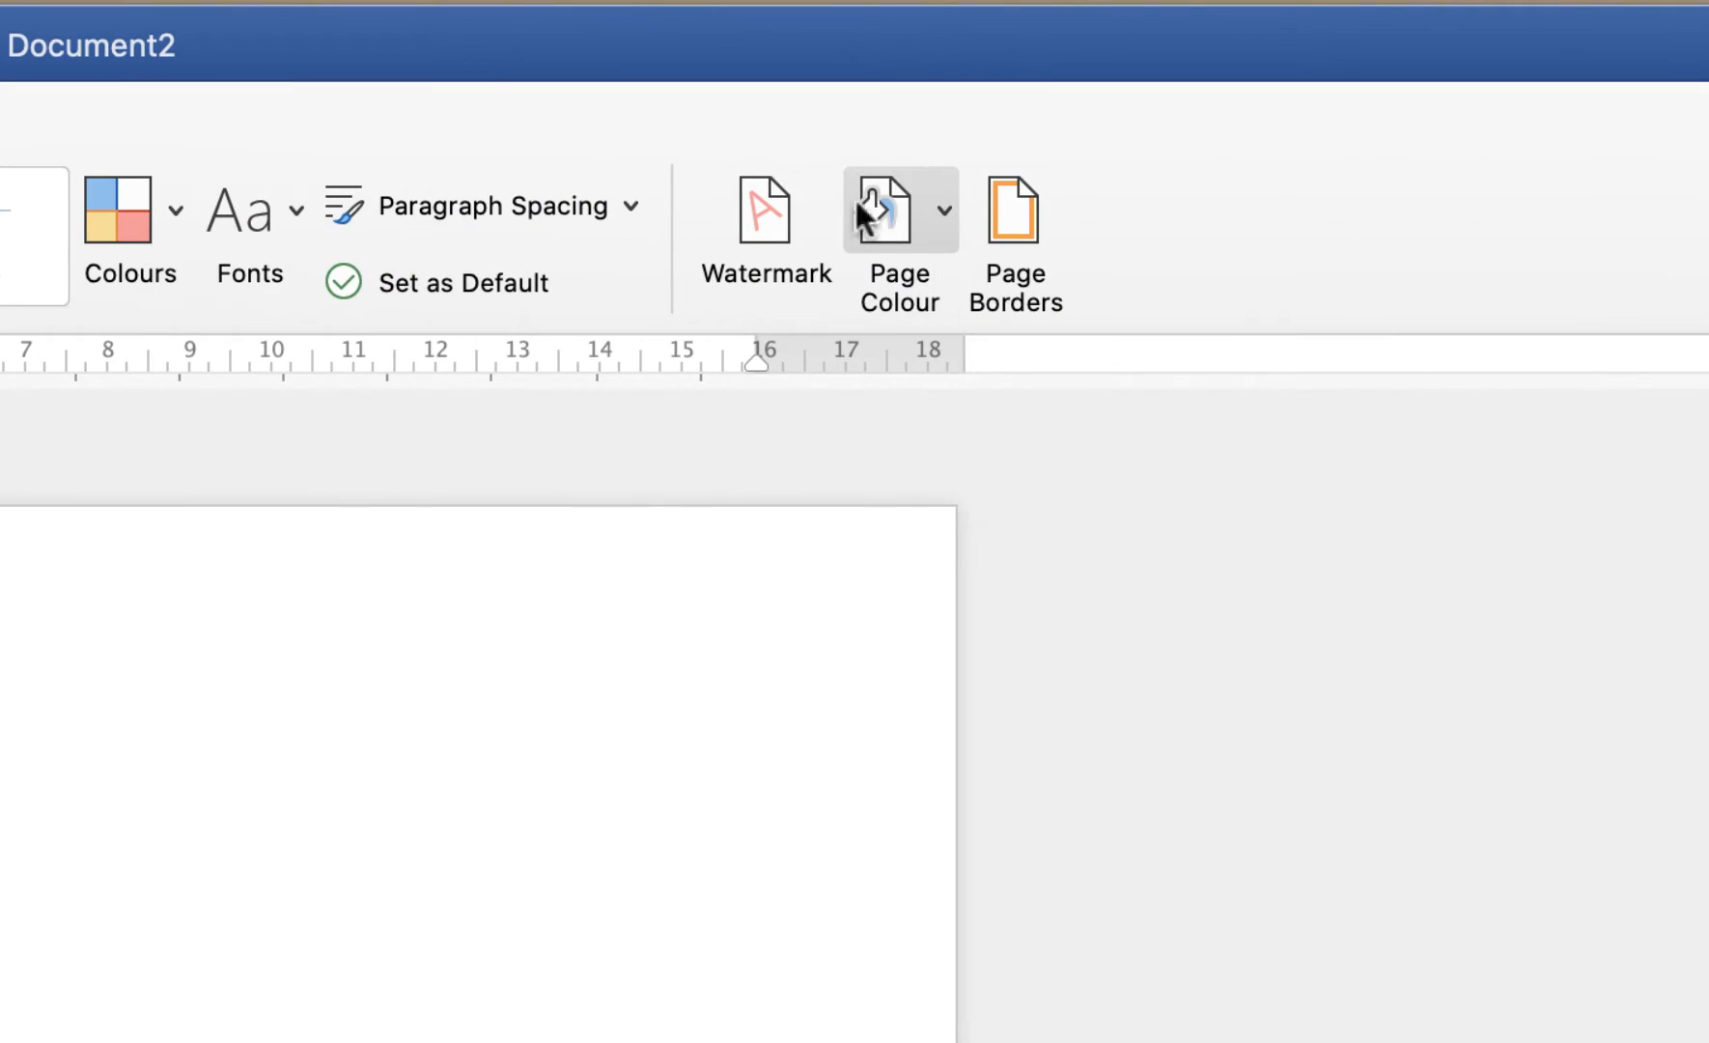
left_click(944, 213)
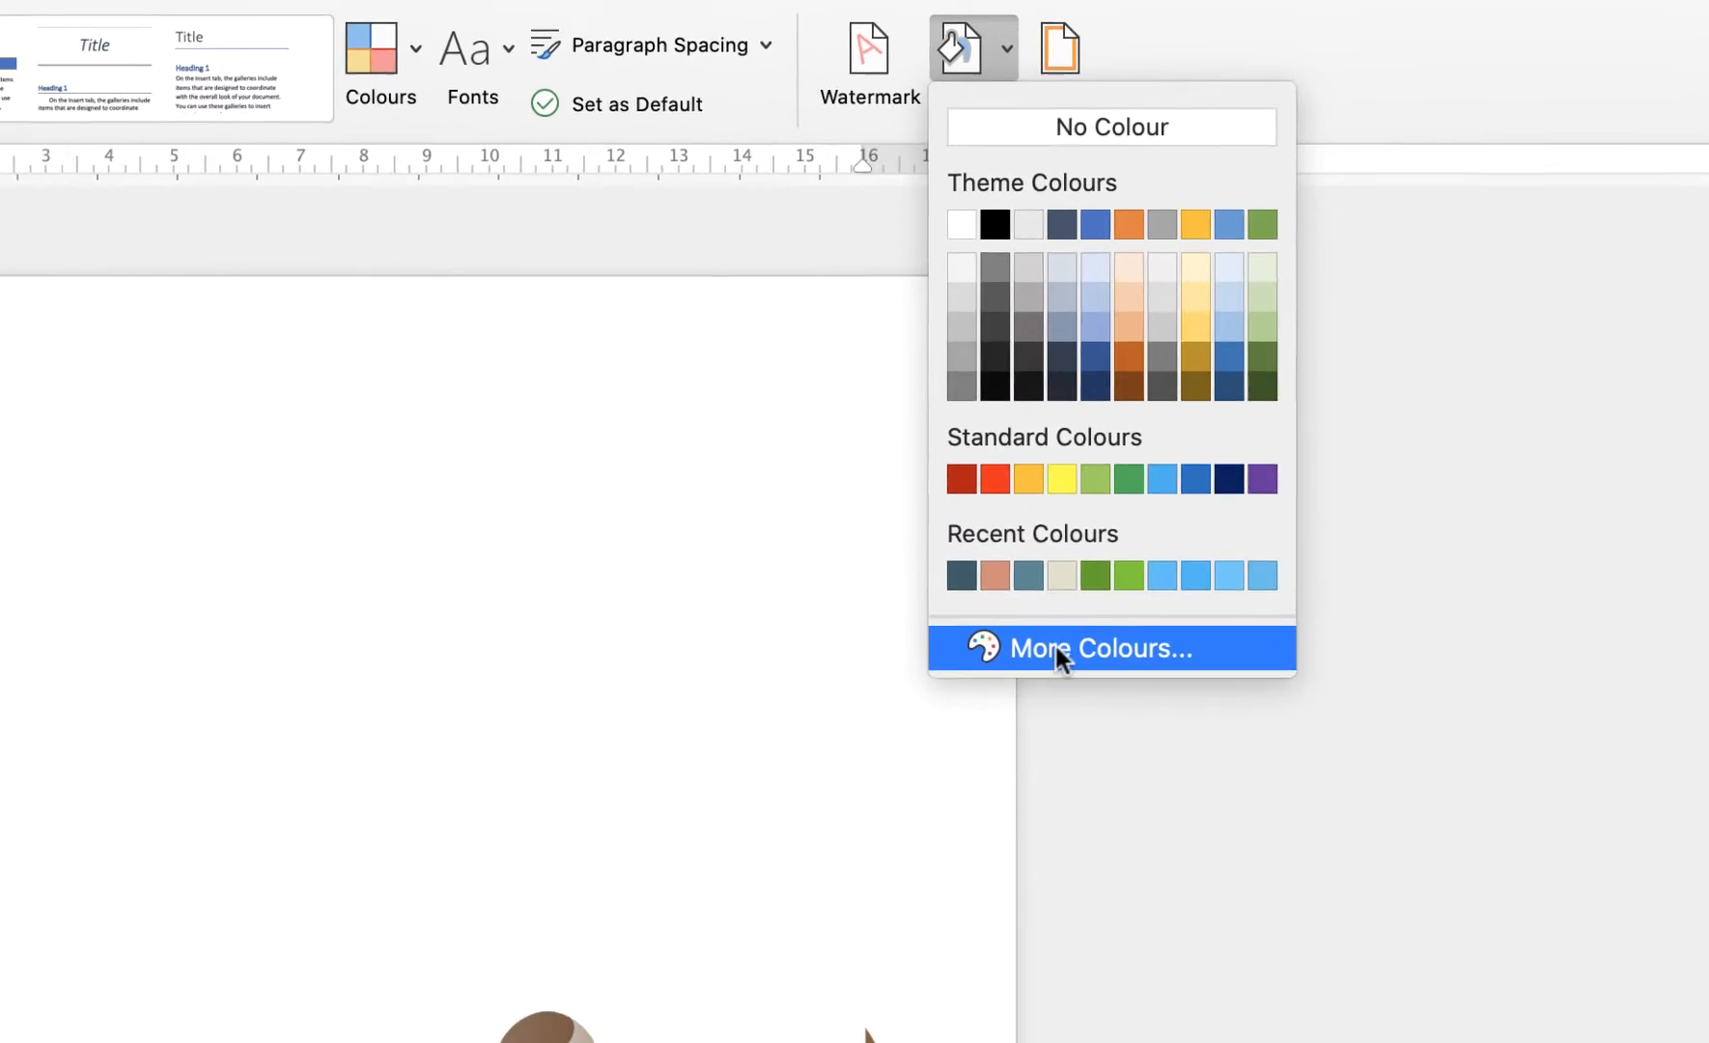
left_click(927, 990)
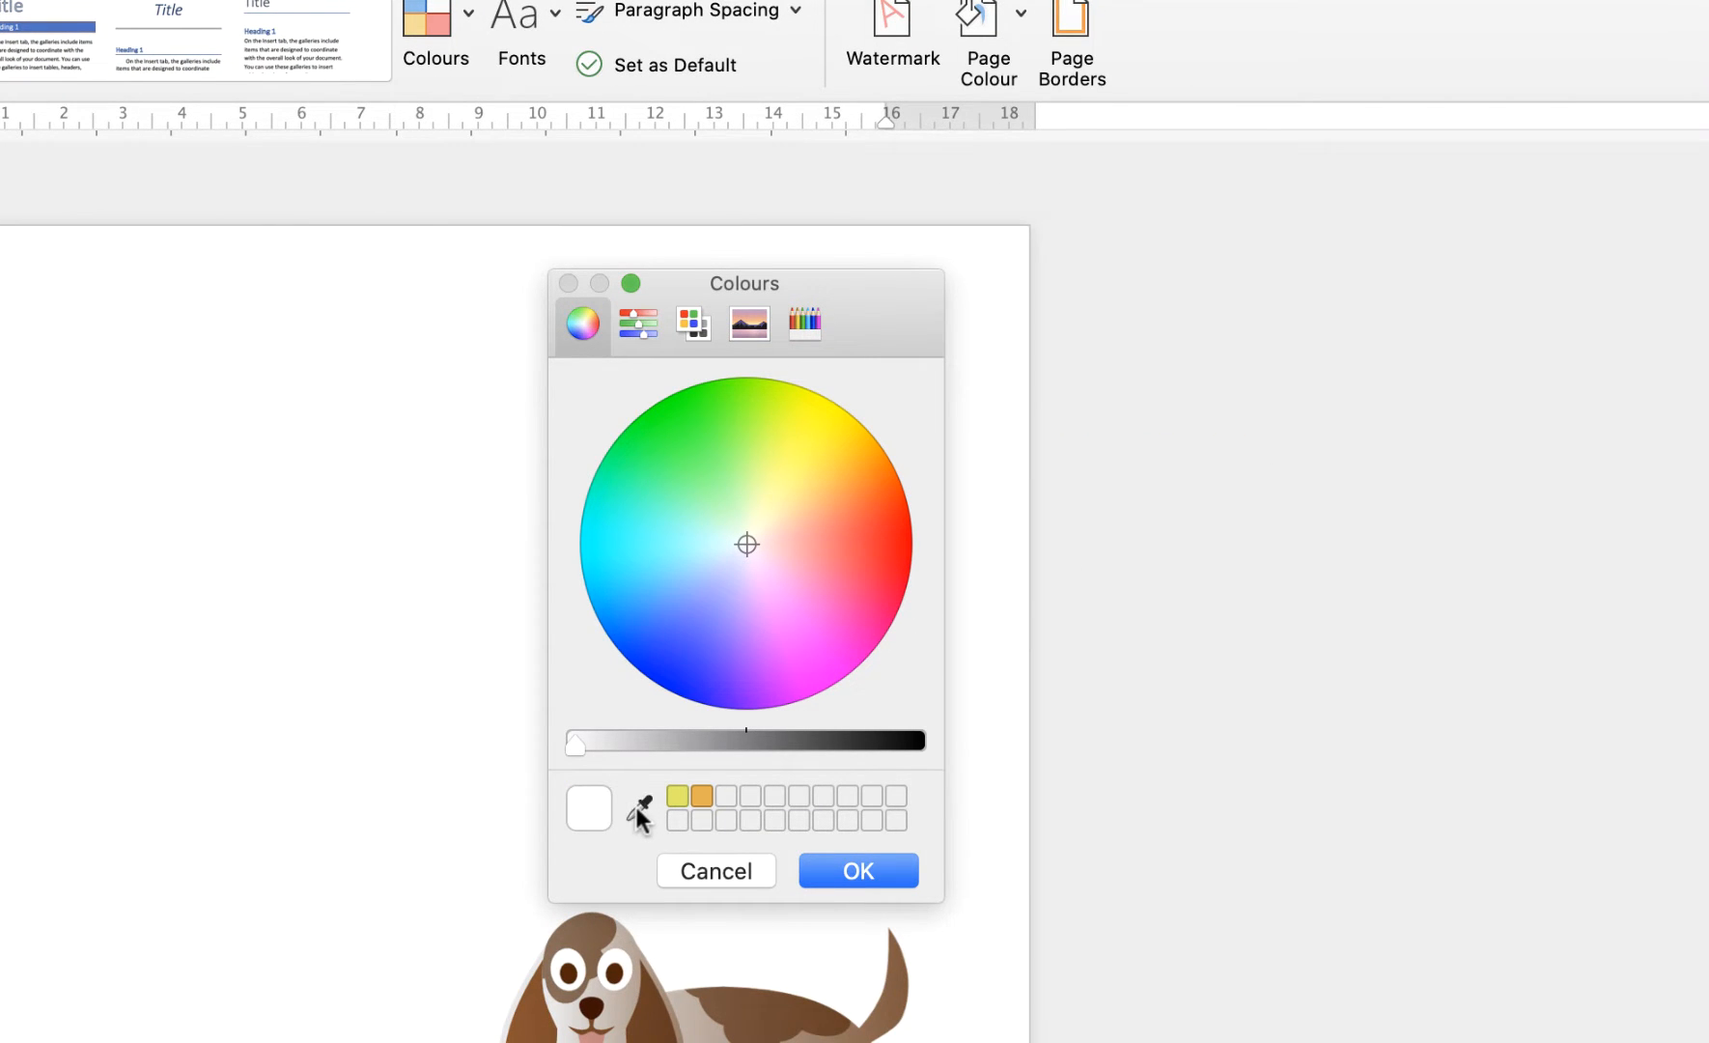
left_click(637, 807)
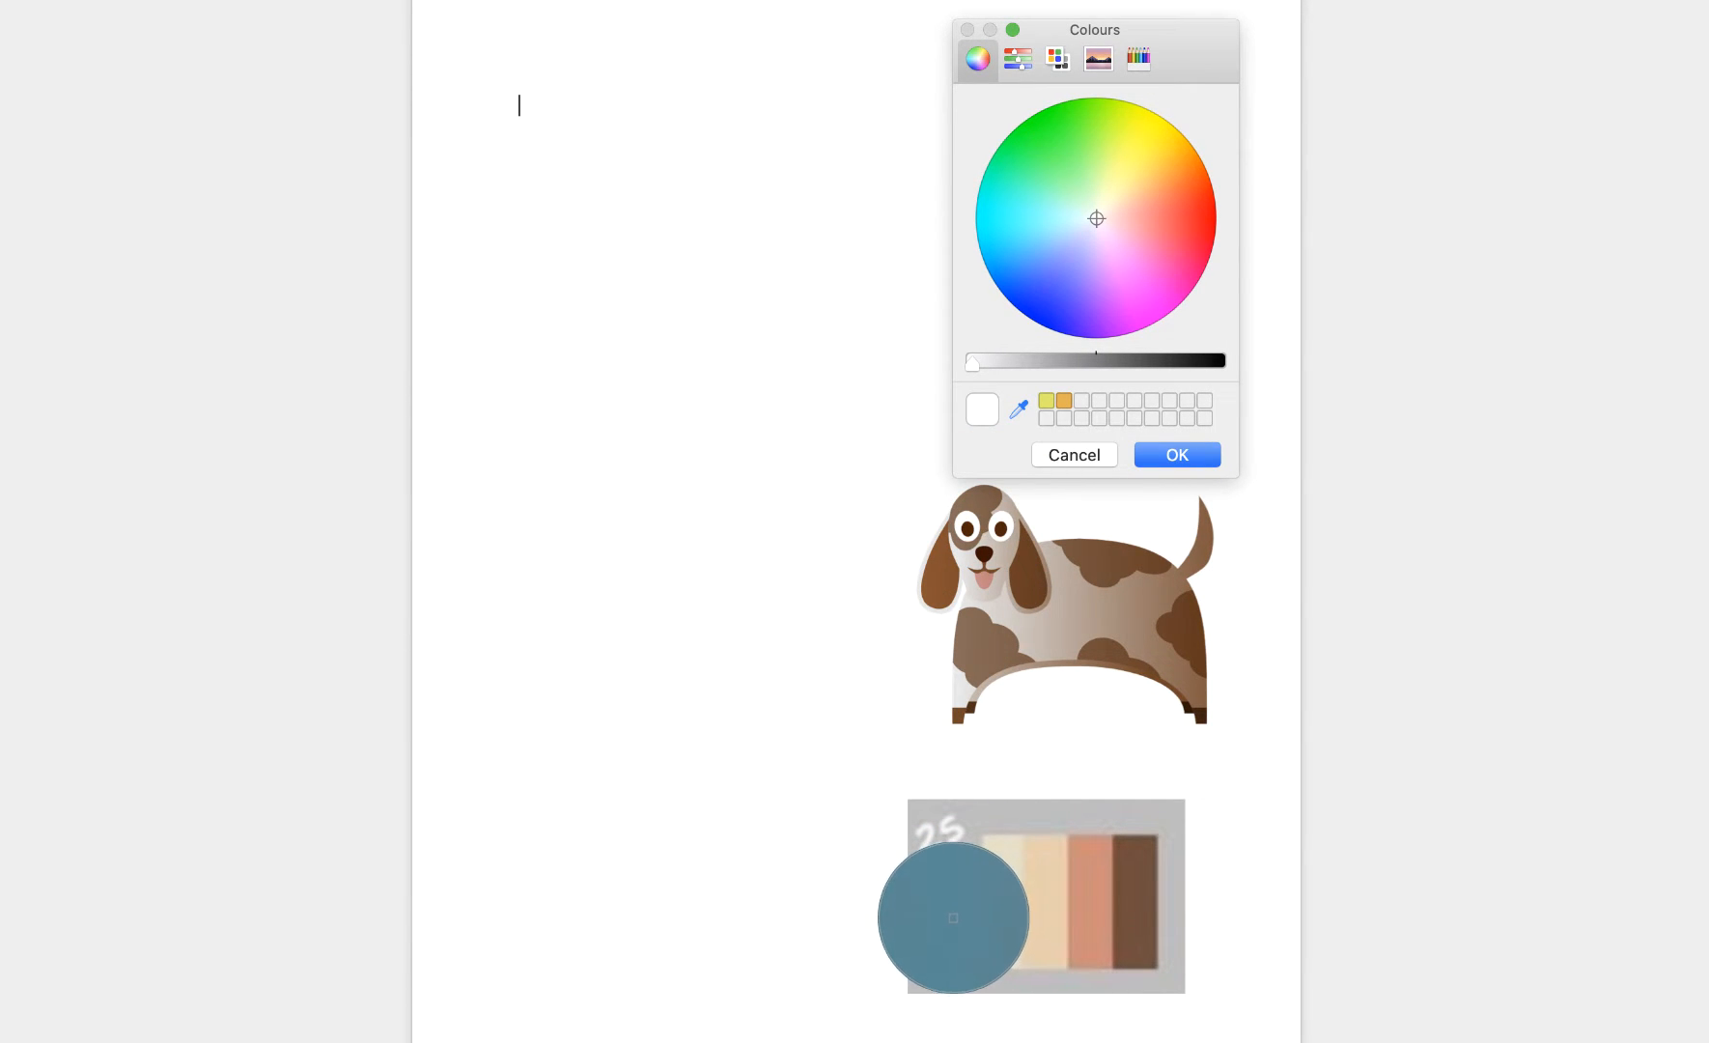
left_click(956, 920)
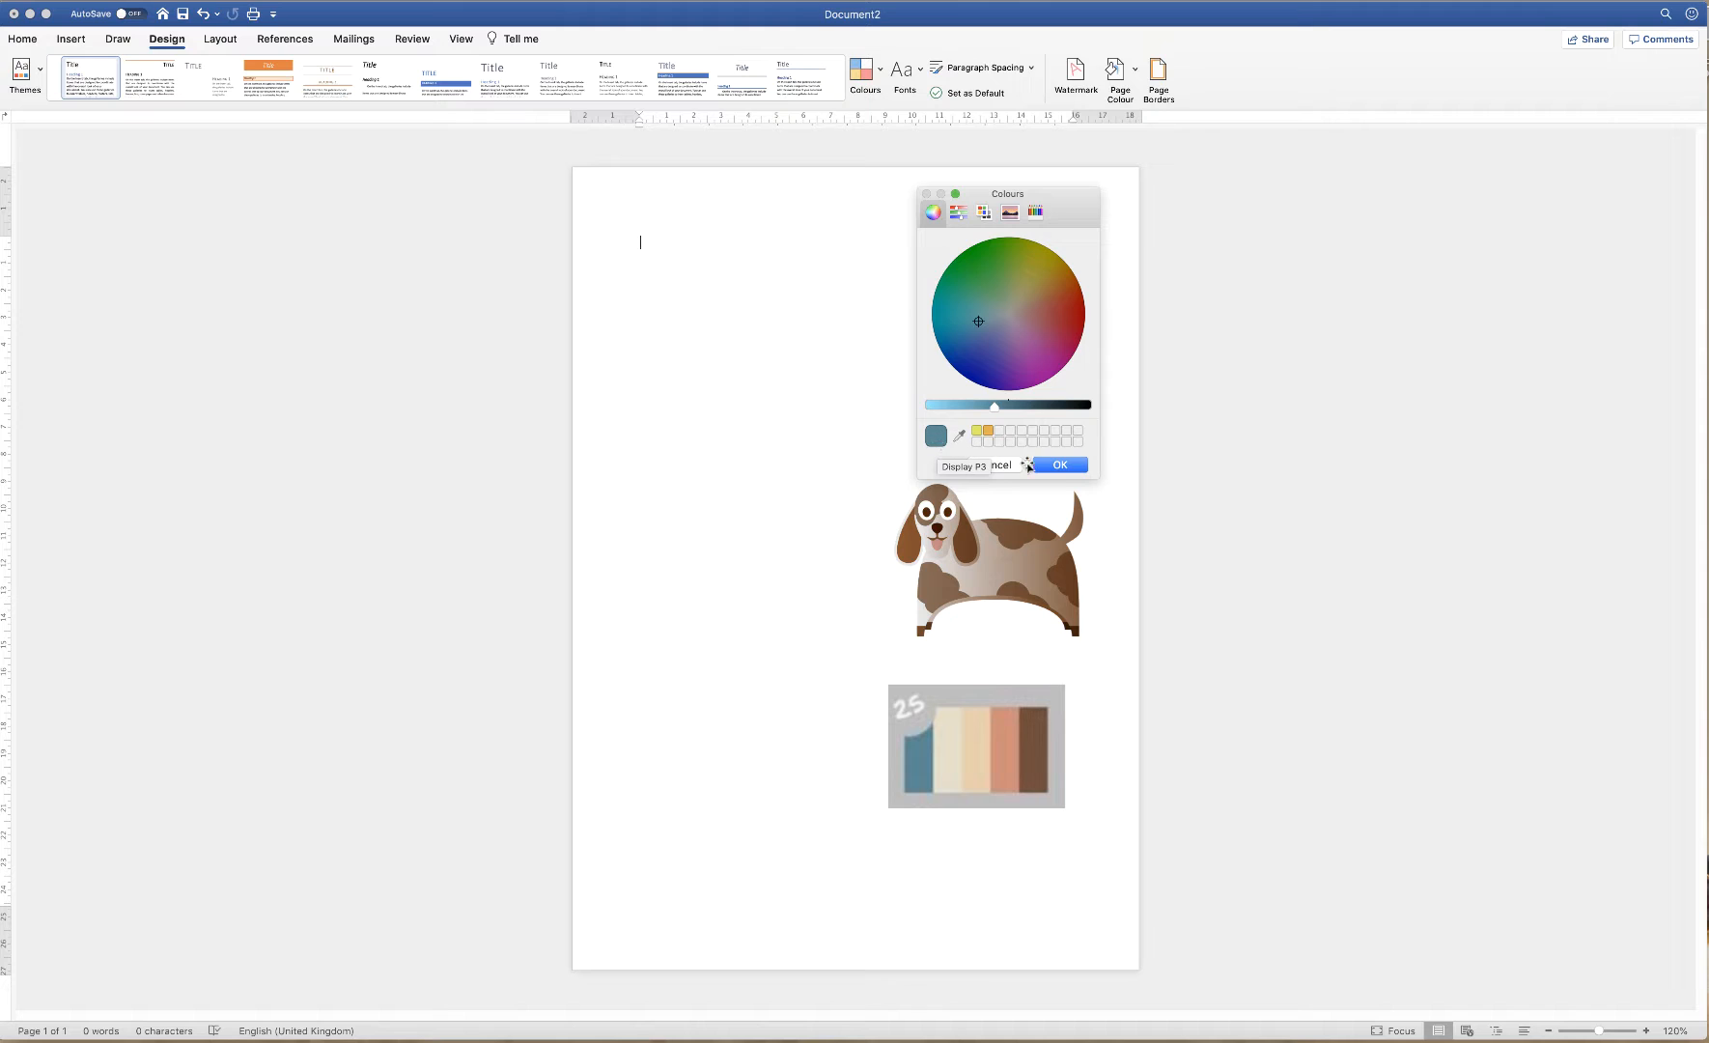
left_click(1060, 465)
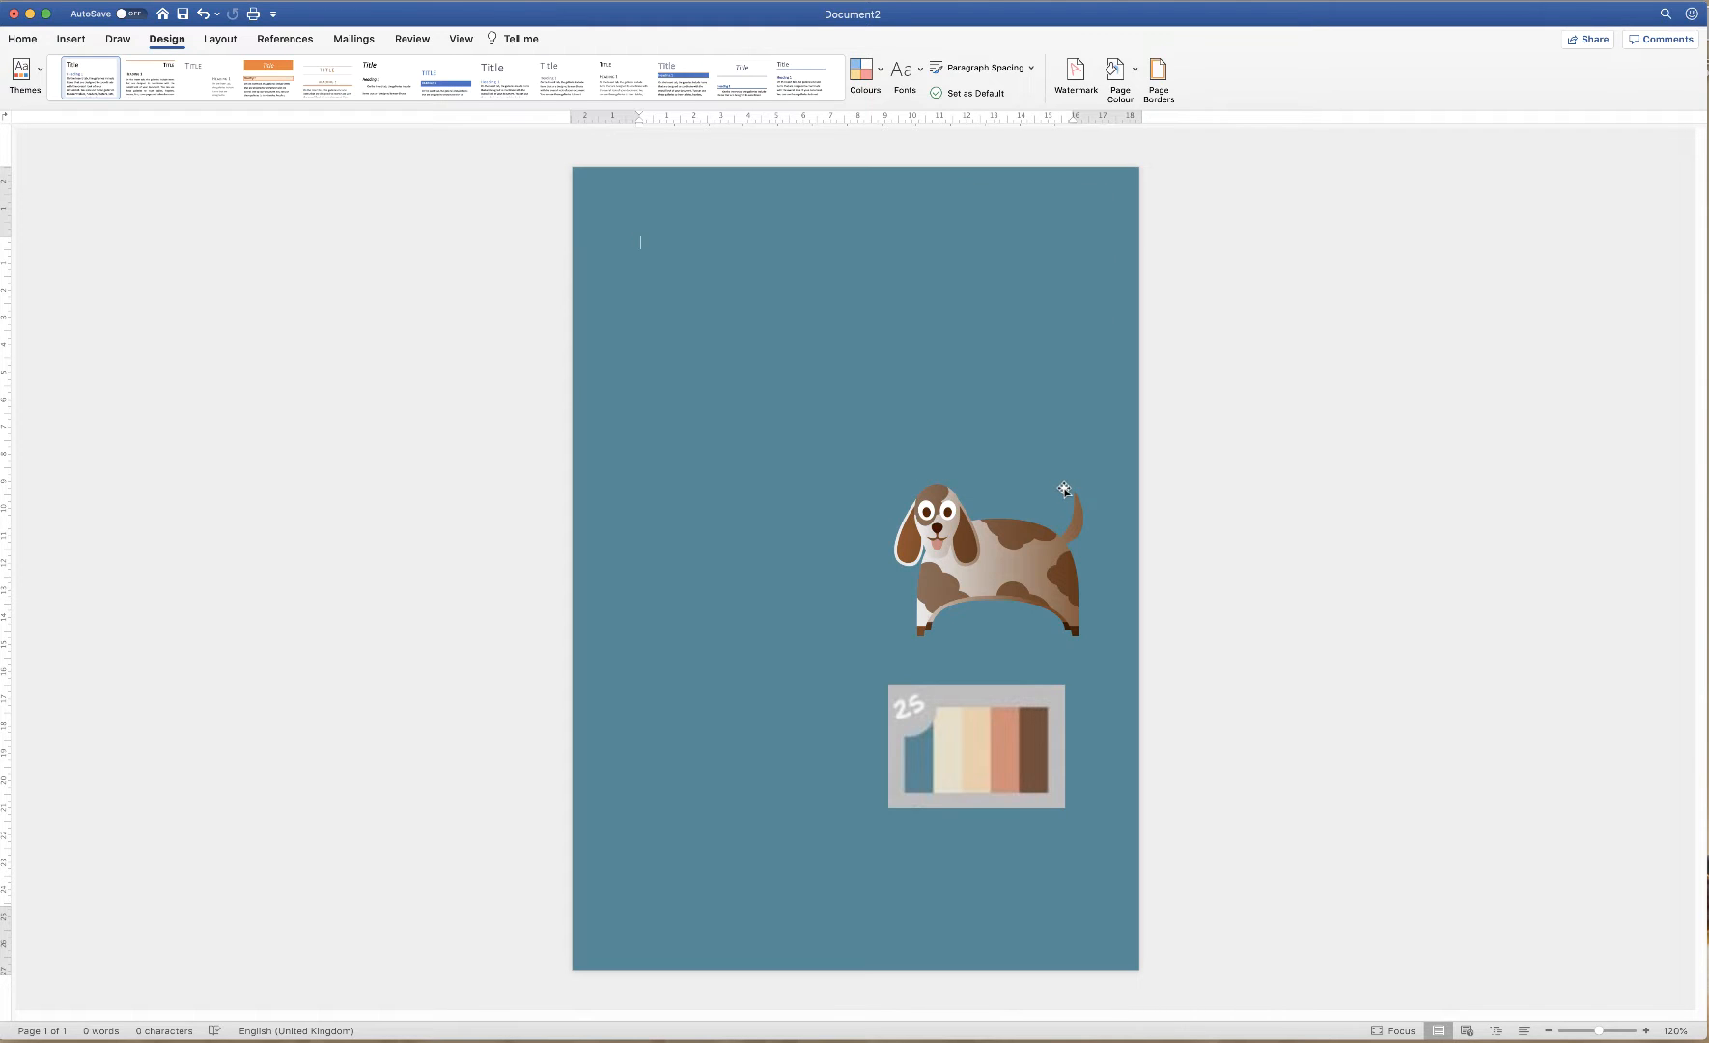
Switch to the finished flyer in Document1
right_click(795, 1042)
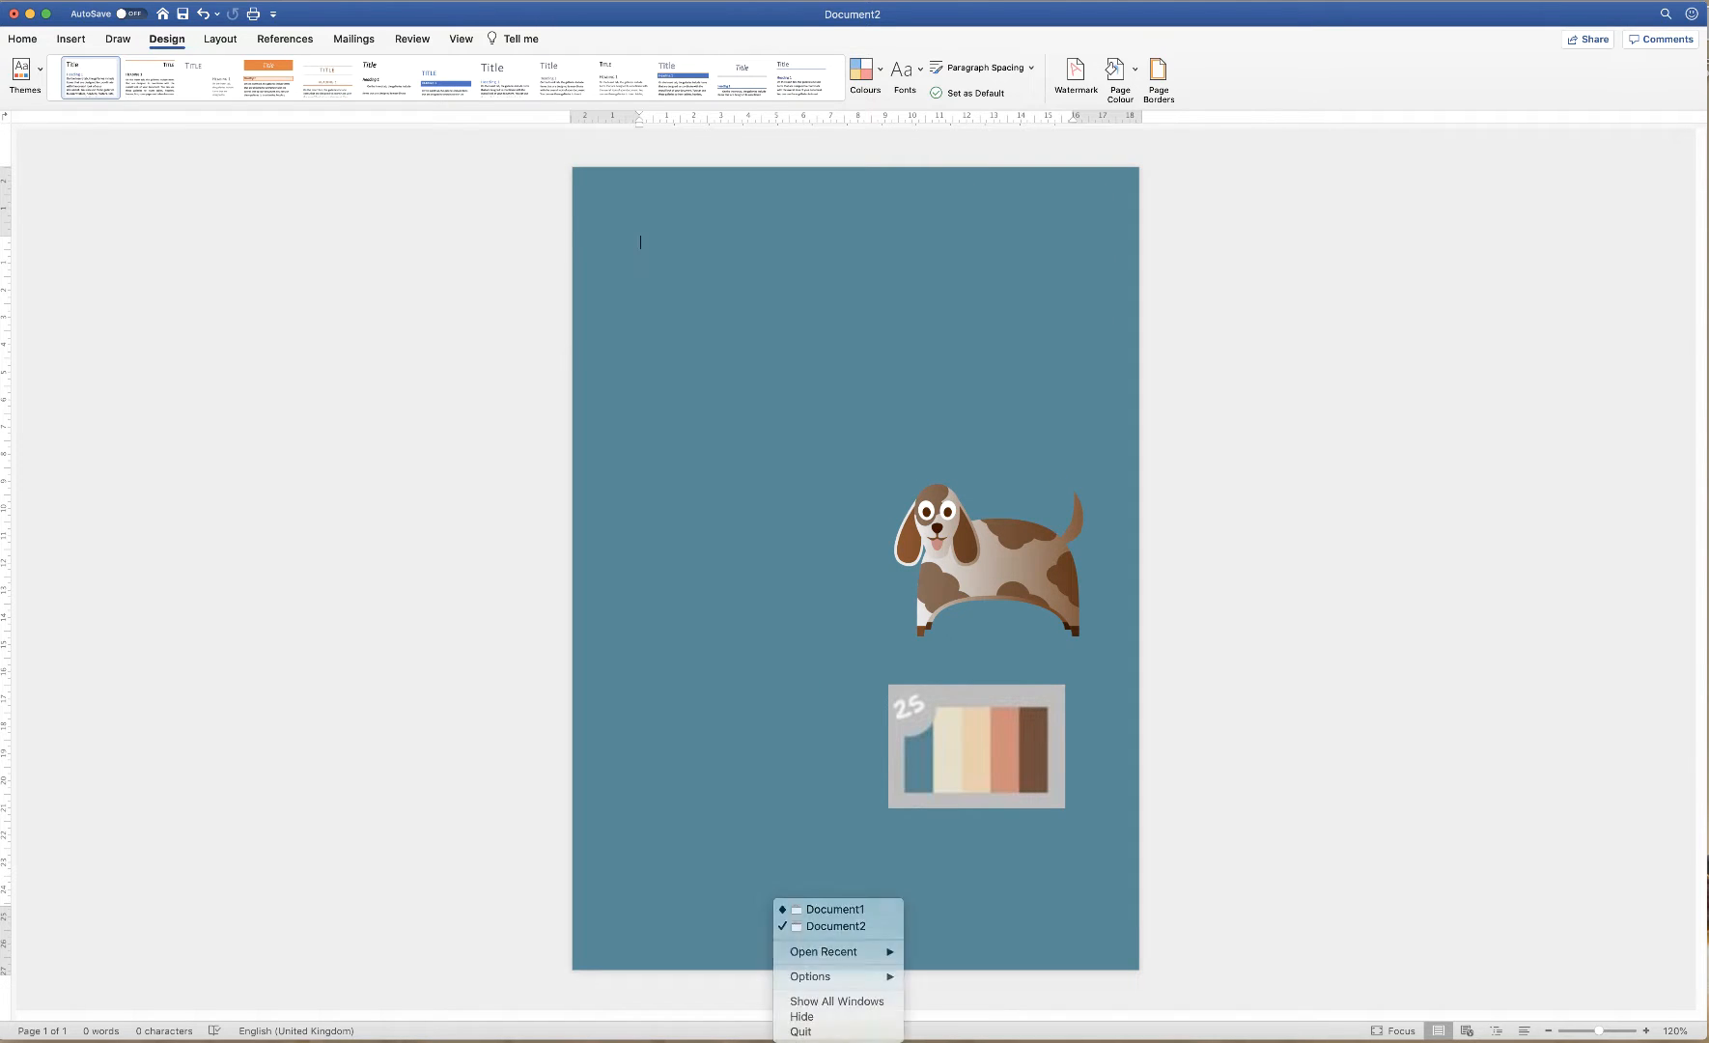
left_click(794, 1041)
right_click(797, 1039)
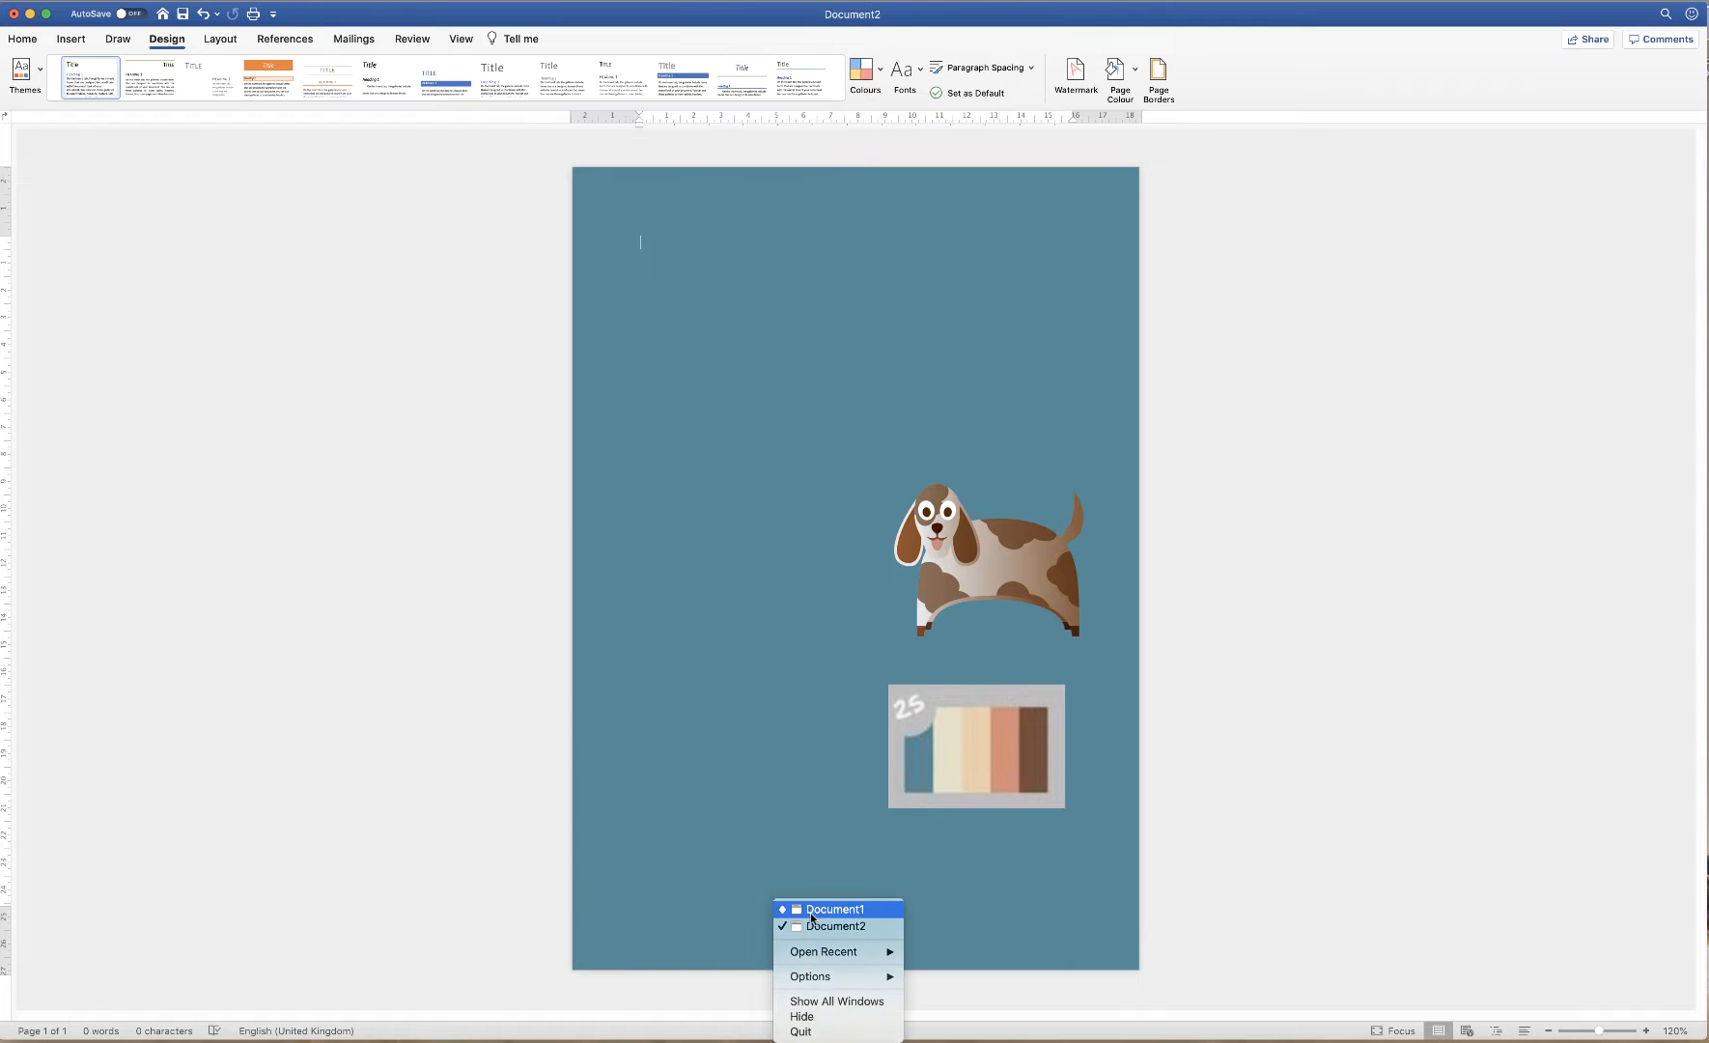
left_click(811, 912)
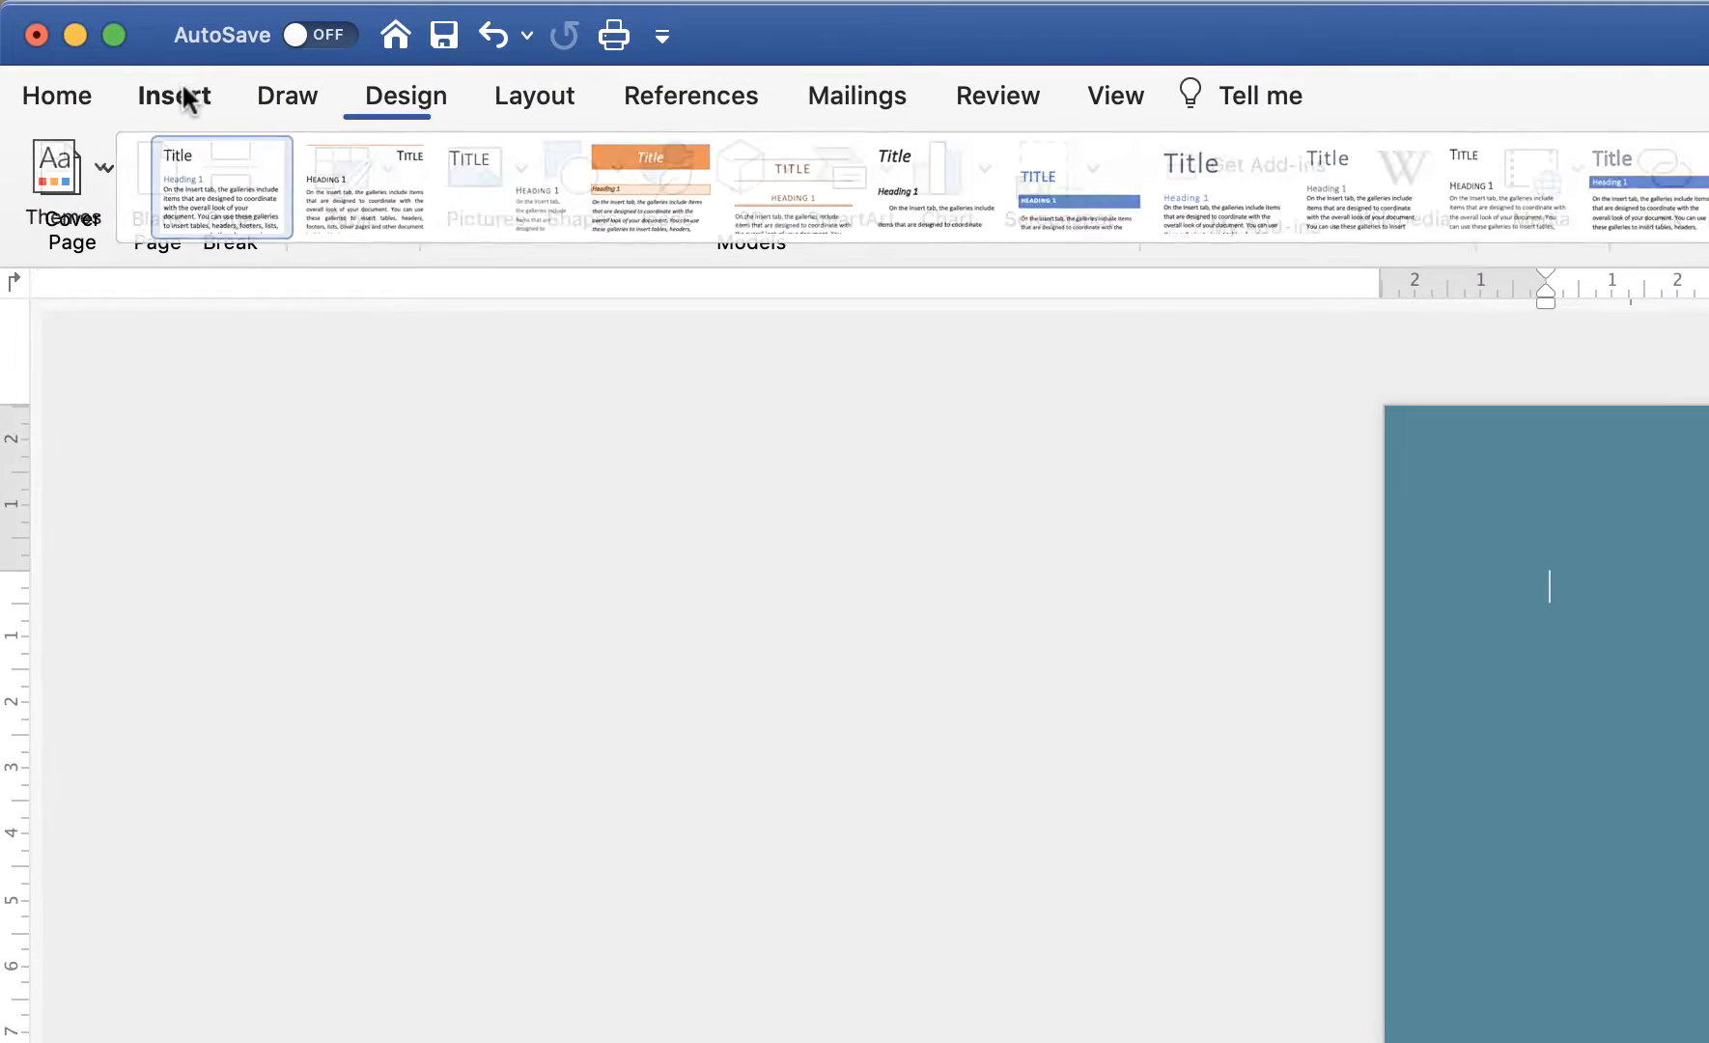
Draw a 20.98 × 9.5 cm rectangle across the full width of the page top
left_click(70, 37)
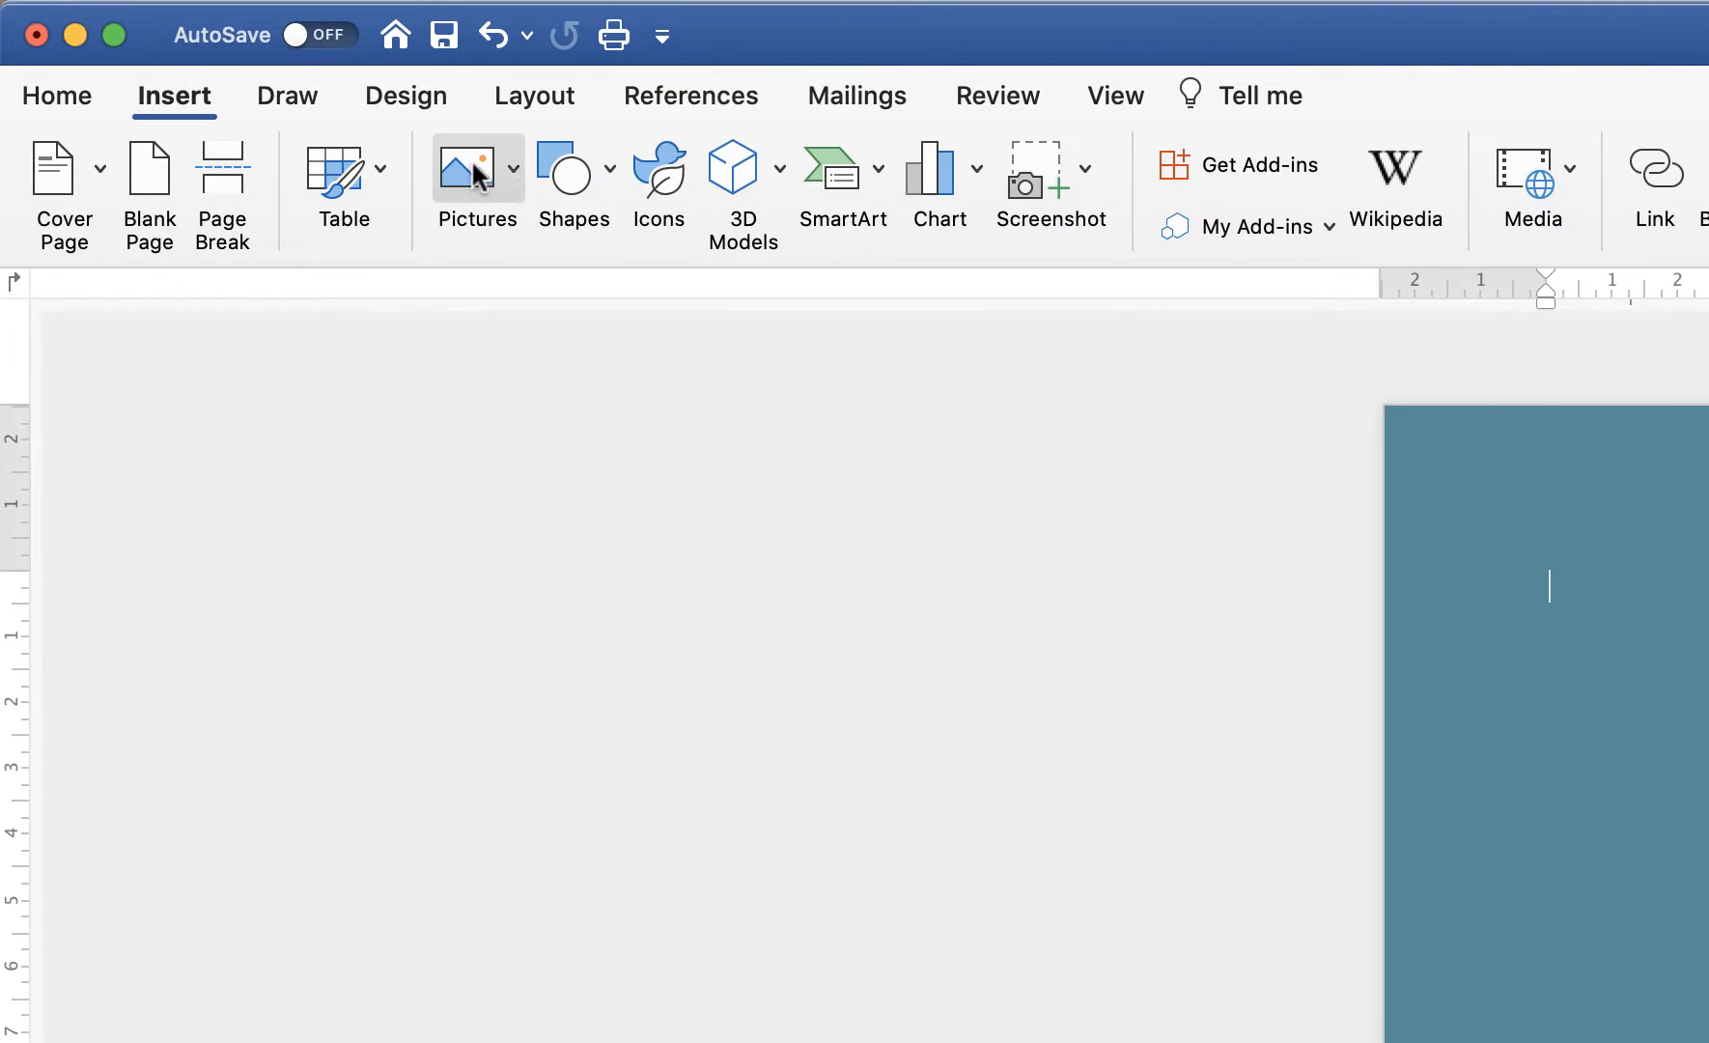
left_click(608, 174)
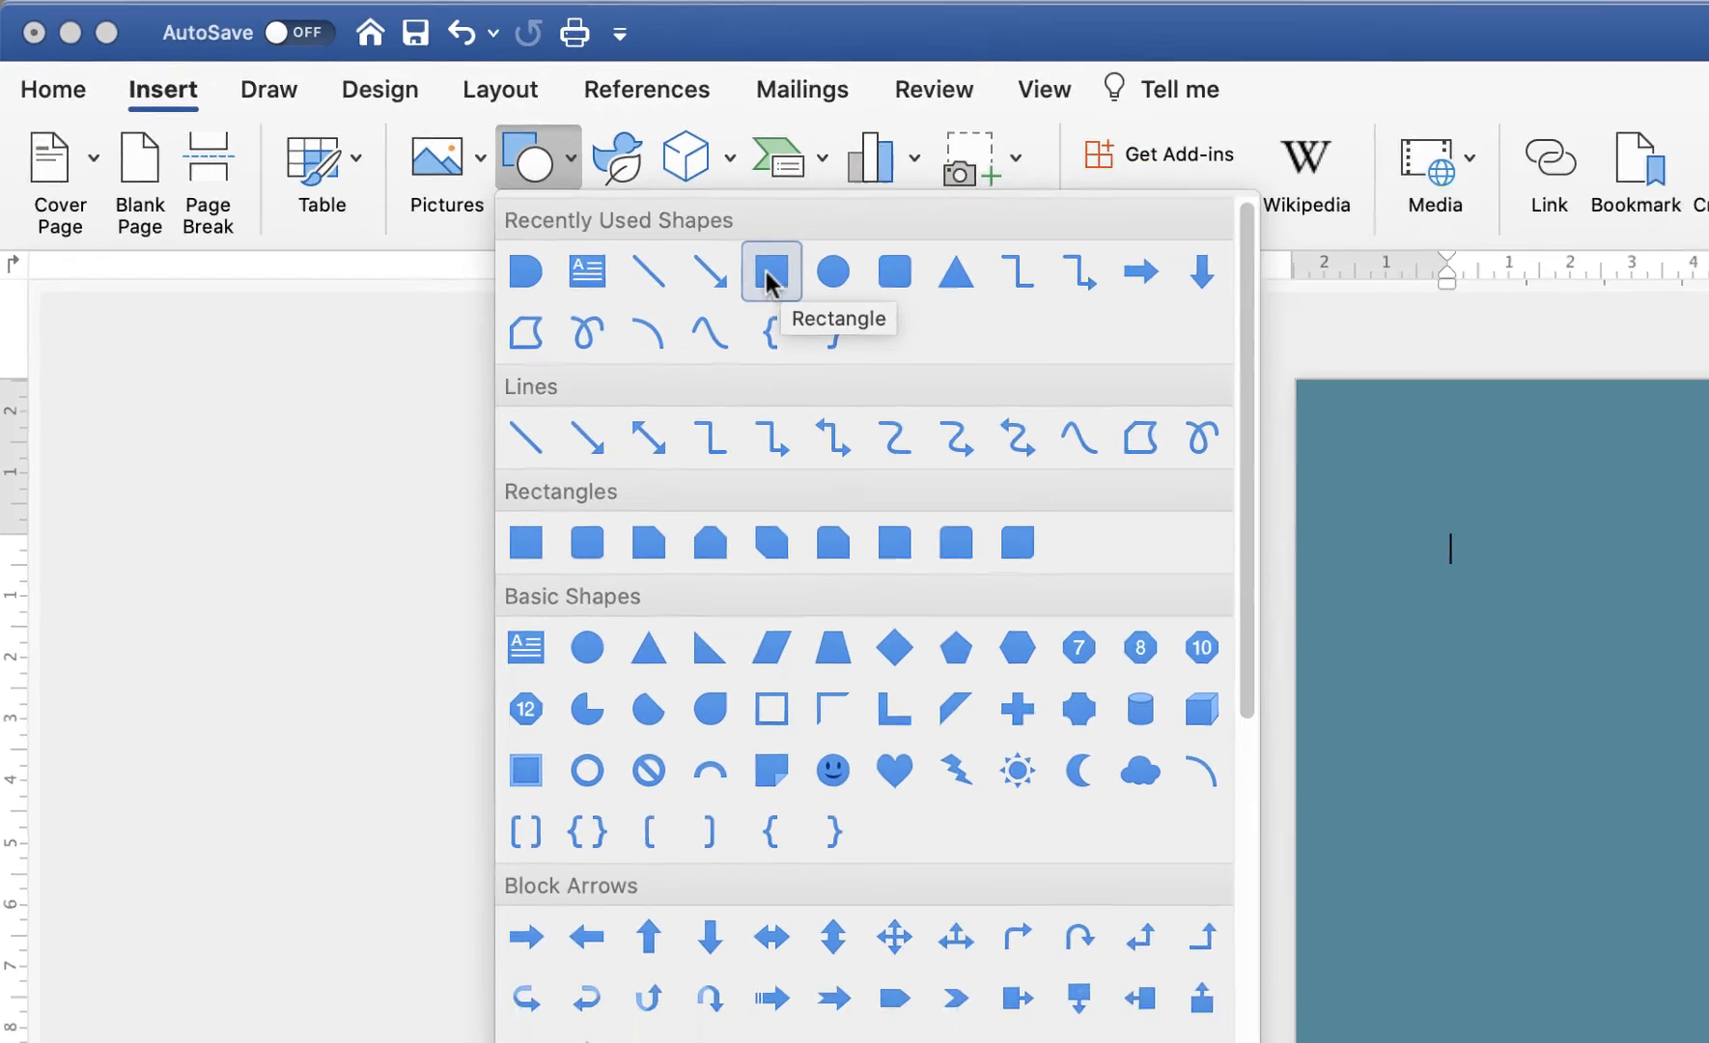
left_click(824, 290)
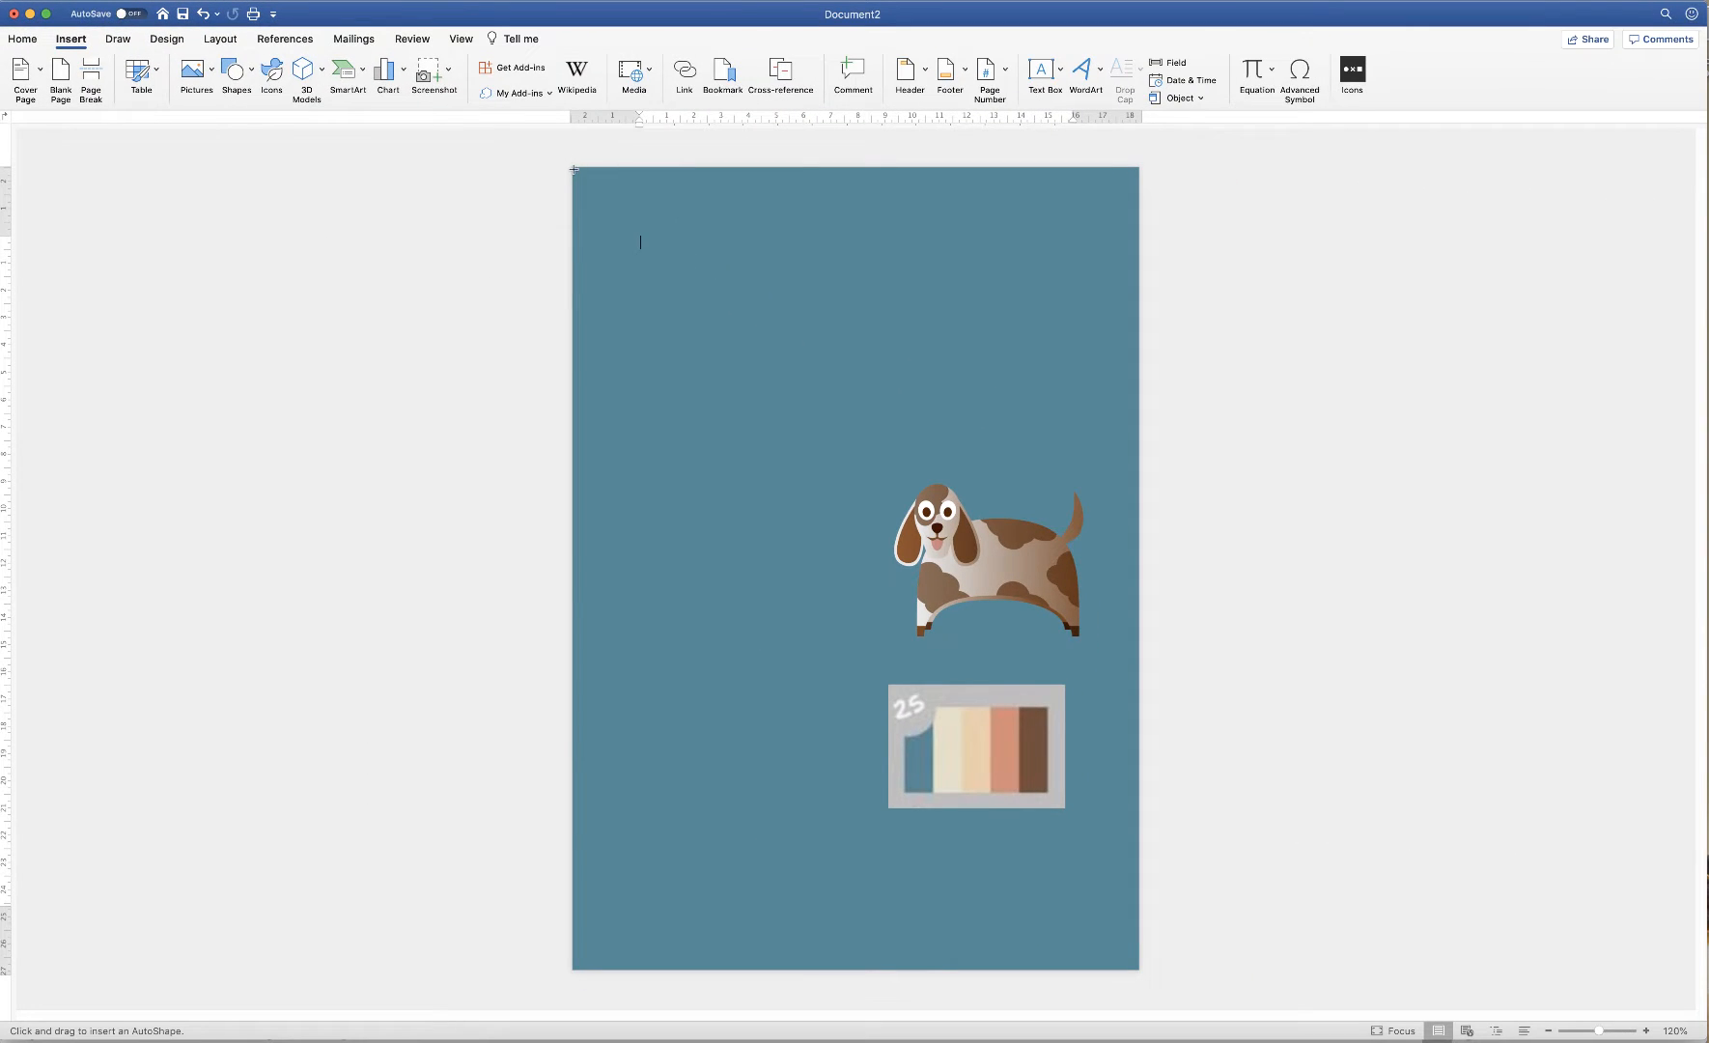
left_click_drag(573, 170, 1044, 426)
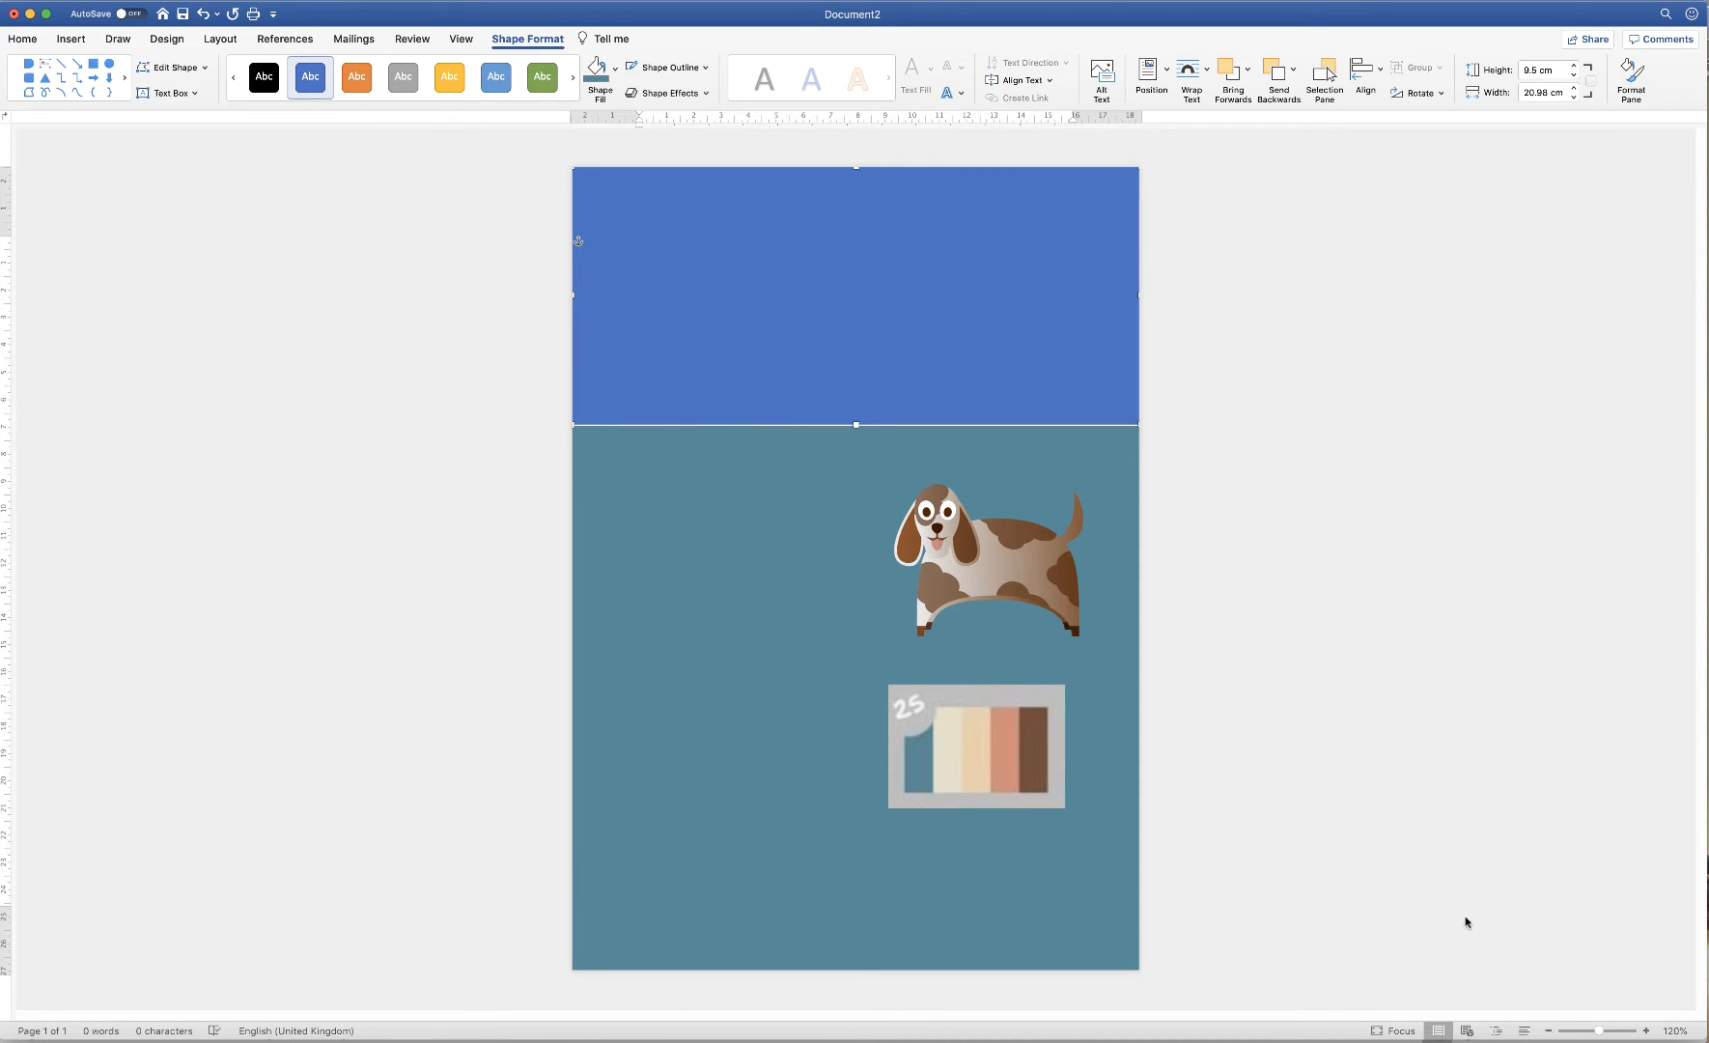
left_click(1646, 1033)
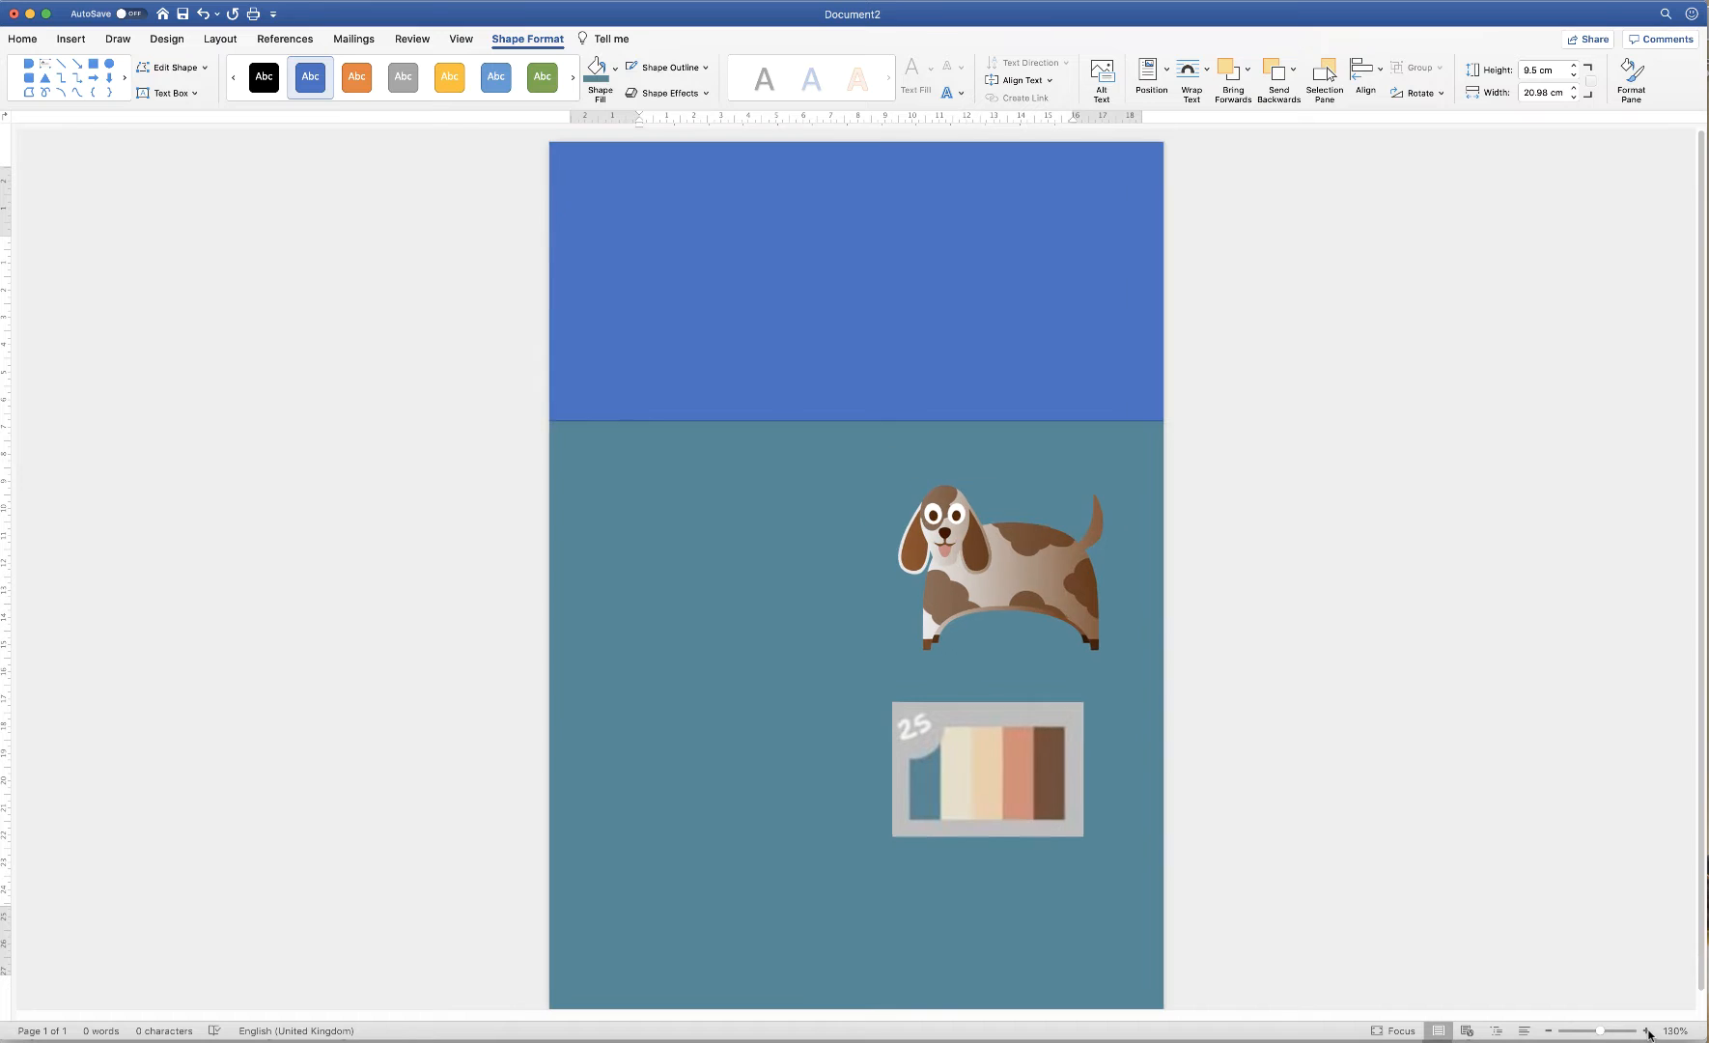
left_click(1646, 1032)
left_click(1646, 1032)
left_click(1646, 1033)
left_click(1647, 1032)
left_click(1647, 1032)
left_click(1646, 1033)
left_click(1646, 1032)
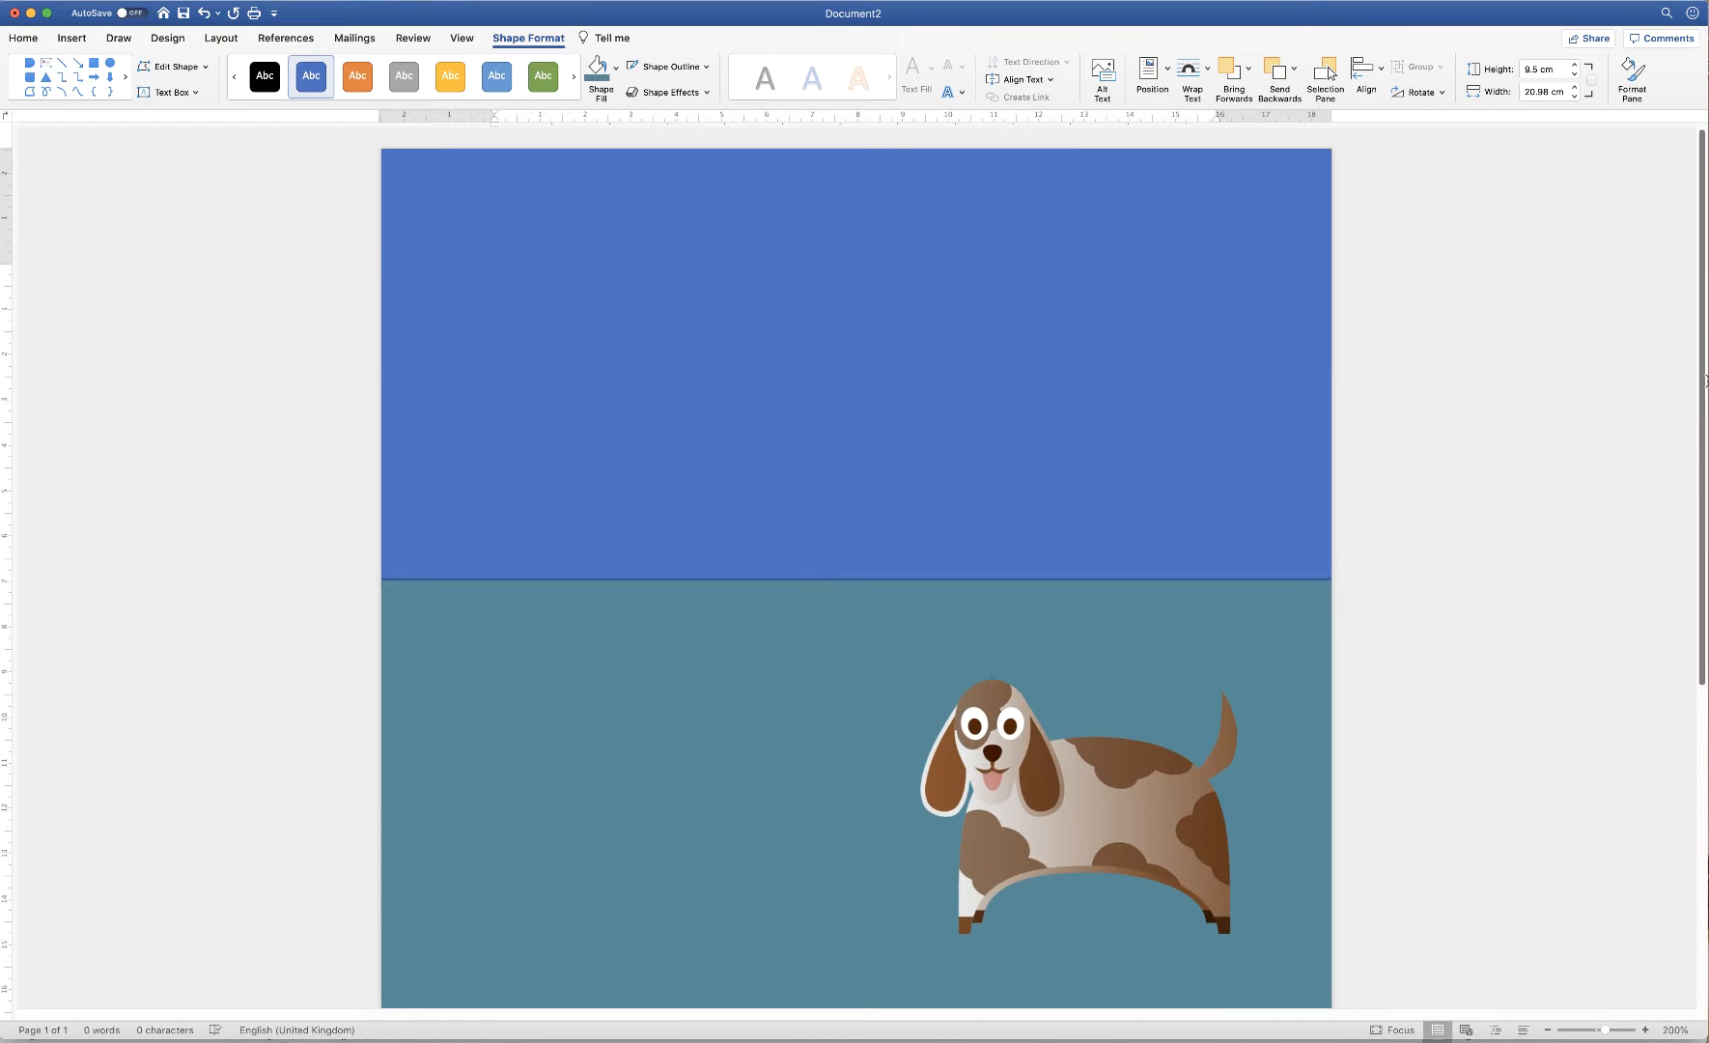
left_click(542, 683)
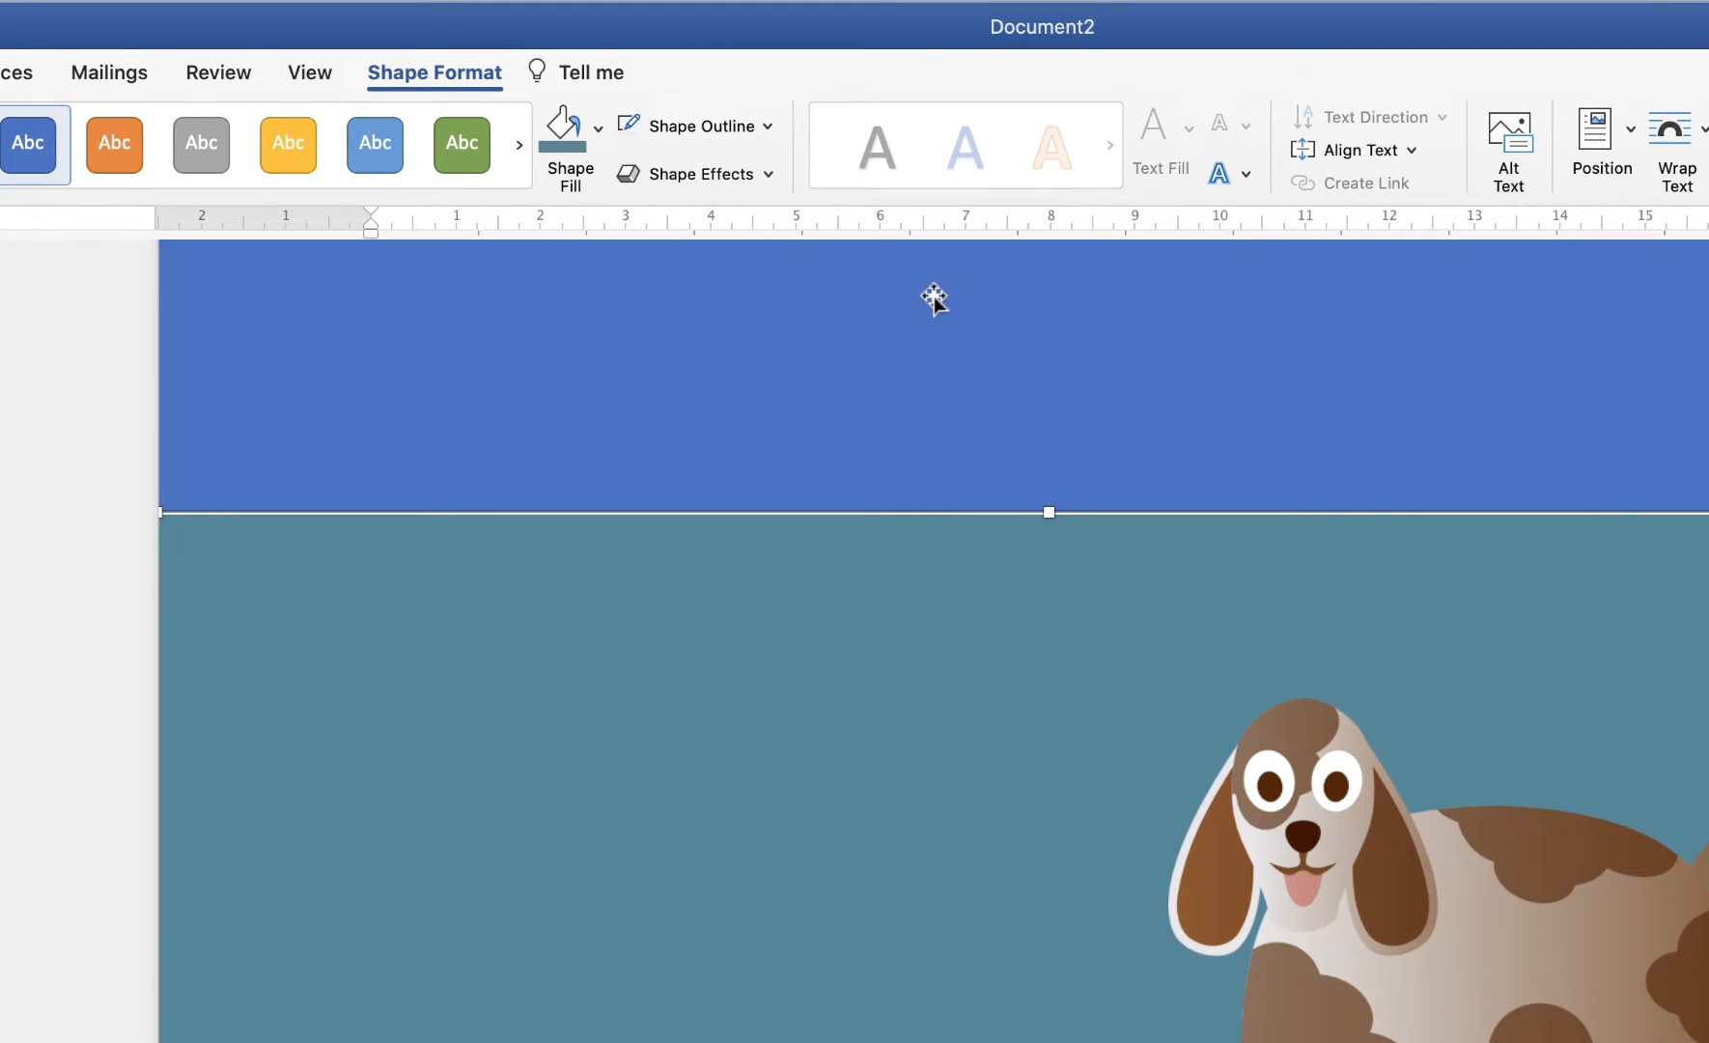
Fill the header rectangle with the pale cream sampled from the palette
left_click(598, 129)
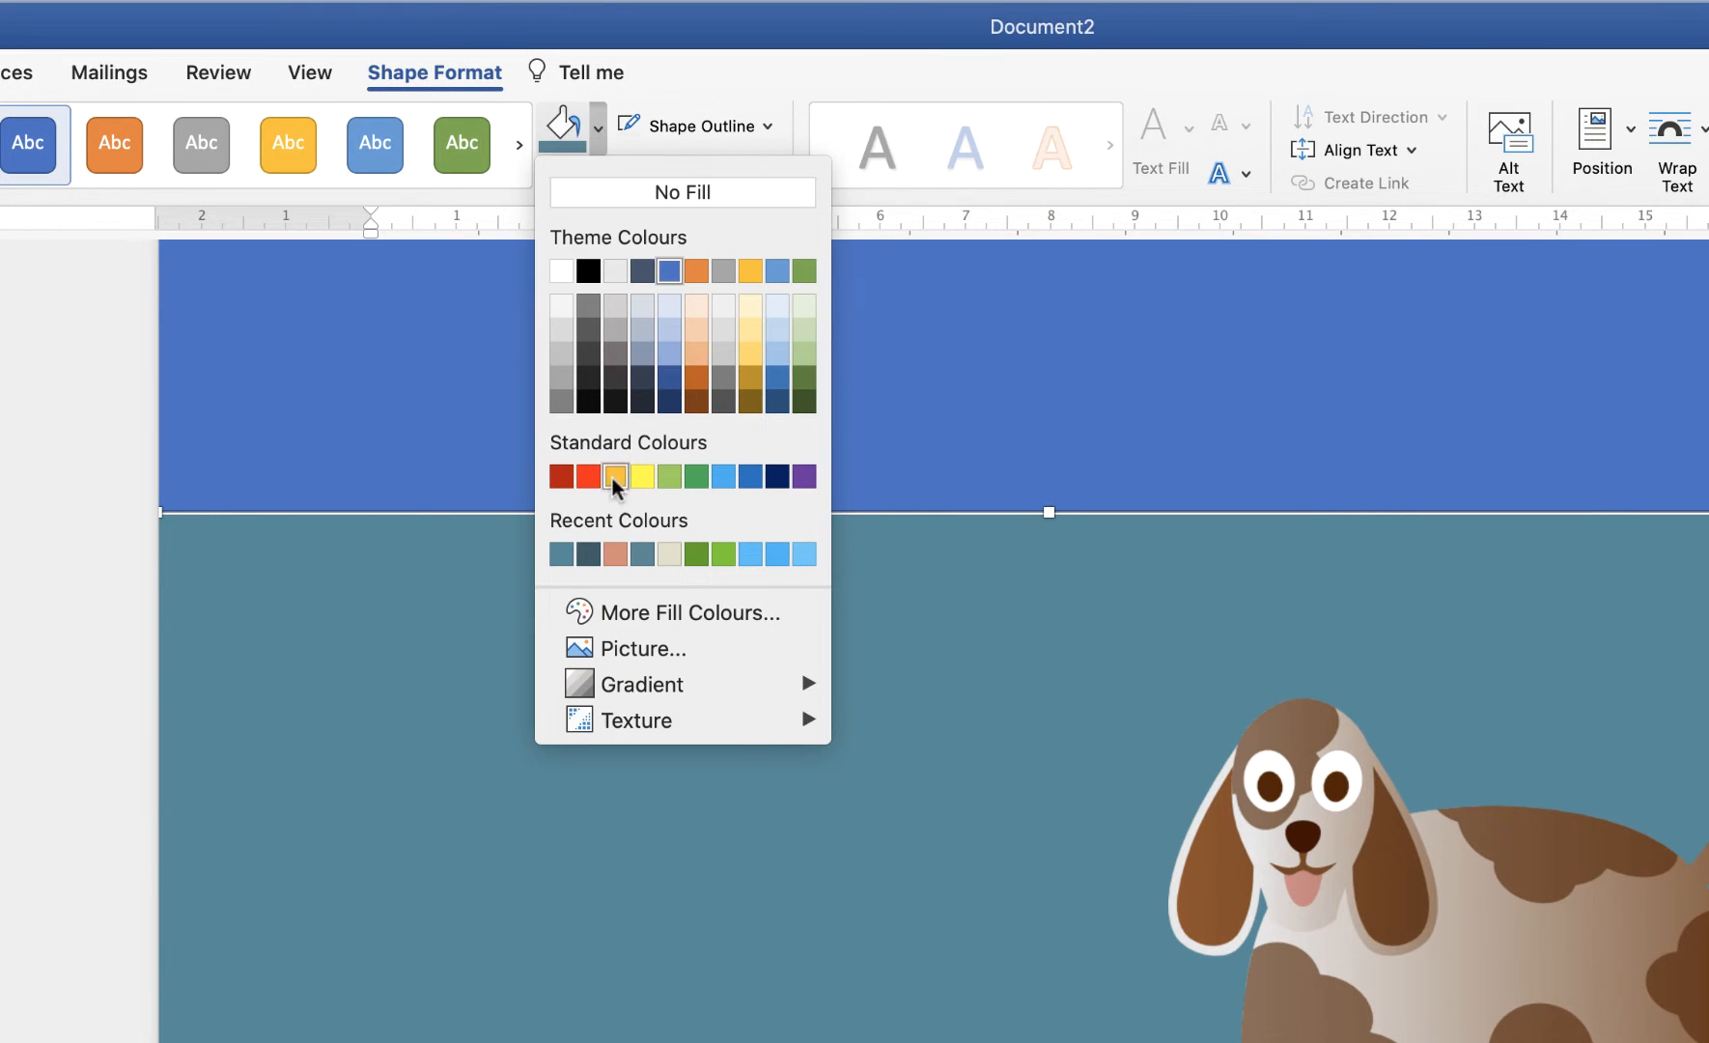
left_click(662, 615)
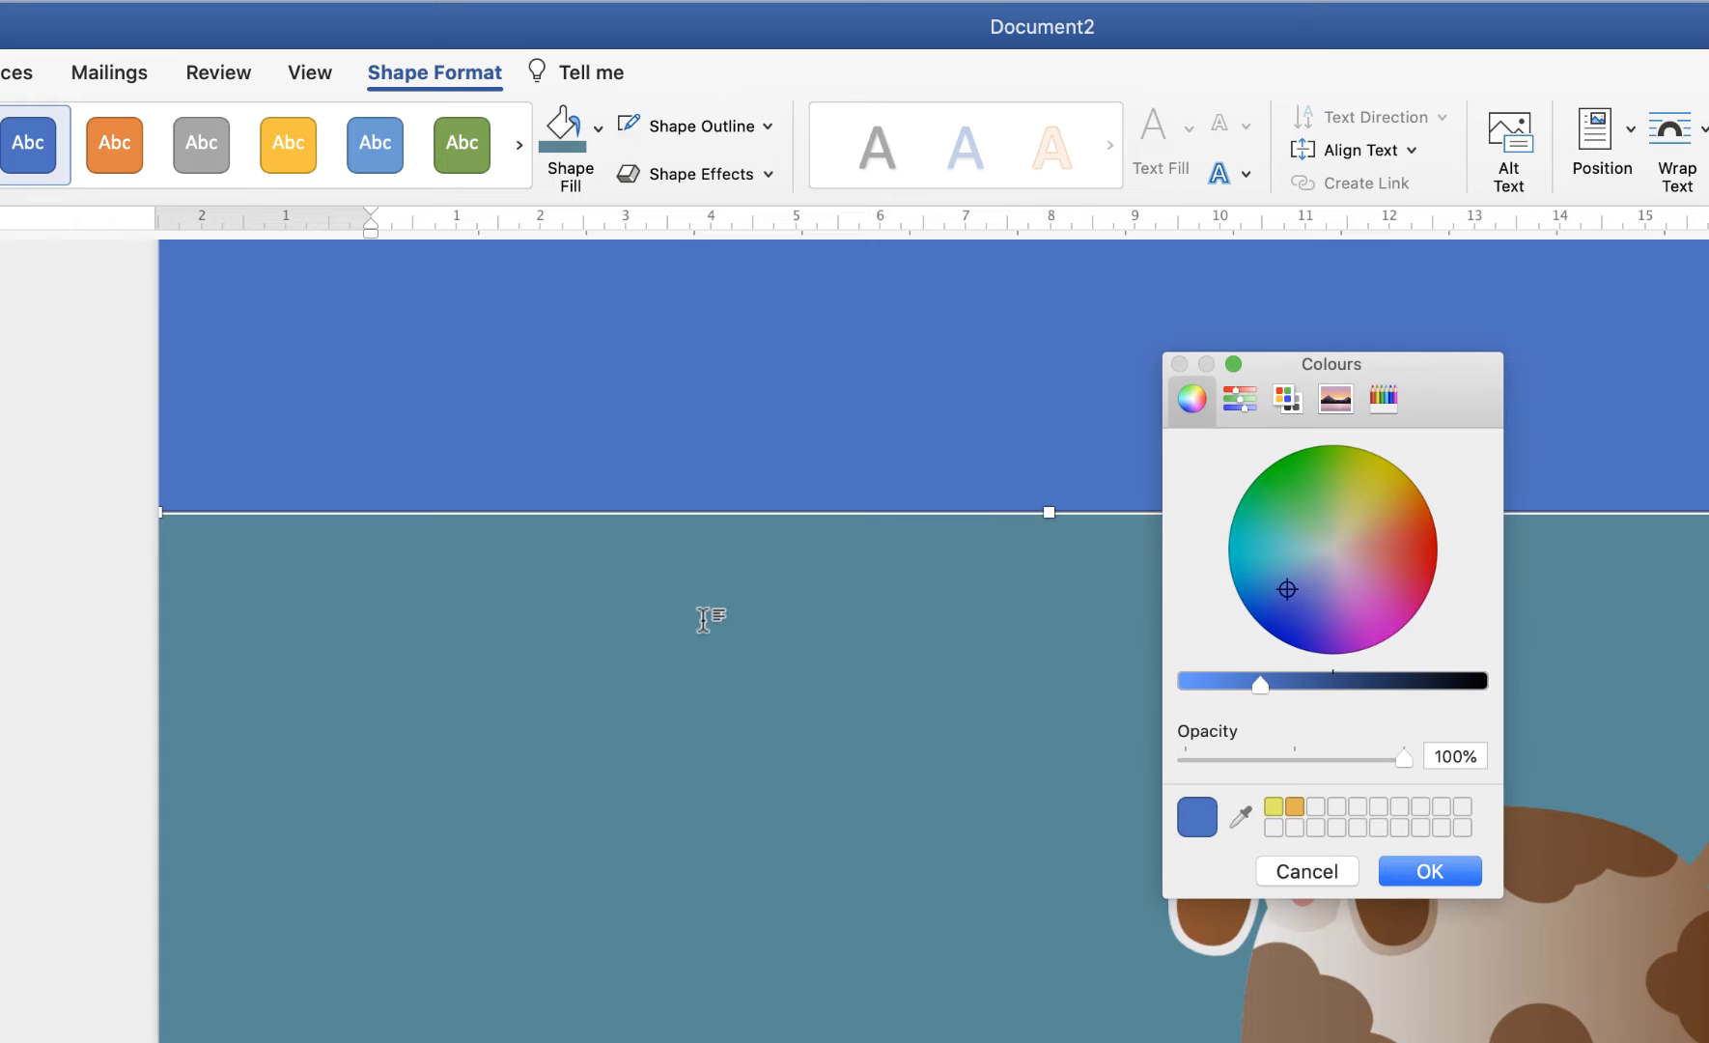
left_click(1240, 814)
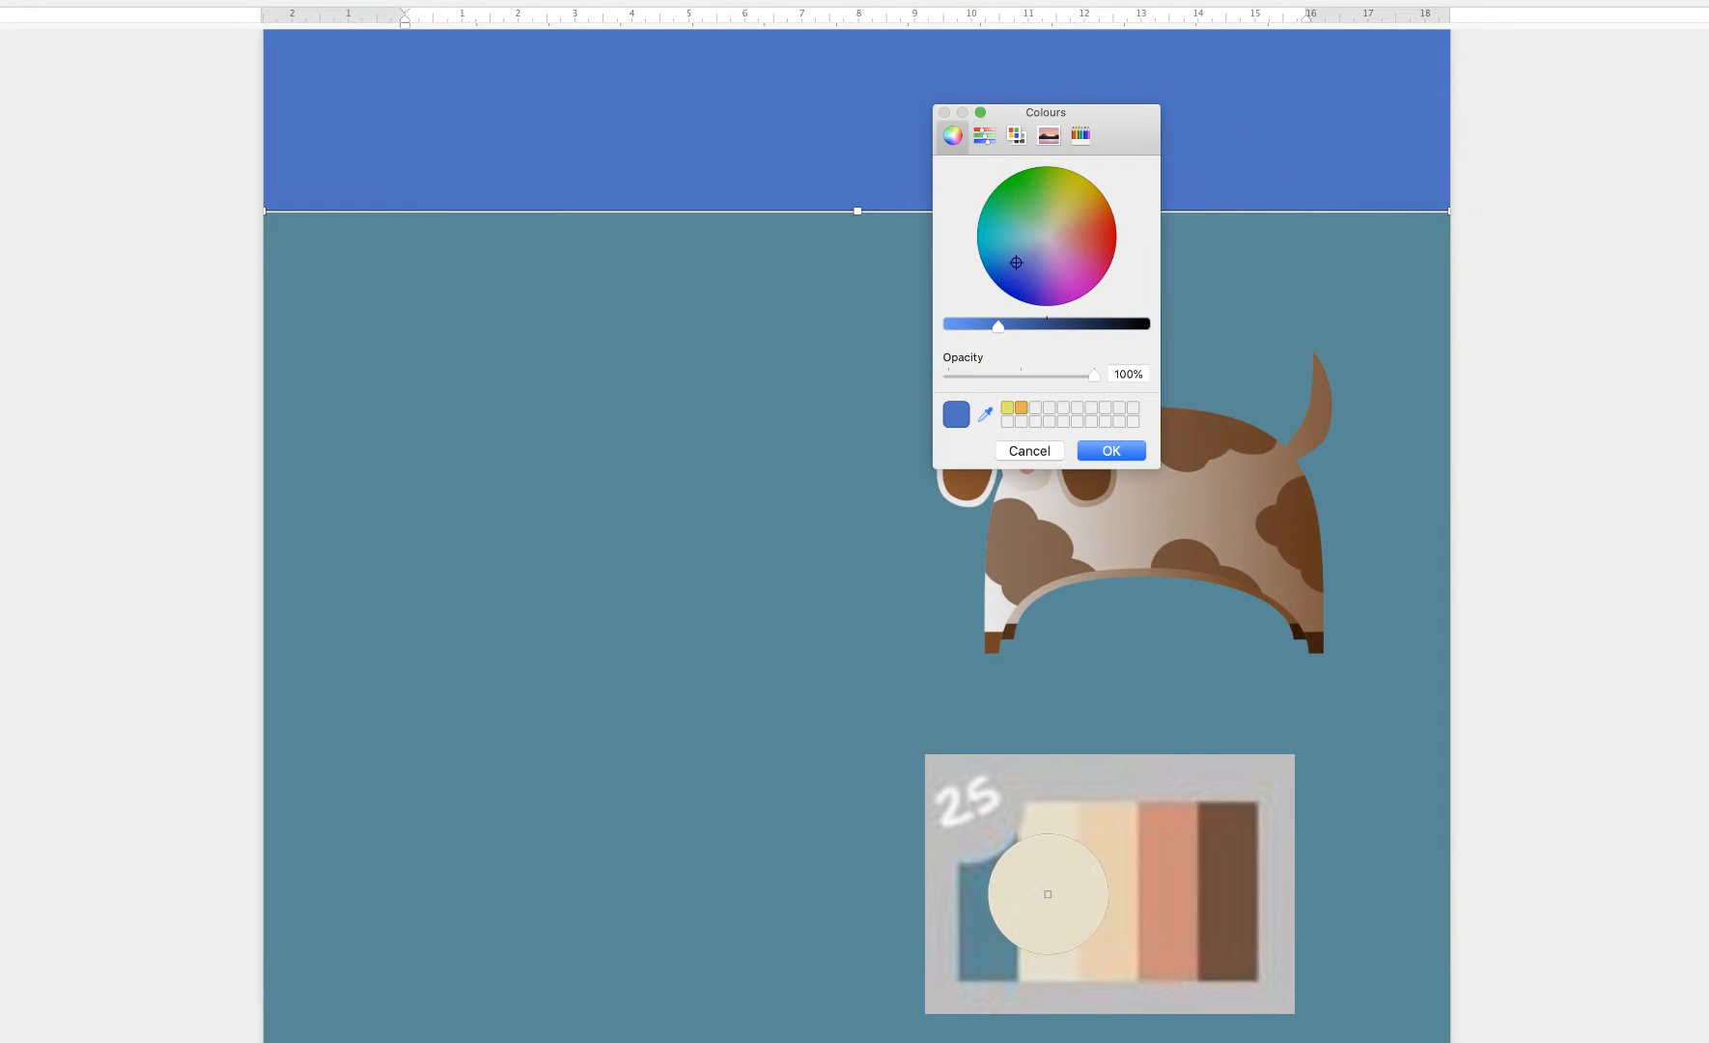
left_click(1049, 898)
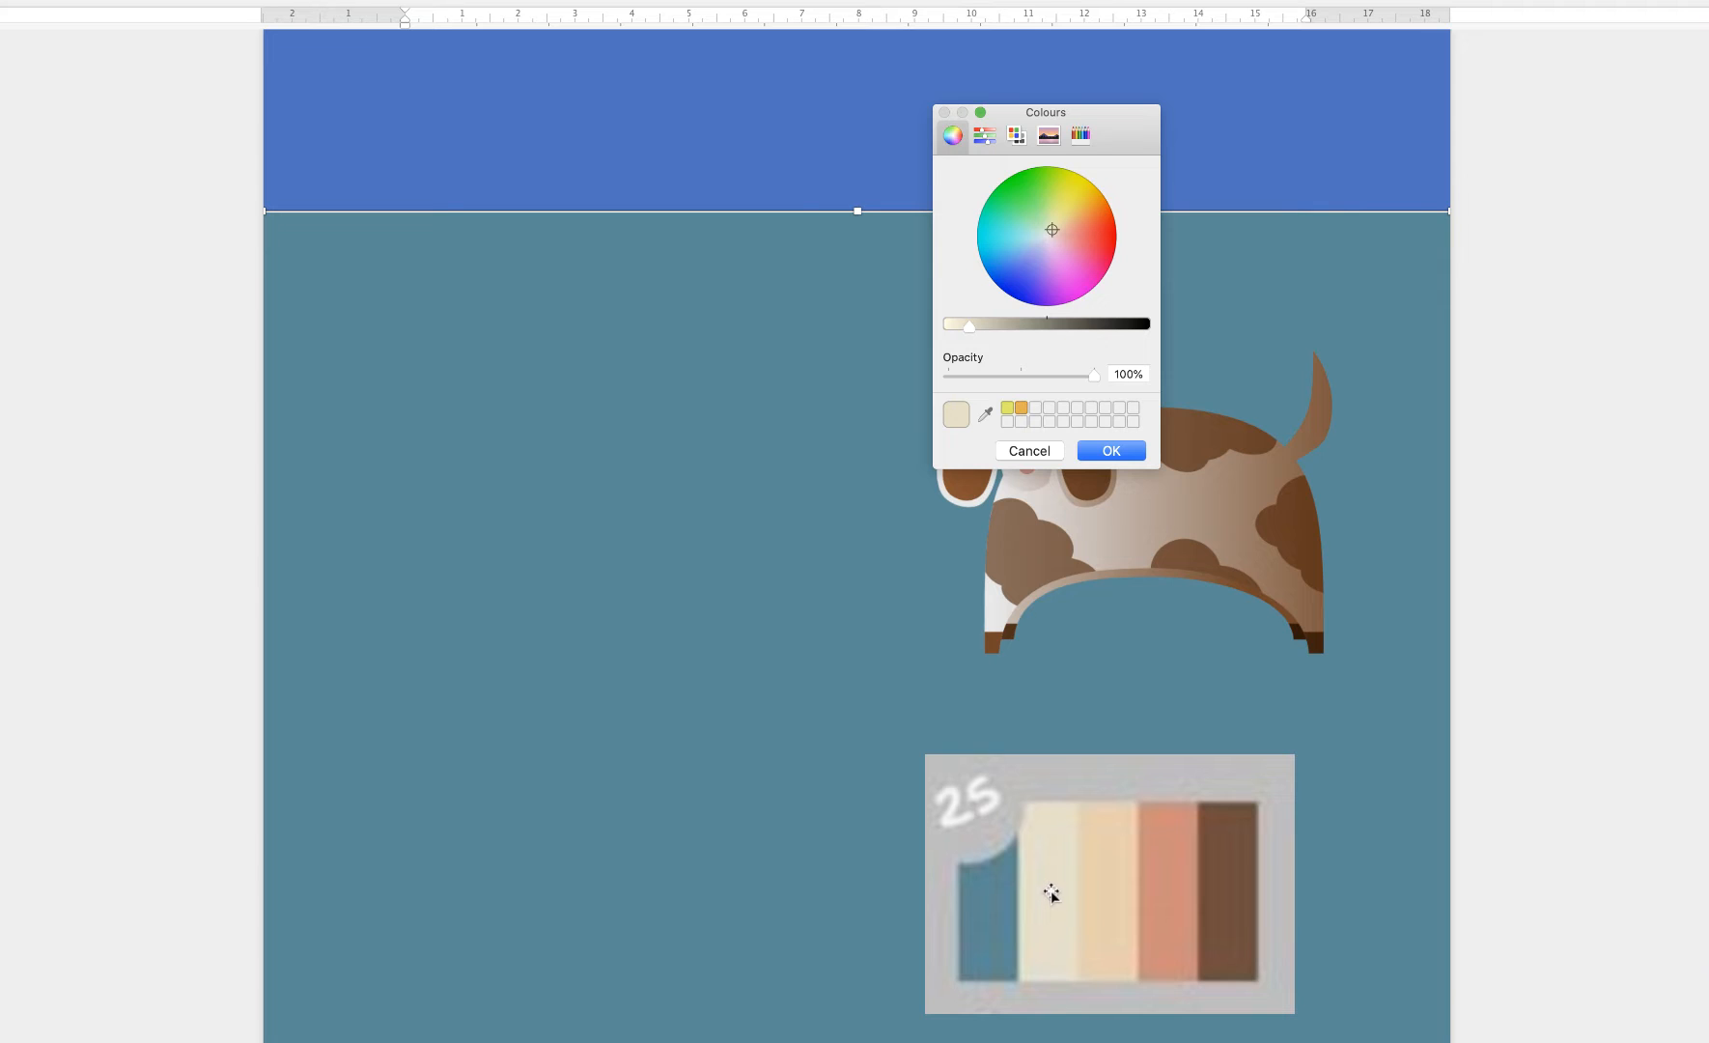
left_click(1108, 450)
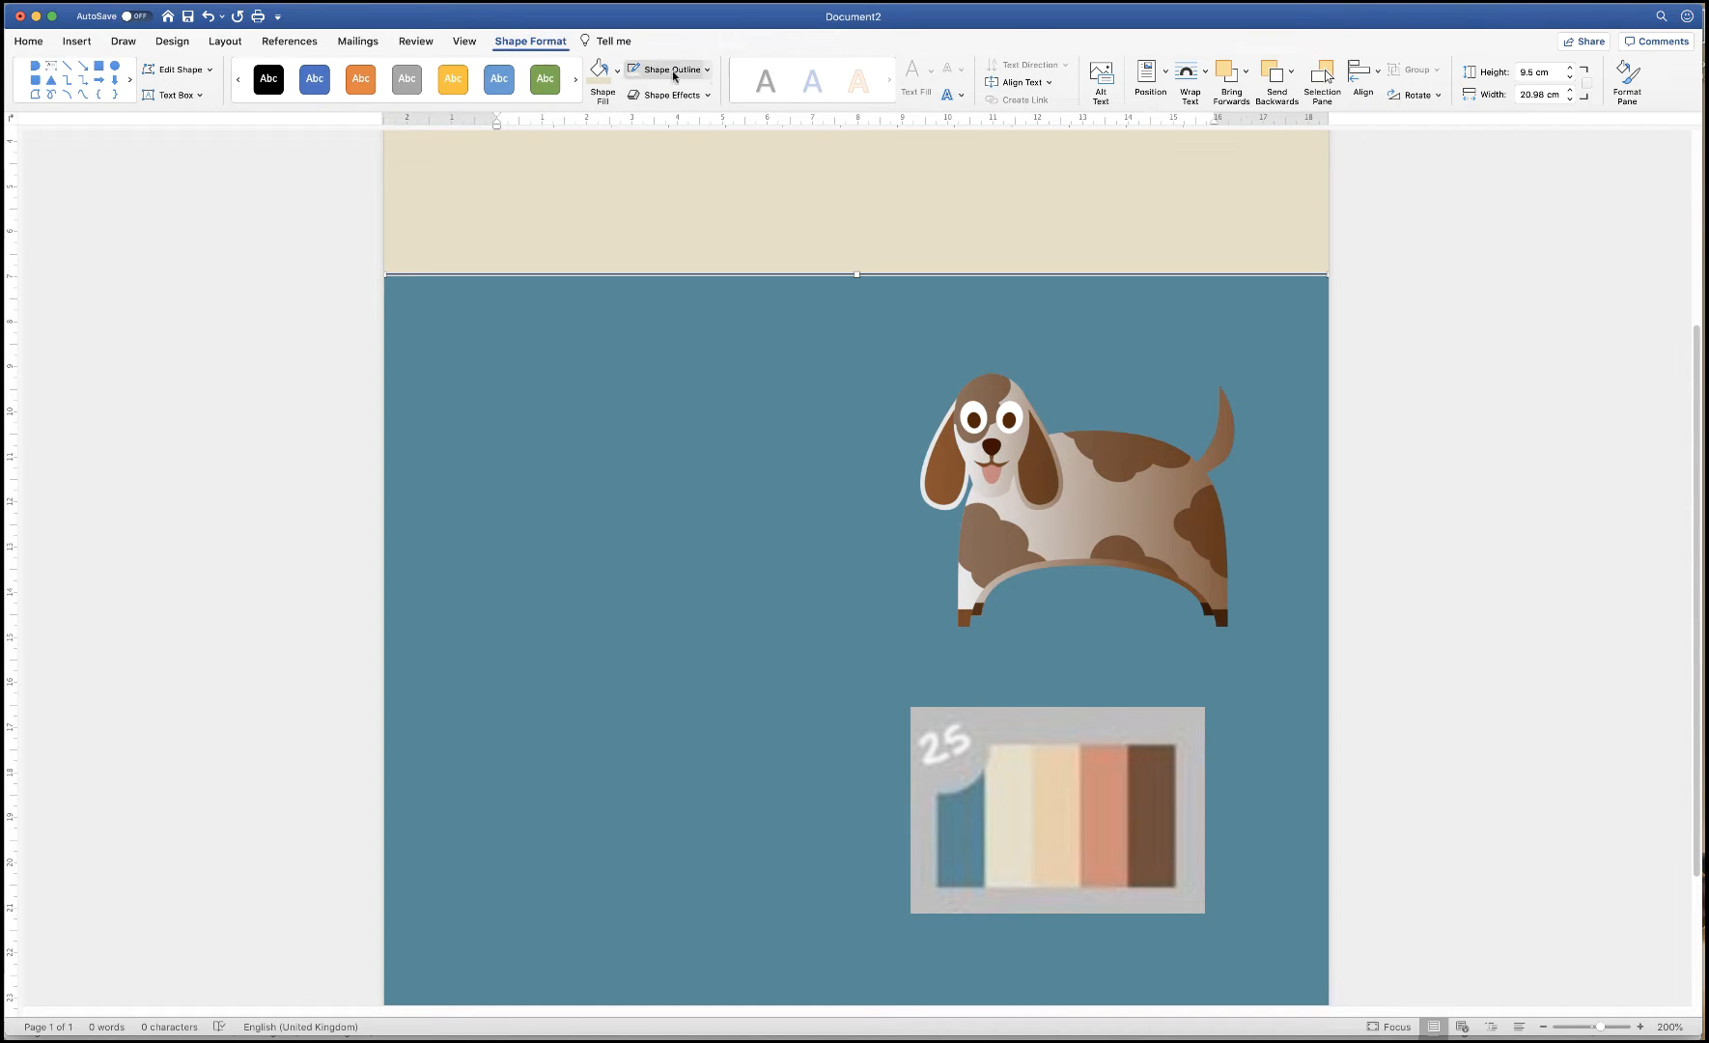
Remove the rectangle's outline
left_click(707, 69)
left_click(702, 100)
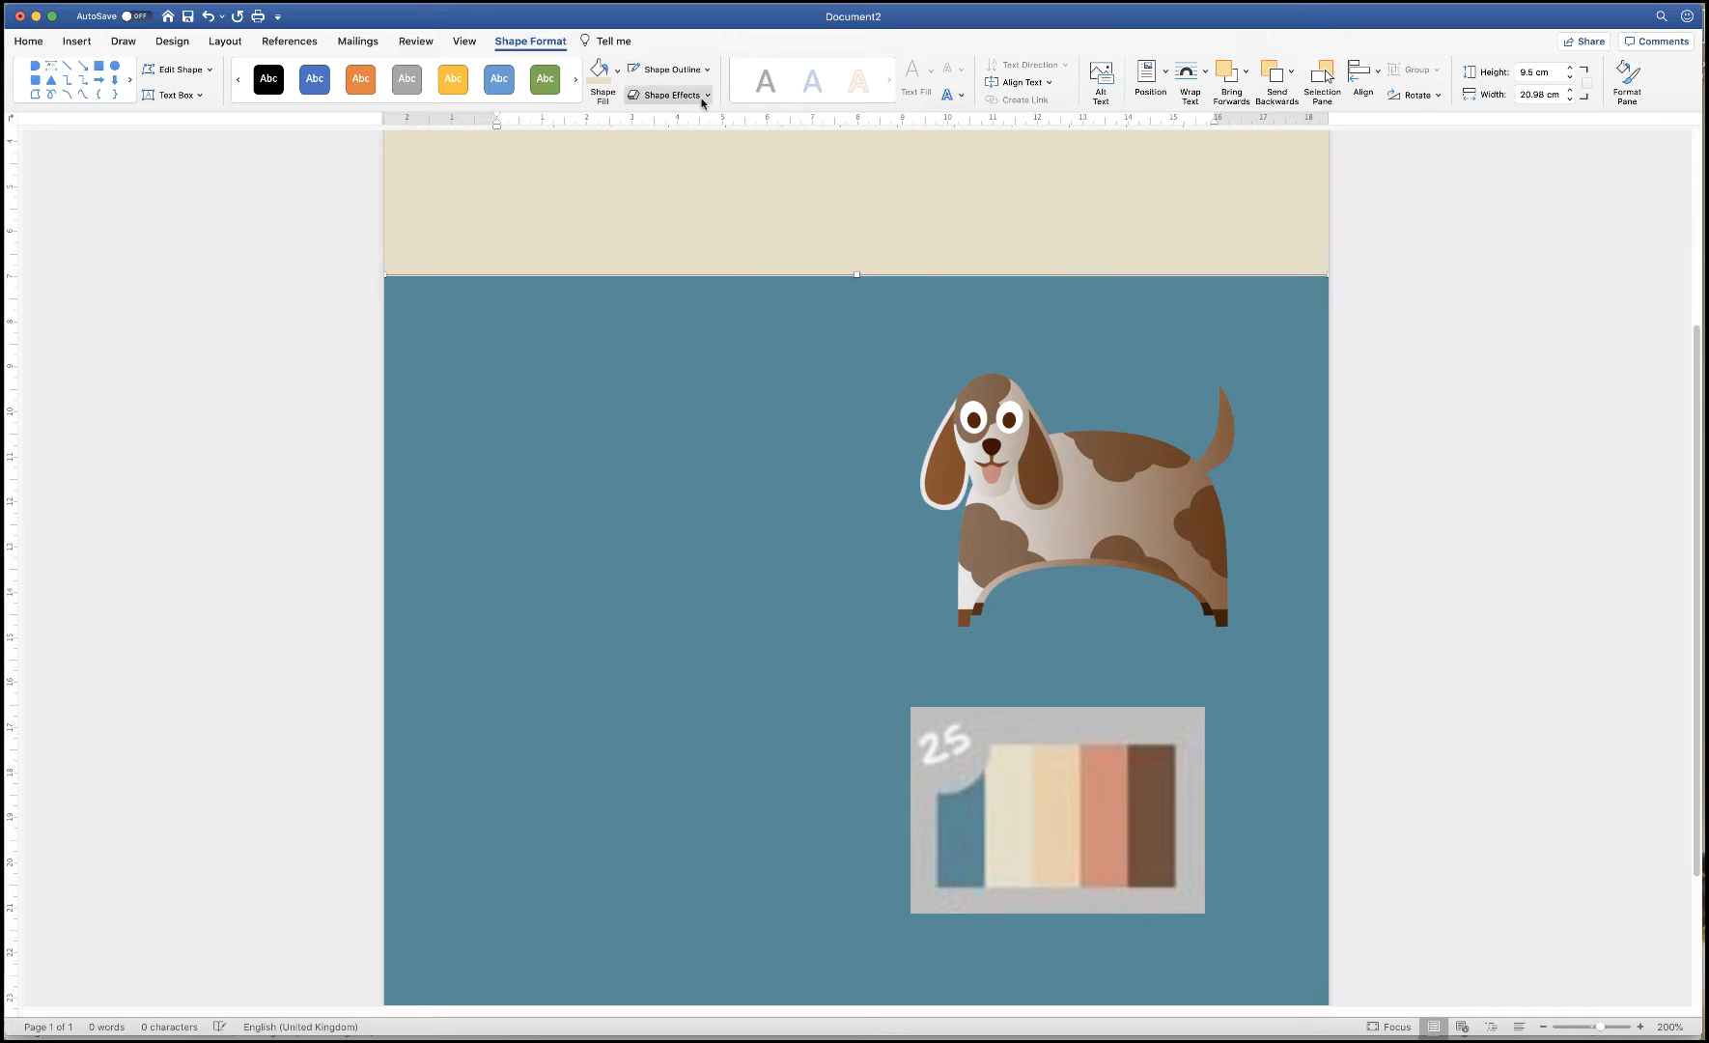
left_click(721, 343)
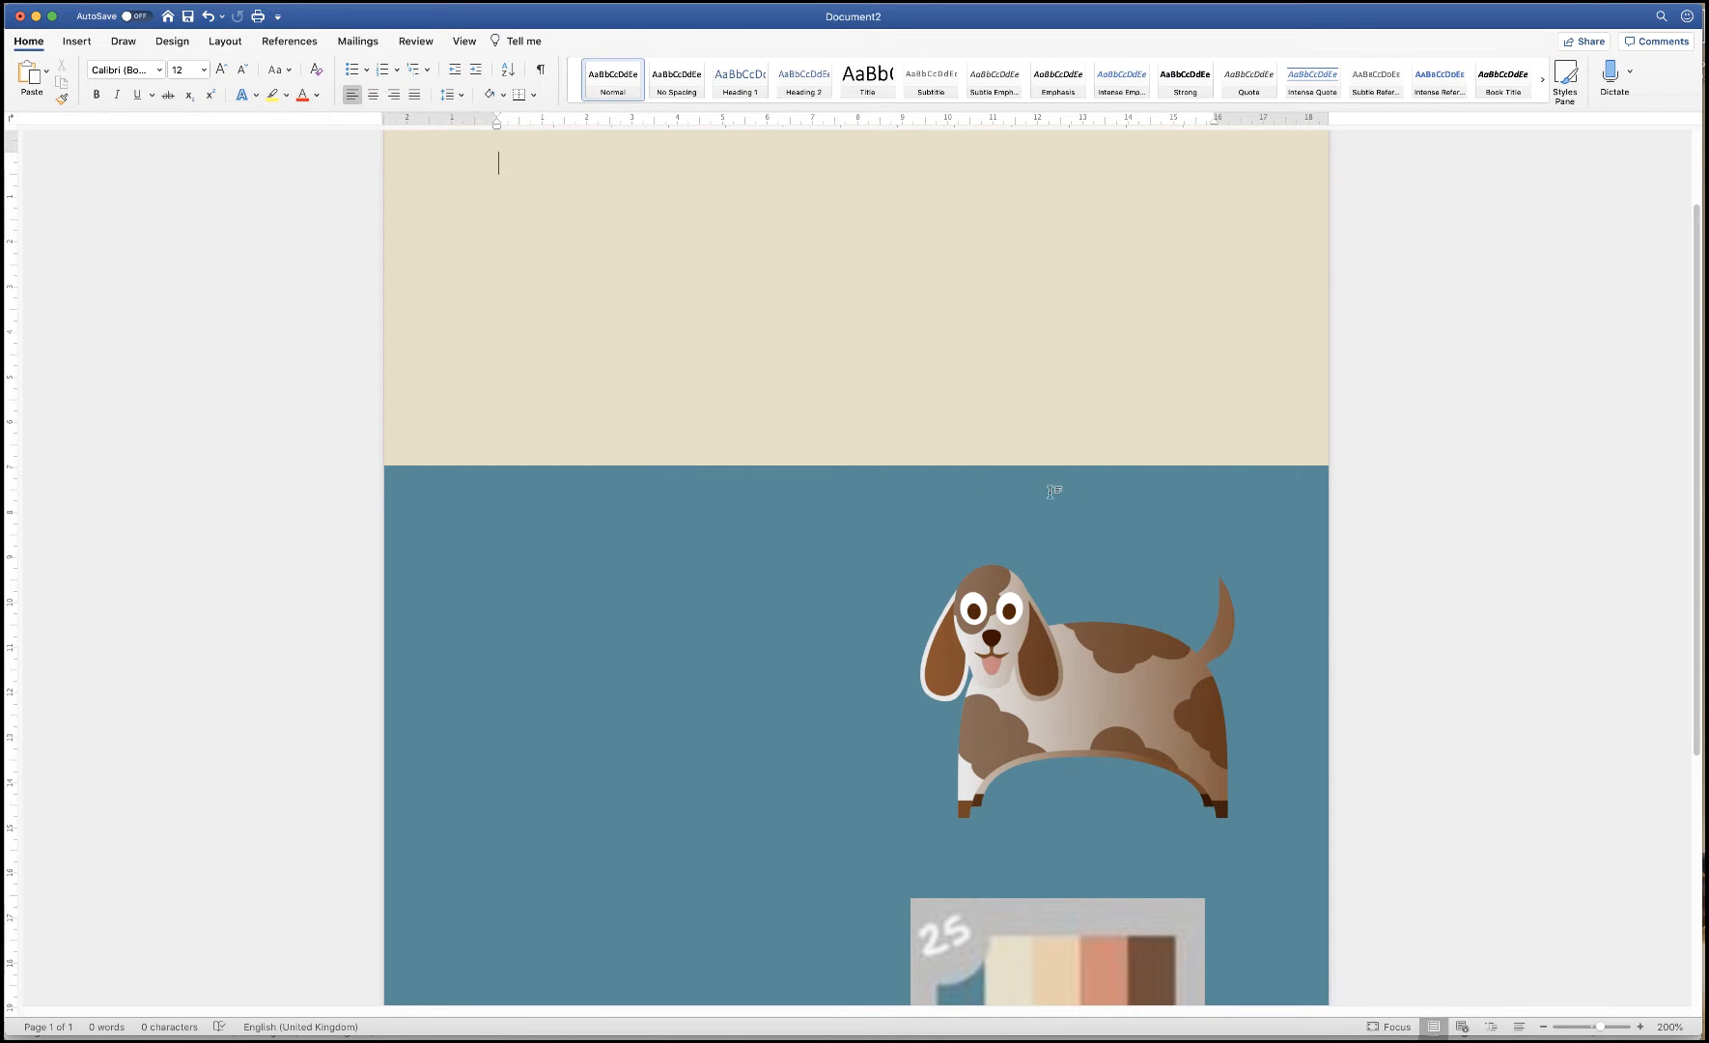
Choose the rounded D-shape from Recently Used Shapes in the Shapes gallery
double_click(1543, 1027)
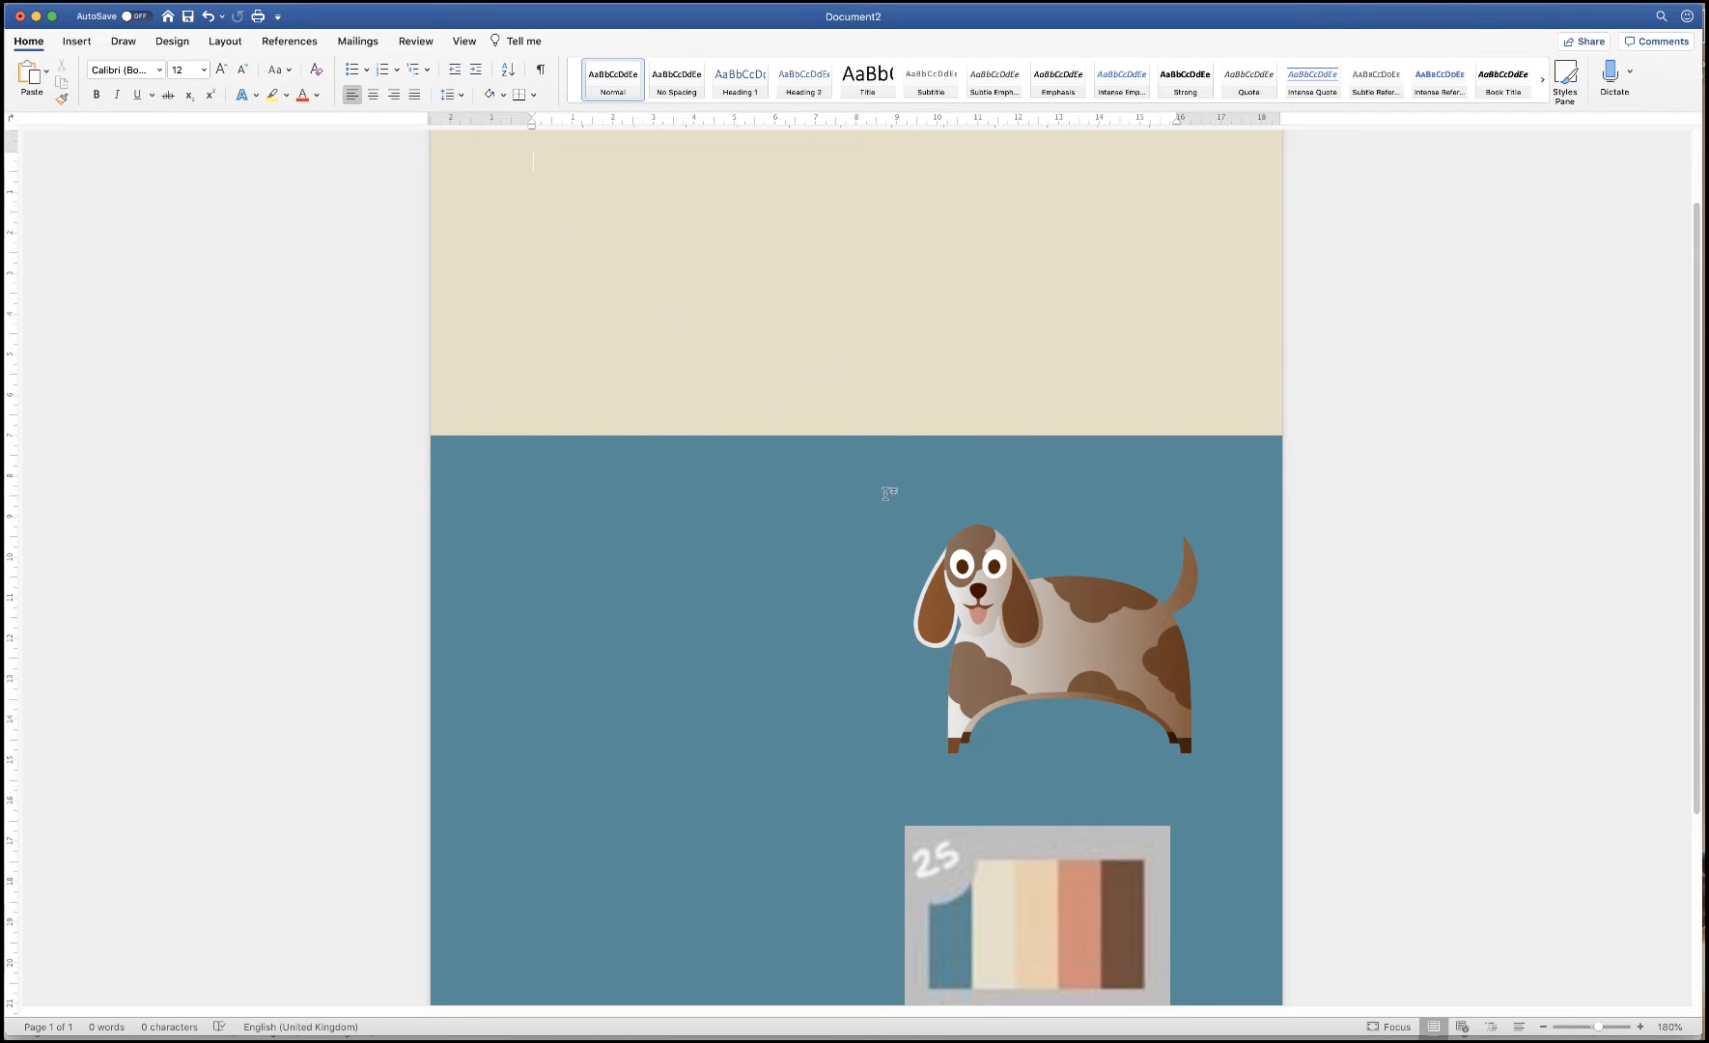
left_click(77, 41)
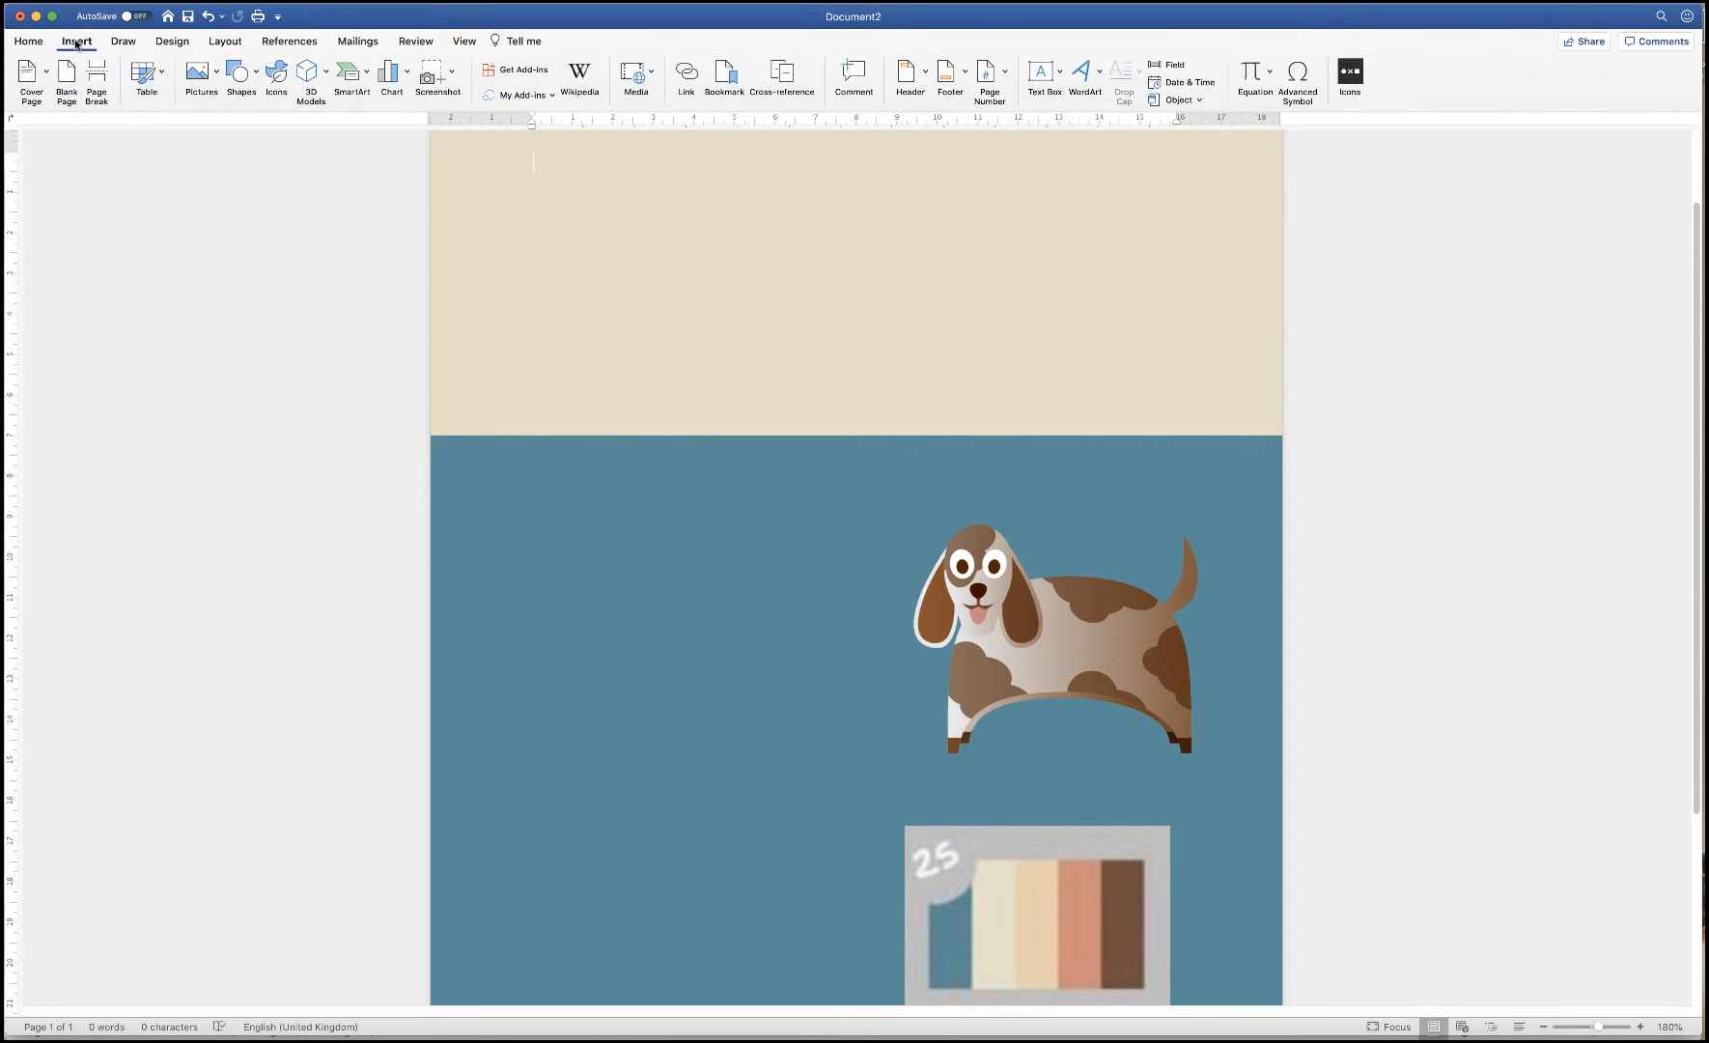
left_click(258, 75)
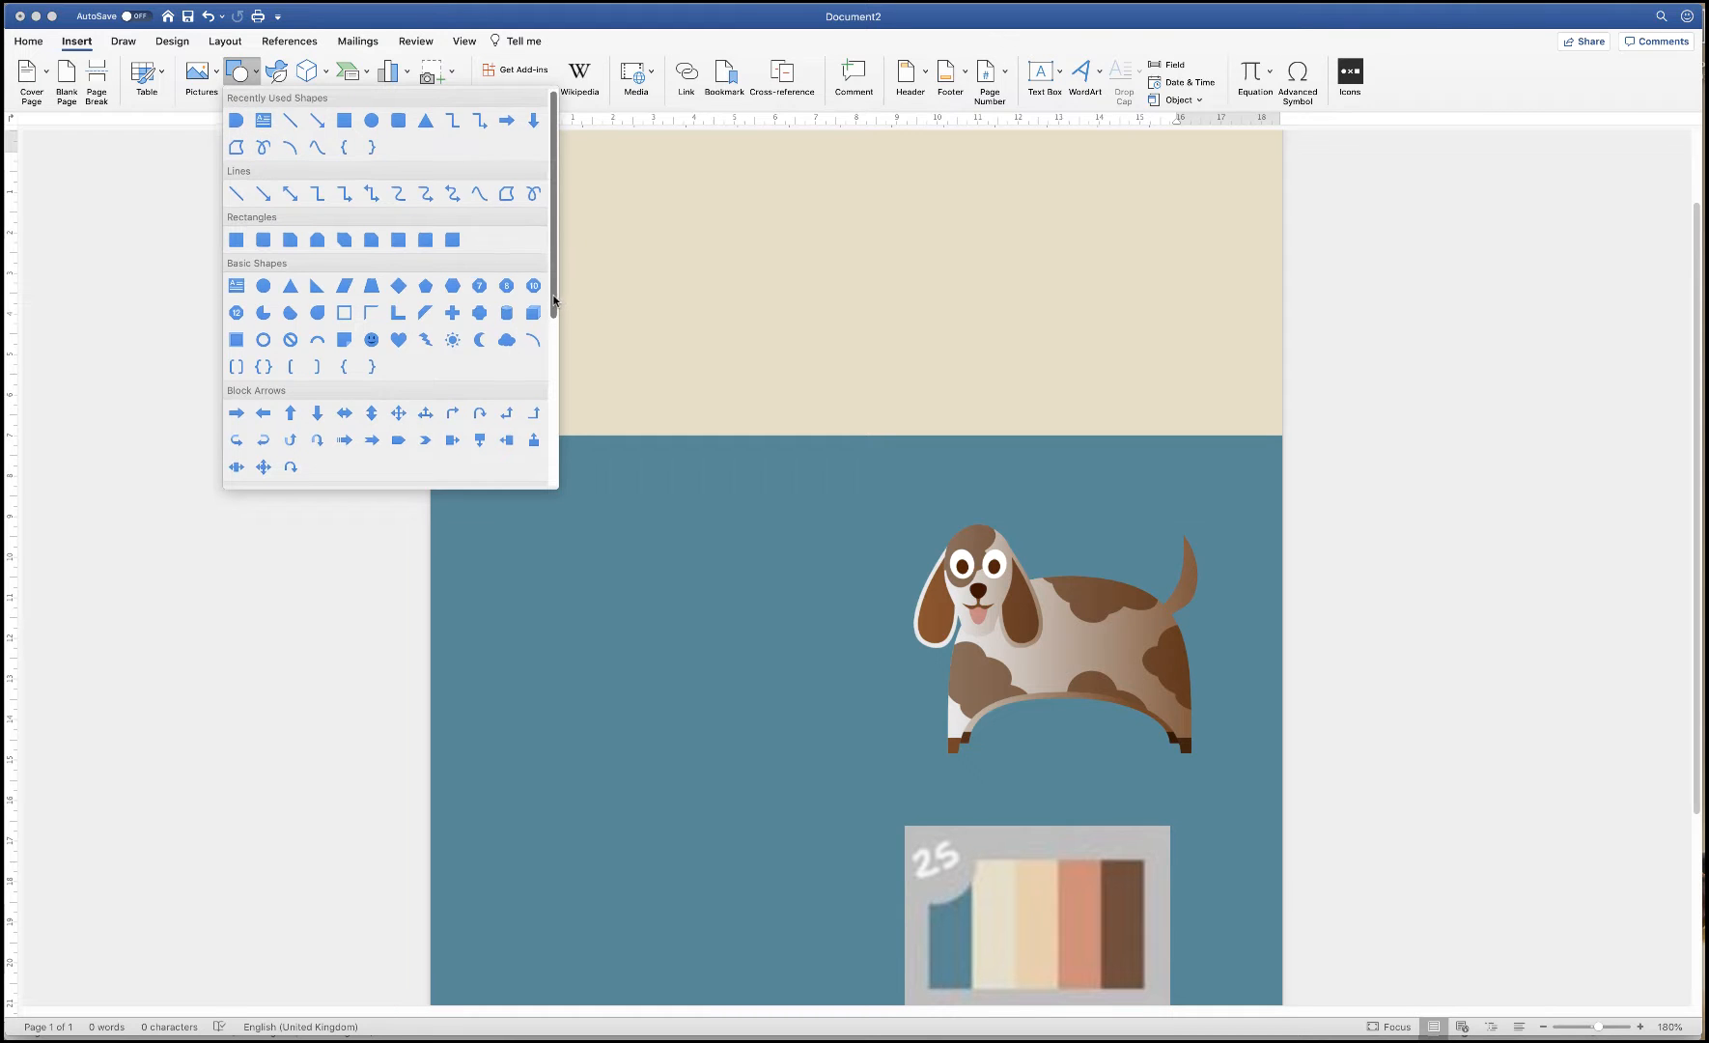
left_click_drag(556, 294, 548, 363)
scroll(542, 352, "down", 5)
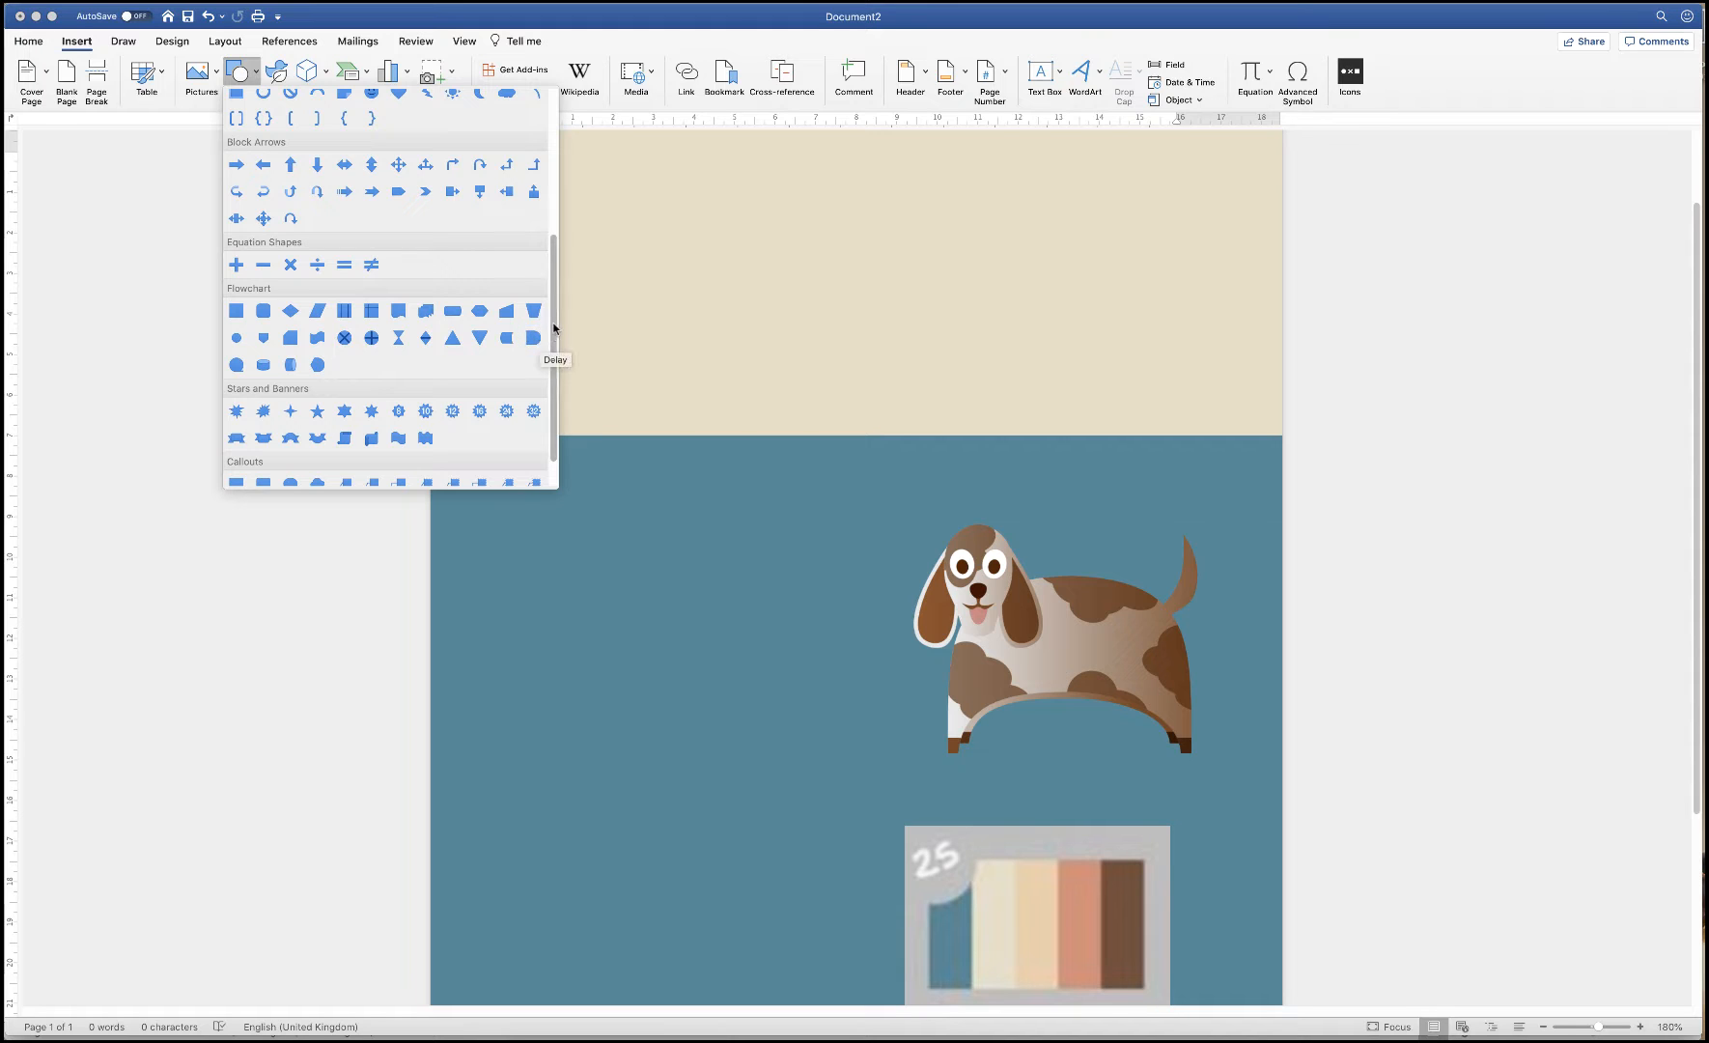
left_click_drag(557, 334, 551, 114)
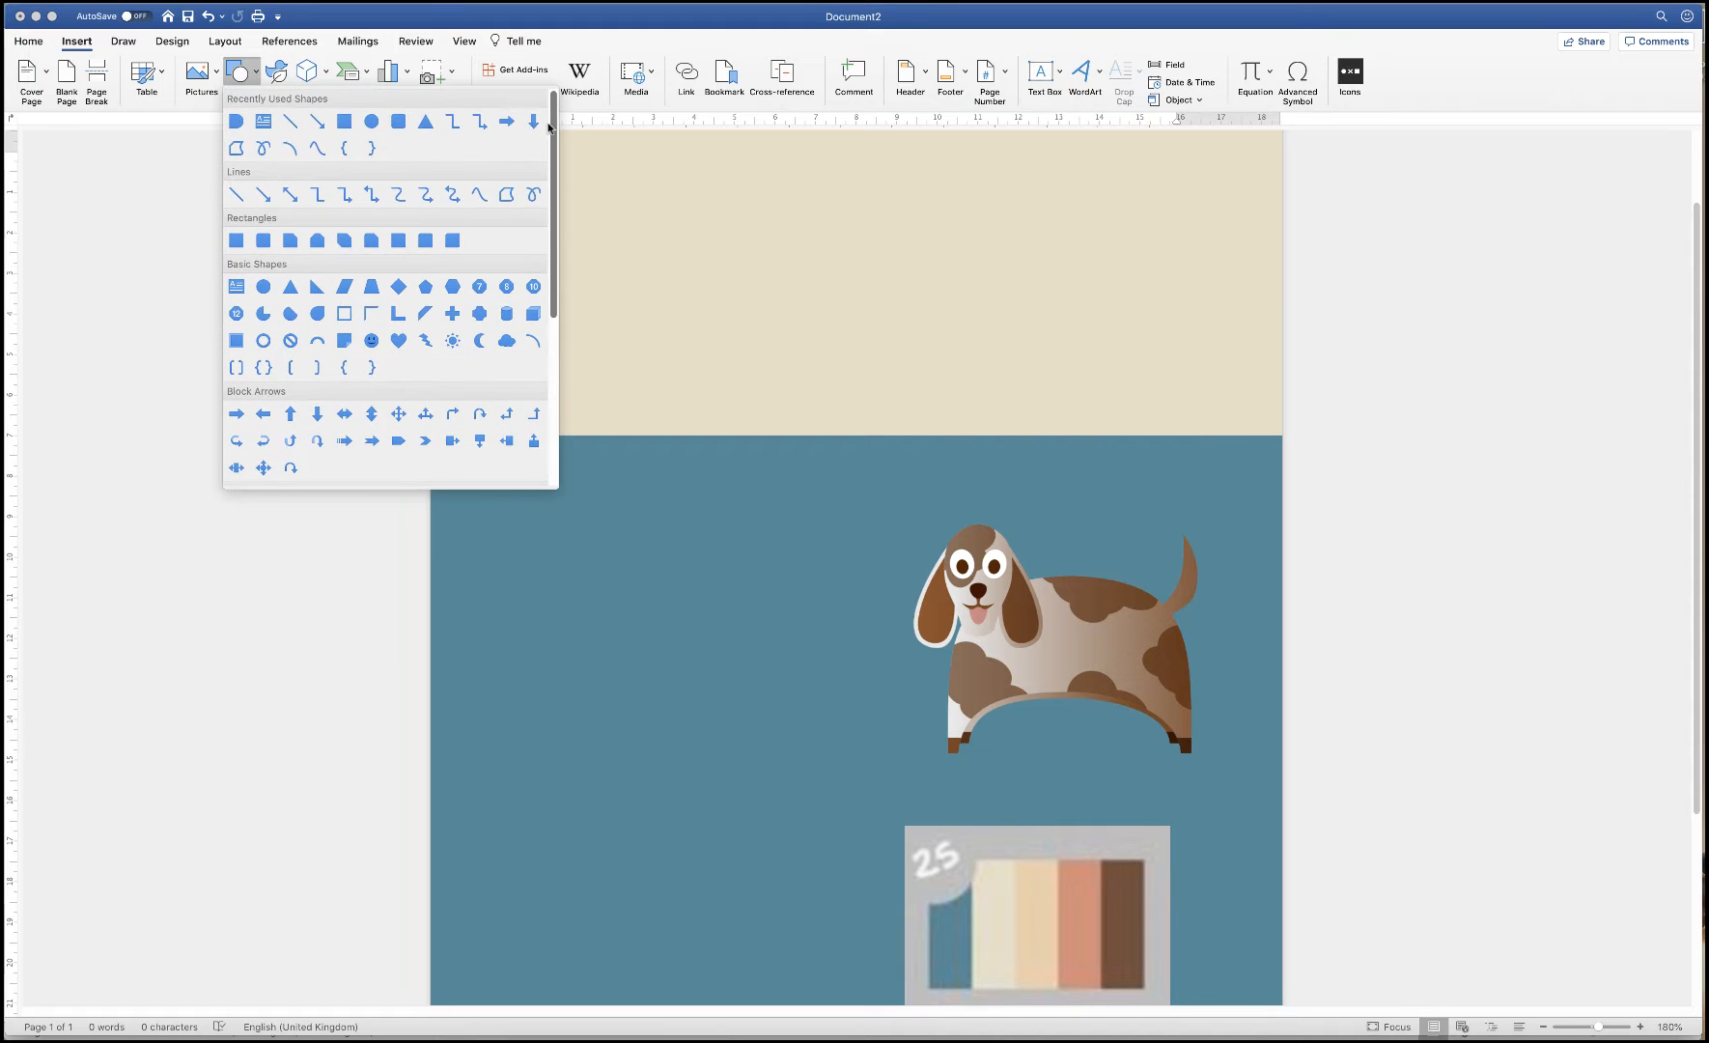
left_click(235, 121)
Draw a D-shape at the top of the teal panel, fill it with recent teal, no outline
left_click_drag(458, 437, 796, 867)
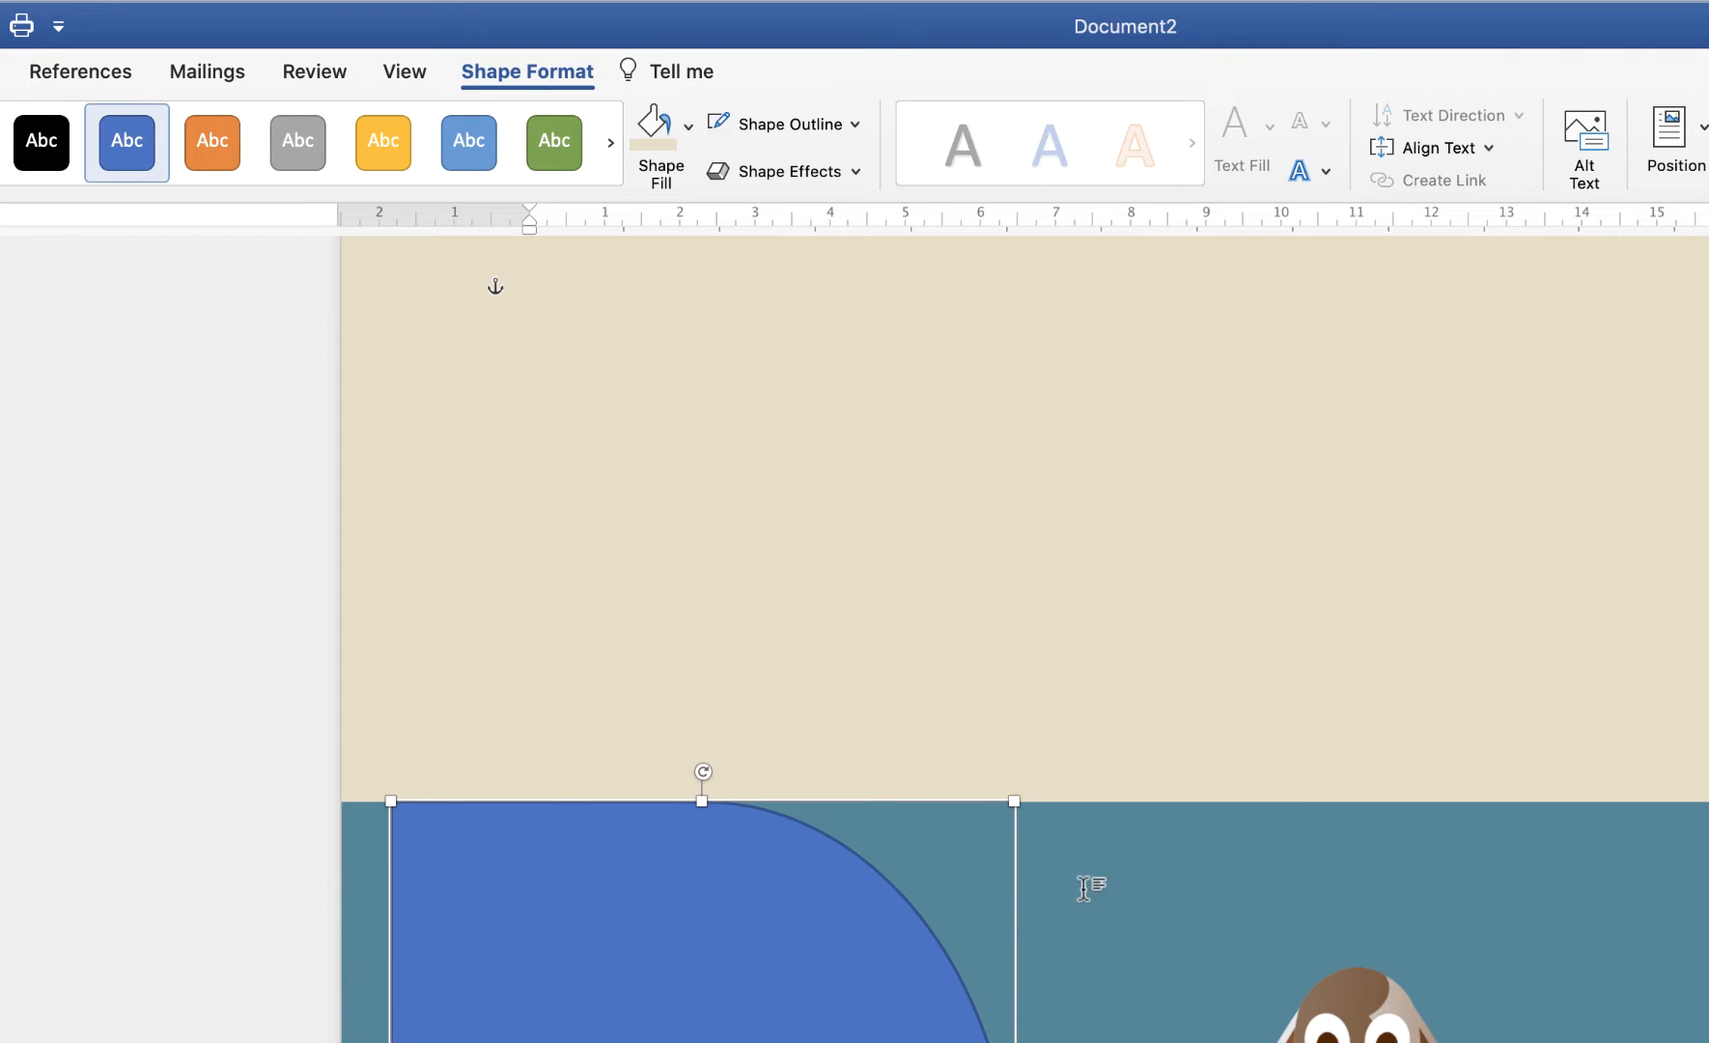
left_click(689, 129)
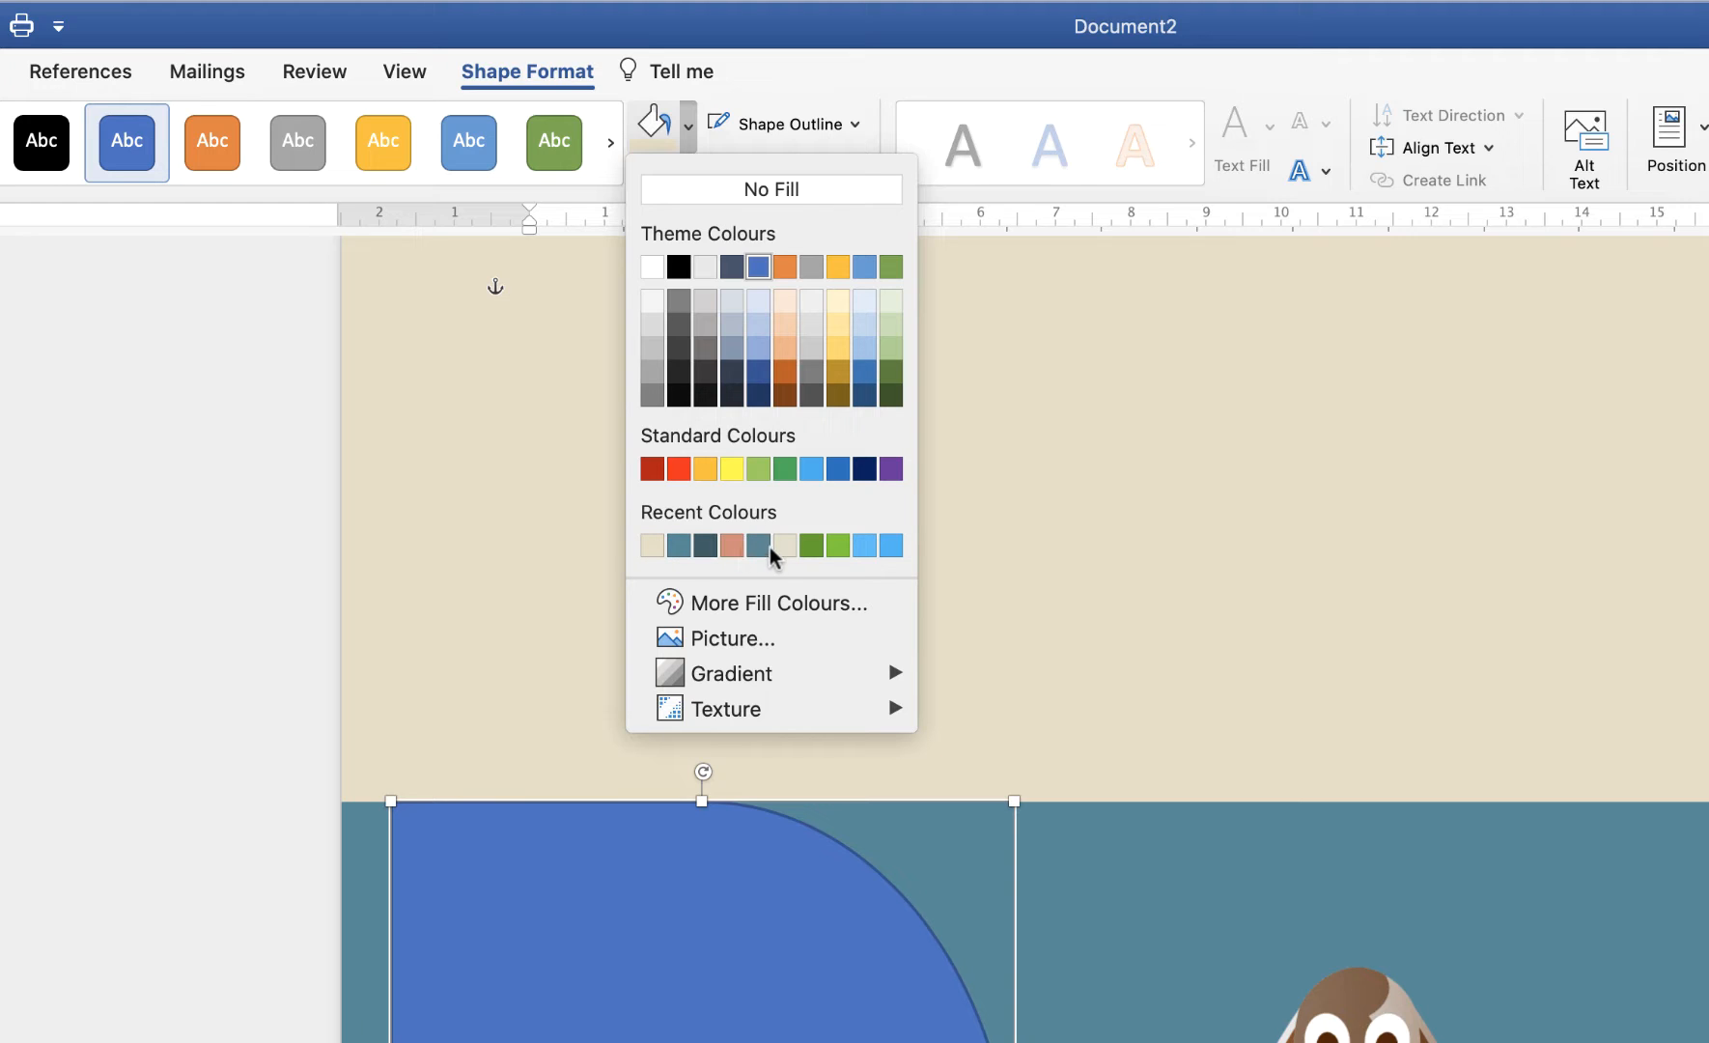
left_click(678, 547)
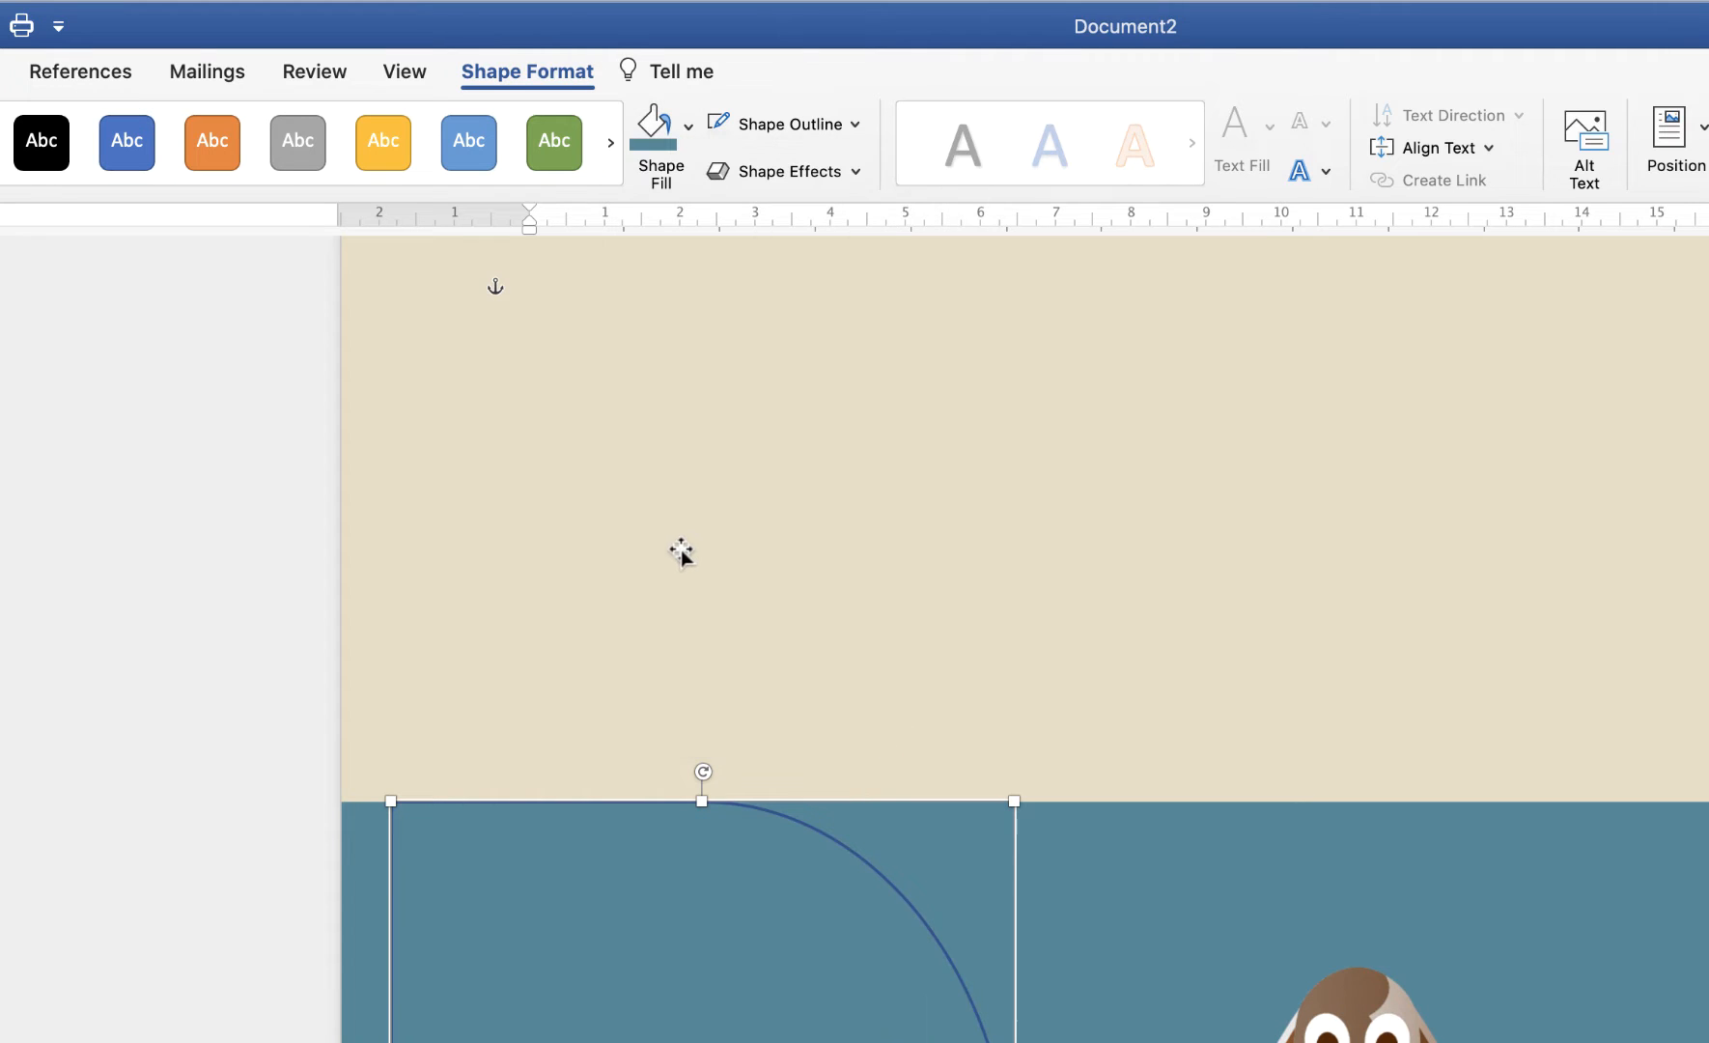
left_click(854, 125)
left_click(828, 179)
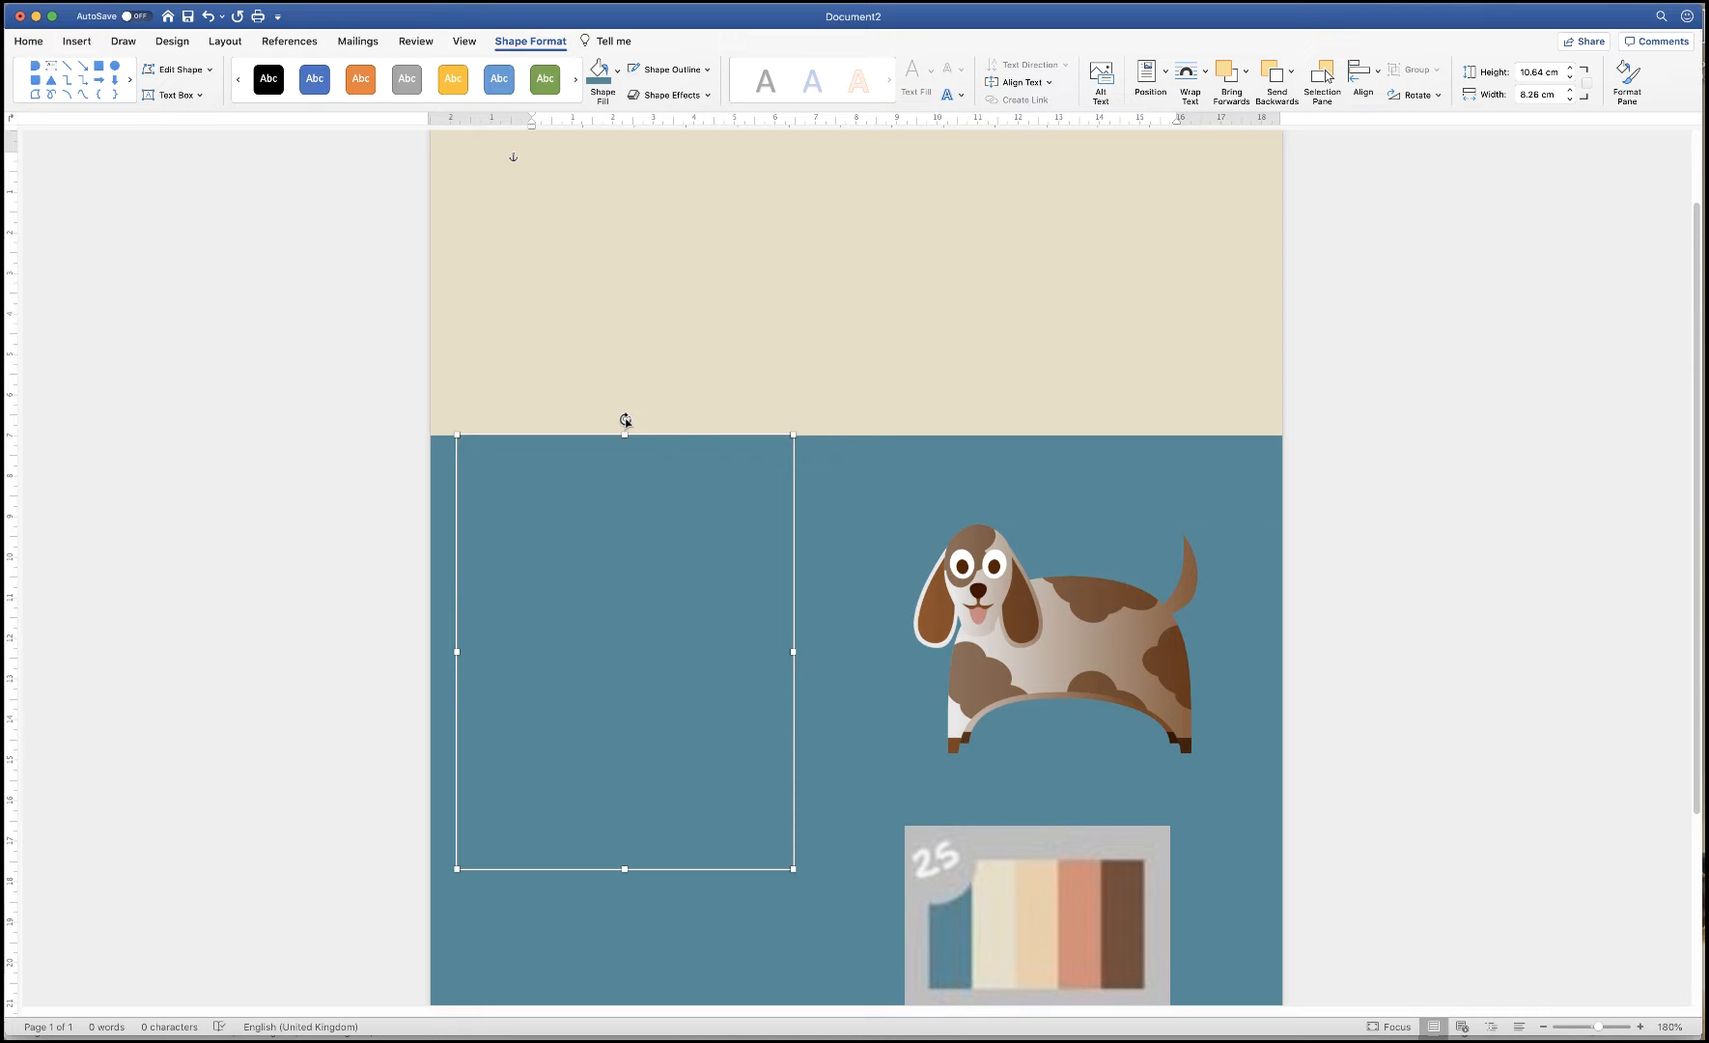
Rotate the D-shape upright into the beige band and place two pasted copies beside and above it
left_click_drag(627, 416, 386, 605)
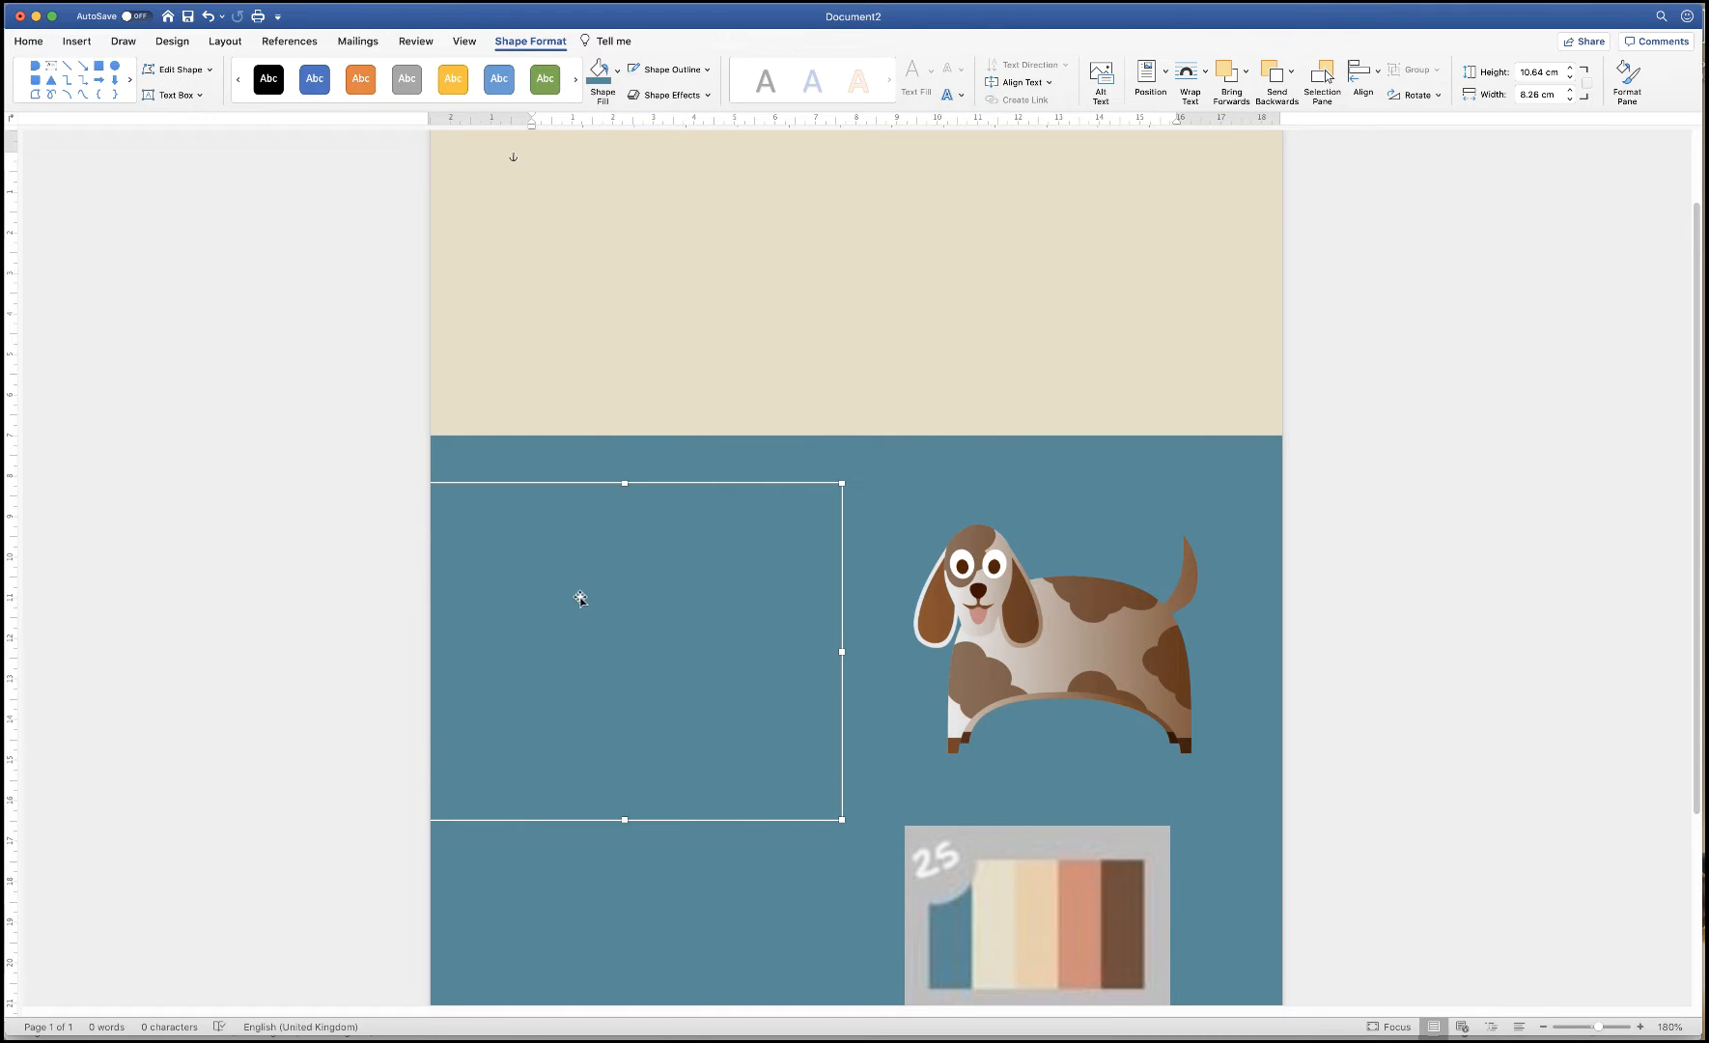
left_click_drag(581, 599, 594, 392)
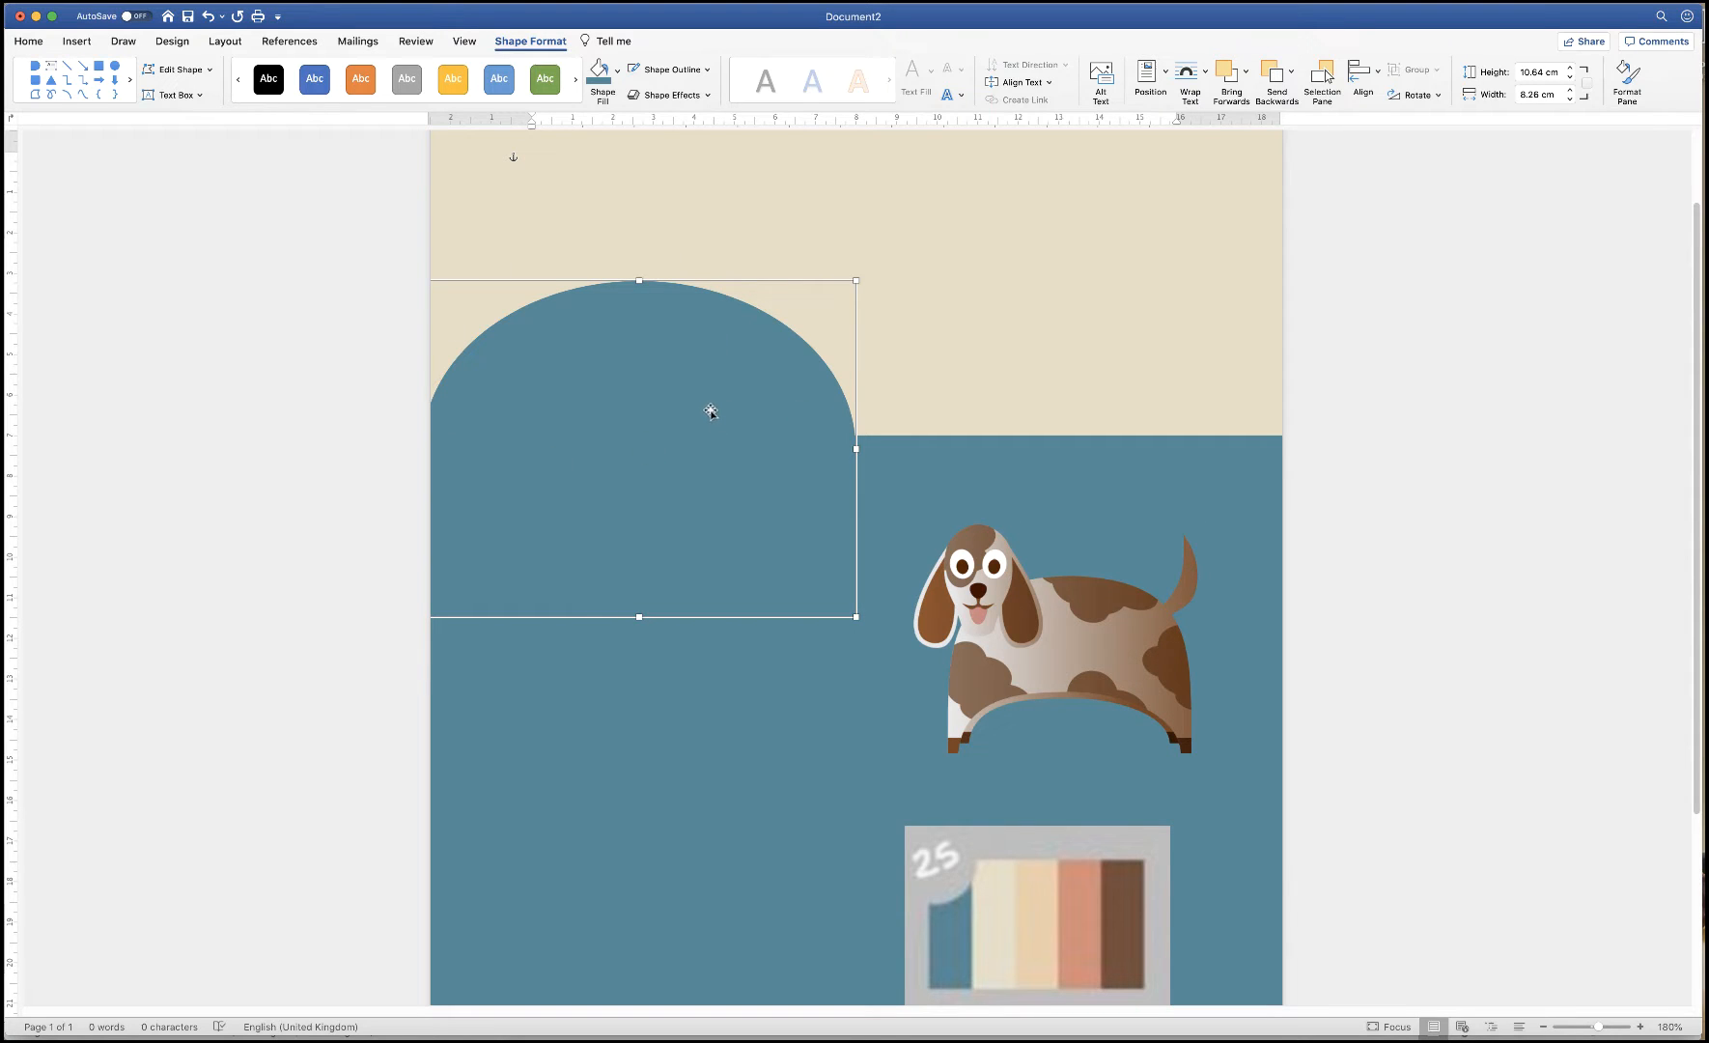
key("super+v")
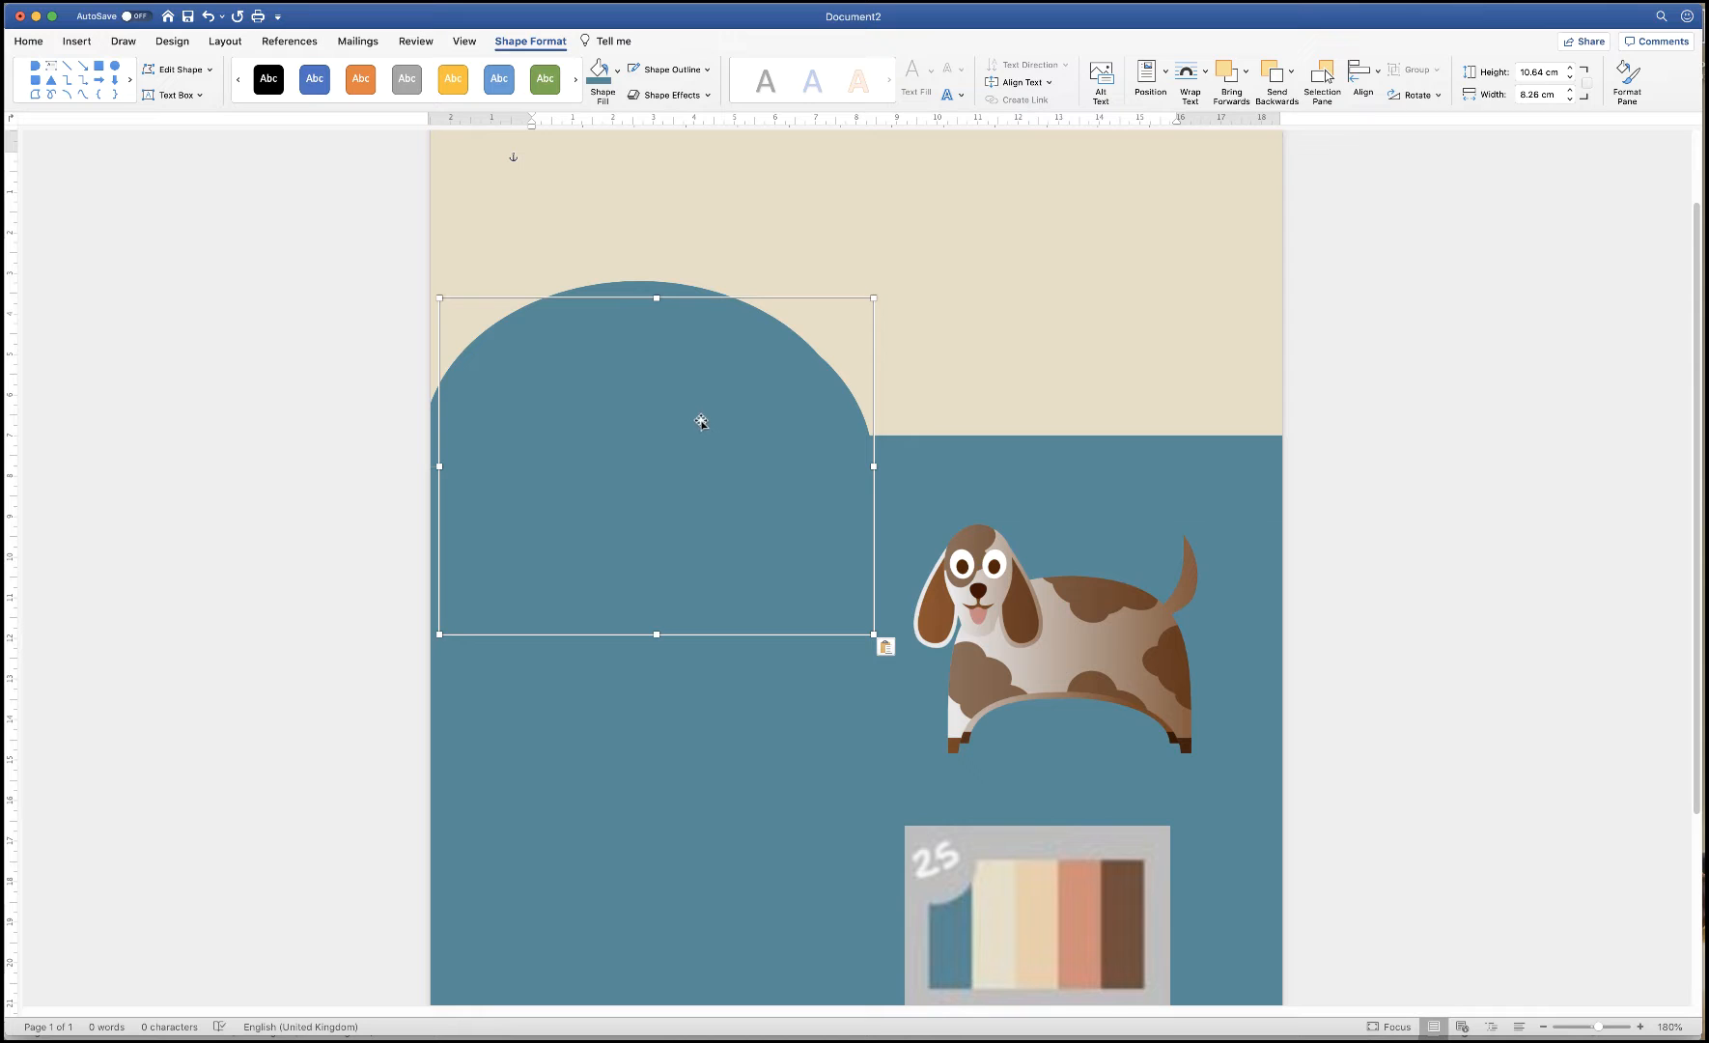
key("super+v")
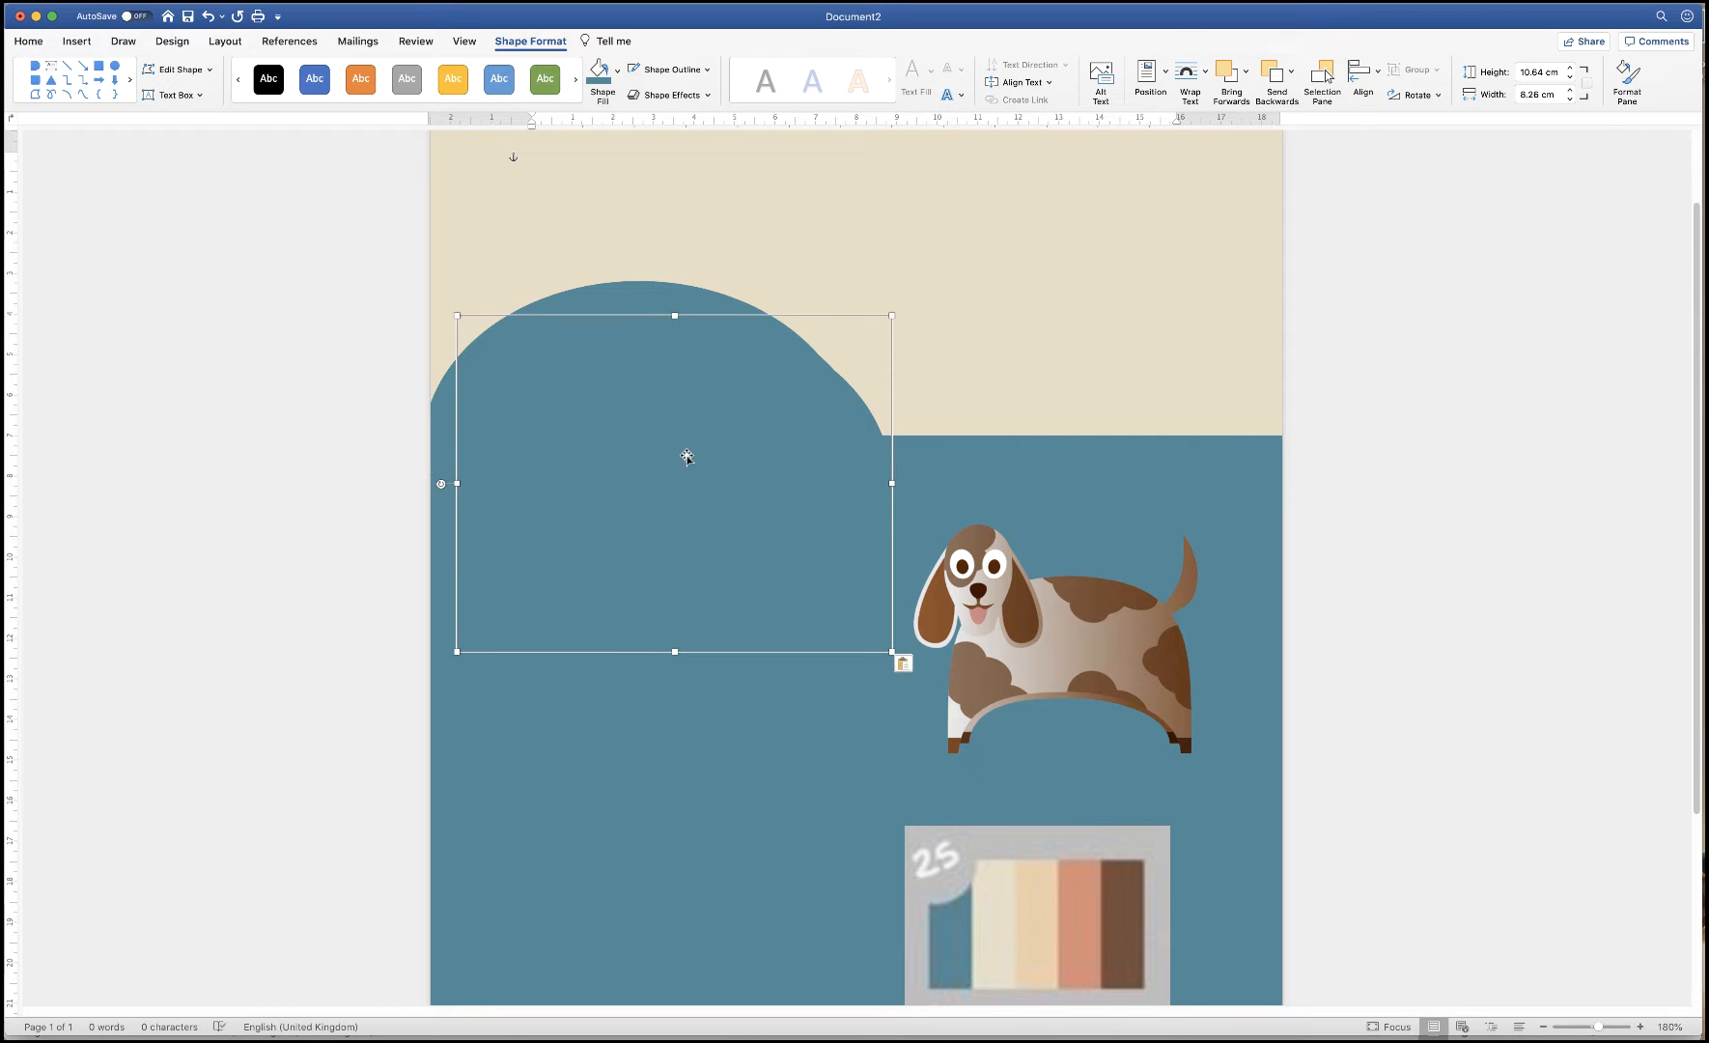
left_click_drag(687, 457, 1090, 481)
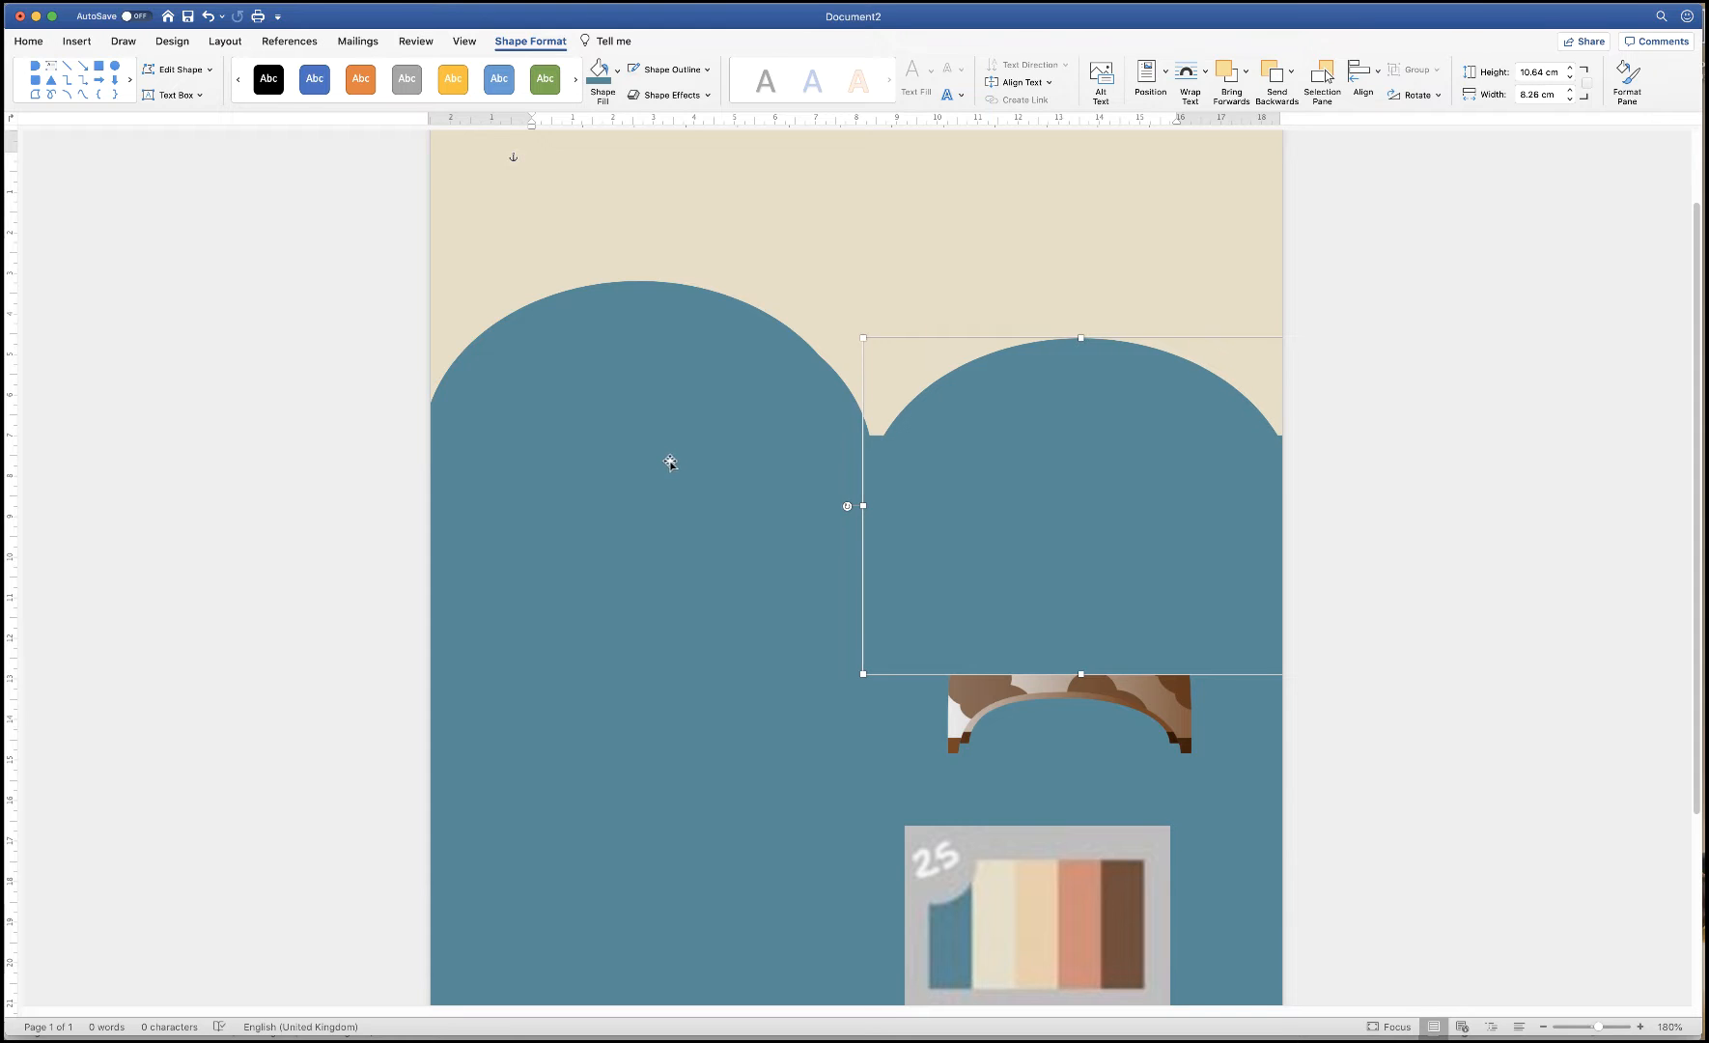
left_click_drag(670, 463, 949, 344)
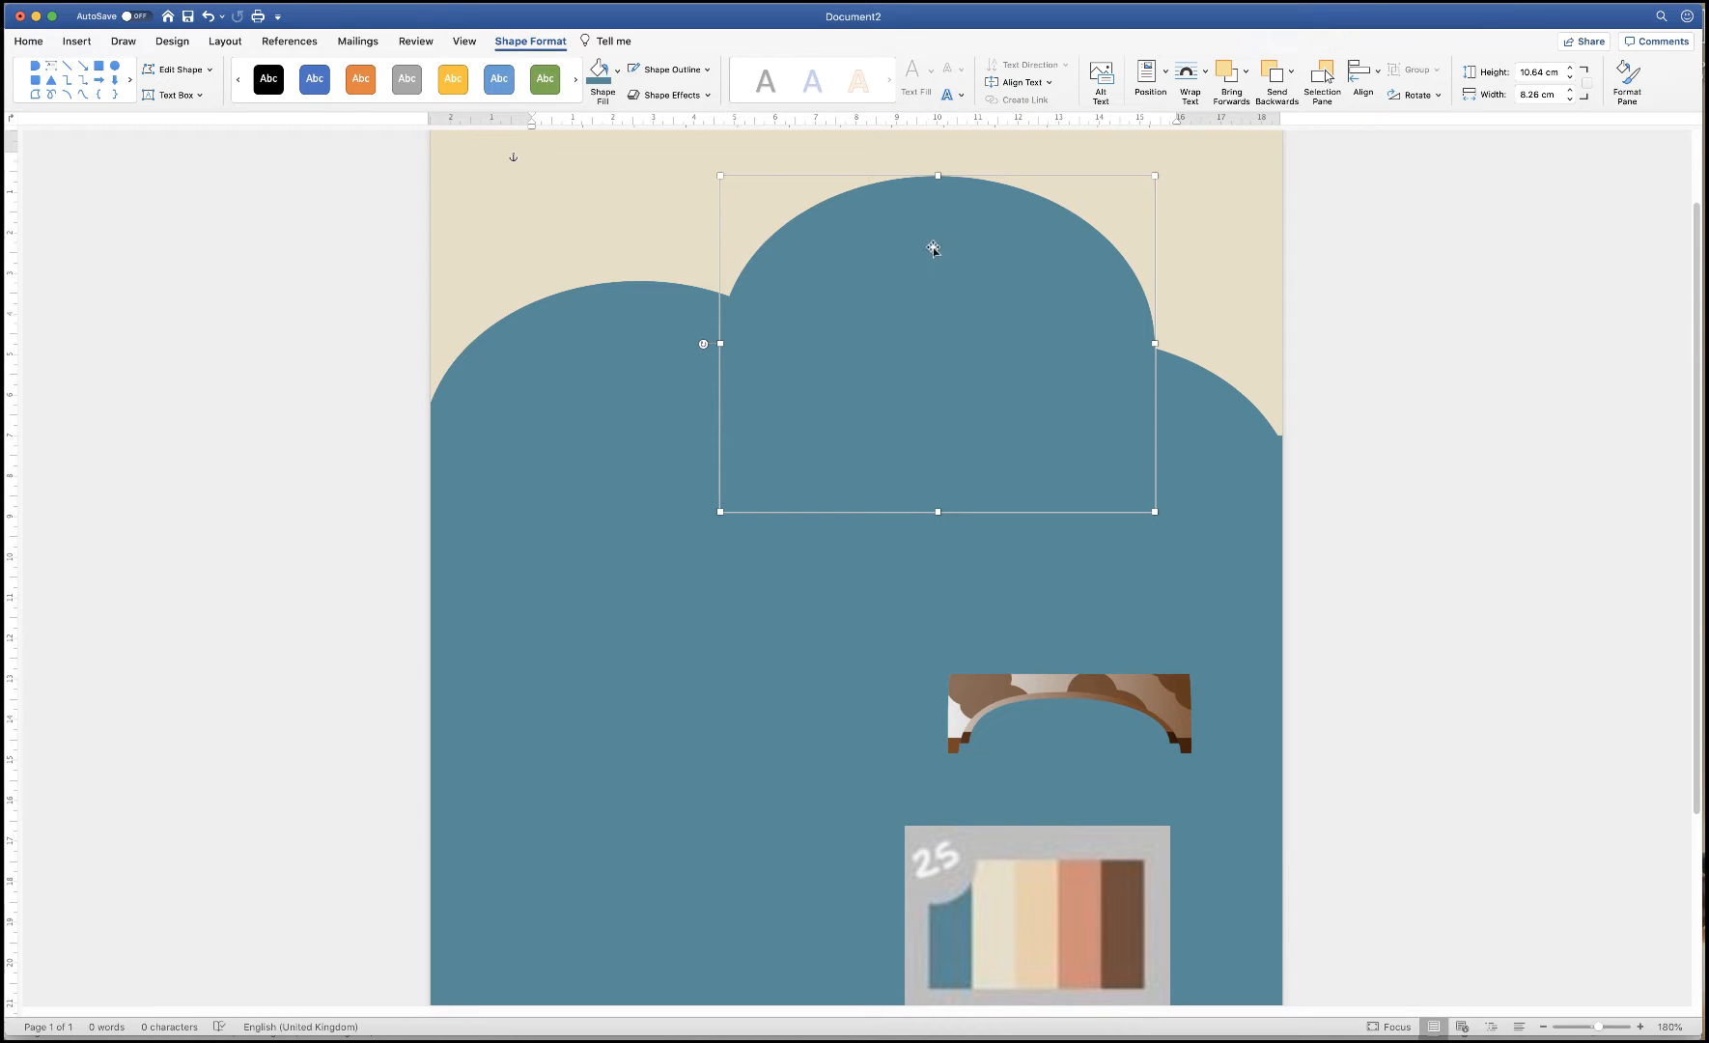
left_click(616, 73)
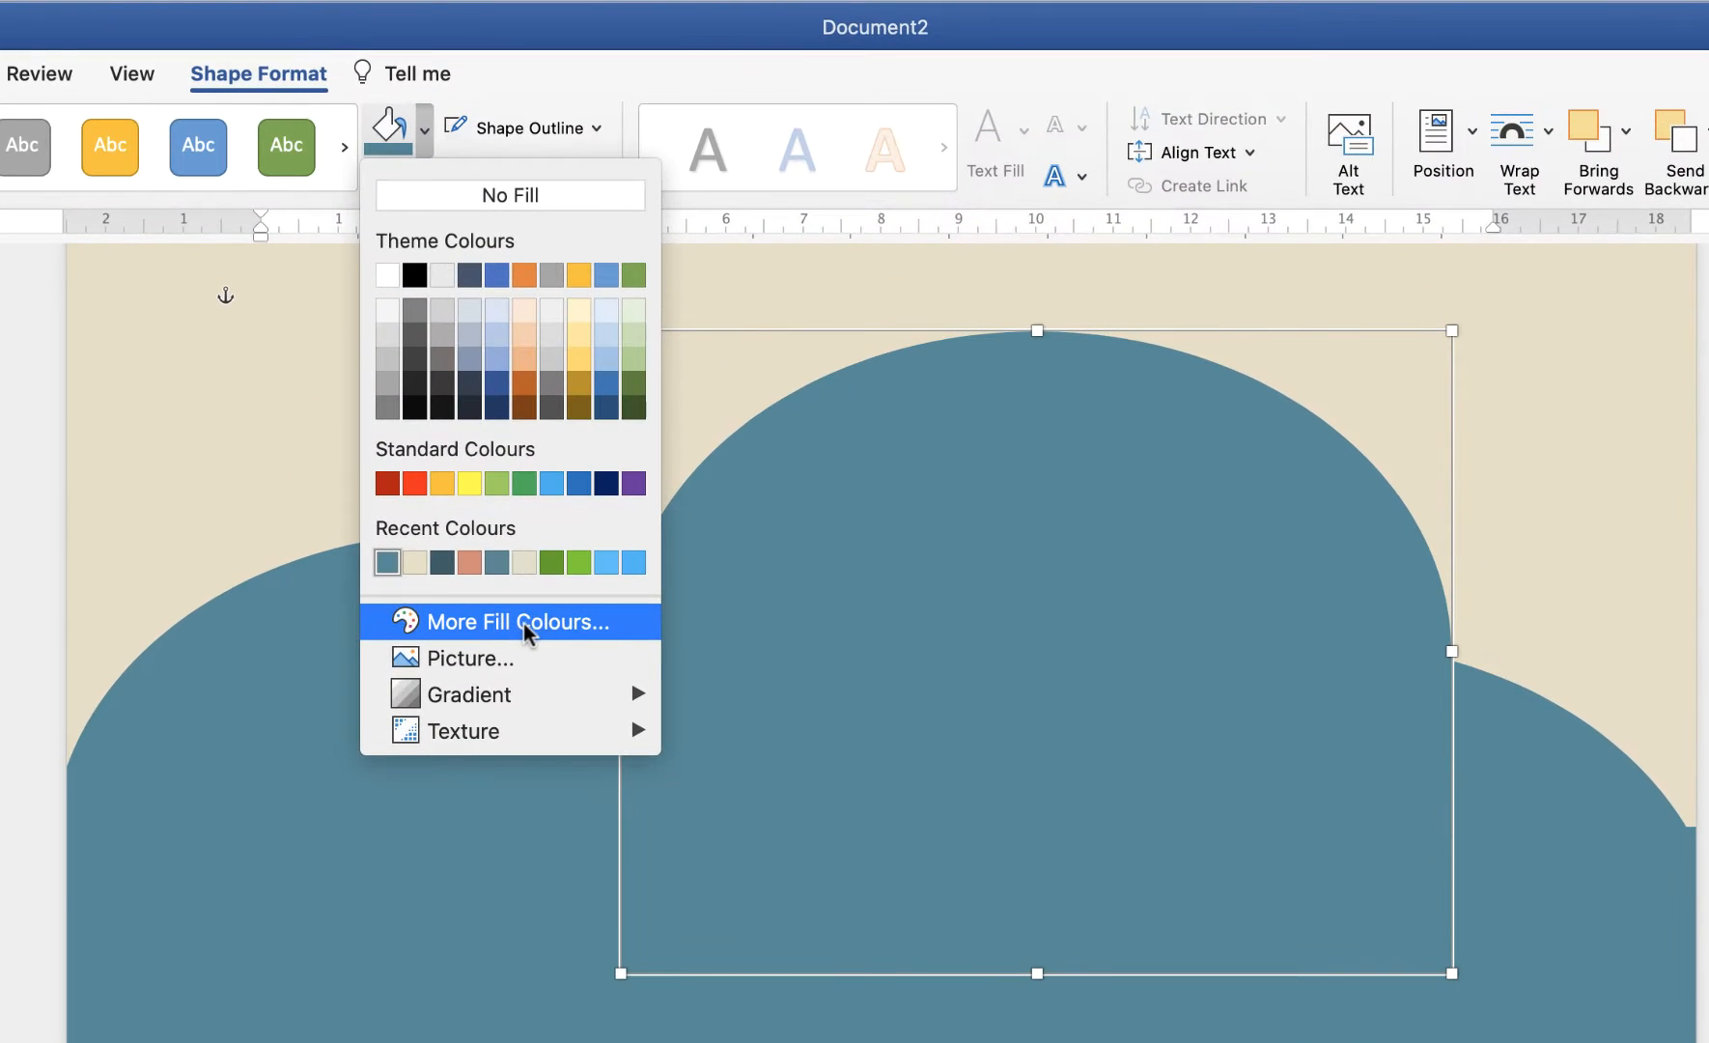
Fill the top arch with a darker teal from More Fill Colours and send it backwards
left_click(608, 439)
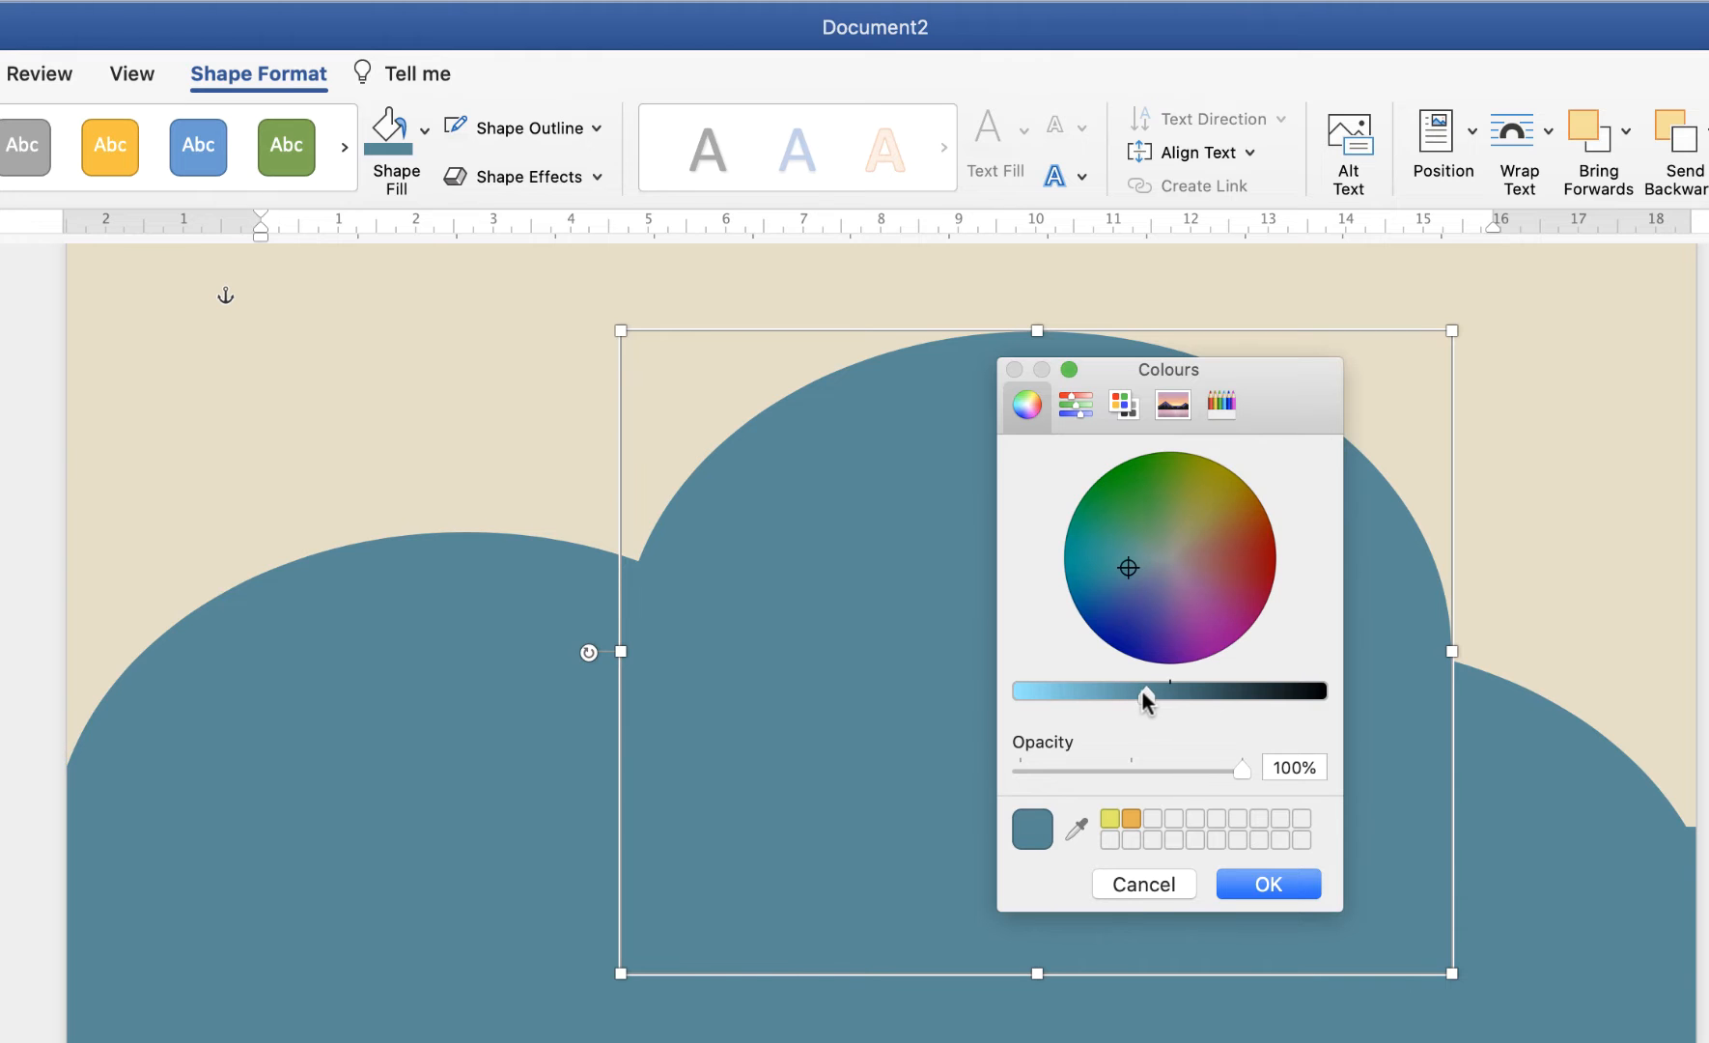
left_click_drag(1168, 694, 1185, 695)
left_click(1287, 888)
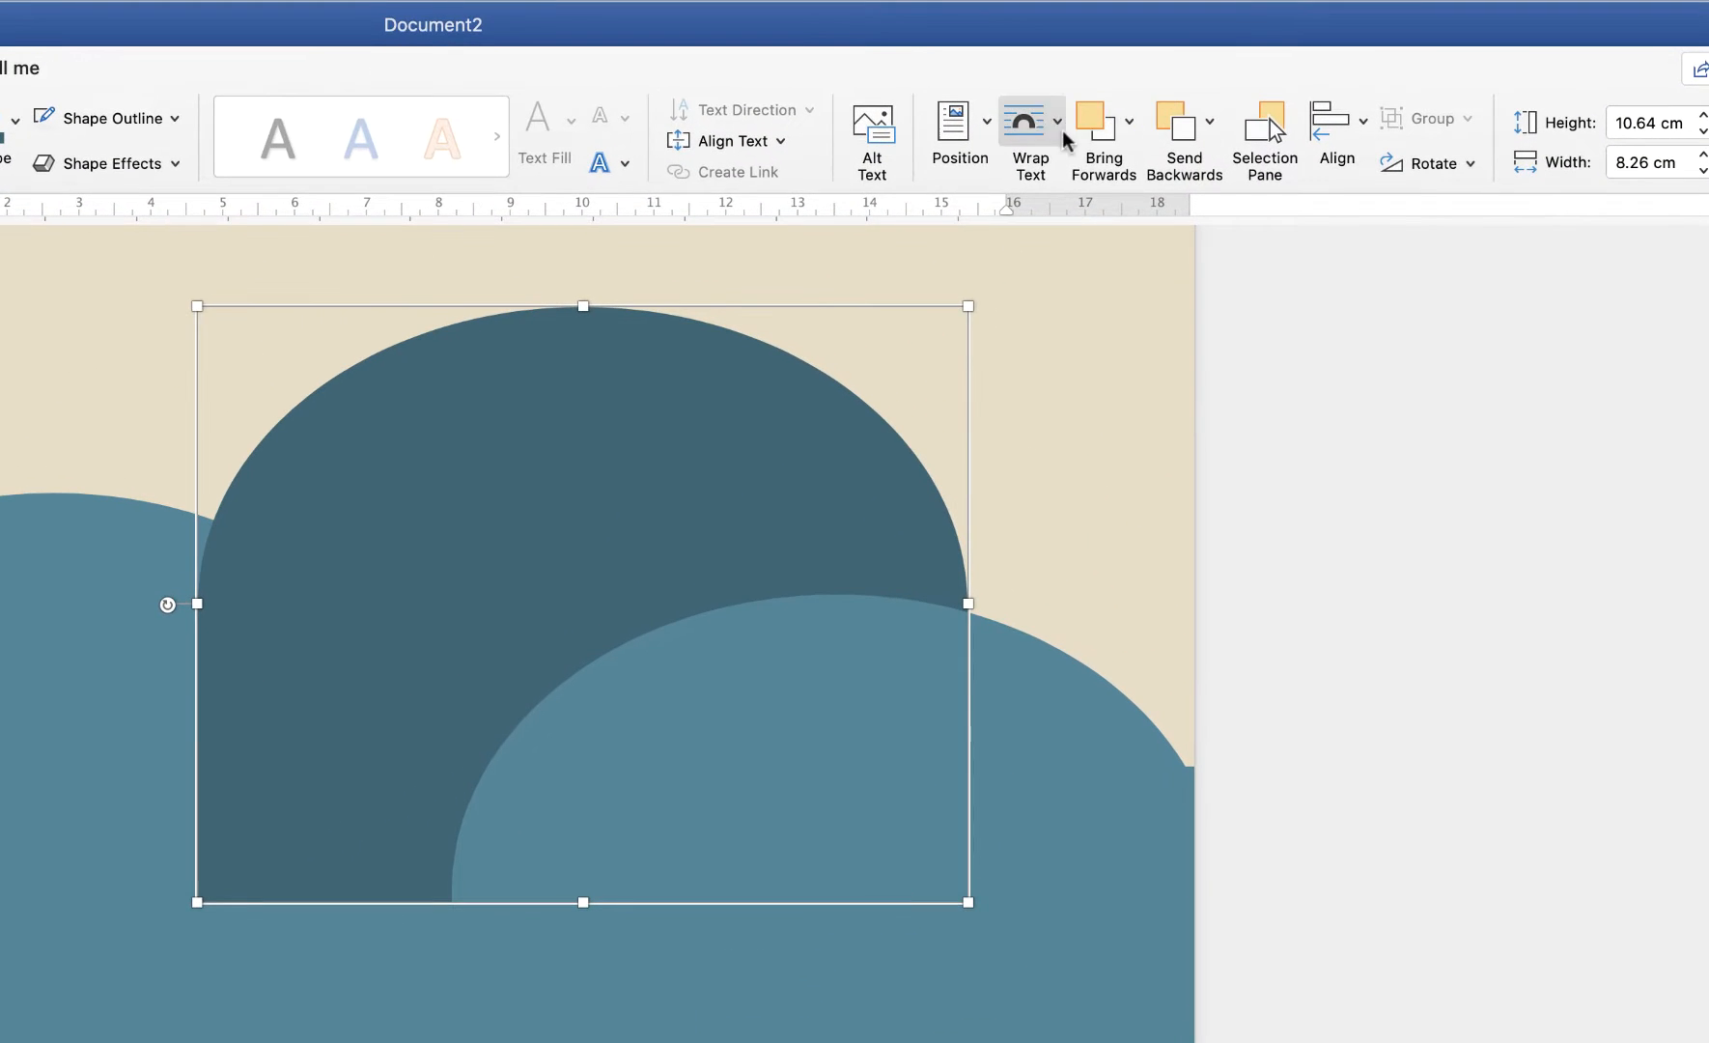
left_click(1179, 128)
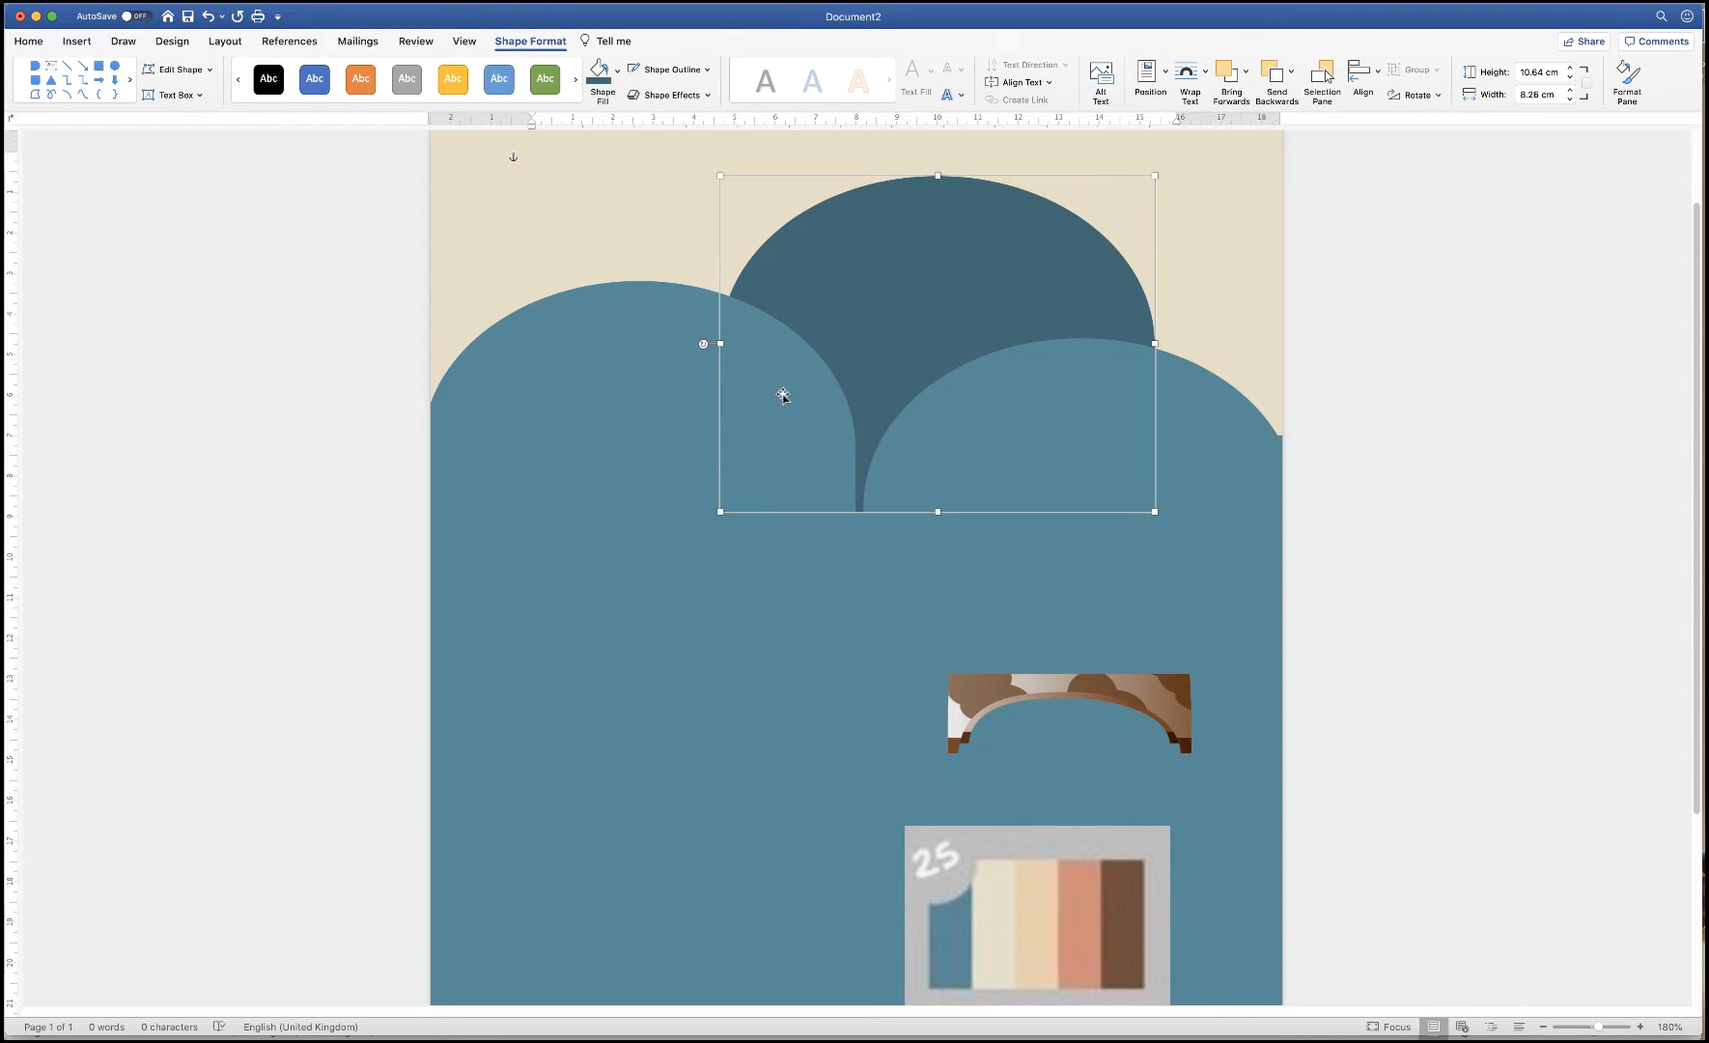
Enlarge and widen the right and left light arches, shifting them slightly down
left_click(1189, 448)
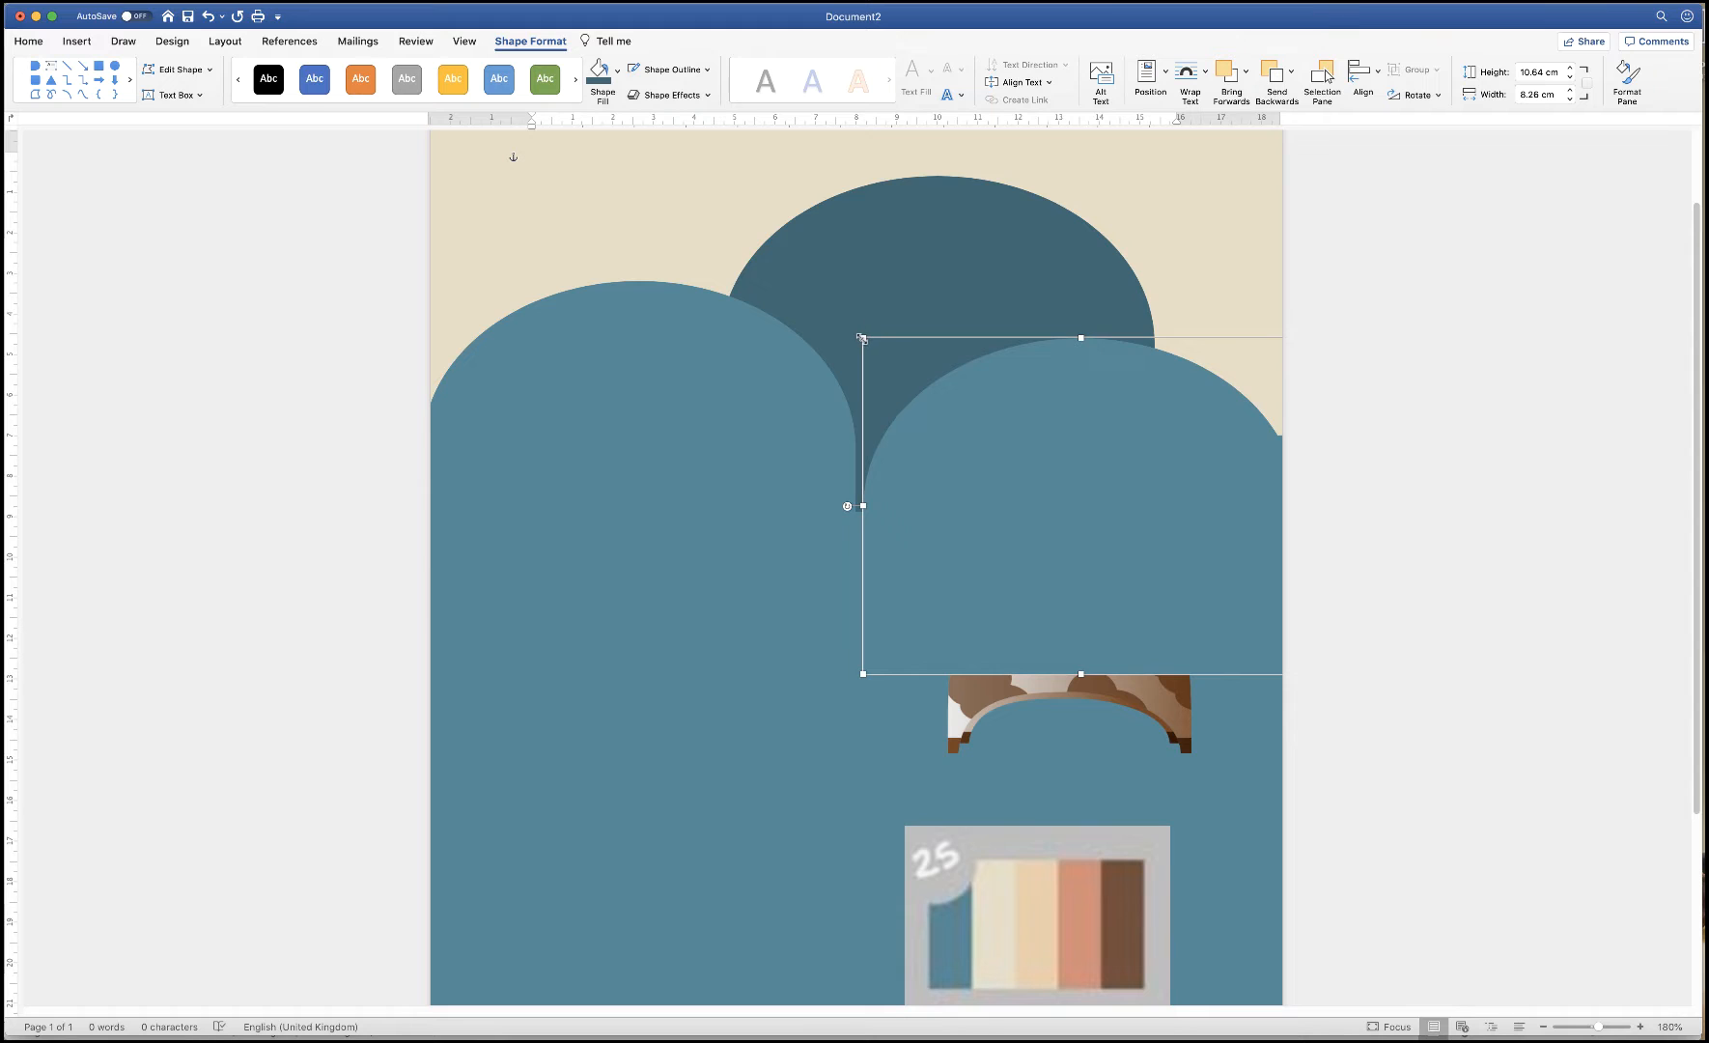
left_click_drag(861, 337, 812, 300)
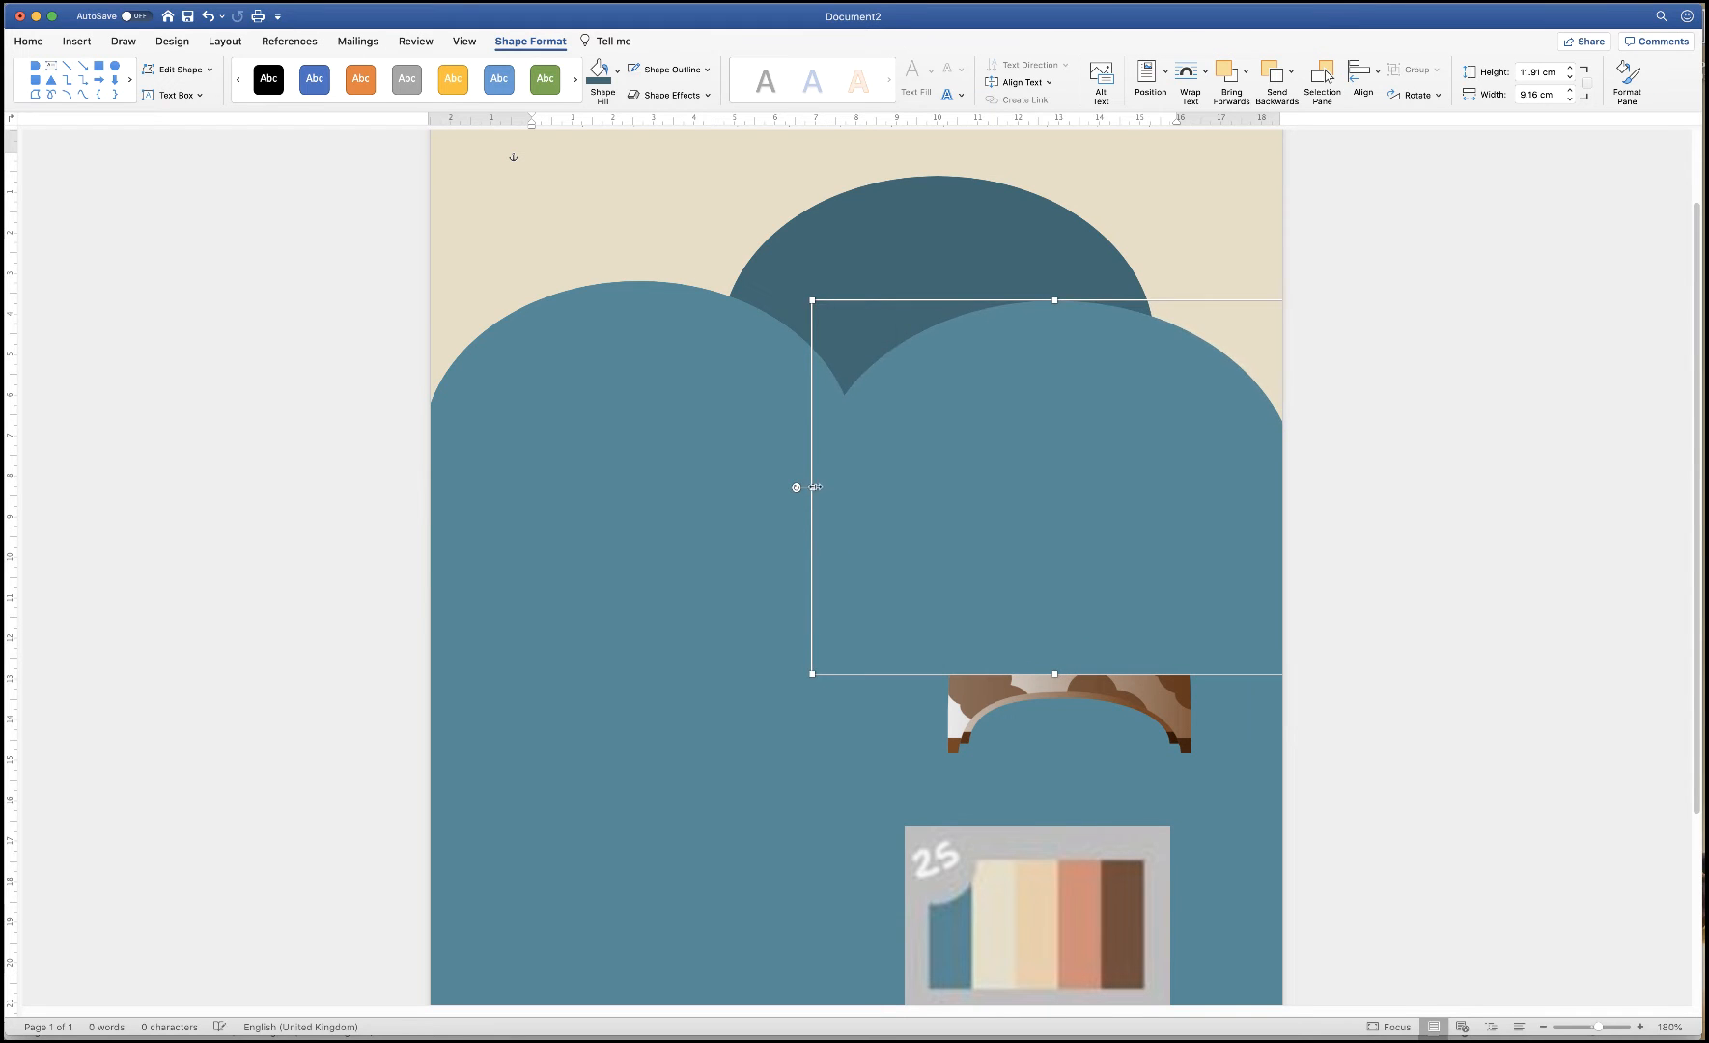
left_click_drag(815, 486, 703, 486)
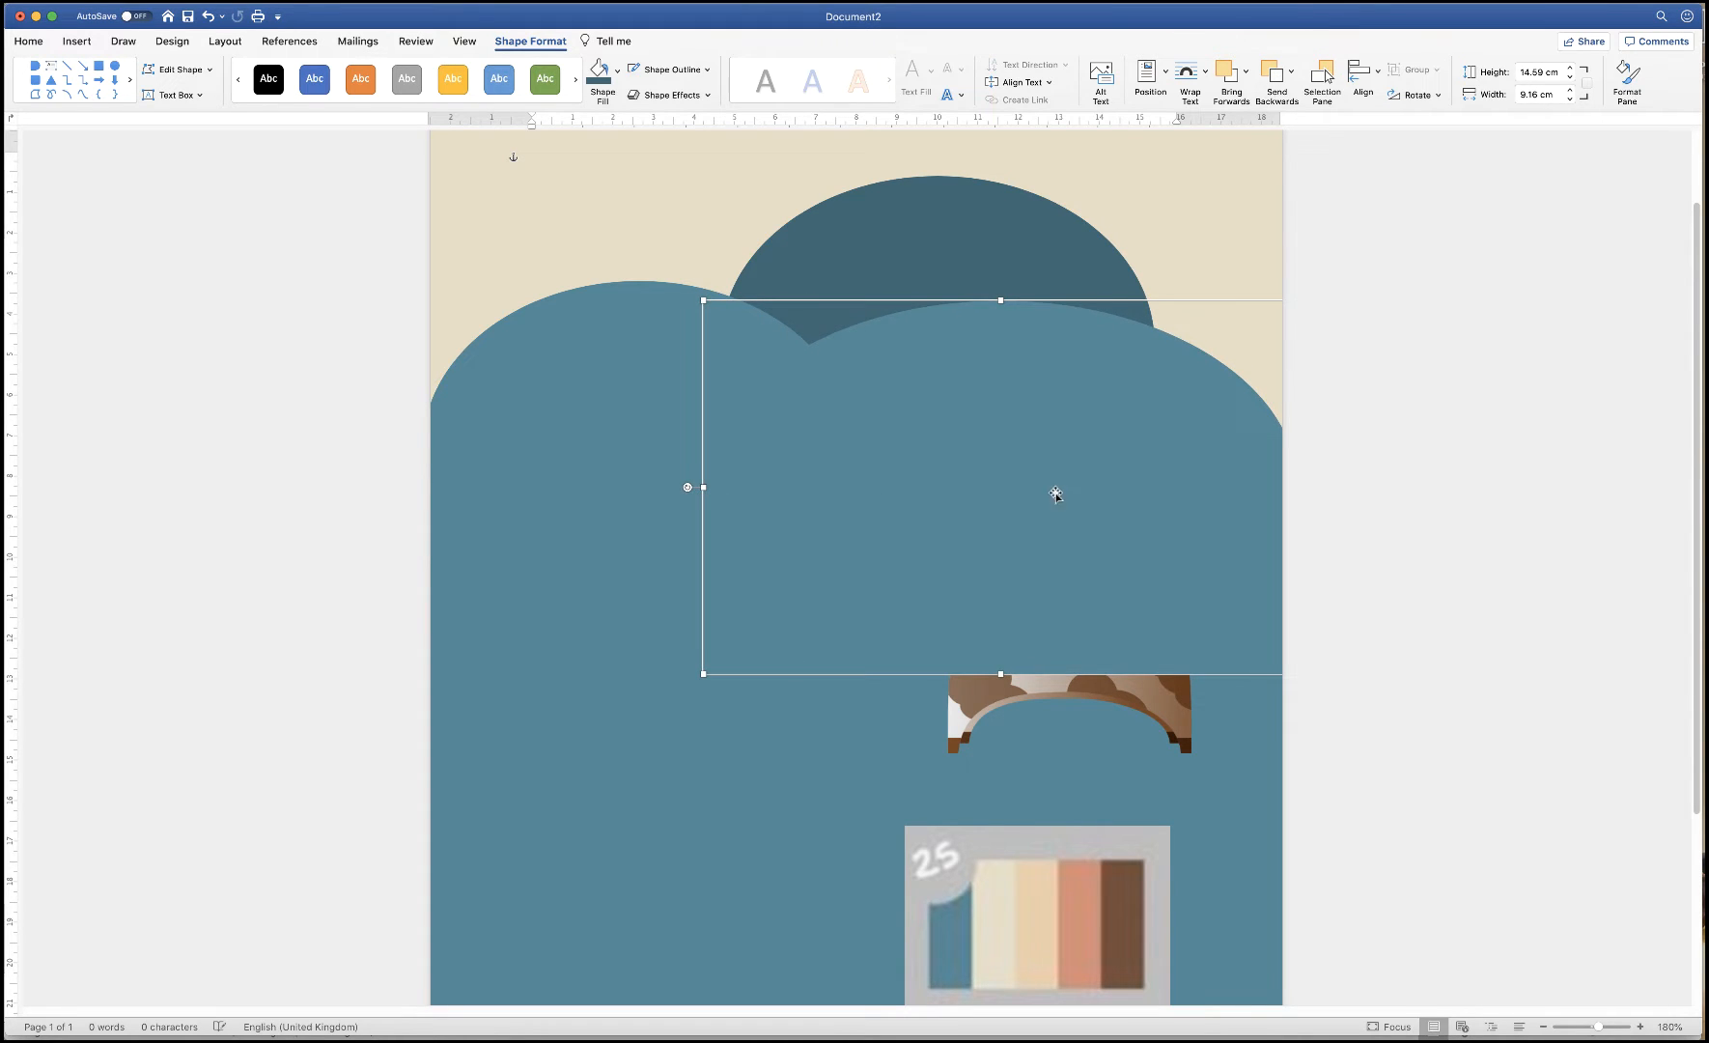
left_click_drag(1055, 494, 1096, 522)
left_click(546, 377)
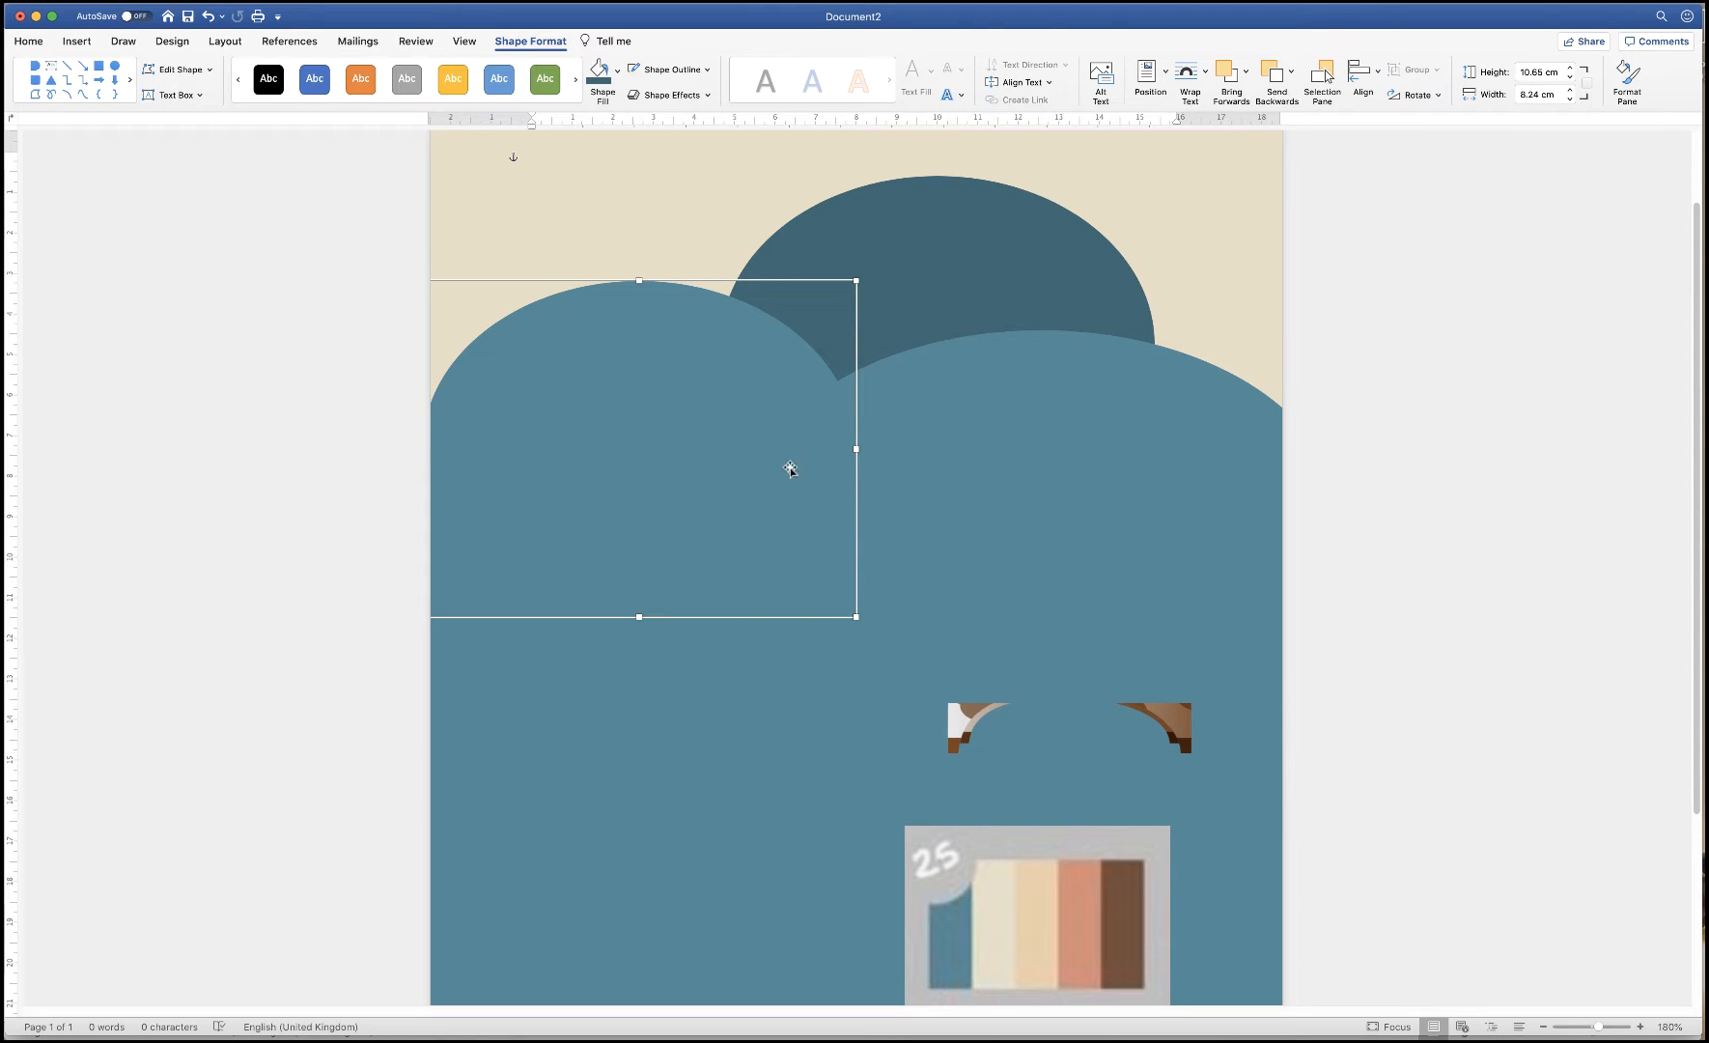
left_click_drag(867, 448, 908, 450)
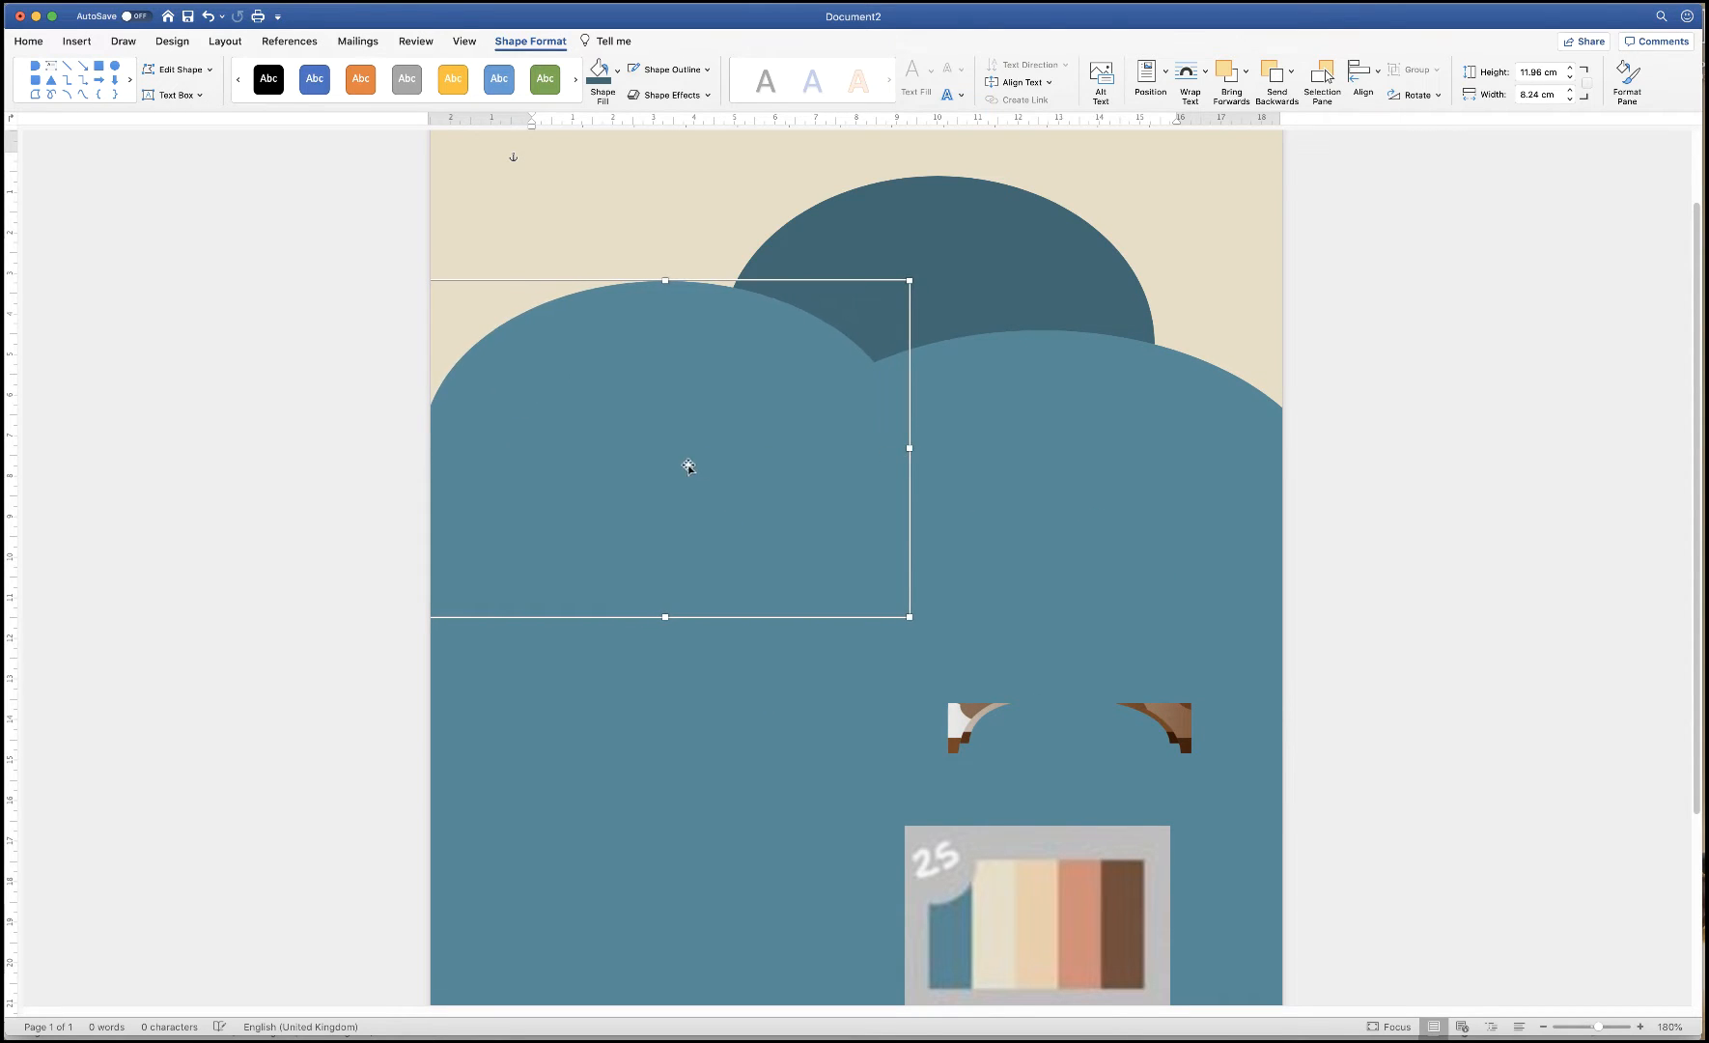
left_click_drag(687, 461, 648, 483)
Move the dark arch right and widen it to about 13.5 cm behind the lighter arches
double_click(1081, 282)
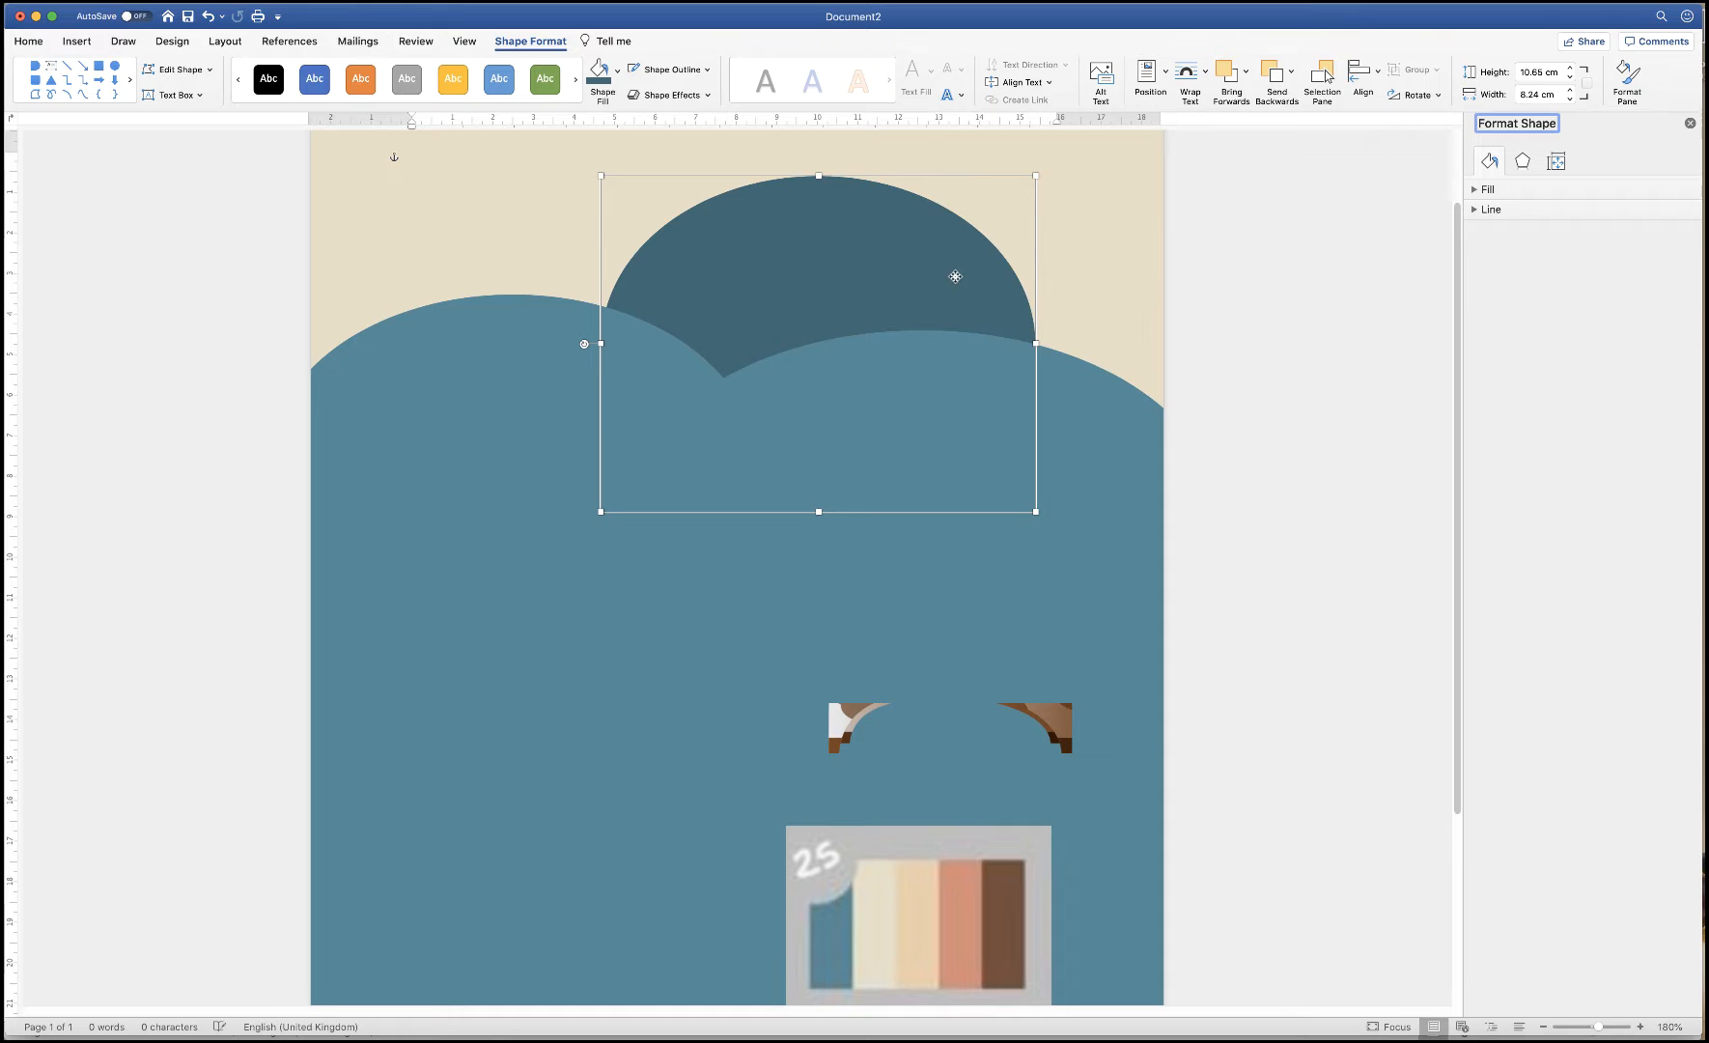
left_click_drag(954, 274, 1128, 290)
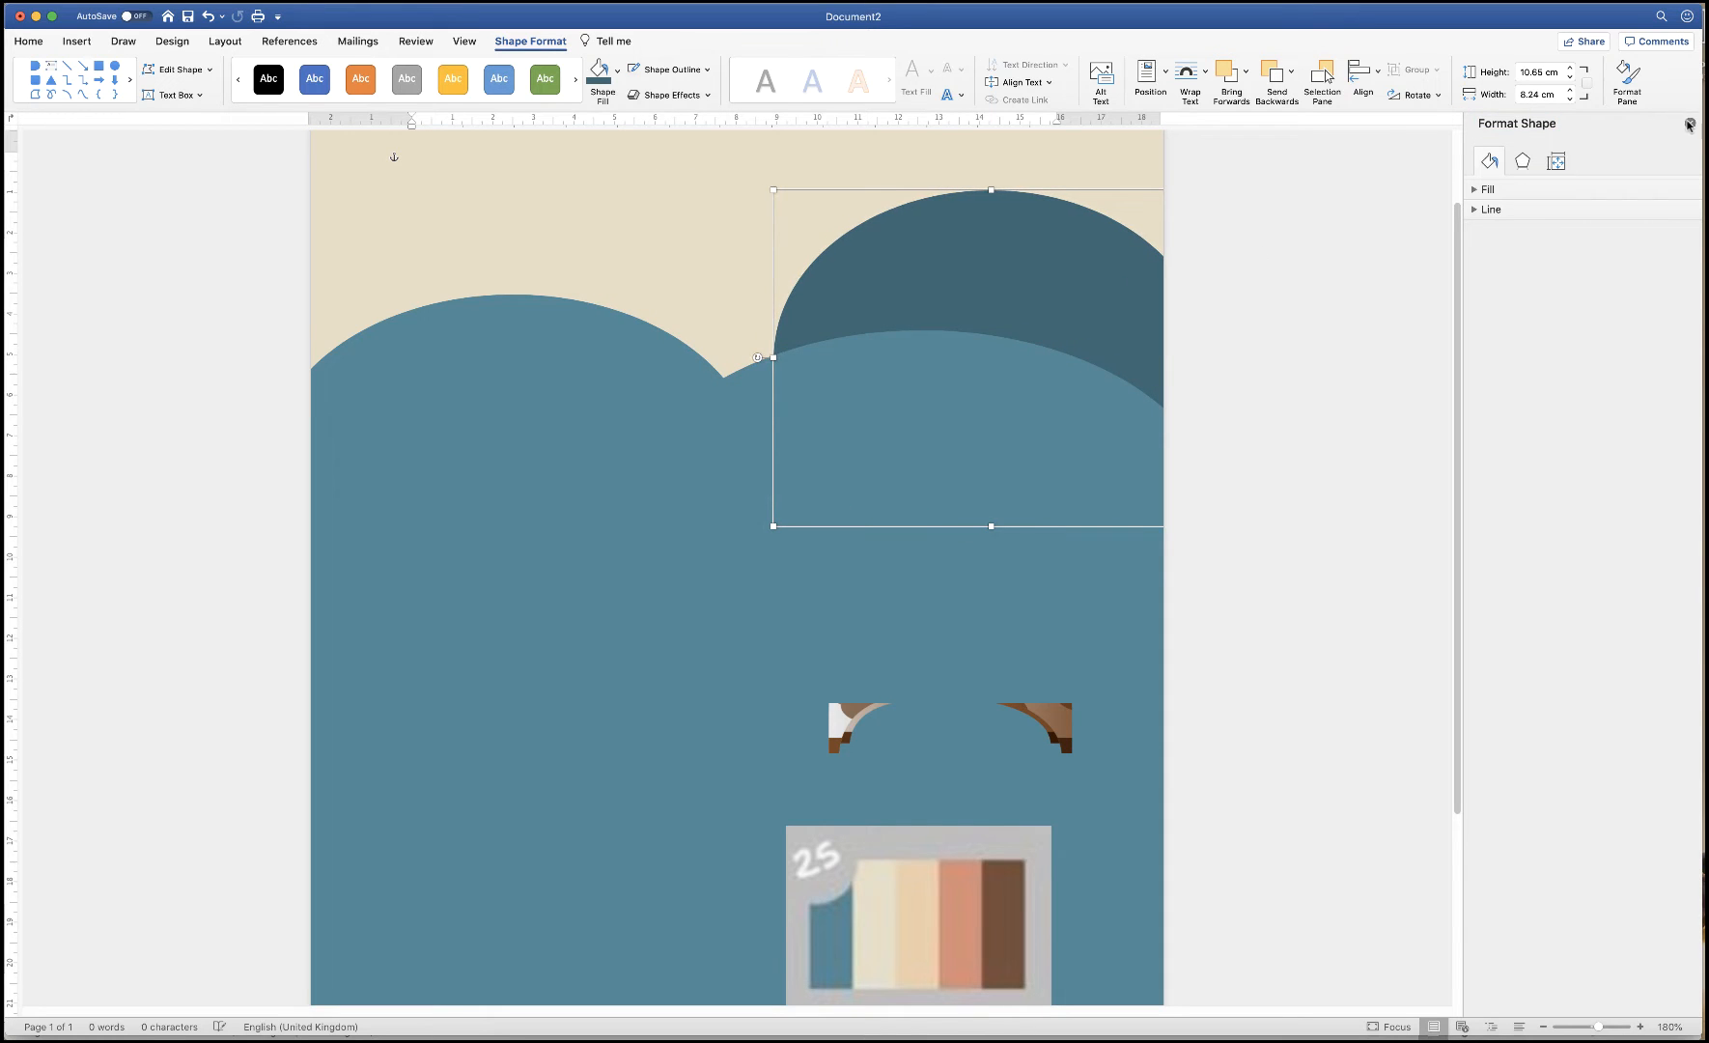
left_click(1688, 125)
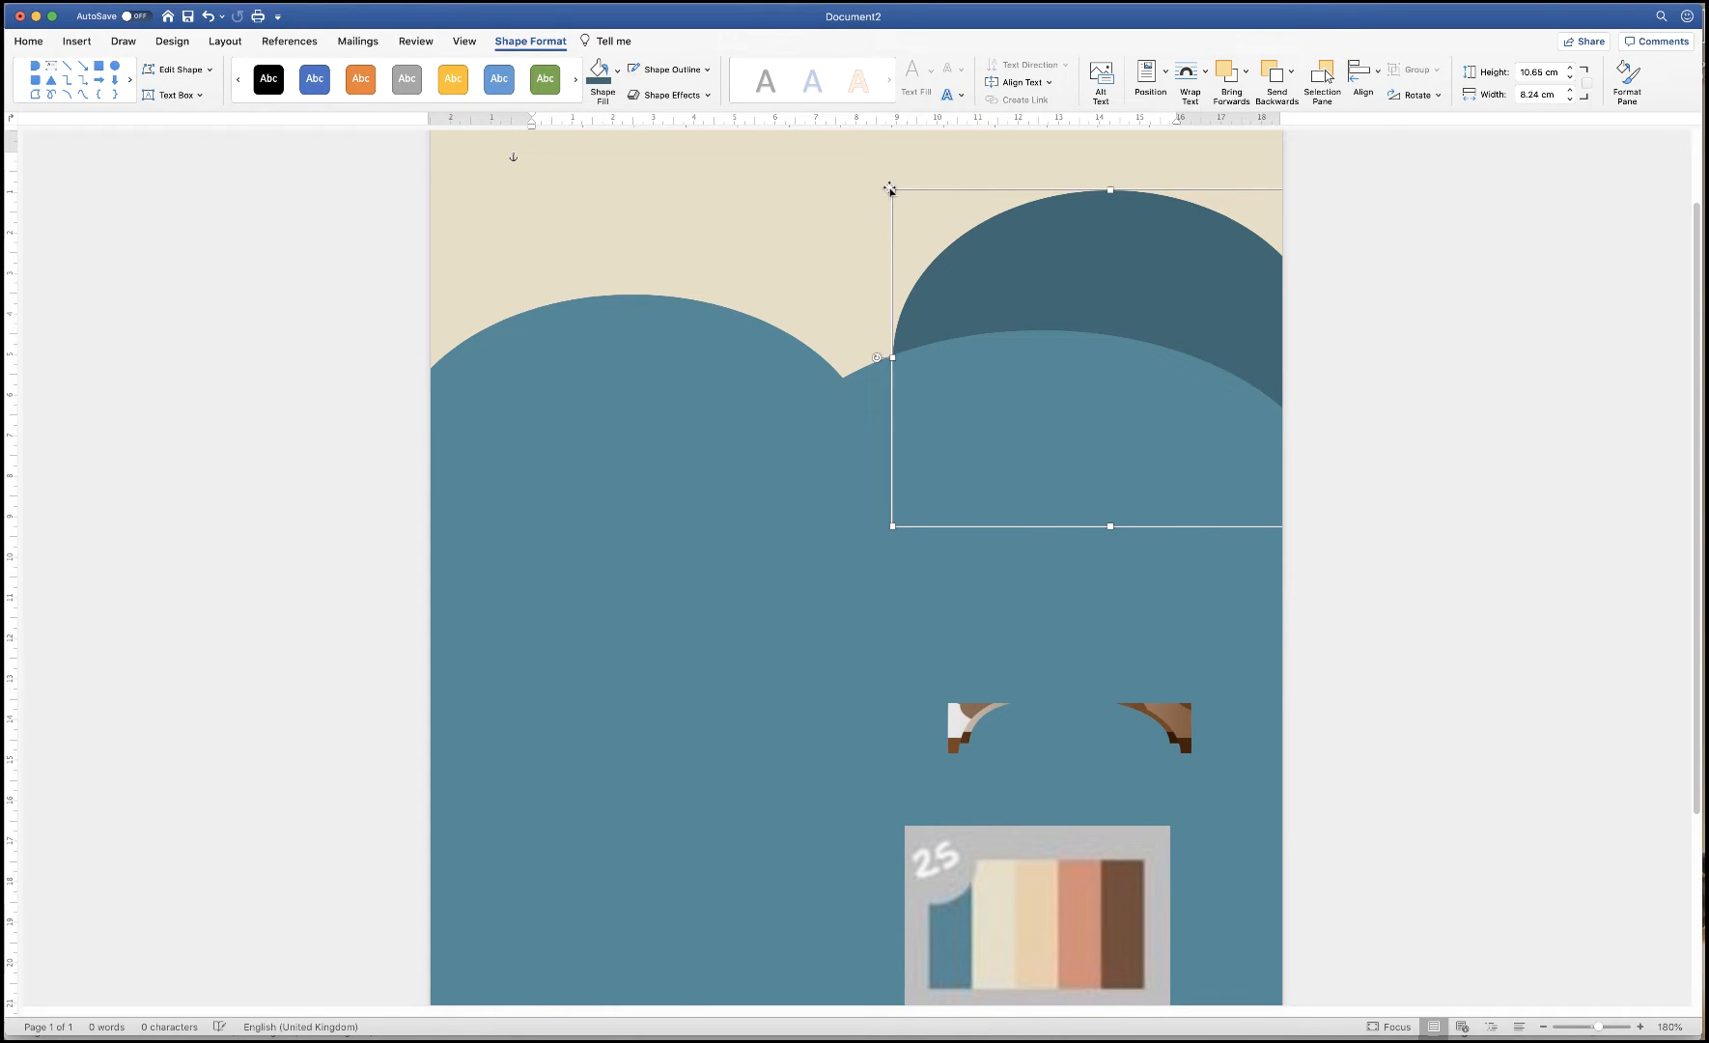
left_click_drag(893, 357, 777, 357)
left_click_drag(1047, 274, 1005, 280)
left_click_drag(1284, 365, 1323, 366)
left_click_drag(1039, 262, 1038, 254)
left_click(1046, 606)
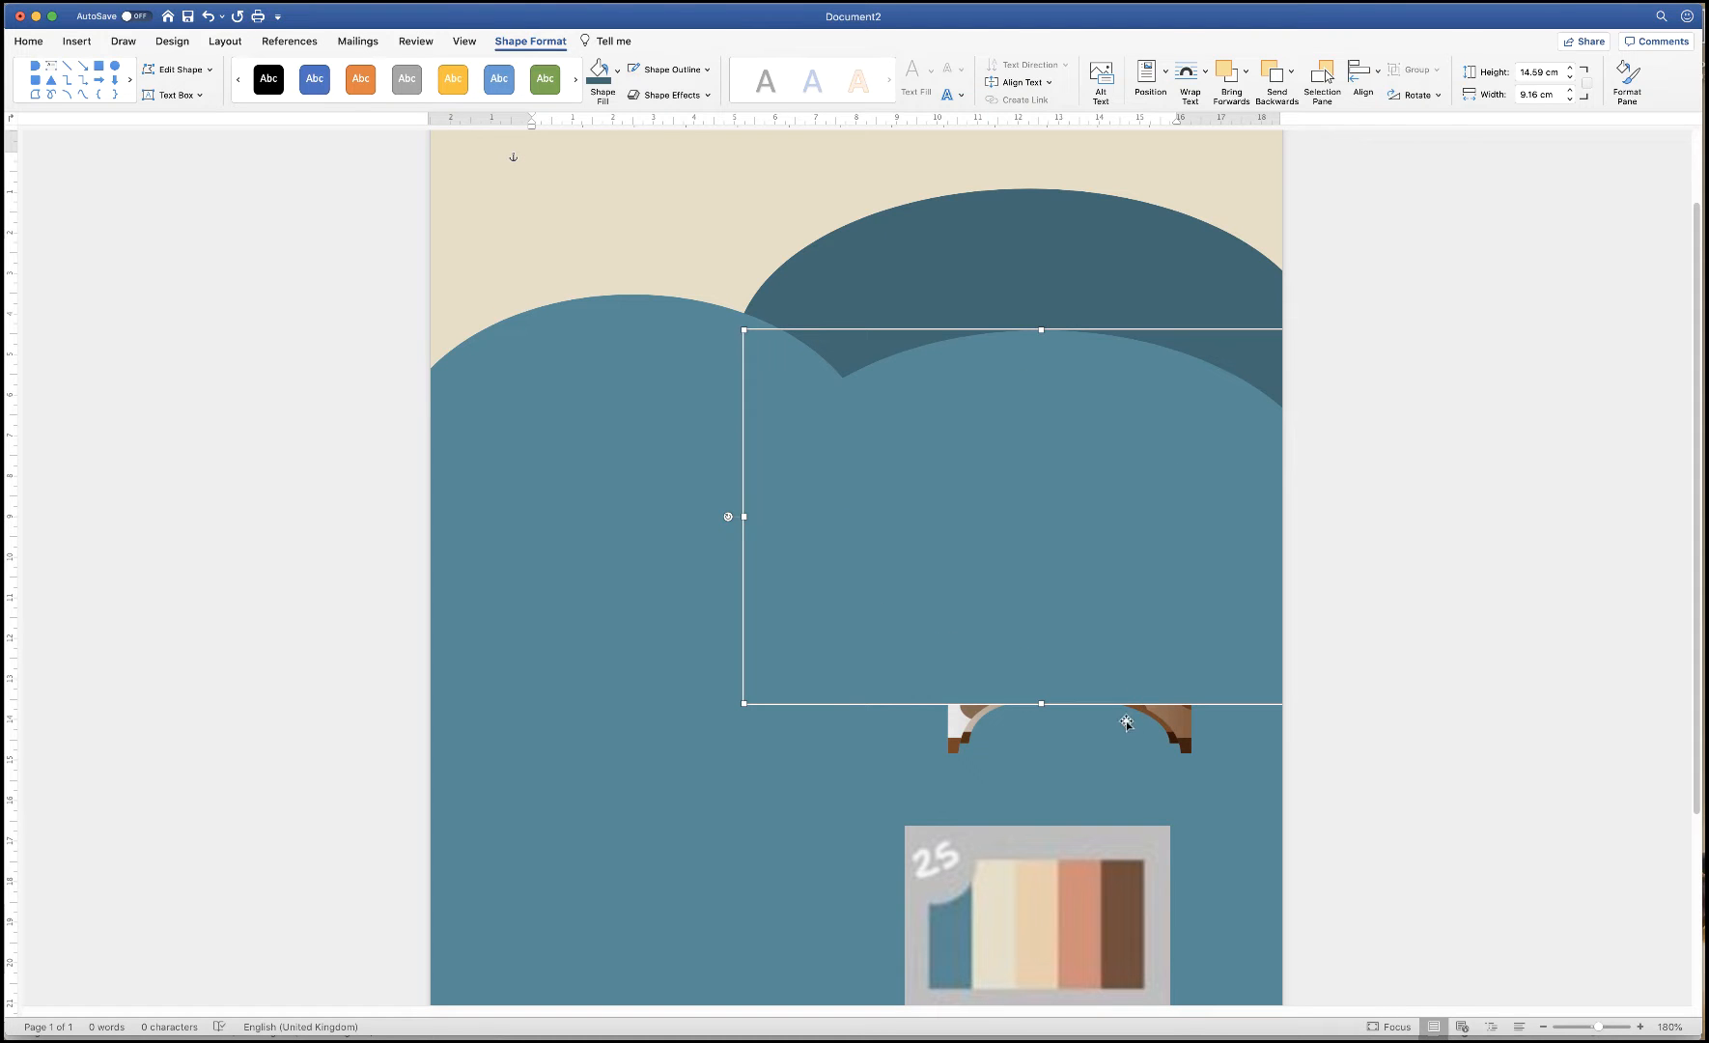
left_click(1178, 724)
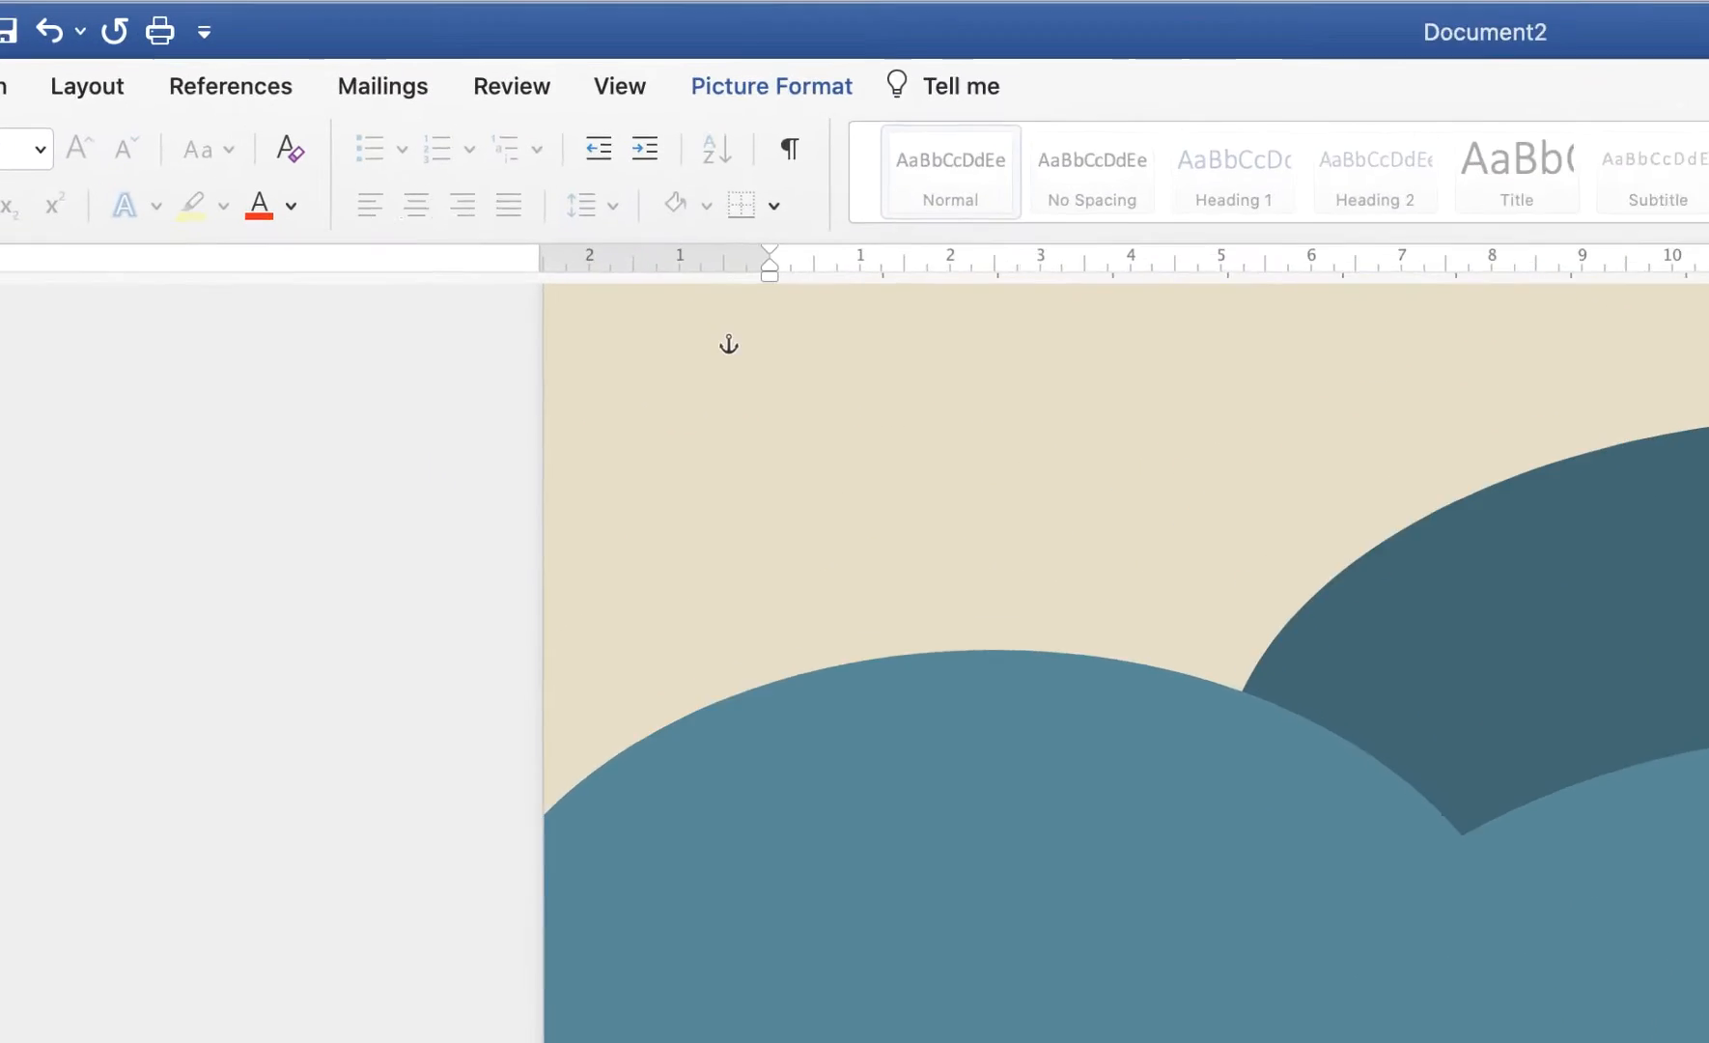
Bring the cartoon dog picture to the front with Picture Format's Bring to Front
left_click(830, 94)
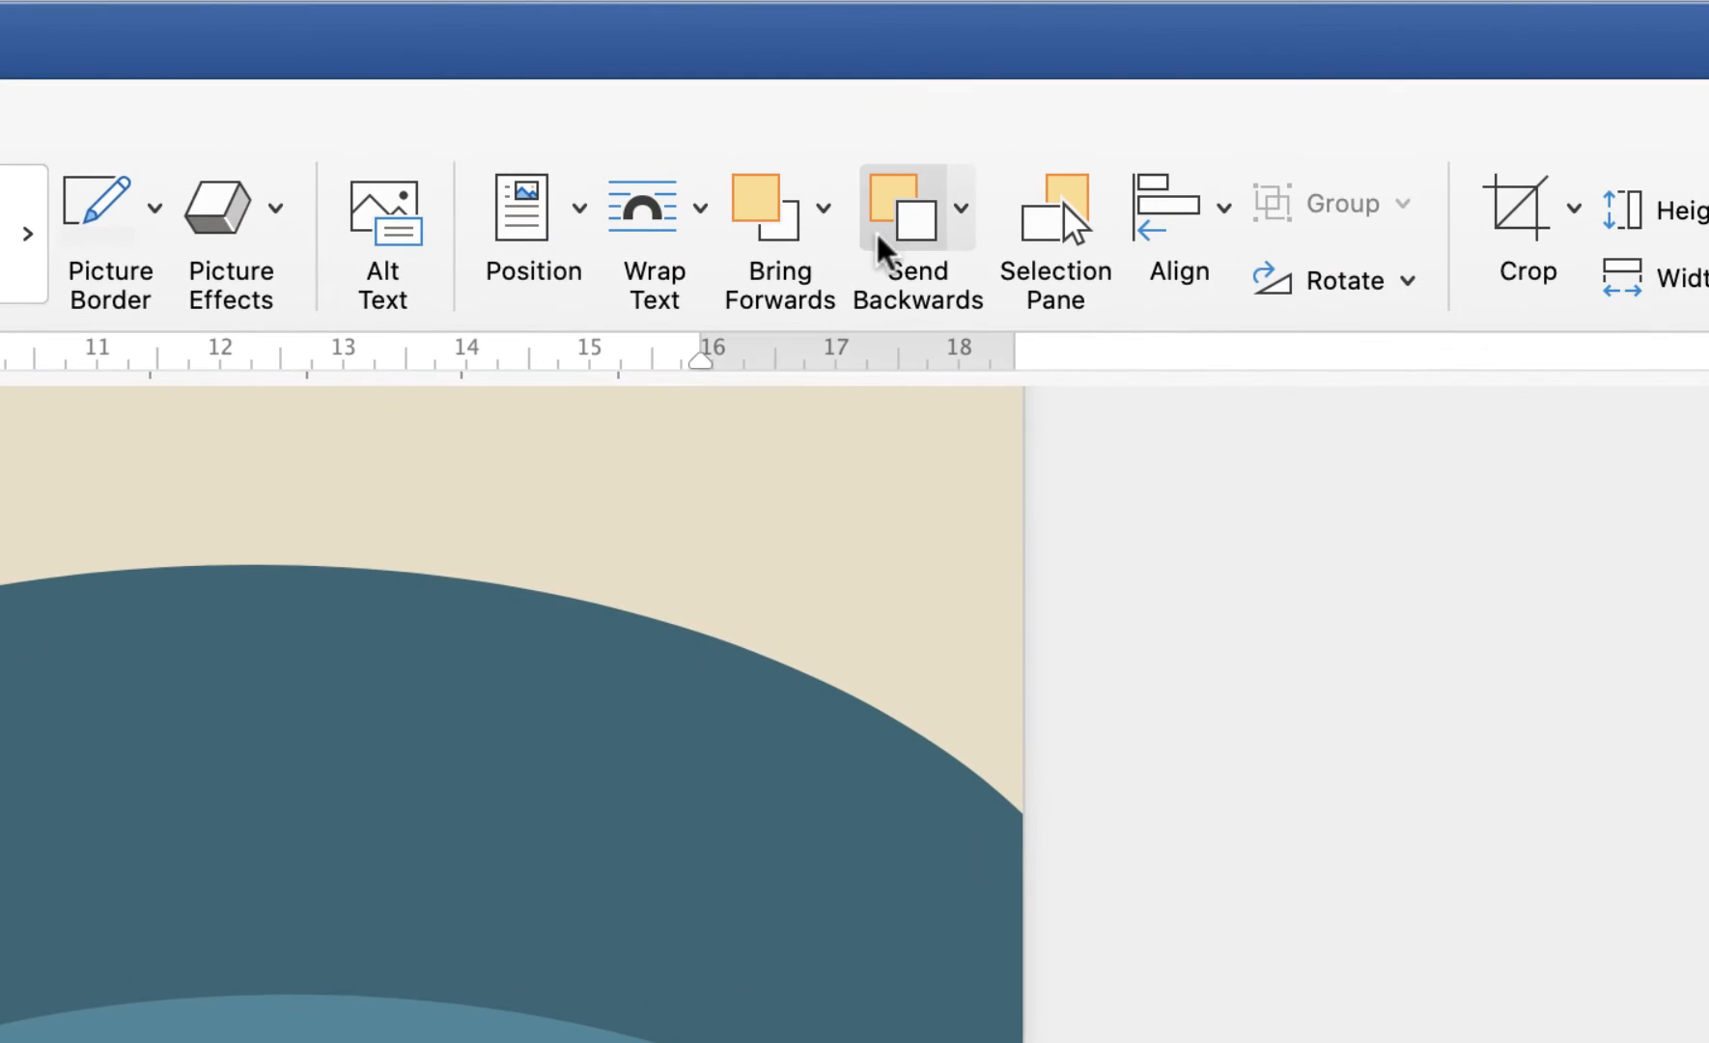
left_click(824, 207)
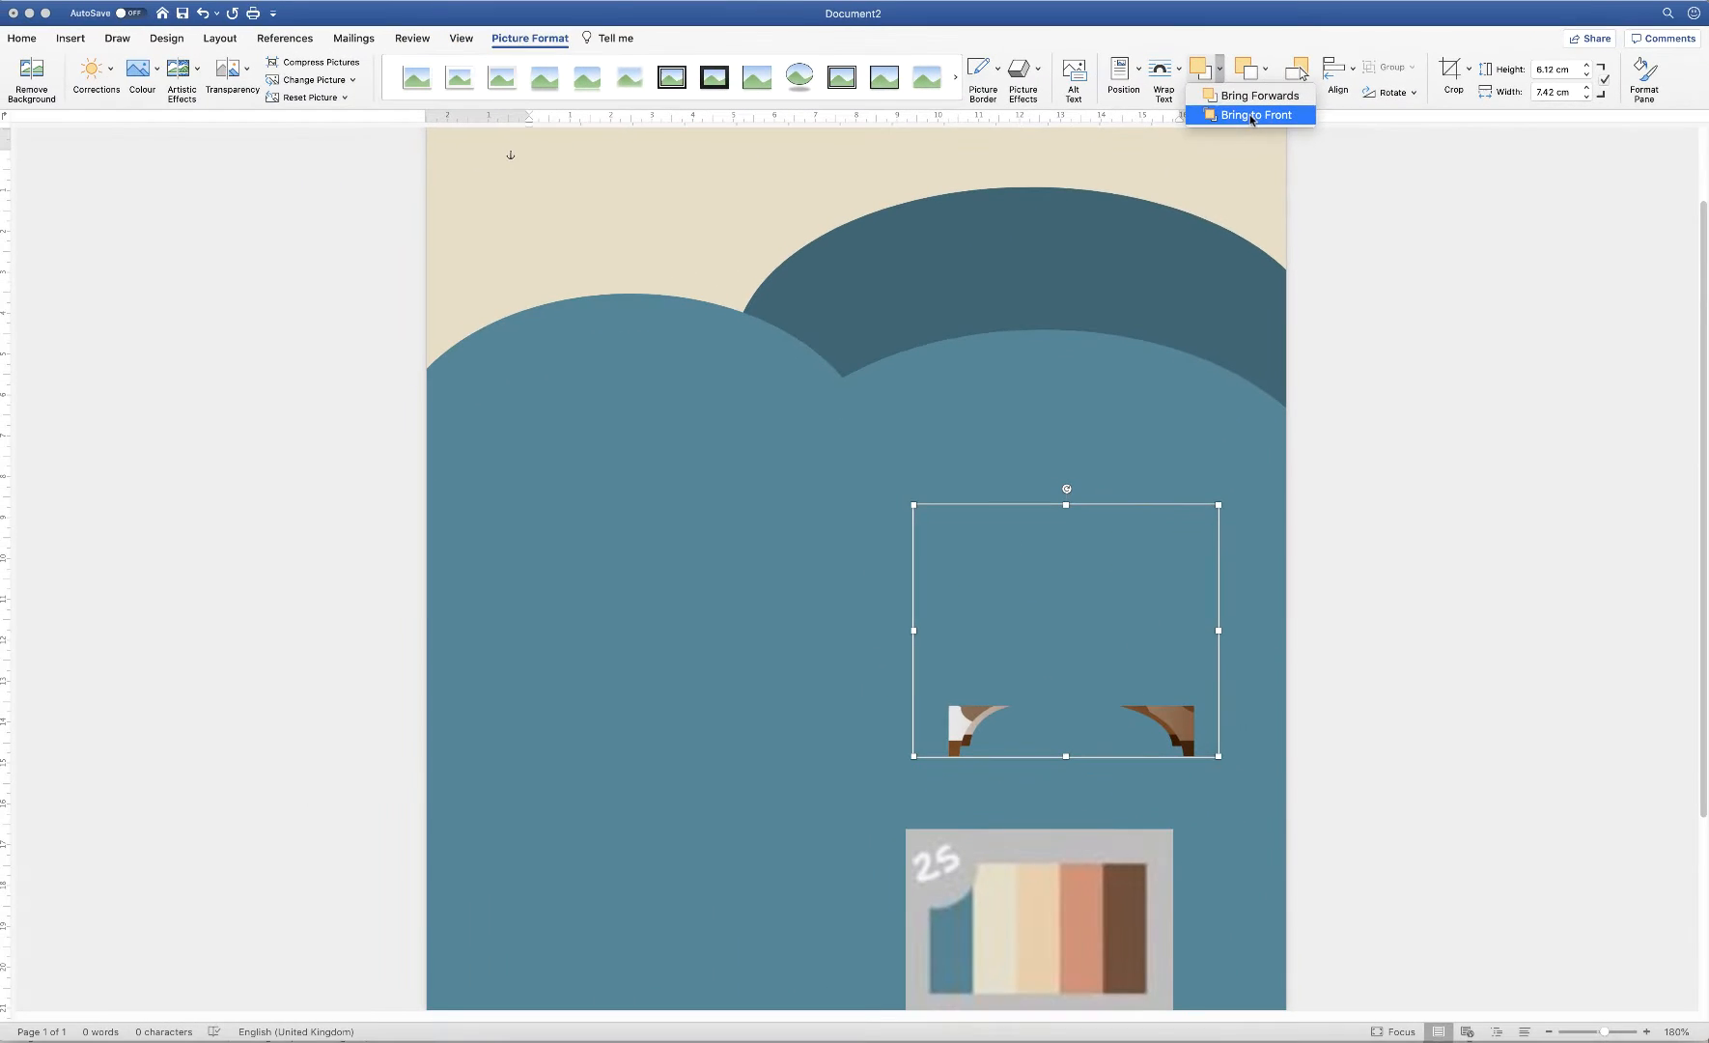
left_click(1251, 115)
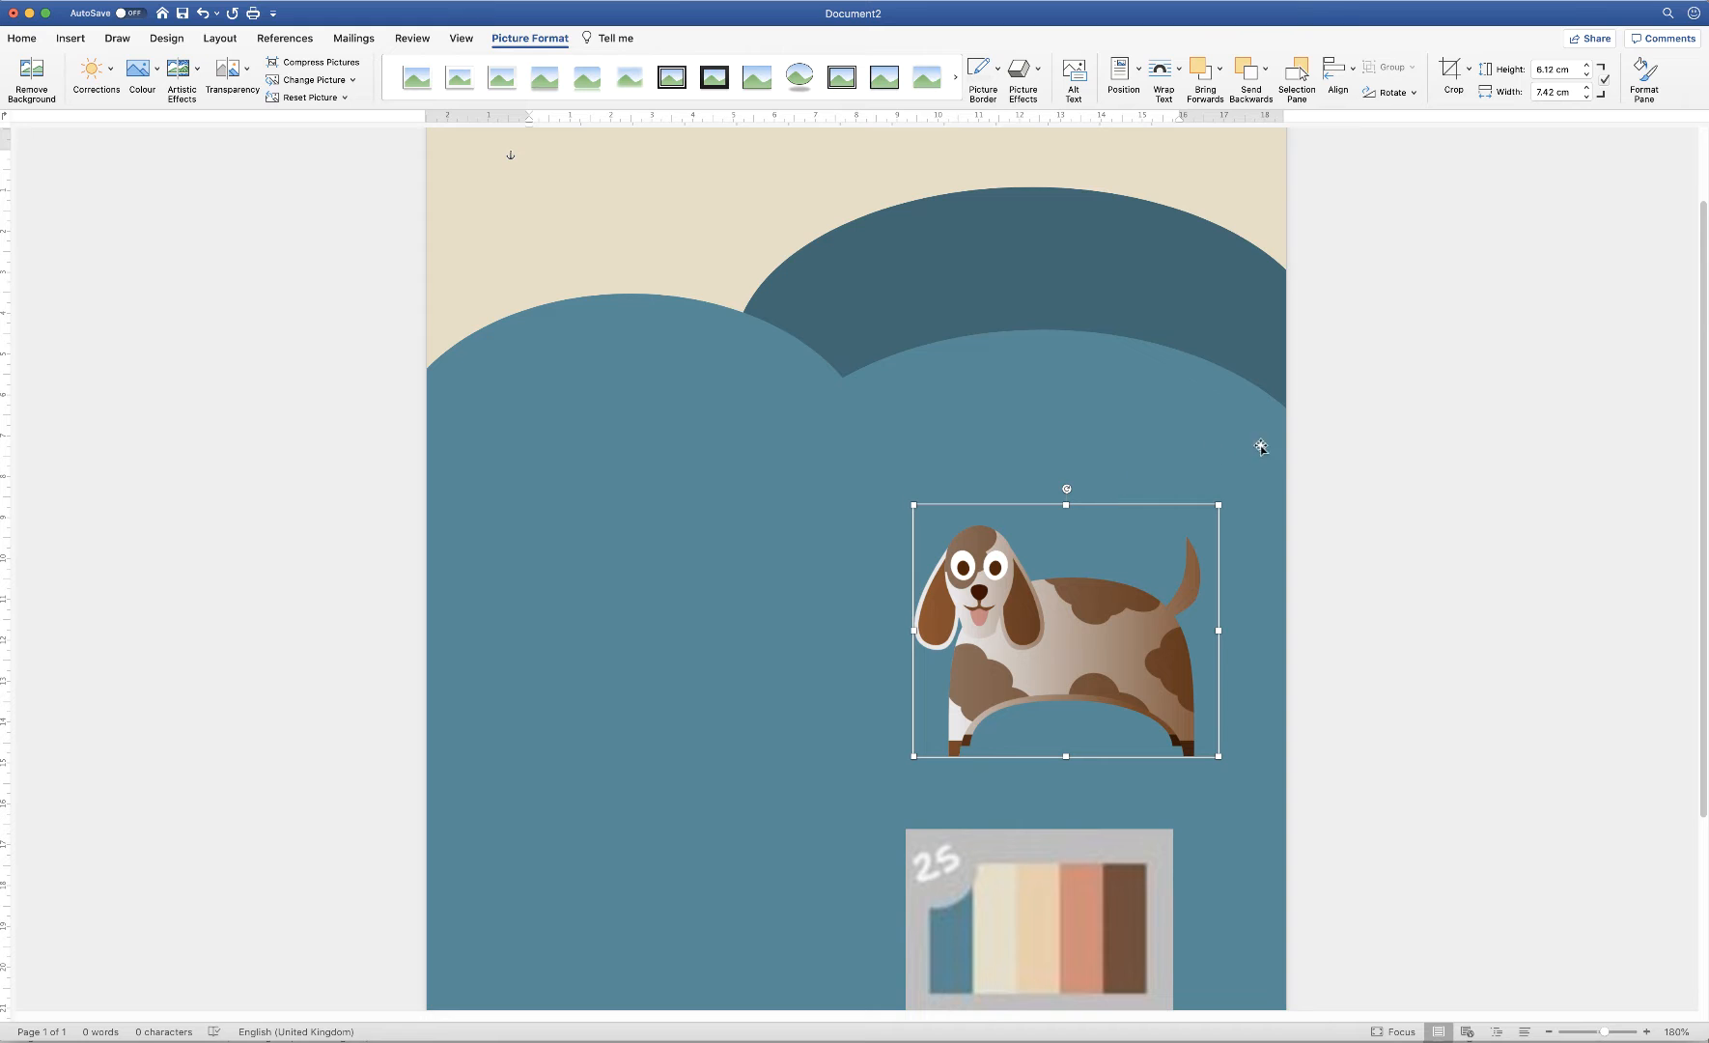
left_click(338, 507)
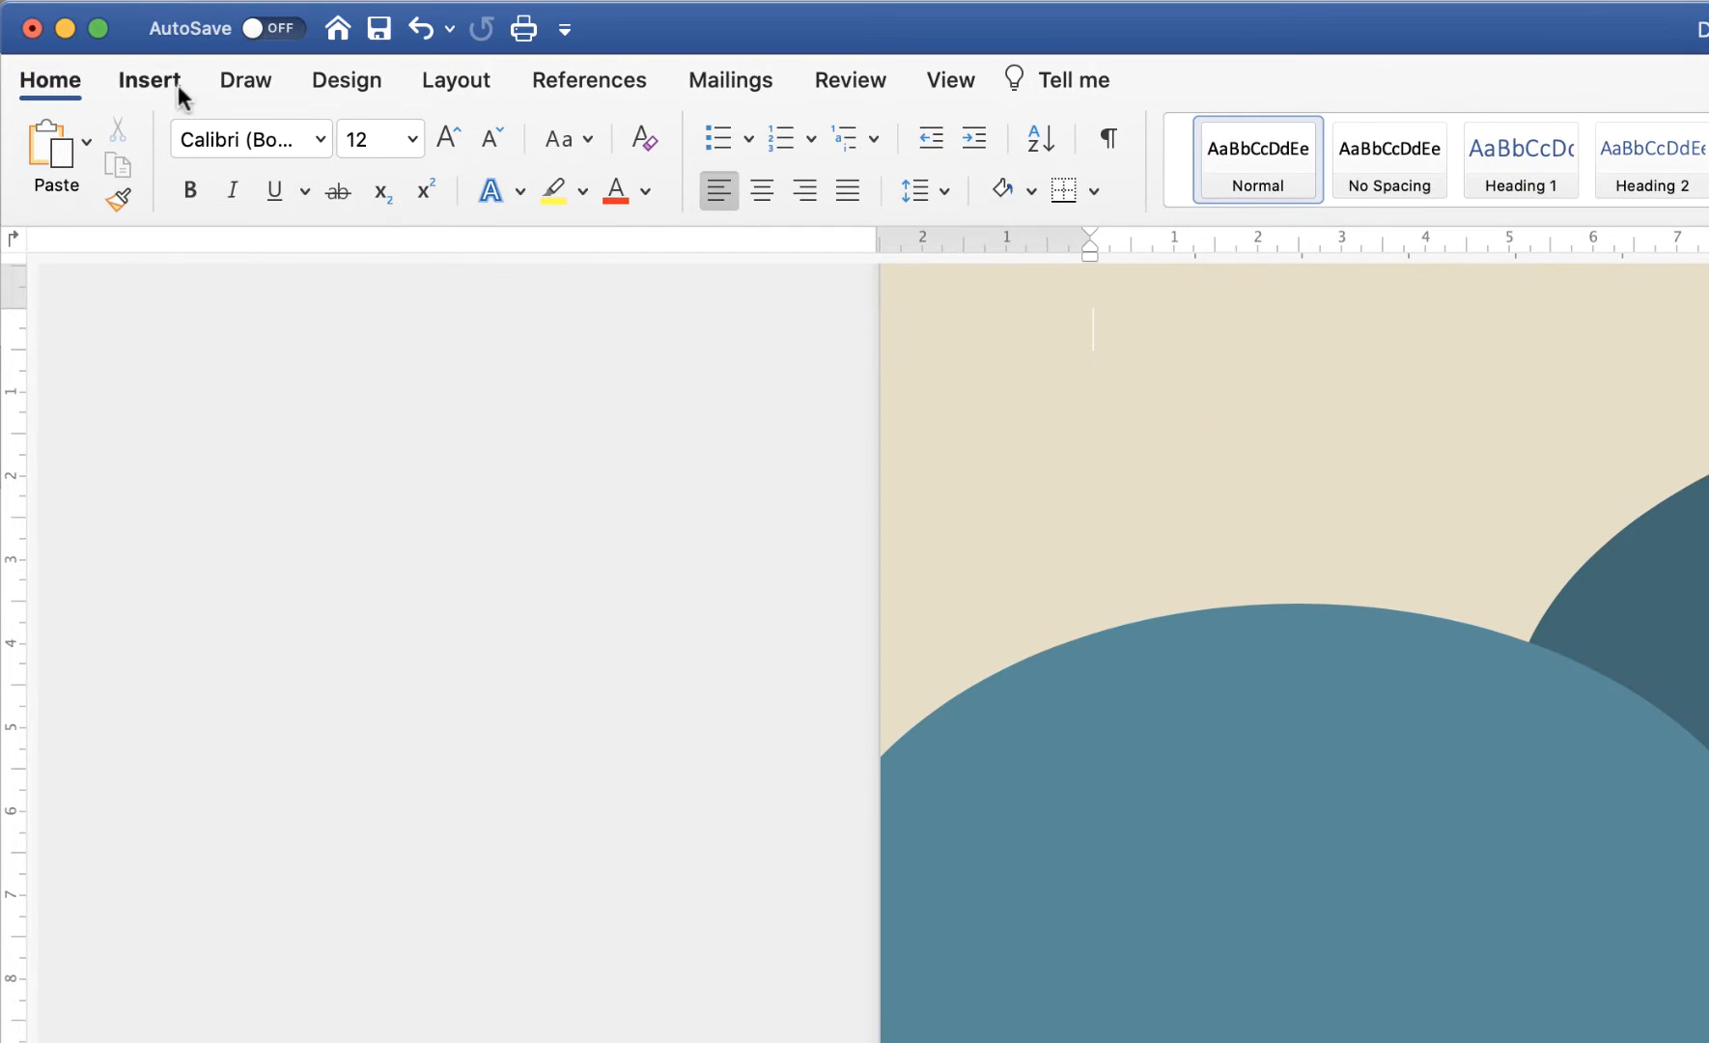
Draw a Curve shape from the dog's neck through a bend point to the right page edge
left_click(162, 81)
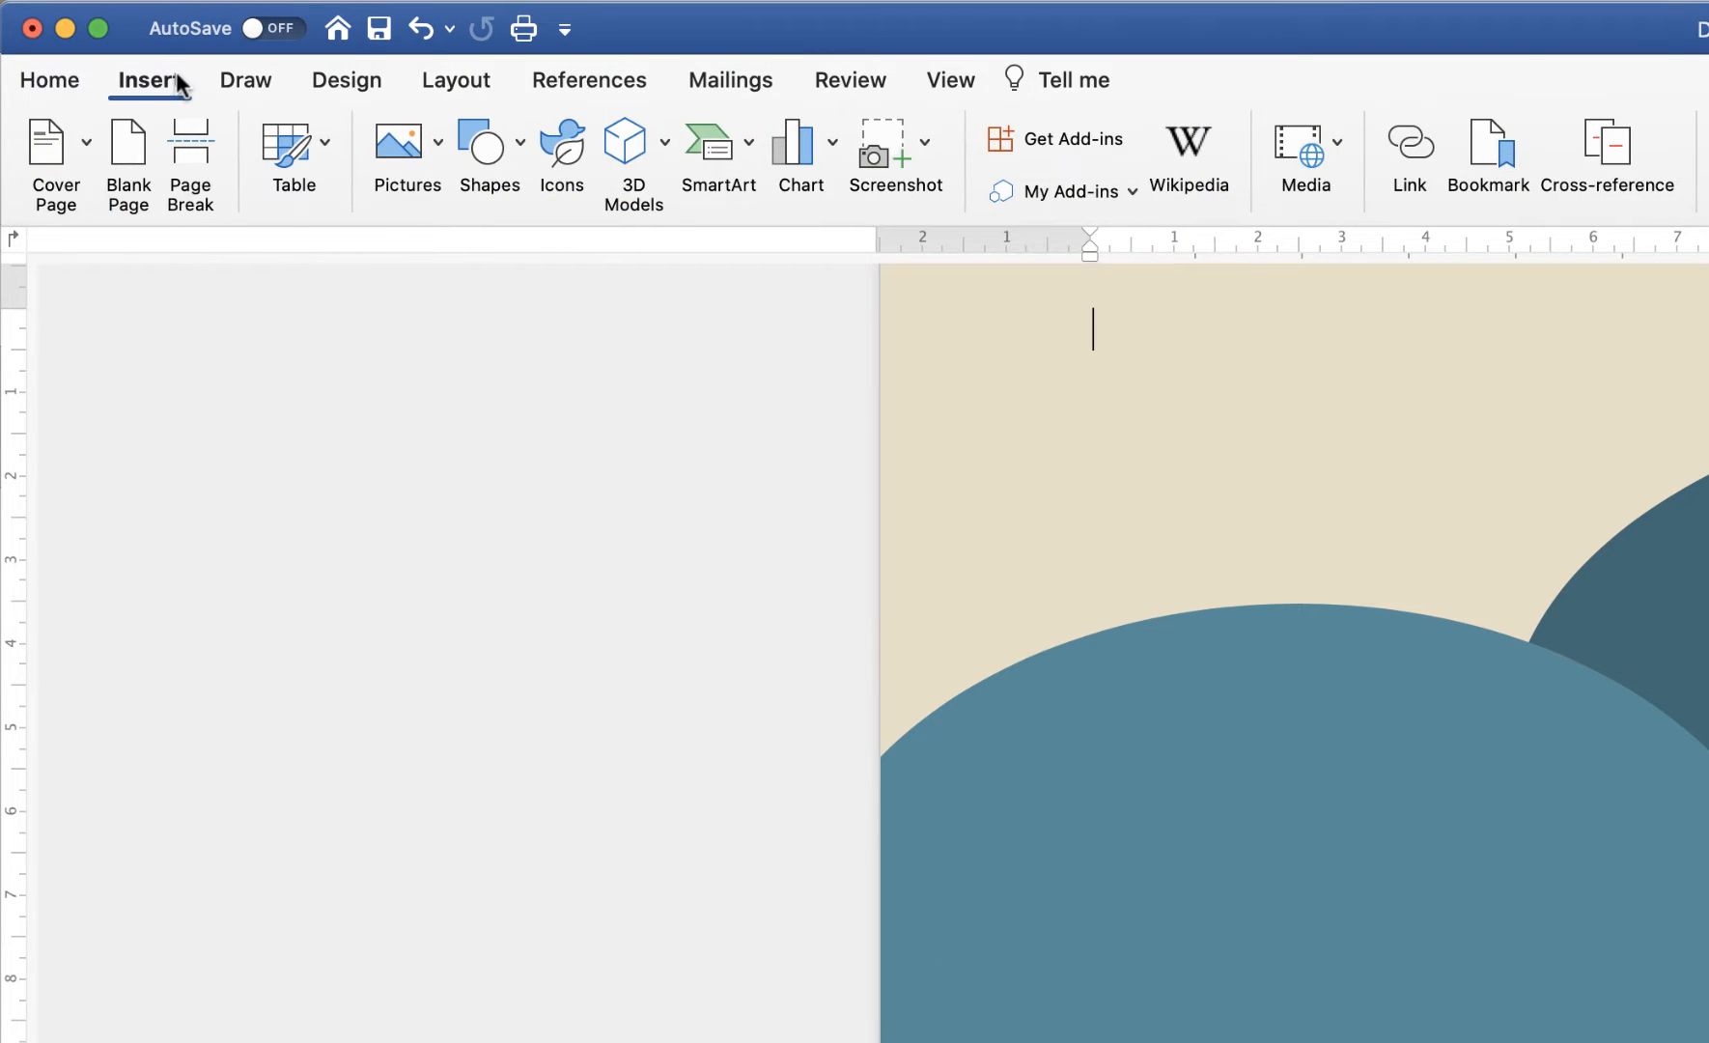
left_click(522, 149)
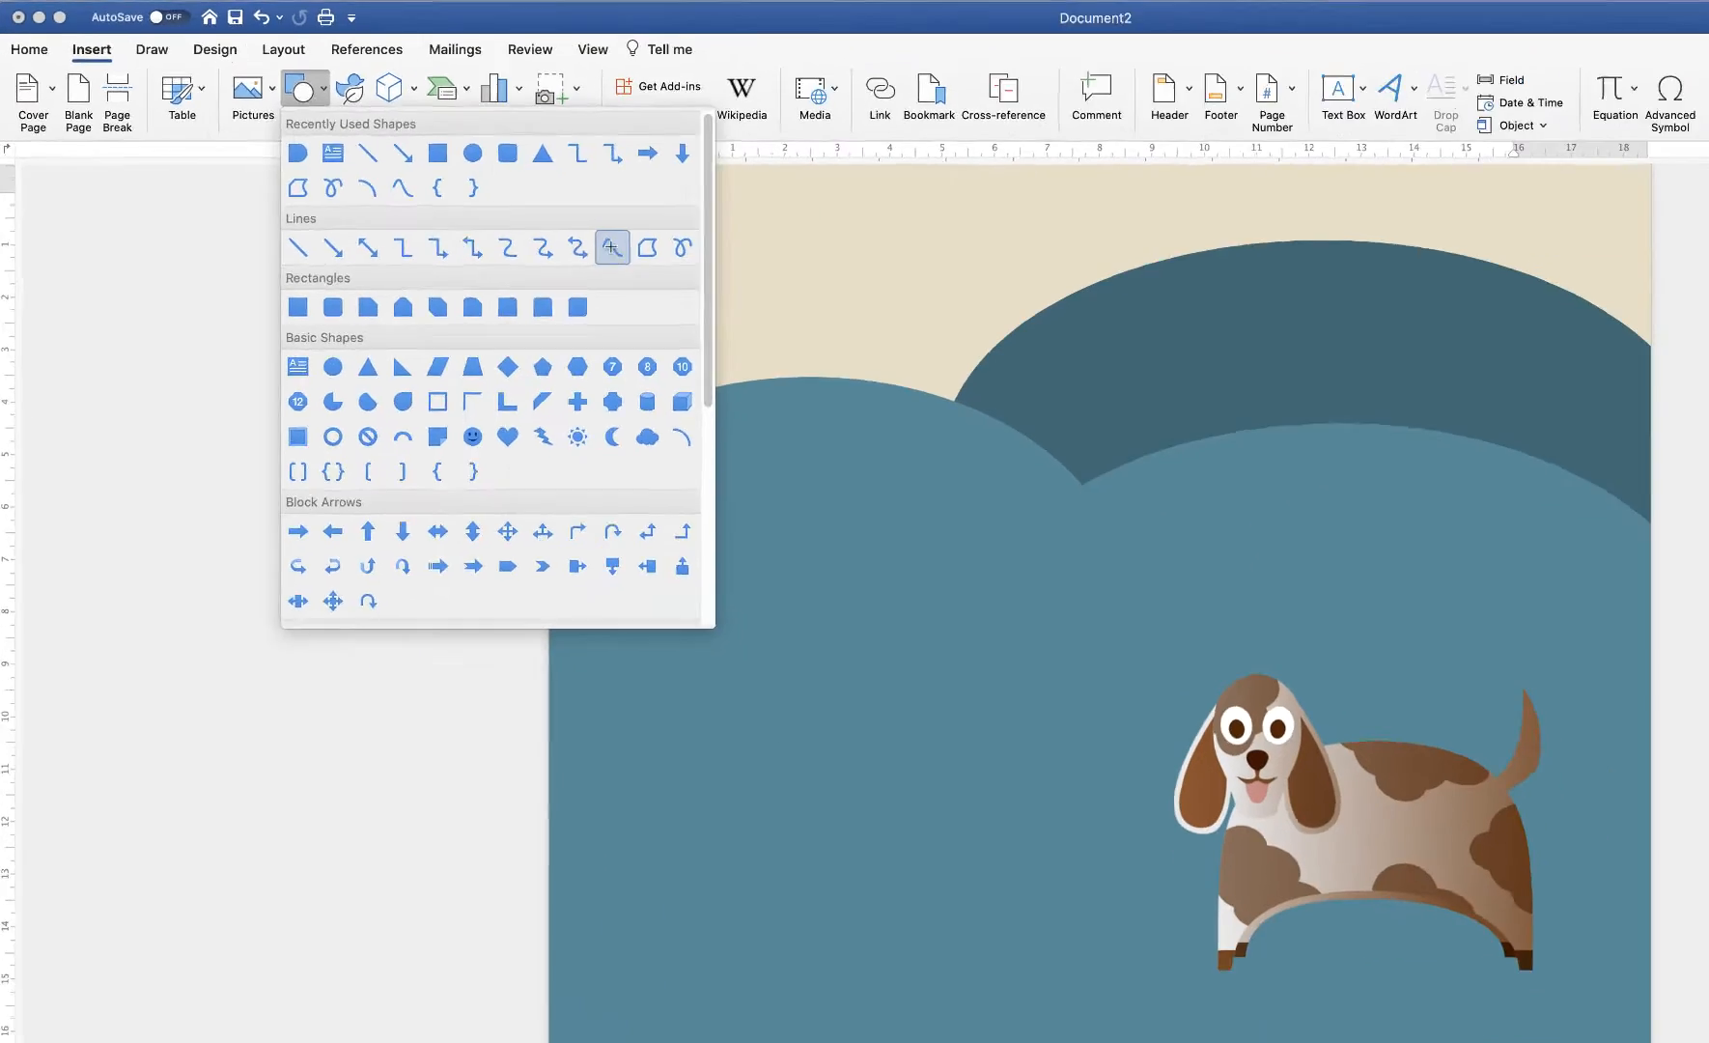
left_click(980, 404)
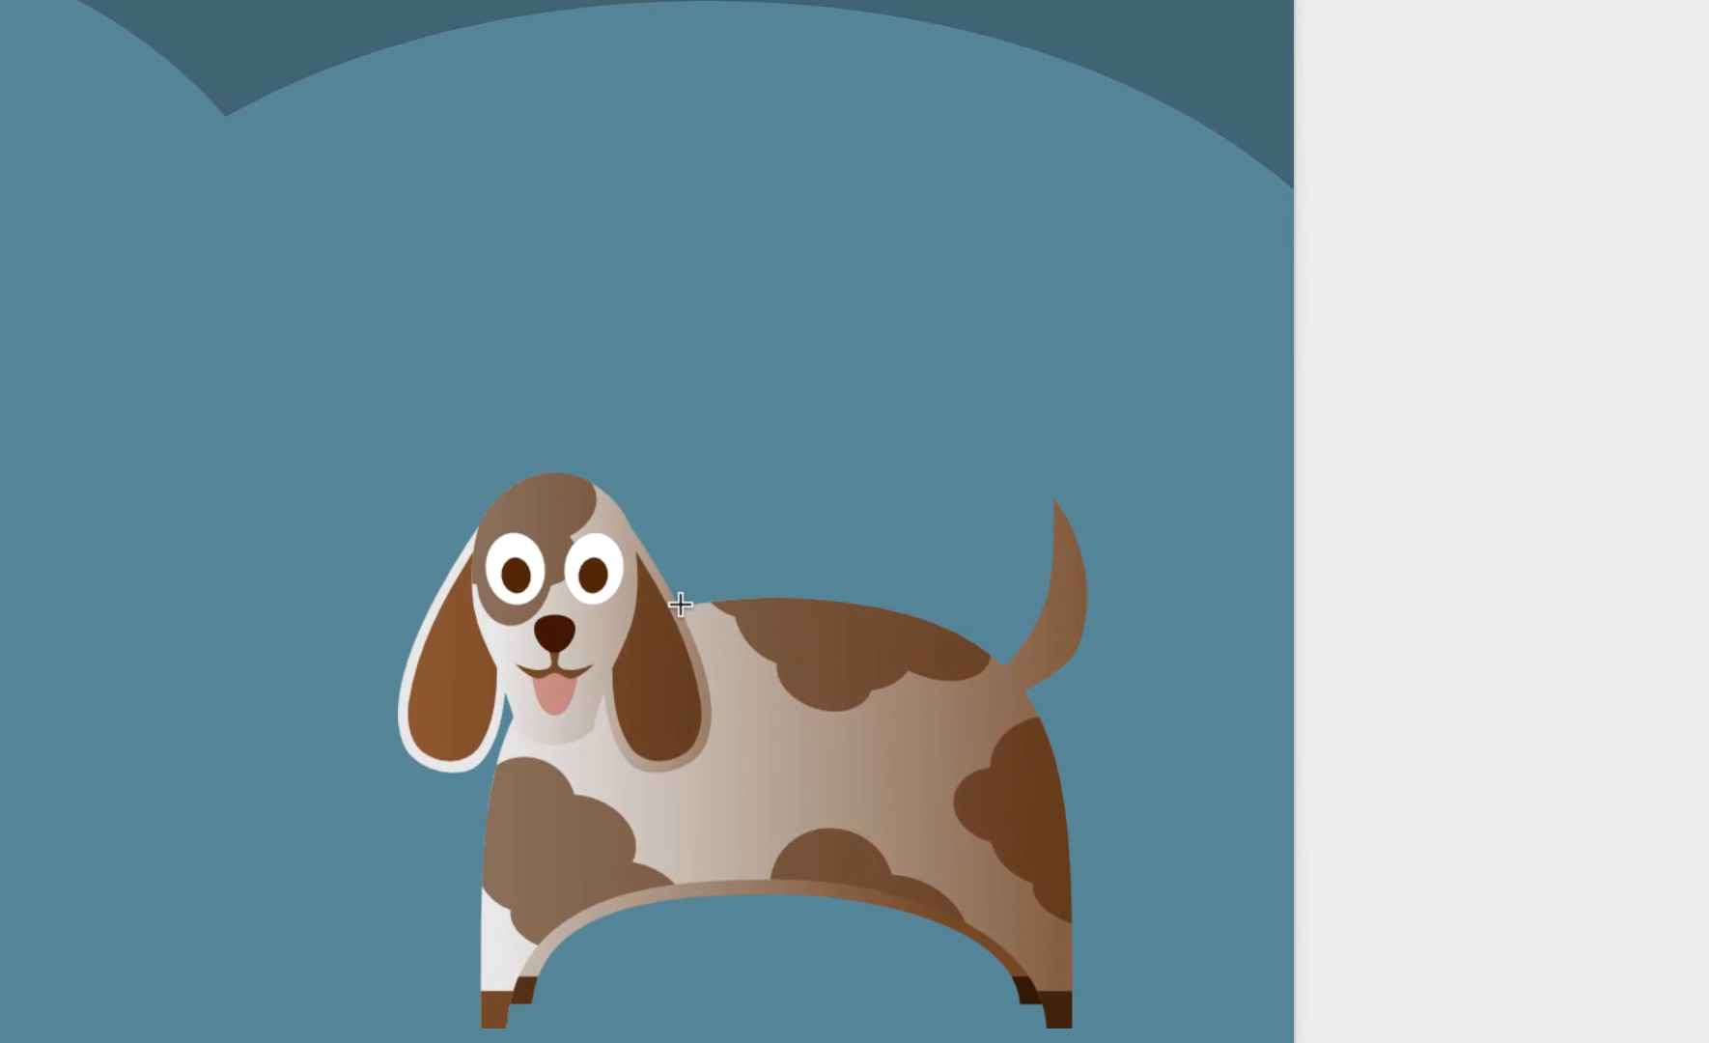
left_click(680, 601)
left_click(881, 403)
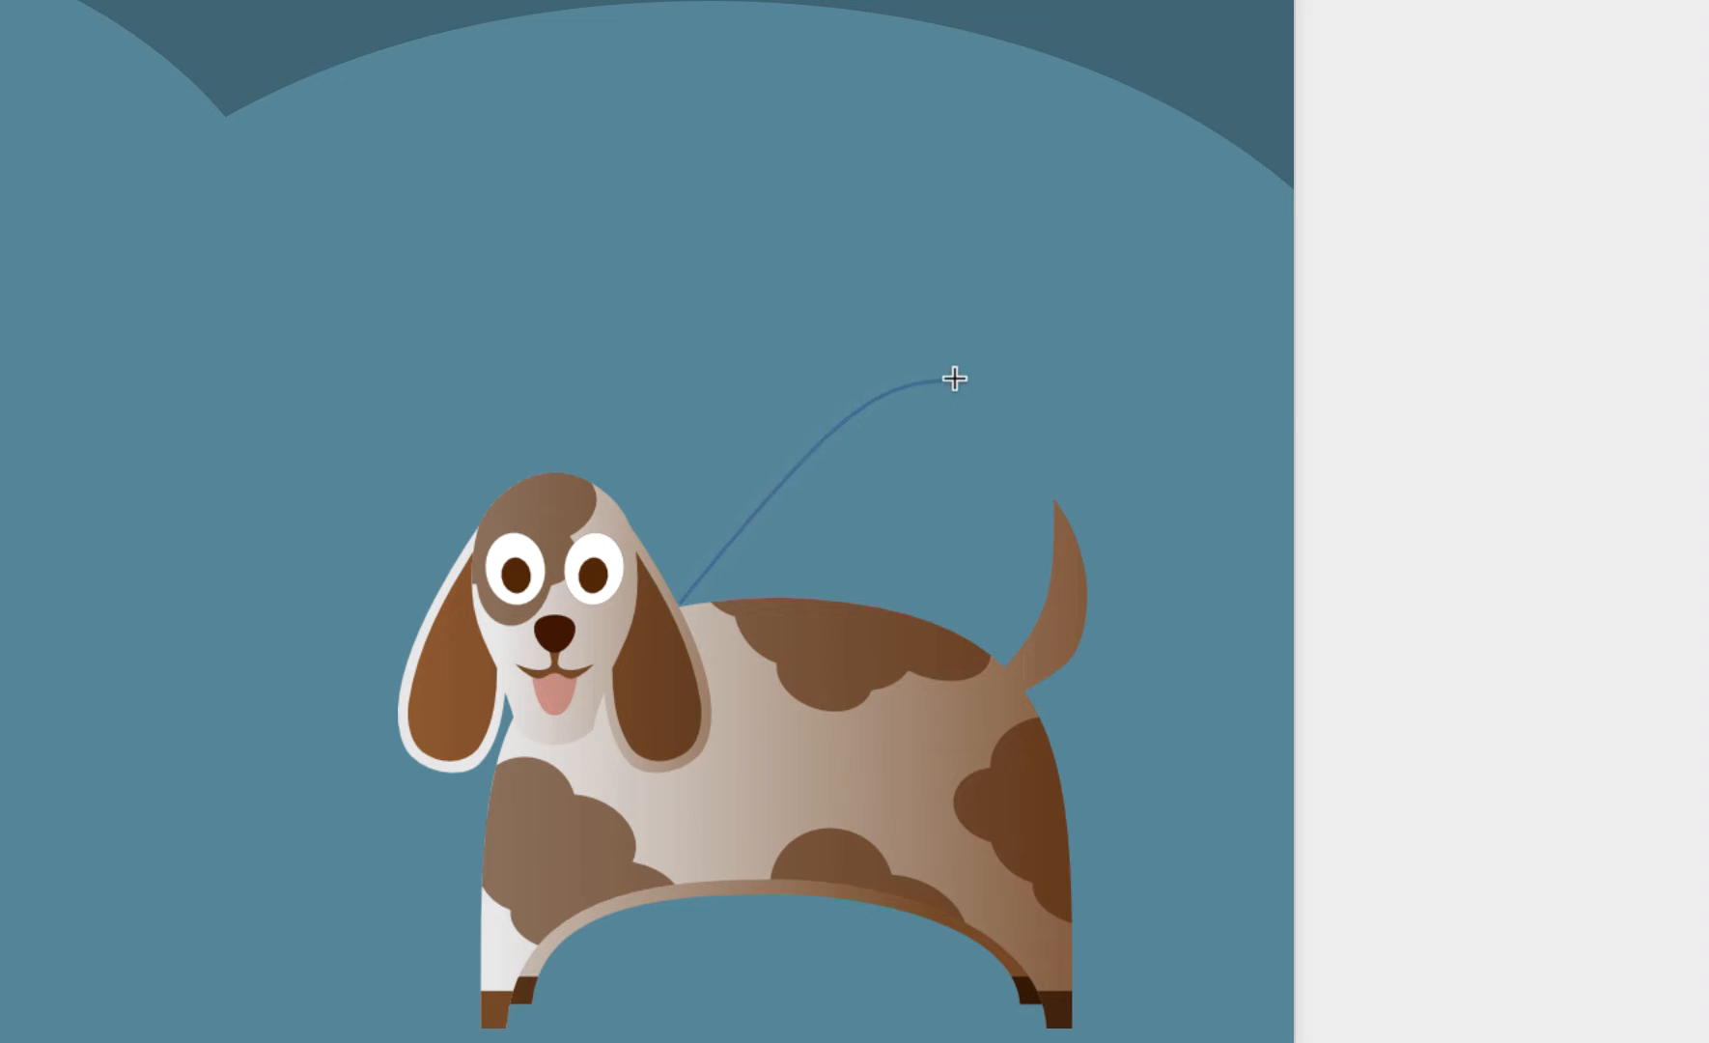
left_click(1200, 366)
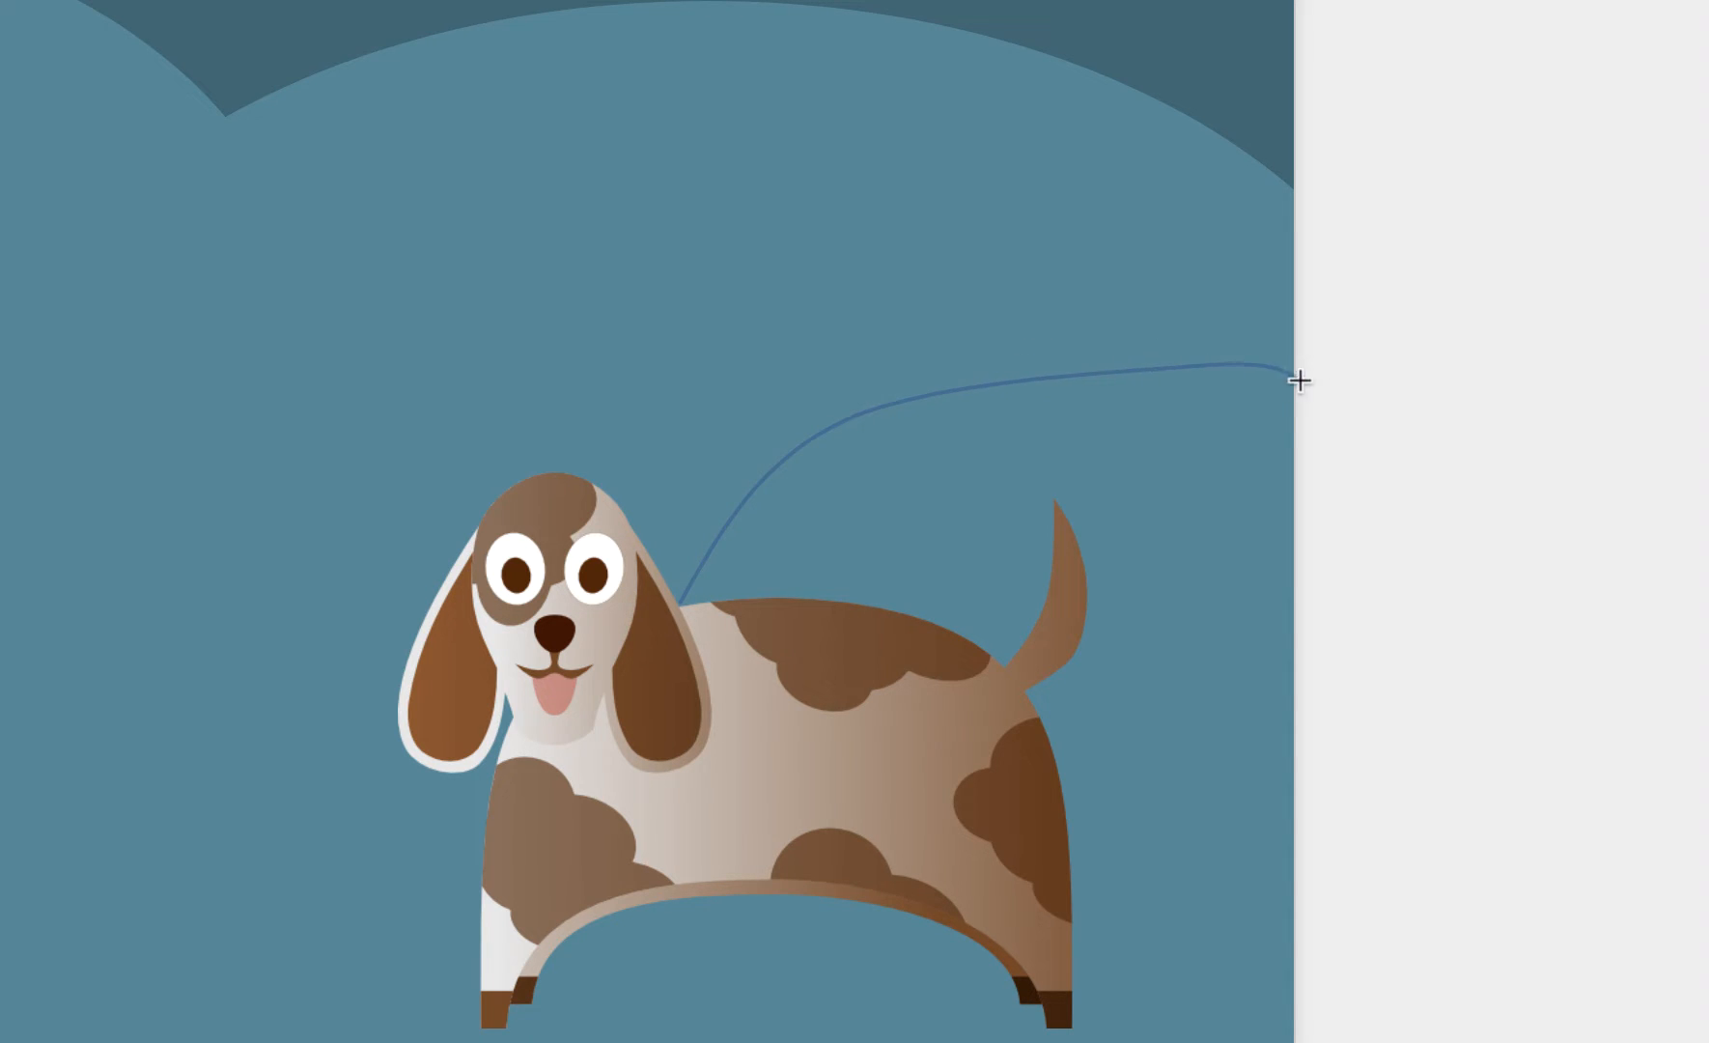
double_click(1350, 290)
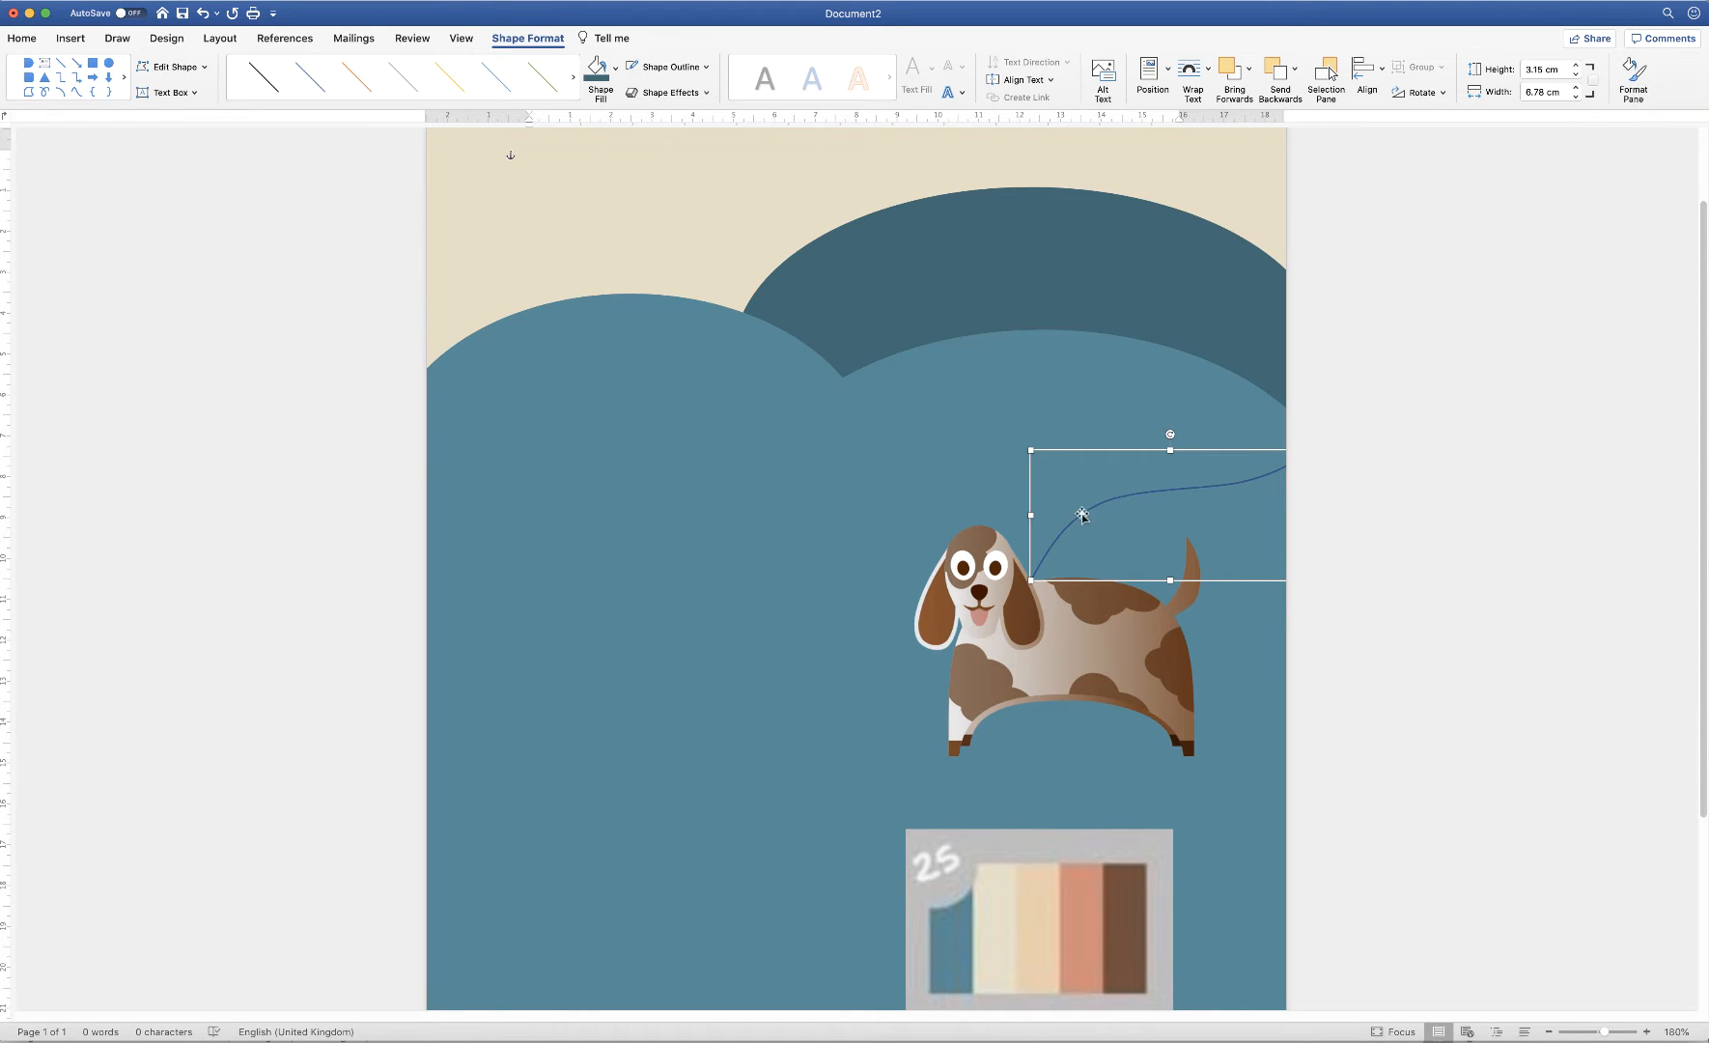
Switch the leash curve's line to Gradient line in the Format Shape pane
left_click(1633, 75)
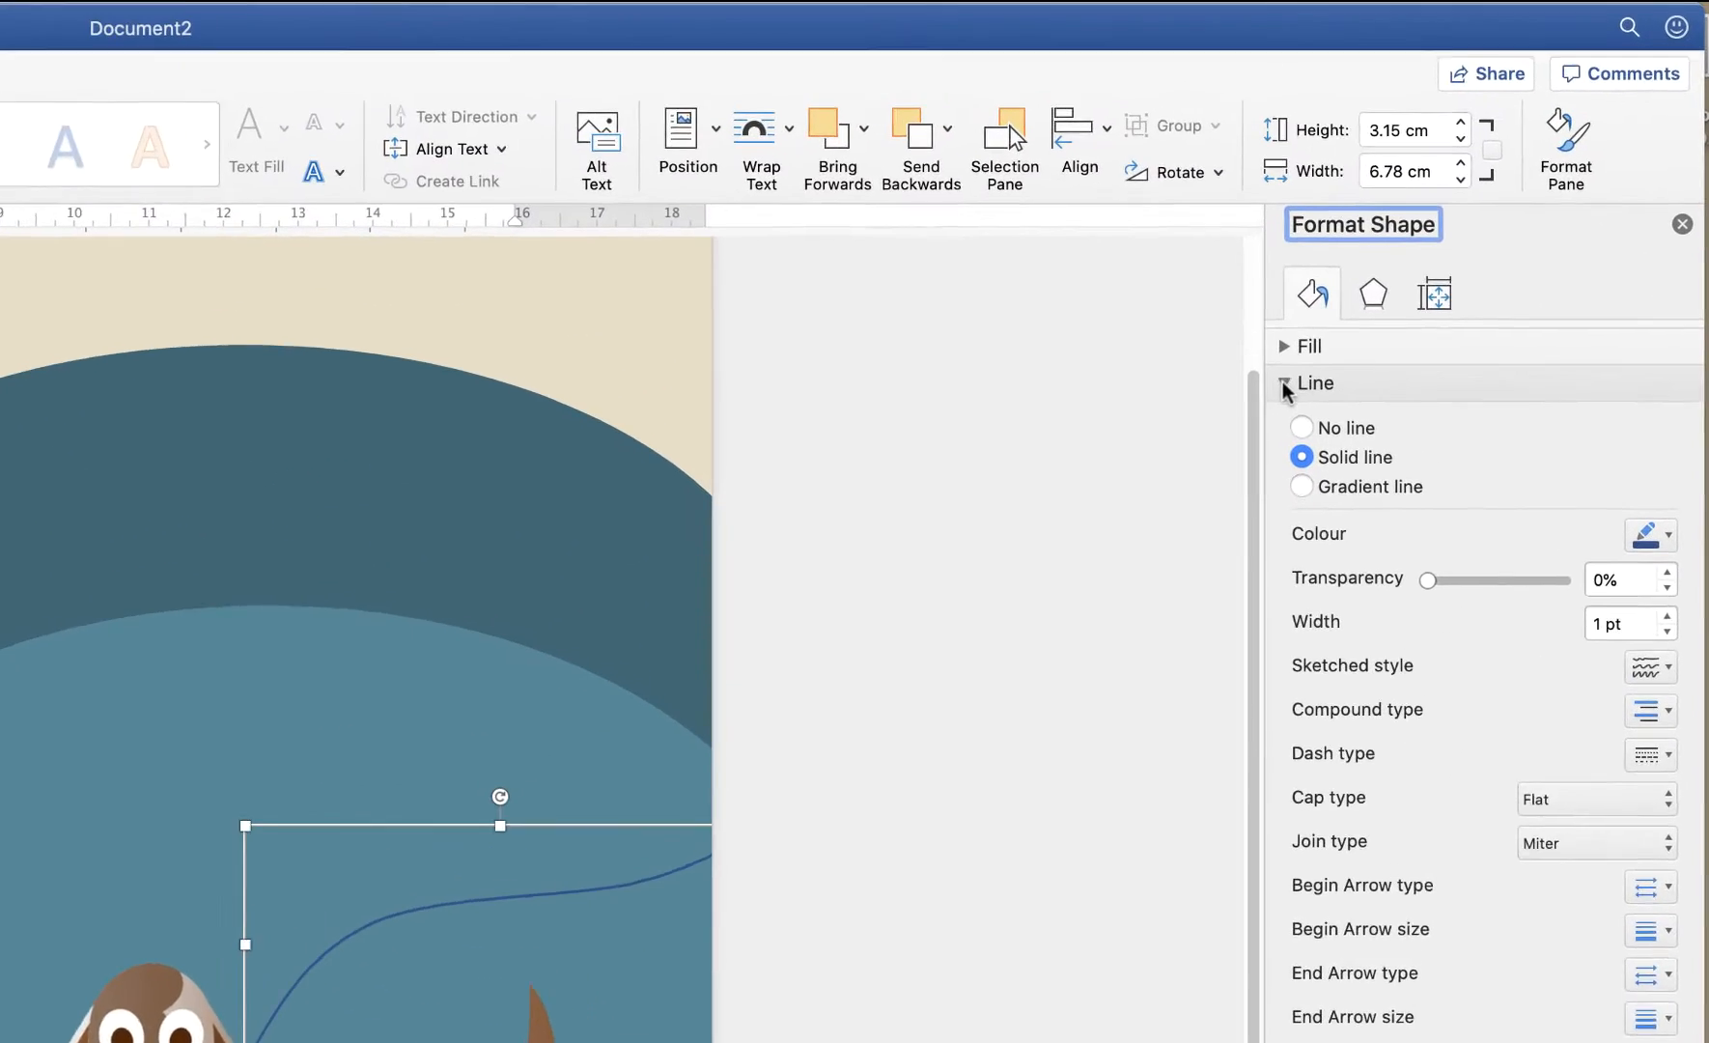
left_click(1492, 210)
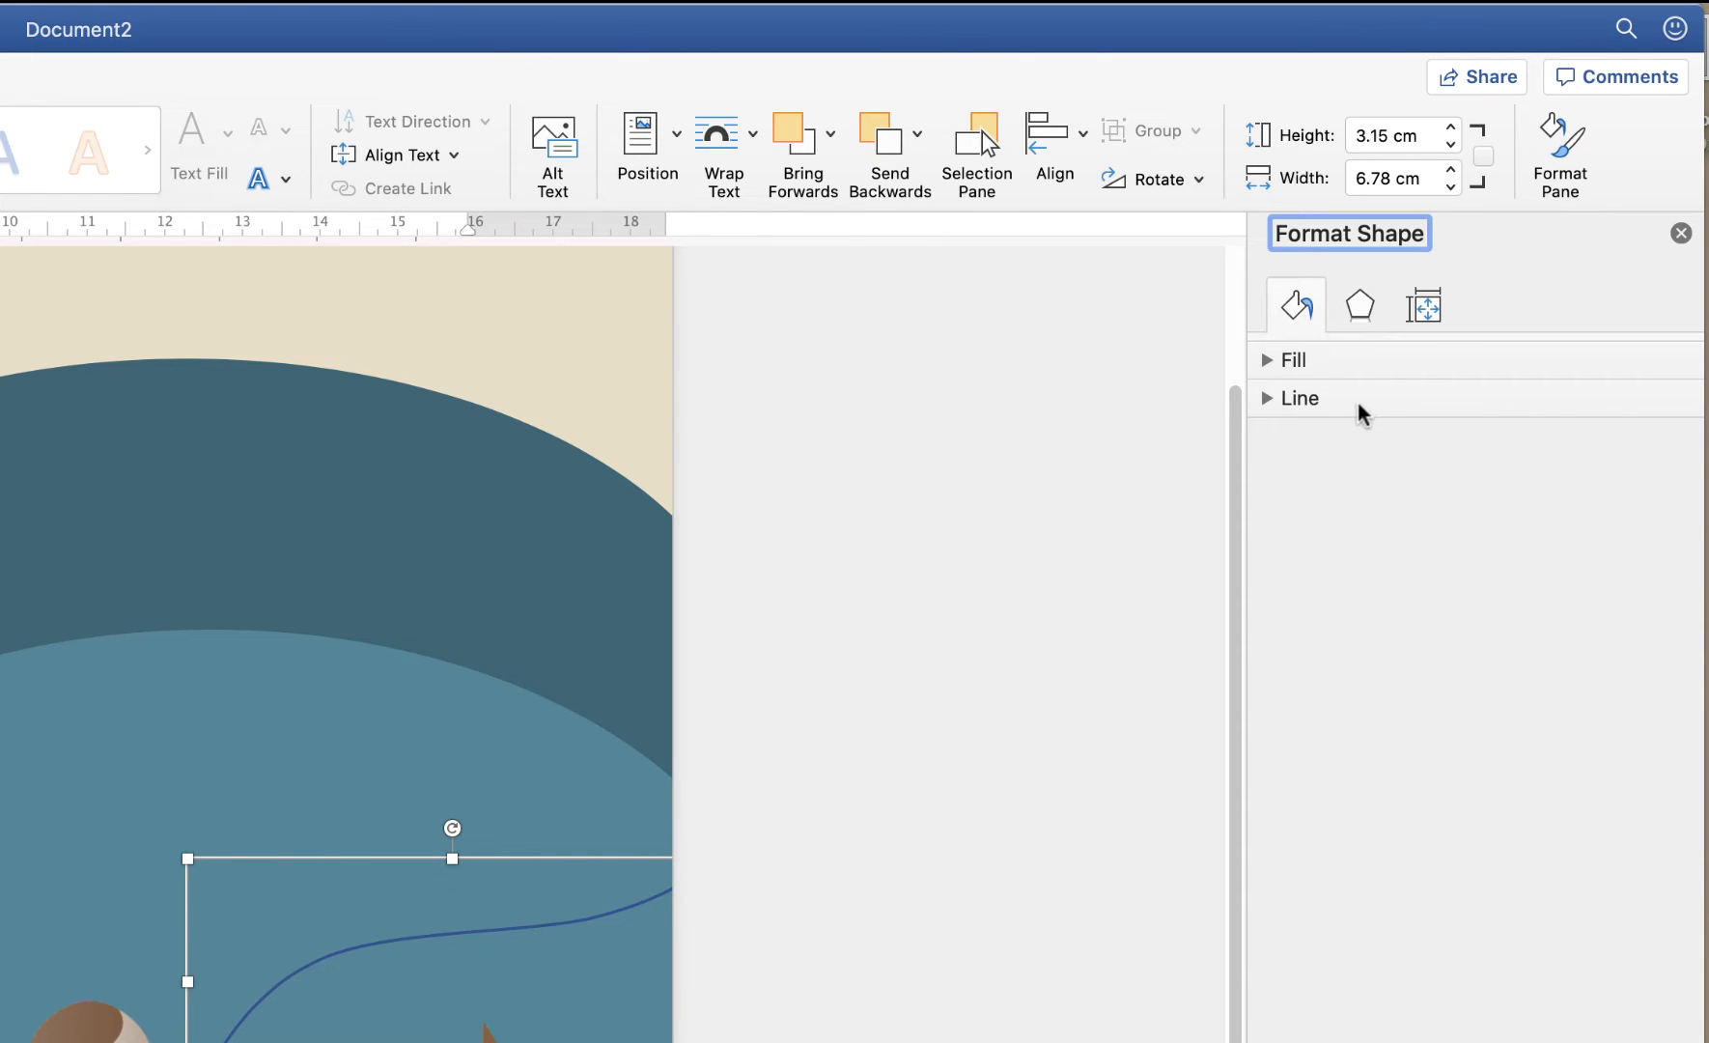
left_click(1269, 400)
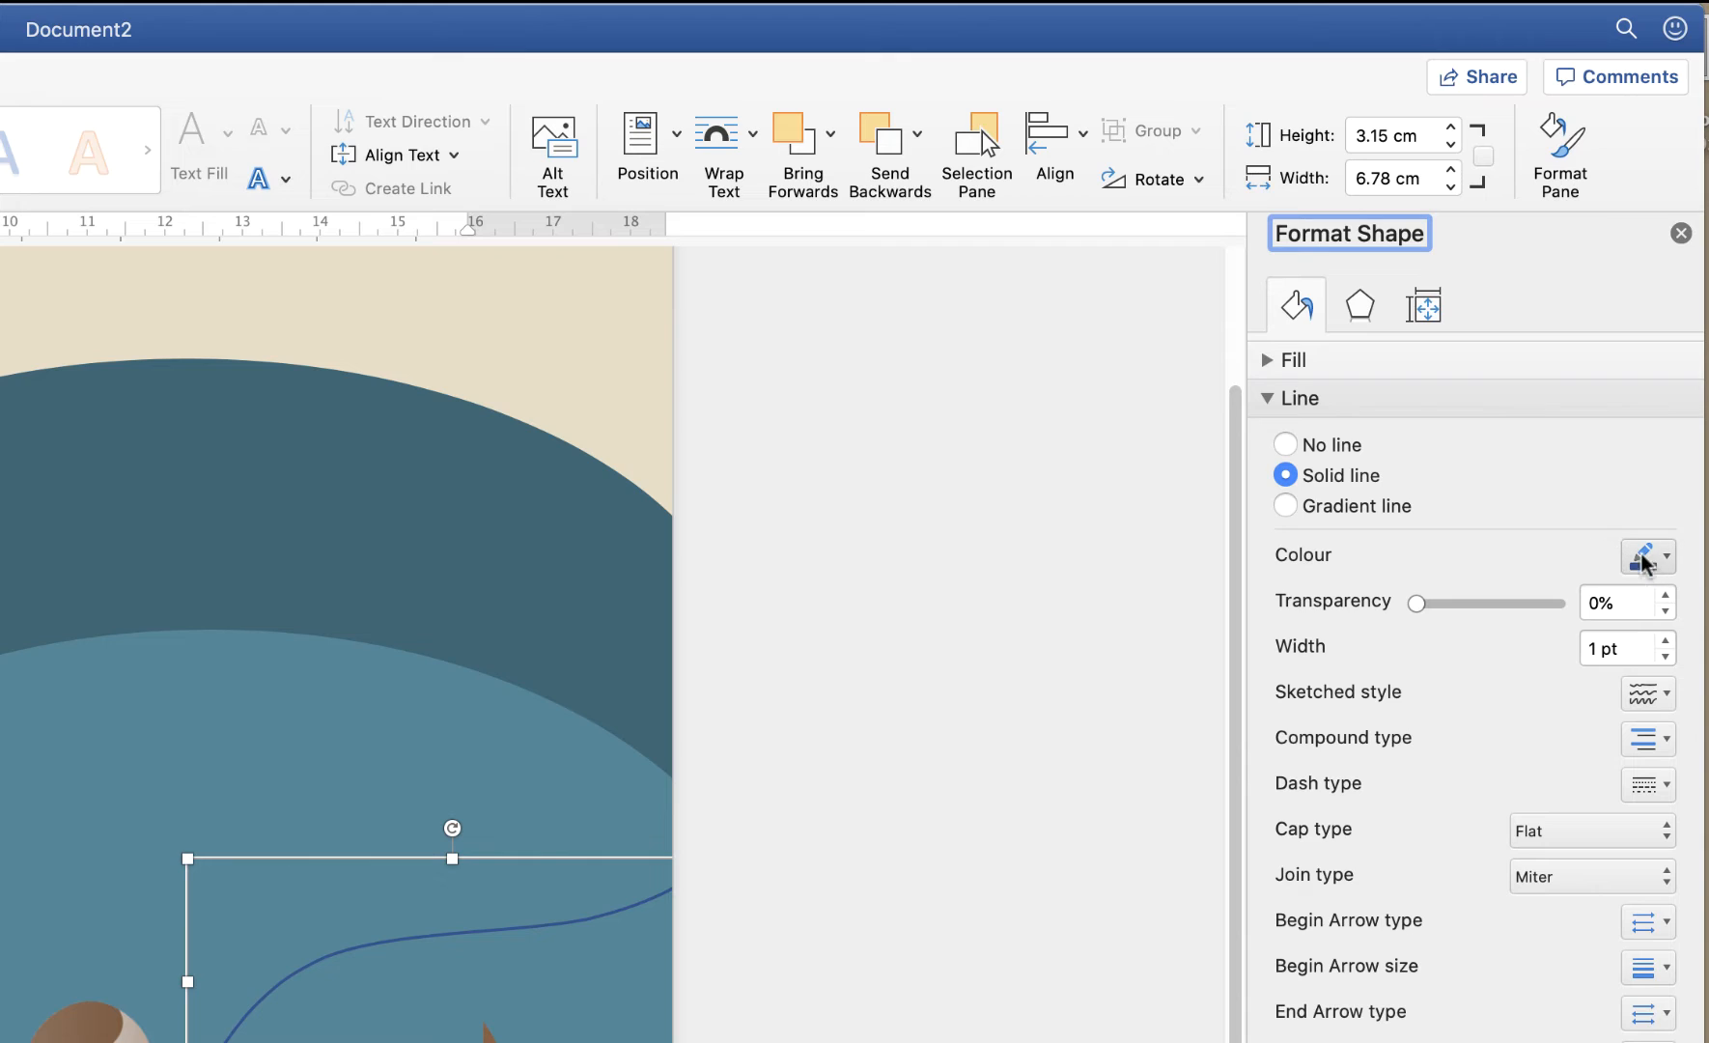
left_click(1665, 560)
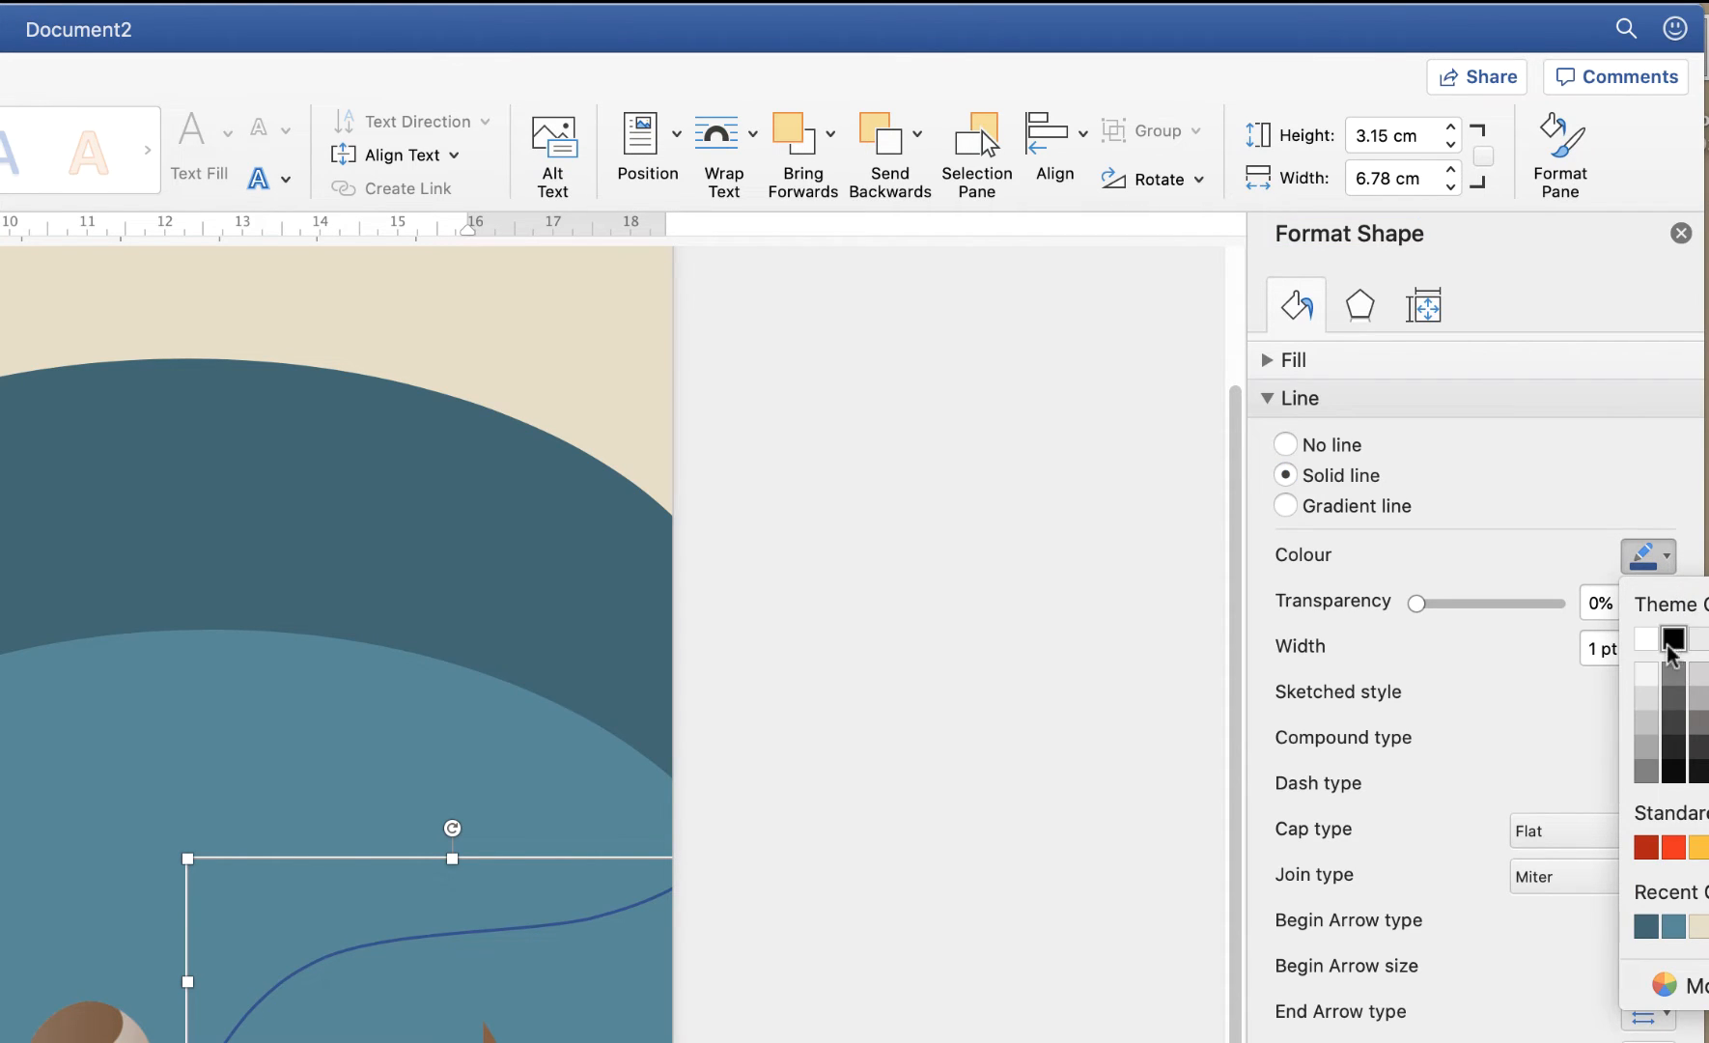
left_click(1288, 476)
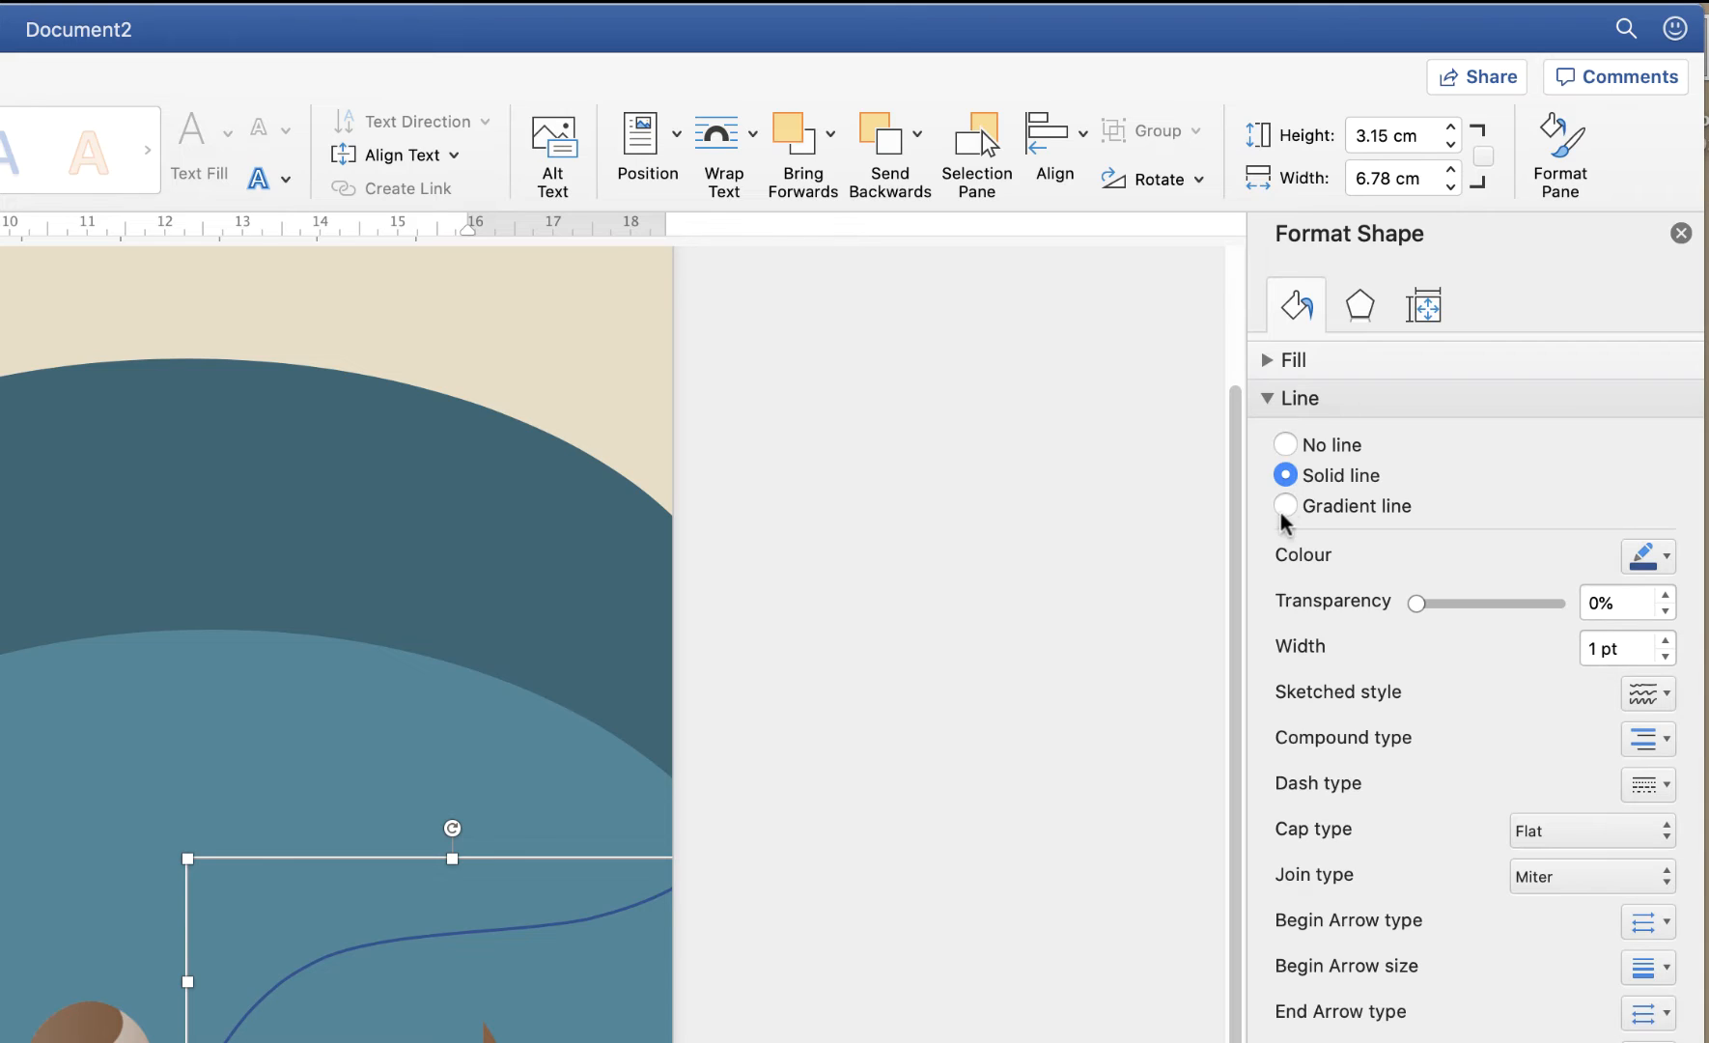
left_click(1286, 505)
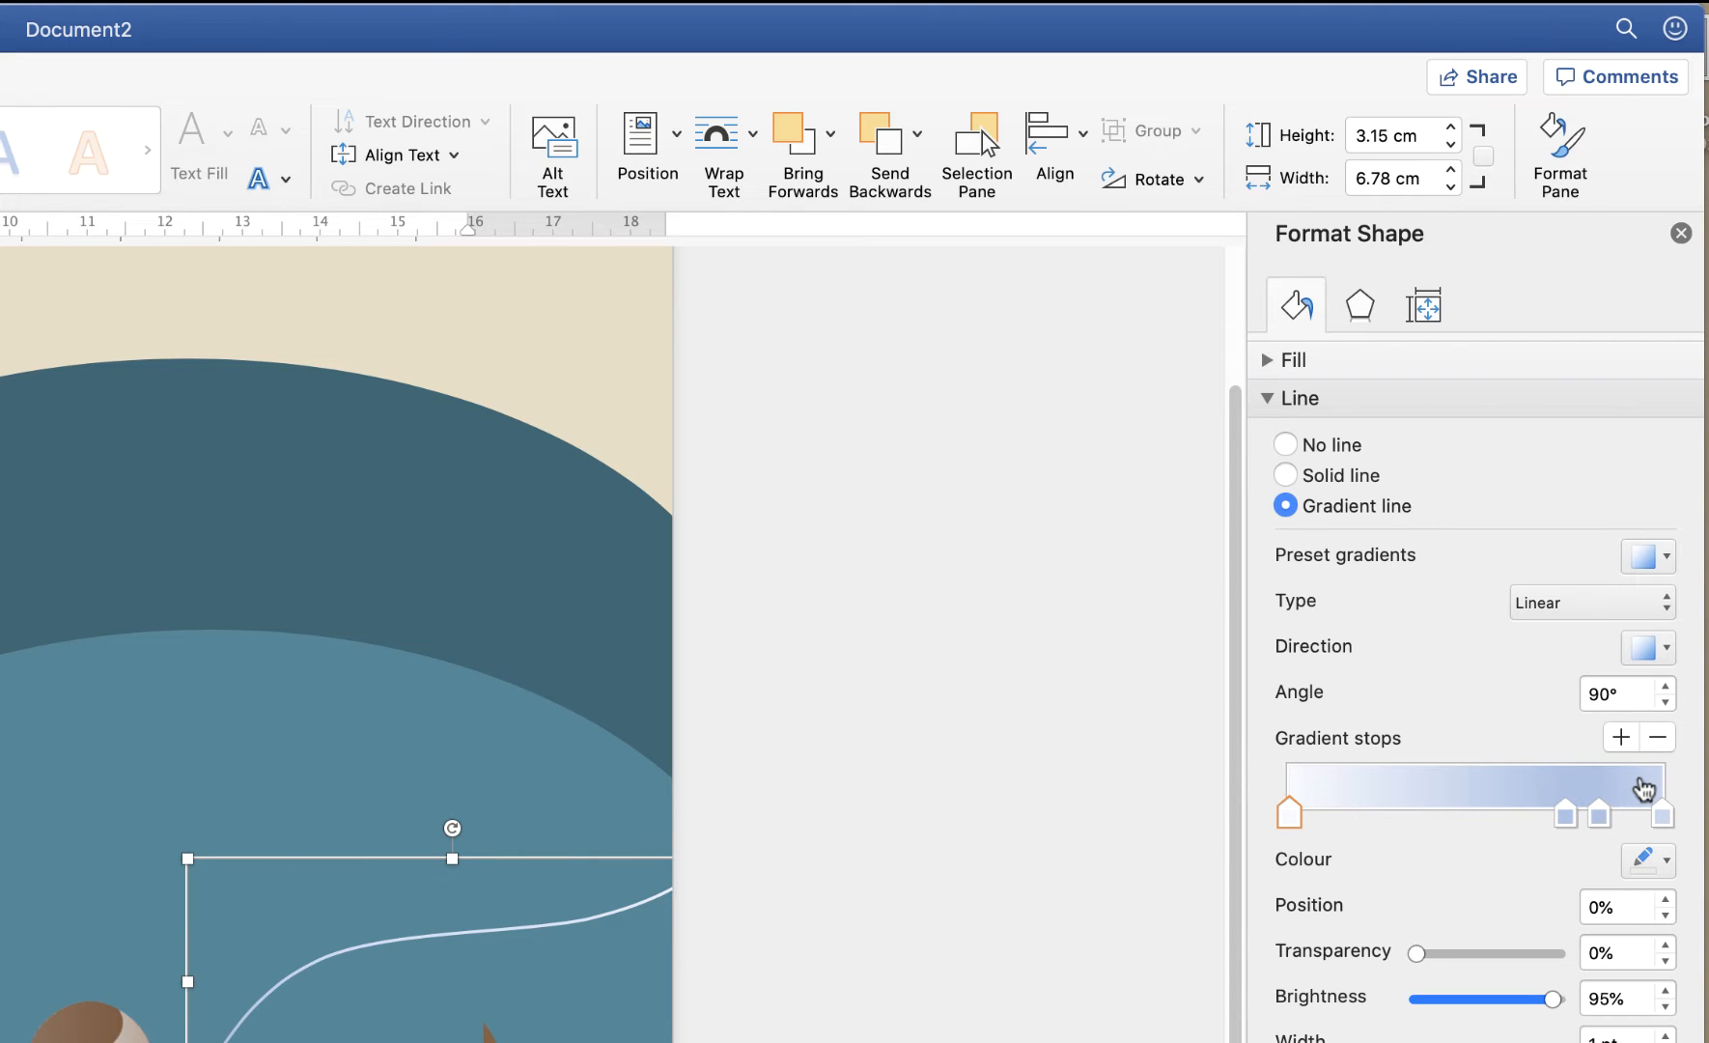
Reduce the leash gradient to three stops, moving one to 74% and the middle to 52%
left_click_drag(1564, 817, 1539, 815)
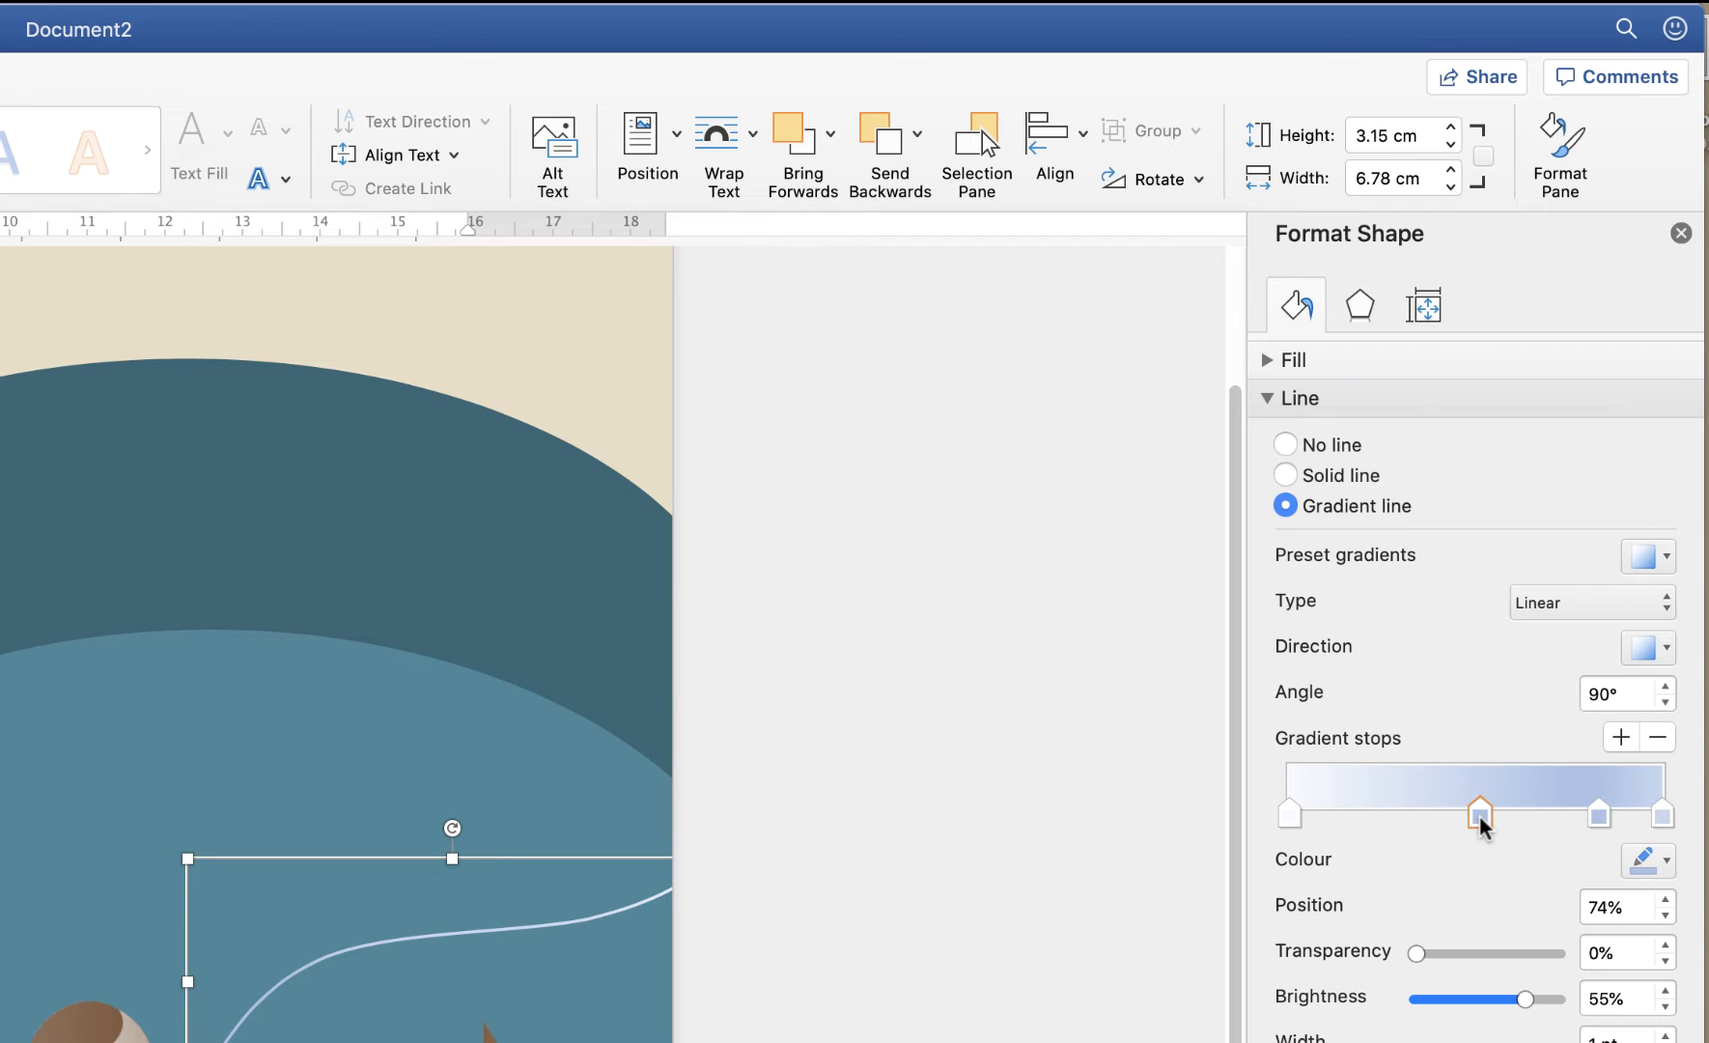
left_click(1598, 815)
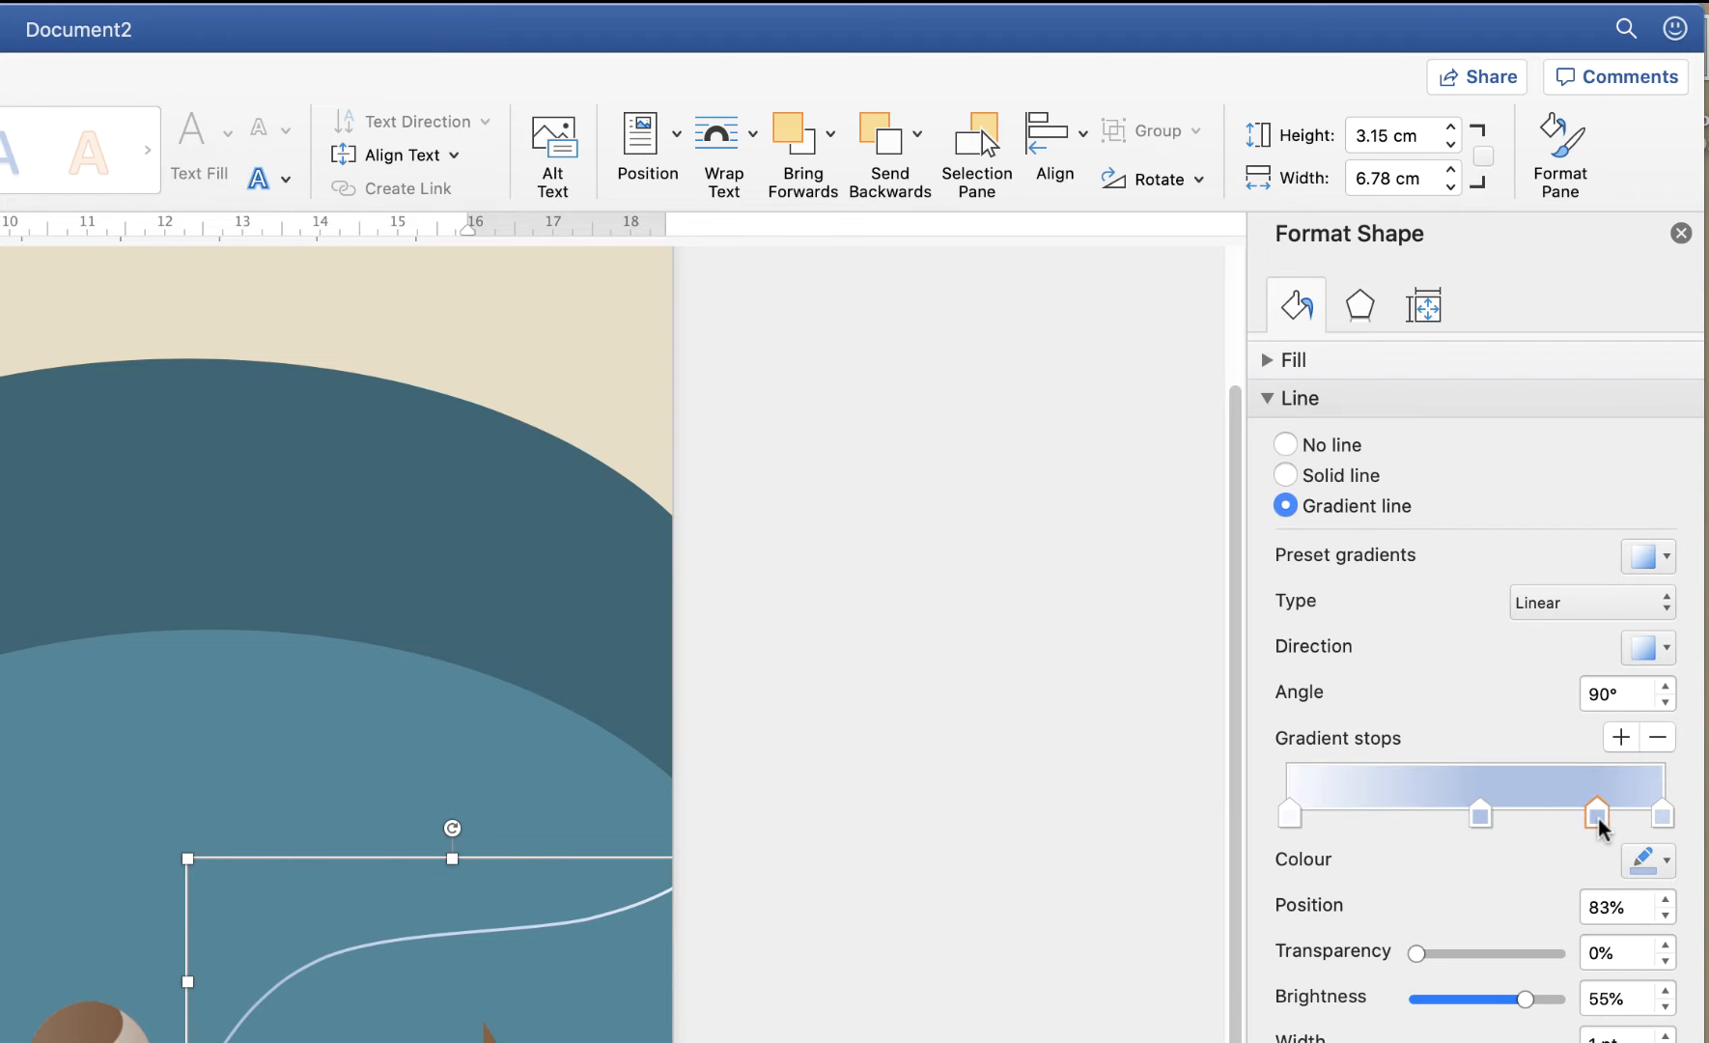
left_click(1657, 737)
left_click(1485, 816)
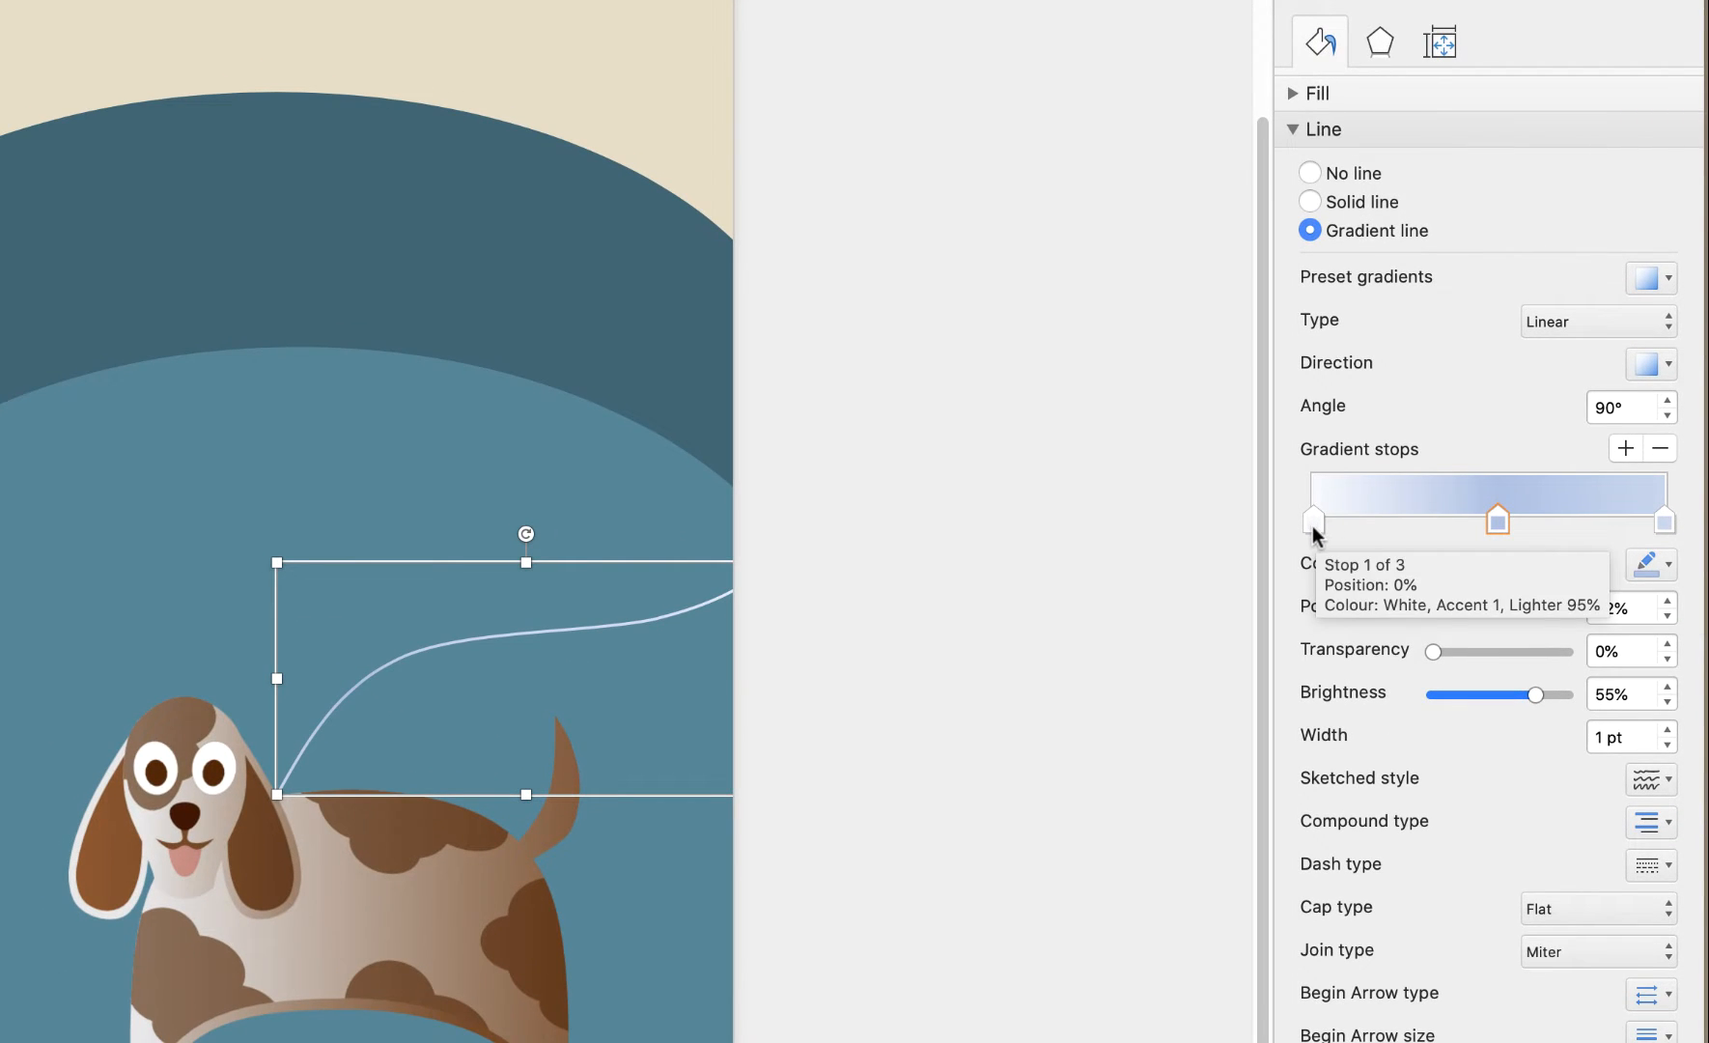
Colour the gradient stops dark brown, dark grey and near-black
left_click(1305, 630)
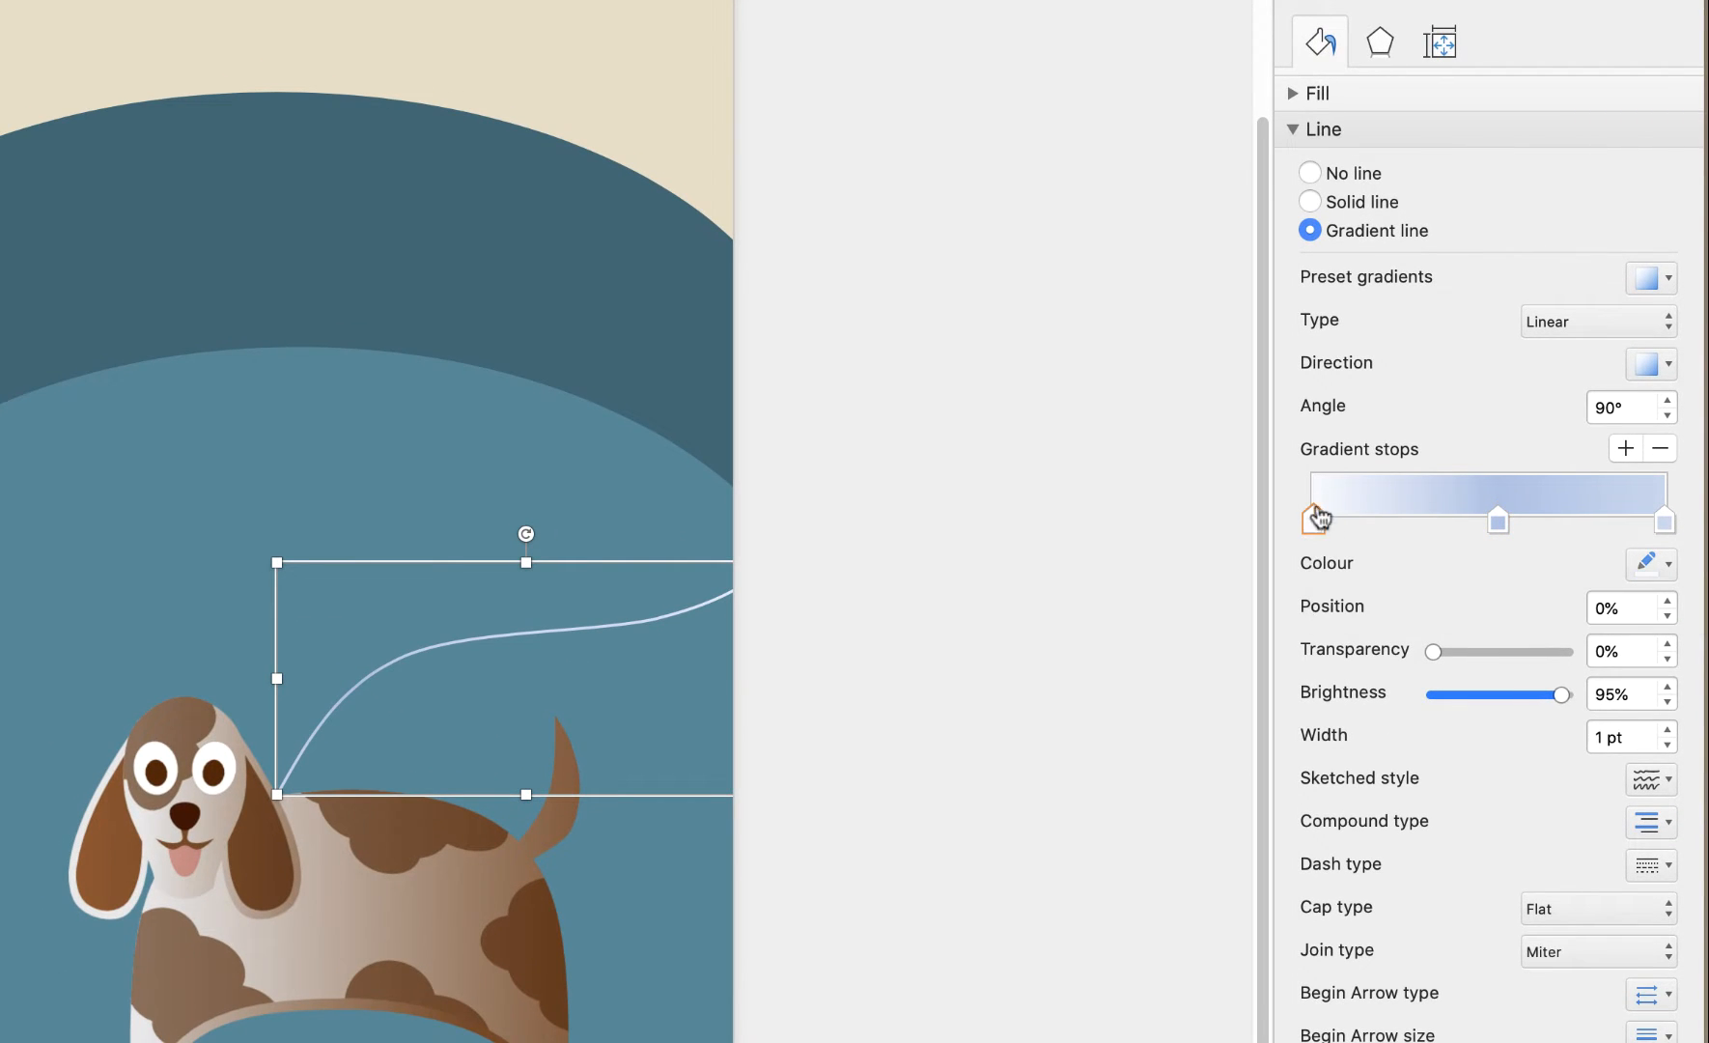
left_click(1672, 568)
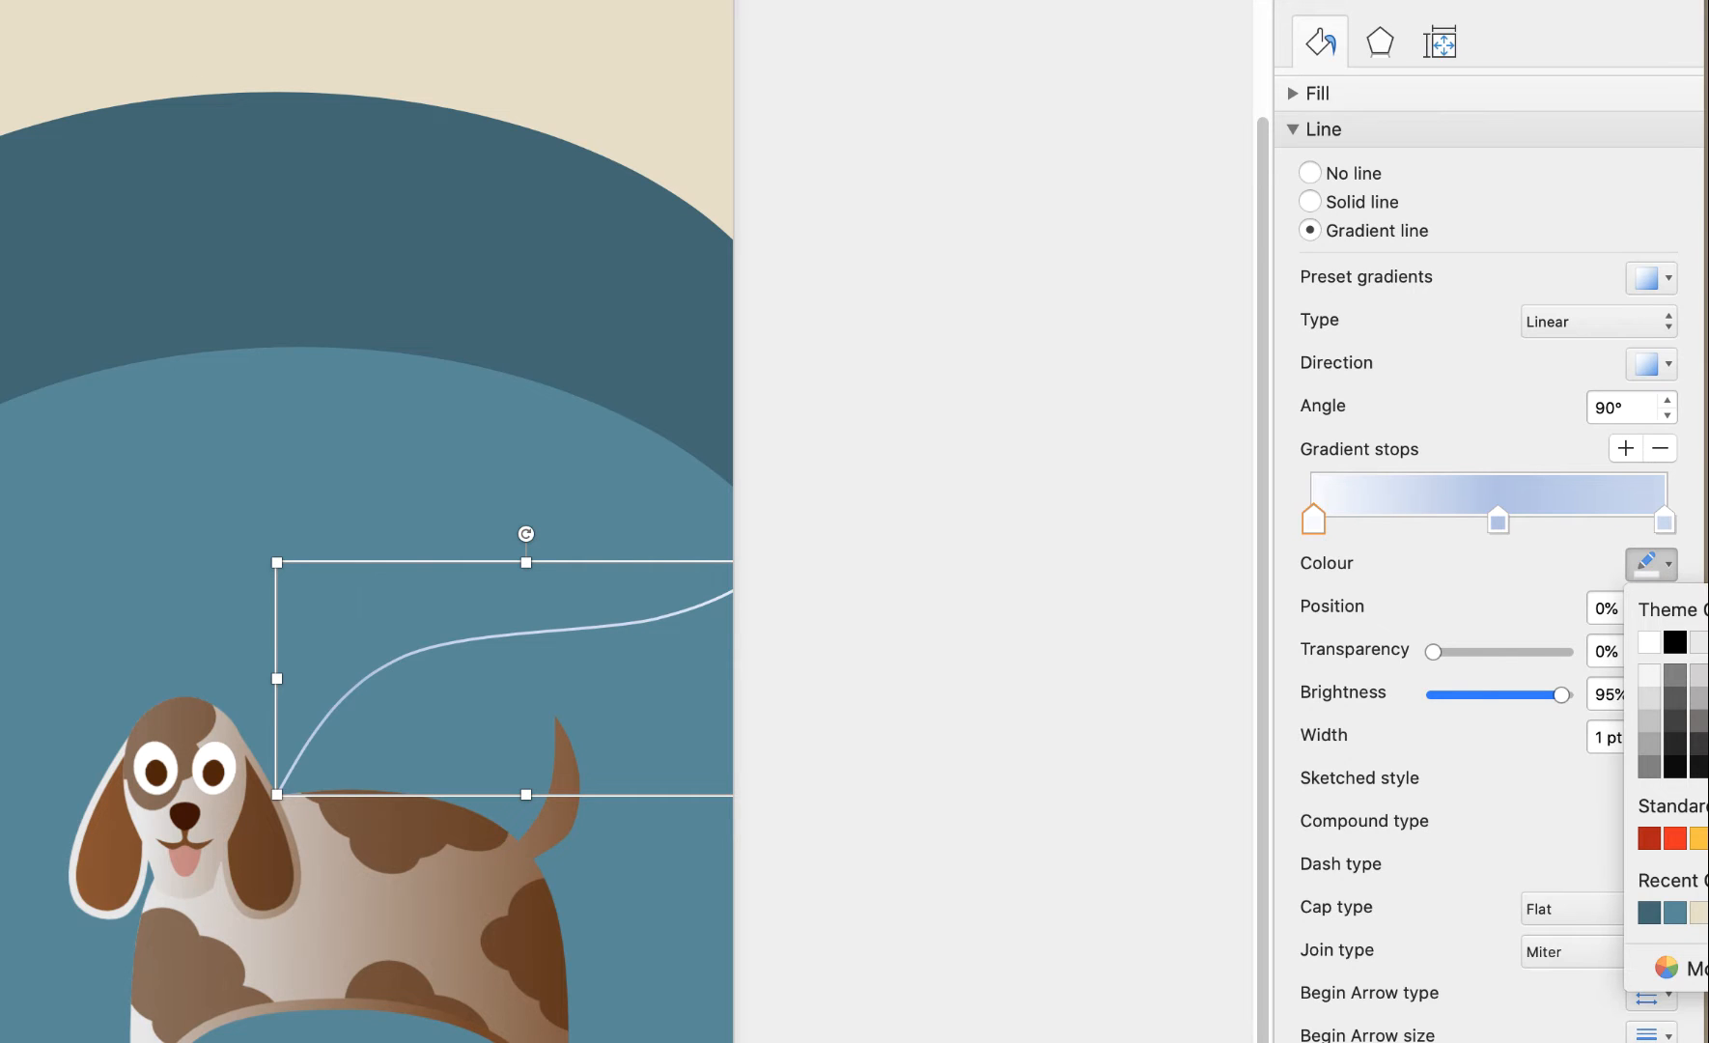
left_click(1707, 767)
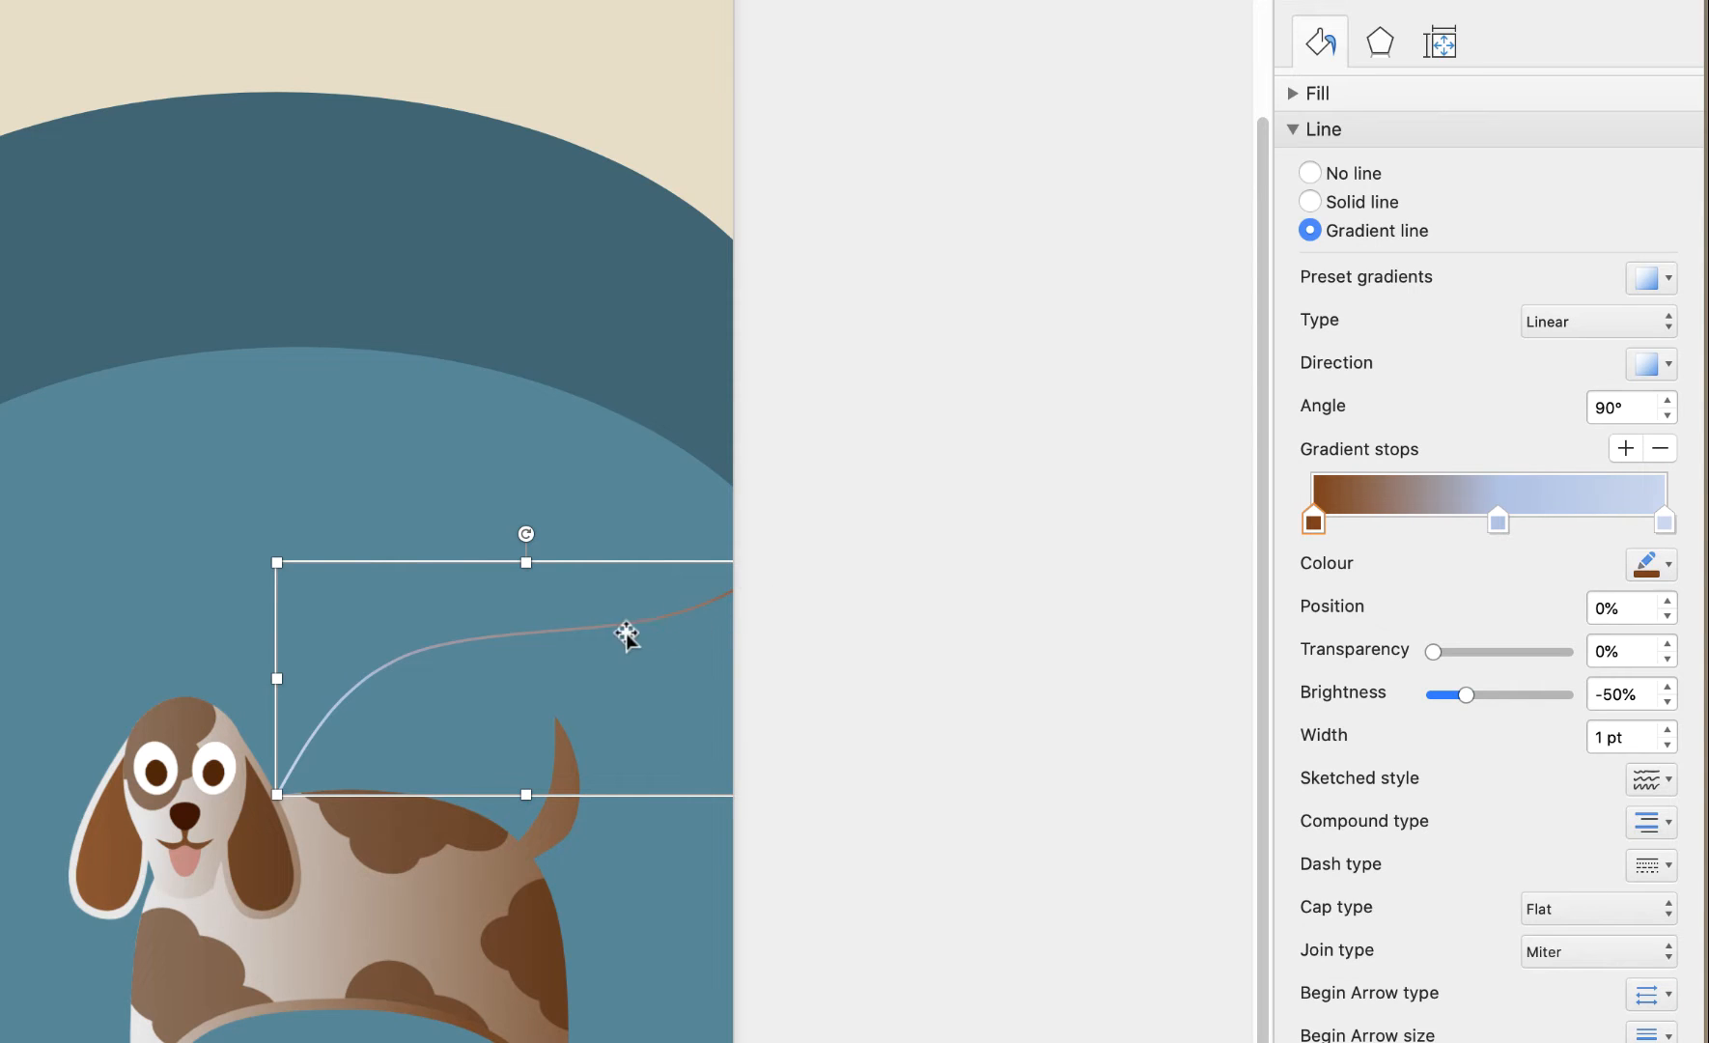
left_click(1497, 521)
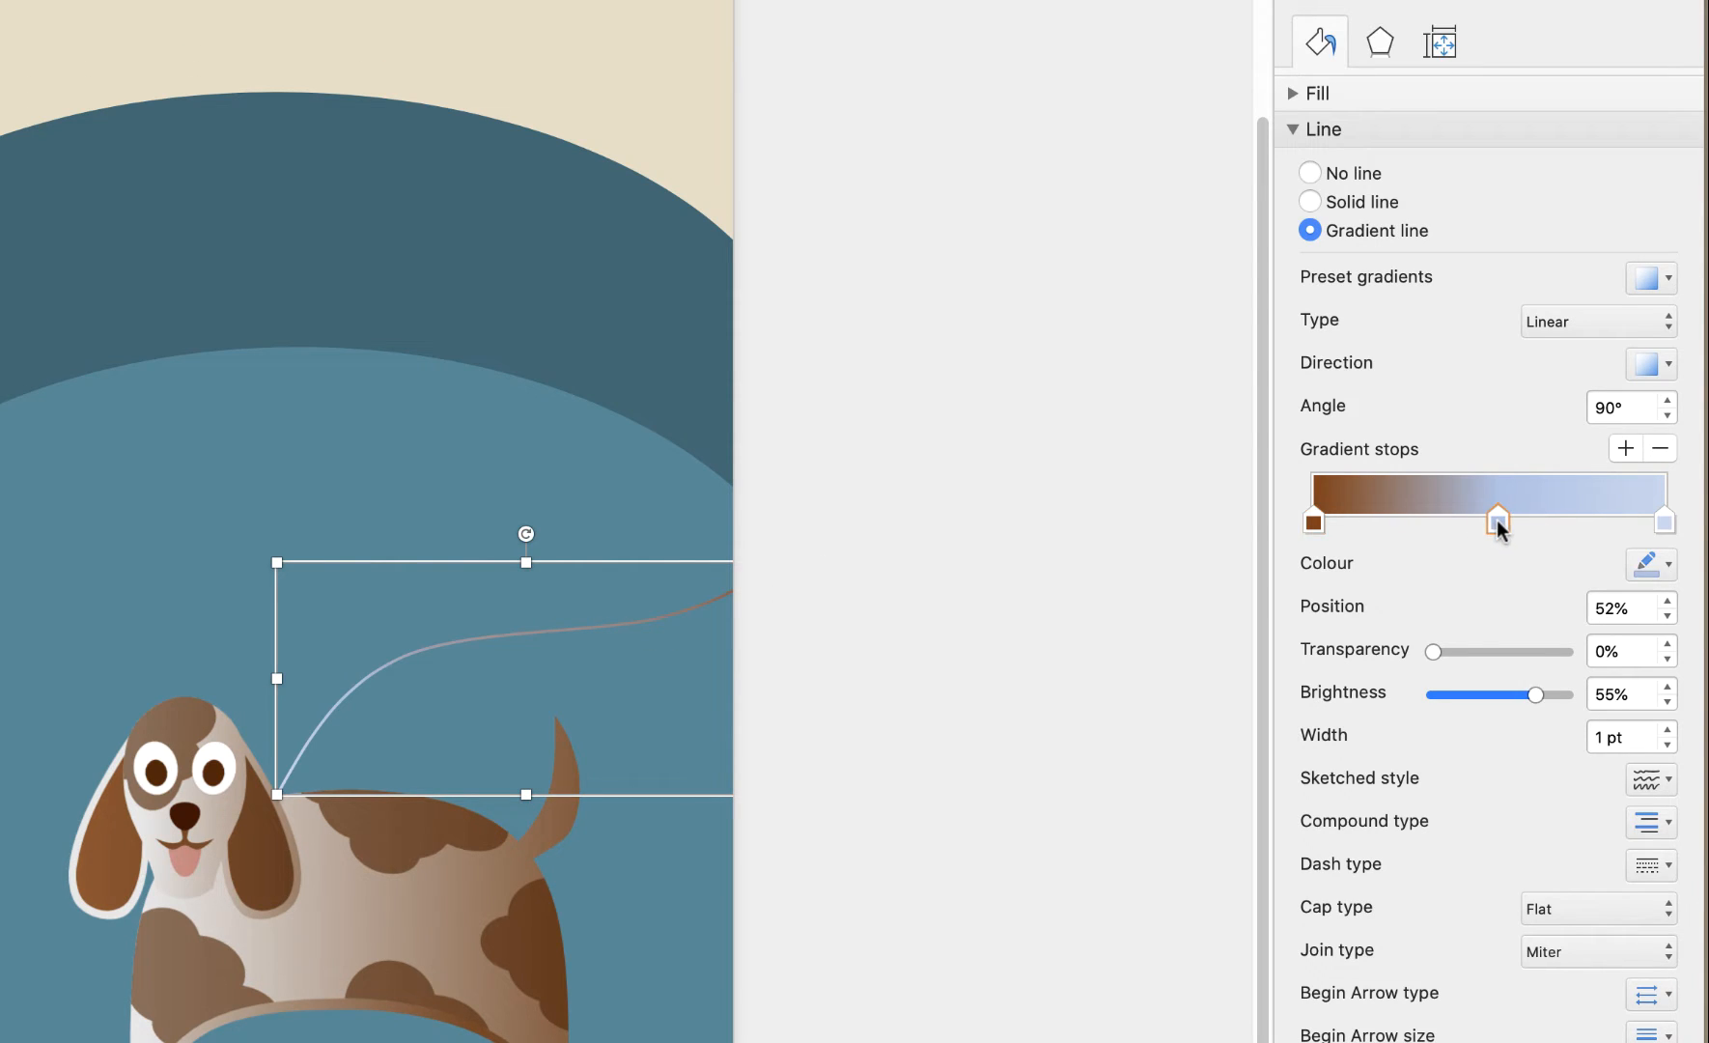
left_click(1667, 565)
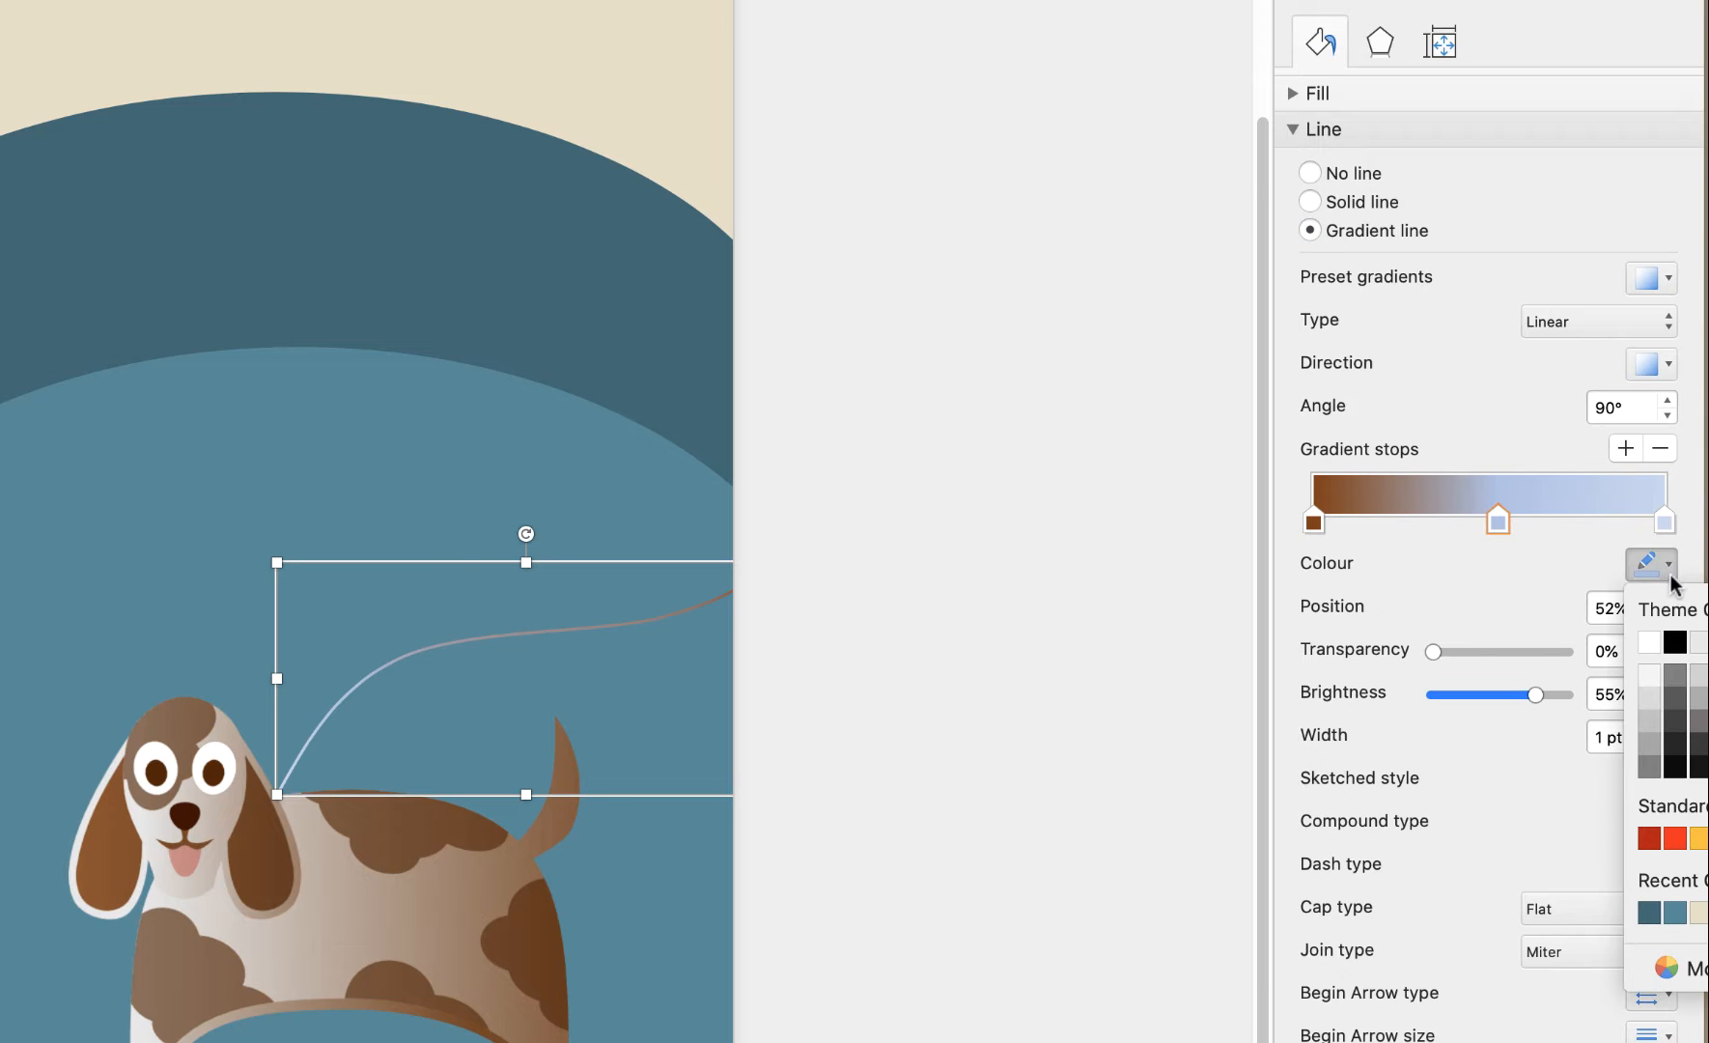
left_click(1675, 722)
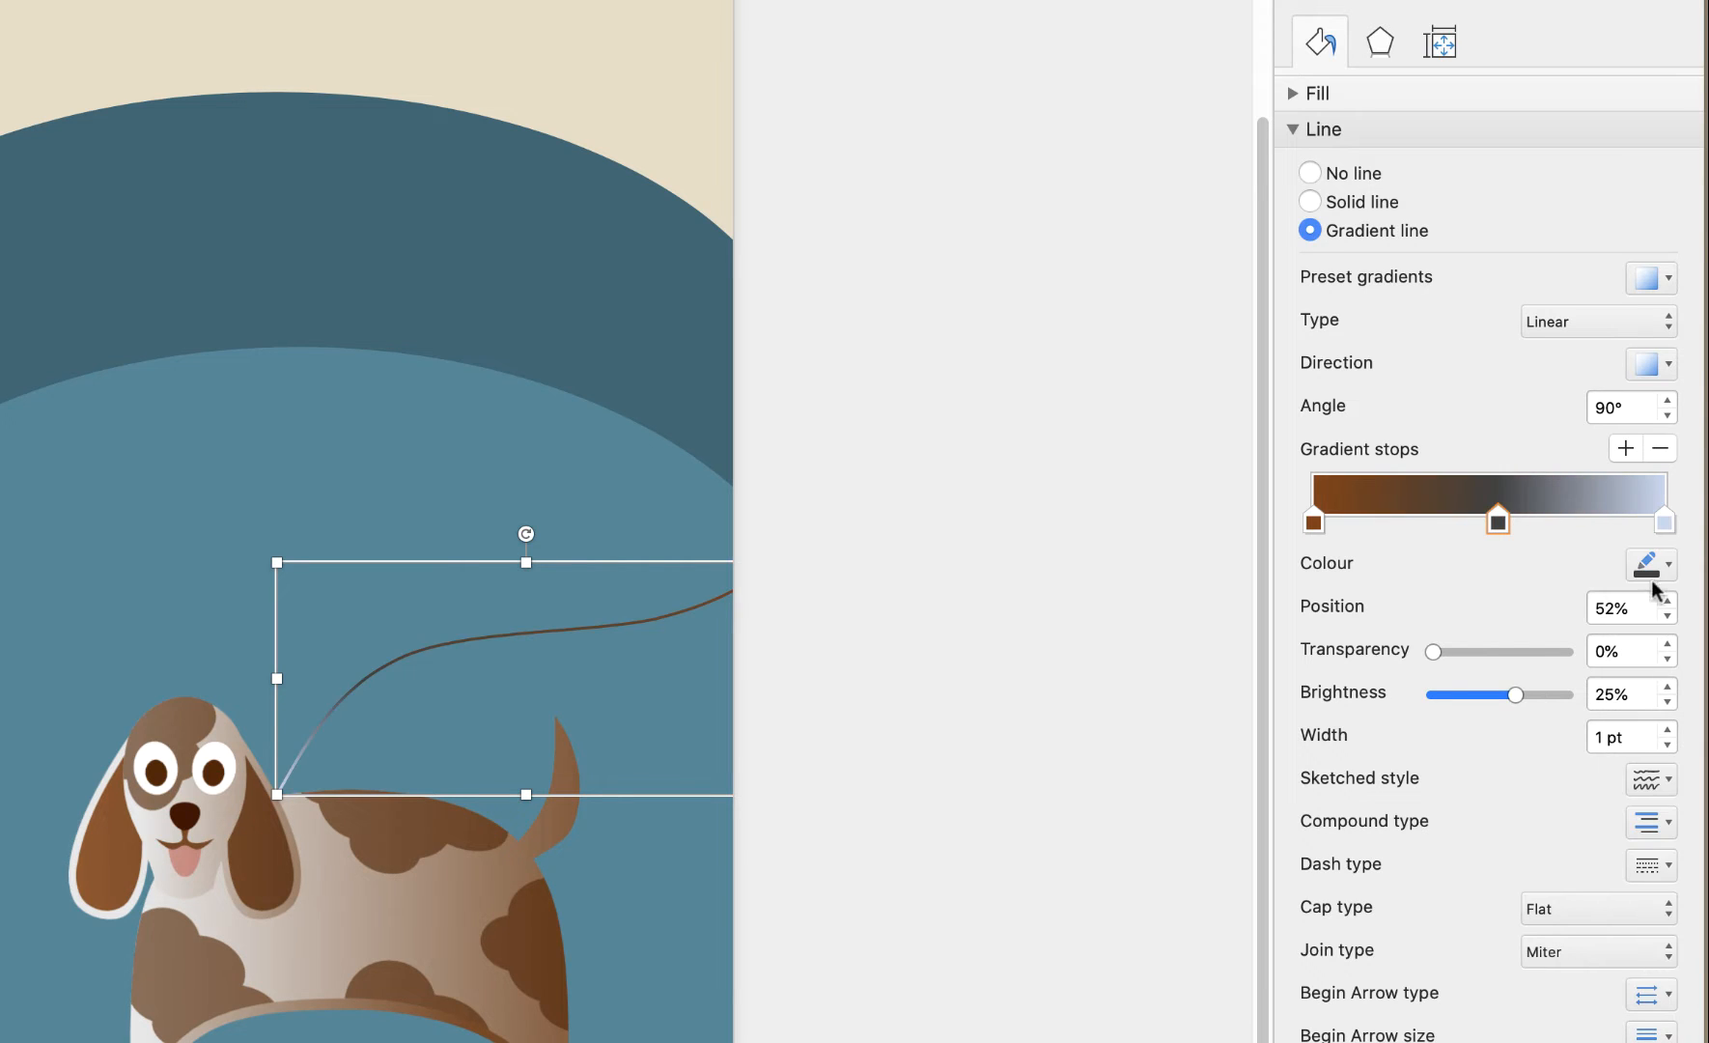
left_click(1665, 522)
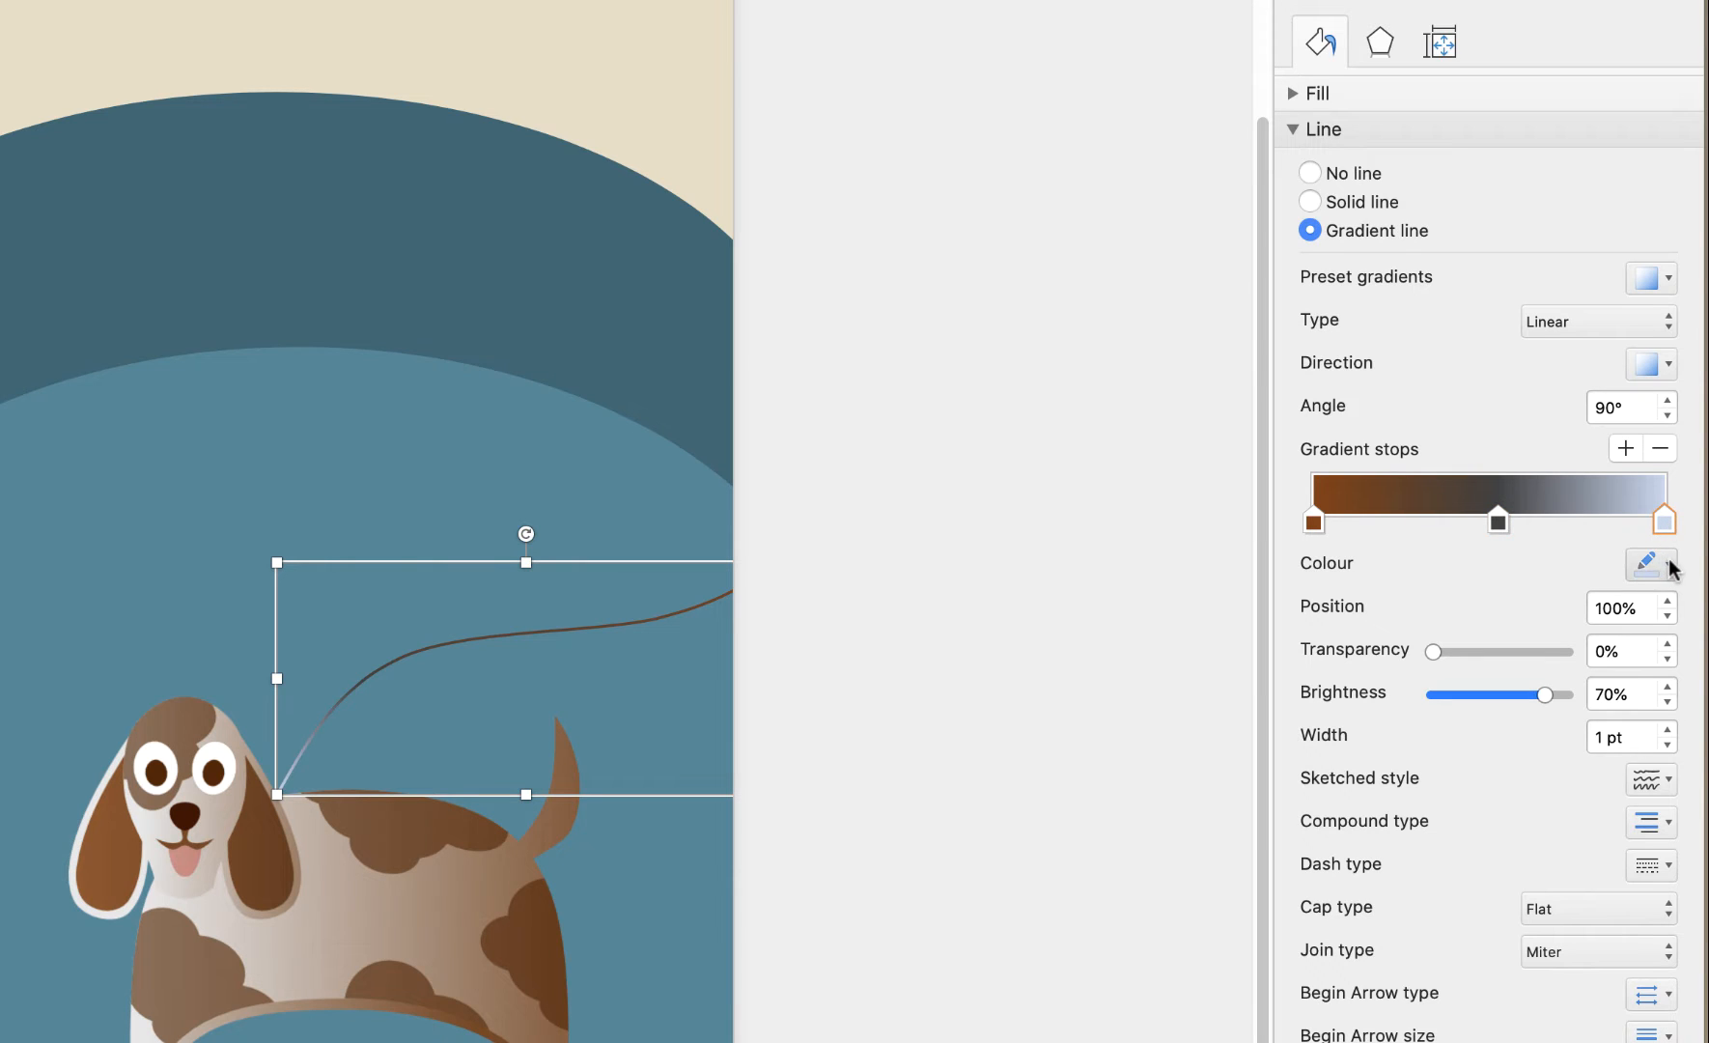
left_click(1667, 563)
left_click(1676, 768)
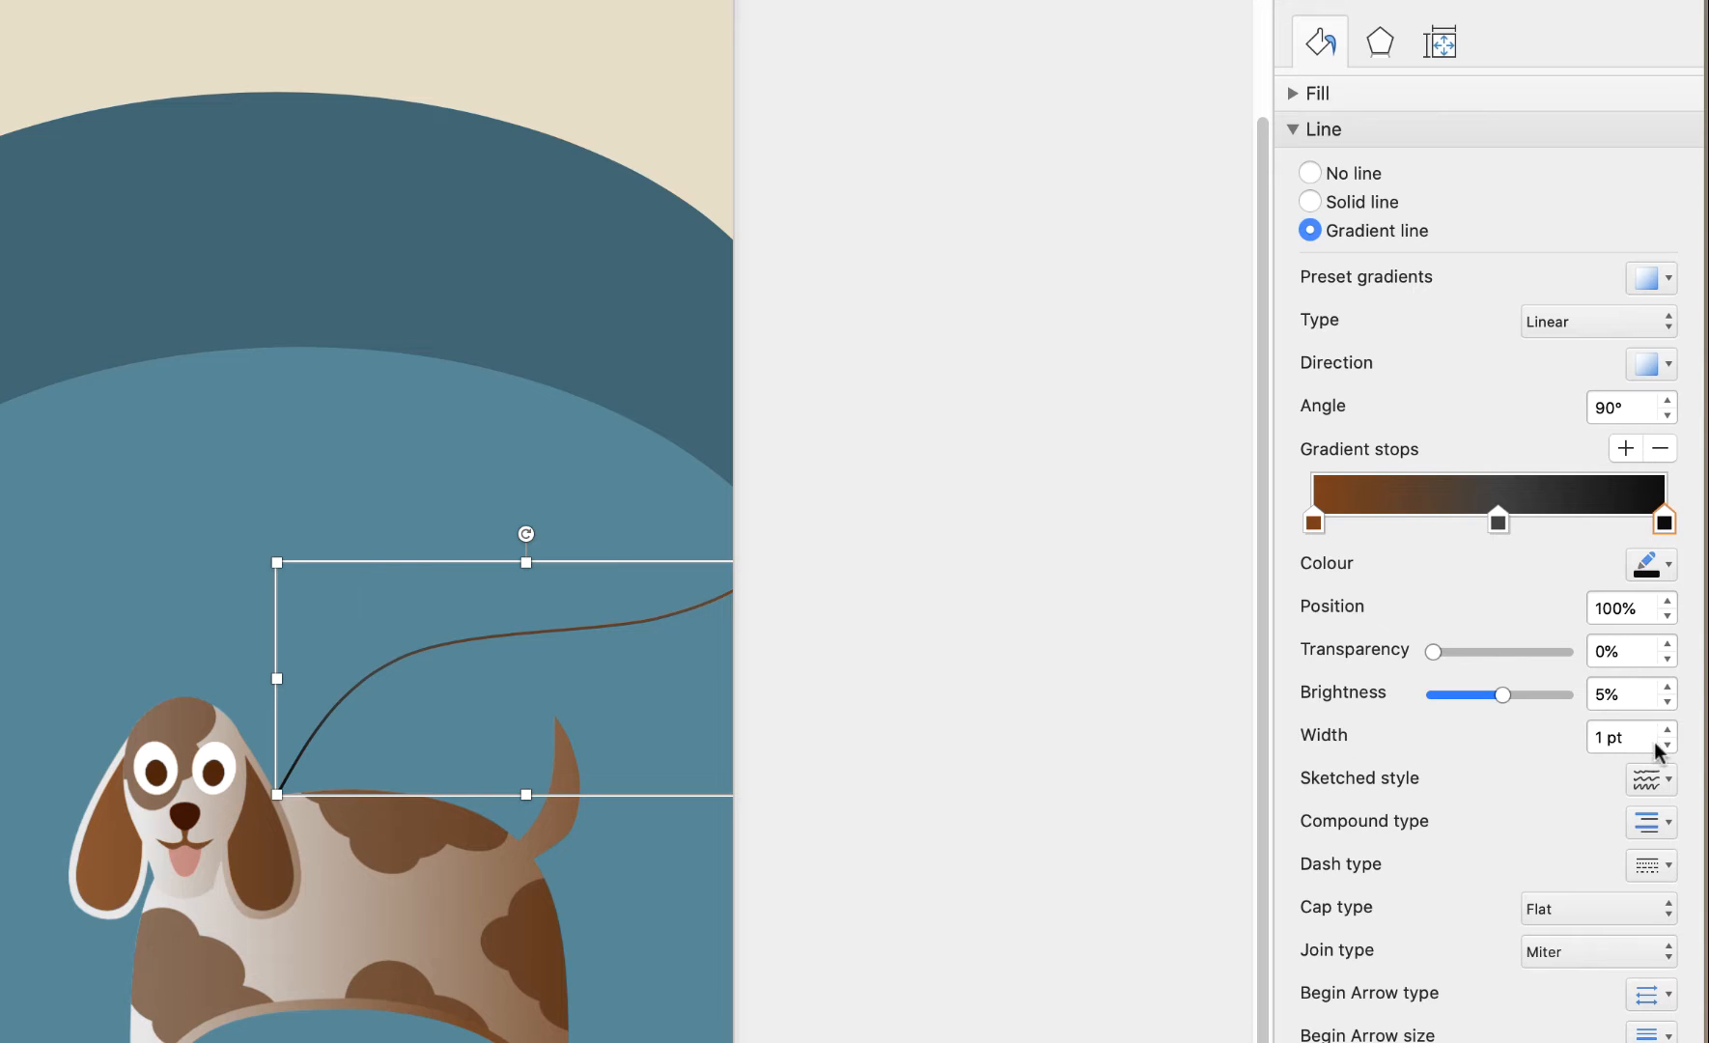
Increase the leash line width to 2 pt
left_click(1668, 731)
left_click(1668, 730)
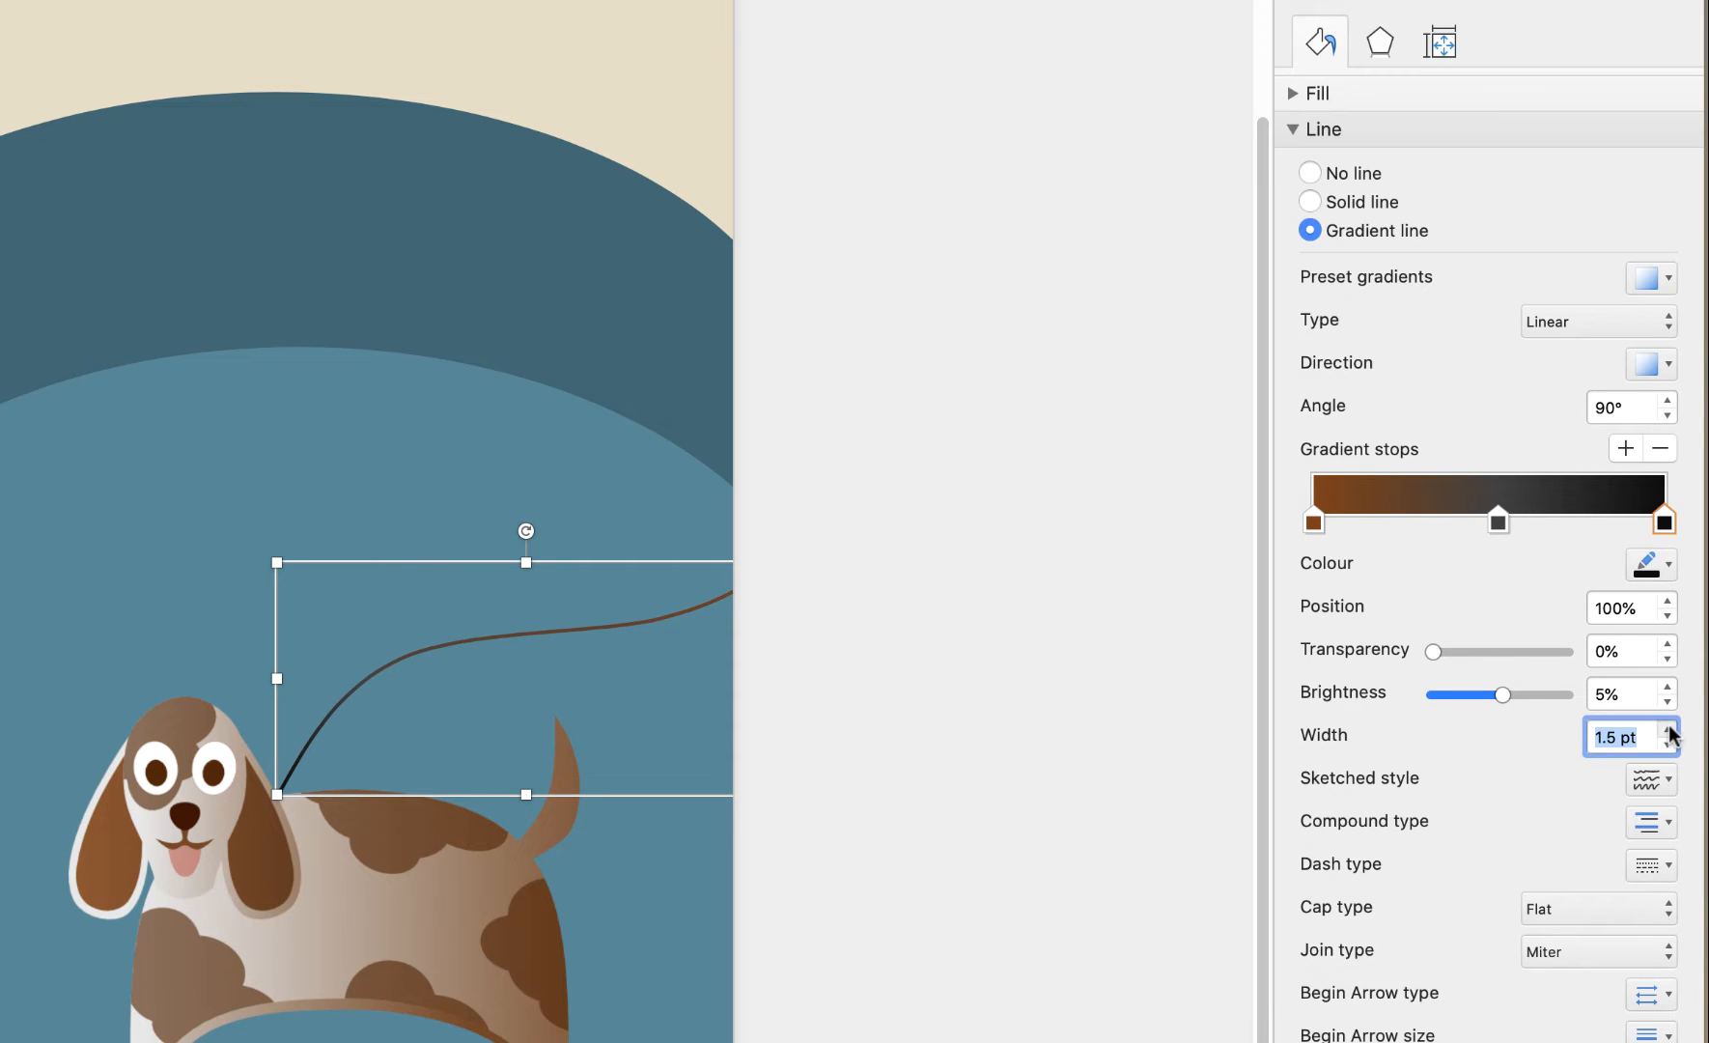
left_click(1668, 731)
left_click(1668, 731)
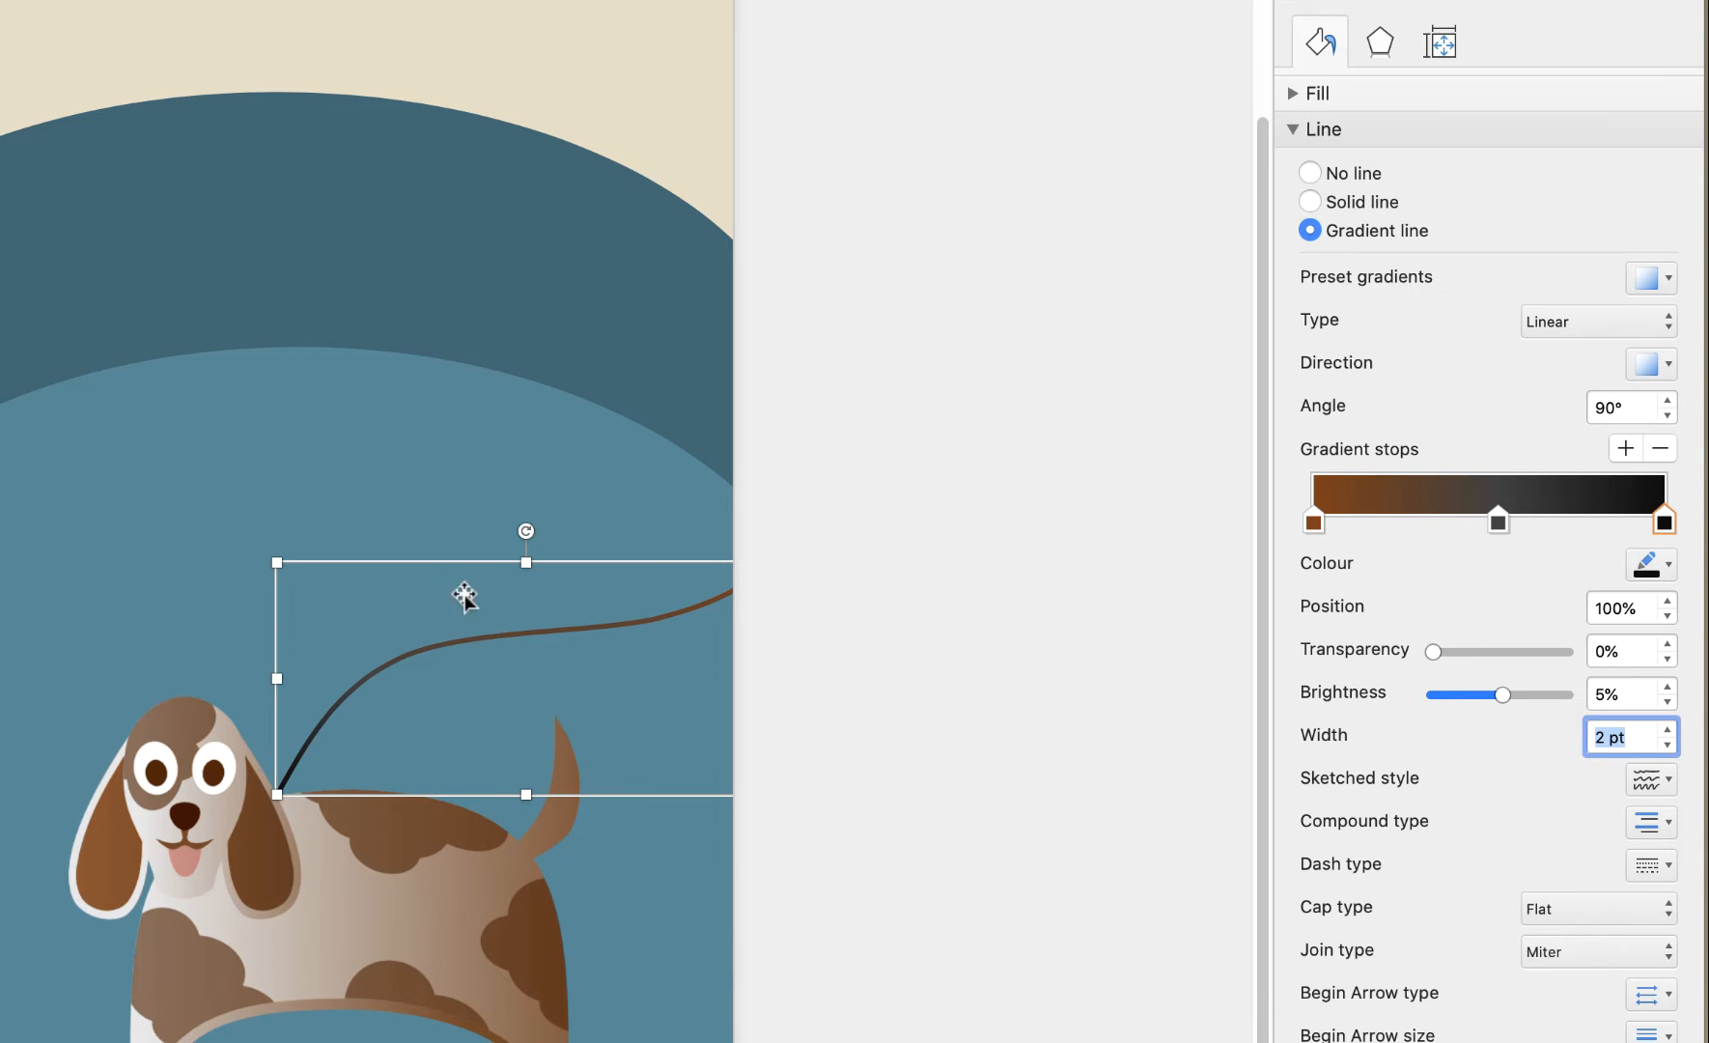
left_click(637, 937)
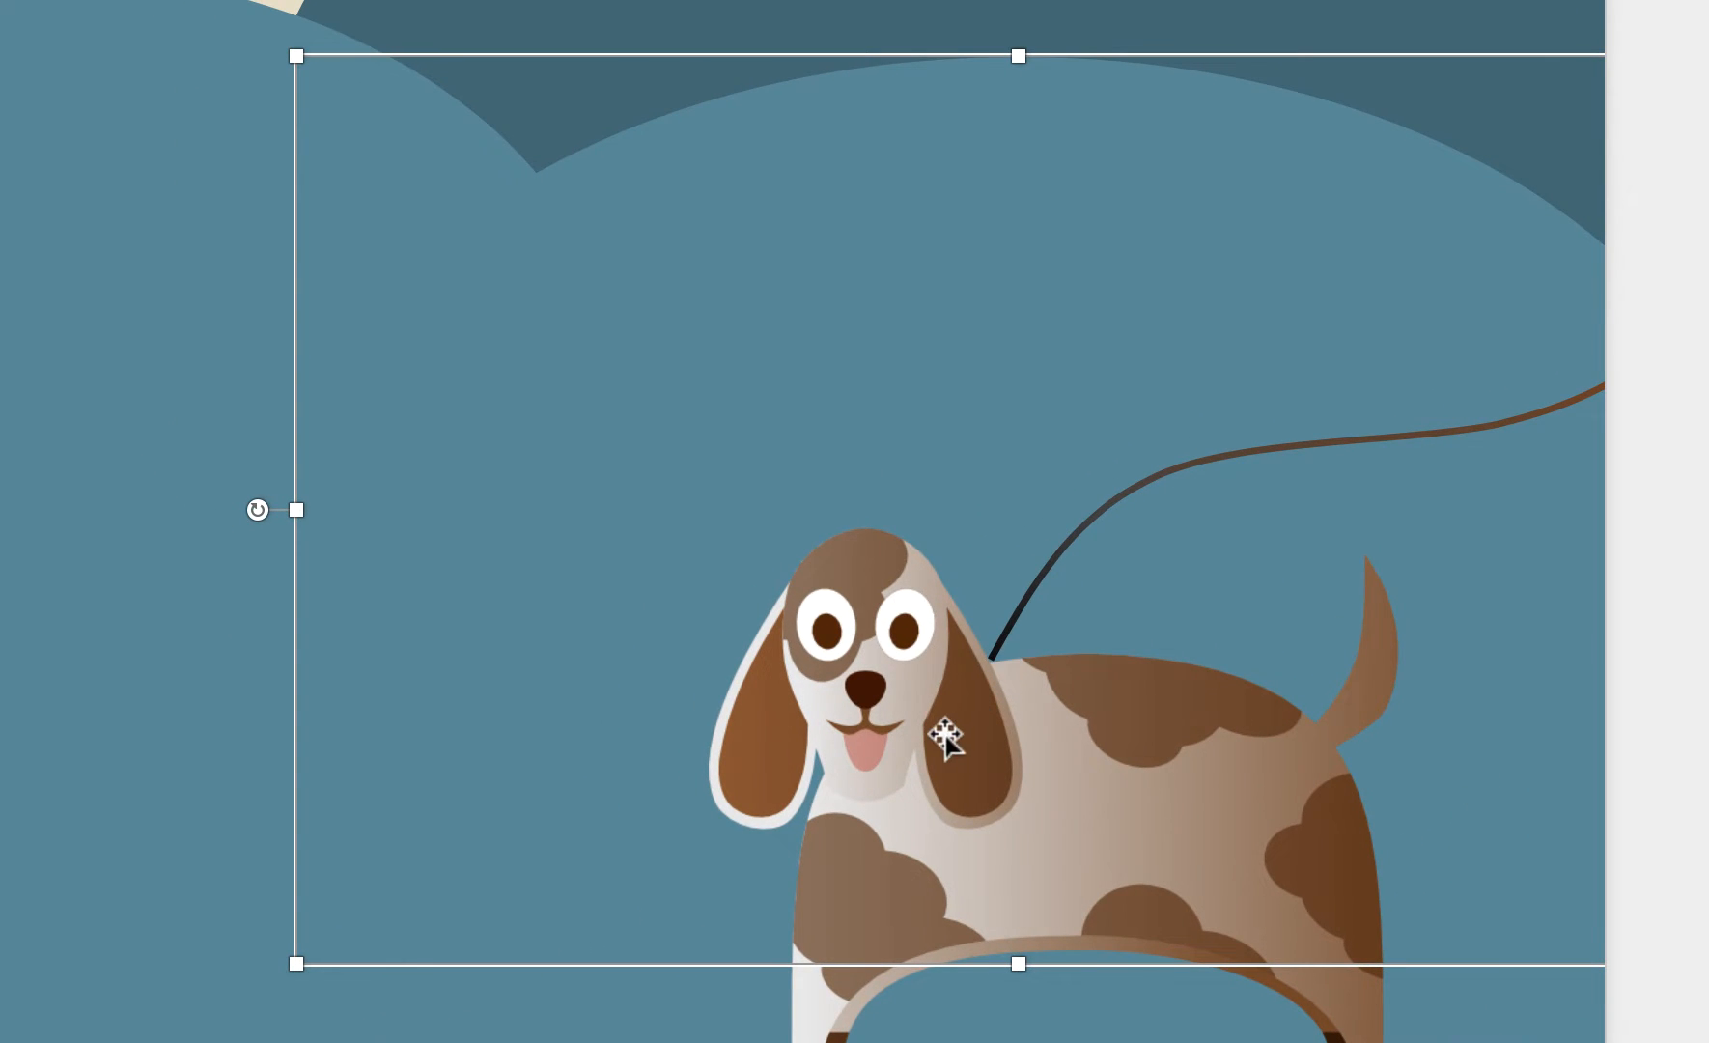
Drag the leash onto the dog's neck and send it one layer back behind the dog
left_click(1180, 471)
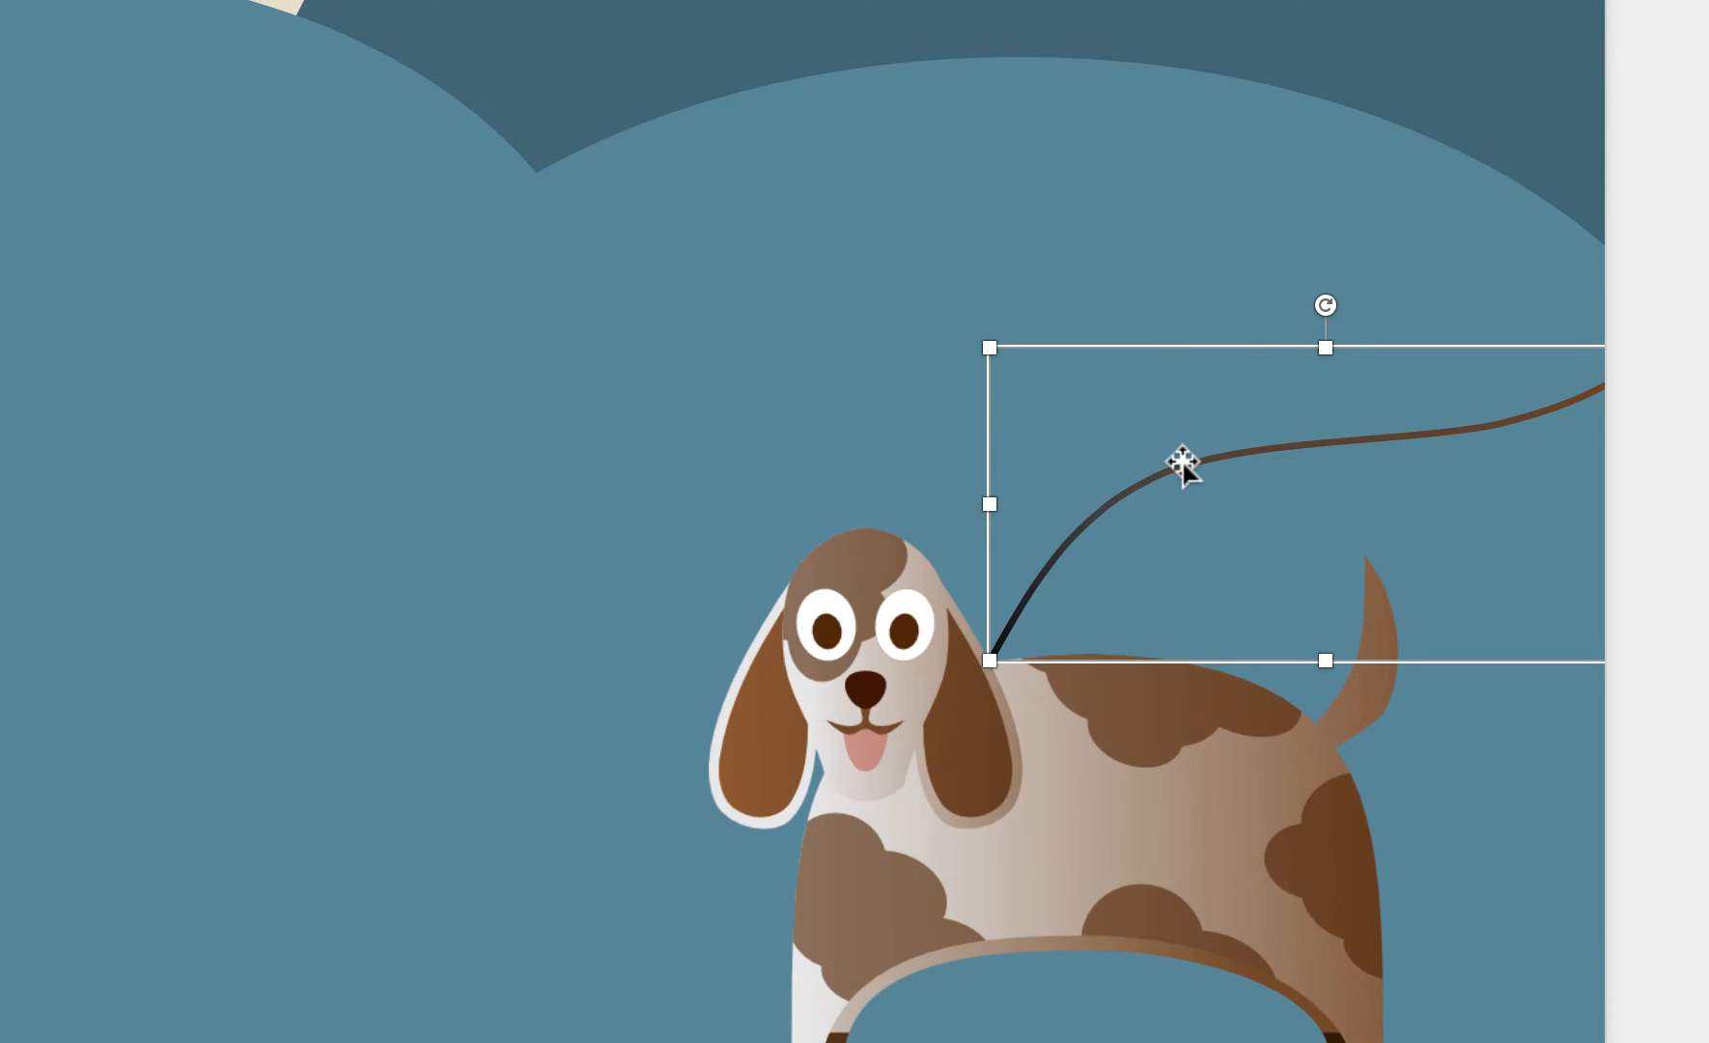
left_click_drag(1183, 467, 1140, 531)
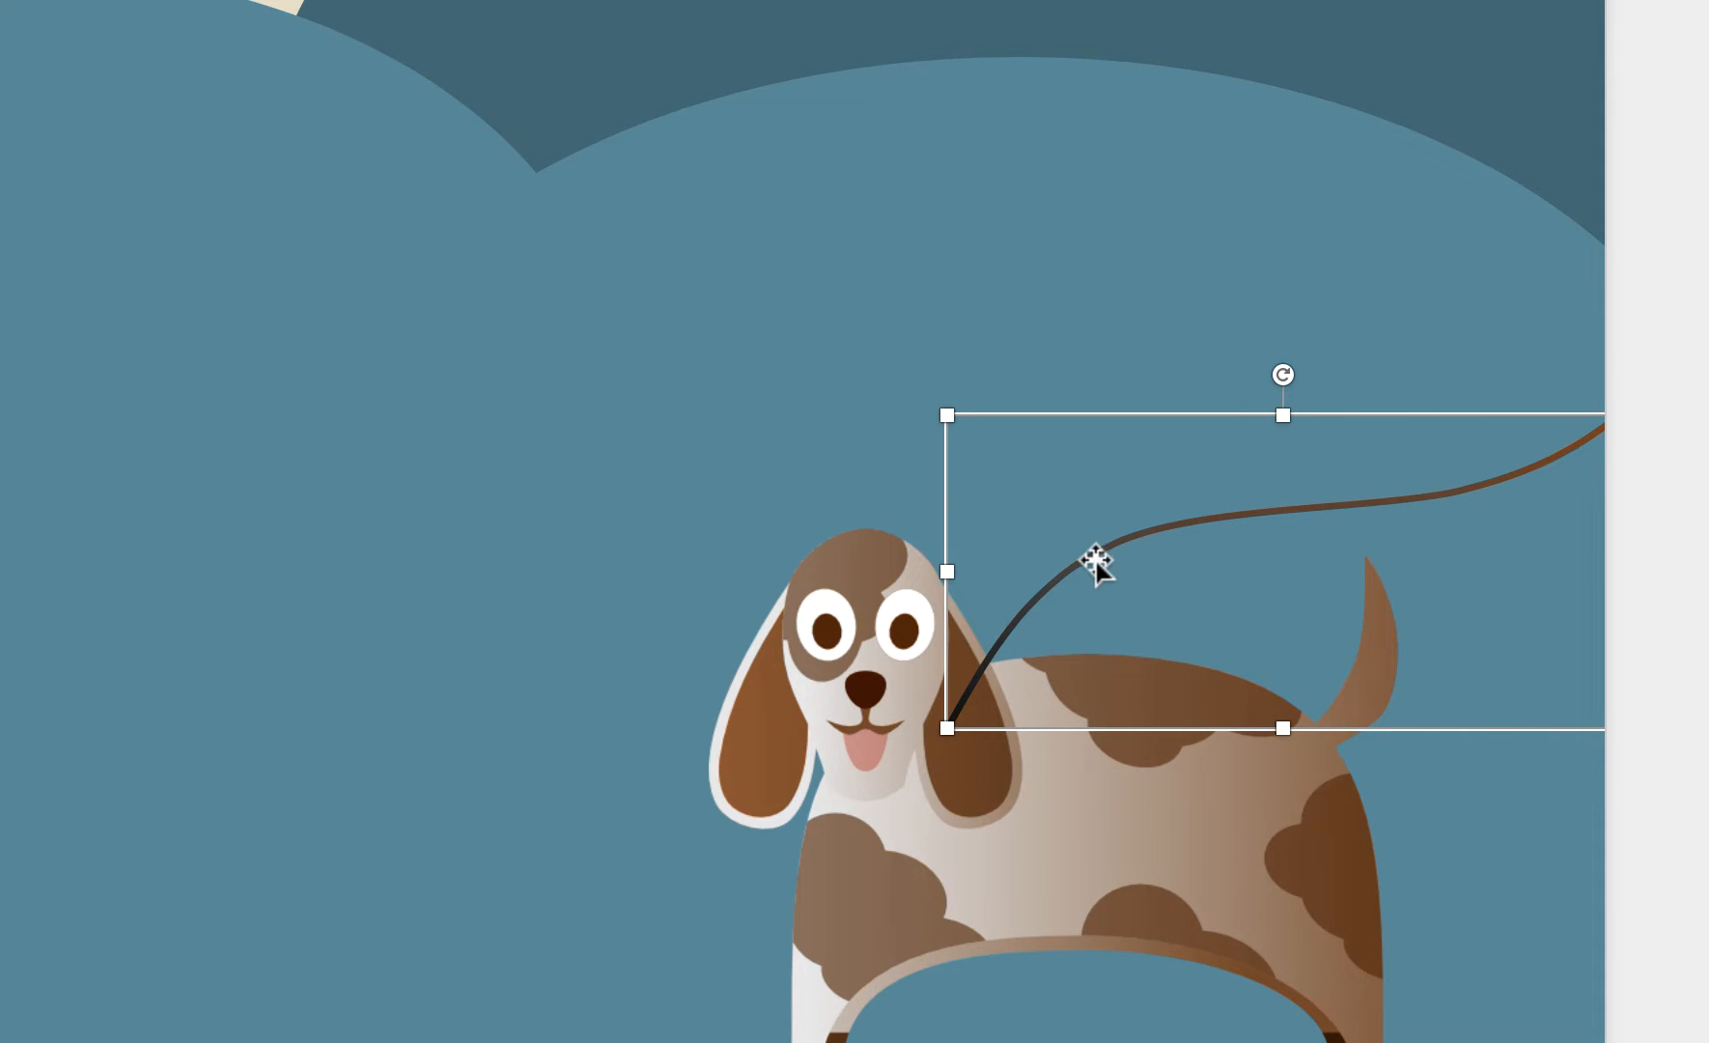
left_click_drag(1095, 561, 1128, 488)
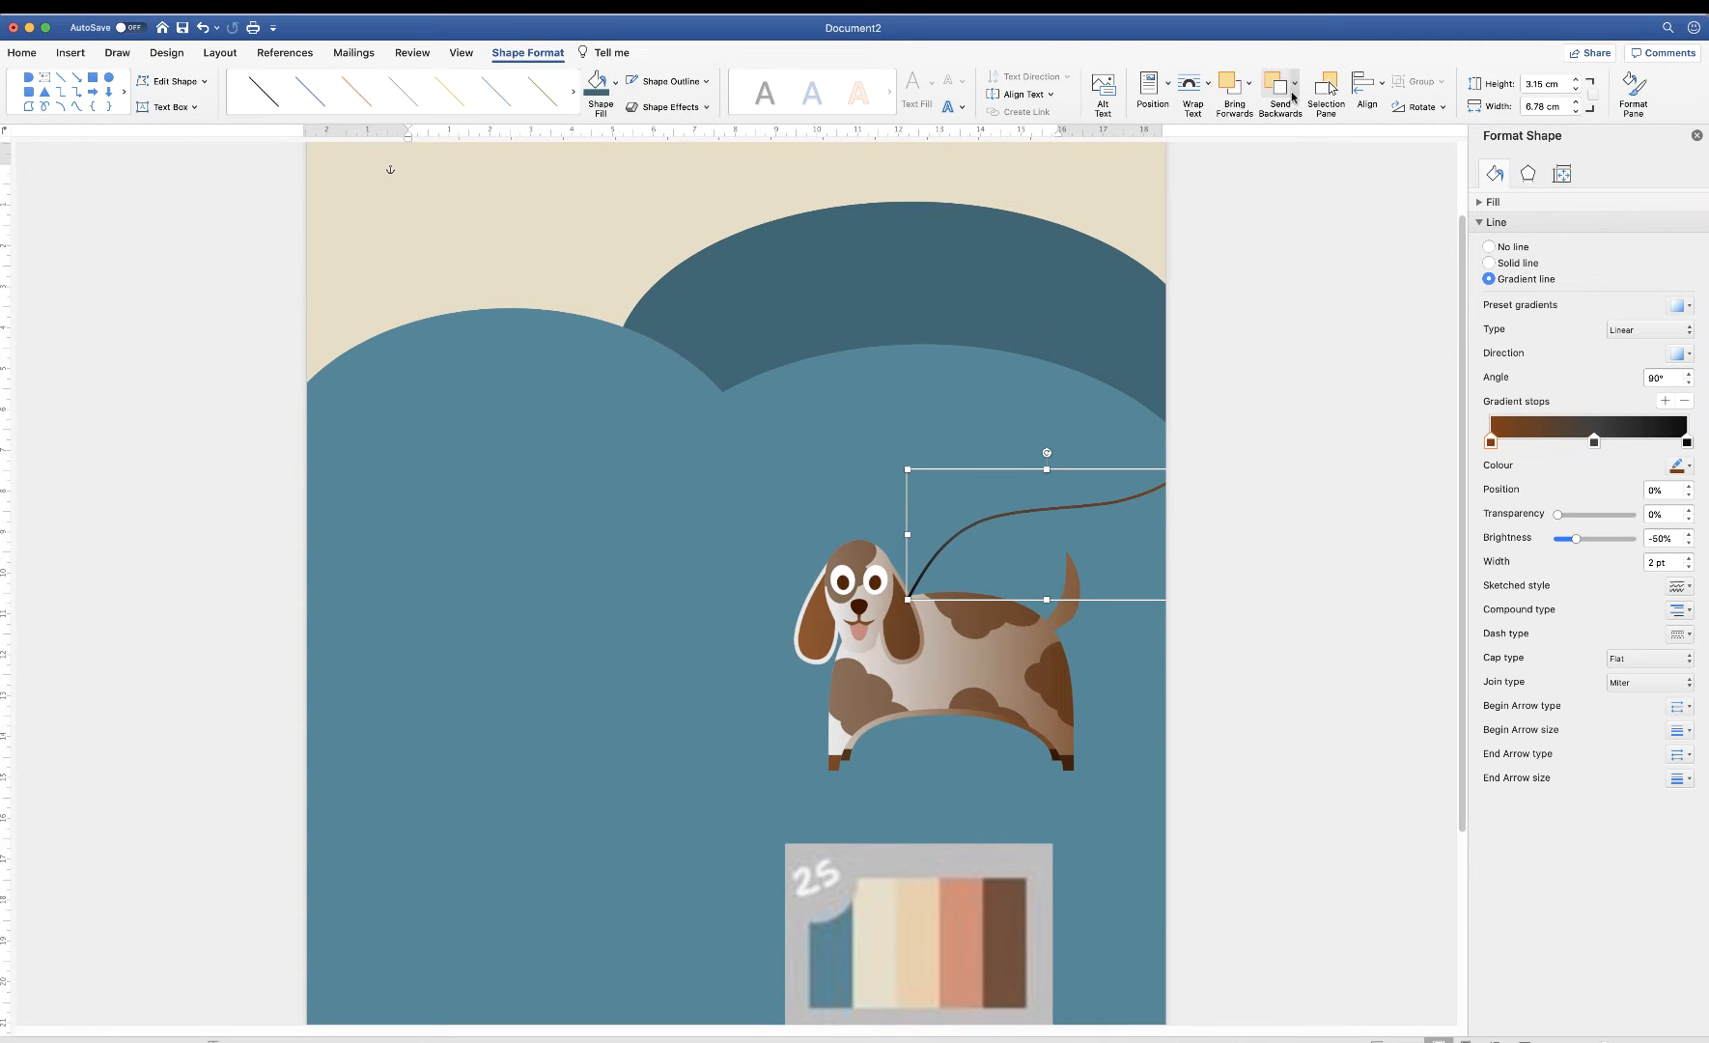
left_click(1296, 87)
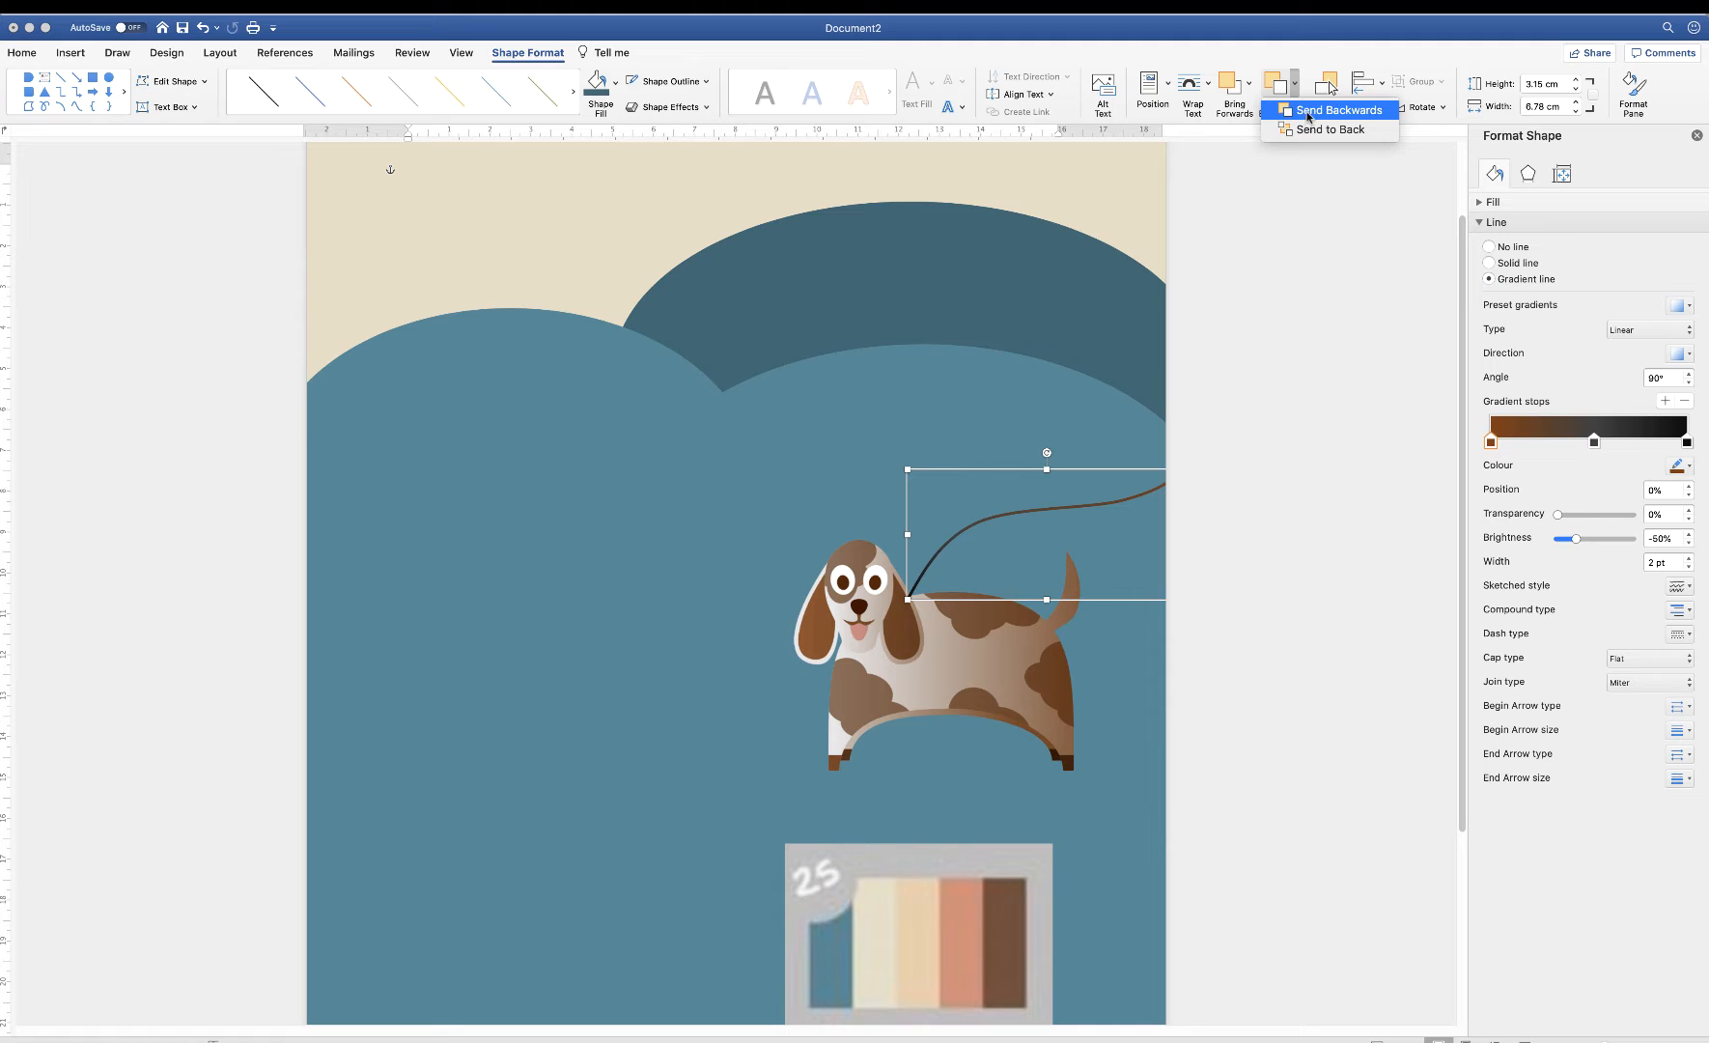
left_click(1309, 112)
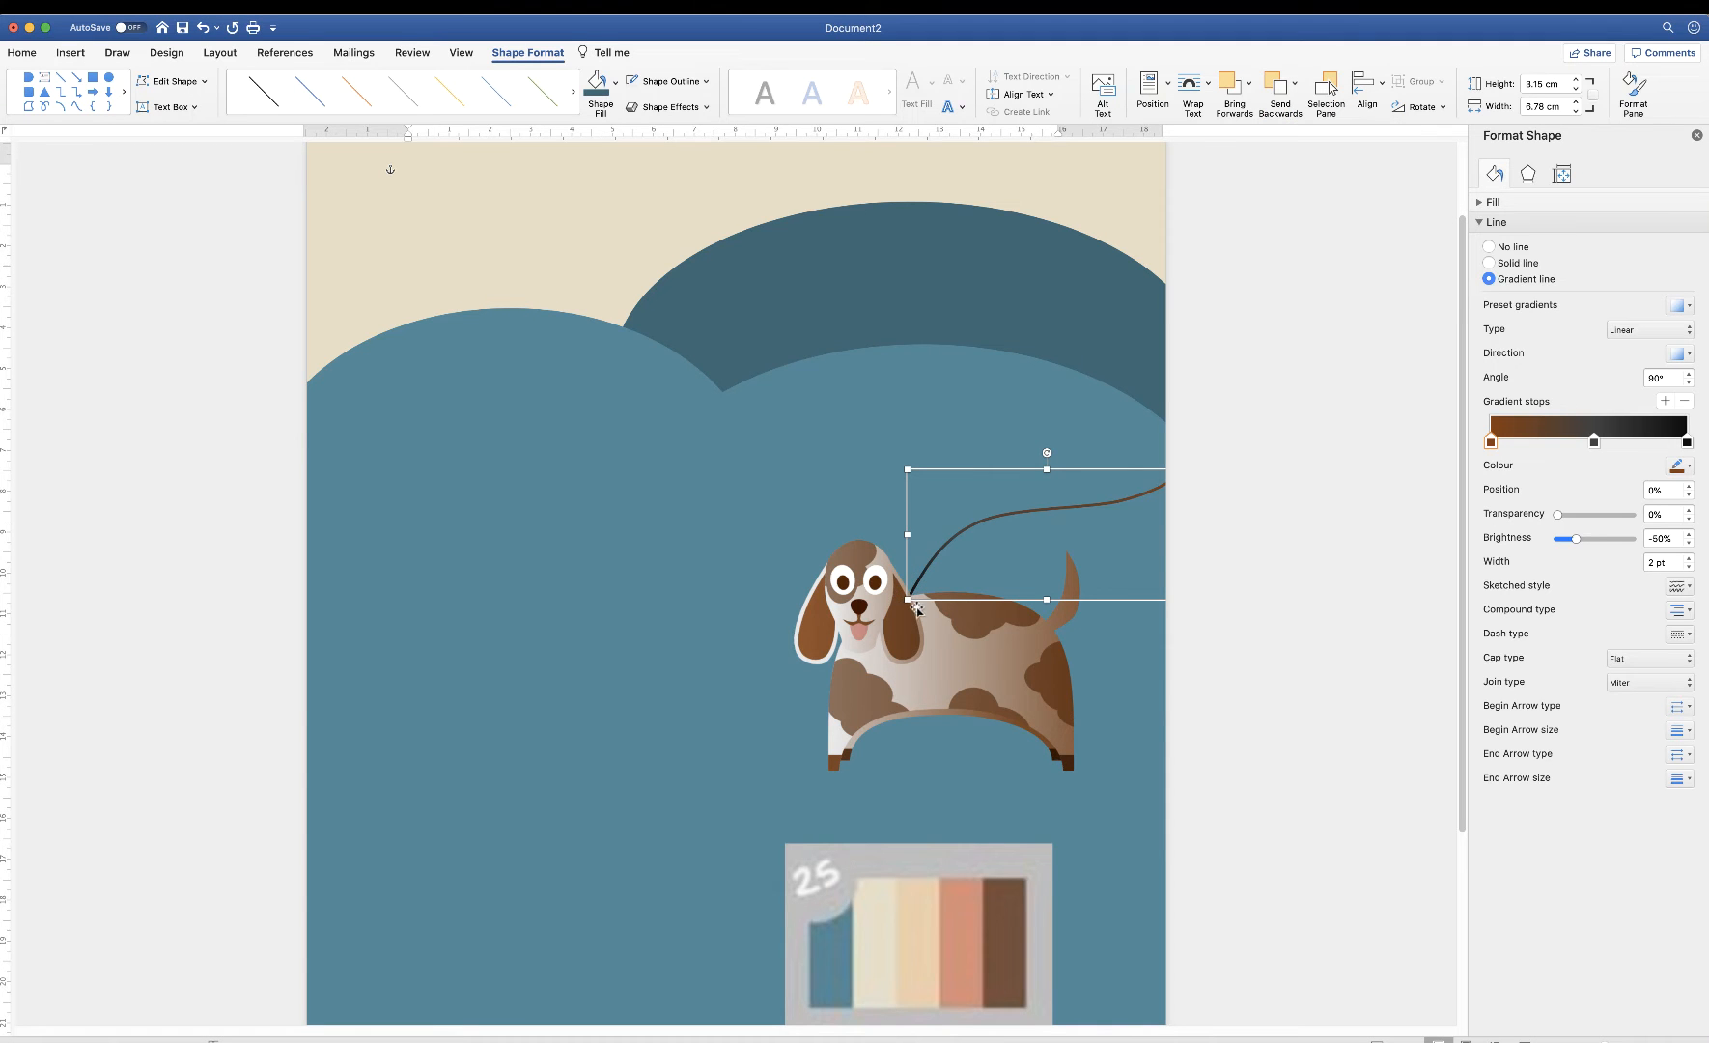
left_click(1075, 665)
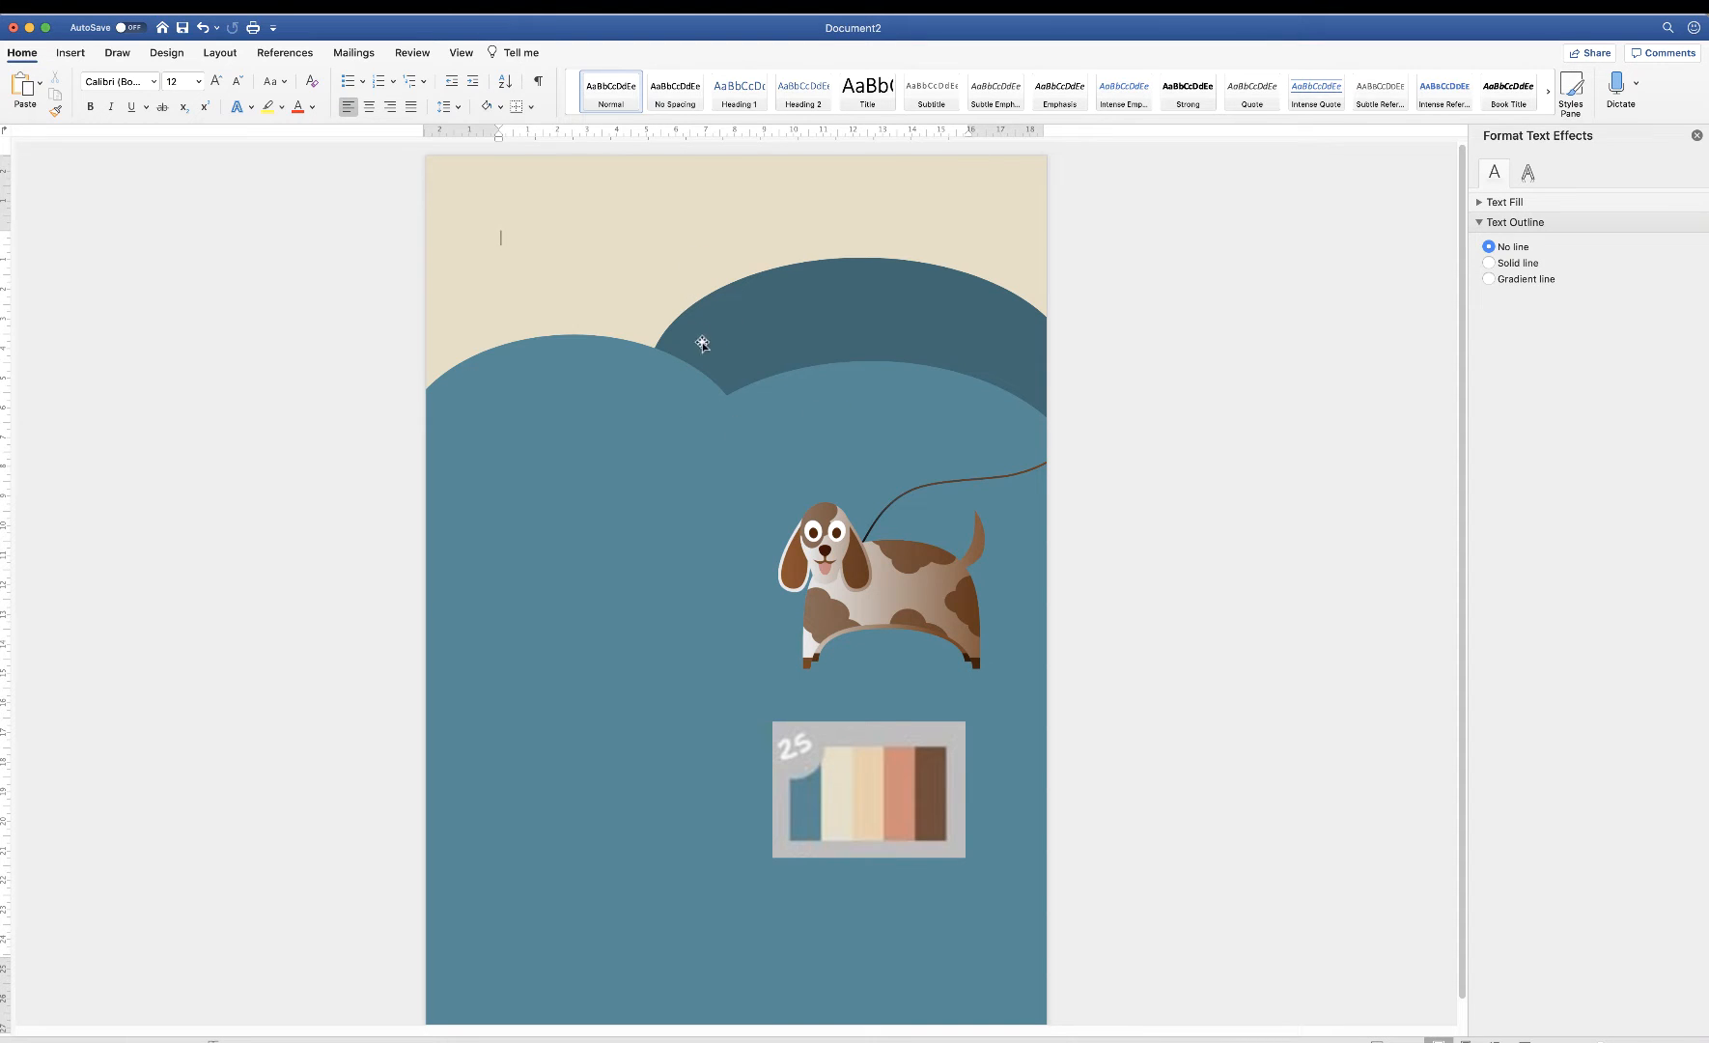
Group the two light-blue waves and the dark teal wave into one shape
left_click(848, 403)
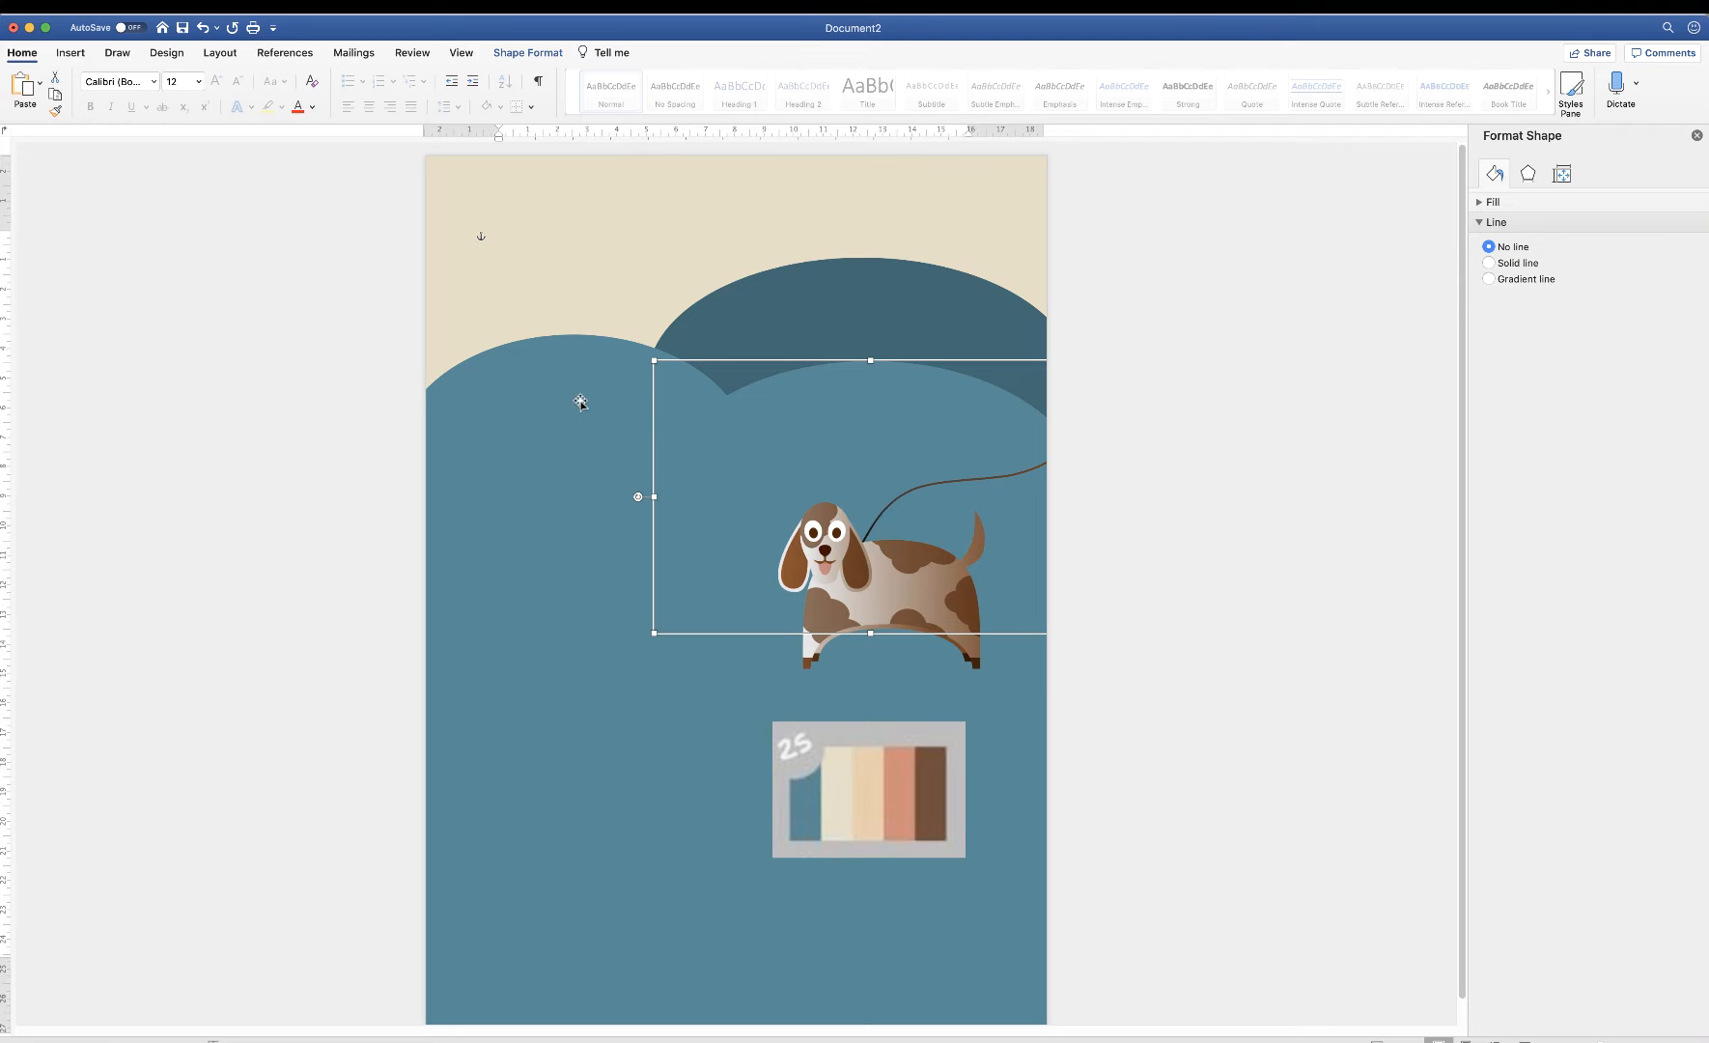
left_click(570, 384, "shift")
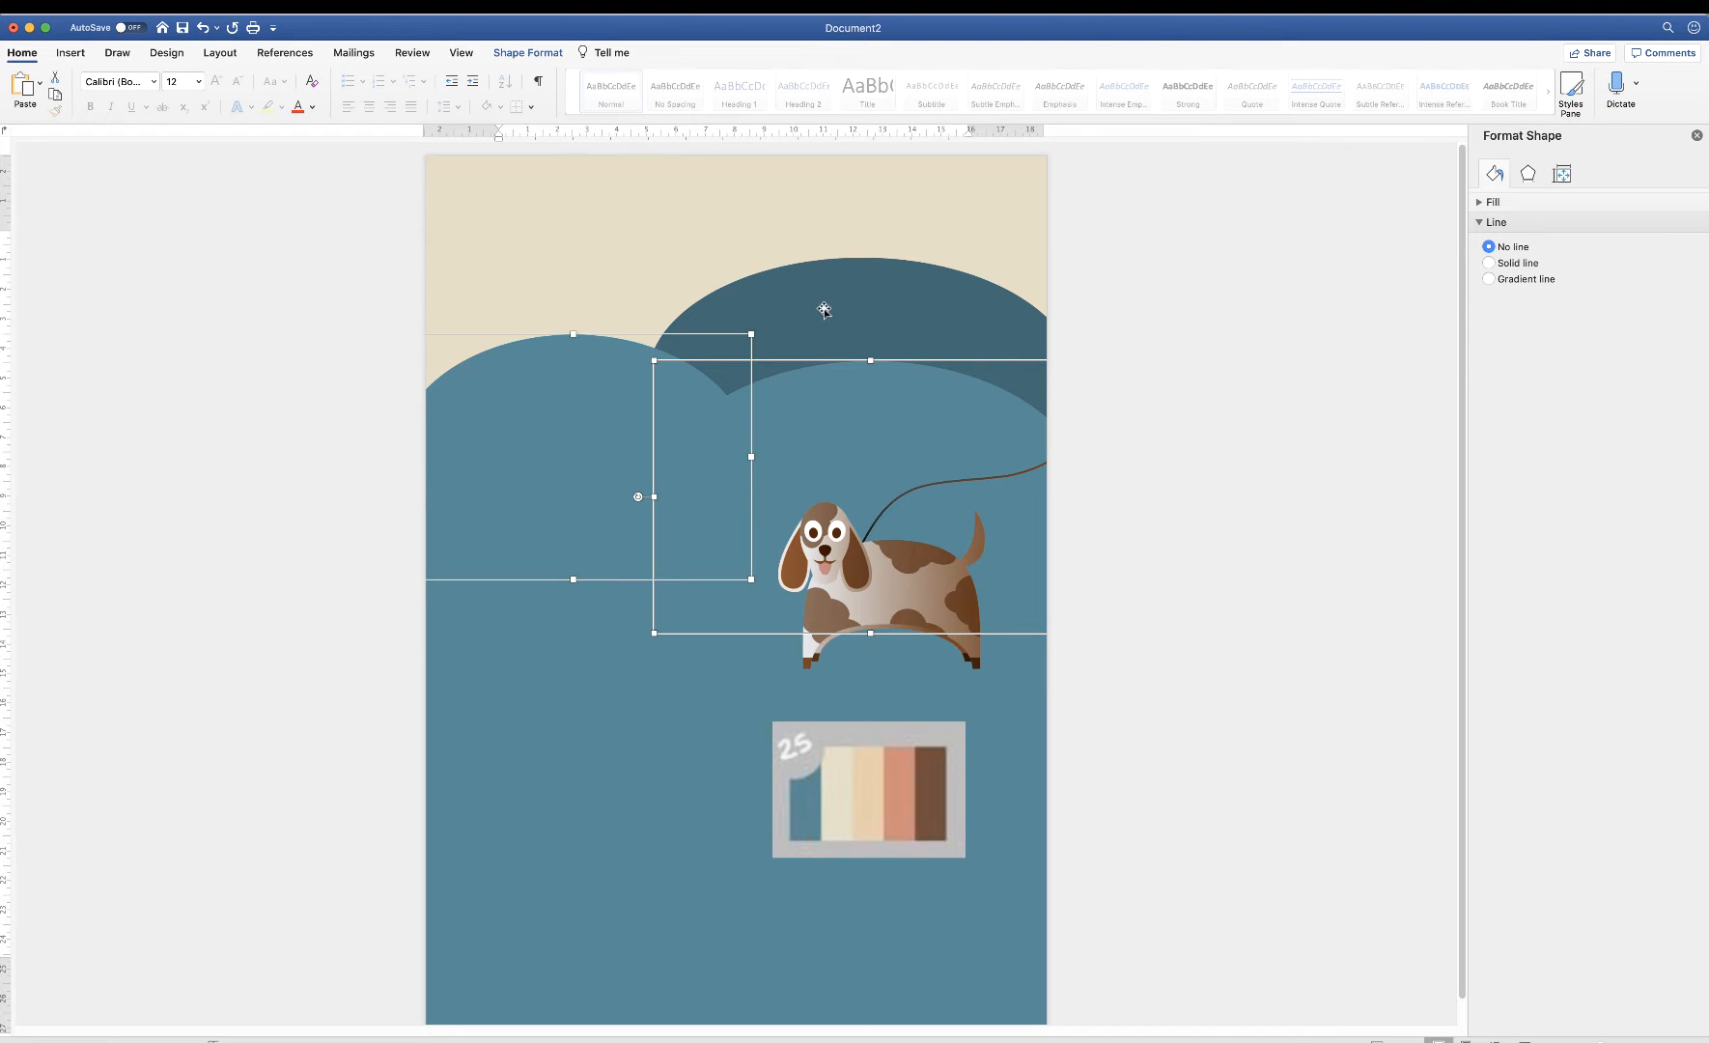
left_click(822, 306, "shift")
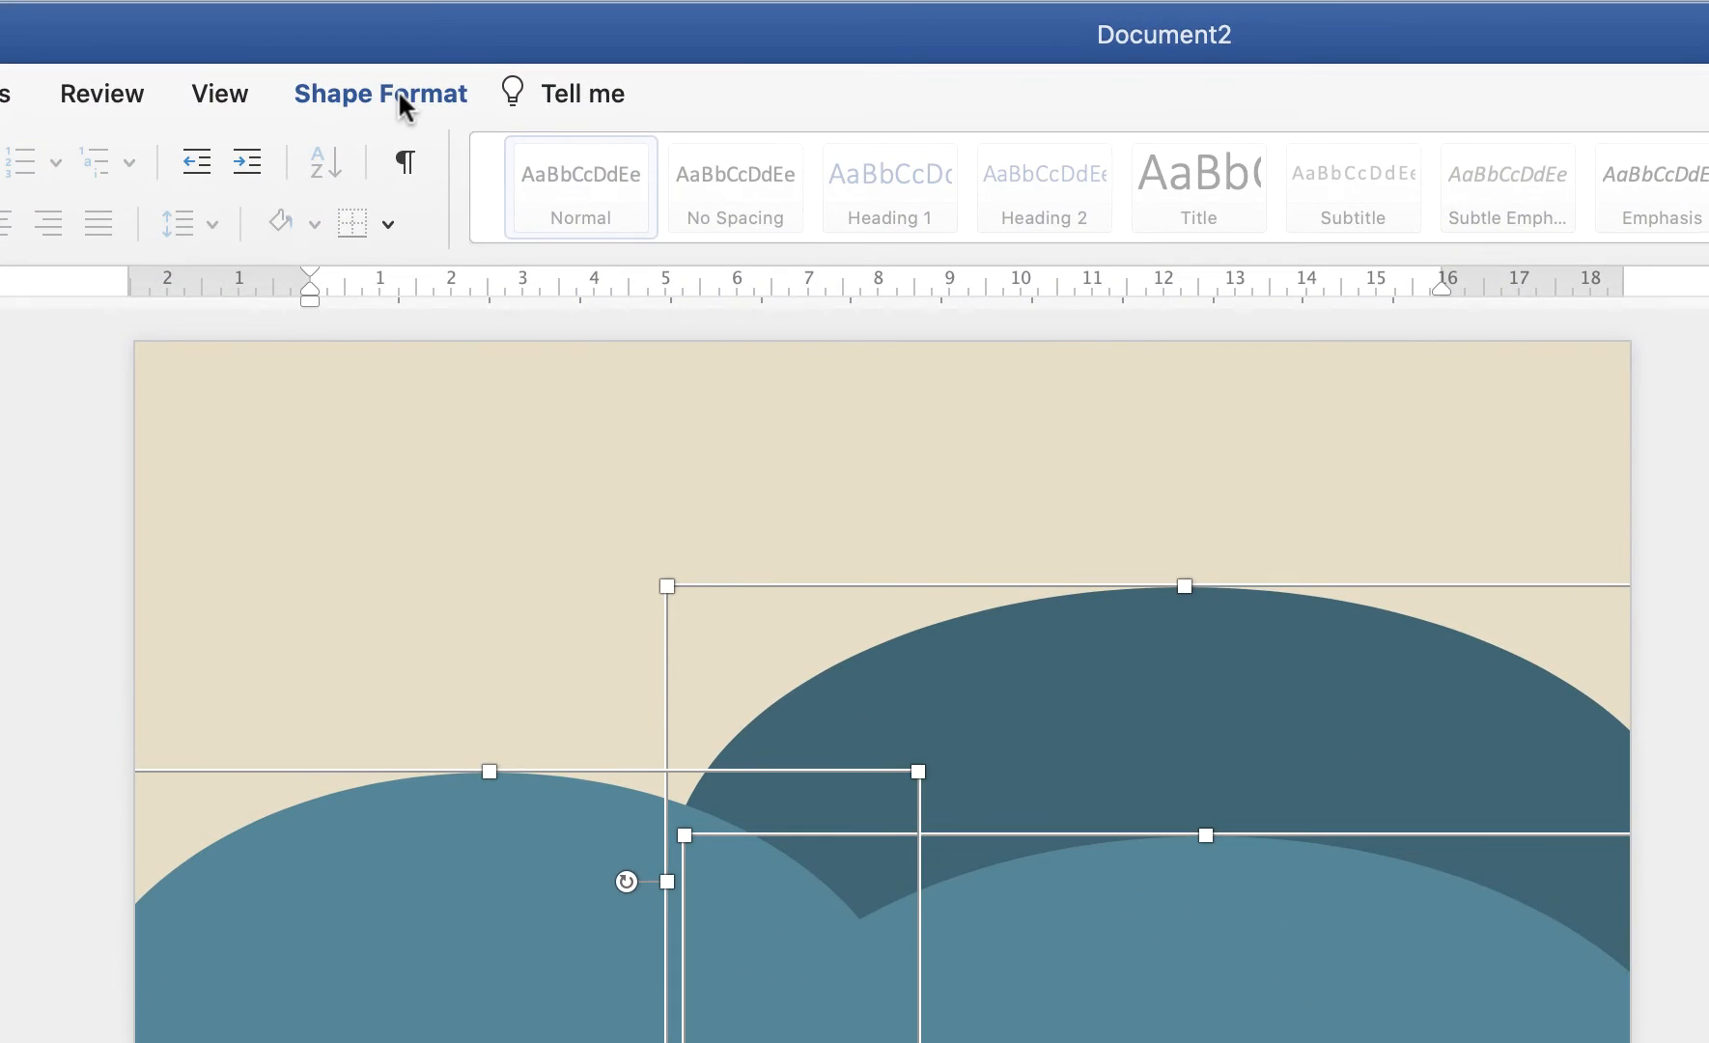
left_click(398, 90)
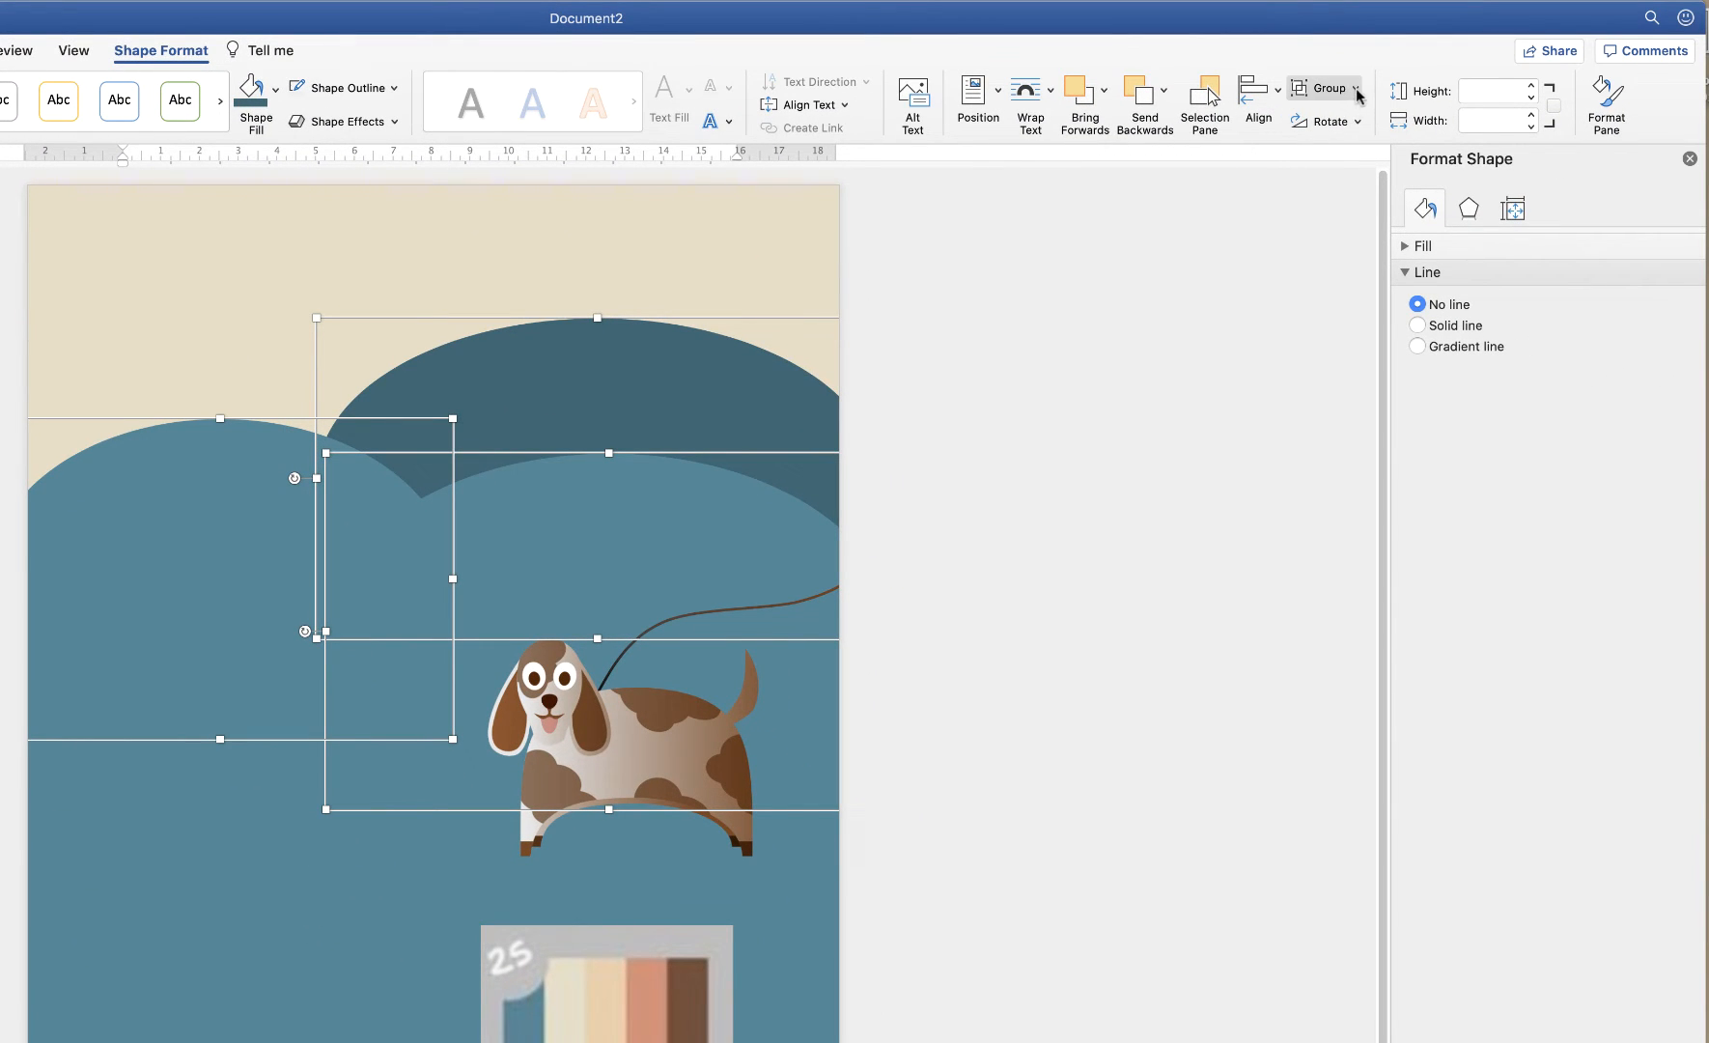
left_click(1357, 90)
left_click(1351, 117)
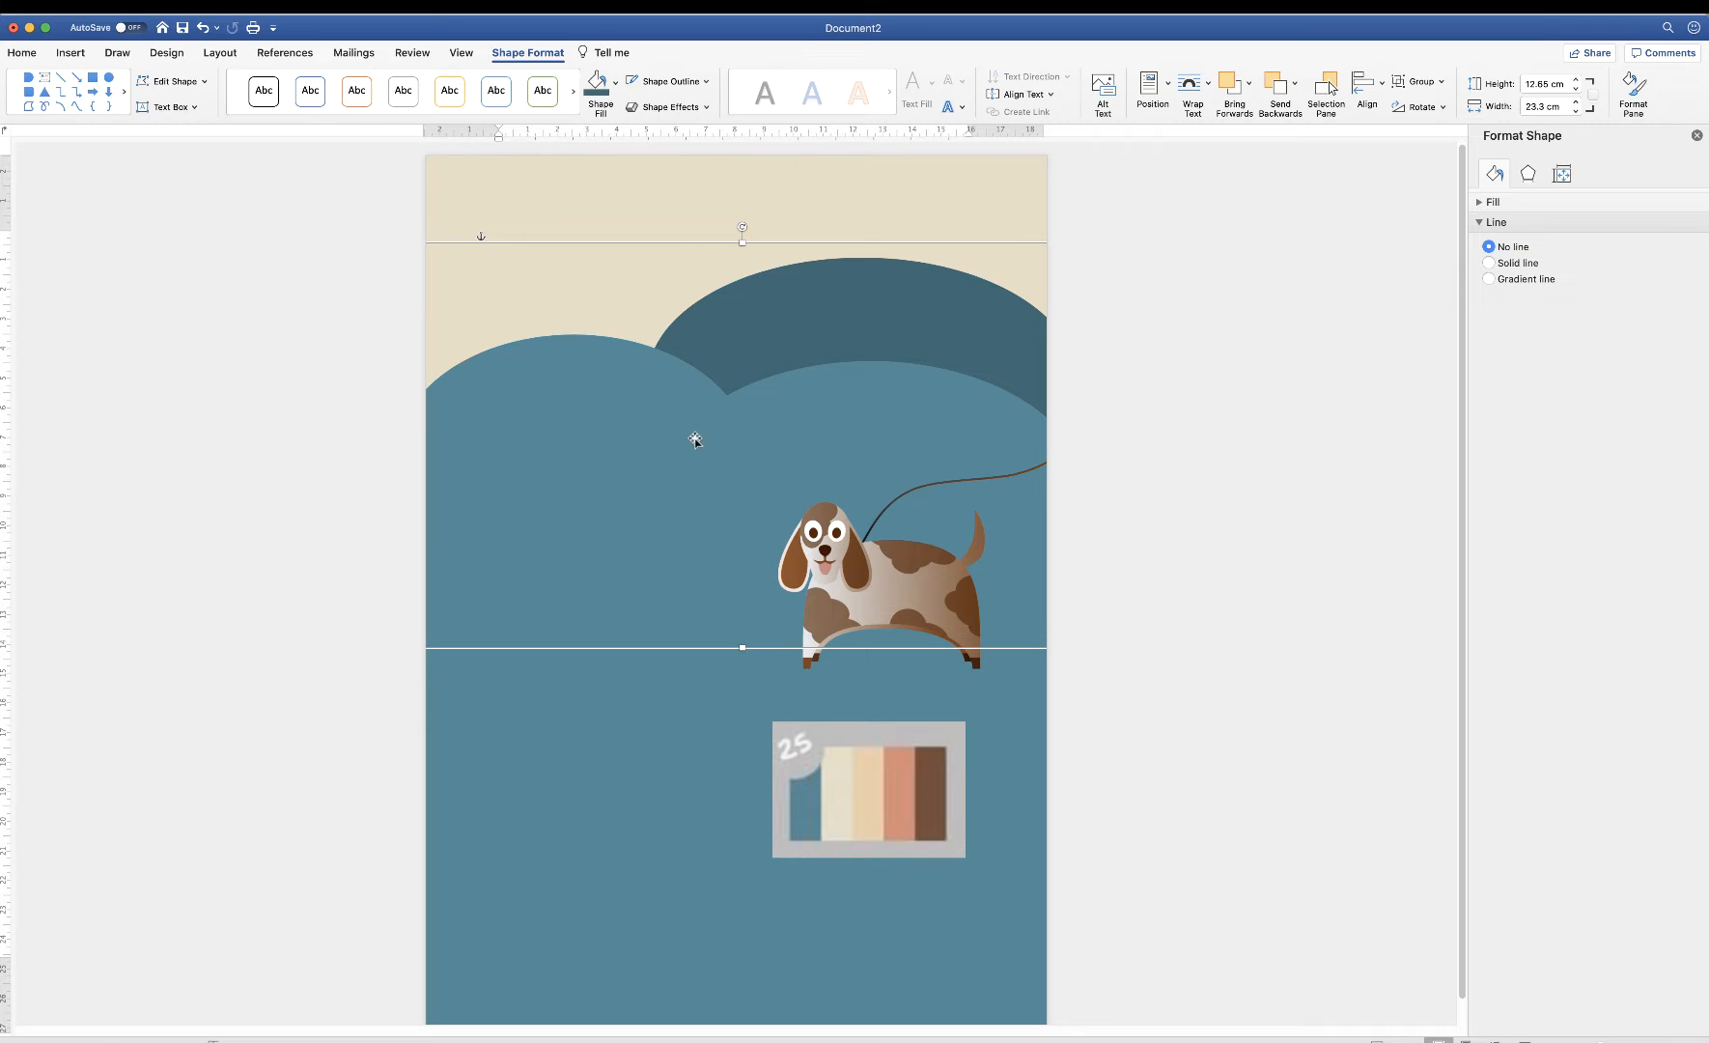
Move the grouped waves lower and stretch the beige header rectangle down behind them
left_click_drag(694, 439, 695, 511)
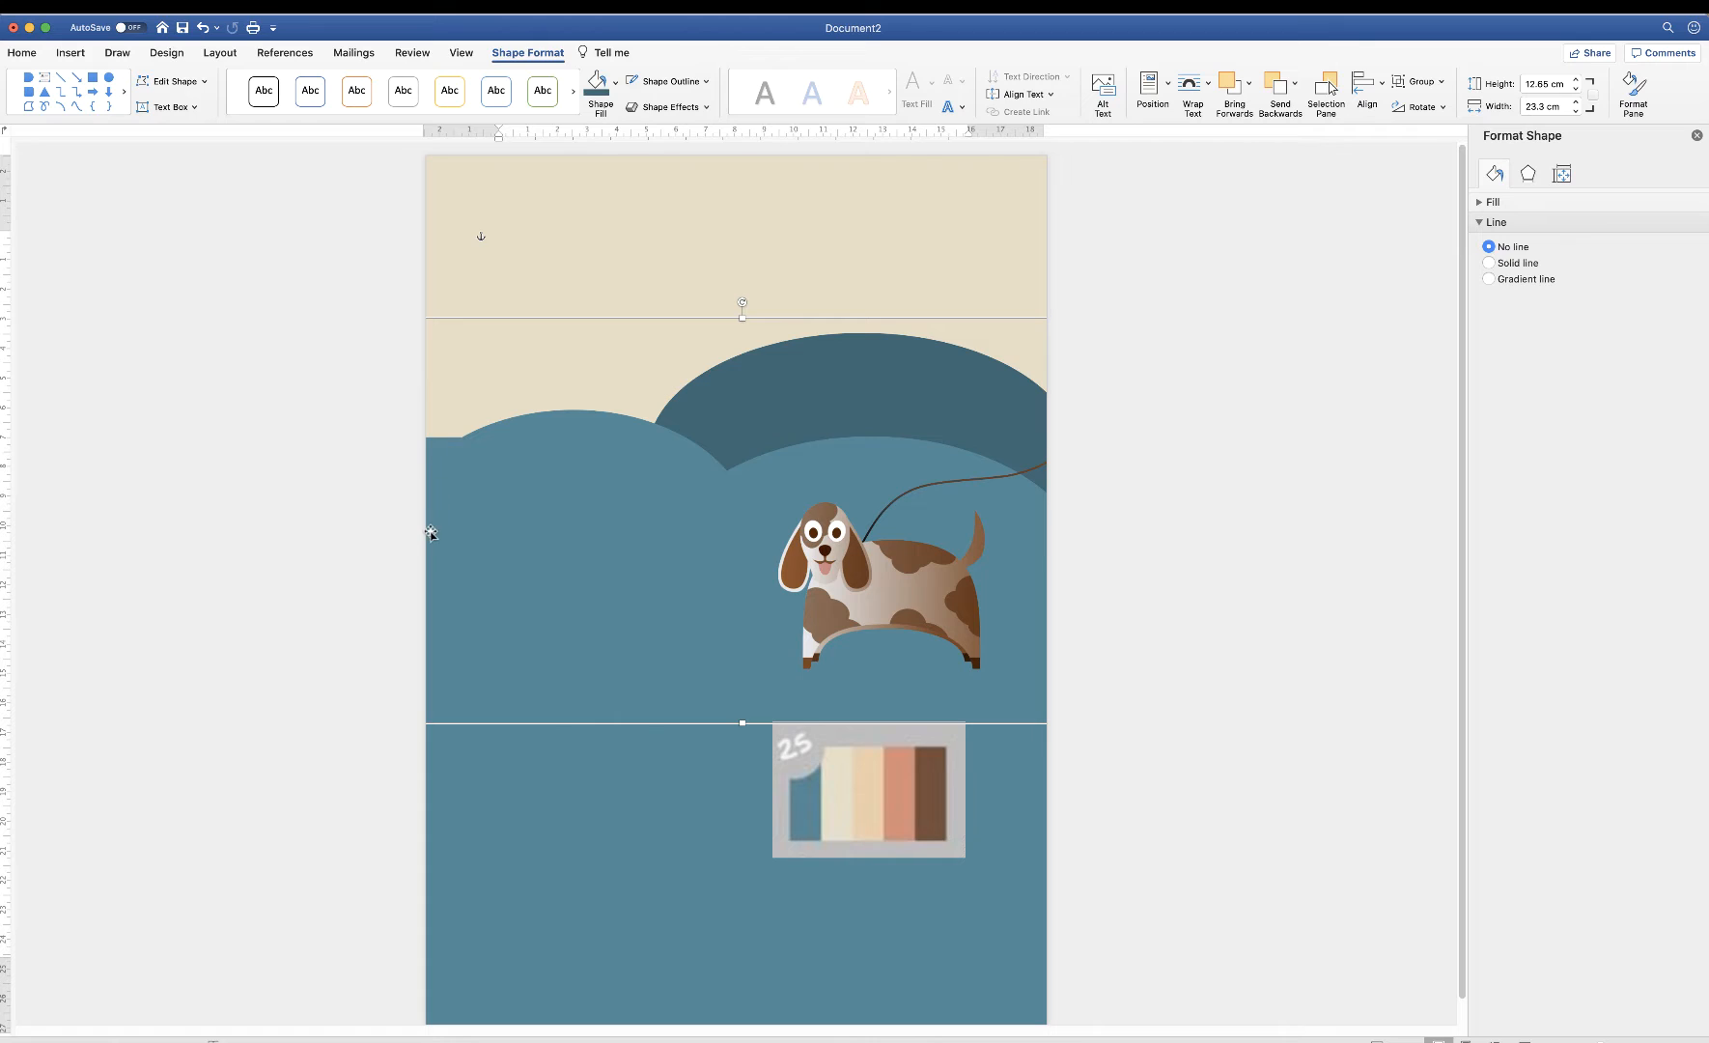
left_click(537, 265)
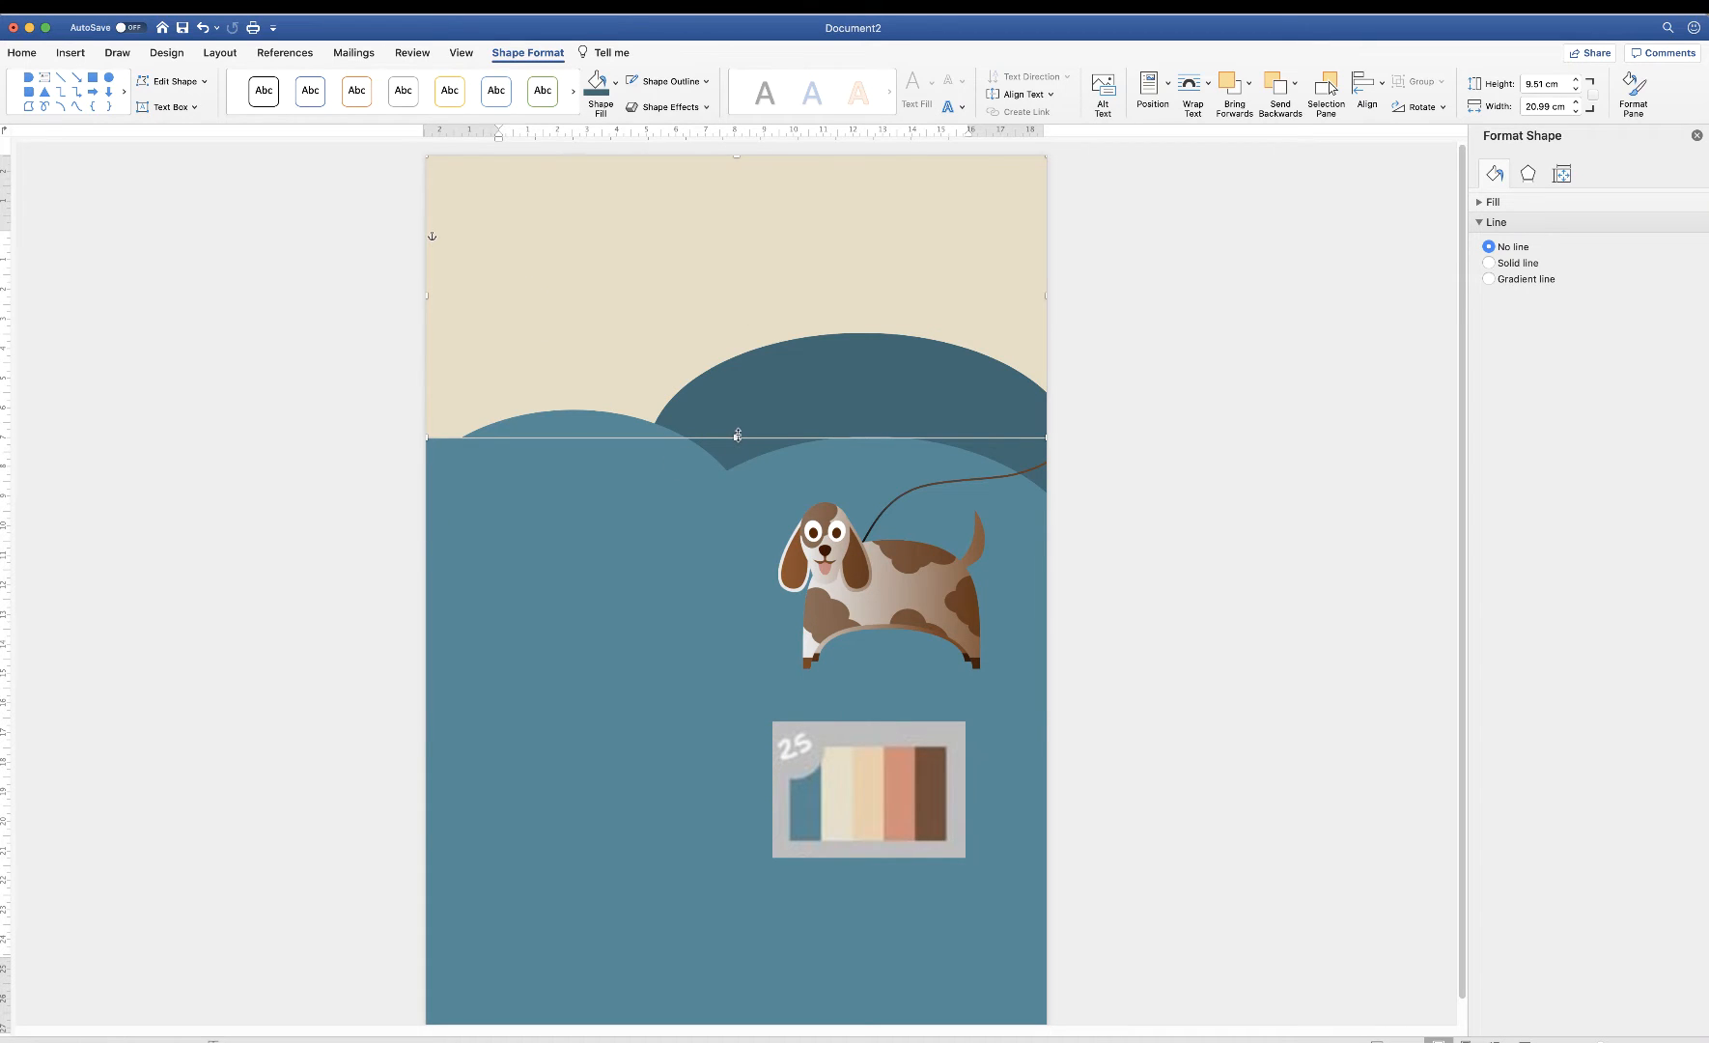
left_click_drag(736, 439, 737, 479)
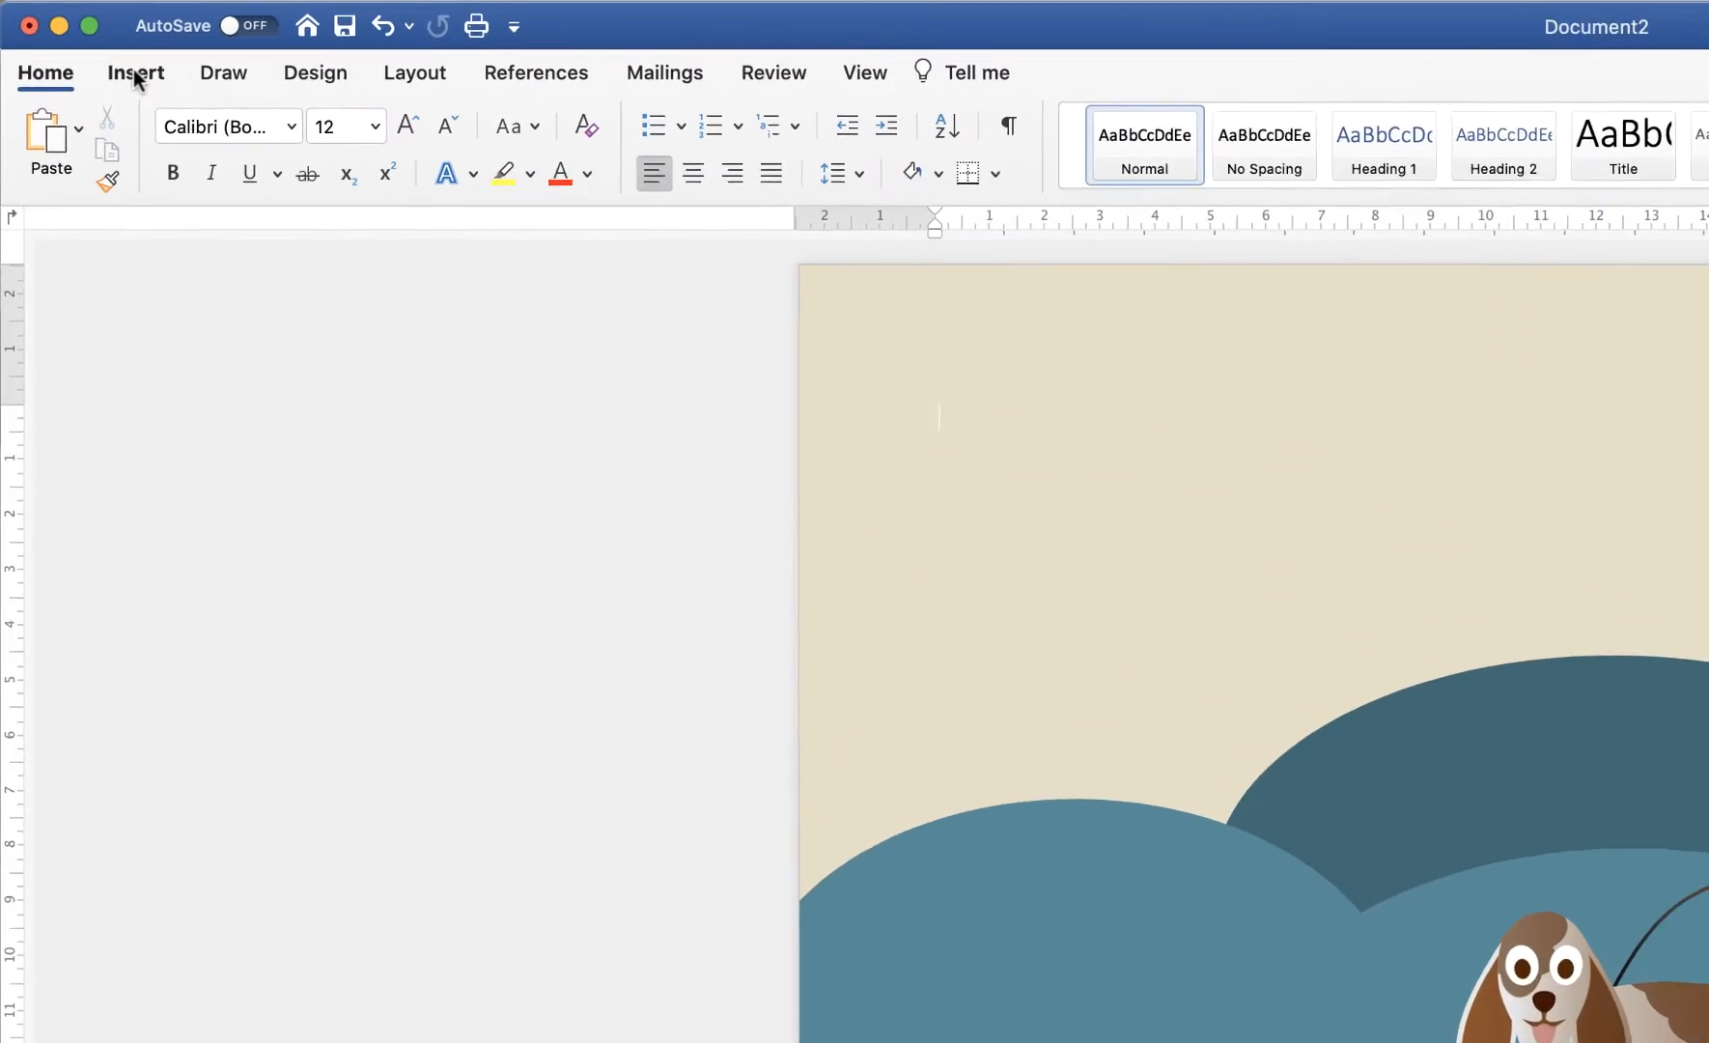
Insert a blue-style WordArt text box reading 'Happy Paws'
left_click(71, 37)
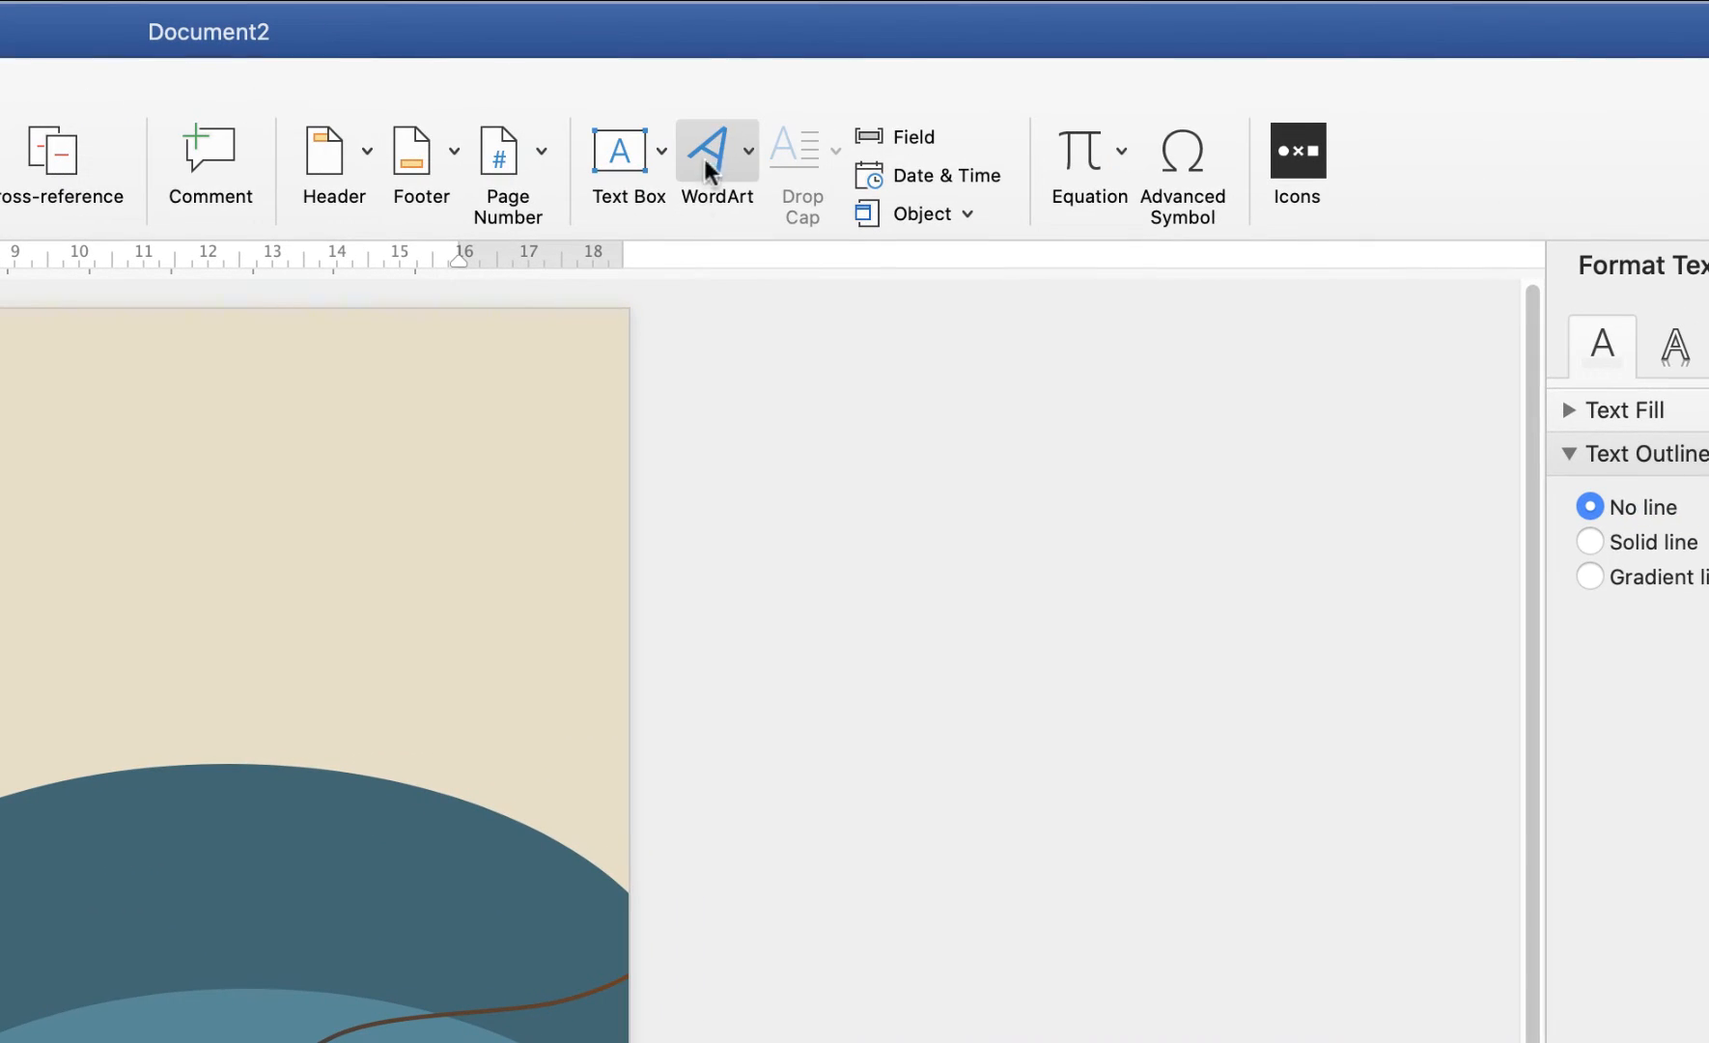
left_click(749, 152)
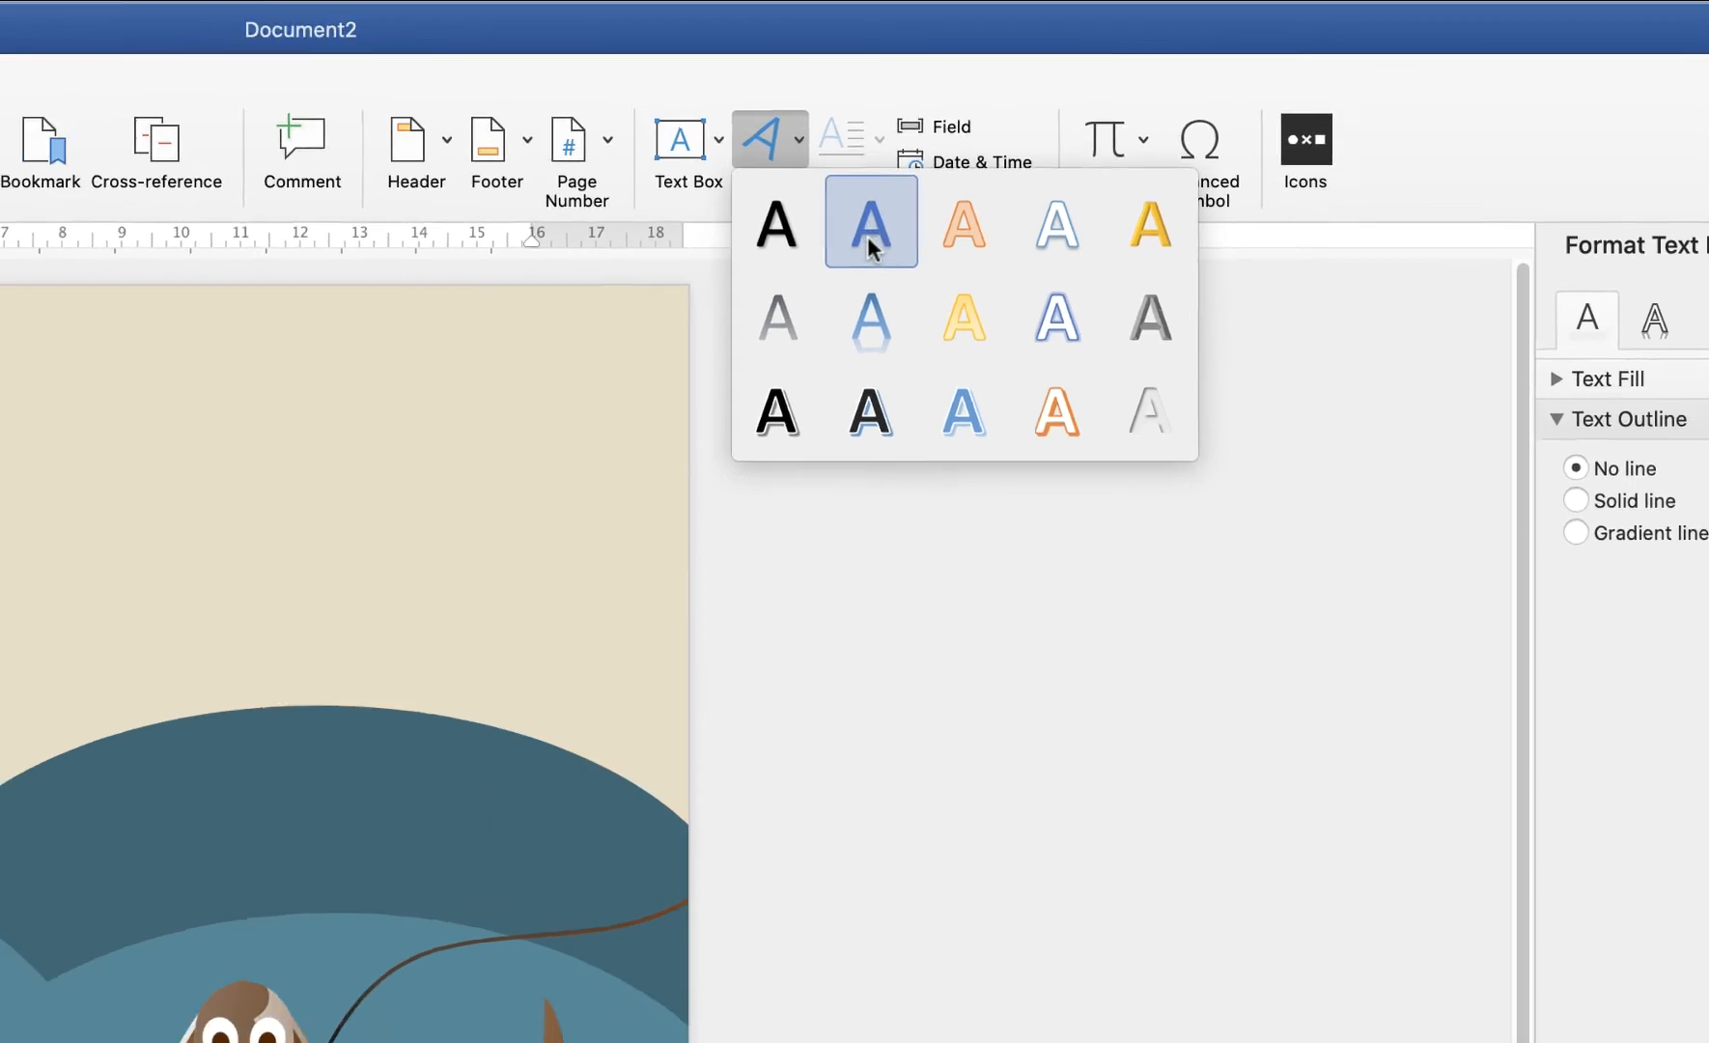
left_click(871, 249)
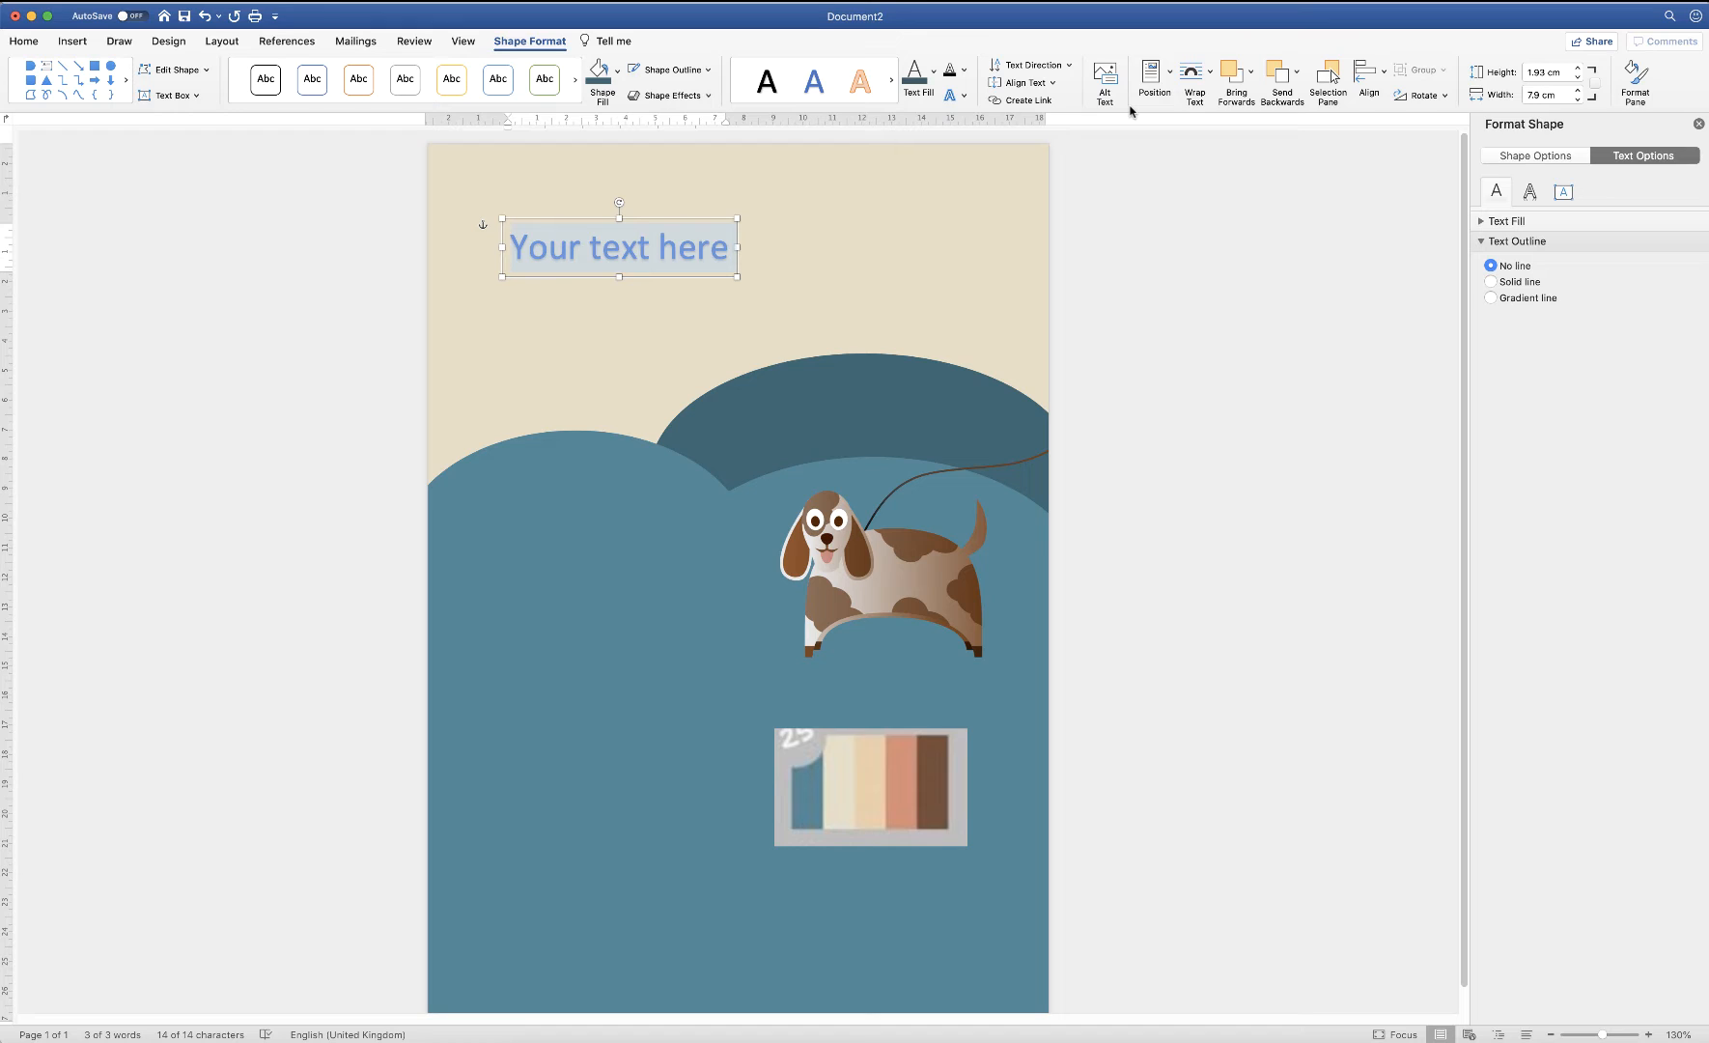
type("Happy")
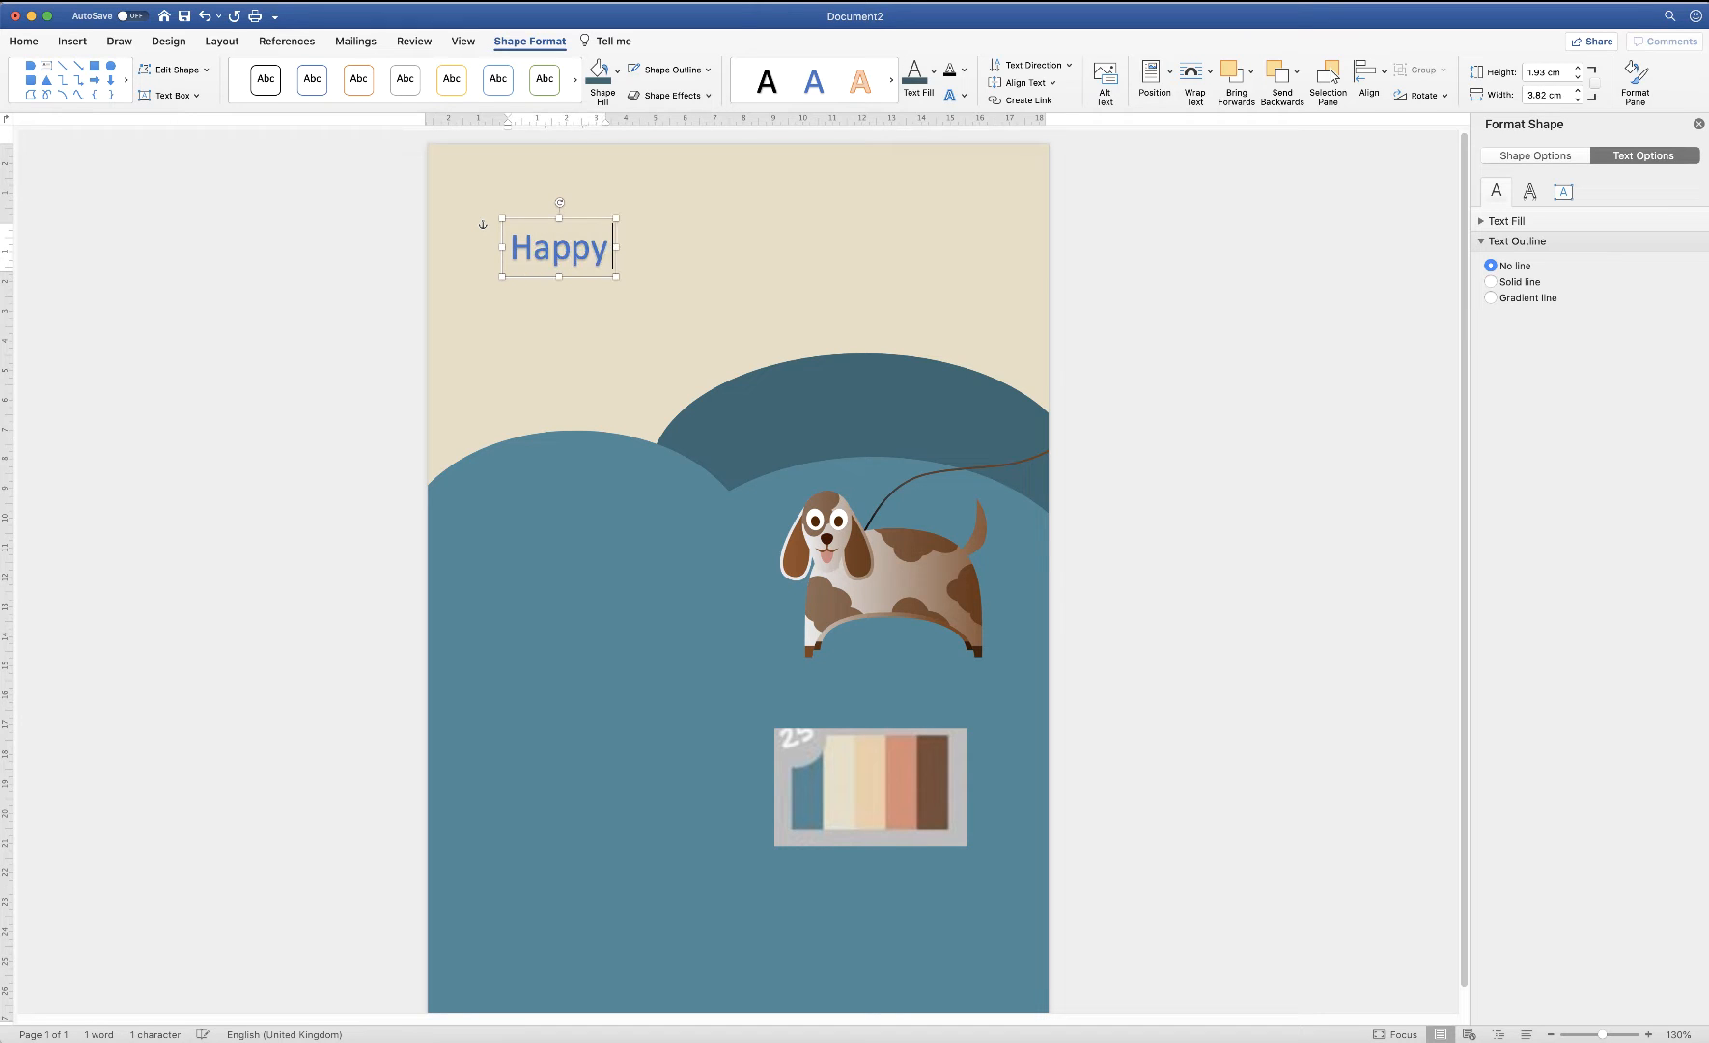
type(" Paws")
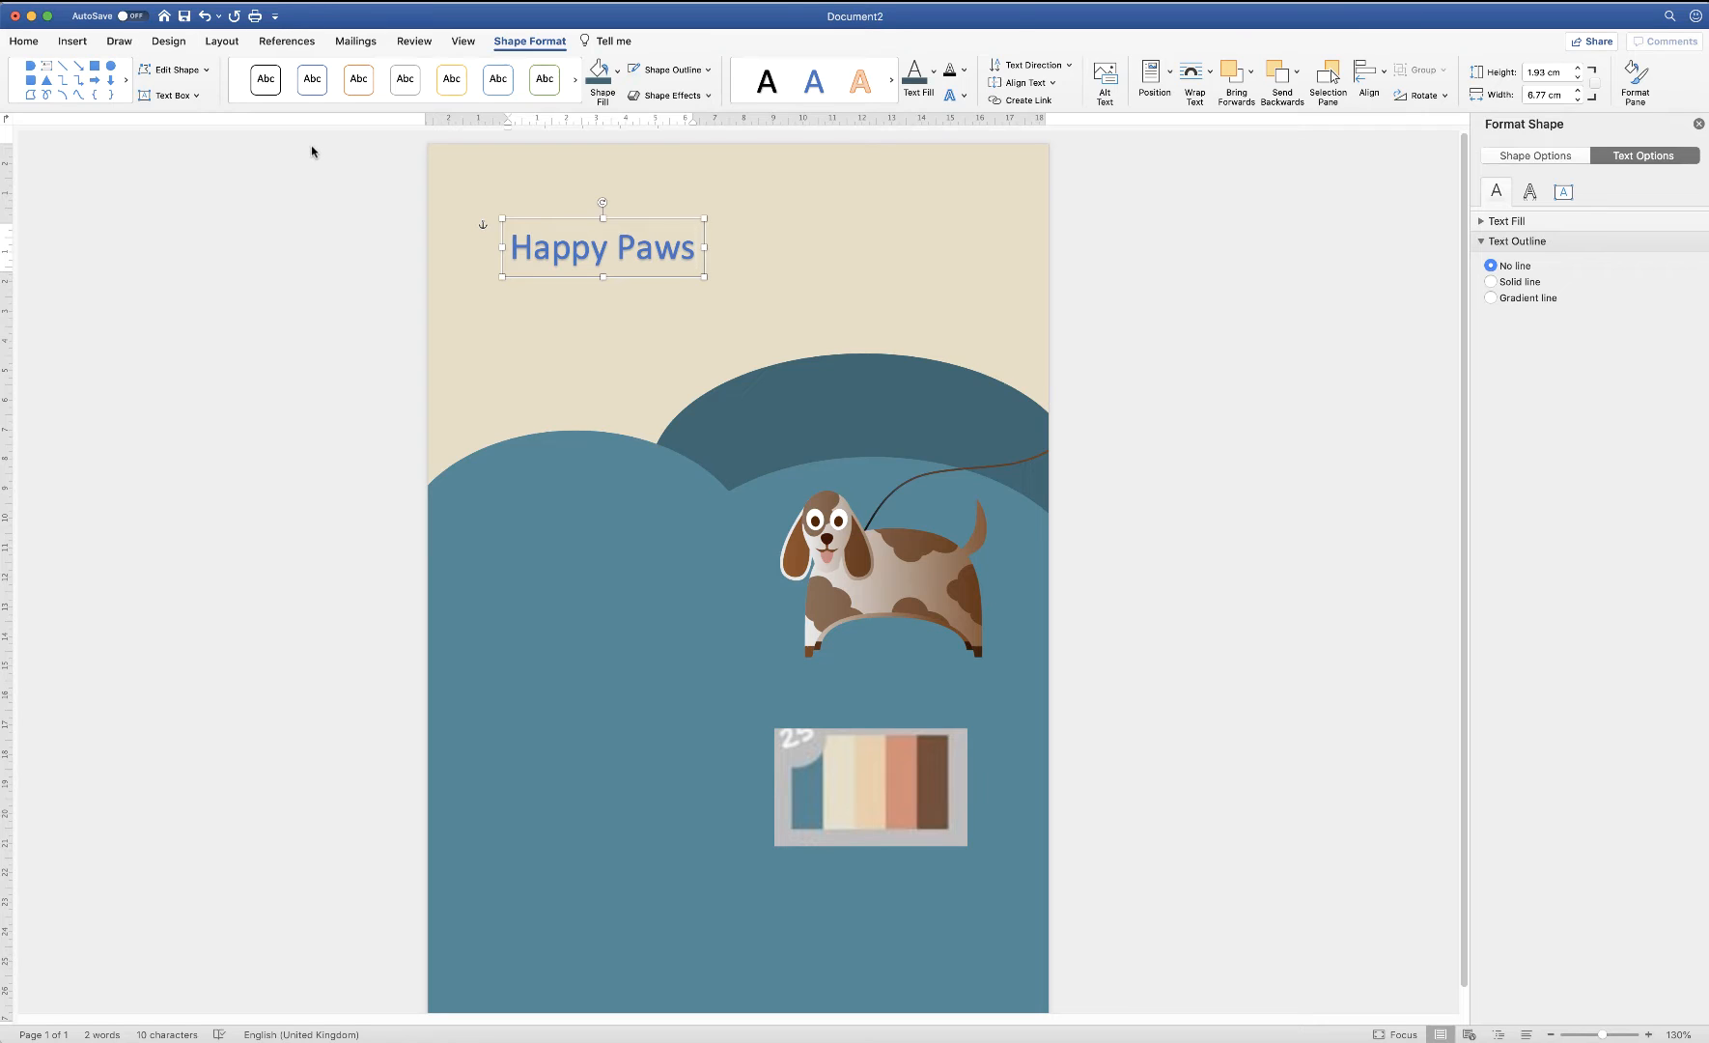
Format the Happy Paws text as Brazilia, bold, 72 pt
key("super+a")
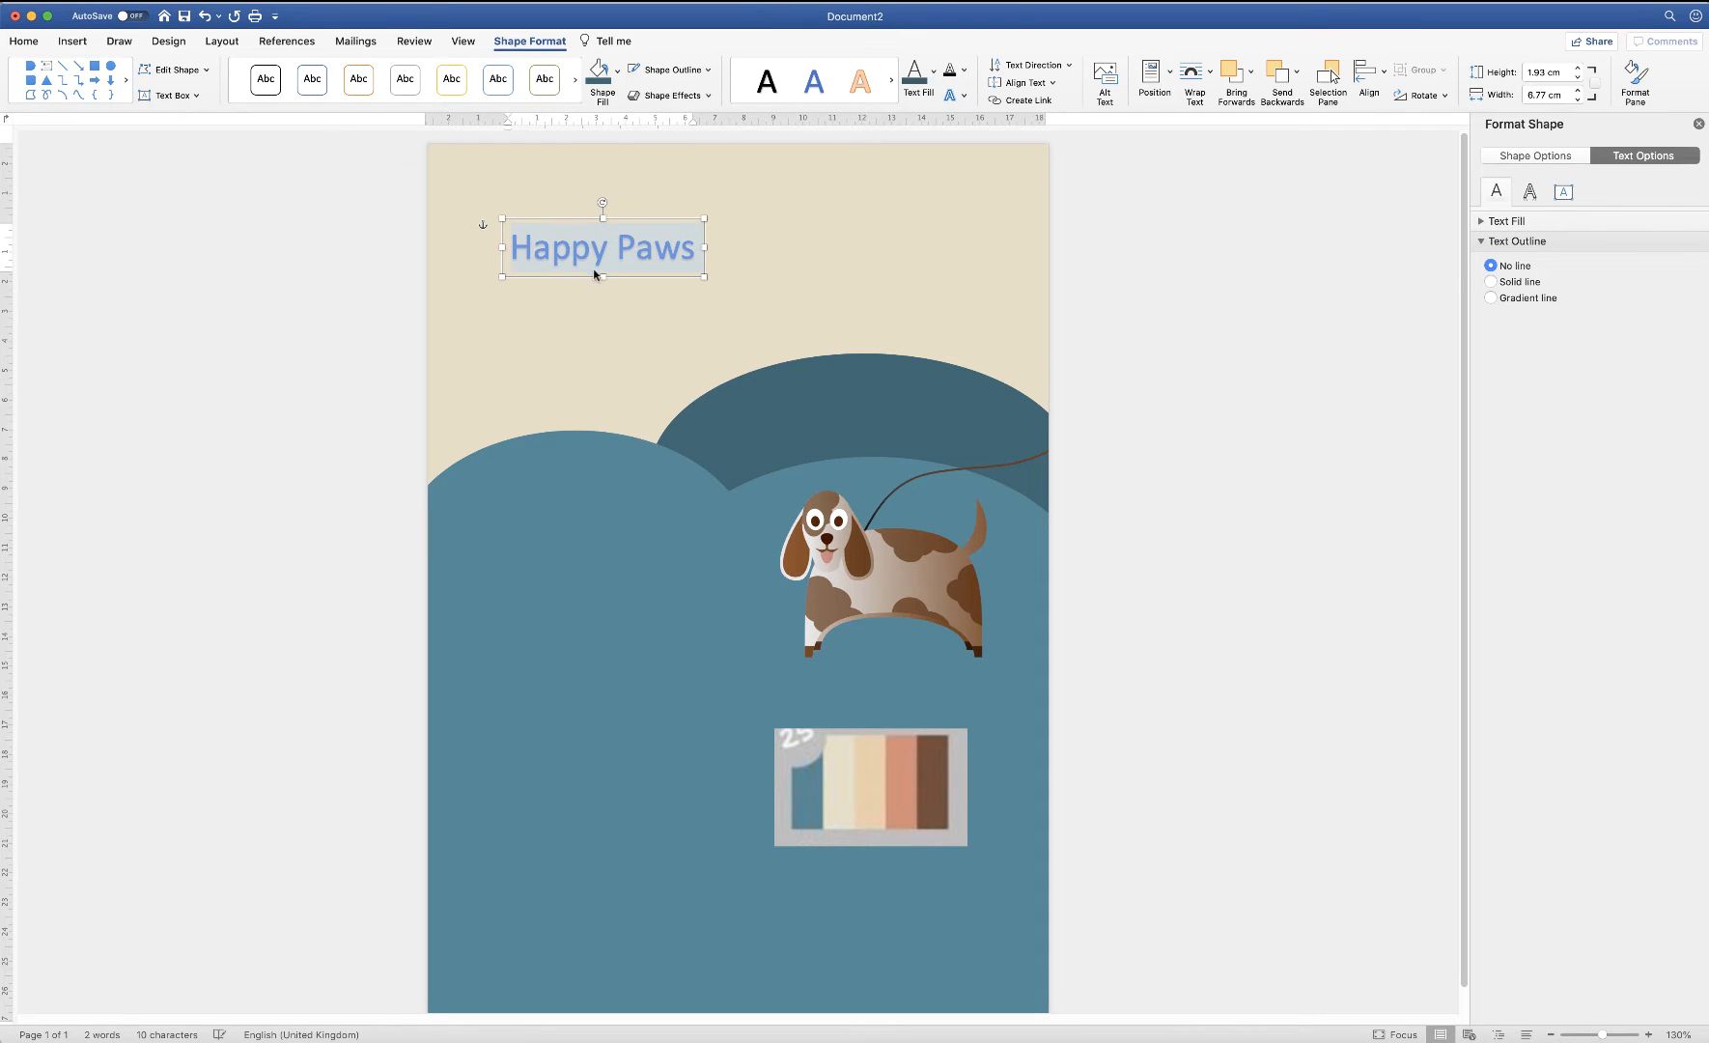
left_click(24, 42)
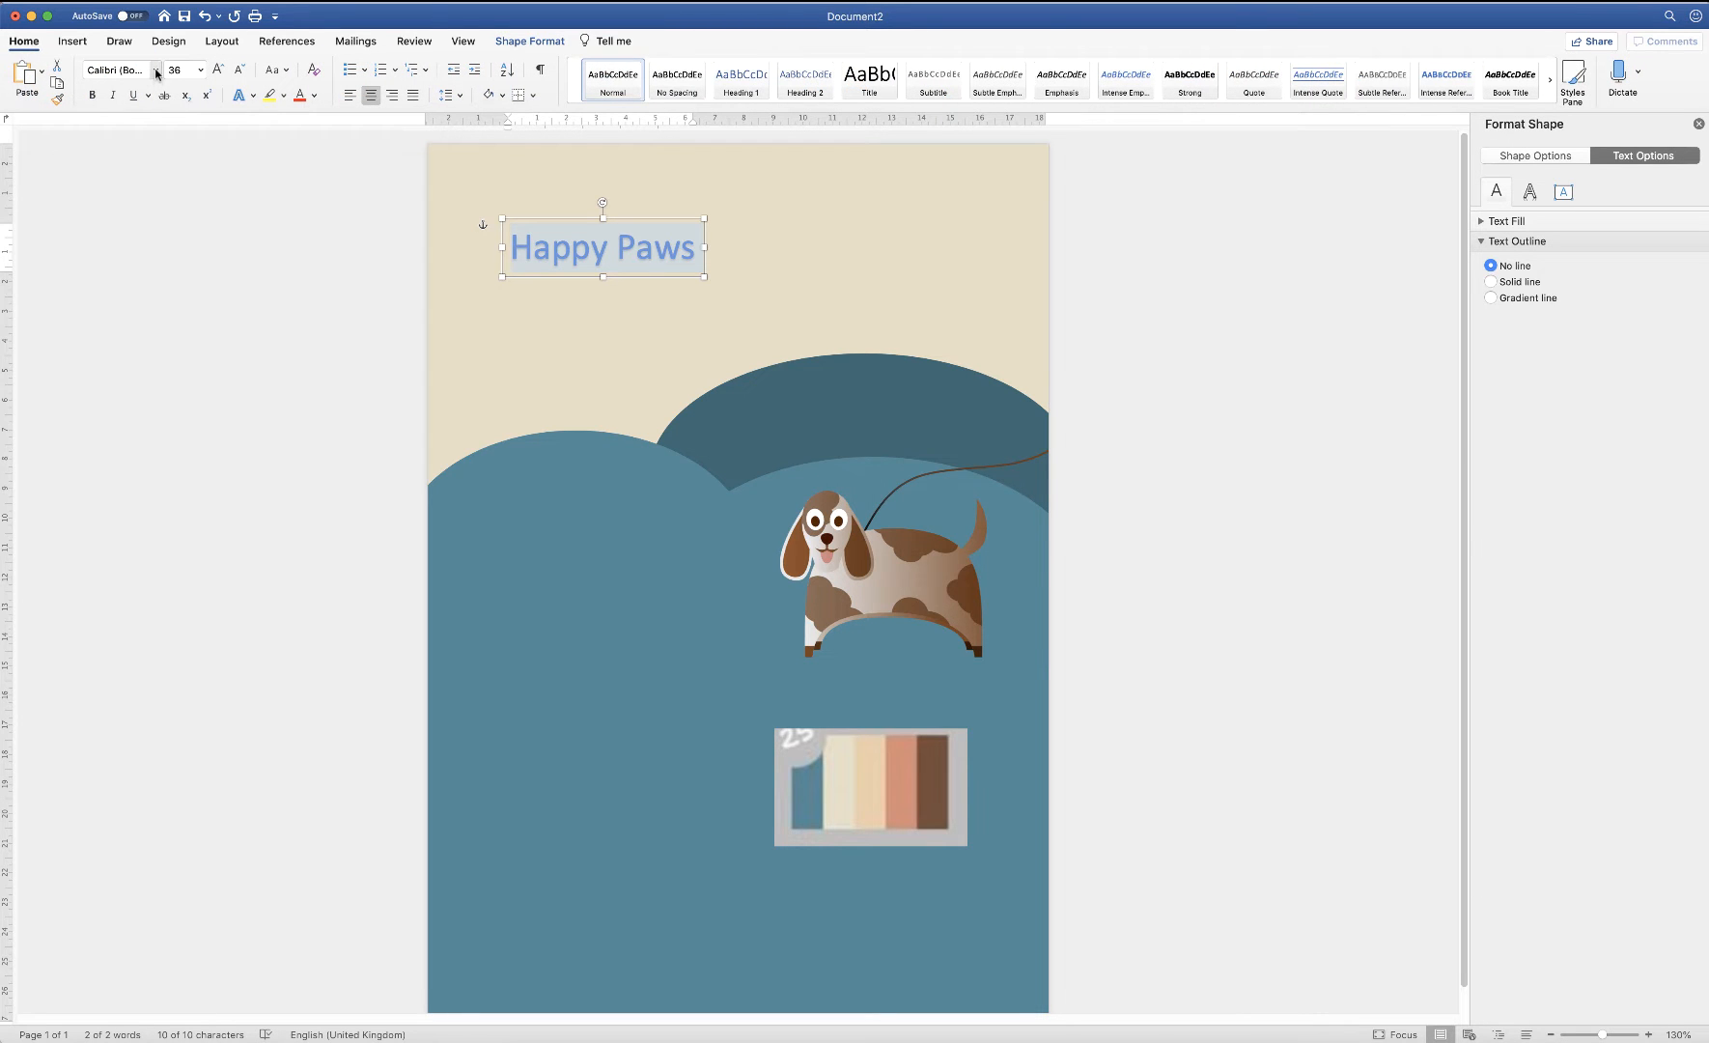
left_click(155, 72)
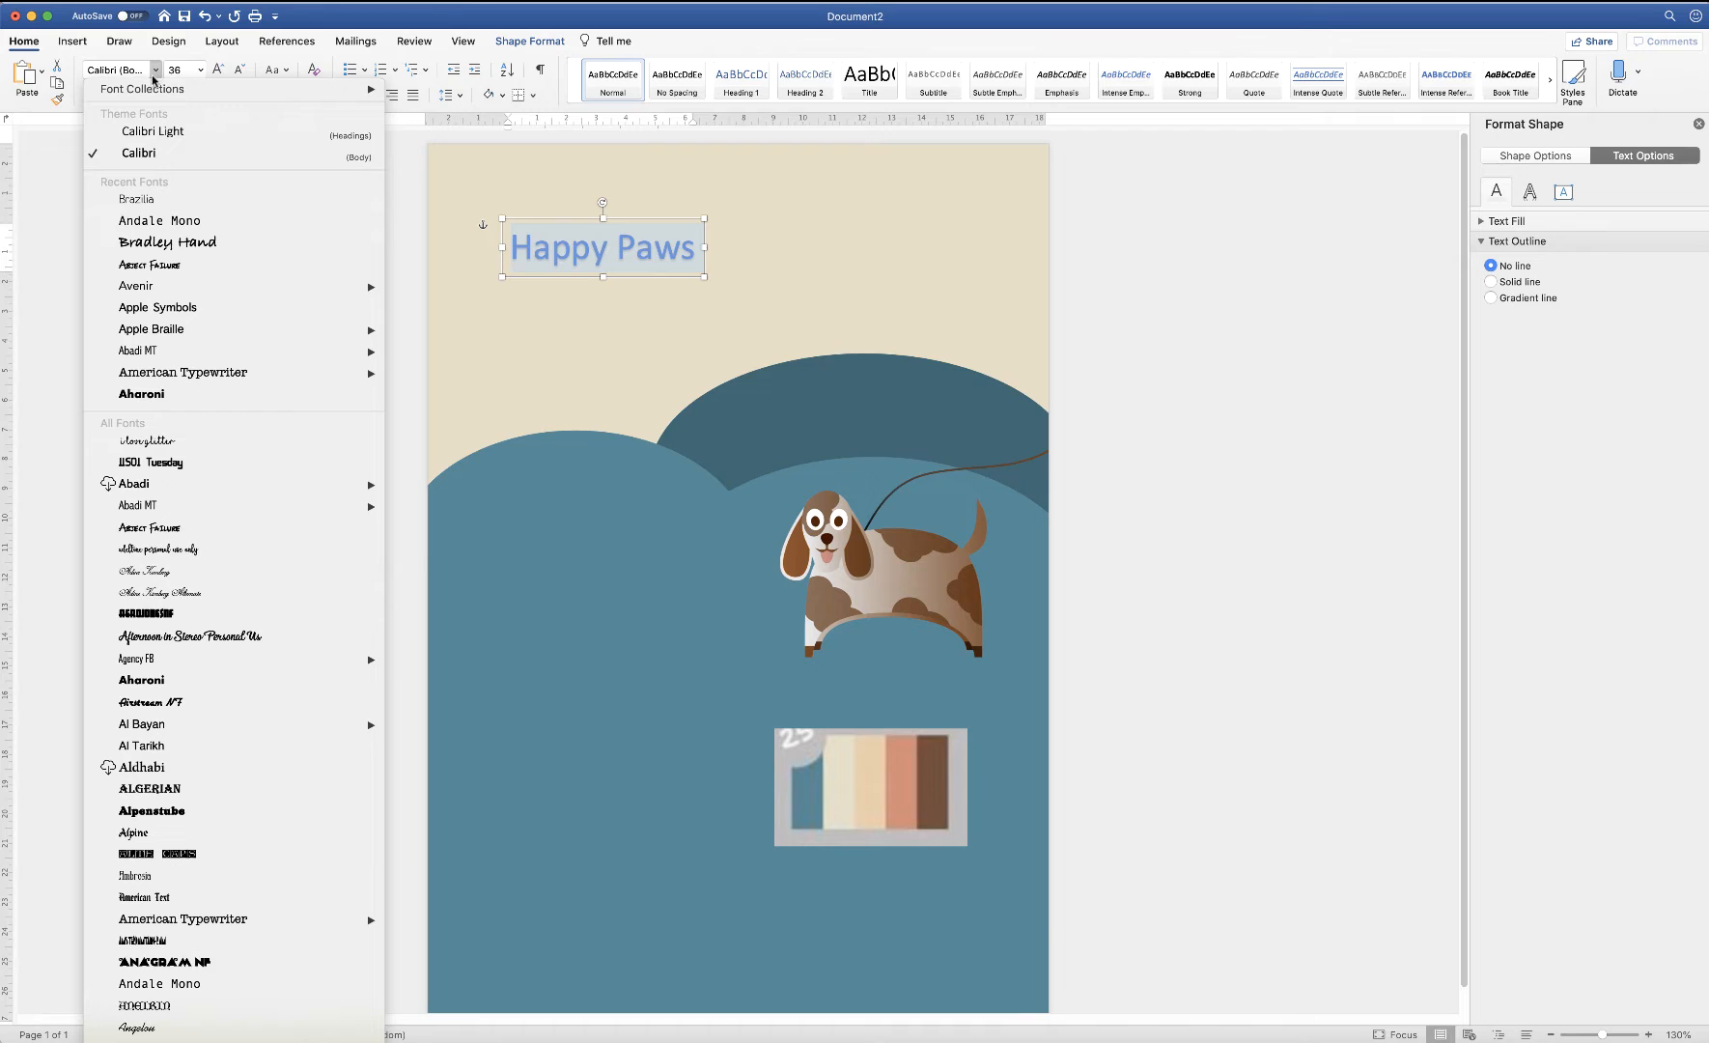
left_click(146, 201)
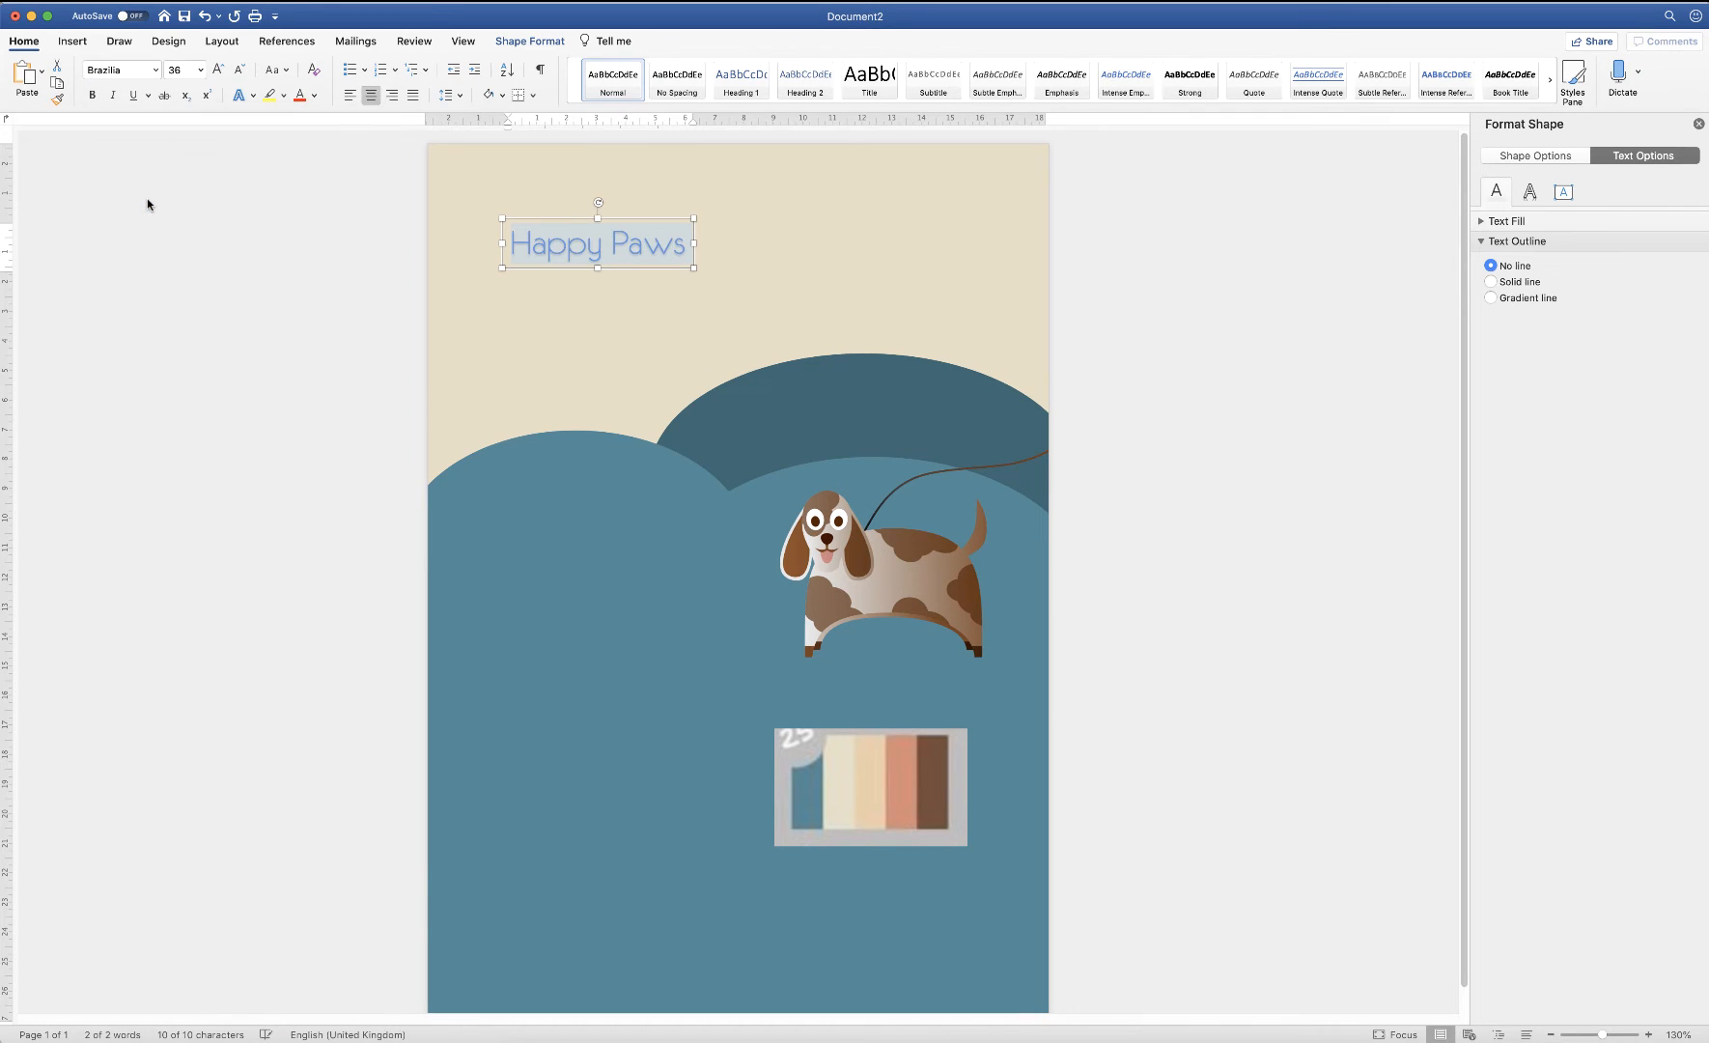
left_click(218, 69)
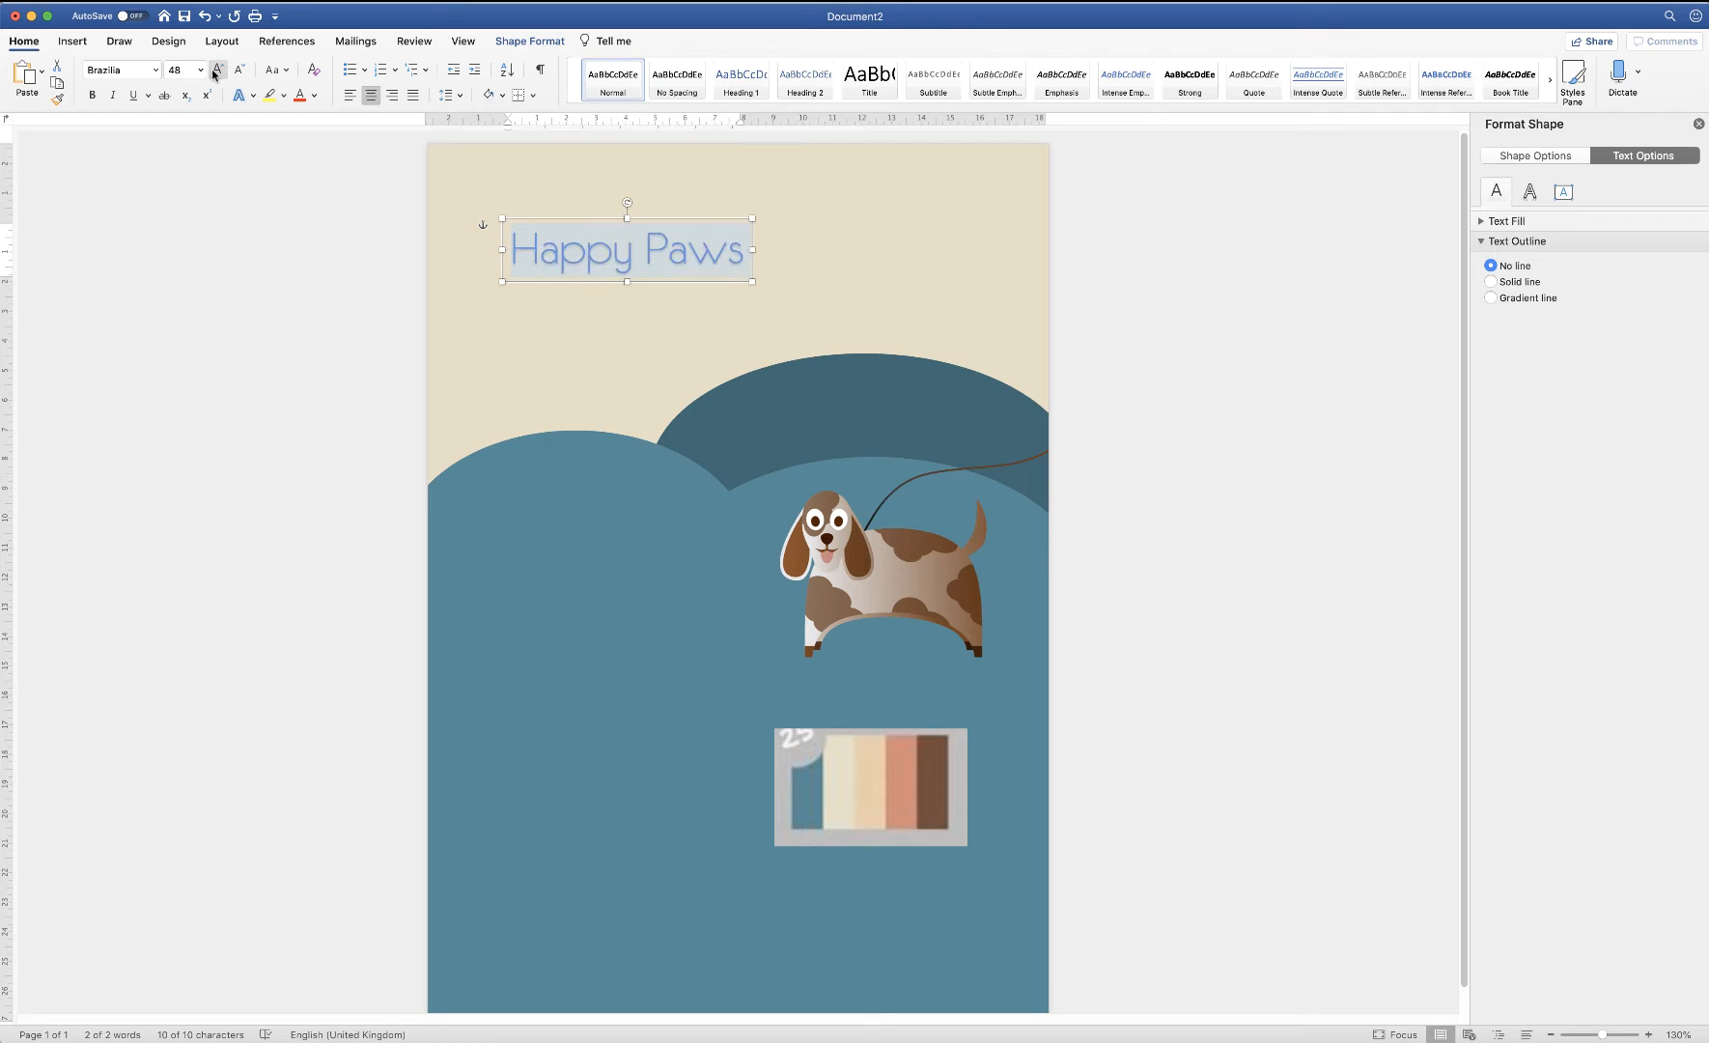
left_click(92, 96)
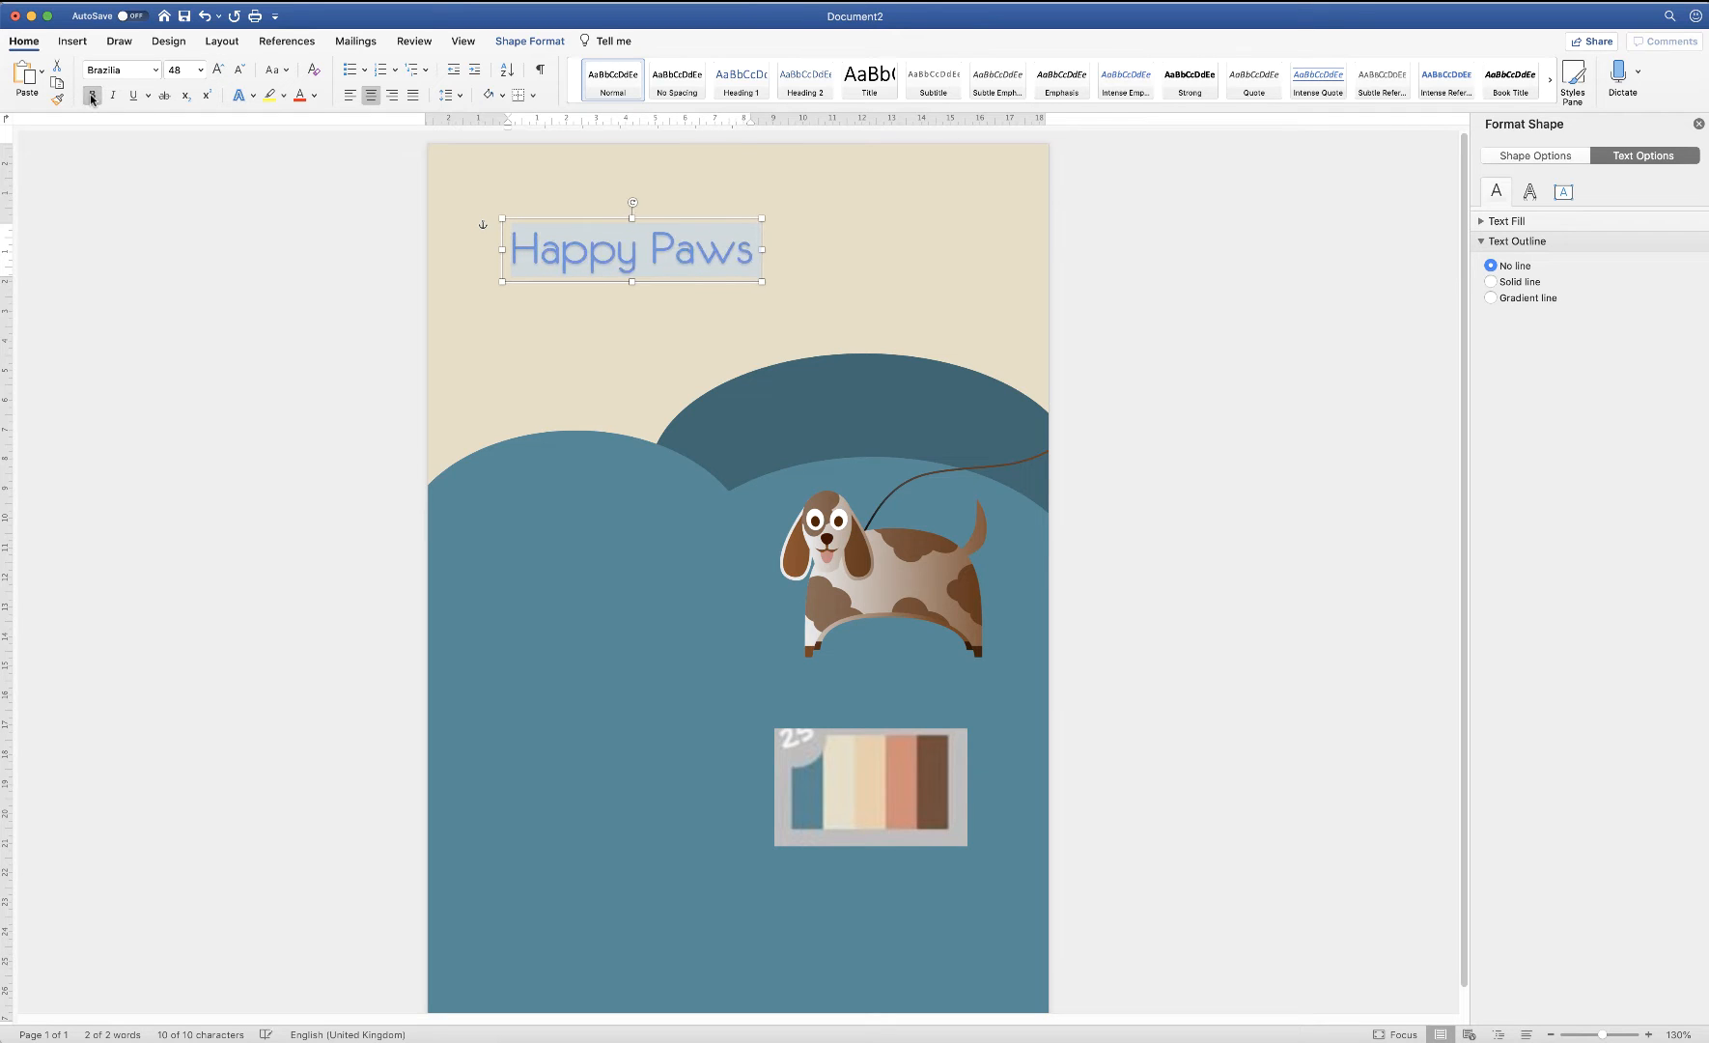
left_click(218, 71)
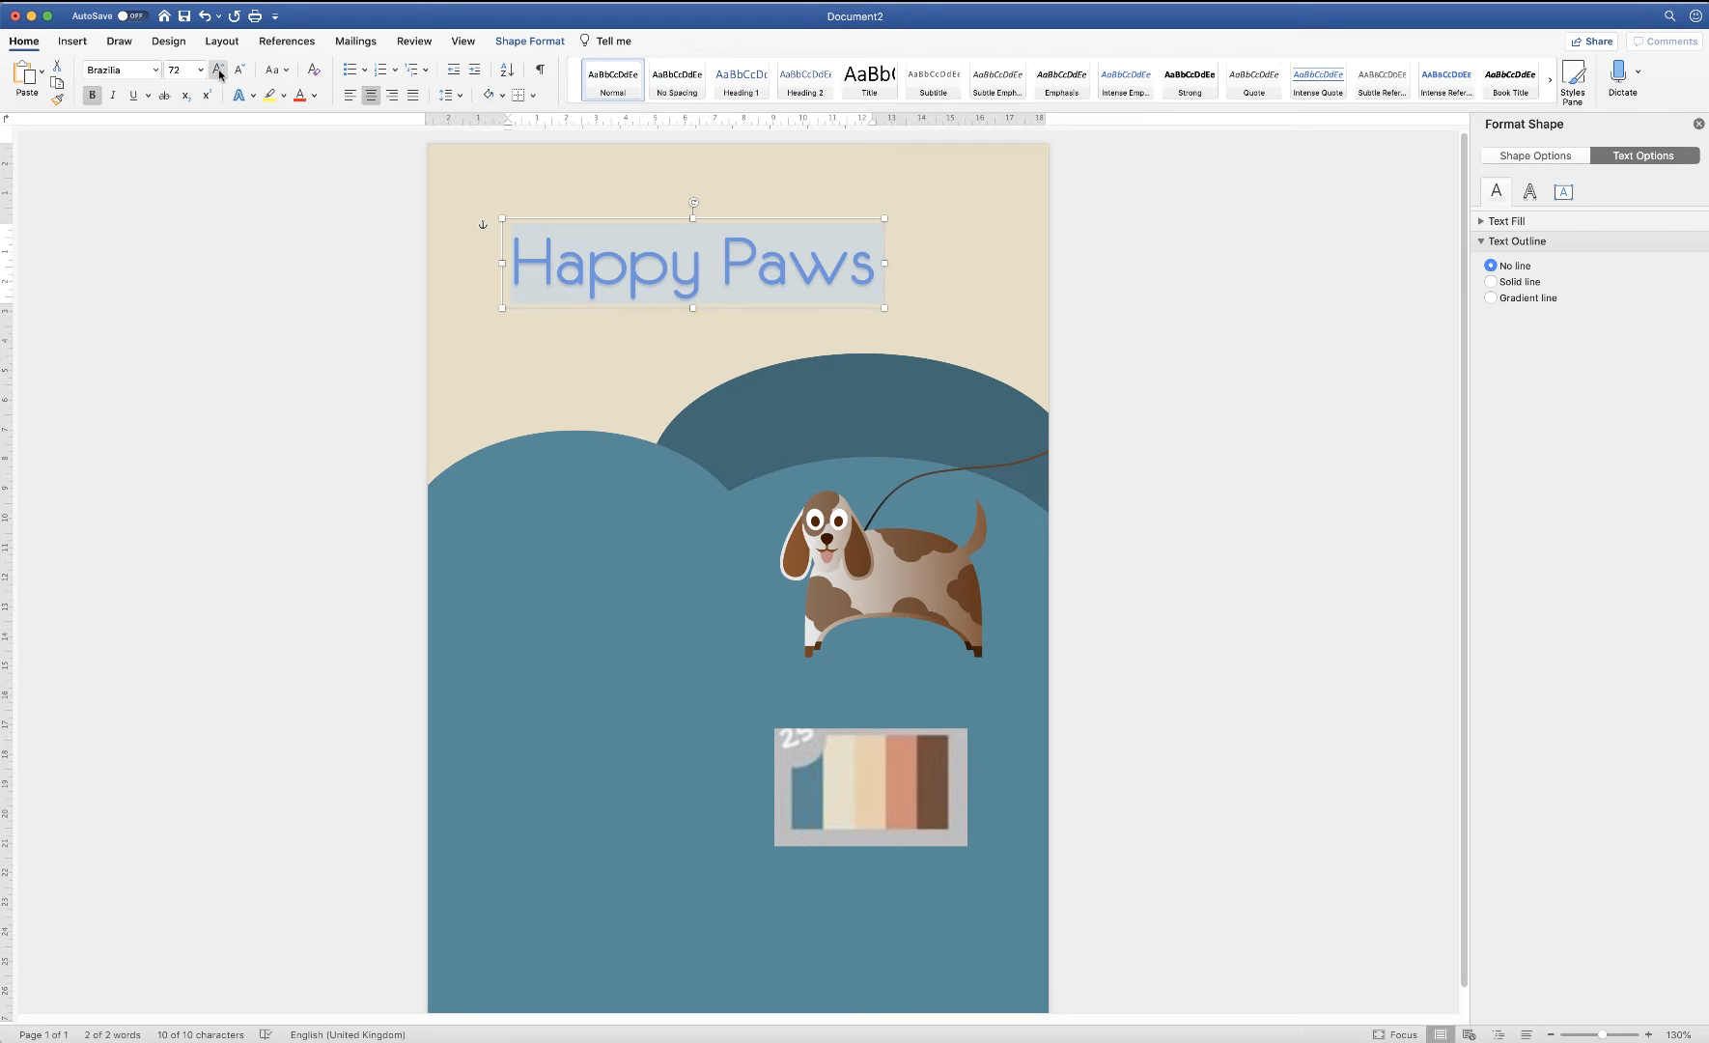
left_click(942, 292)
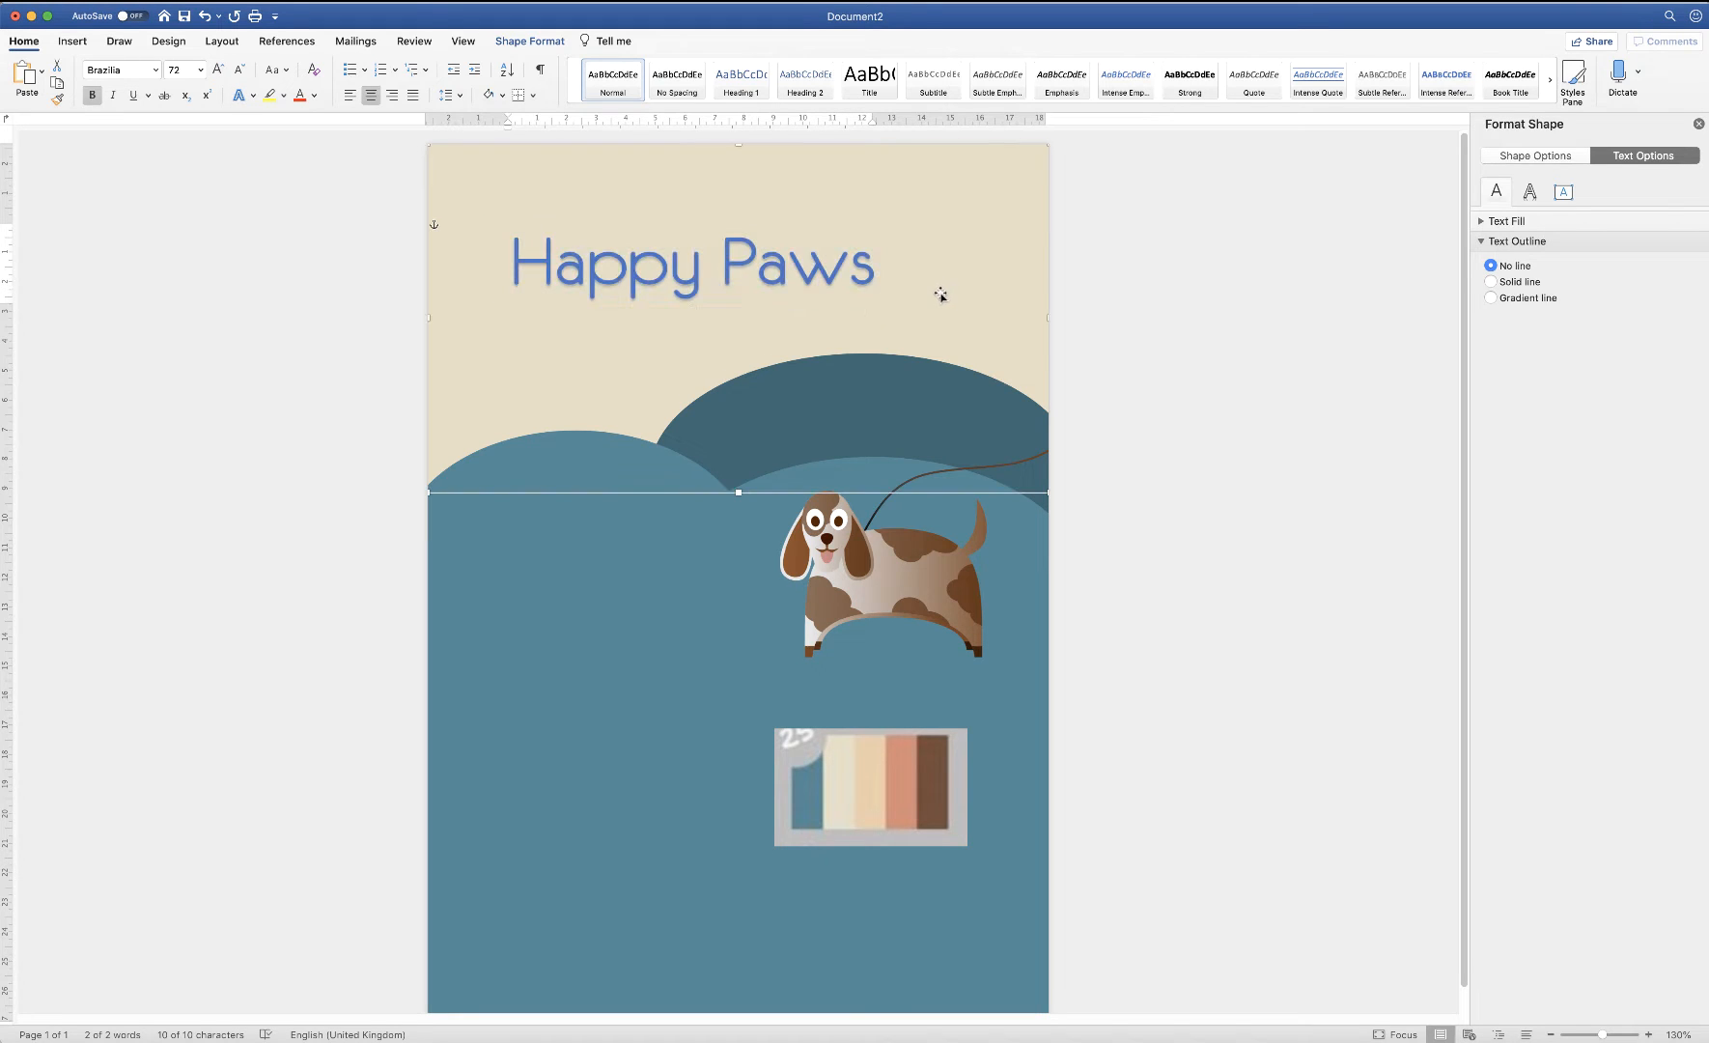
left_click(731, 262)
Raise the Happy Paws title, move the palette picture up, and bring it to front
left_click_drag(724, 277, 766, 214)
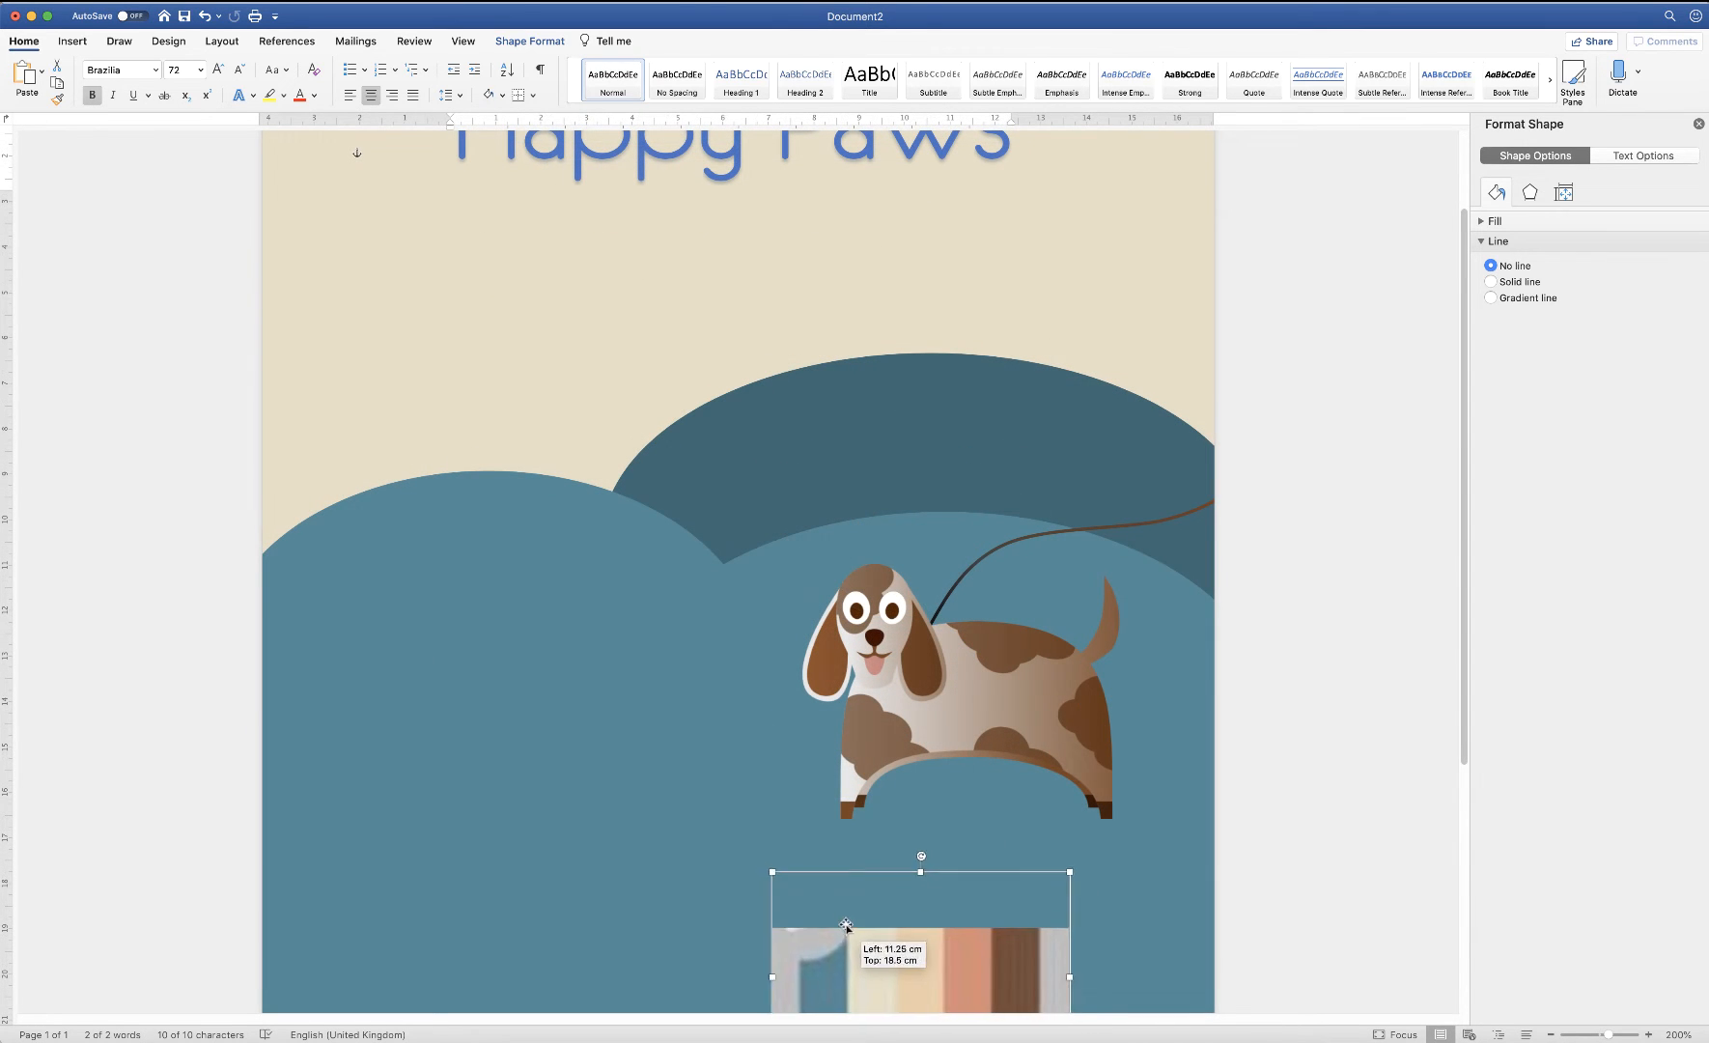
left_click_drag(845, 925, 464, 260)
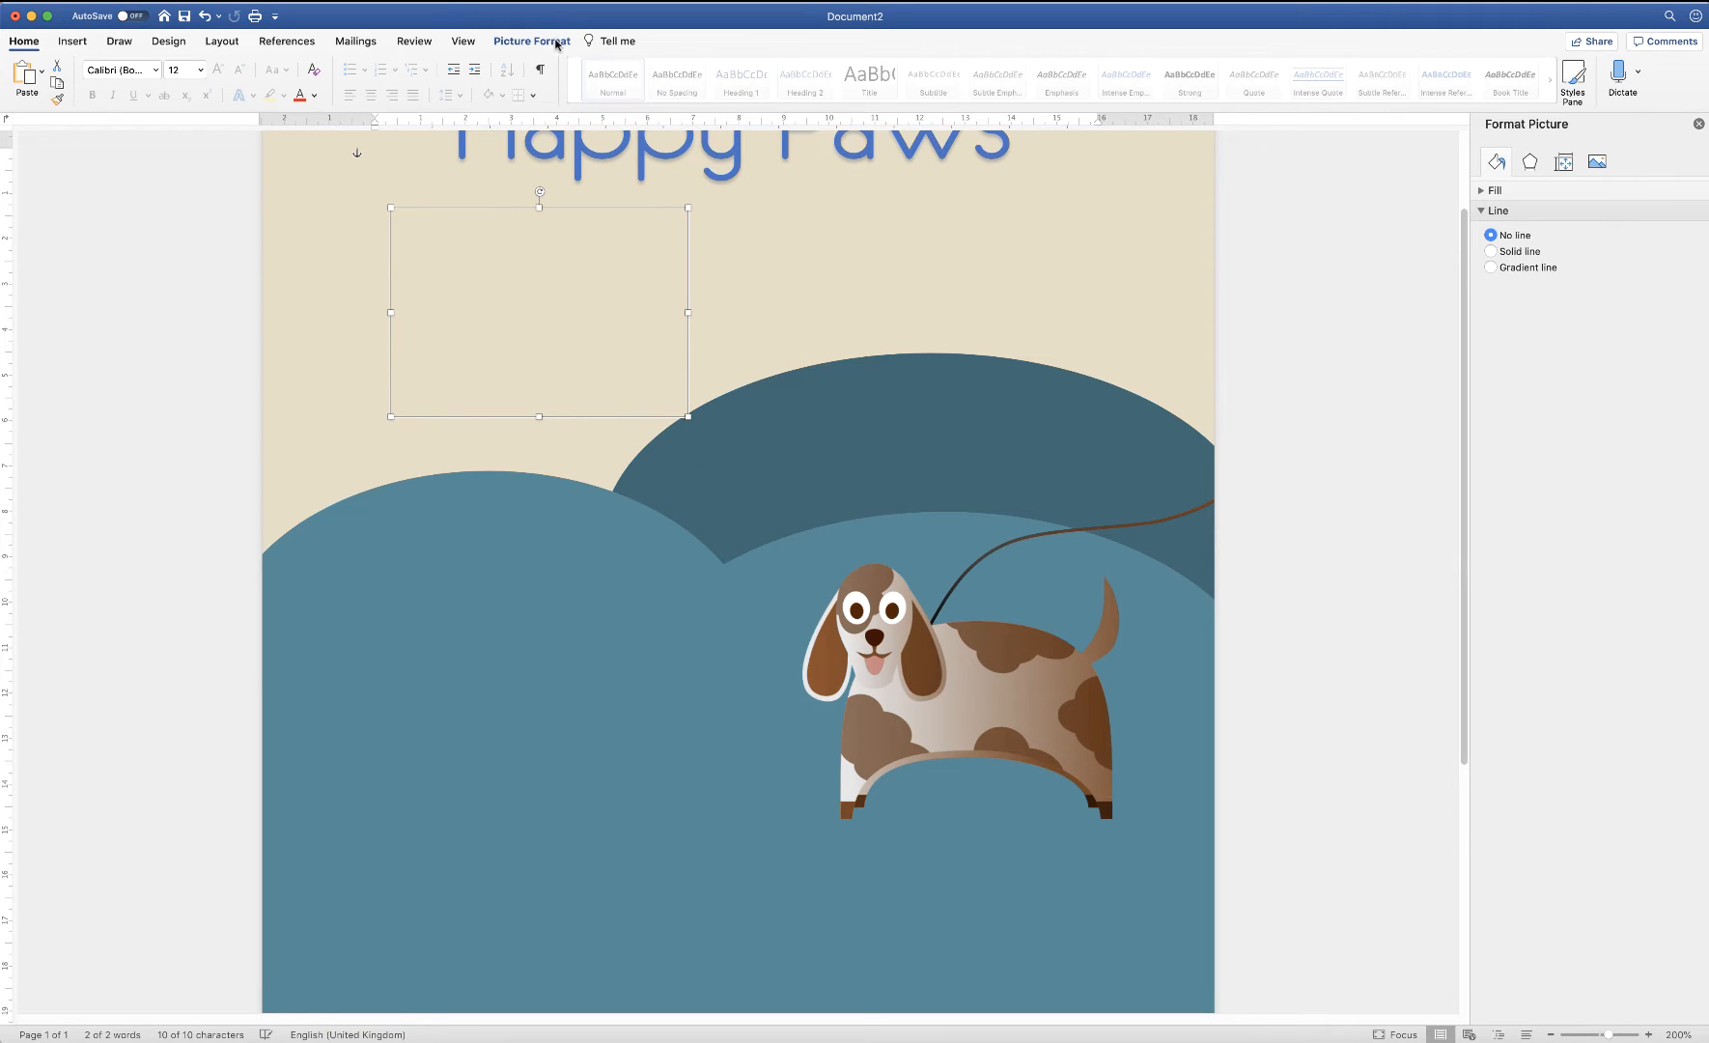
left_click(558, 43)
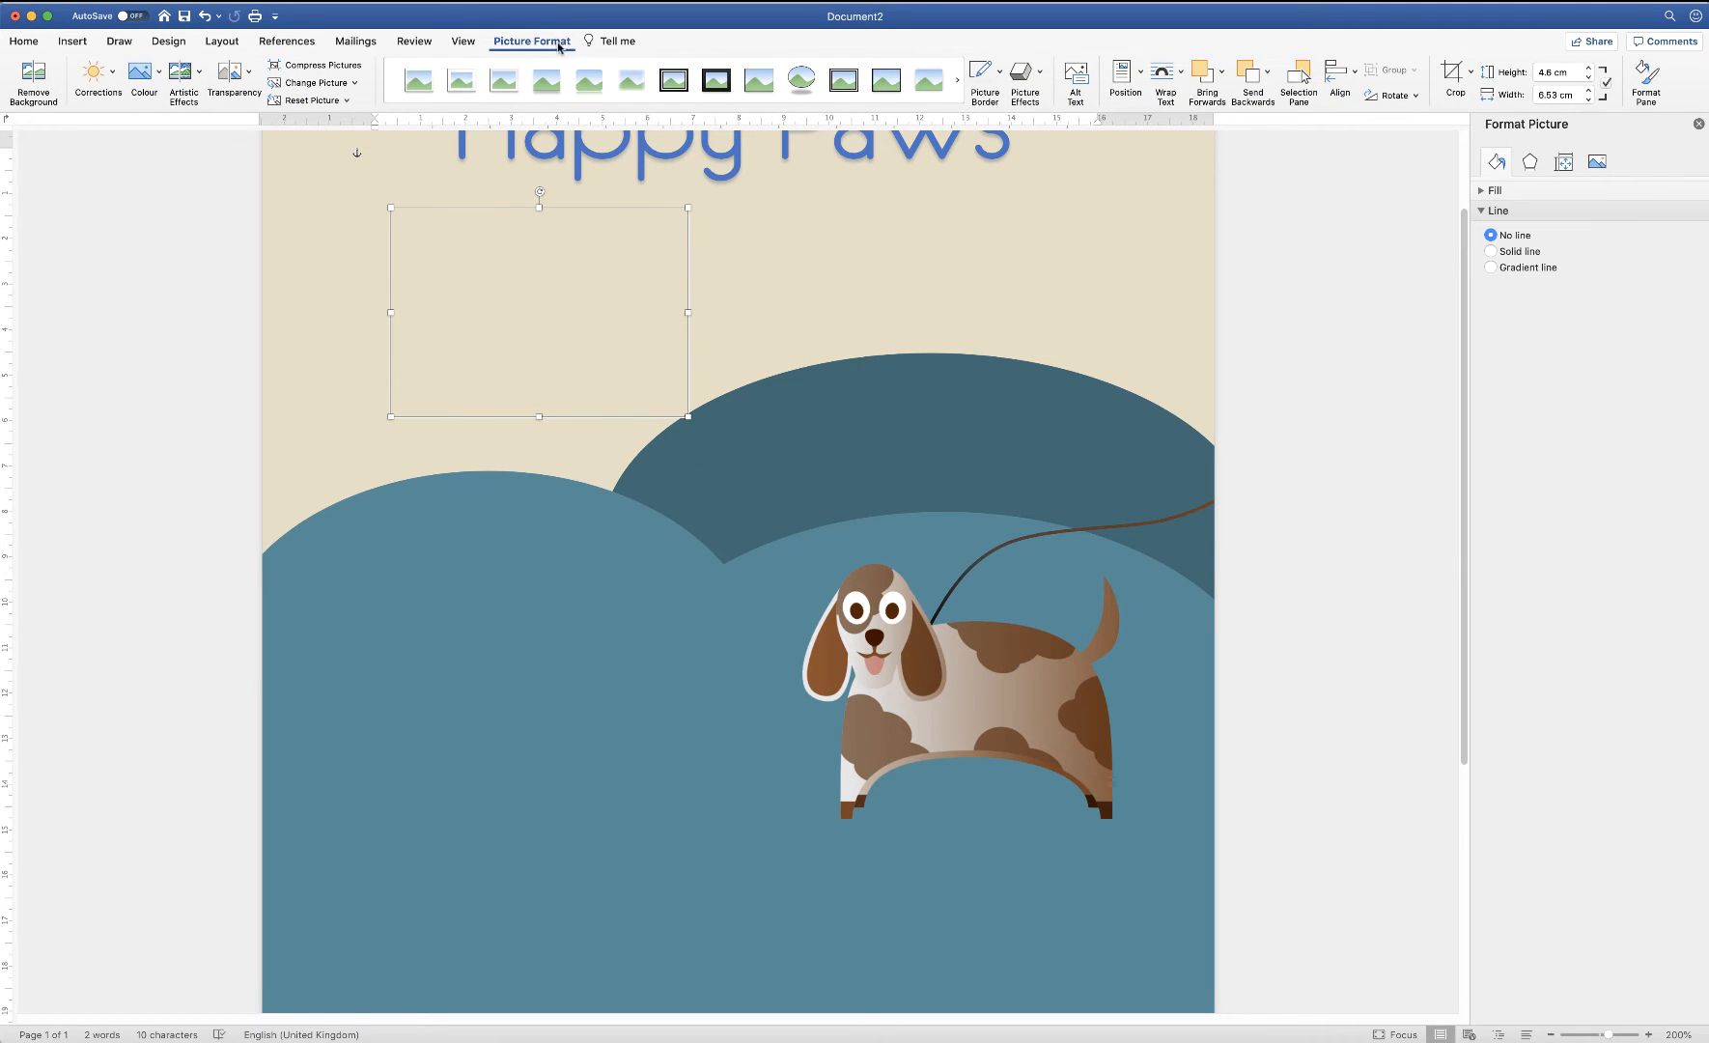
left_click(1223, 76)
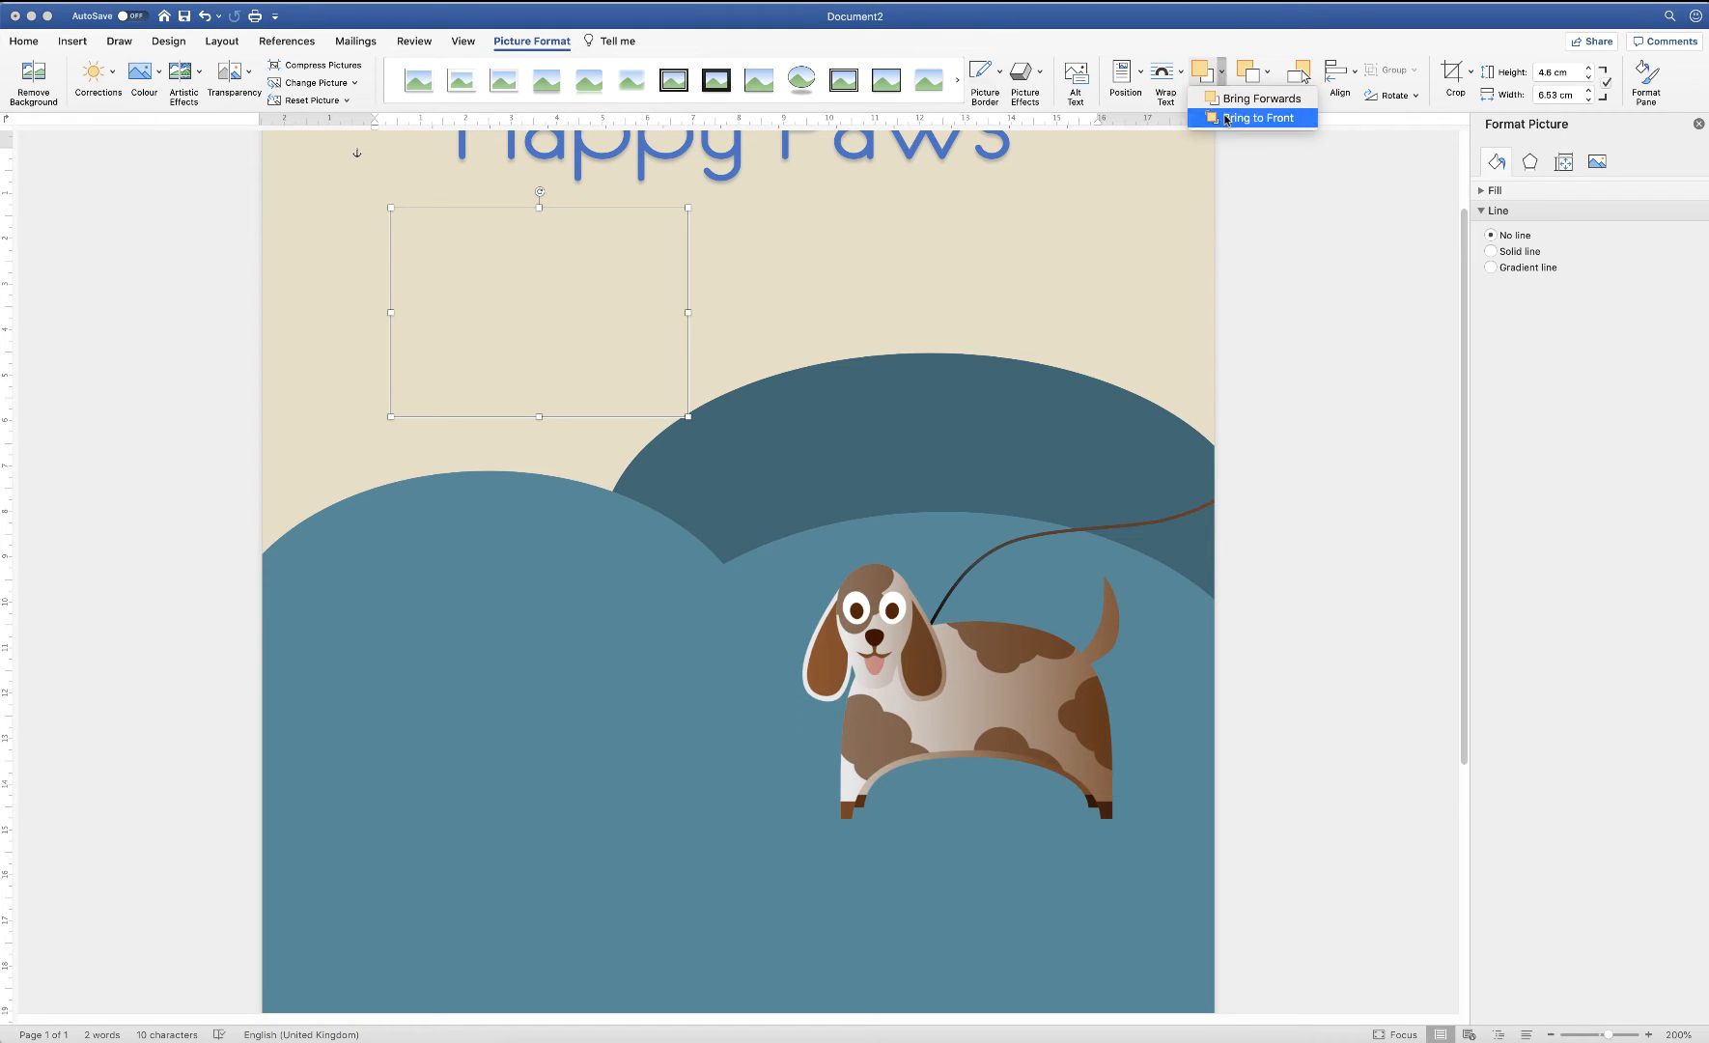
left_click(1255, 117)
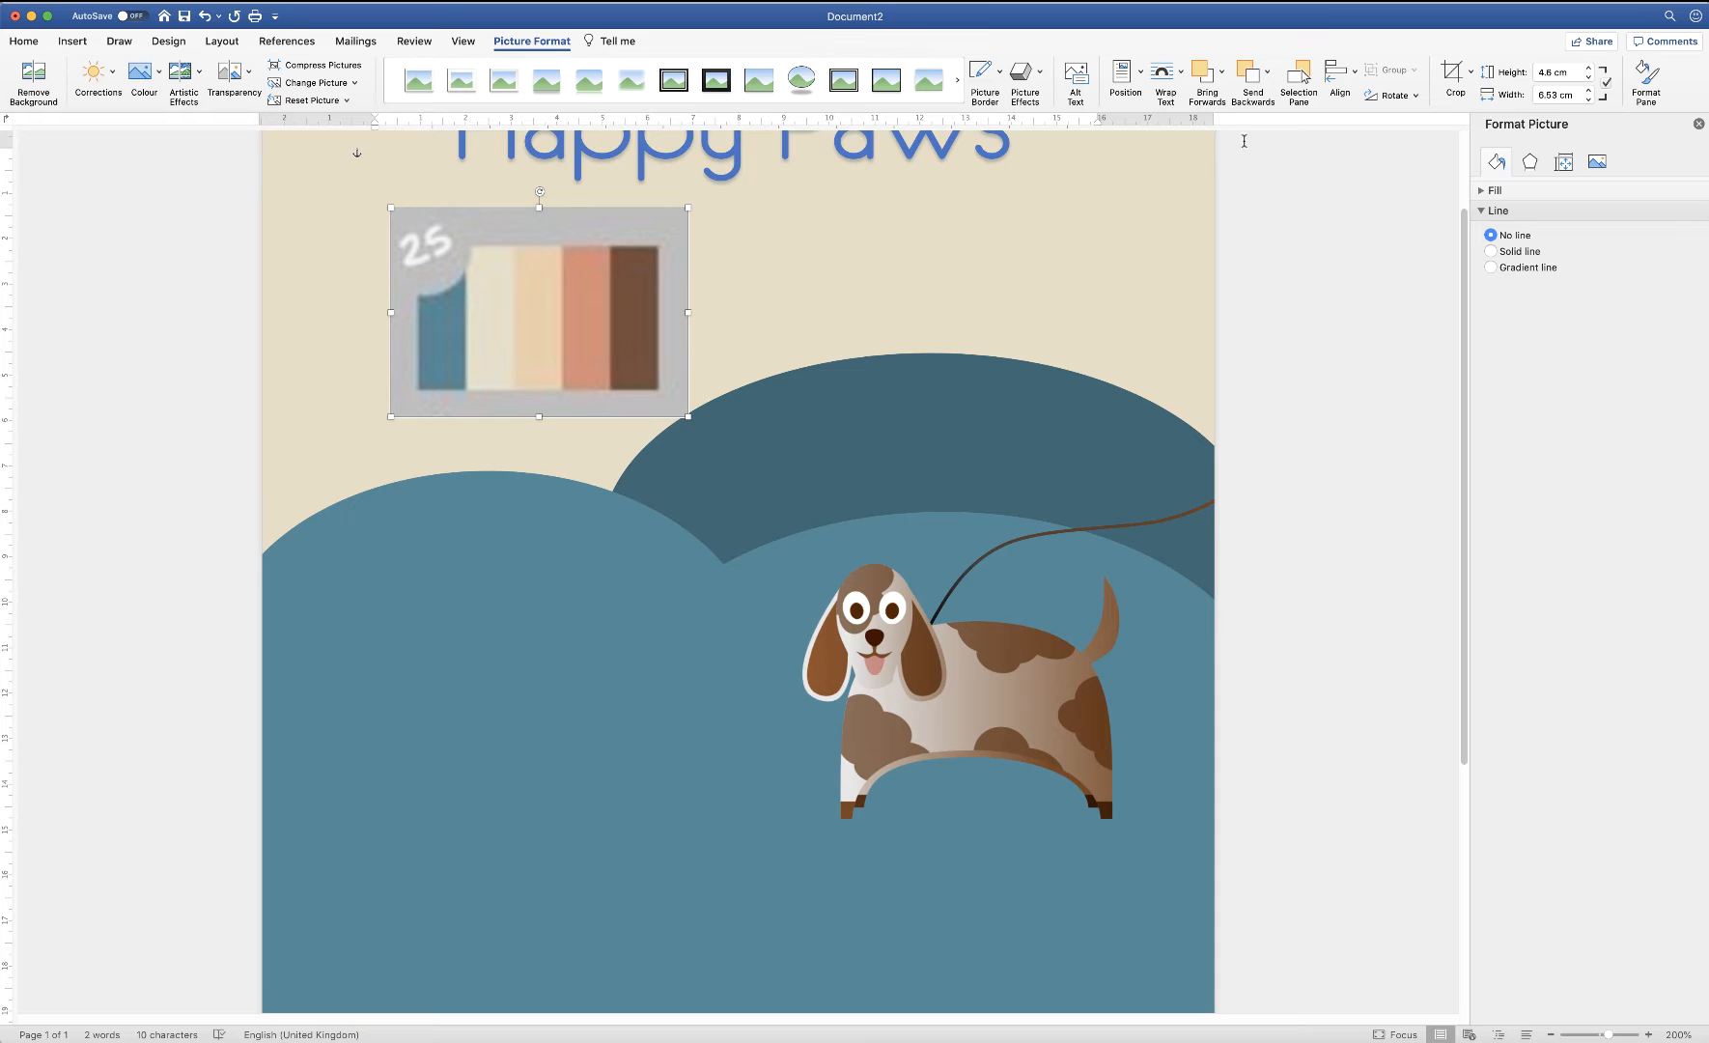
scroll(1470, 142, "up", 3)
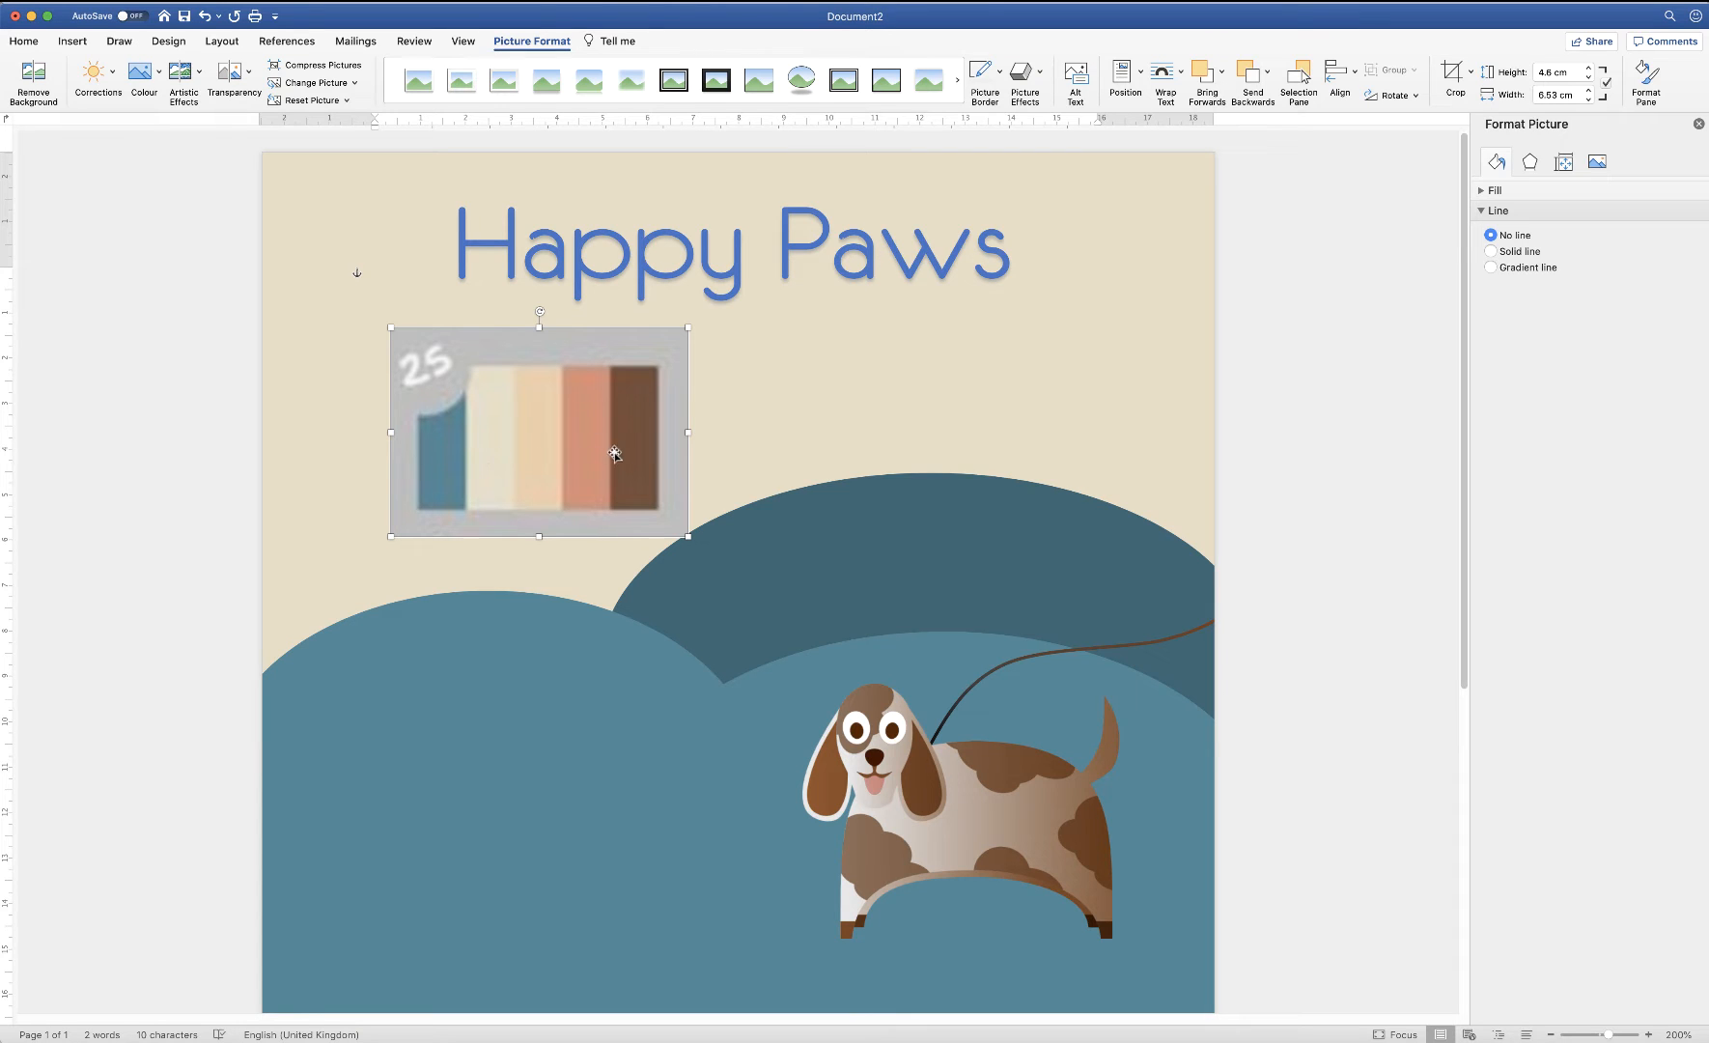
Select all the Happy Paws title text and open its text fill colour choices
left_click(684, 266)
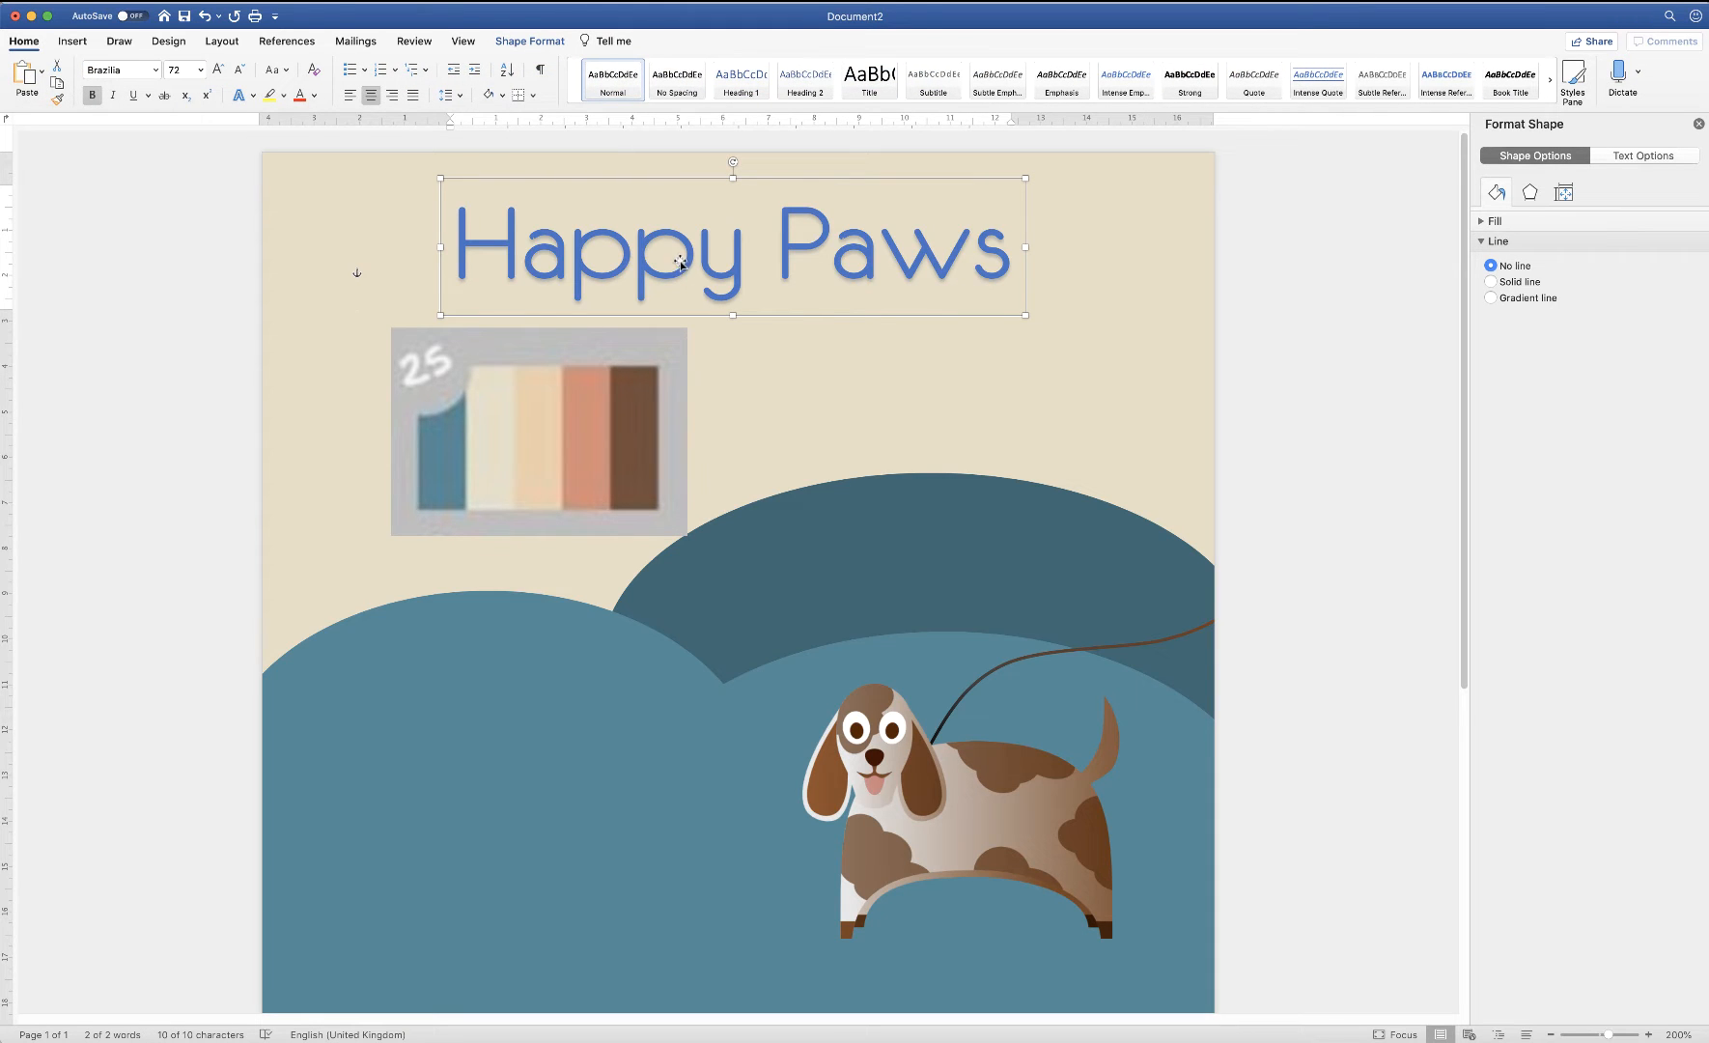
left_click(688, 259)
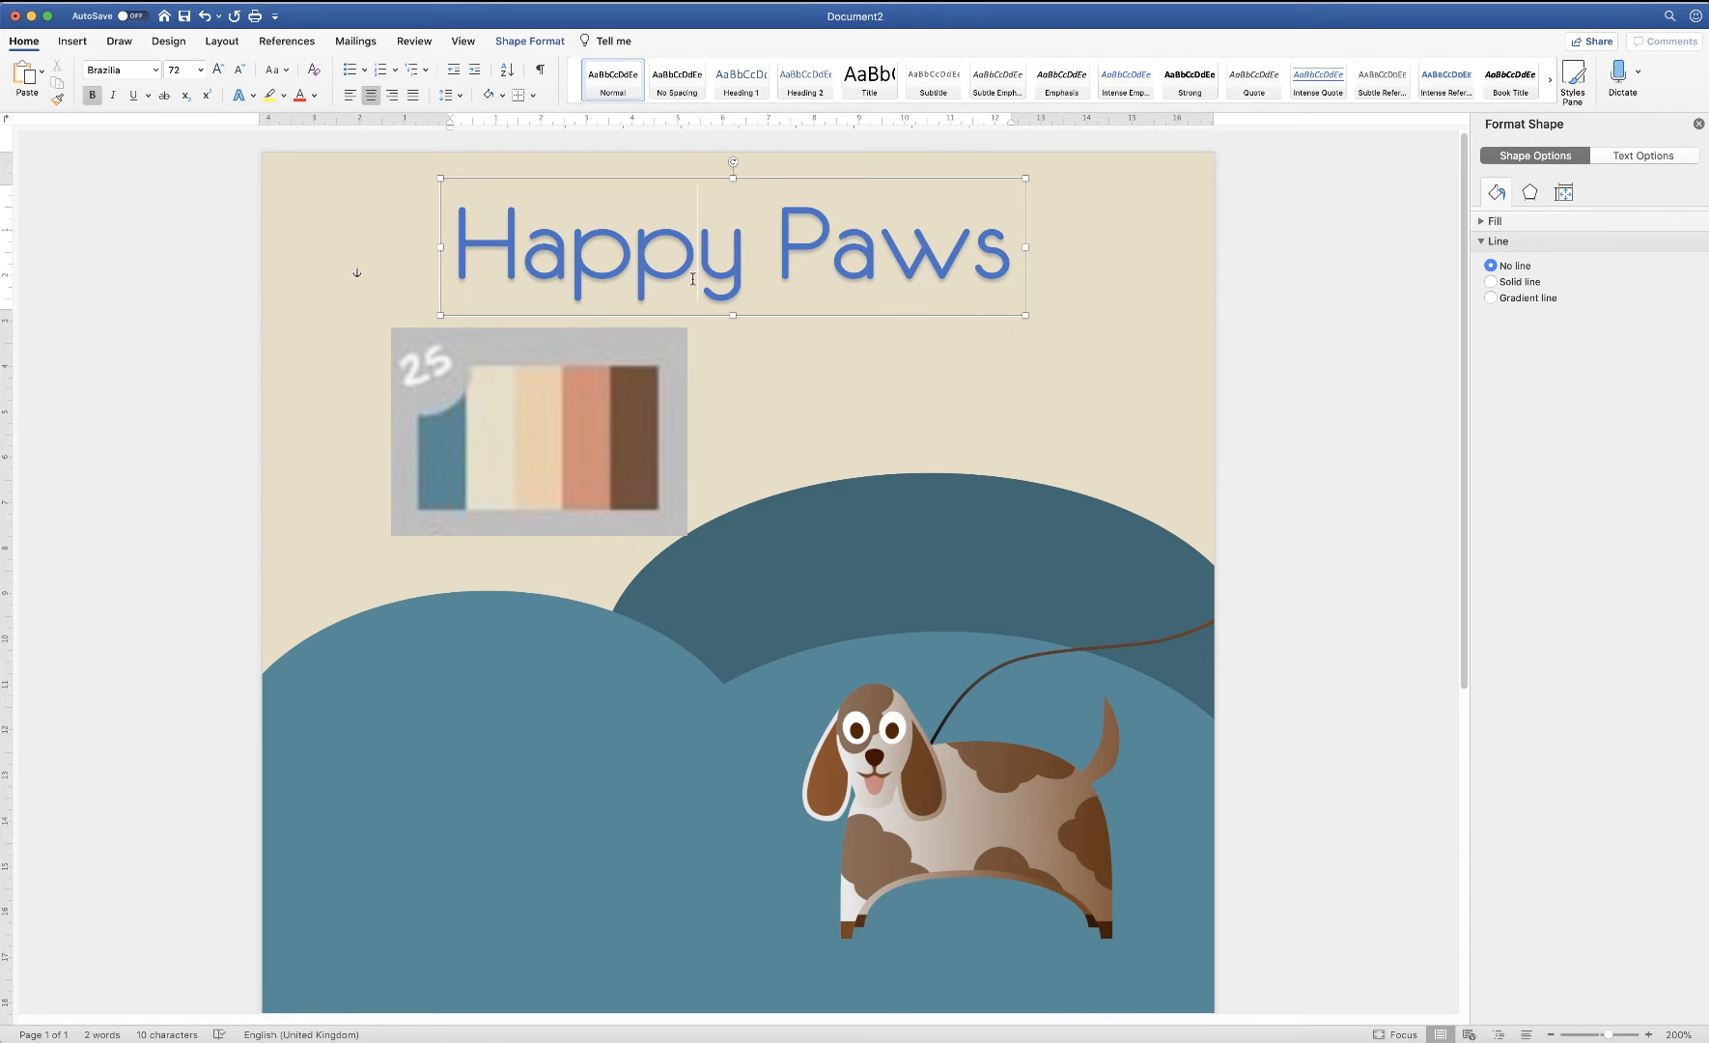
triple_click(695, 280)
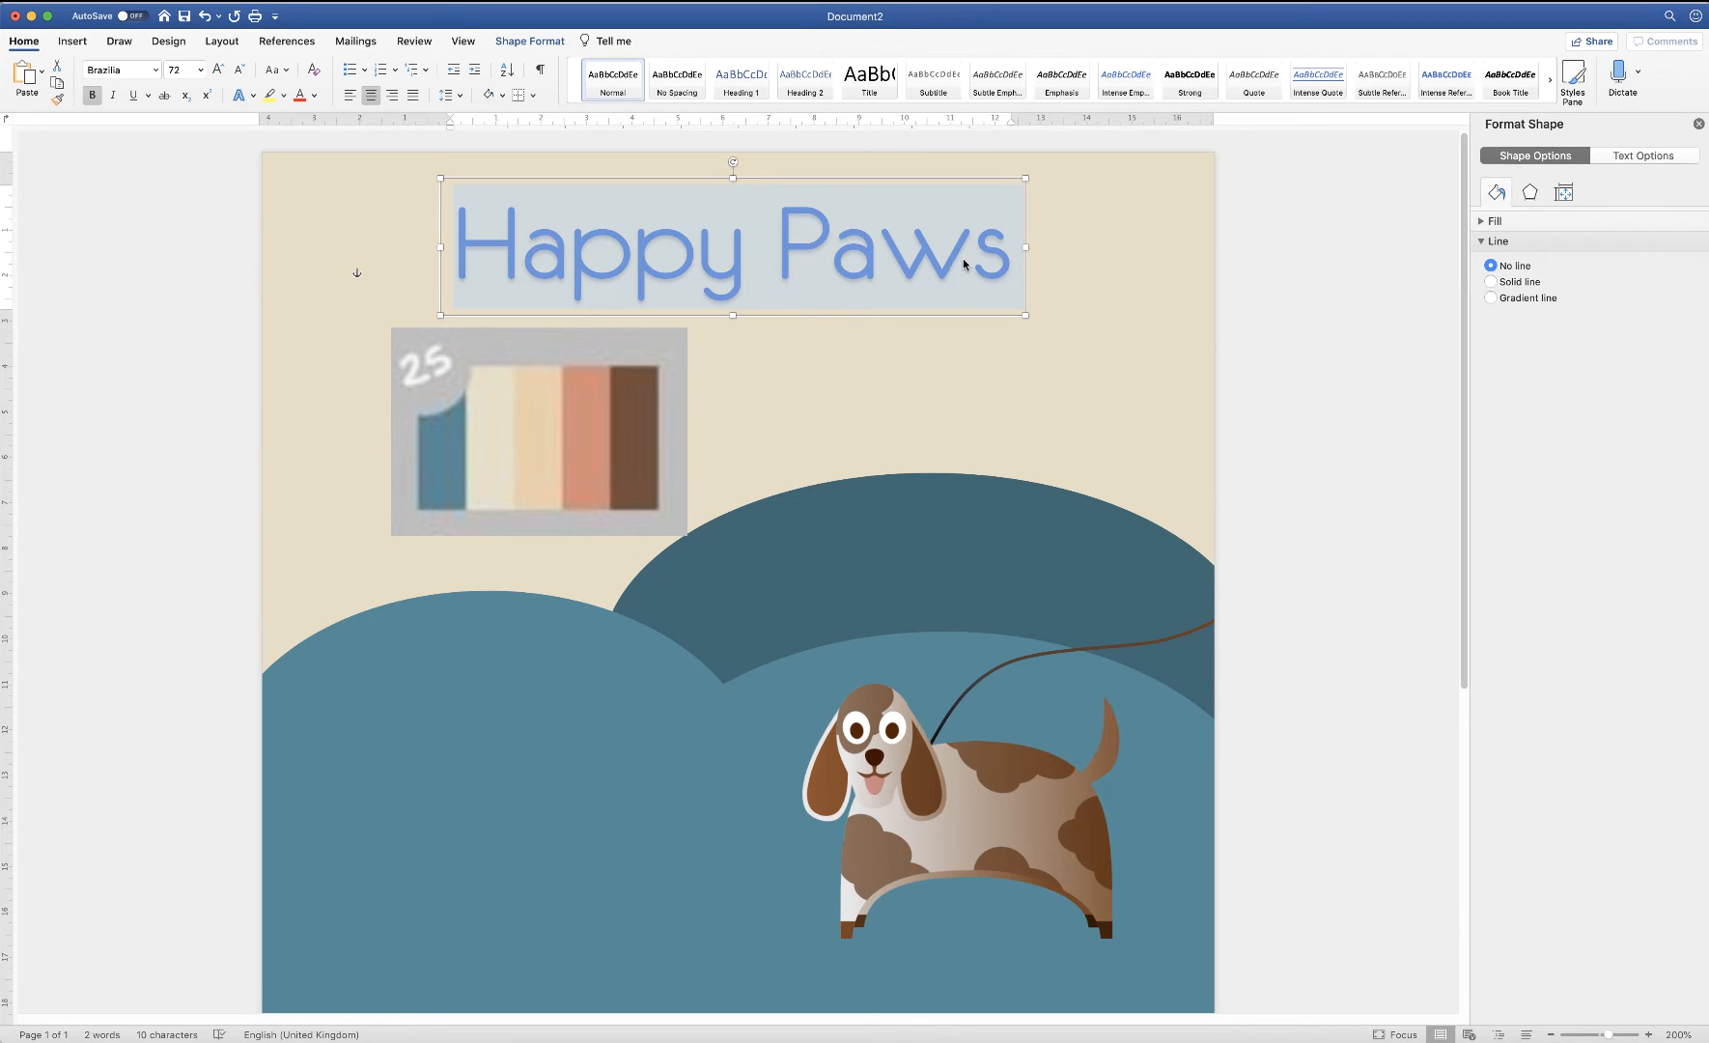
left_click(540, 46)
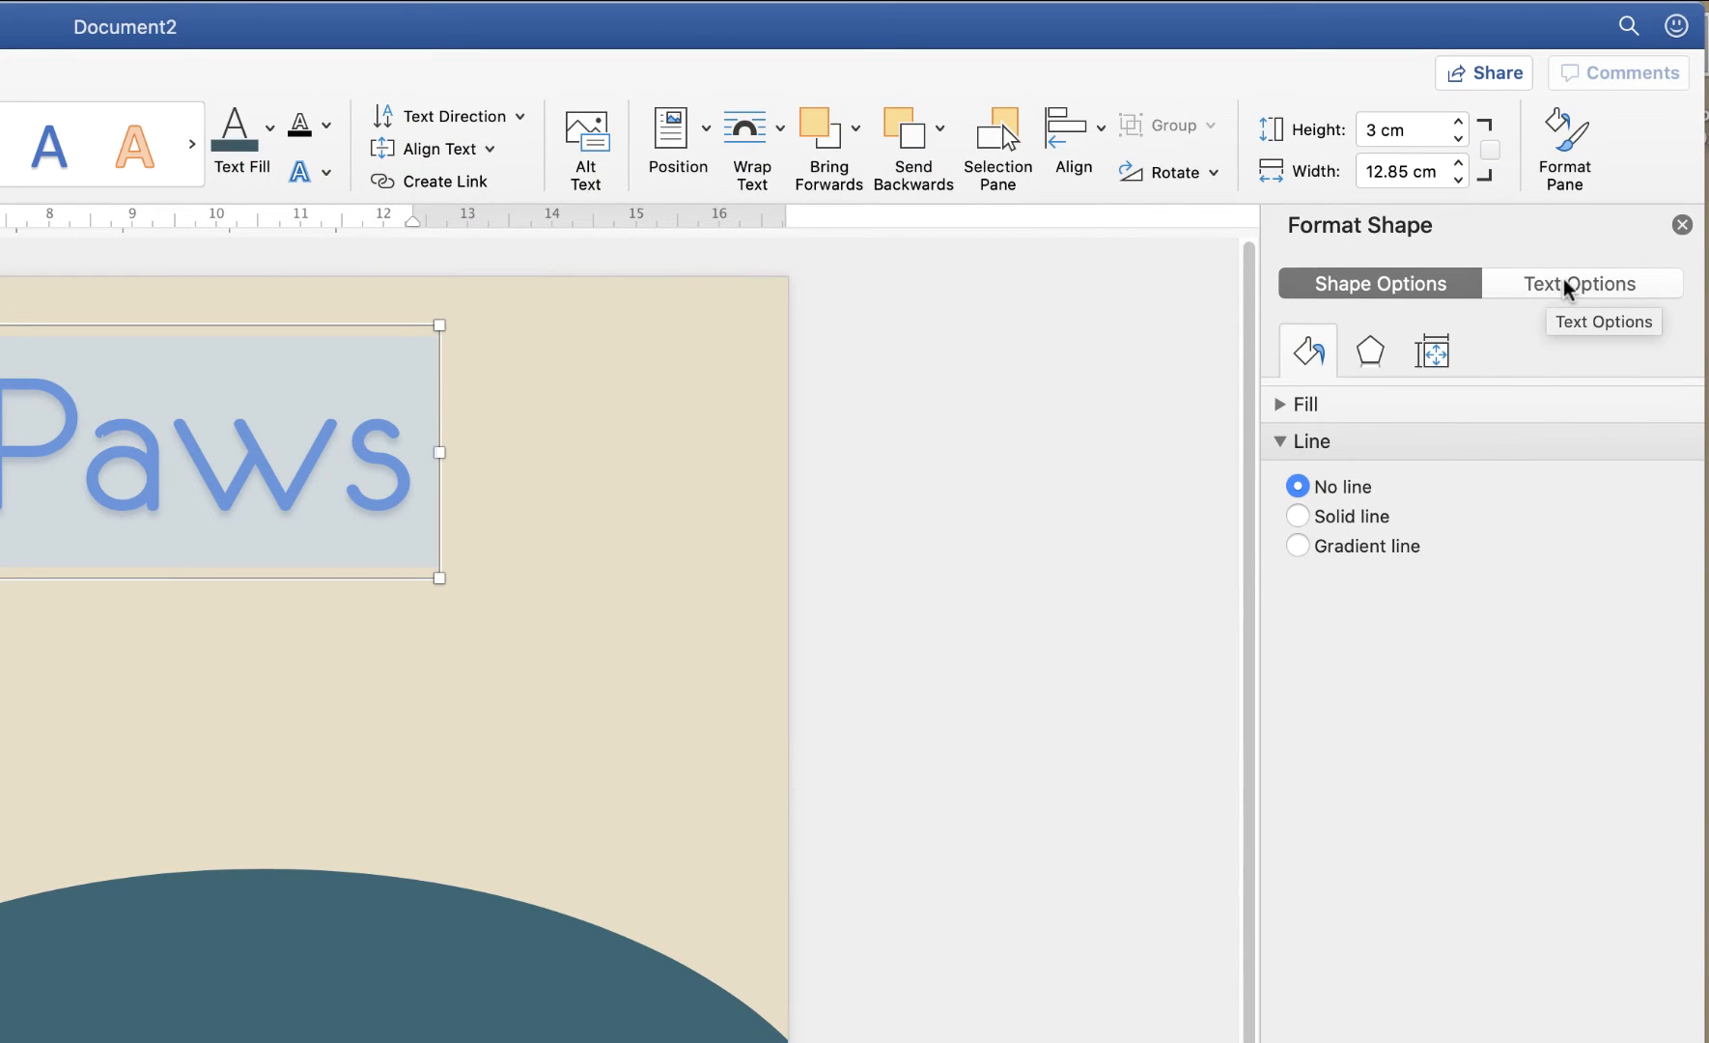
left_click(1564, 280)
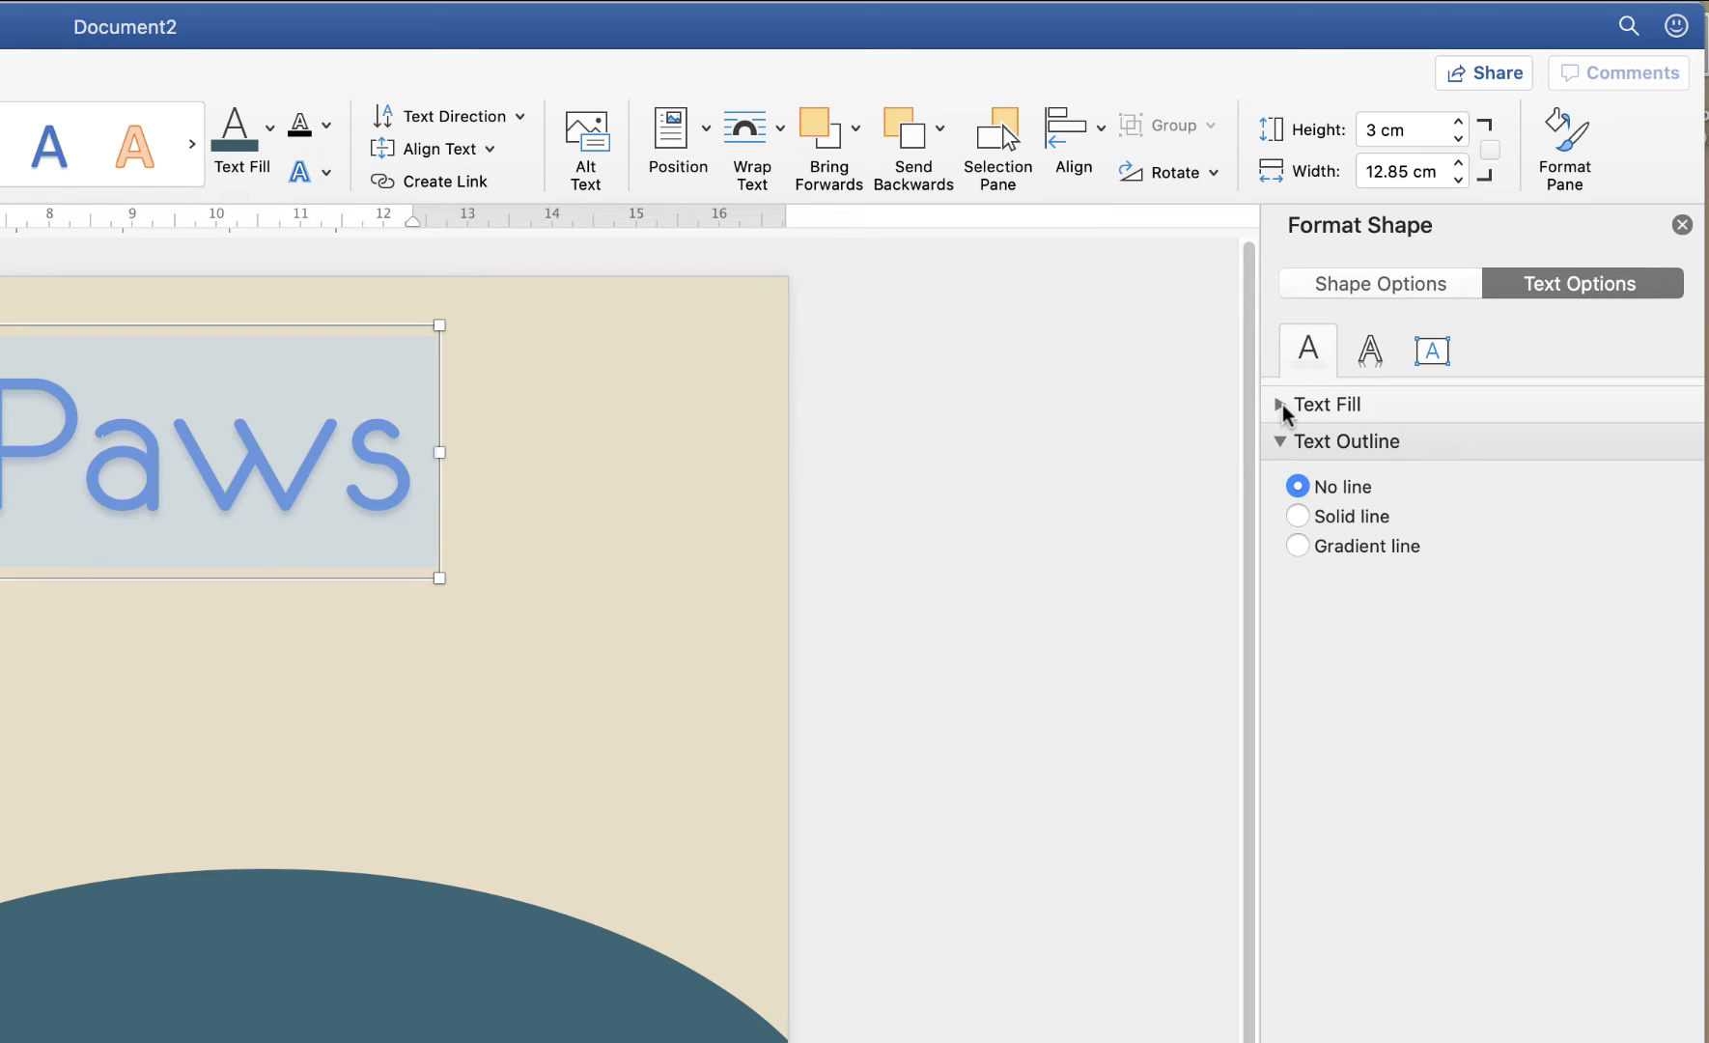
left_click(1282, 404)
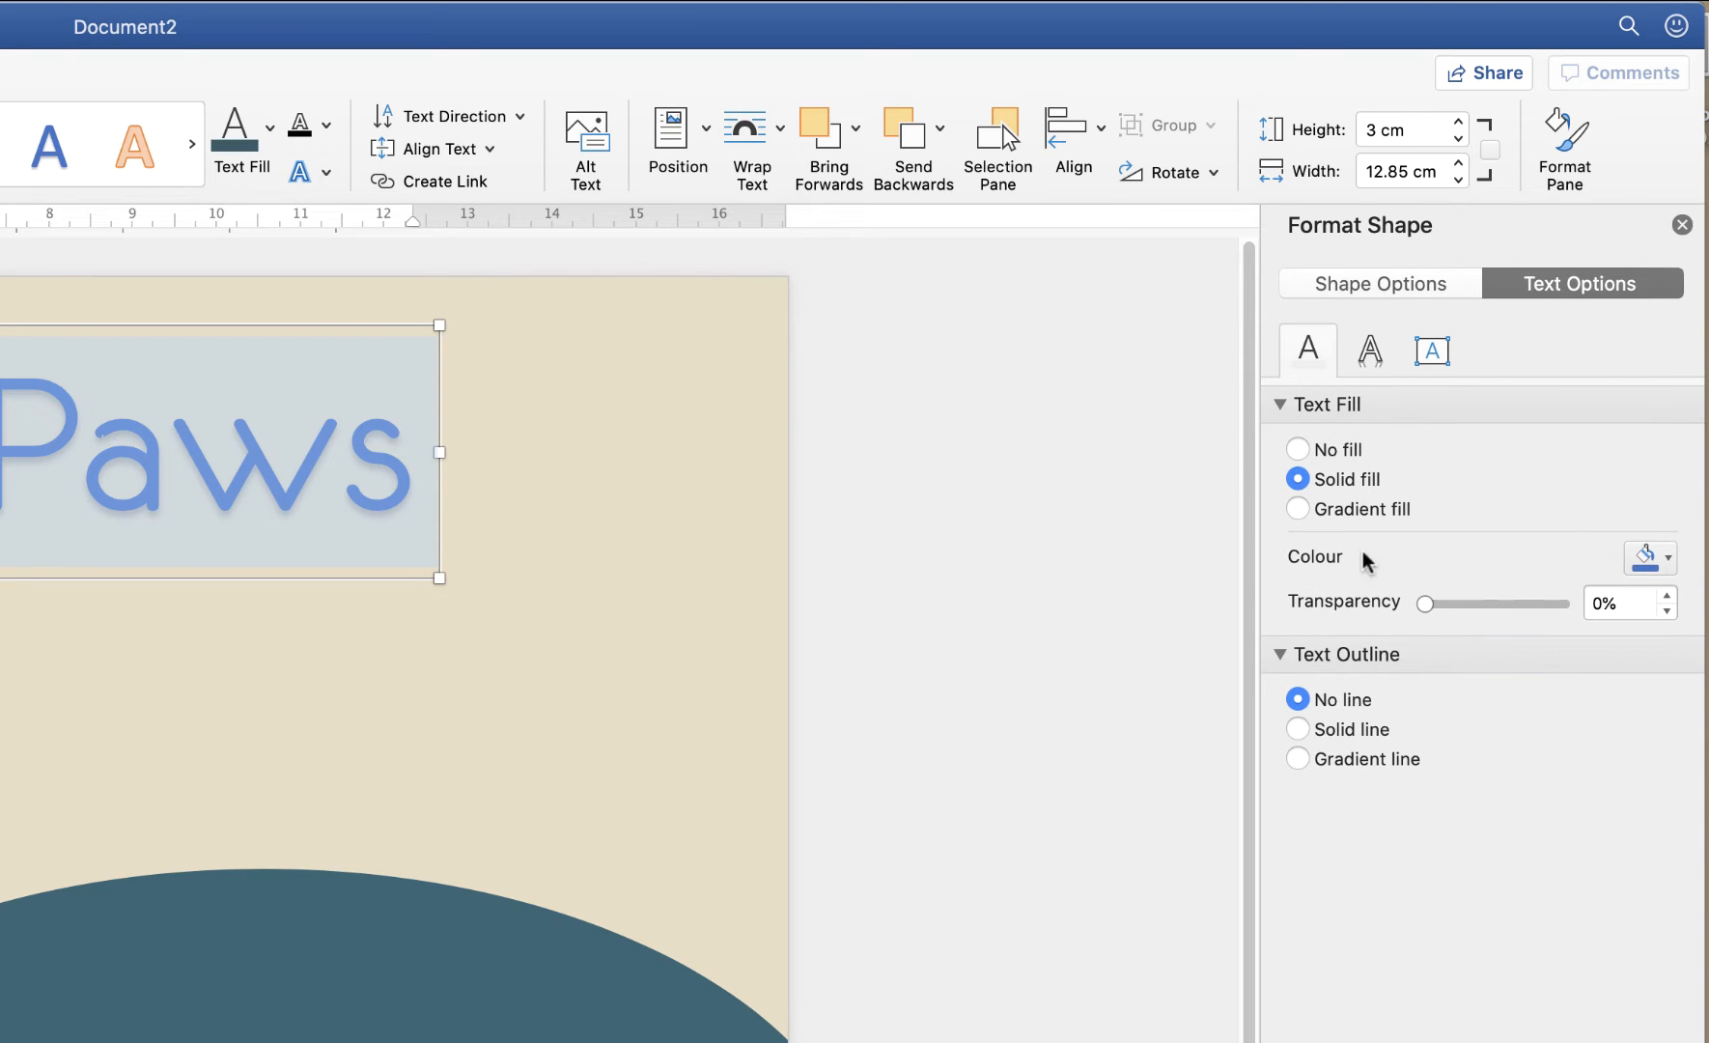
left_click(1669, 558)
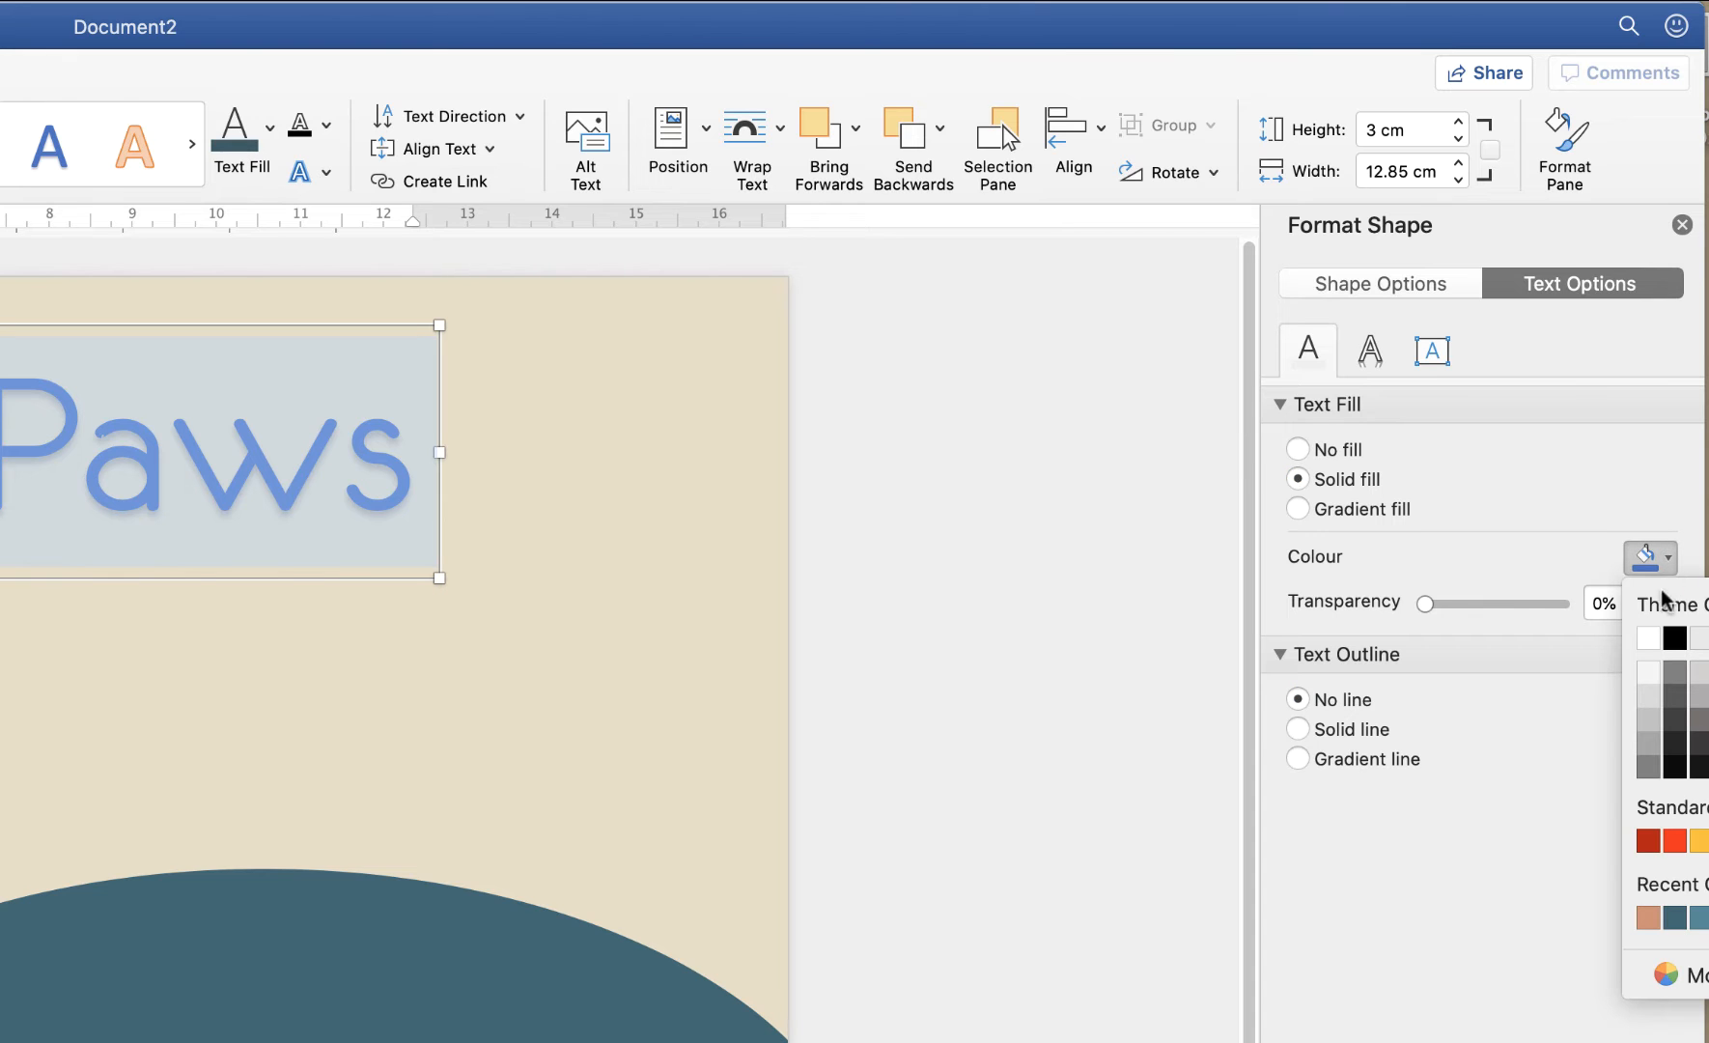
Eyedrop the salmon swatch from the palette picture and apply it to the title
left_click(1673, 977)
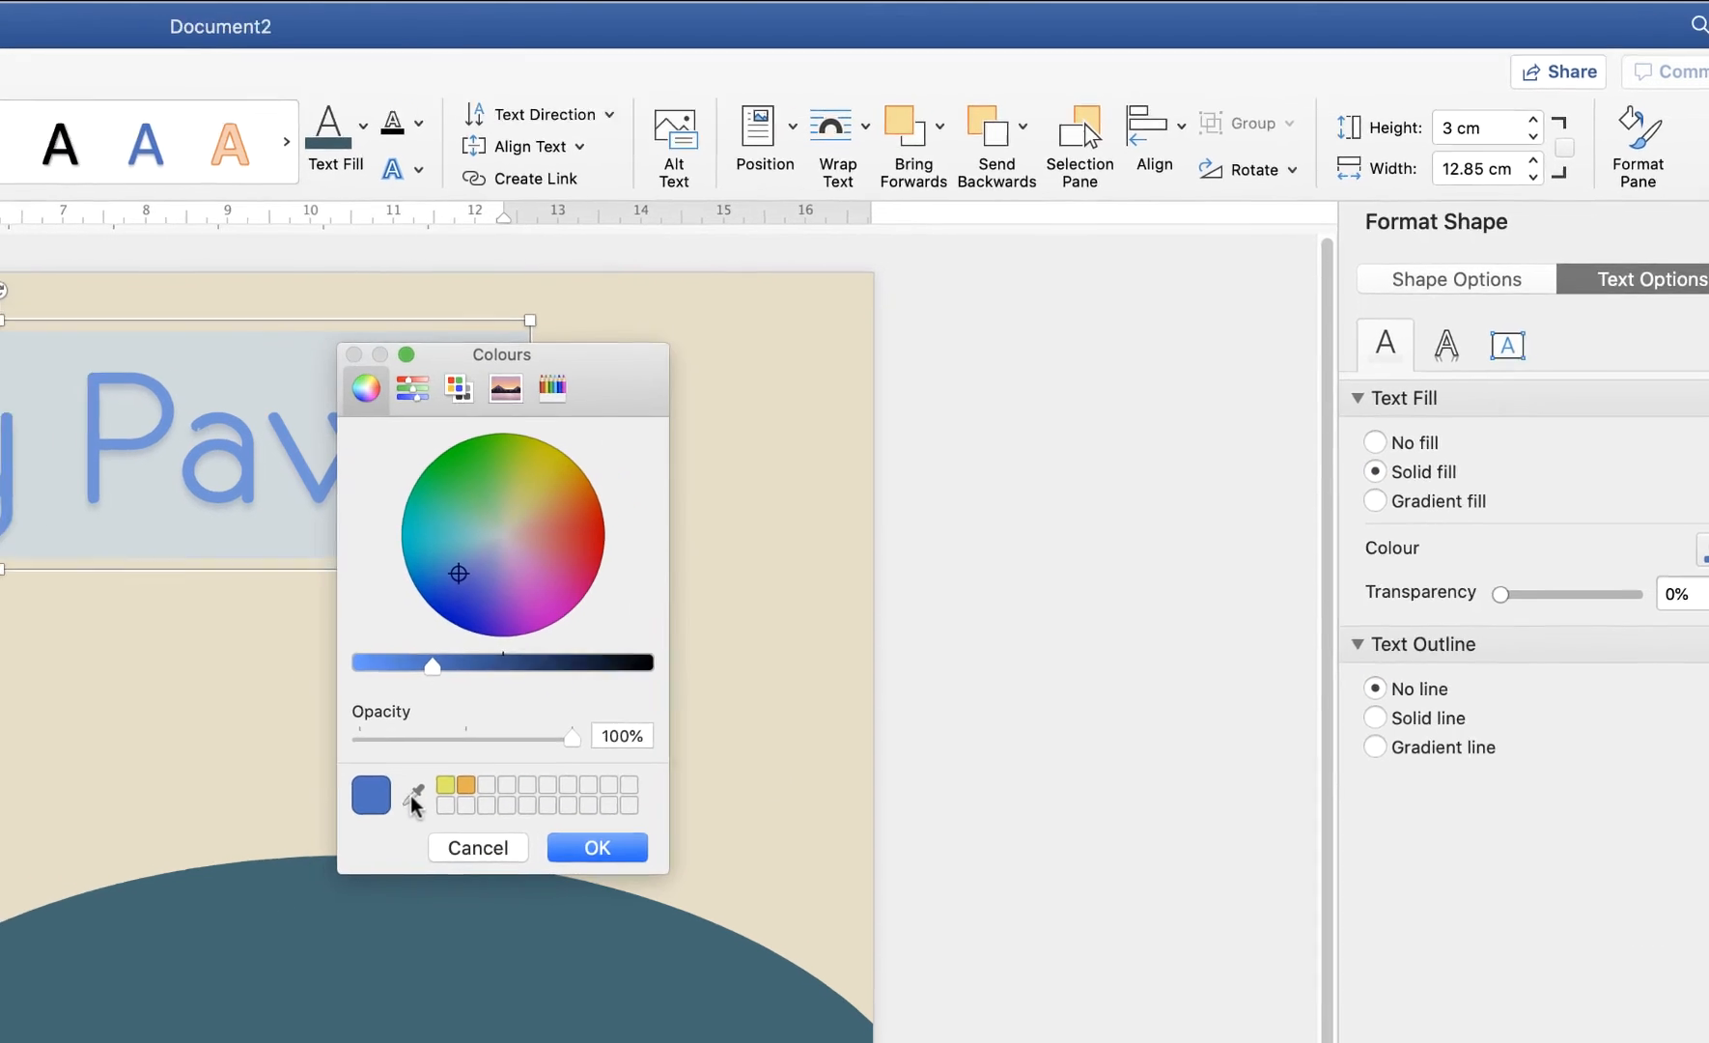
left_click(413, 797)
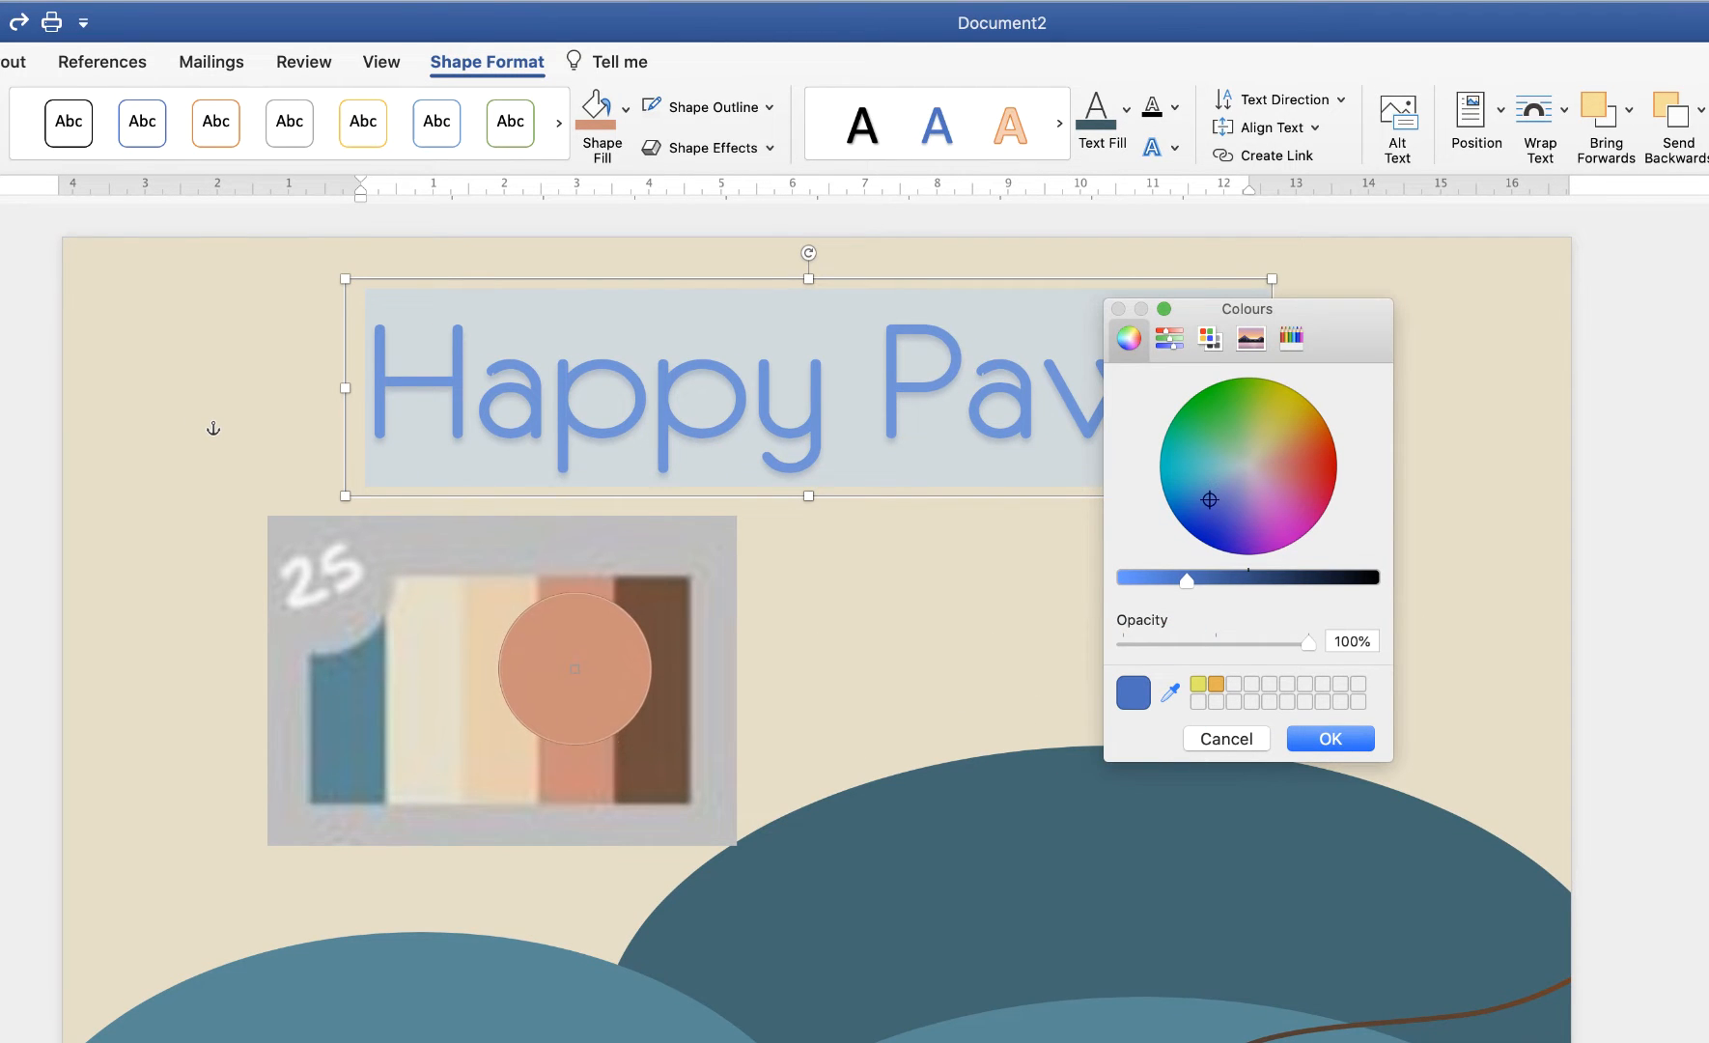
left_click(573, 688)
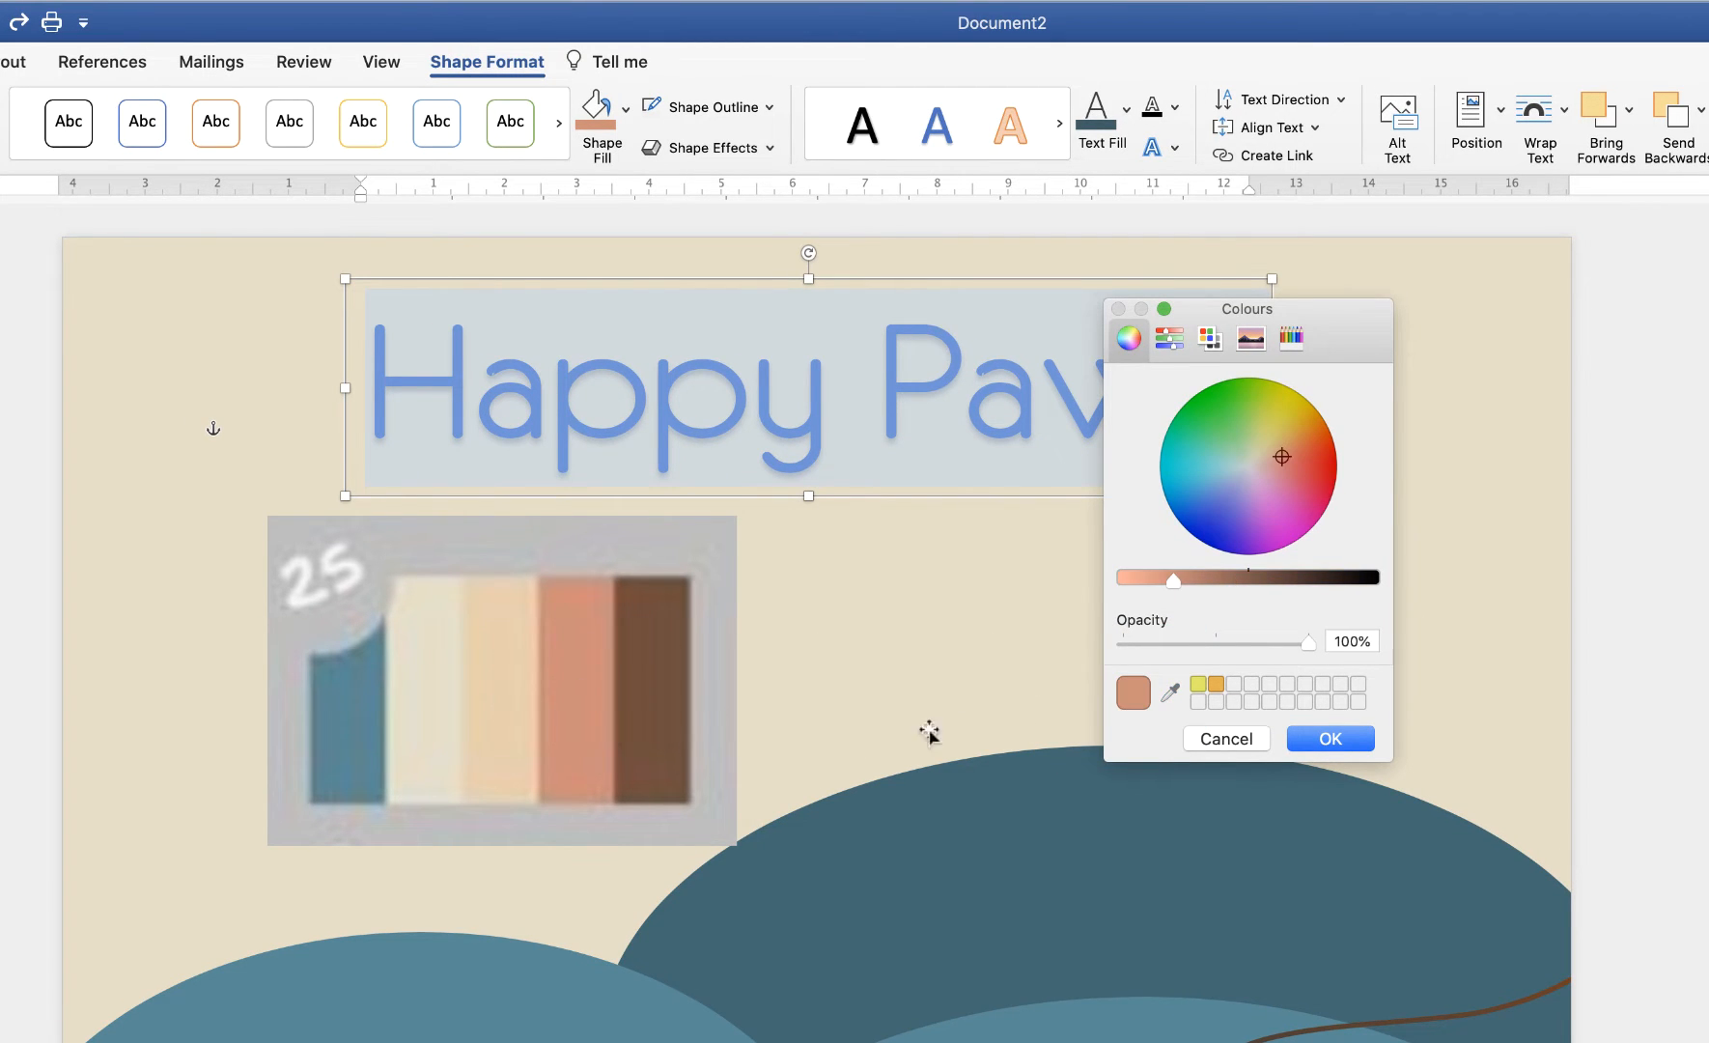
left_click(1332, 739)
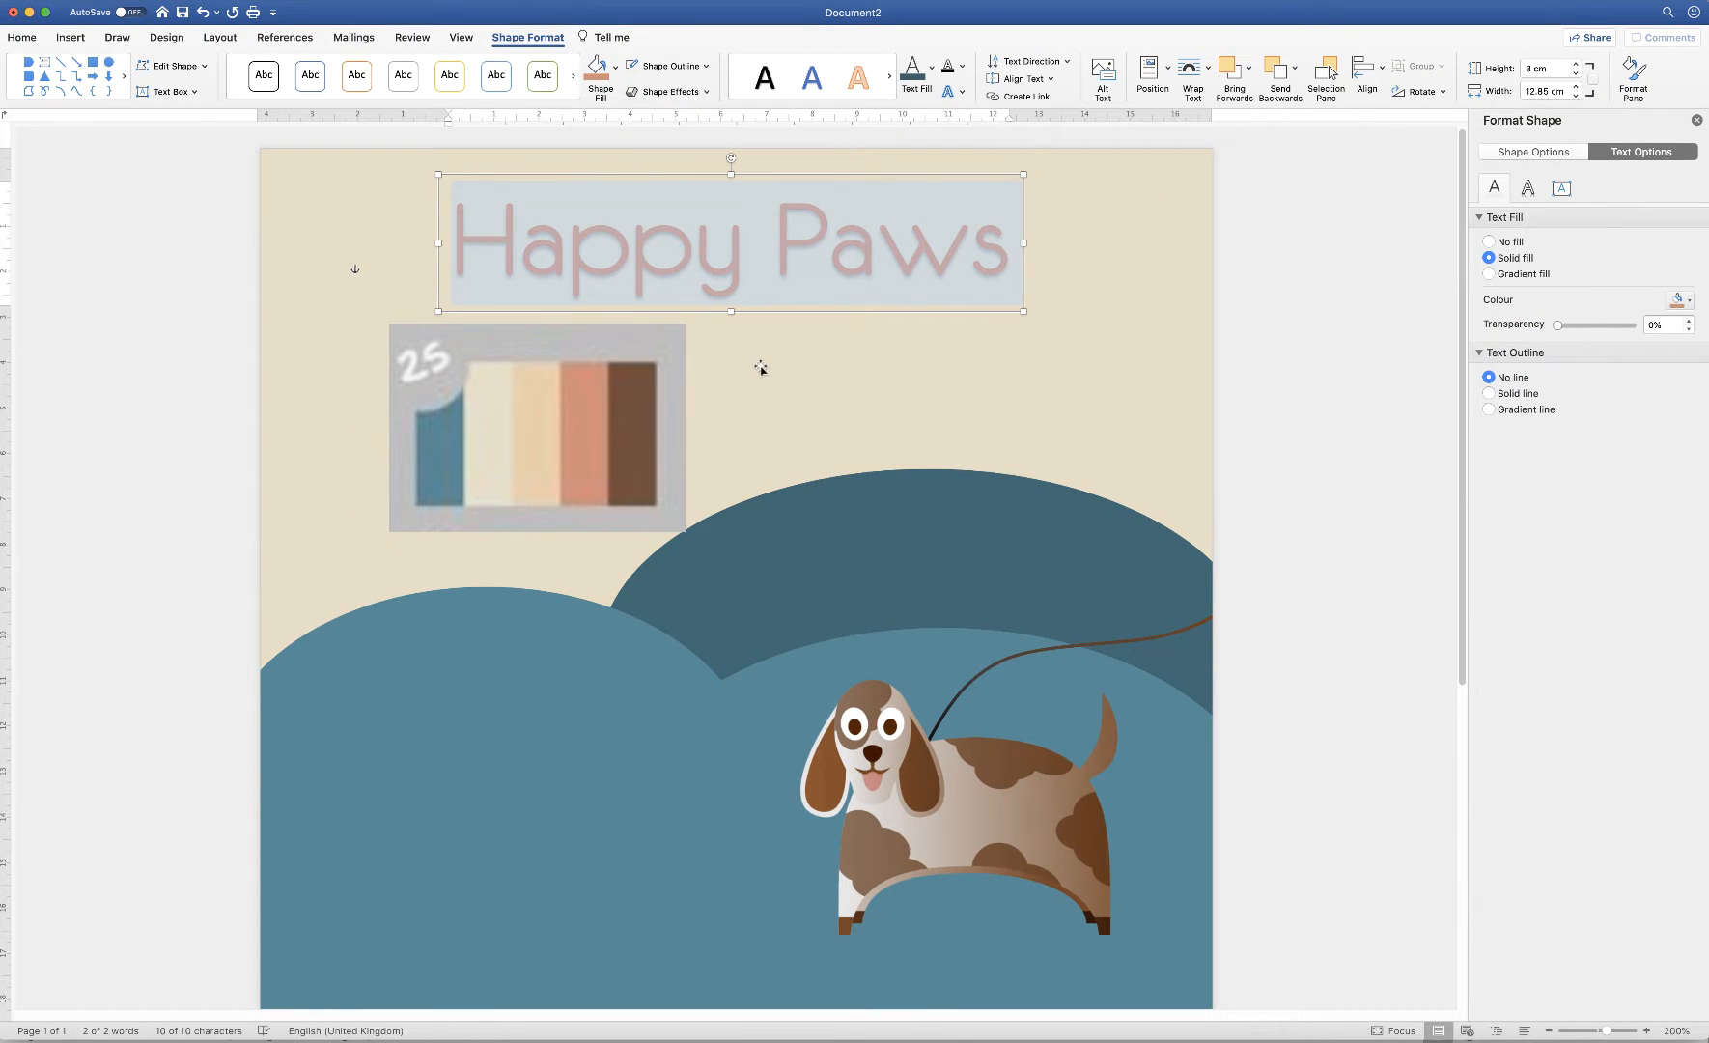
left_click(594, 967)
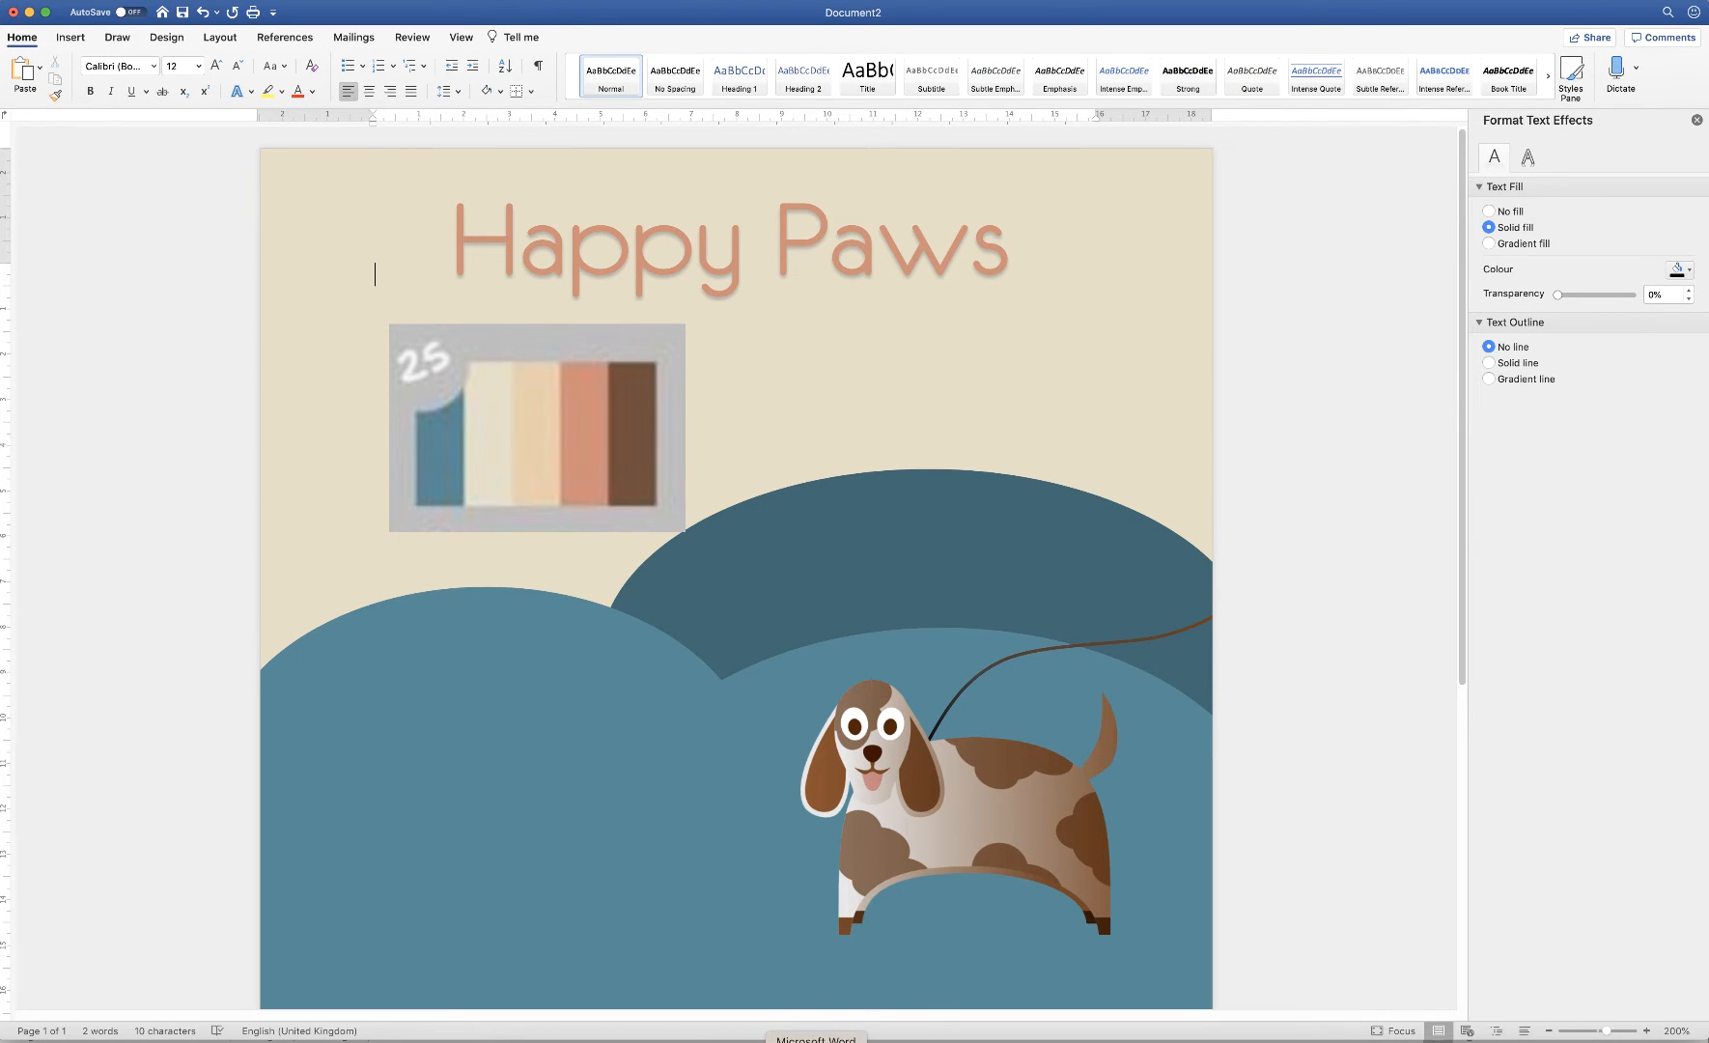
right_click(839, 1041)
Draw a rounded rectangle over the Happy Paws title
left_click(858, 909)
left_click(72, 37)
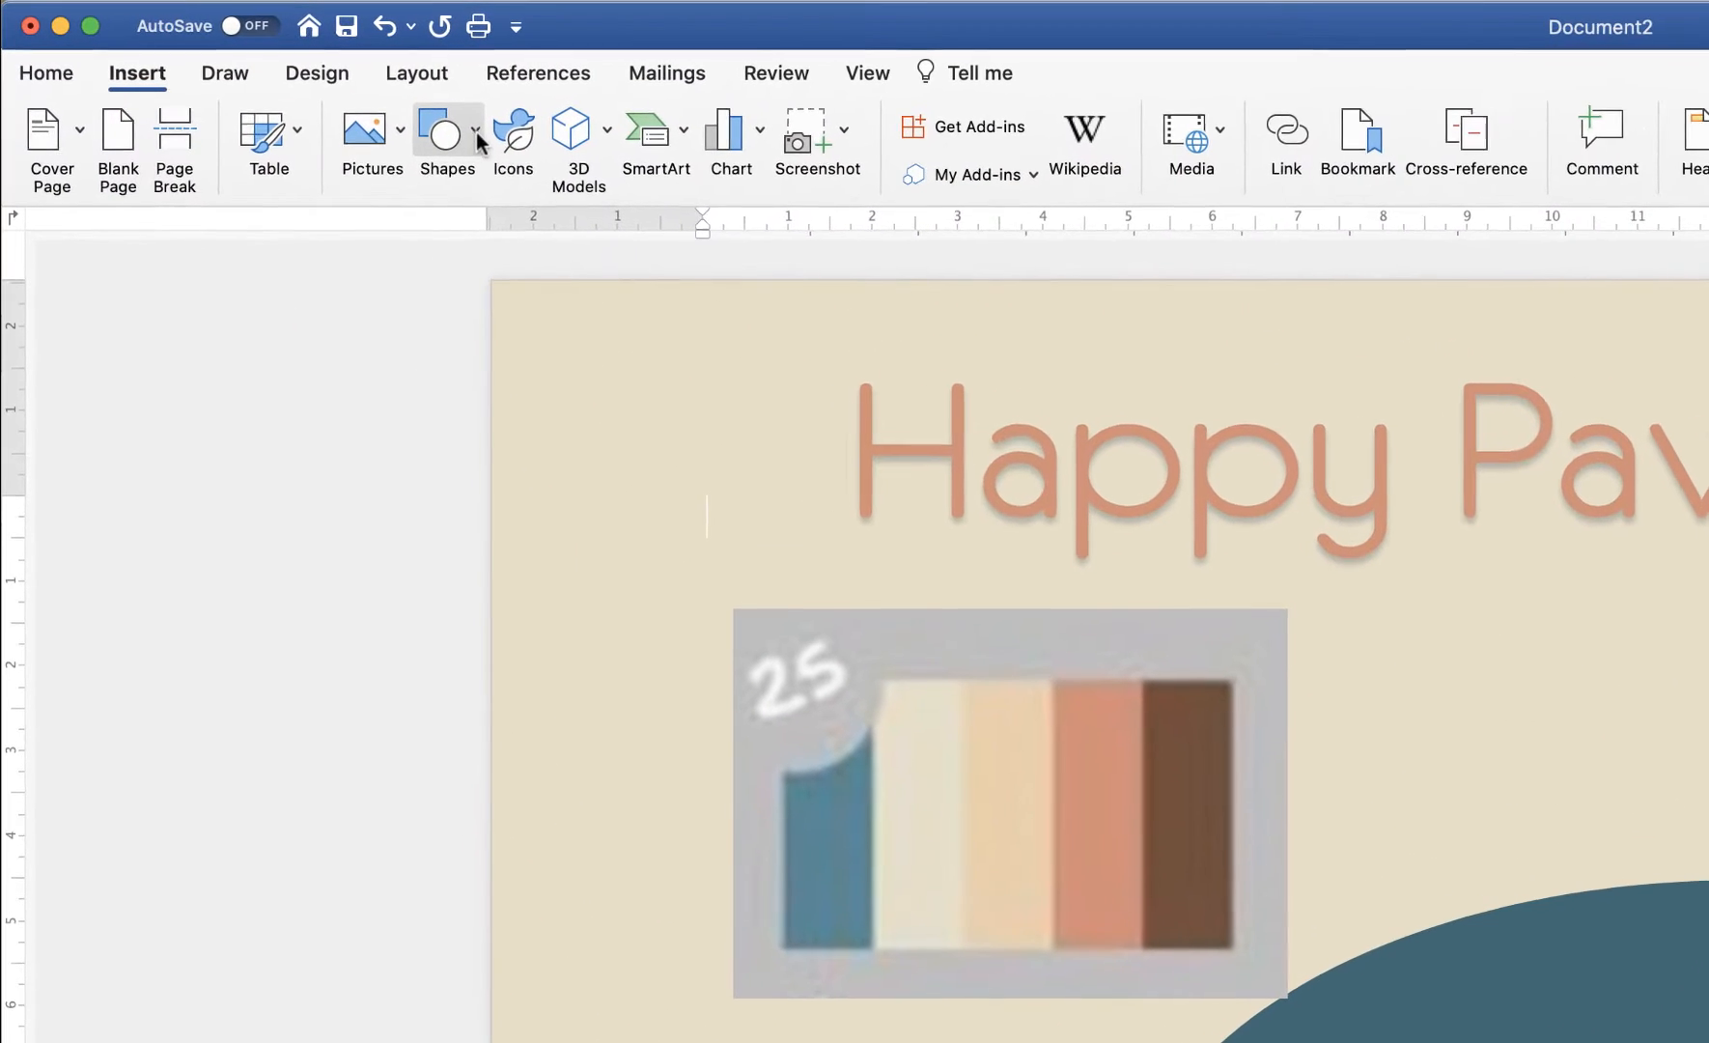
left_click(476, 135)
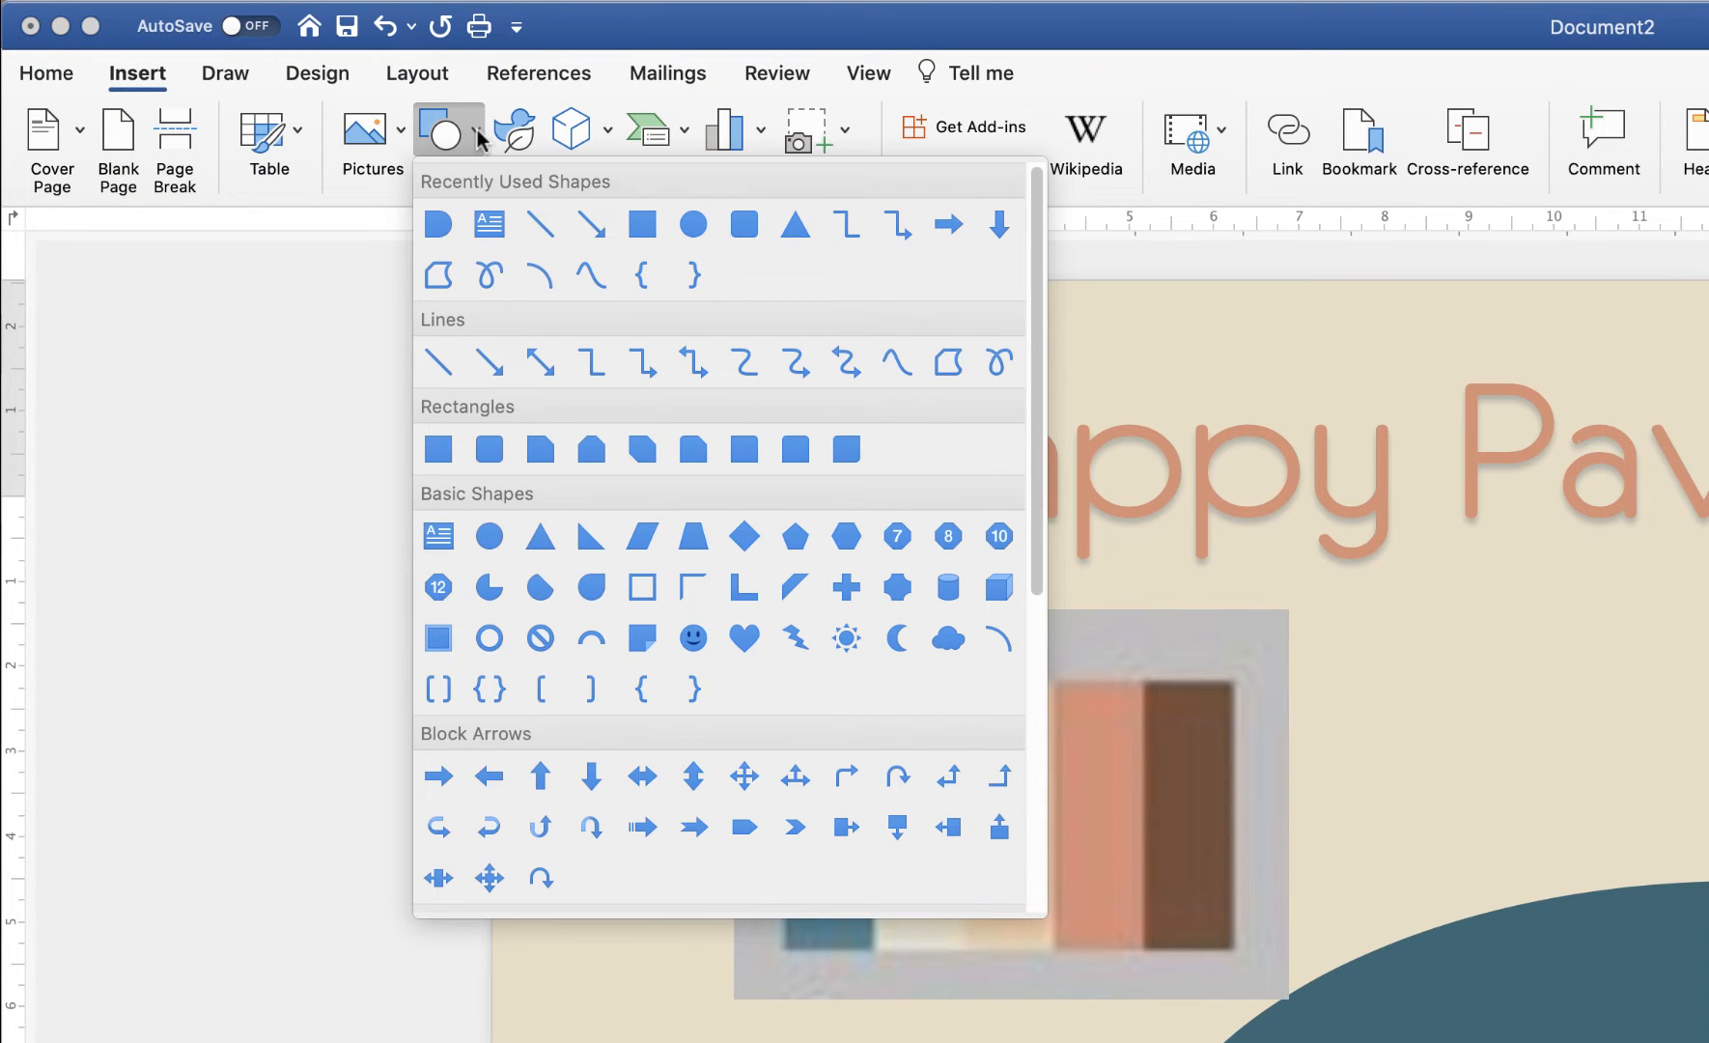
left_click(490, 450)
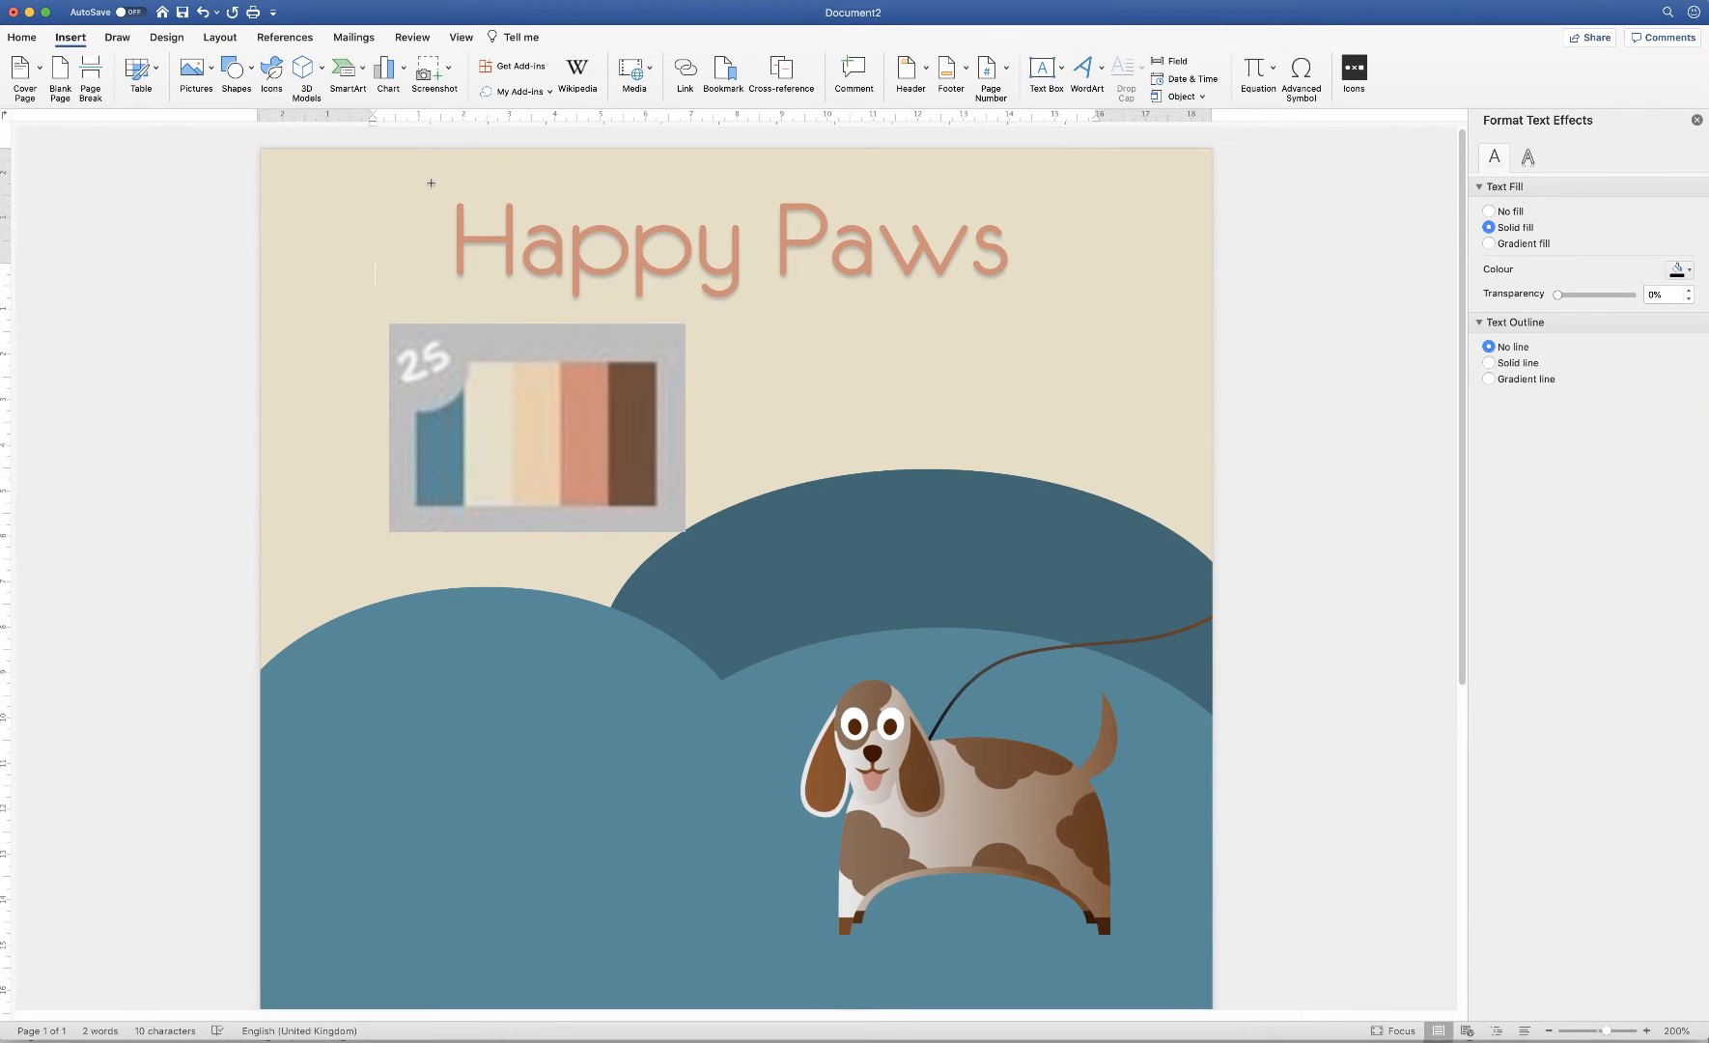
left_click_drag(432, 184, 1030, 312)
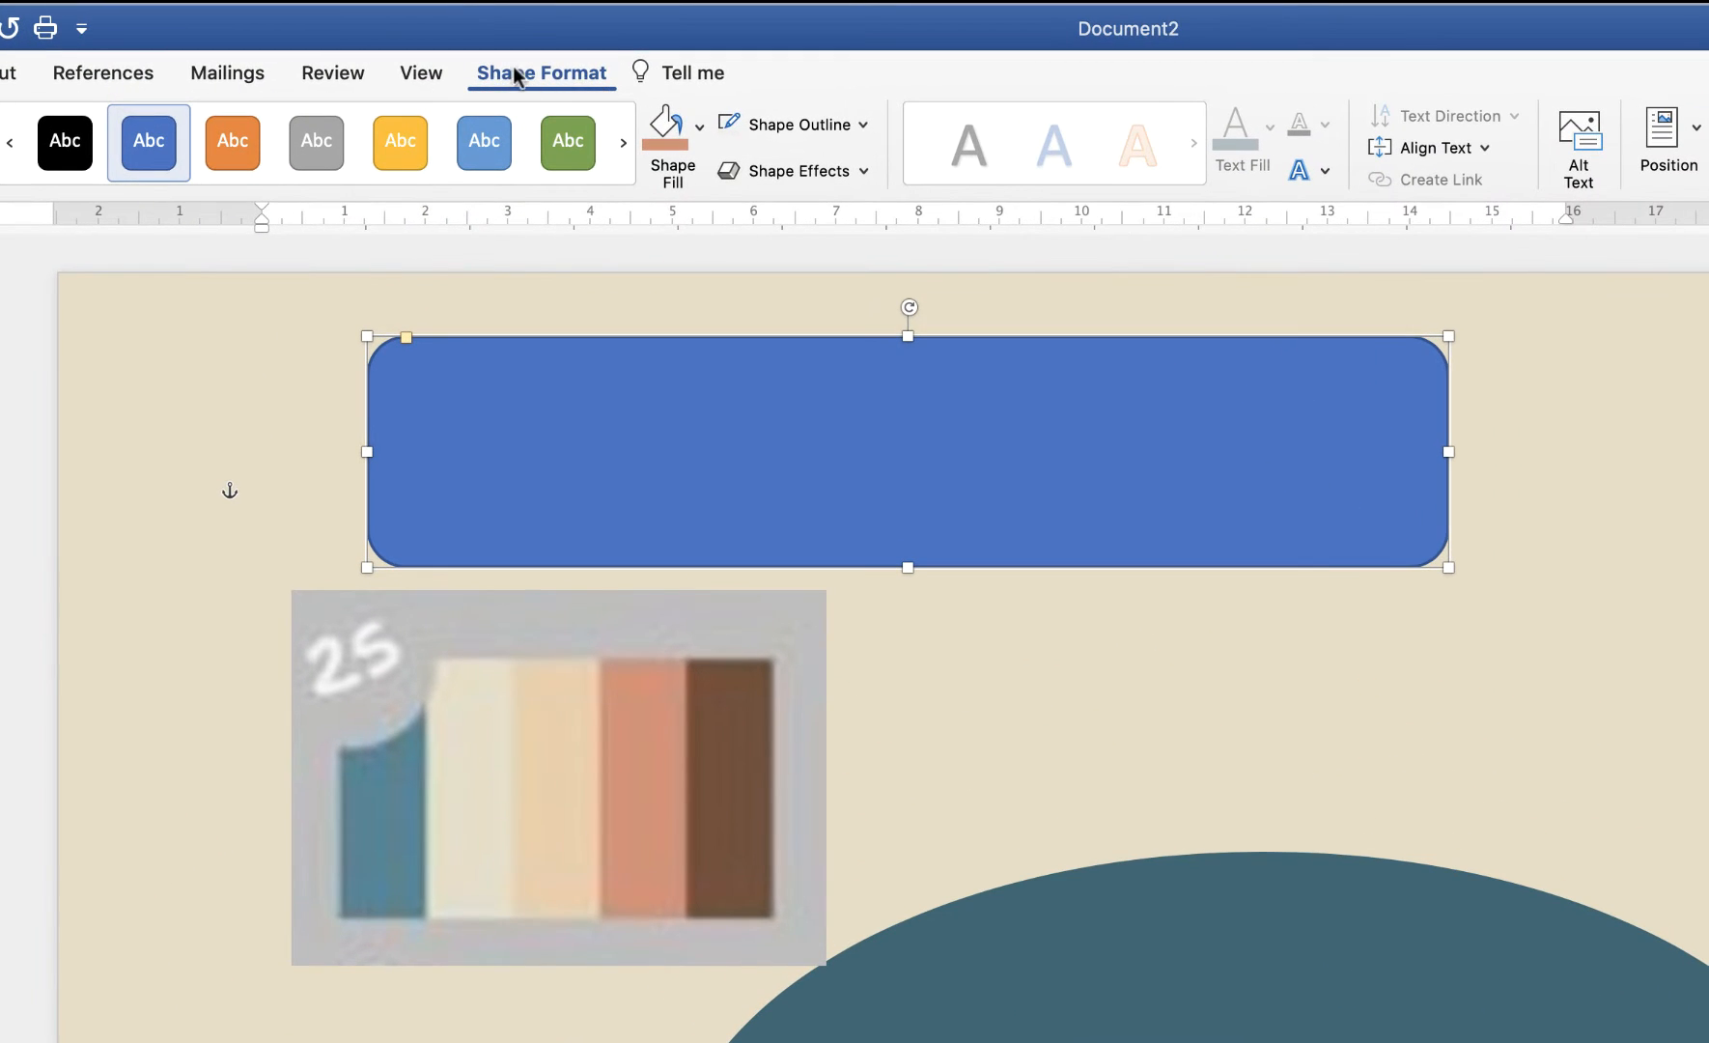
Fill the rectangle teal with no outline and send it behind the title text
left_click(699, 126)
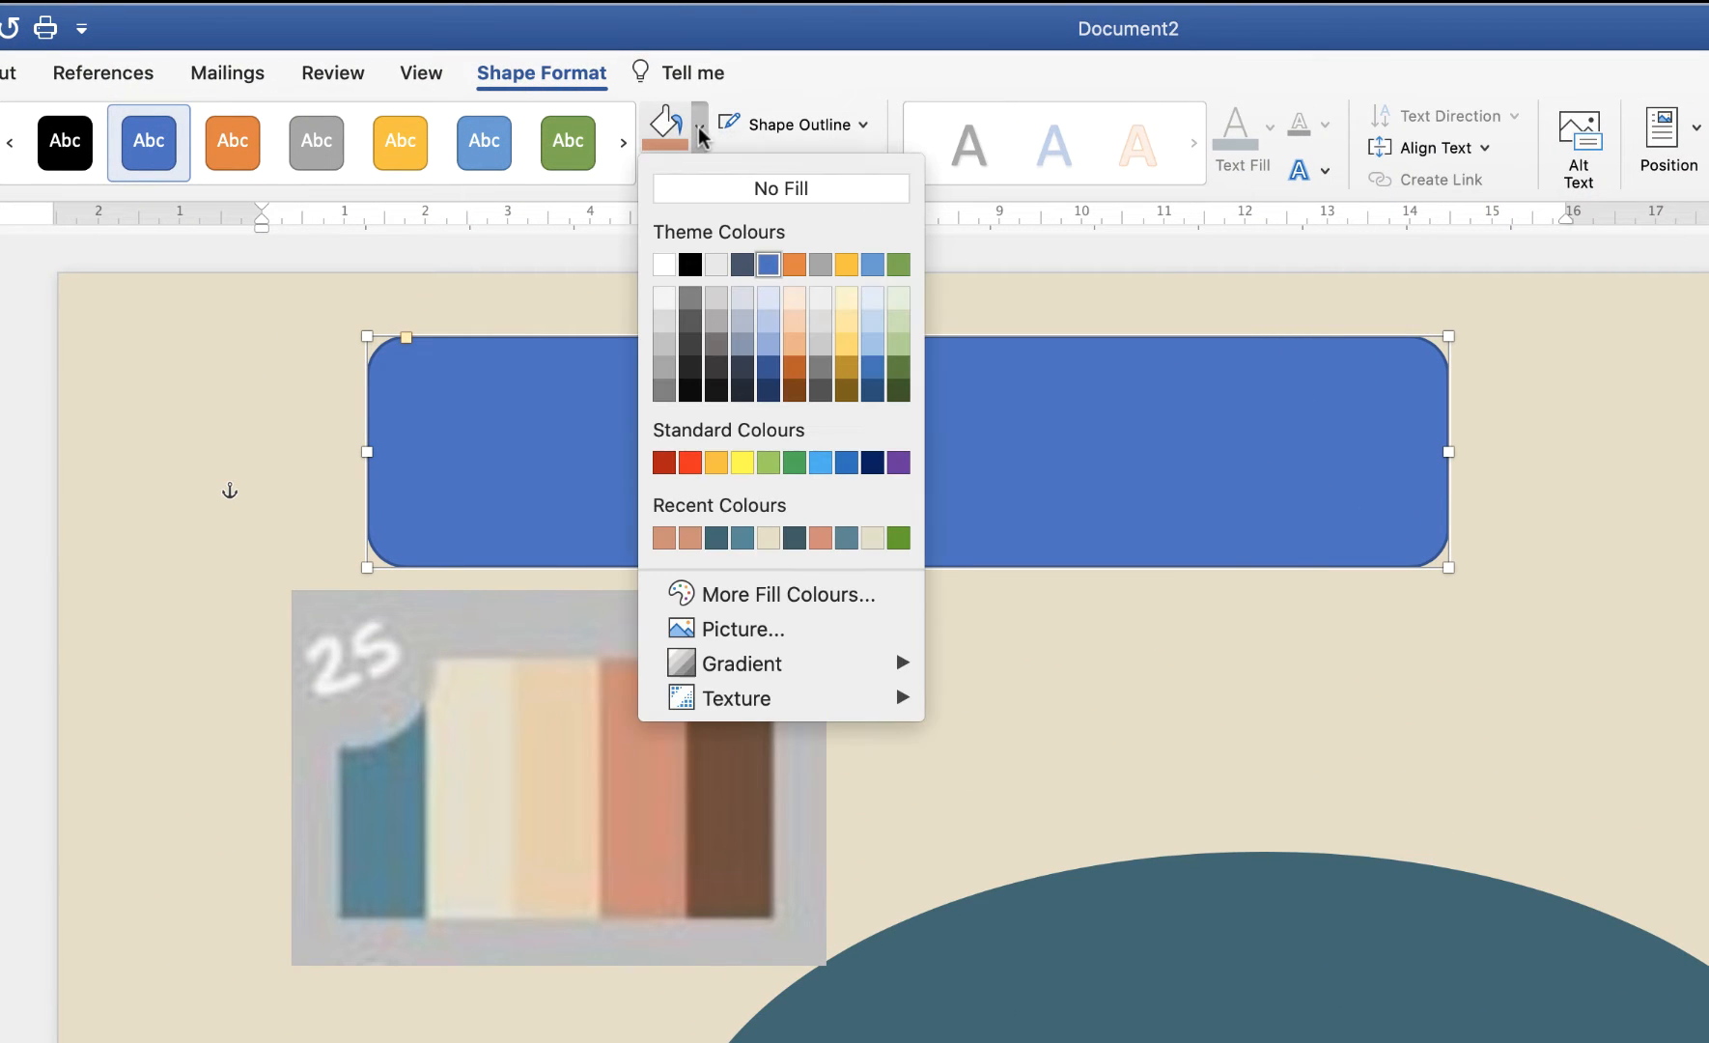
left_click(743, 537)
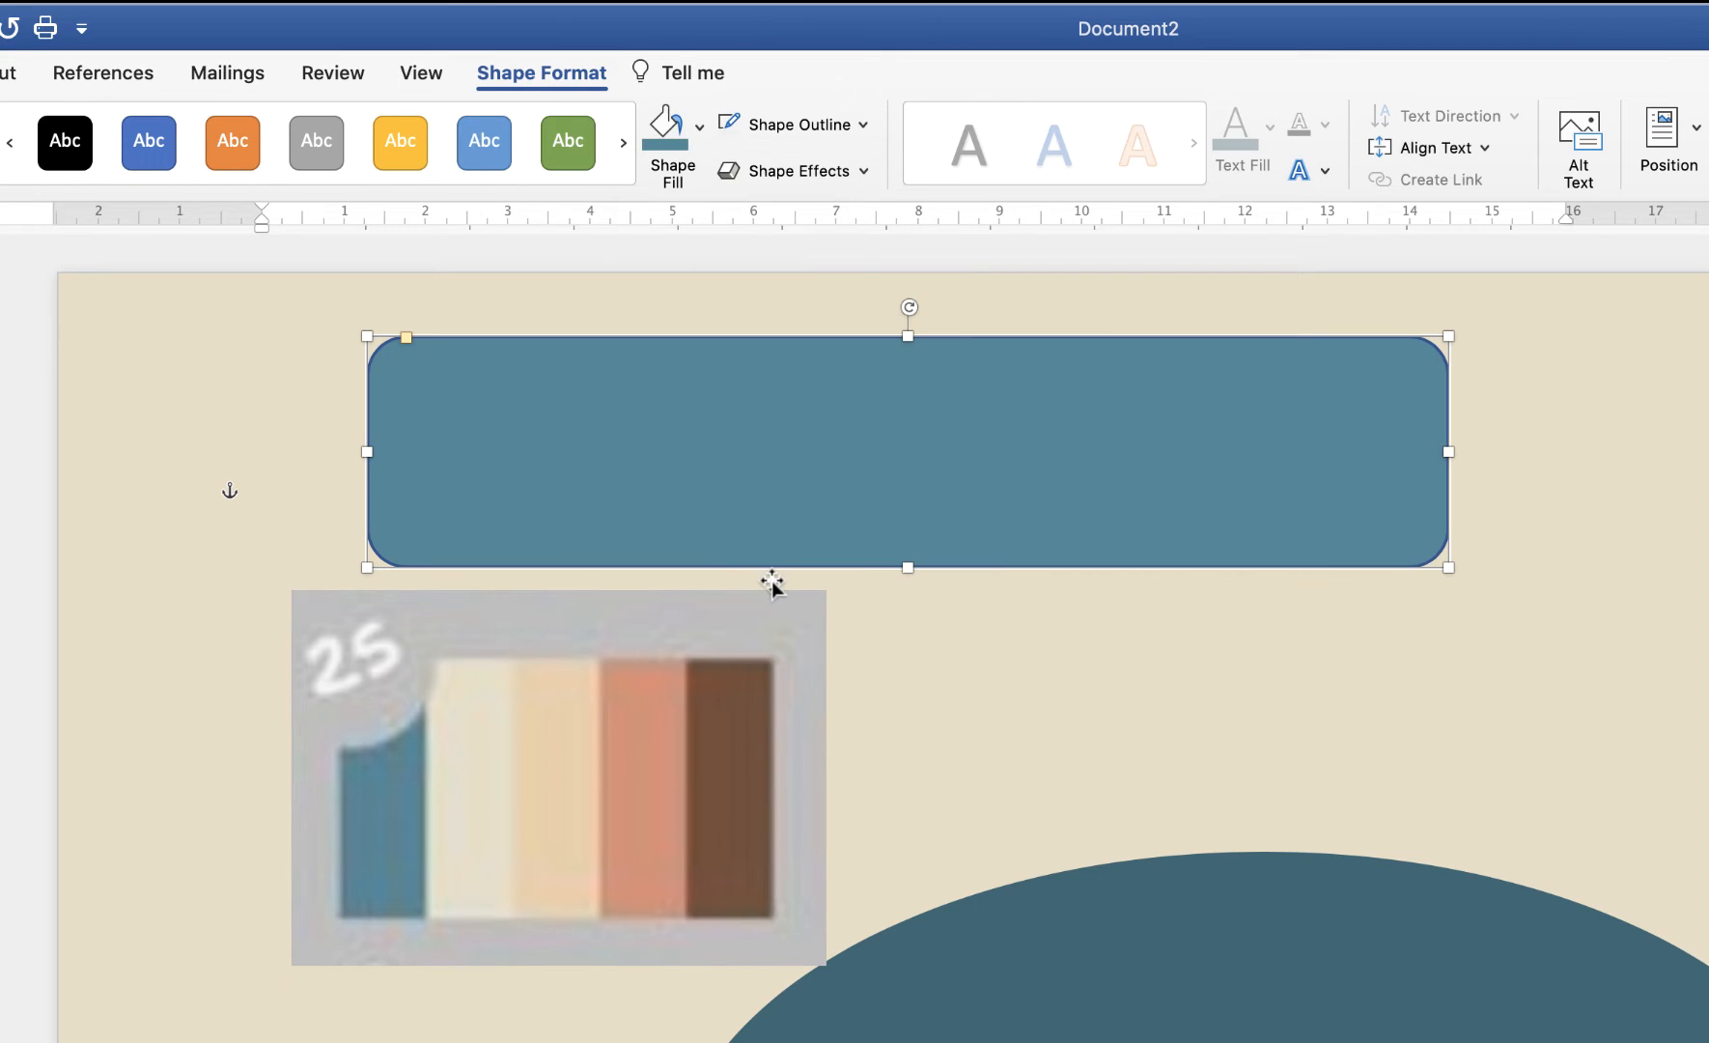
left_click(730, 123)
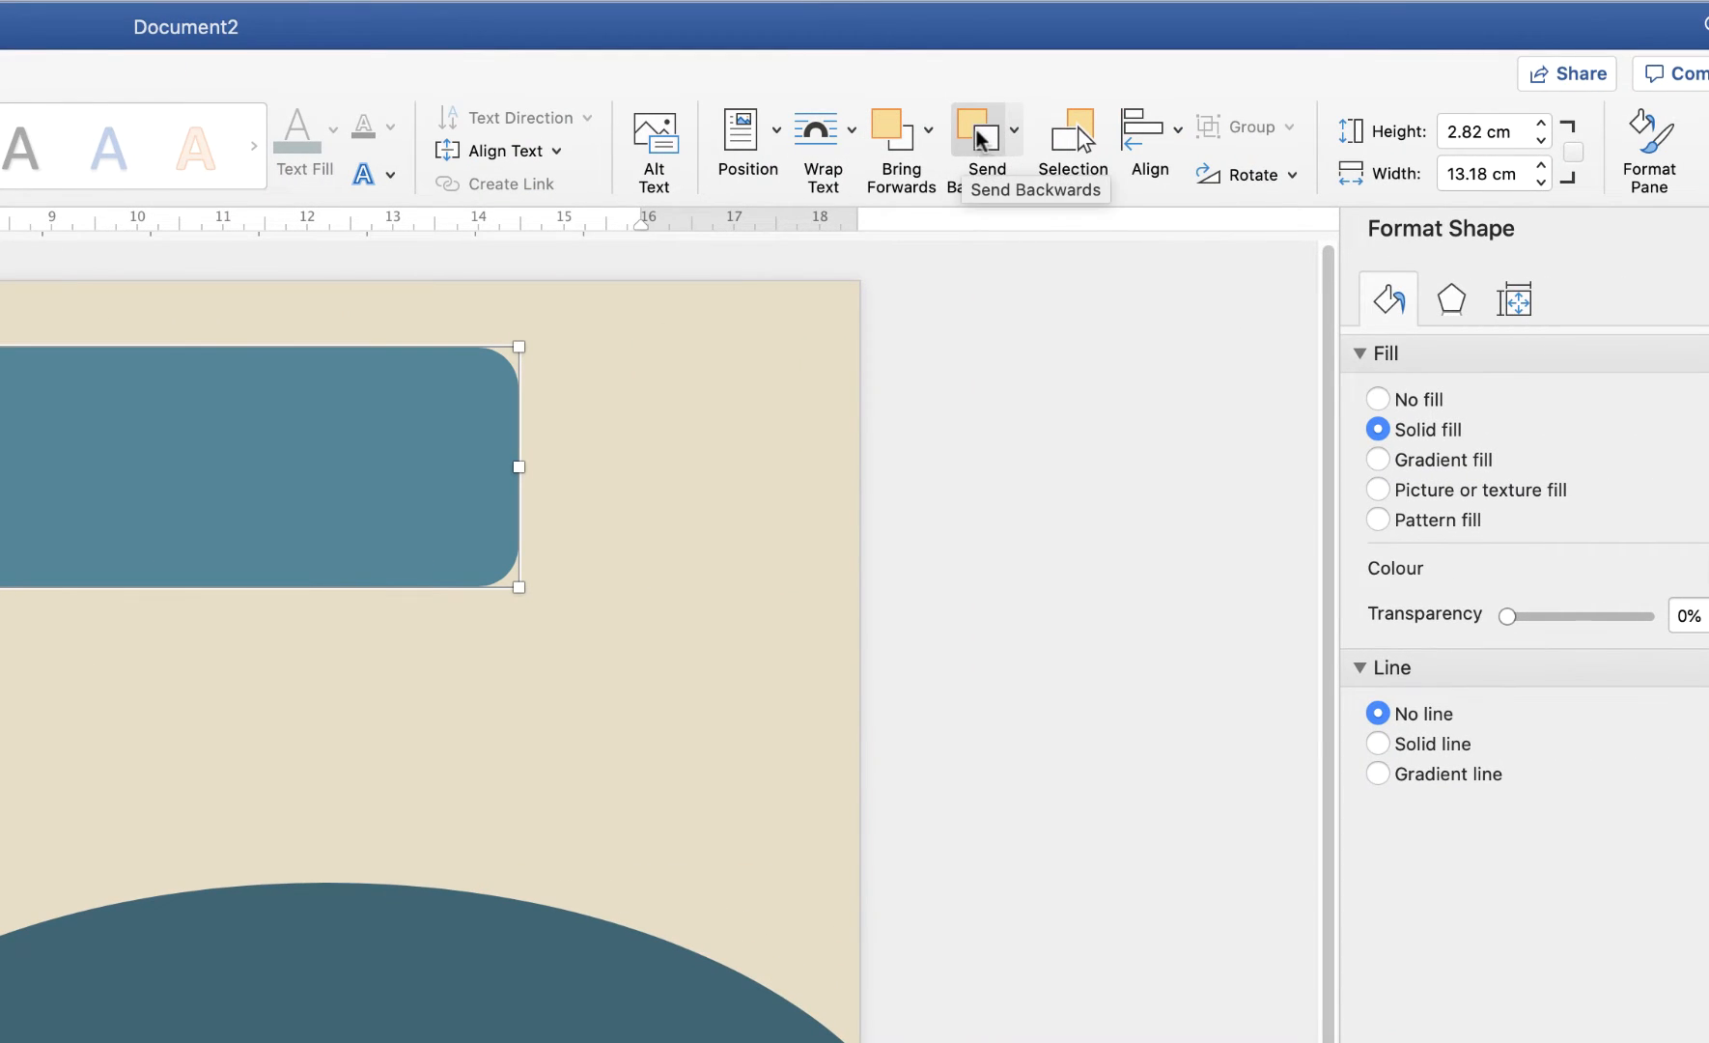
left_click(1012, 135)
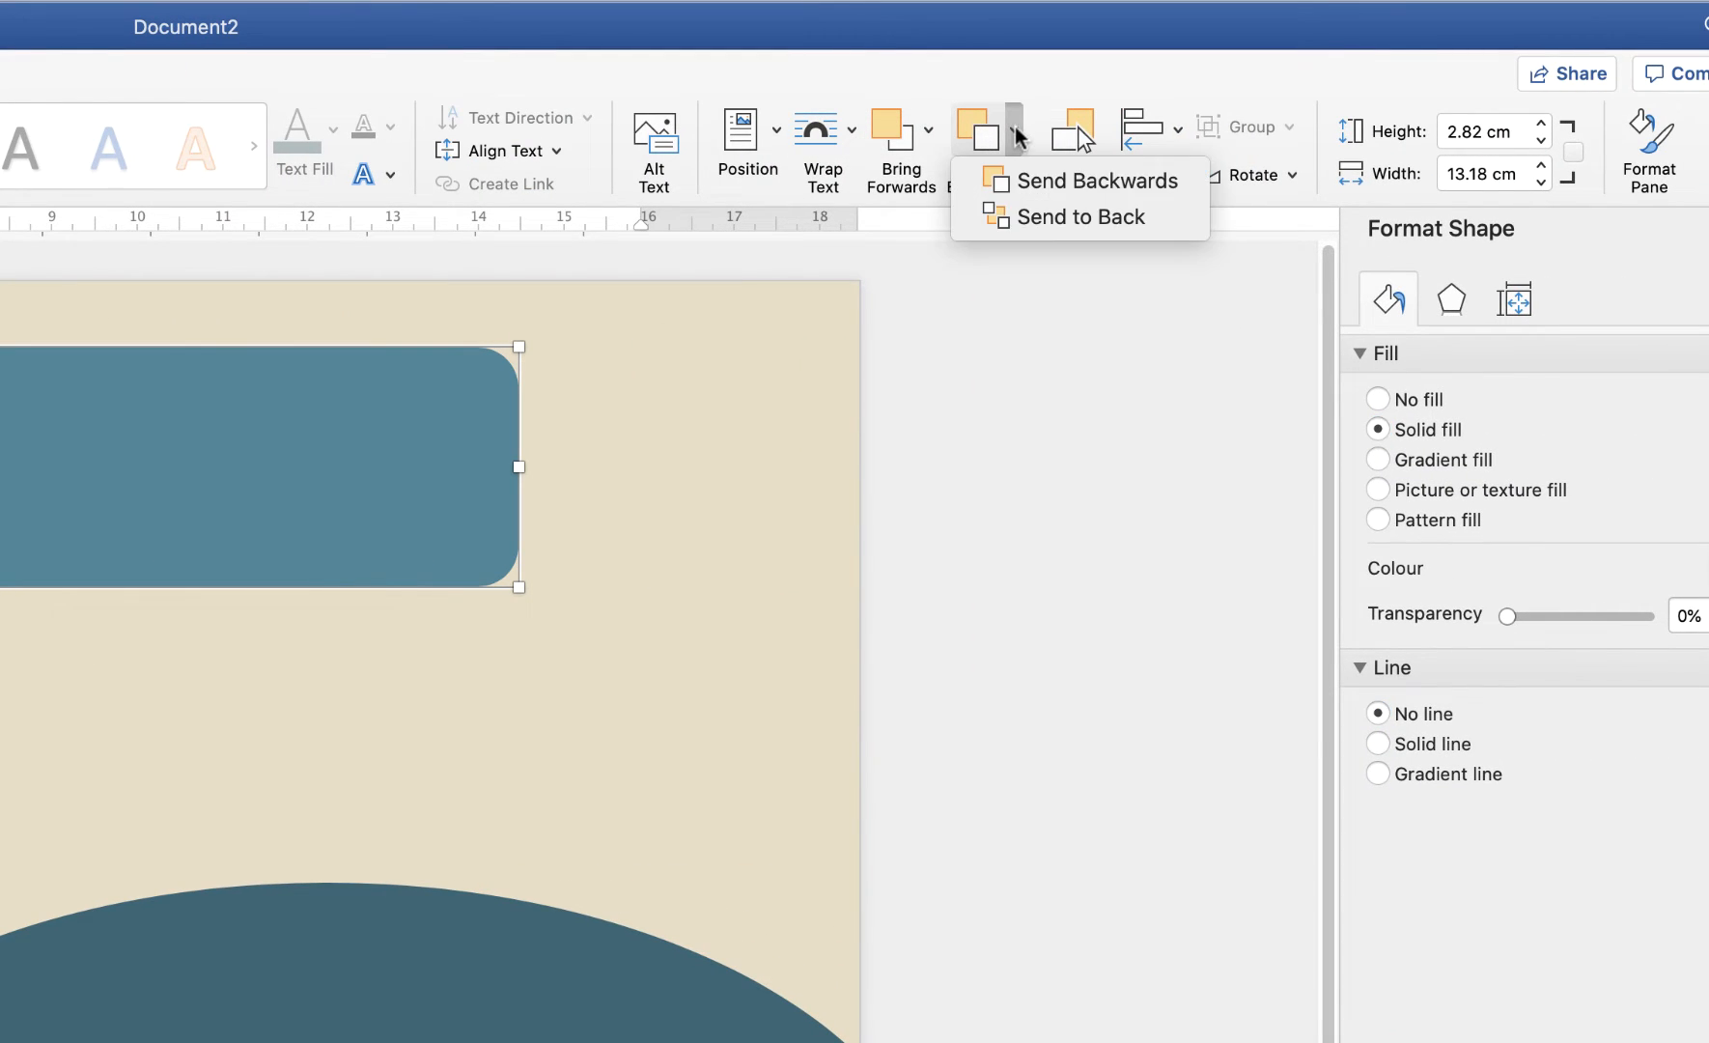
left_click(1031, 180)
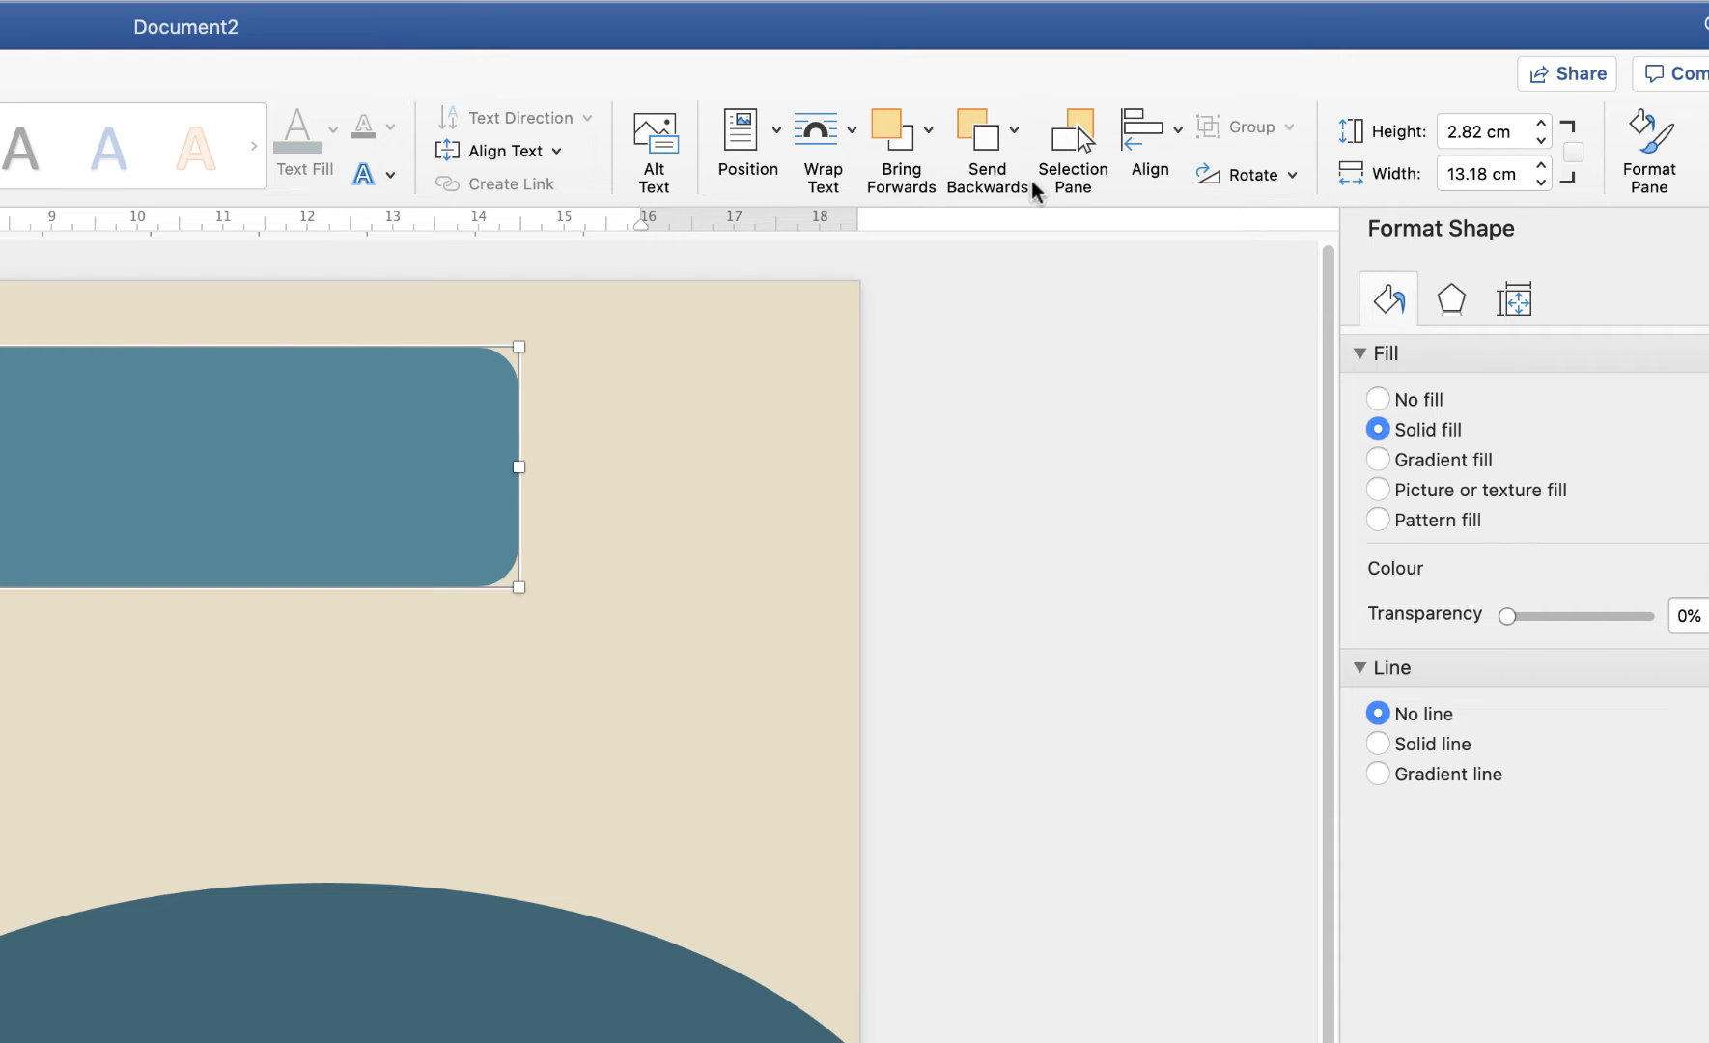
left_click(977, 141)
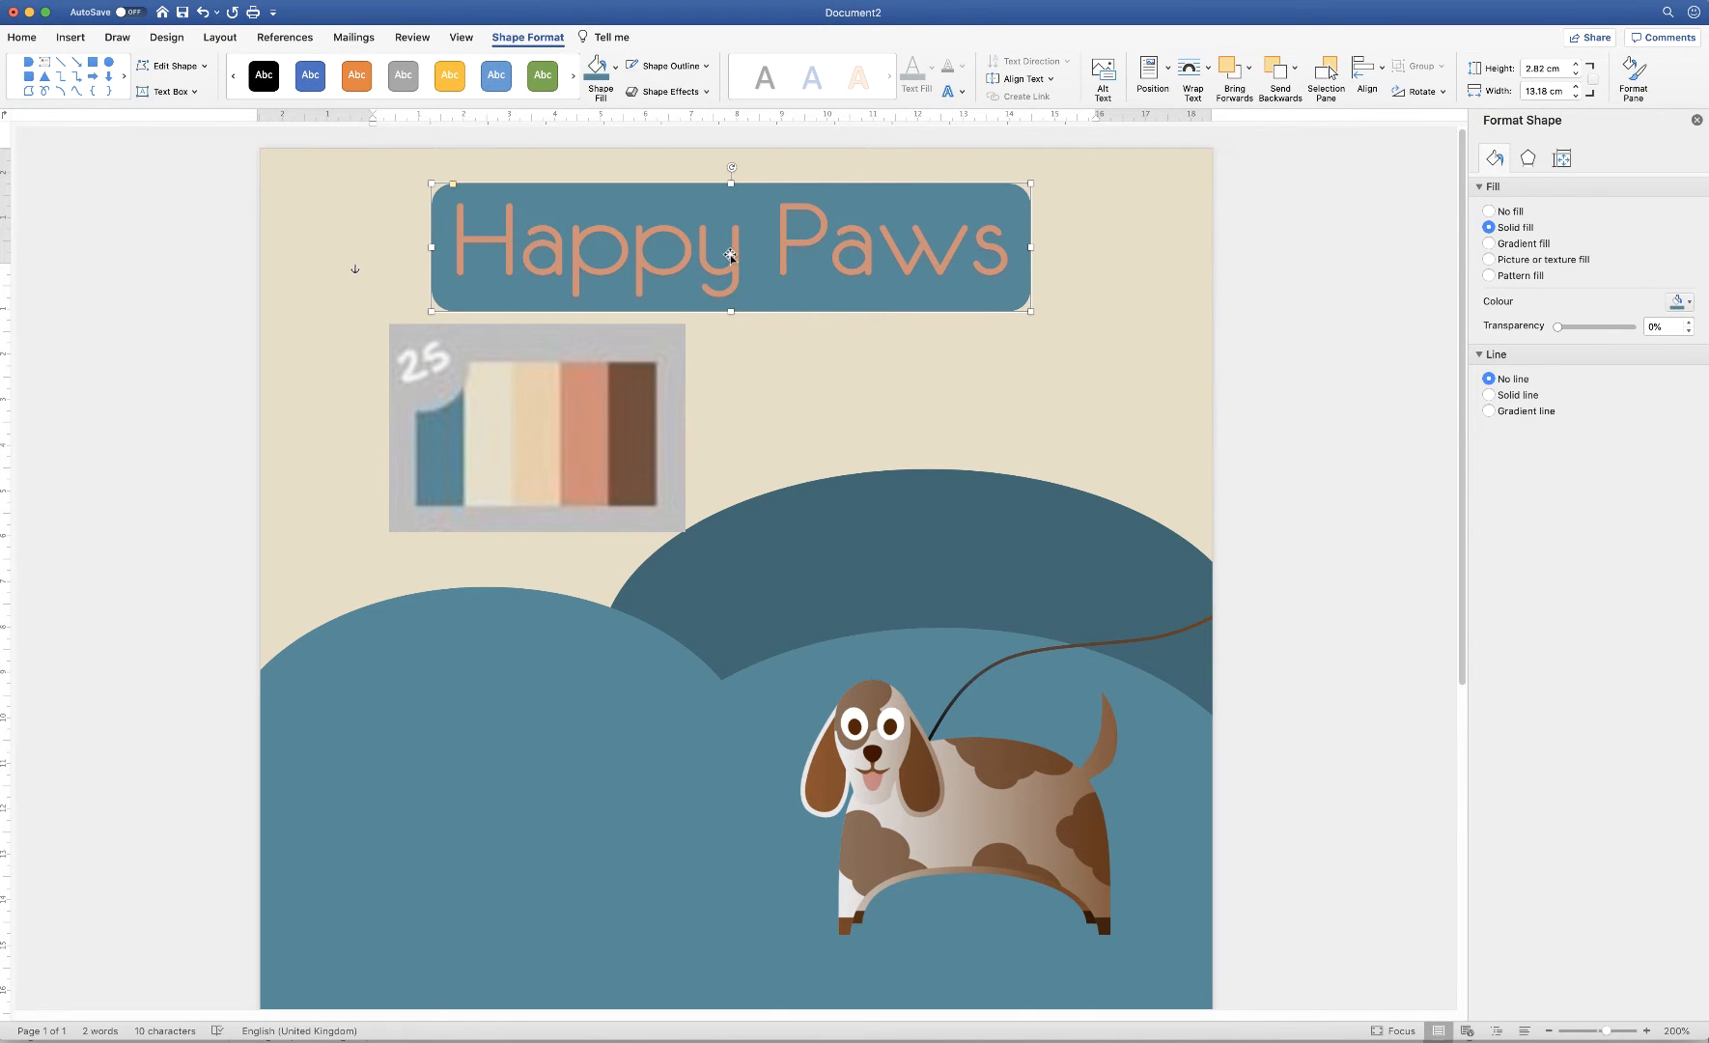
Select all of the Happy Paws title text
left_click(780, 261)
left_click(792, 366)
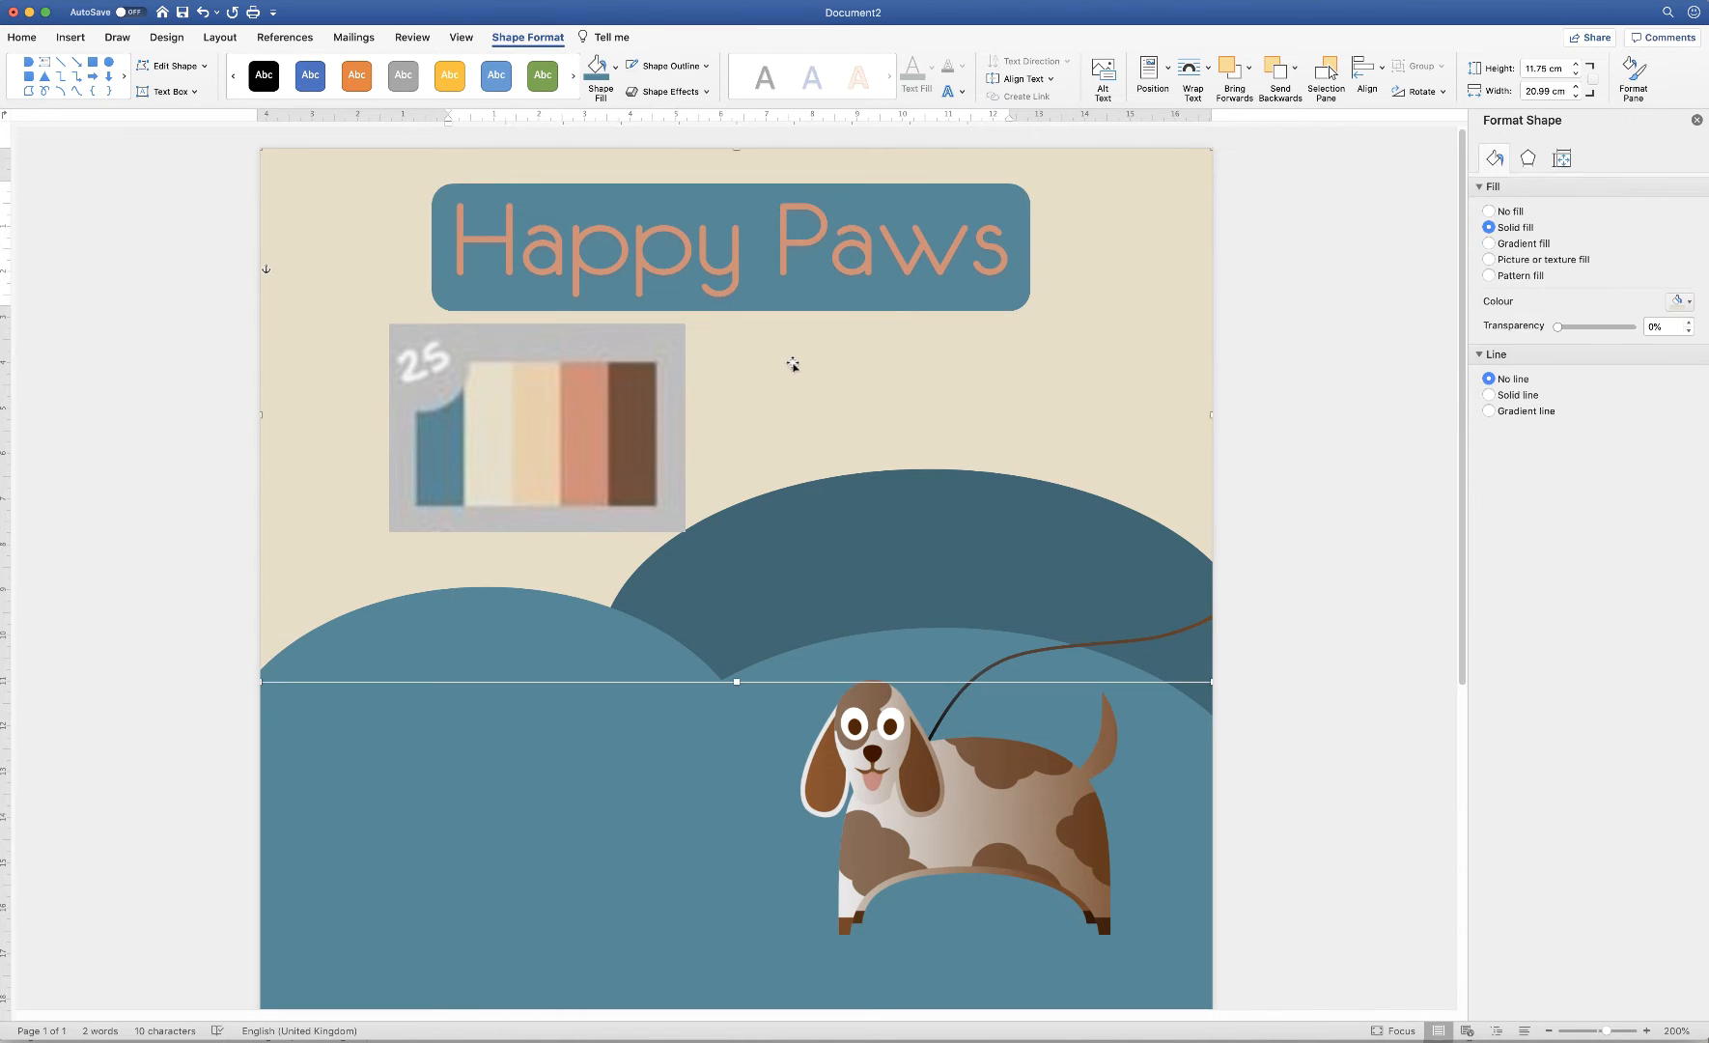
left_click(836, 255)
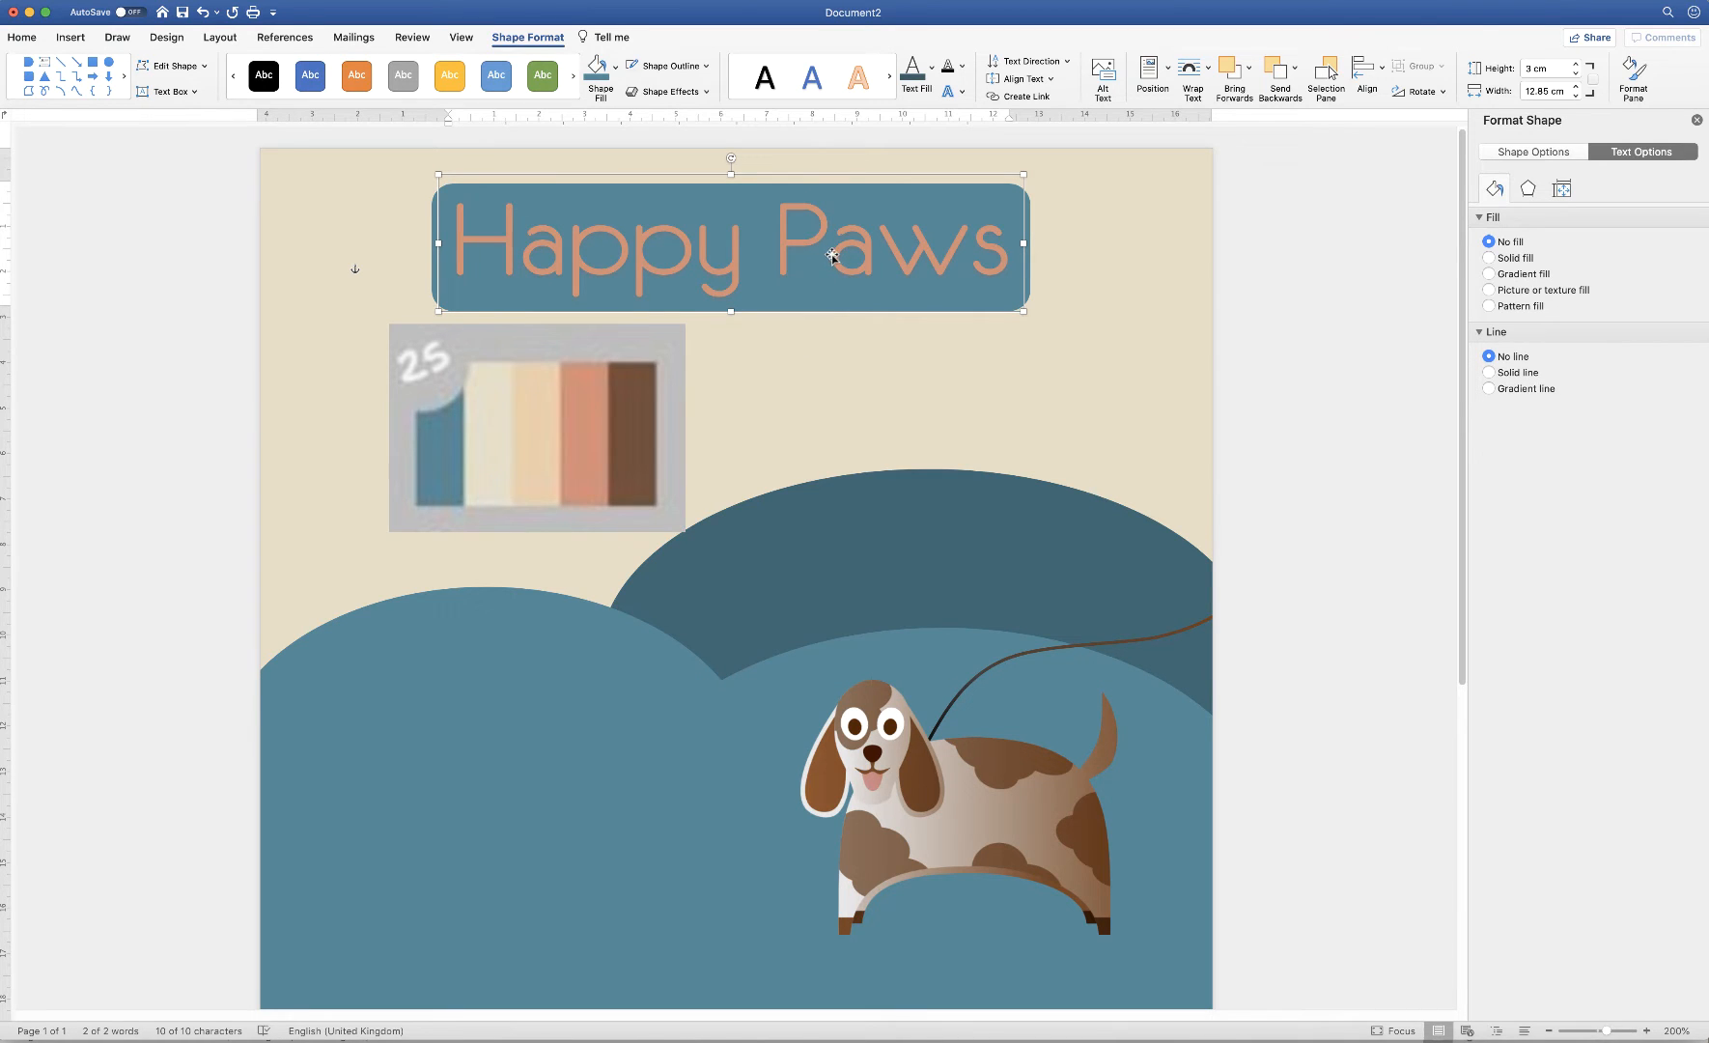
left_click(830, 255)
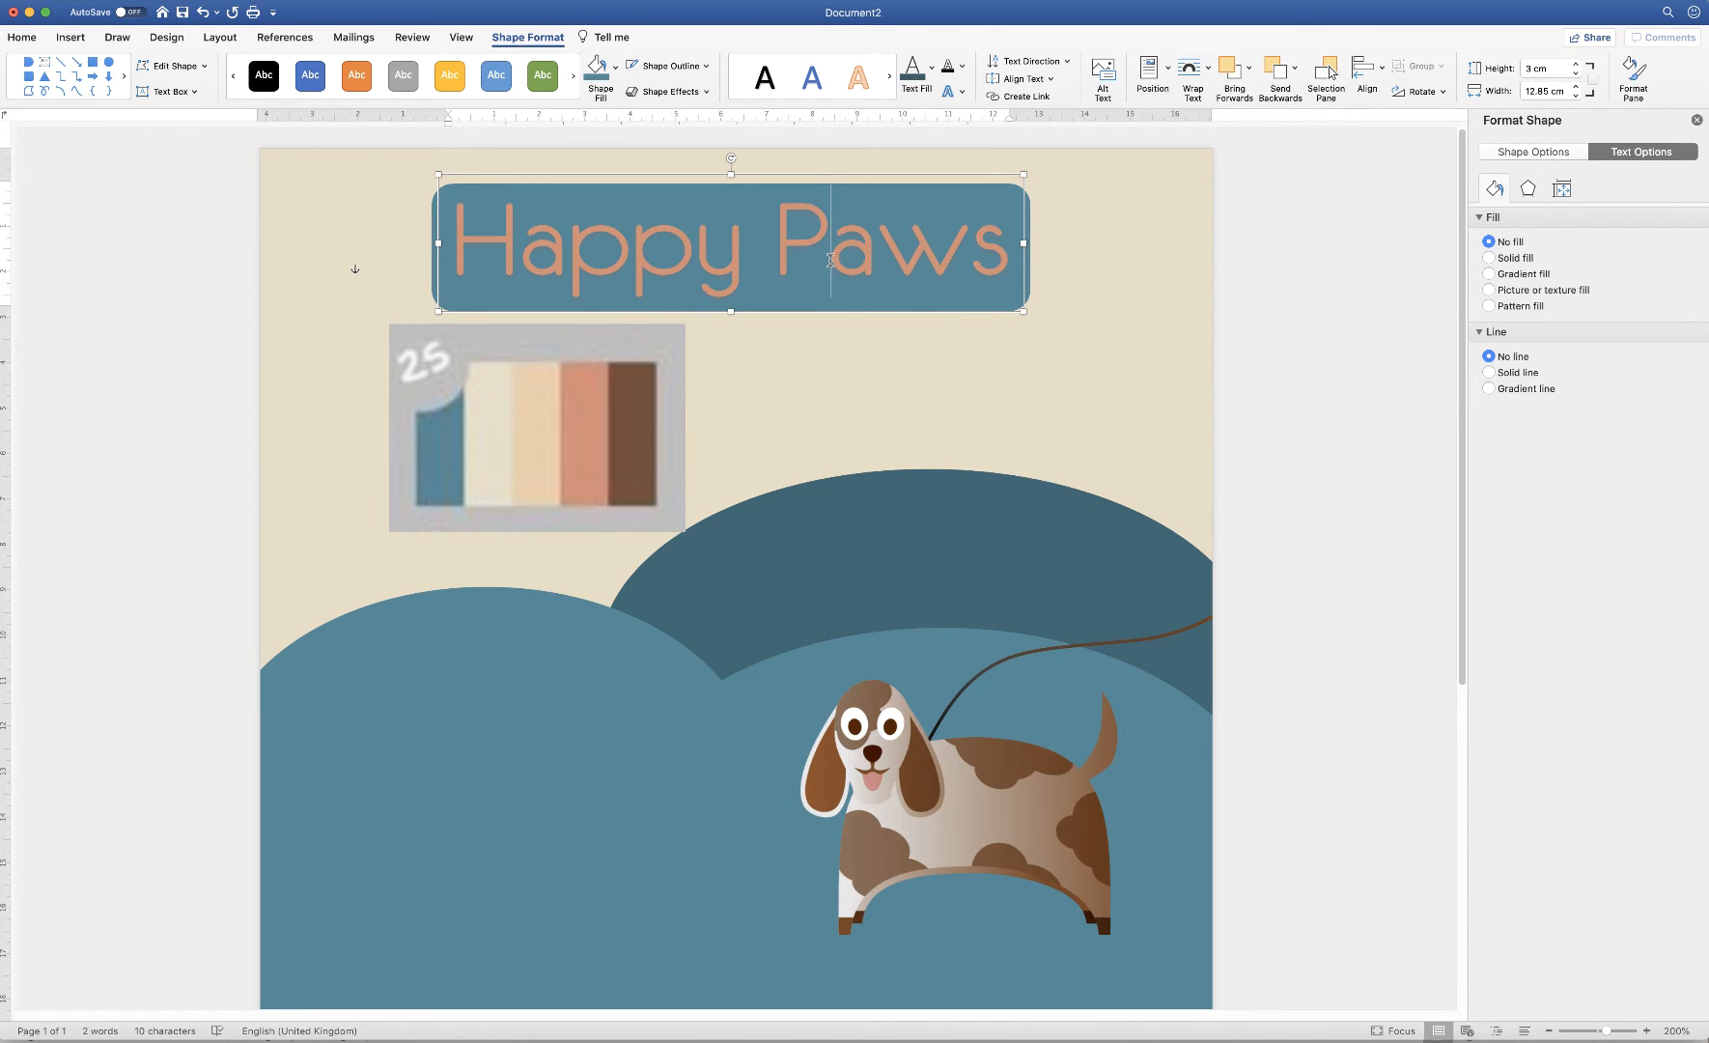
triple_click(830, 259)
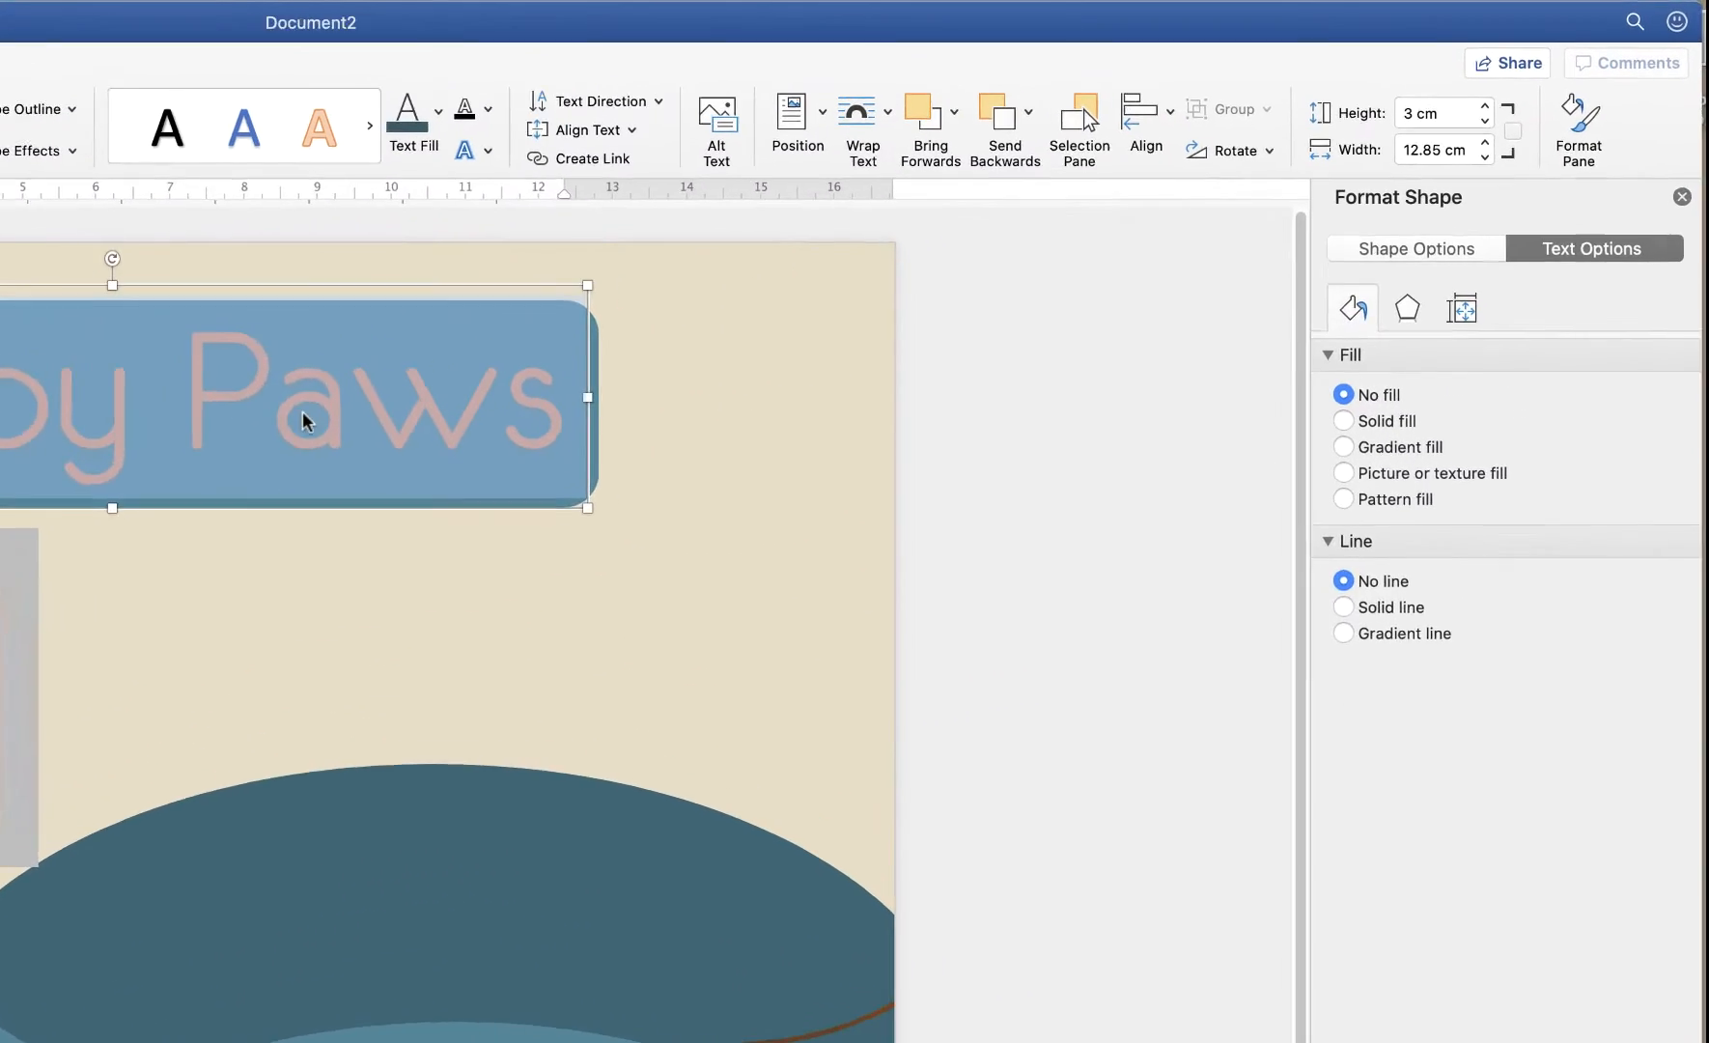
Apply an outer shadow preset (60% transparency, 4 pt blur, 3 pt distance) to the title
left_click(1606, 155)
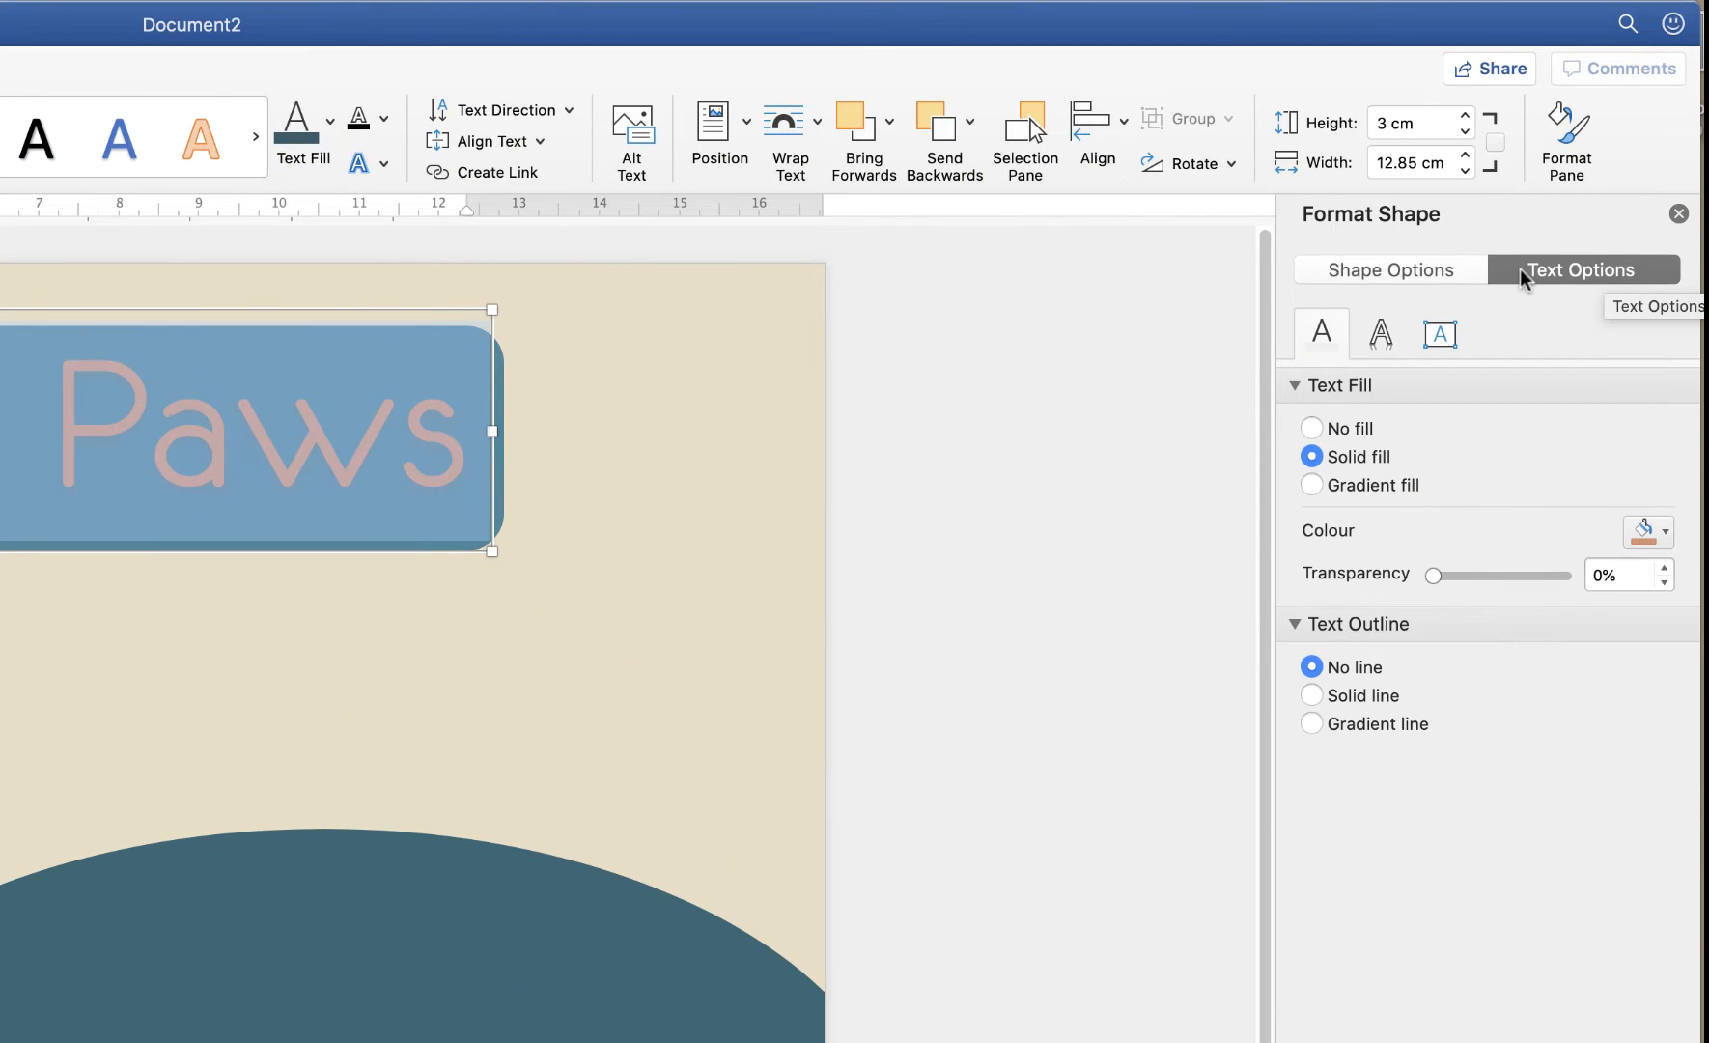
left_click(1380, 333)
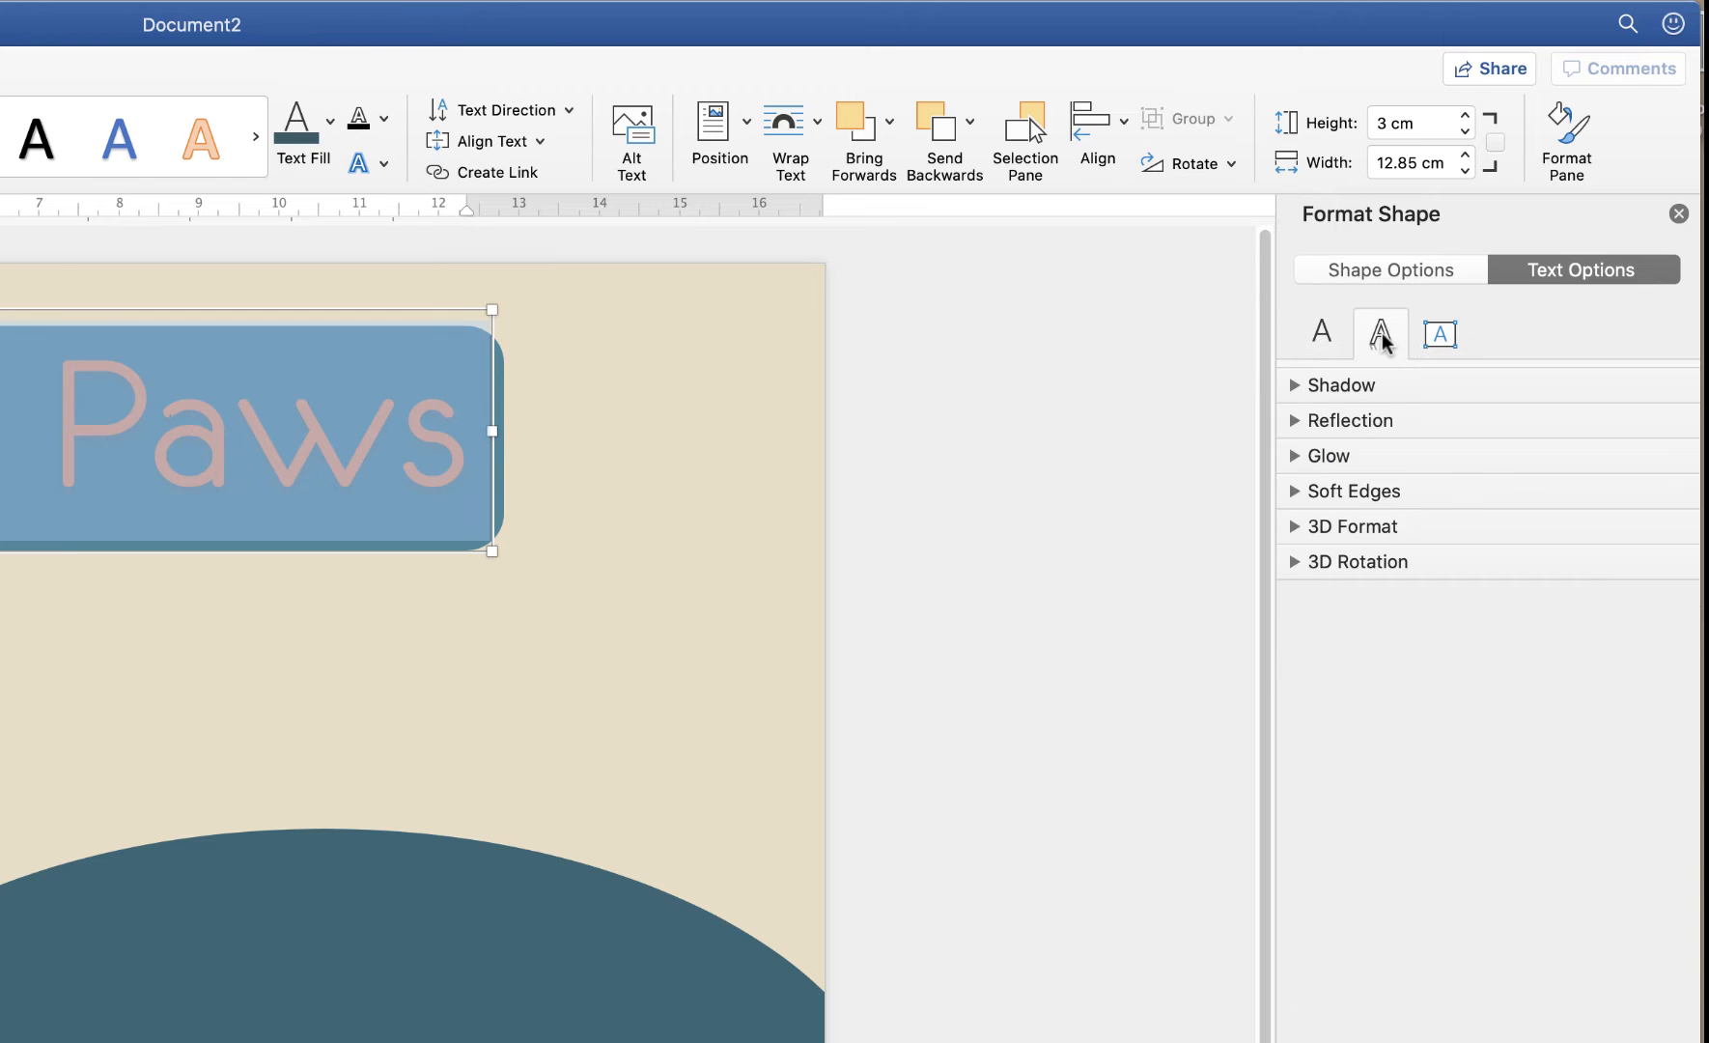
left_click(1296, 386)
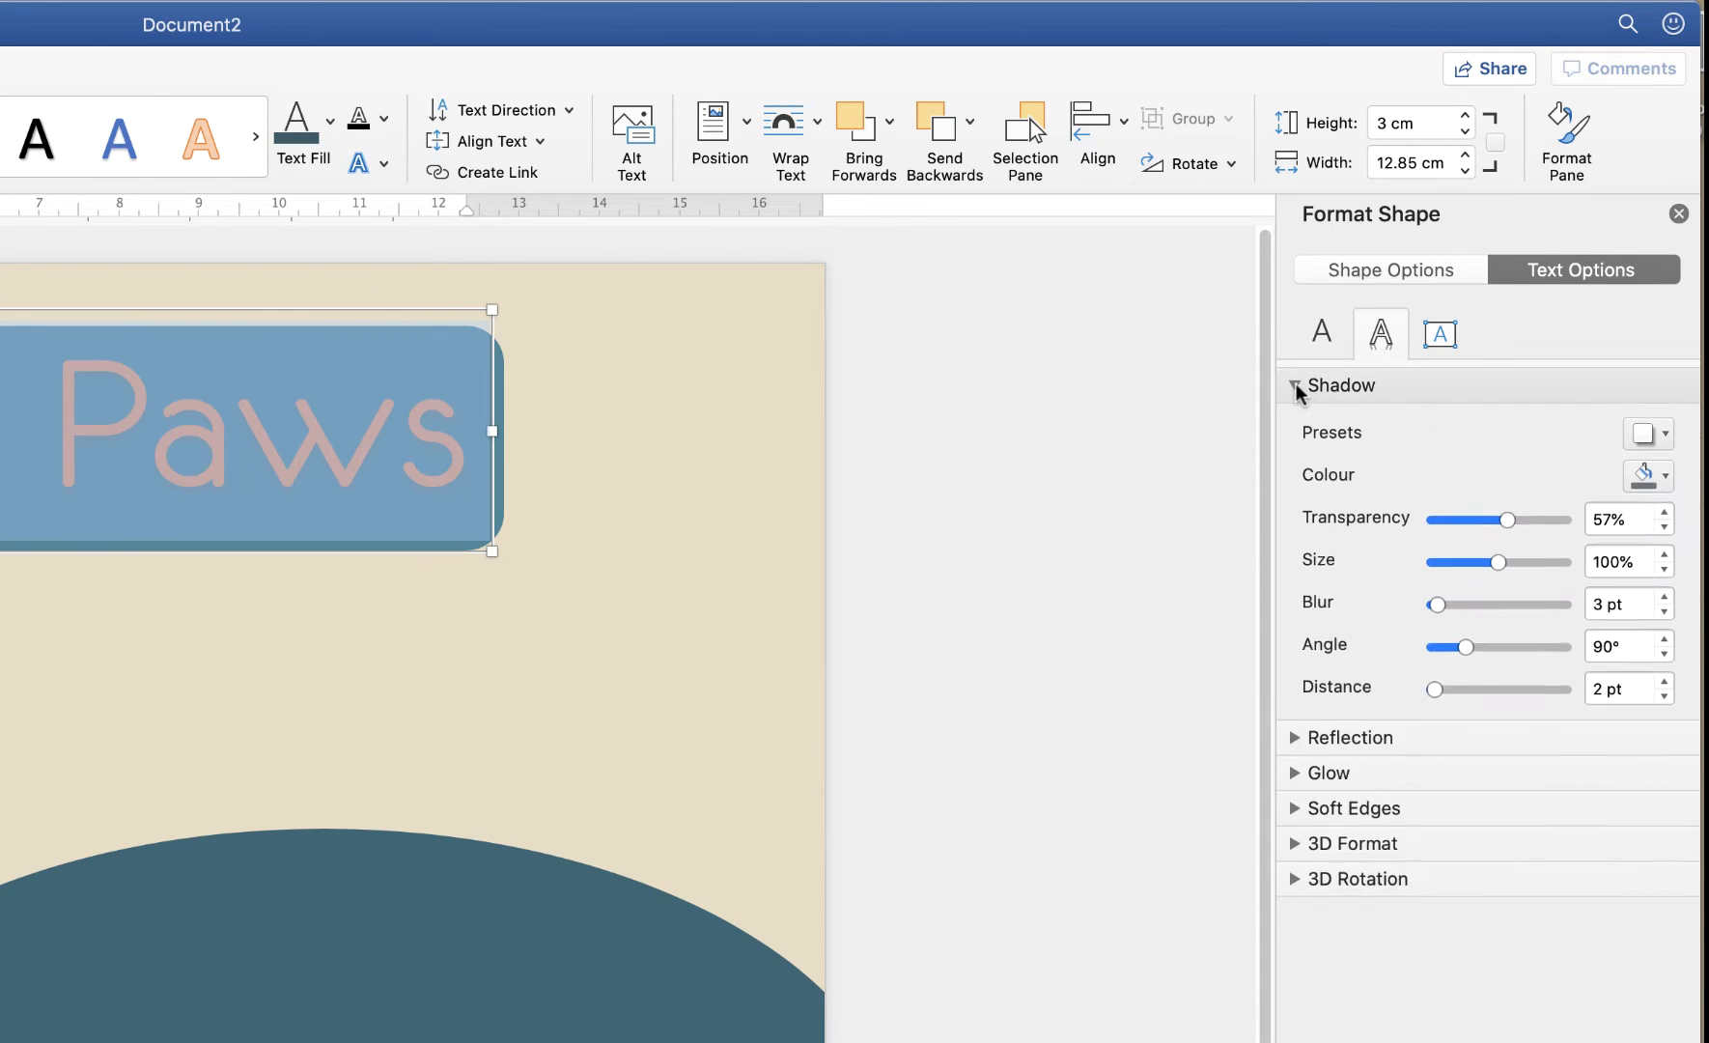
left_click(1666, 440)
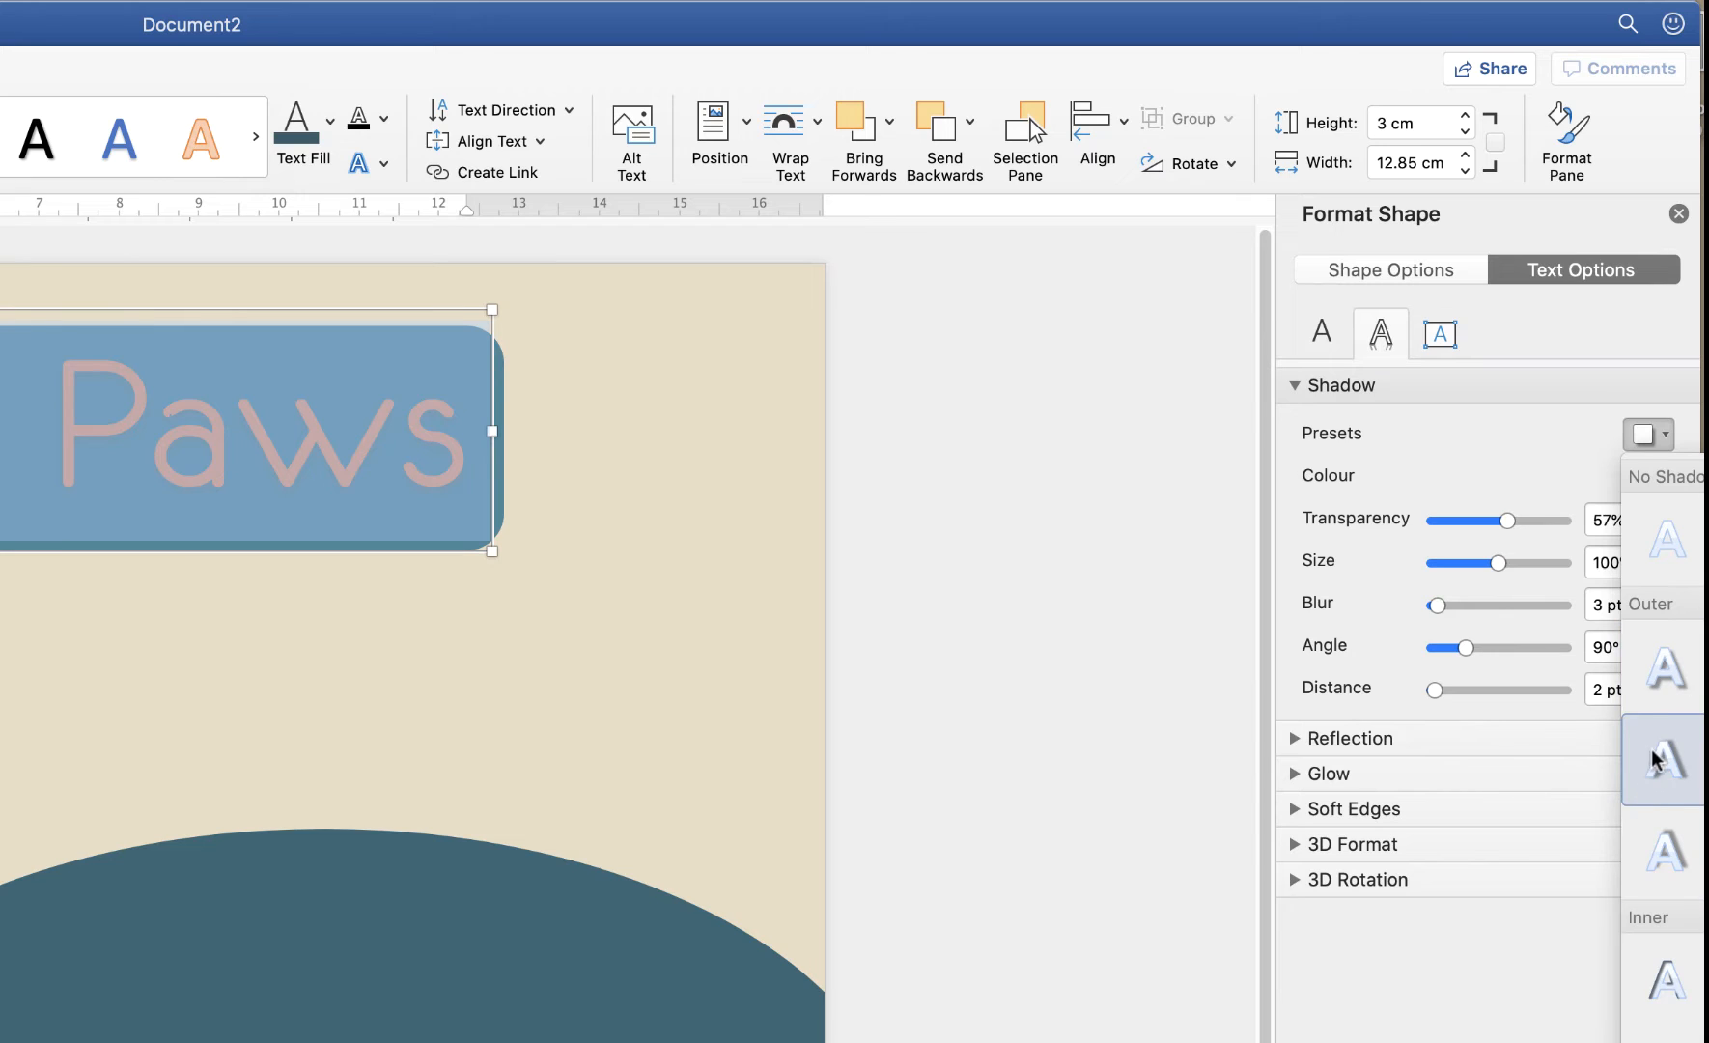
left_click(1666, 672)
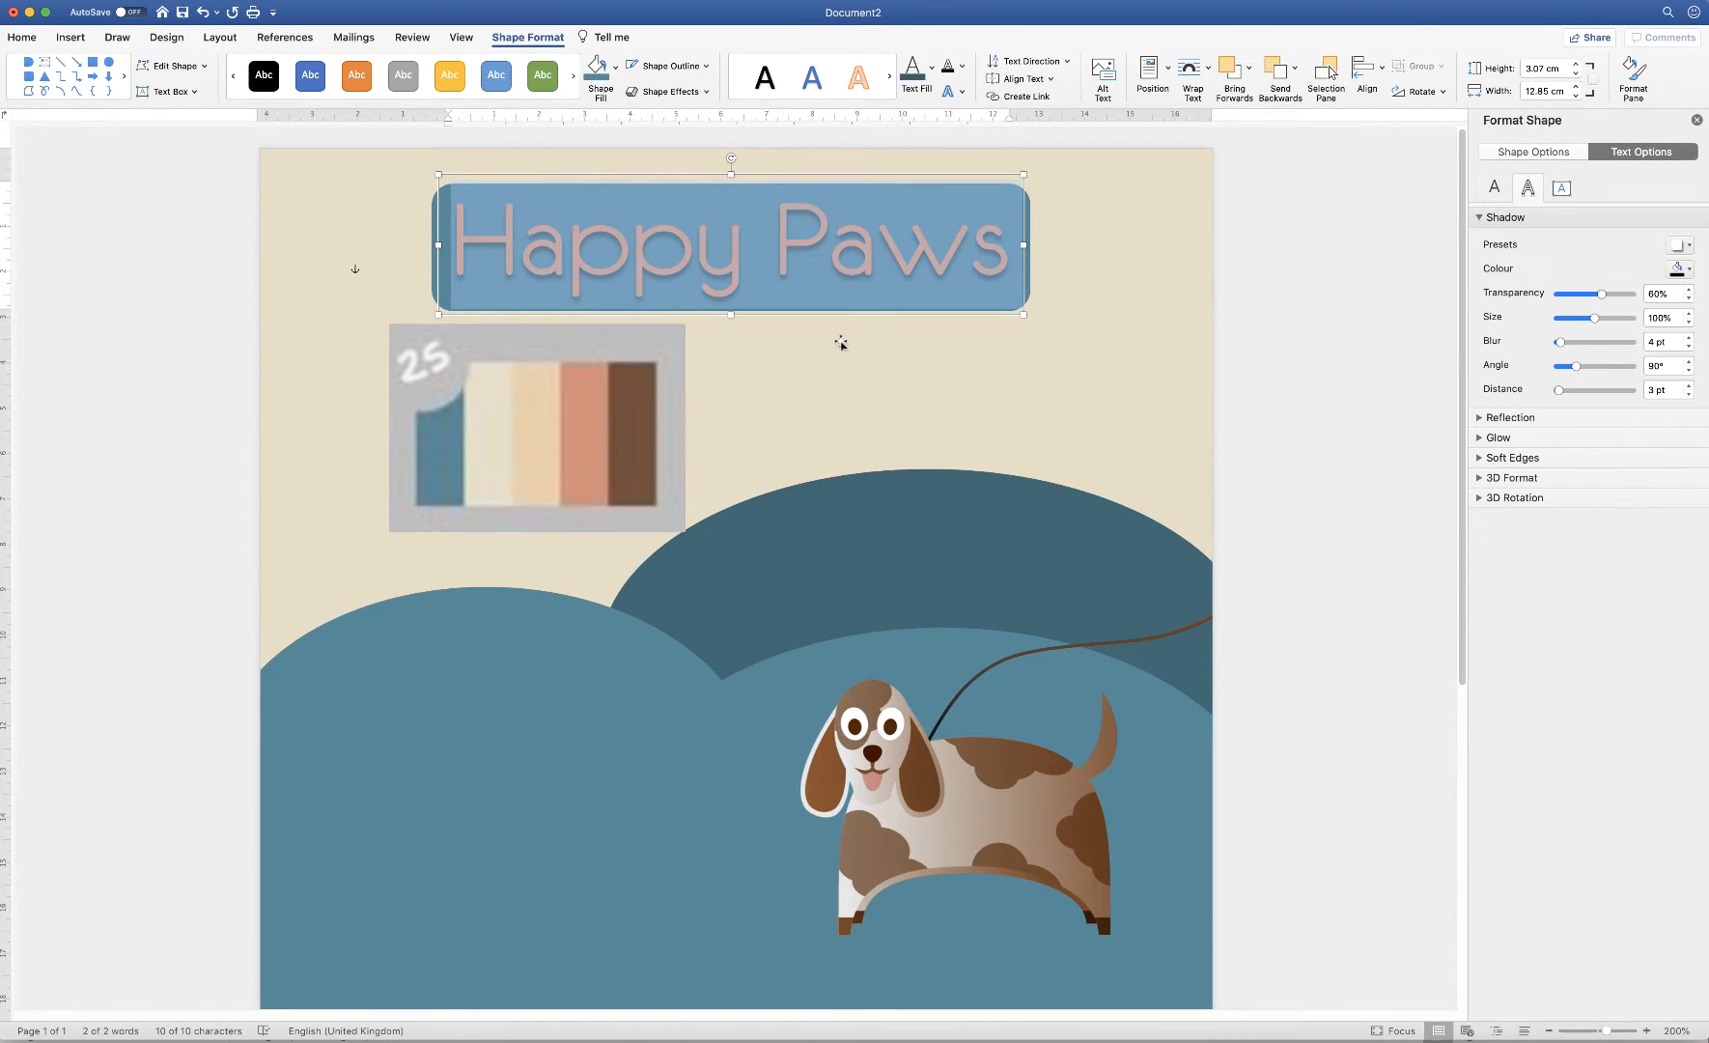
left_click(809, 384)
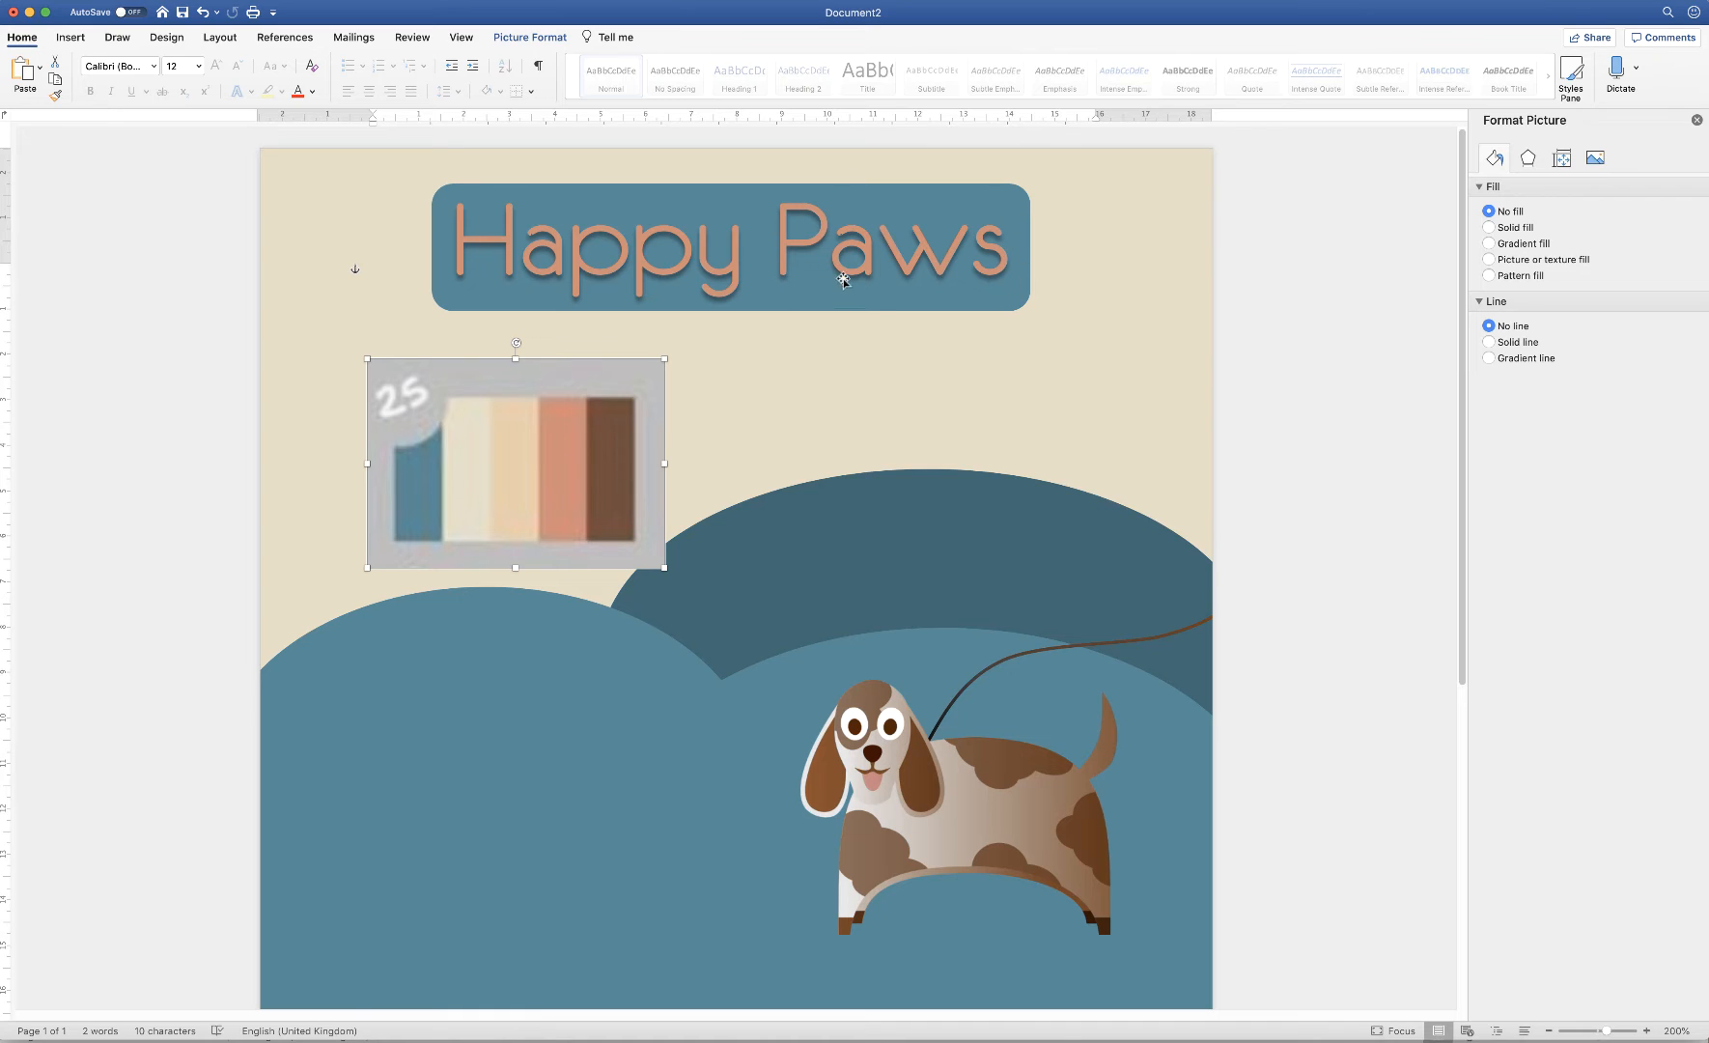
Align the Happy Paws text box to centre and middle on its banner
left_click(1030, 281)
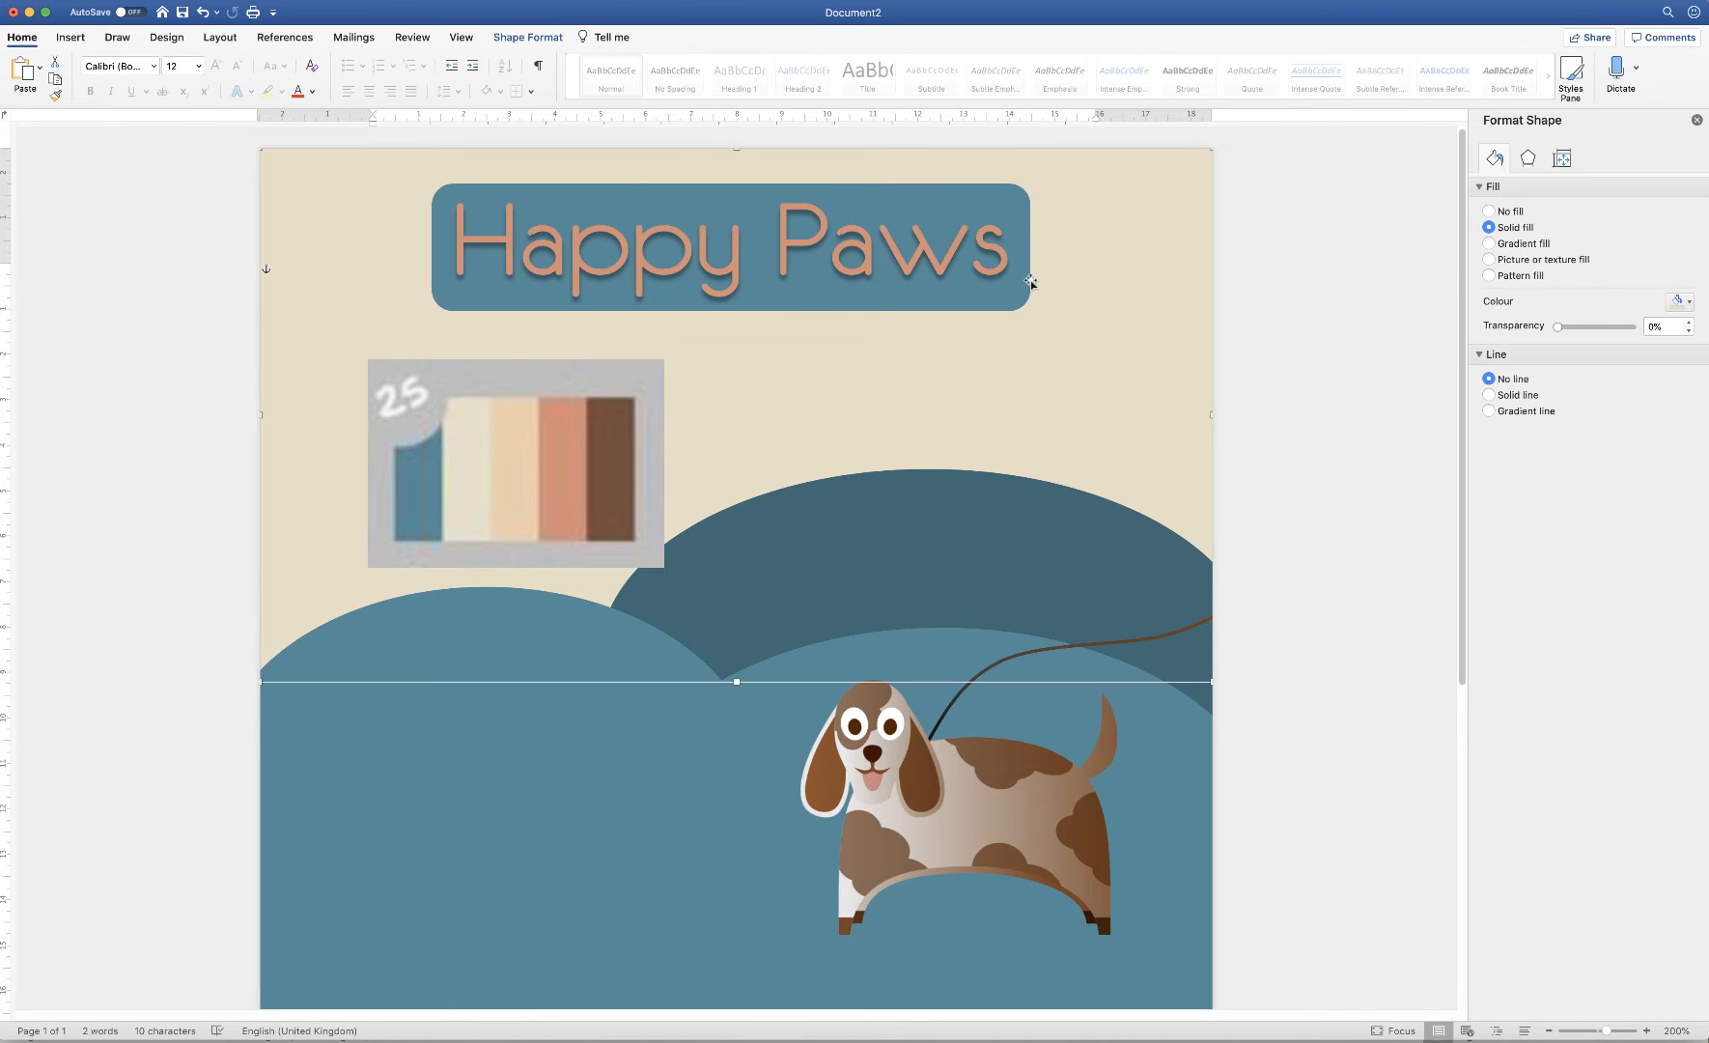
left_click(1031, 275)
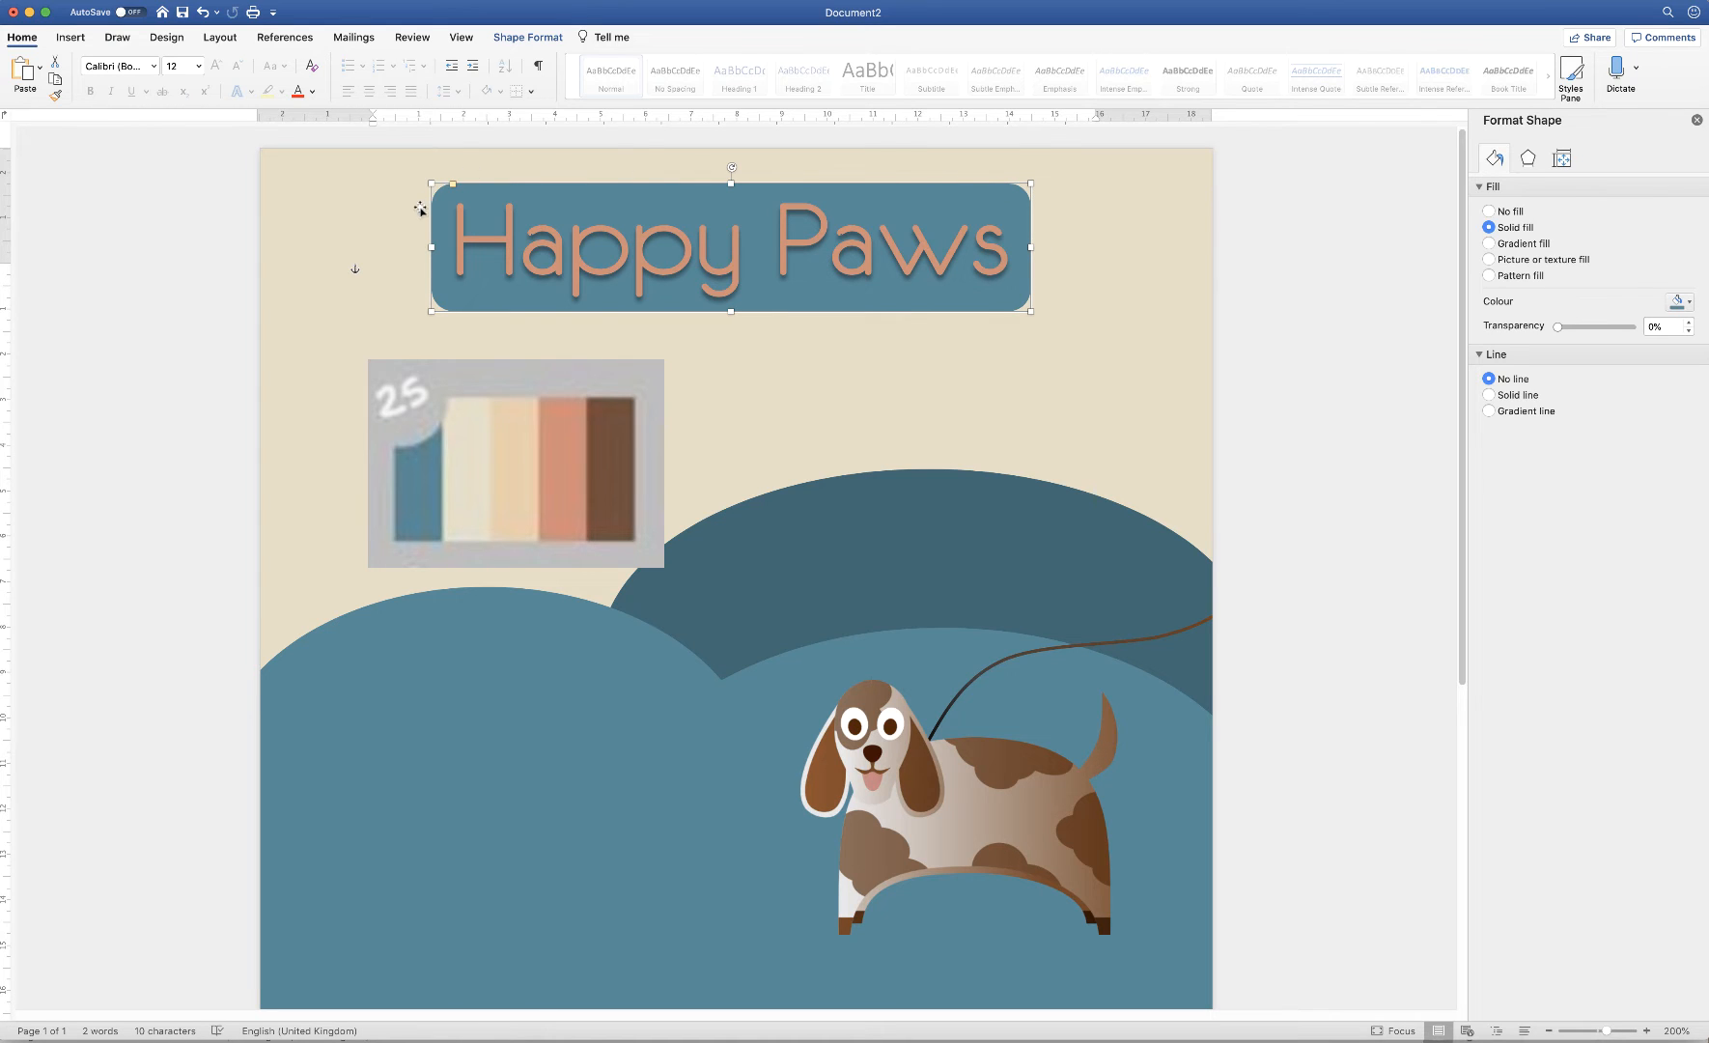
left_click(980, 268)
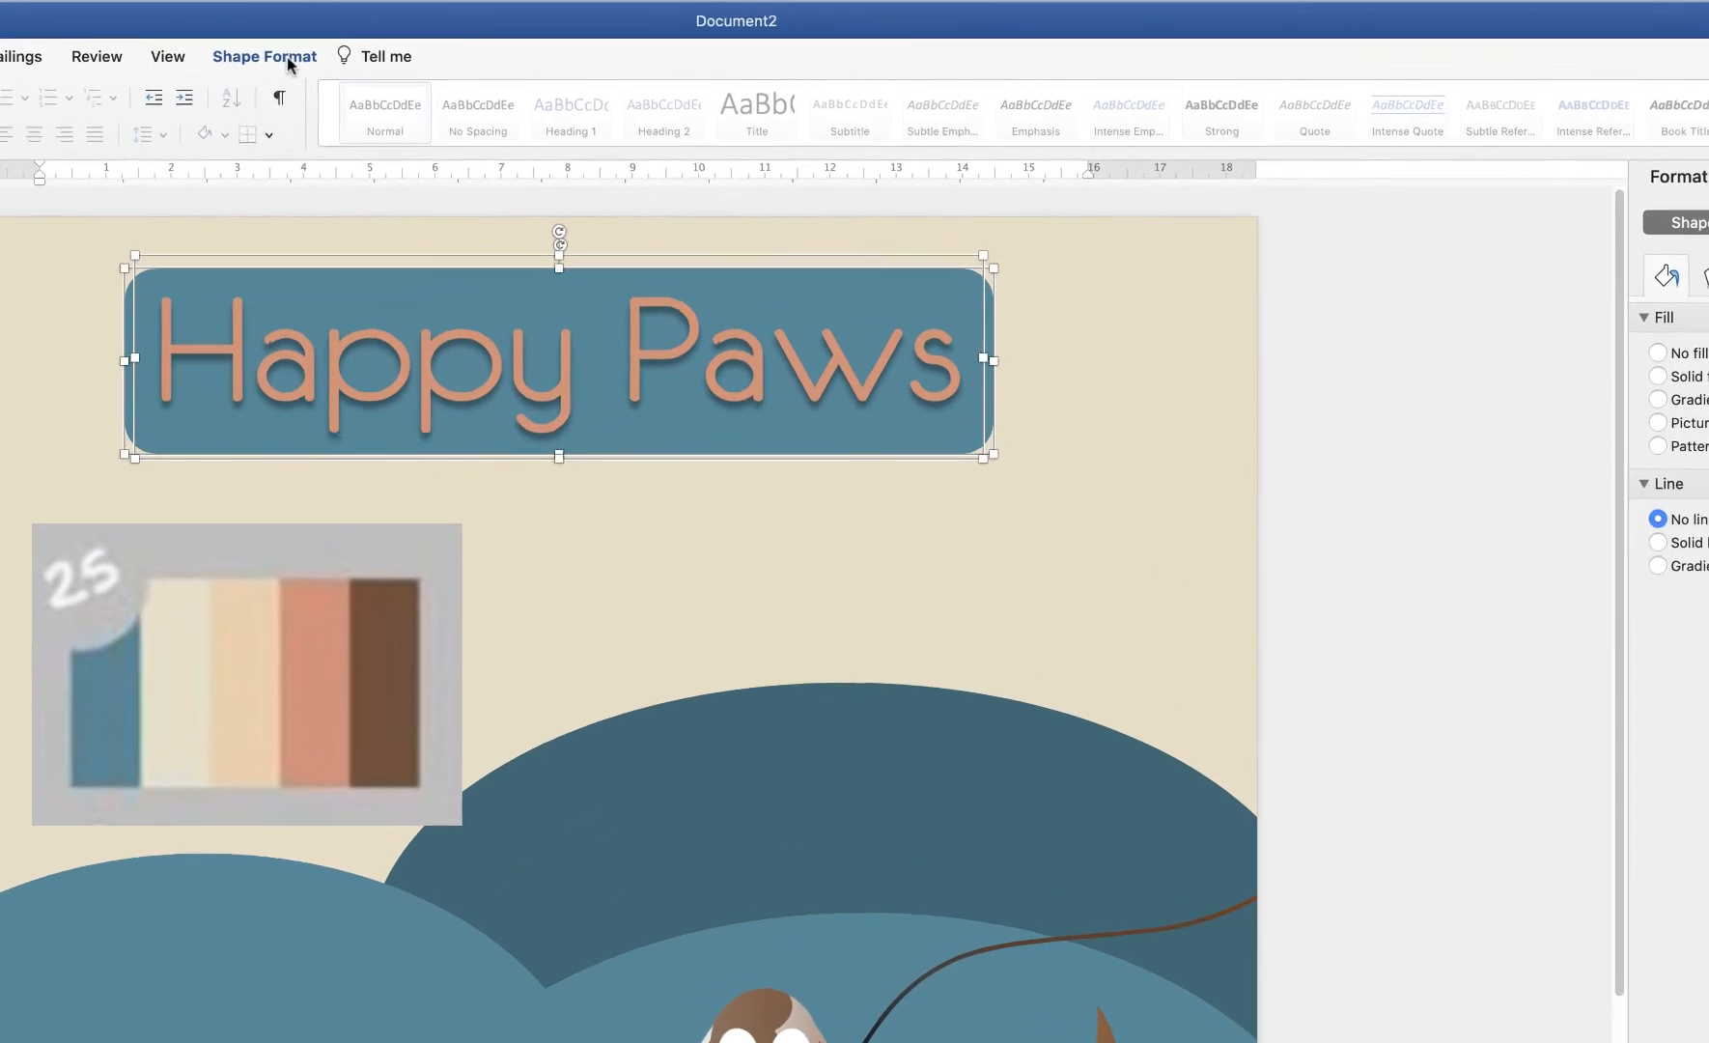
left_click(528, 37)
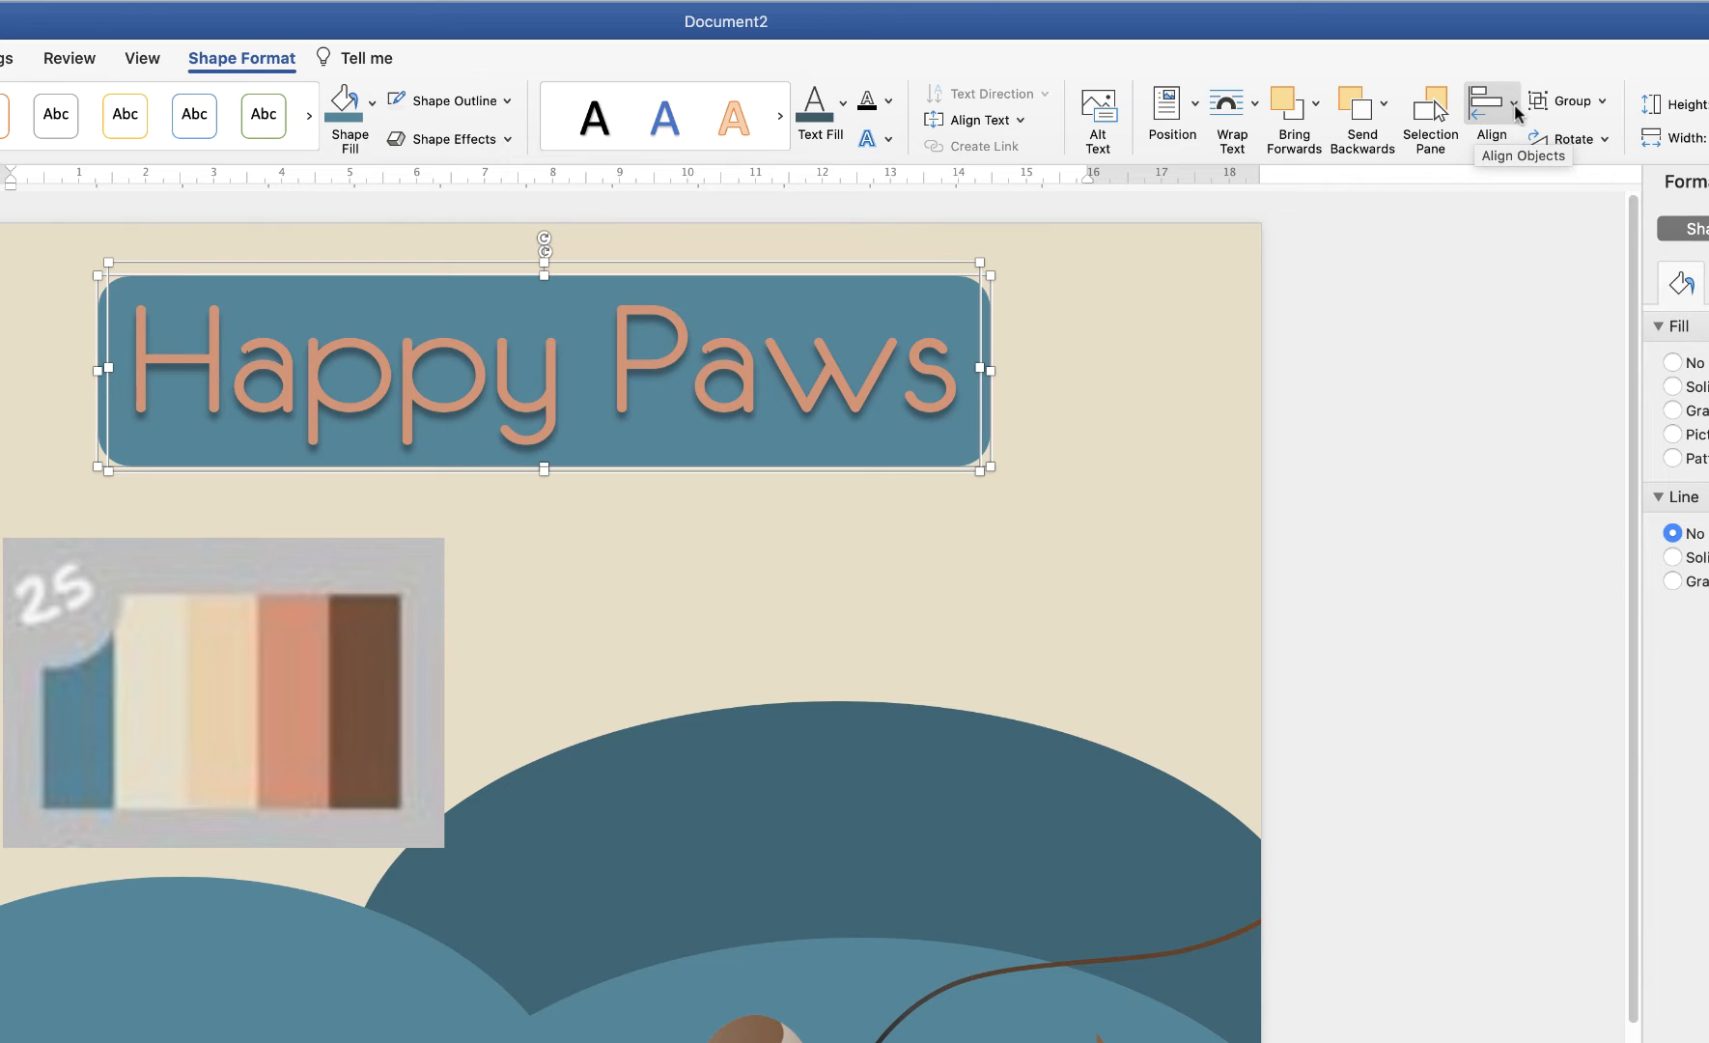
left_click(1514, 104)
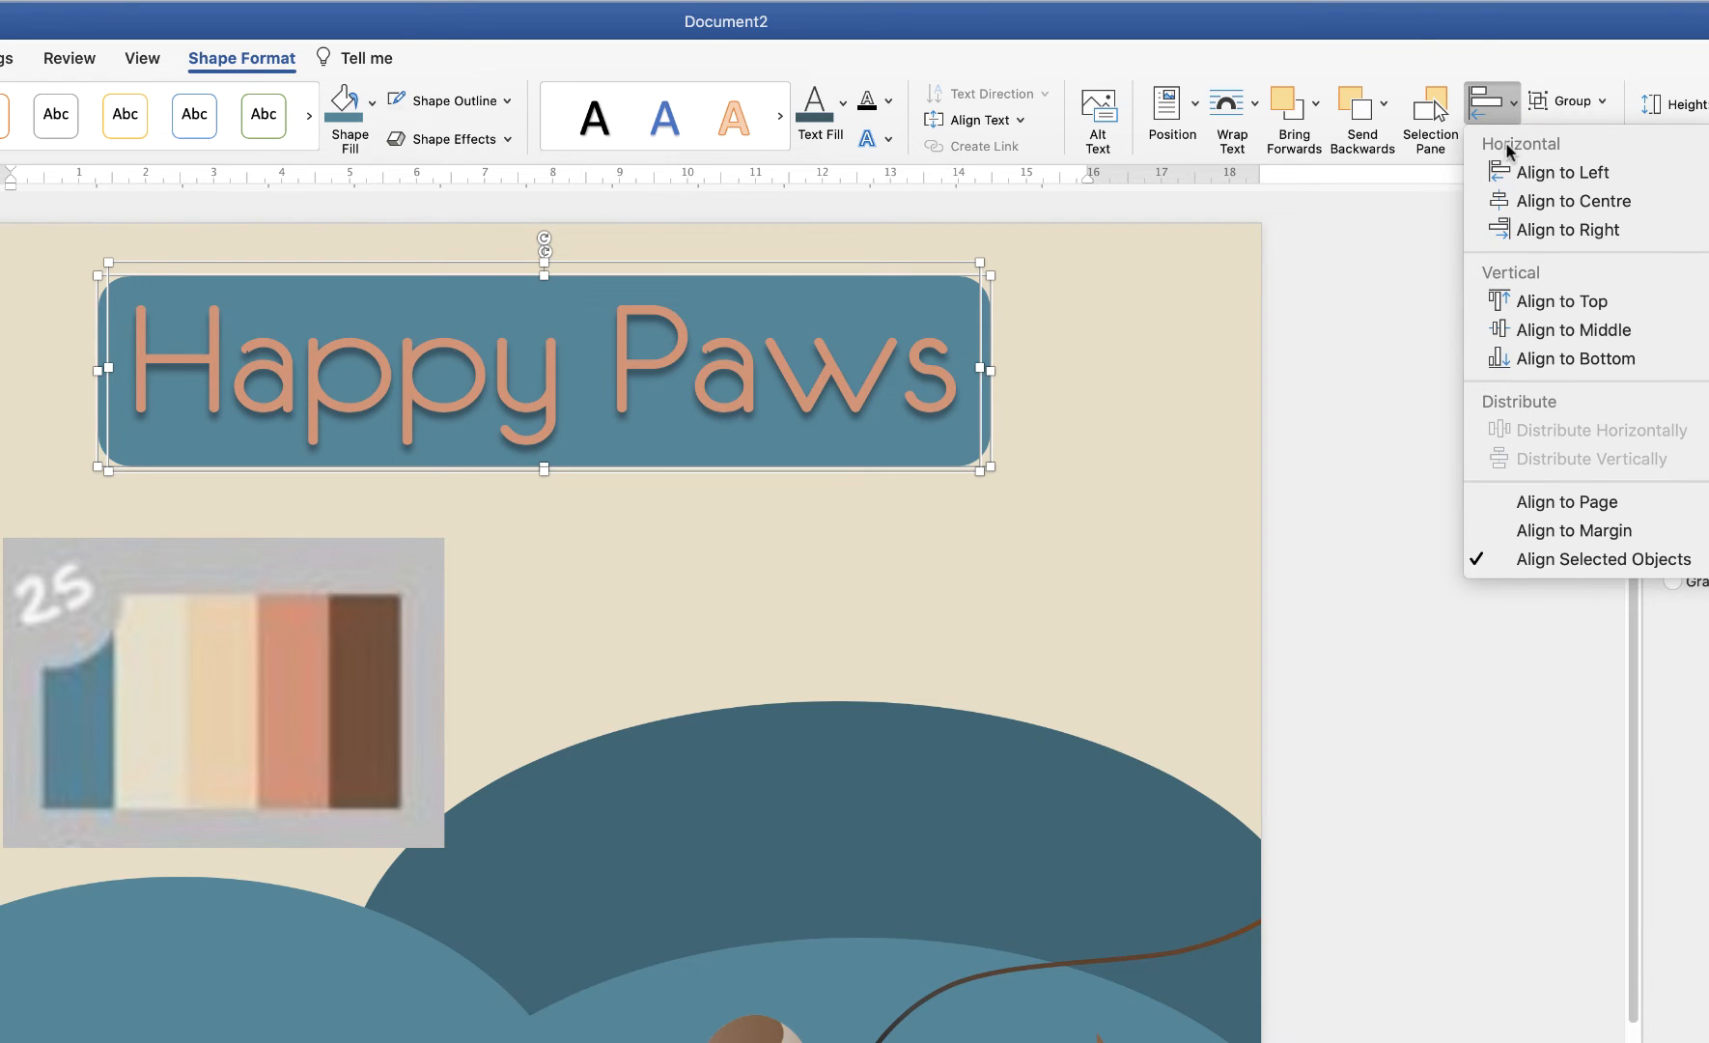
left_click(1521, 206)
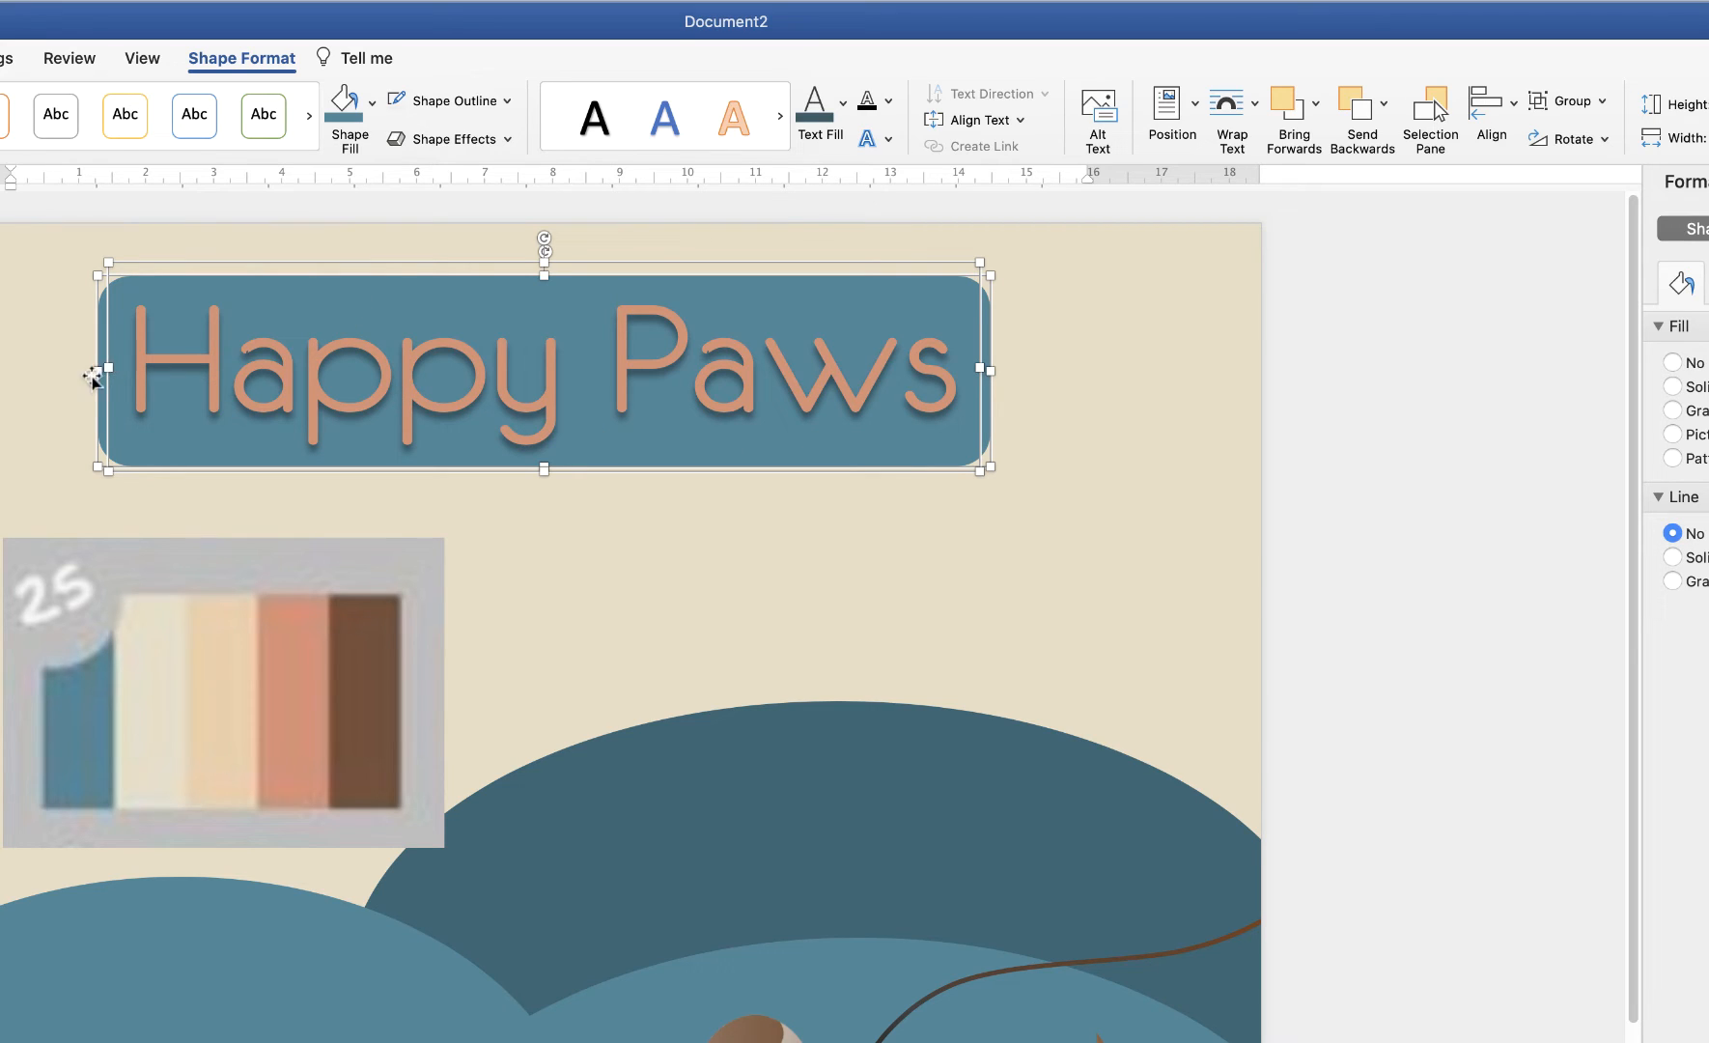
left_click(1515, 109)
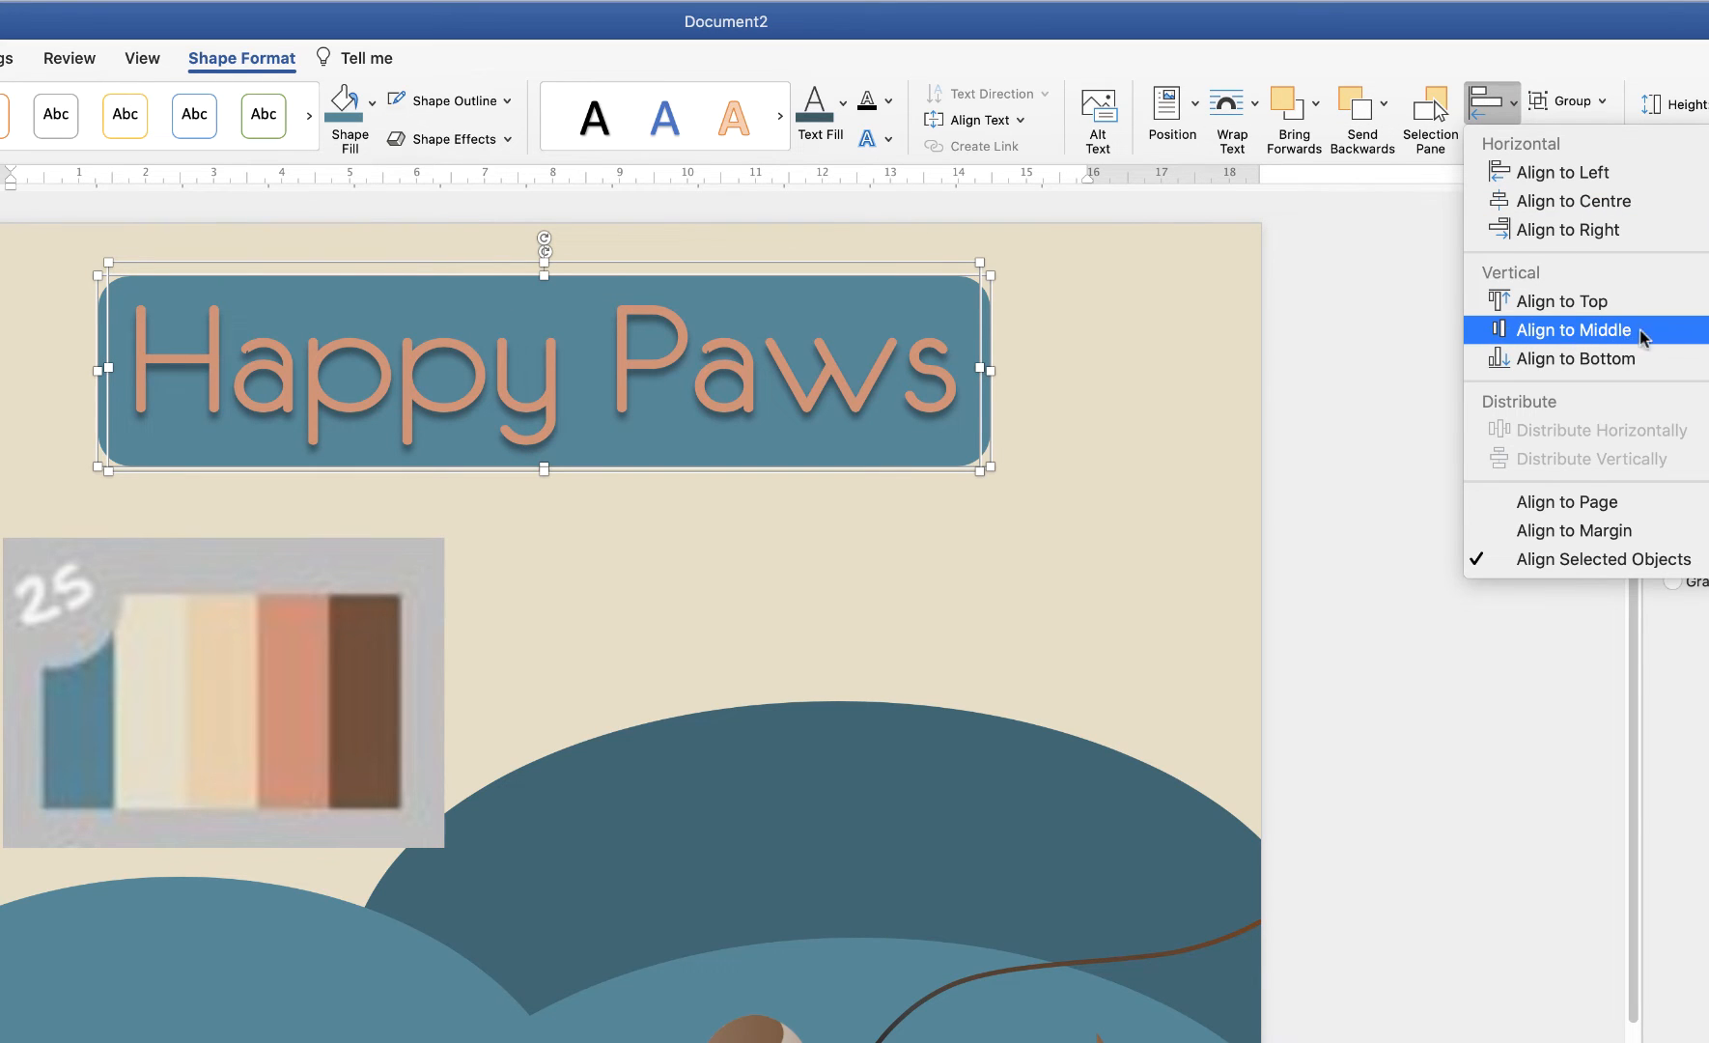
left_click(1527, 332)
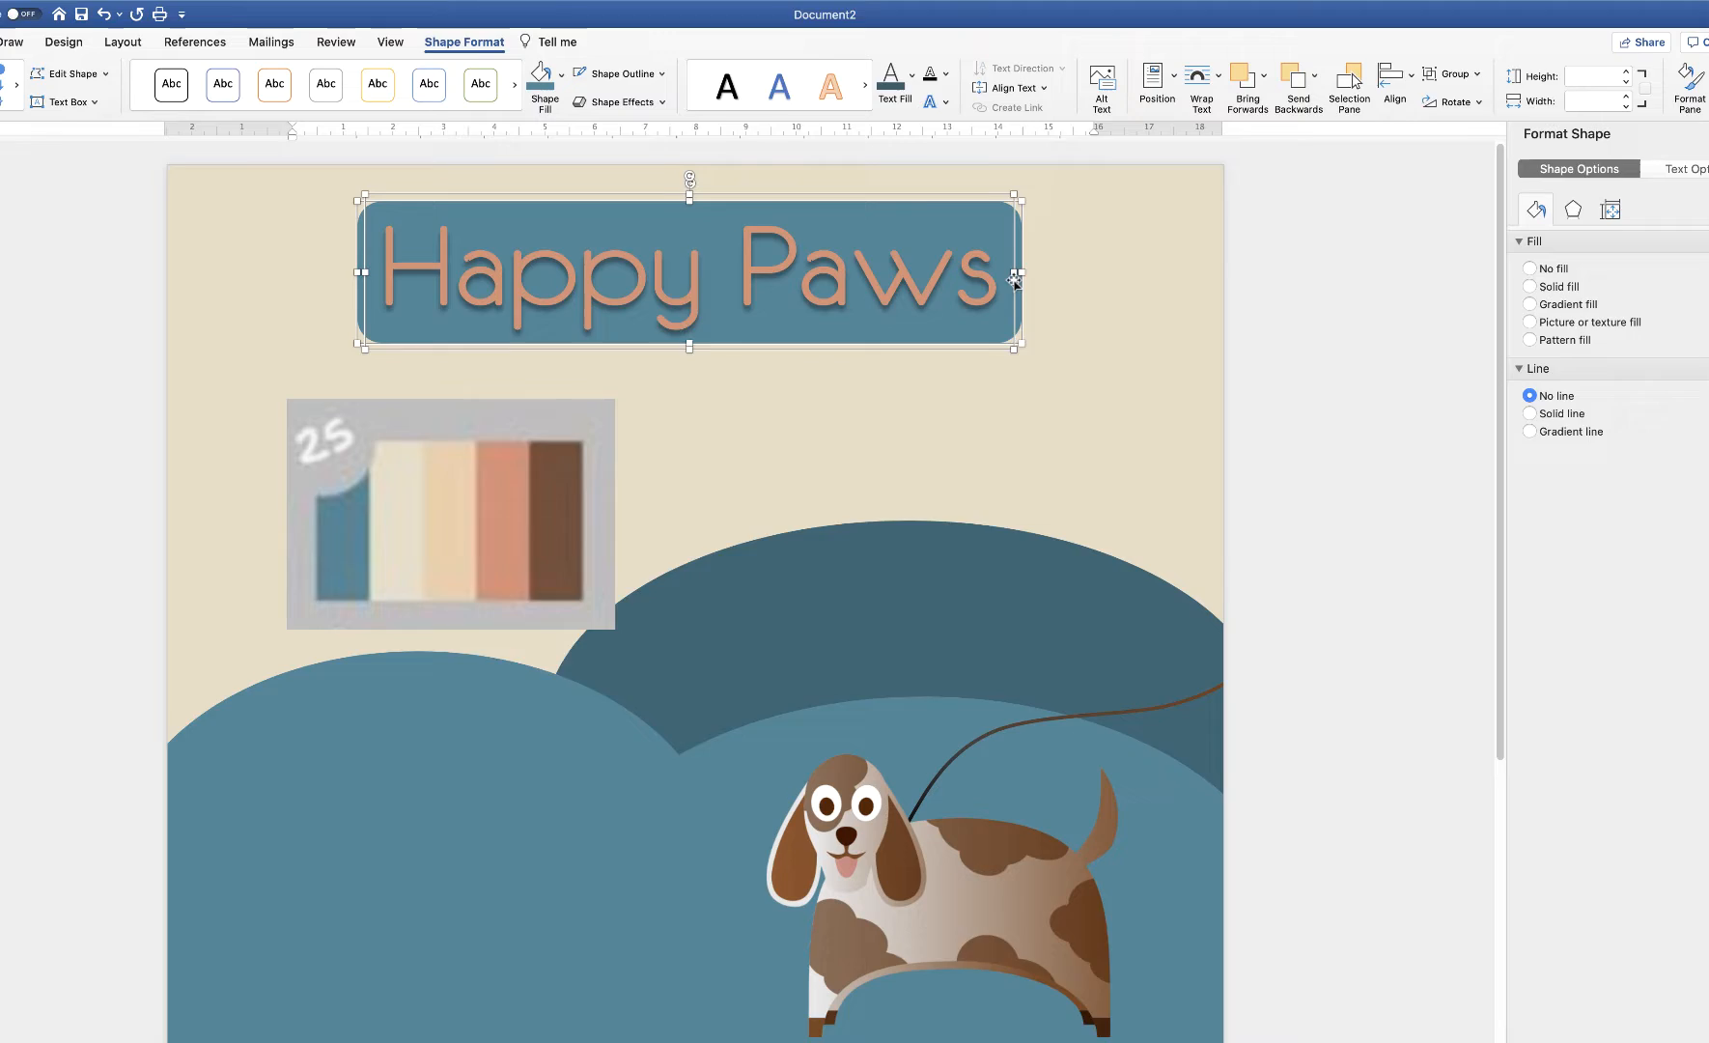
Stretch the teal banner slightly taller from its bottom edge
left_click(1028, 497)
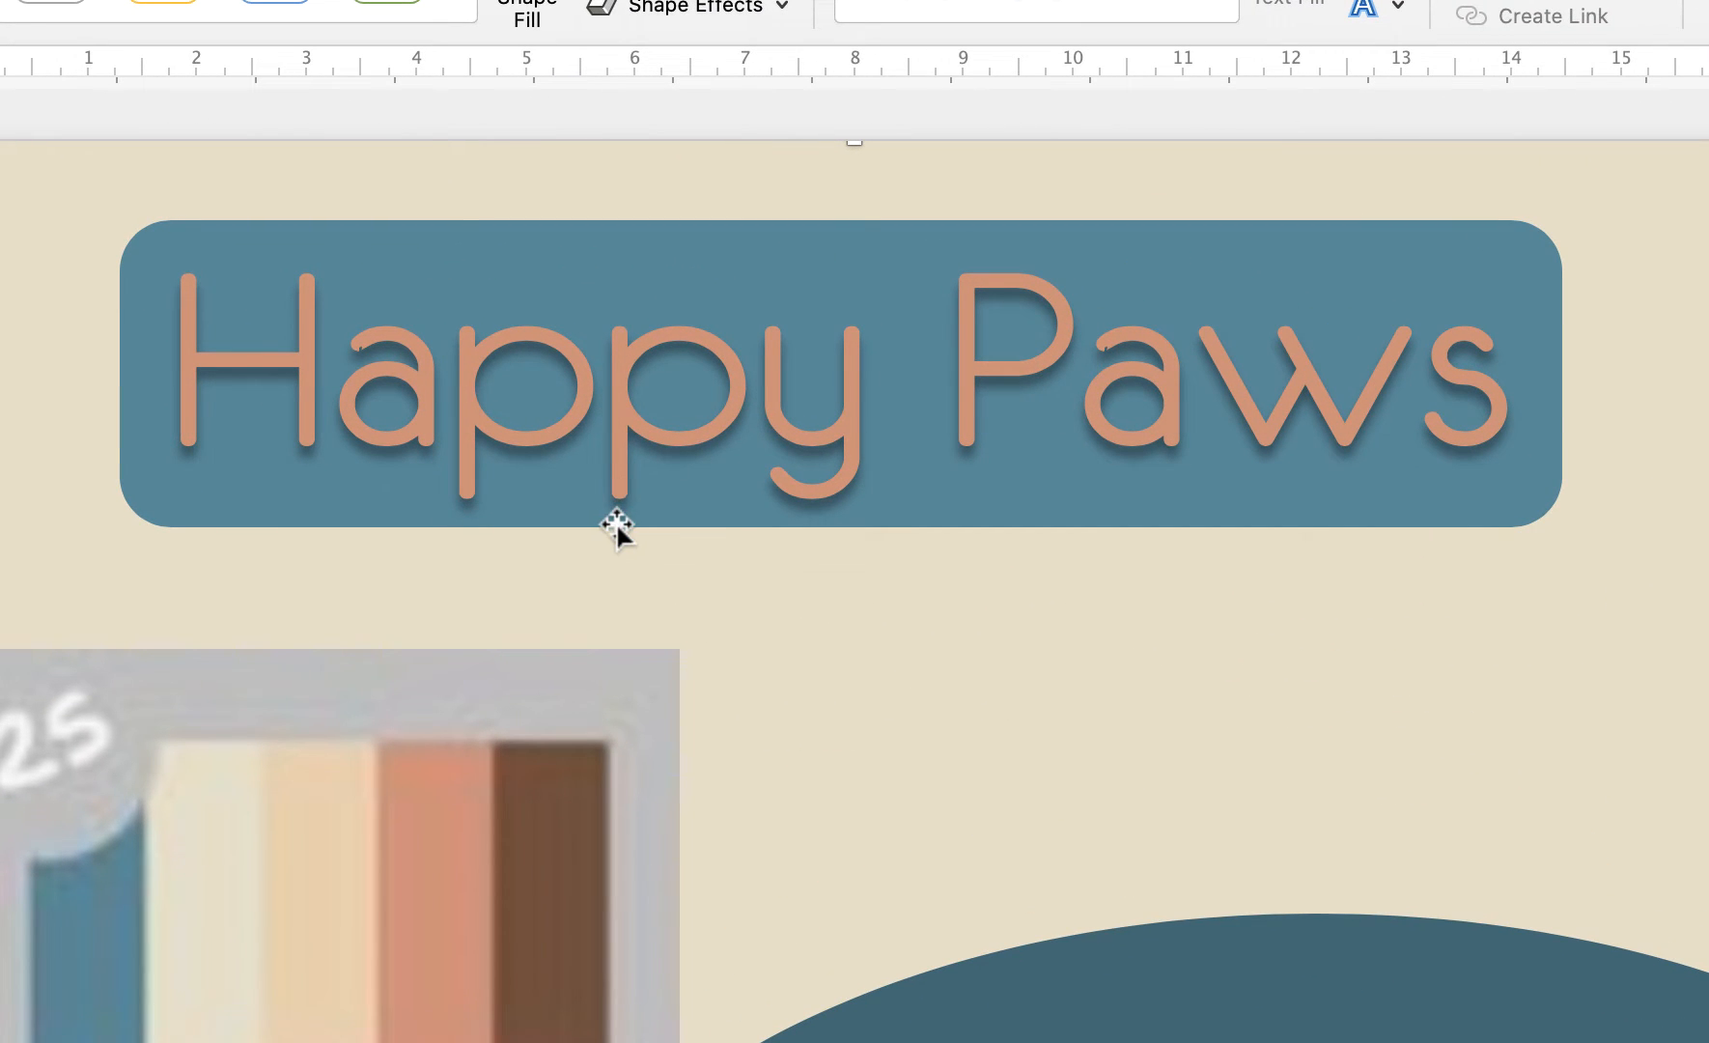
left_click(896, 523)
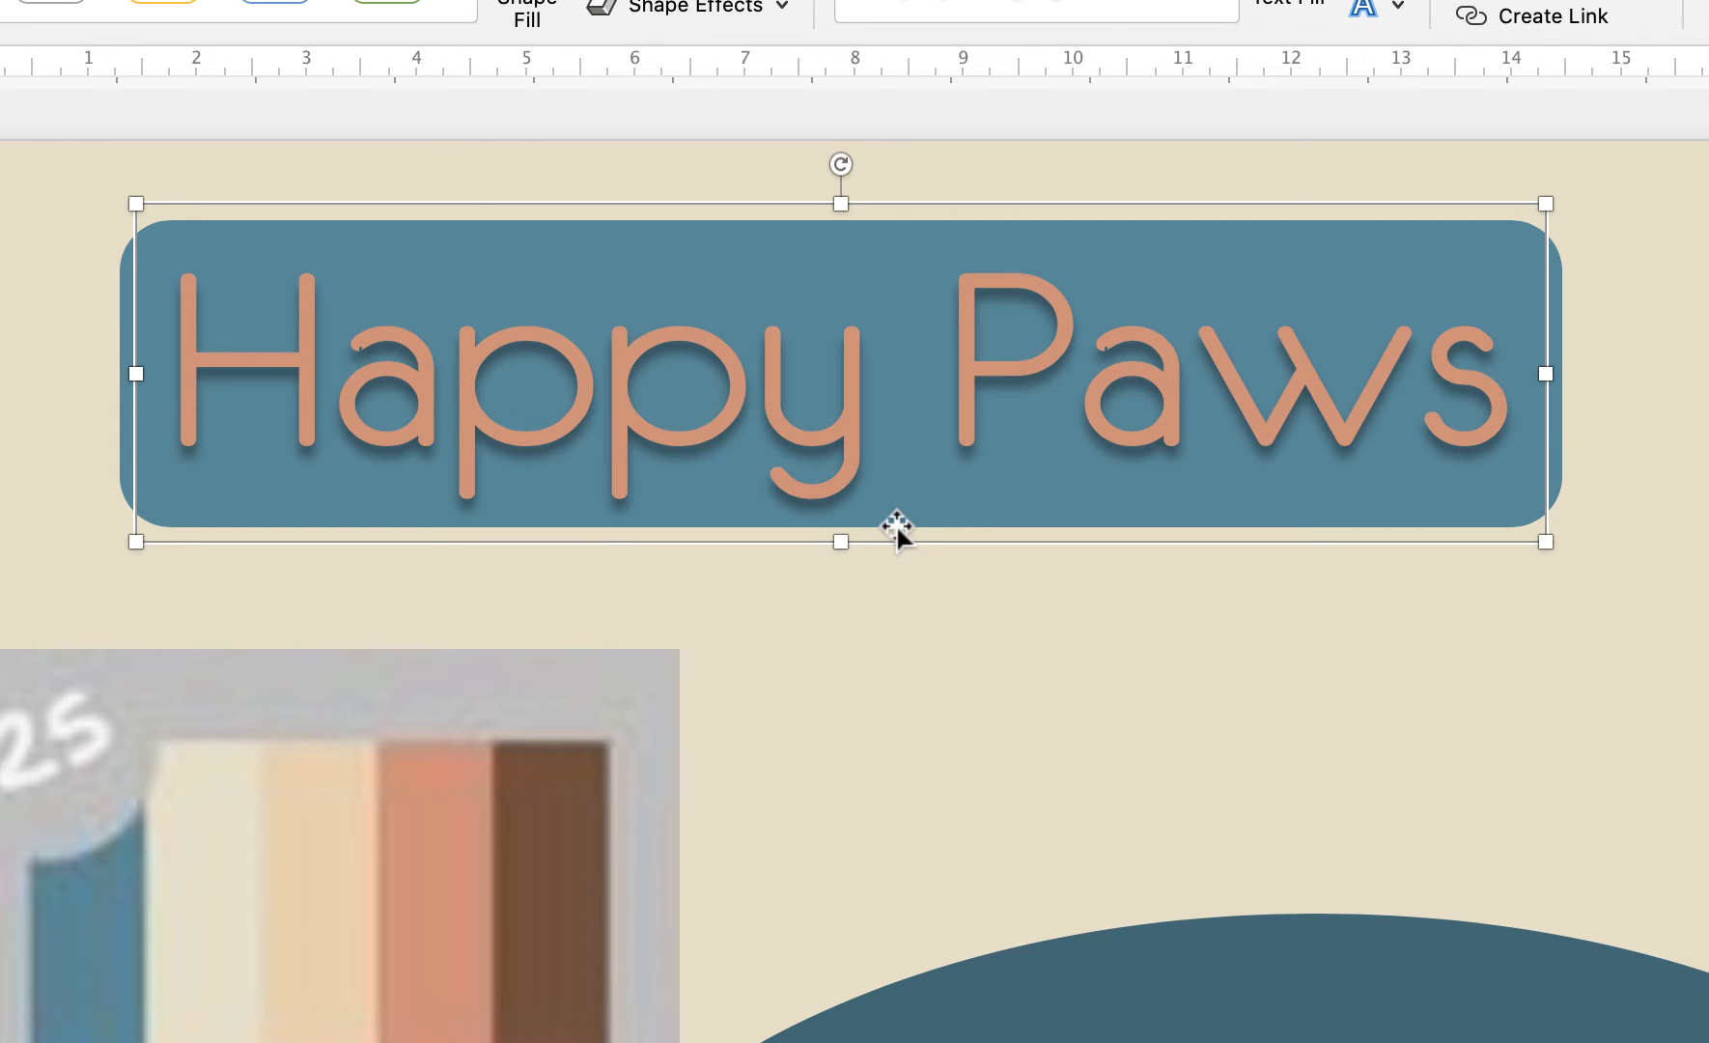
left_click(1557, 475)
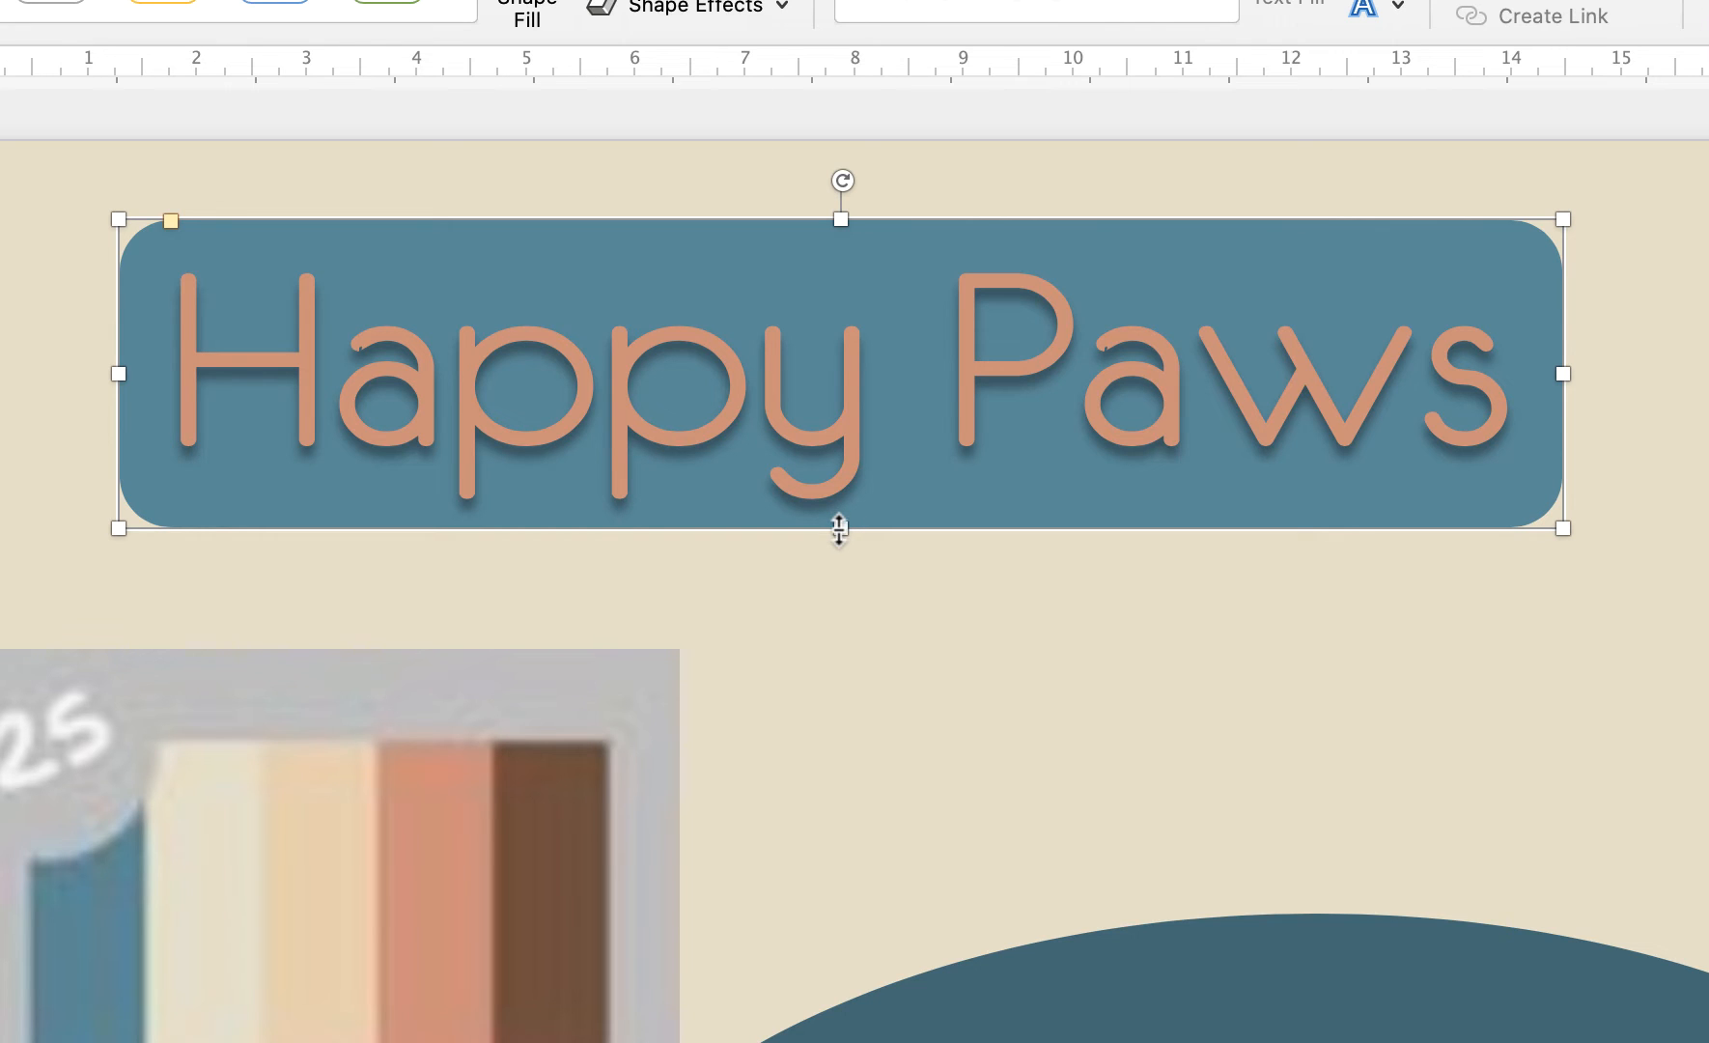
left_click_drag(839, 534, 839, 553)
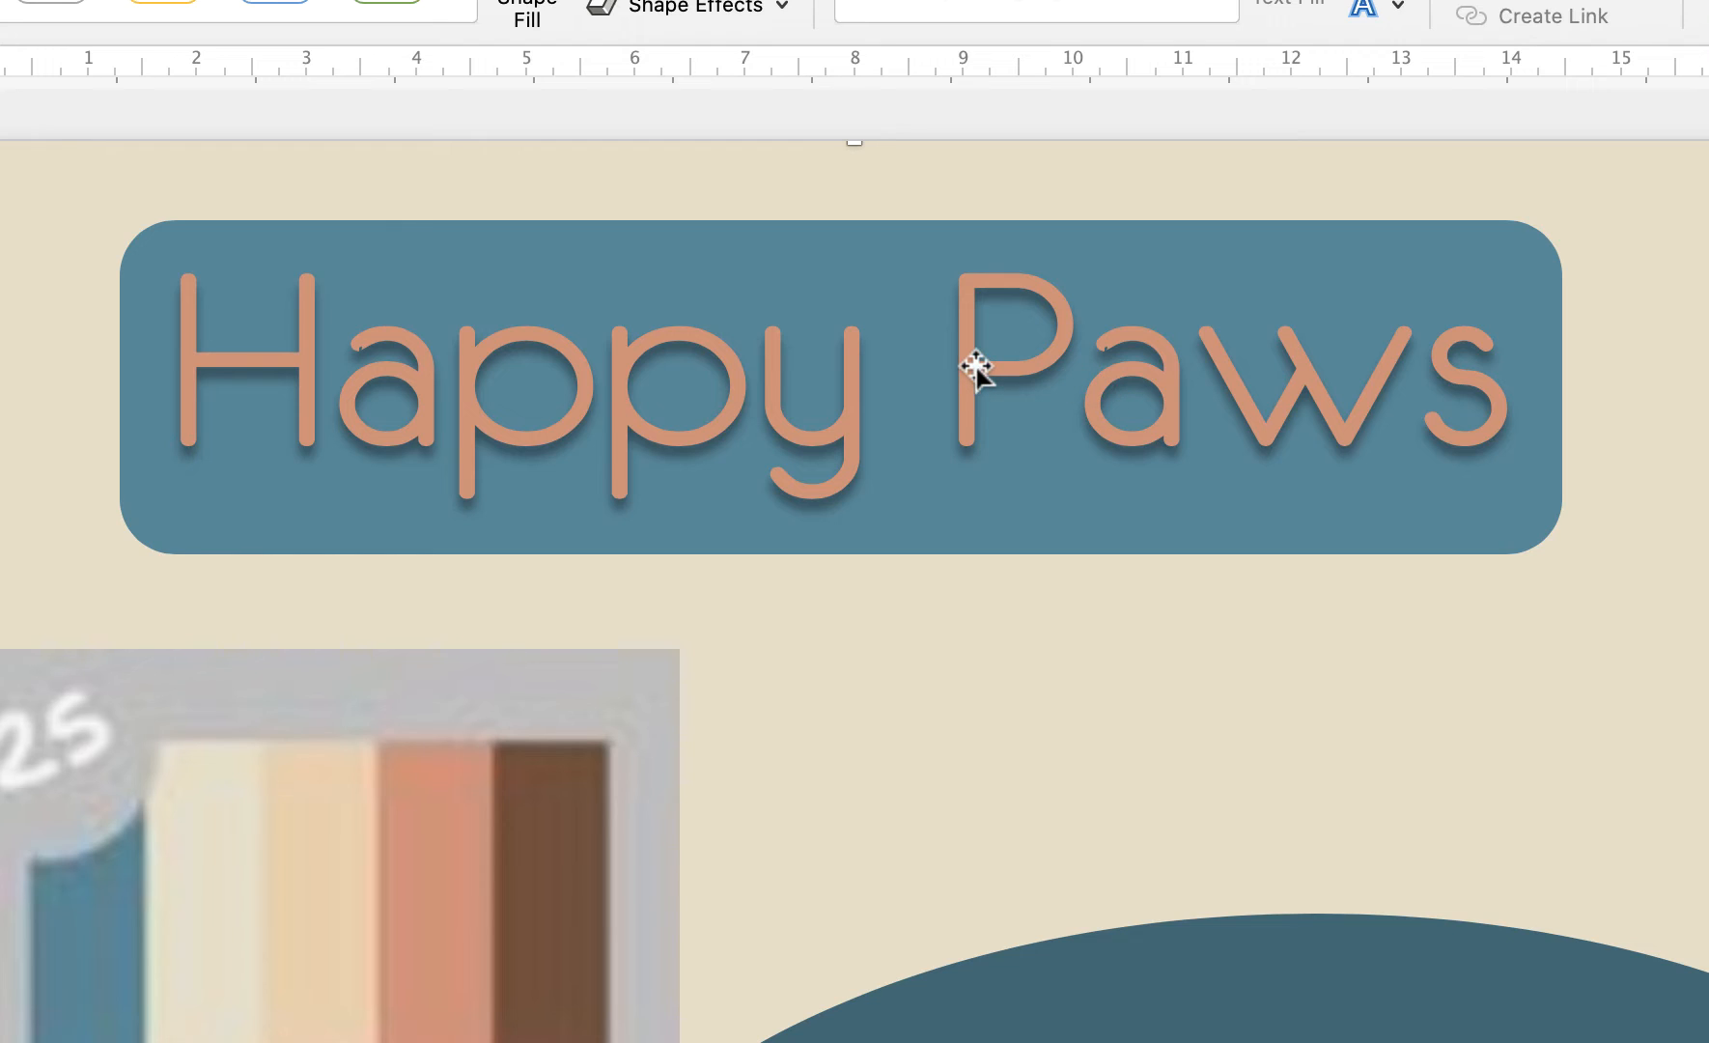
Group the banner and Happy Paws text box into one 3.19 × 13.18 cm object
left_click(1552, 528)
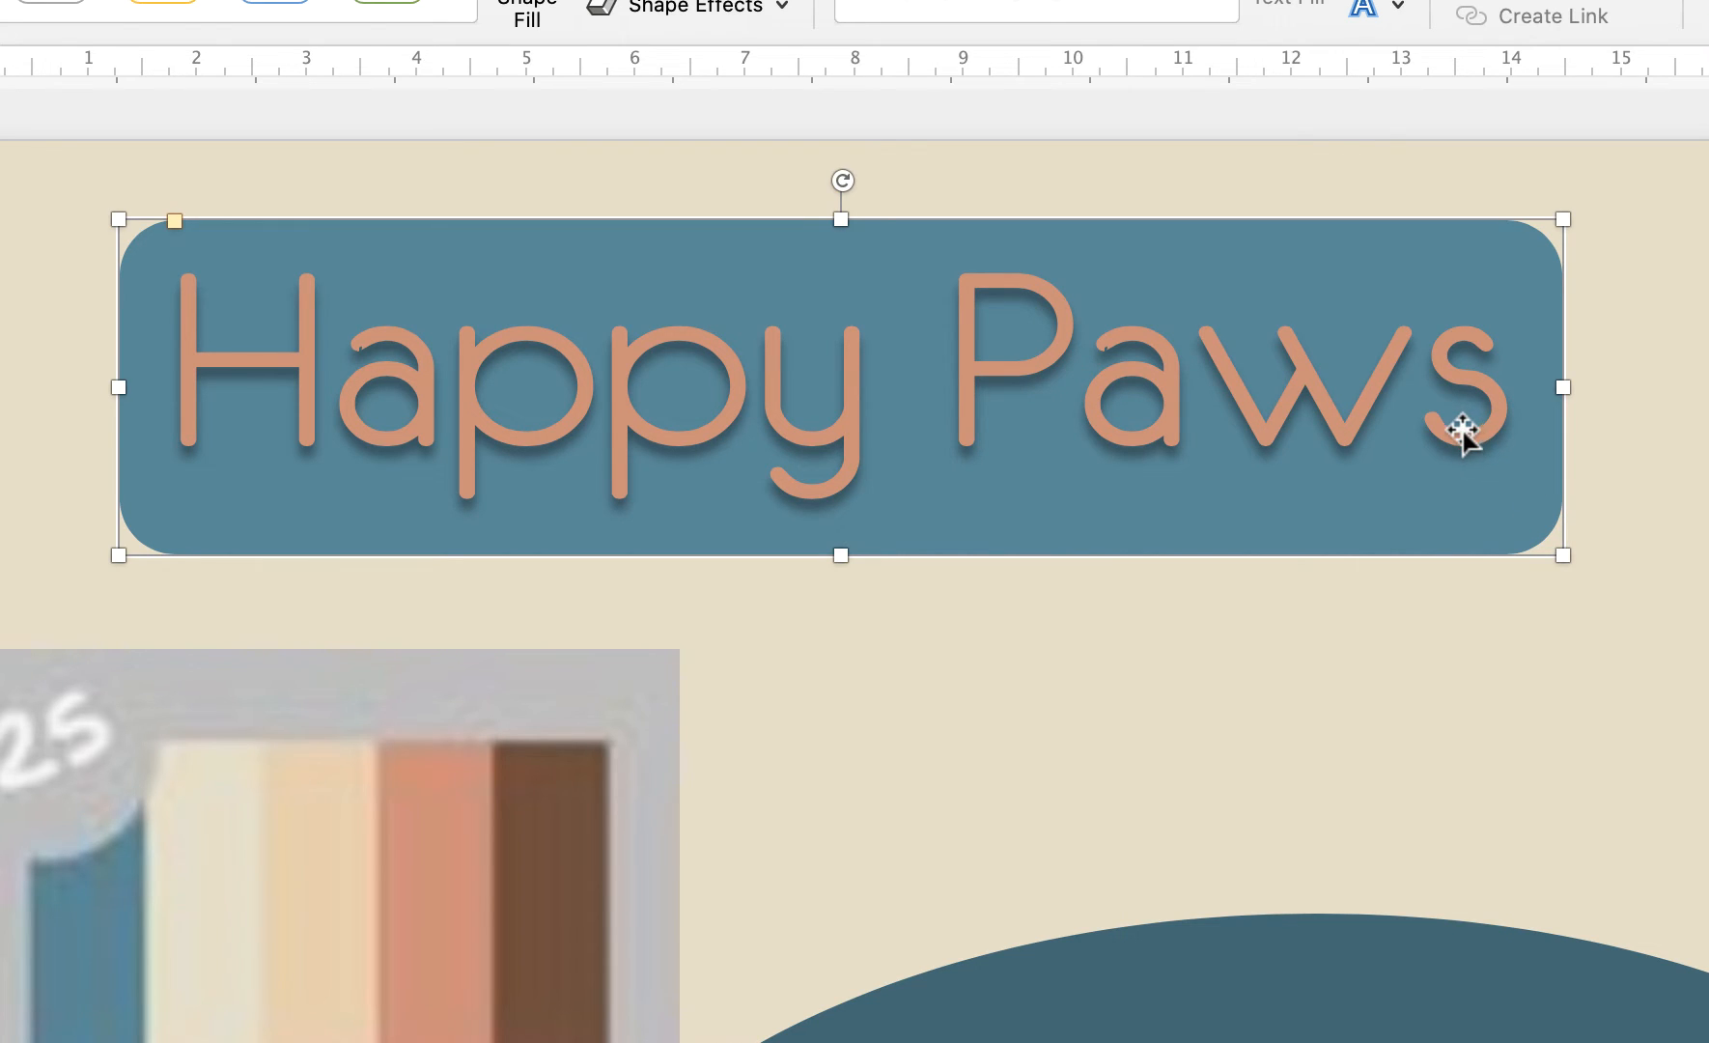
left_click(1338, 428, "shift")
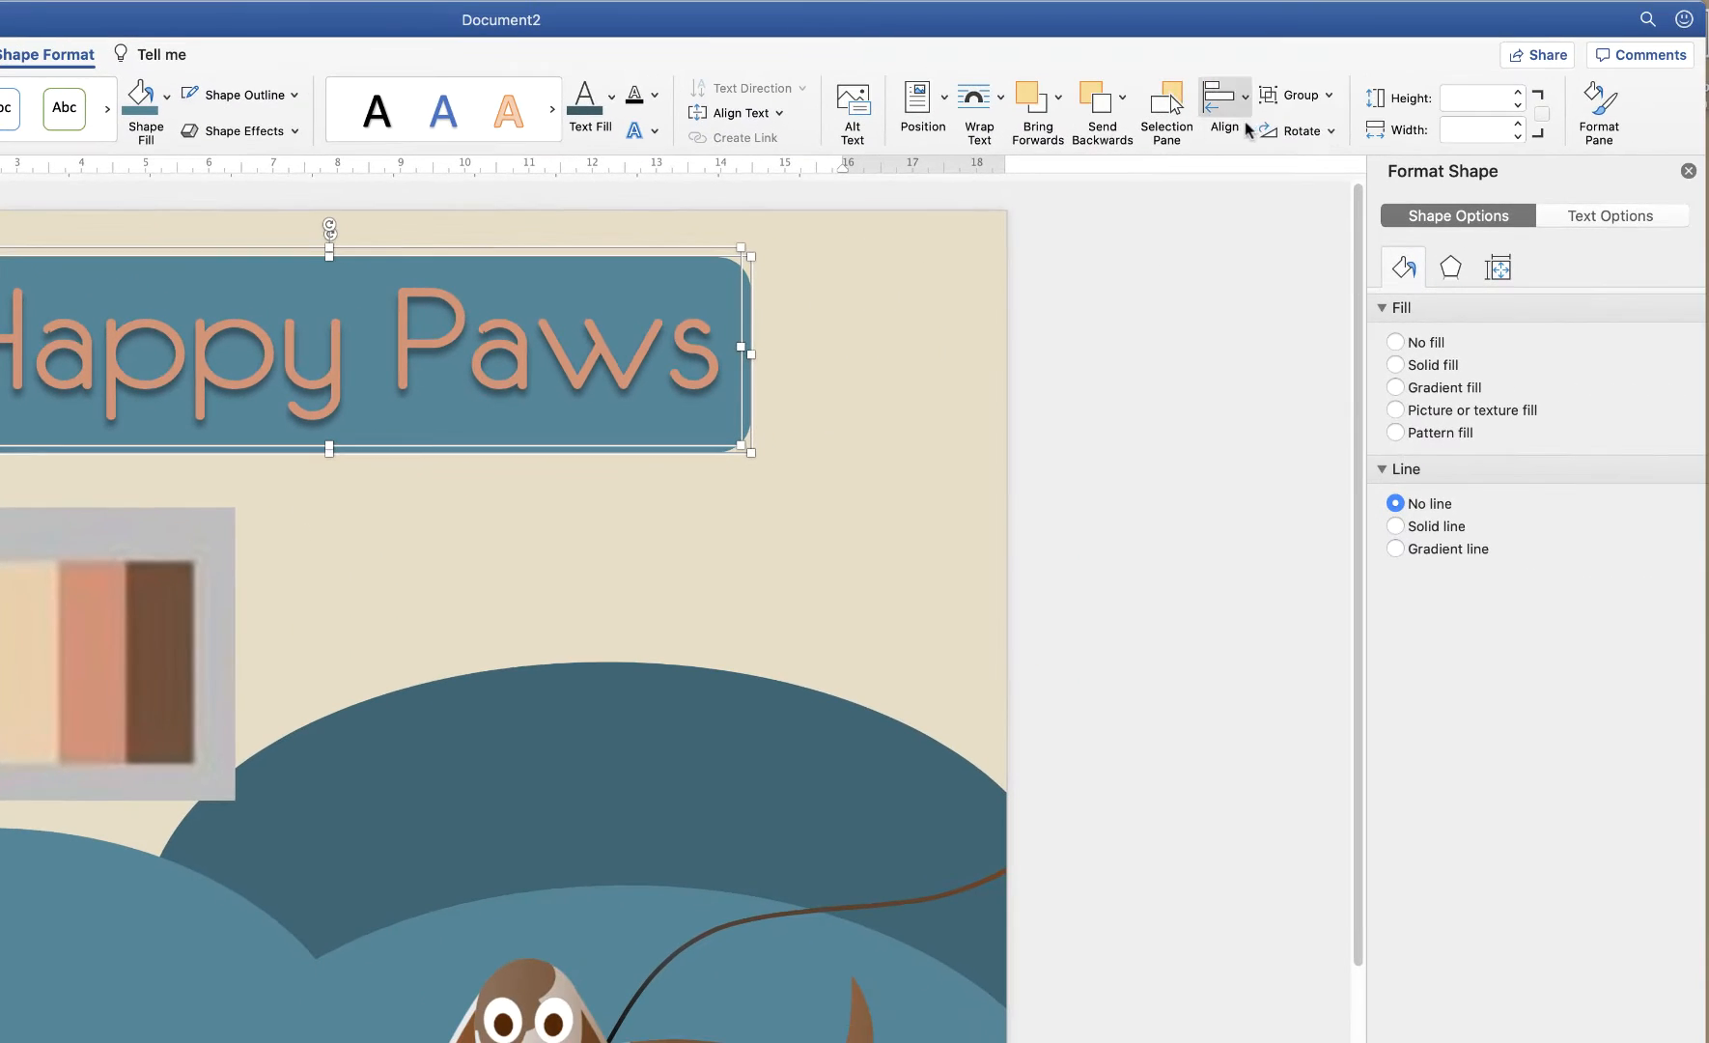
left_click(1331, 96)
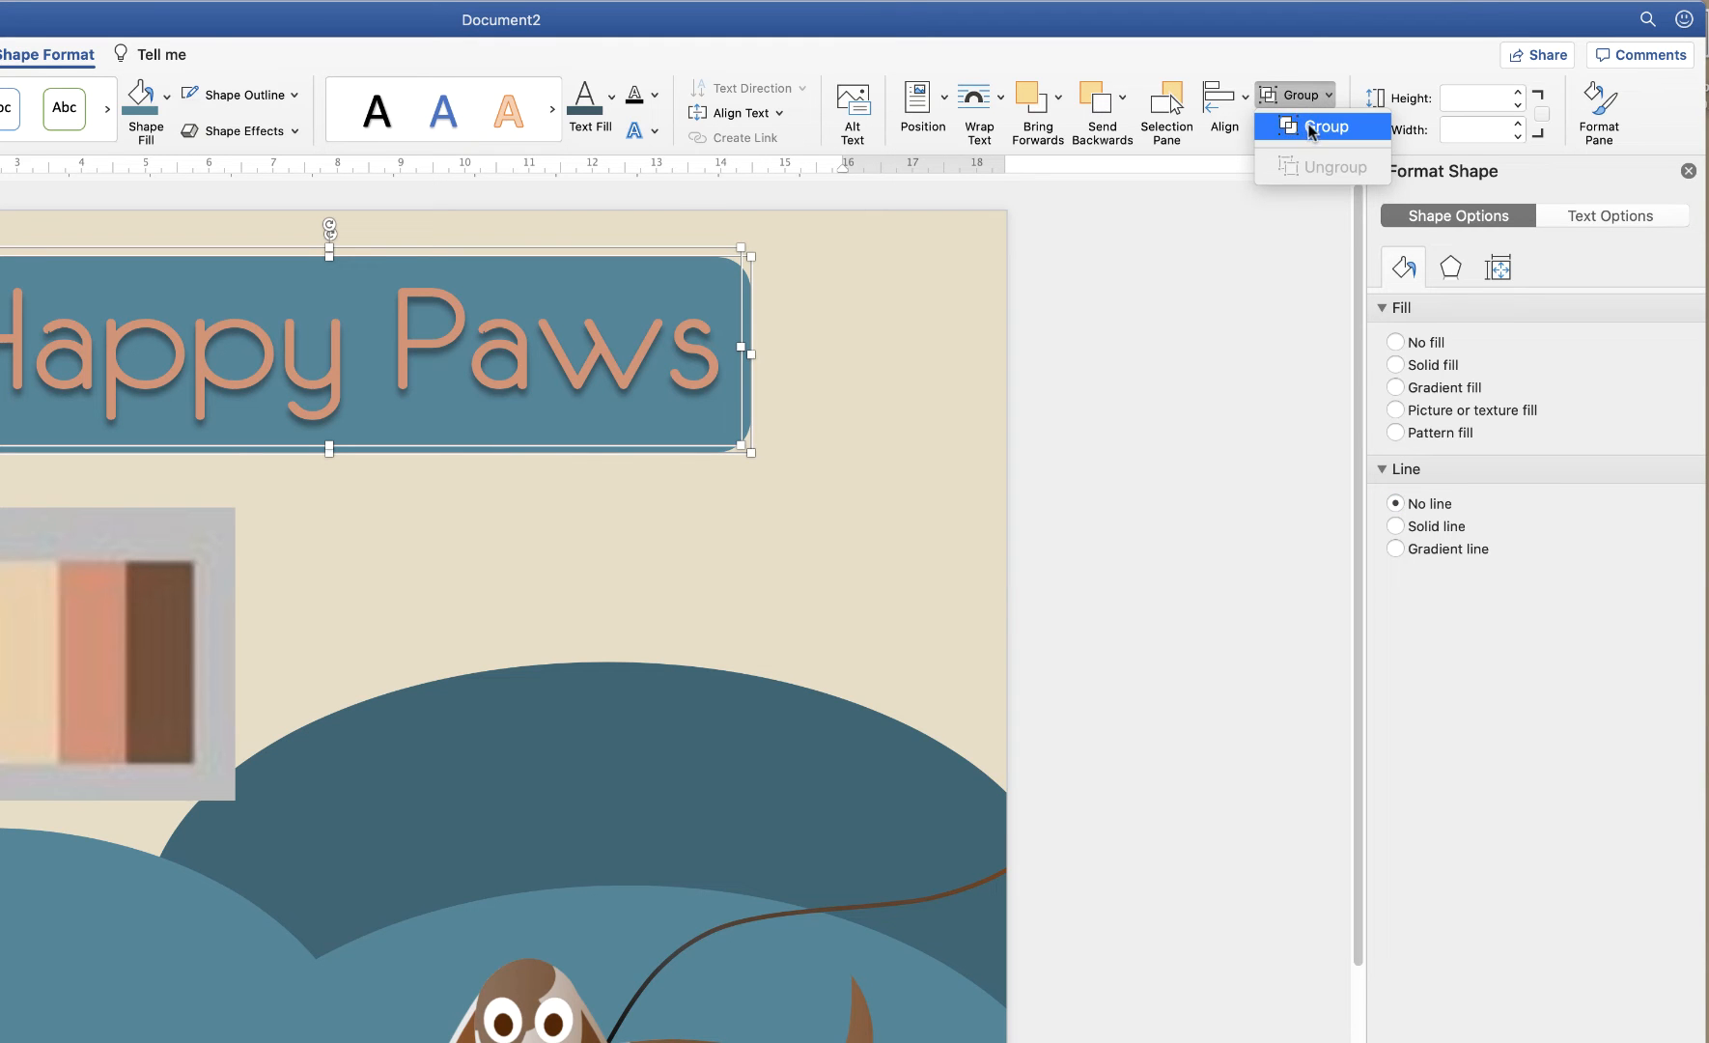
left_click(1311, 129)
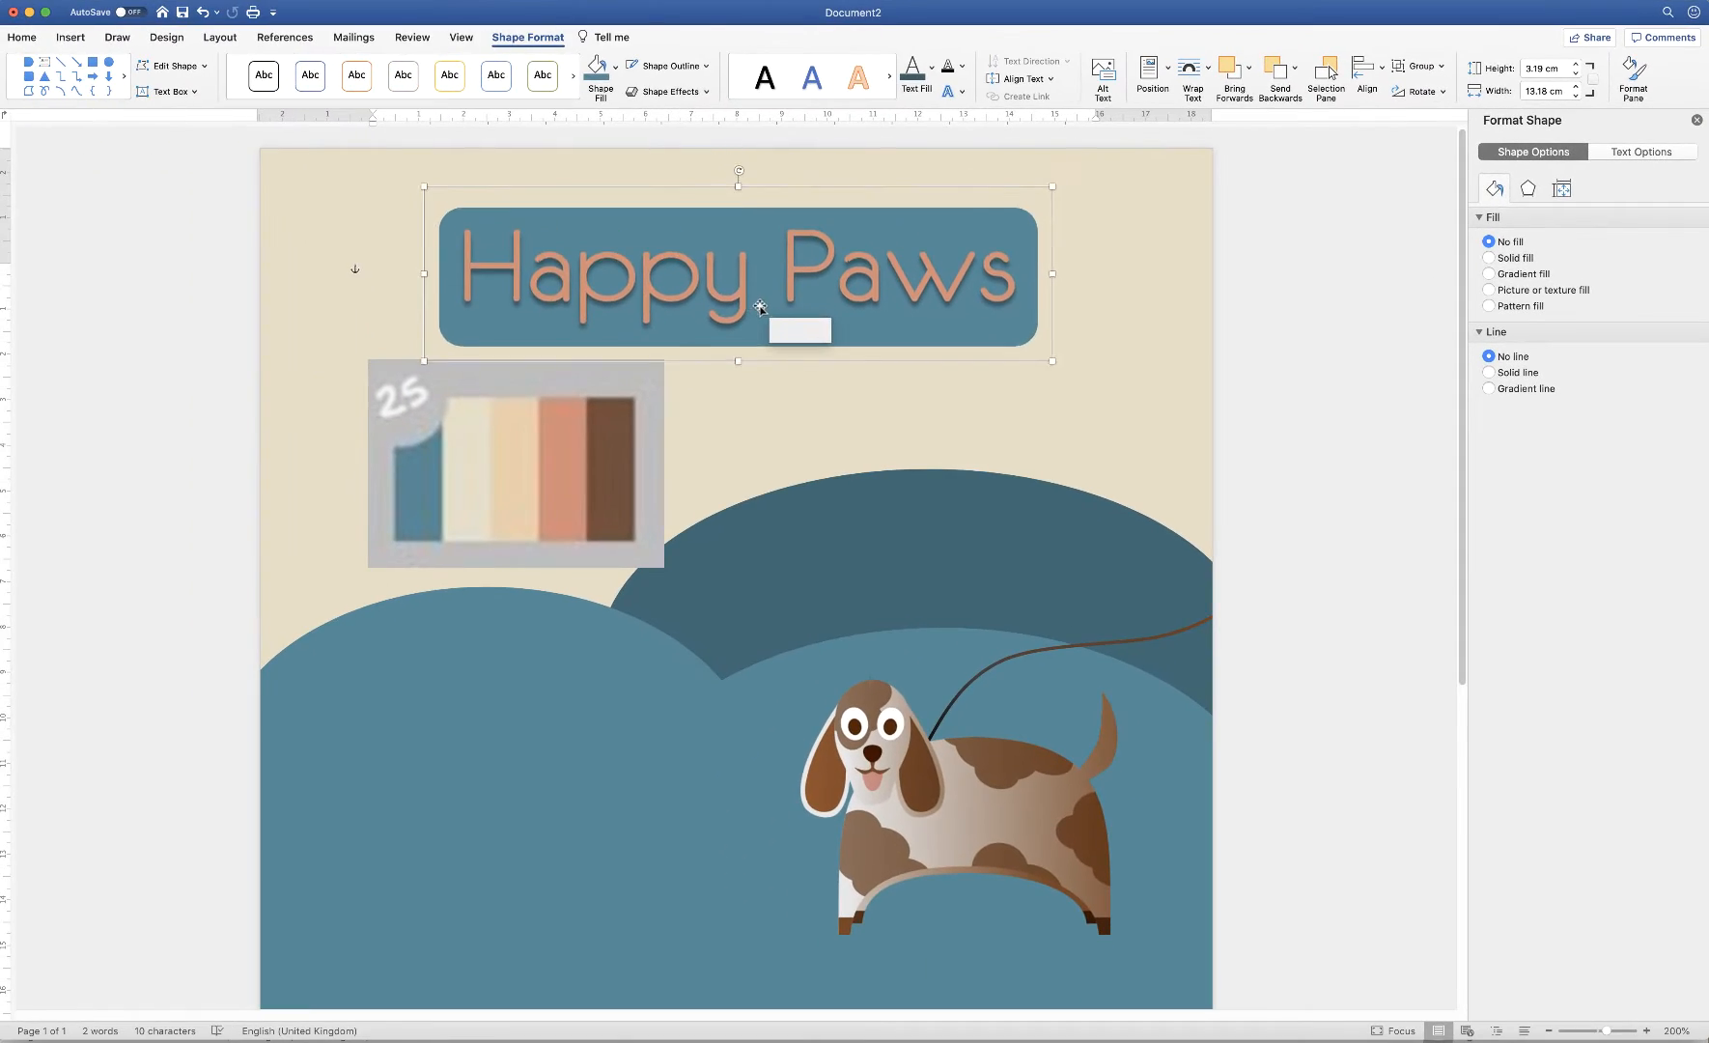
mouse_move(760, 307)
left_mouse_down()
mouse_move(818, 269)
mouse_move(665, 273)
mouse_move(790, 294)
mouse_move(721, 286)
mouse_move(775, 295)
left_mouse_up()
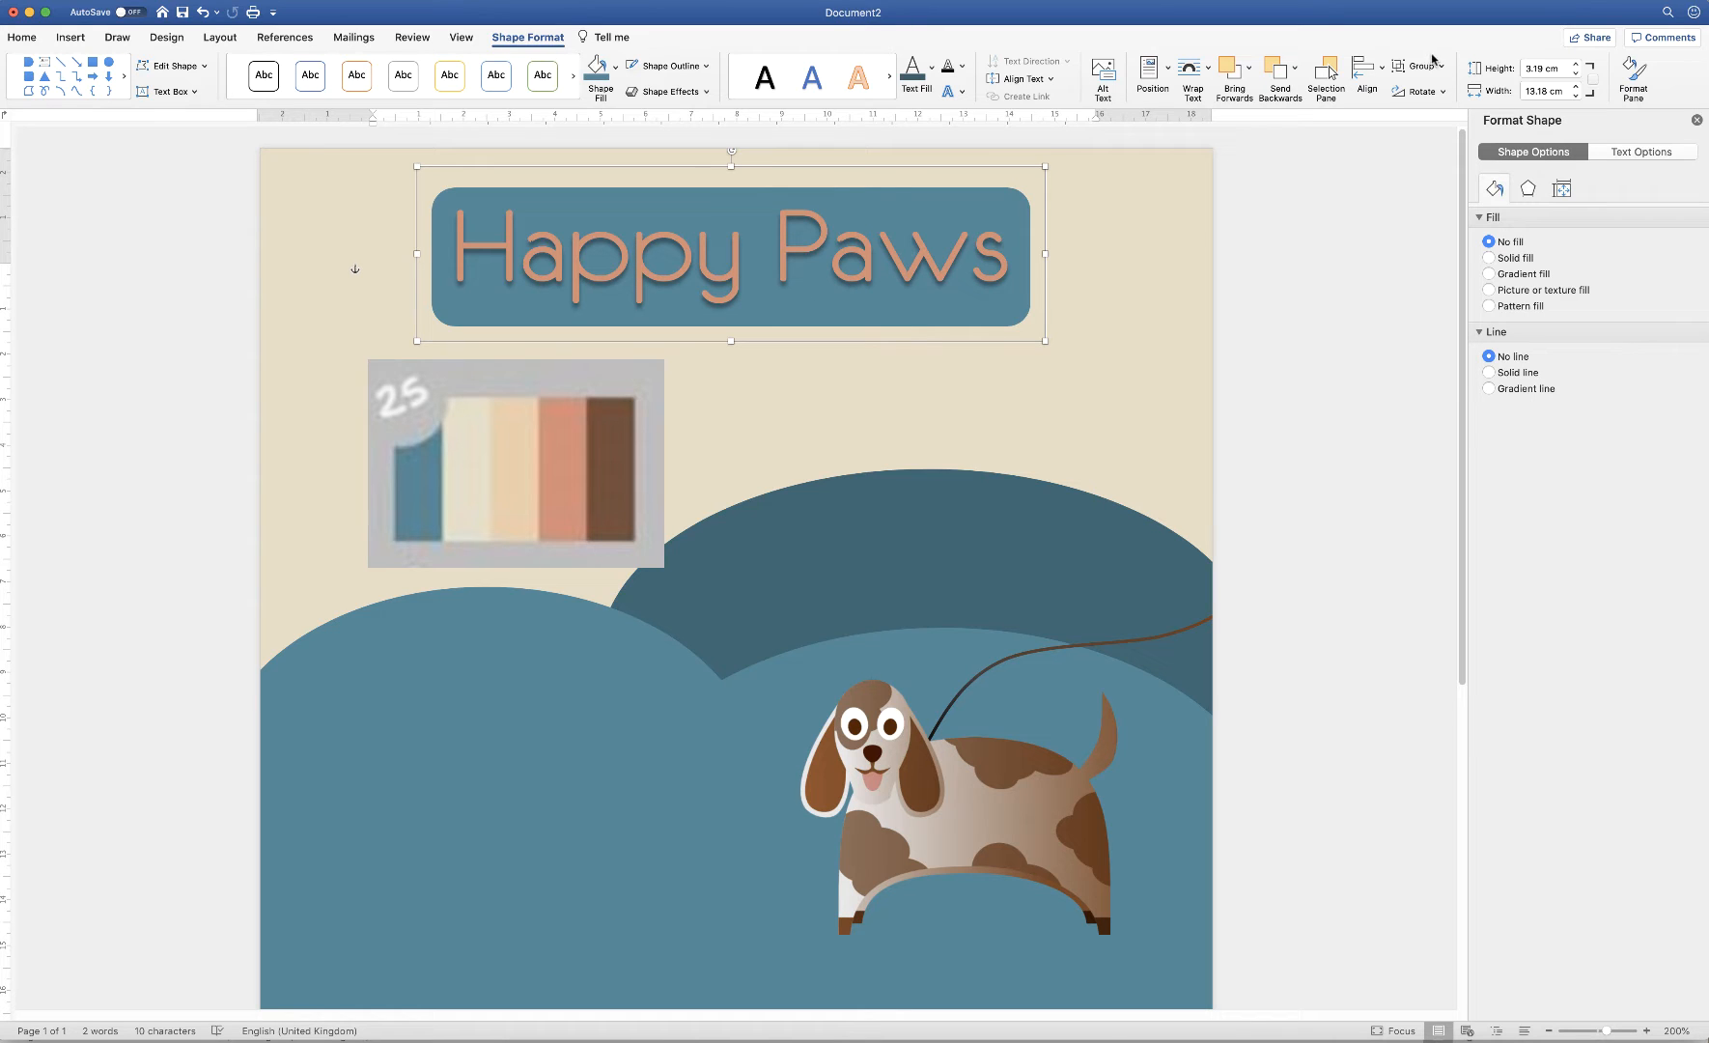
Ungroup and regroup the Happy Paws title with its banner
left_click(1441, 66)
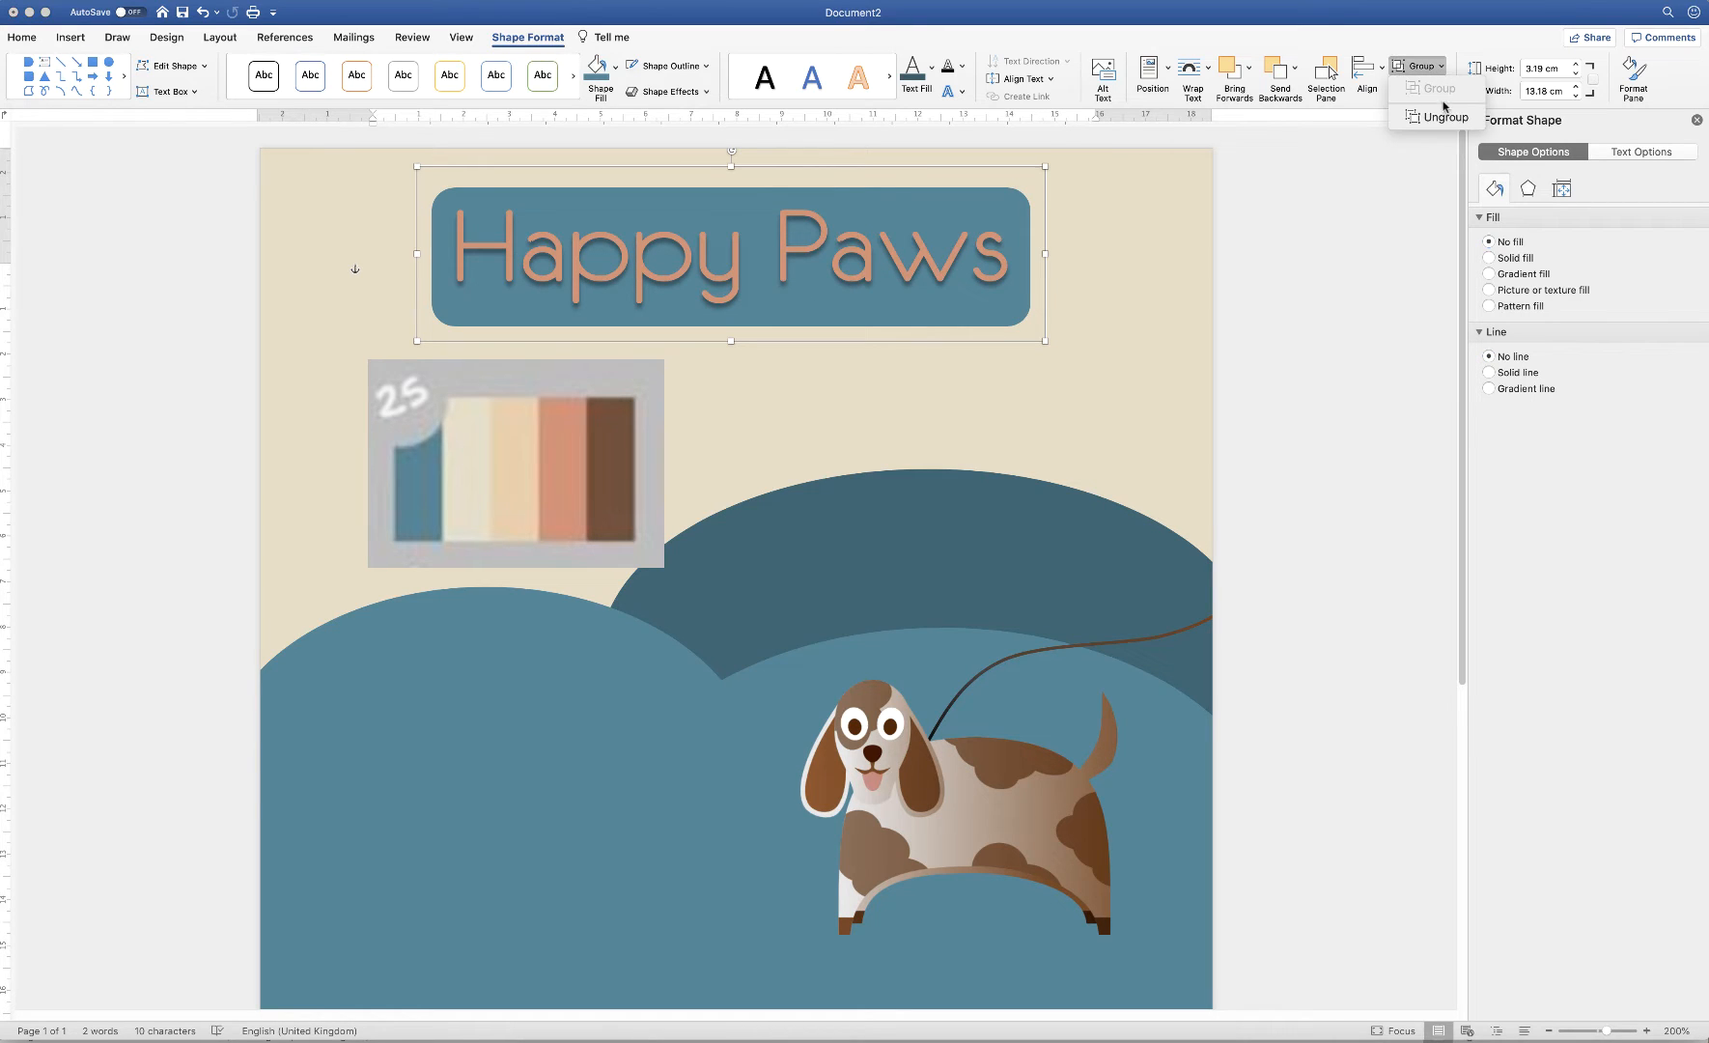
left_click(1414, 119)
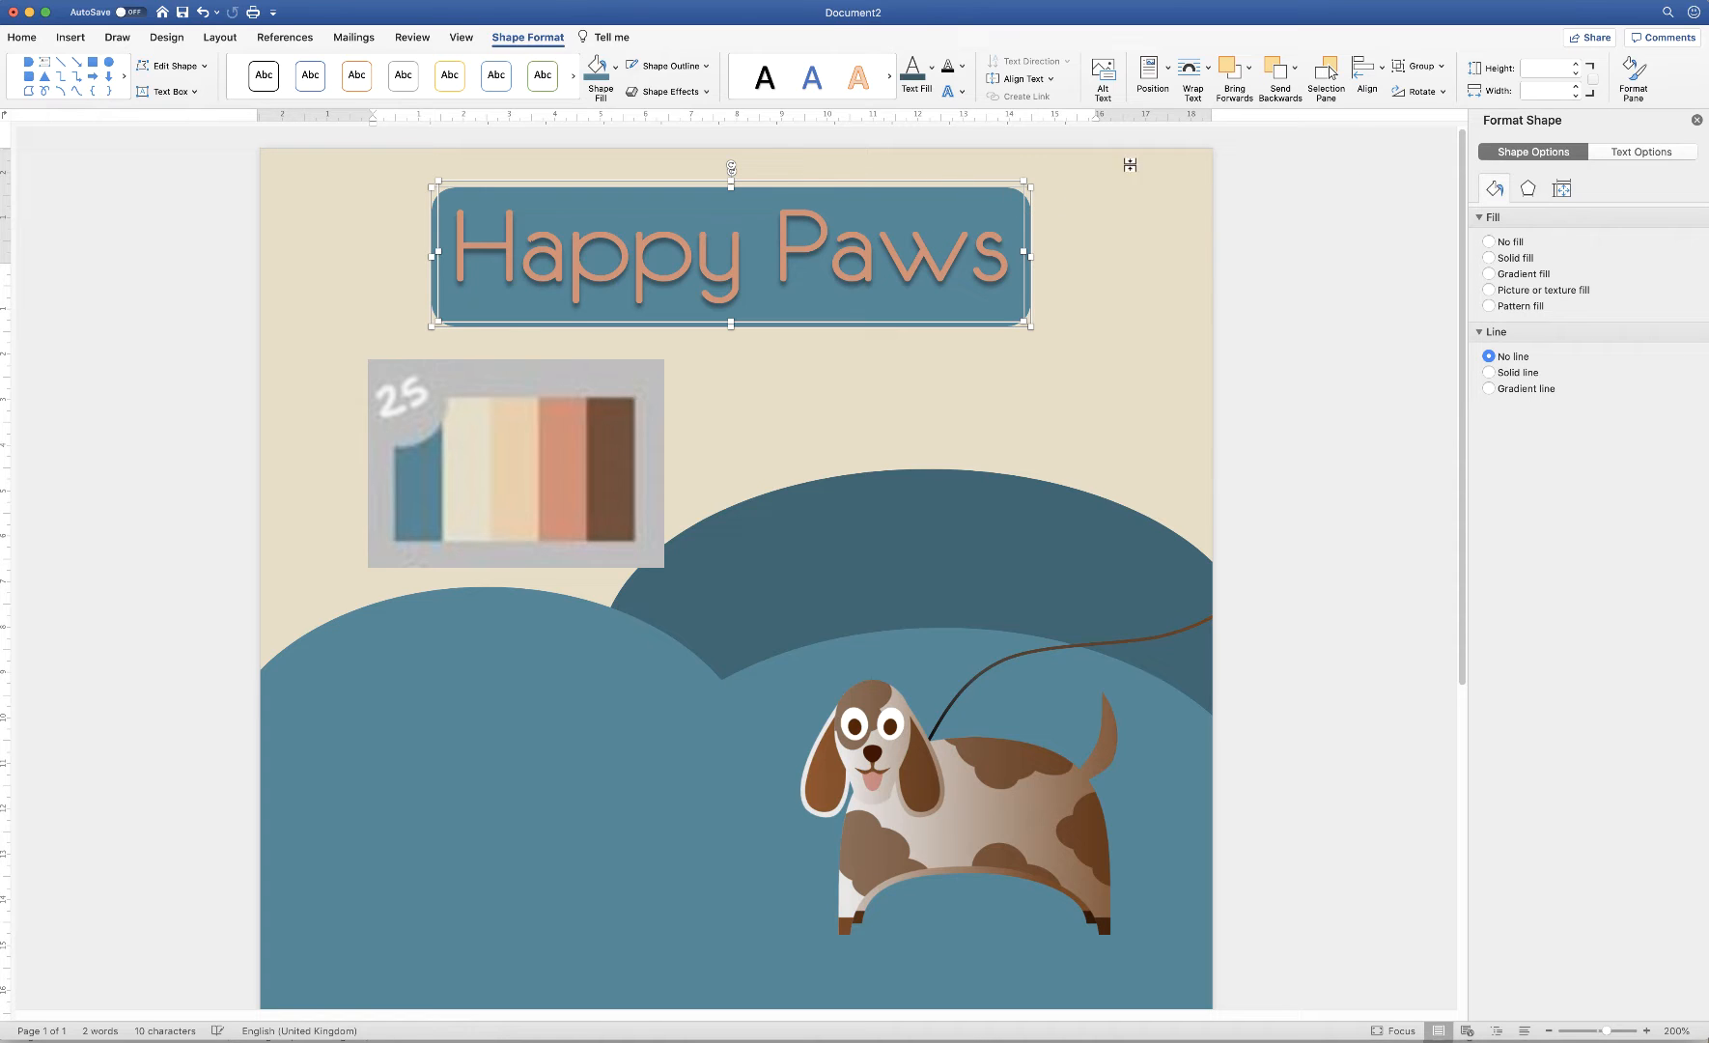
left_click(1441, 67)
left_click(1417, 89)
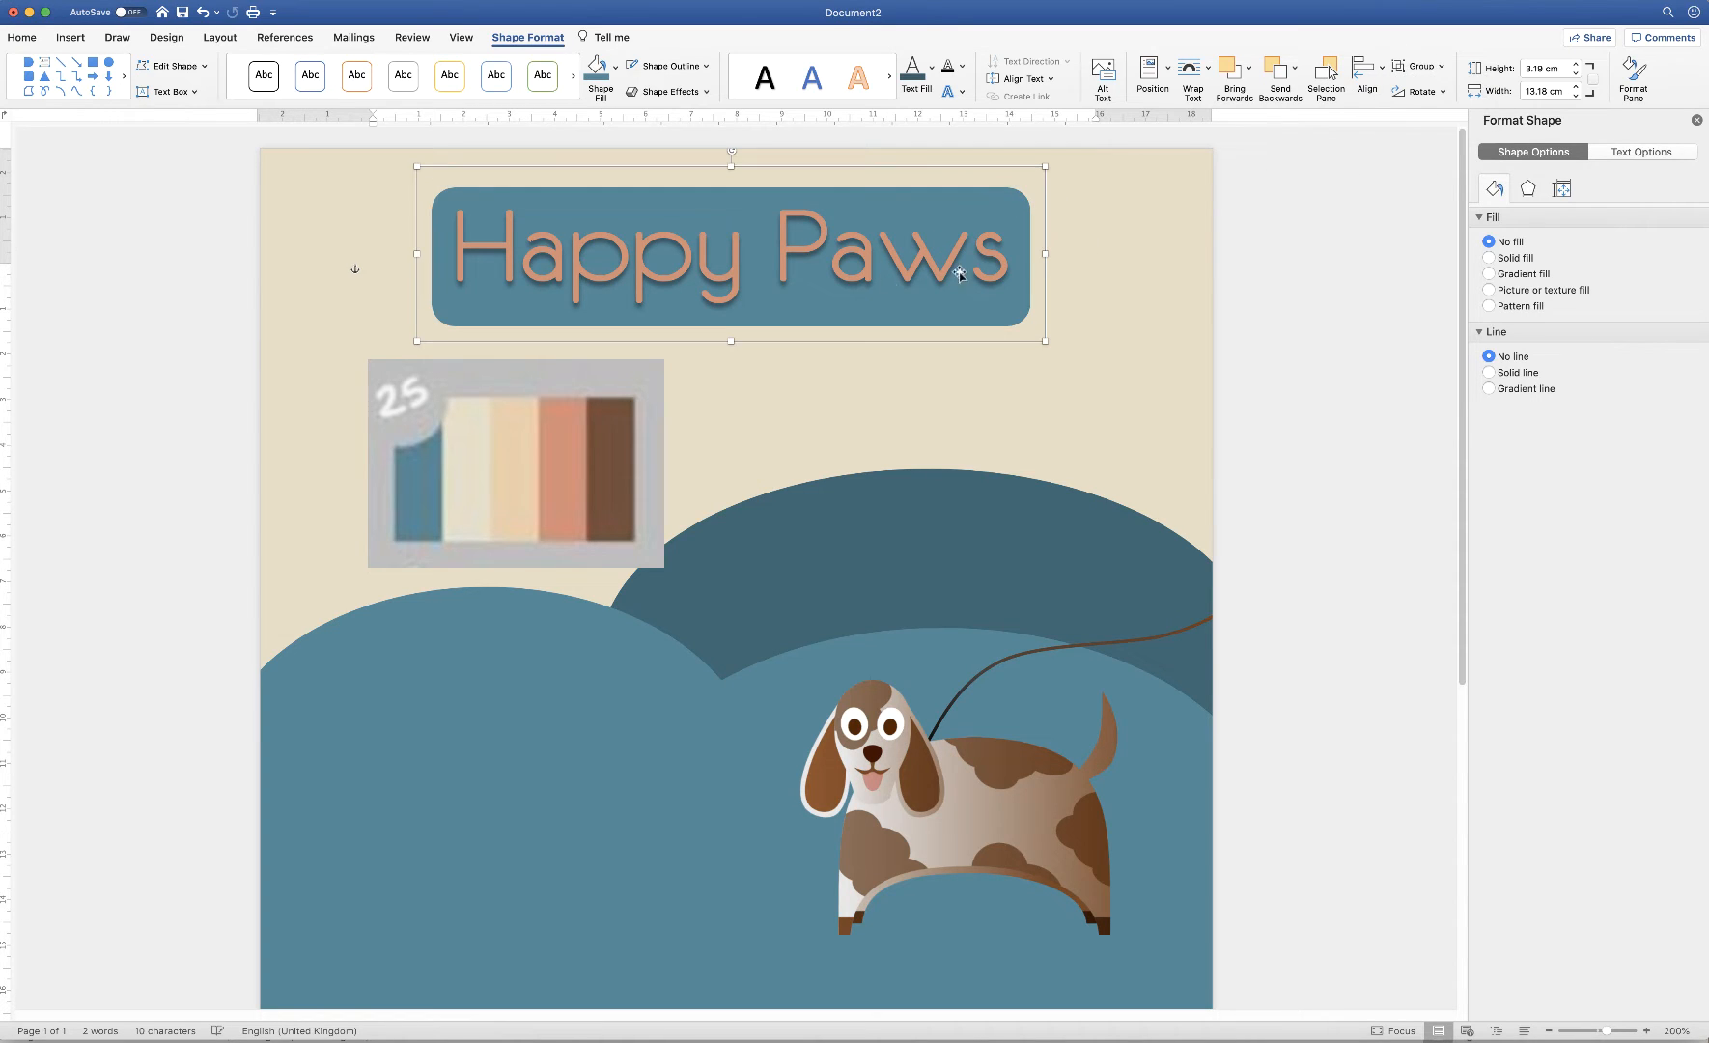
Drag the palette picture down to the lower left over the light teal arch
left_click(636, 488)
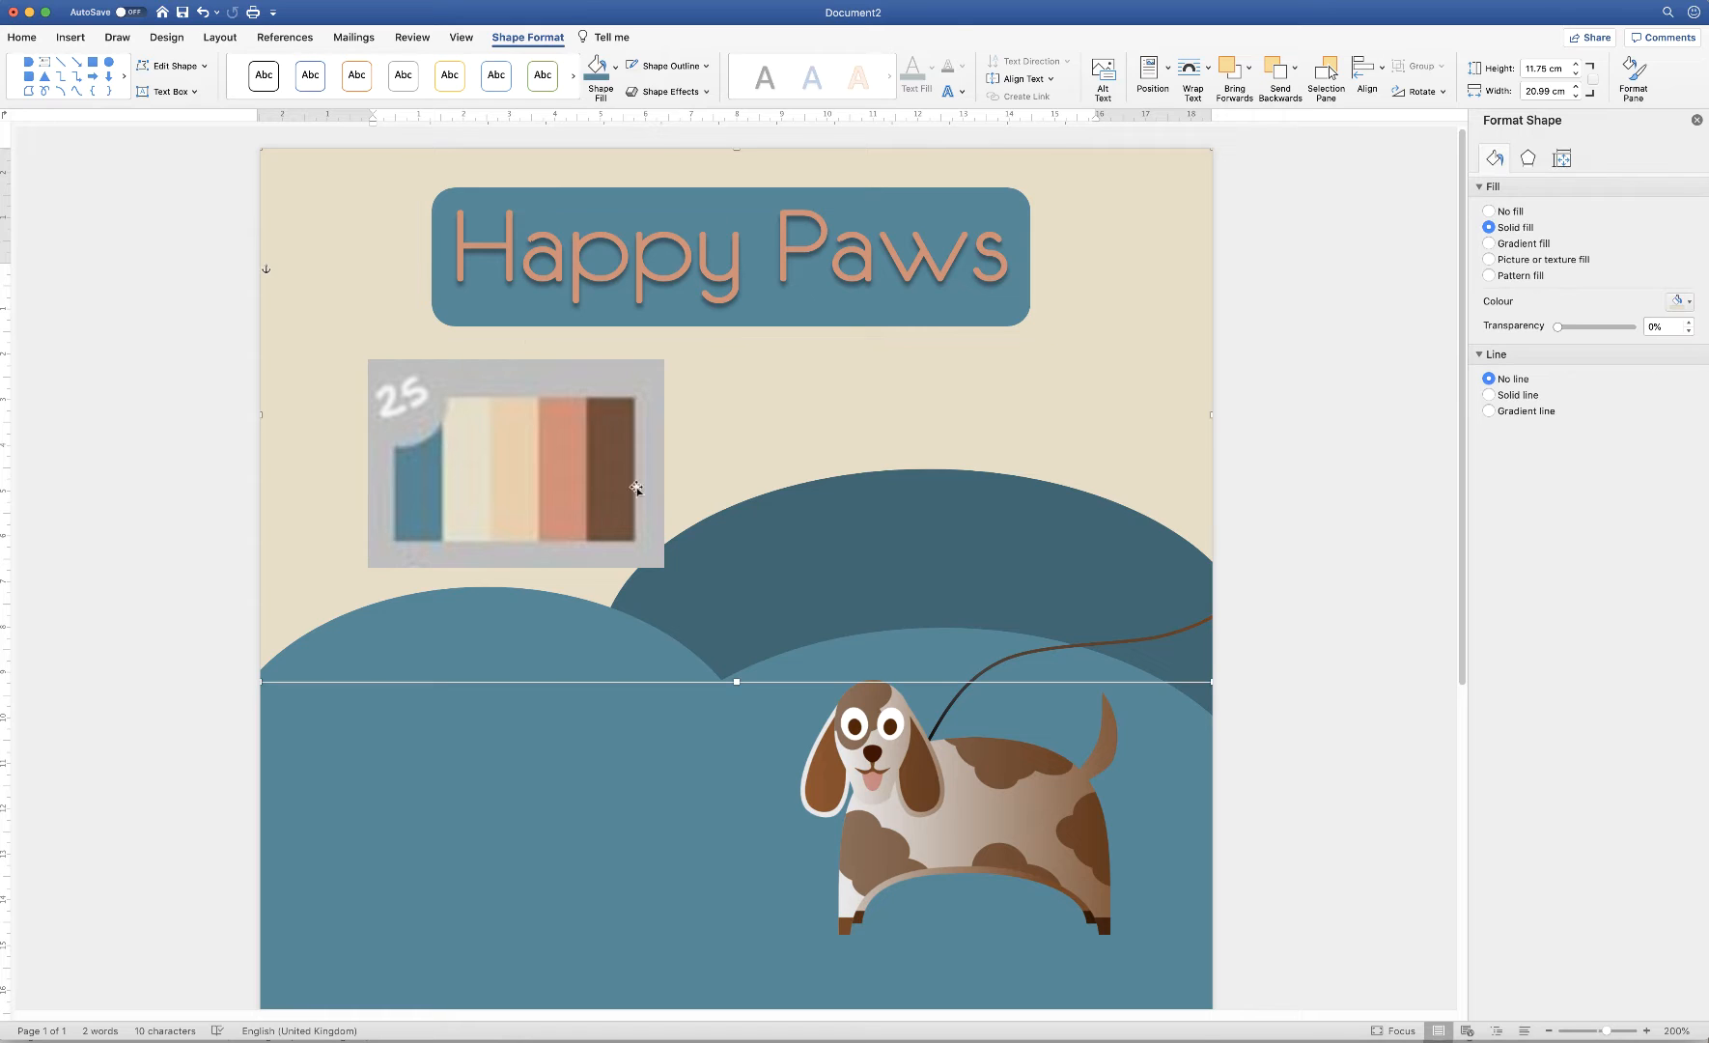
left_click(562, 481)
left_click_drag(556, 451, 500, 748)
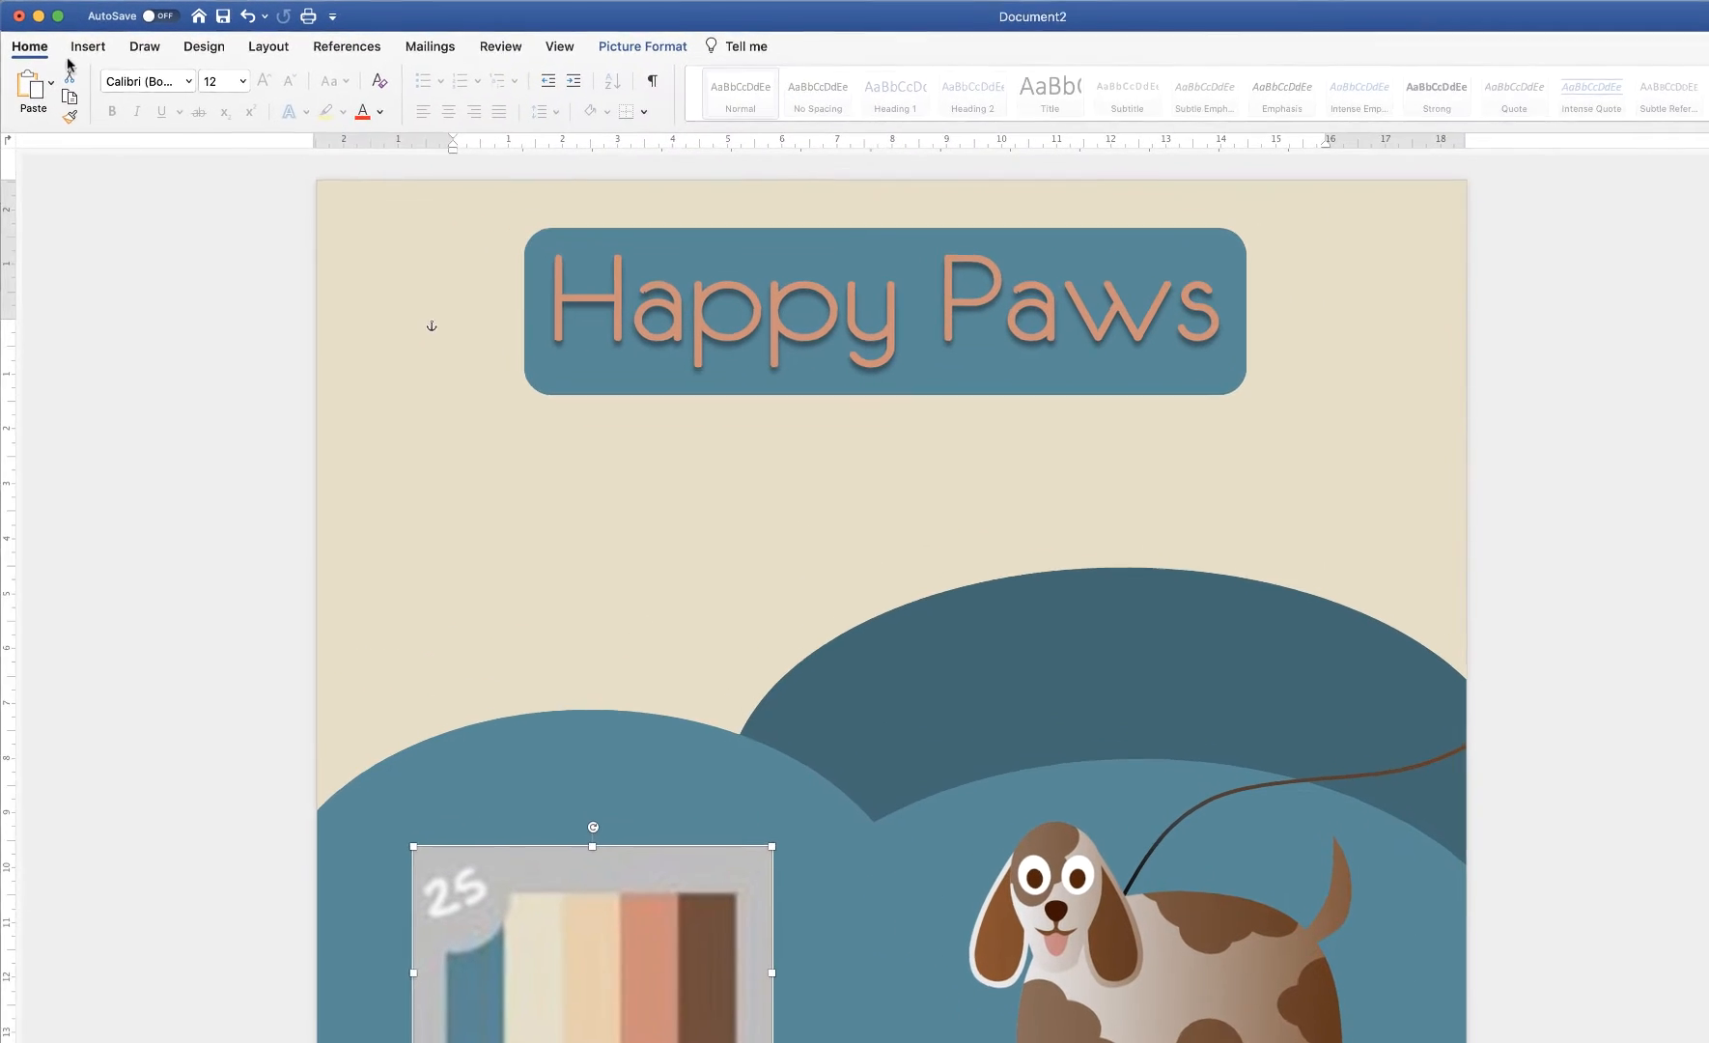
left_click(71, 37)
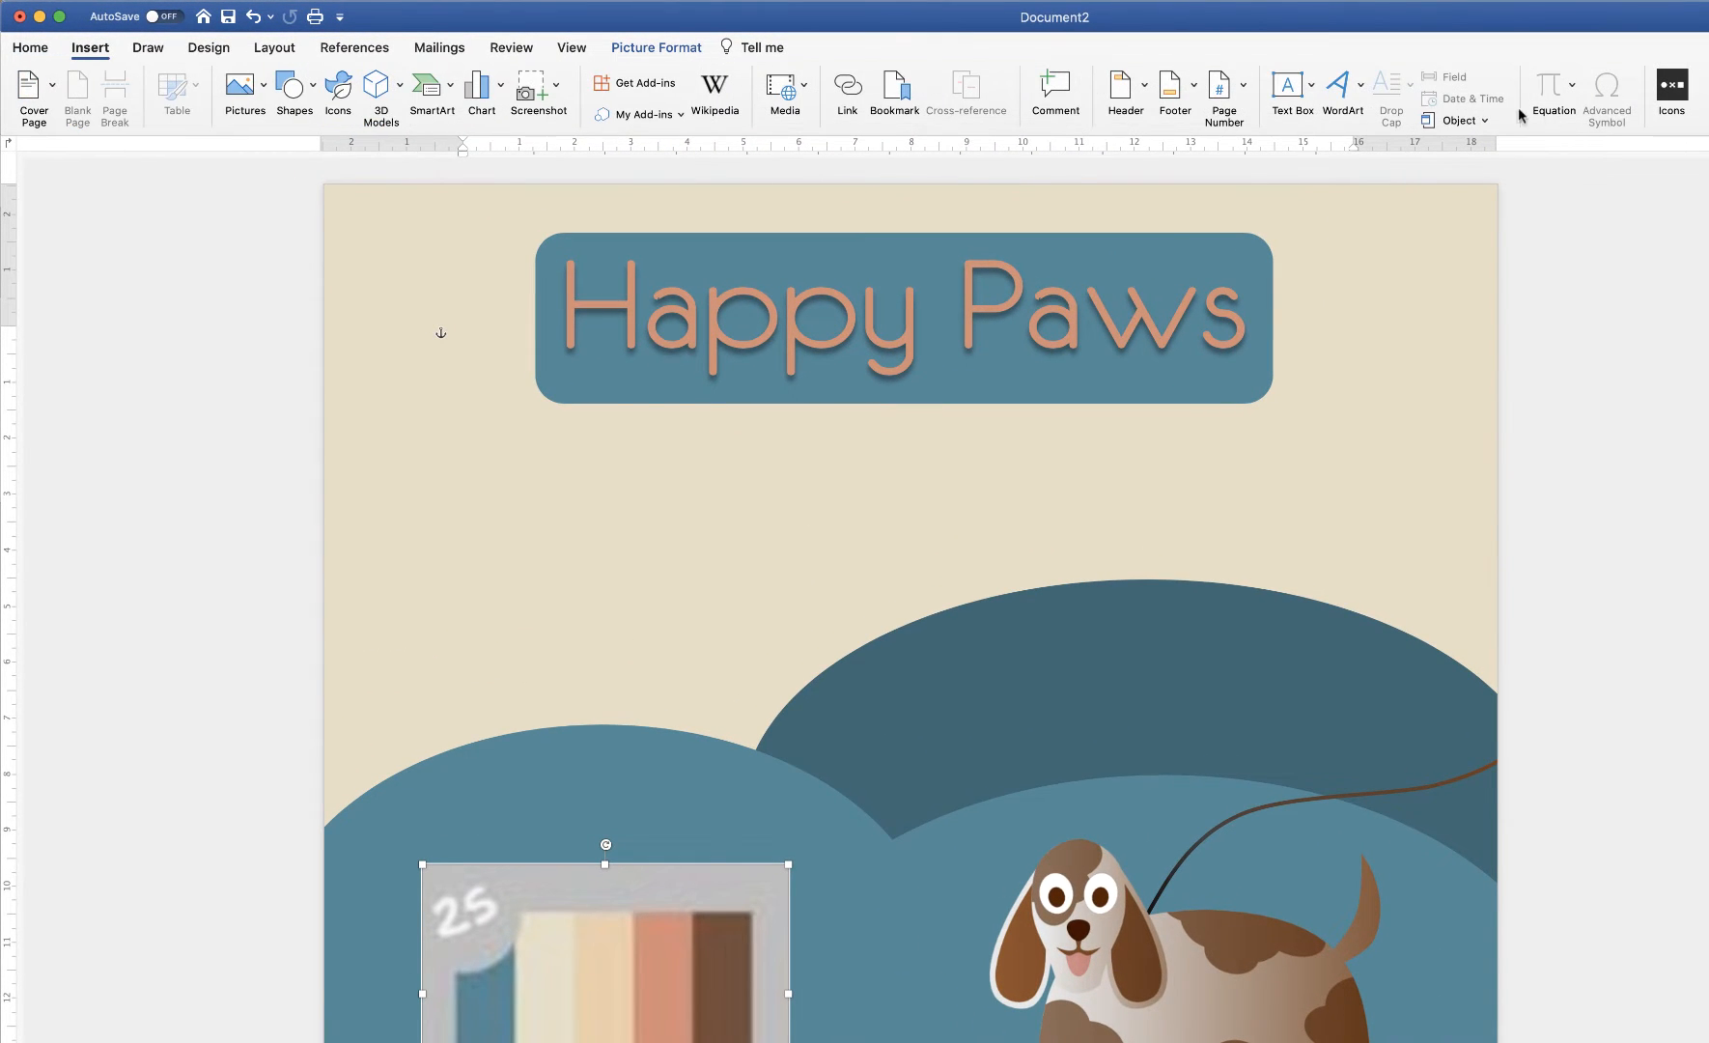
Add blue WordArt reading 'Dog Walking' and place it centred below the Happy Paws banner
left_click(1340, 87)
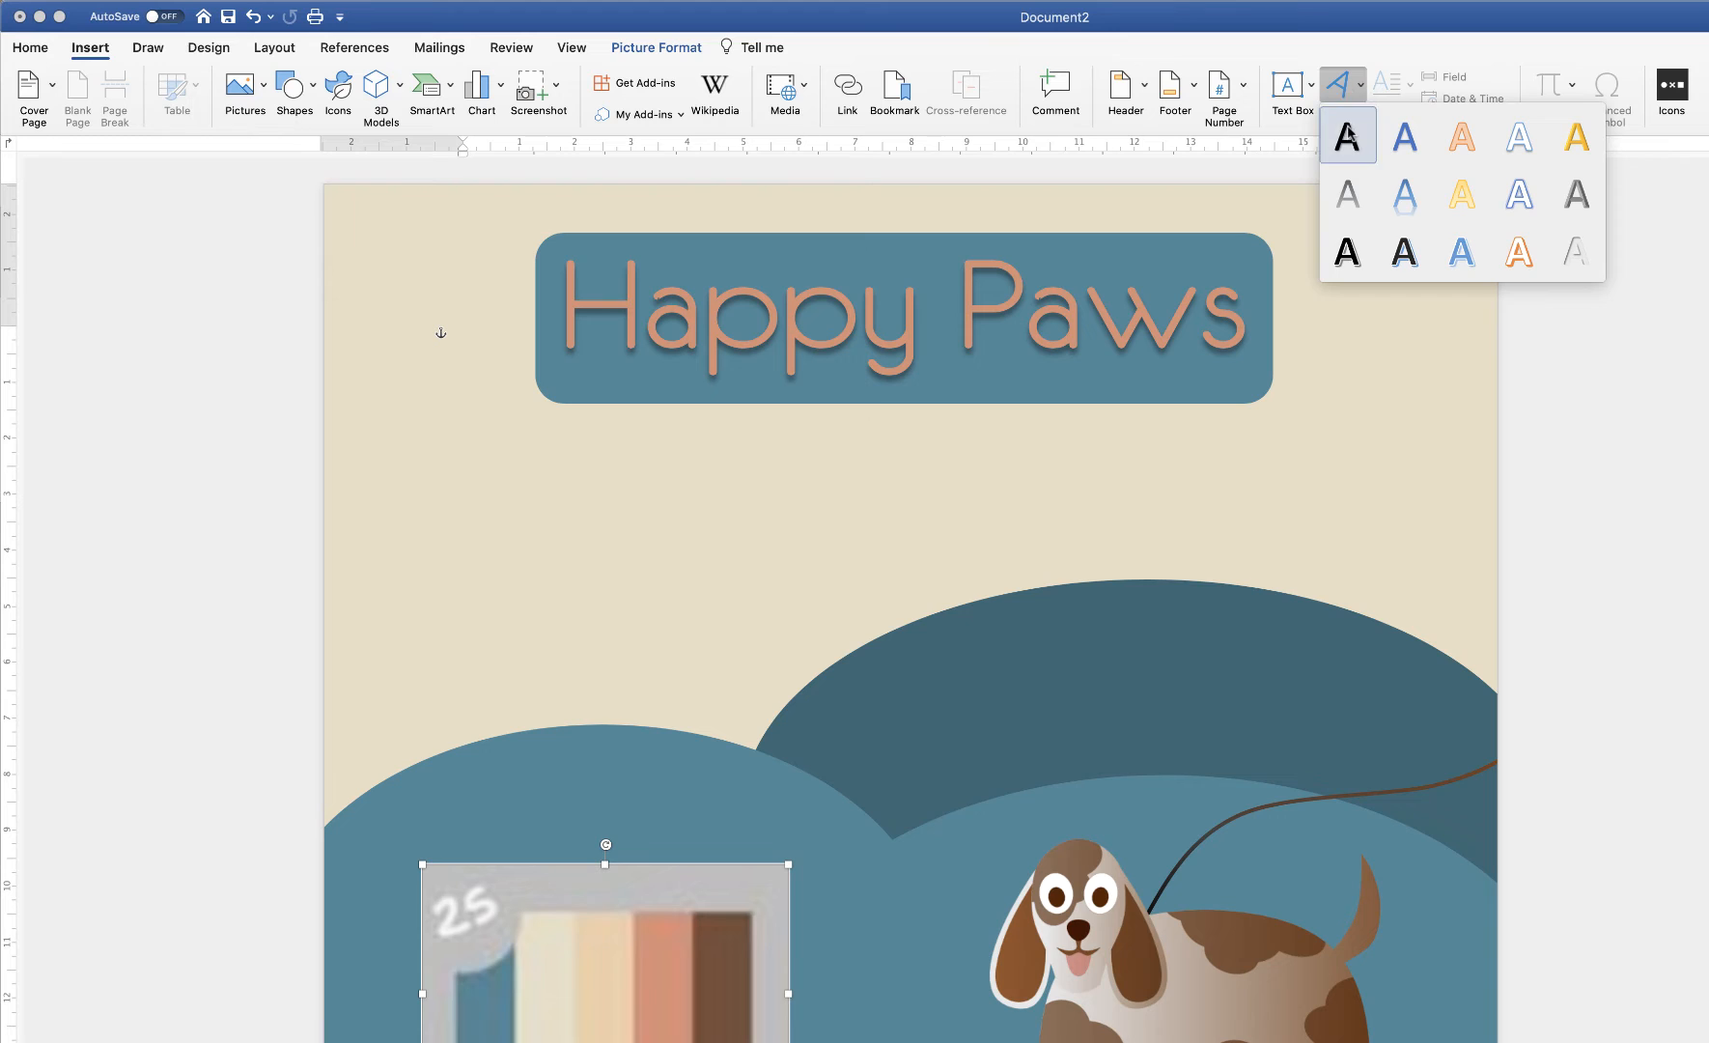
left_click(1408, 143)
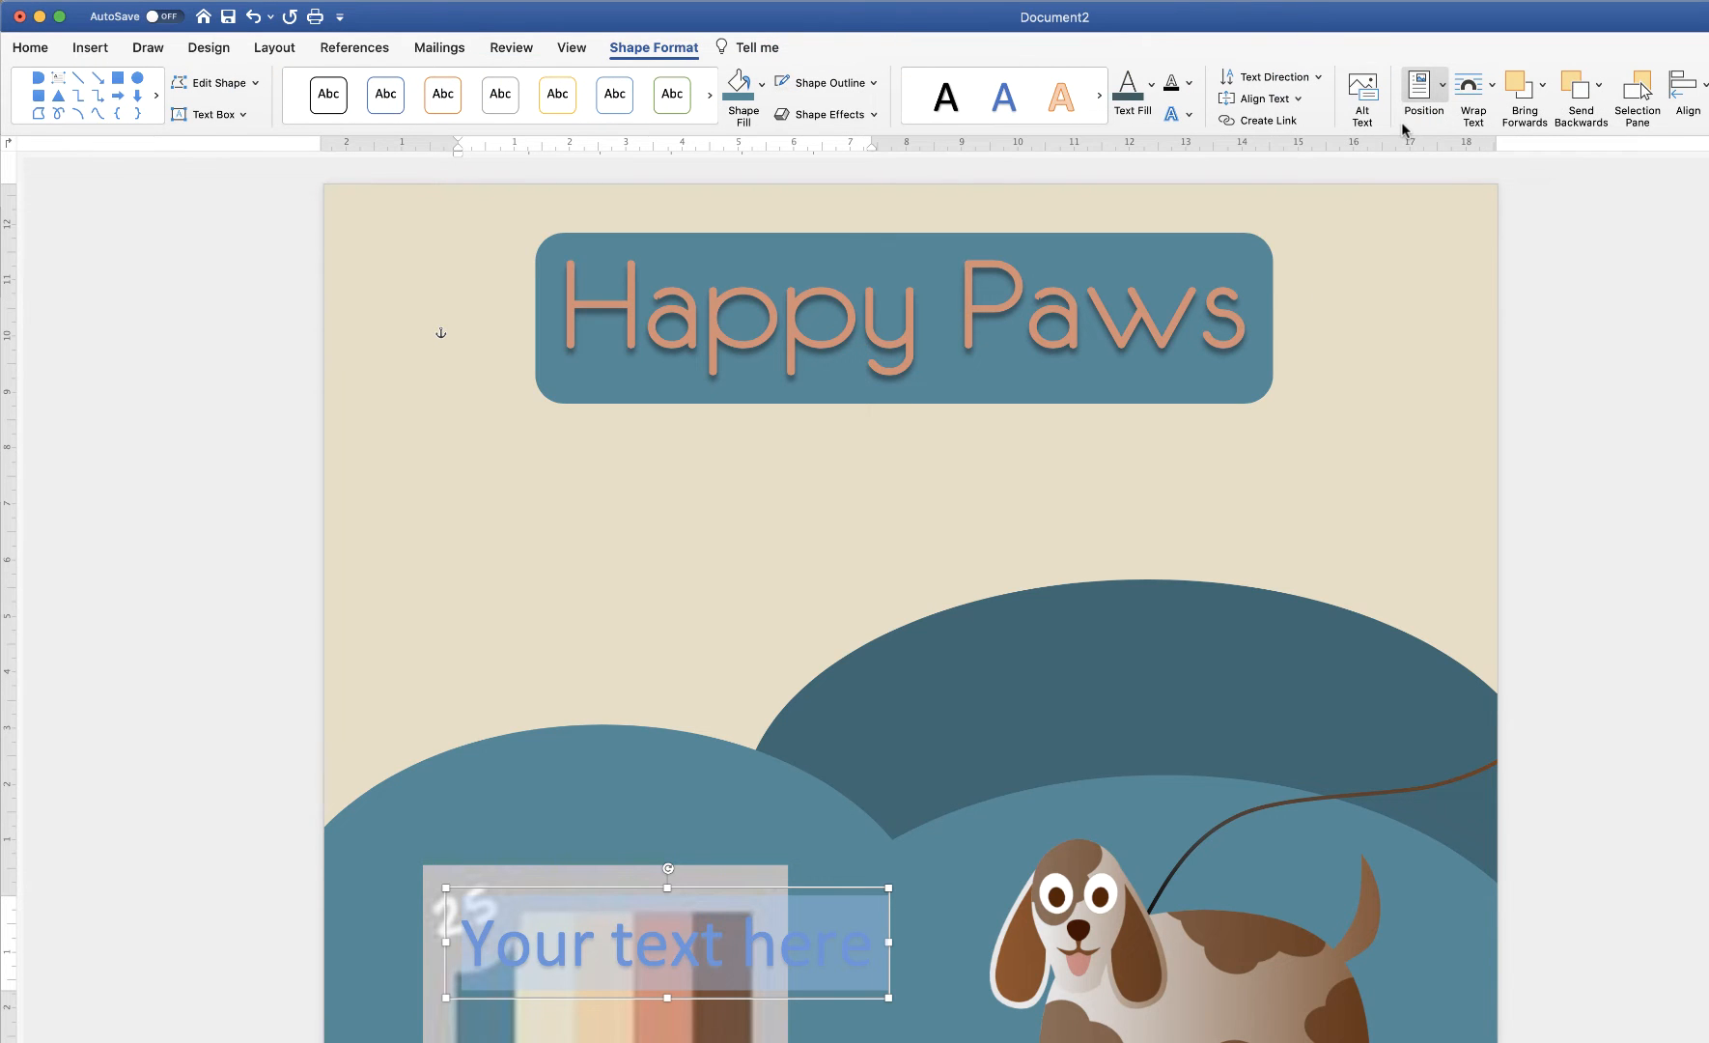
type("Dog Walking")
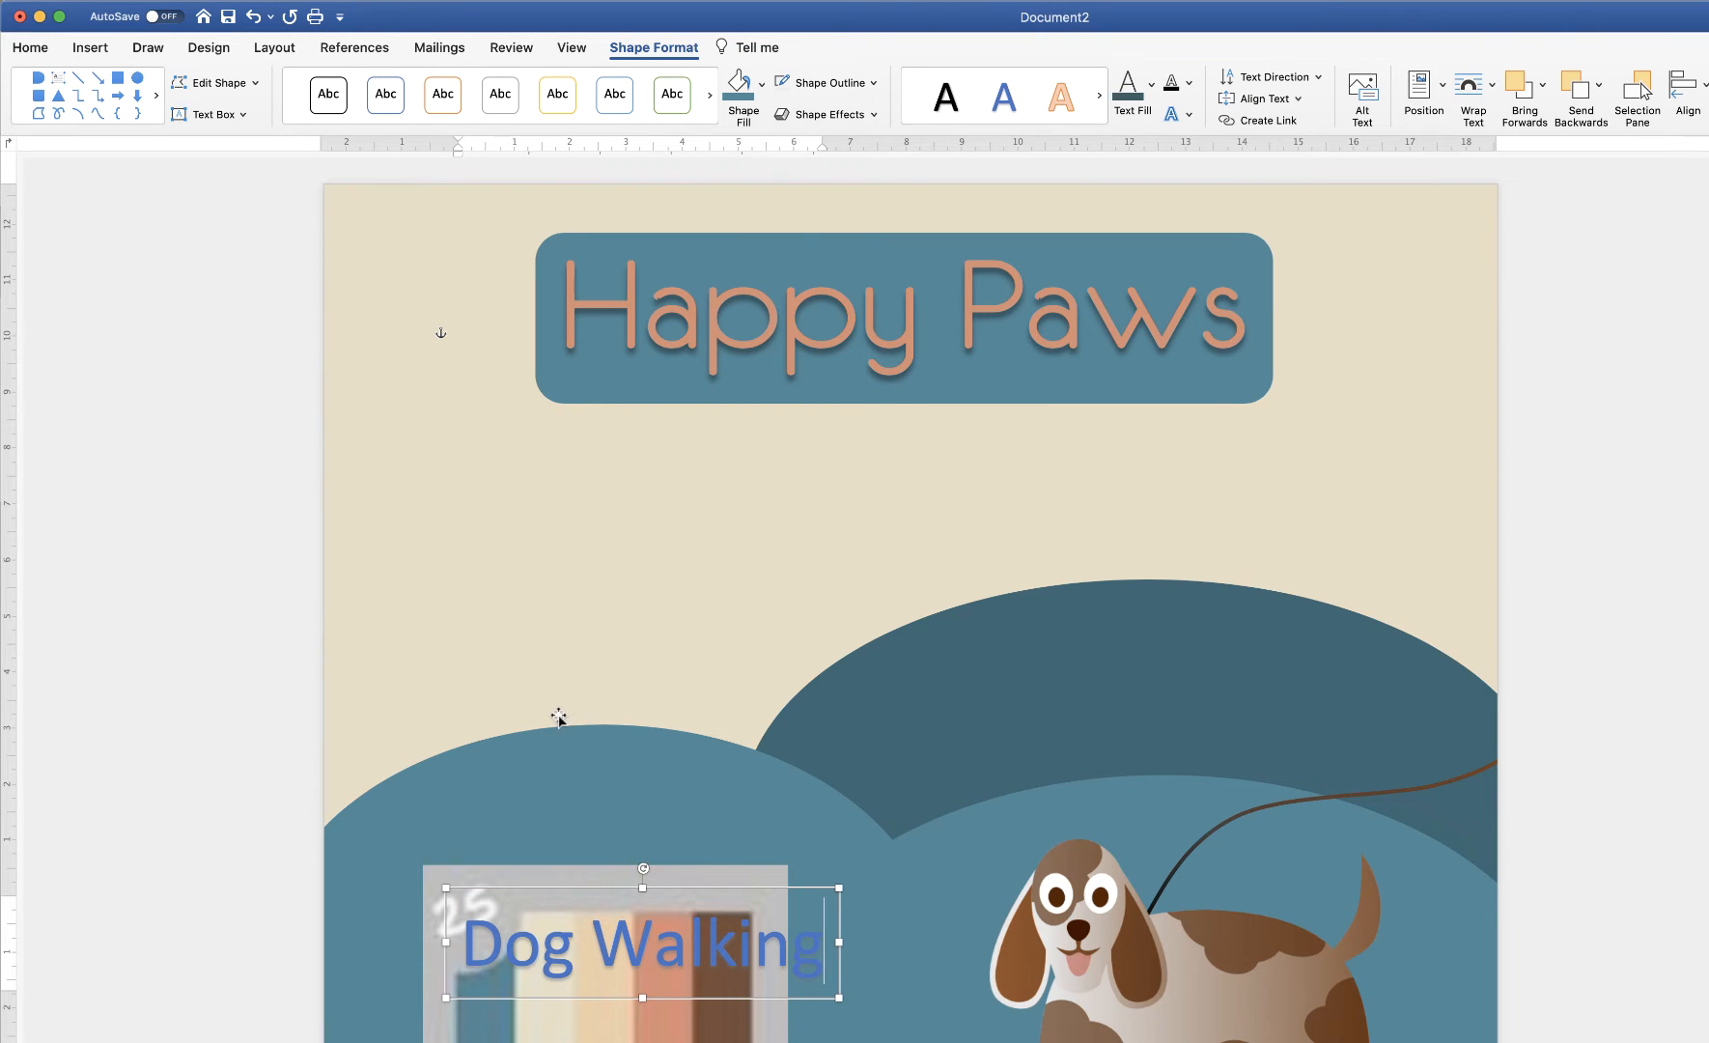
left_click(749, 1035)
left_click_drag(640, 956, 873, 504)
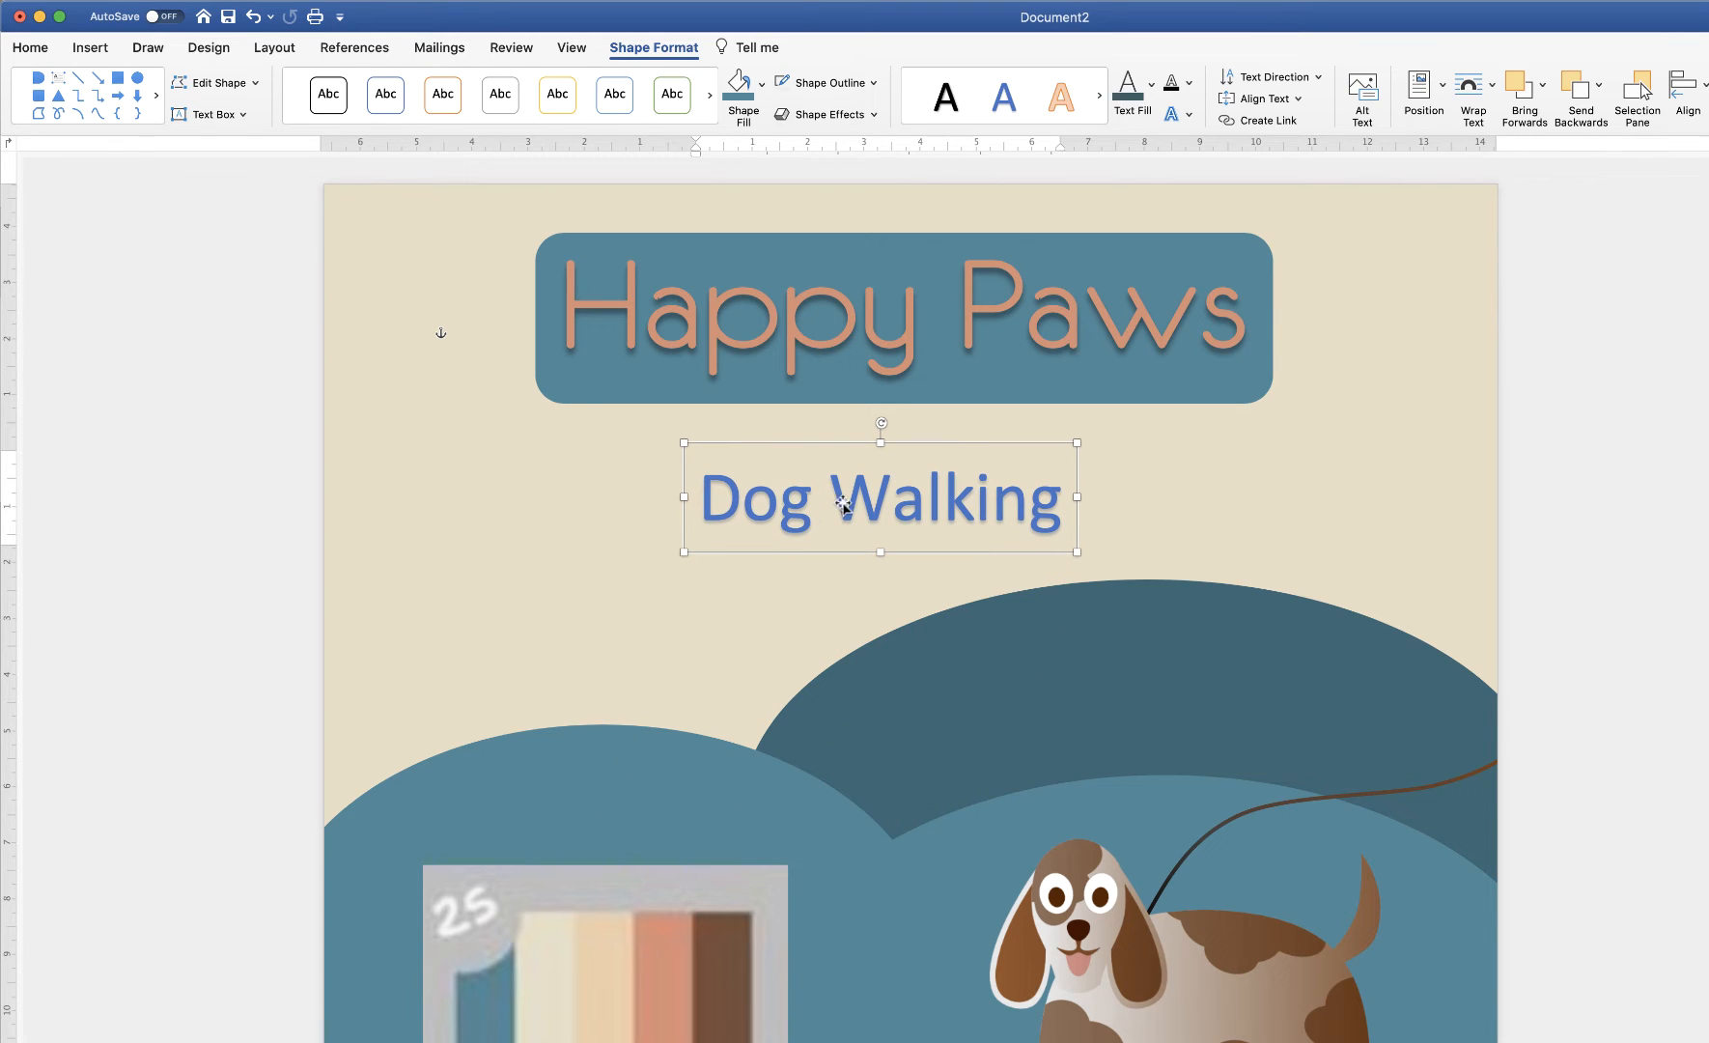
left_click(843, 503)
Set the Dog Walking text to the Abject Failure font at 72 pt
triple_click(840, 504)
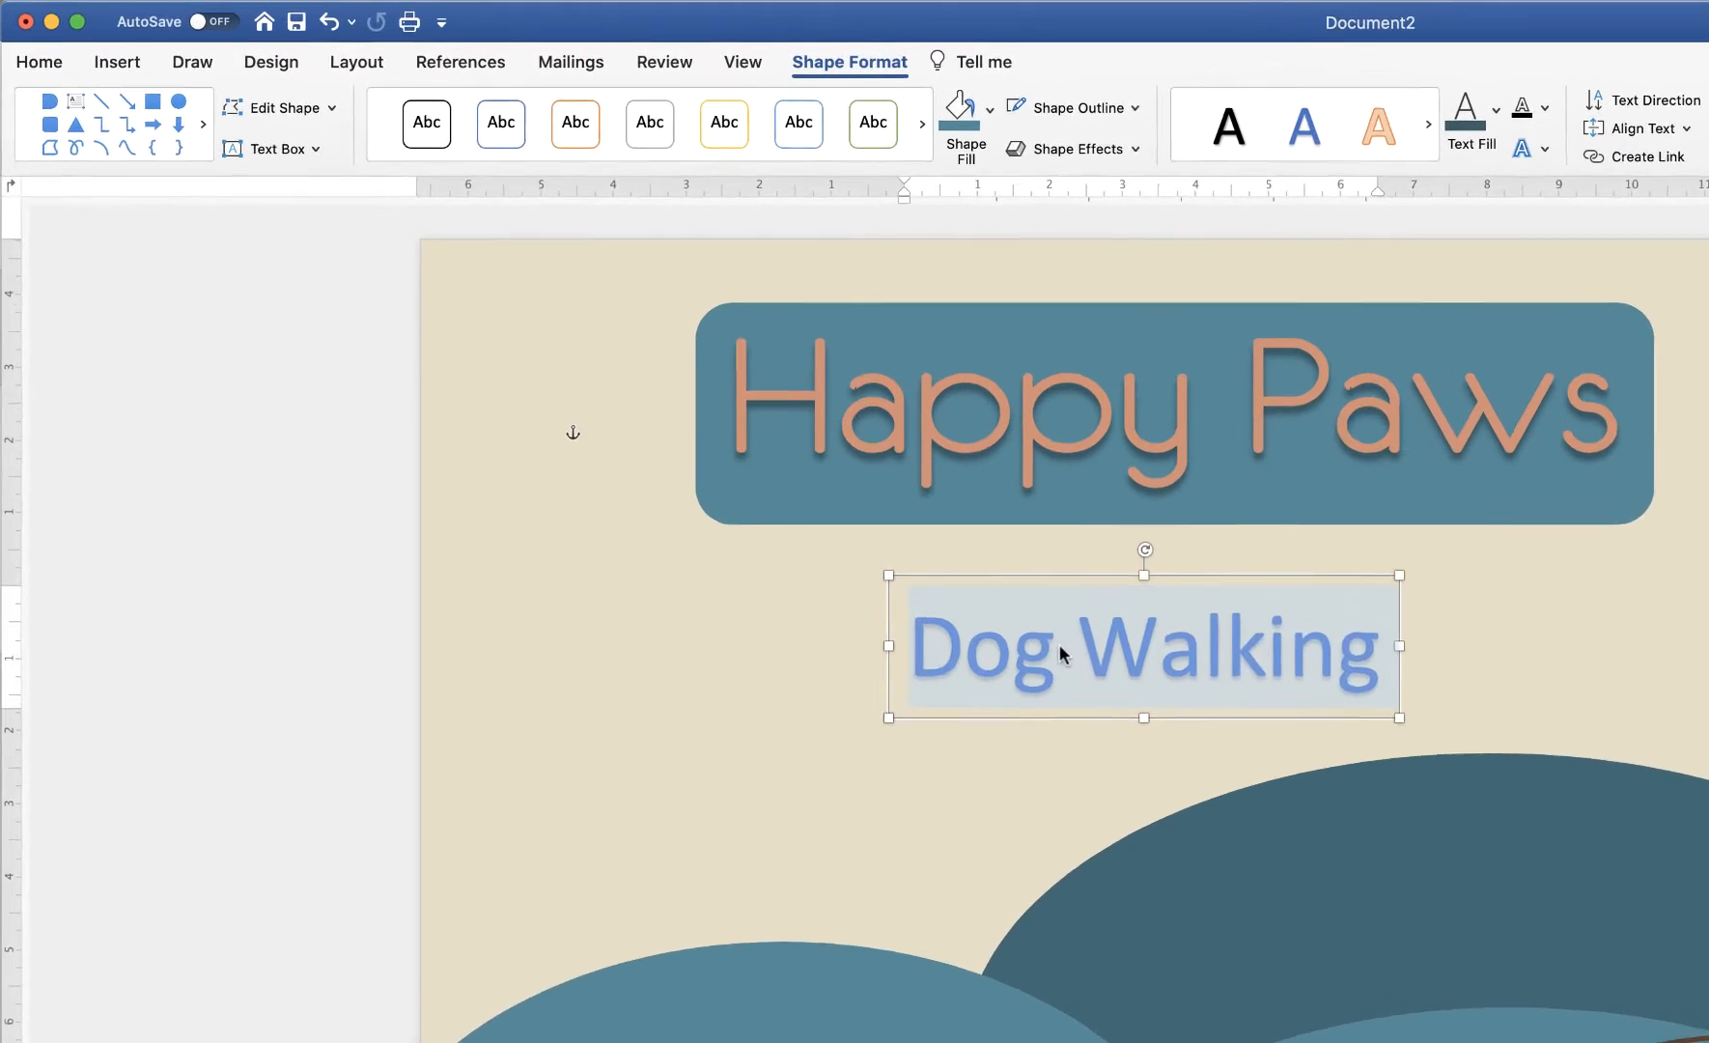
left_click(48, 69)
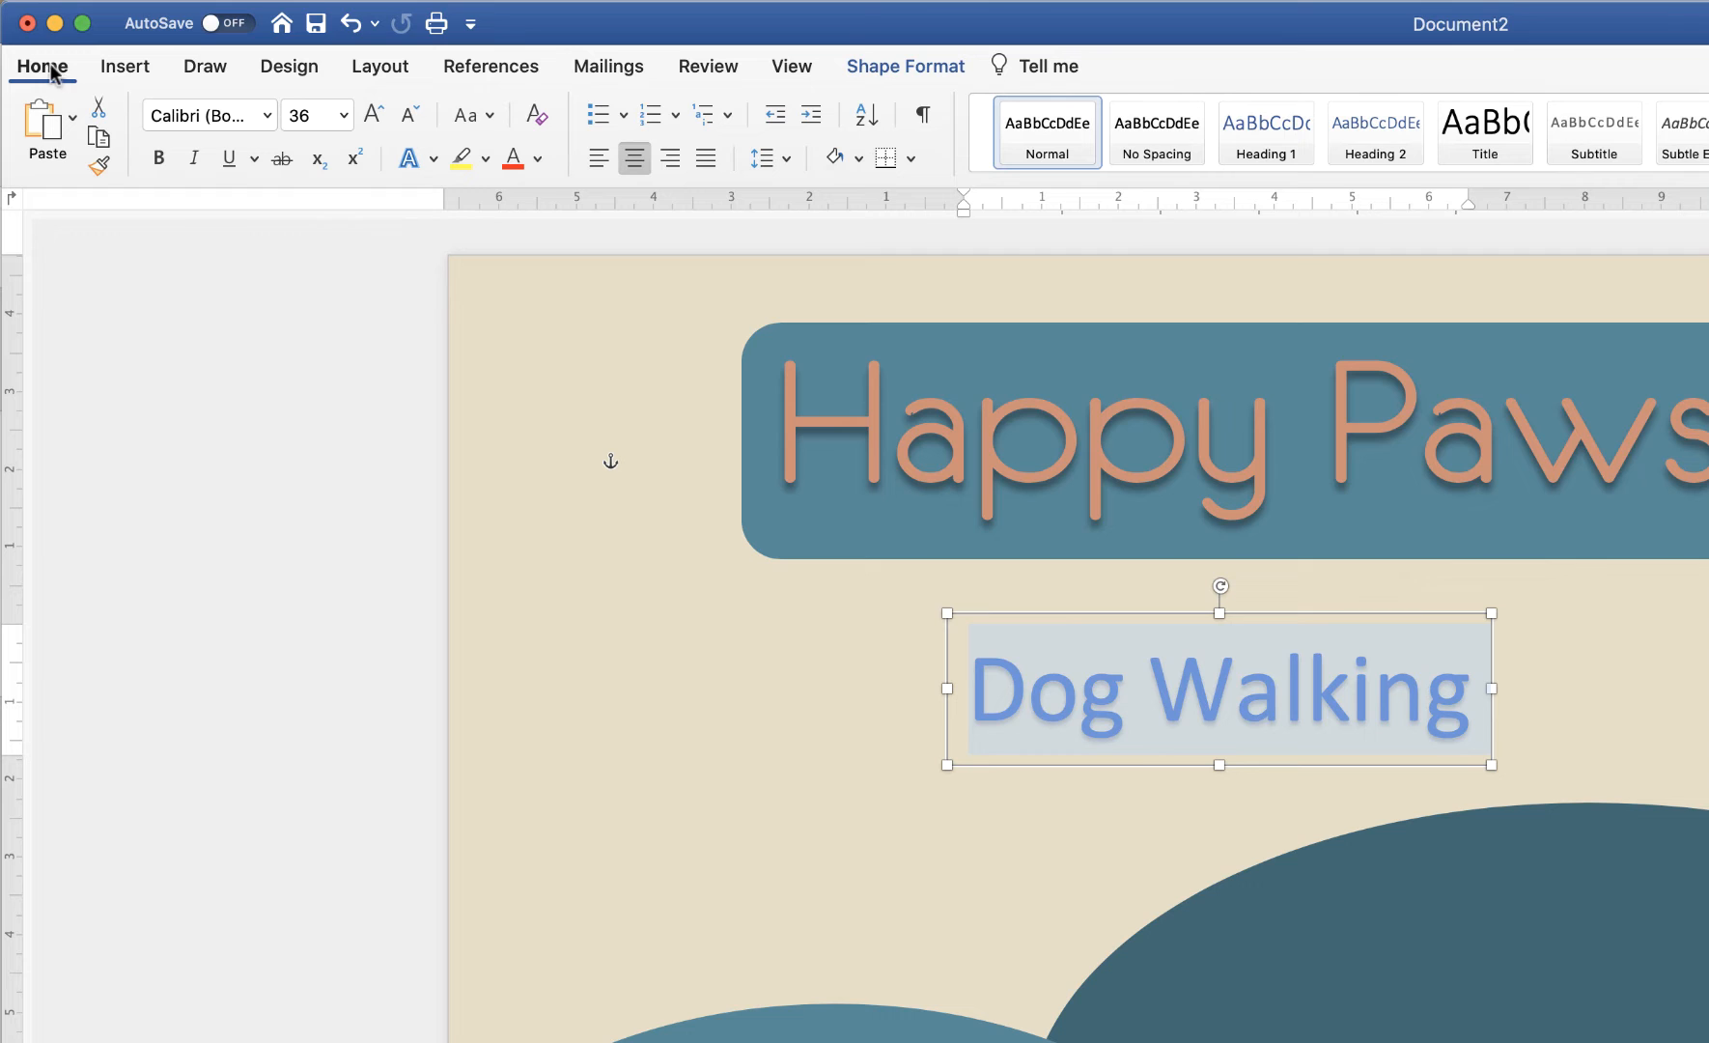
left_click(267, 116)
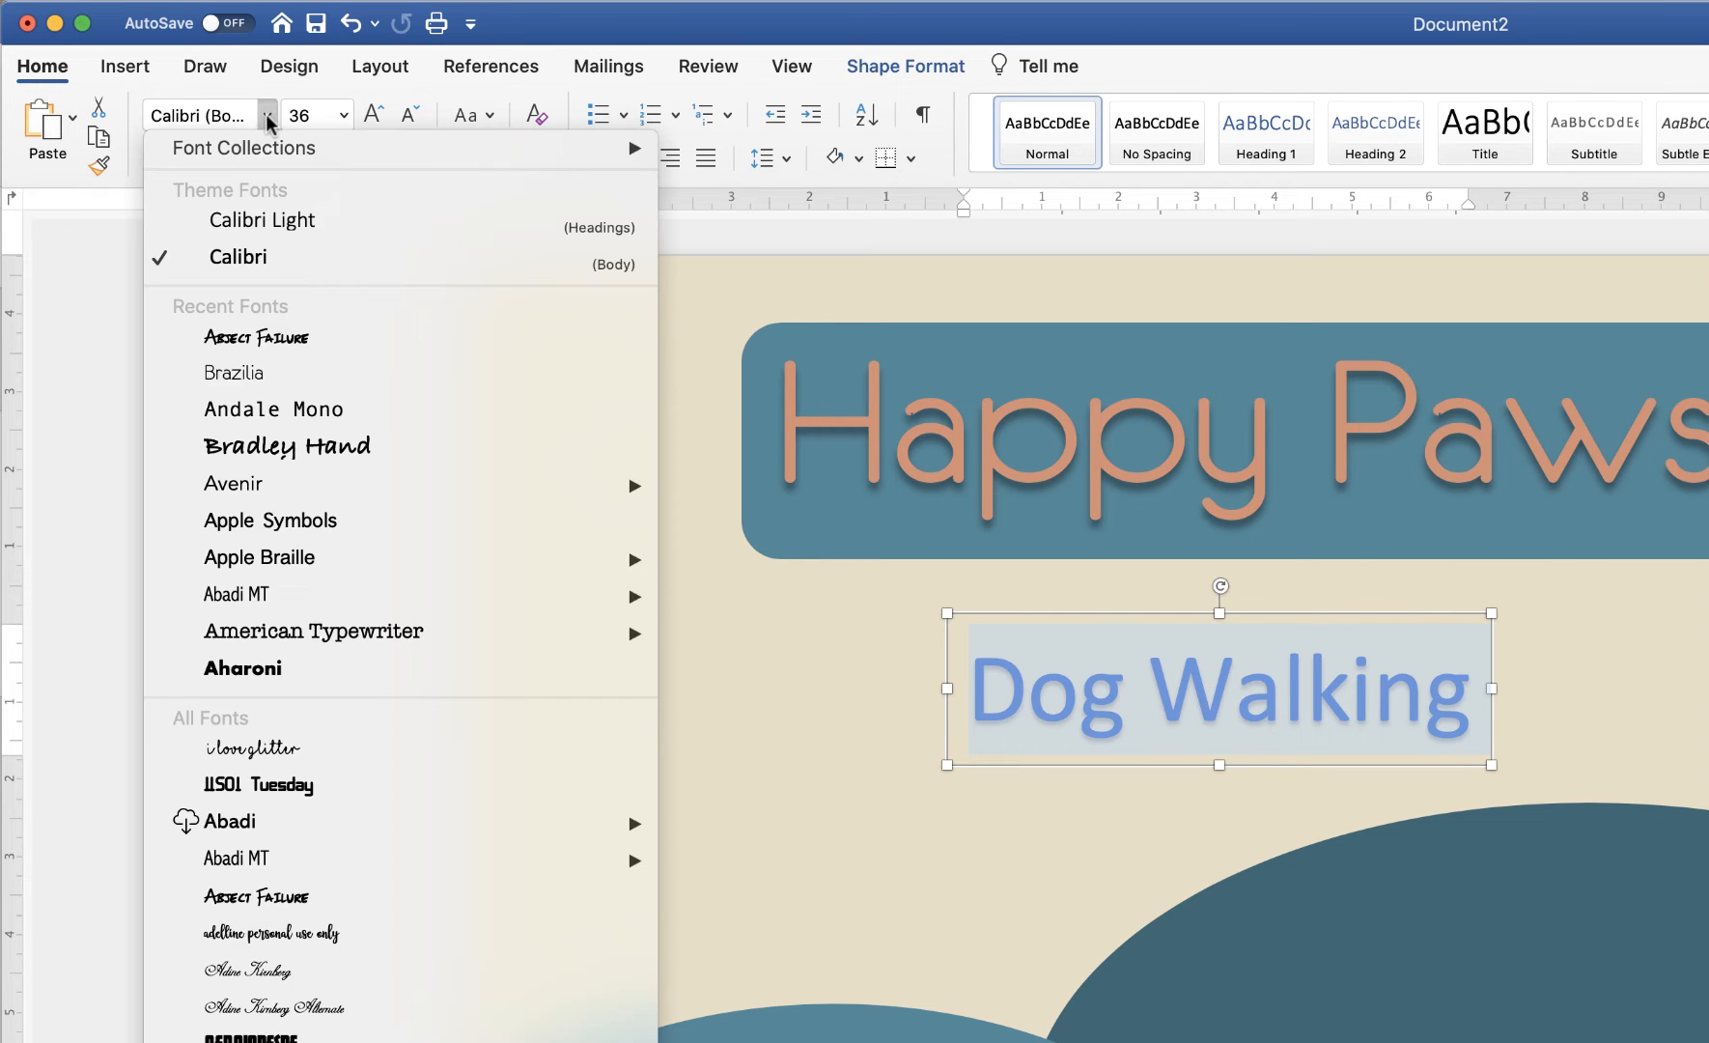
left_click(292, 338)
left_click(342, 115)
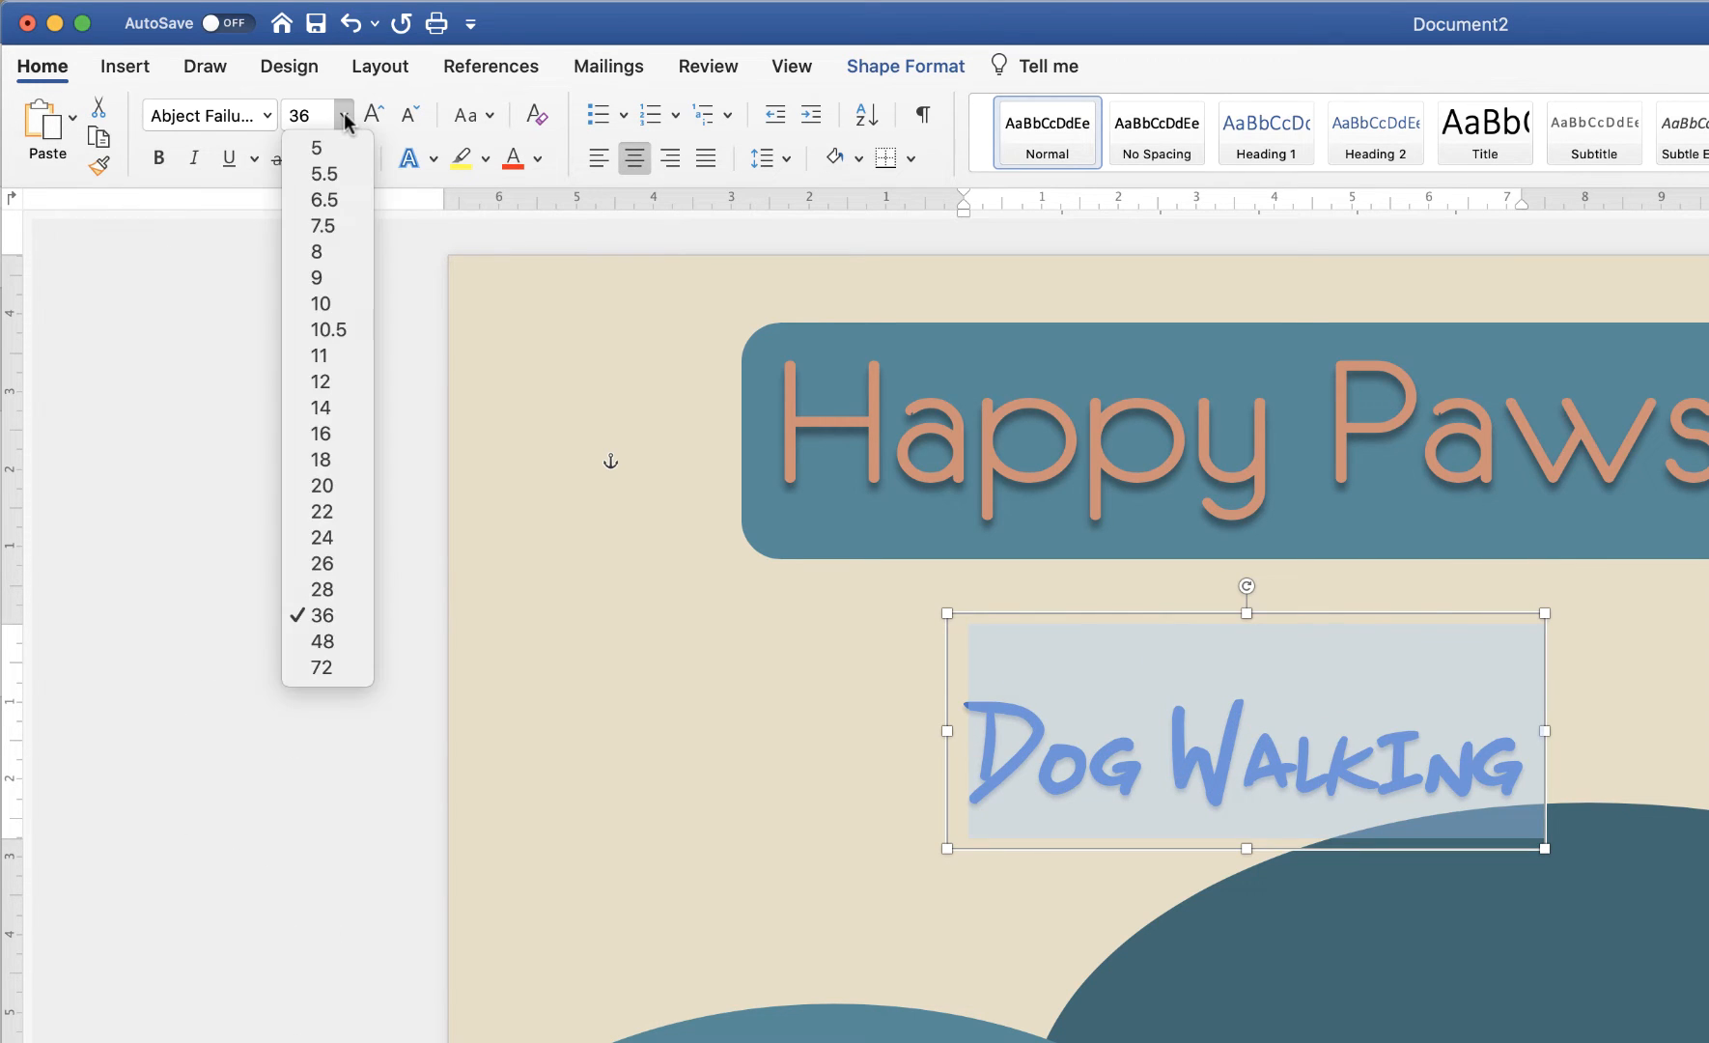
left_click(322, 668)
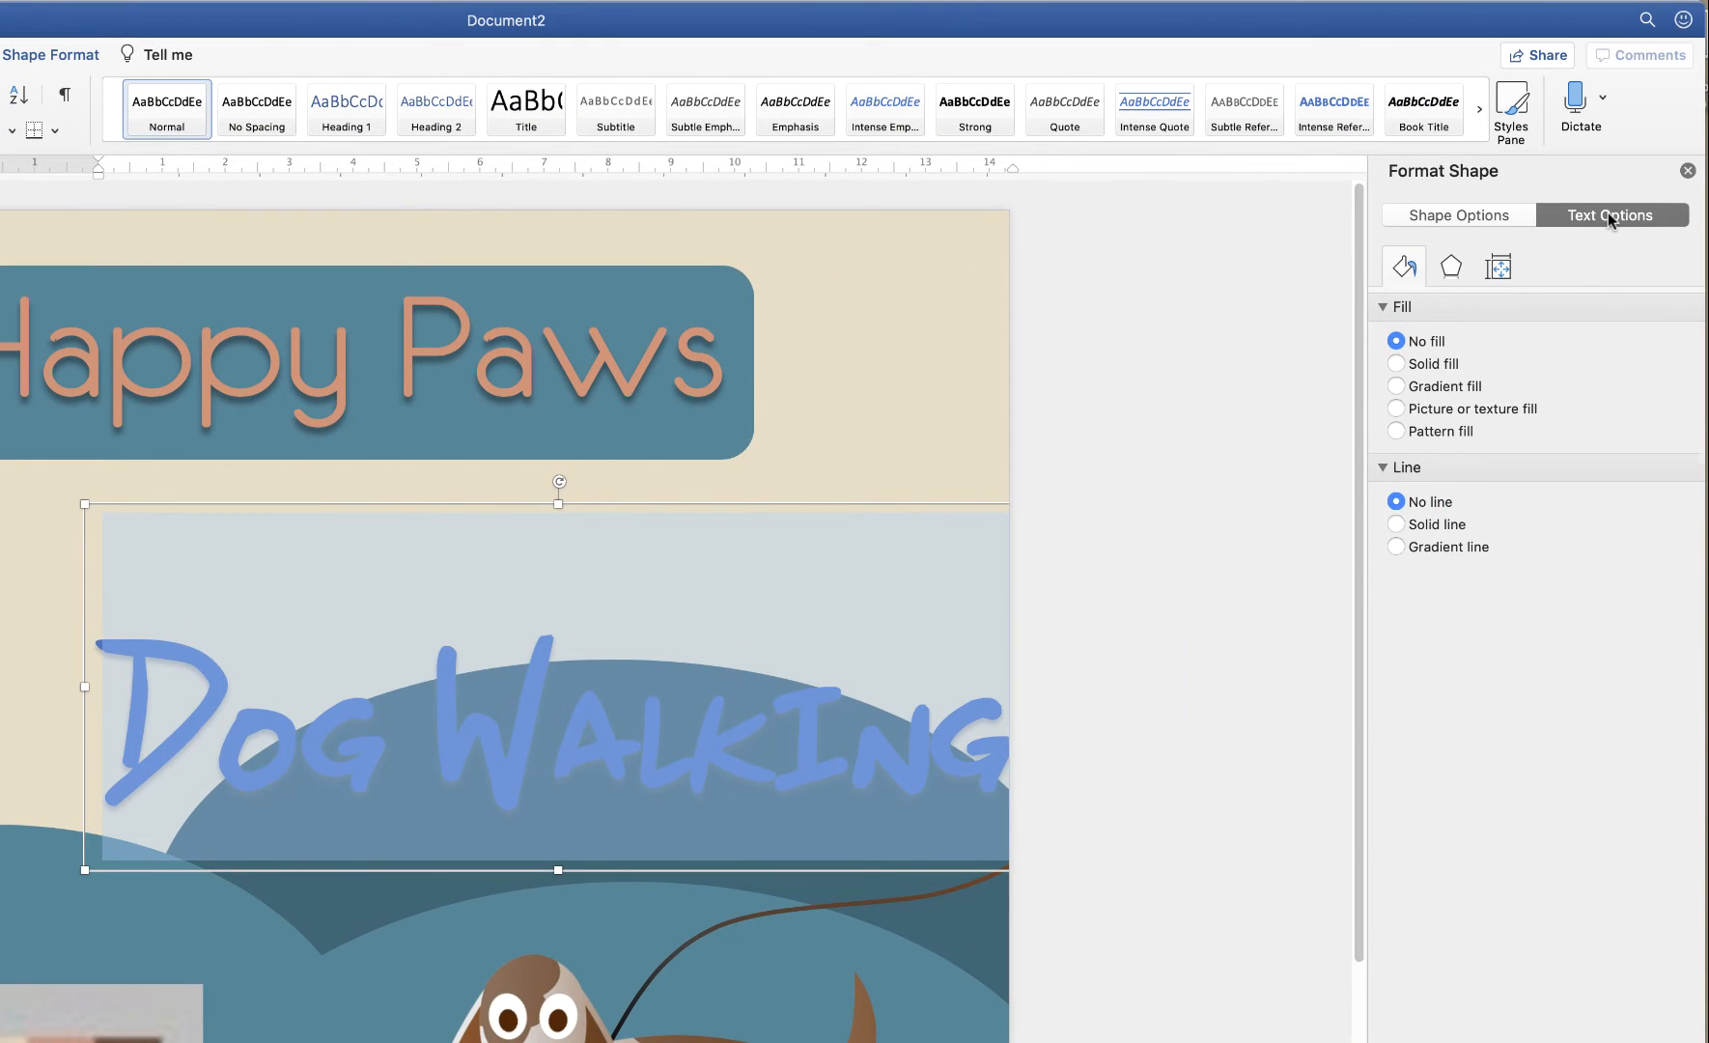
Eyedrop the palette's salmon stripe as the Dog Walking text fill colour
left_click(1609, 218)
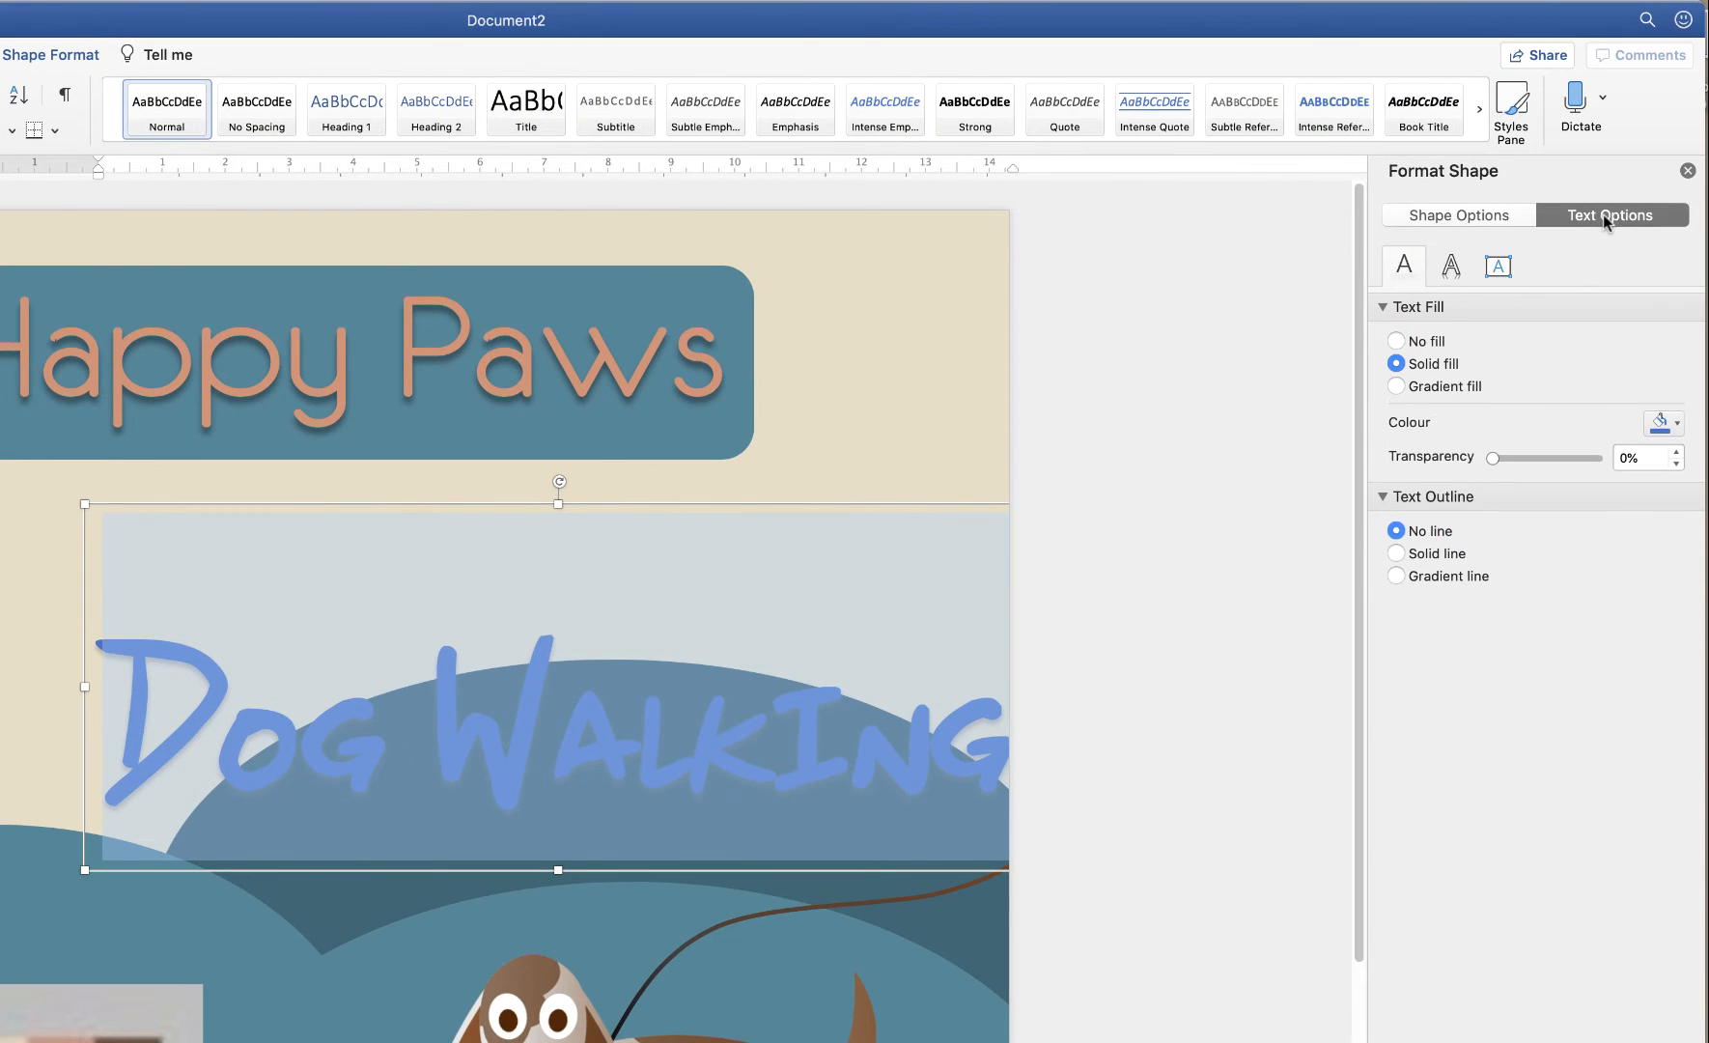
left_click(1677, 425)
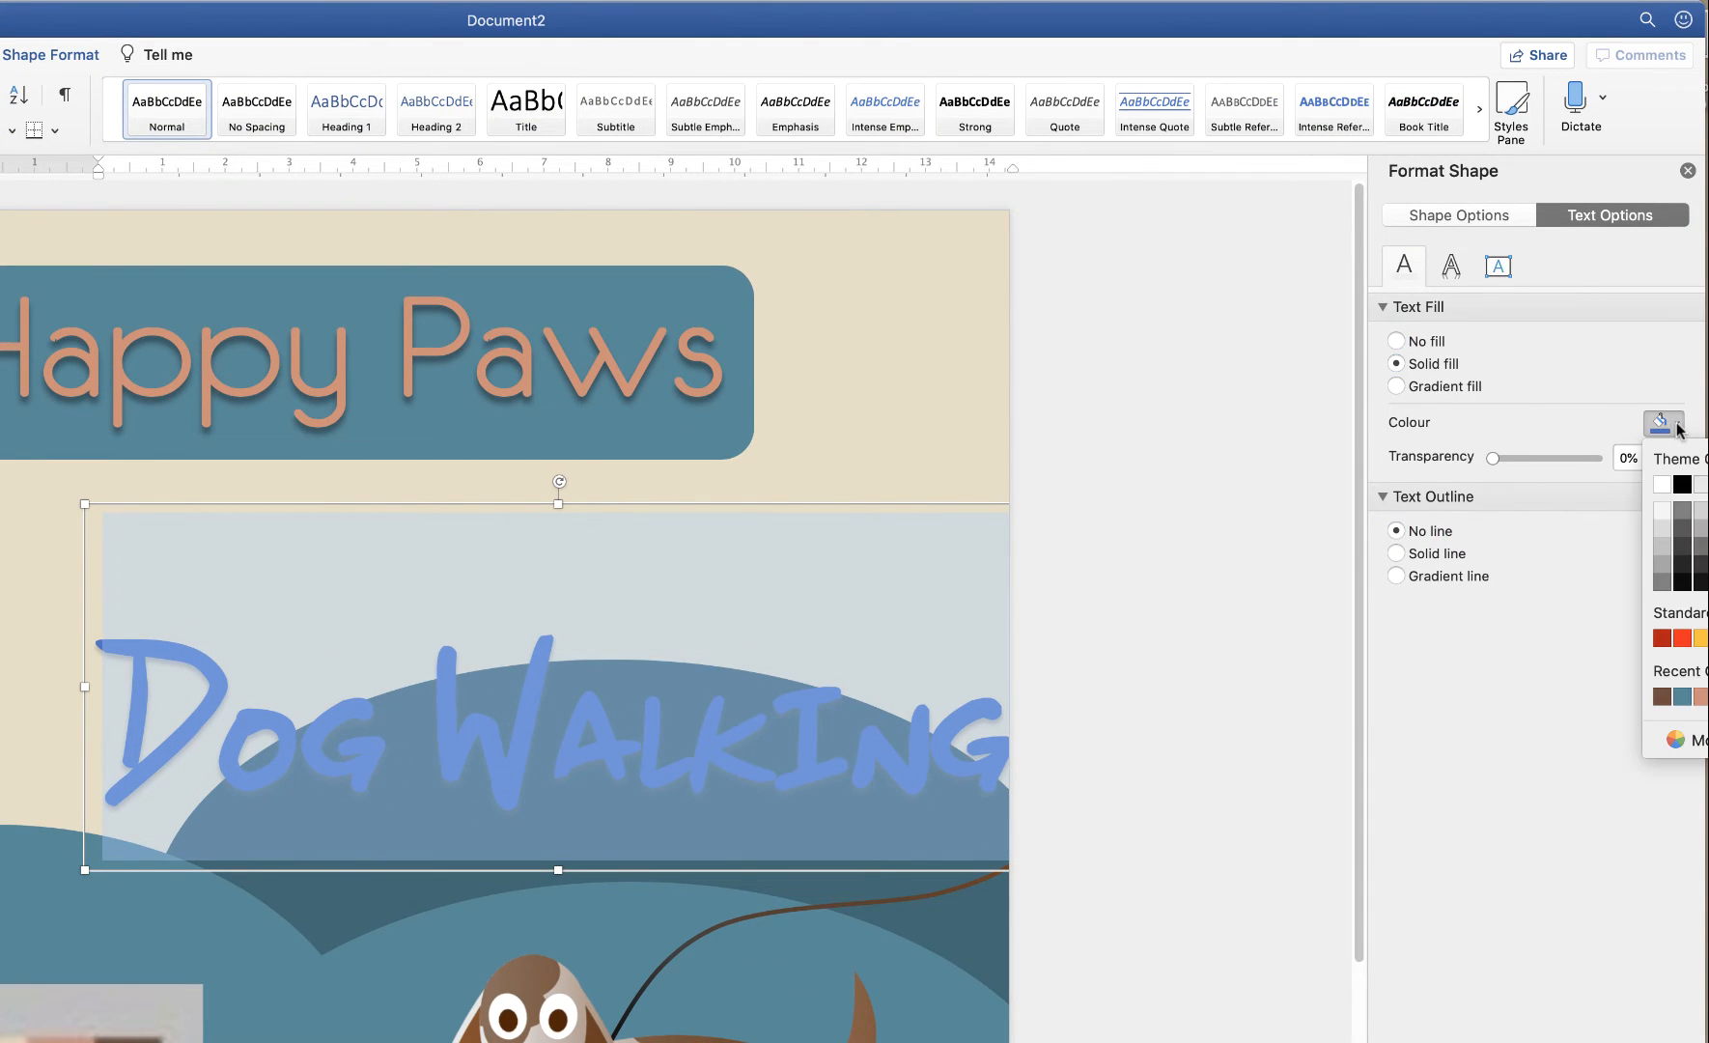
left_click(1663, 741)
left_click(655, 612)
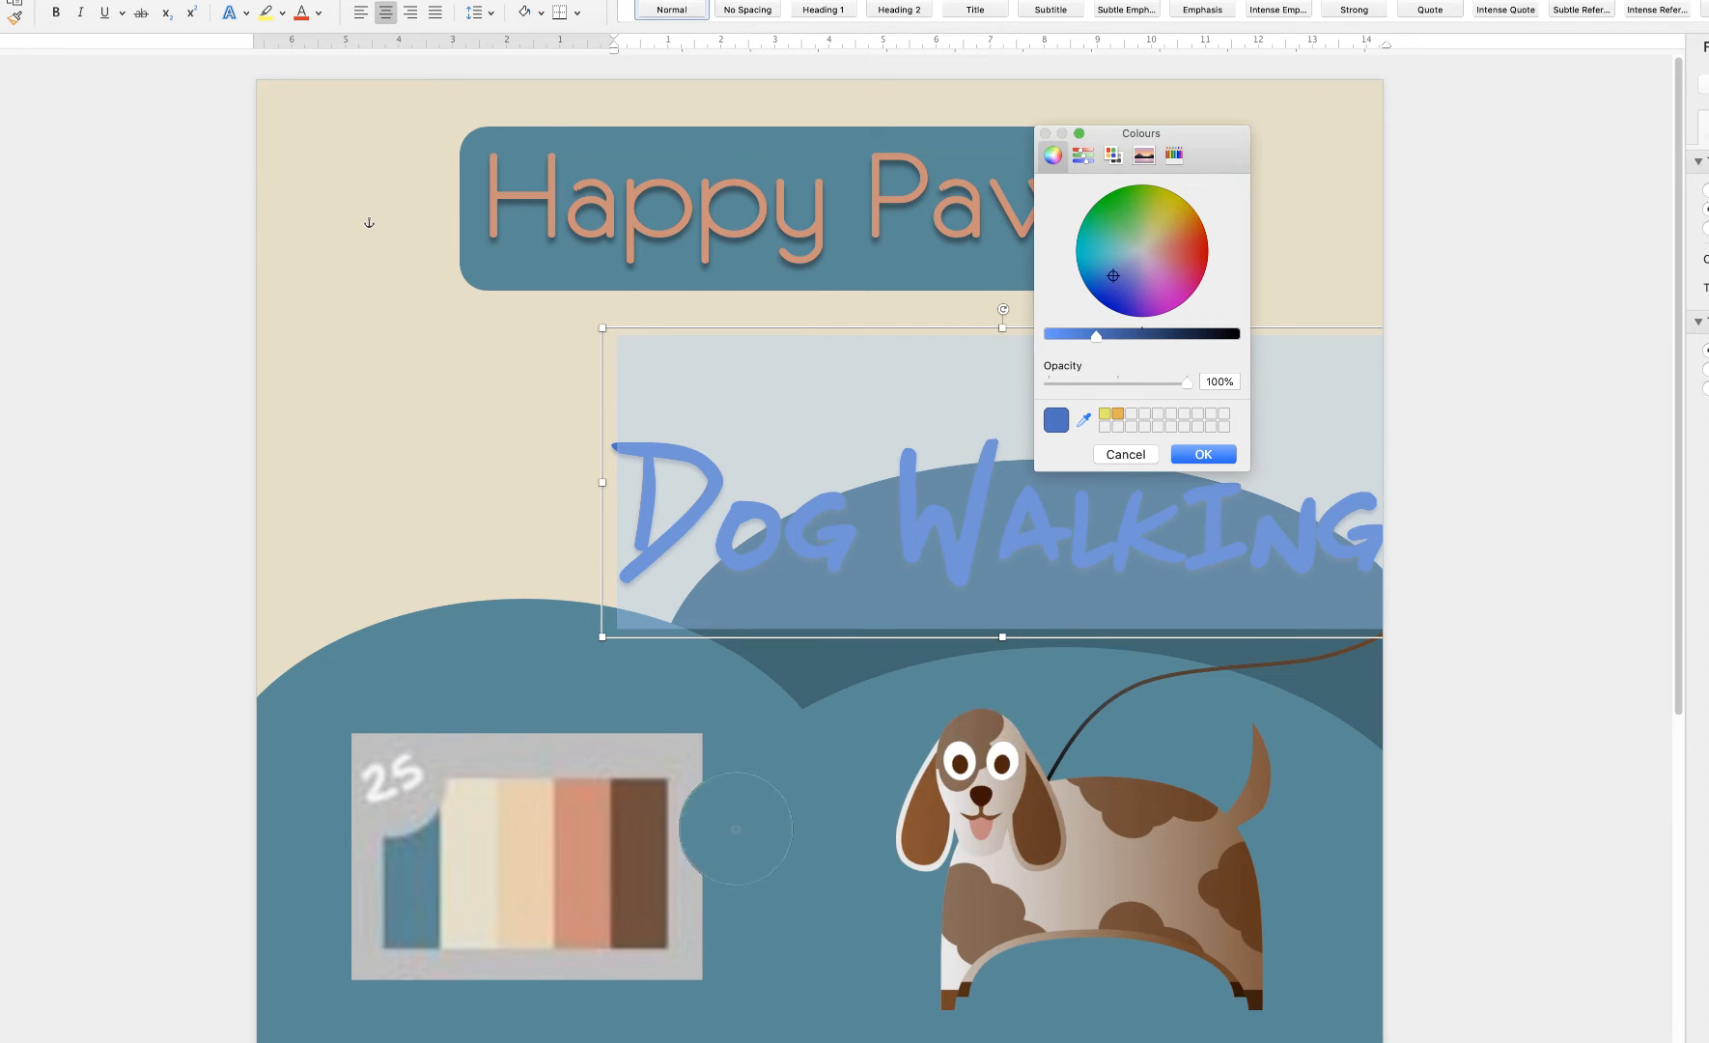
left_click(581, 849)
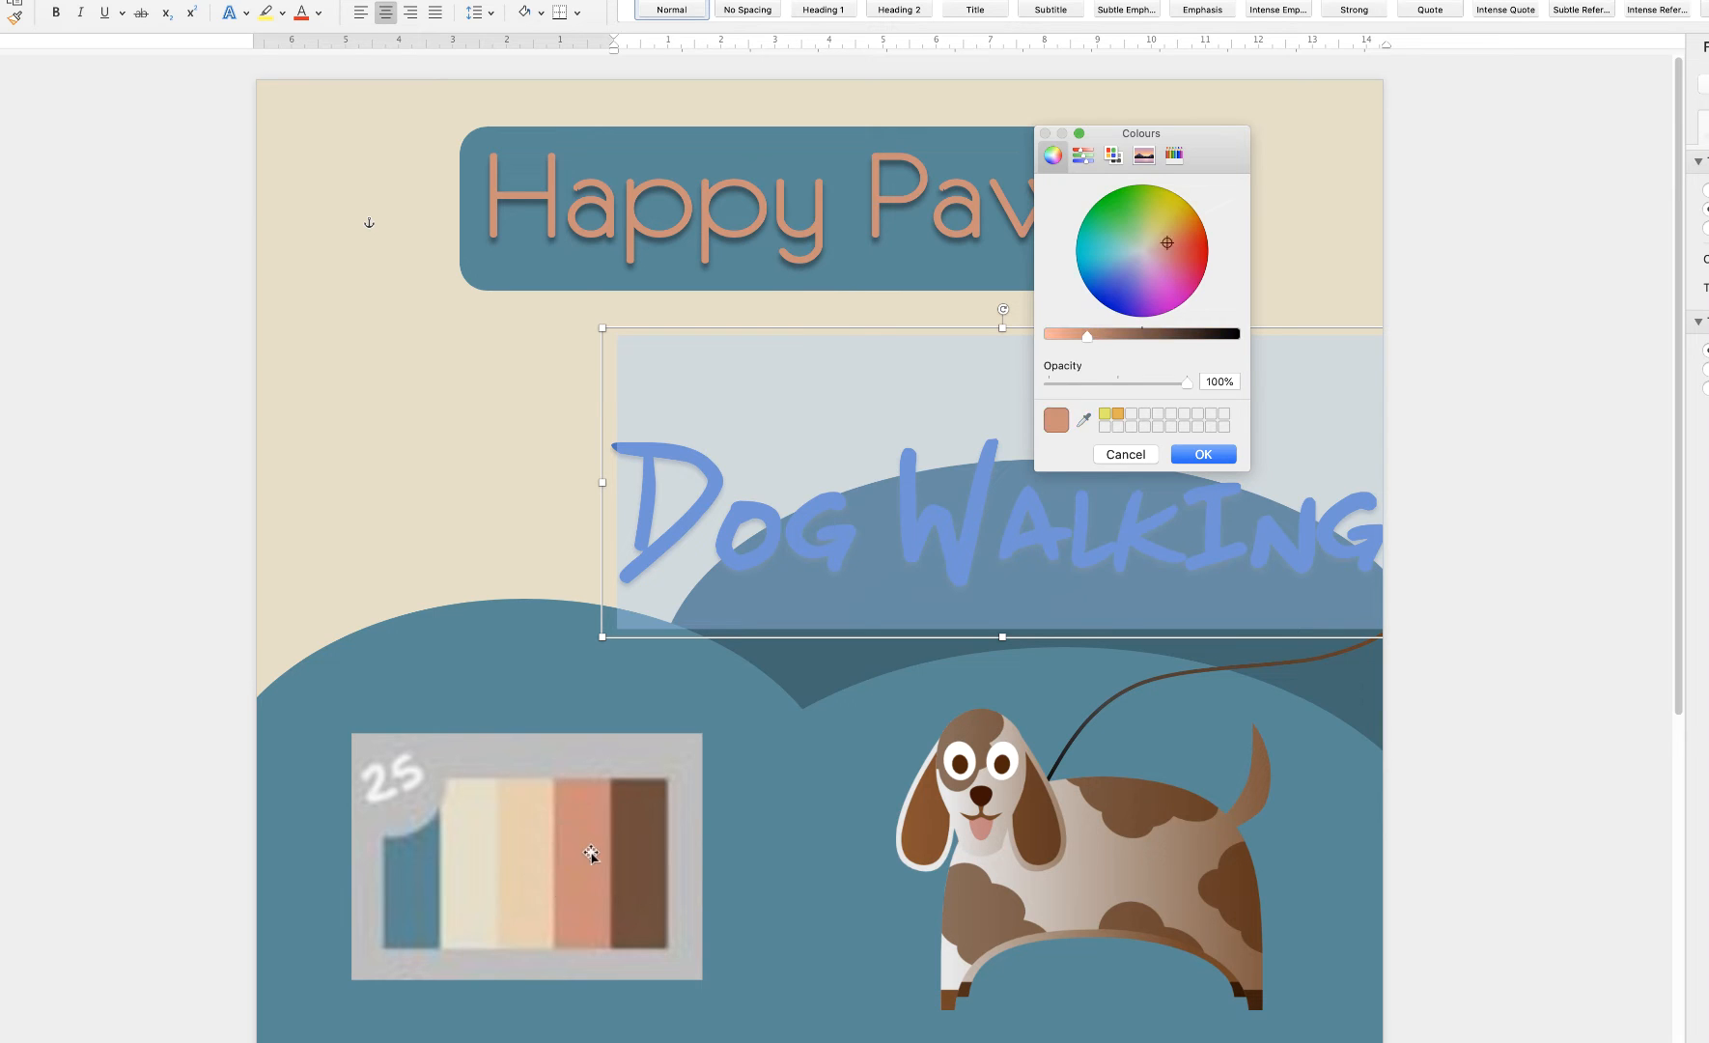
left_click(1205, 454)
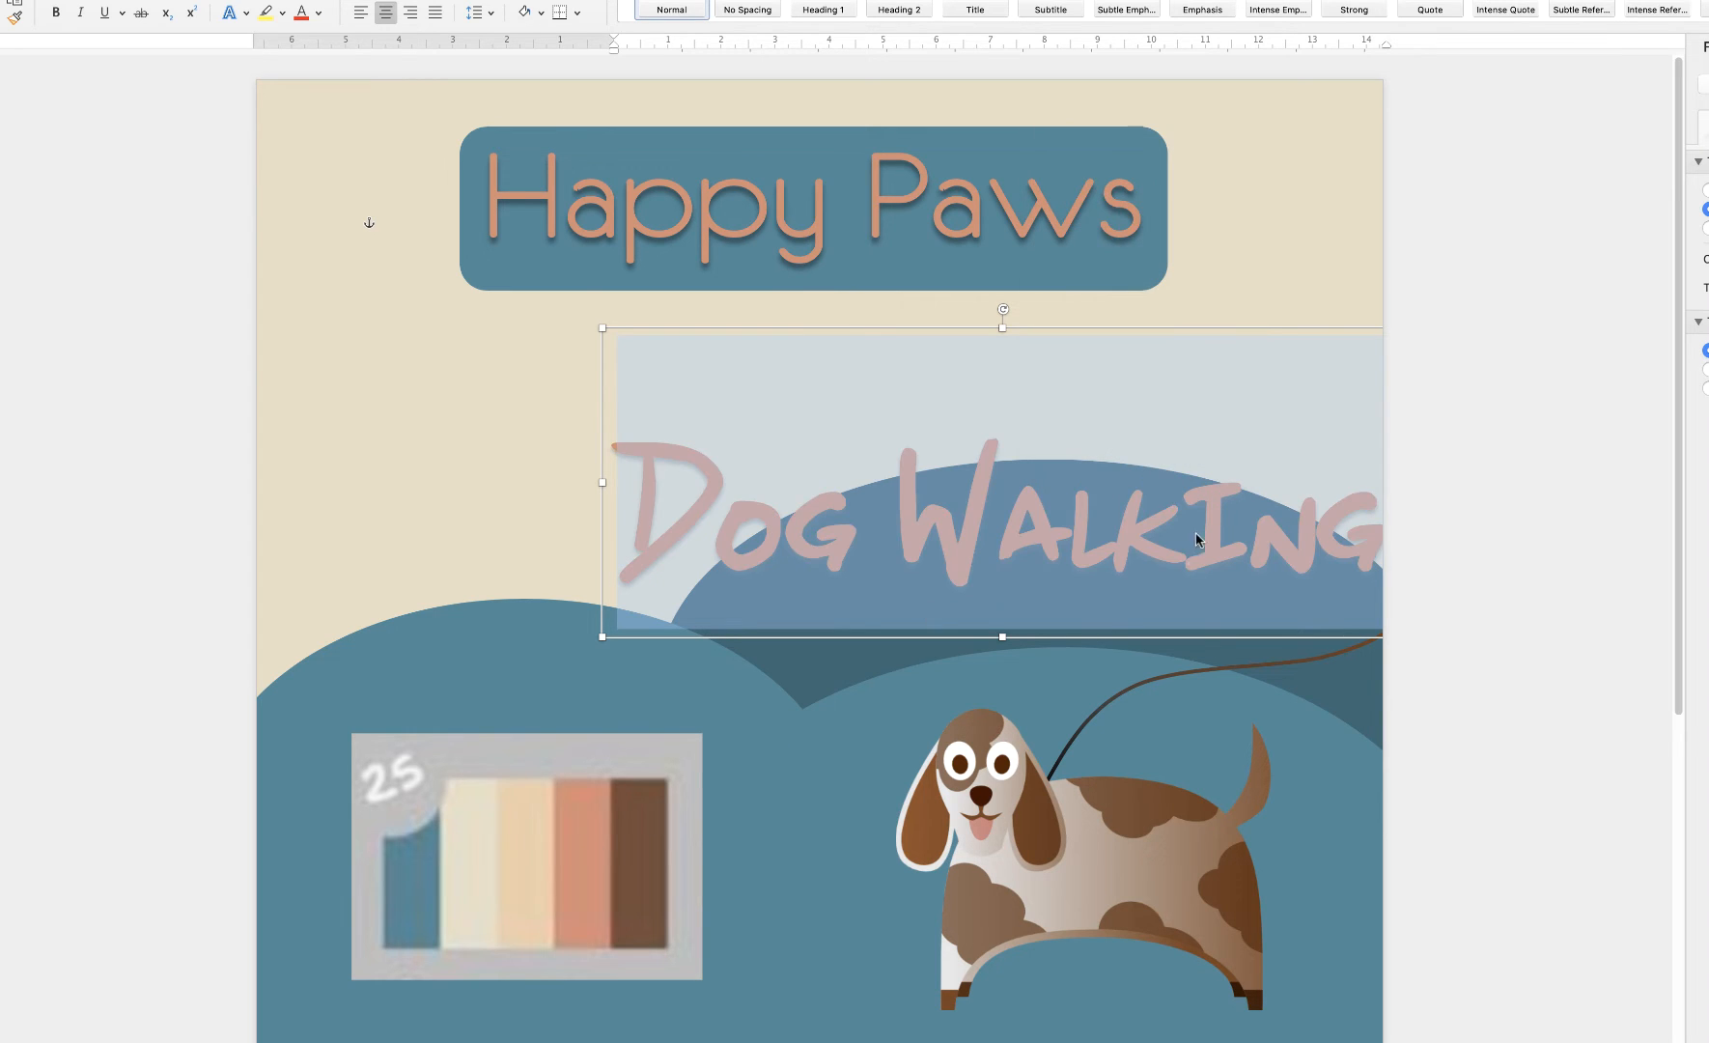
left_click(1078, 529)
Move 'Dog Walking' below the Happy Paws banner and centre-align the two horizontally
left_click_drag(1085, 562, 911, 430)
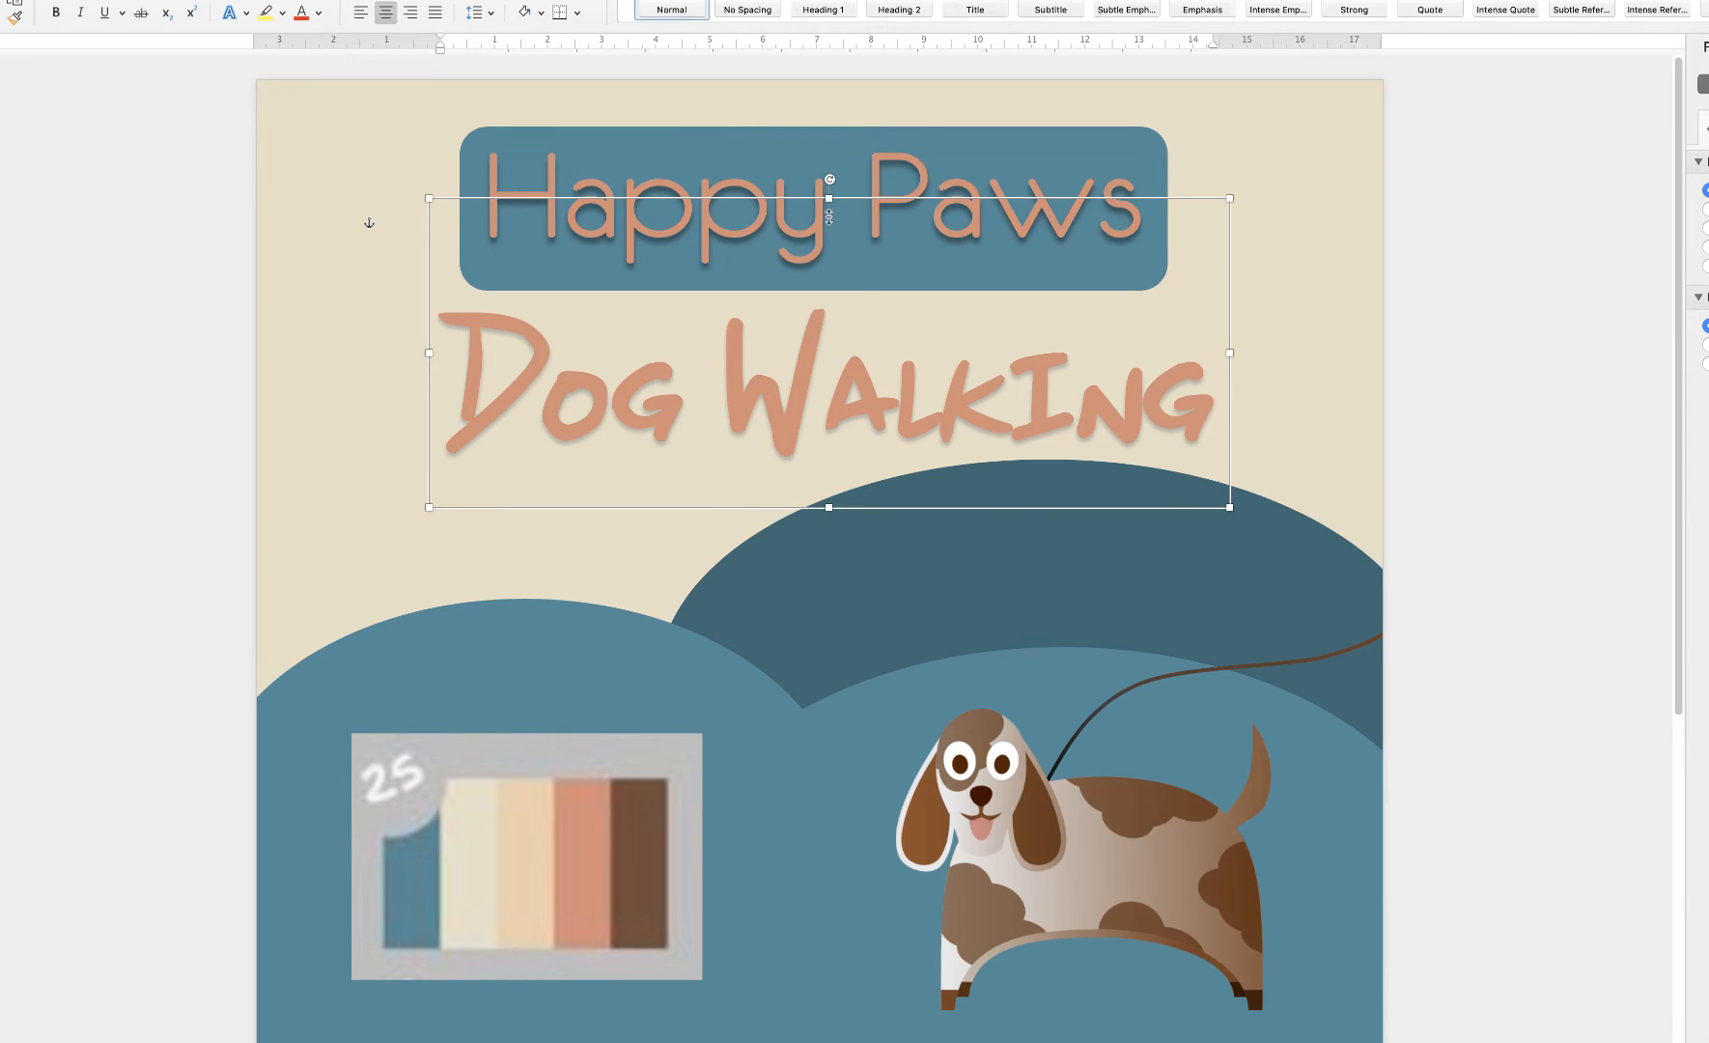
left_click(929, 147, "shift")
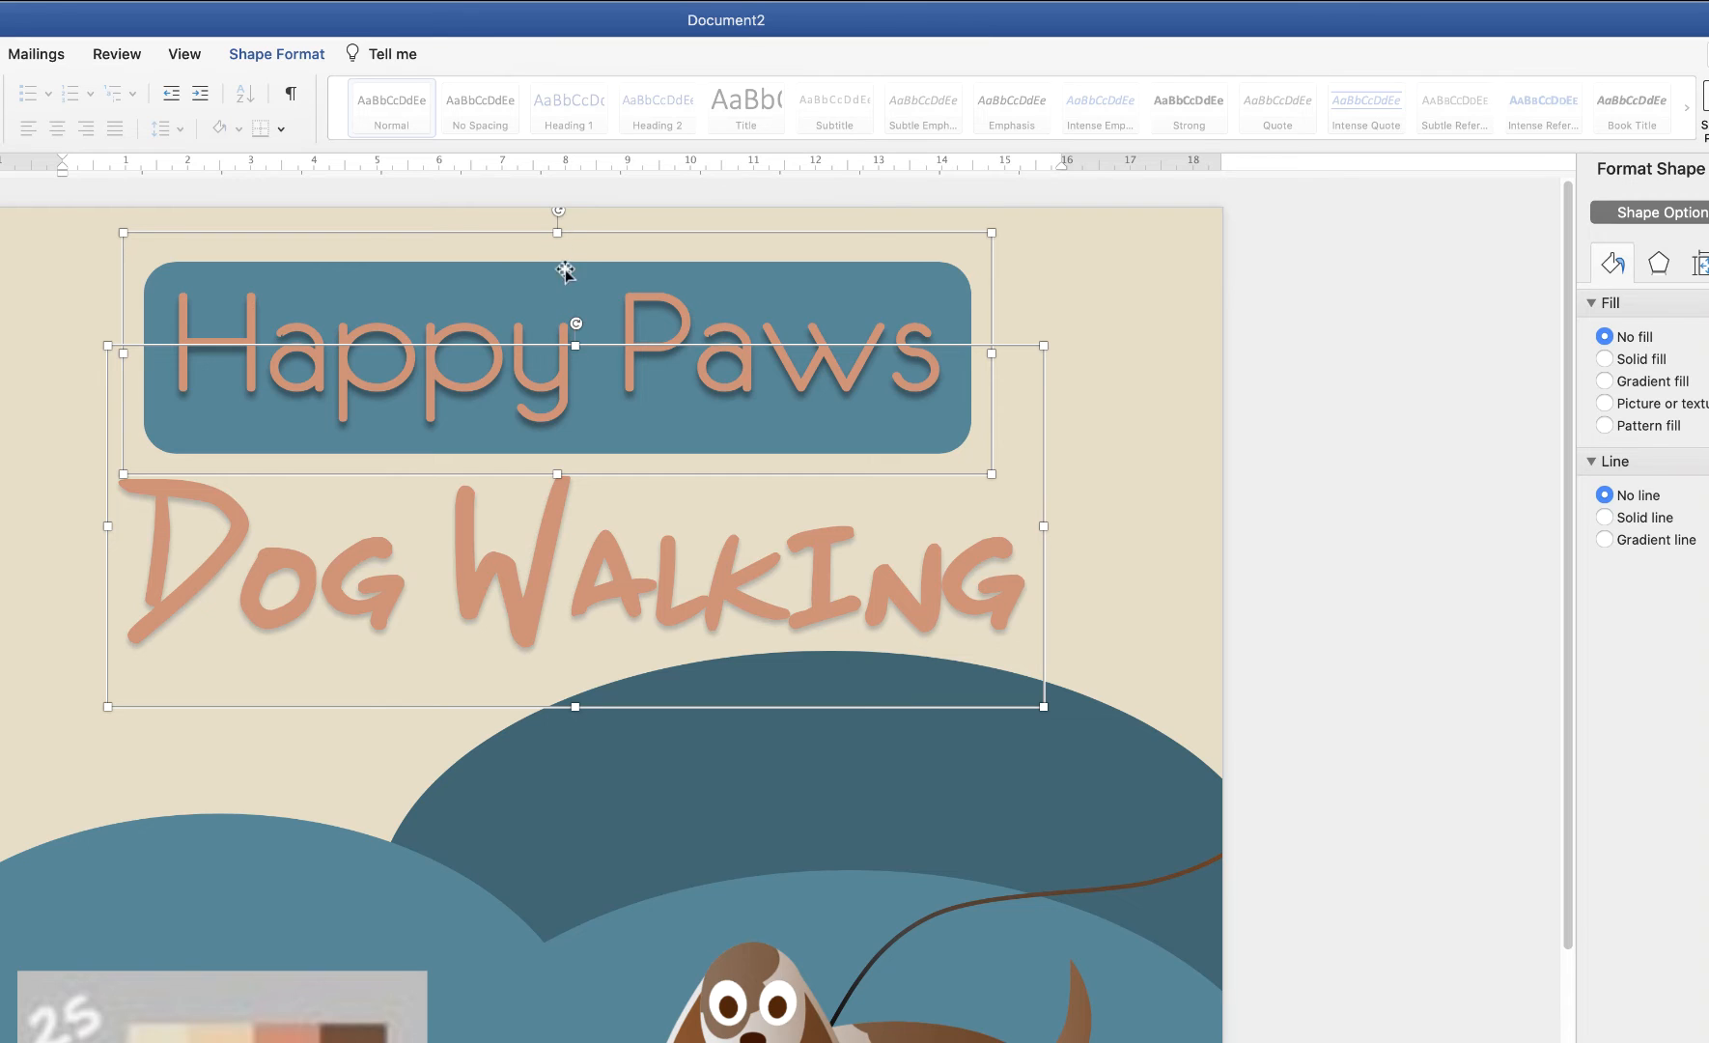
left_click(304, 58)
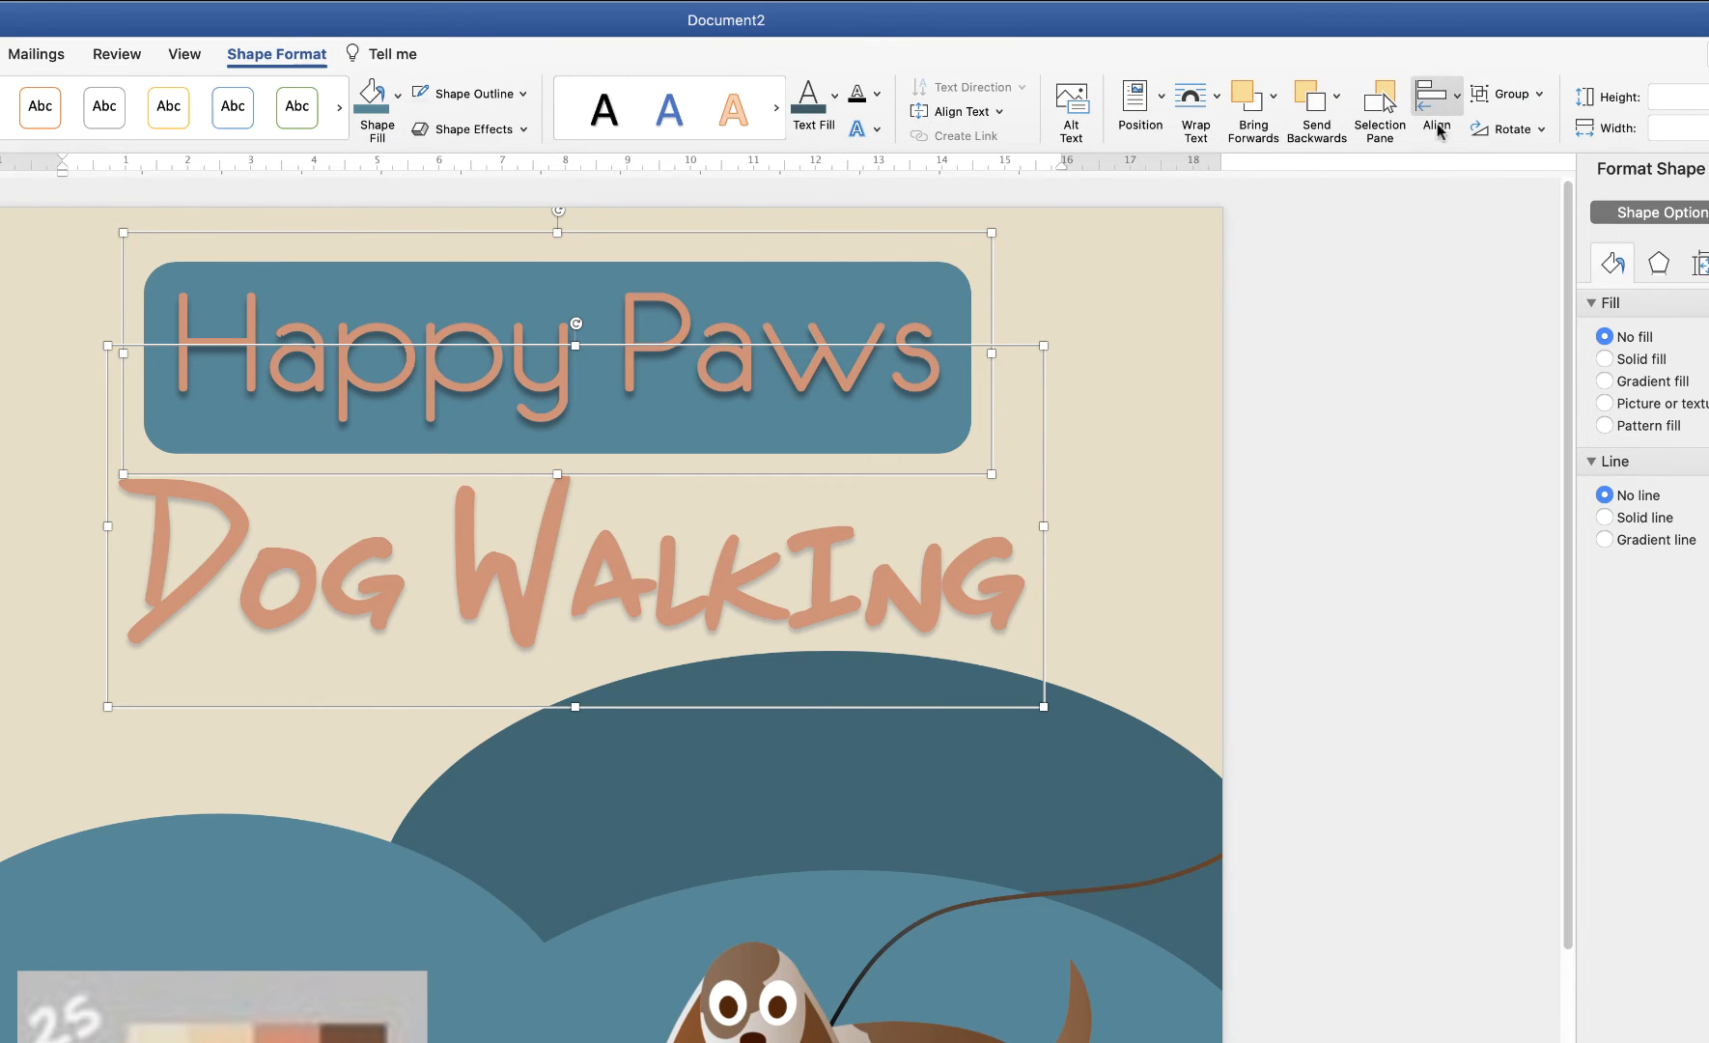
left_click(1459, 103)
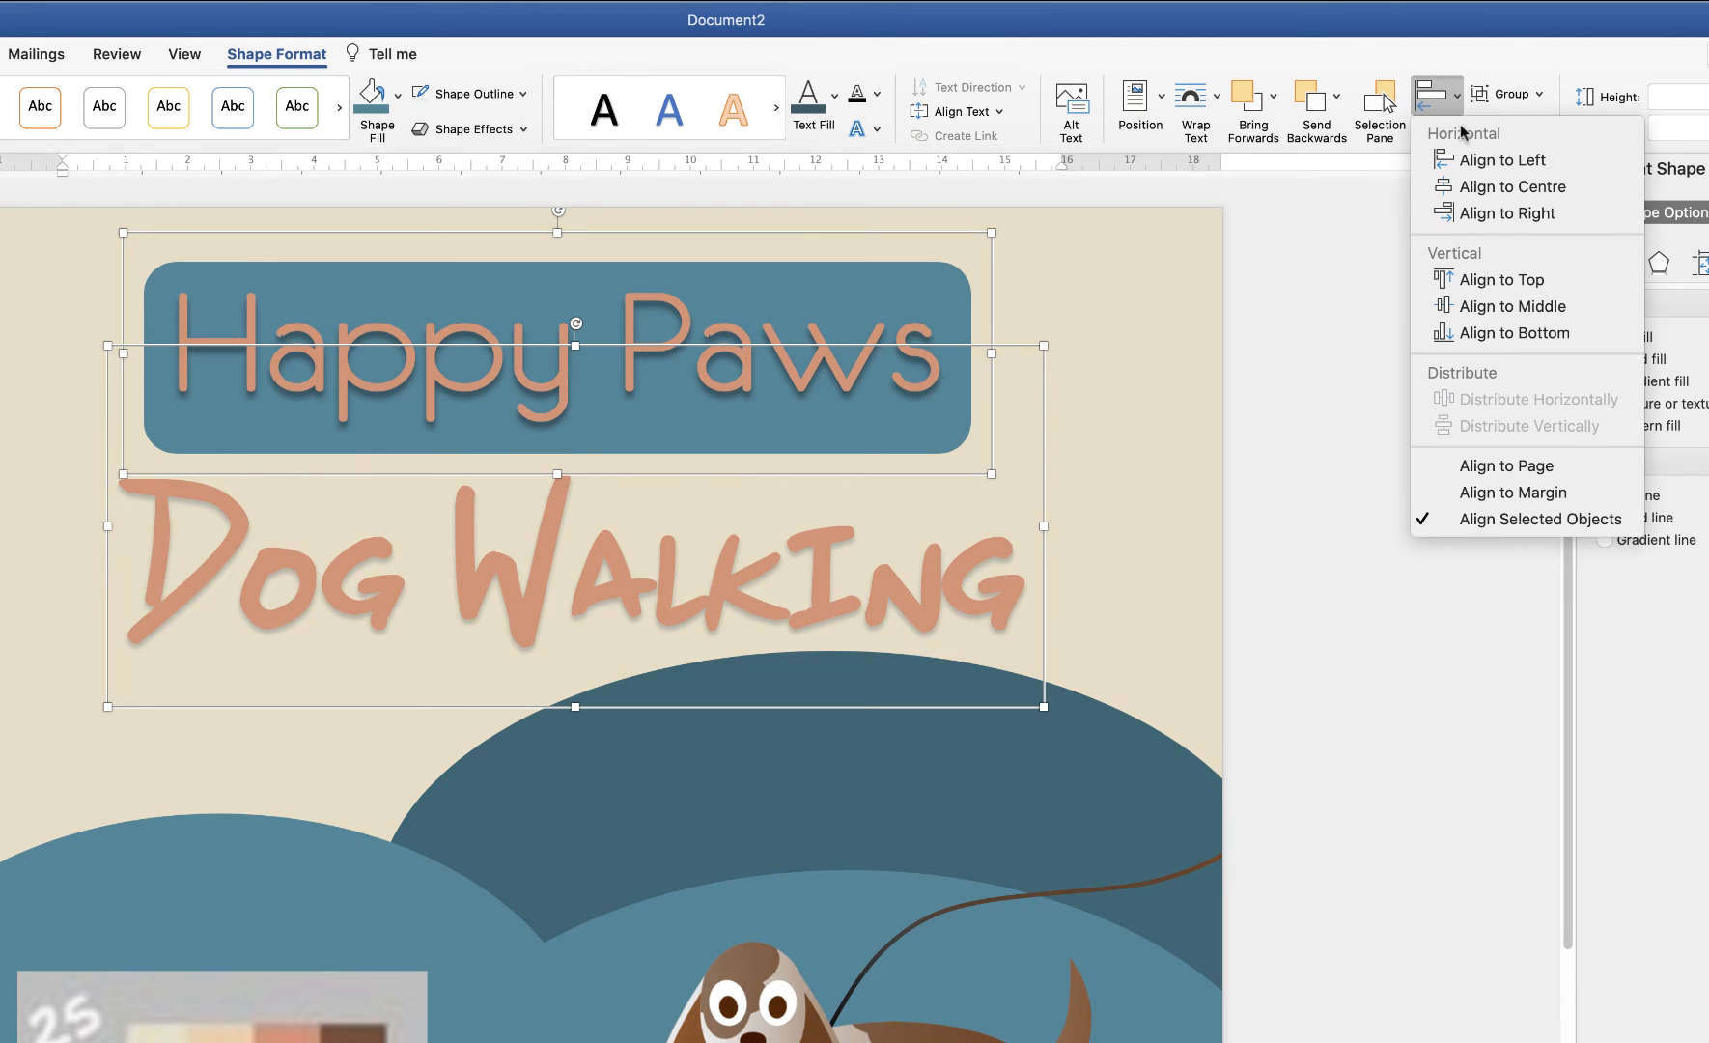
left_click(1512, 187)
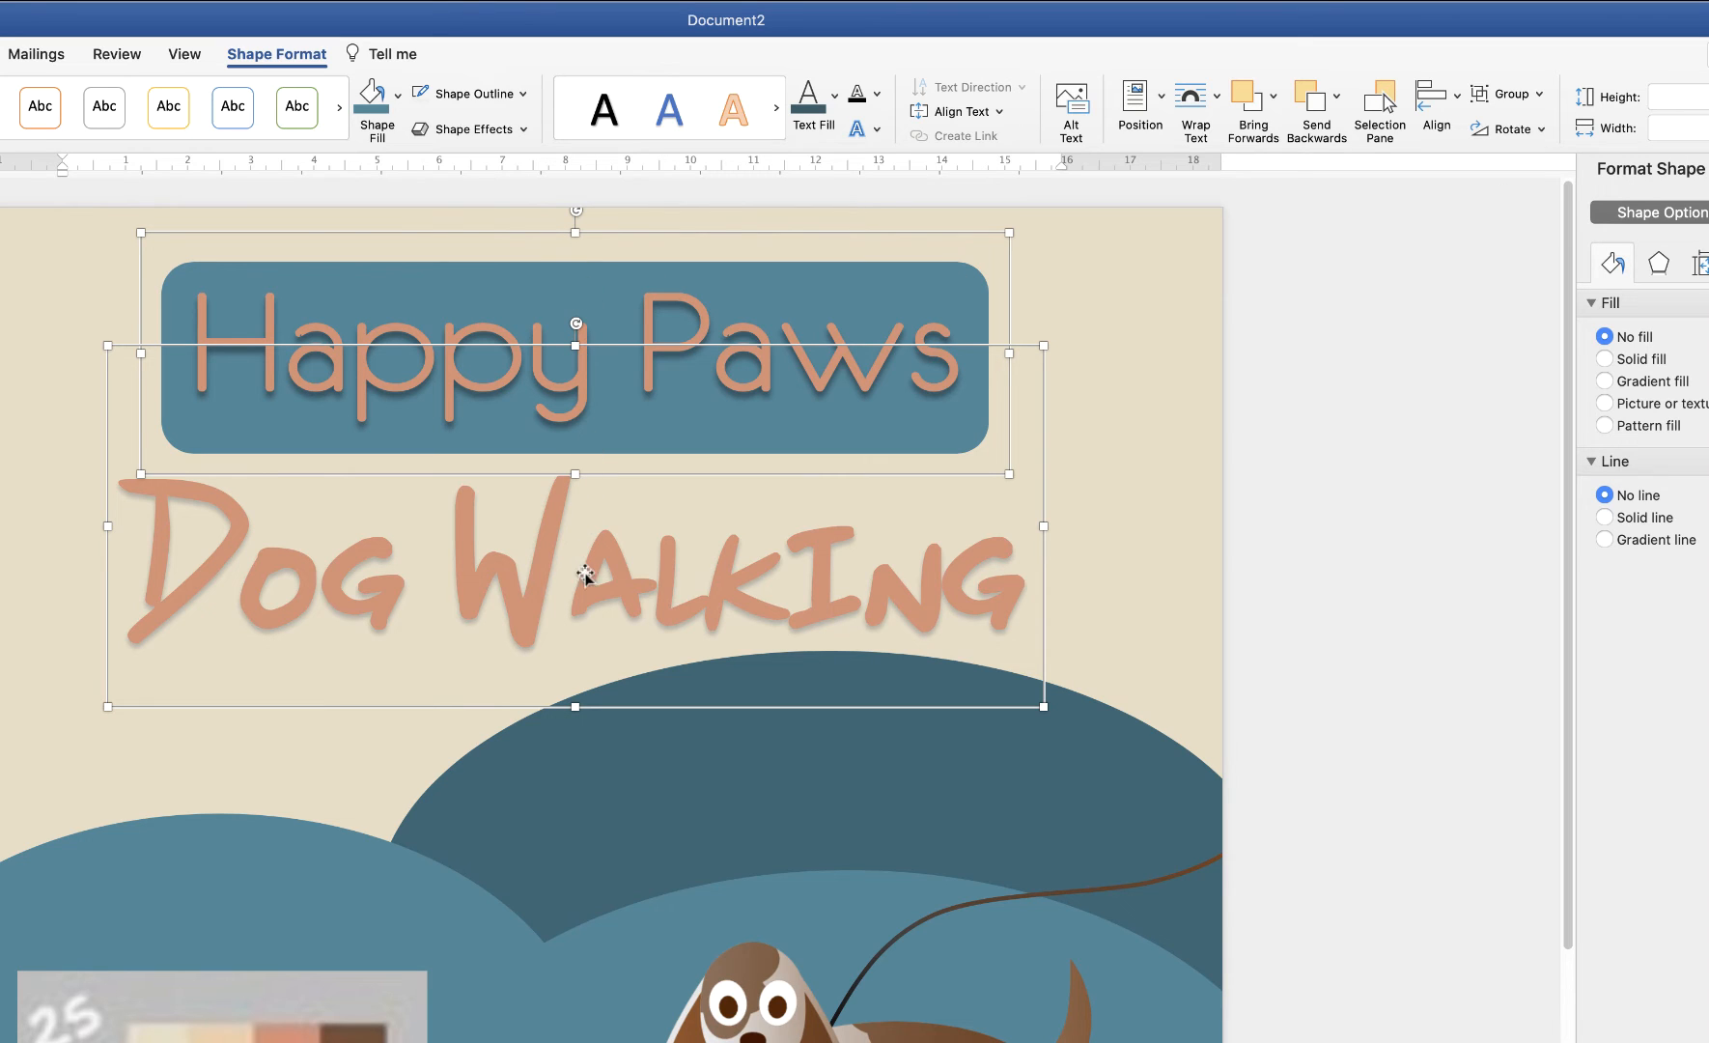
Nudge the 'Dog Walking' text box slightly with the arrow keys
left_click(1118, 516)
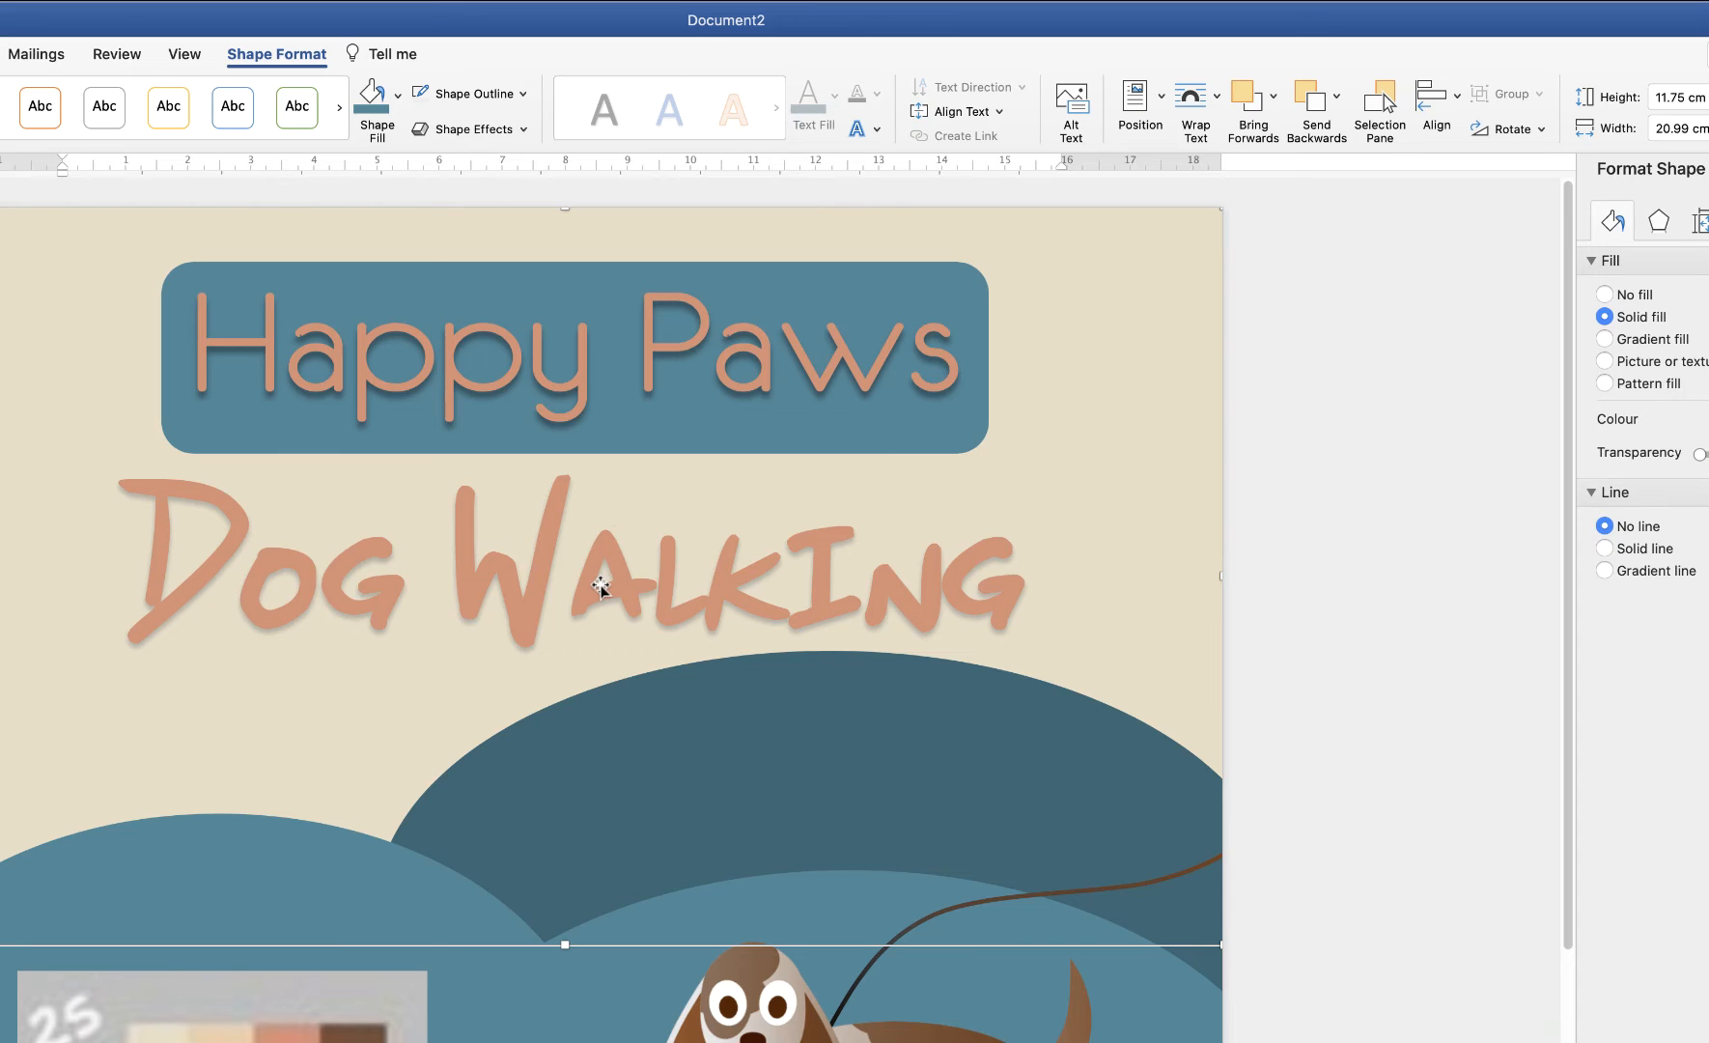
left_click(606, 579)
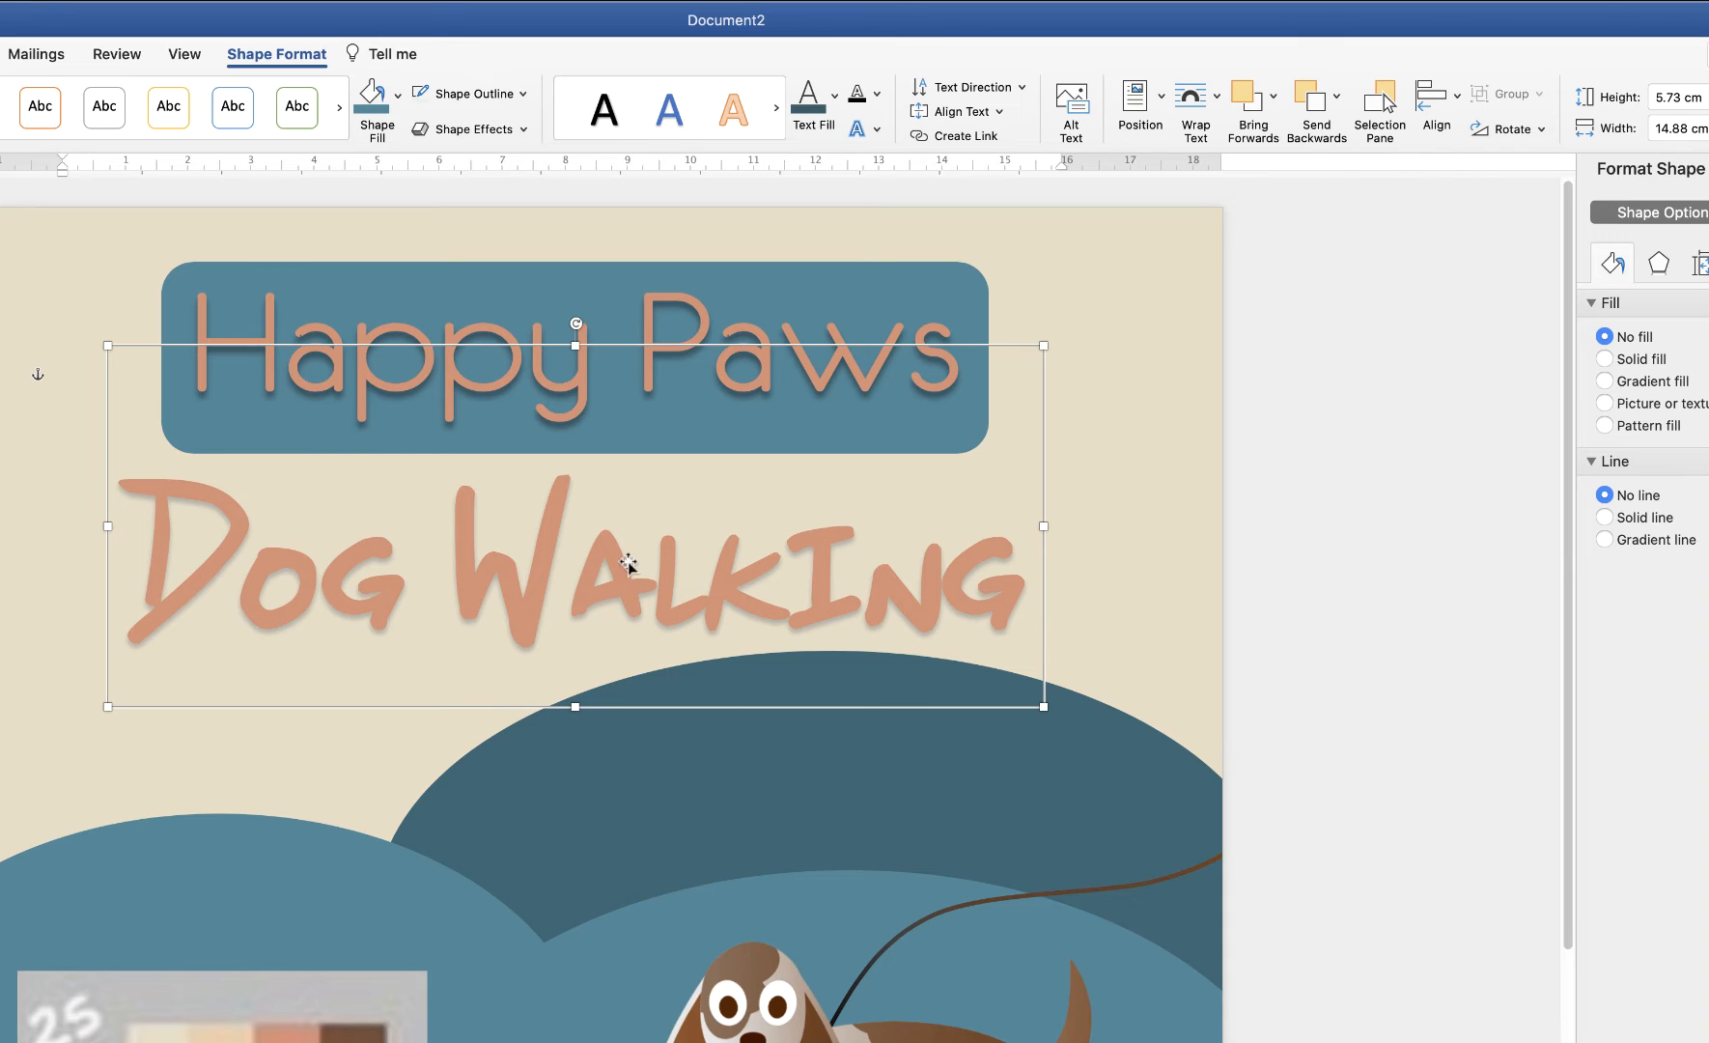
key("Up")
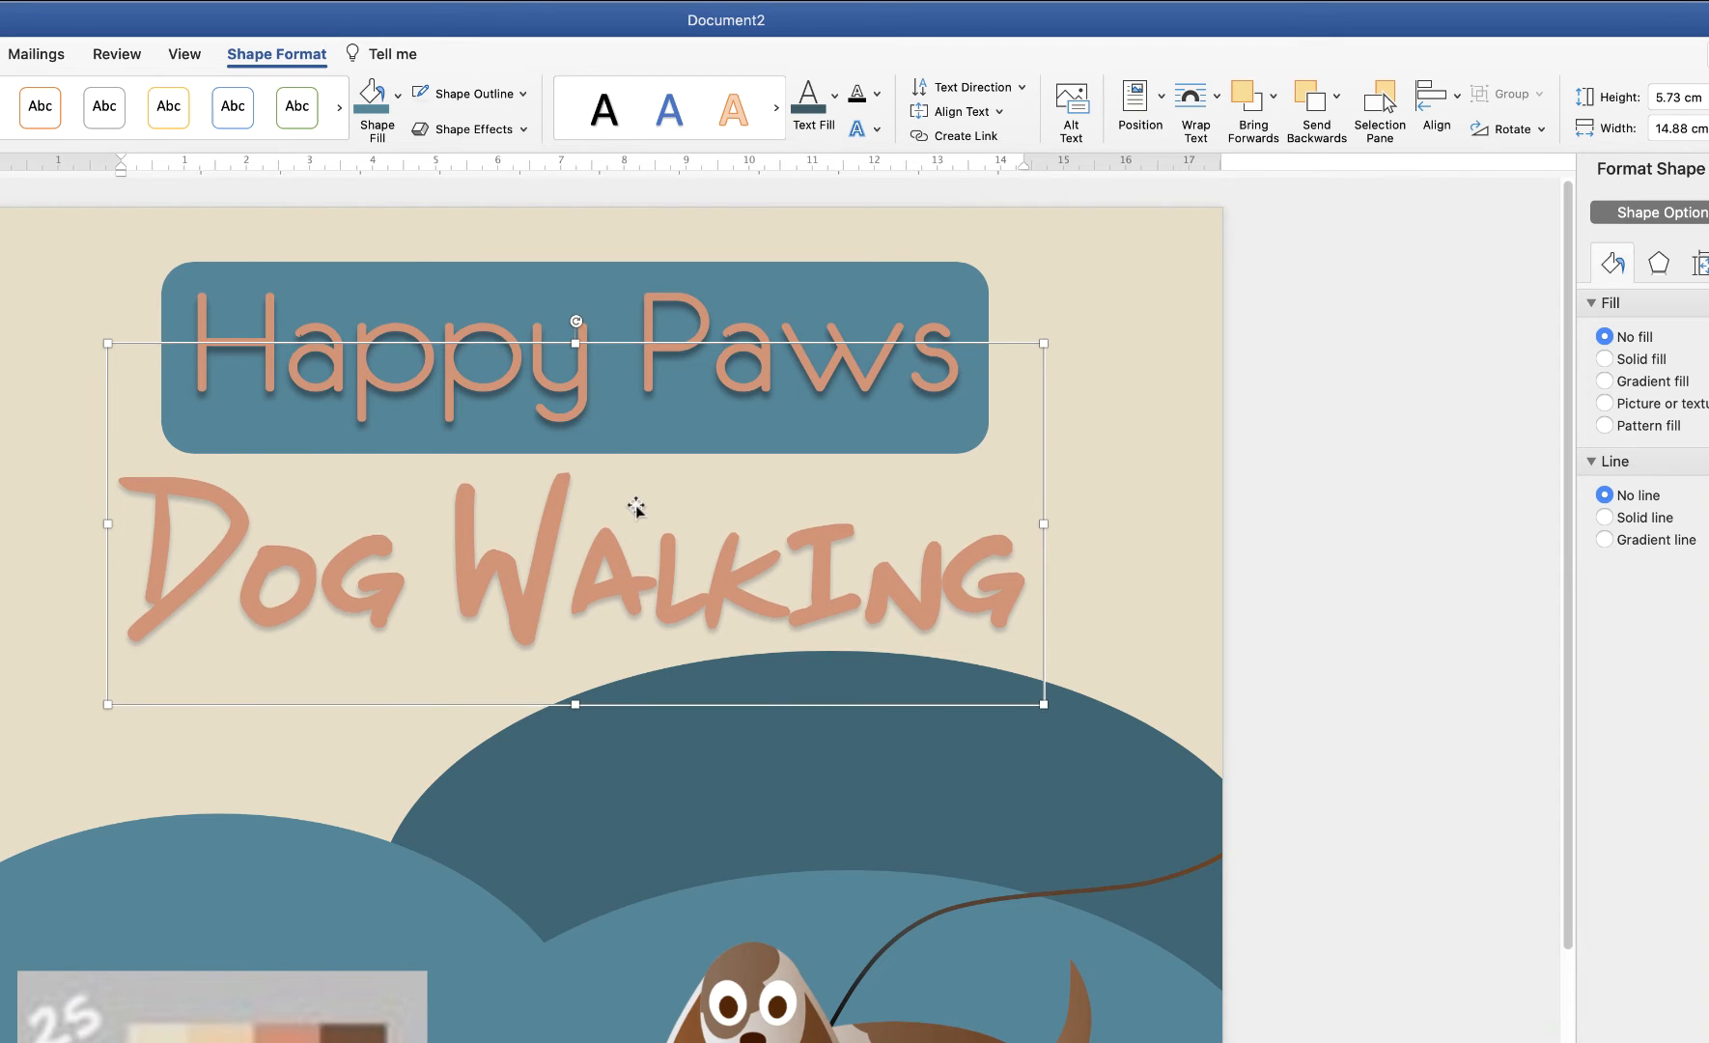
key("Down")
key("Down")
key("Down")
key("Down")
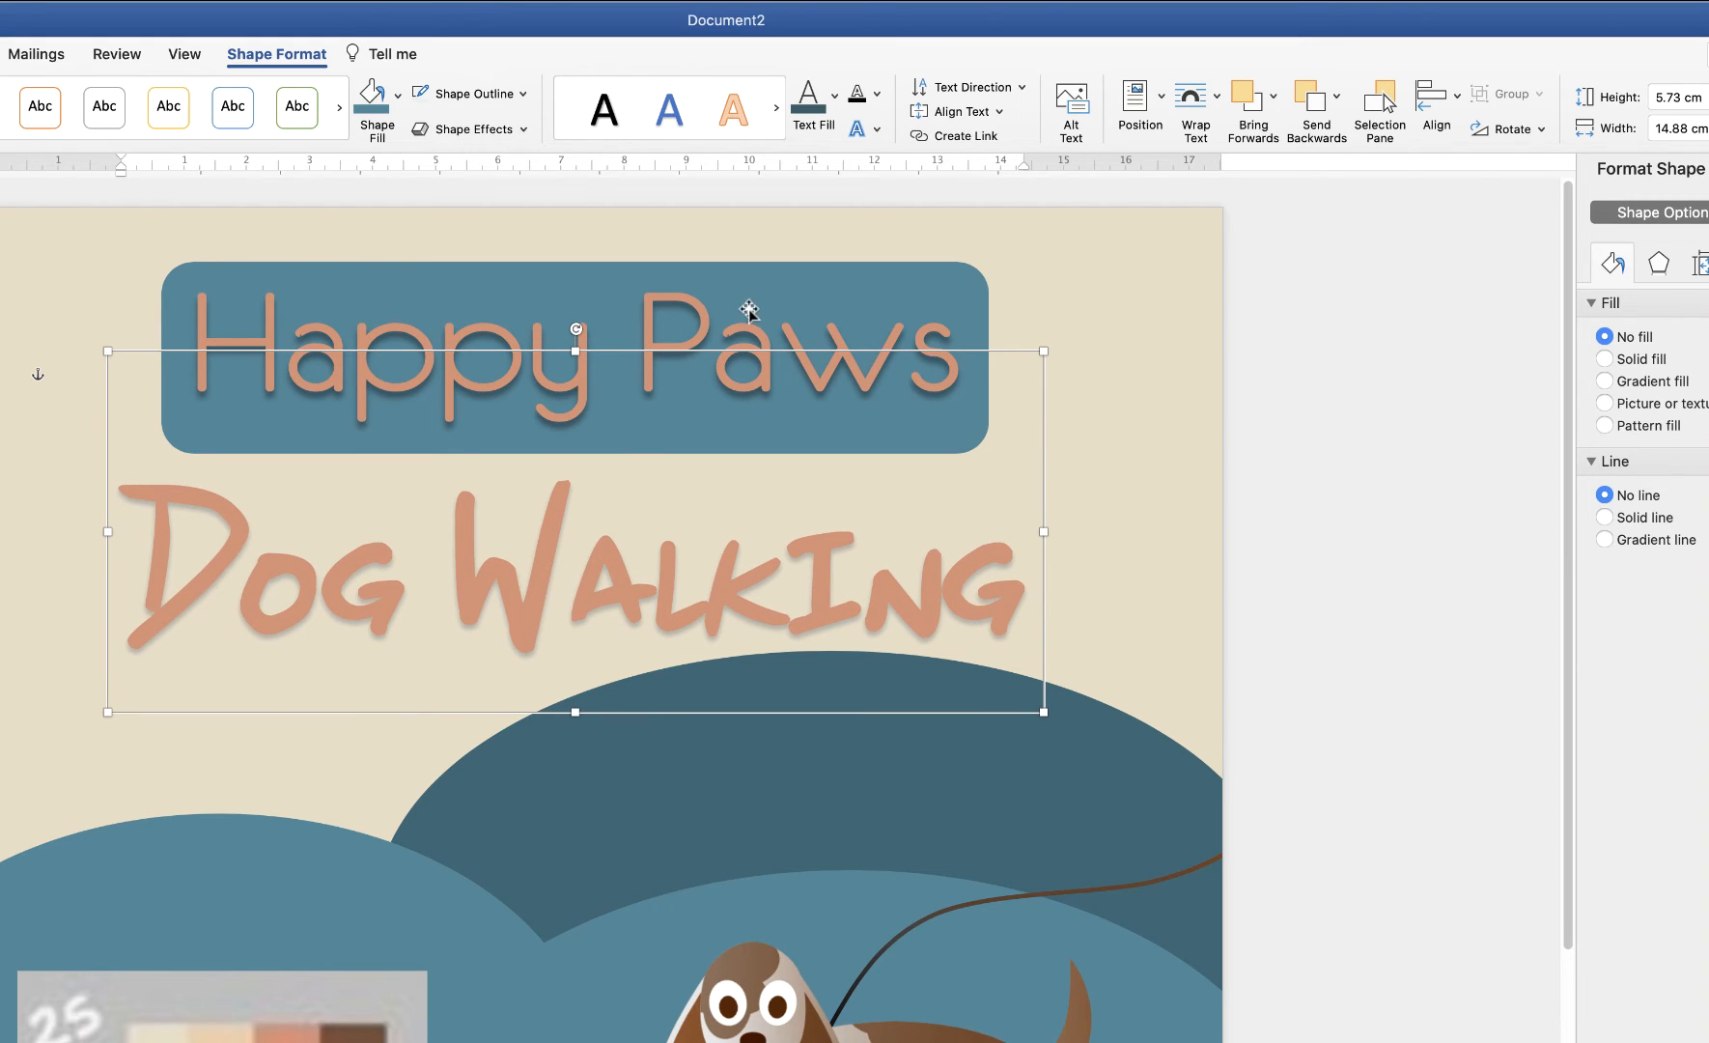
Group the Happy Paws banner and 'Dog Walking' into a single object
left_click(849, 290, "shift")
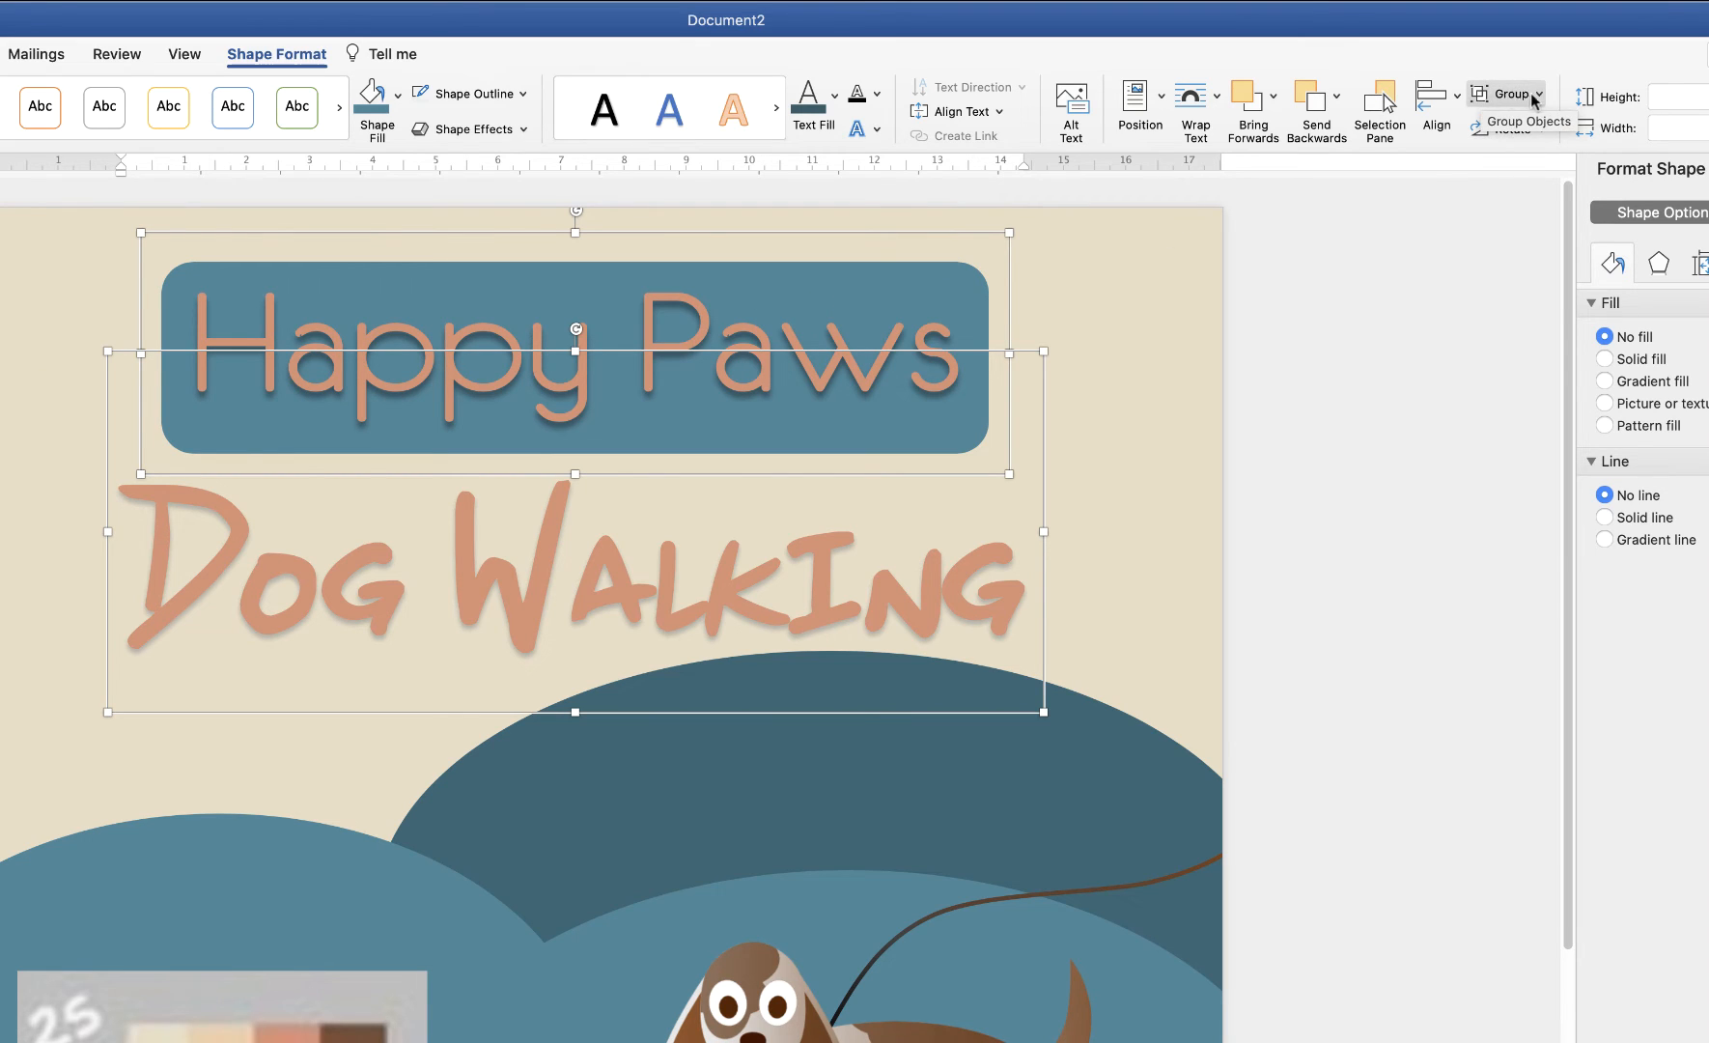
left_click(1535, 96)
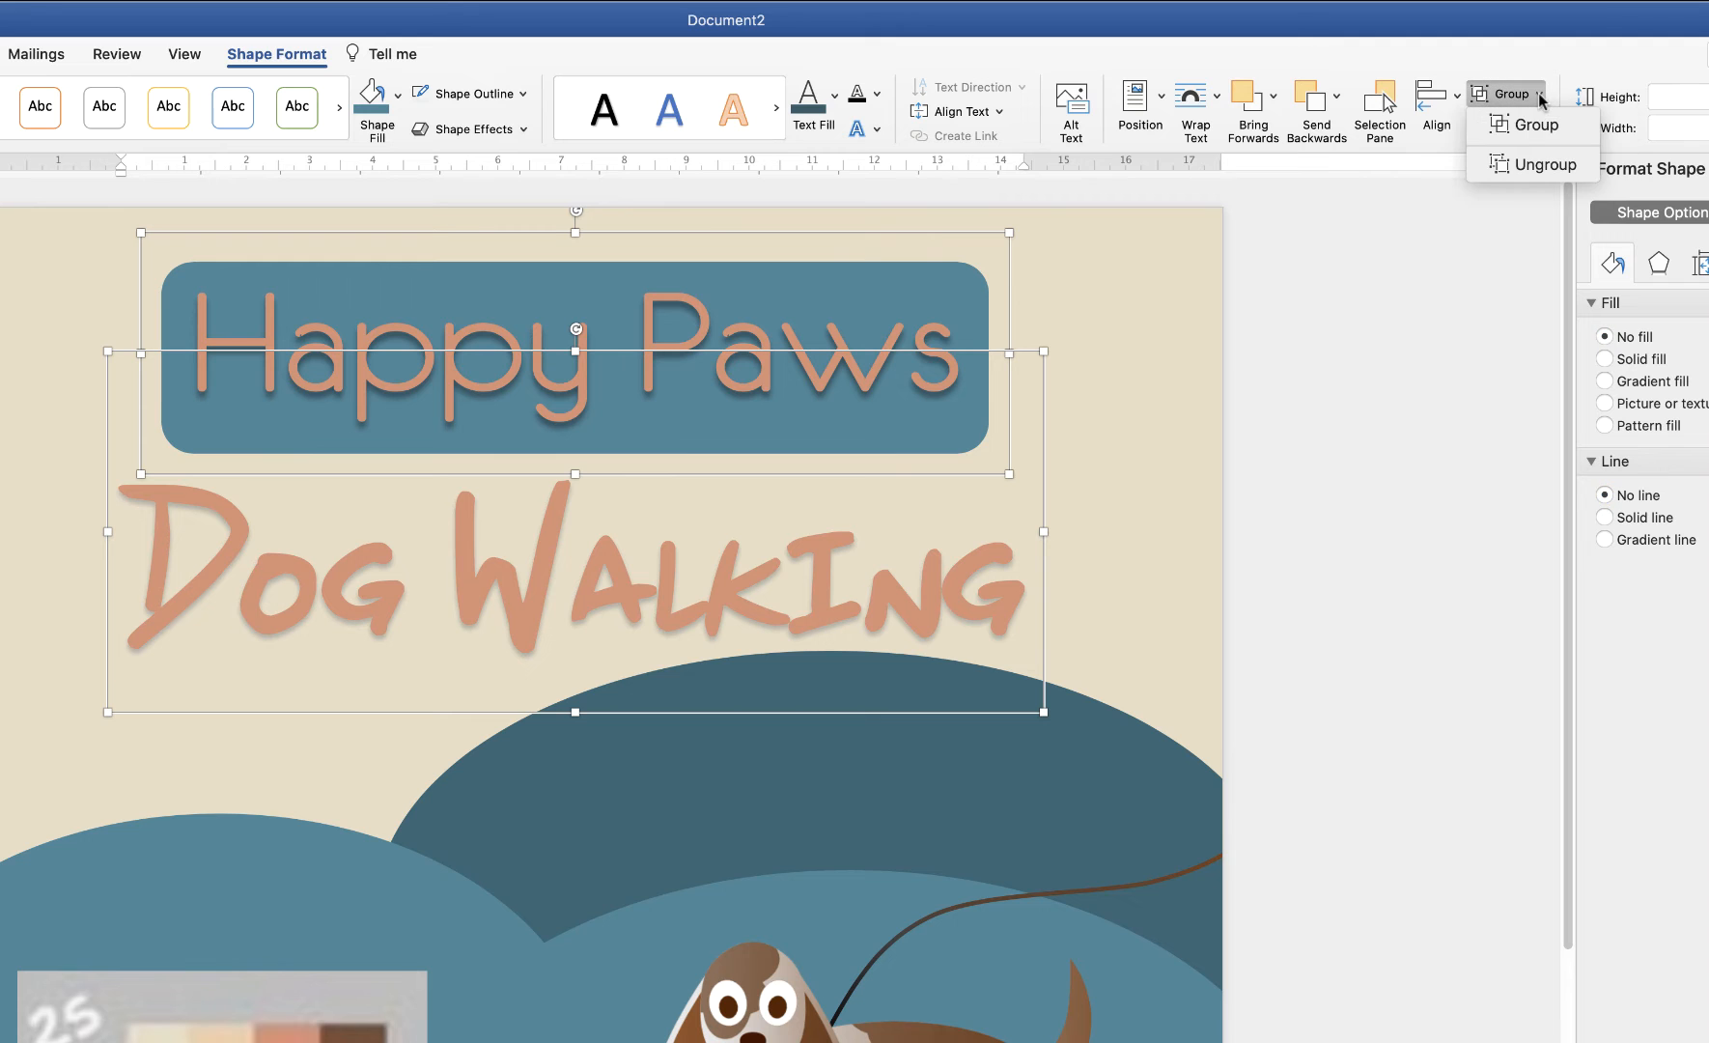
left_click(1536, 145)
Place the title group at Top Centre of the page and nudge it up three times
left_click_drag(575, 445, 733, 719)
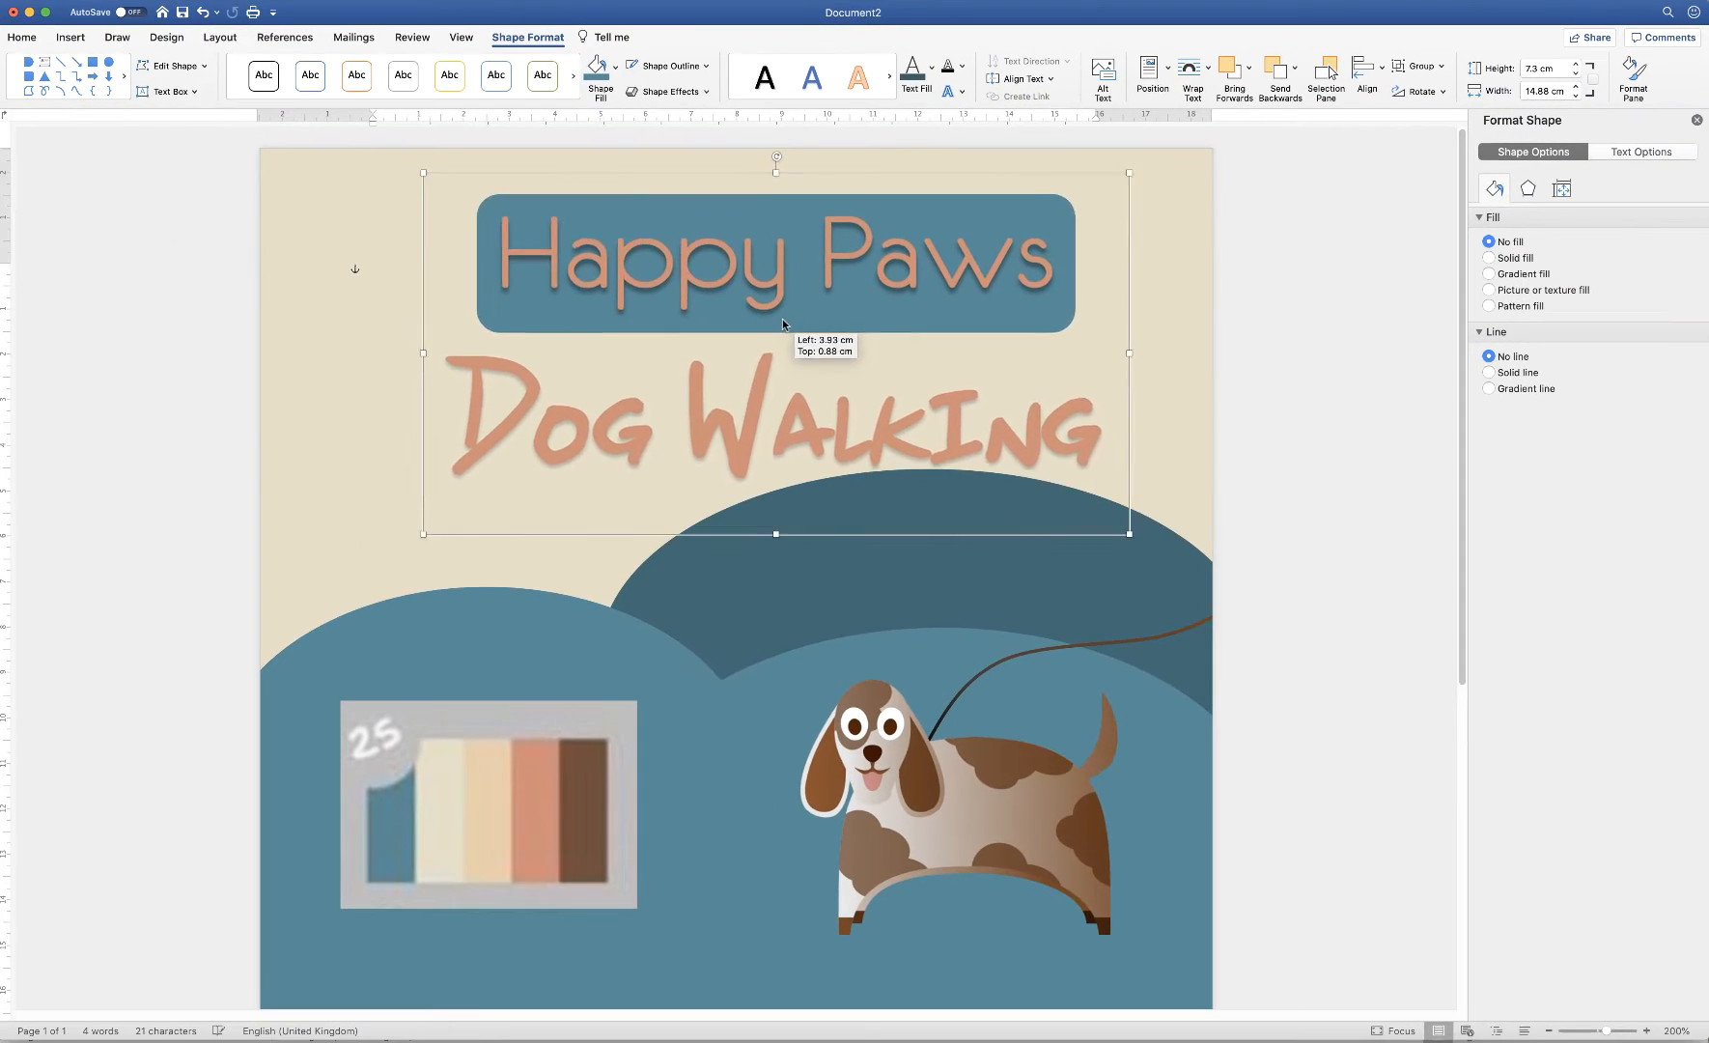
left_click_drag(858, 519, 763, 320)
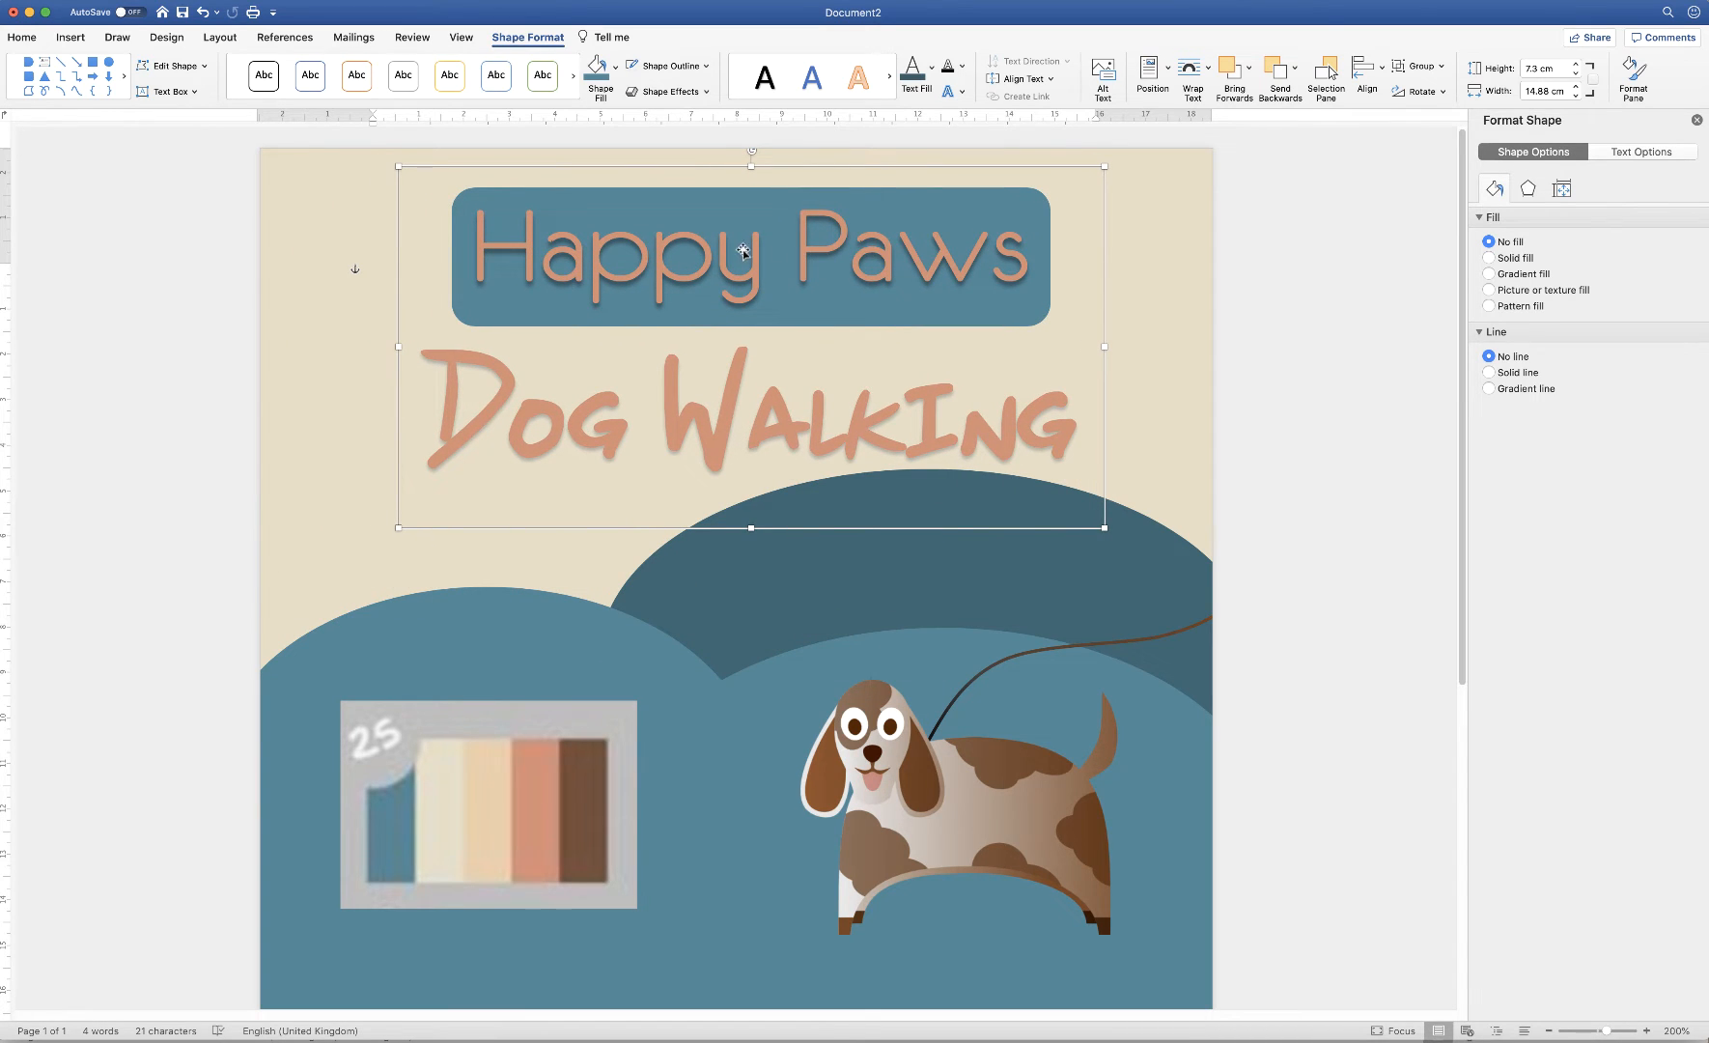
left_click(1169, 71)
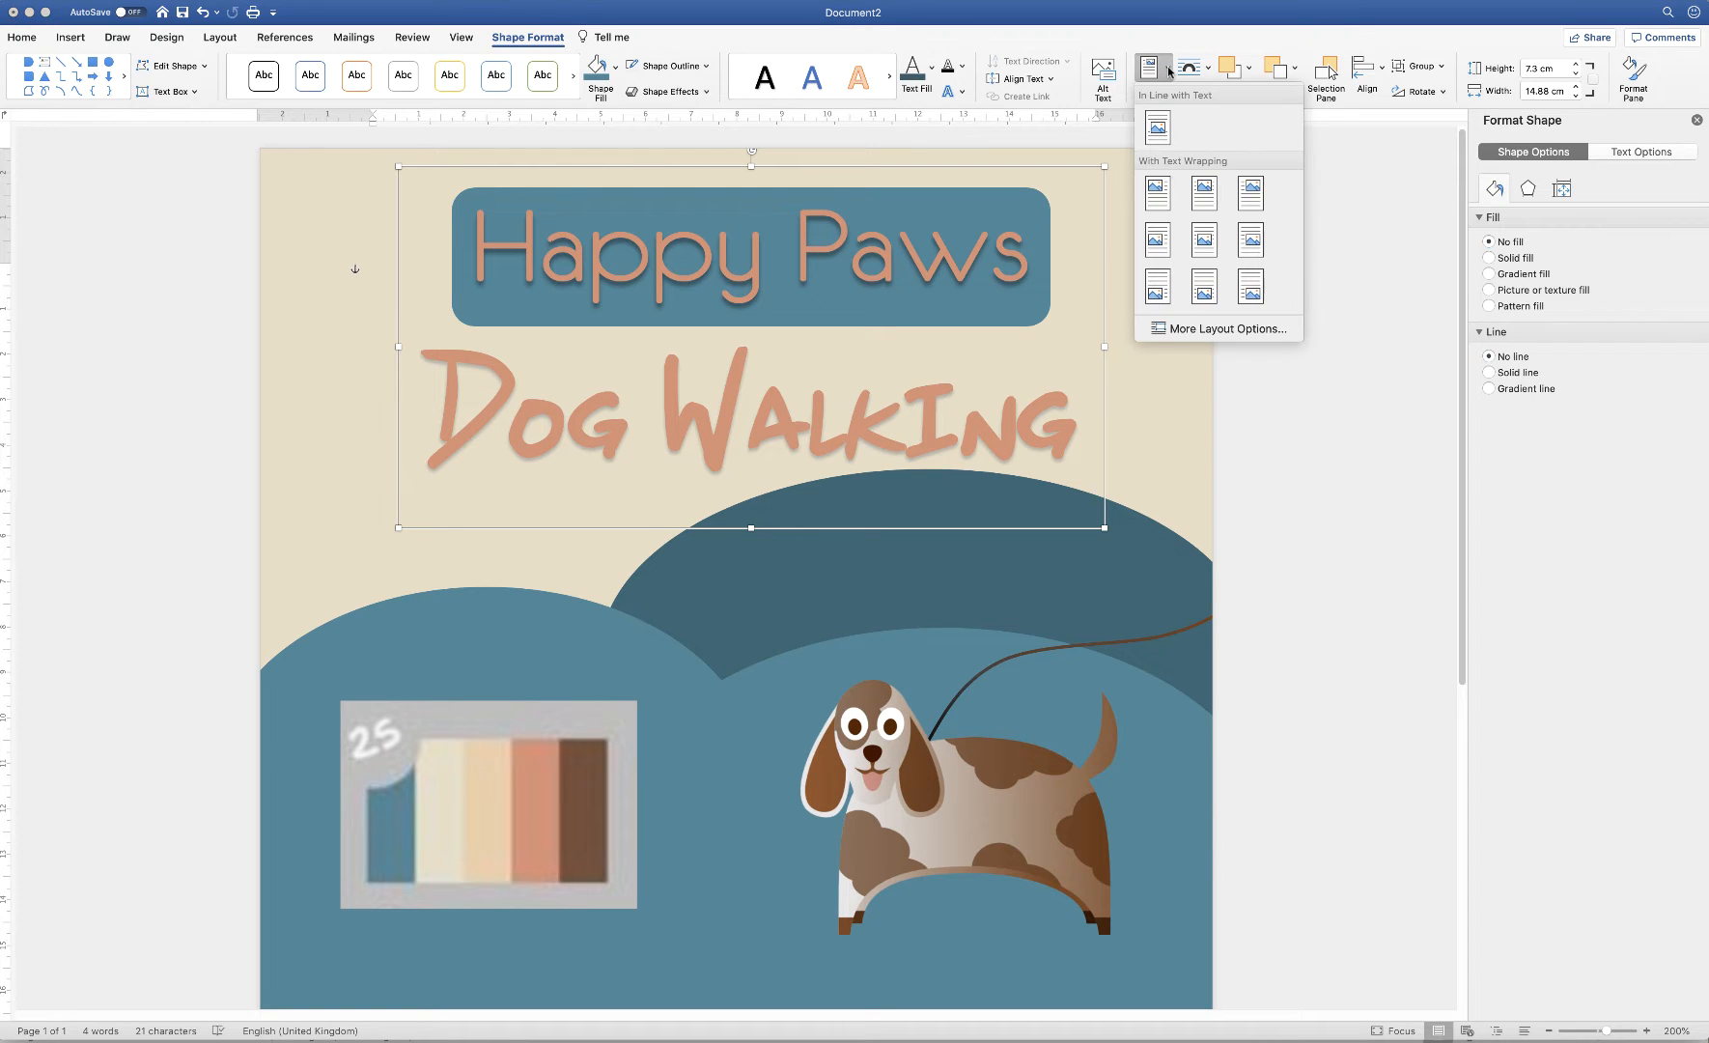
left_click(1204, 199)
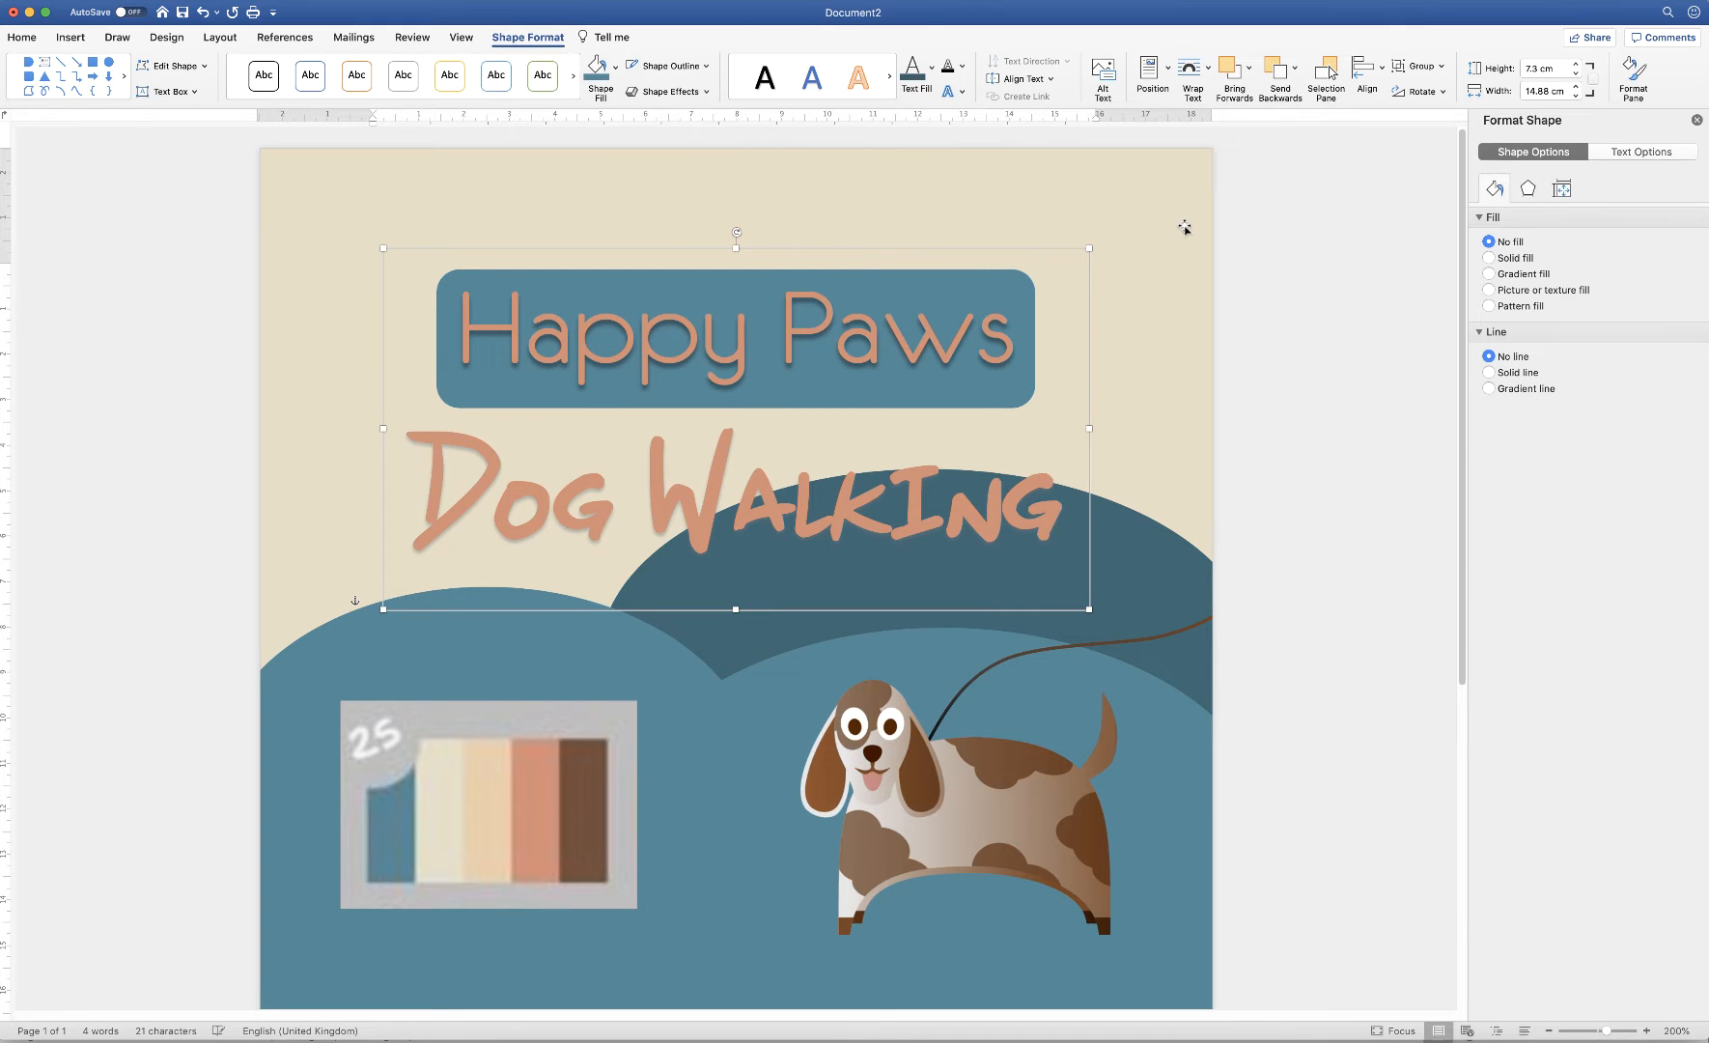
key("Up")
key("Up")
key("Up")
key("Up")
key("Up")
key("Up")
key("Up")
key("Up")
key("Up")
key("Up")
key("Up")
key("Up")
key("Up")
key("Up")
key("Up")
key("Up")
key("Up")
key("Up")
key("Up")
key("Up")
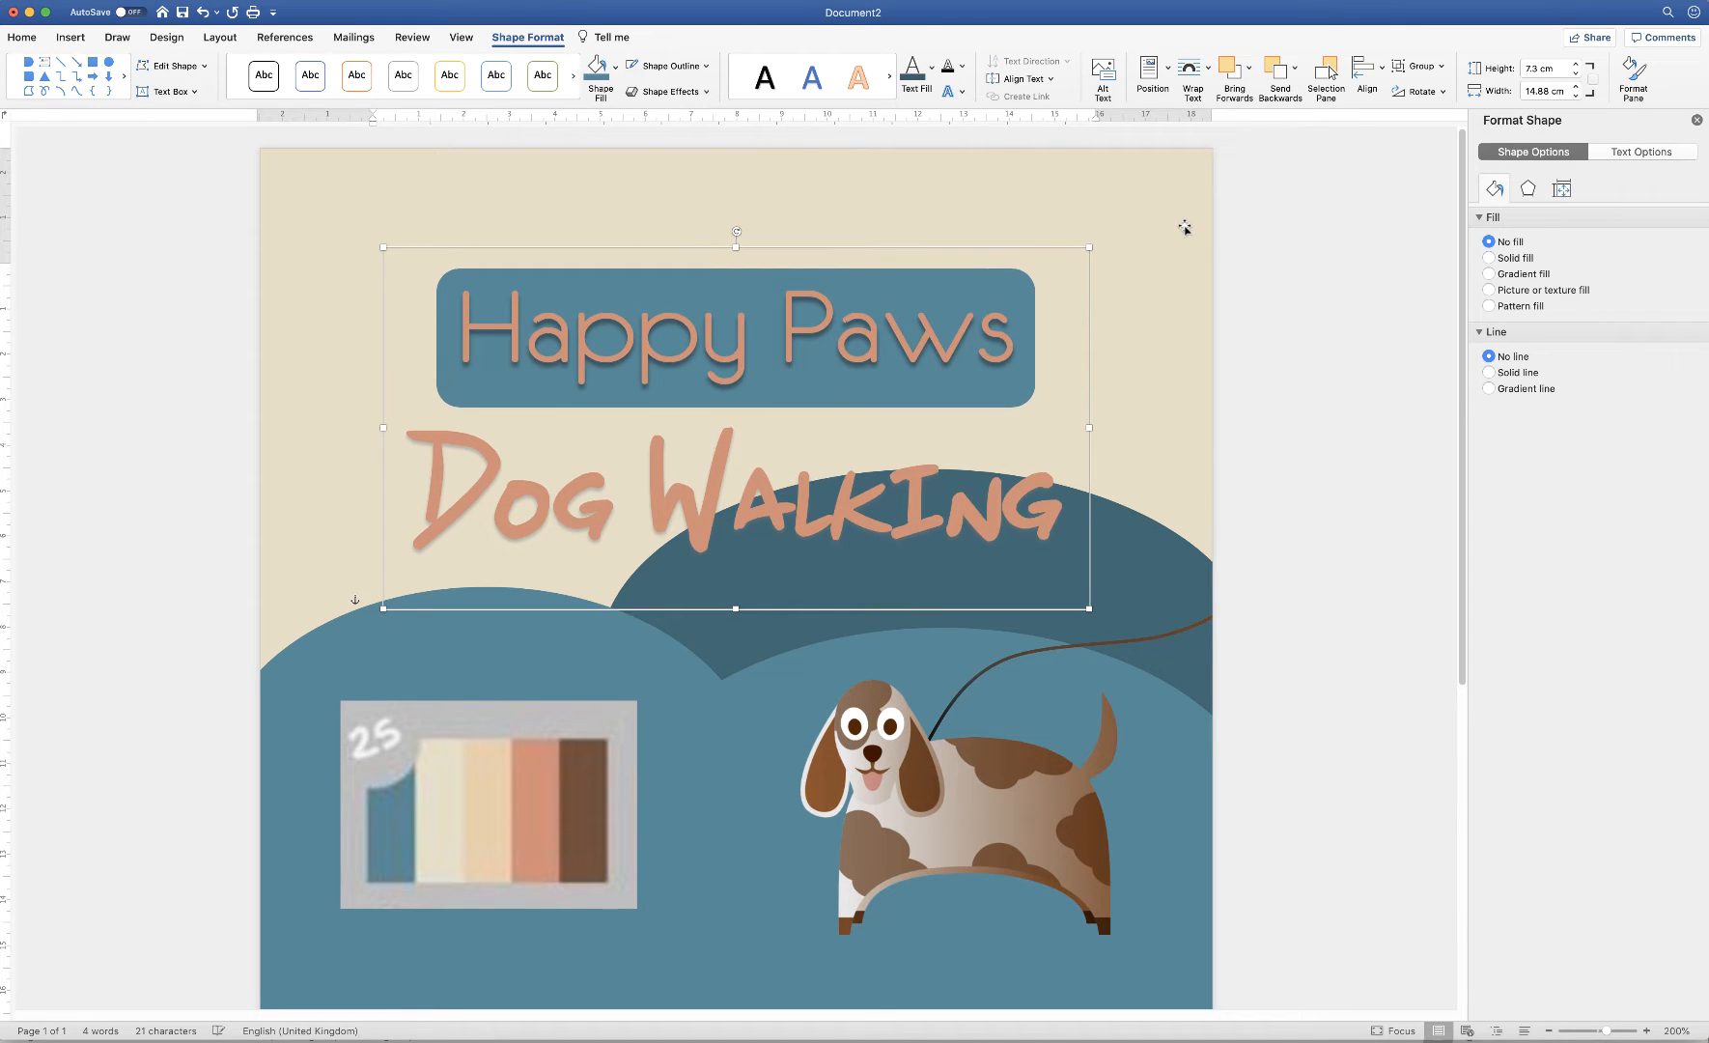
key("Up")
key("Up")
key("Up")
key("Up")
key("Up")
key("Up")
key("Up")
key("Up")
key("Up")
key("Up")
key("Up")
key("Up")
key("Up")
key("Up")
key("Up")
key("Up")
key("Up")
key("Up")
key("Up")
key("Up")
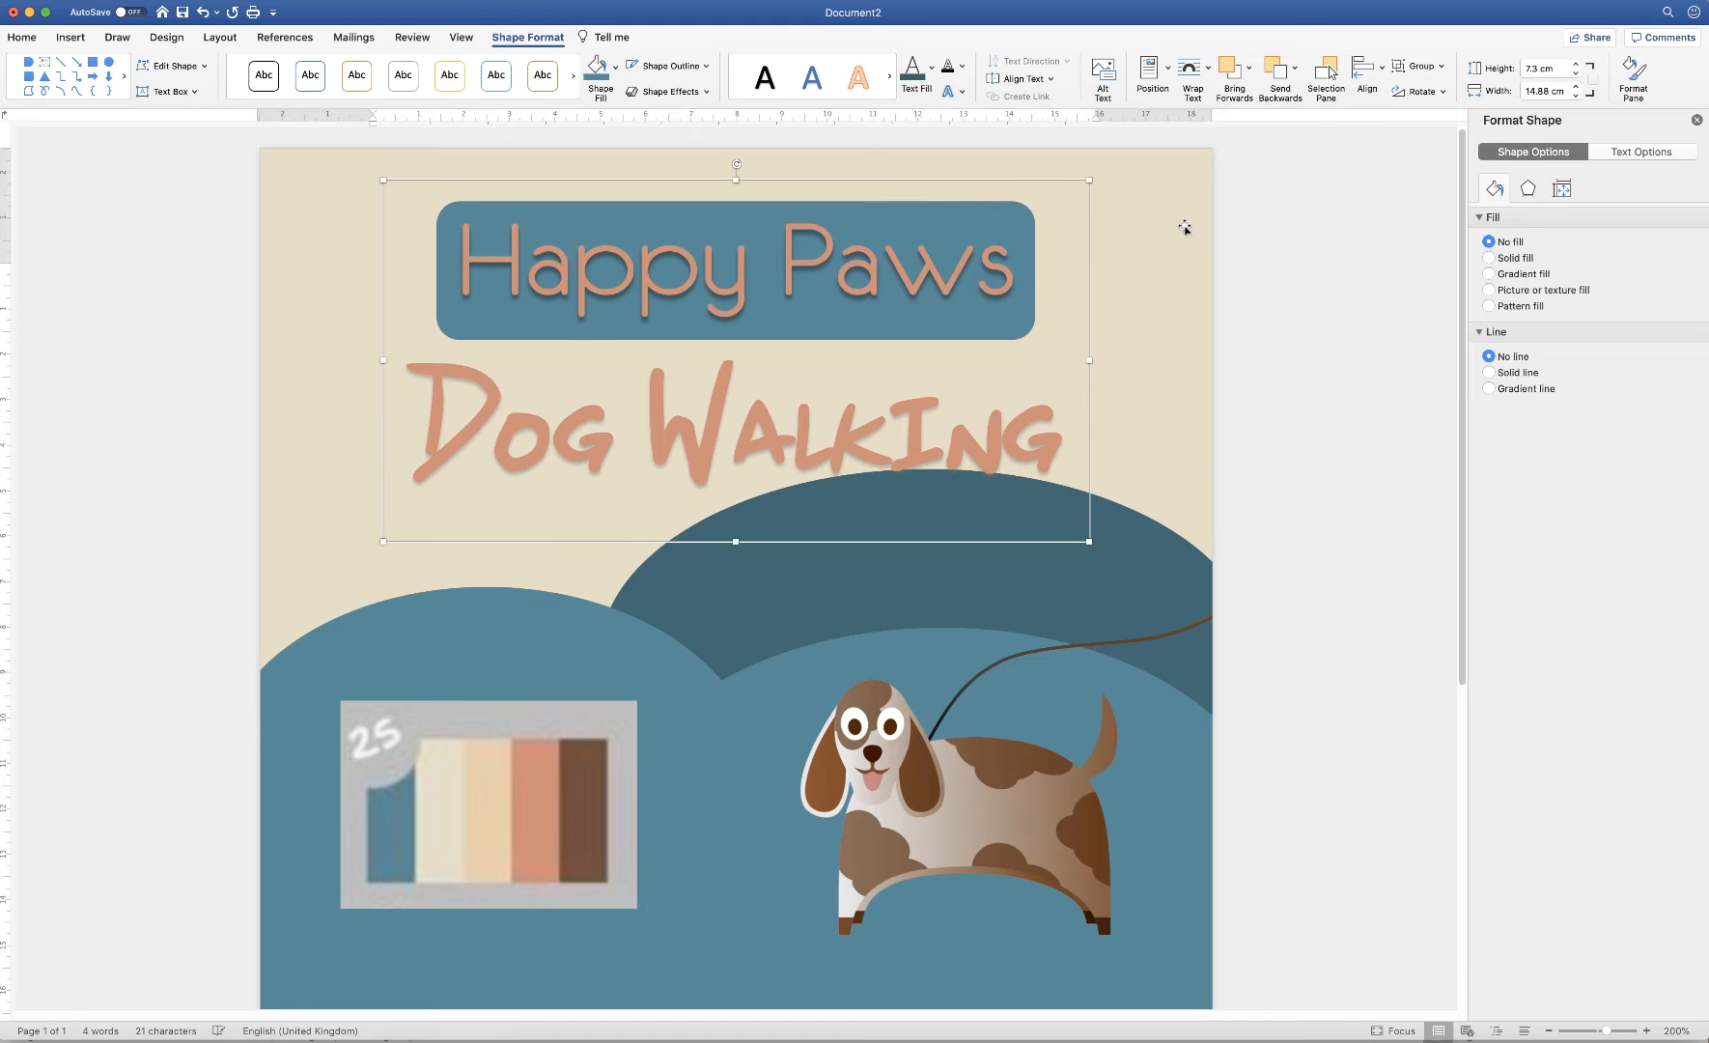
key("Up")
key("Up")
key("Up")
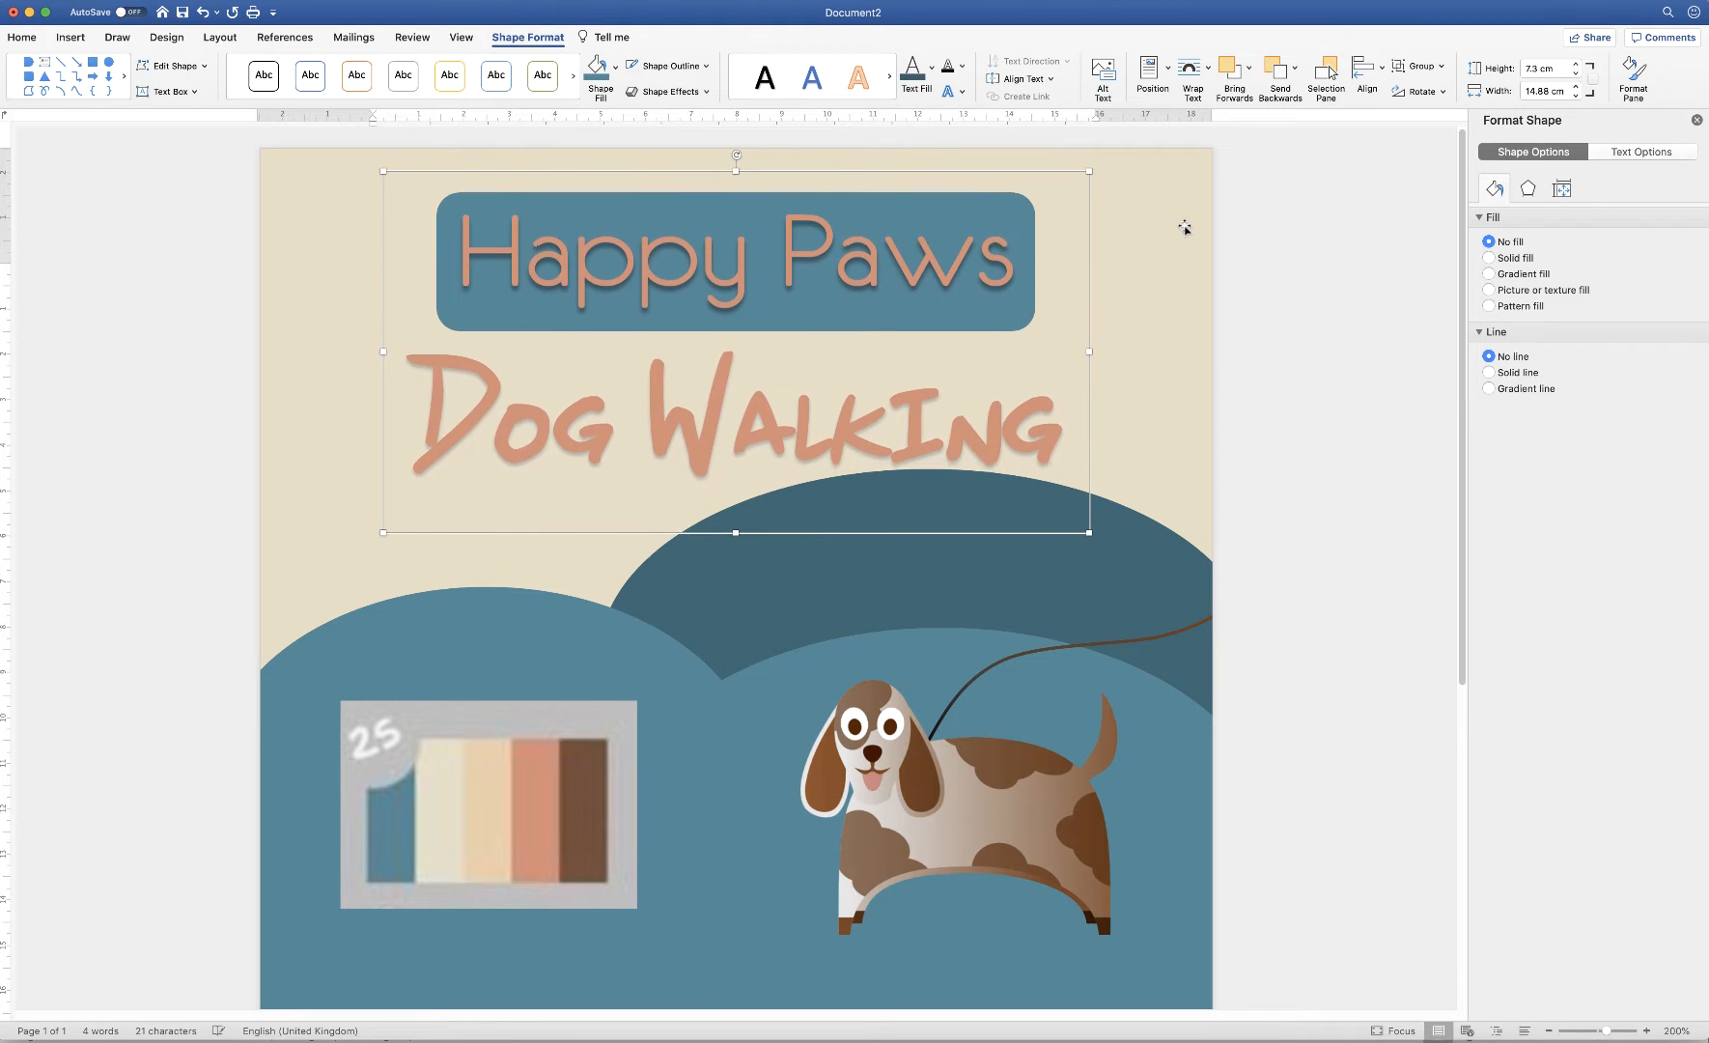
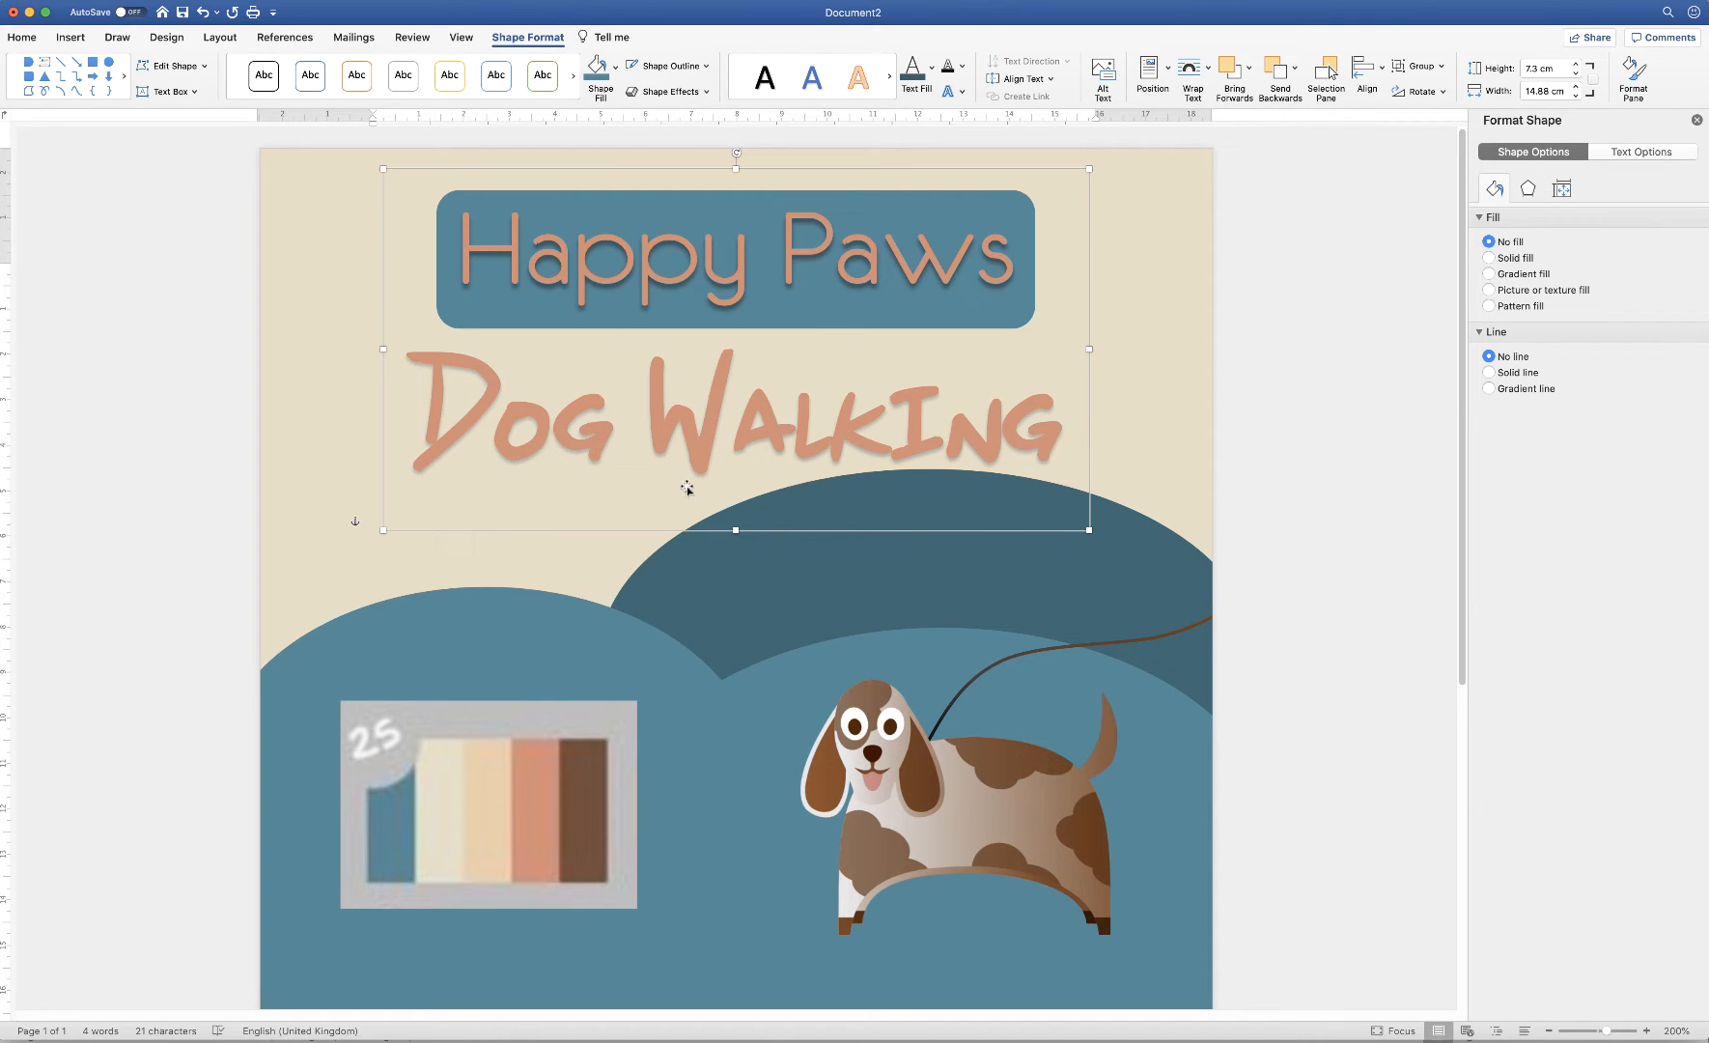
Zoom out to 120% and select the dog picture together with its leash line
left_click(1548, 1031)
left_click(1548, 1031)
left_click(1548, 1031)
left_click(1548, 1031)
left_click(1547, 1031)
left_click(1547, 1031)
left_click(1548, 1031)
left_click(1548, 1031)
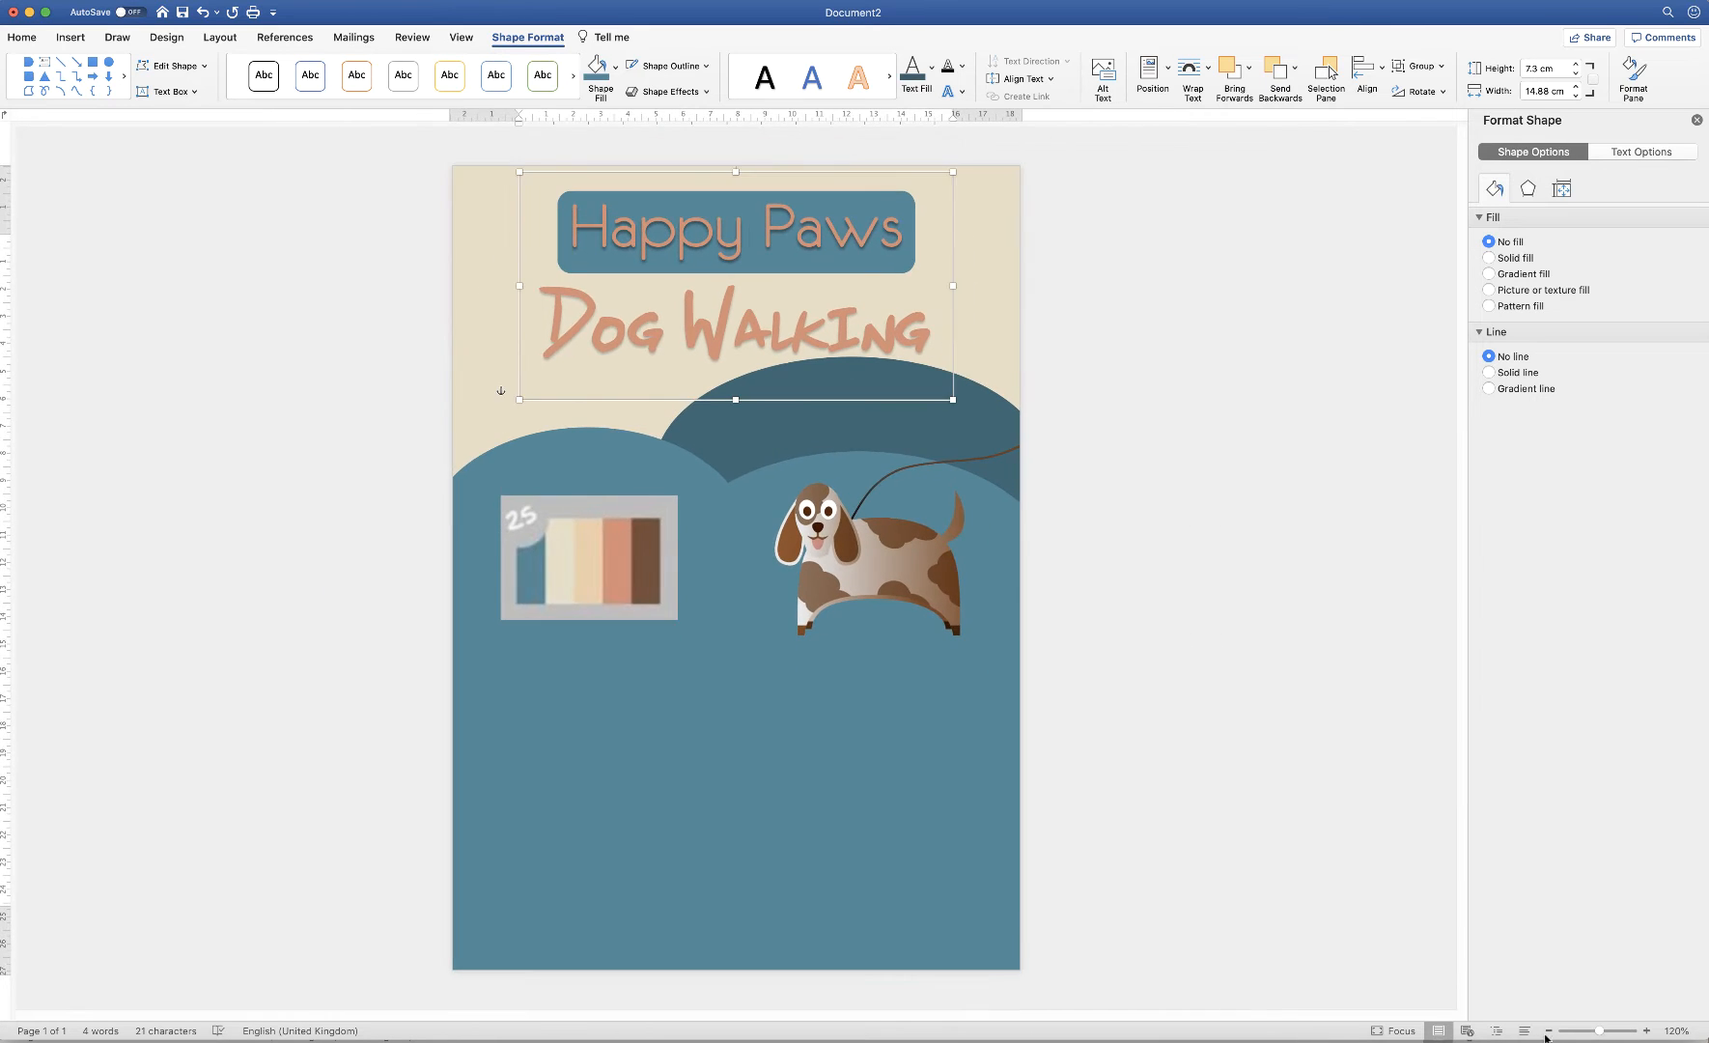
left_click(927, 913)
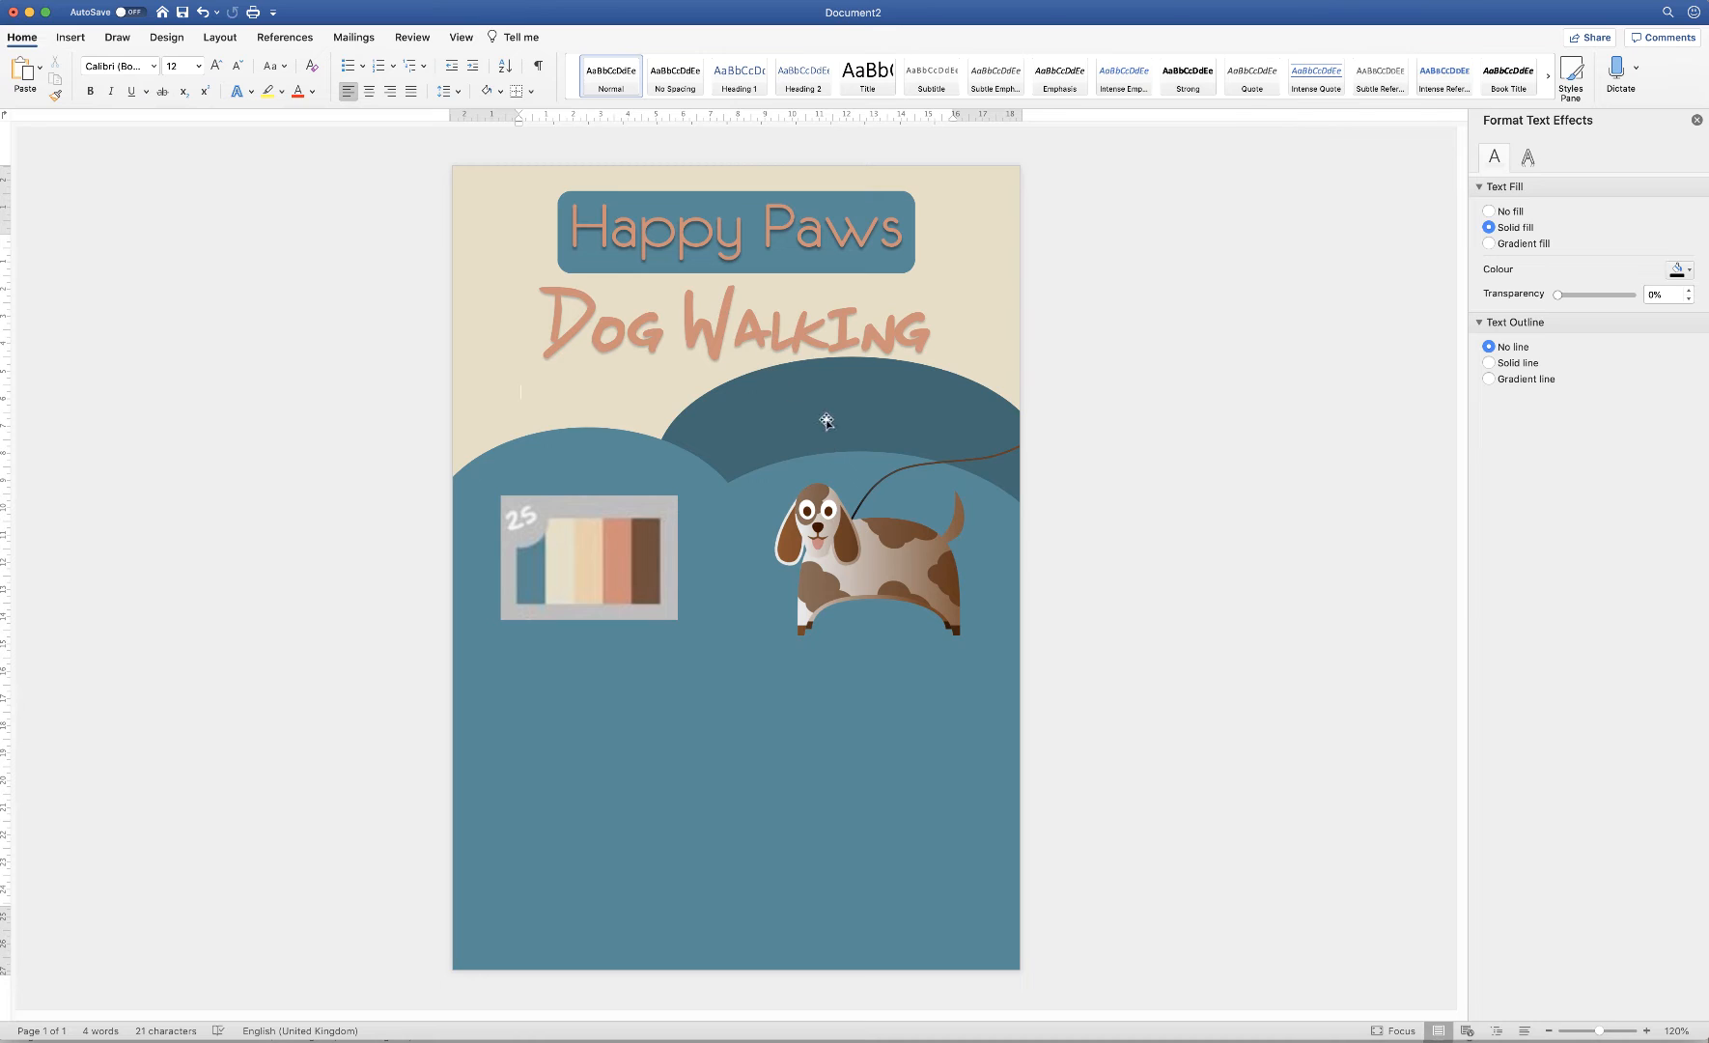
left_click(871, 557)
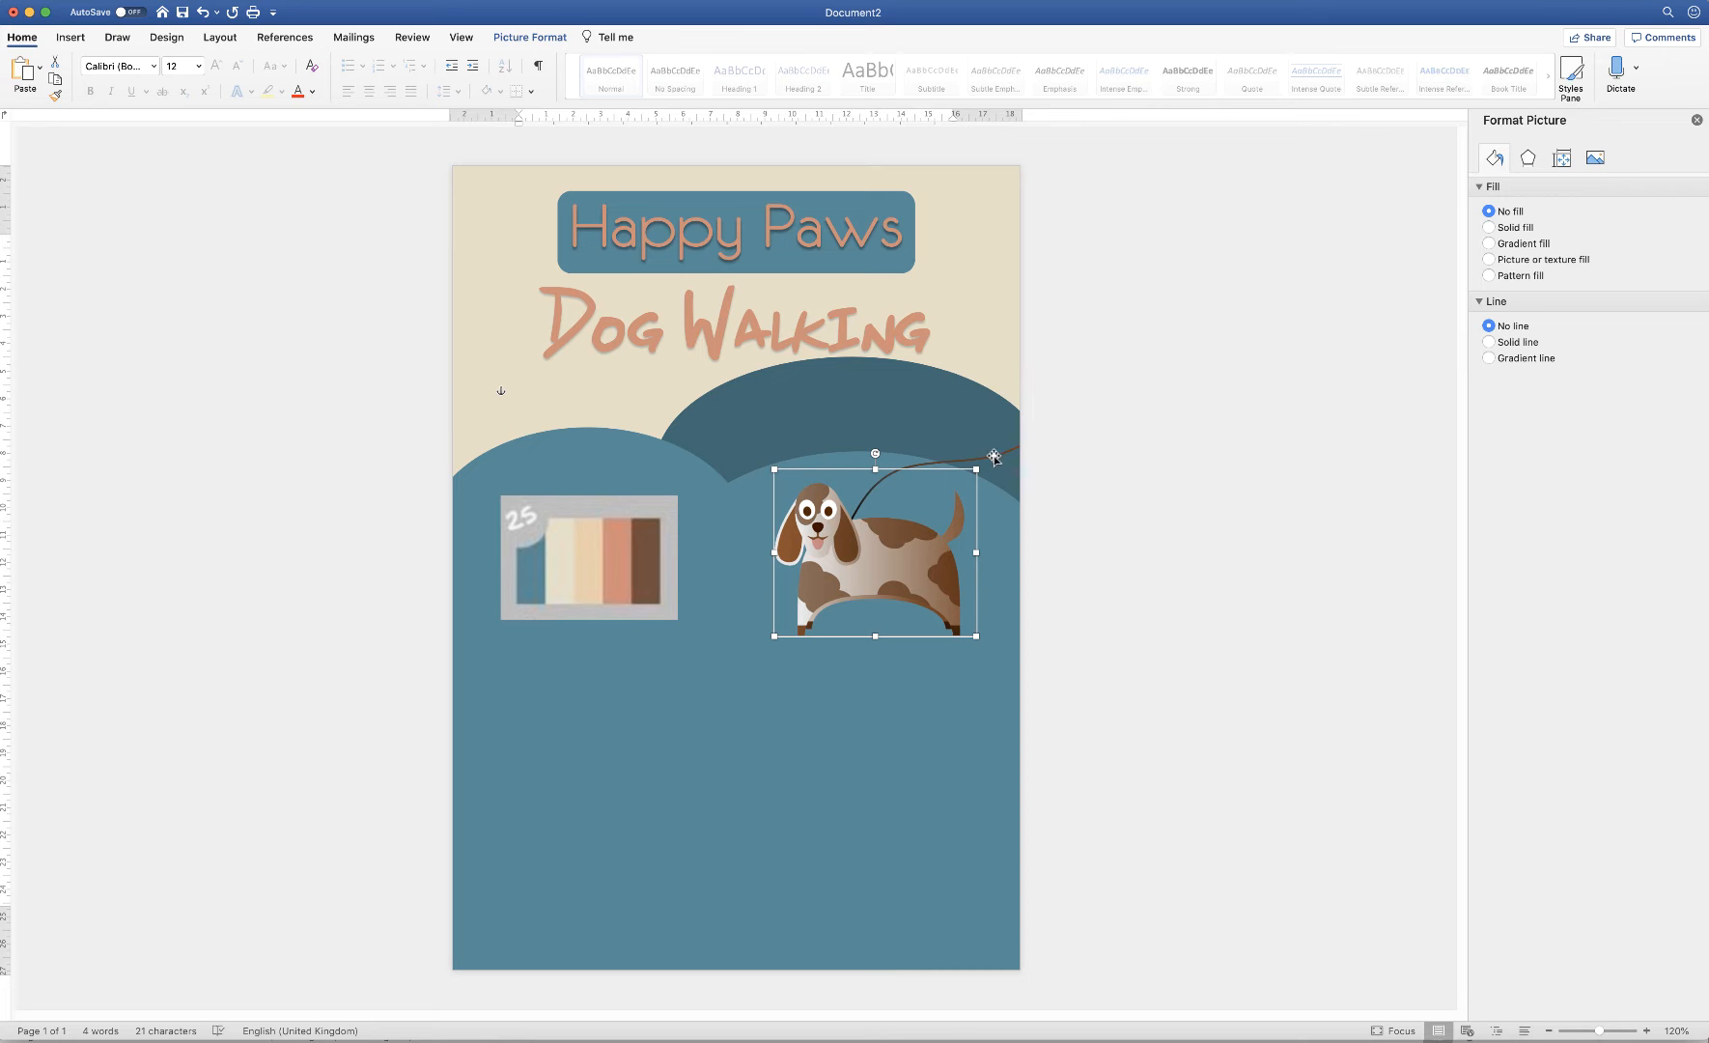
left_click(994, 456, "shift")
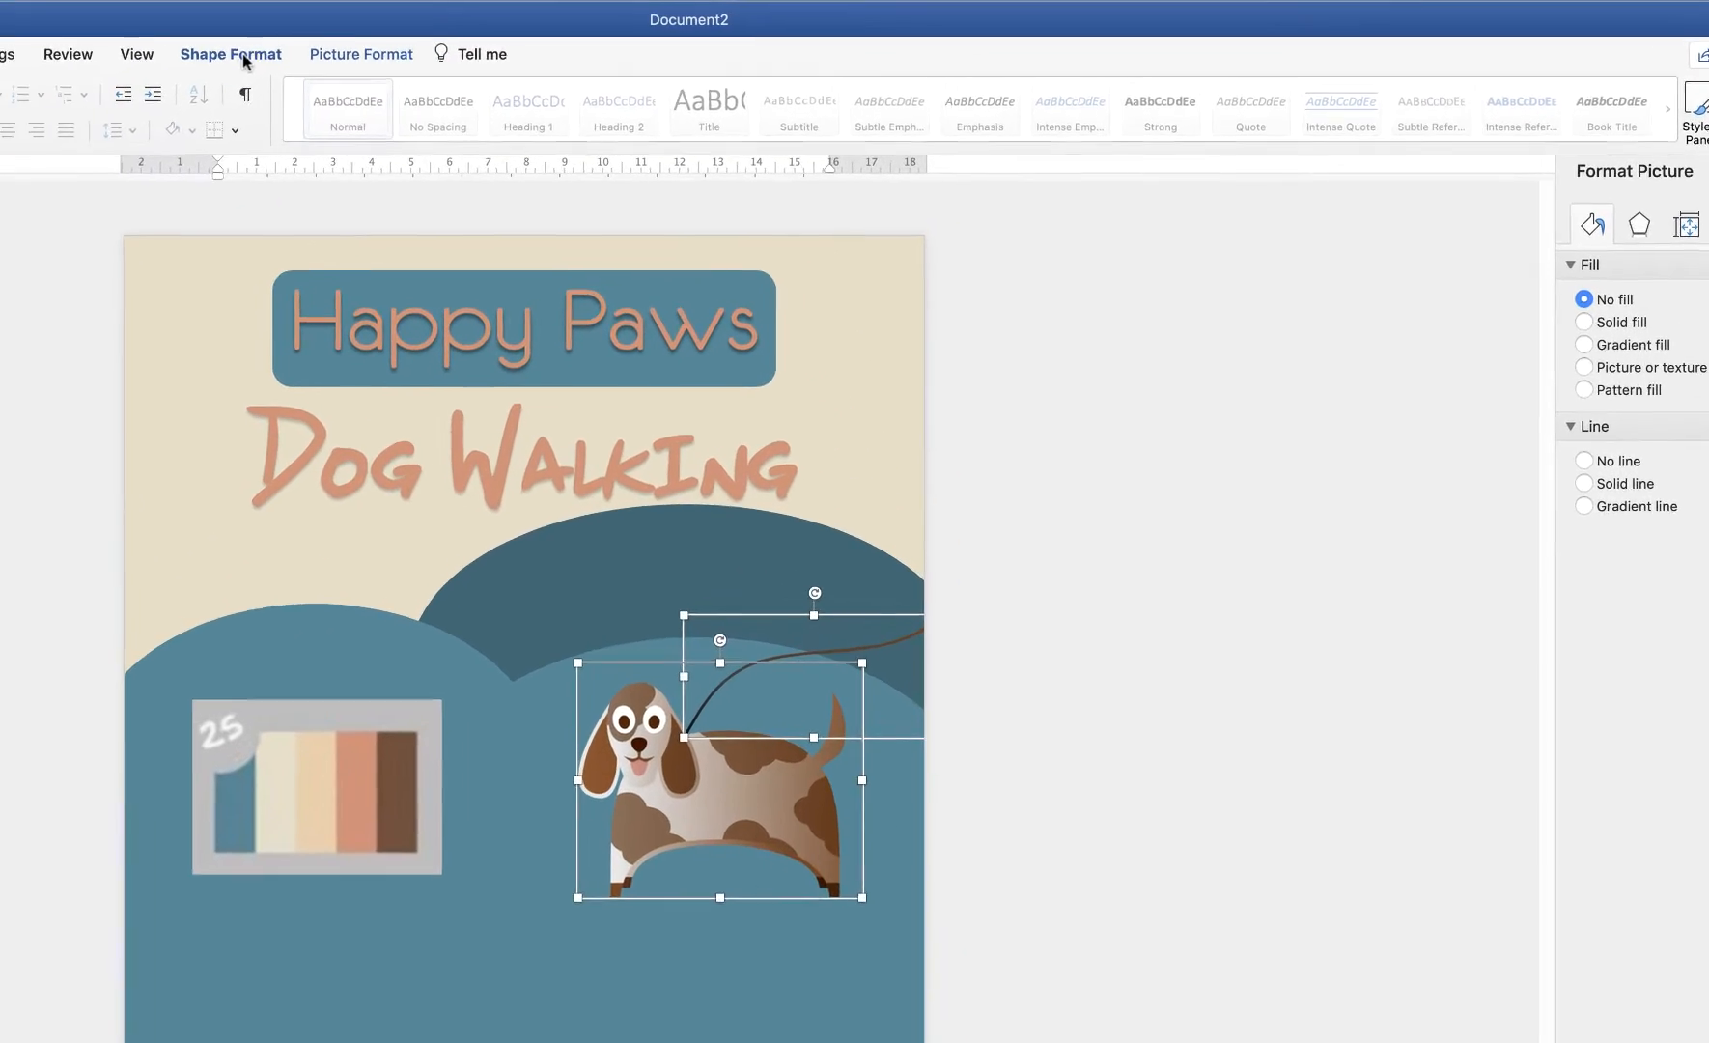
Group the dog picture and leash line into one object
left_click(528, 37)
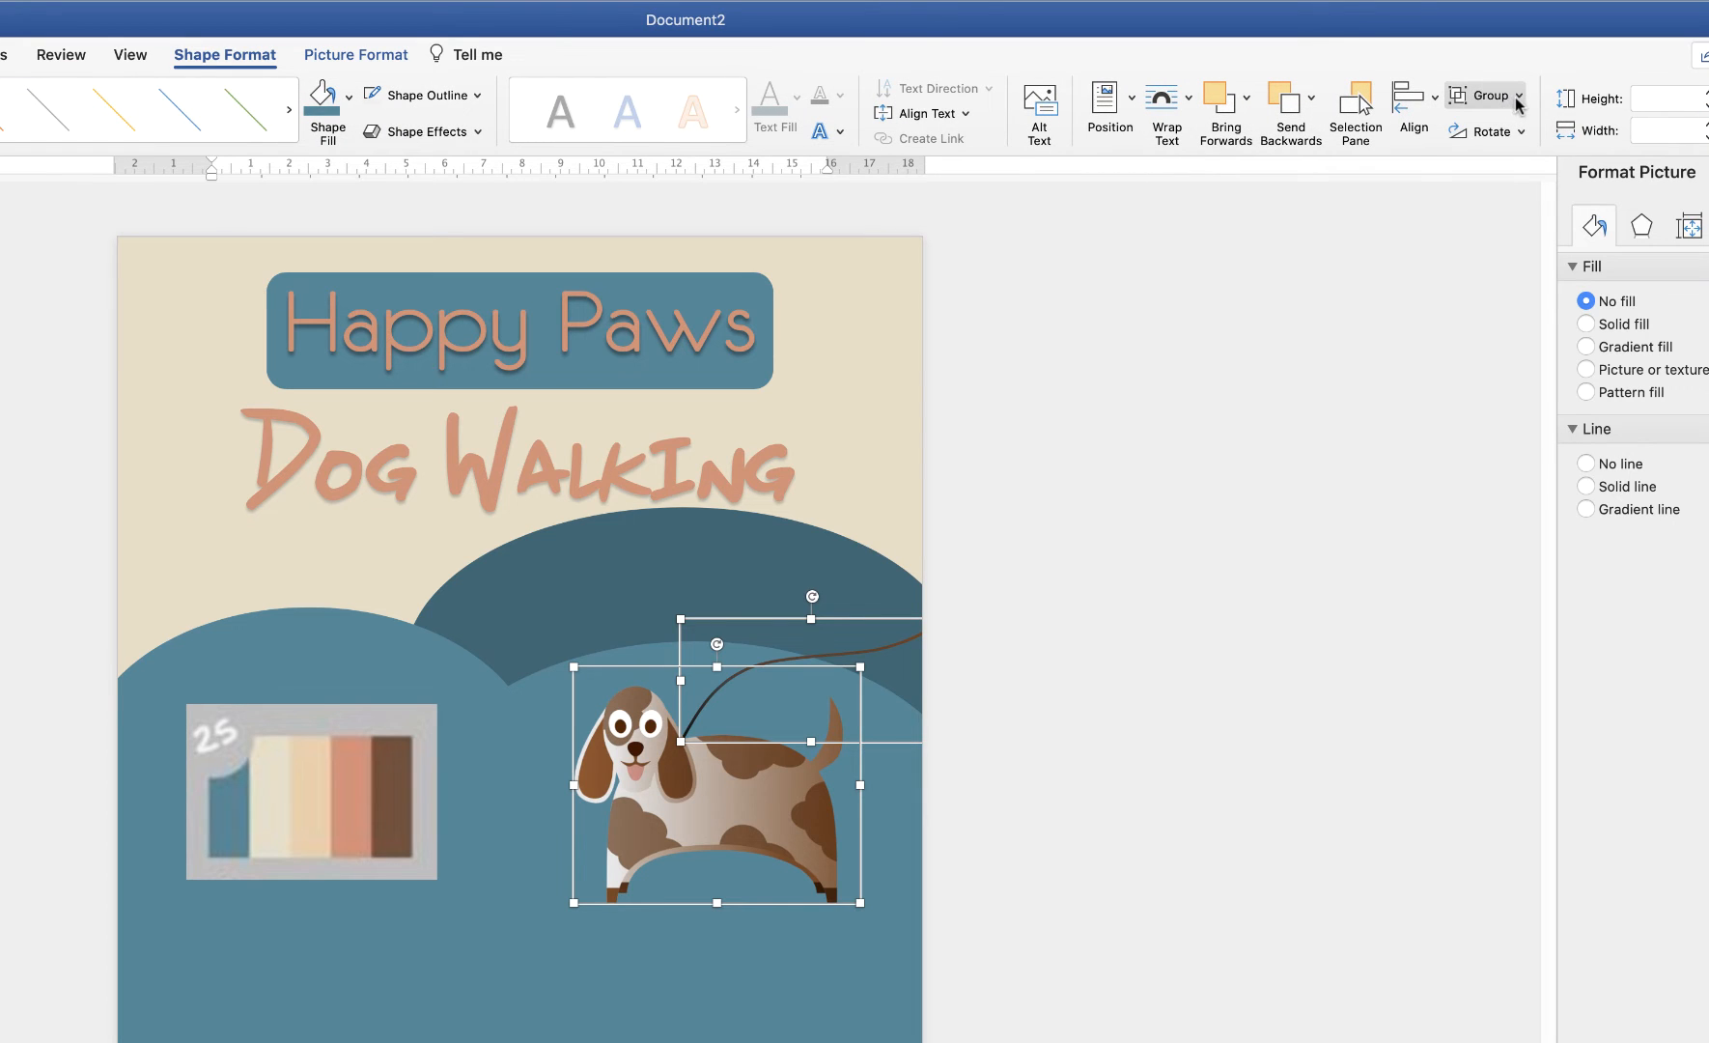
left_click(1518, 97)
left_click(1498, 123)
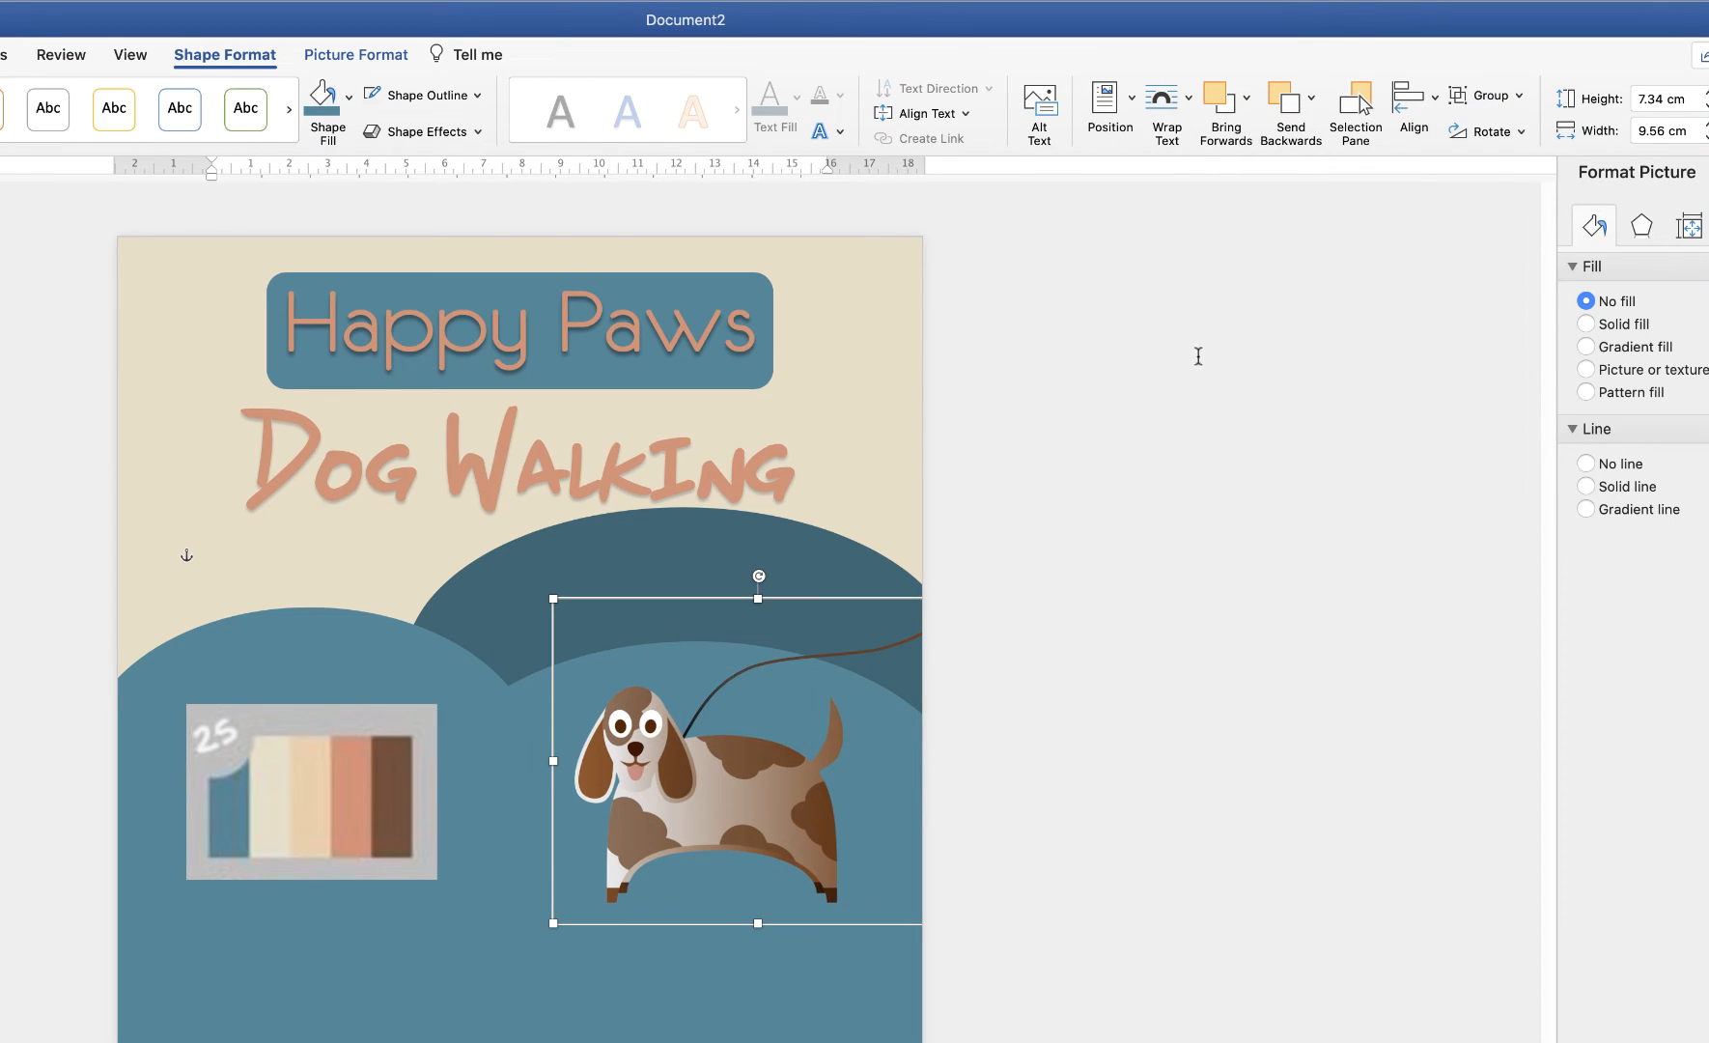
Move the dog group and the blue hill shapes slightly lower
left_click_drag(731, 788, 721, 899)
left_click(455, 678)
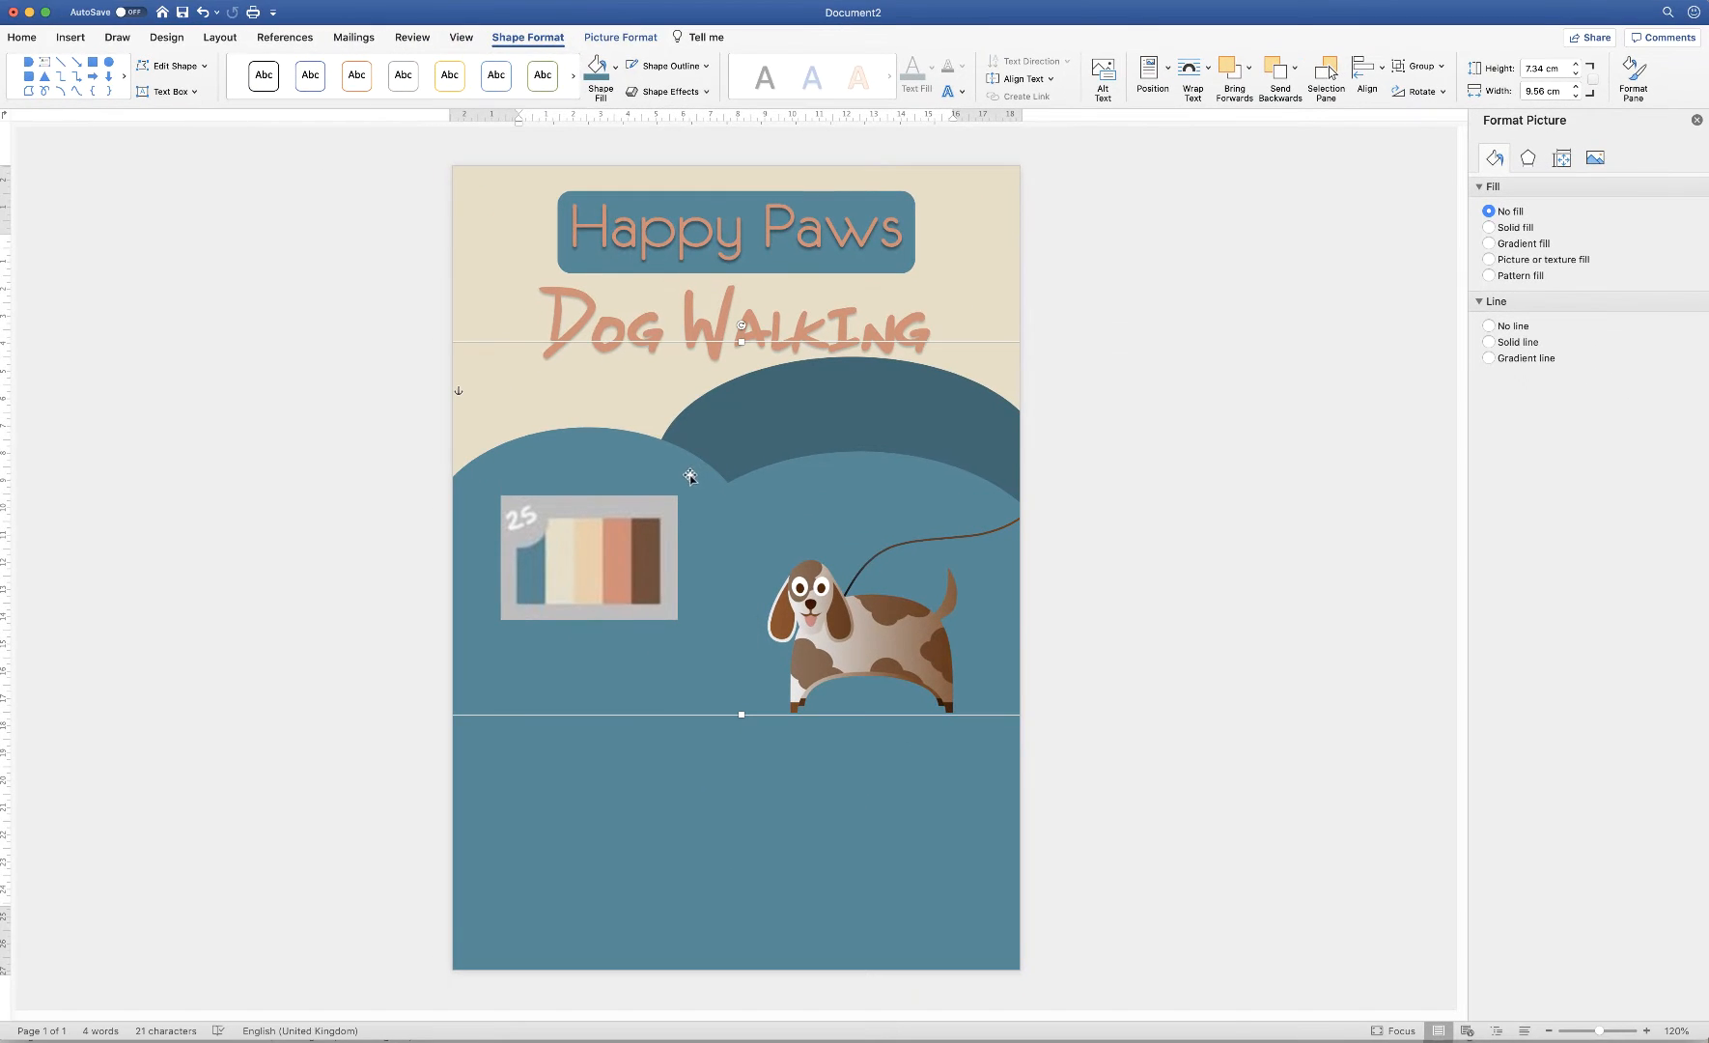
left_click_drag(728, 481, 725, 510)
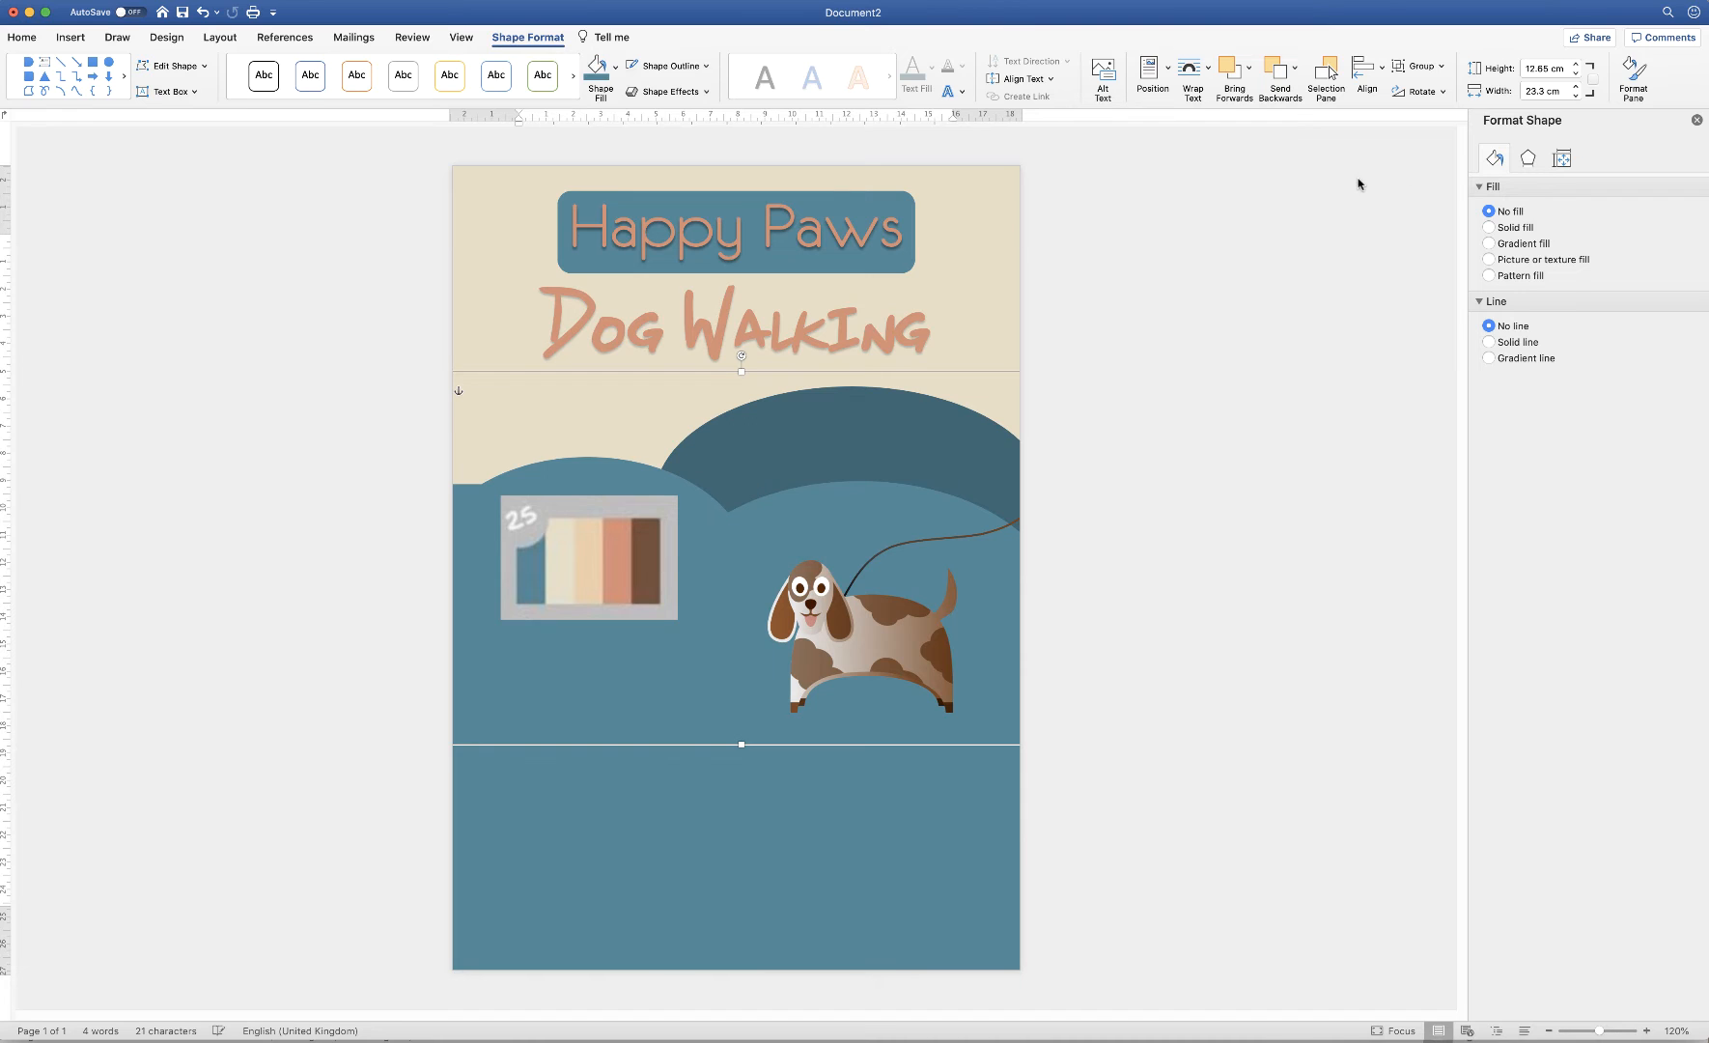
left_click(526, 416)
Stretch the beige background rectangle down to 12.82 cm height
left_click(526, 413)
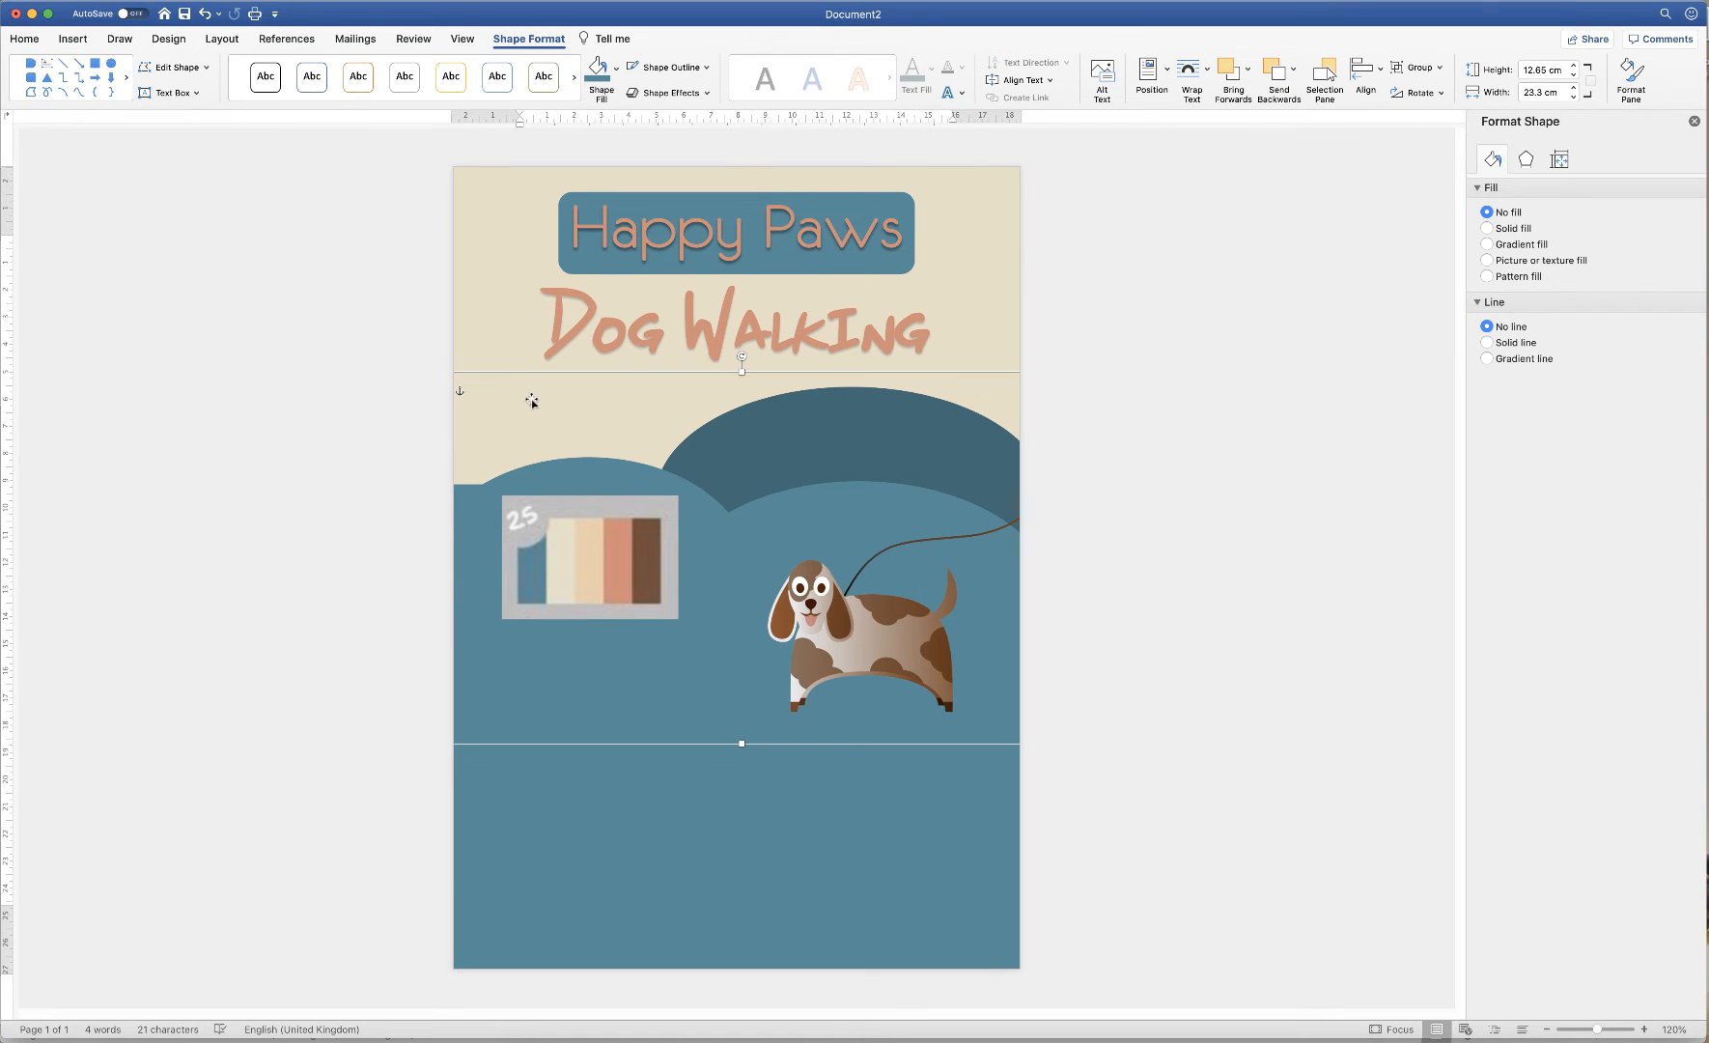
left_click(522, 331)
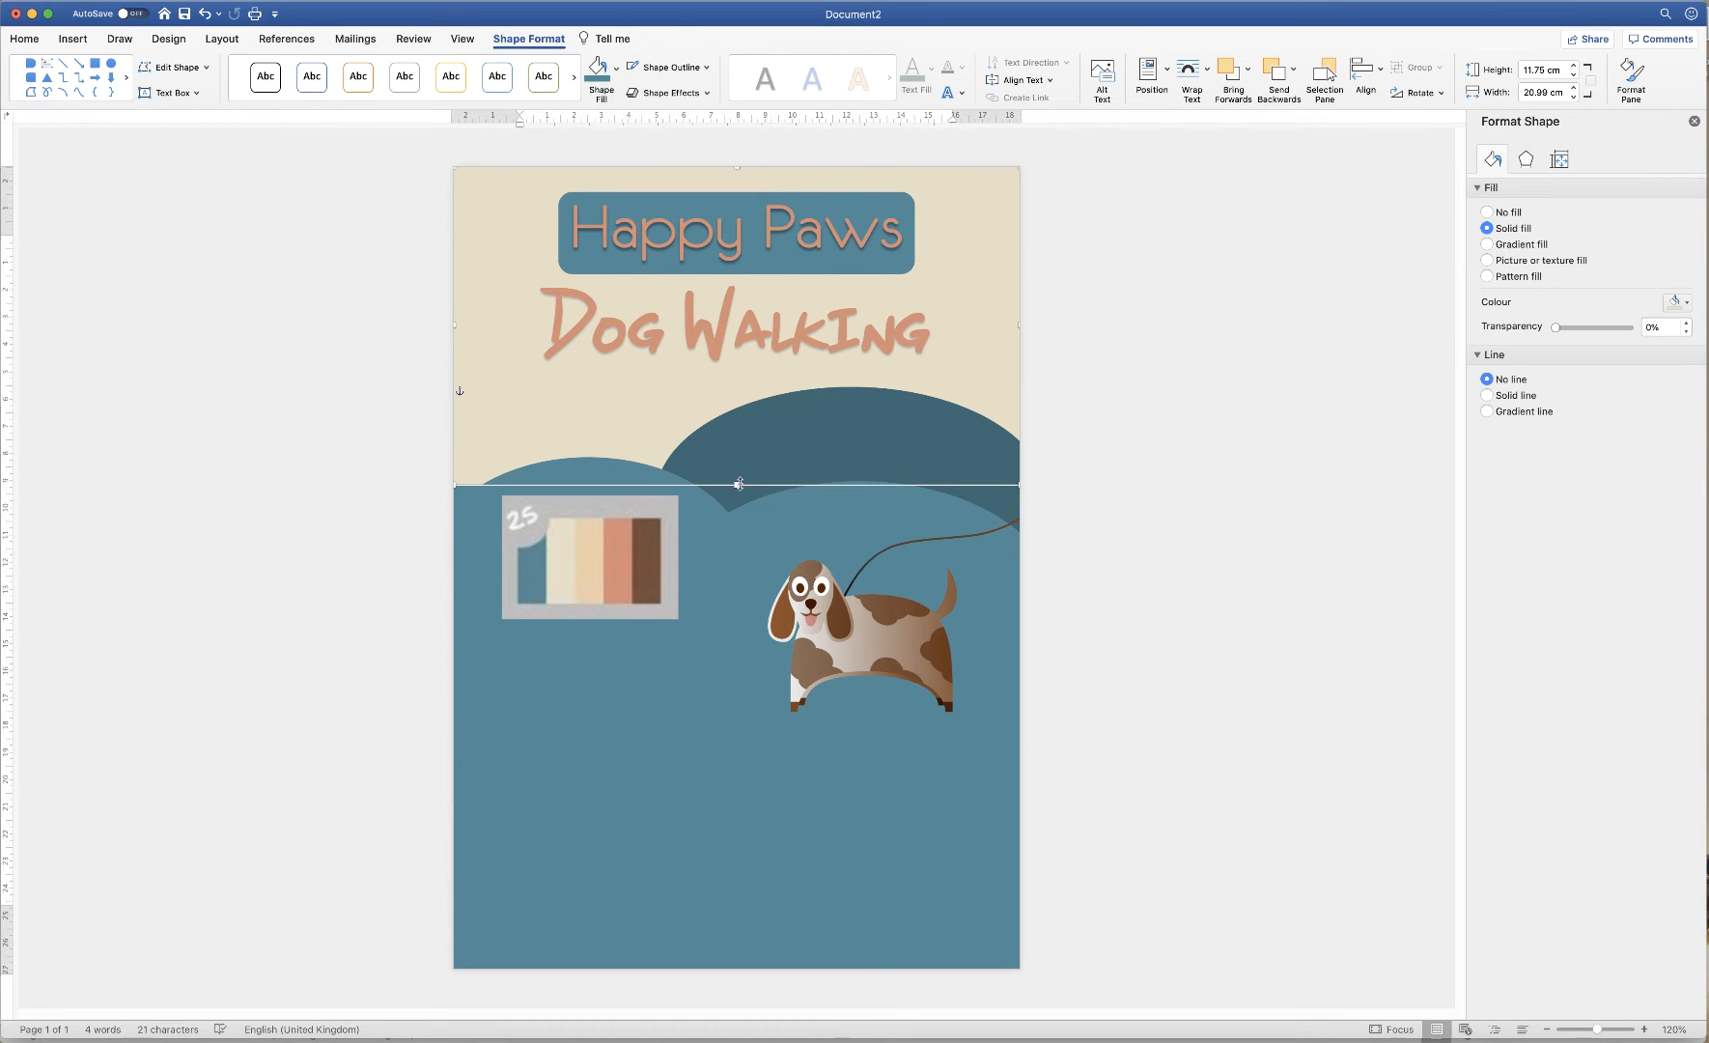
left_click_drag(735, 483, 737, 512)
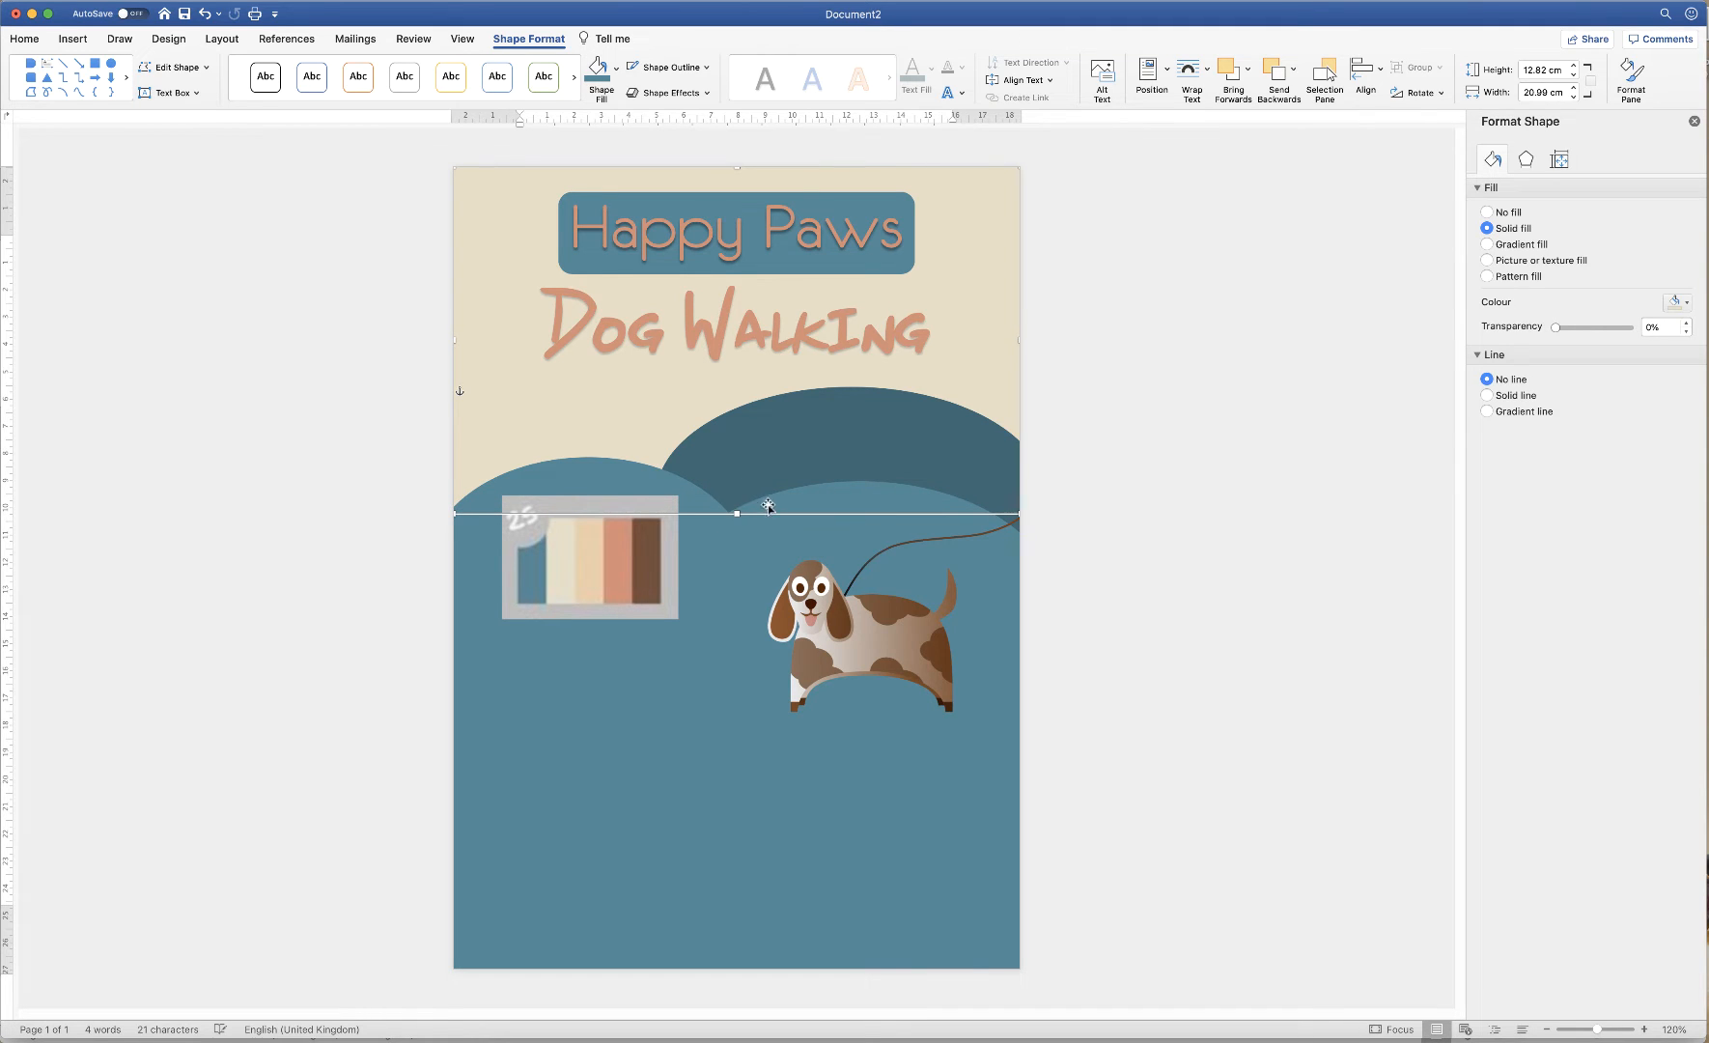
left_click(1094, 659)
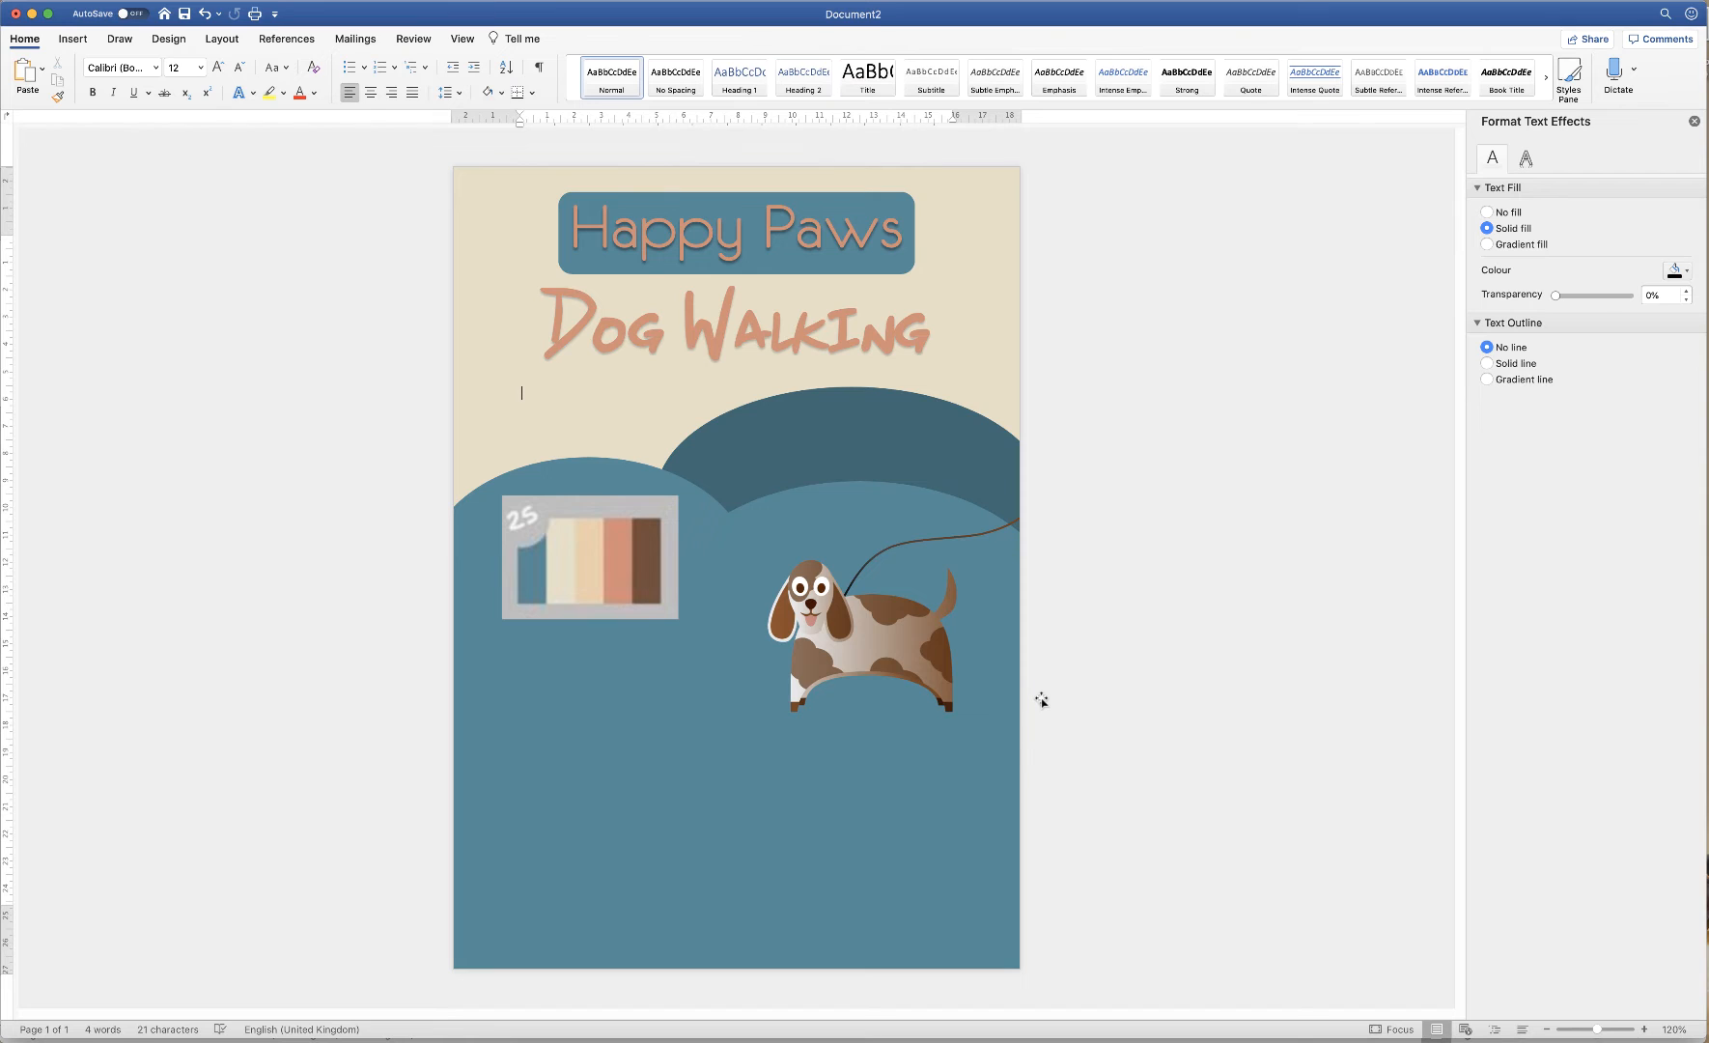
Move the colour palette picture up beside the title and draw a text box near the bottom left
left_click(593, 558)
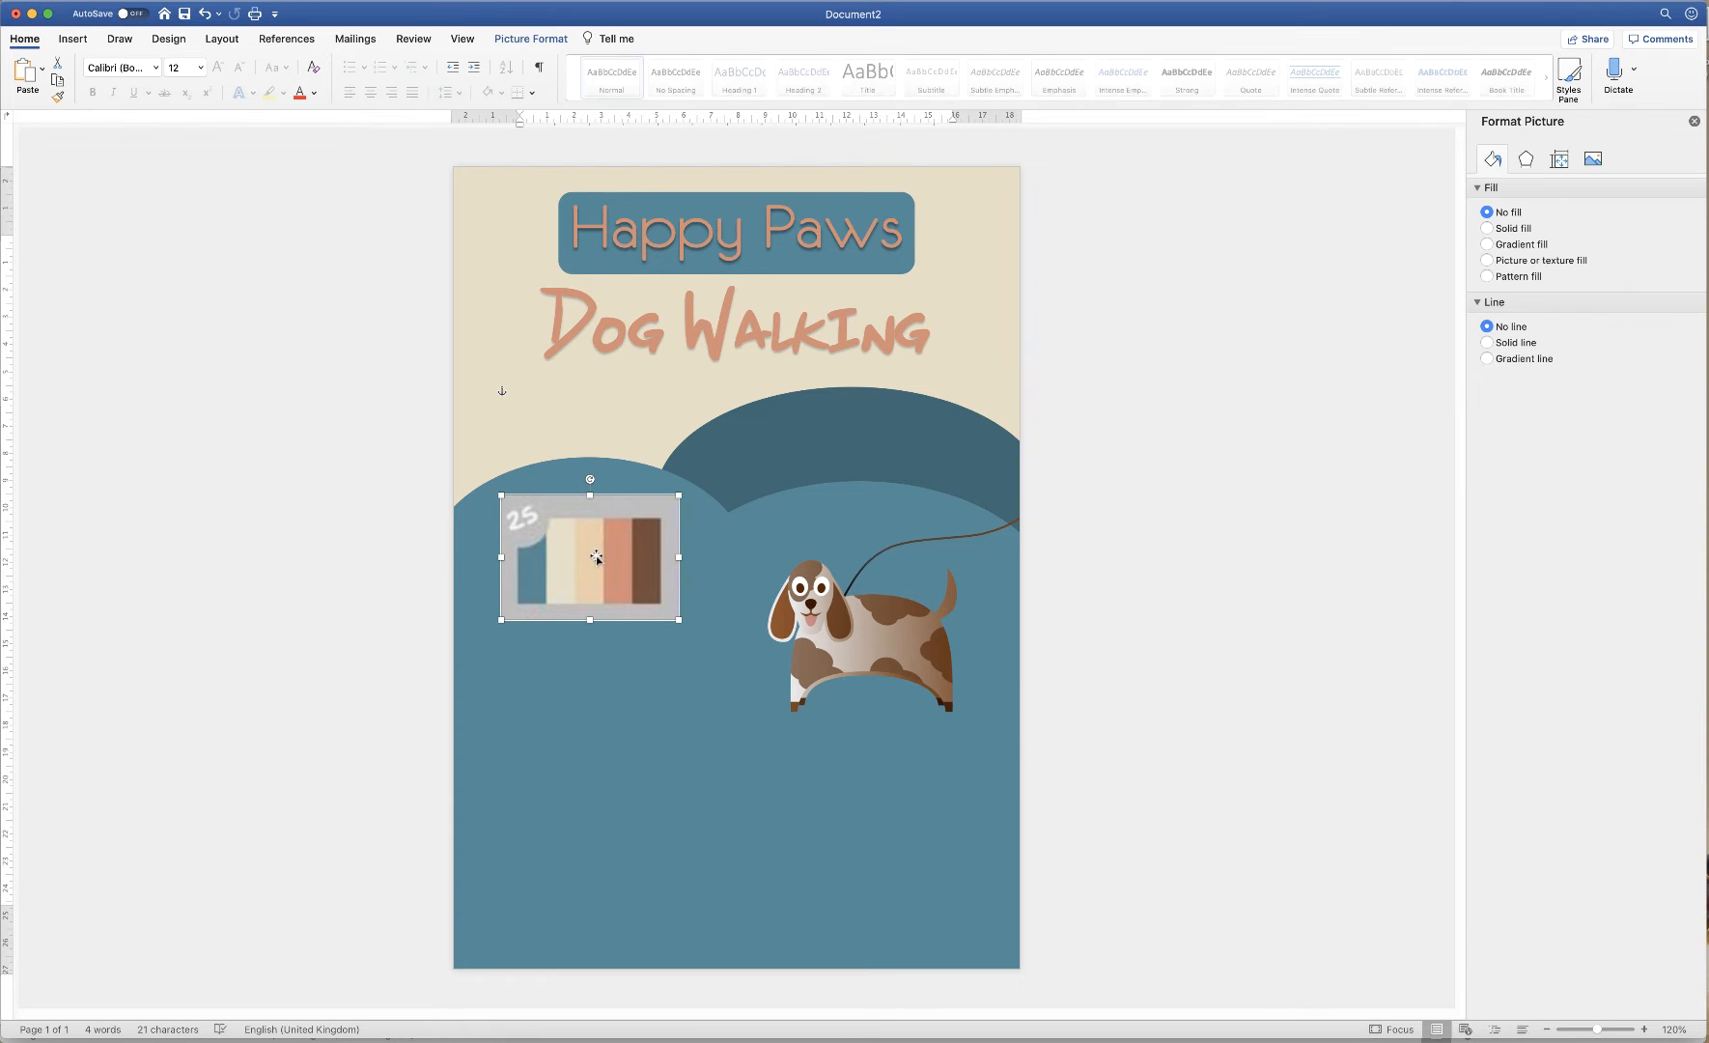
left_click_drag(593, 558, 879, 399)
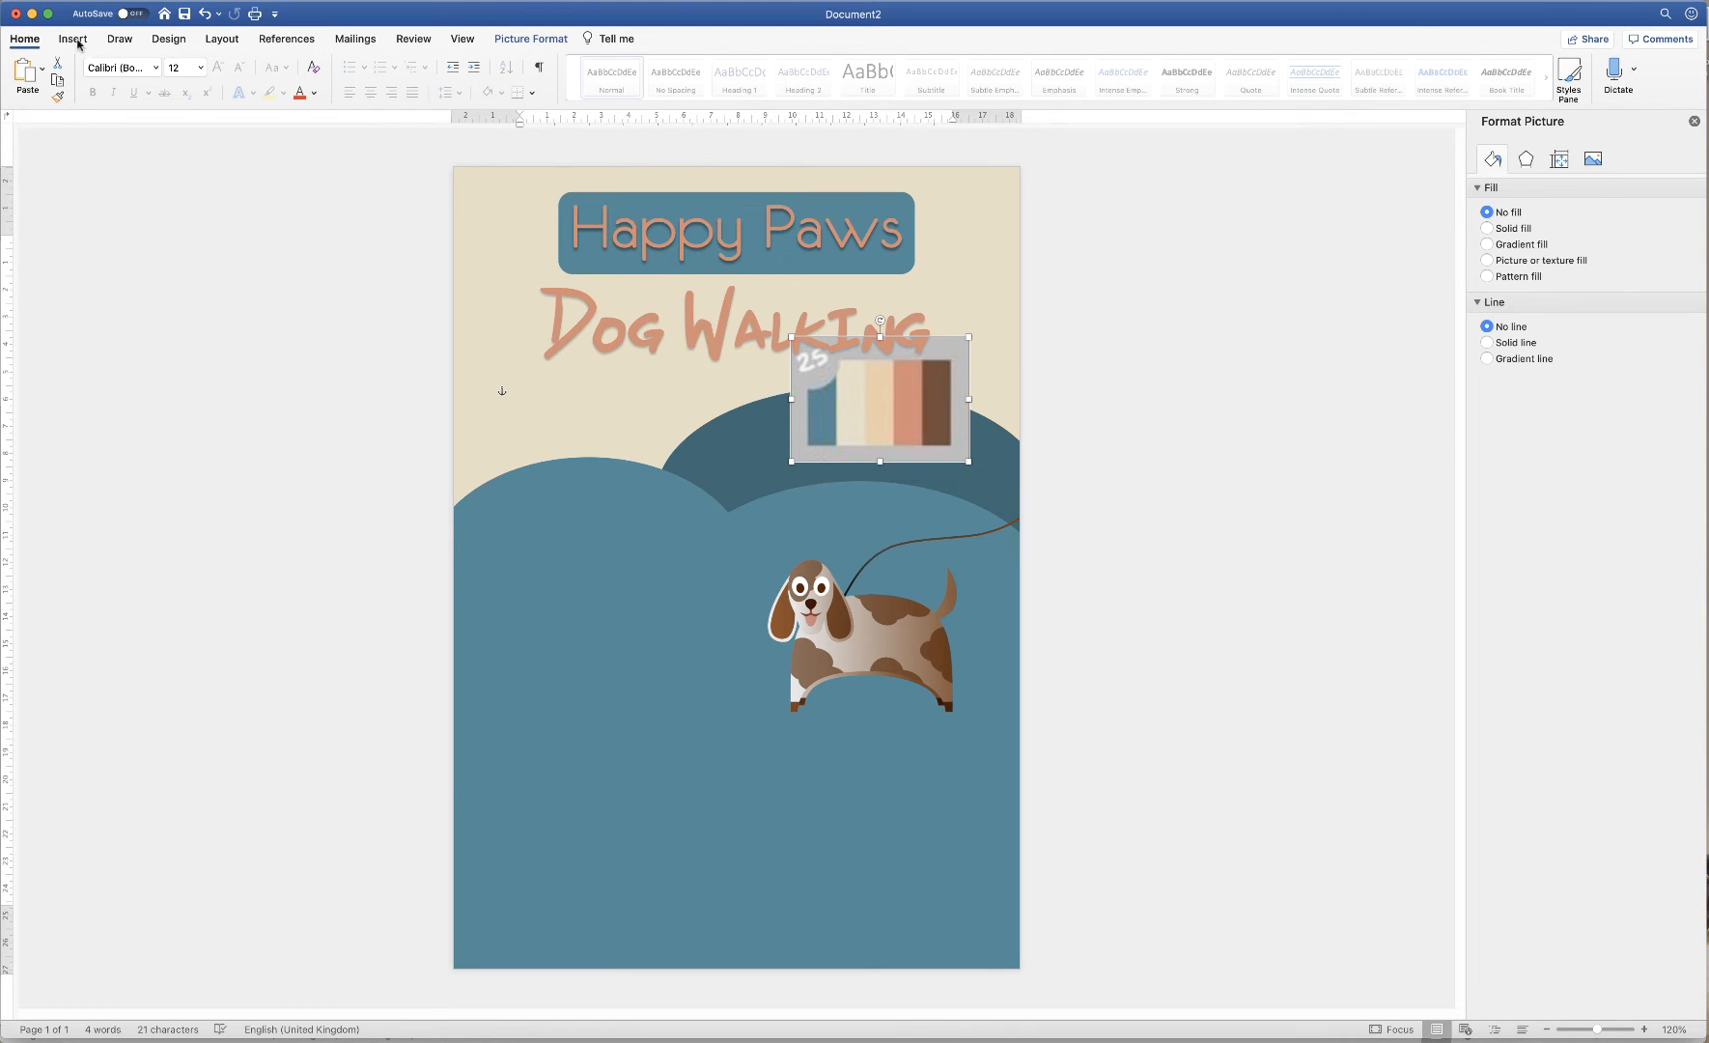
left_click(69, 40)
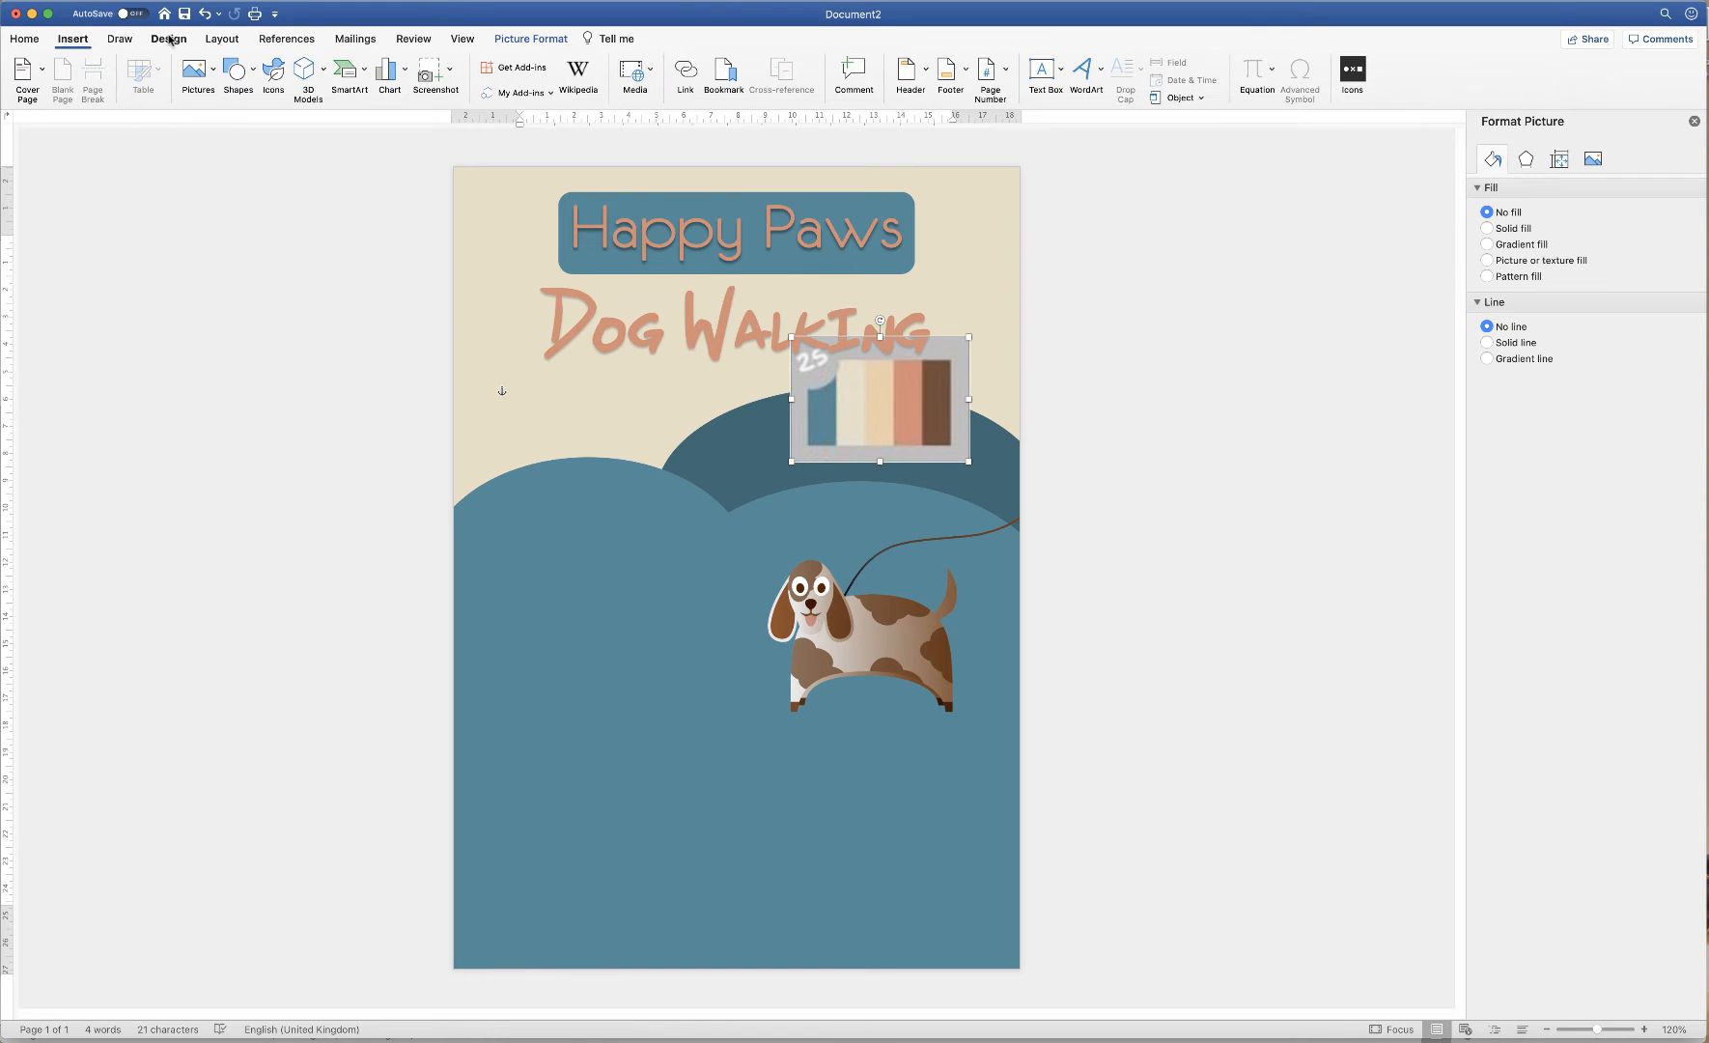
left_click(1060, 74)
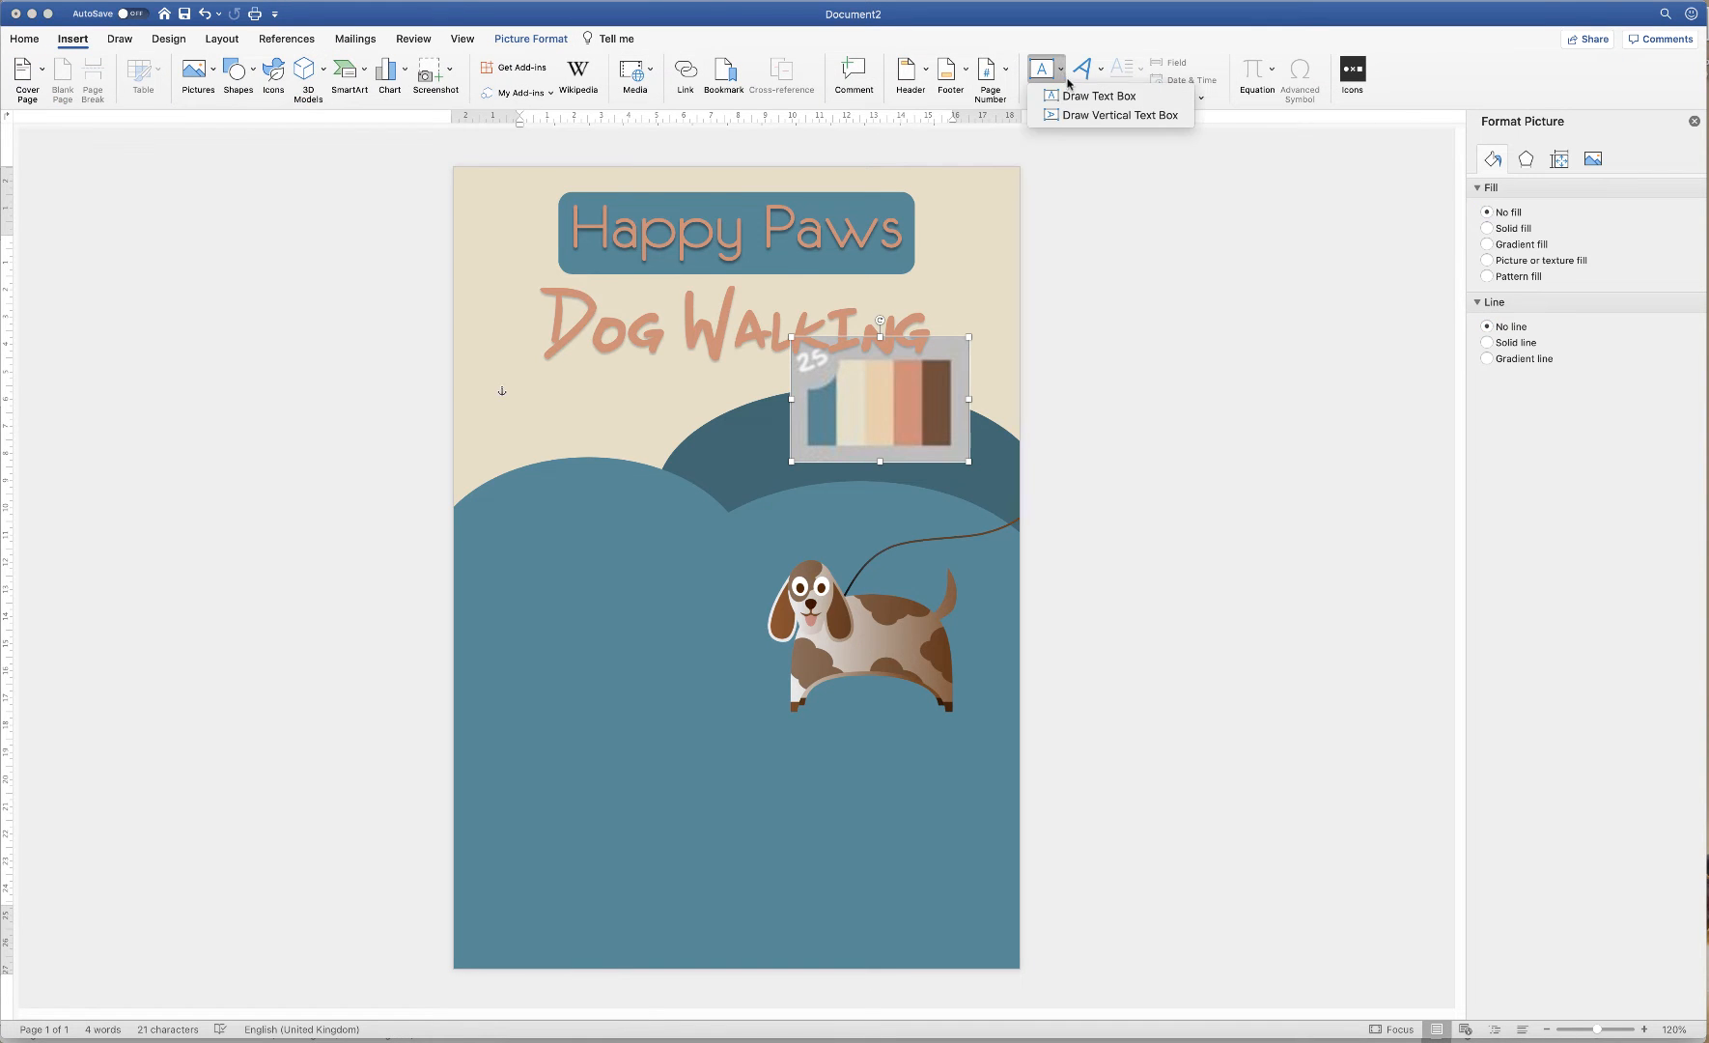
left_click(1076, 97)
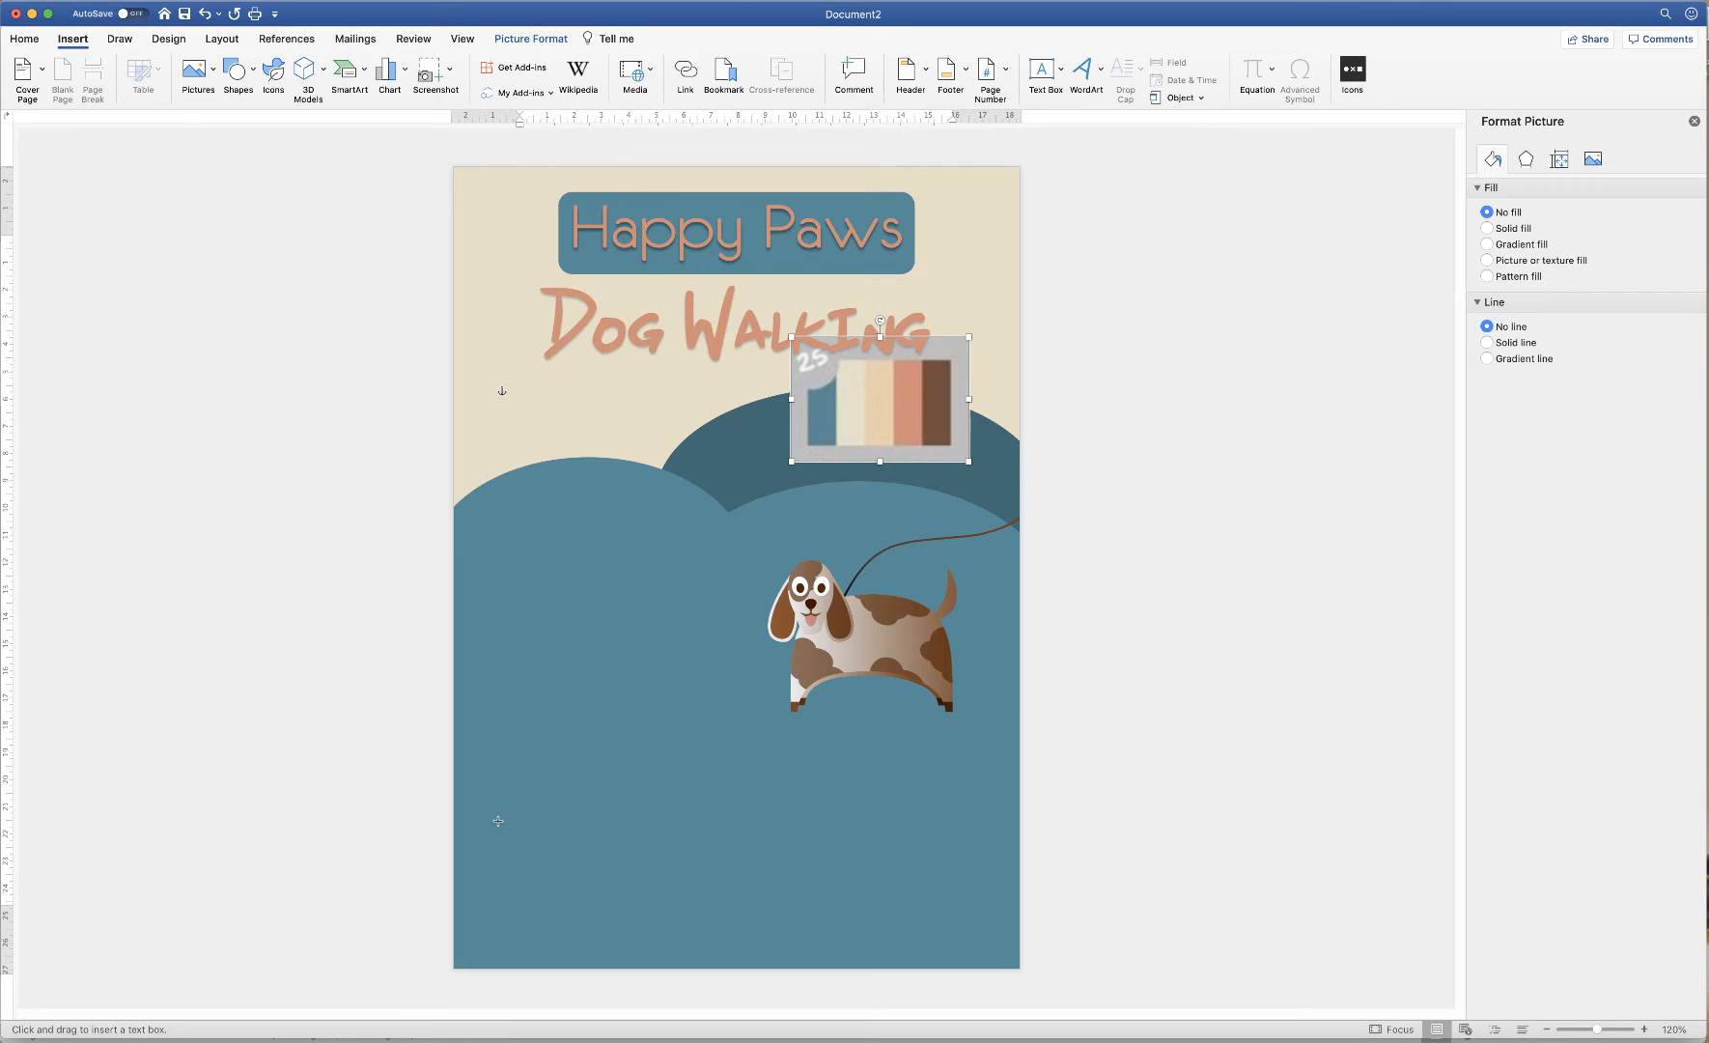
left_click_drag(496, 793, 725, 860)
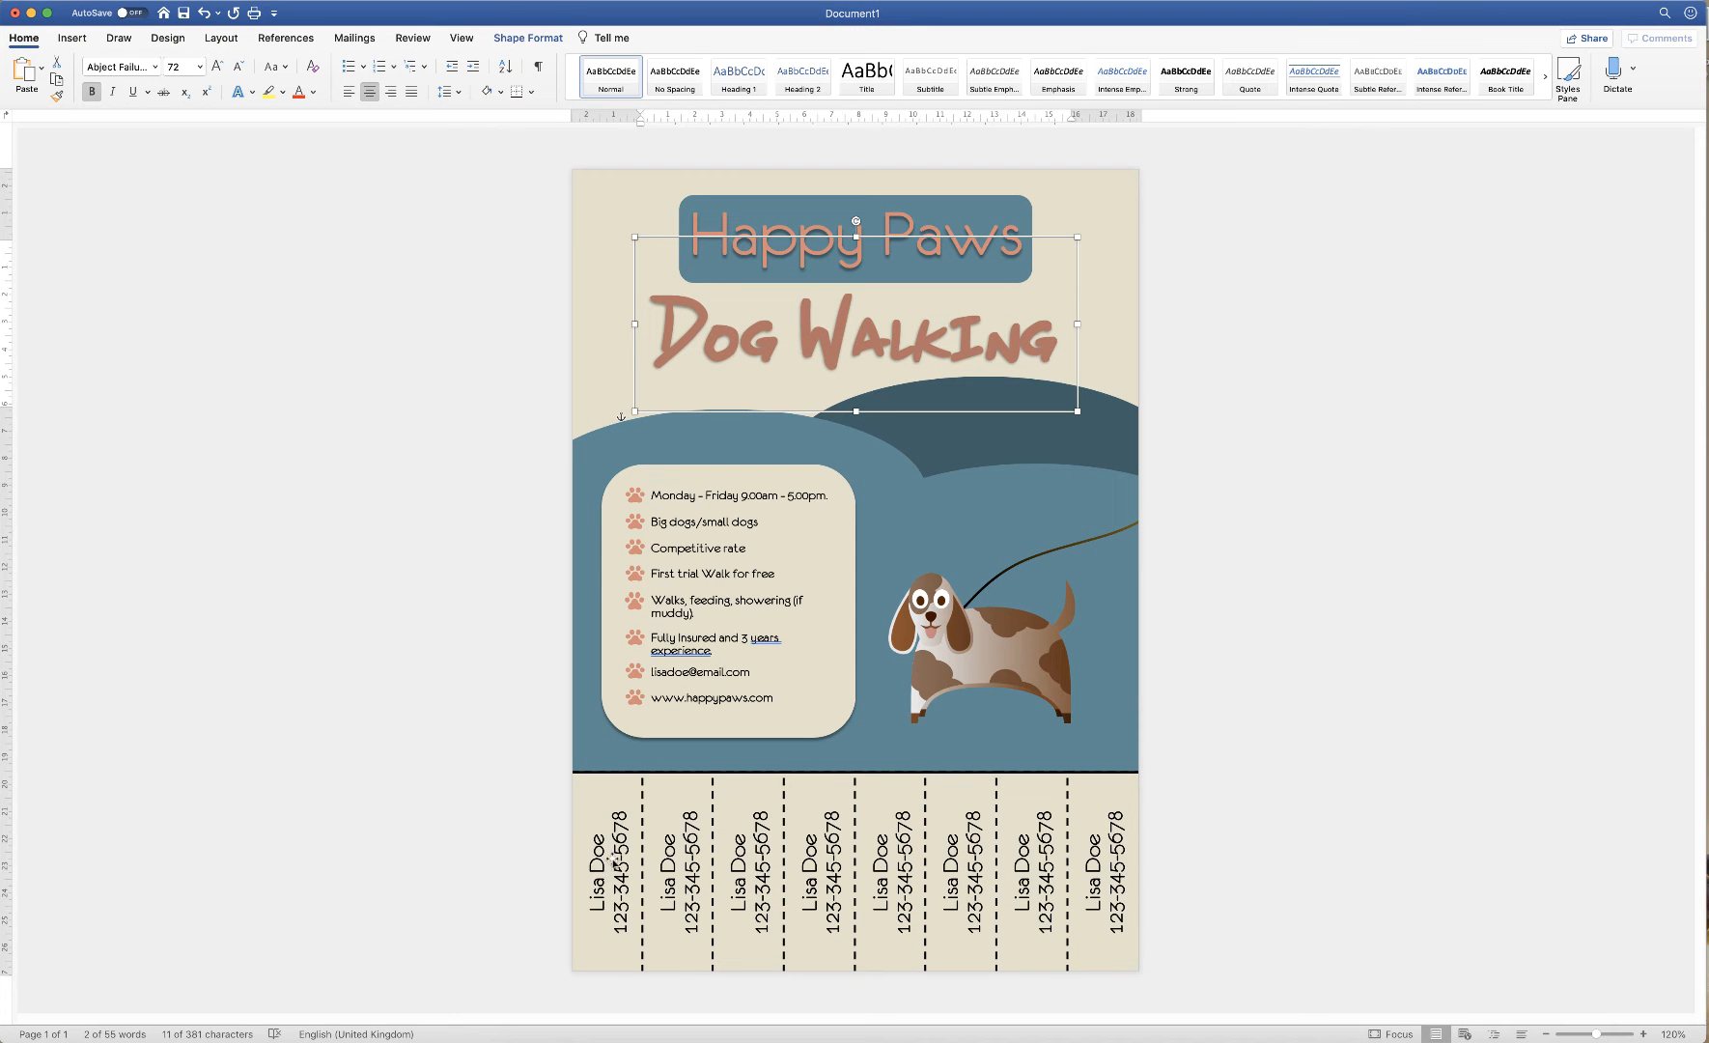
Size the new text box to 2.69 cm high and 7.42 cm wide
left_click(601, 874)
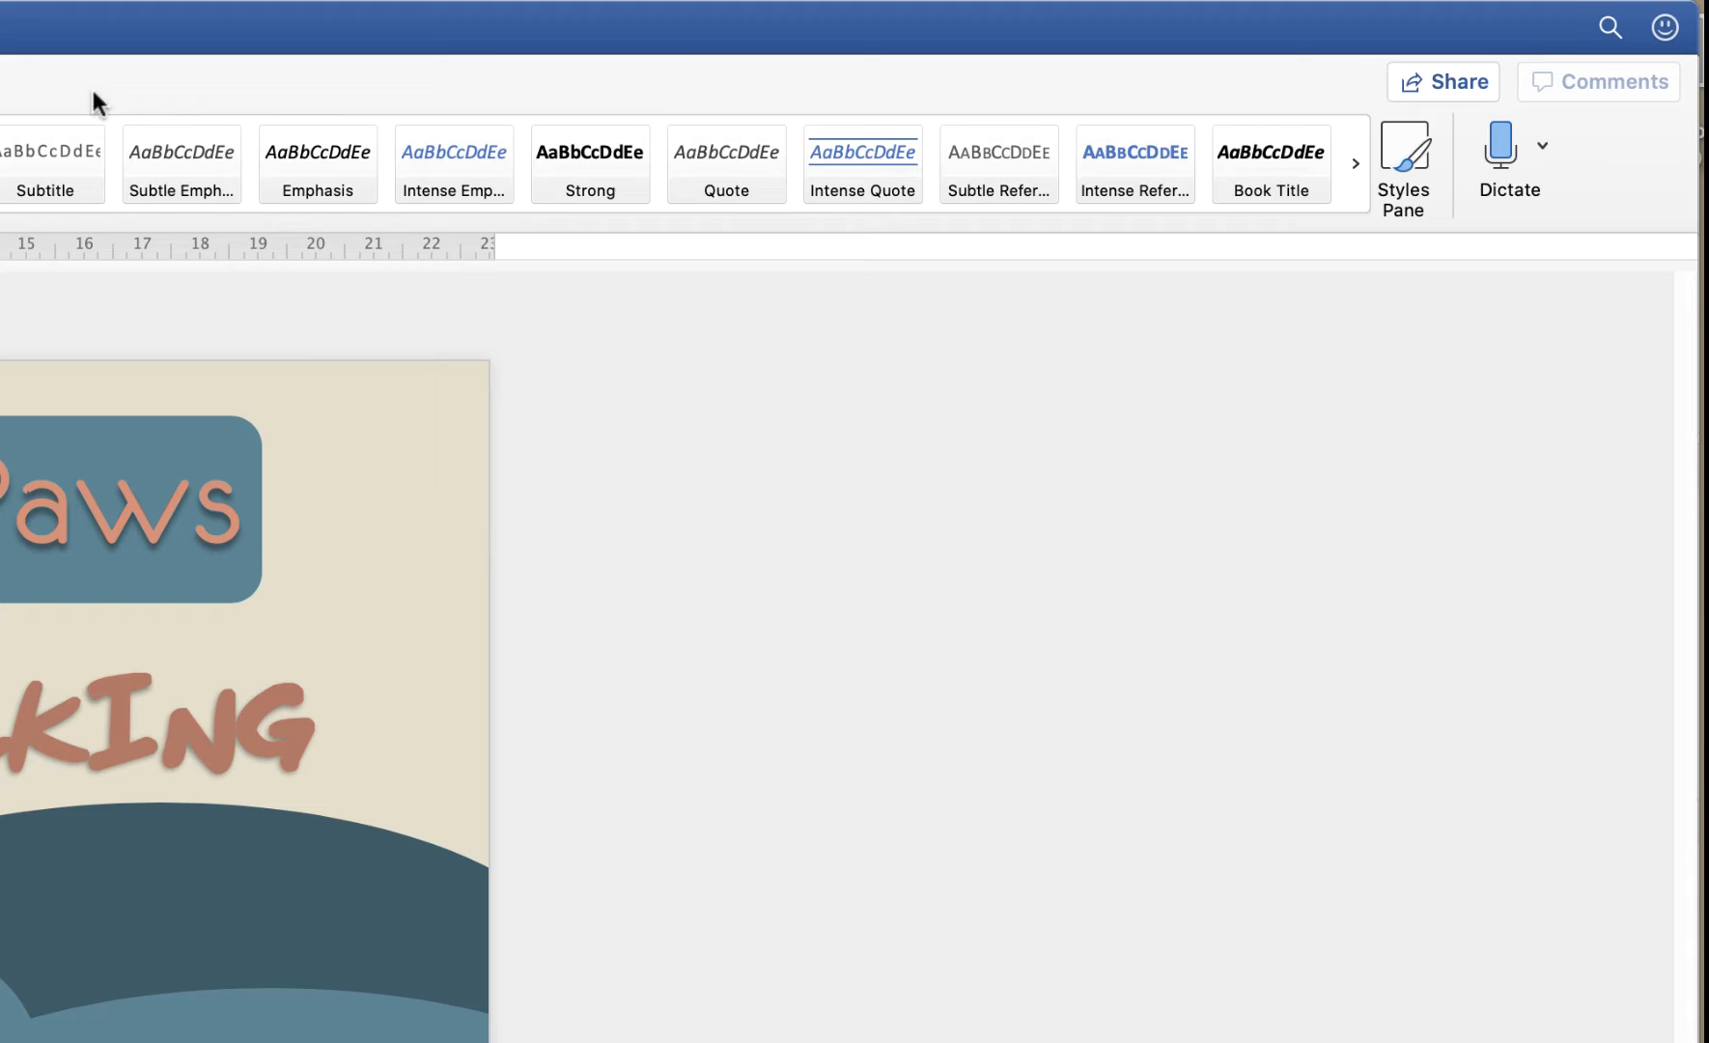
left_click(0, 71)
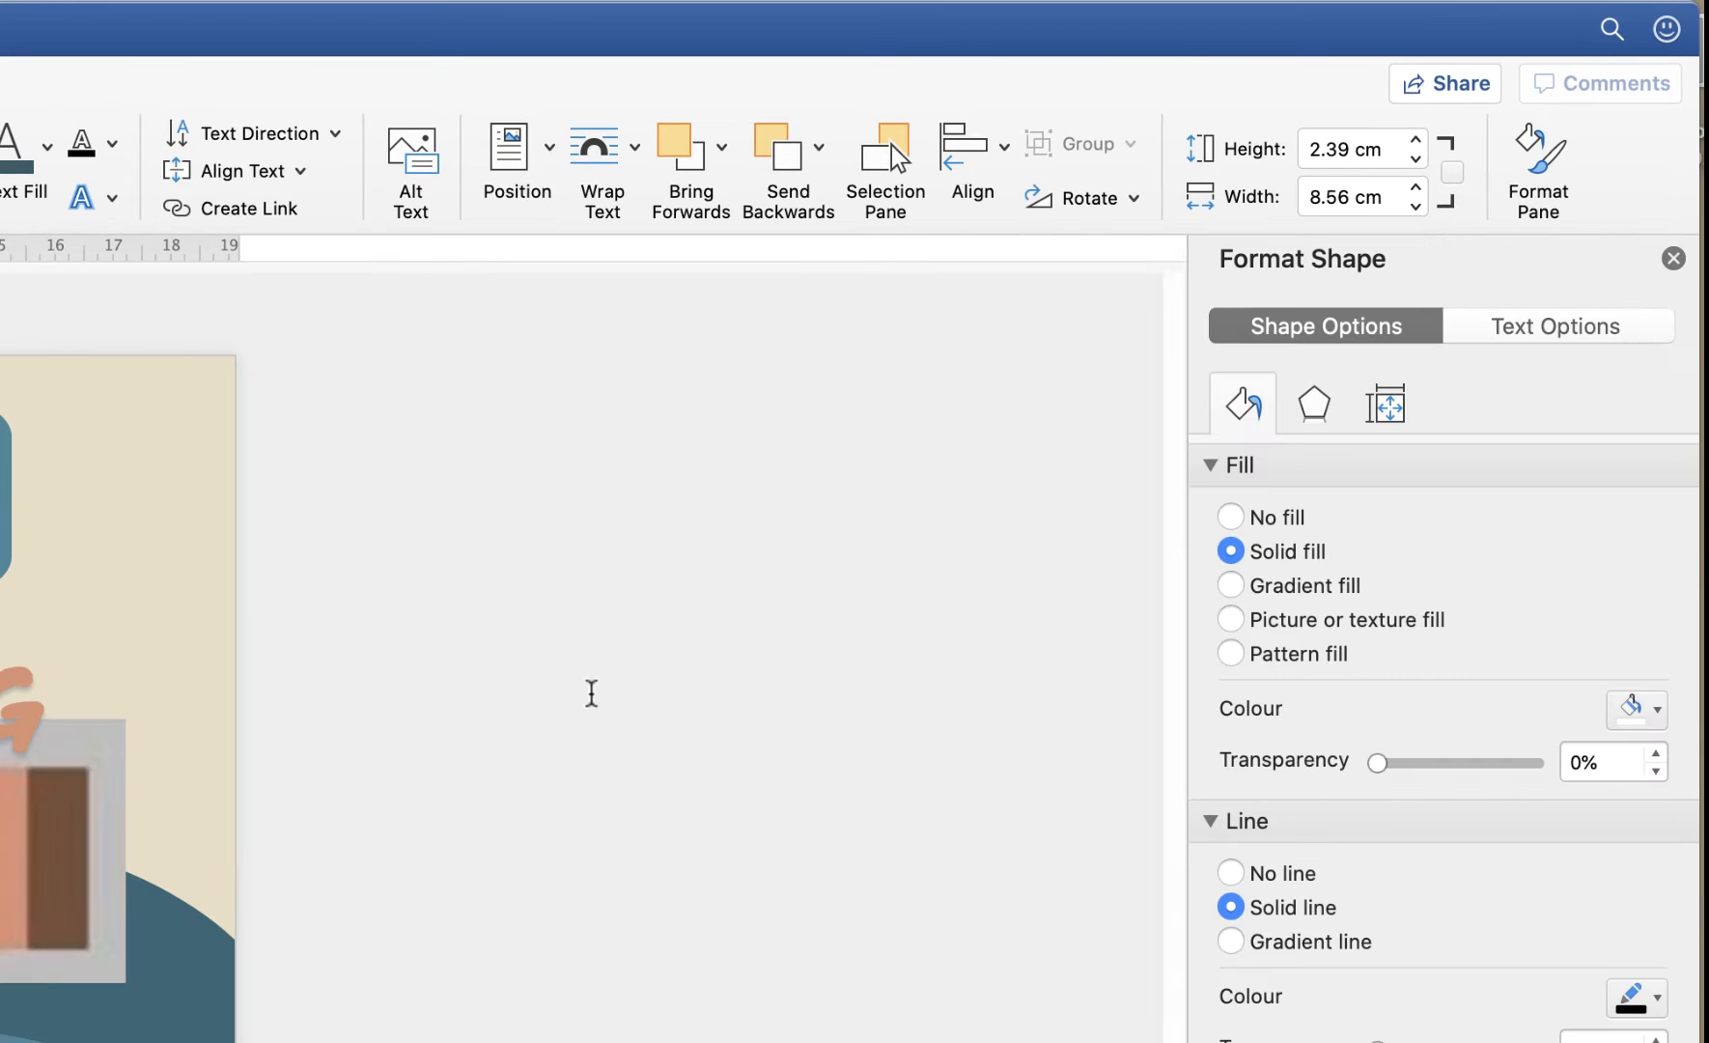
left_click_drag(1350, 149, 1336, 149)
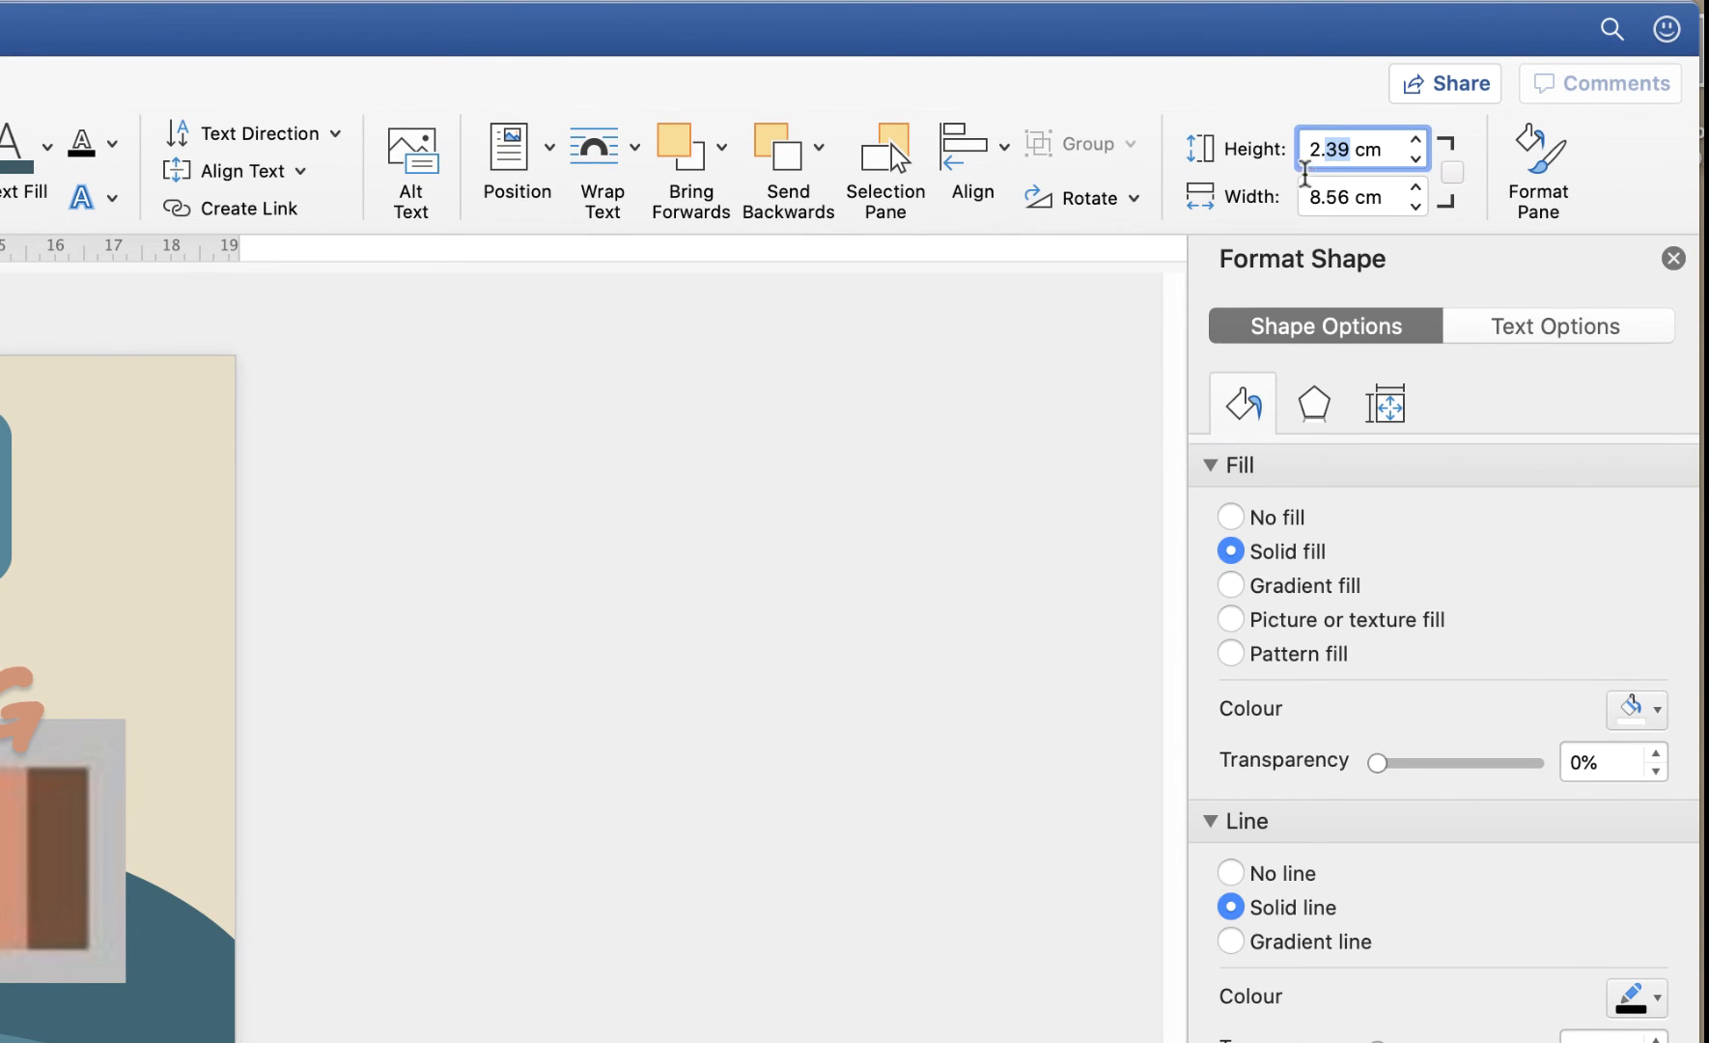
type("69")
left_click_drag(1350, 196, 1301, 214)
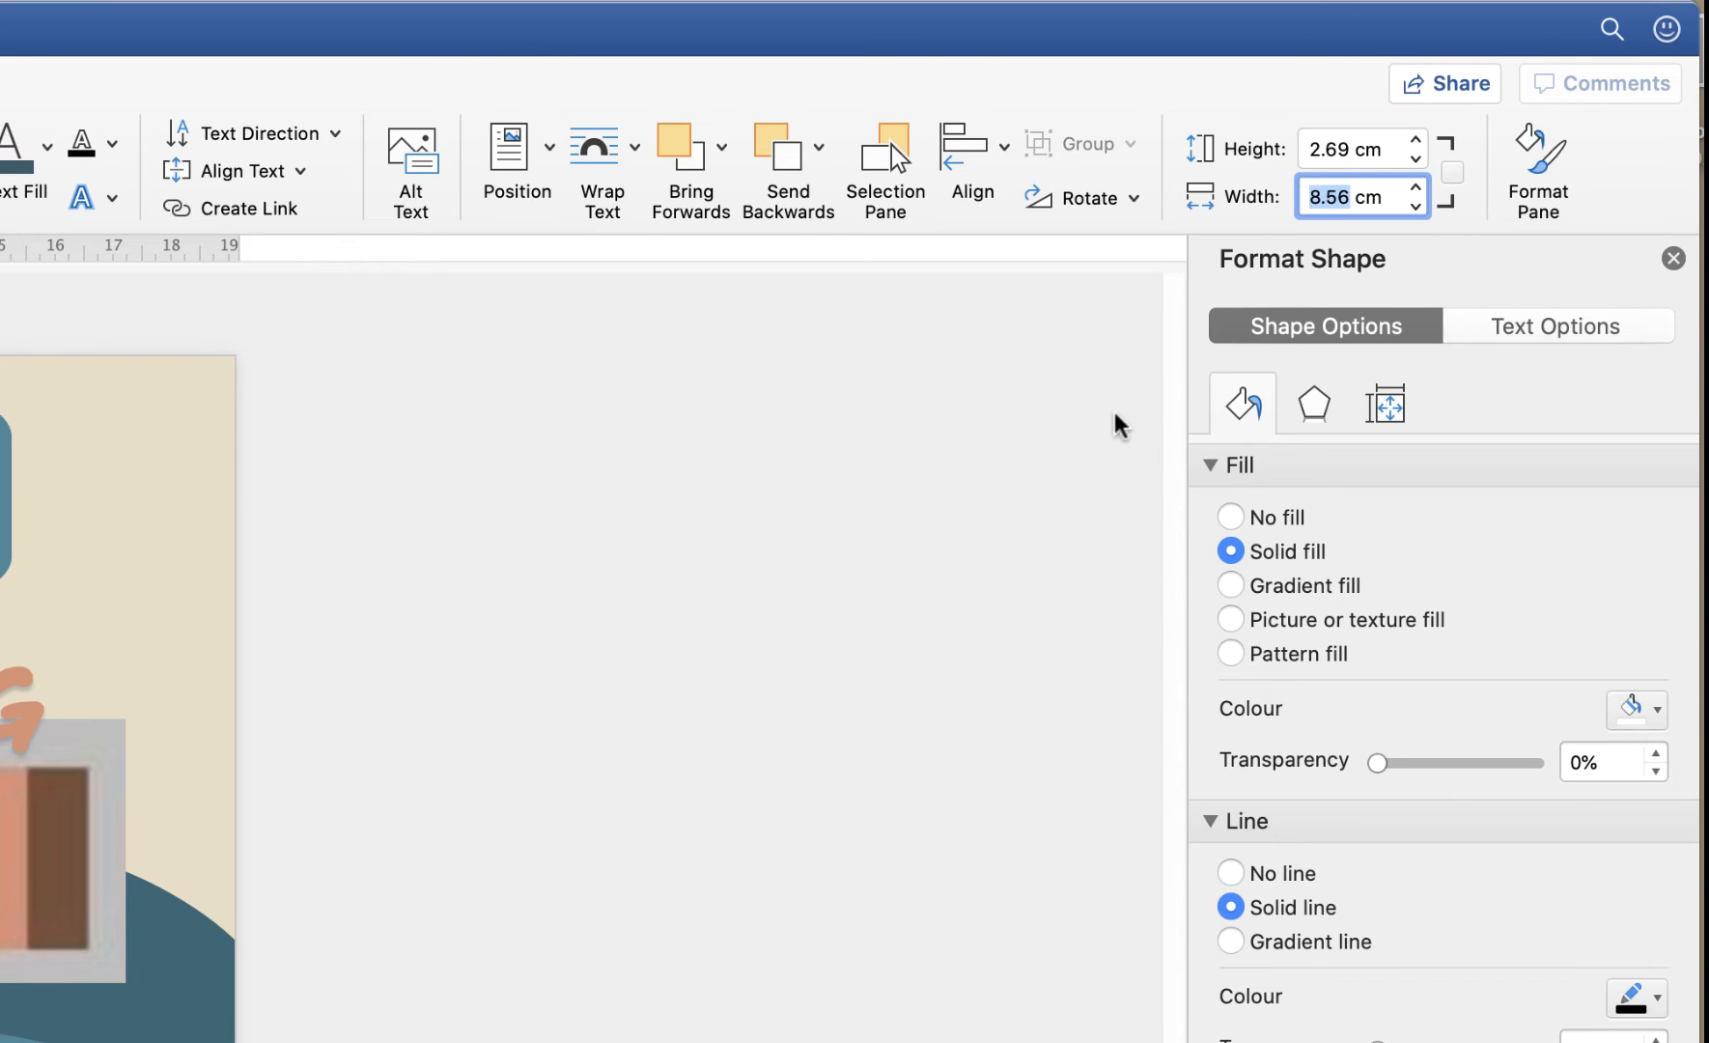
type("7.42")
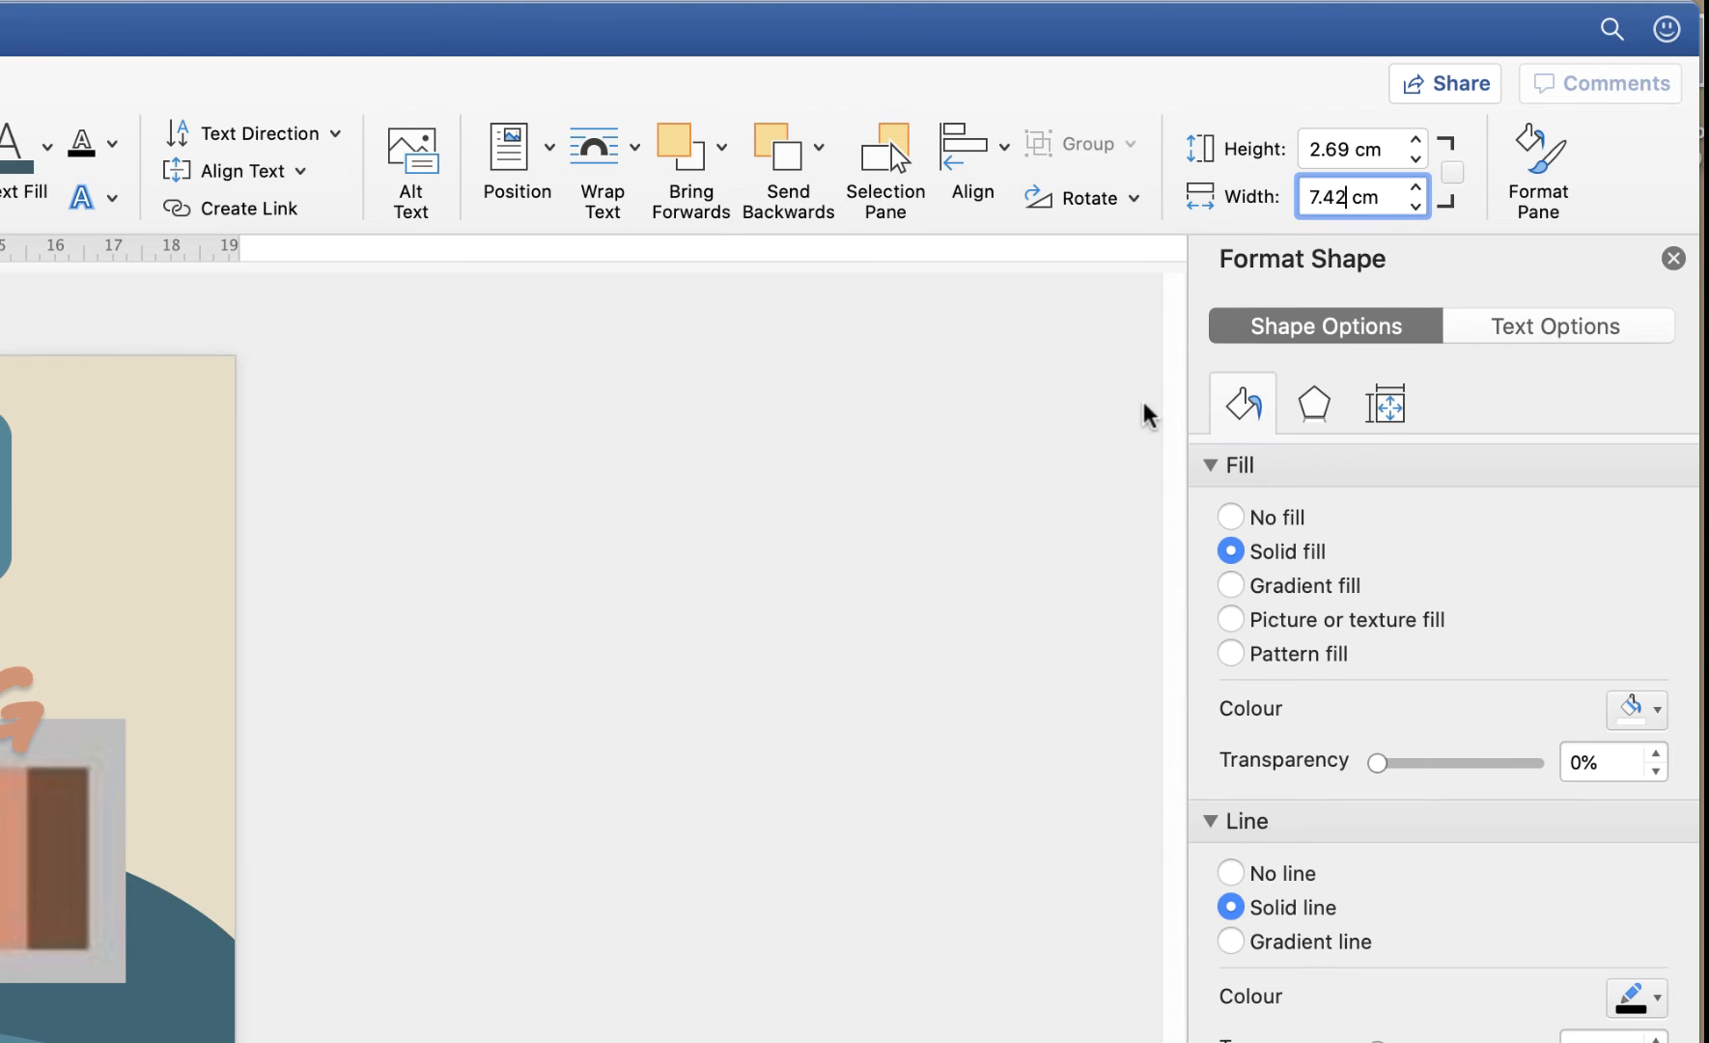
key("Return")
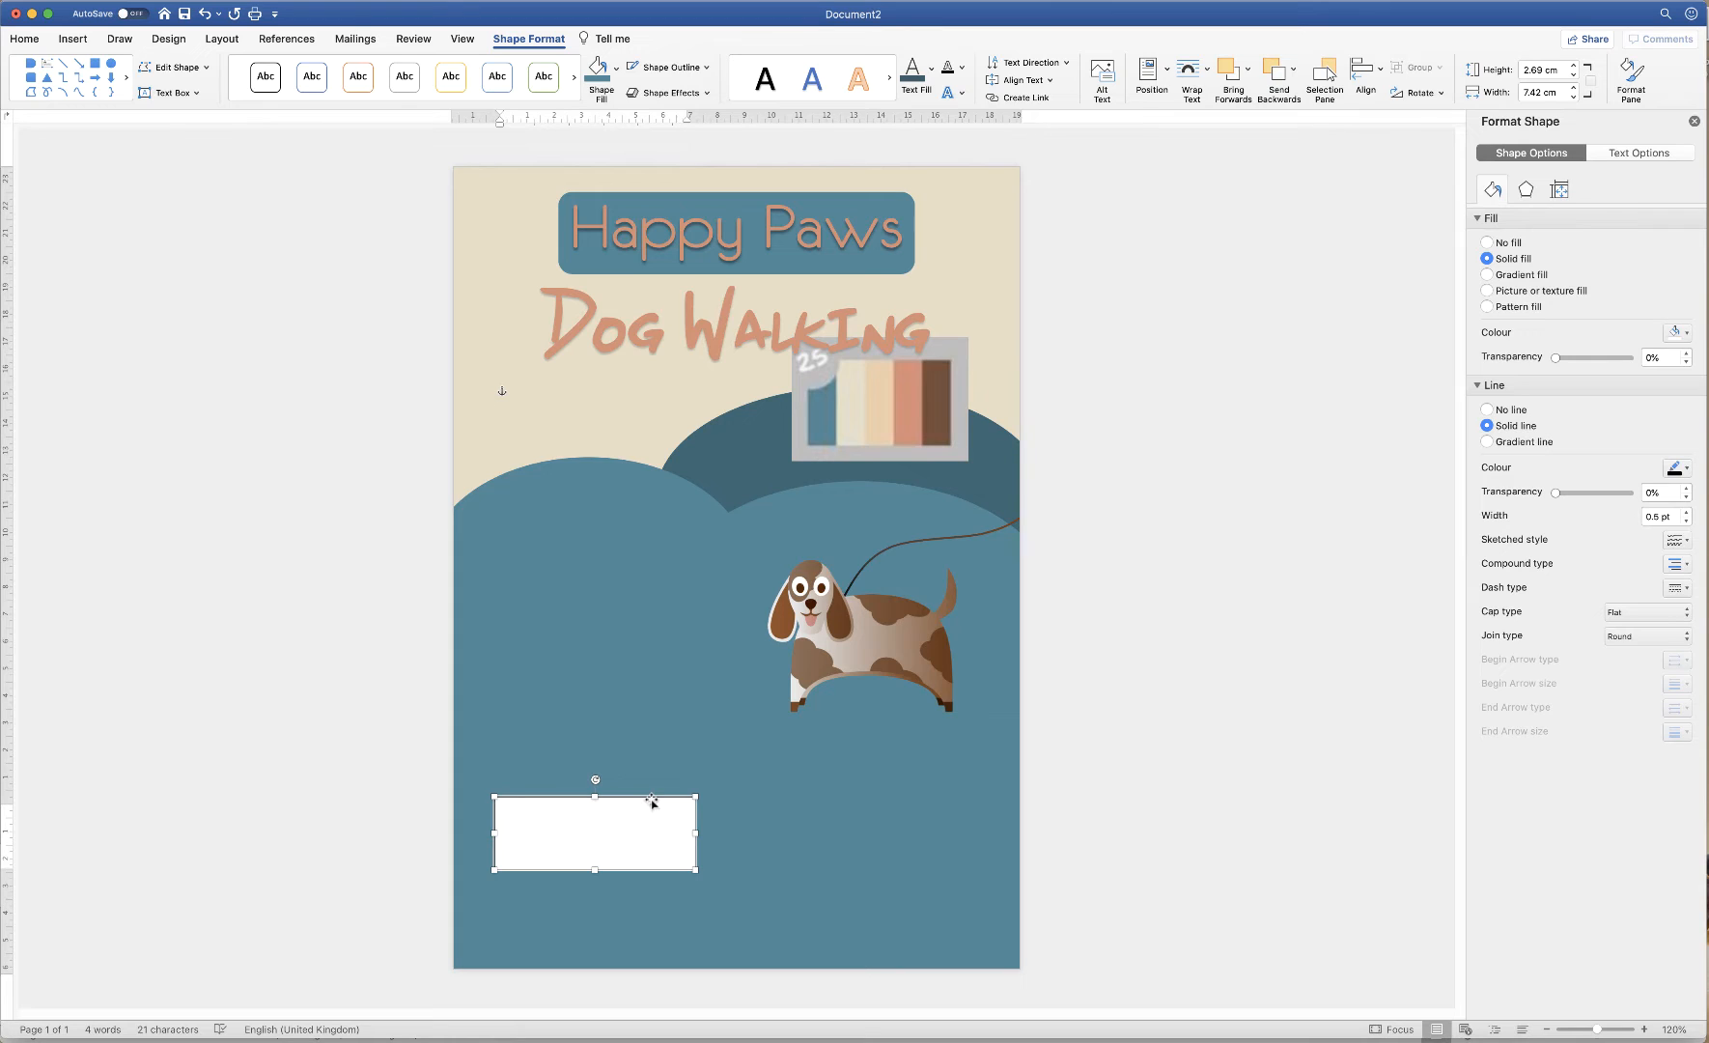
Enter the contact's name and phone number, formatted as bold, centred 20 pt Brazilia
type("Lisa Doe 123-345-5678")
left_click_drag(568, 834, 505, 818)
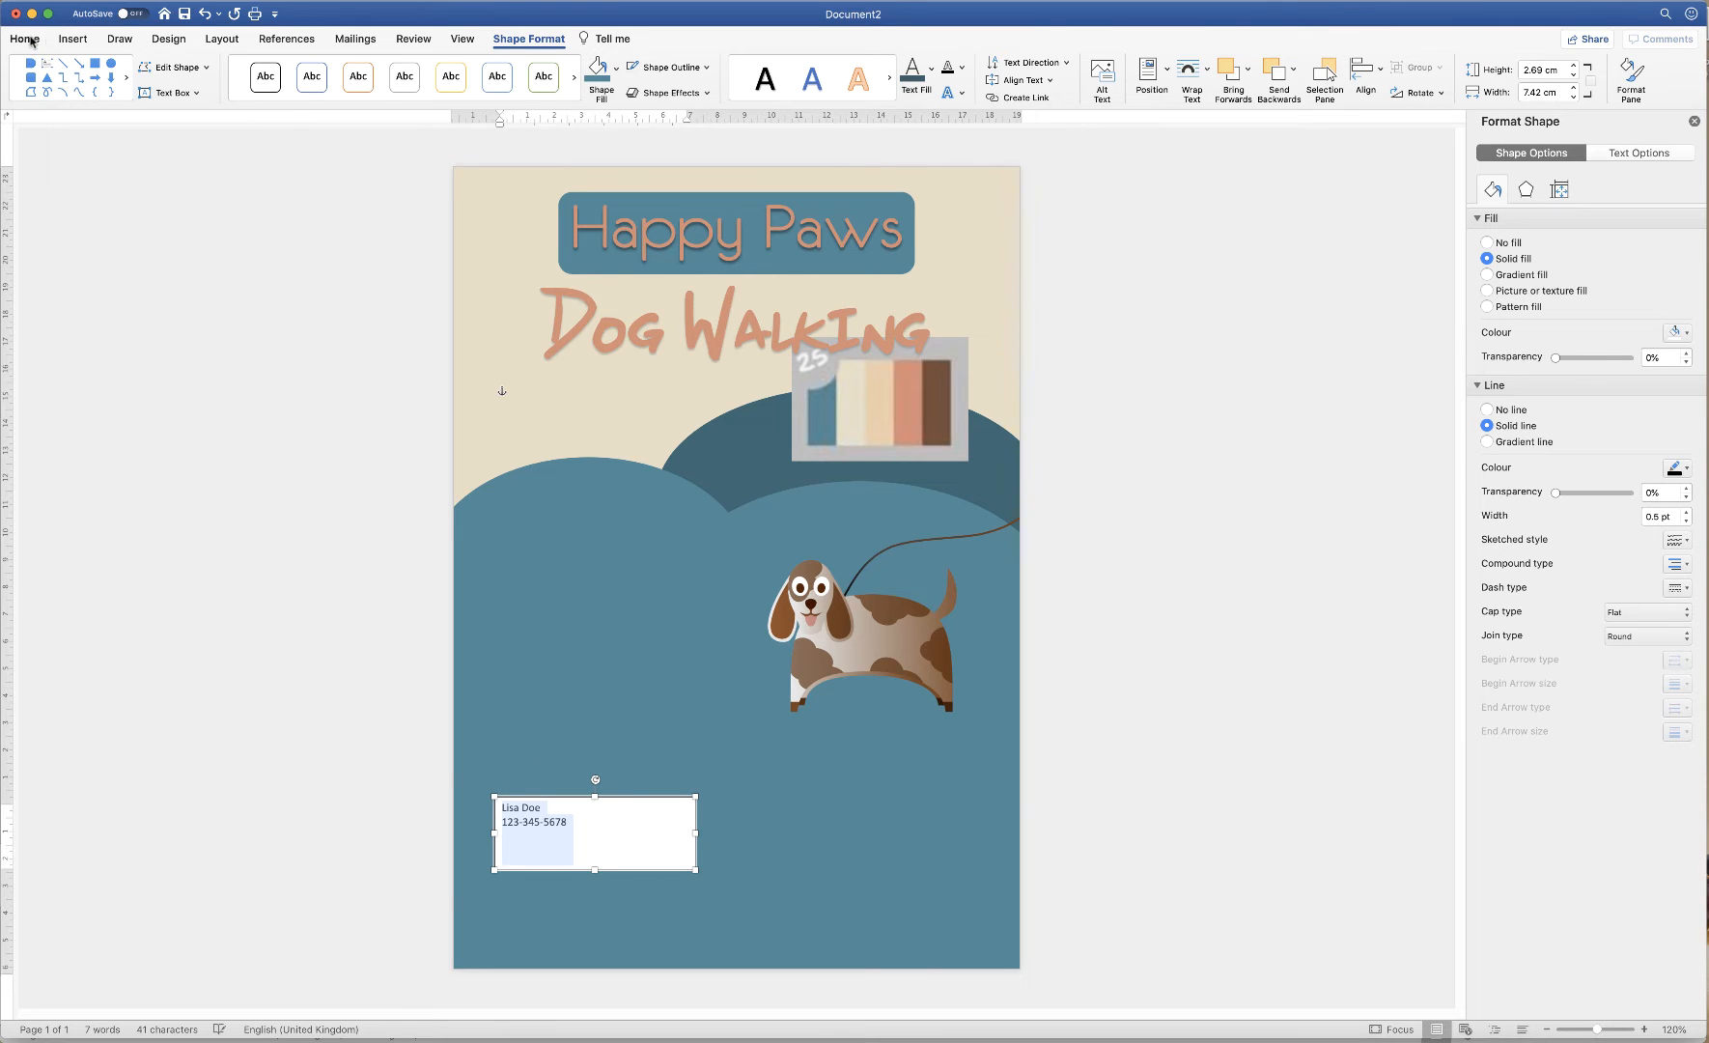
left_click(26, 38)
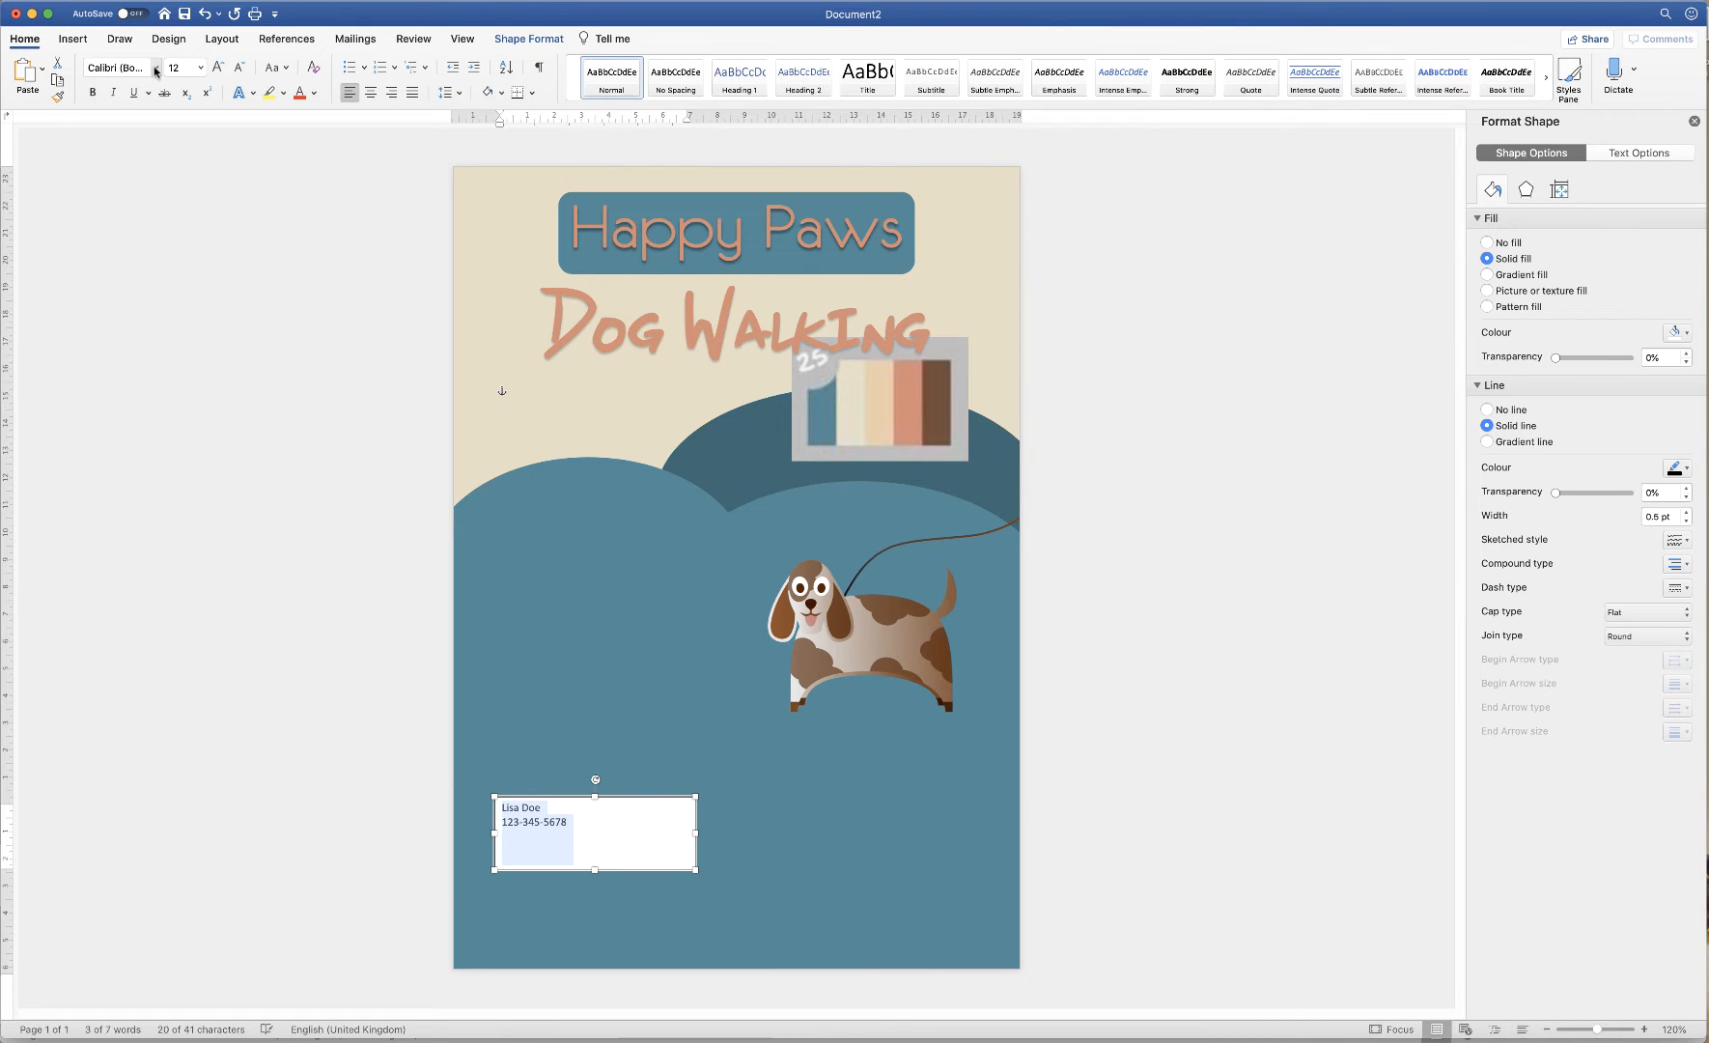
left_click(156, 69)
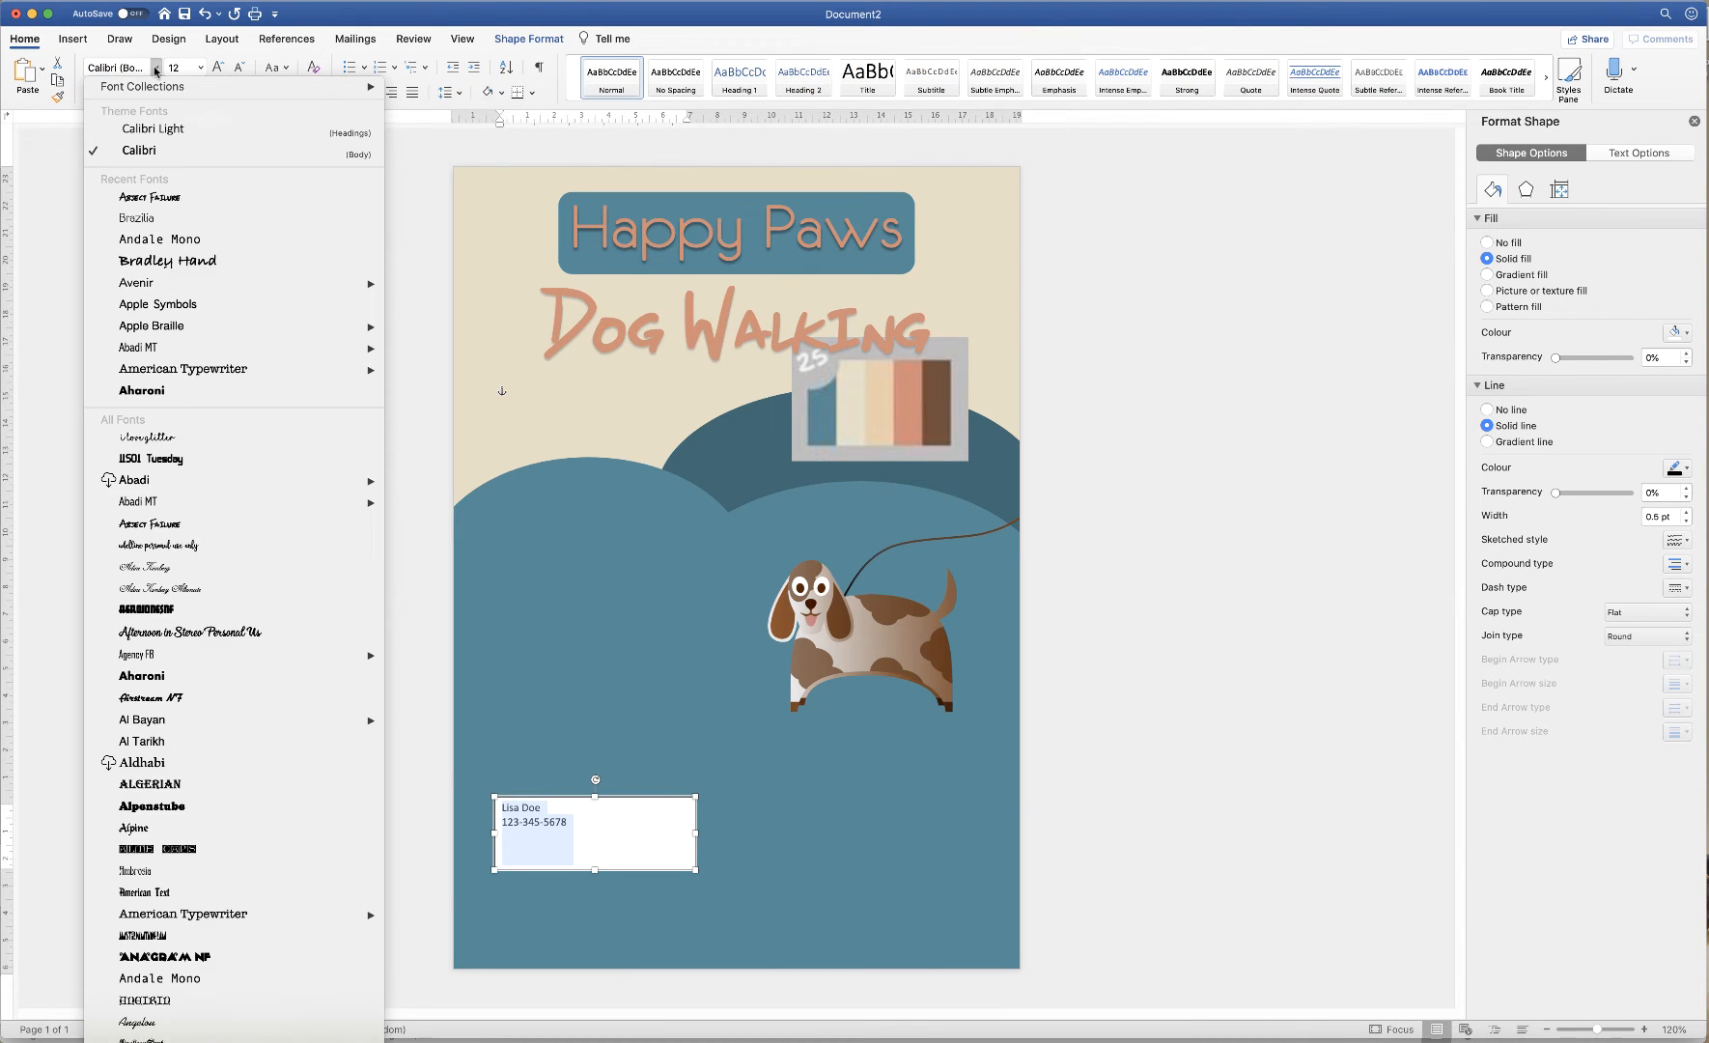
left_click(143, 218)
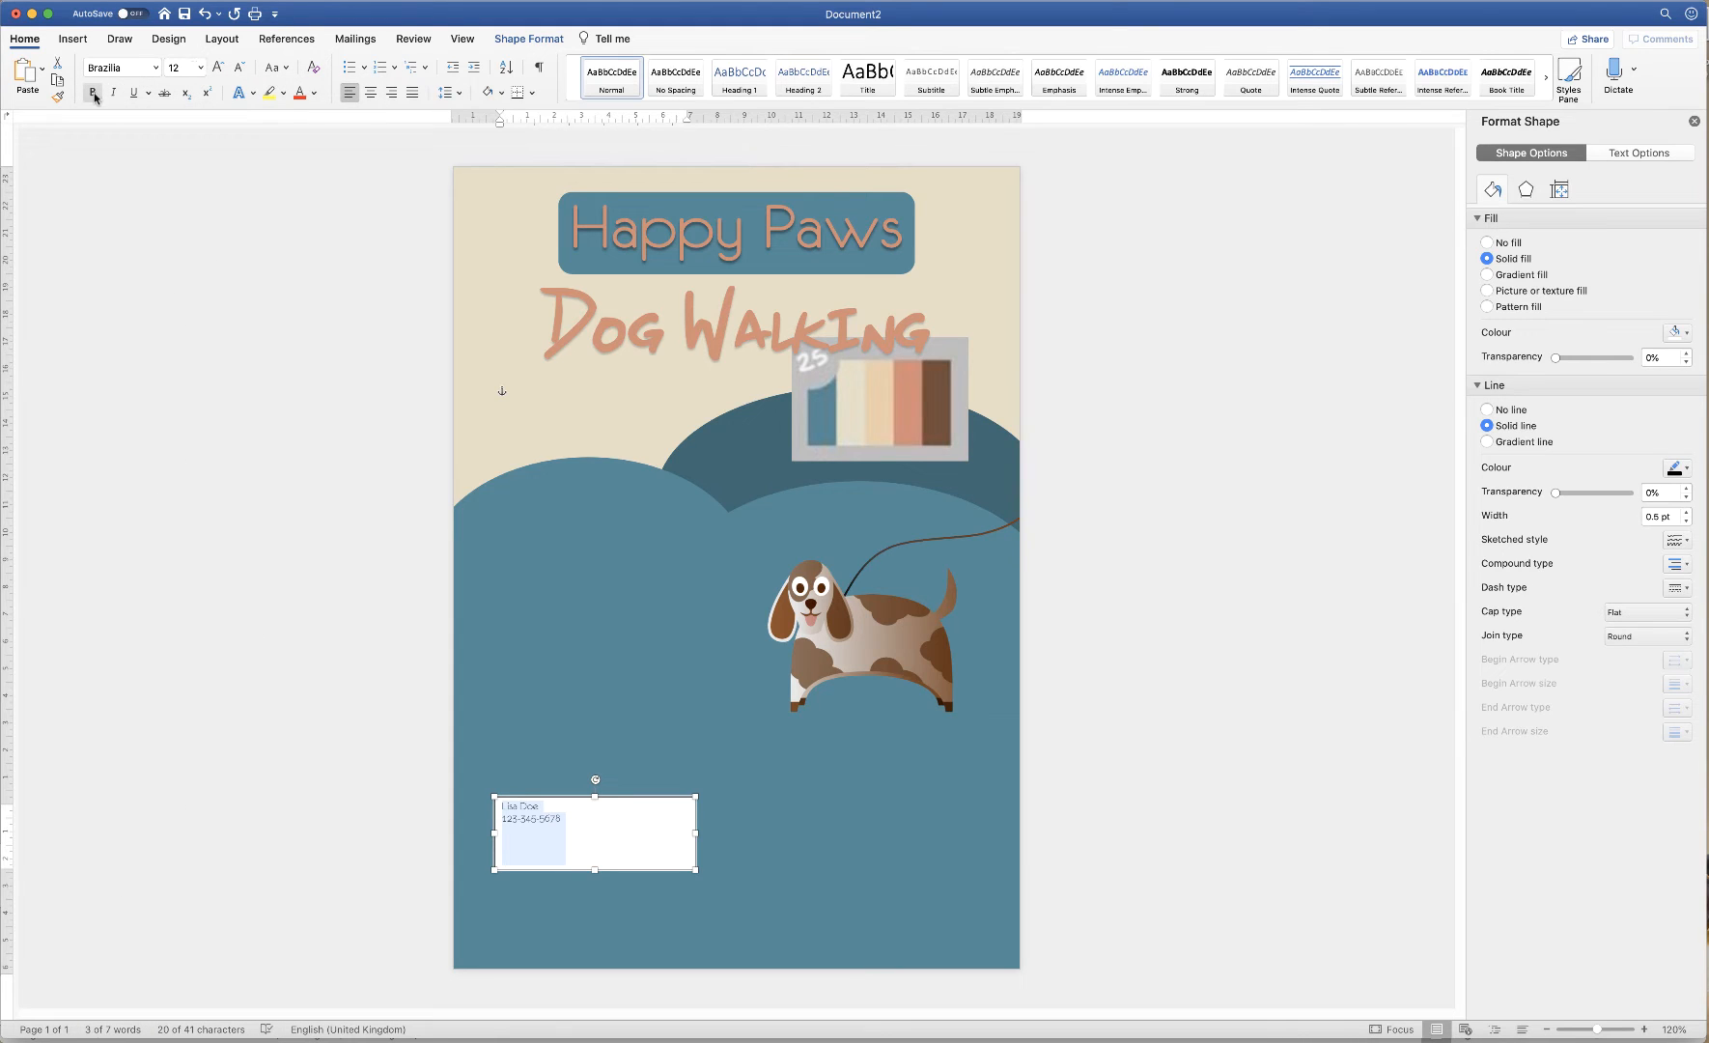
left_click(93, 93)
left_click(218, 71)
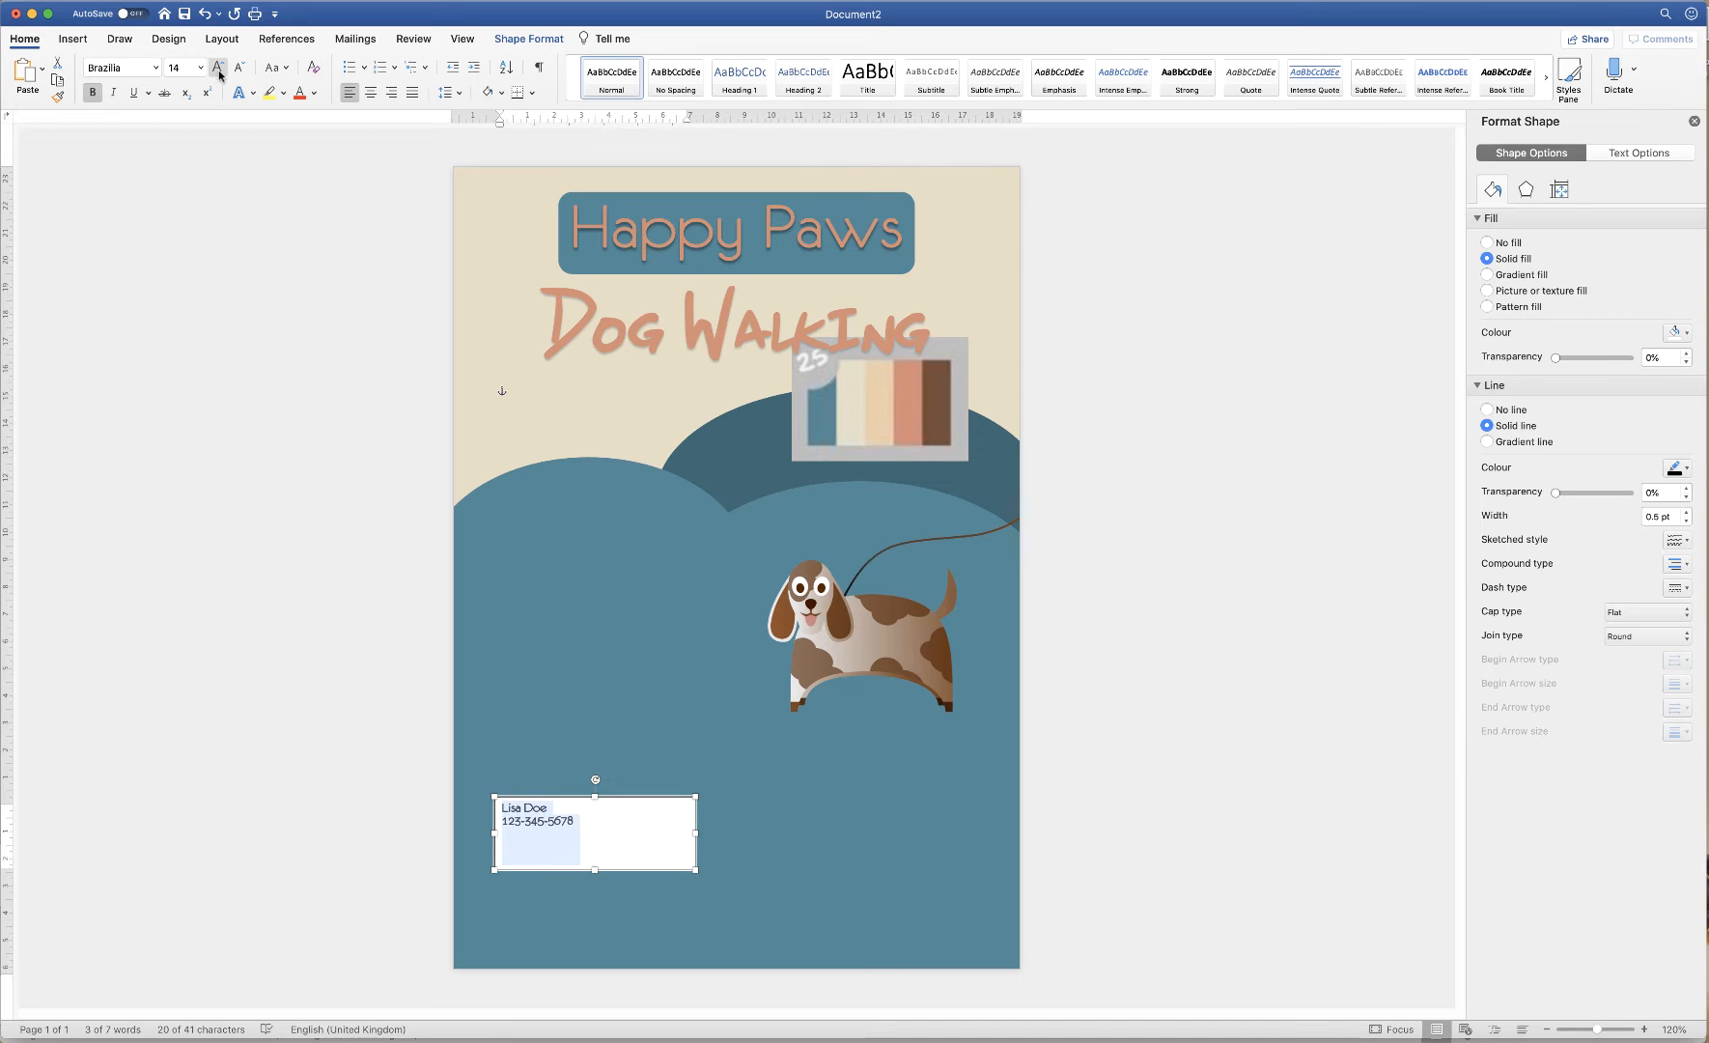
left_click(371, 93)
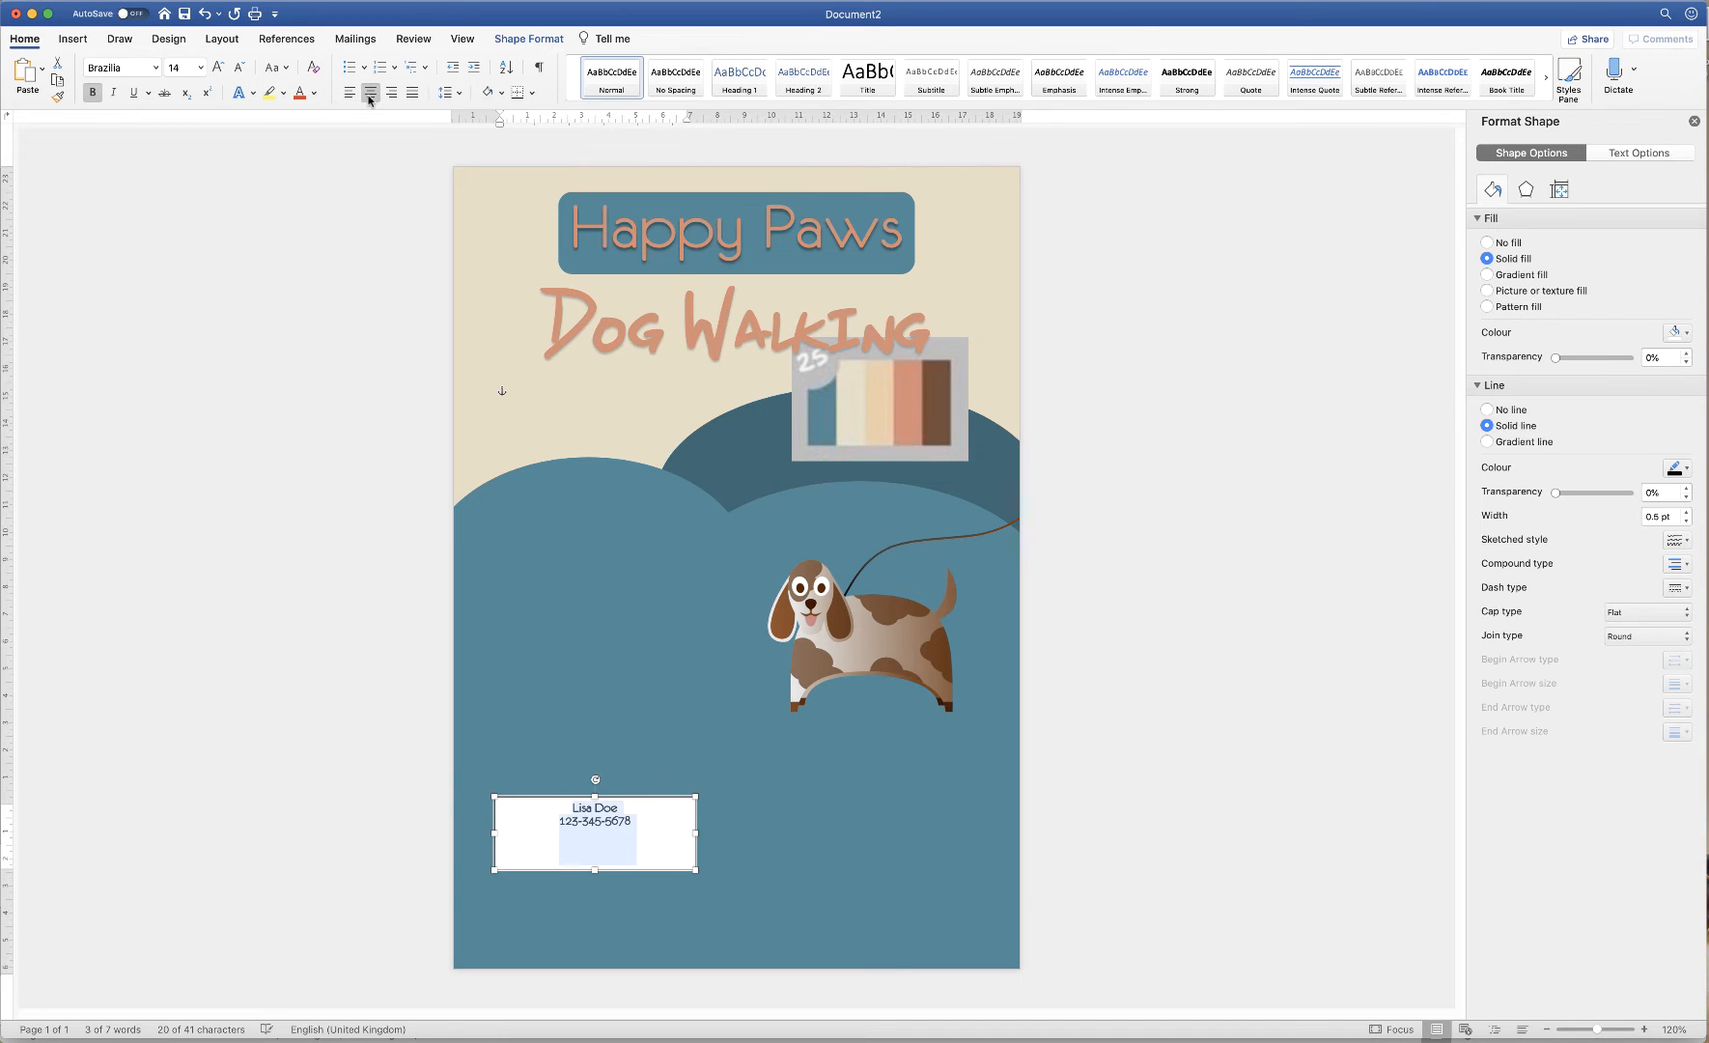
left_click(218, 68)
left_click(218, 68)
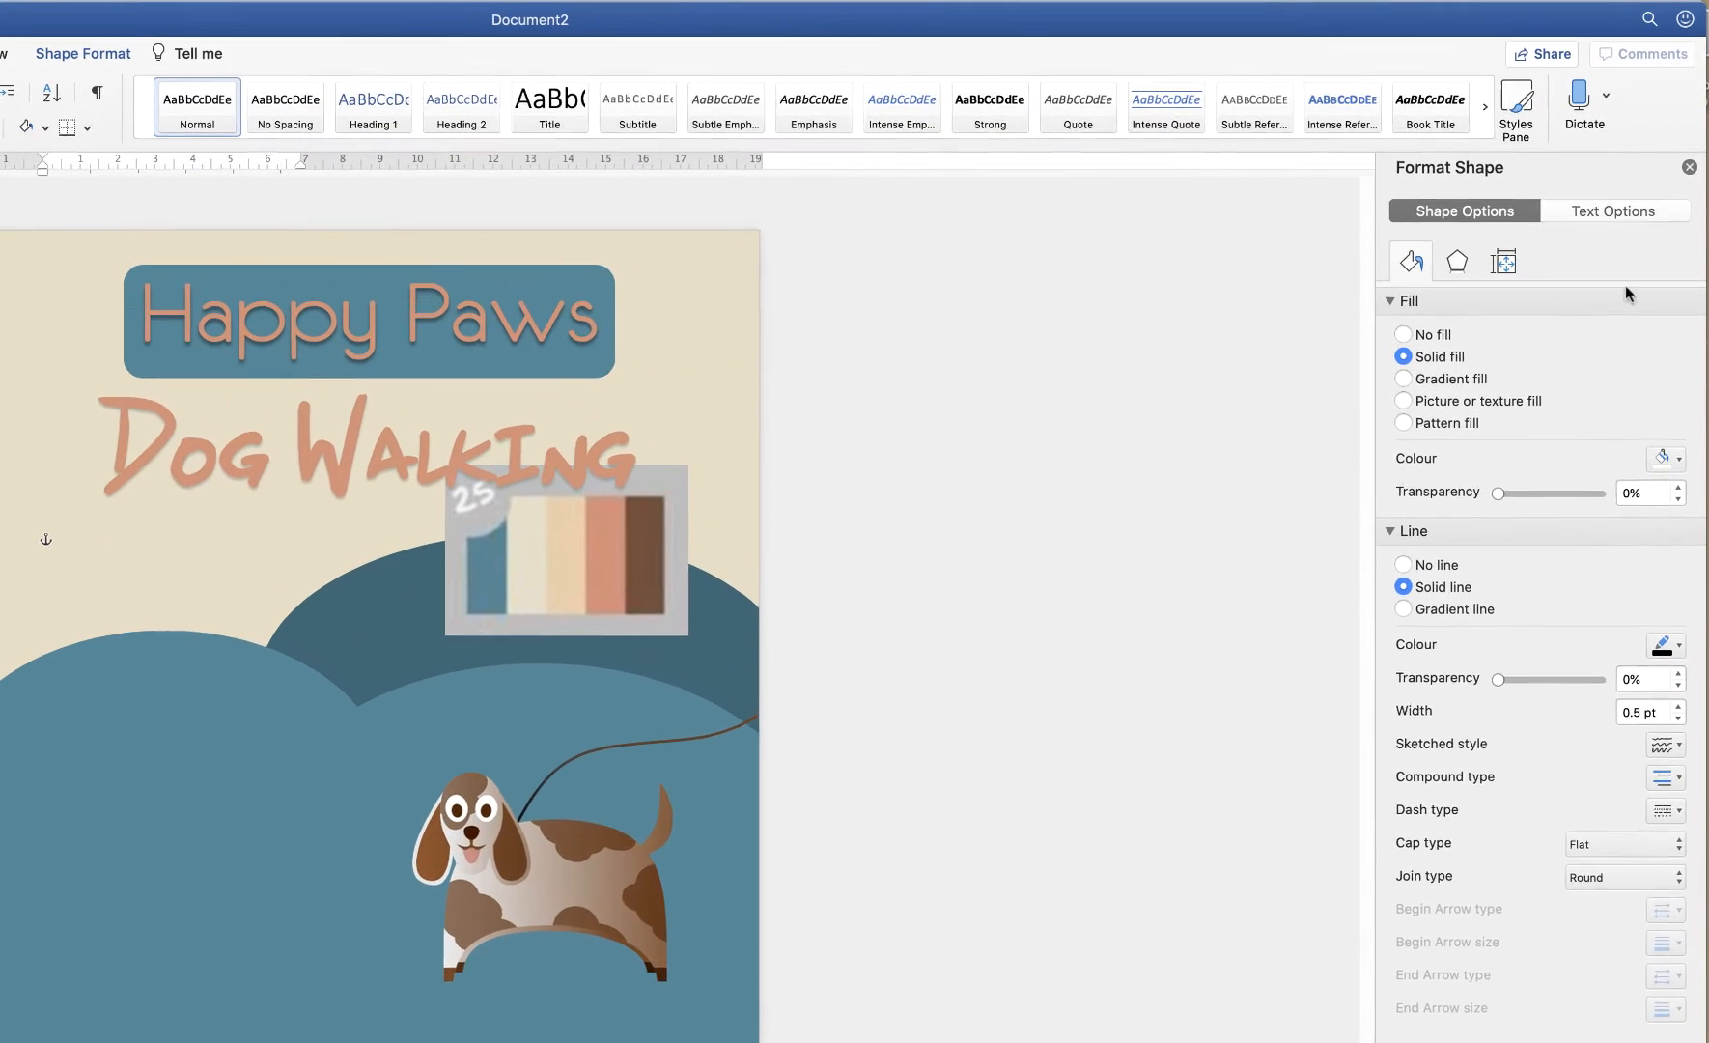
Centre the contact text vertically in the box and enlarge it to 26 pt
left_click(1617, 214)
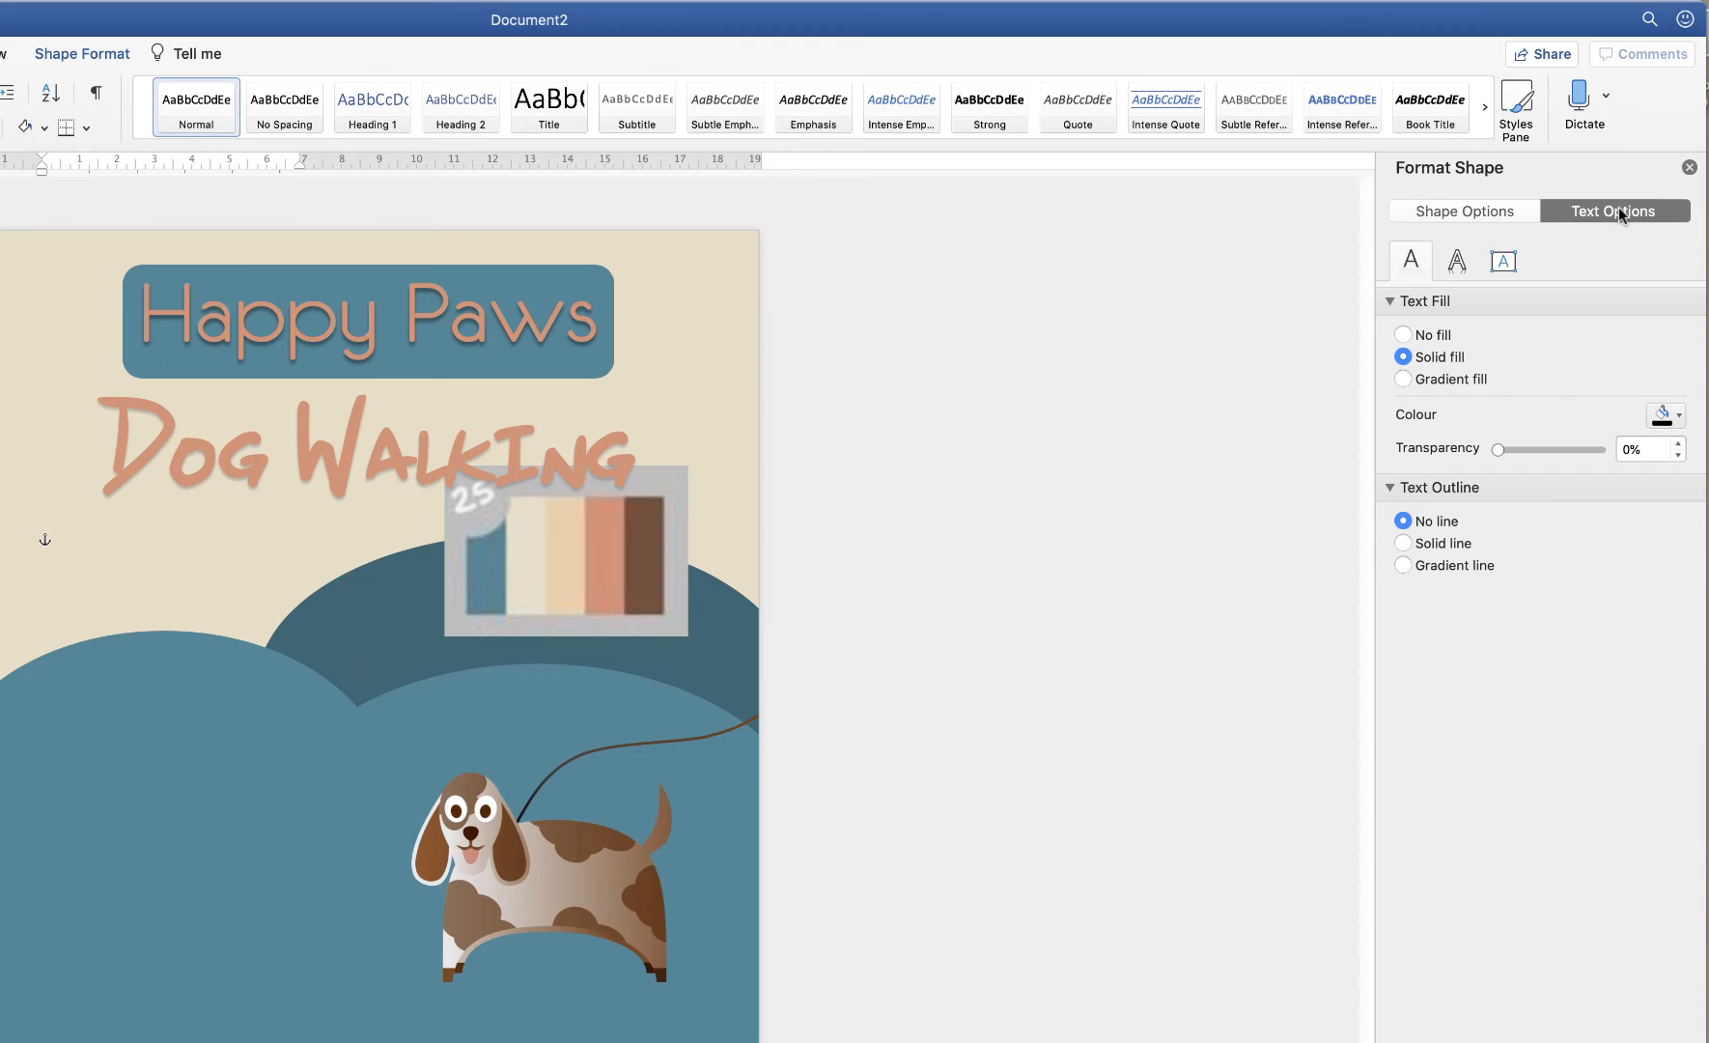
left_click(1508, 264)
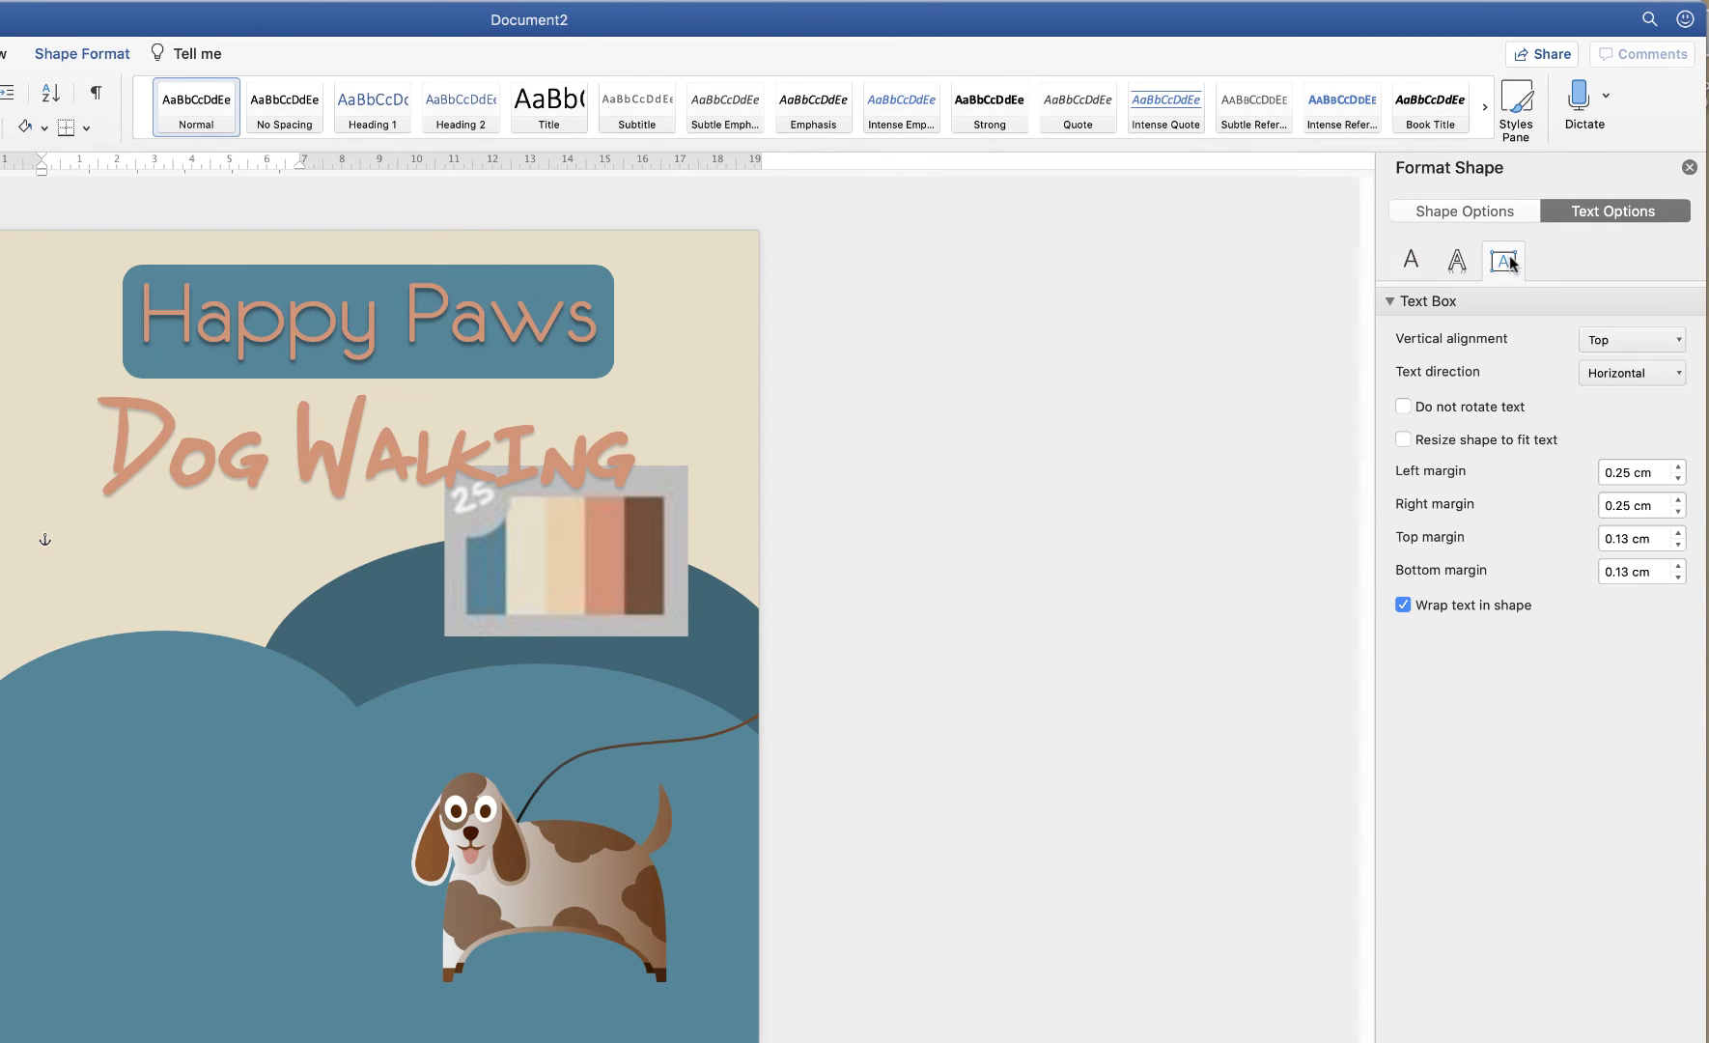
left_click(1661, 344)
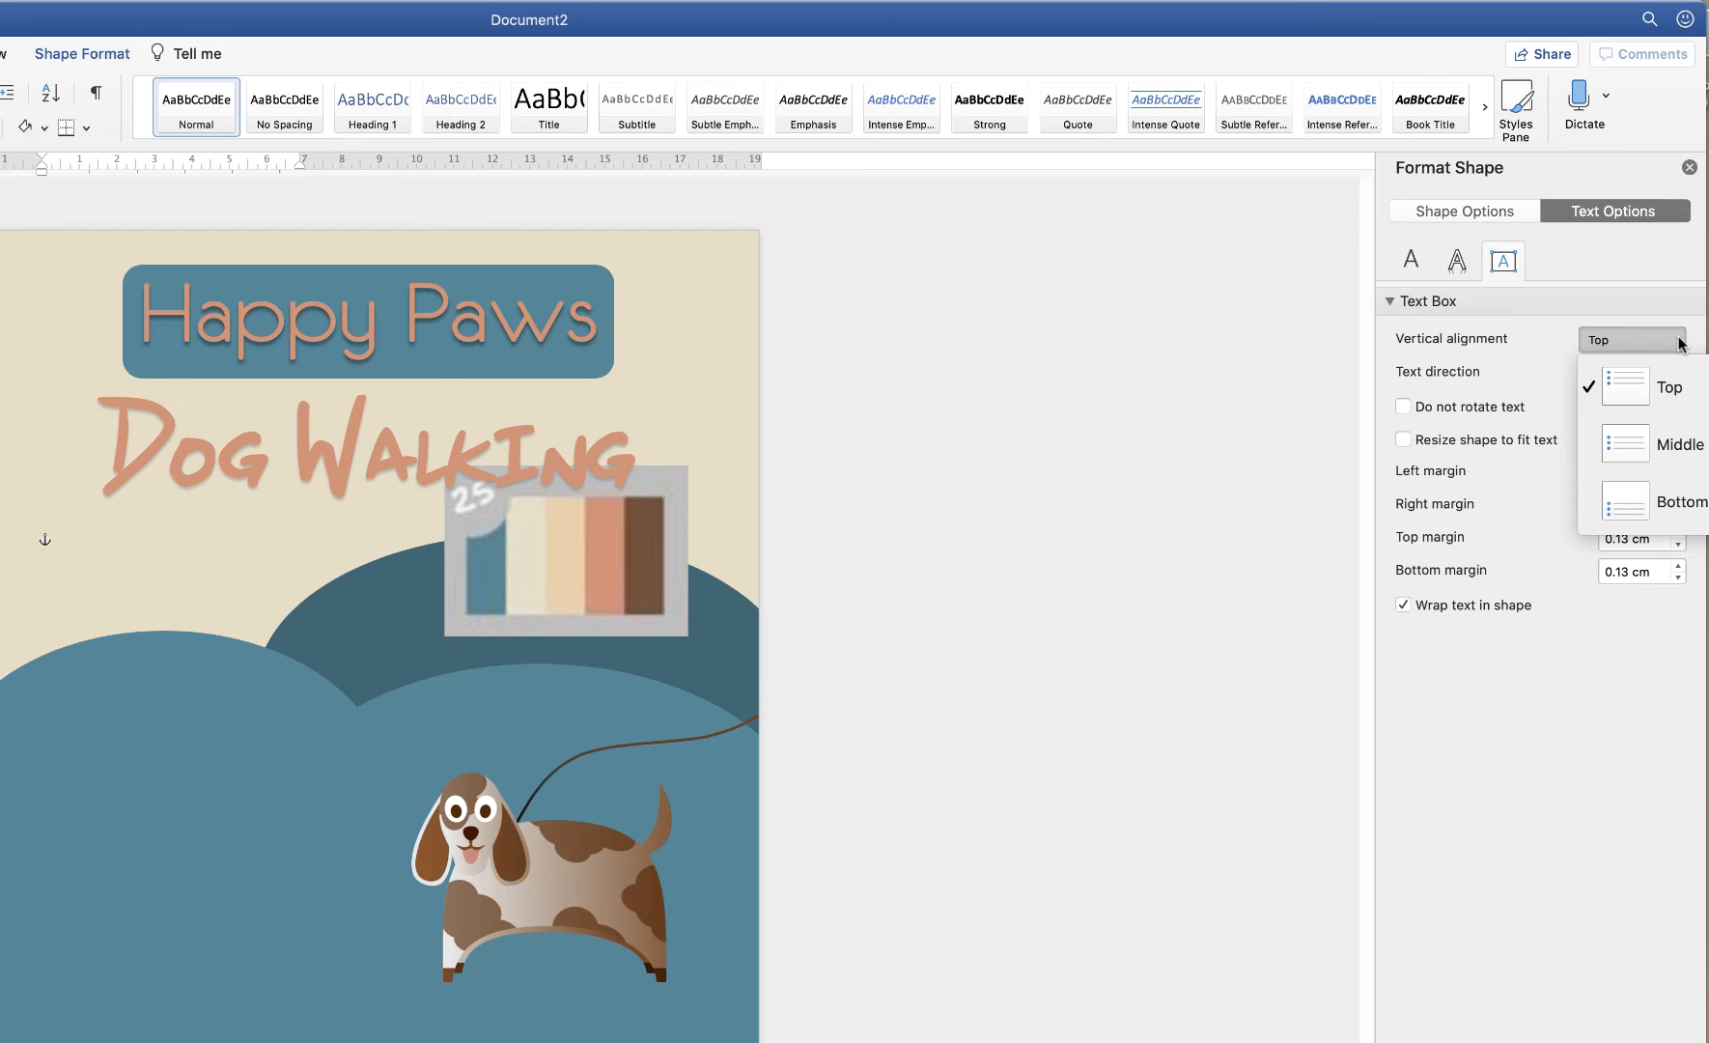
left_click(1637, 450)
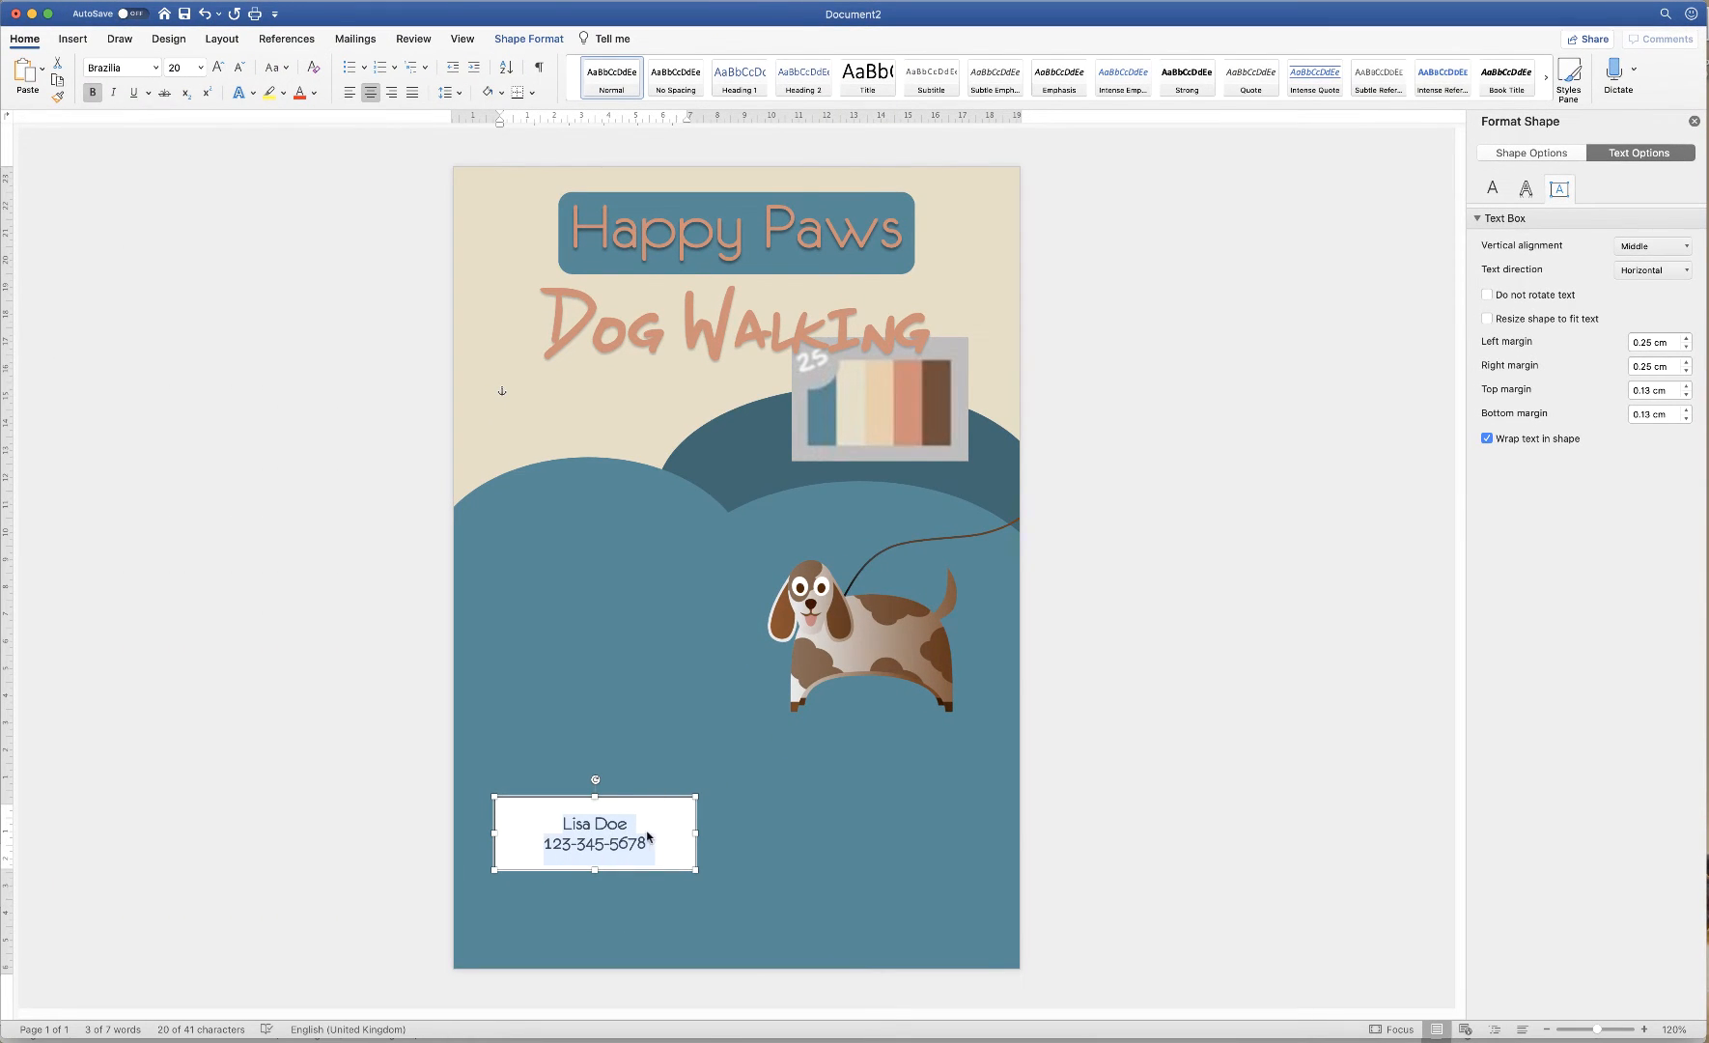
left_click(219, 69)
left_click(219, 69)
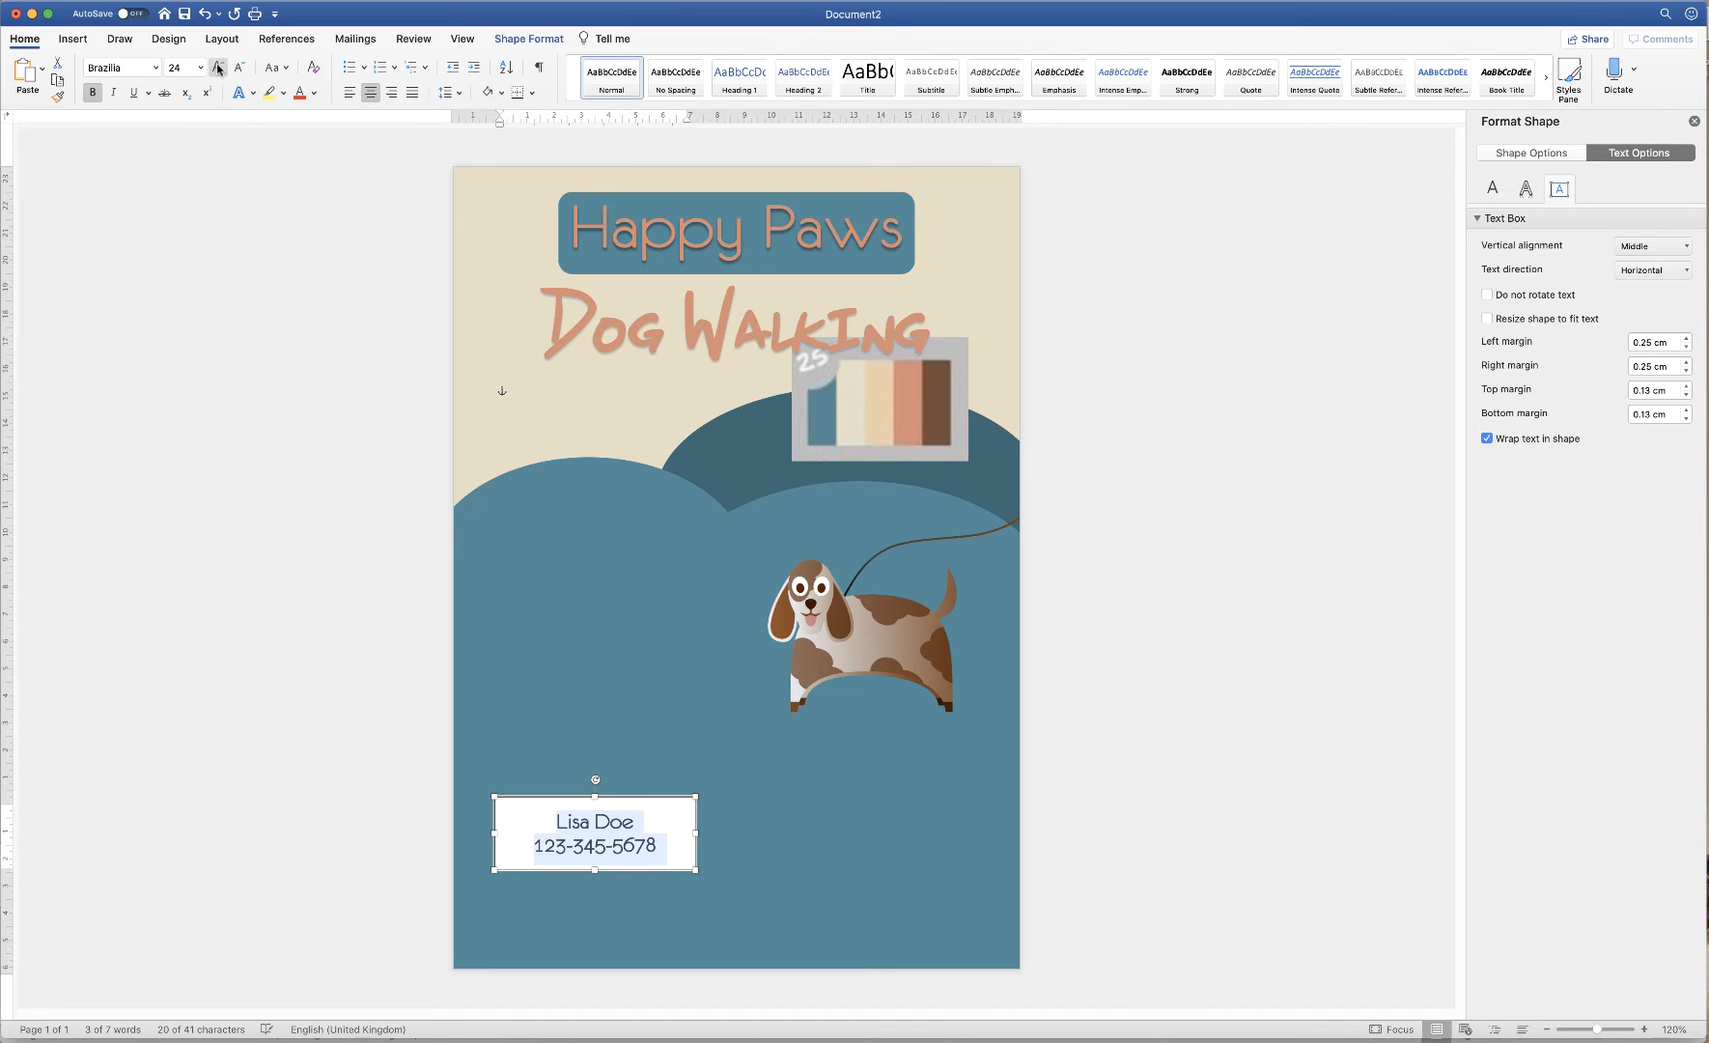
left_click(219, 69)
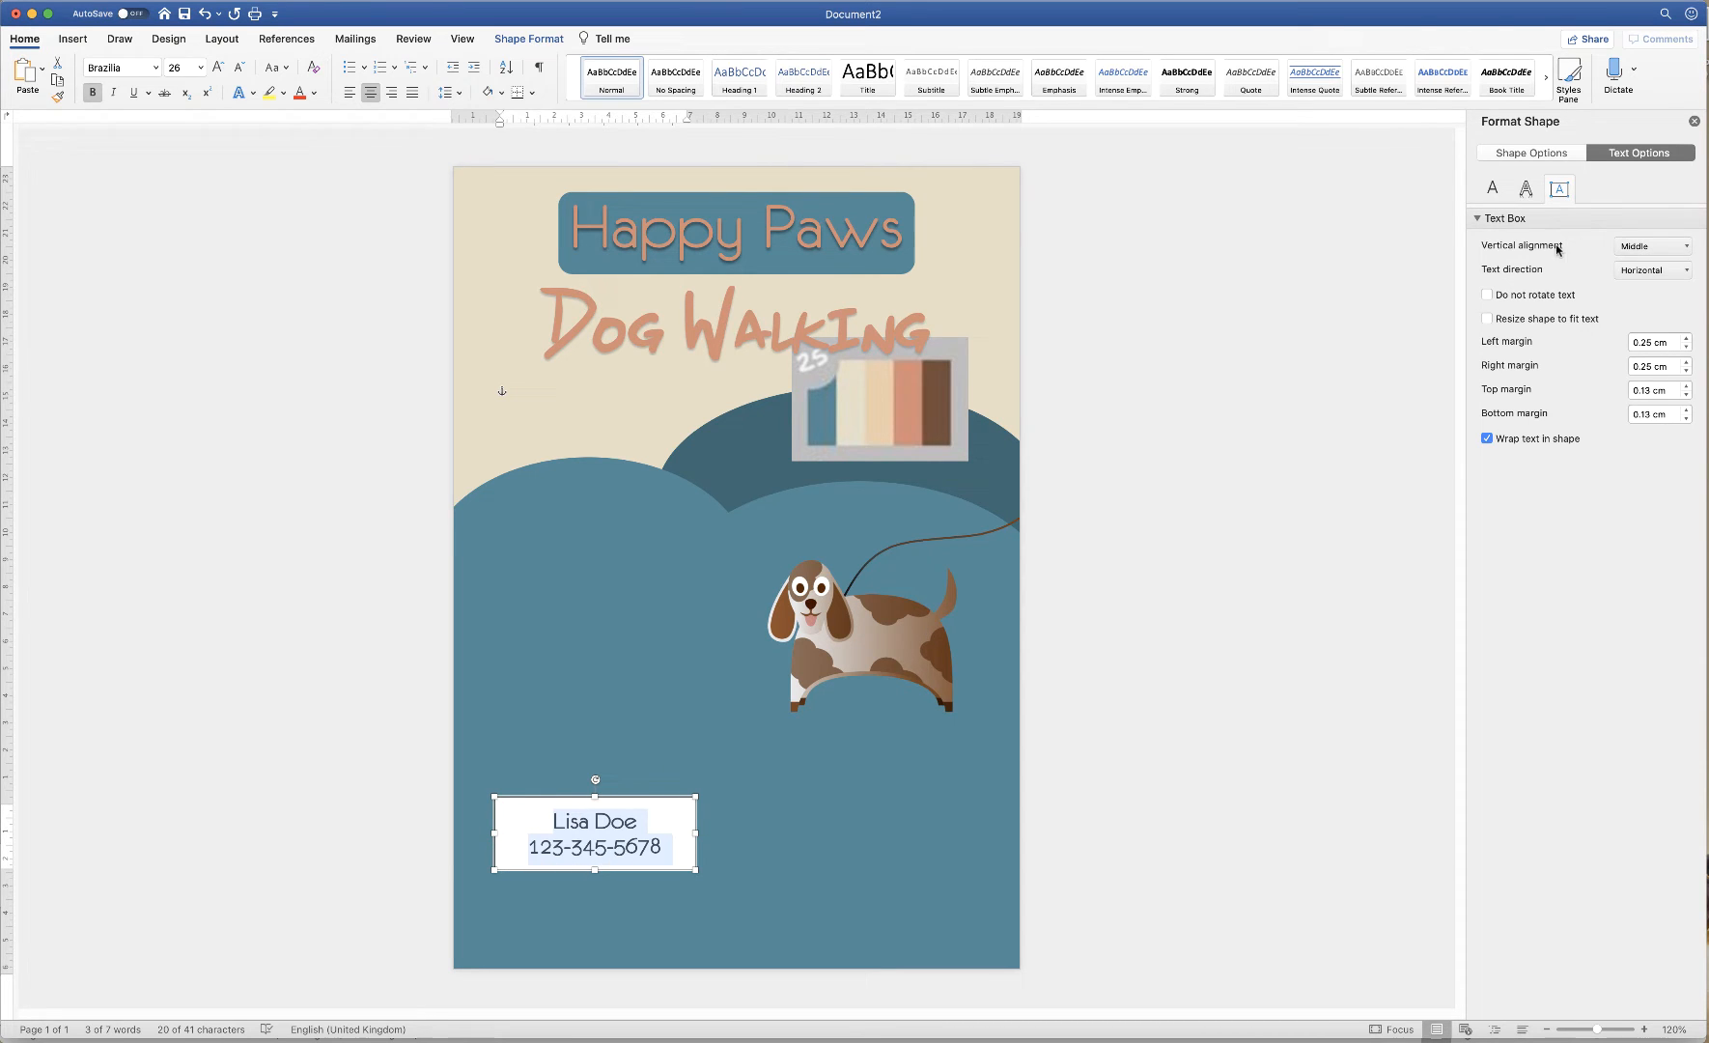
Give the contact box outline a long-dash style
left_click(1550, 153)
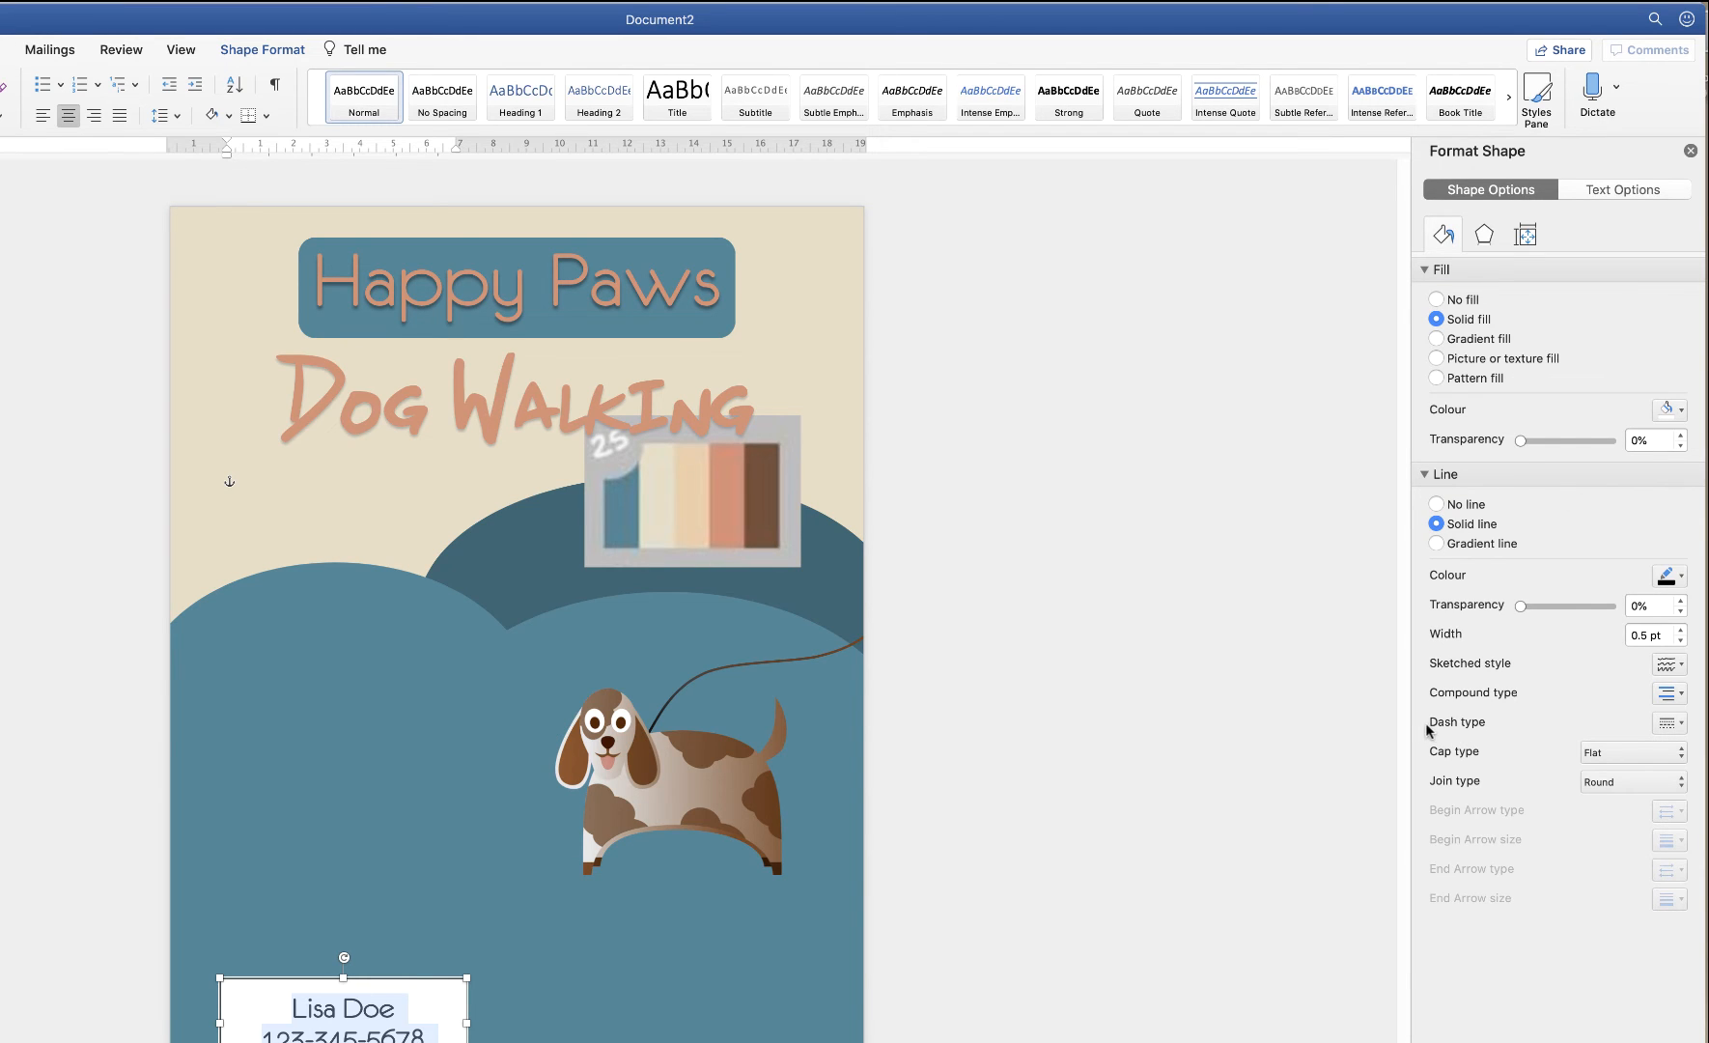
left_click(1683, 724)
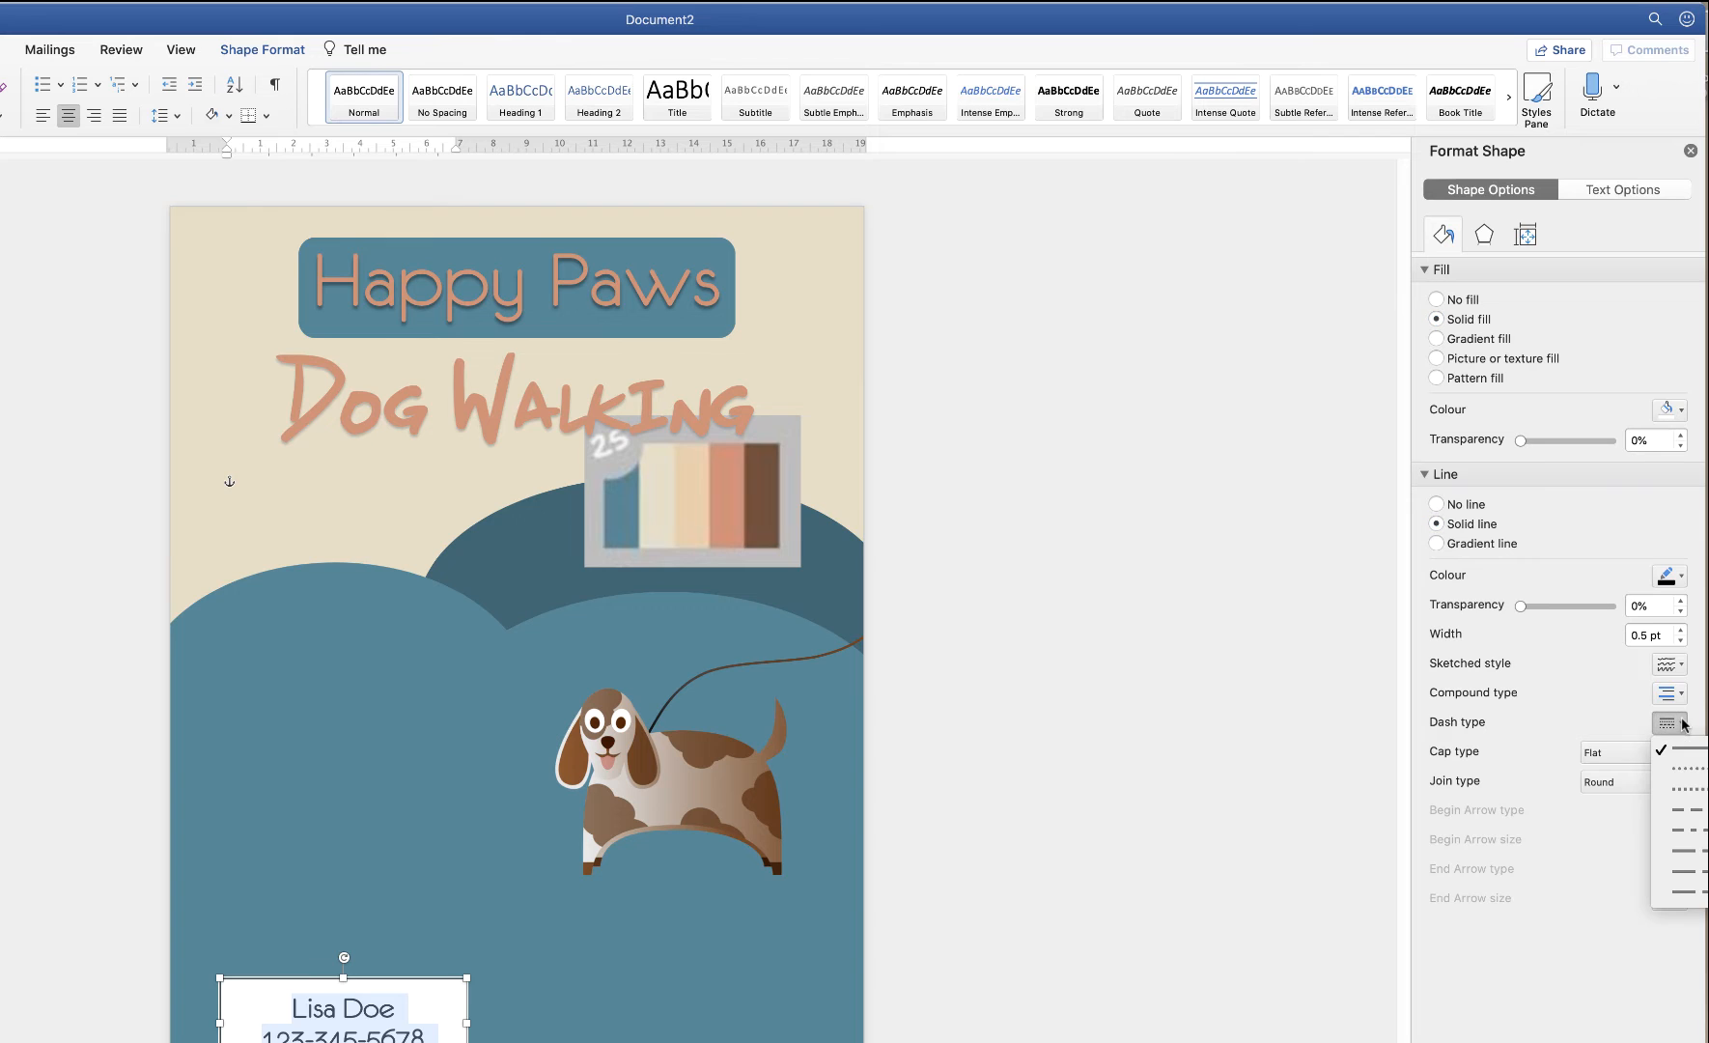
left_click(1666, 855)
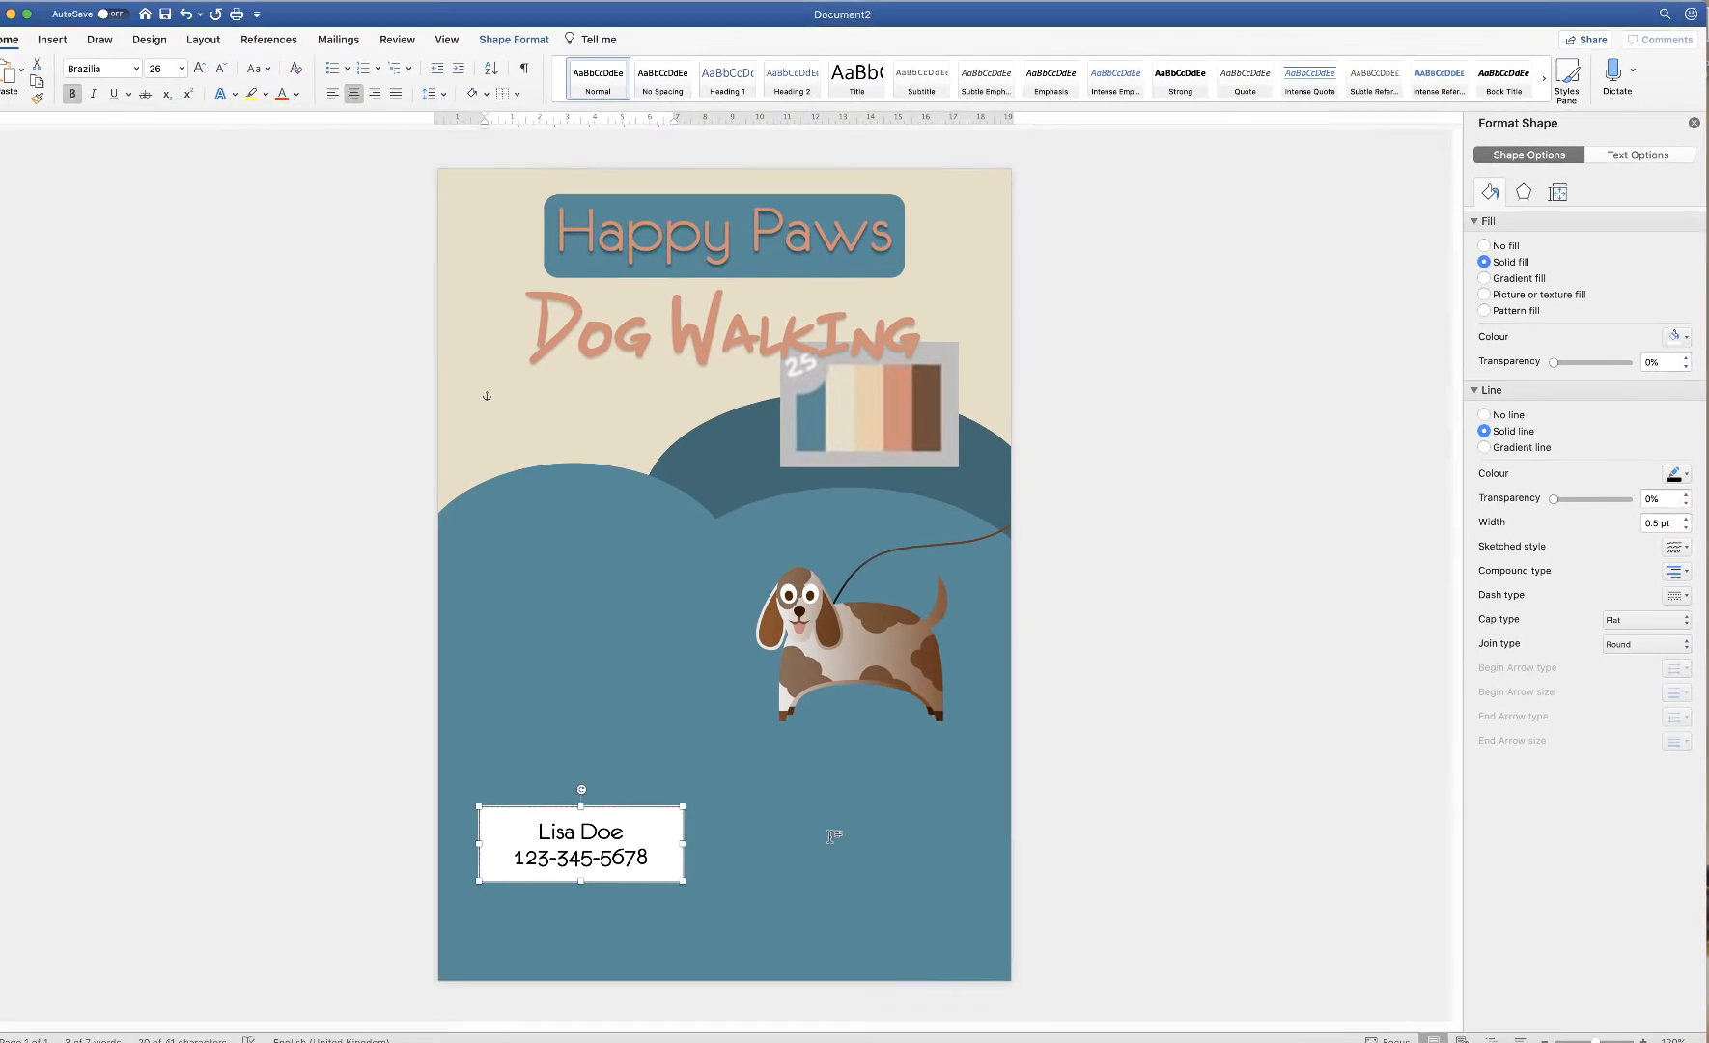
left_click(653, 1021)
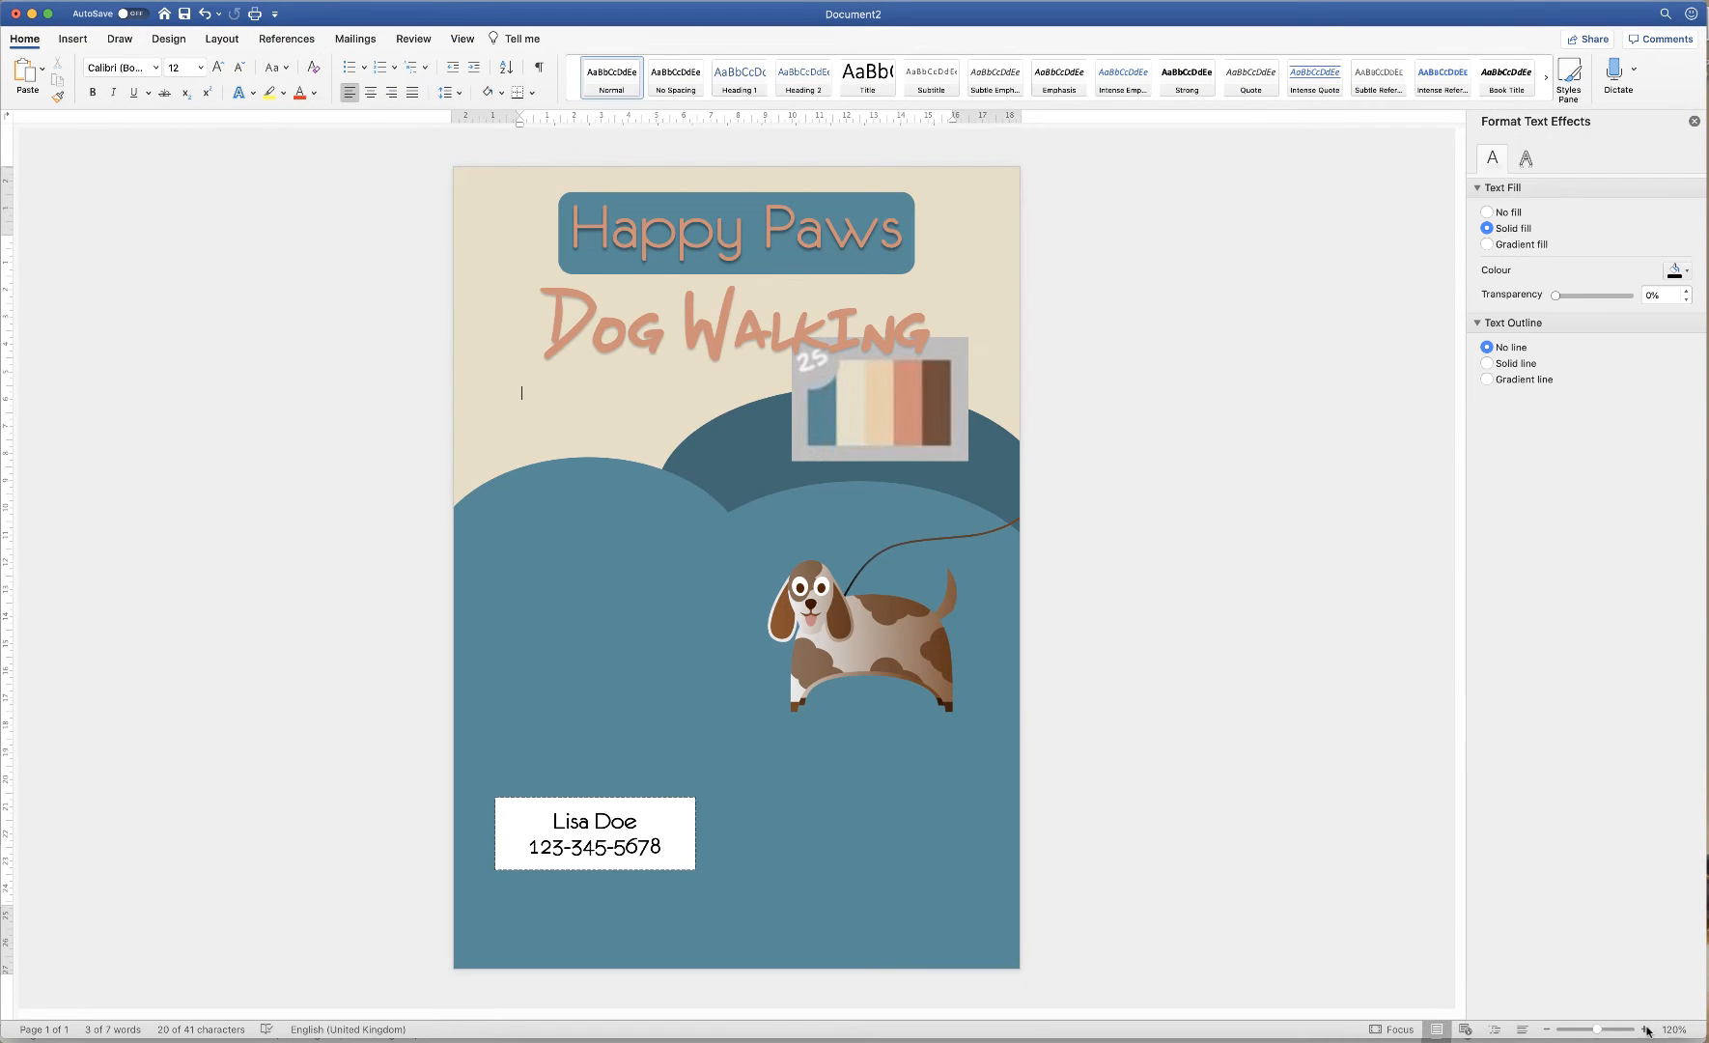
Thicken the contact box's dashed outline to 1.5 pt
left_click(1645, 1029)
left_click(1644, 1030)
left_click(1644, 1030)
left_click(1645, 1029)
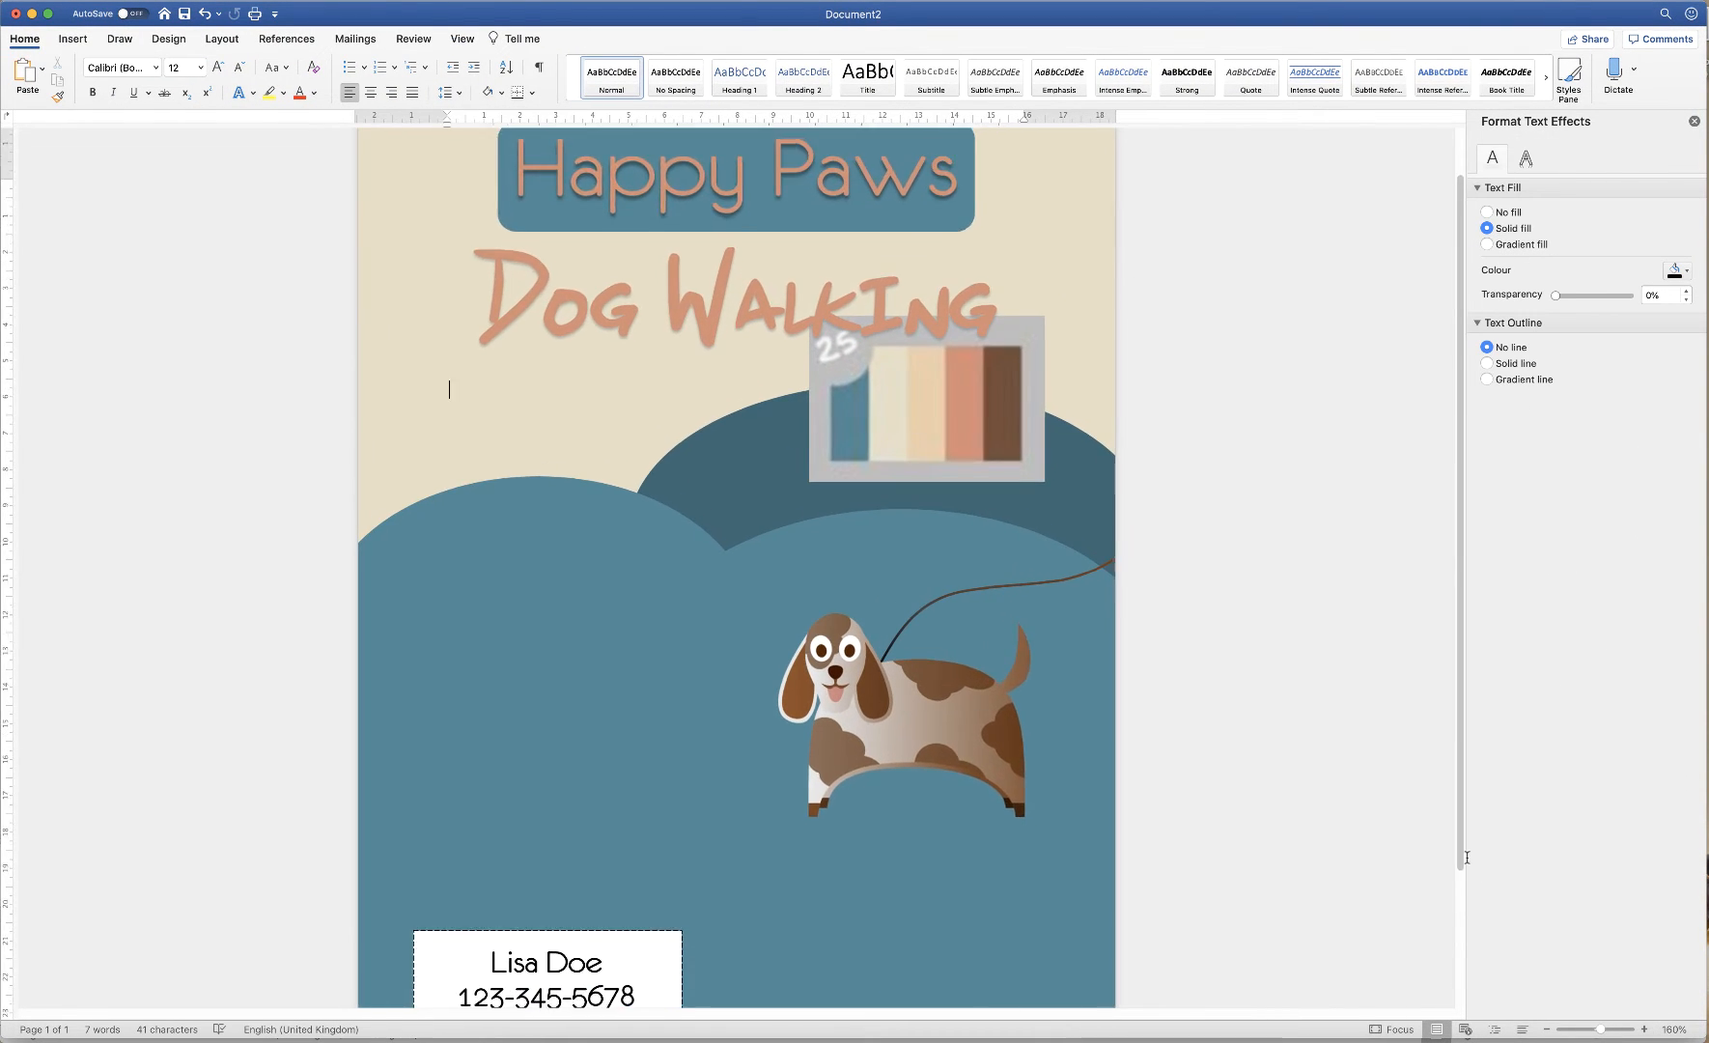
scroll(1466, 856, "down", 5)
left_click(1644, 1029)
left_click(1644, 1029)
left_click(1645, 1029)
left_click(617, 793)
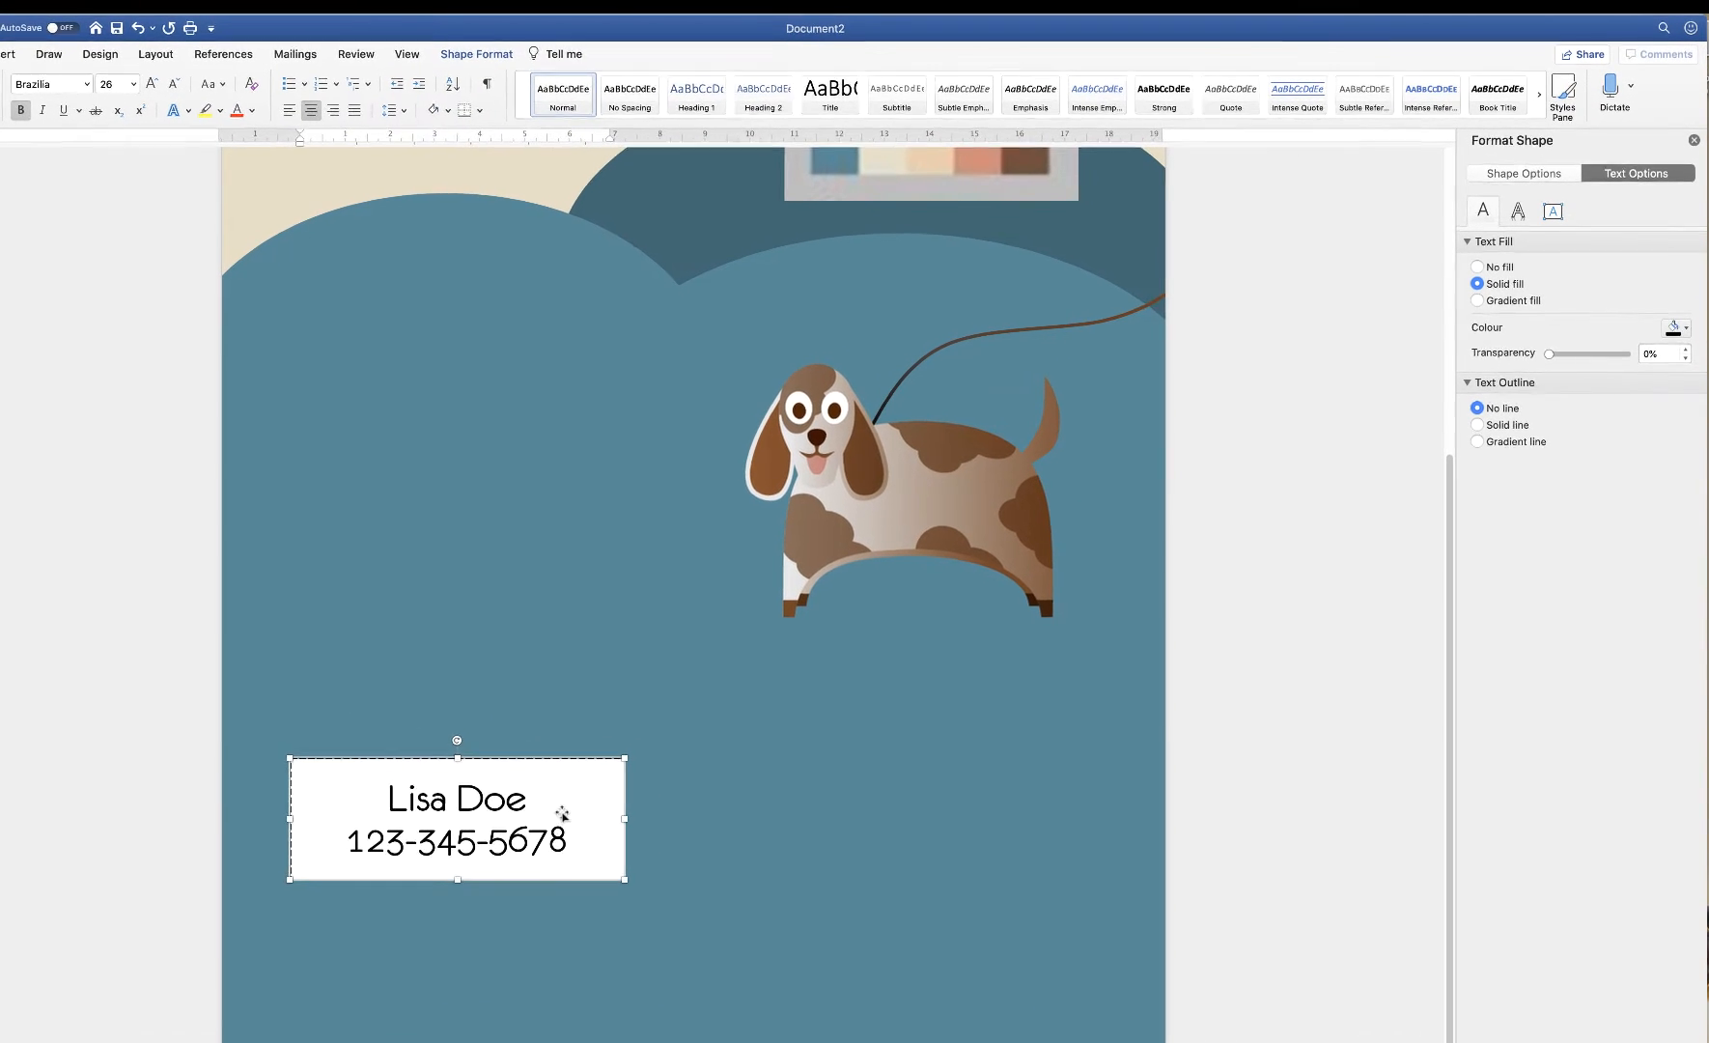
left_click(1515, 176)
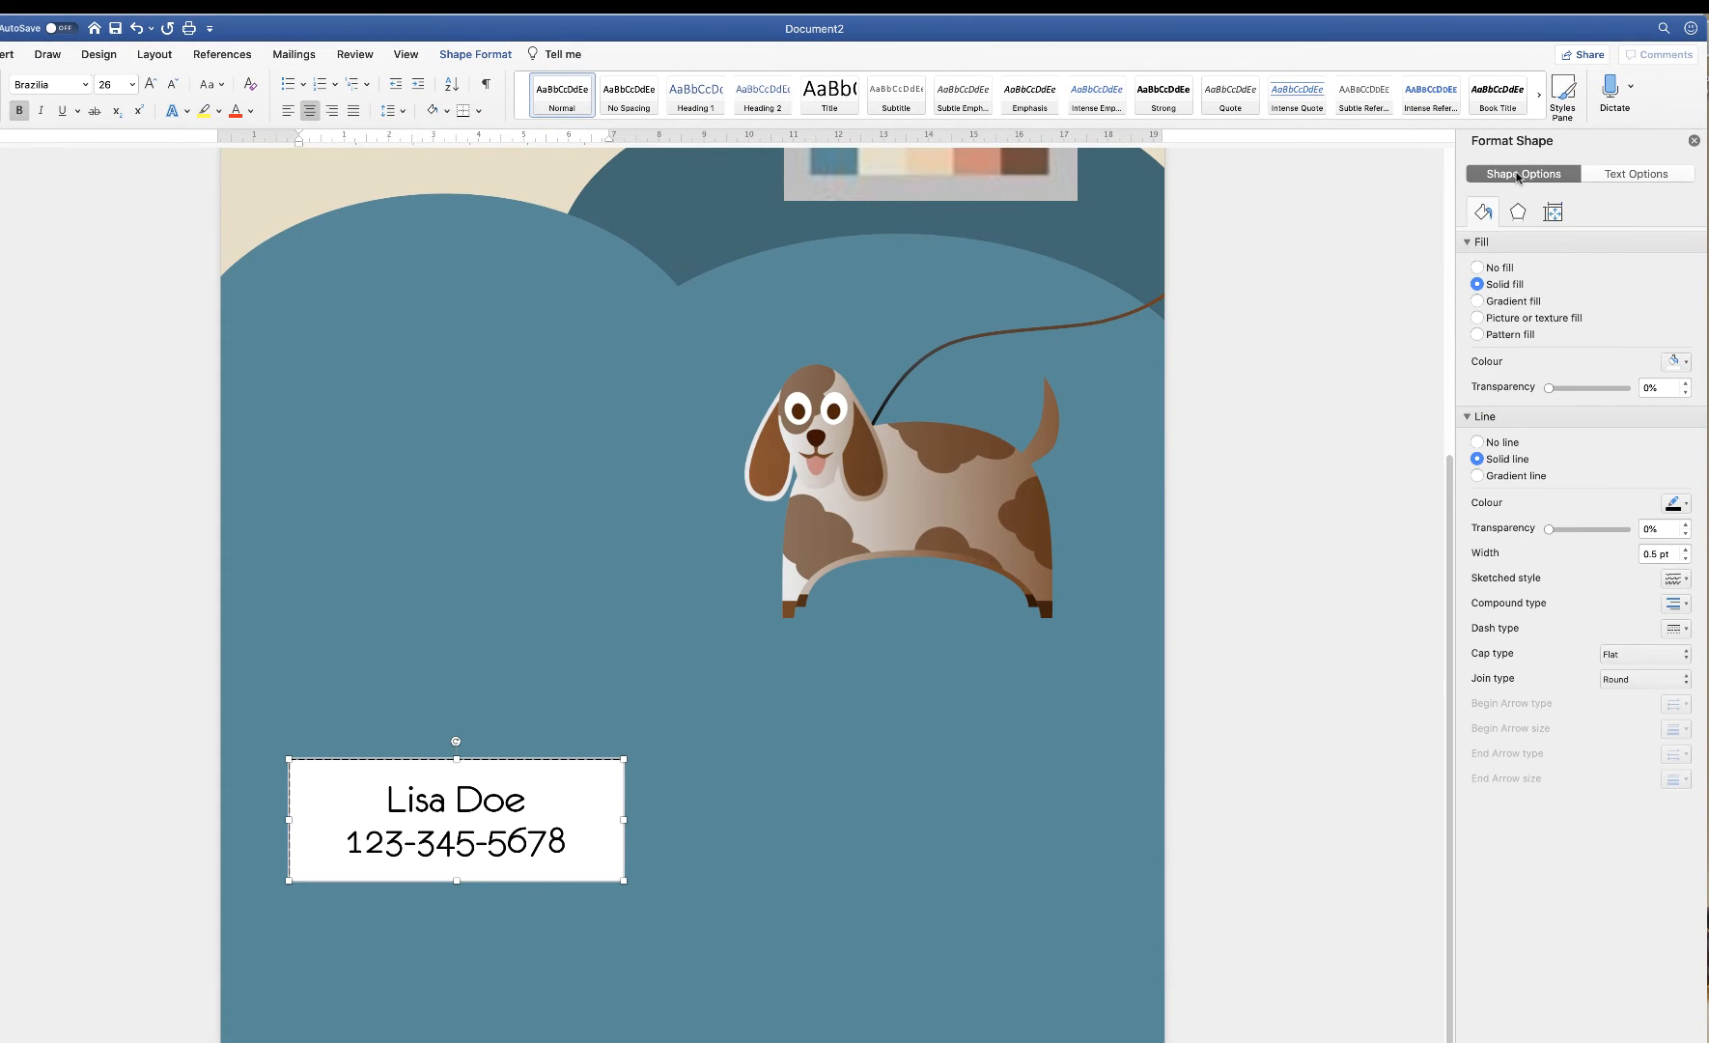
left_click(1685, 551)
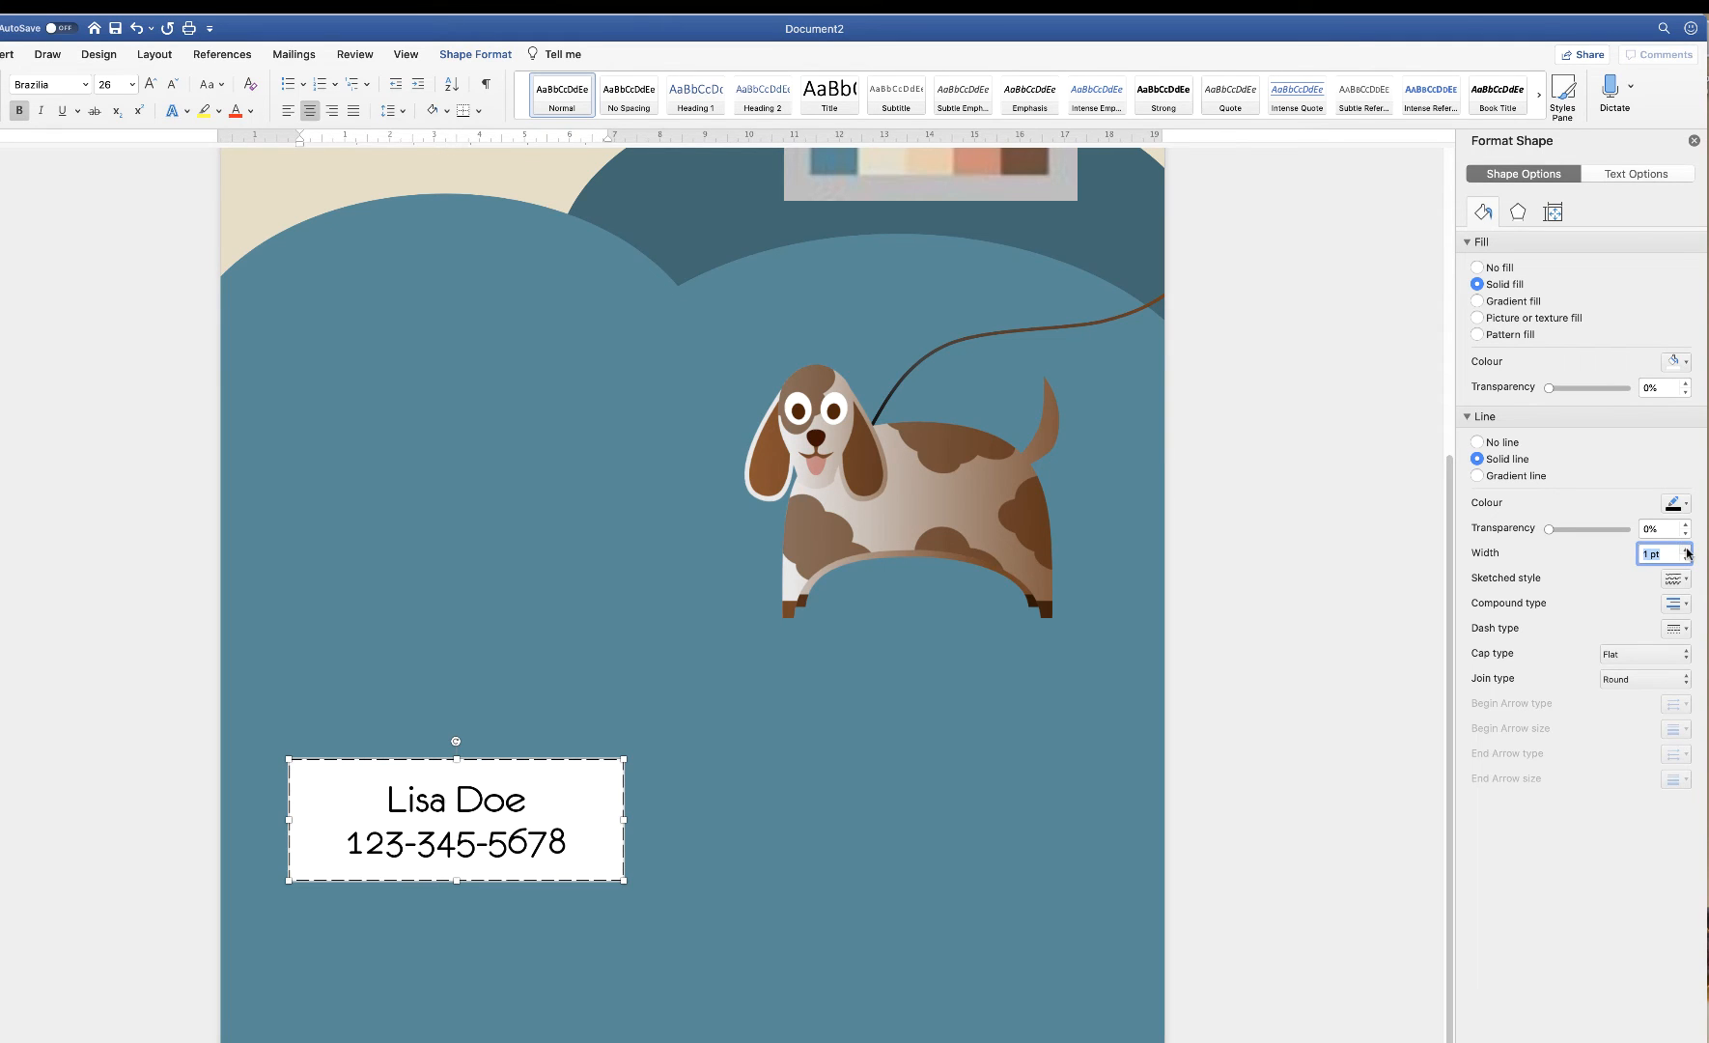
left_click(1685, 551)
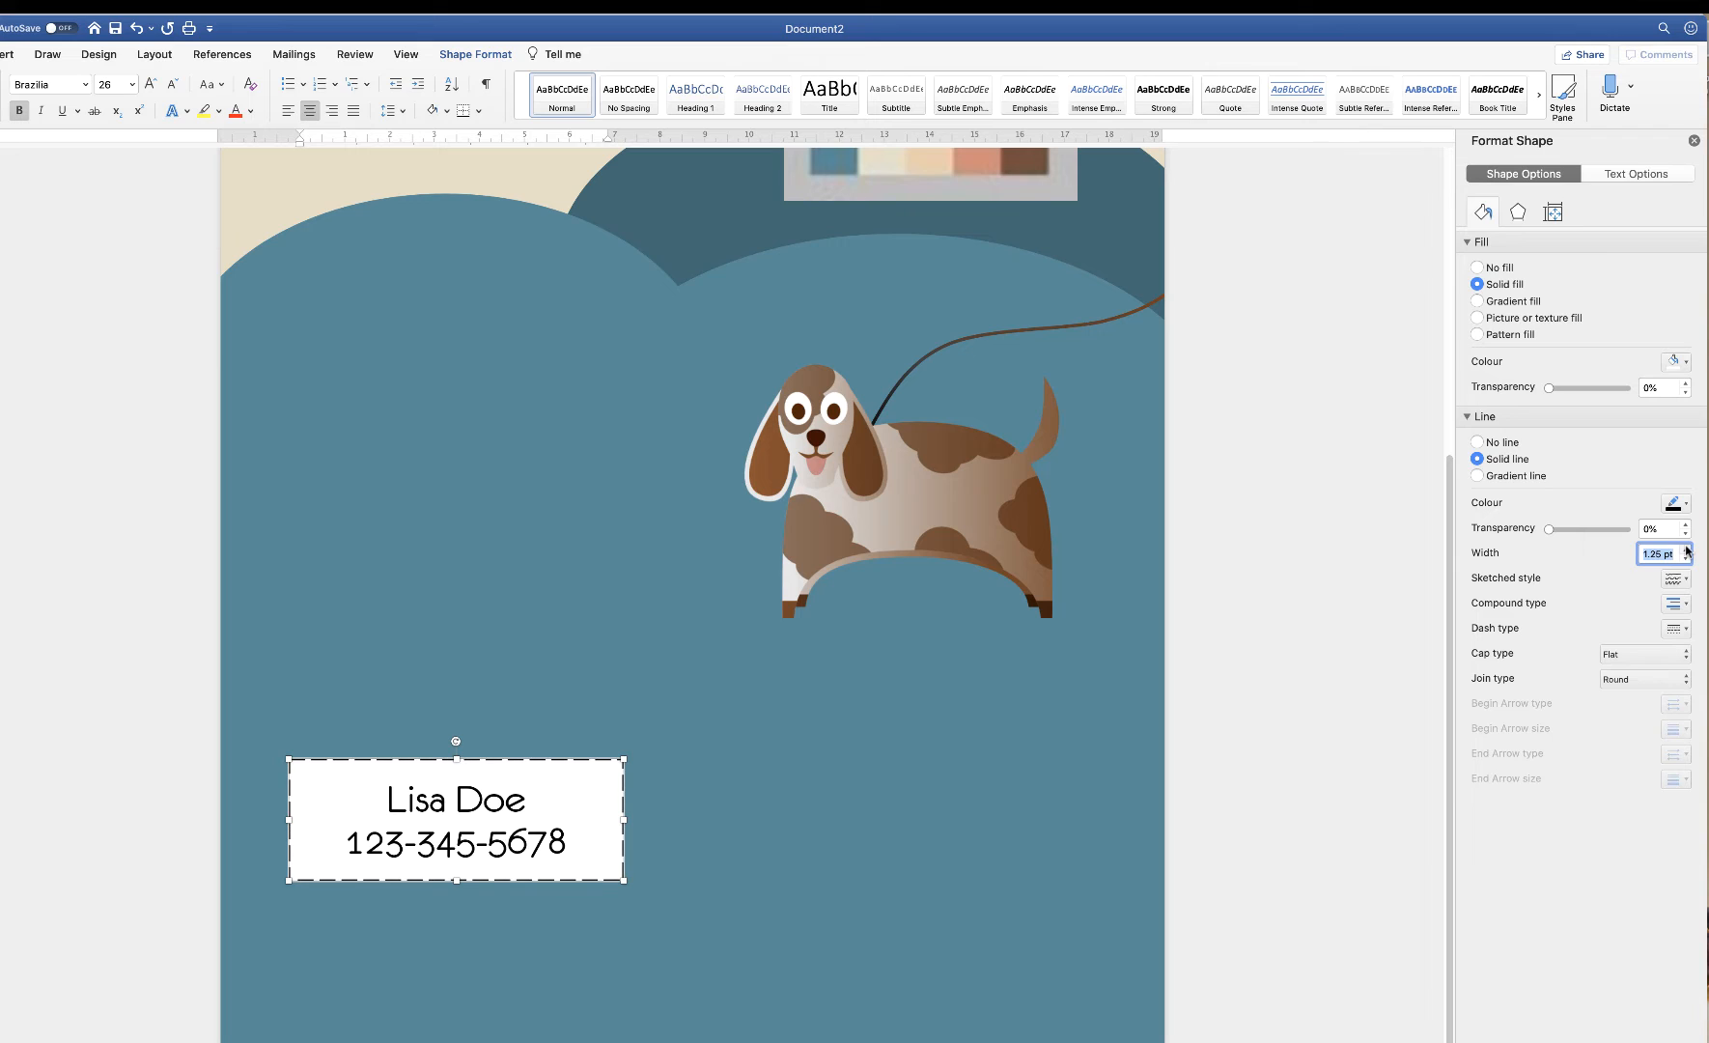
left_click(721, 816)
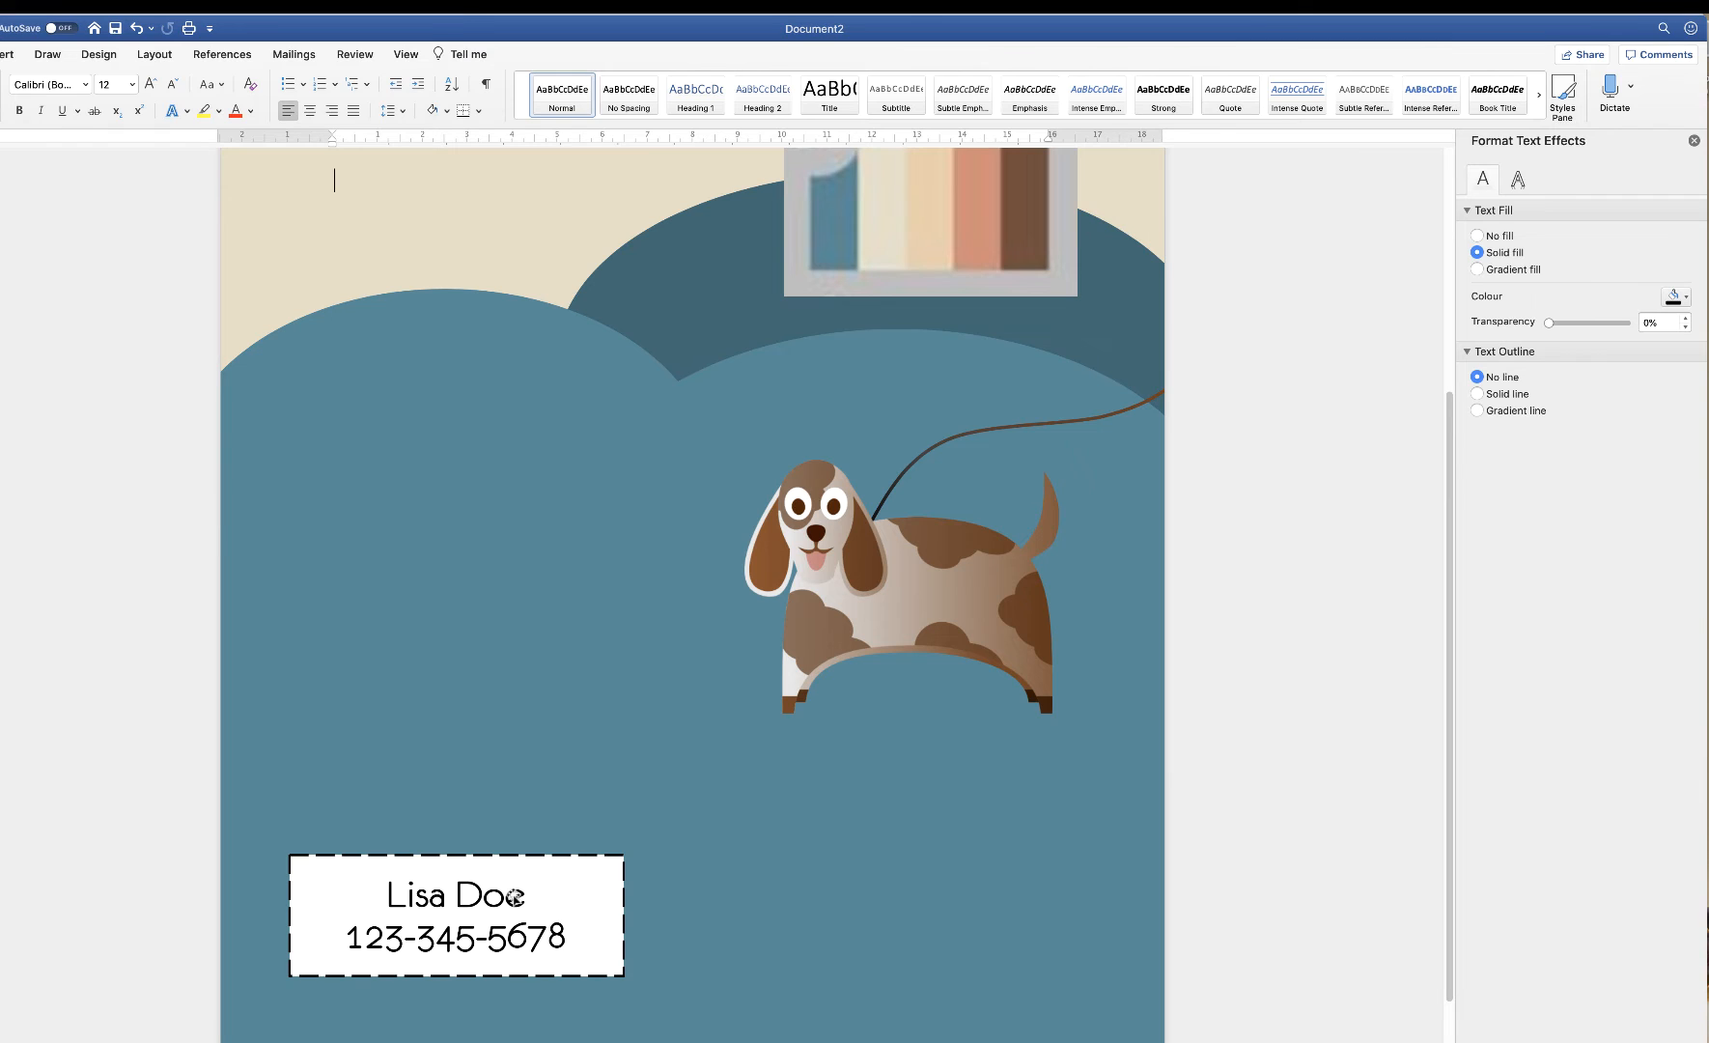
left_click(572, 904)
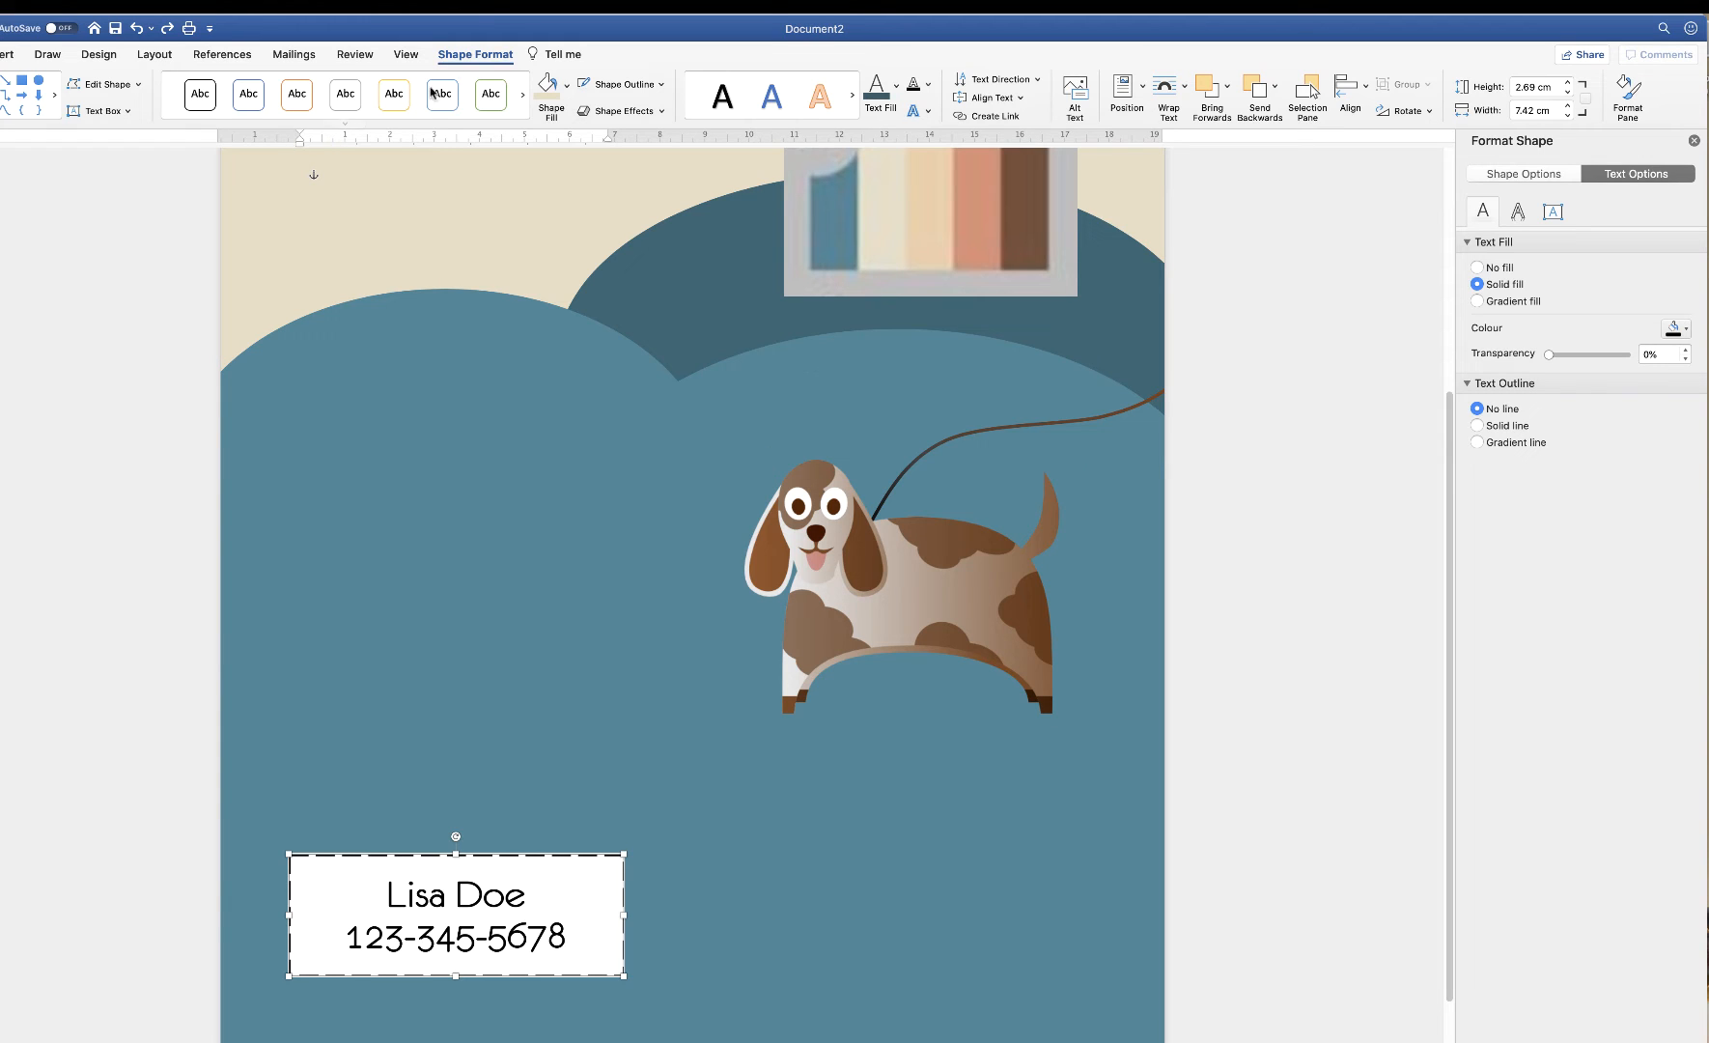
Fill the contact box with cream sampled by eyedropper from the flyer's background
left_click(567, 89)
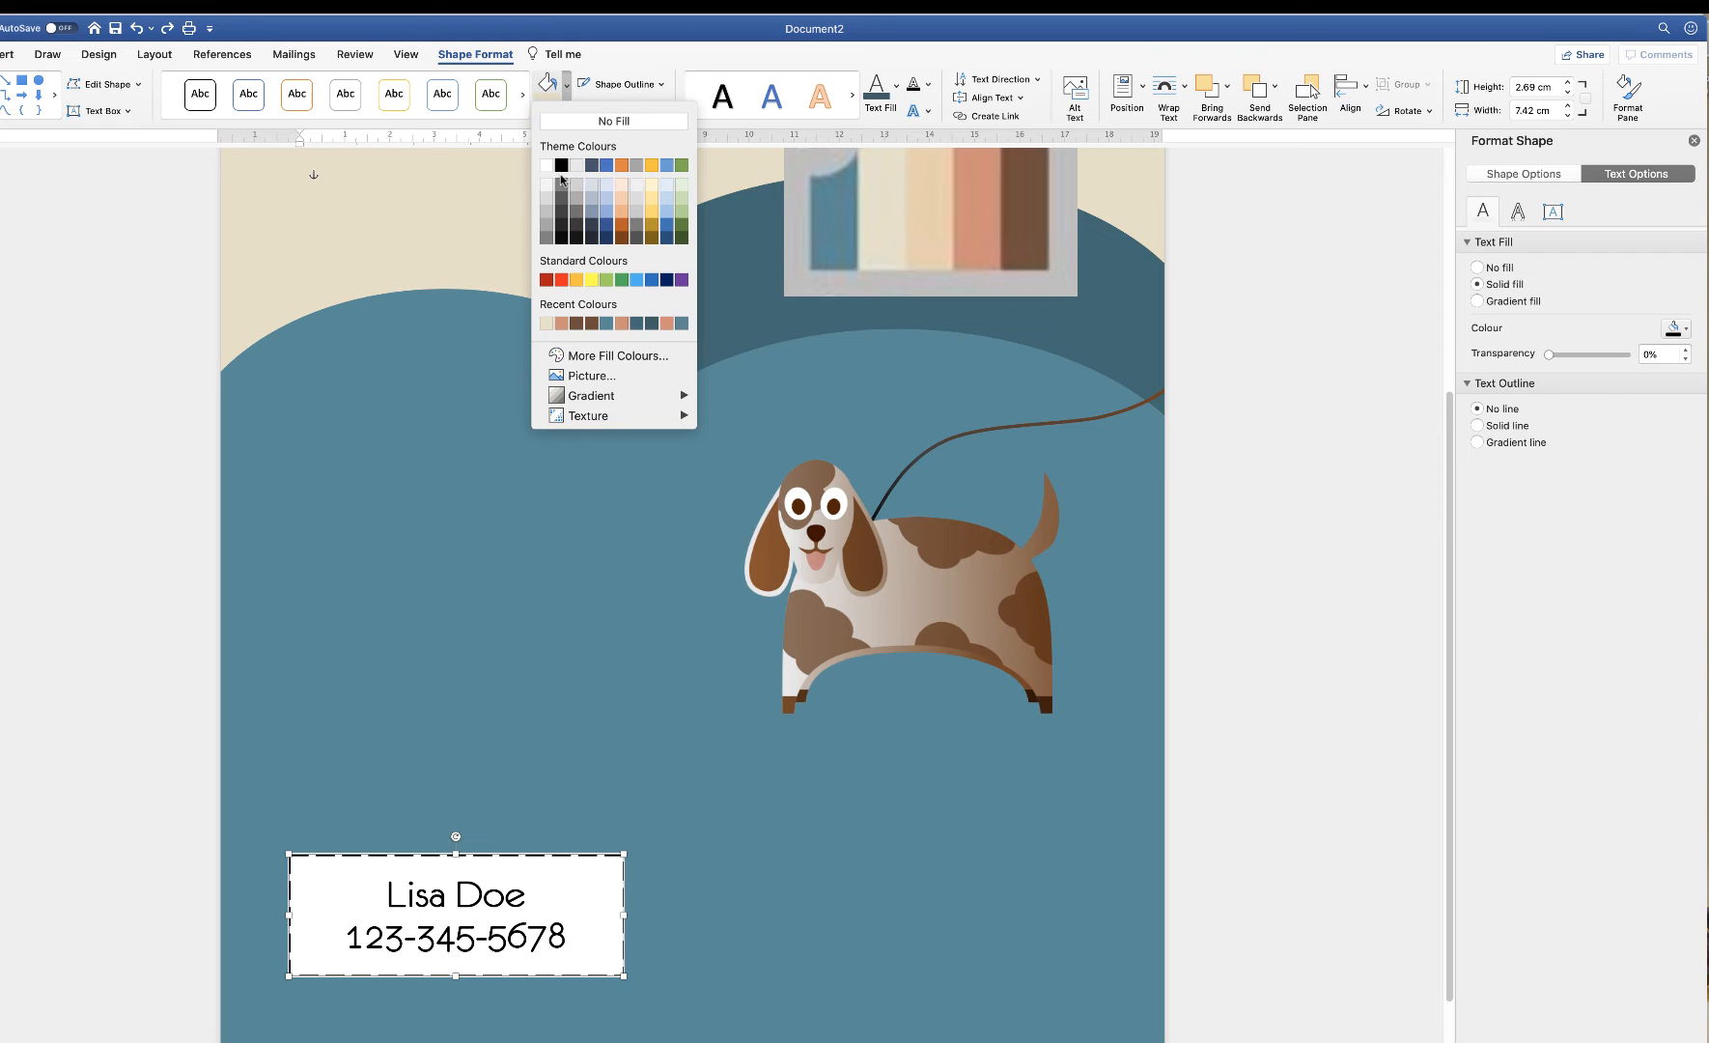
left_click(628, 357)
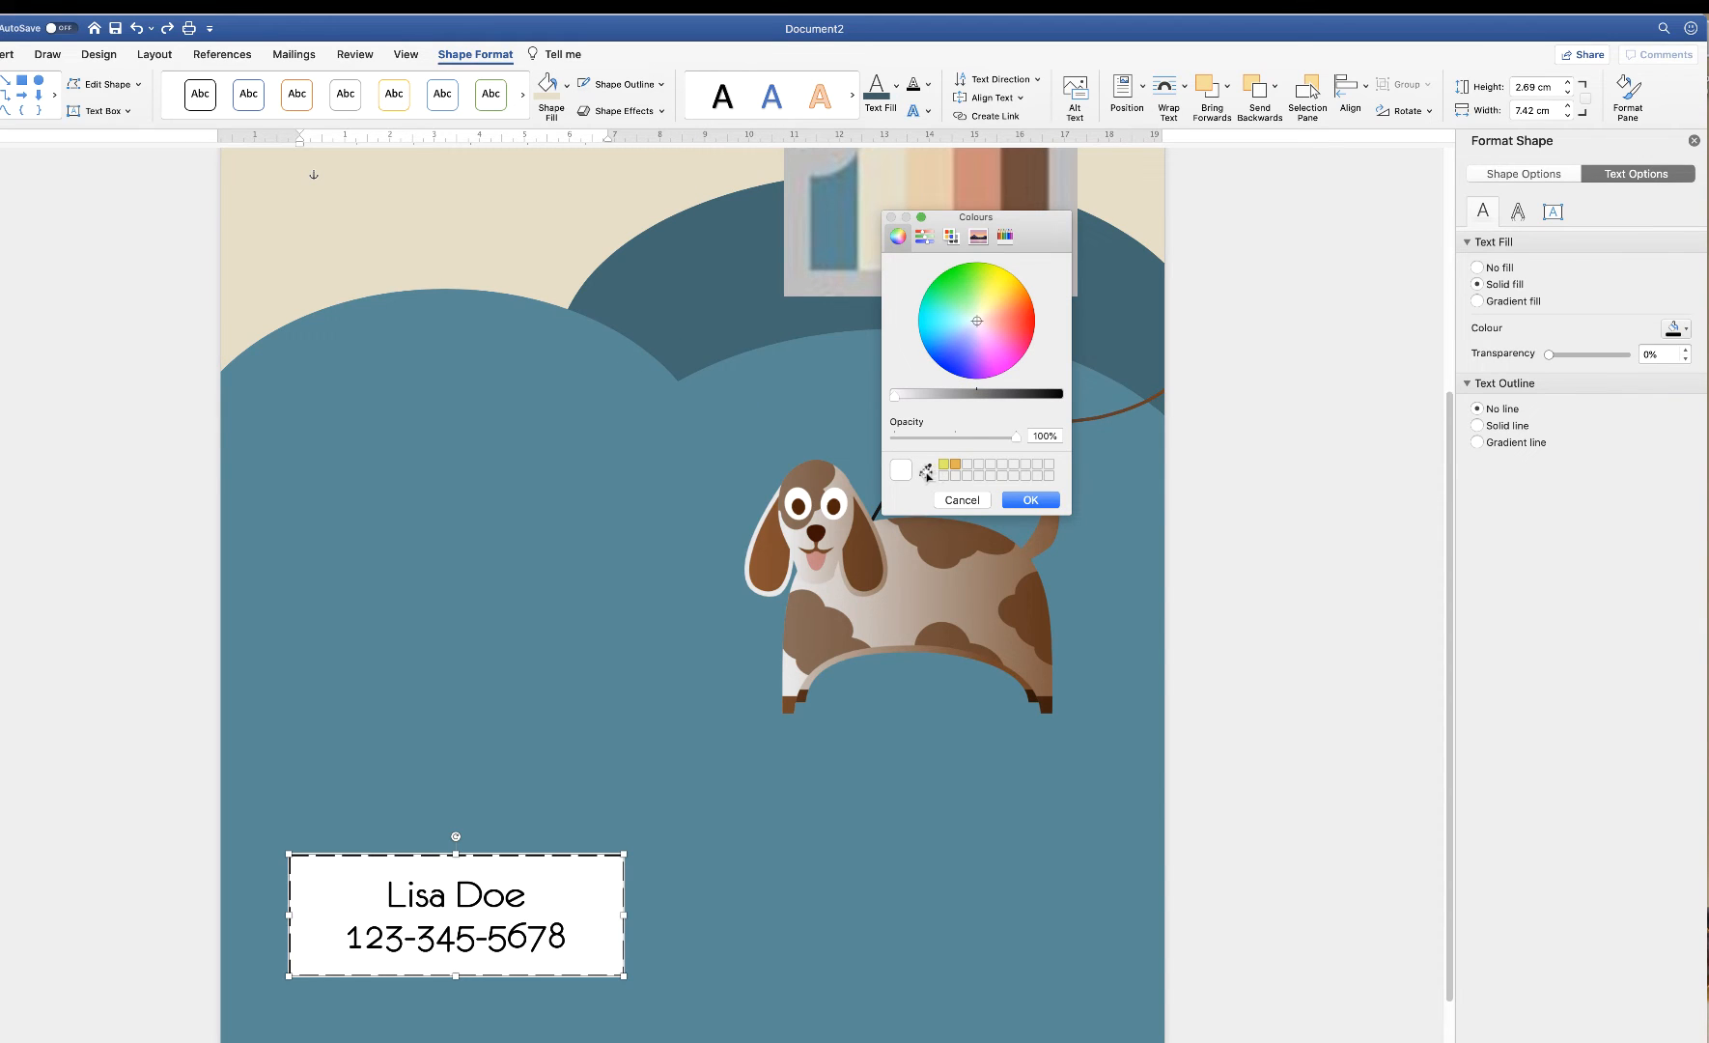
left_click(925, 470)
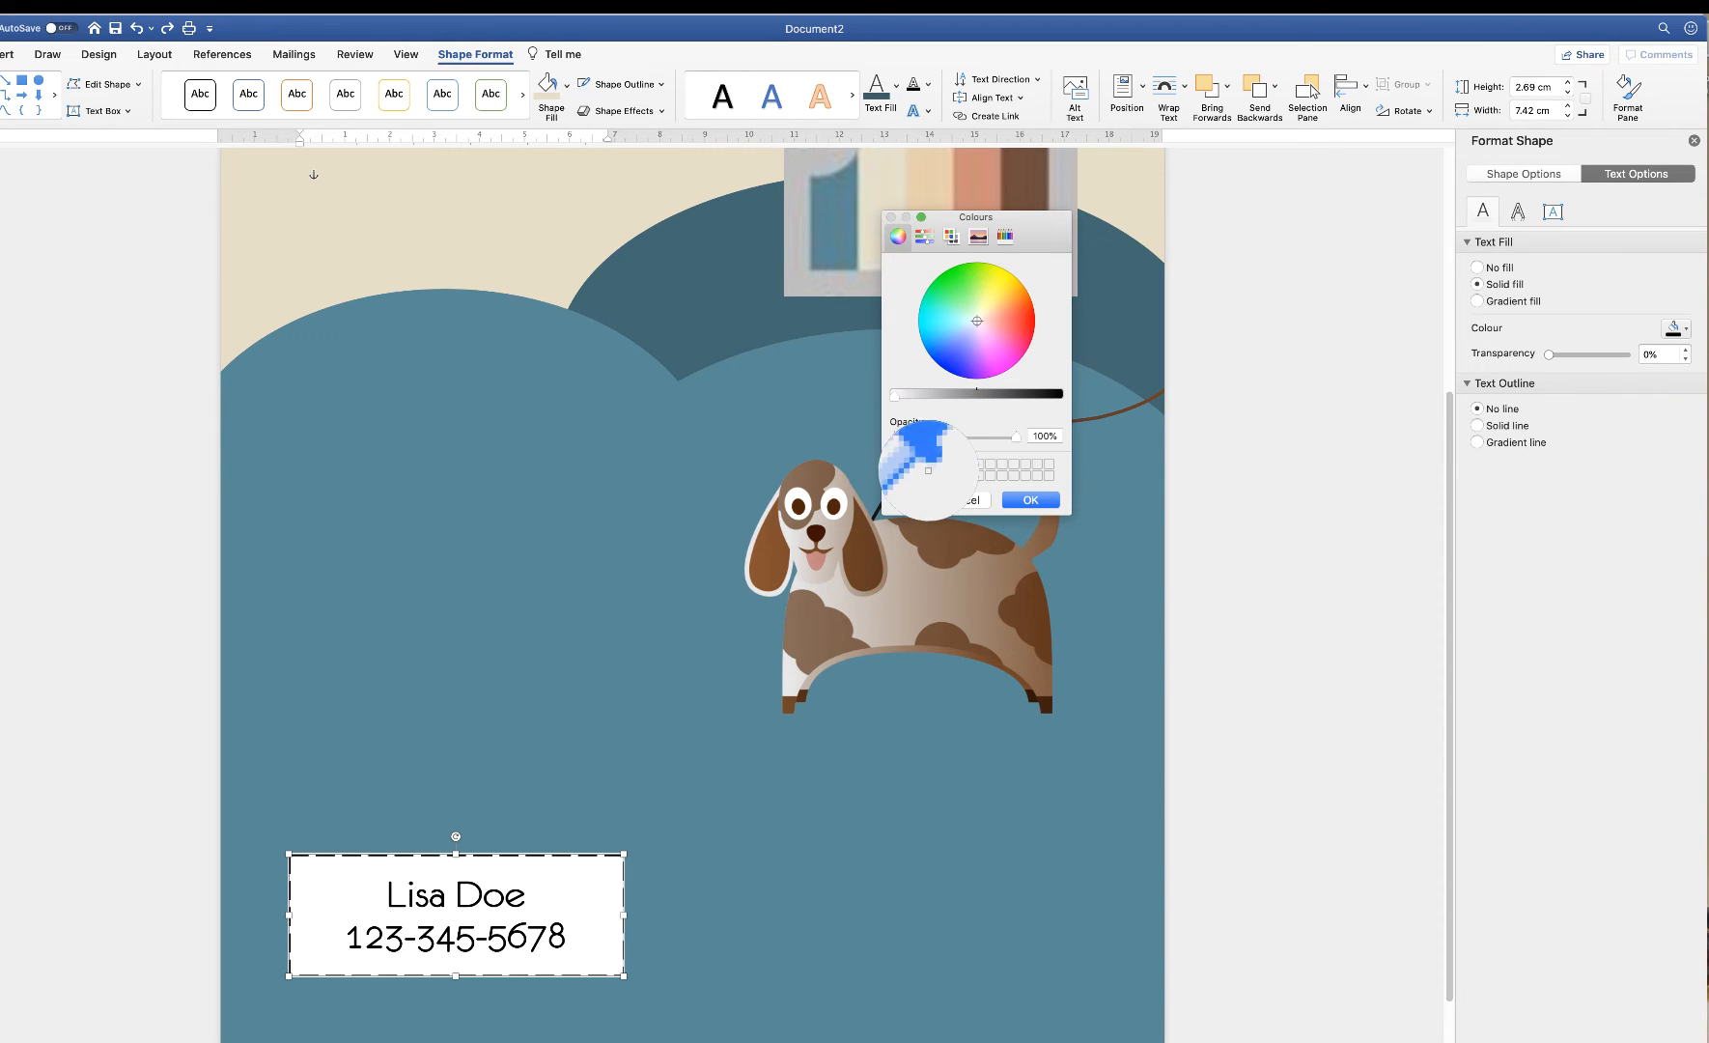
left_click(883, 179)
left_click(1030, 500)
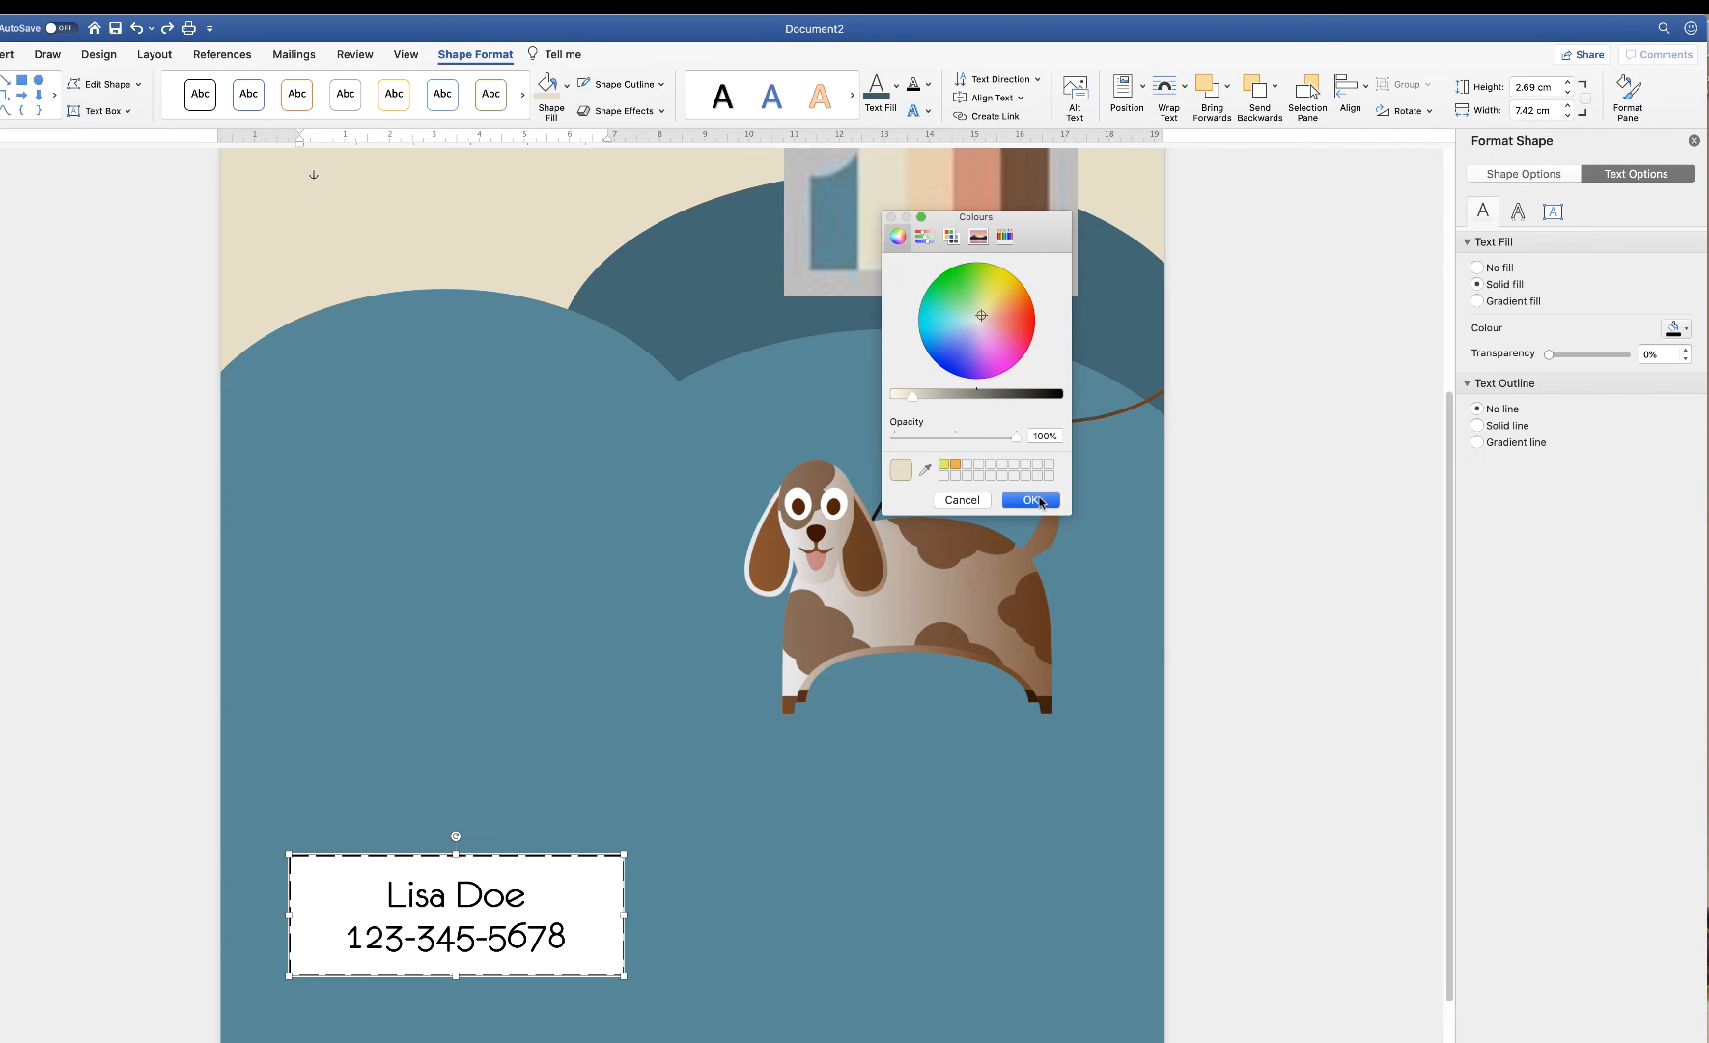
scroll(655, 866, "down", 2)
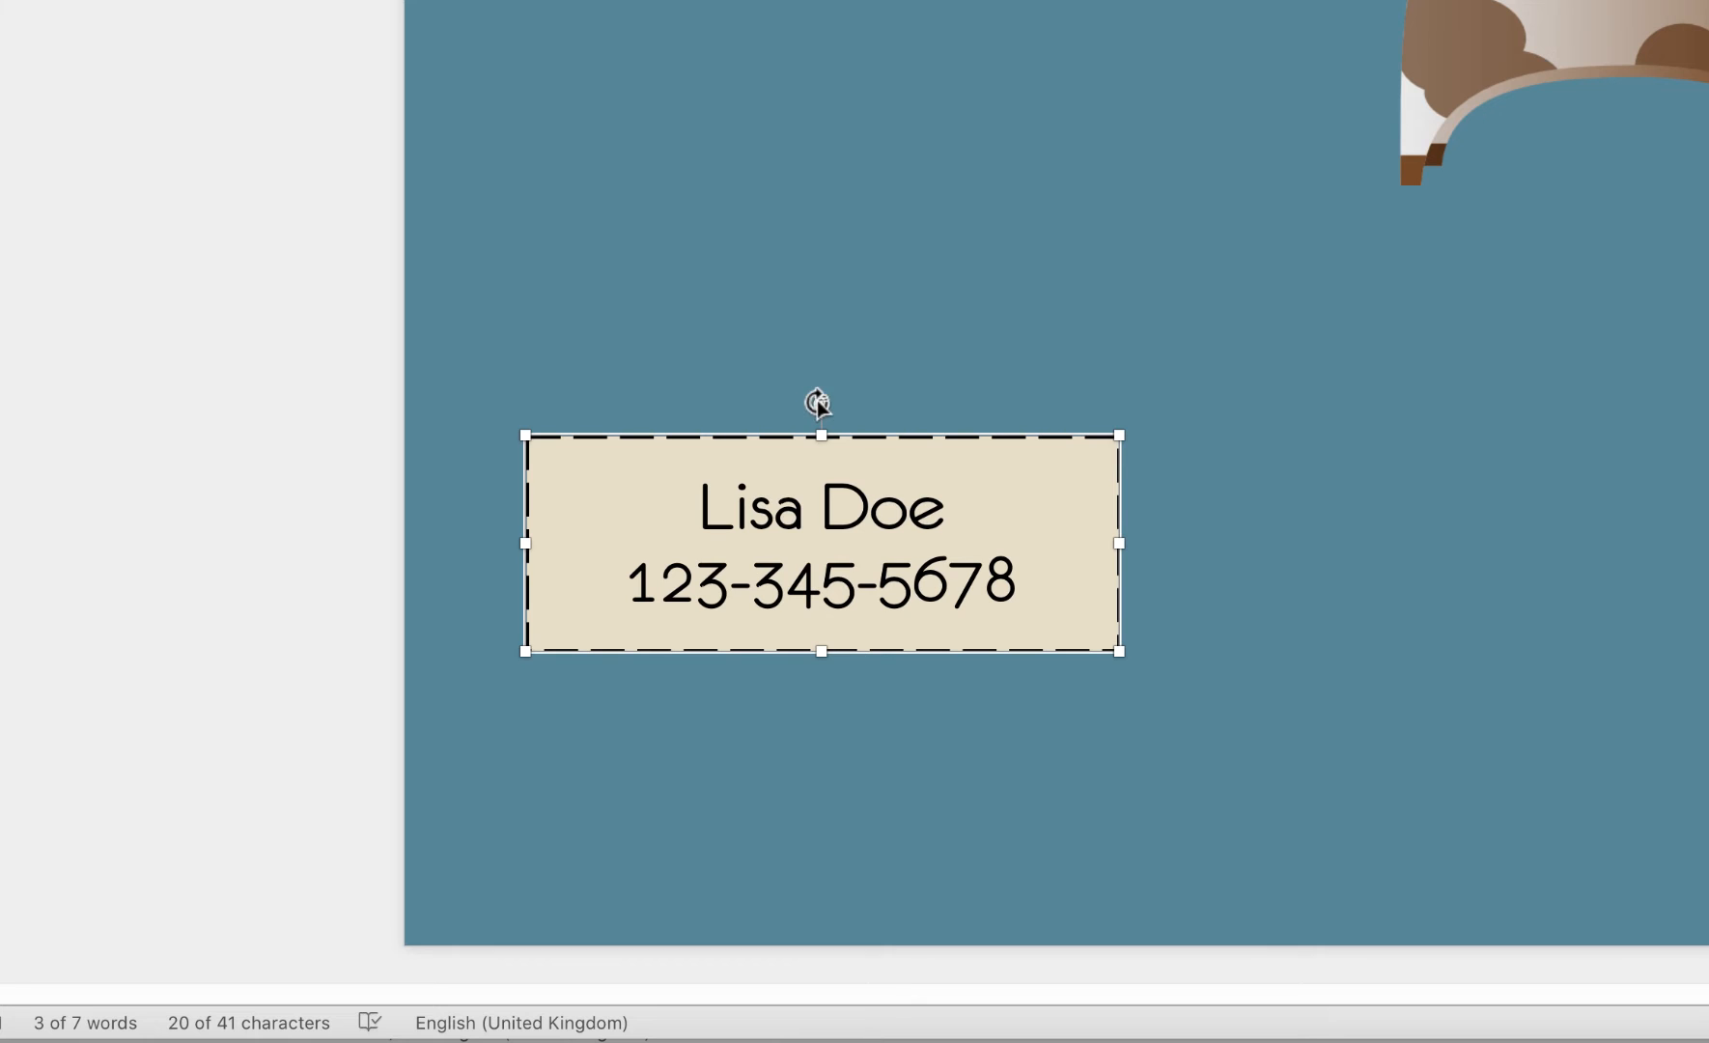
Rotate the contact box 90° upright, place it bottom-left, and paste several copies
left_click_drag(823, 404, 684, 528)
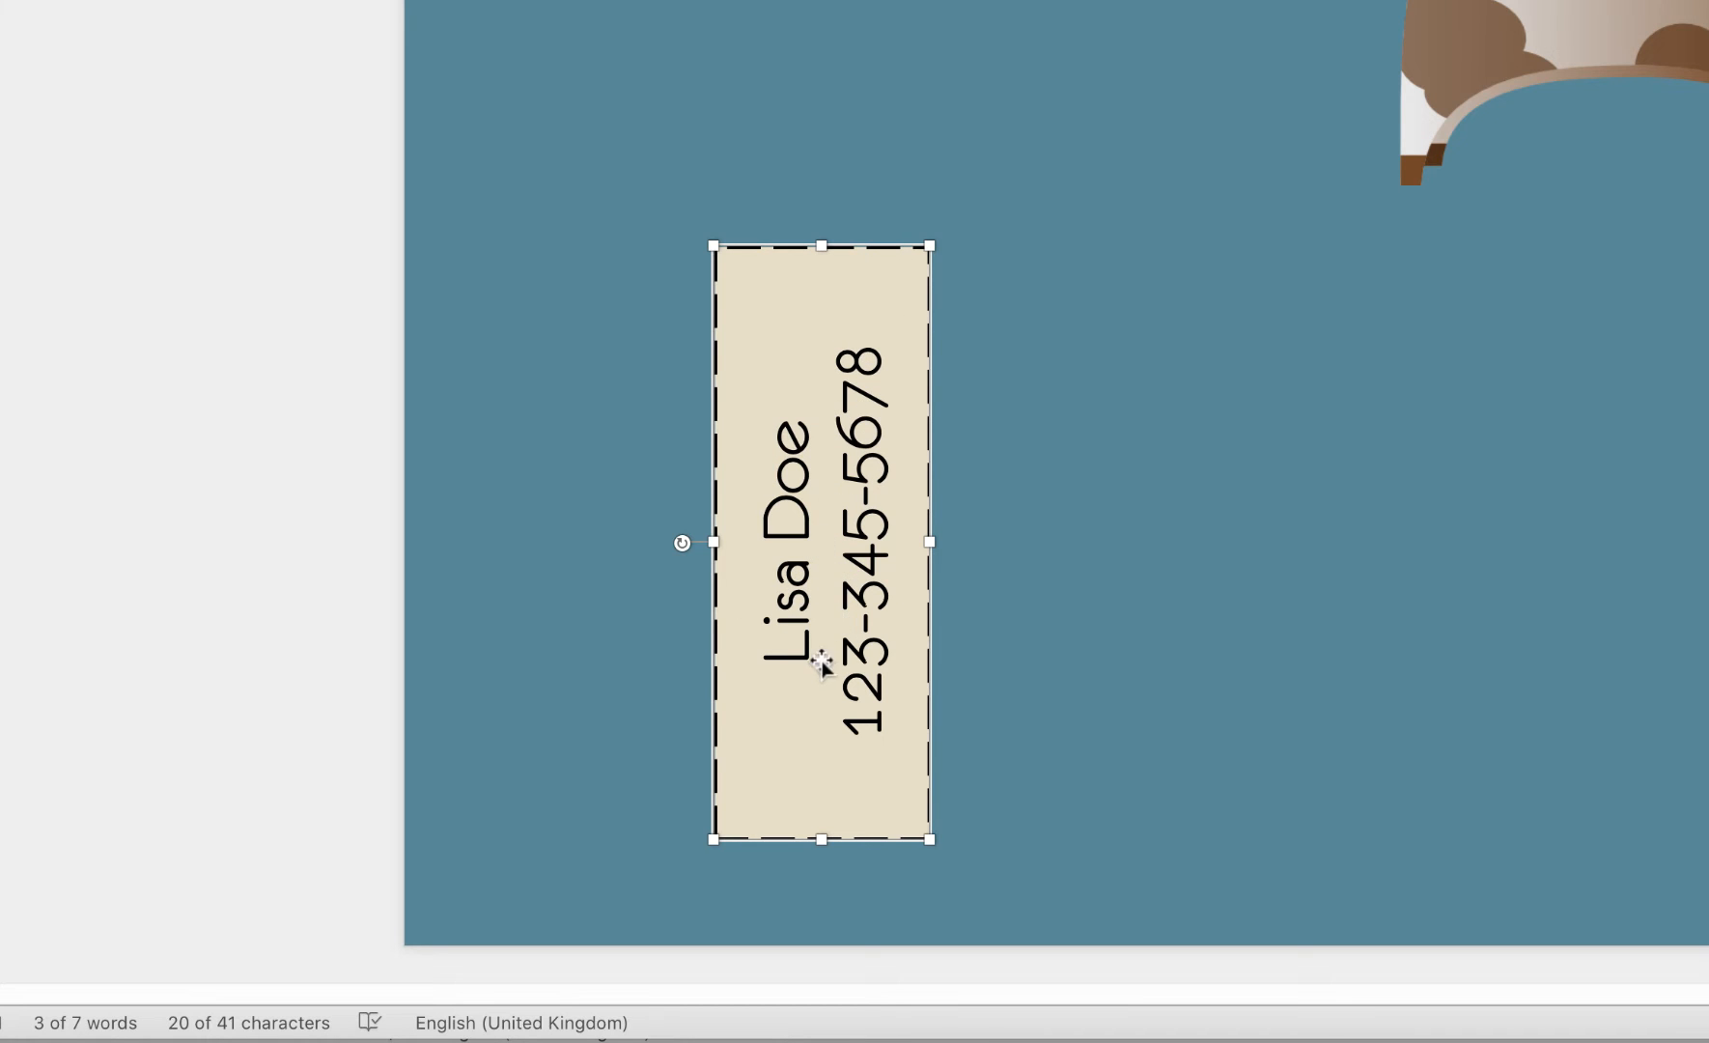
left_click_drag(823, 577, 521, 676)
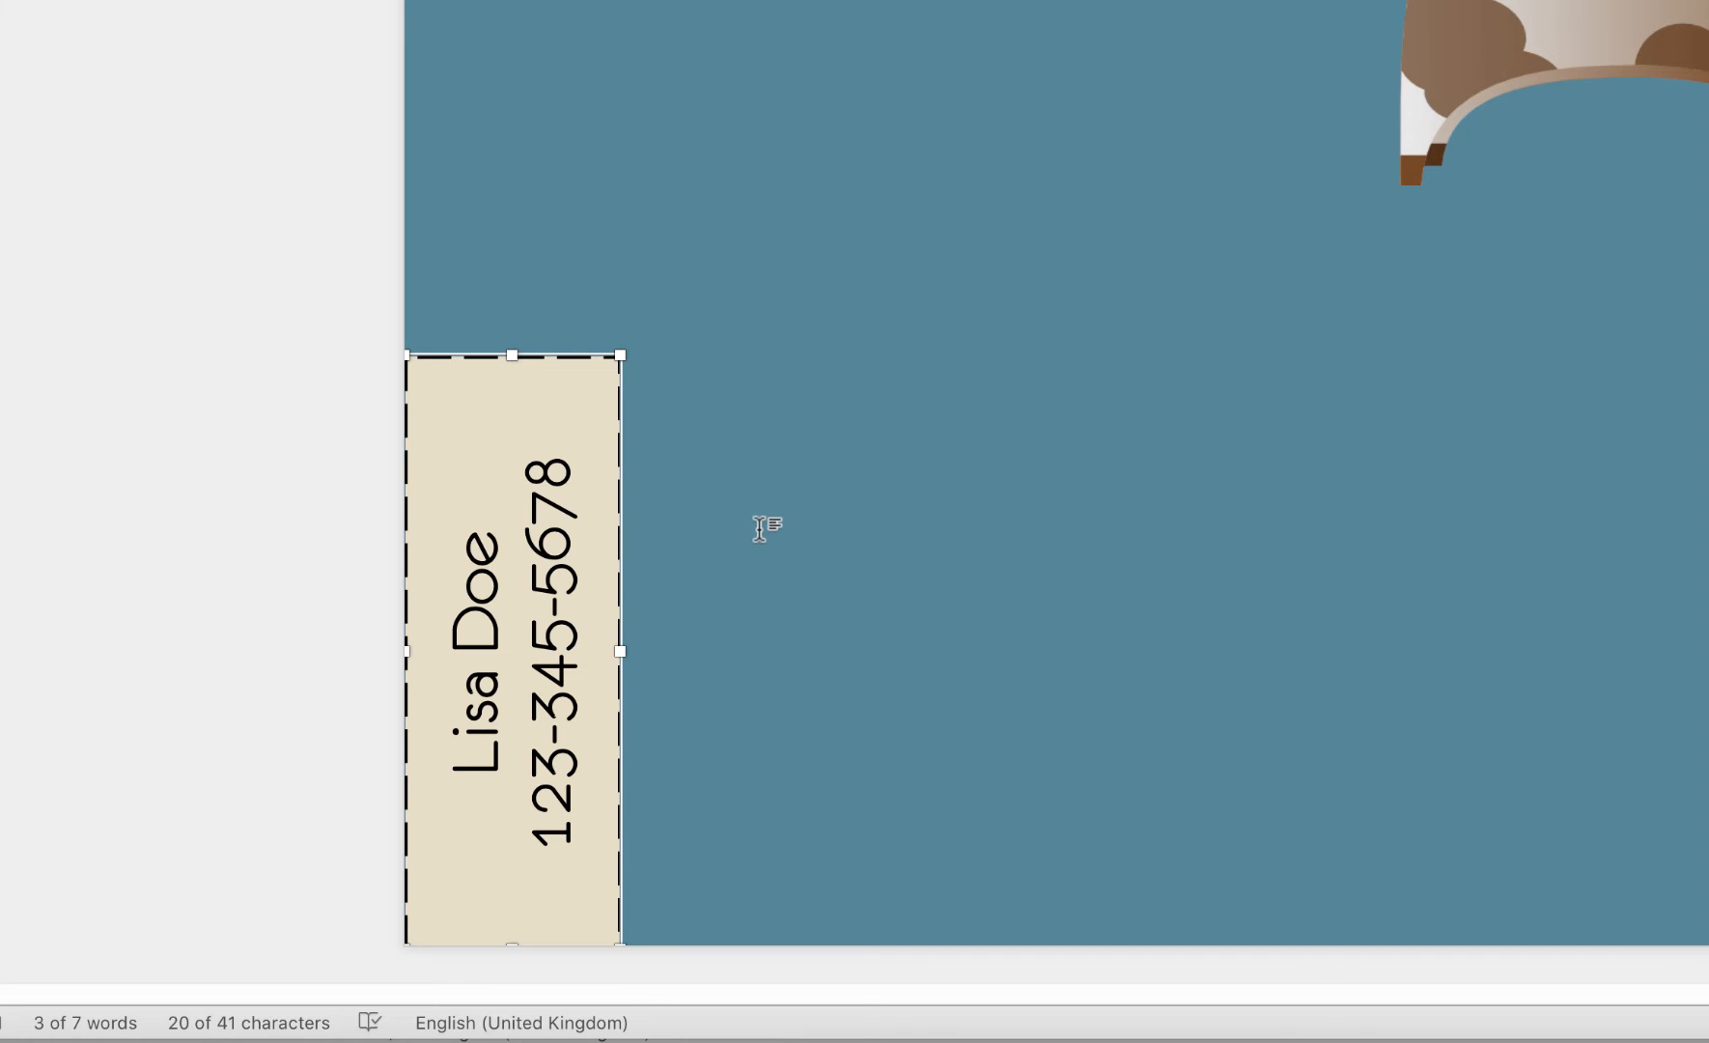
key("super+v")
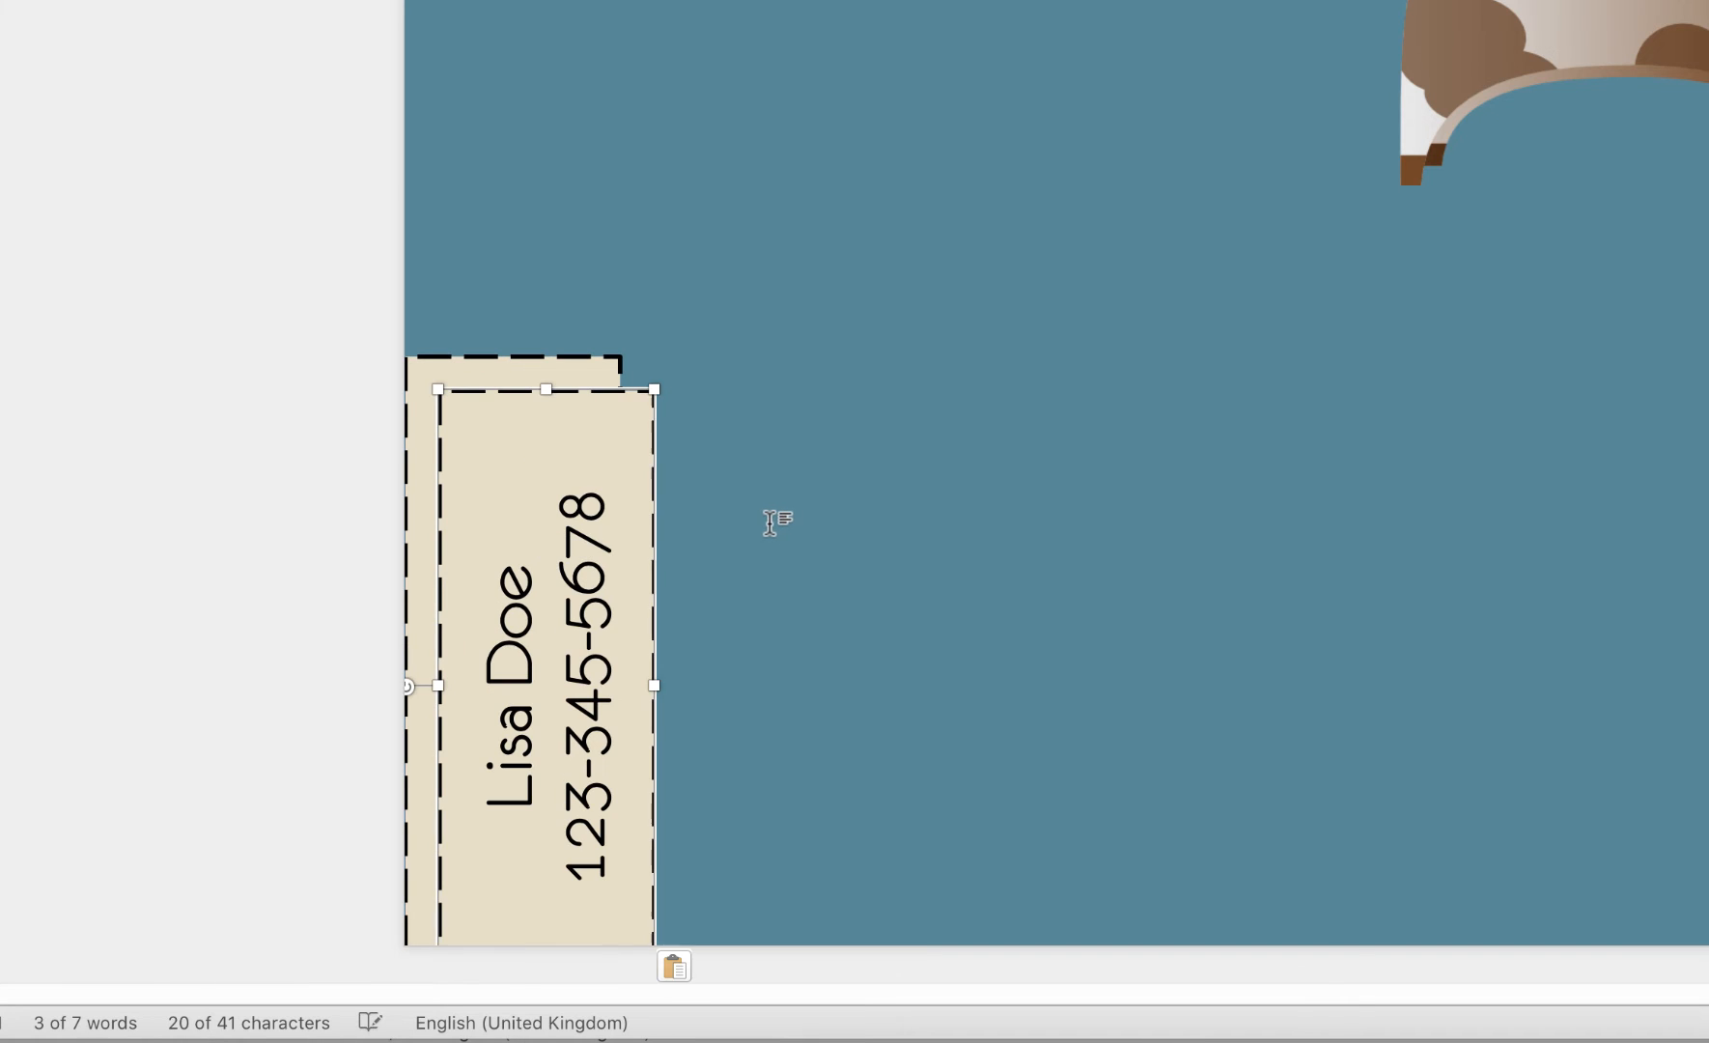
key("super+v")
key("super+v")
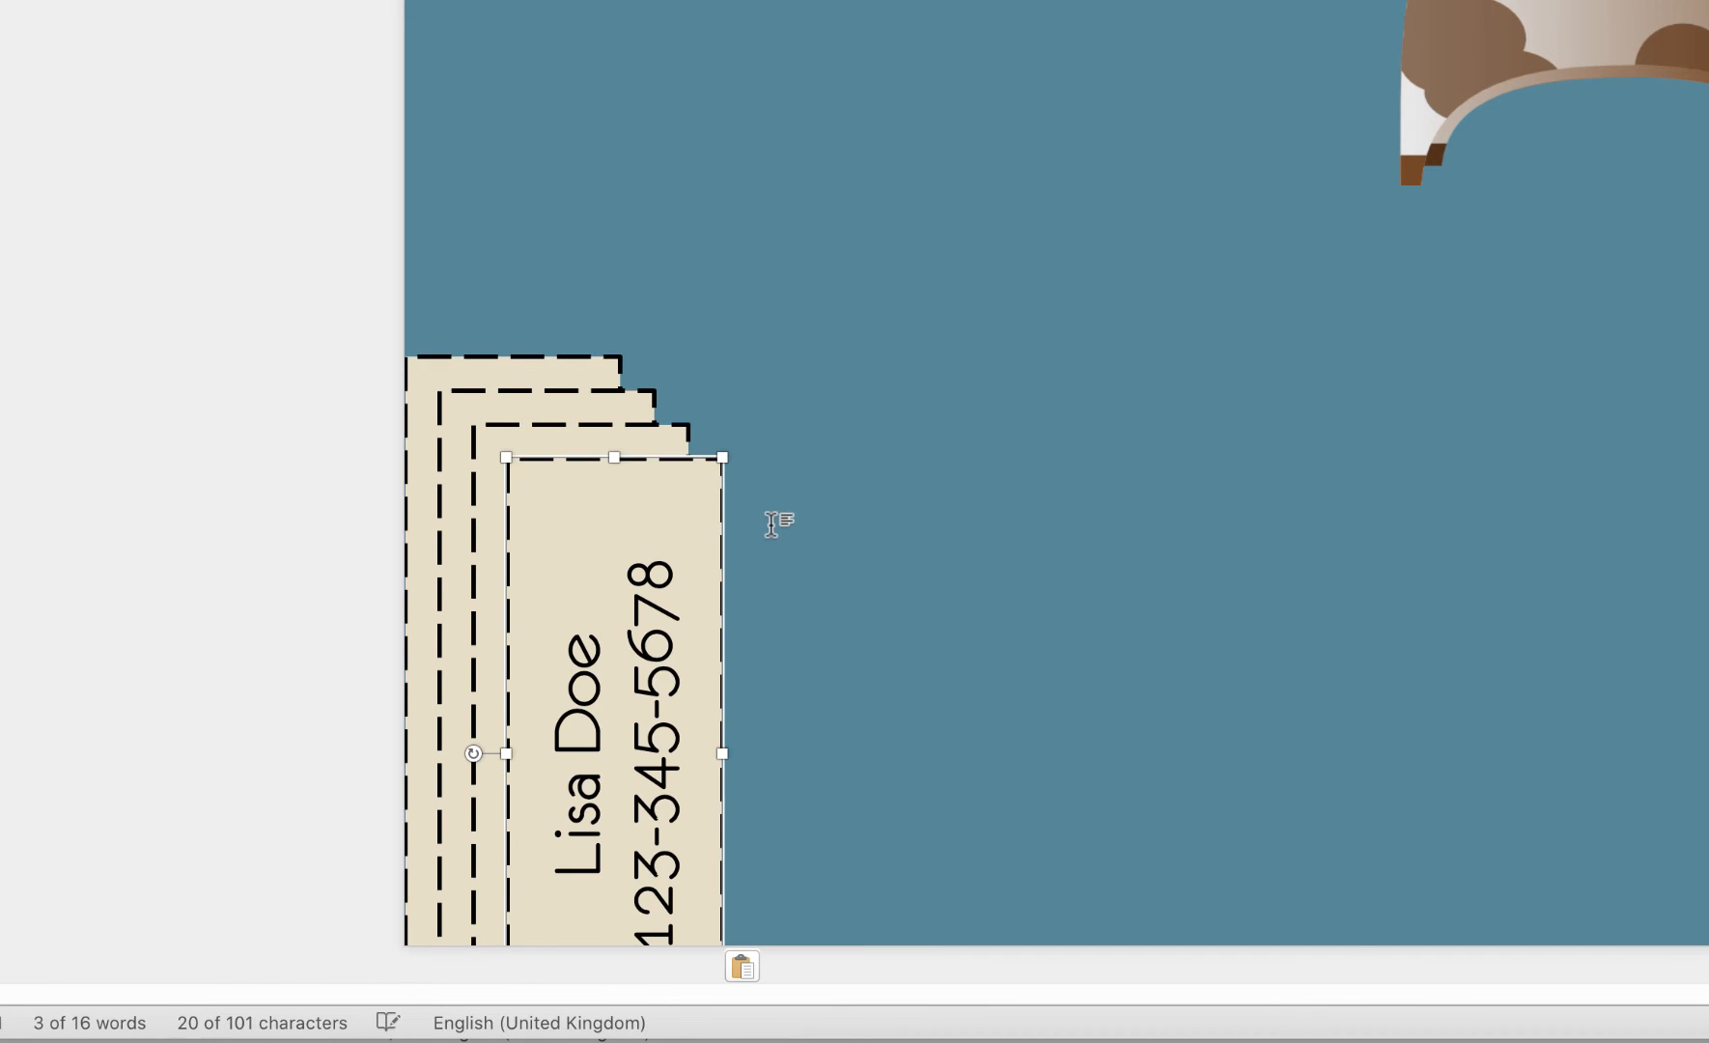
key("super+v")
key("super+v")
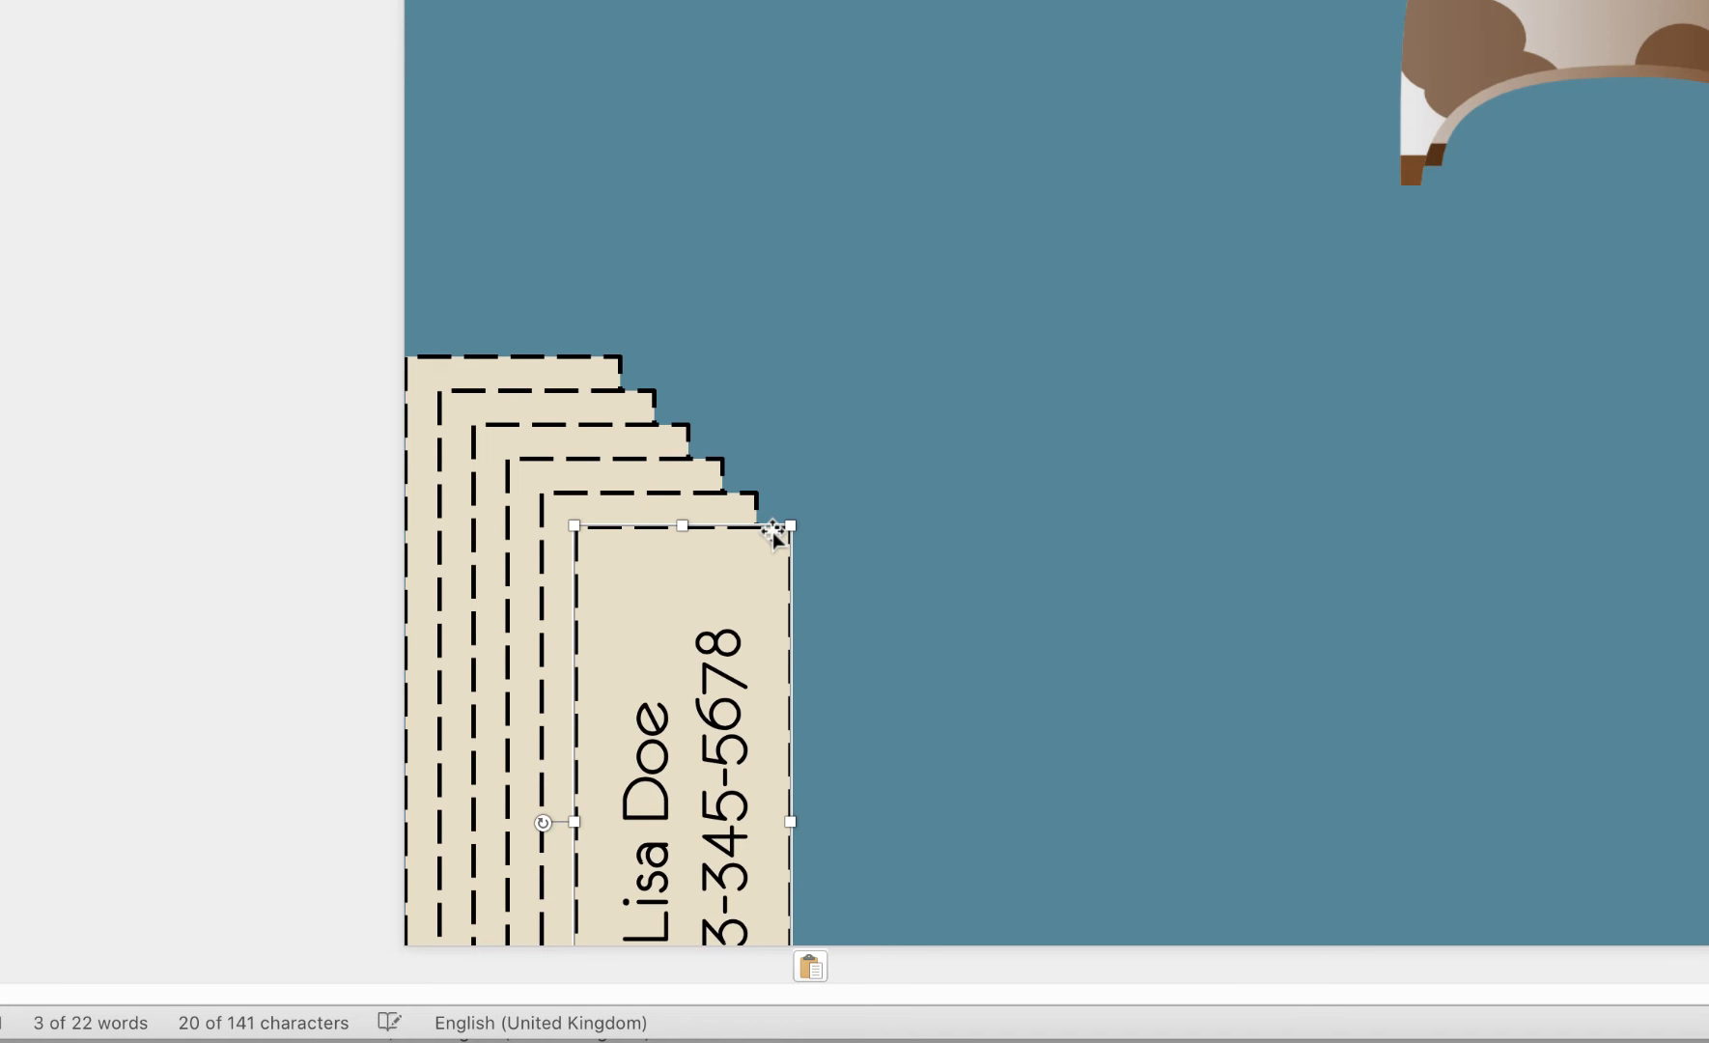
key("super+v")
key("super+v")
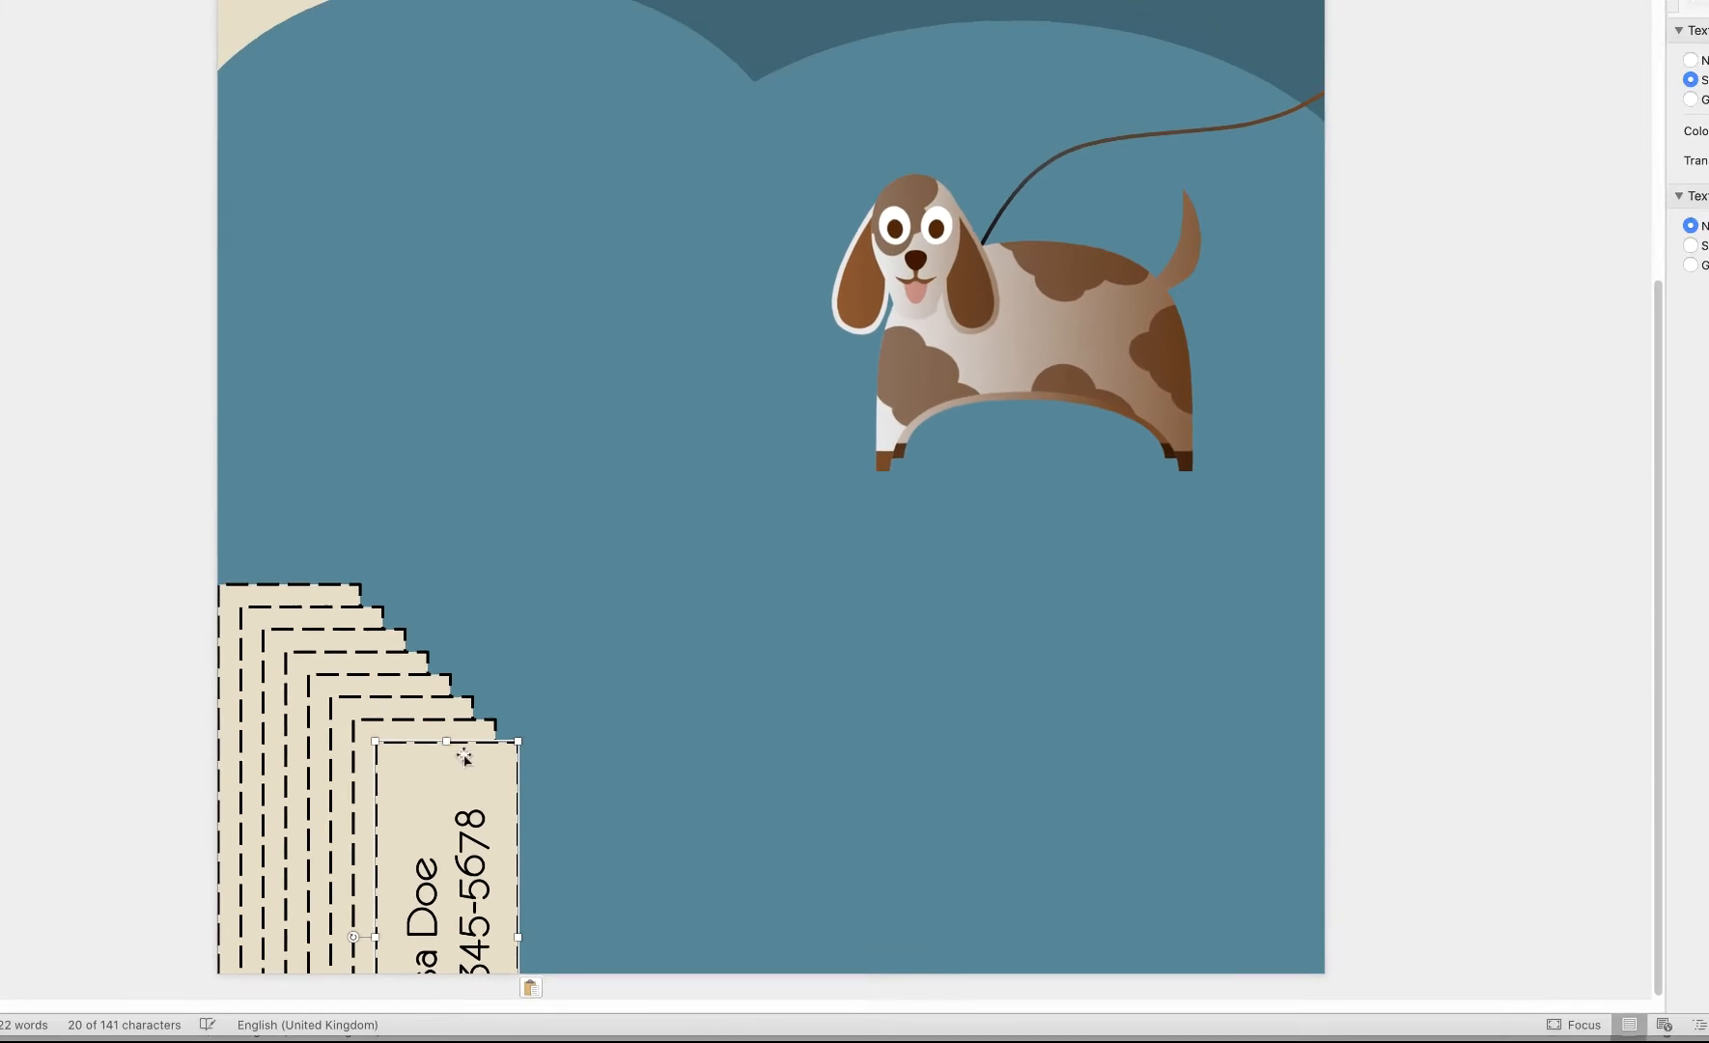
Drag the copies into a row of eight tabs along the flyer's bottom edge
left_click_drag(465, 757, 1198, 669)
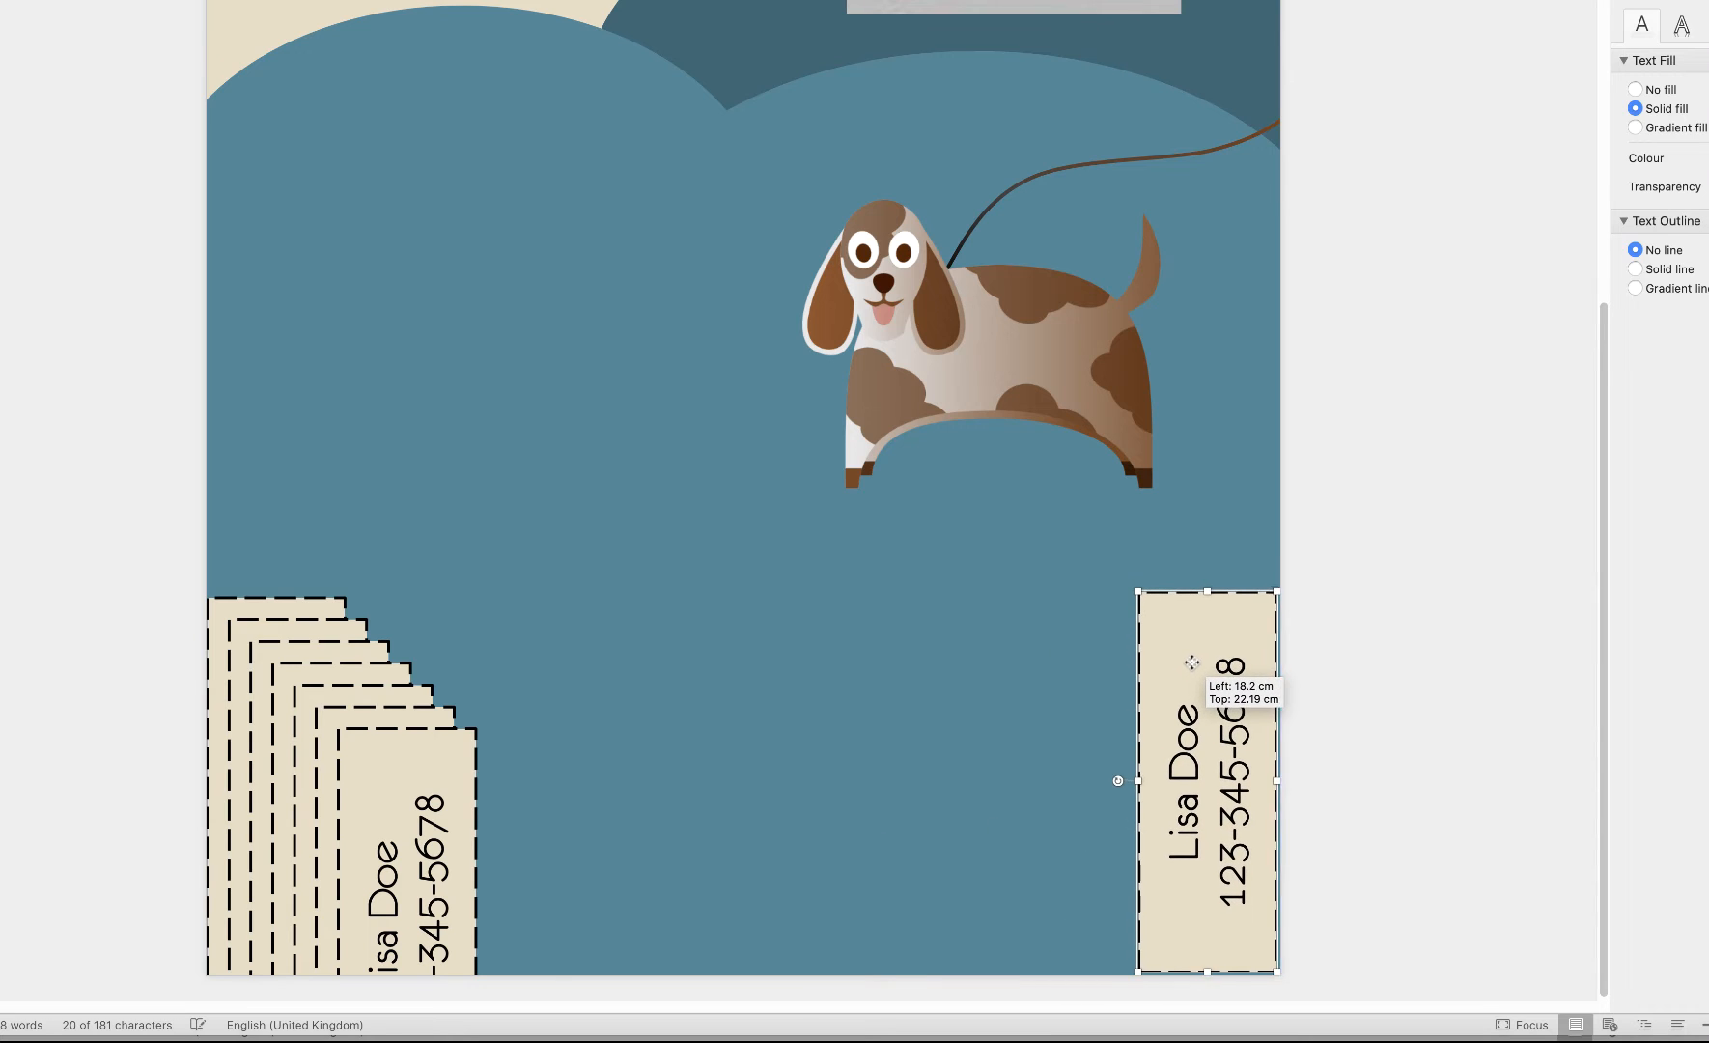
left_click_drag(413, 794, 1109, 649)
left_click_drag(356, 772, 921, 660)
left_click_drag(377, 759, 815, 676)
left_click_drag(381, 743, 701, 675)
left_click_drag(361, 735, 565, 691)
left_click_drag(325, 699, 432, 677)
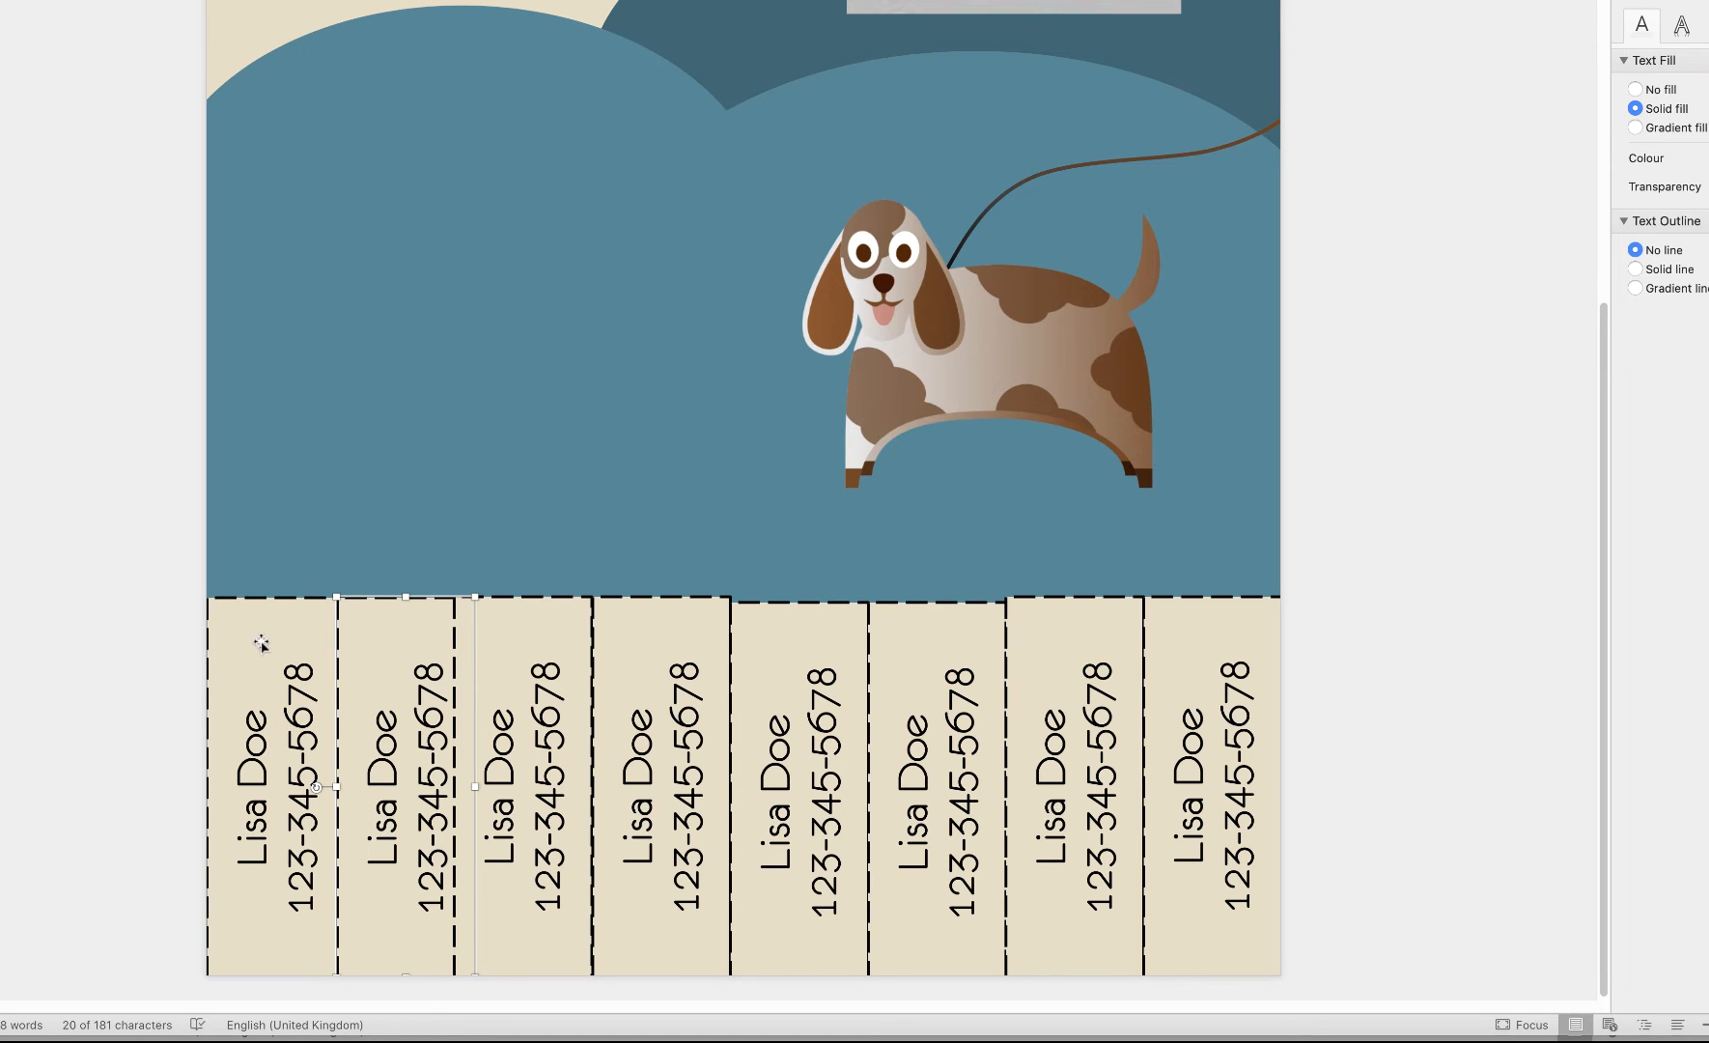
Select all eight tear-off tabs and distribute them horizontally
left_click(263, 636, "shift")
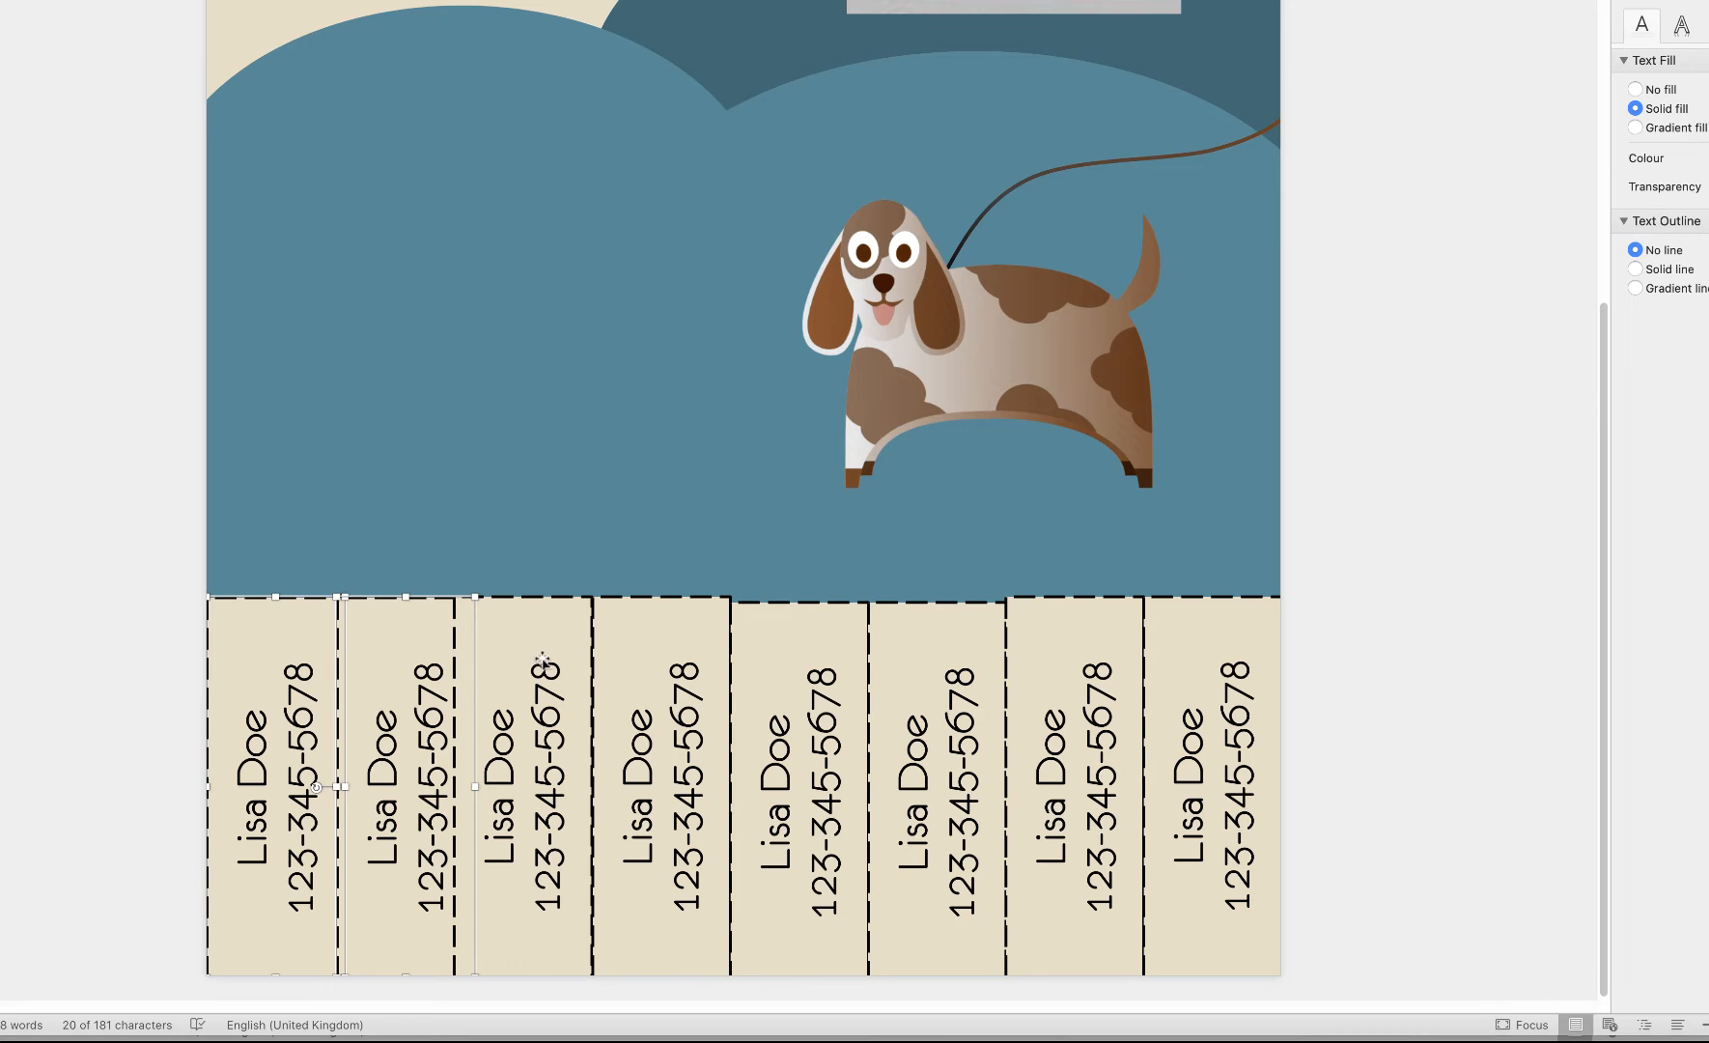
left_click(543, 663, "shift")
left_click(669, 674, "shift")
left_click(802, 688, "shift")
left_click(932, 694, "shift")
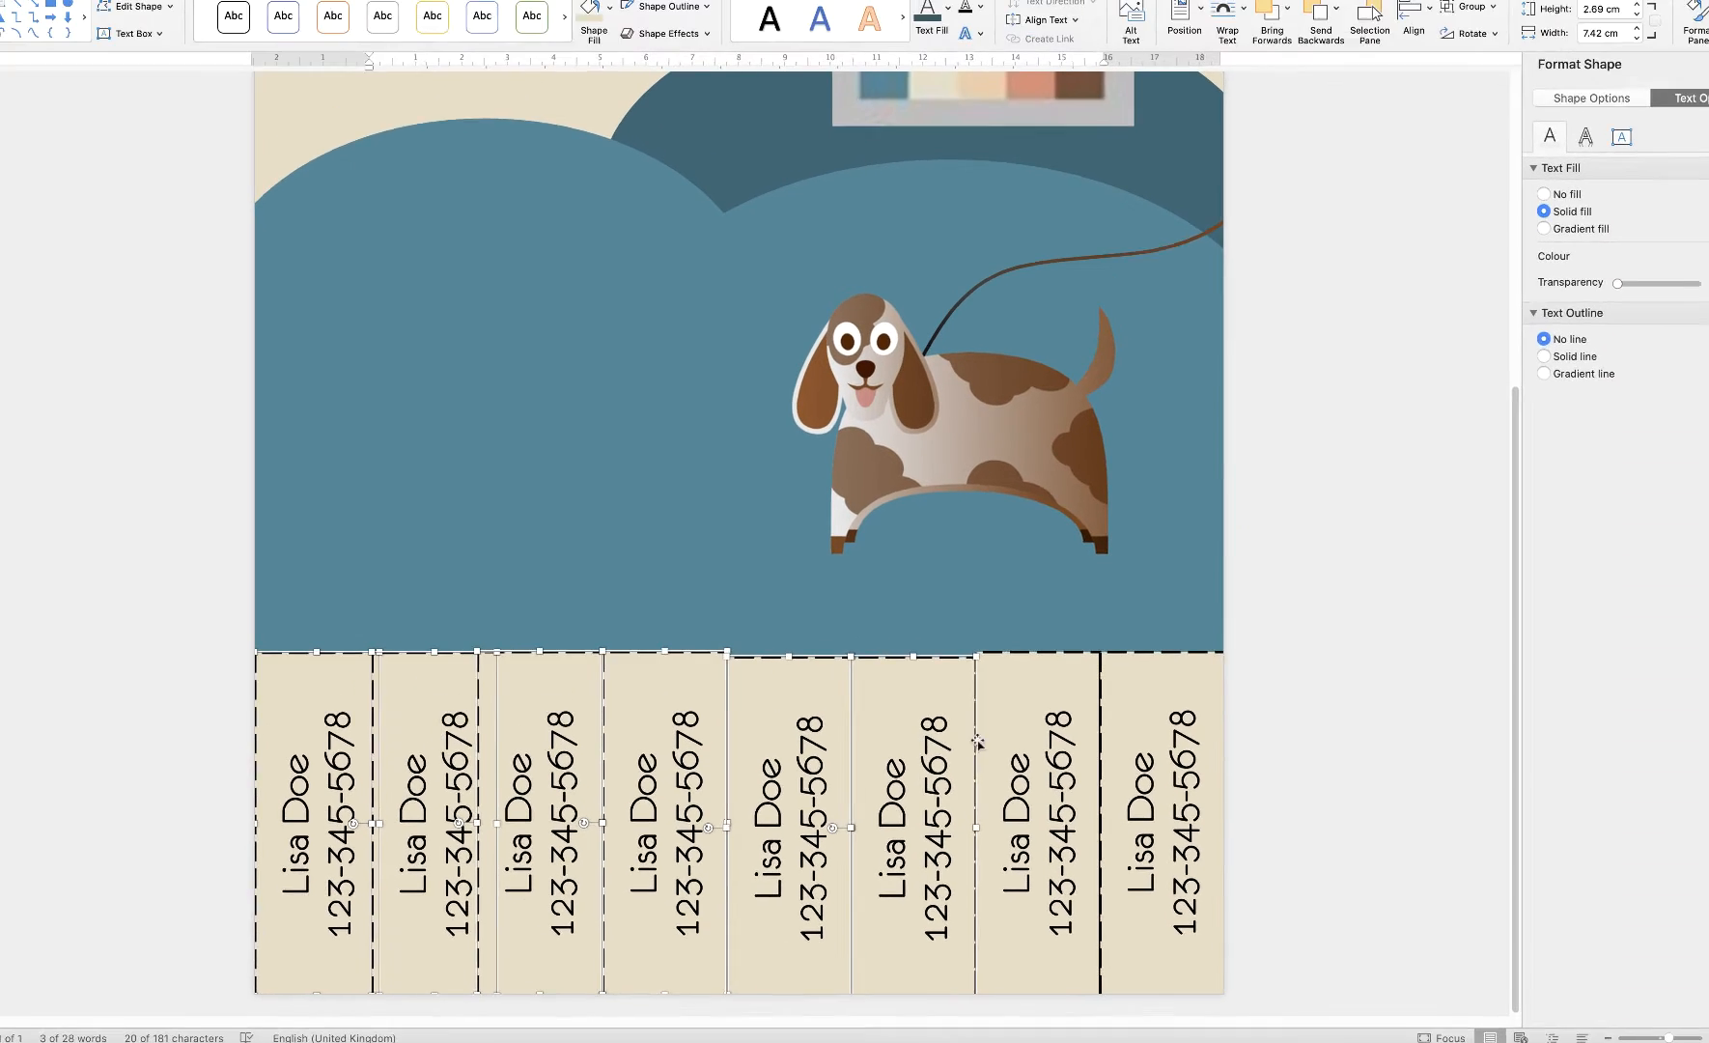
left_click(1007, 741, "shift")
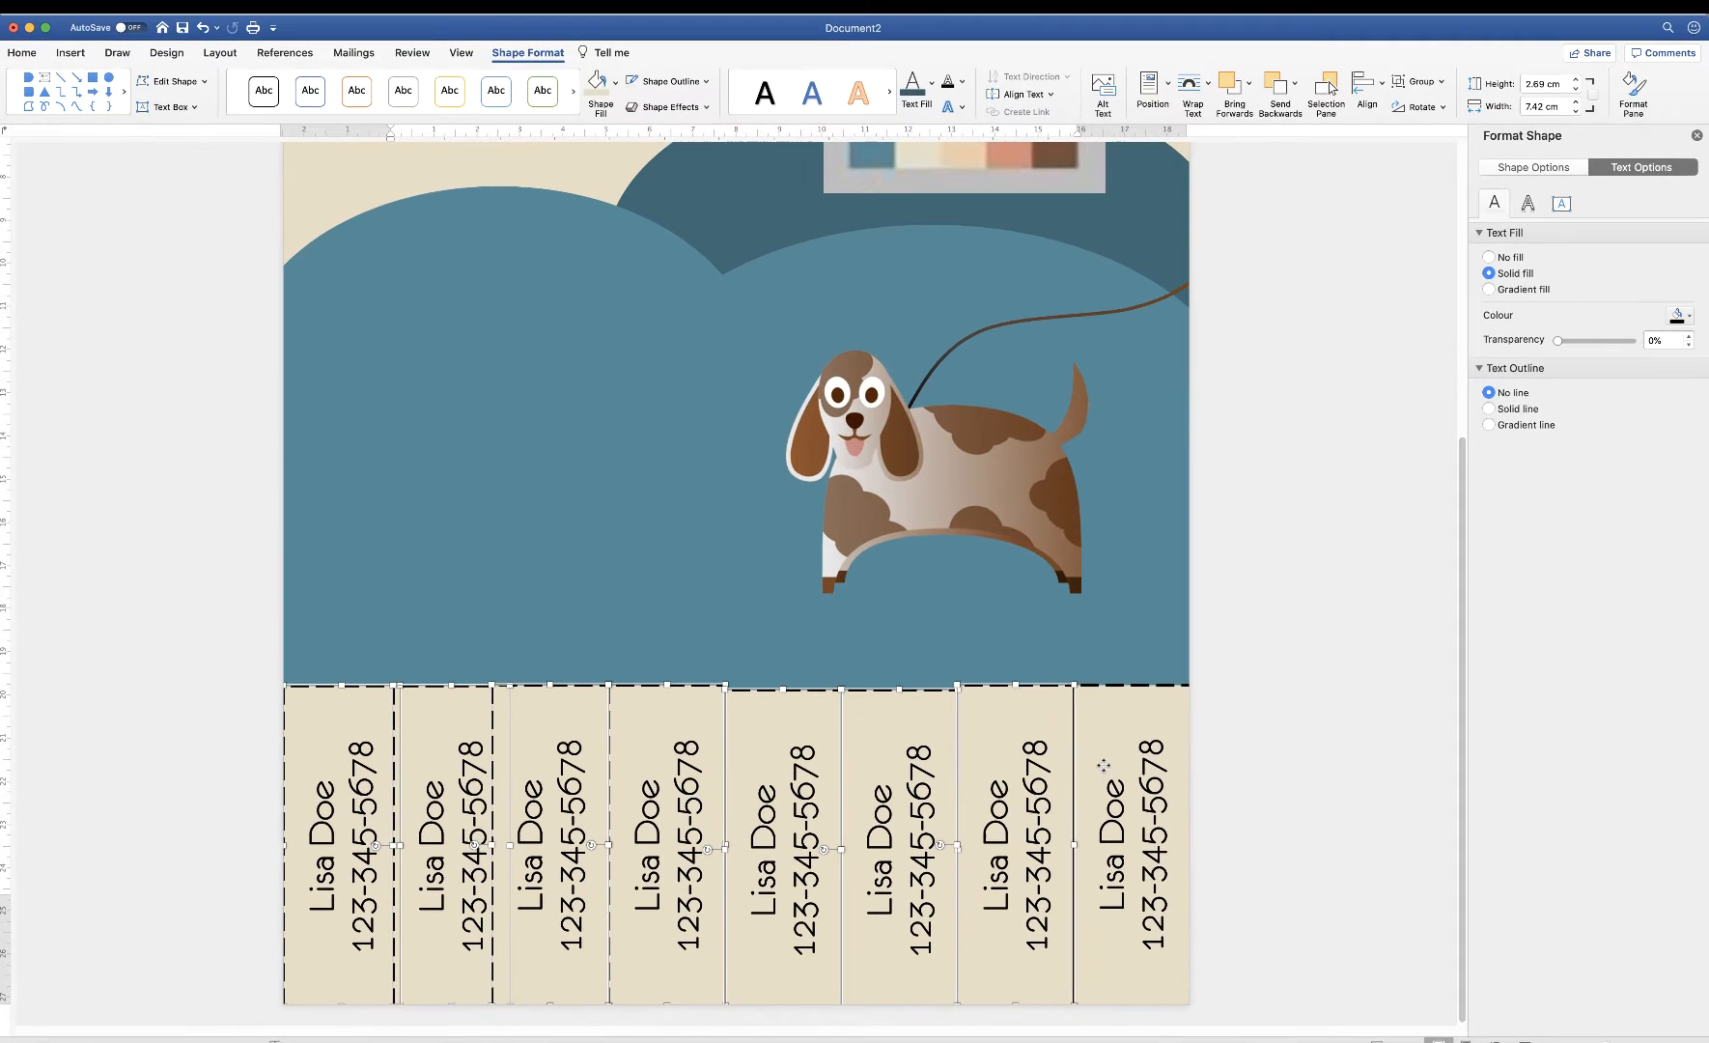
left_click(1133, 740, "shift")
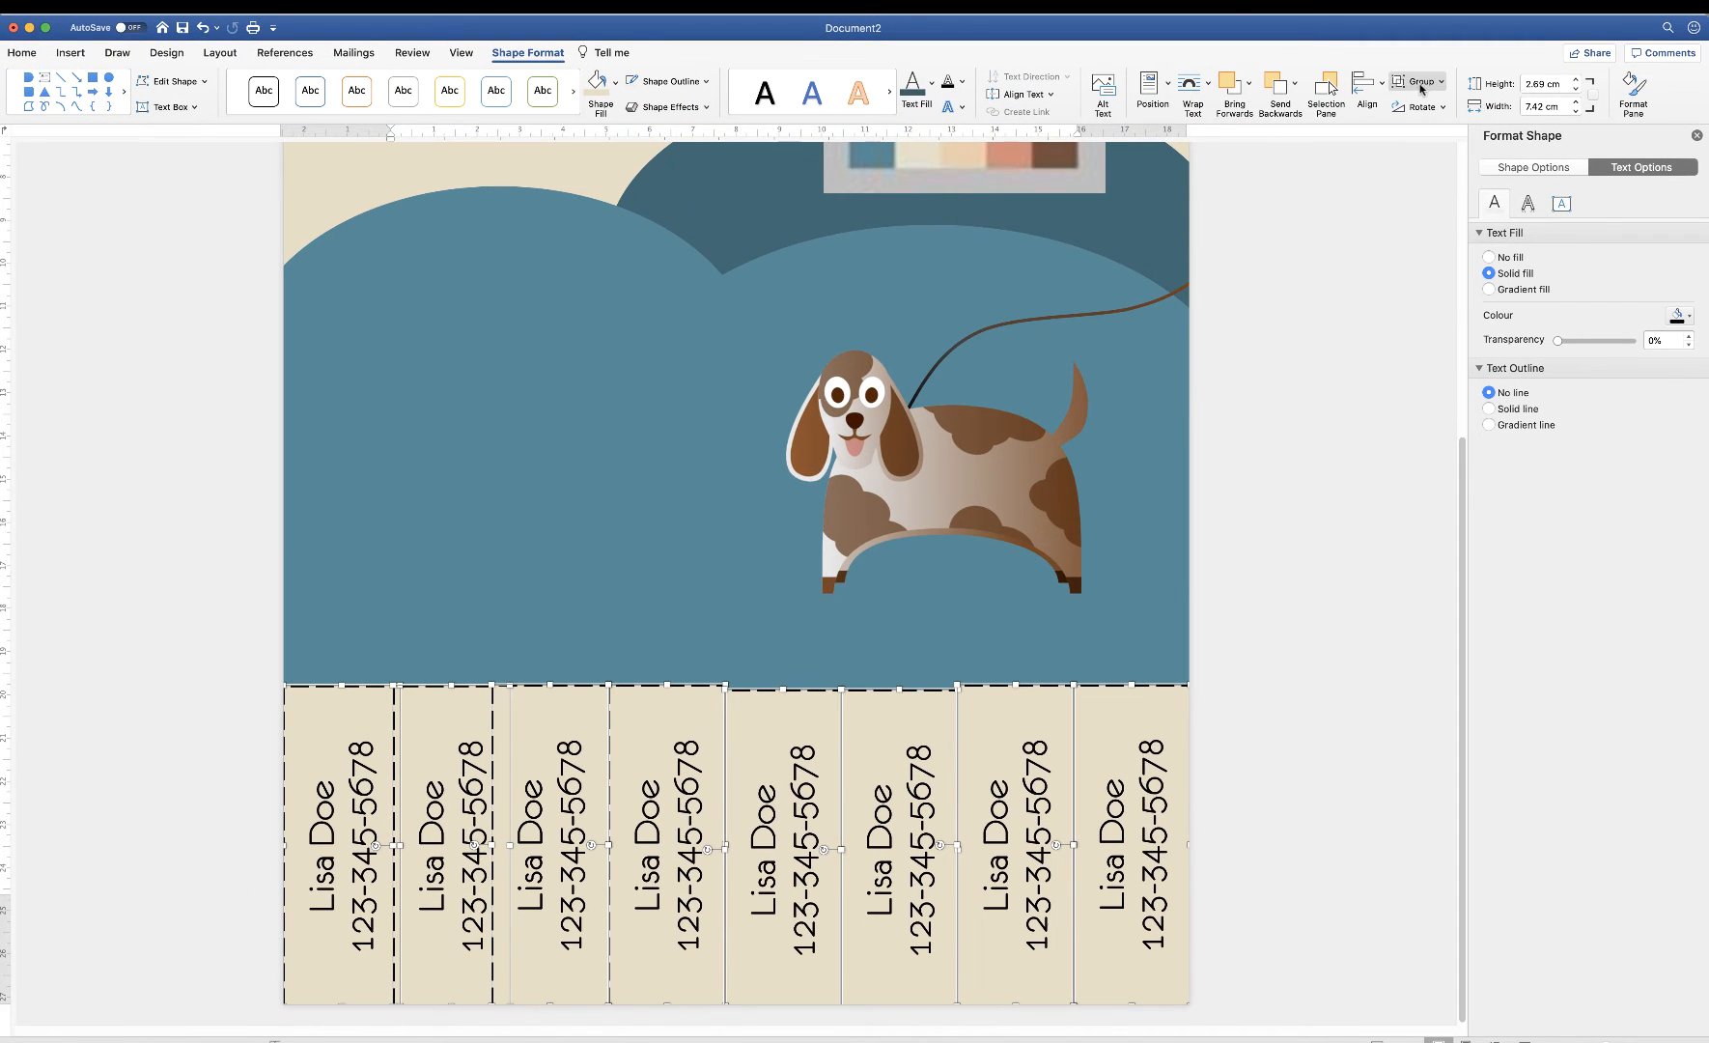
left_click(1383, 87)
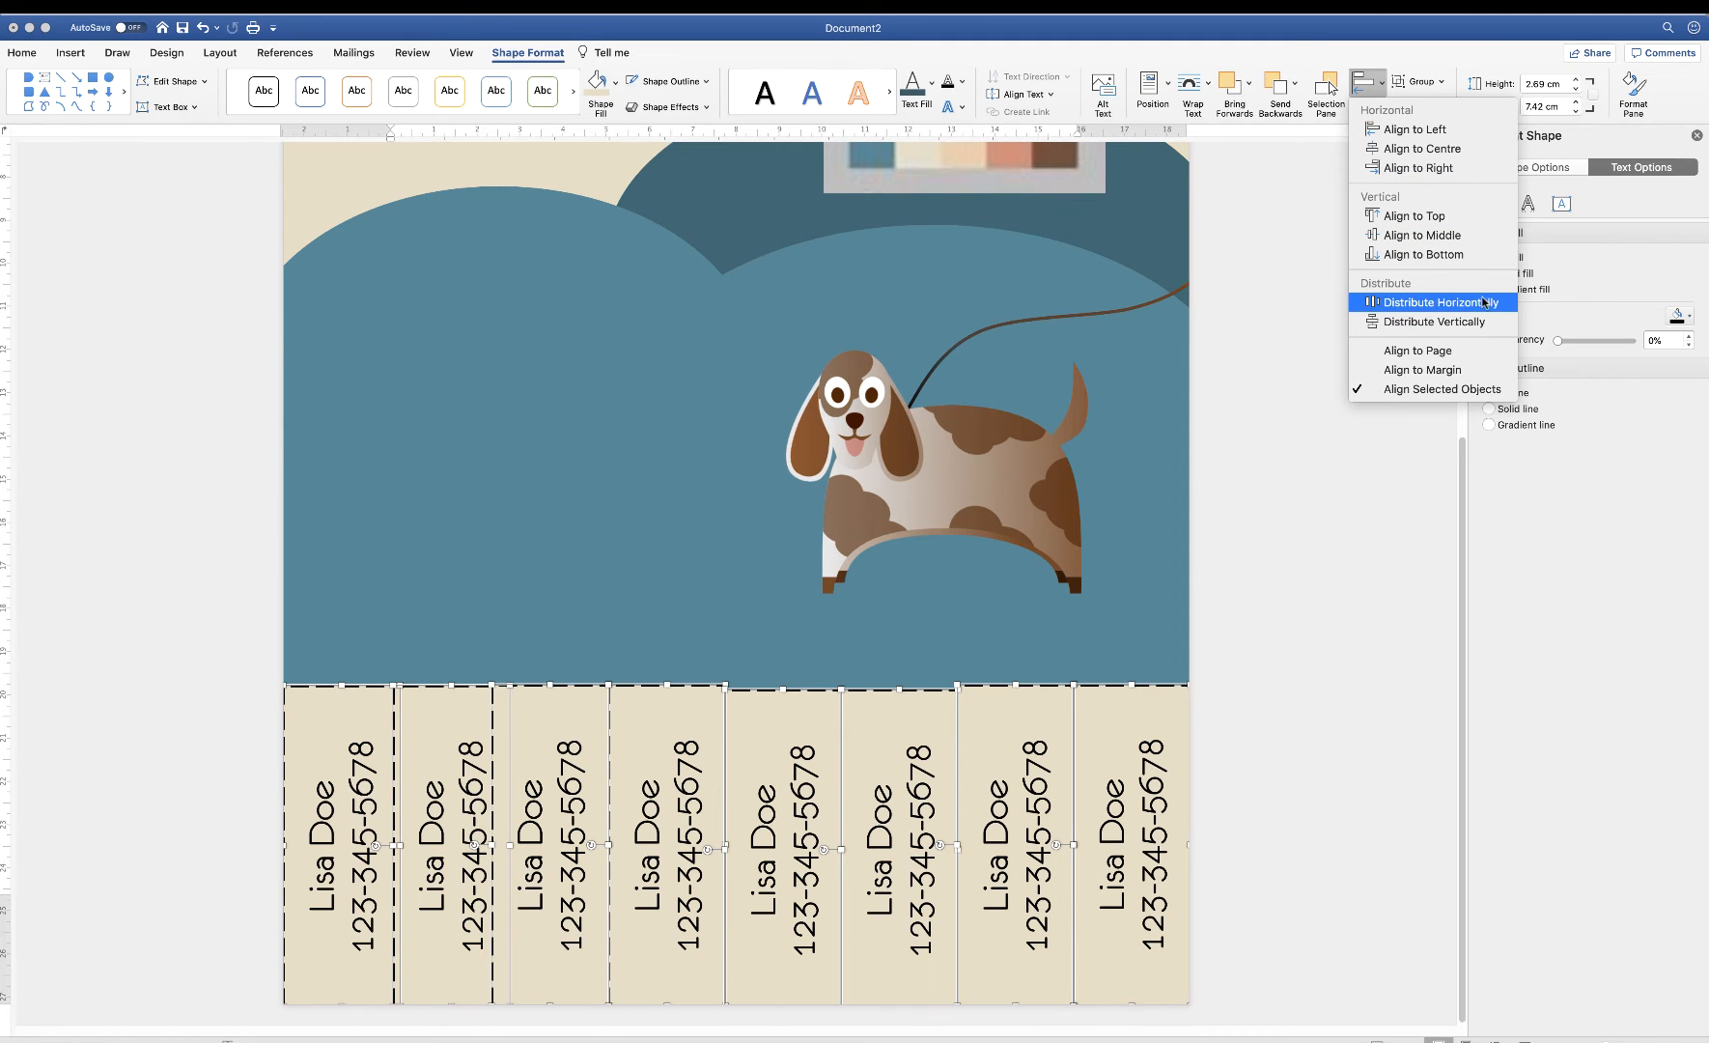
left_click(1441, 302)
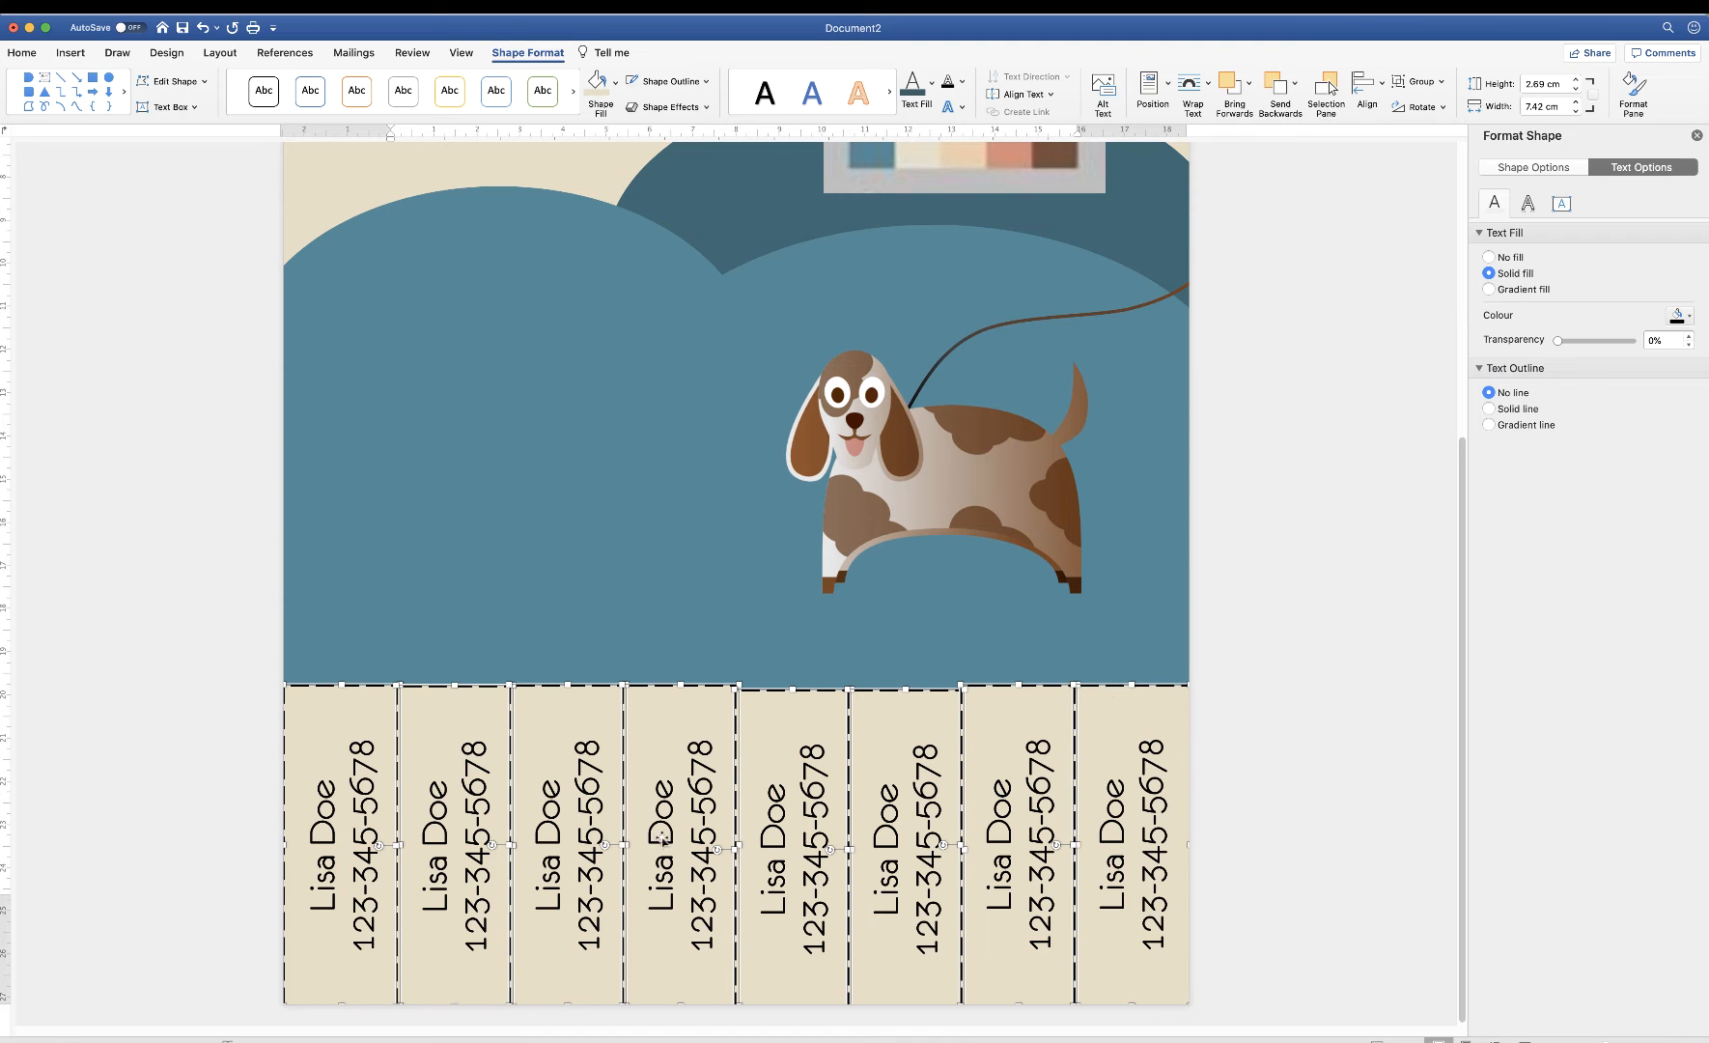
Align the eight tear-off tabs to their top edges
left_click(1383, 87)
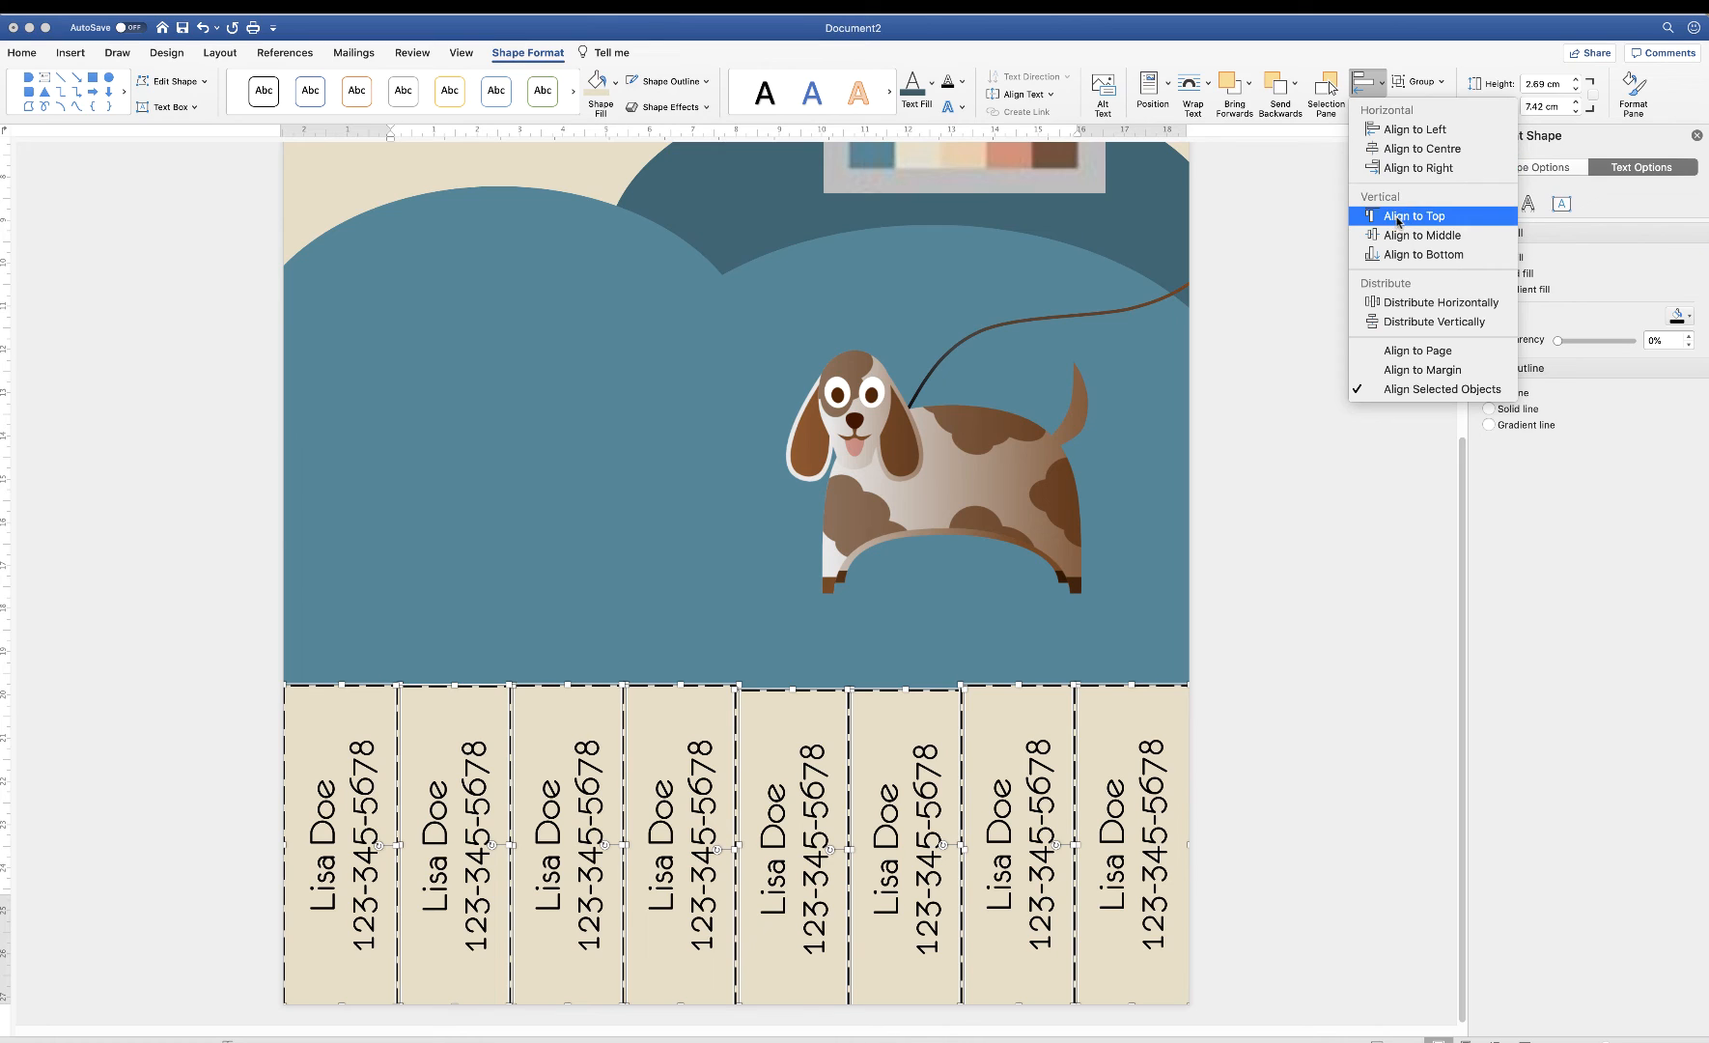
left_click(1397, 217)
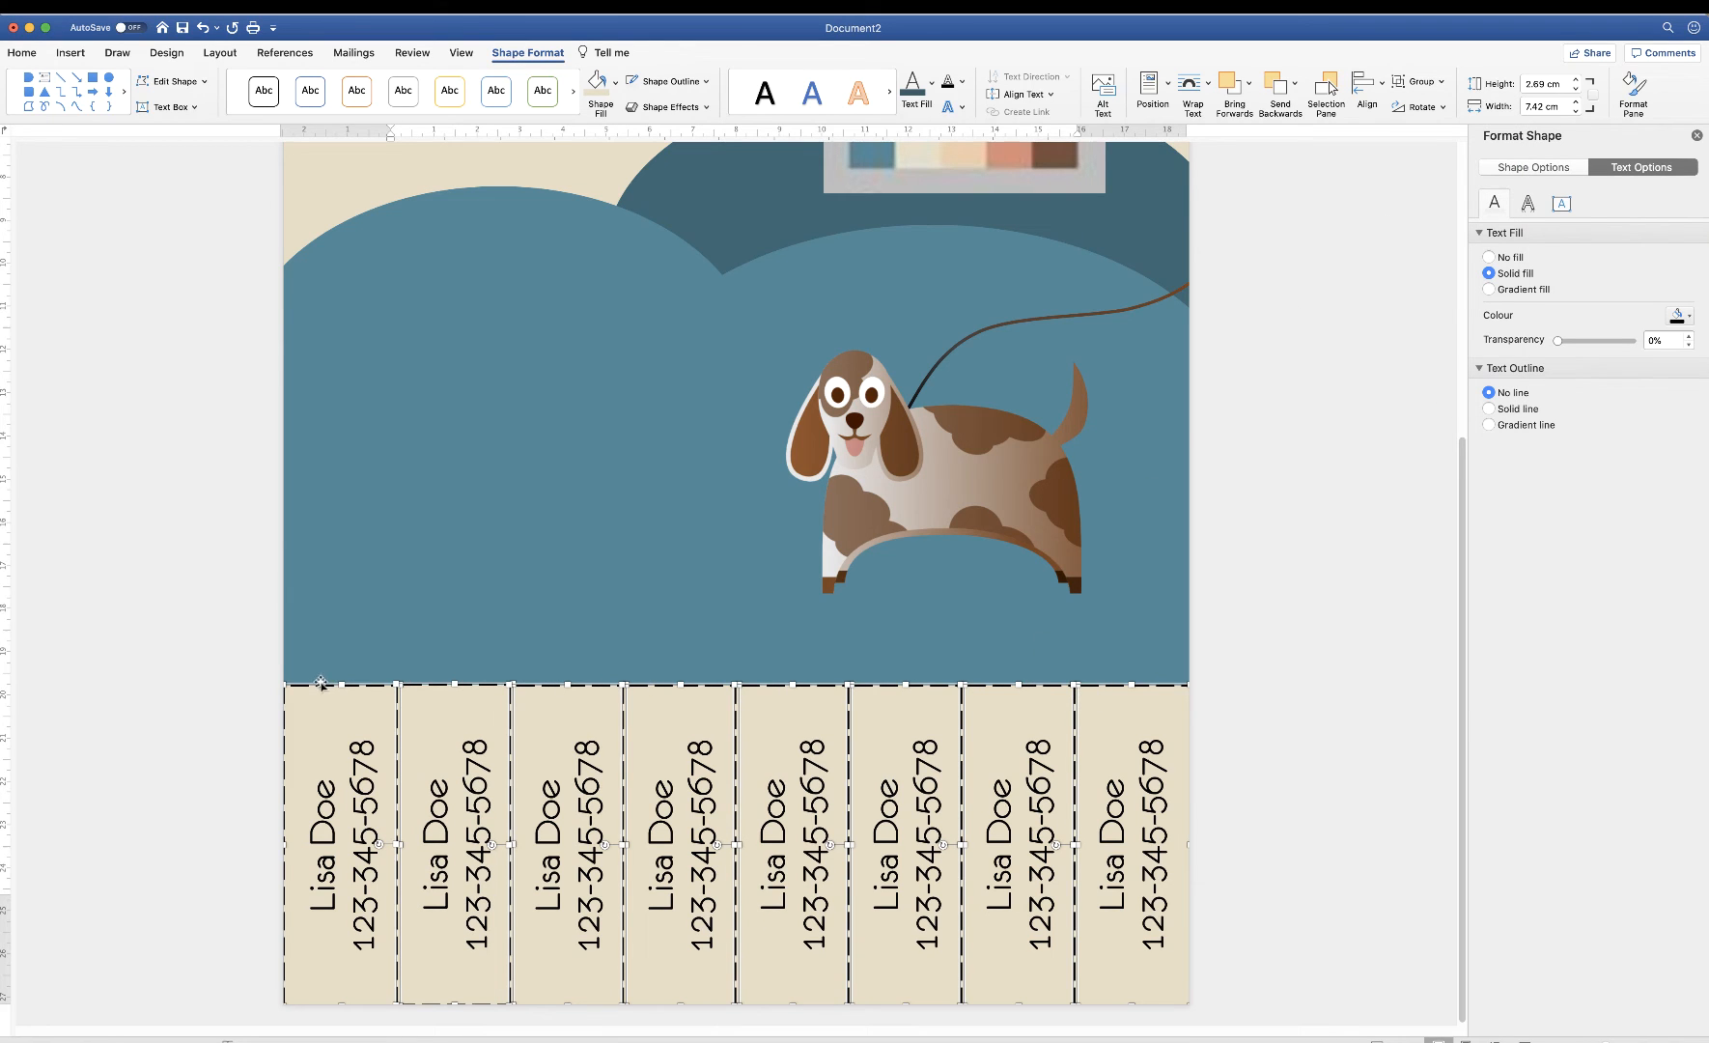
left_click(615, 628)
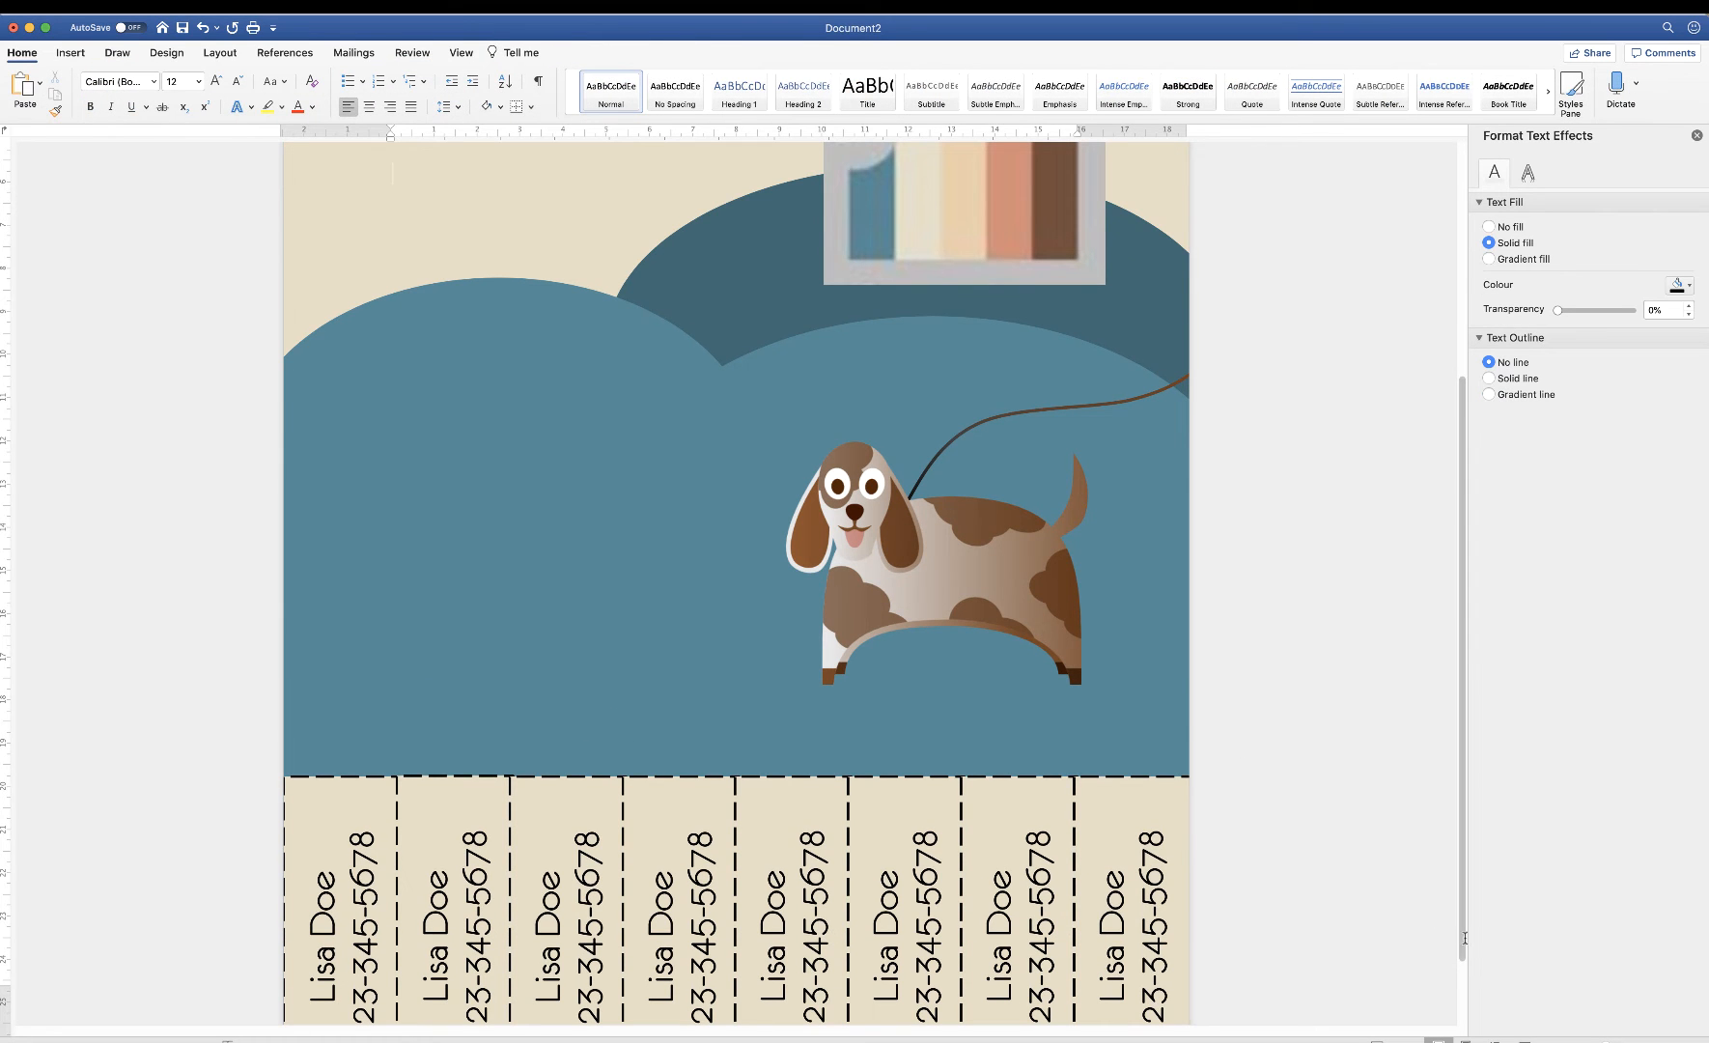
scroll(807, 967, "down", 3)
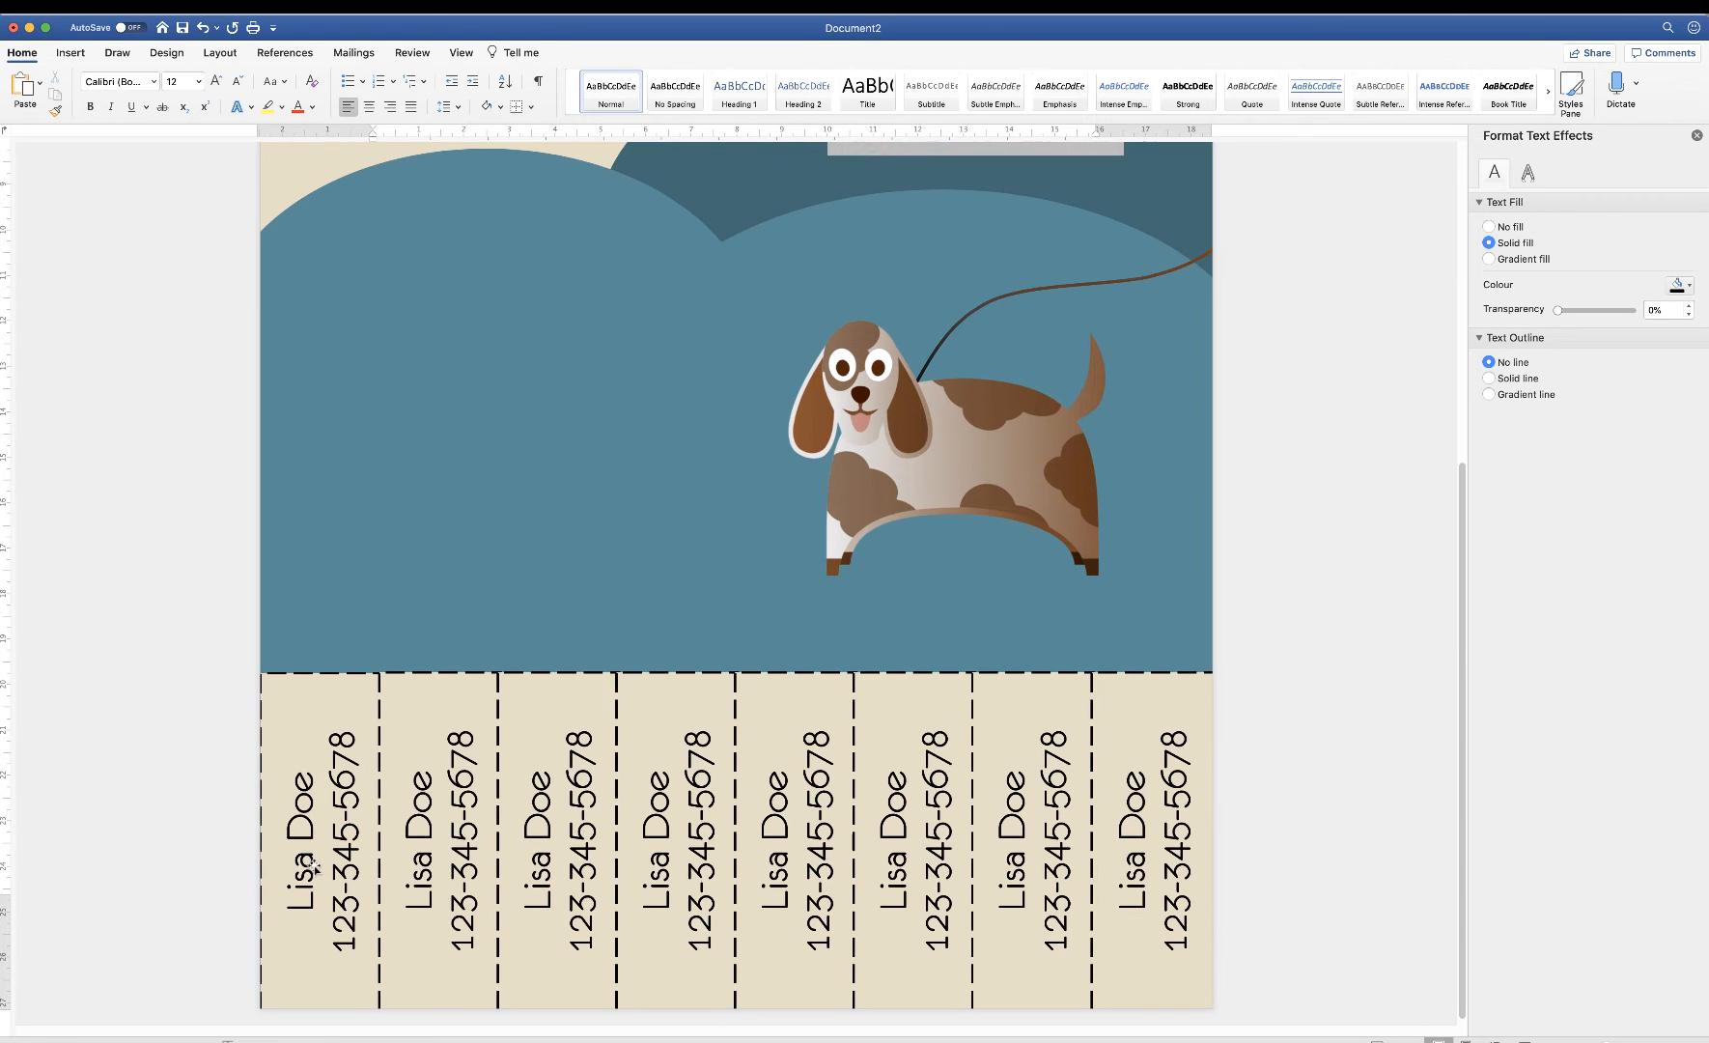
left_click(311, 866)
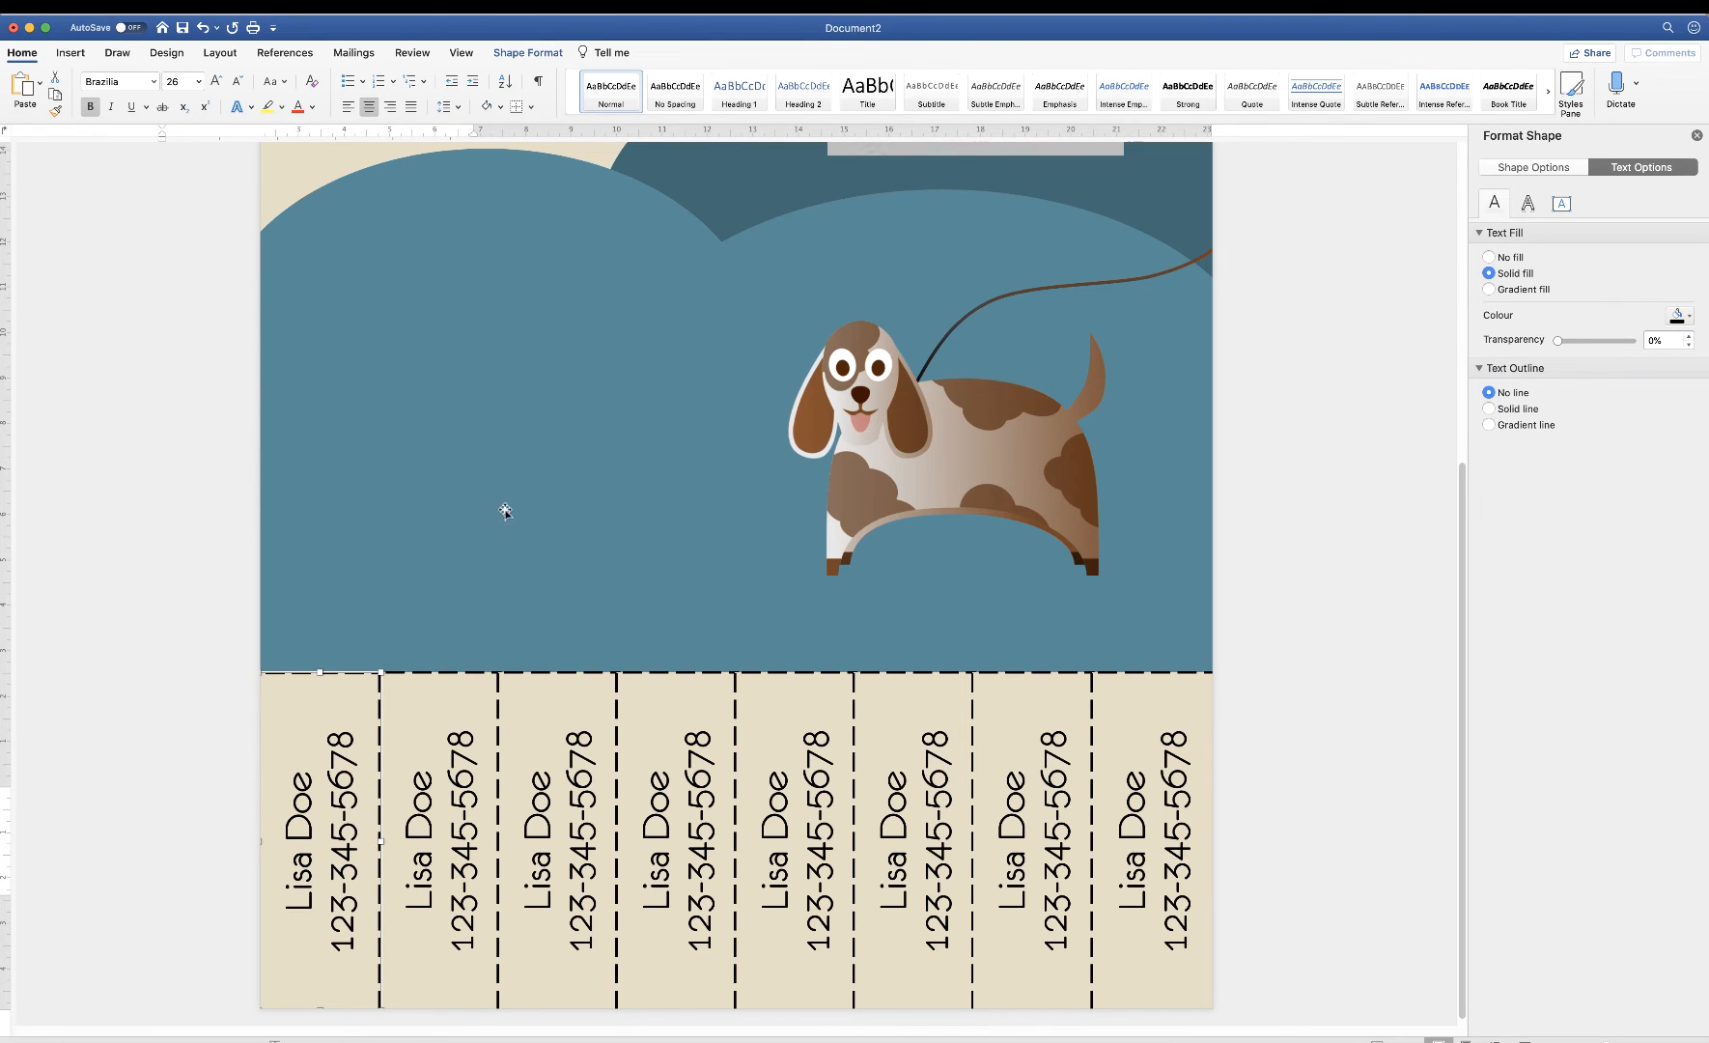
left_click(496, 510)
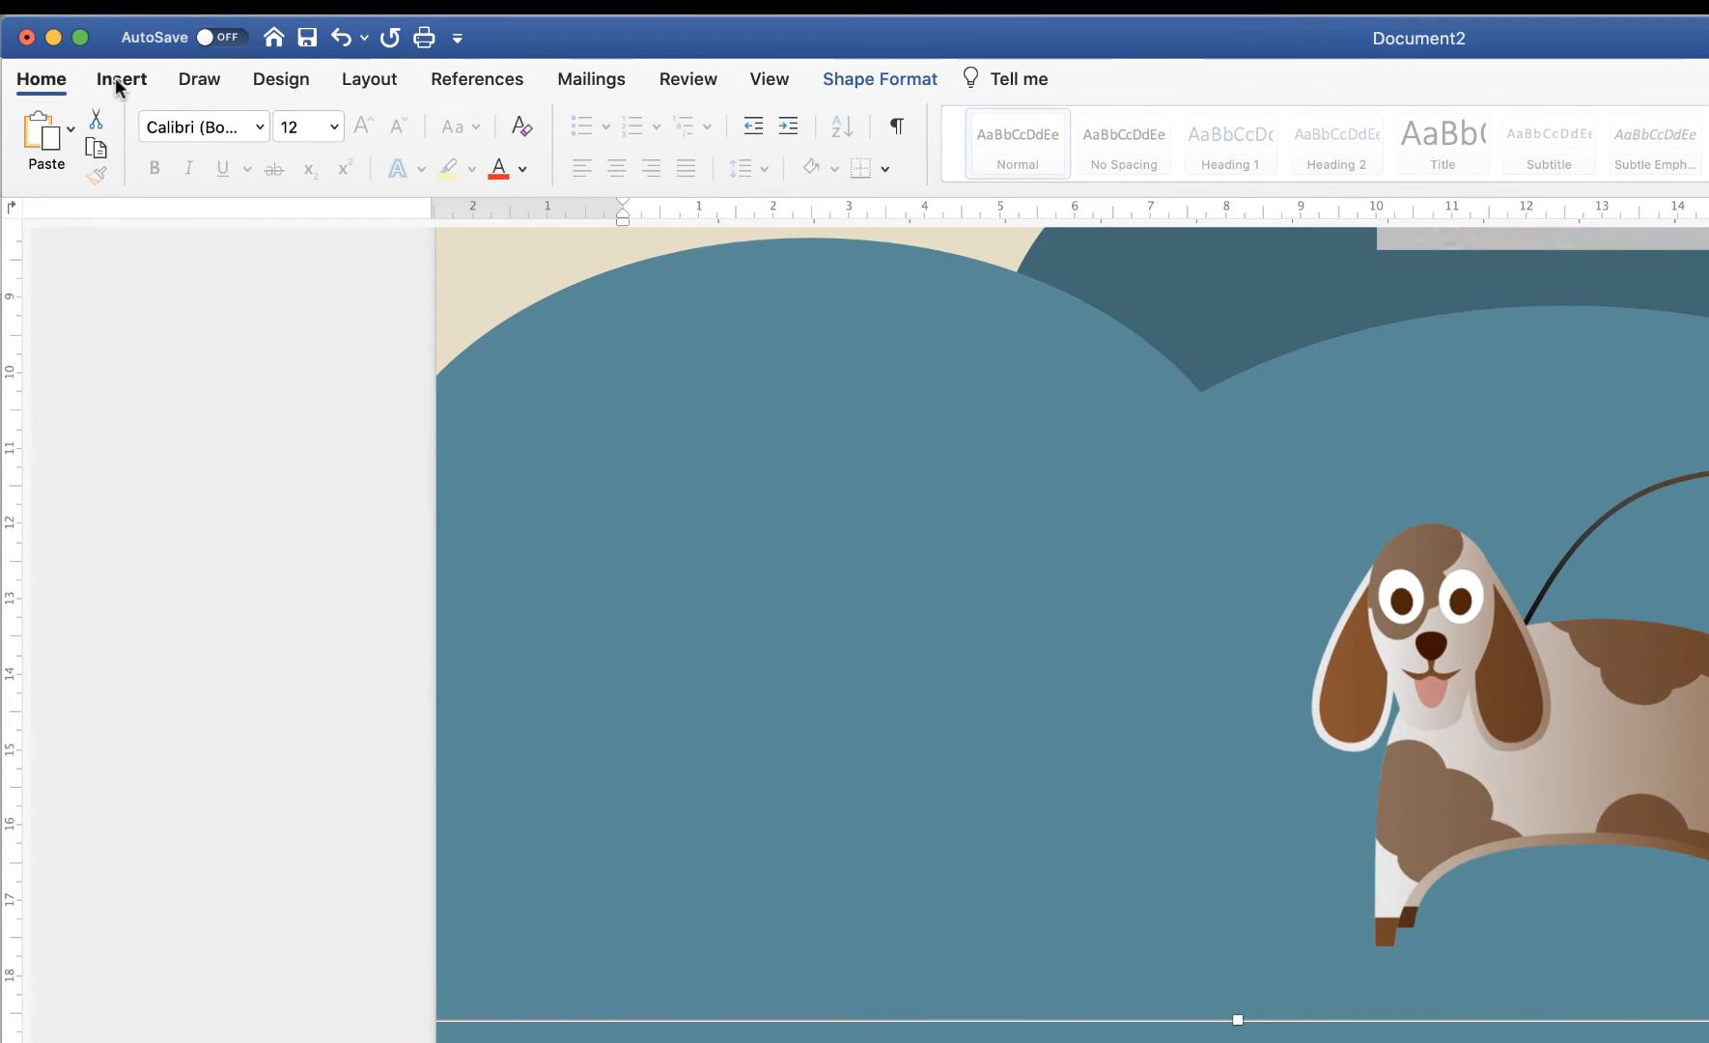
Draw a straight line along the top edge of the tear-off tabs
left_click(71, 52)
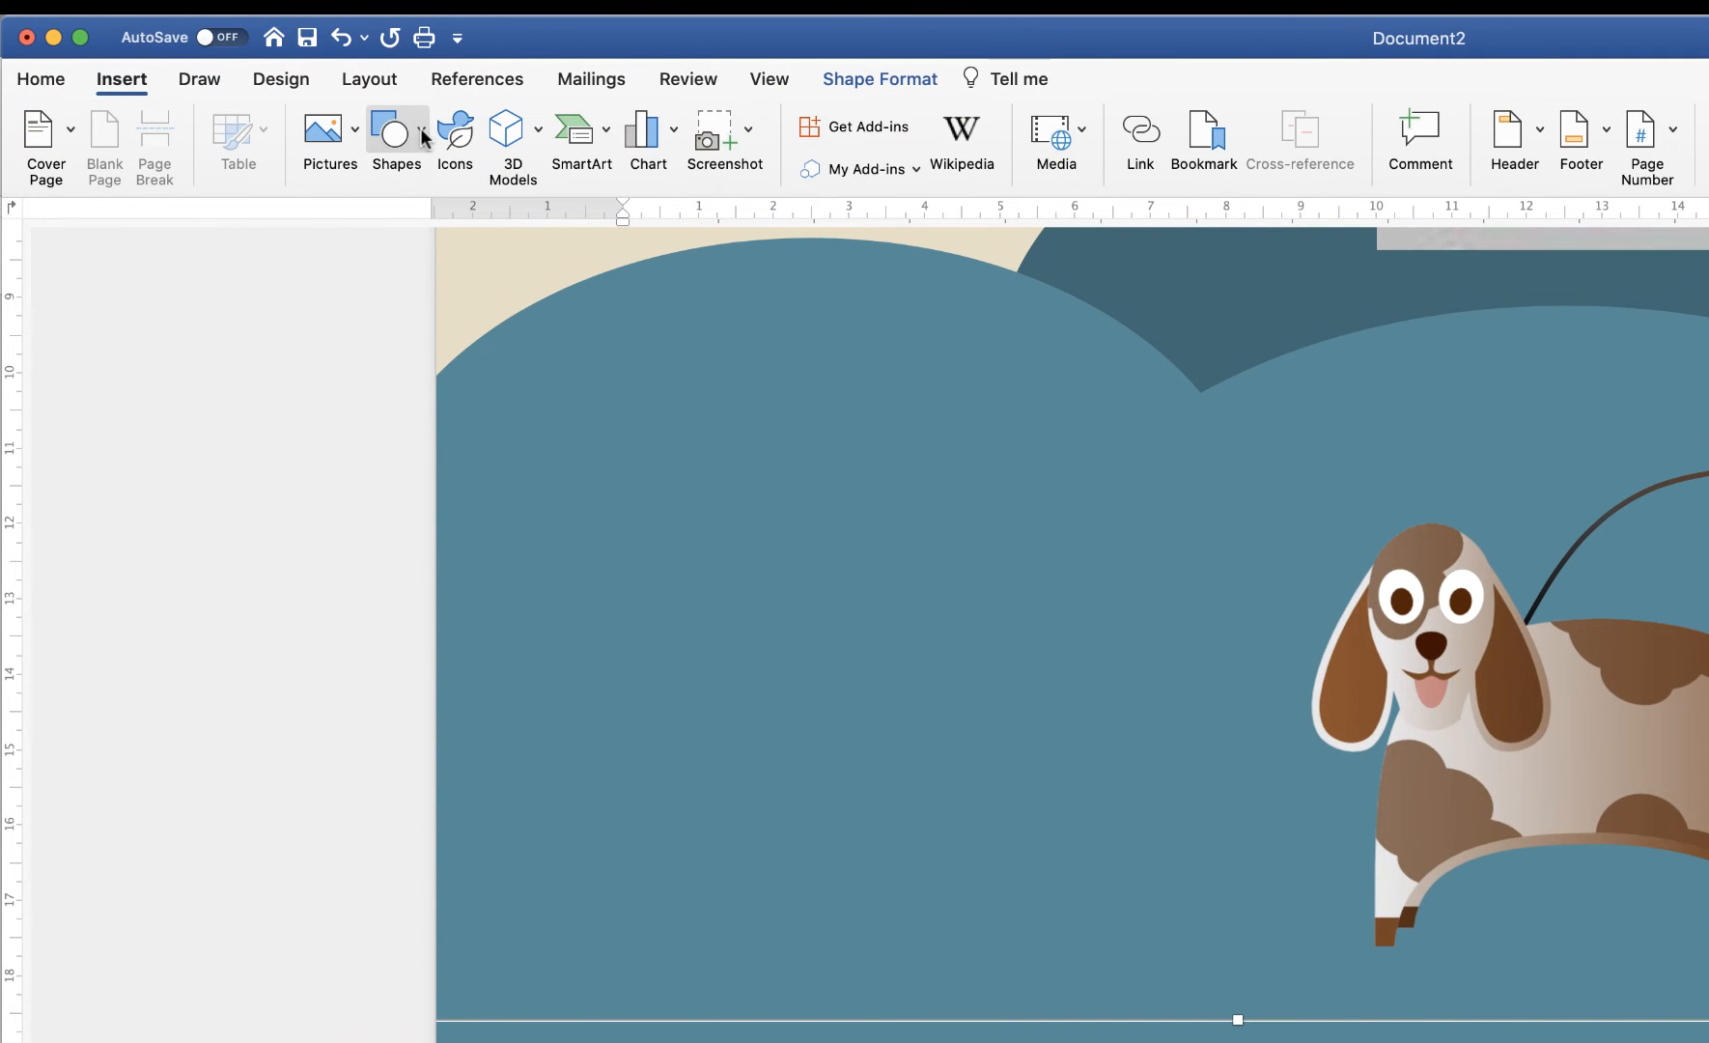
left_click(422, 138)
left_click(477, 212)
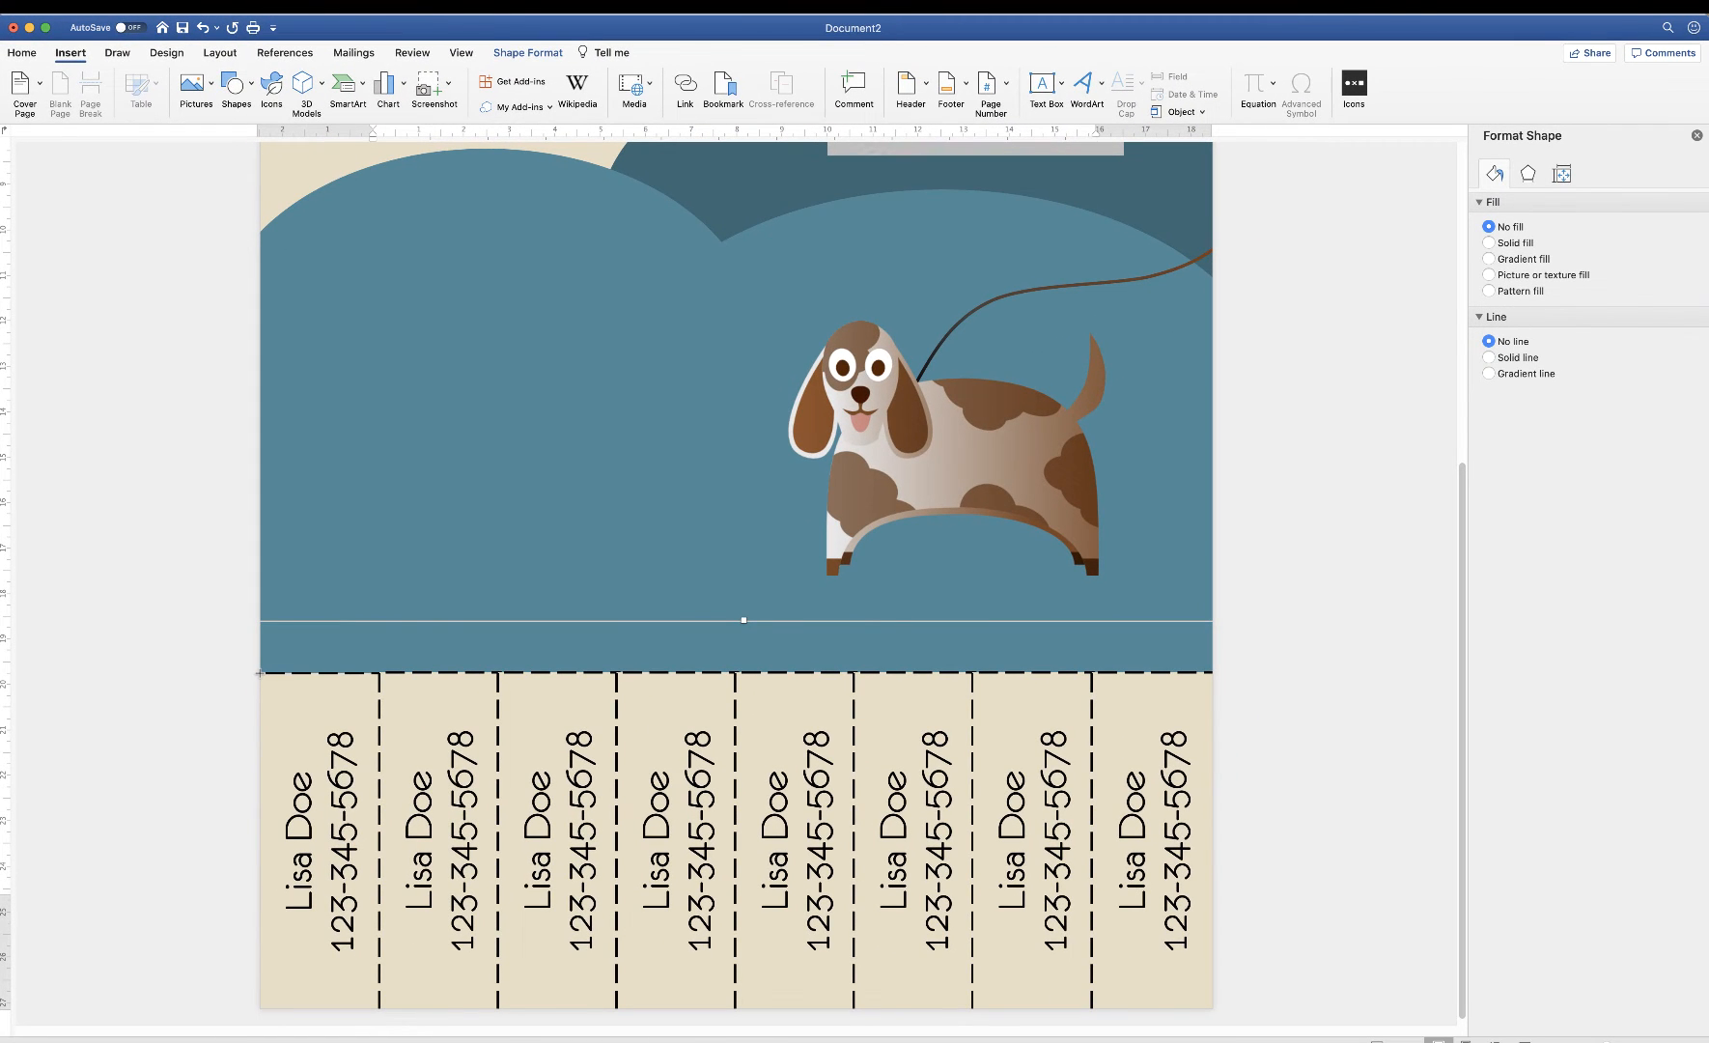
left_click_drag(259, 673, 1210, 675)
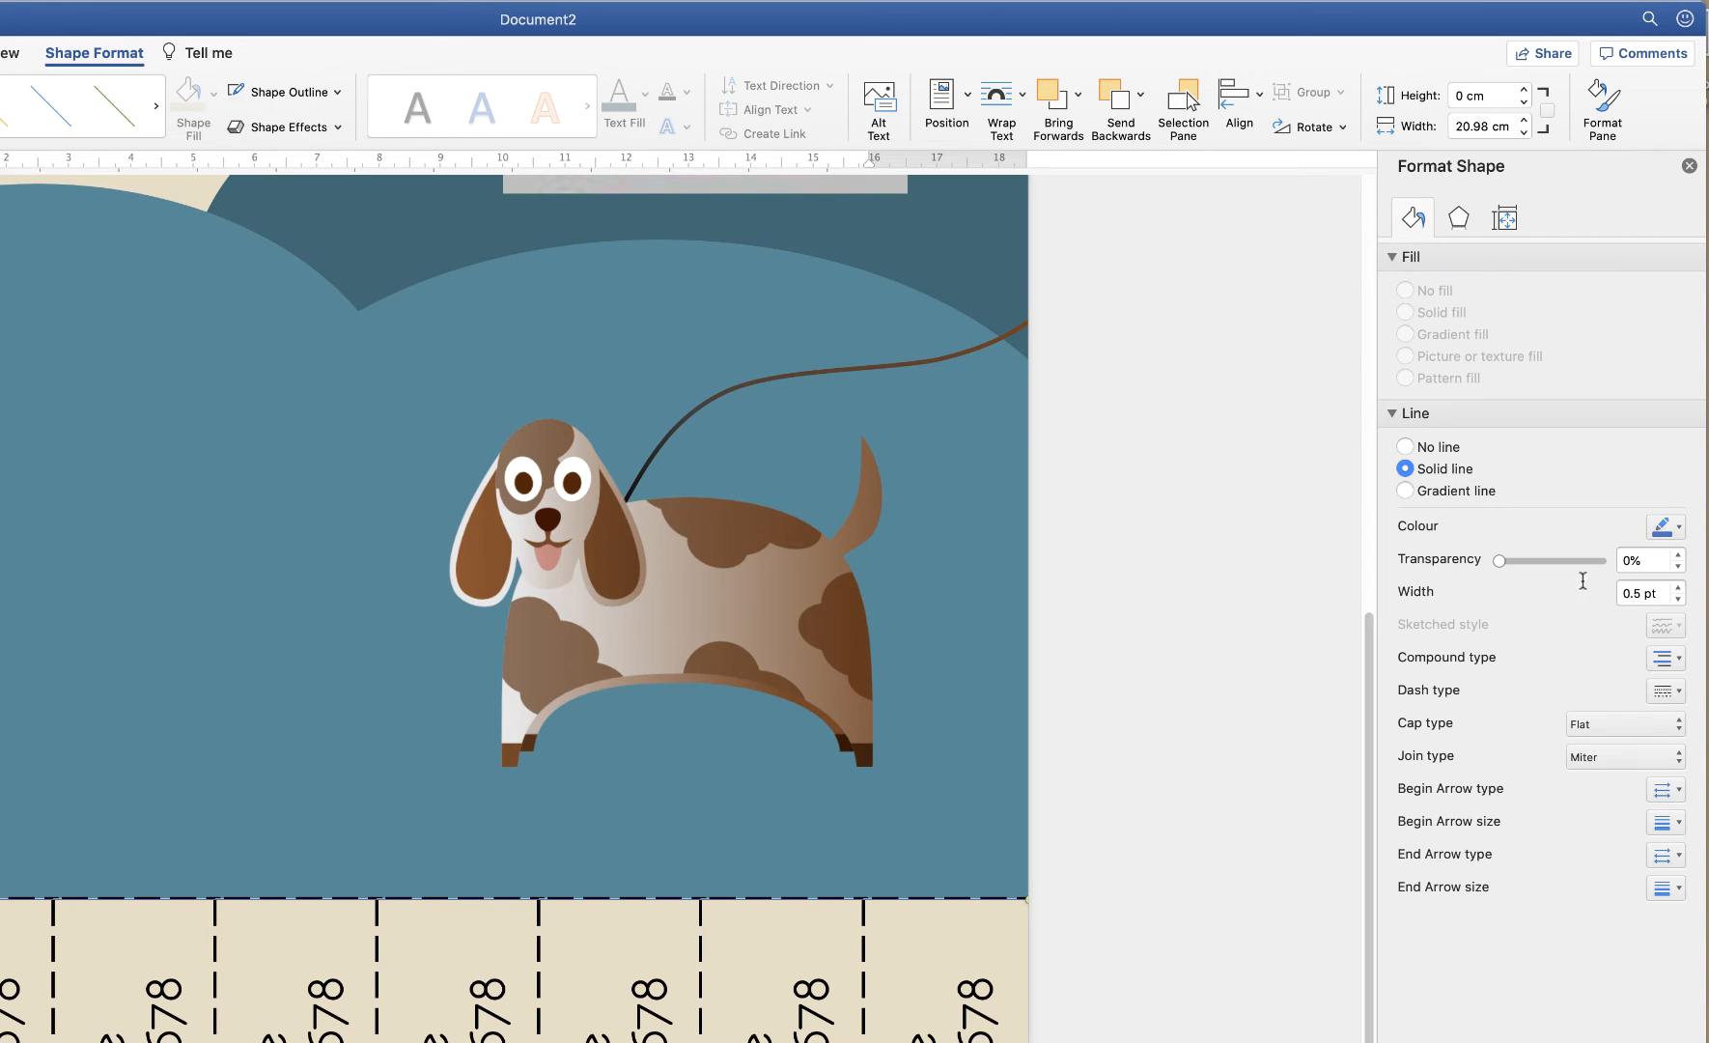
Set the line to 2 pt width and black colour
left_click(1677, 587)
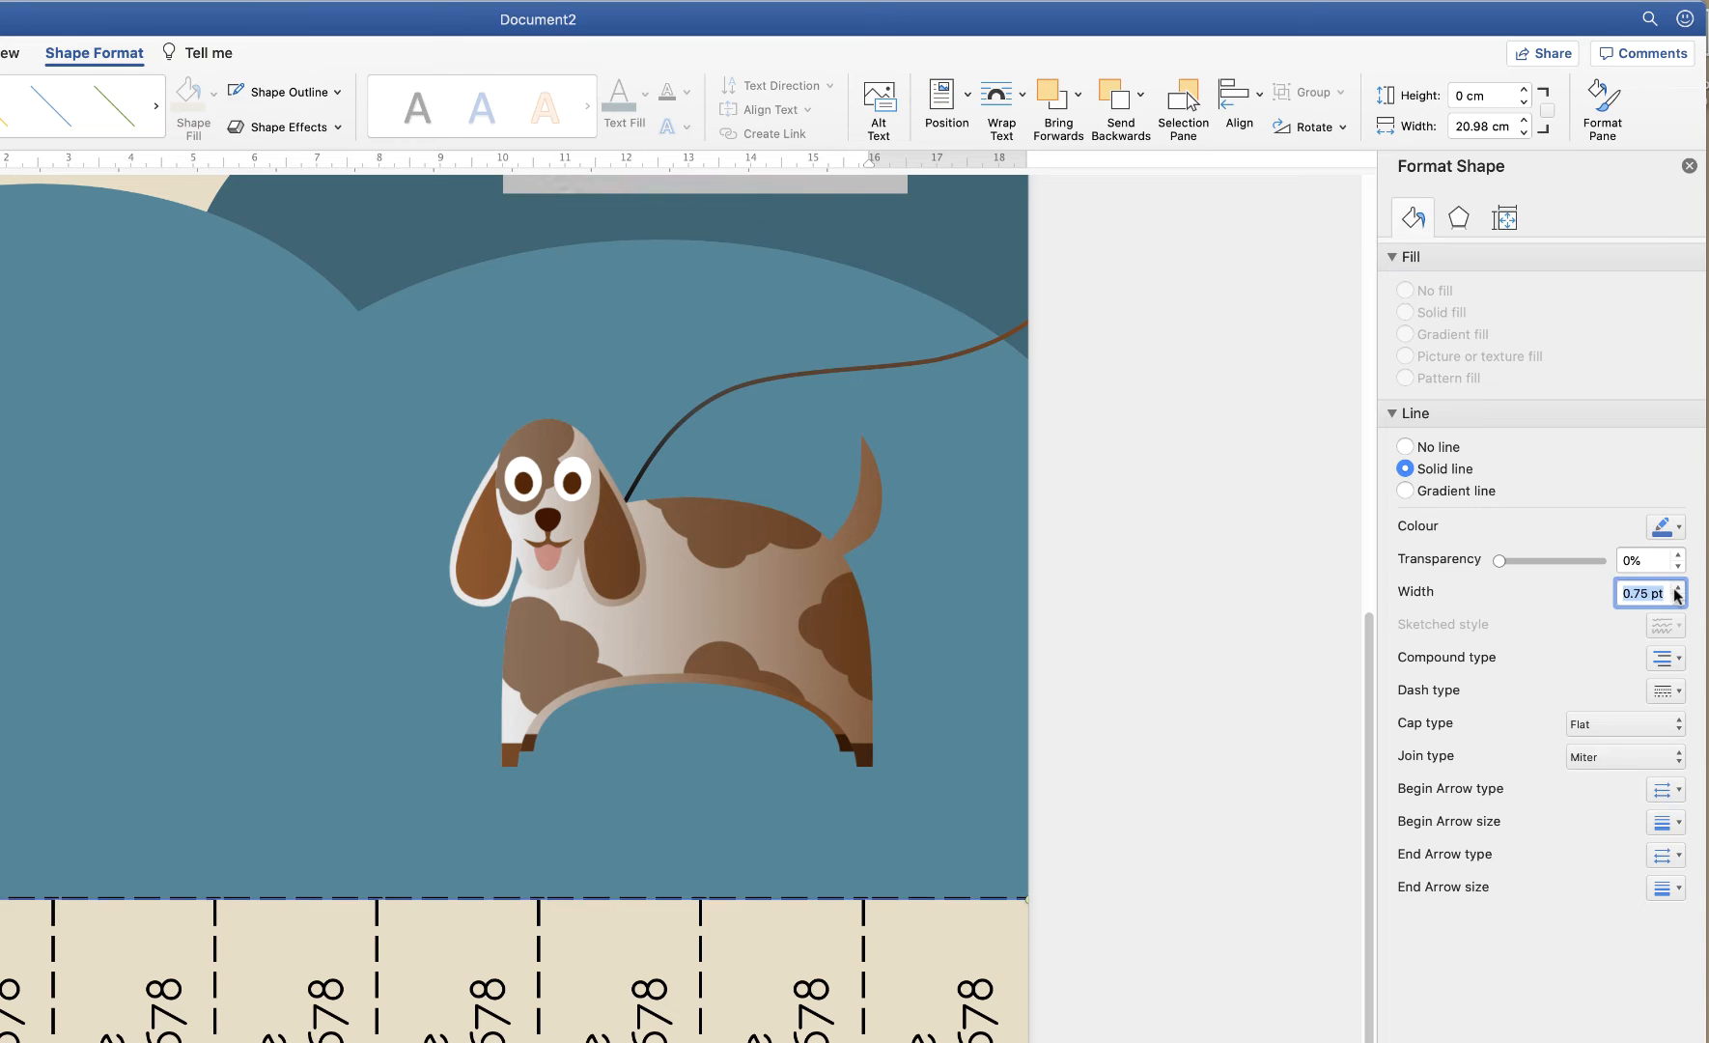
left_click(1677, 587)
left_click(1677, 587)
left_click(1677, 587)
left_click(1677, 587)
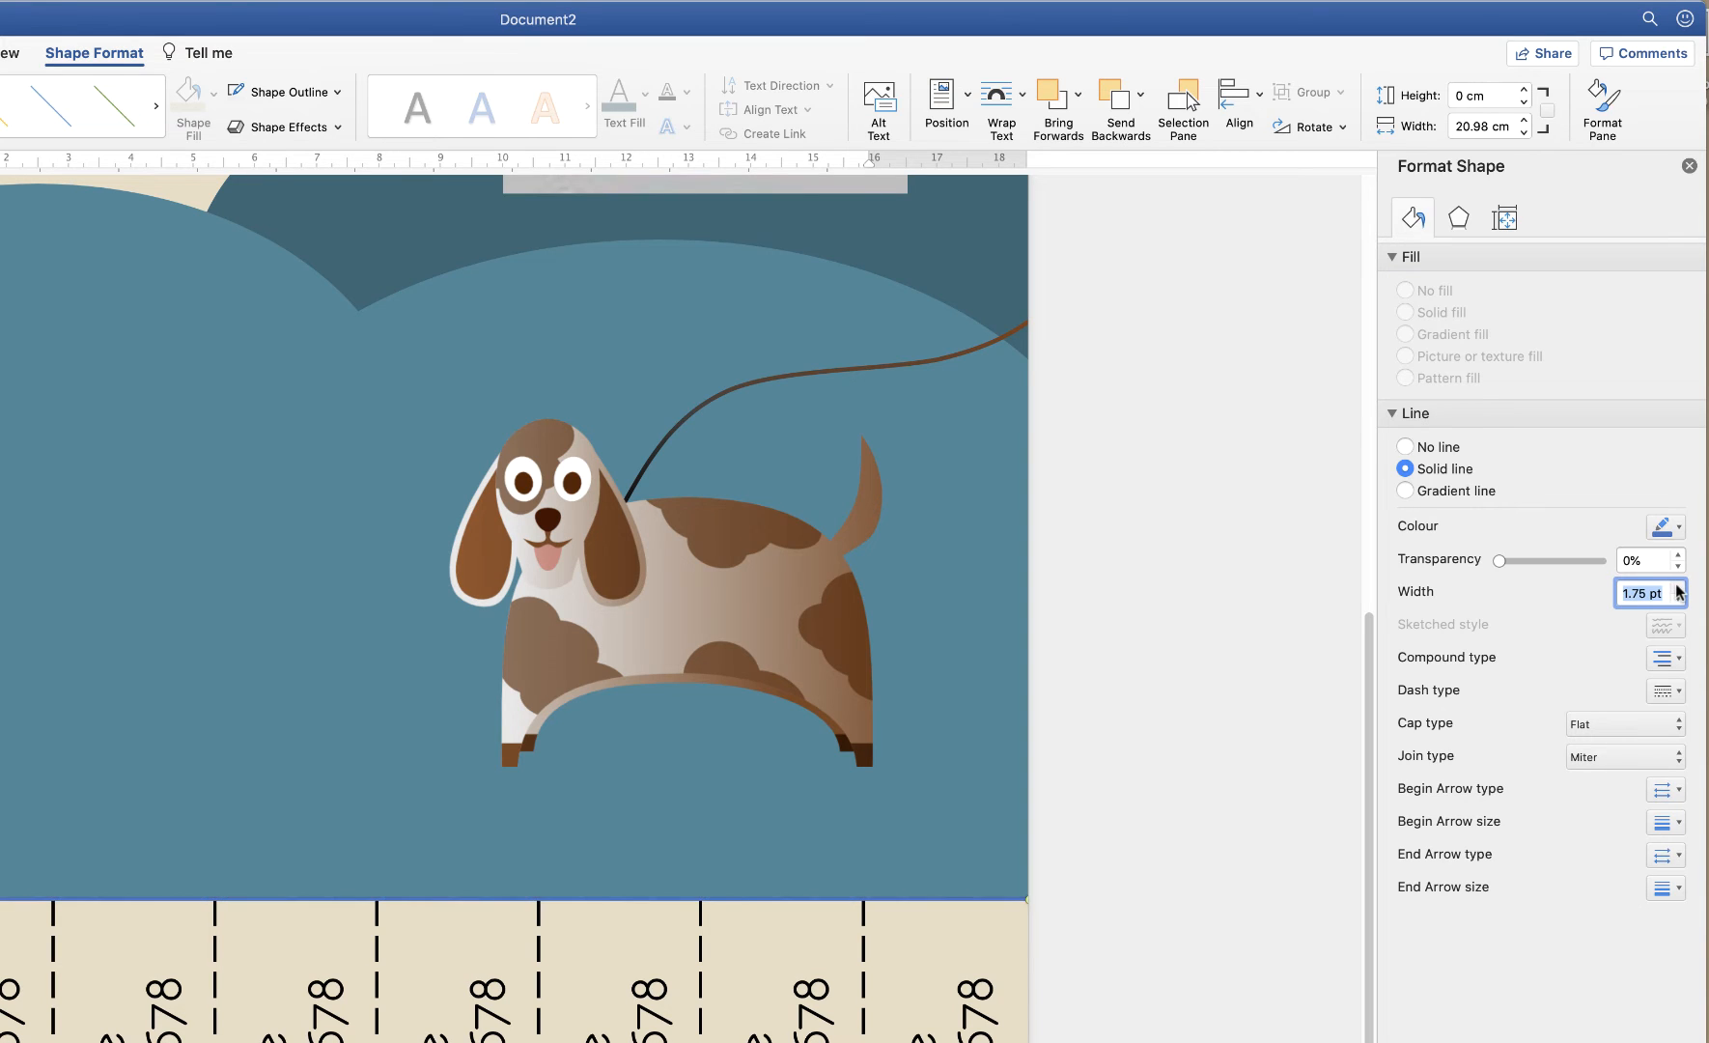
left_click(1679, 587)
left_click(1675, 529)
left_click(1684, 586)
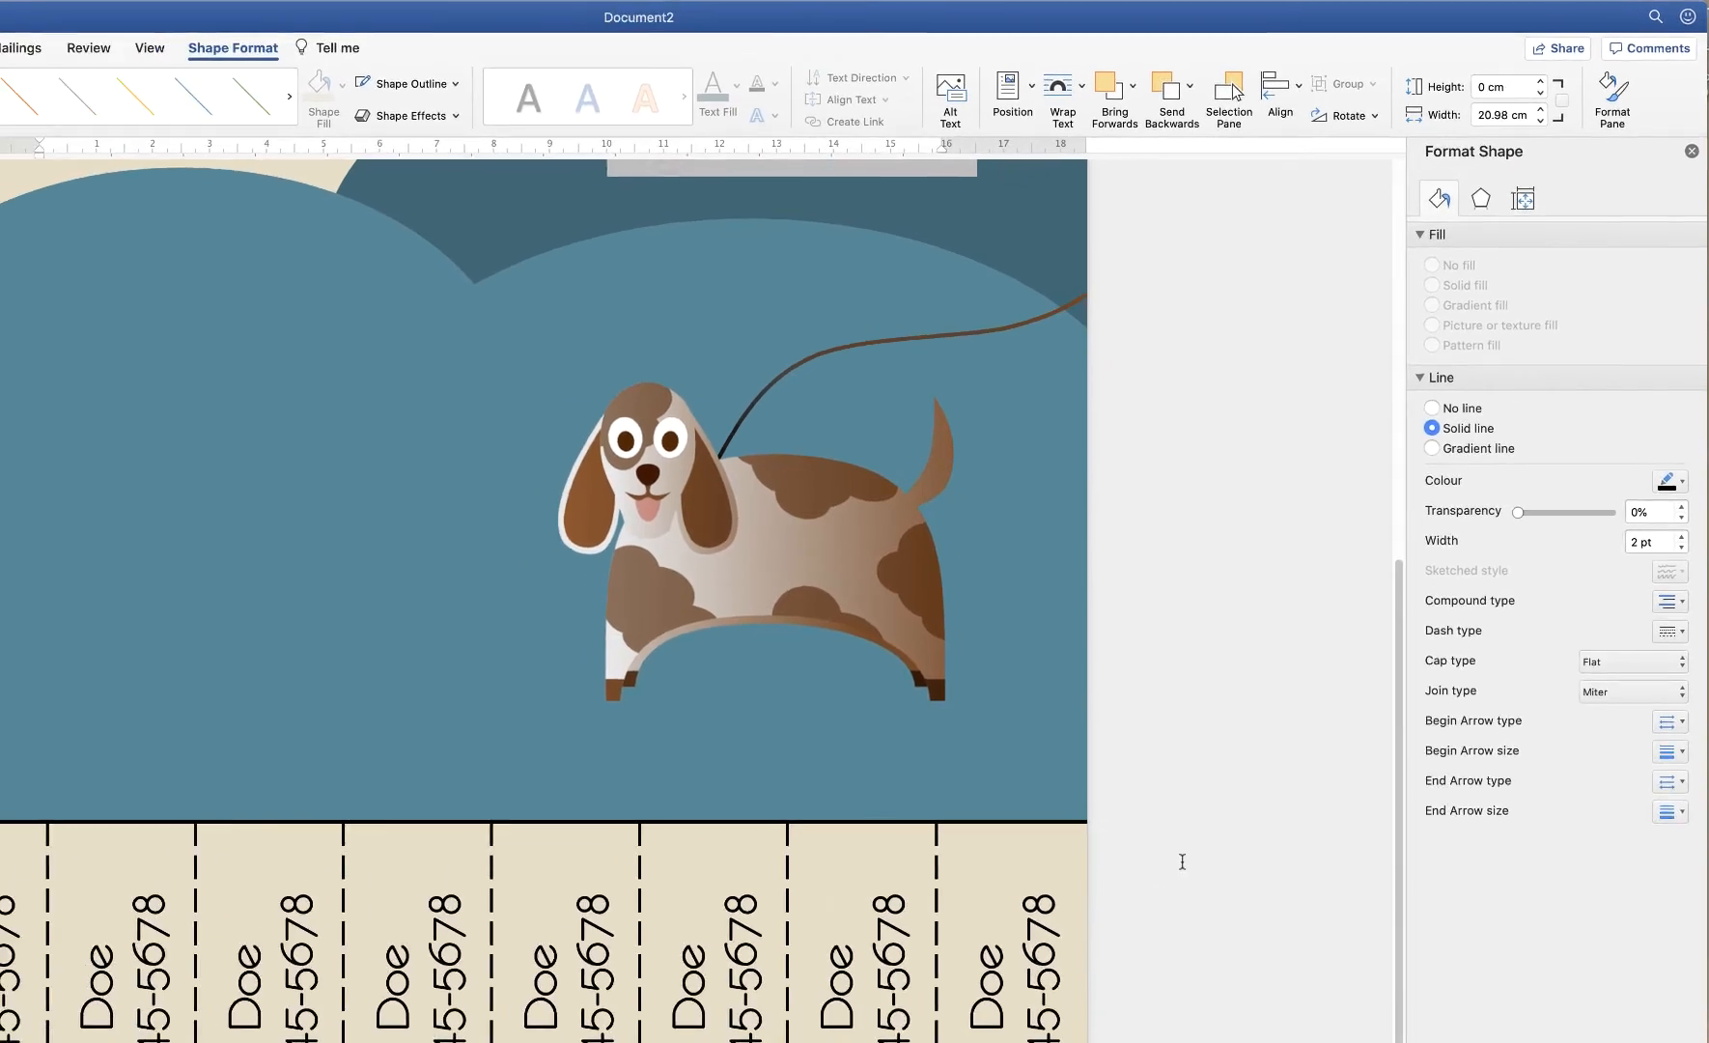
left_click(1126, 946)
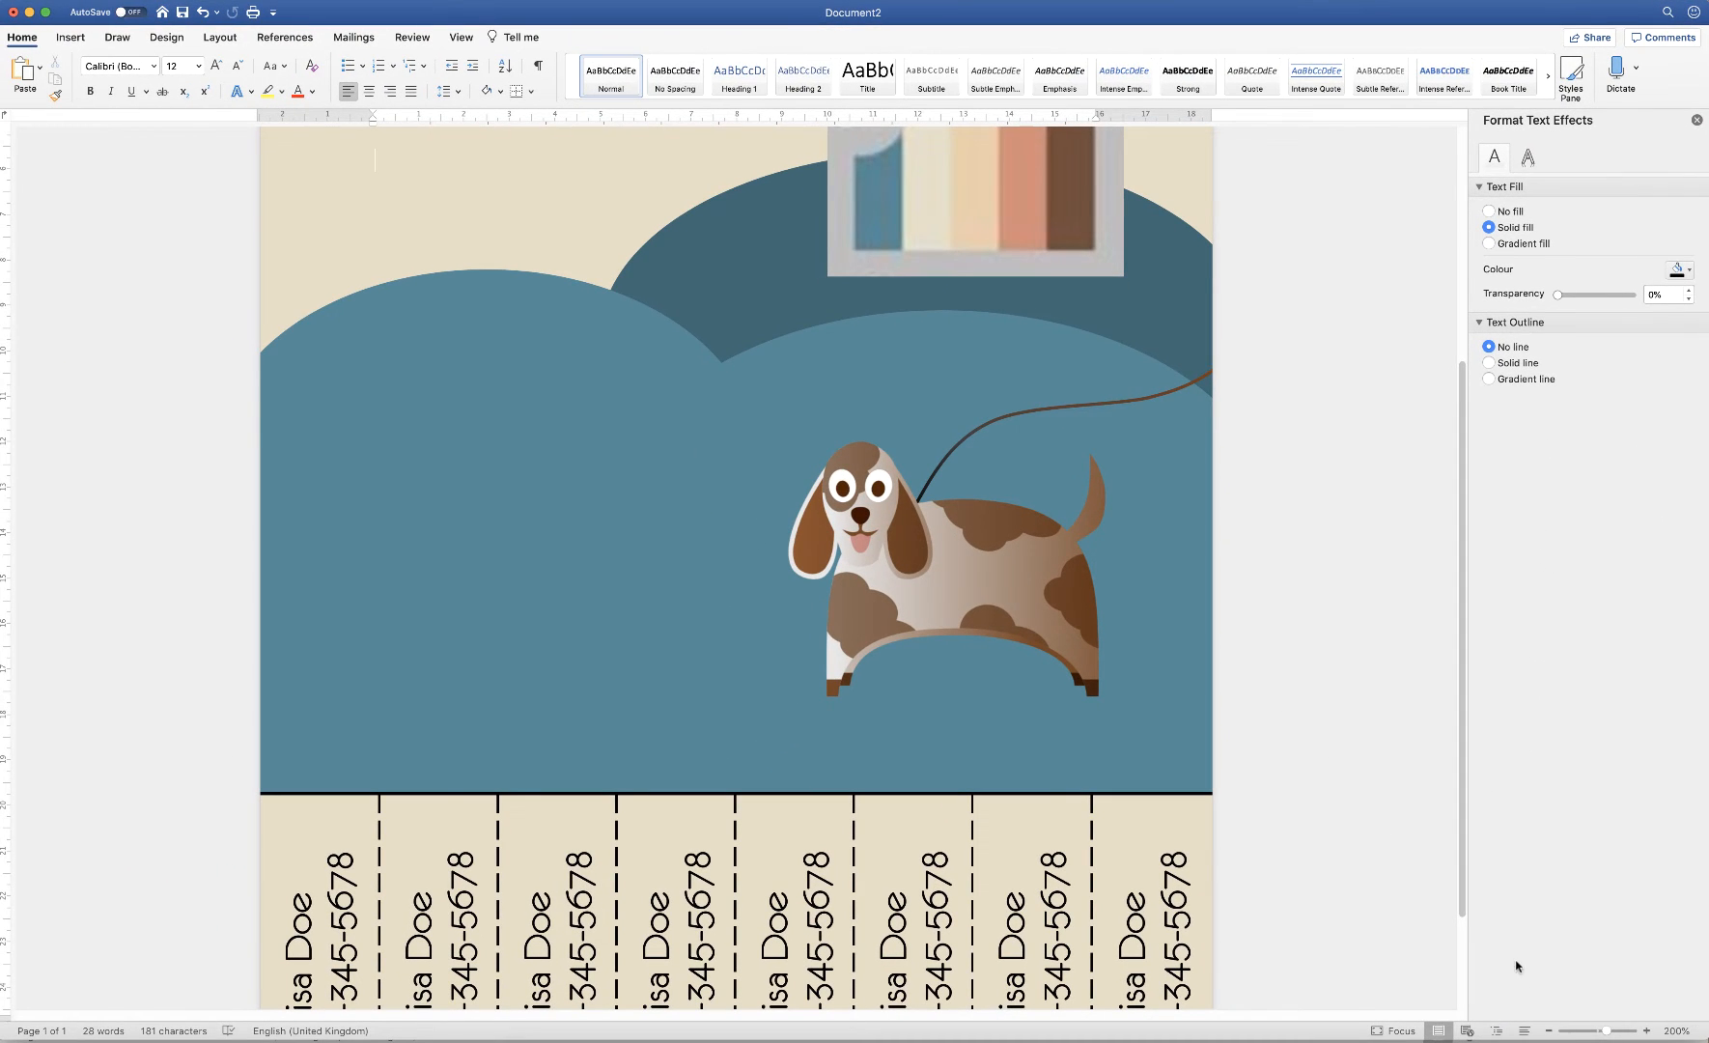
Zoom out to 120% and nudge the black line up over the dashed border
left_click(1547, 1031)
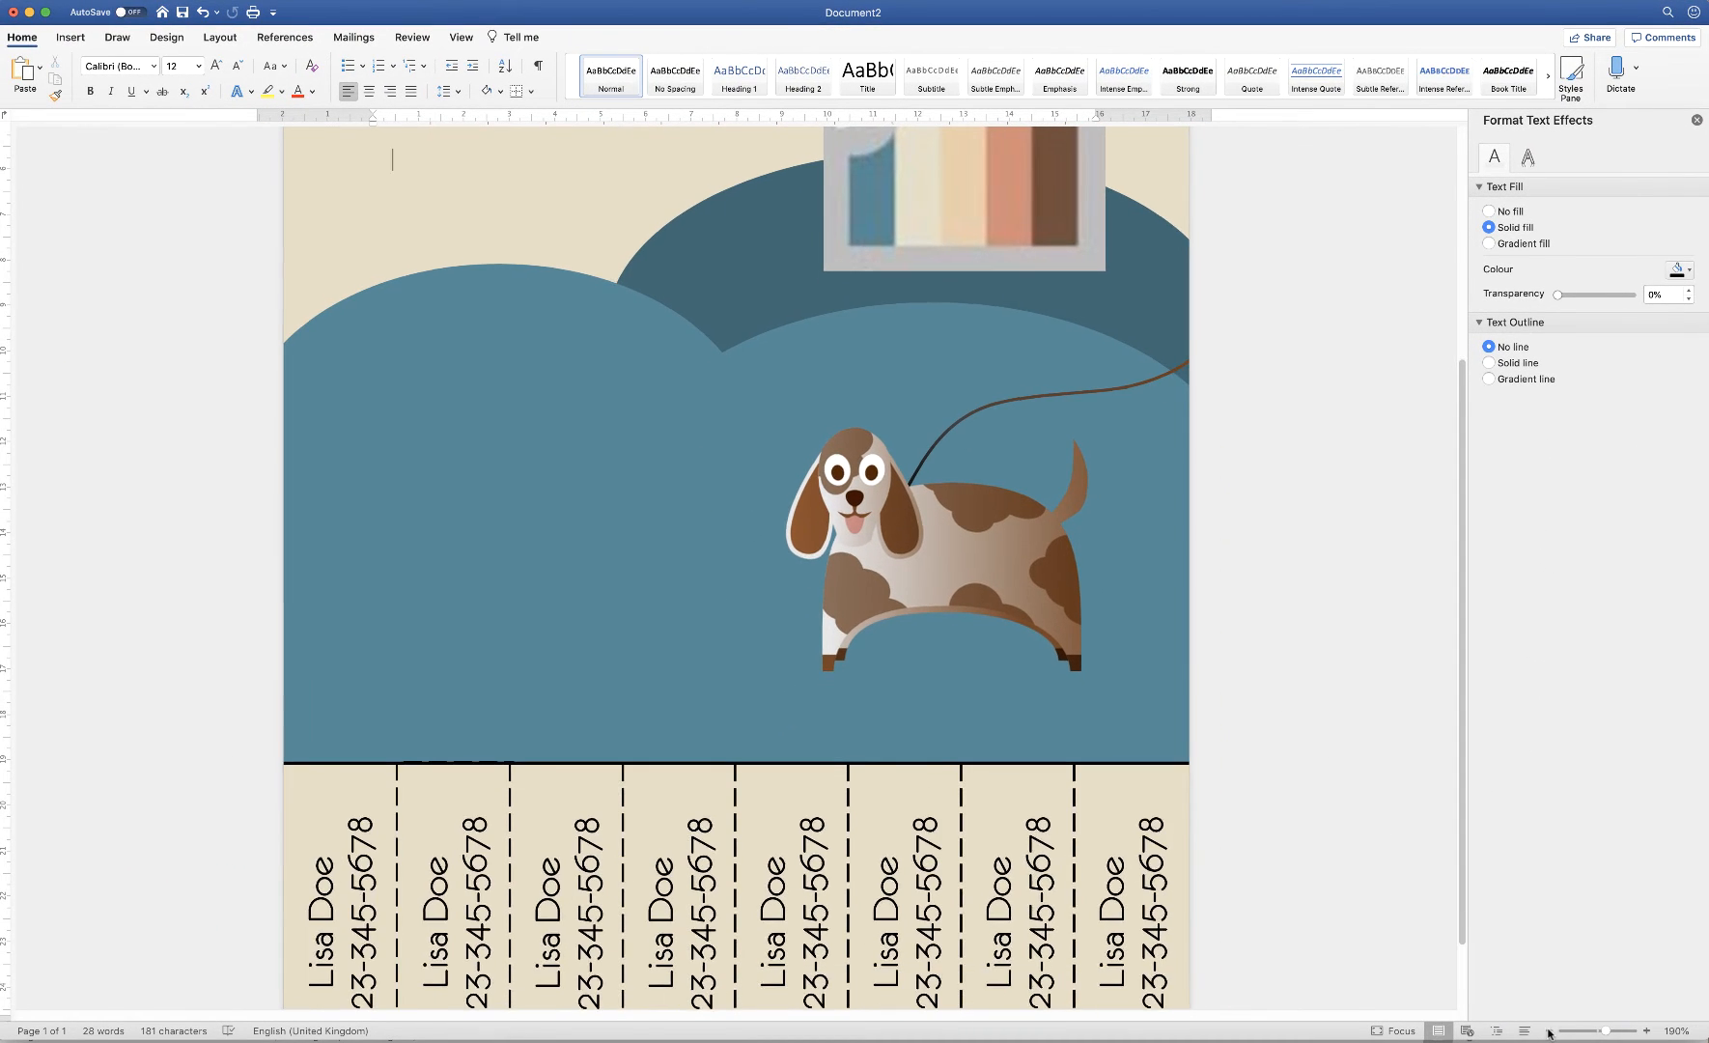
left_click(1548, 1032)
left_click(1548, 1032)
left_click(1548, 1031)
left_click(1548, 1031)
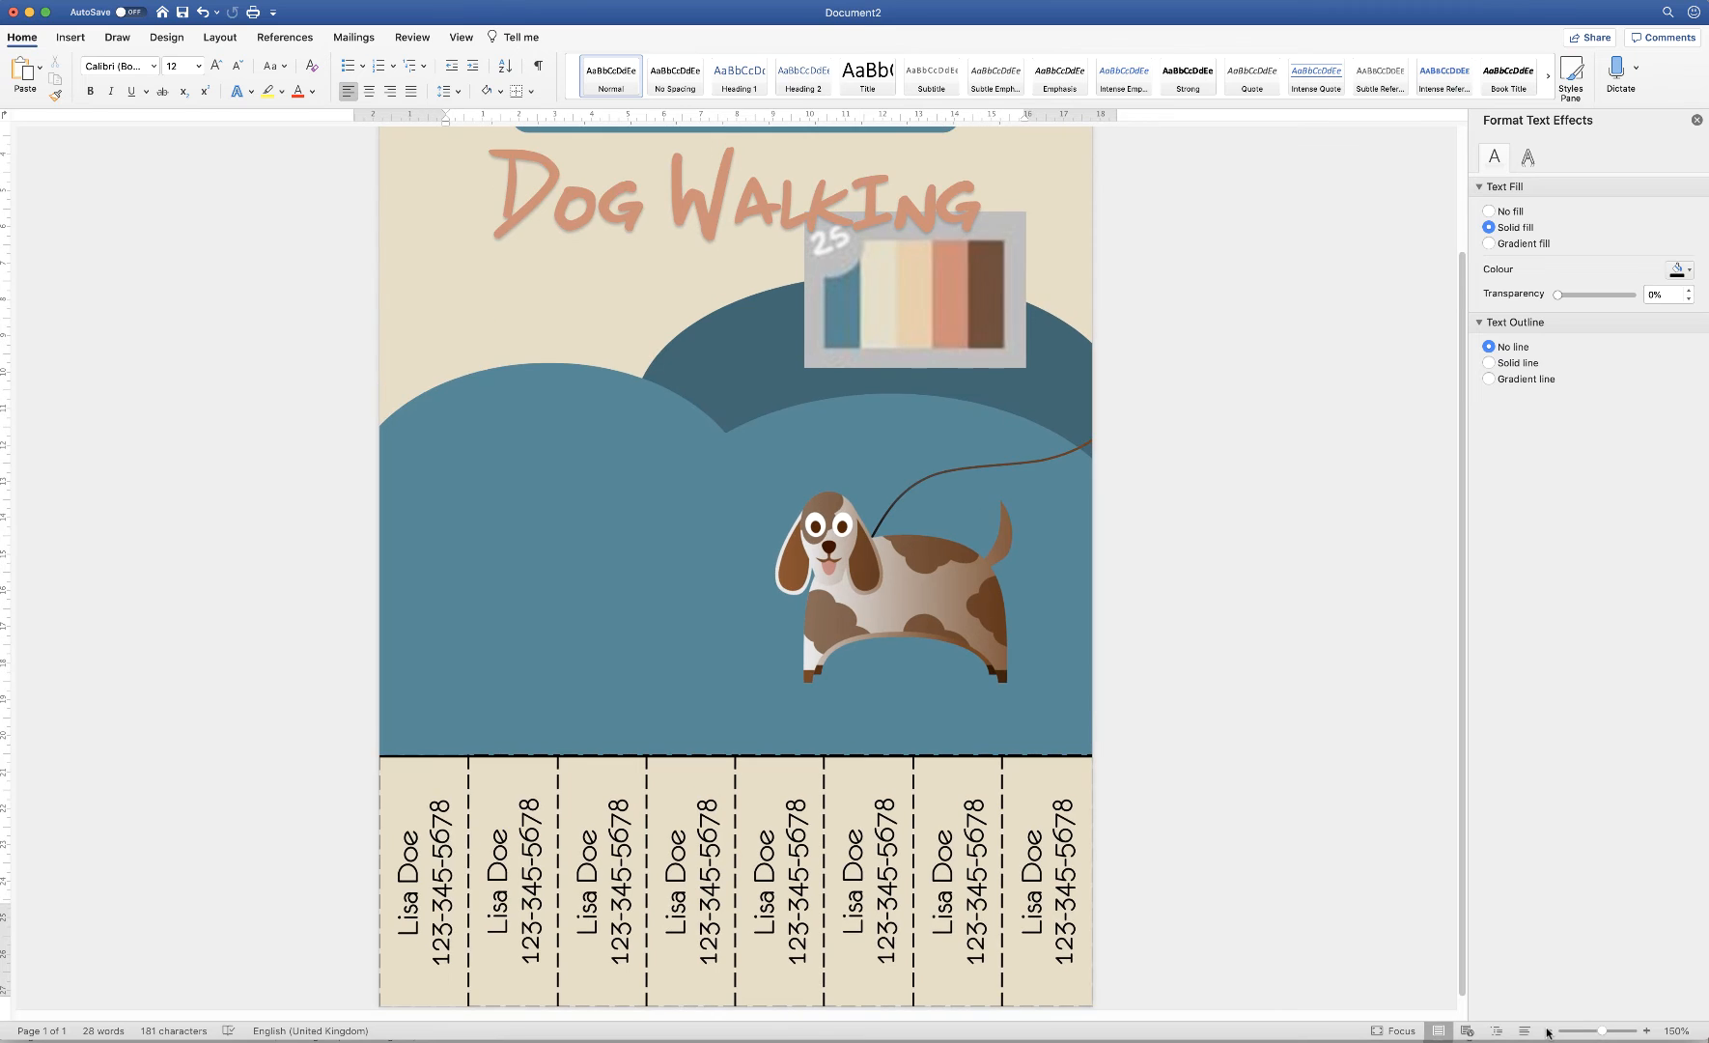
left_click(1547, 1031)
left_click(1548, 1032)
left_click(1548, 1032)
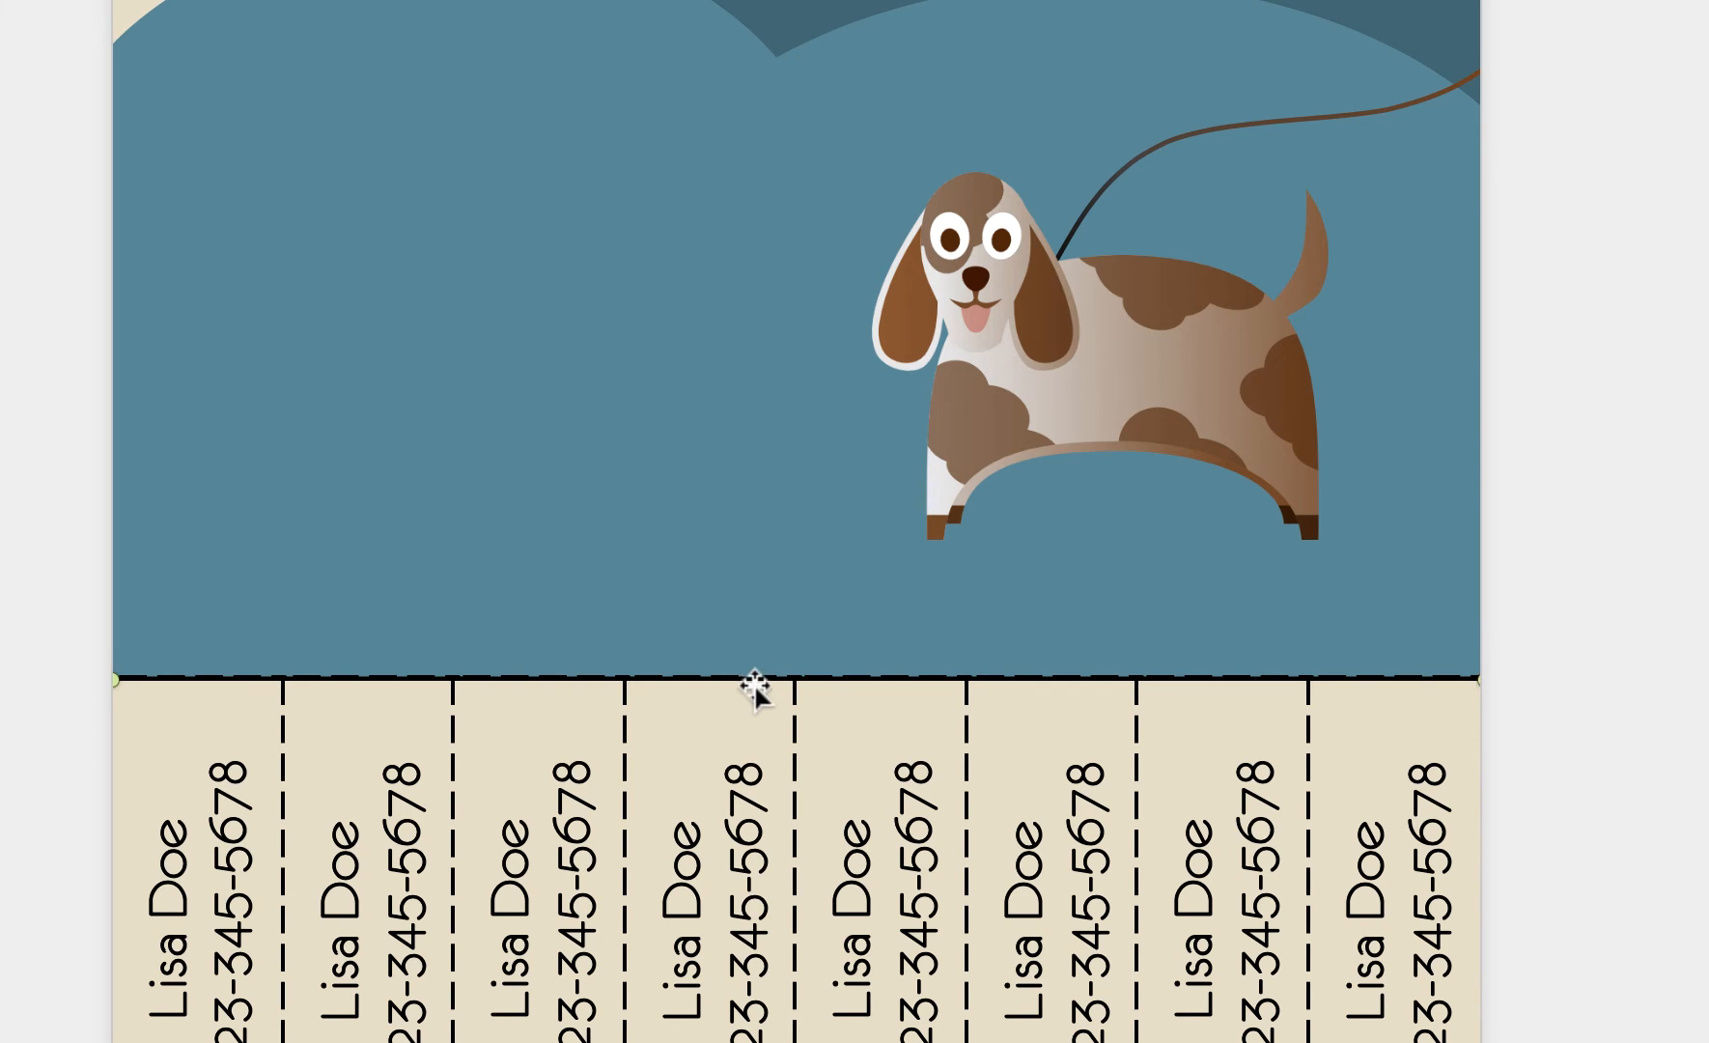
key("Up")
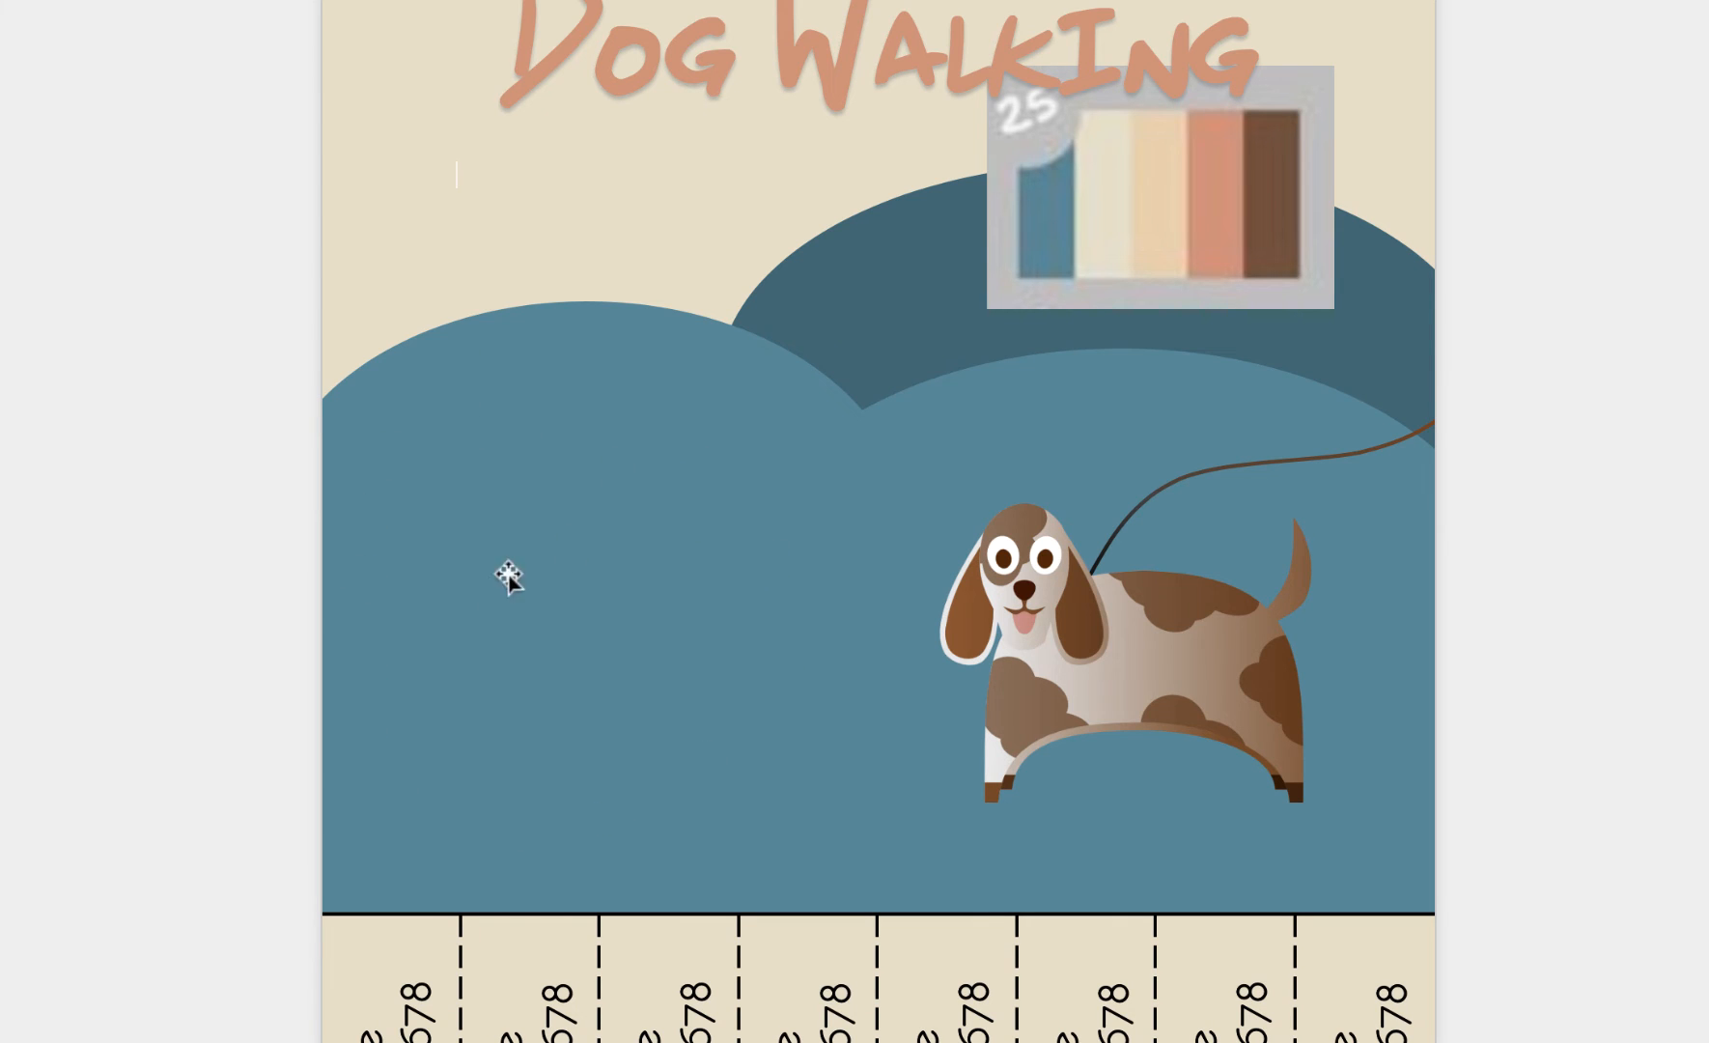
Delete the colour swatch image beside the Dog Walking title
left_click(1147, 193)
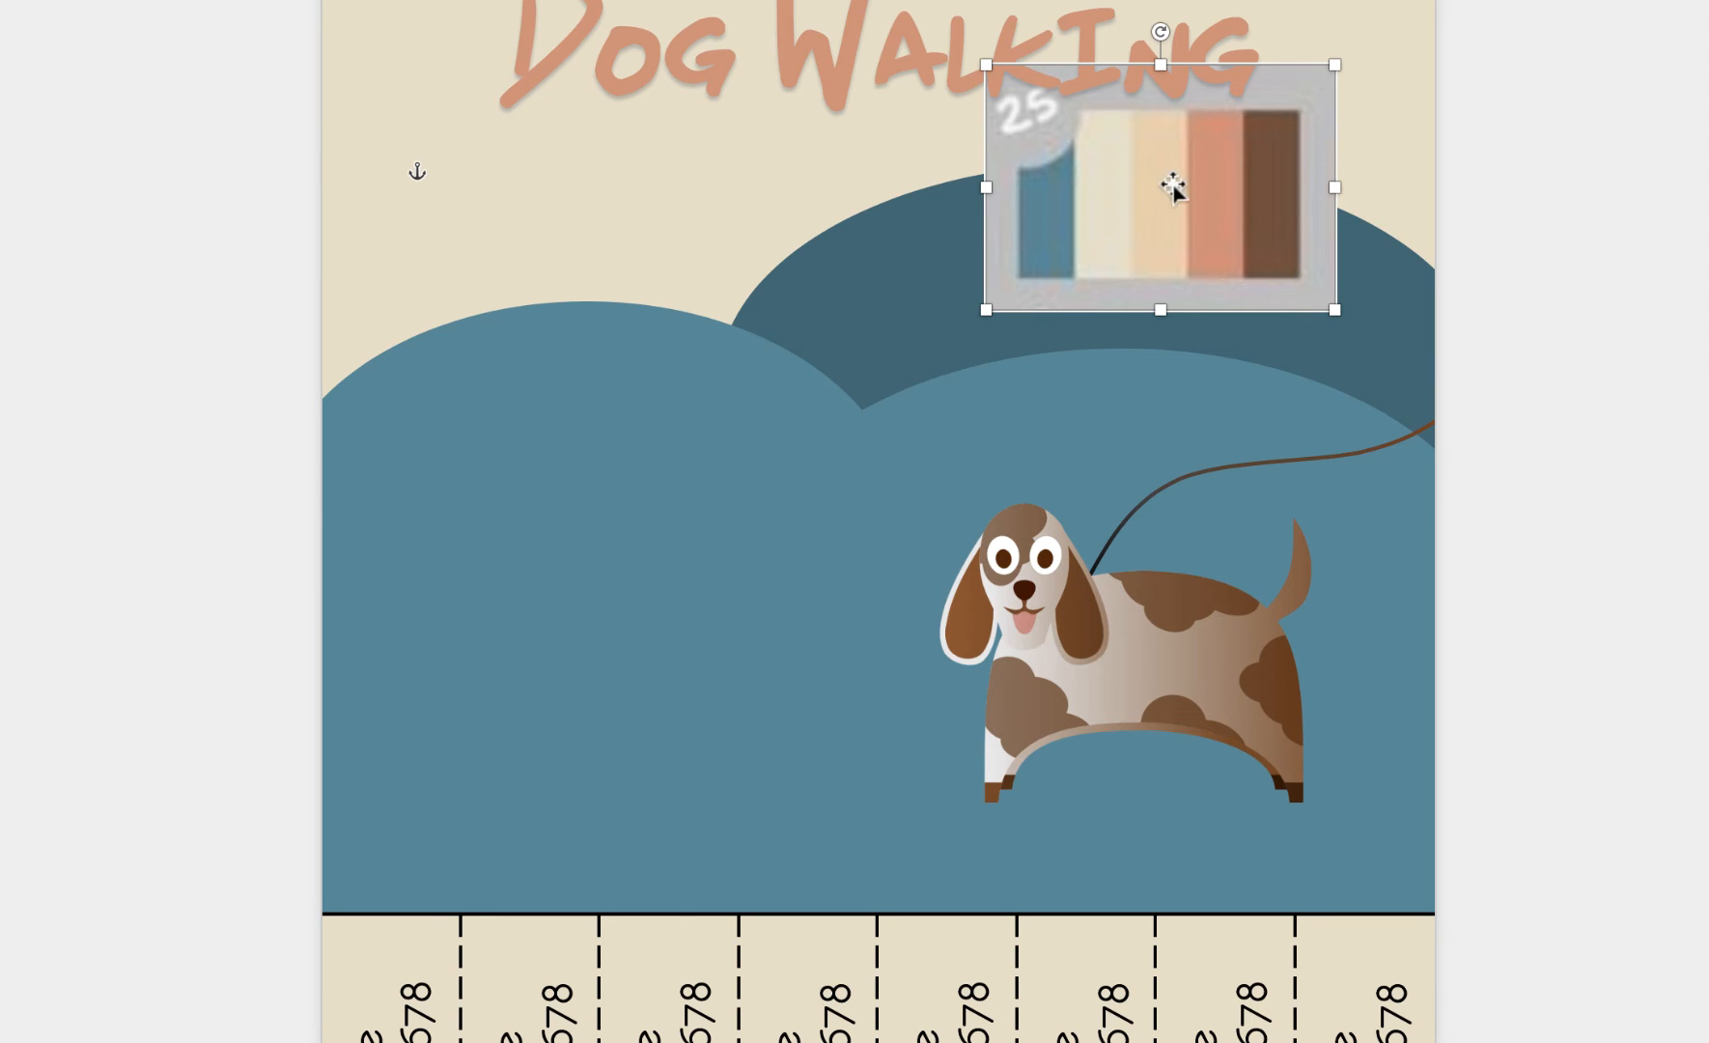
key("Delete")
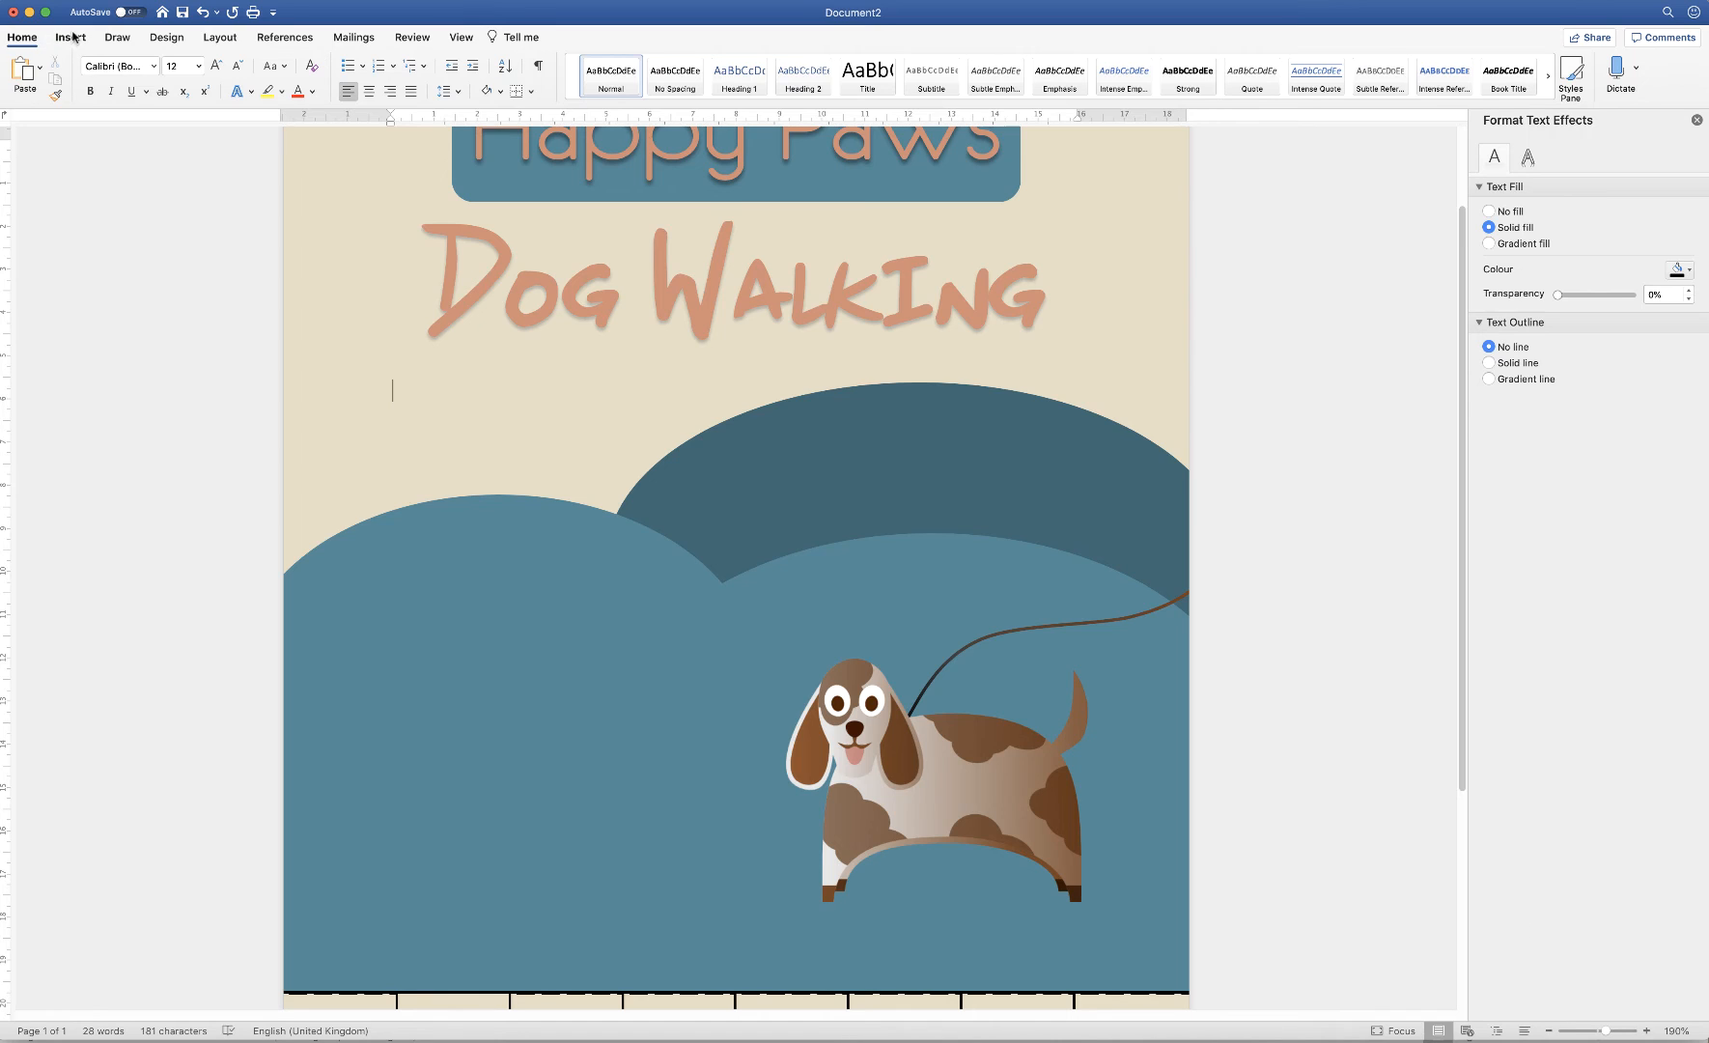
left_click(69, 40)
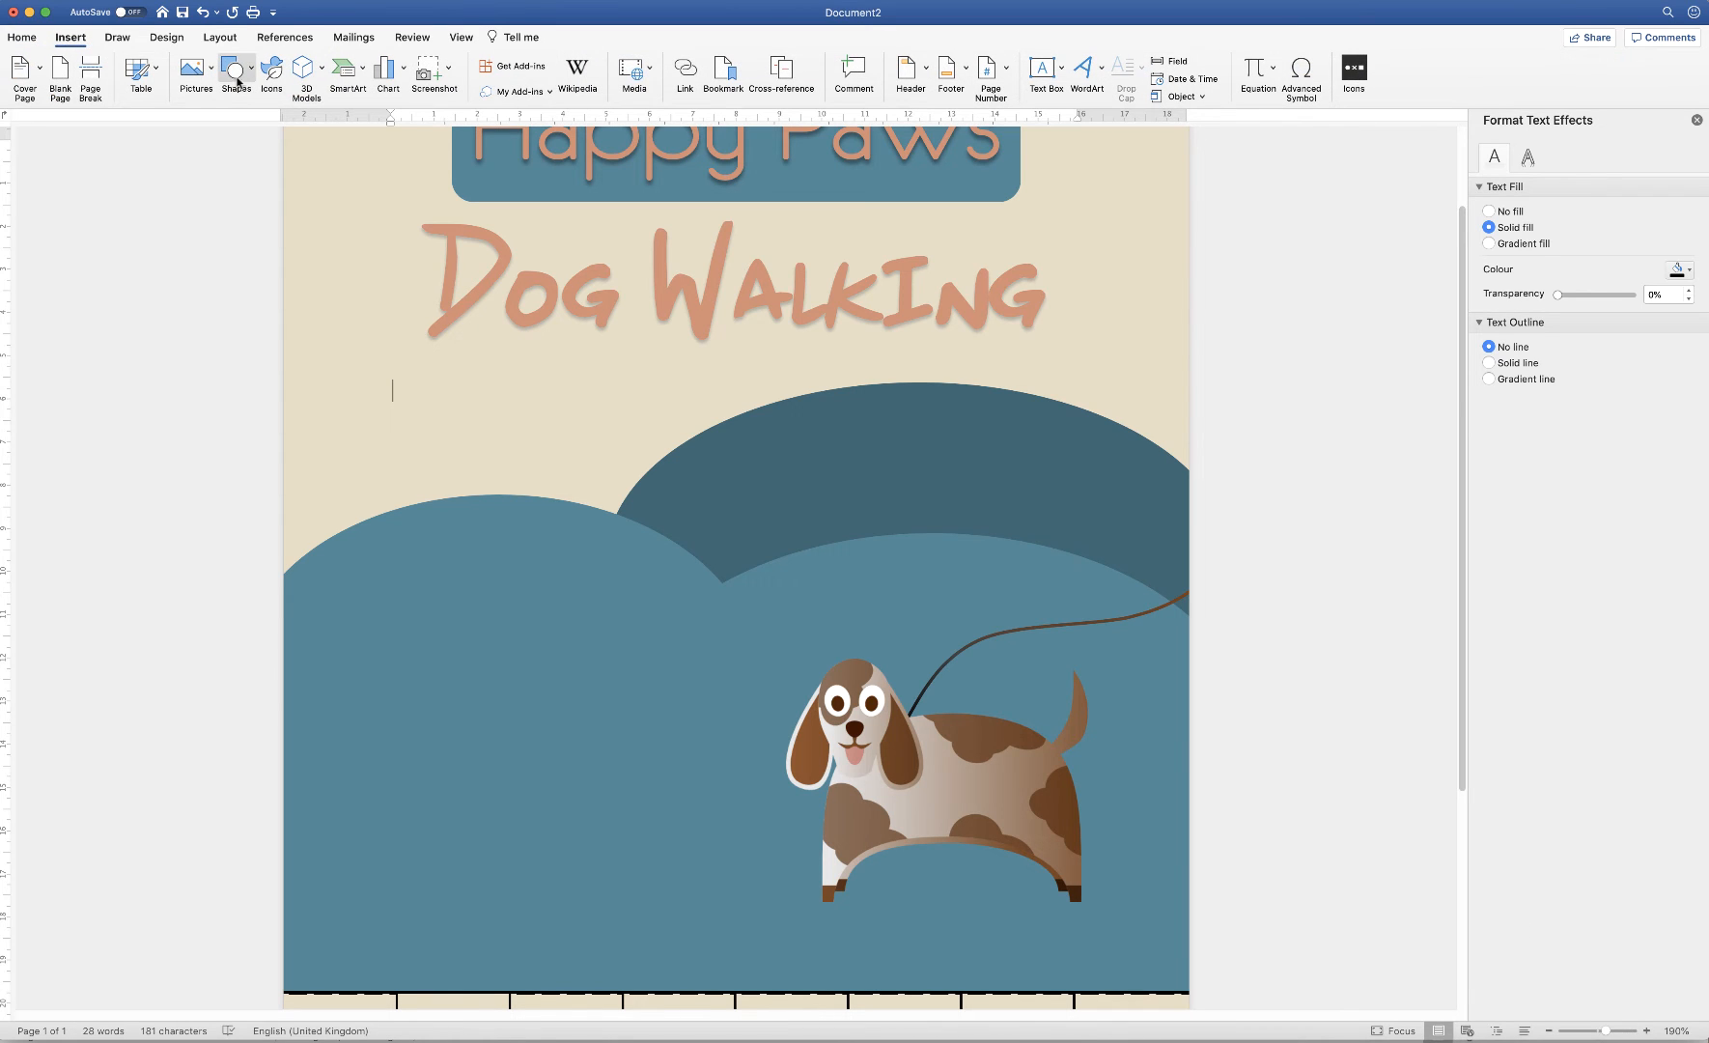
left_click(251, 71)
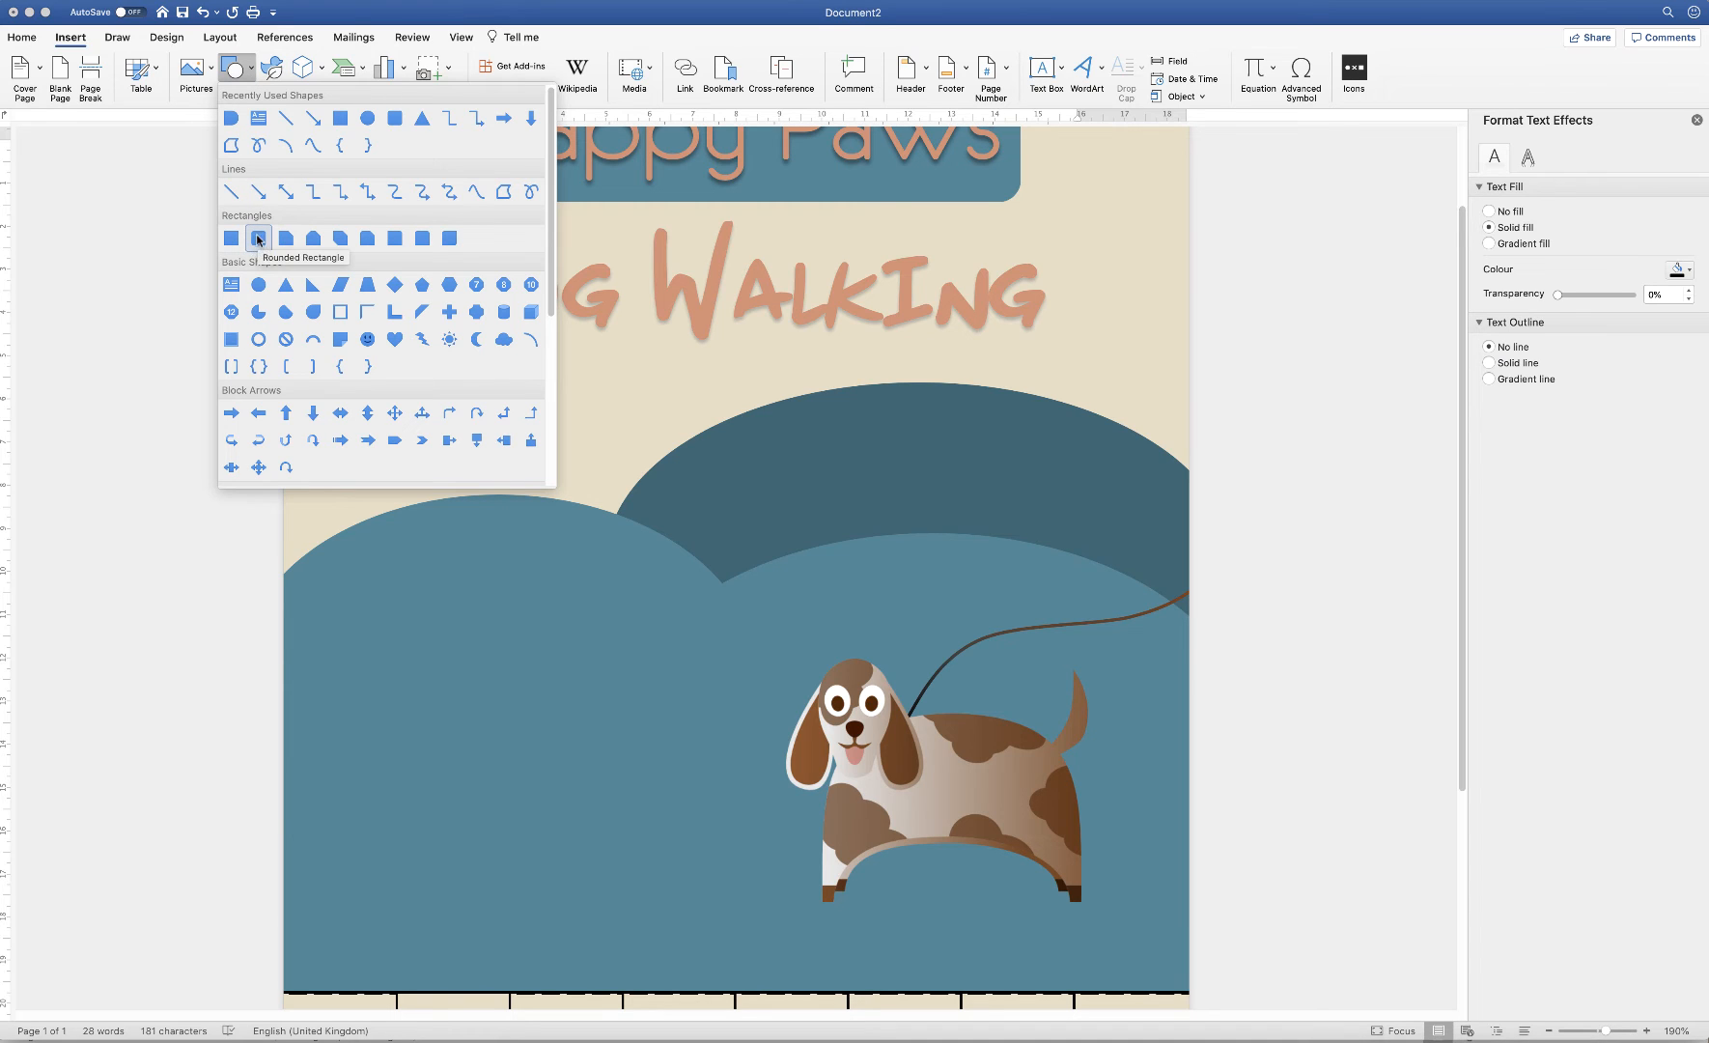
Draw a tall 9.09 × 7.34 cm rounded rectangle left of the dog, filled cream, no outline
left_click(261, 241)
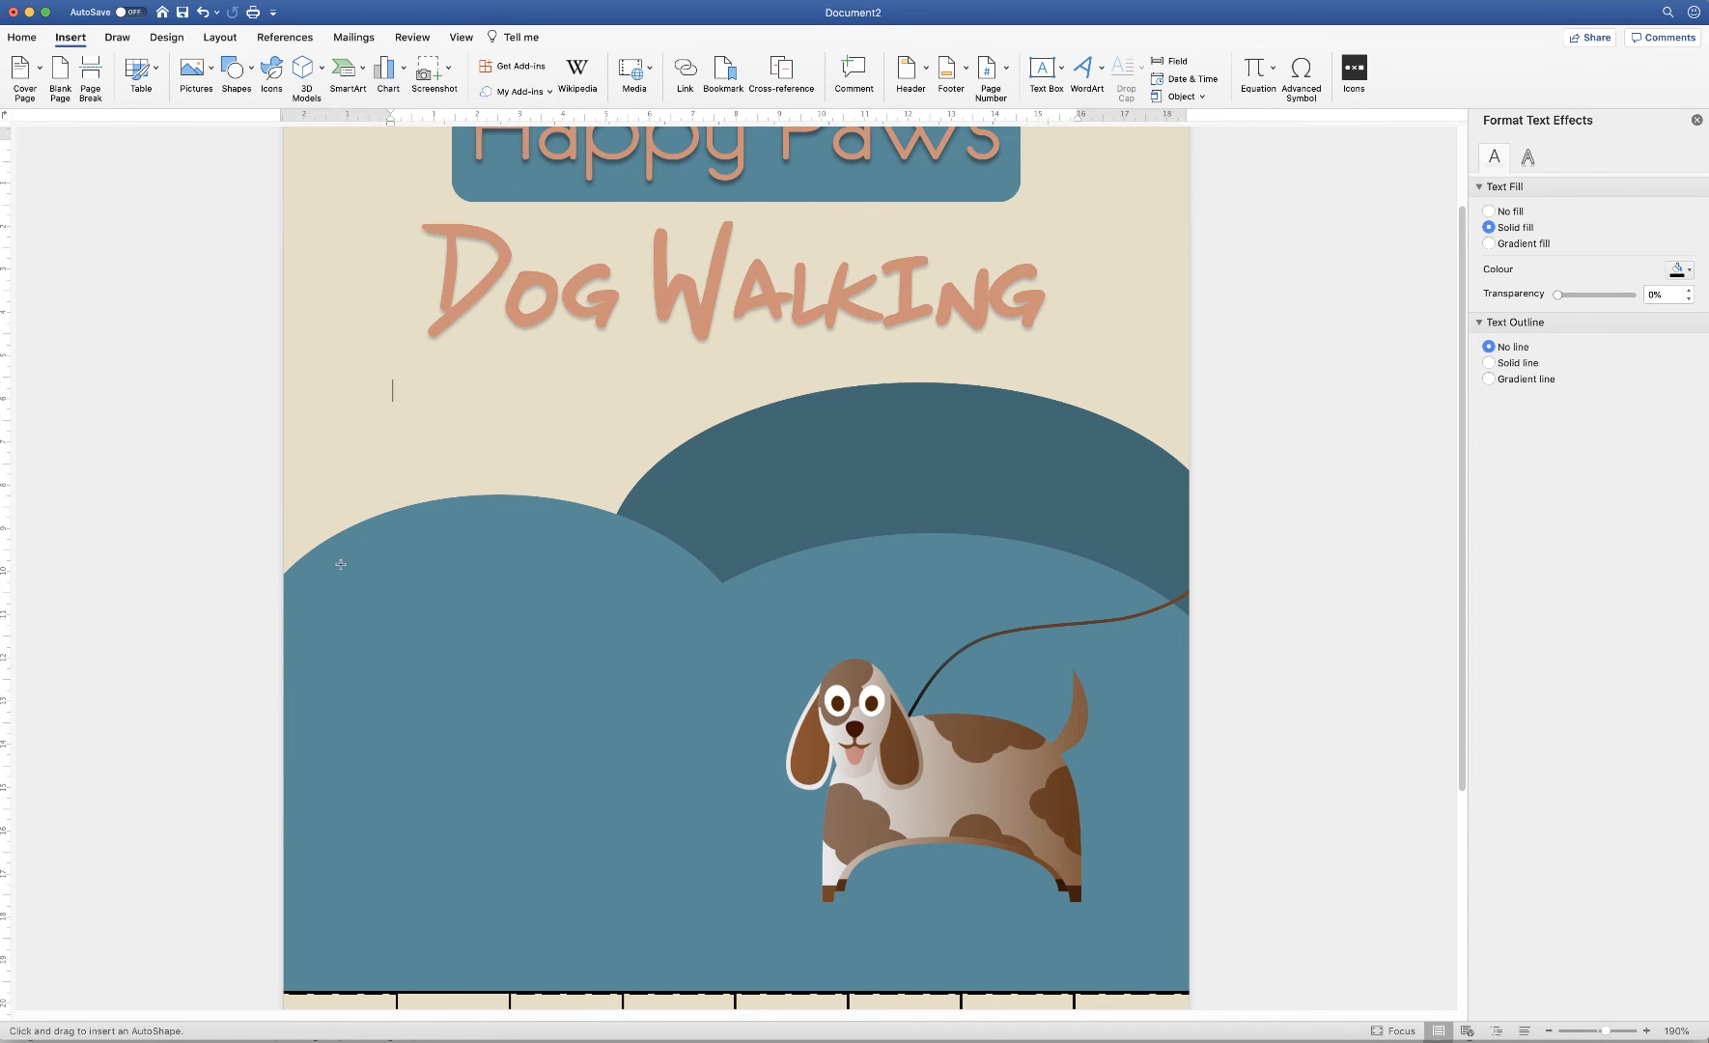
left_click_drag(340, 565, 659, 958)
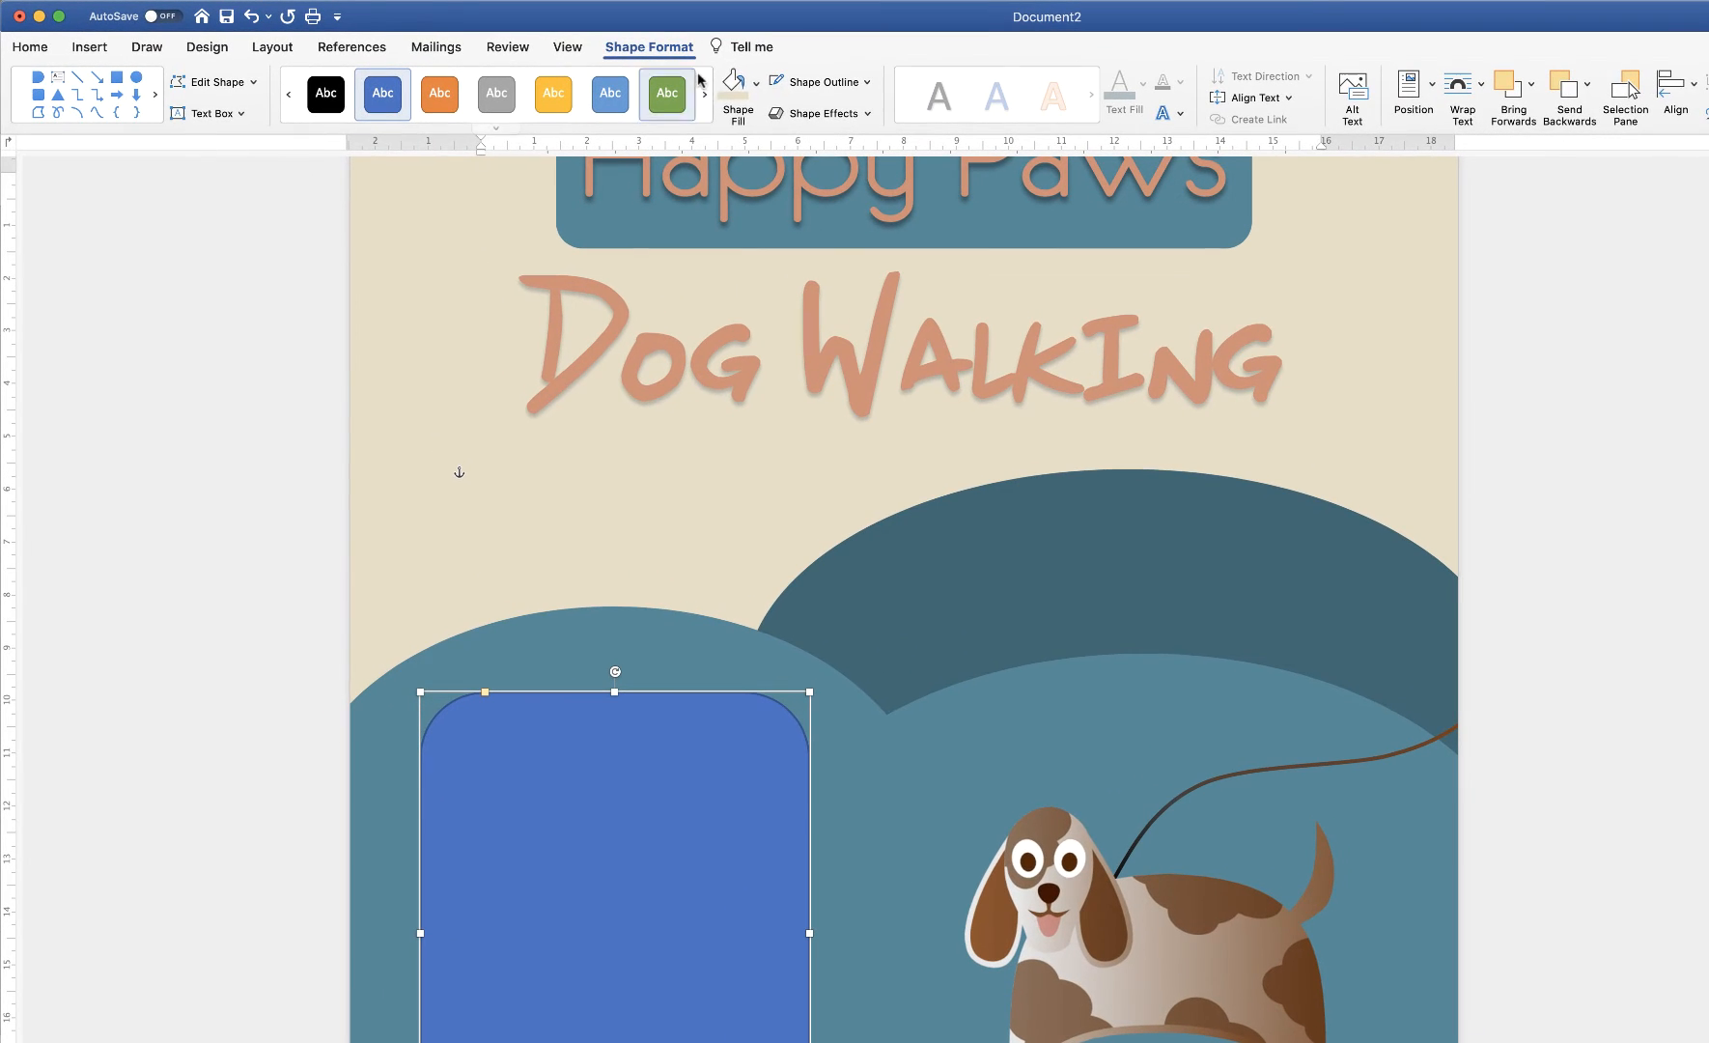
left_click(757, 85)
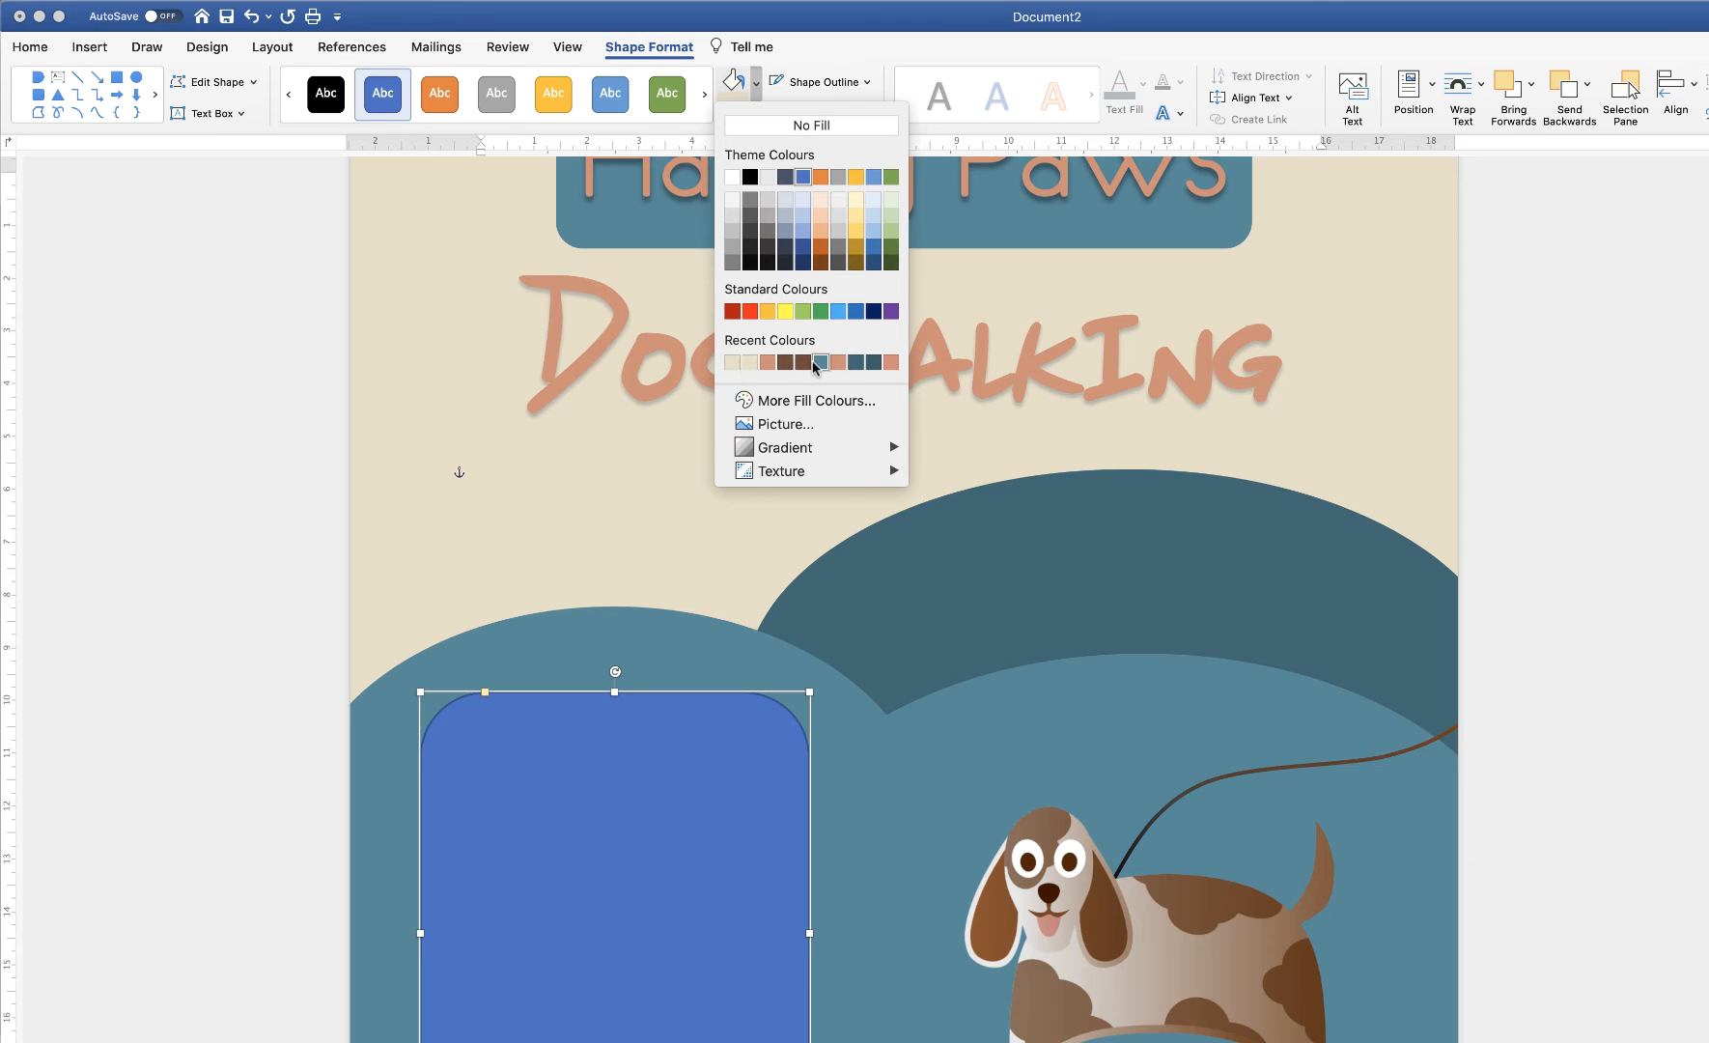
left_click(731, 363)
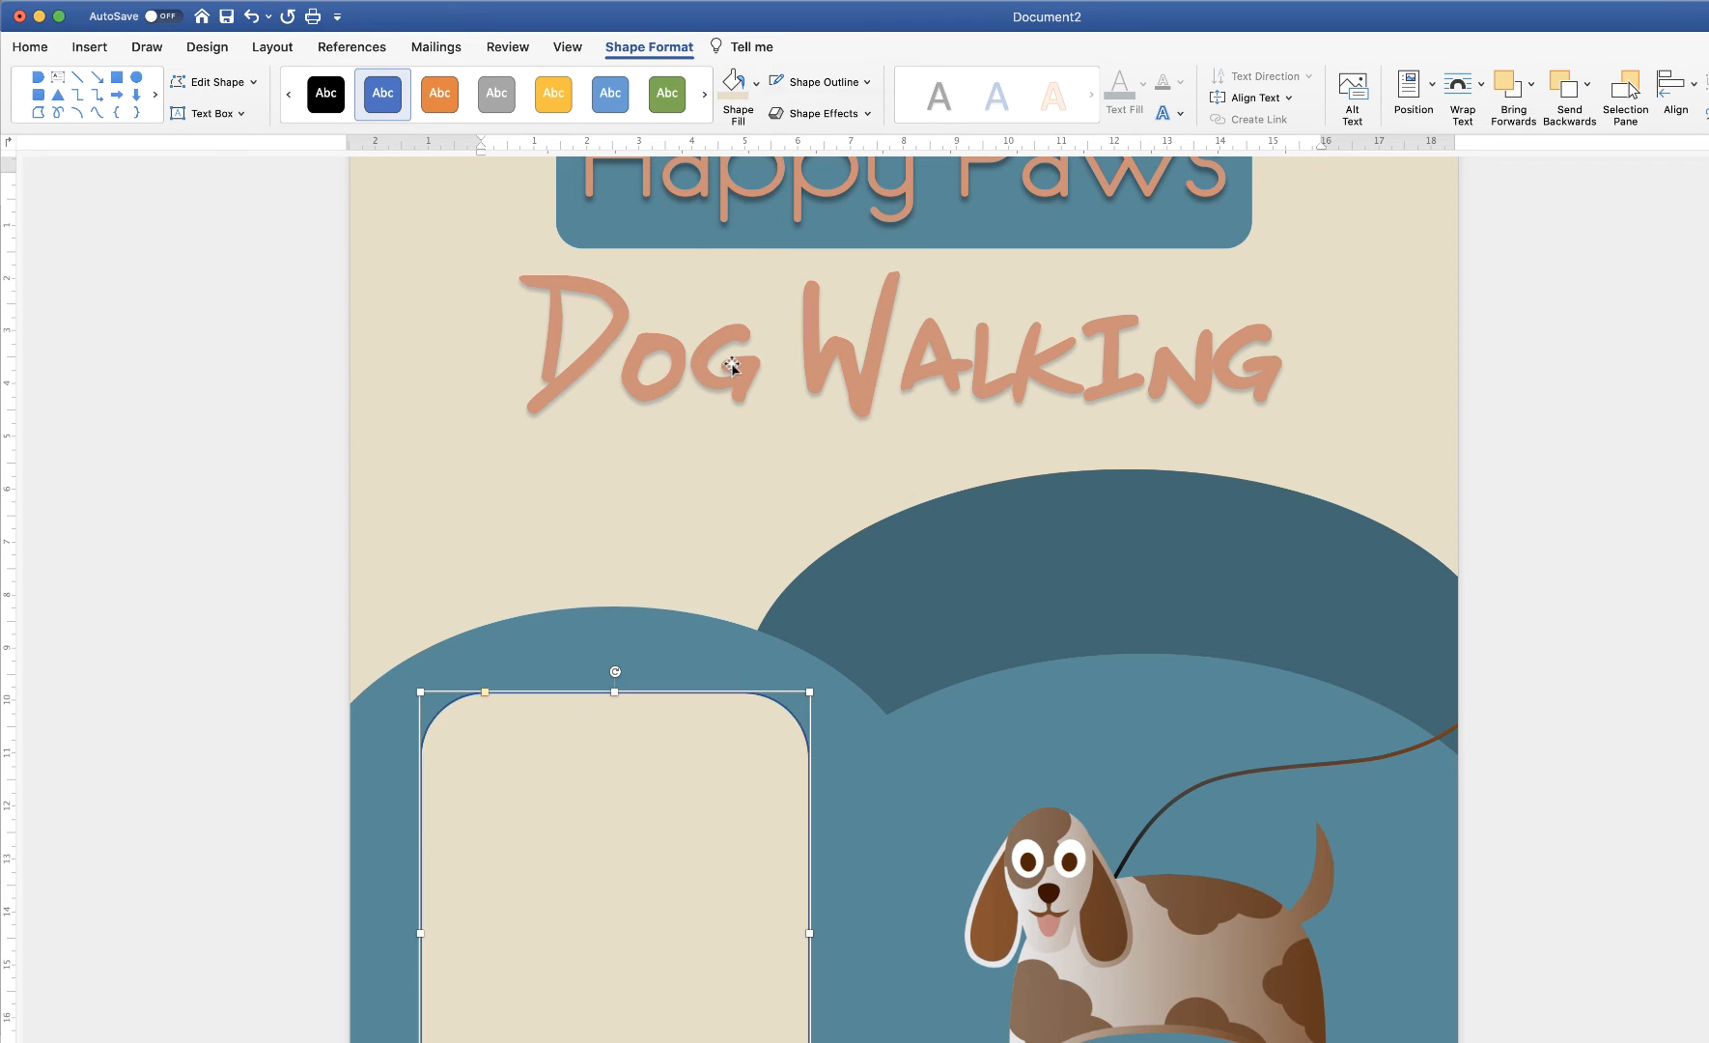
left_click(867, 87)
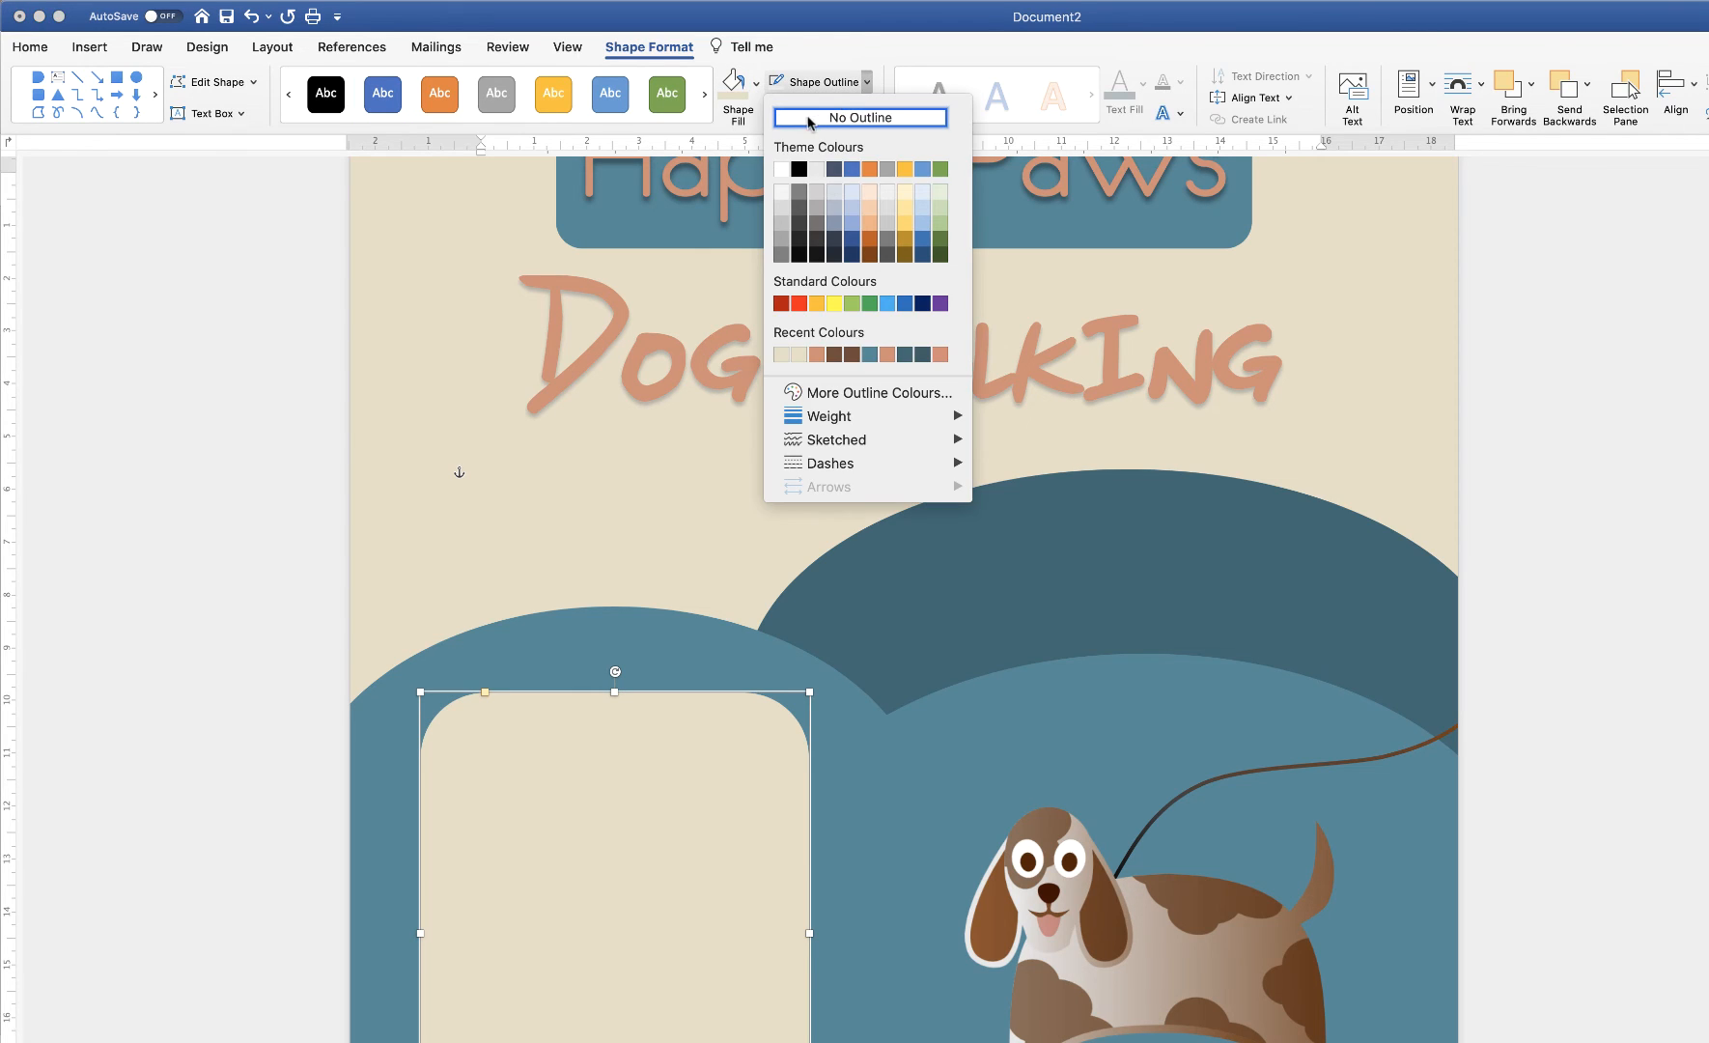
left_click(818, 117)
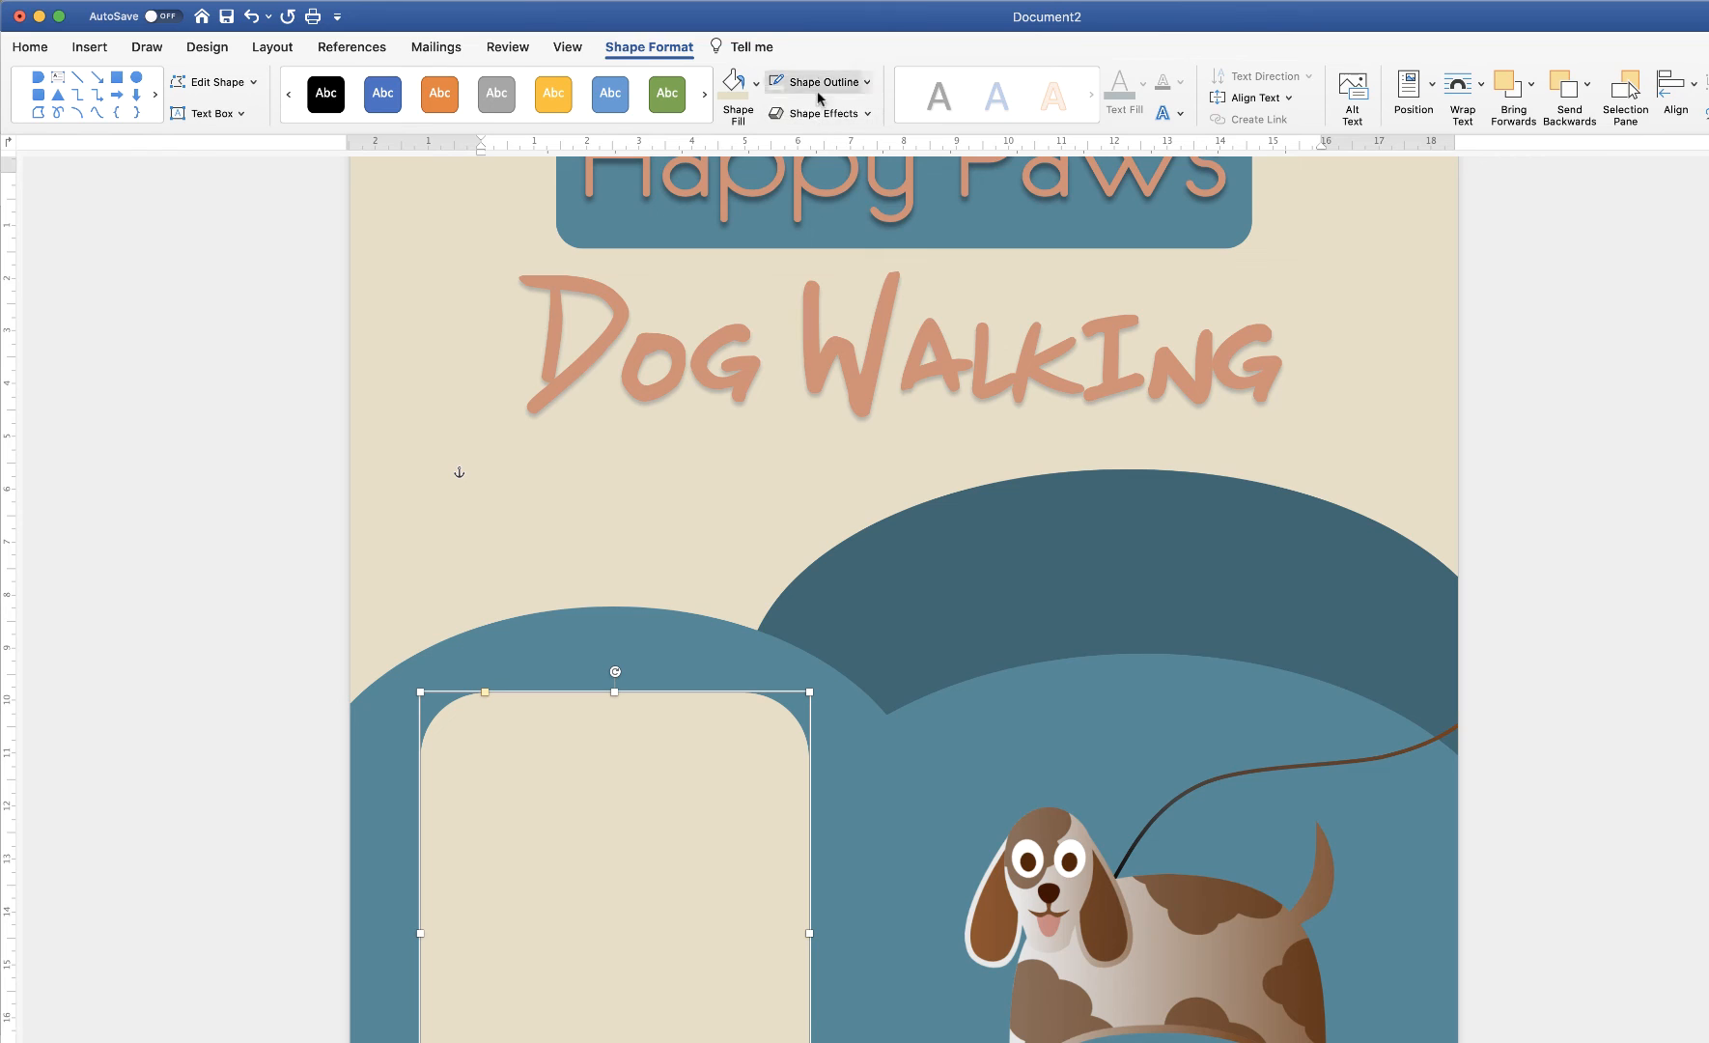
Draw a text box in the cream panel holding 'Monday - Friday 9.00am - 5.00pm.', widened to fit
left_click(96, 53)
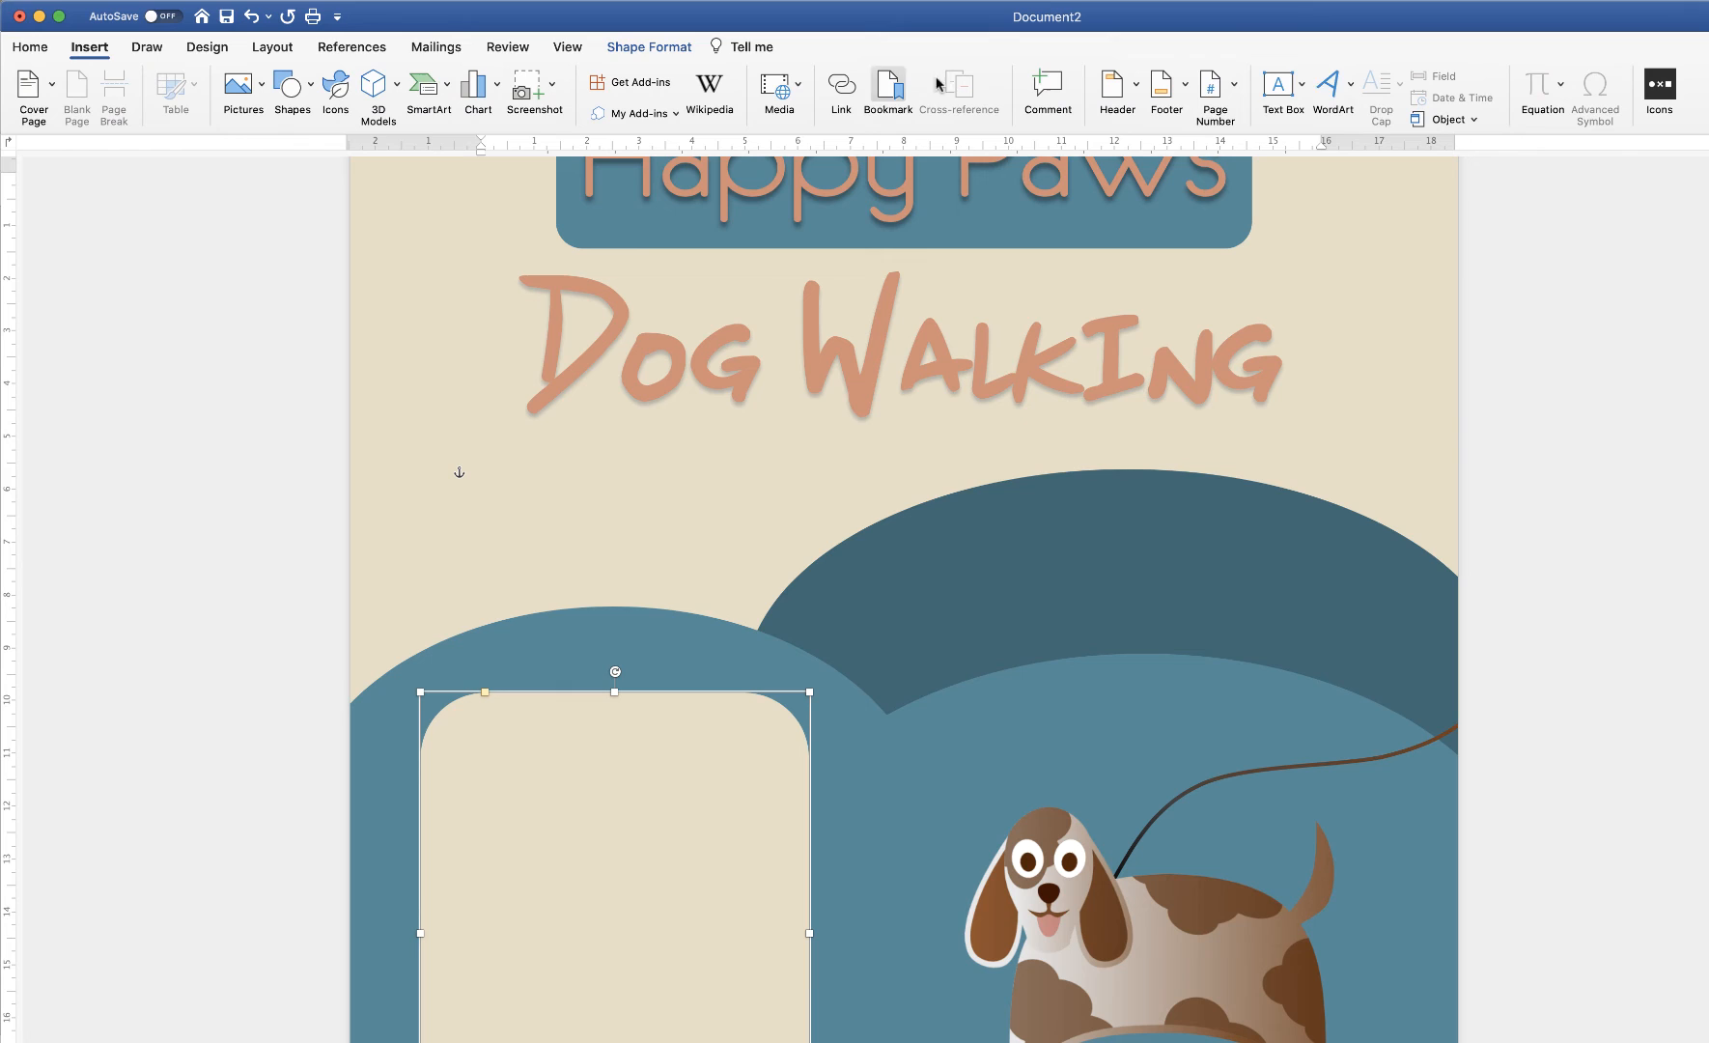
left_click(1303, 85)
left_click(1349, 121)
left_click_drag(510, 744, 744, 804)
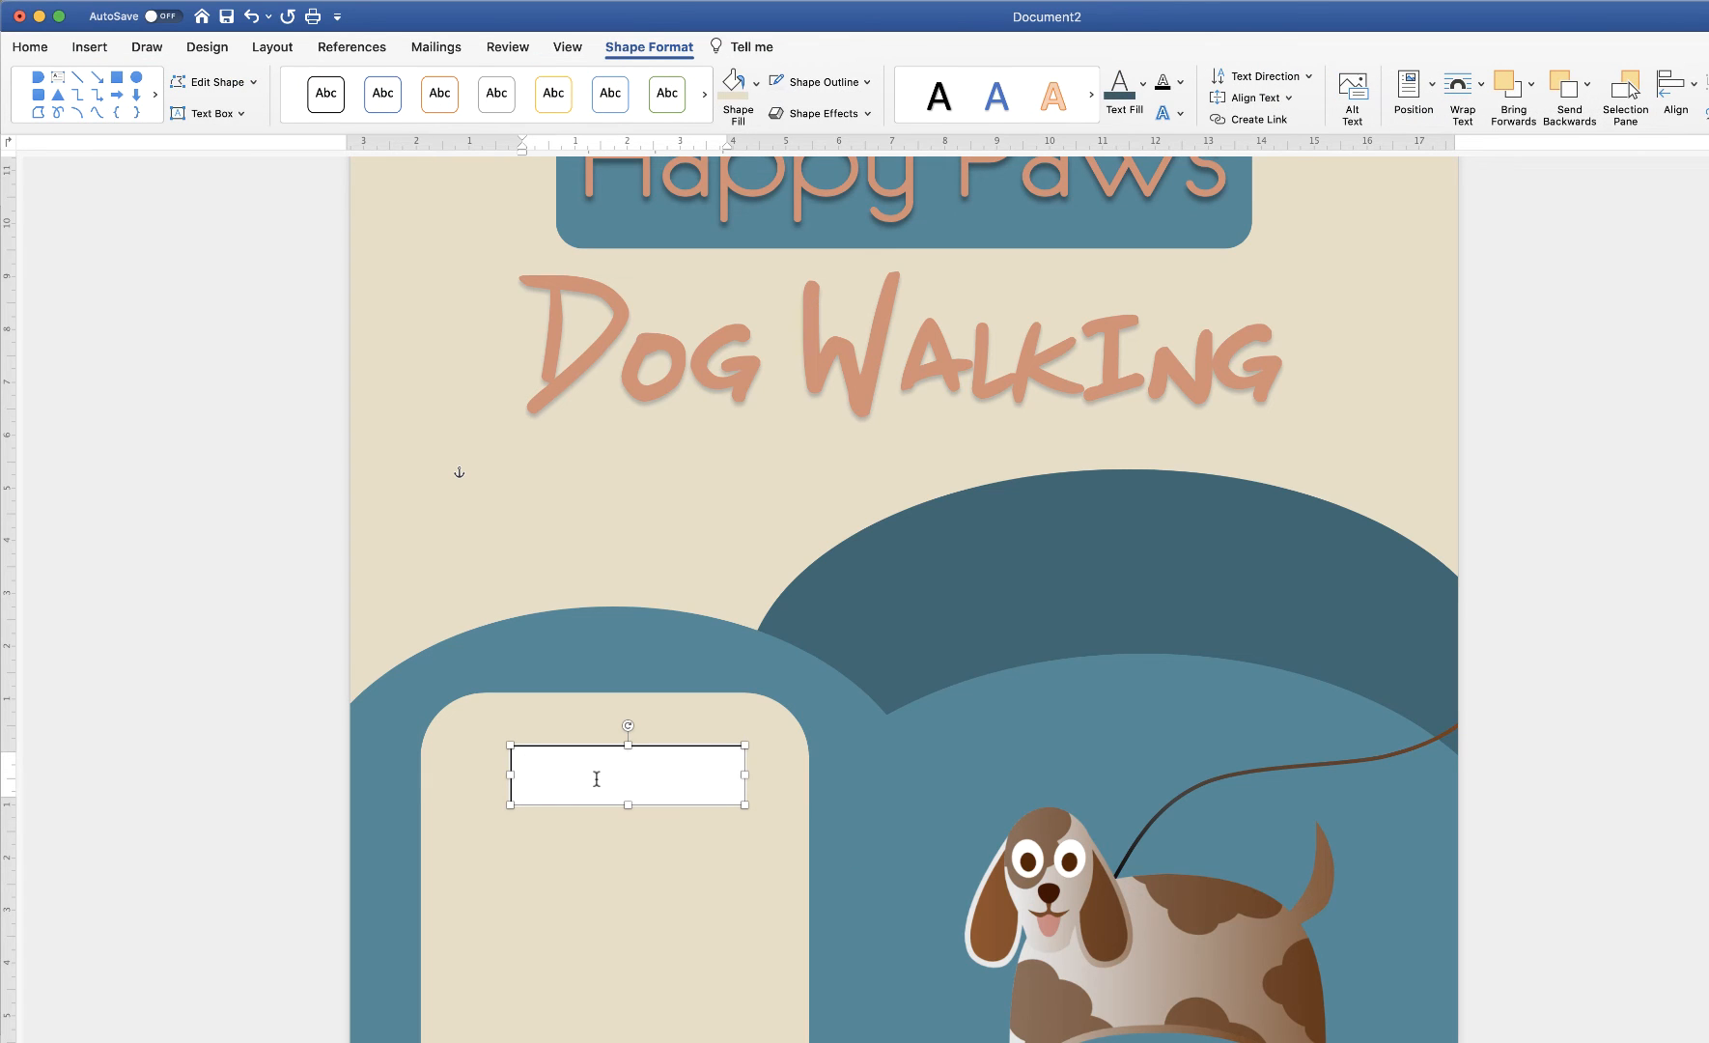
type("Monday – Friday 9.00am – 5.00pm.")
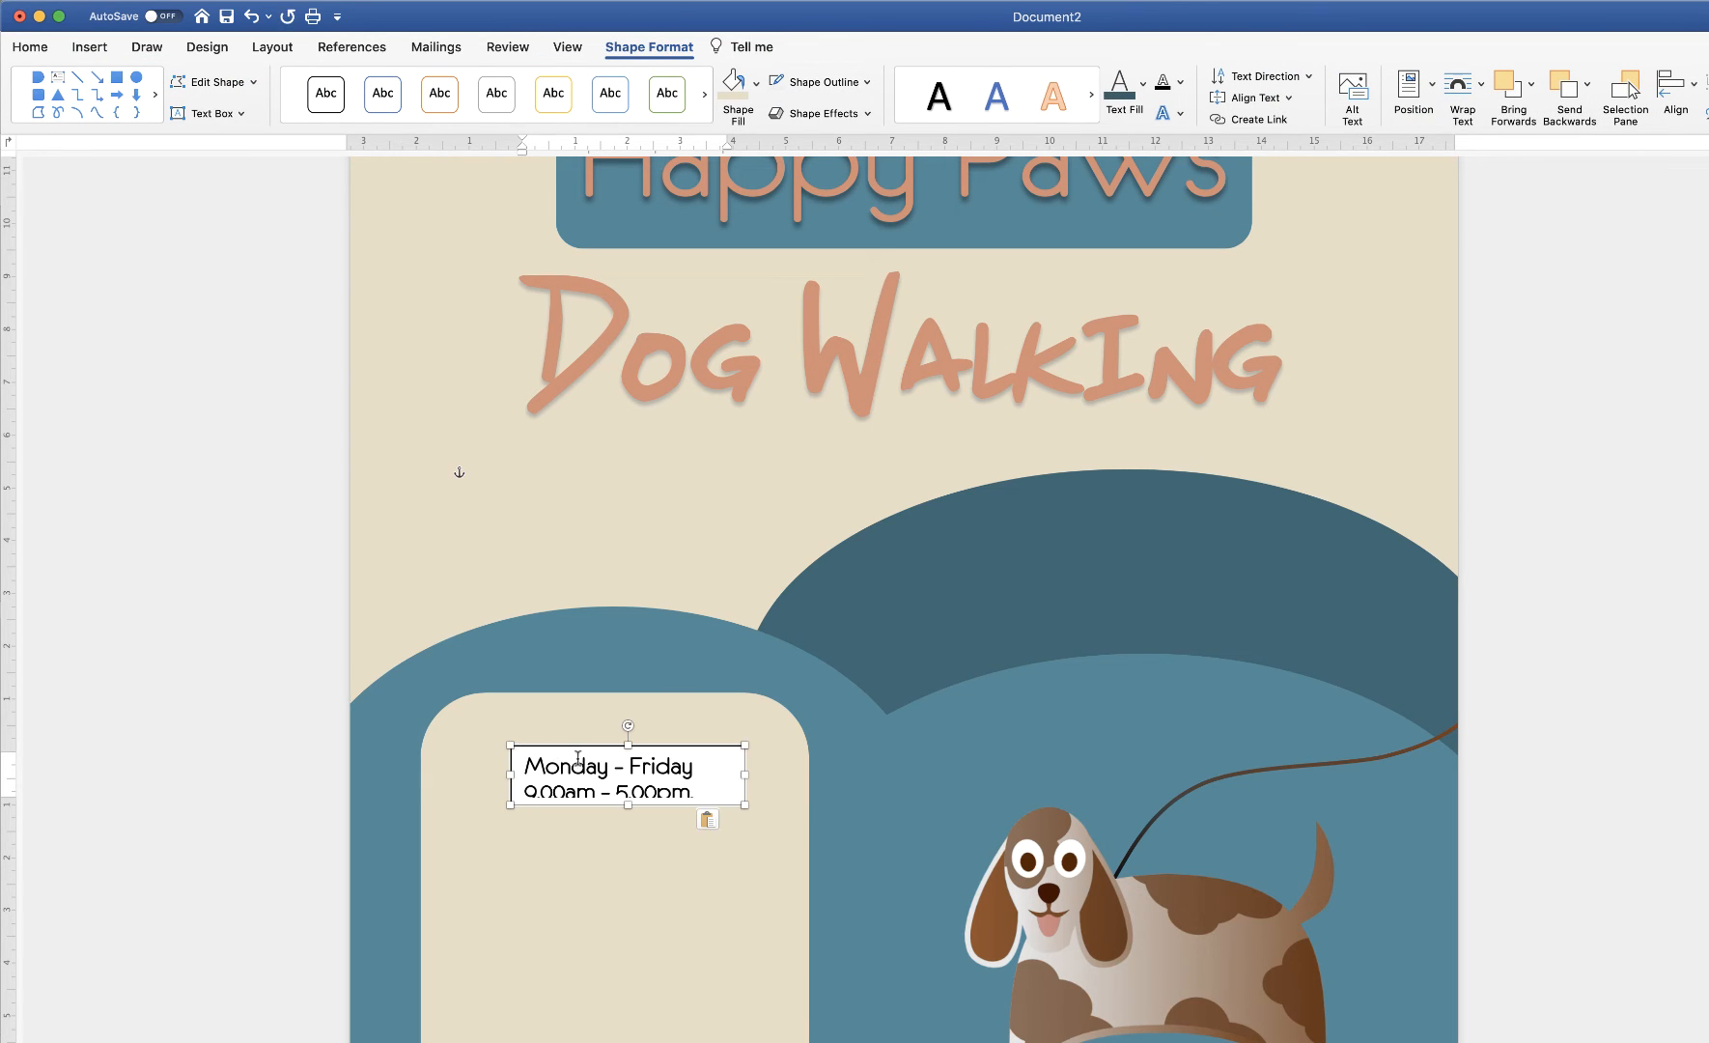
left_click_drag(744, 775, 783, 778)
left_click_drag(510, 775, 478, 782)
Reduce the hours text's font size by two steps
left_click(547, 767)
key("super+a")
left_click(30, 48)
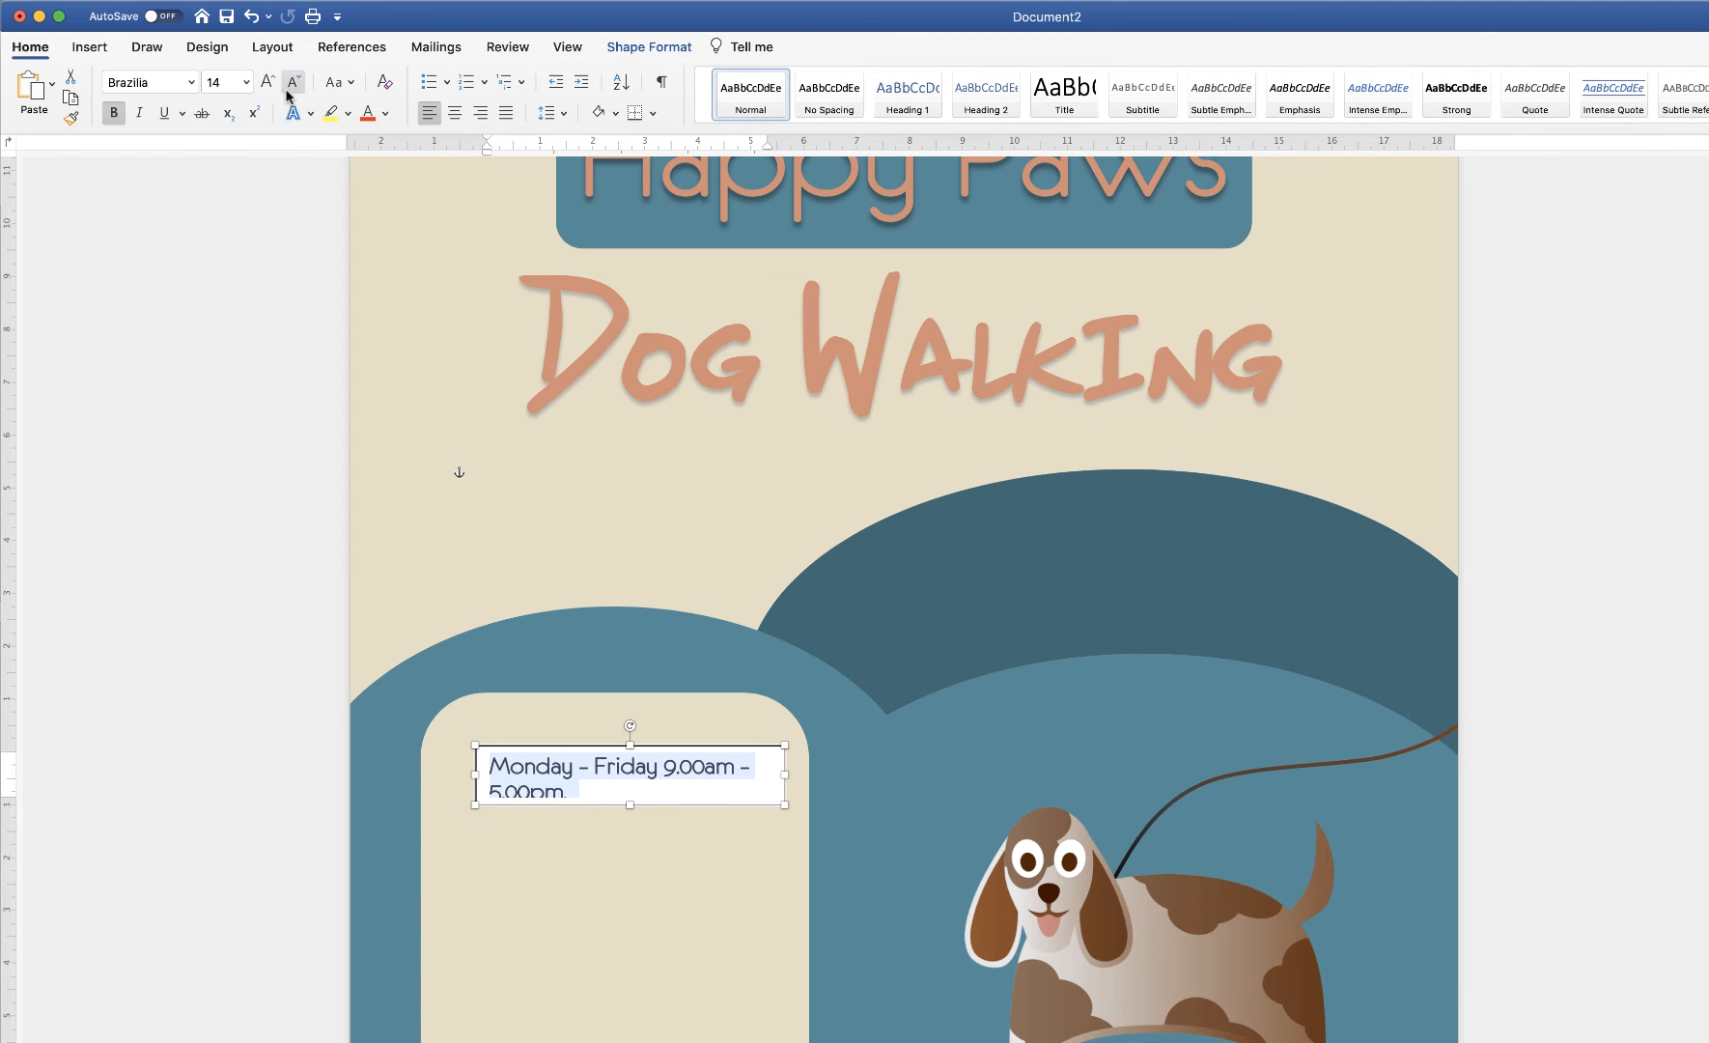
left_click(293, 84)
left_click(294, 84)
left_click(633, 838)
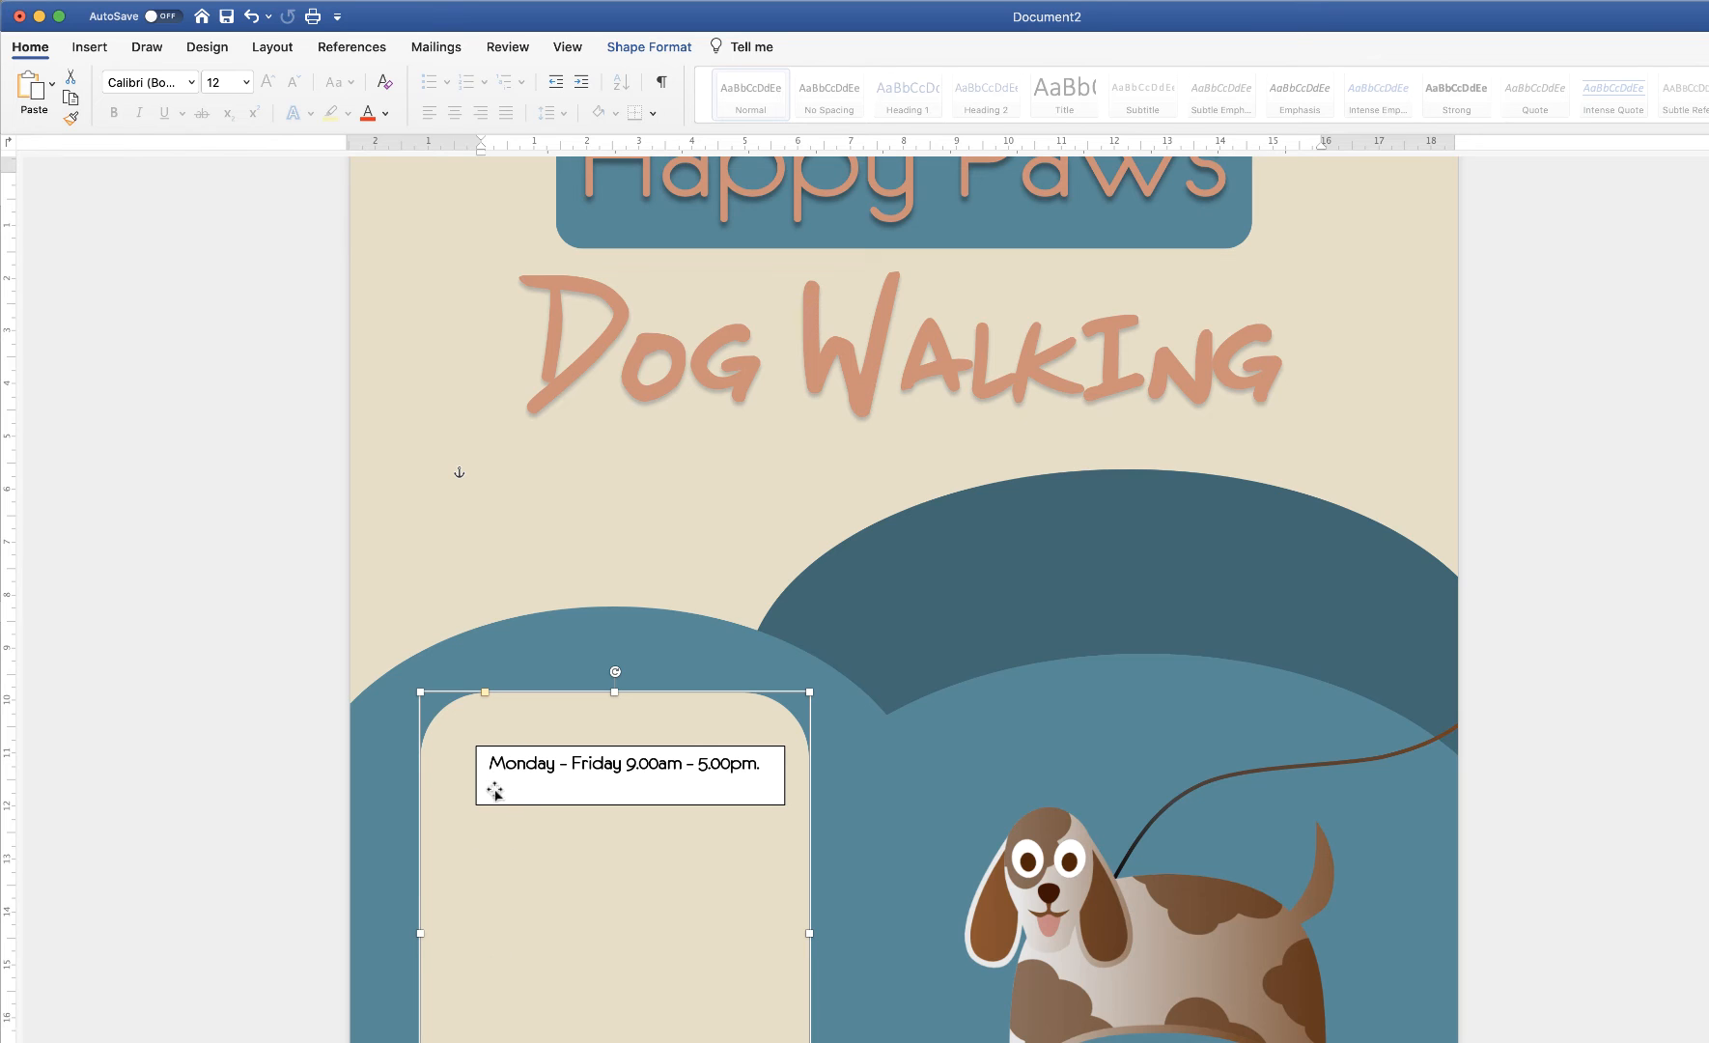
Remove the hours text box's fill and outline and shorten it to a single line
left_click(537, 769)
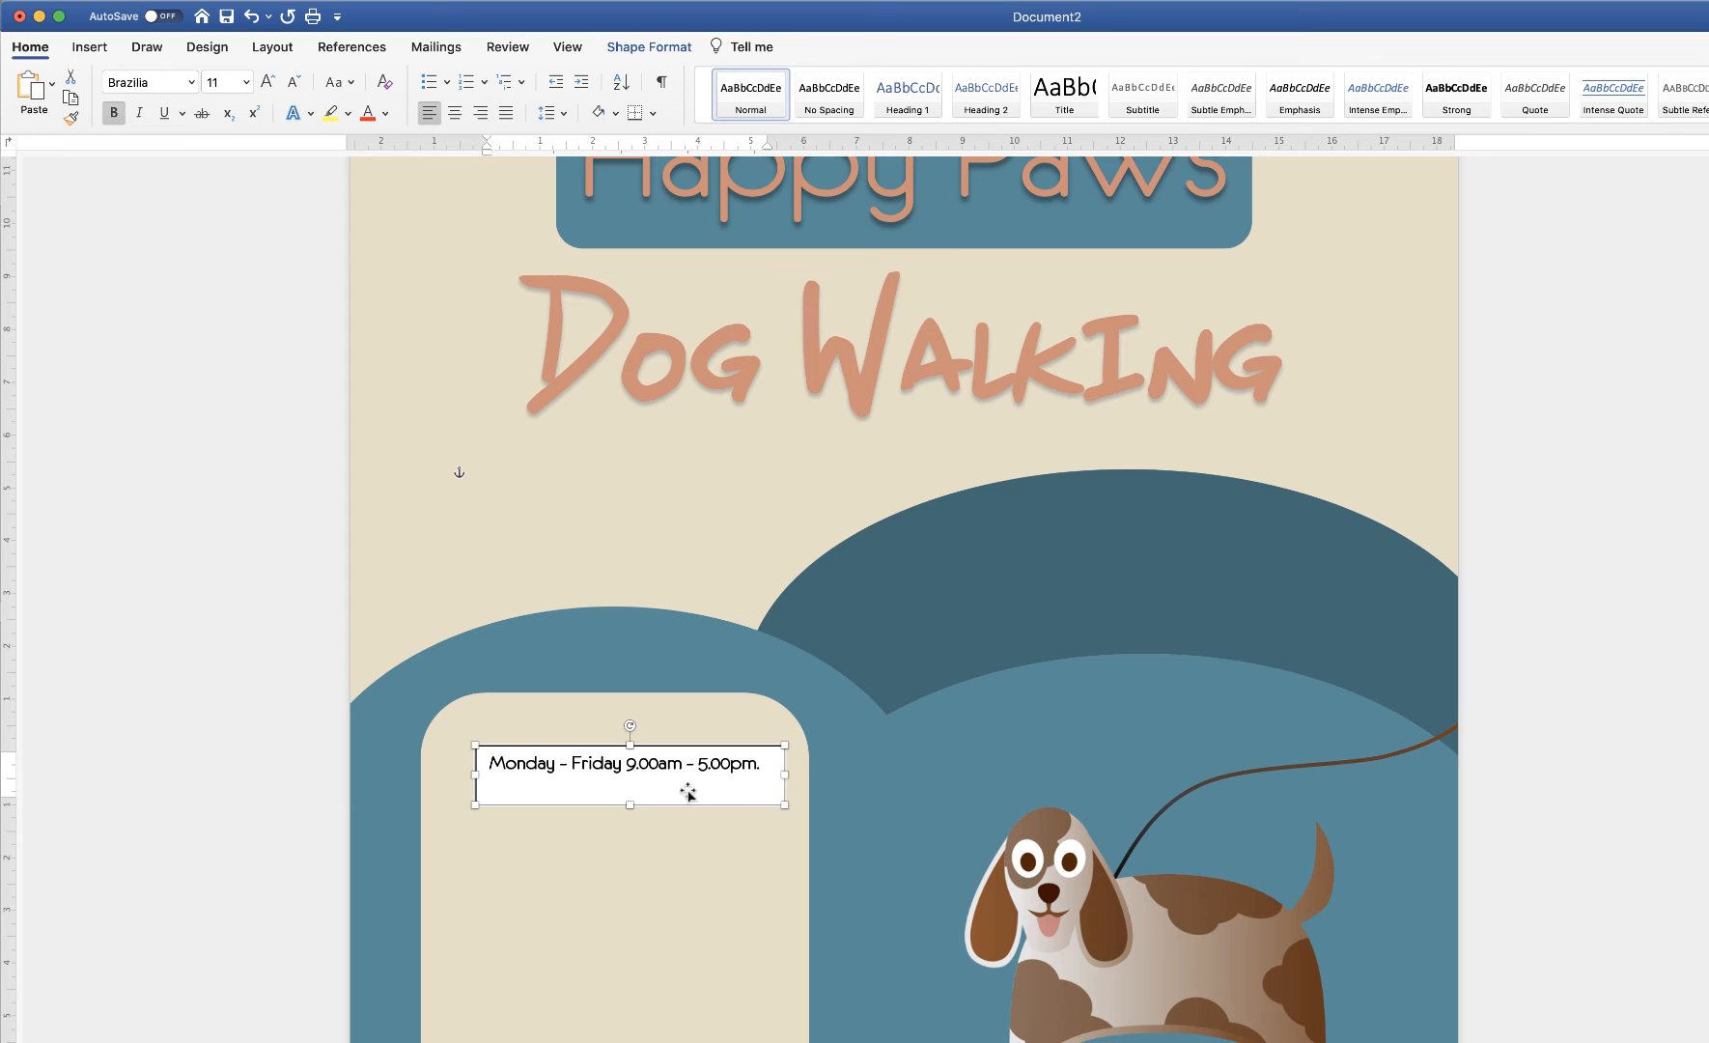
left_click(650, 49)
left_click(757, 86)
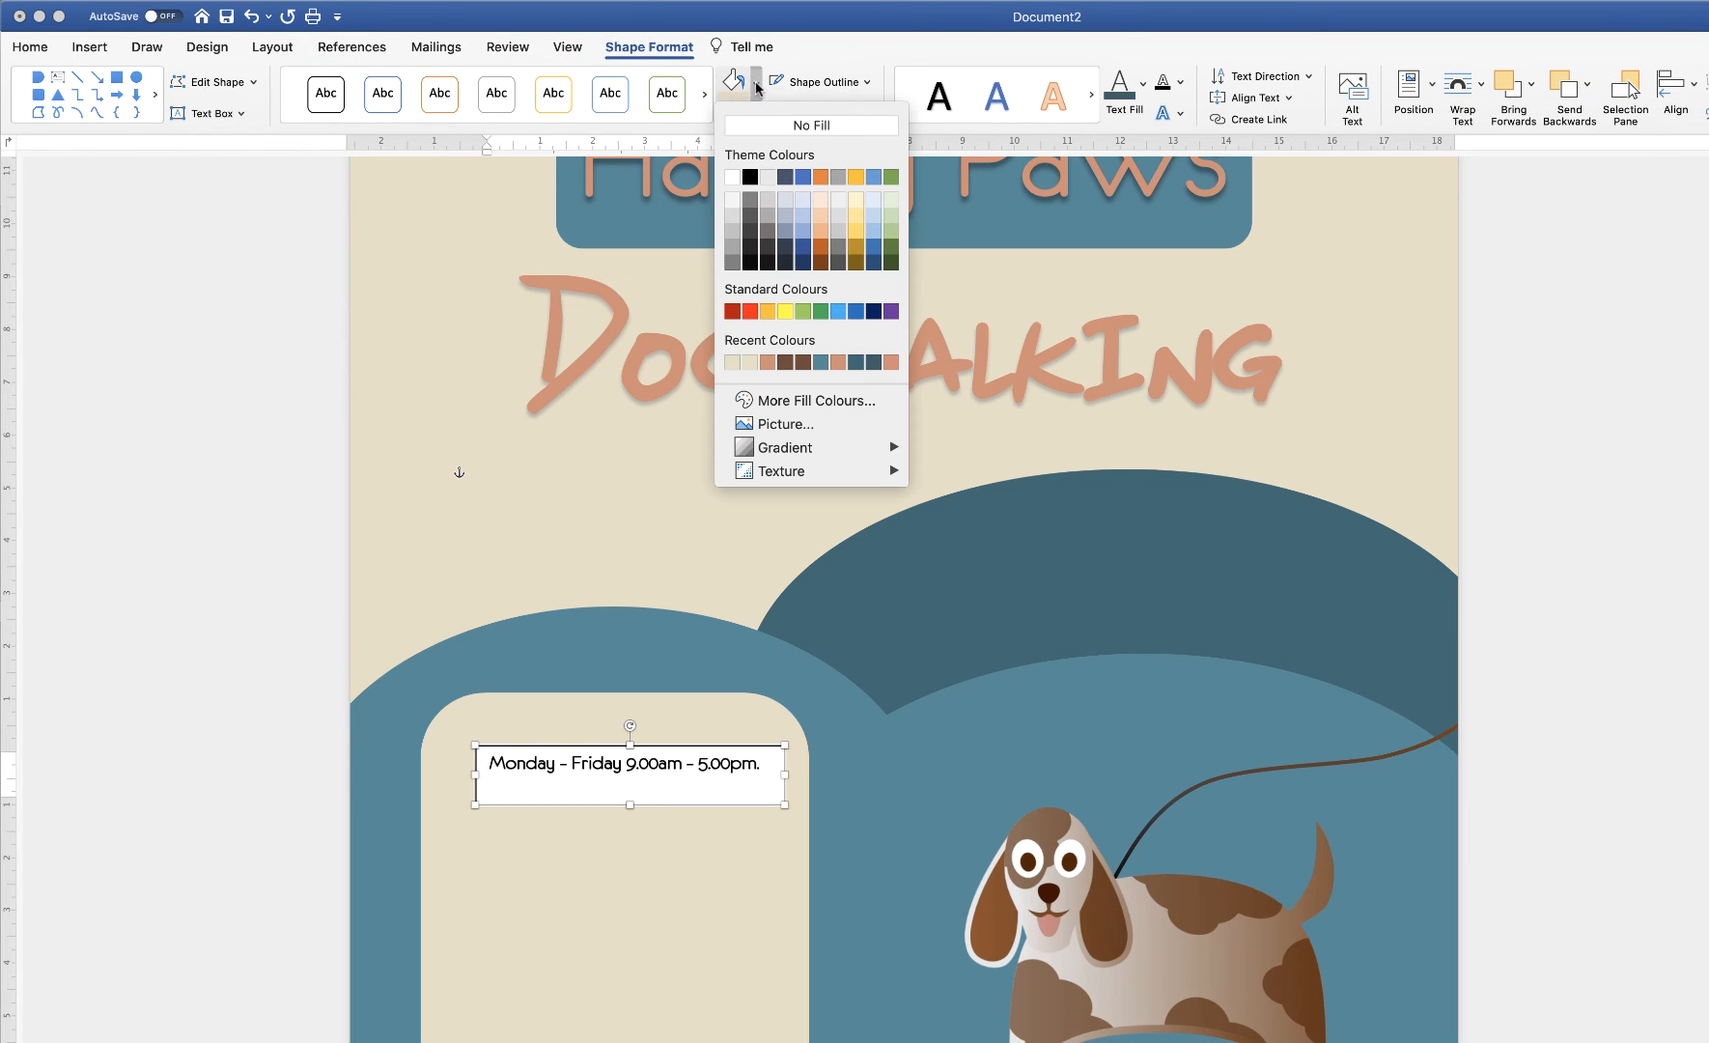
left_click(771, 127)
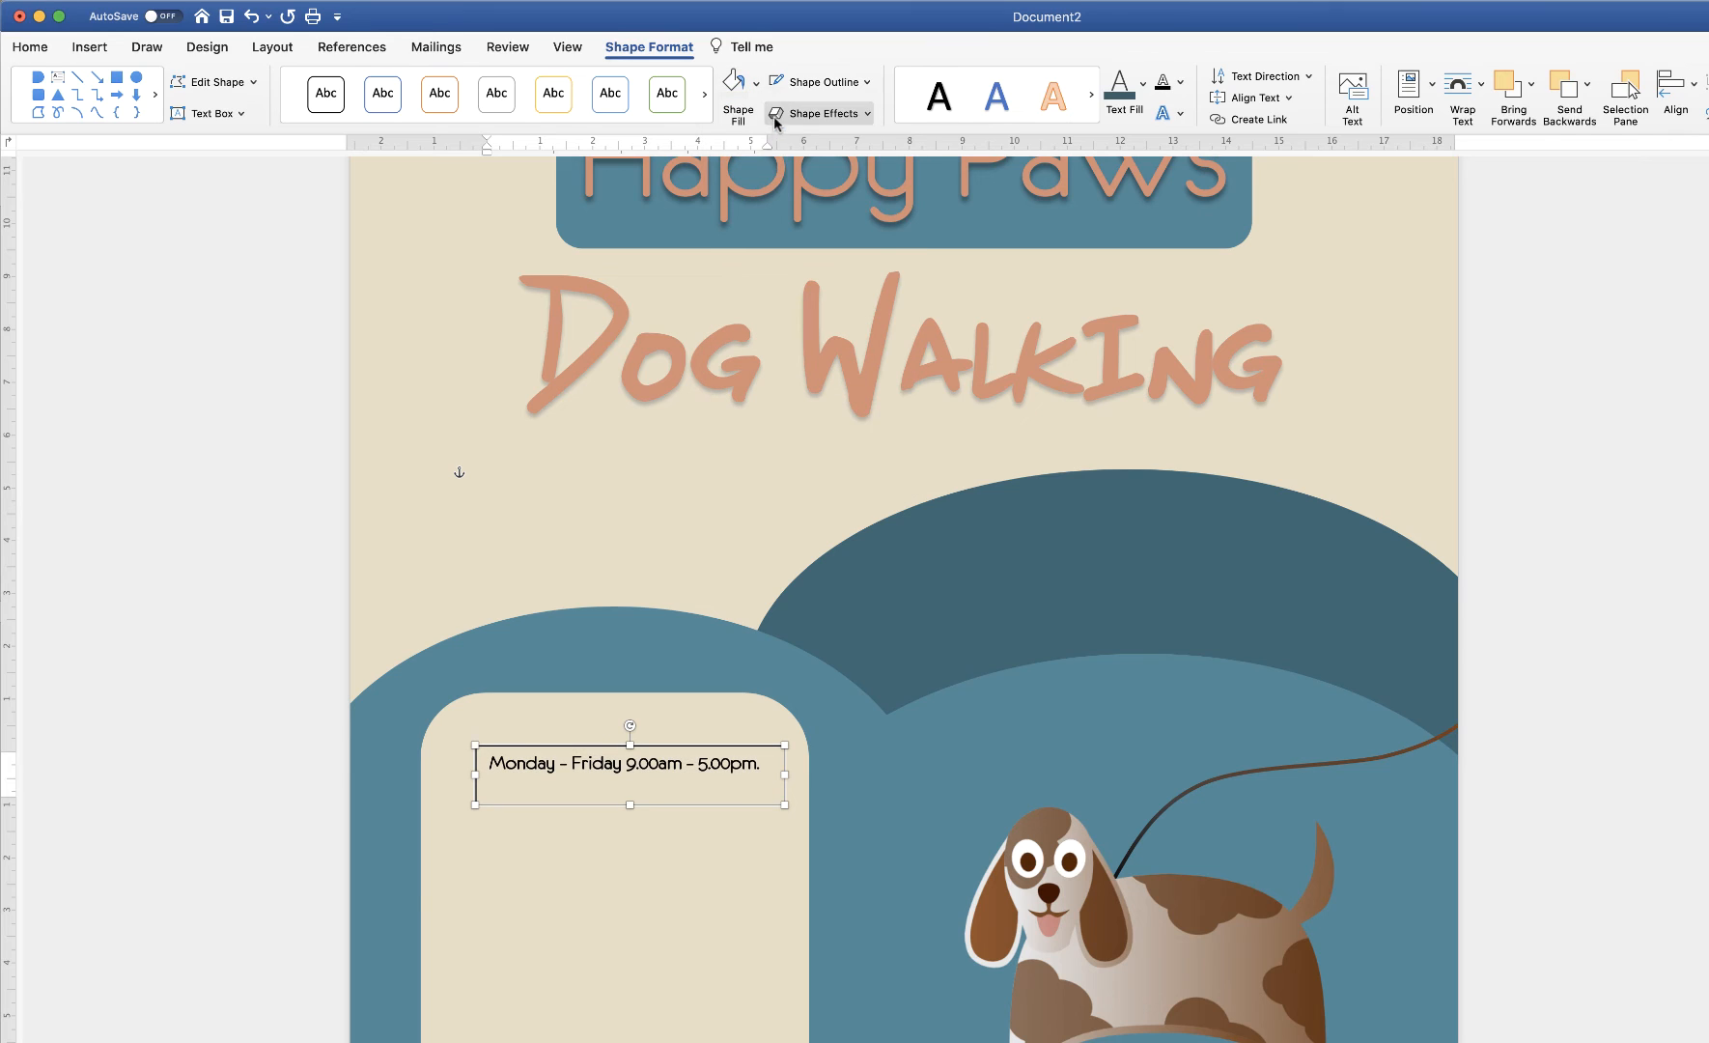
left_click(865, 82)
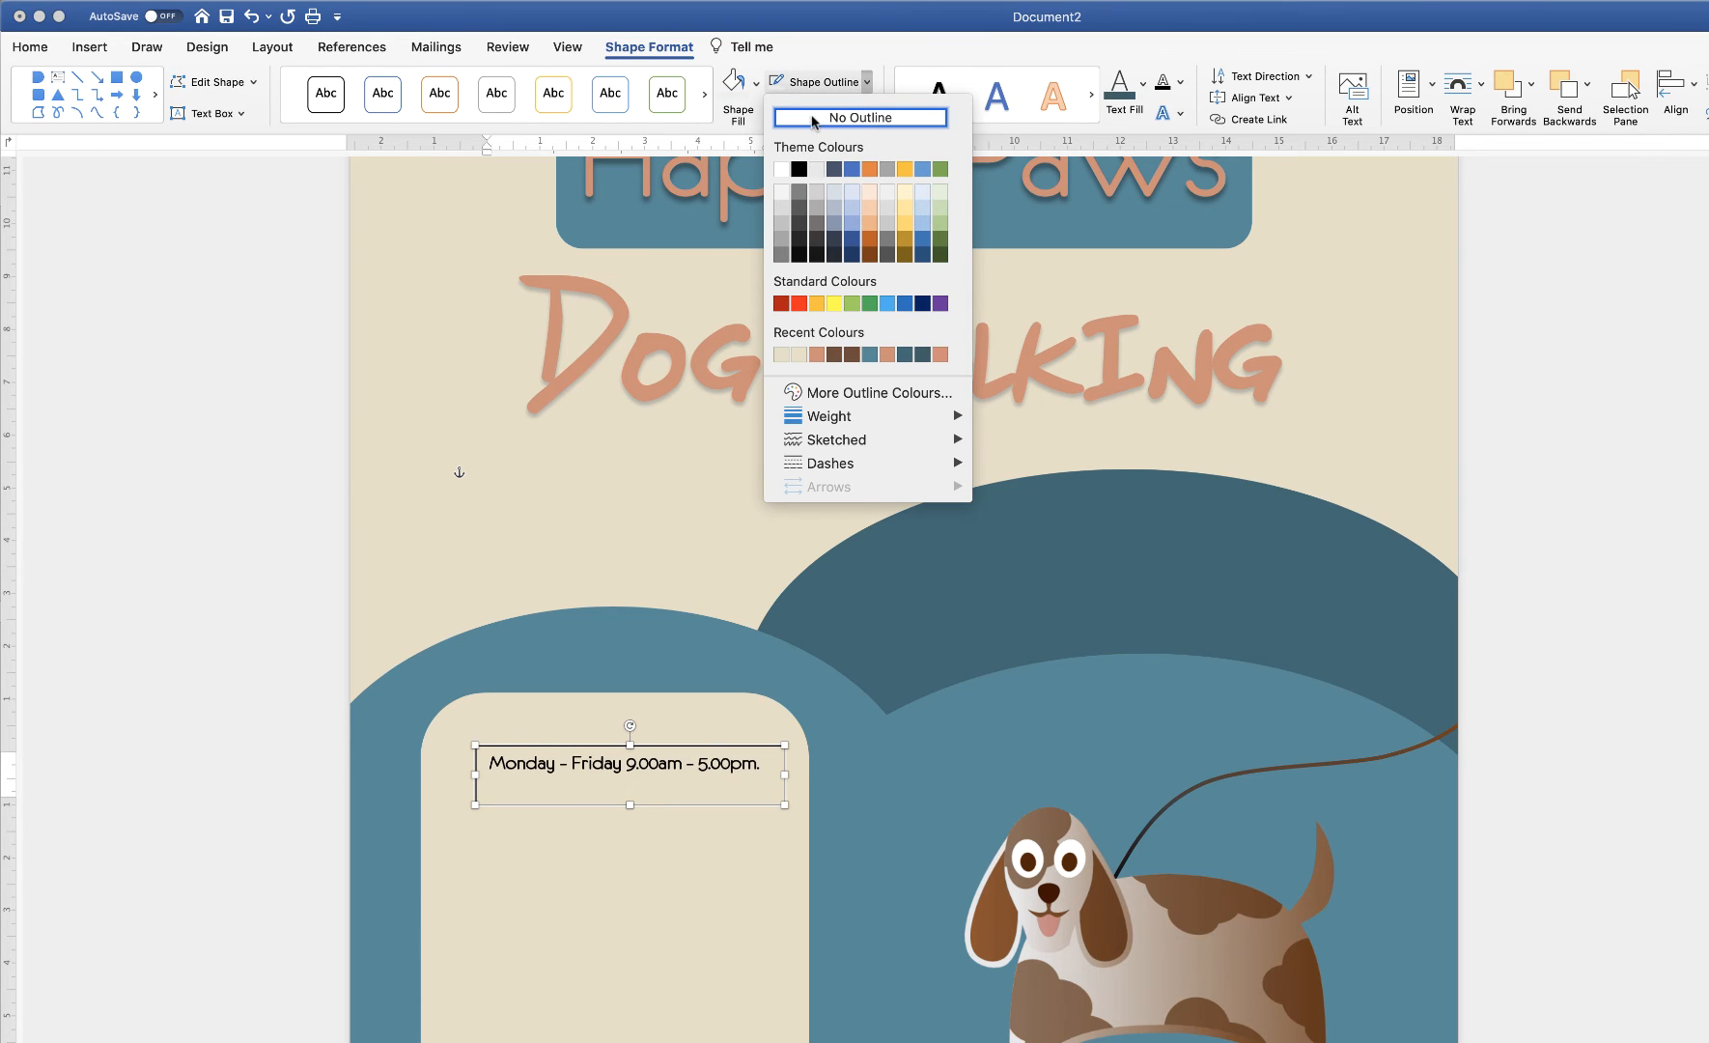
left_click(814, 119)
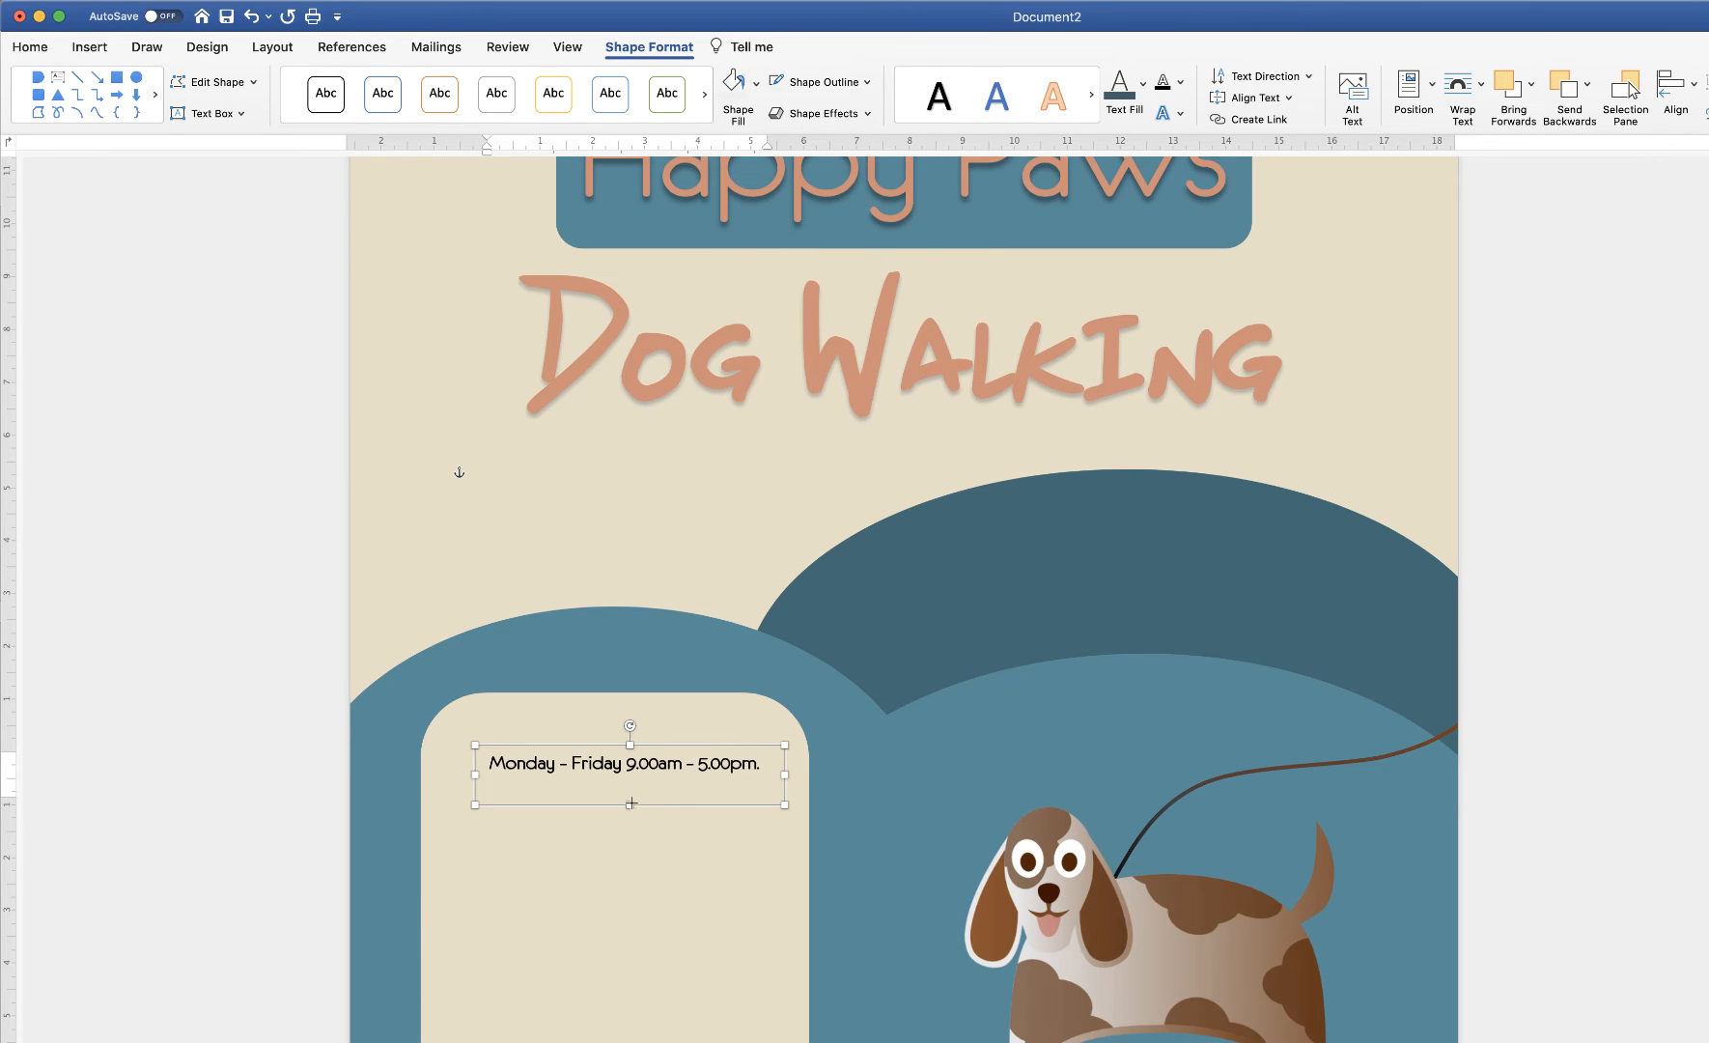
left_click_drag(631, 803, 630, 787)
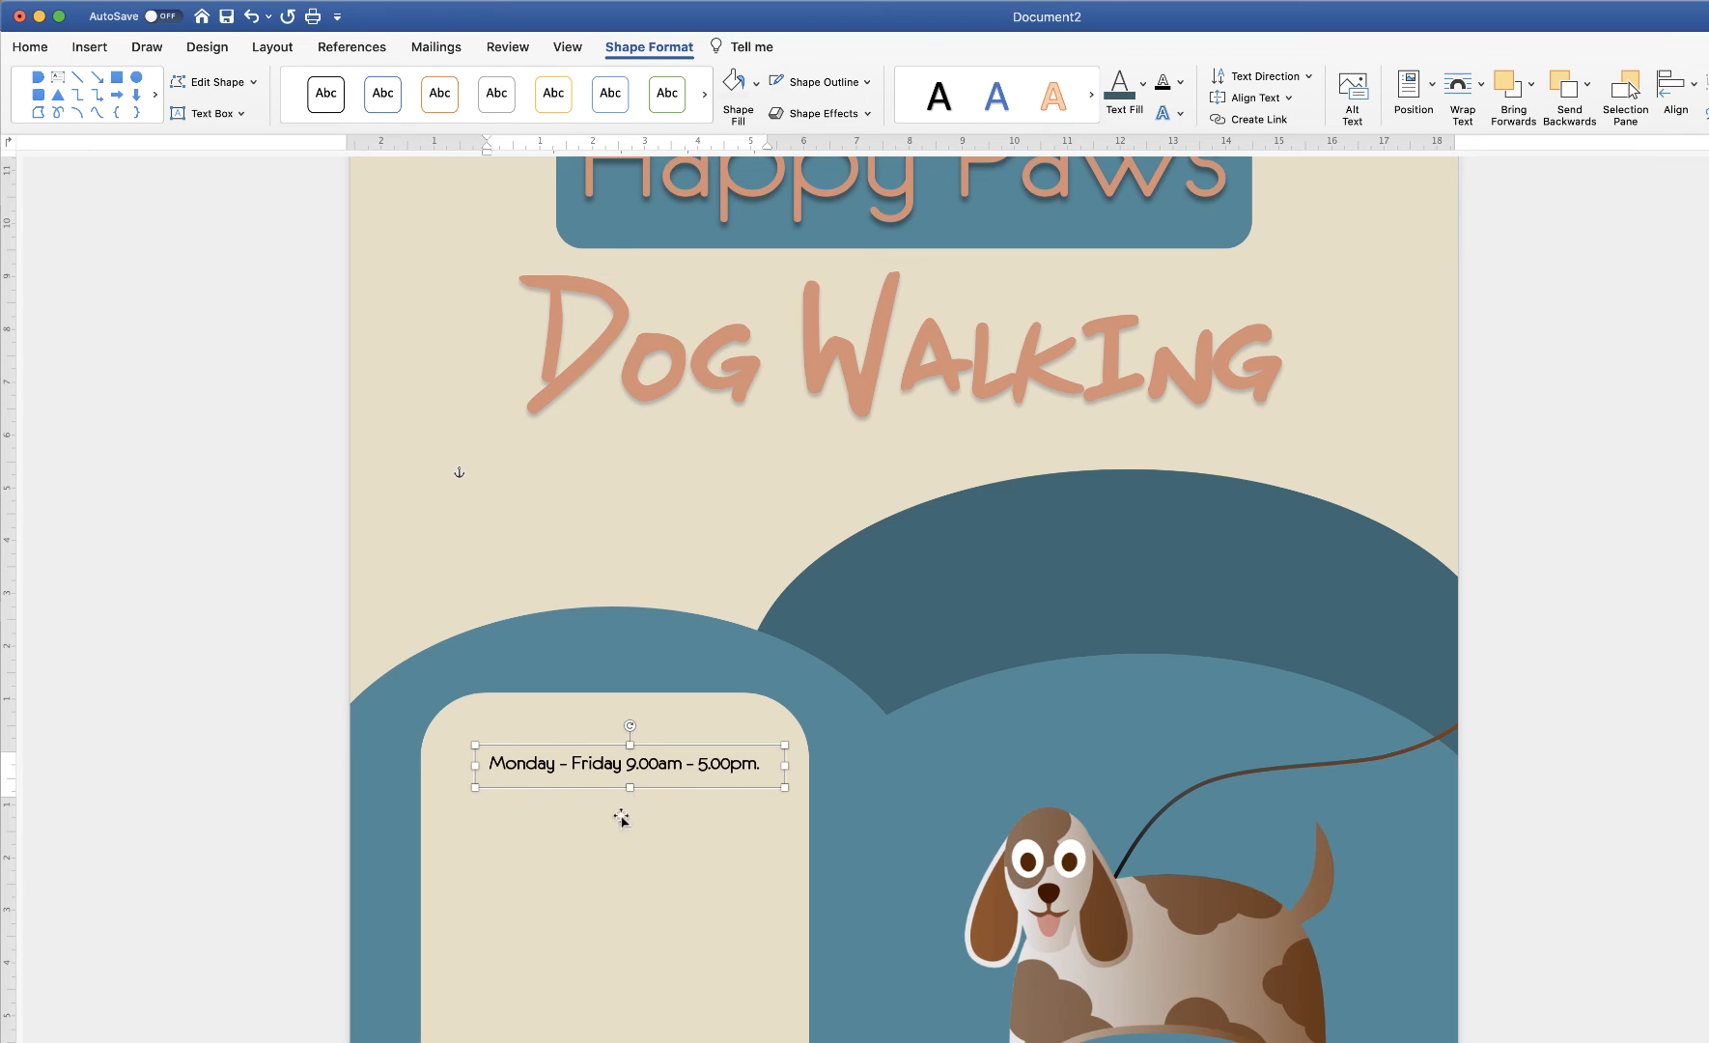
left_click(611, 834)
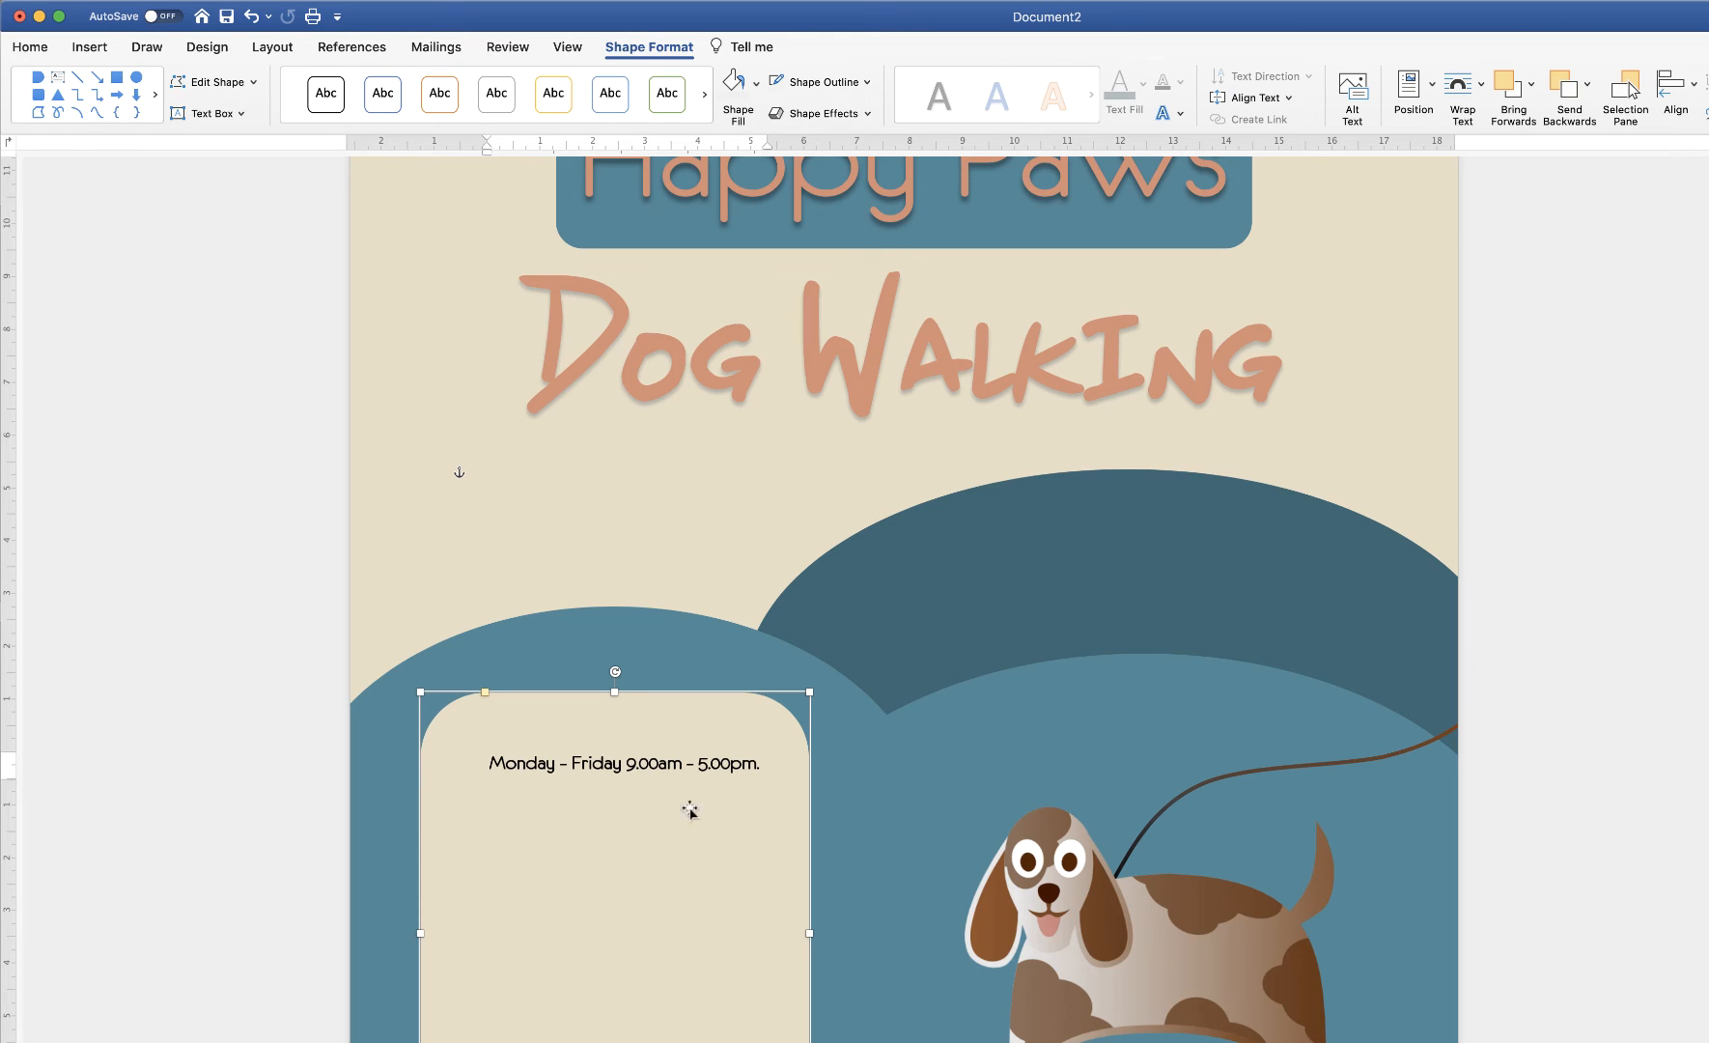
Search Word's icon library for 'paw'
left_click(79, 48)
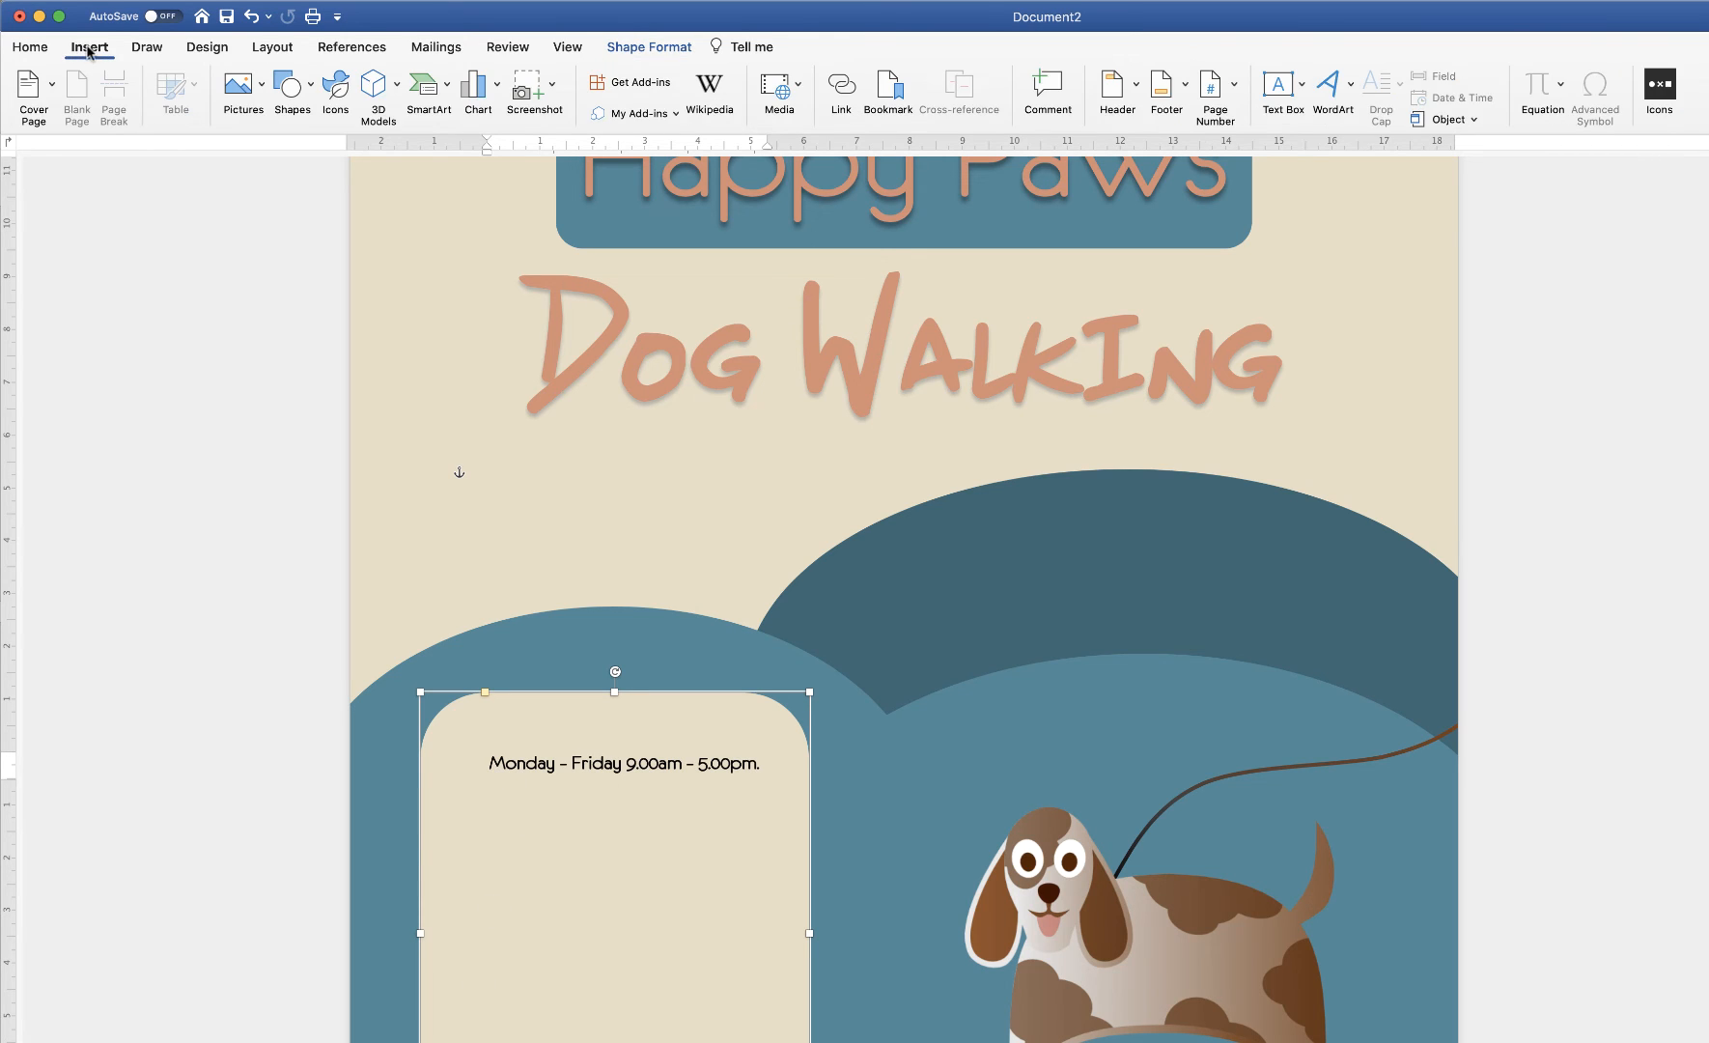
left_click(336, 89)
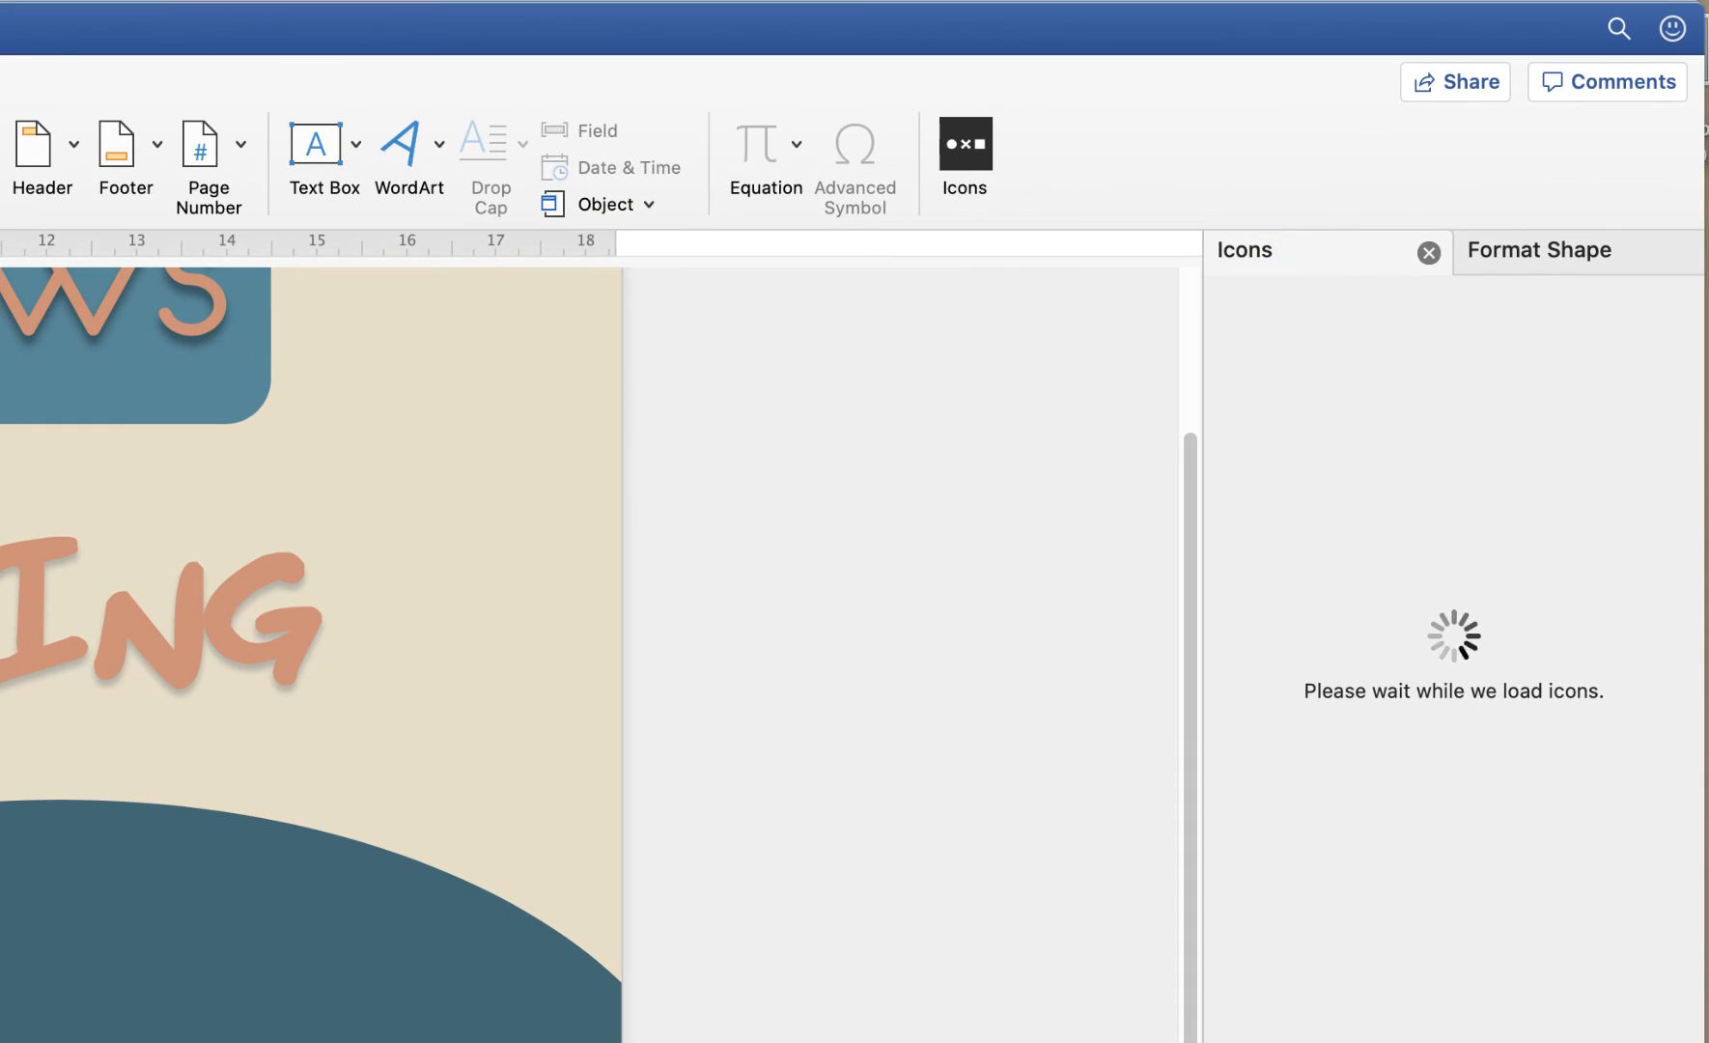
left_click(1228, 319)
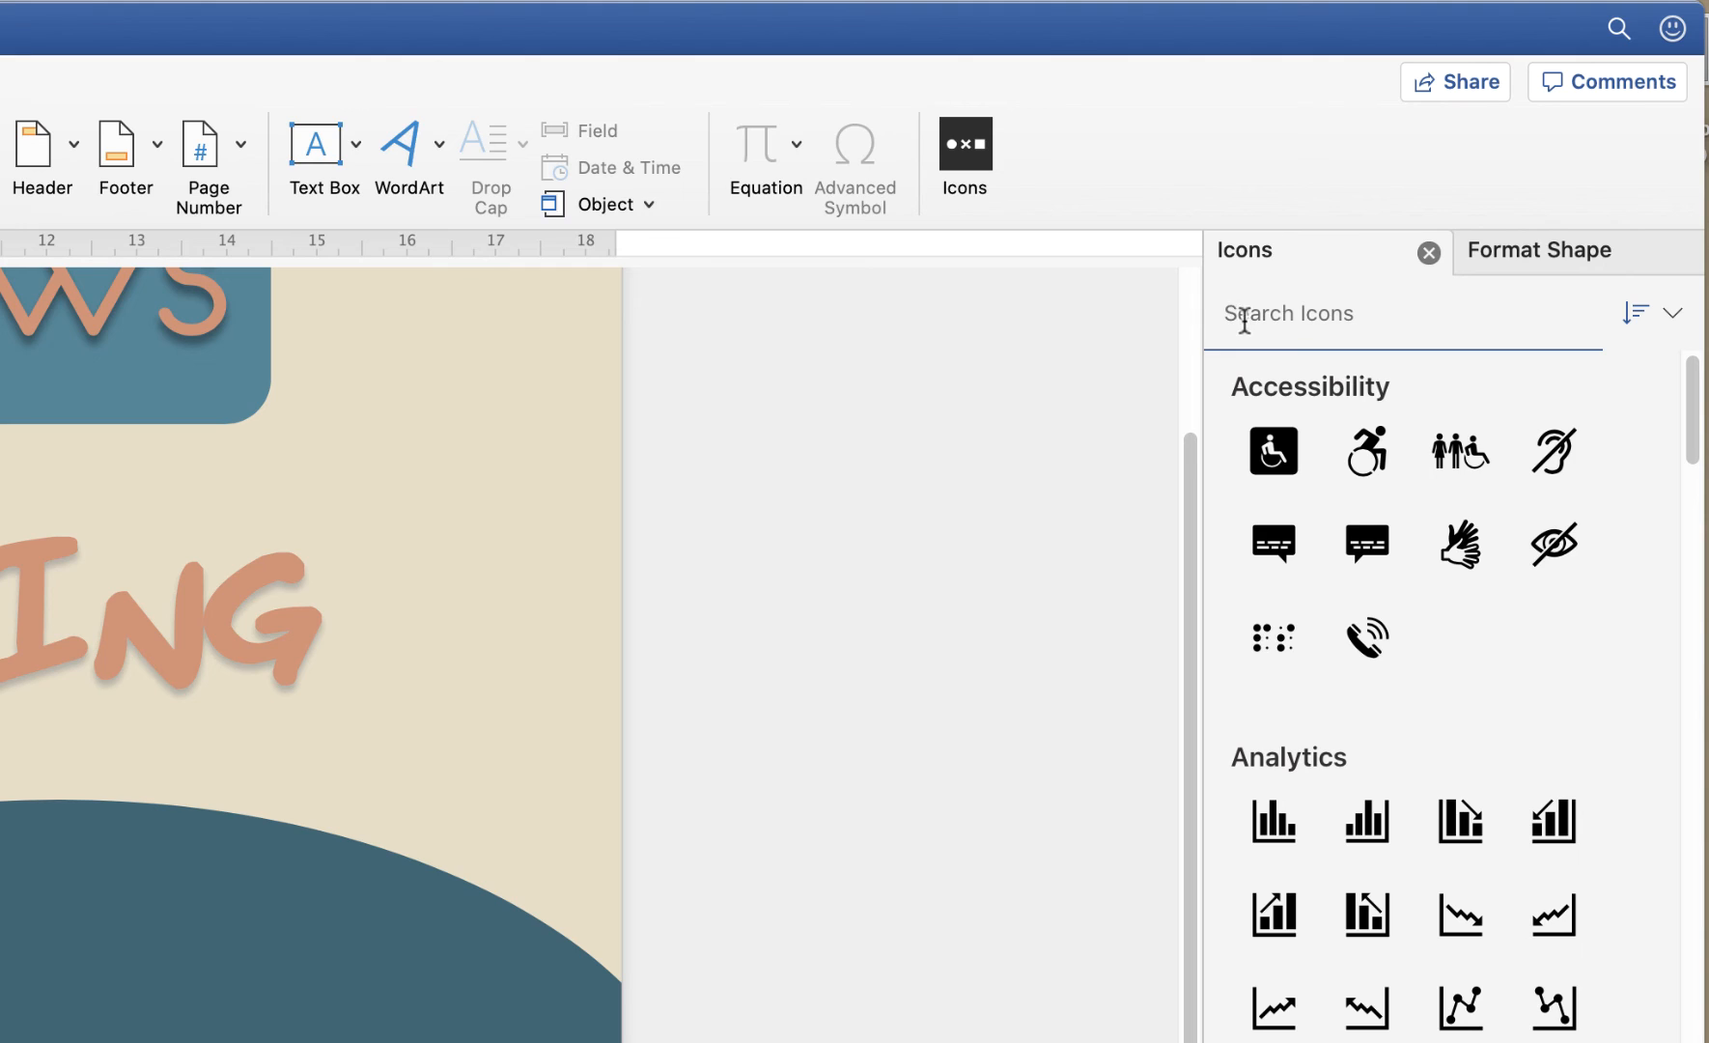
type("paw")
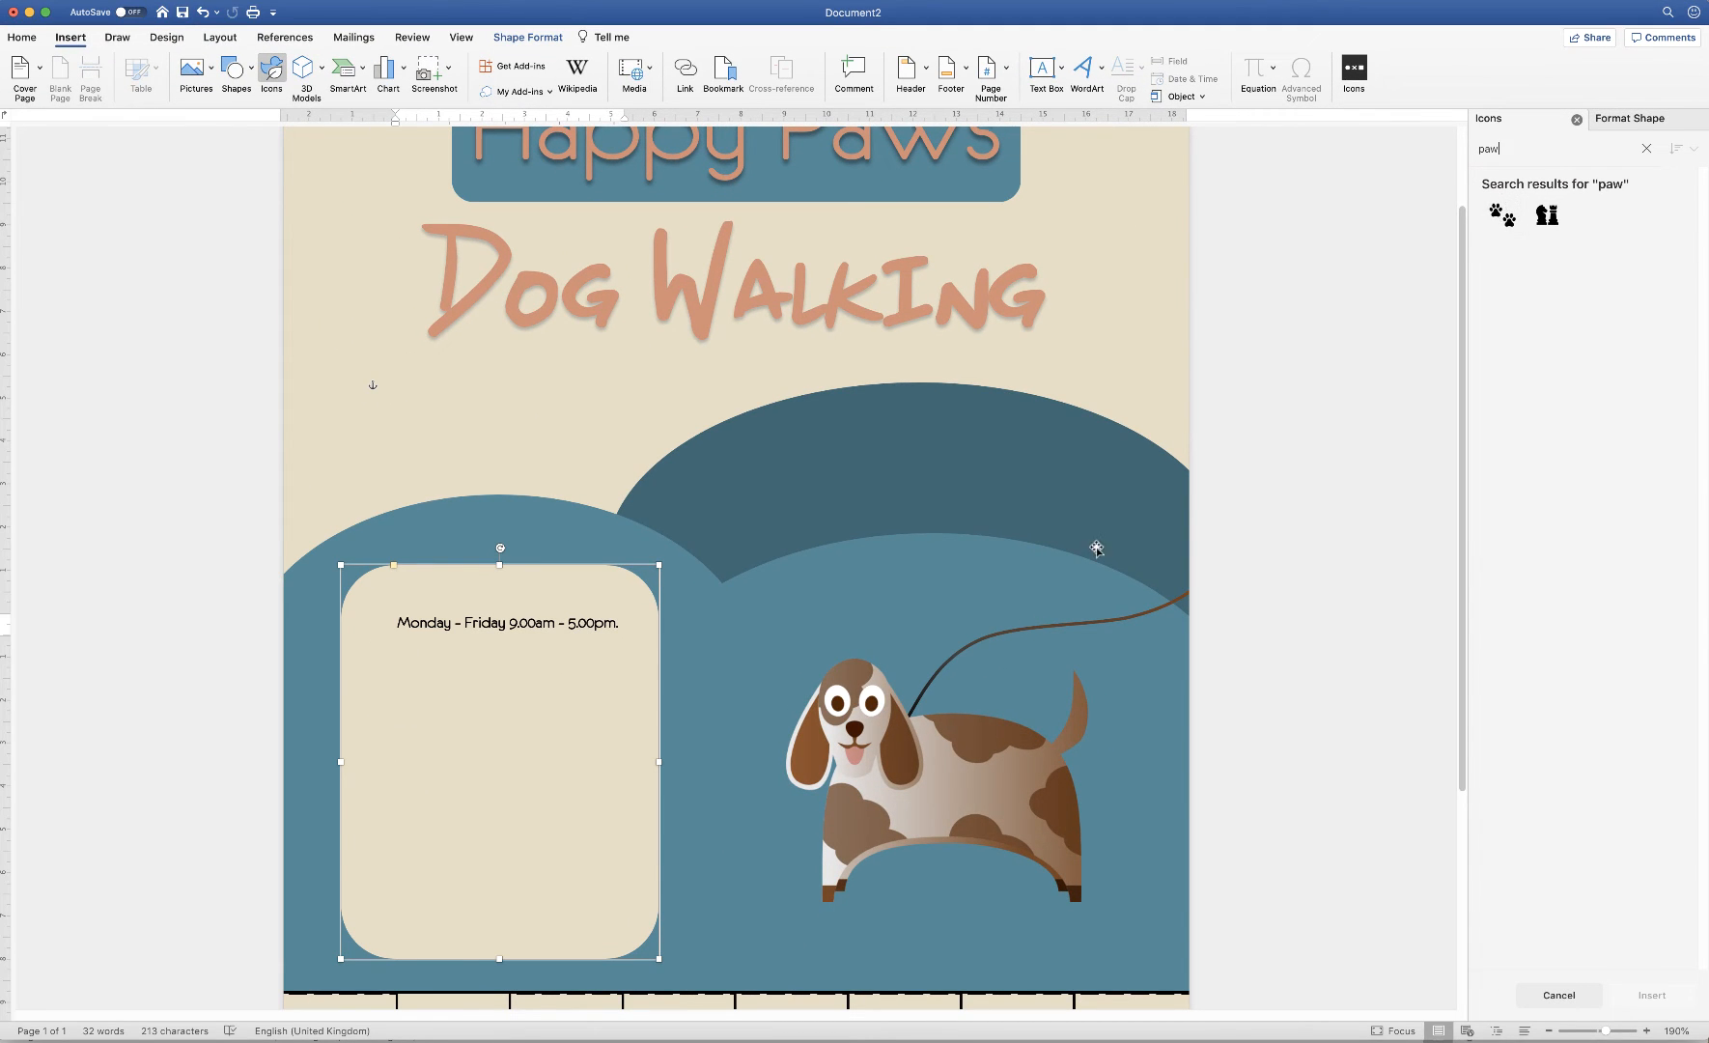
left_click(576, 1040)
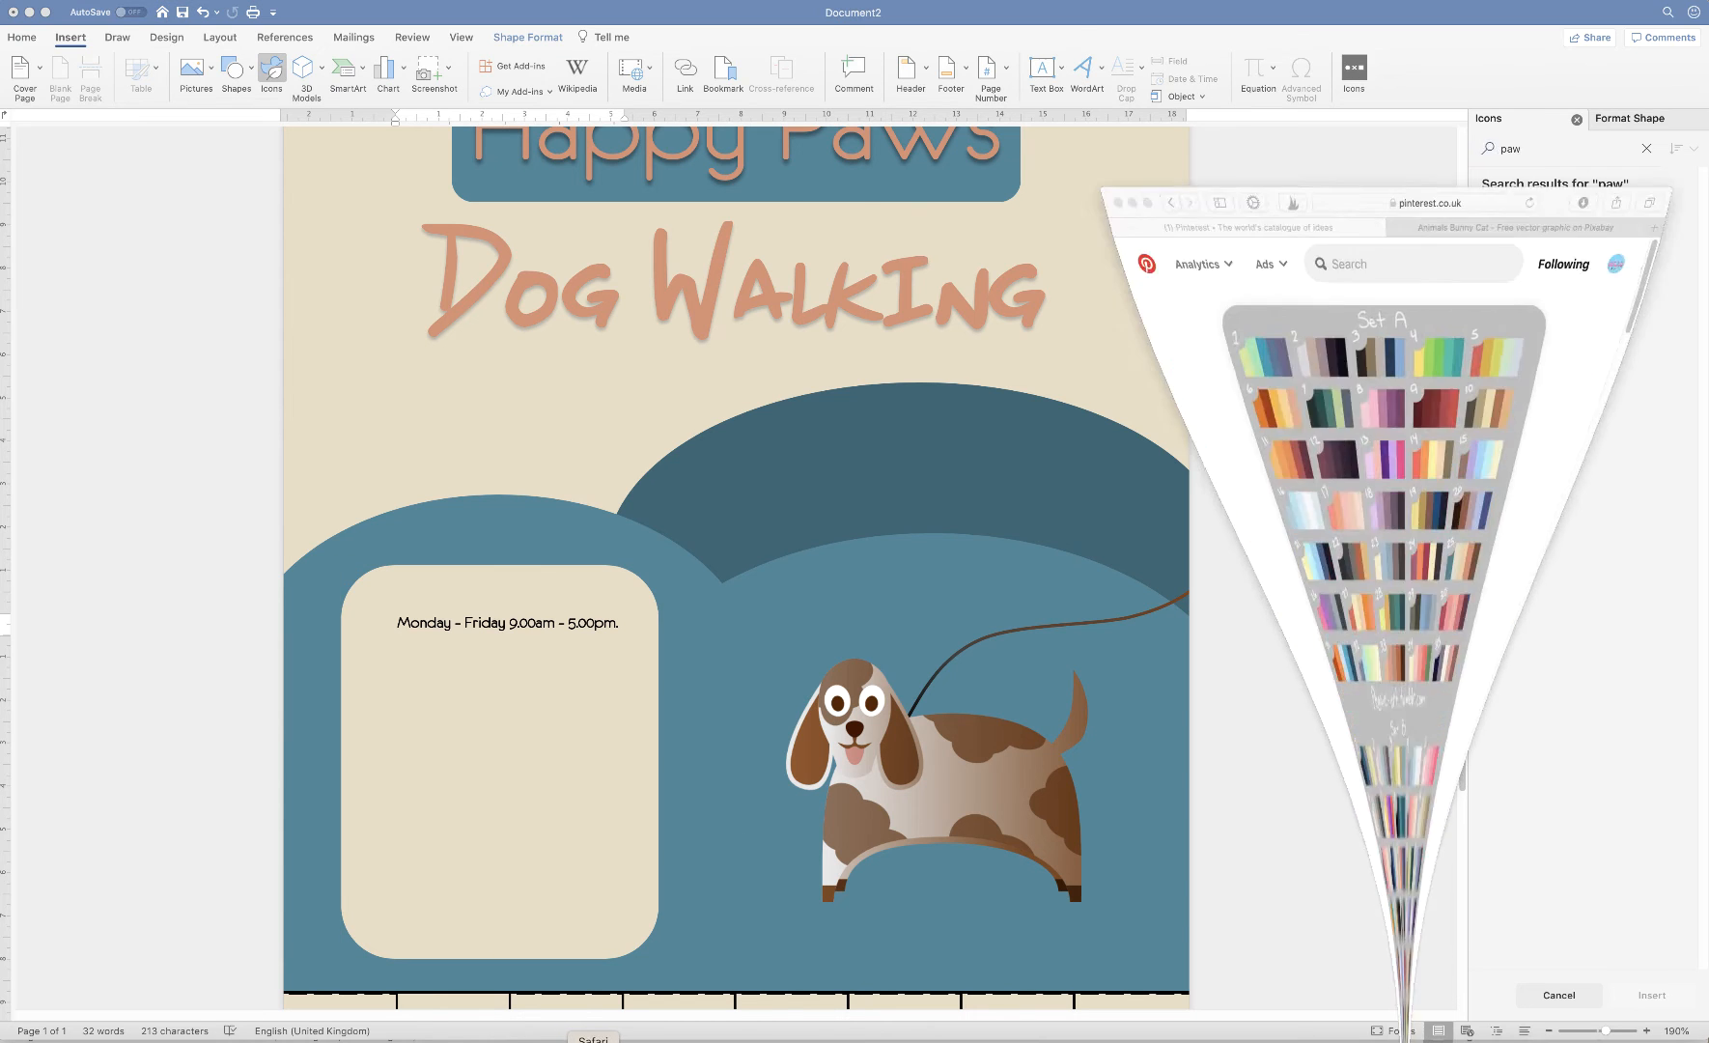
left_click(1435, 50)
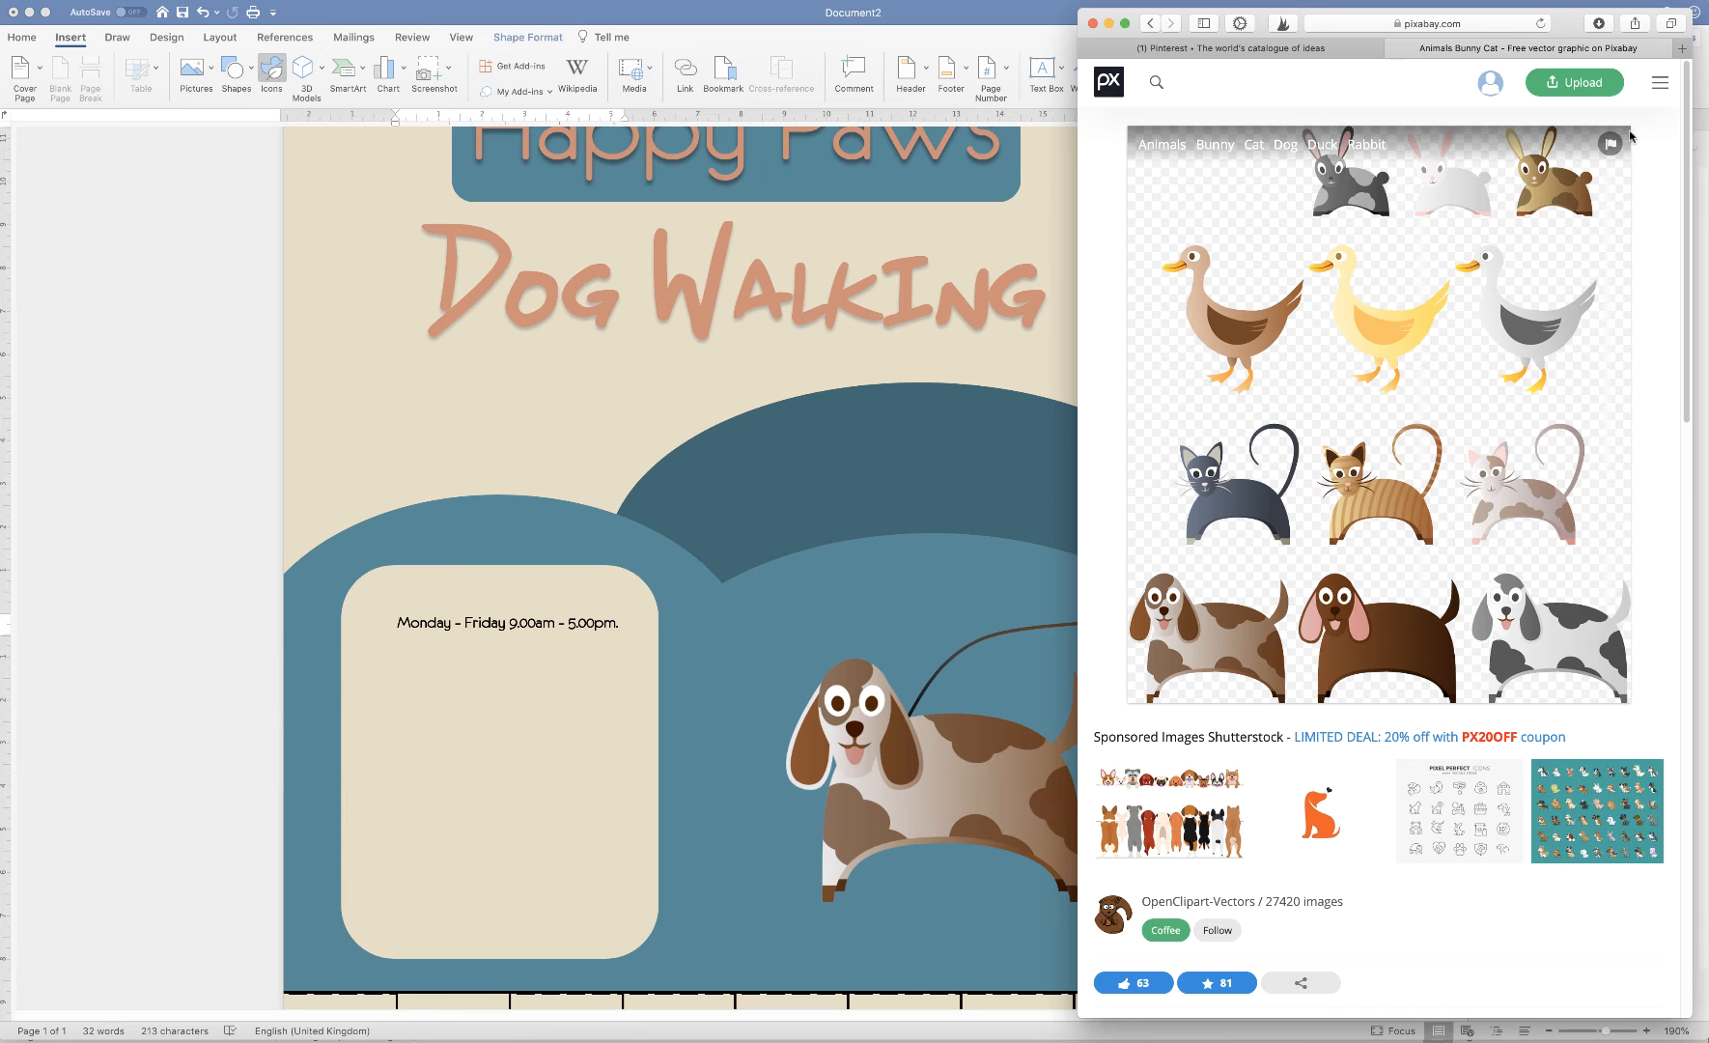
left_click(1155, 86)
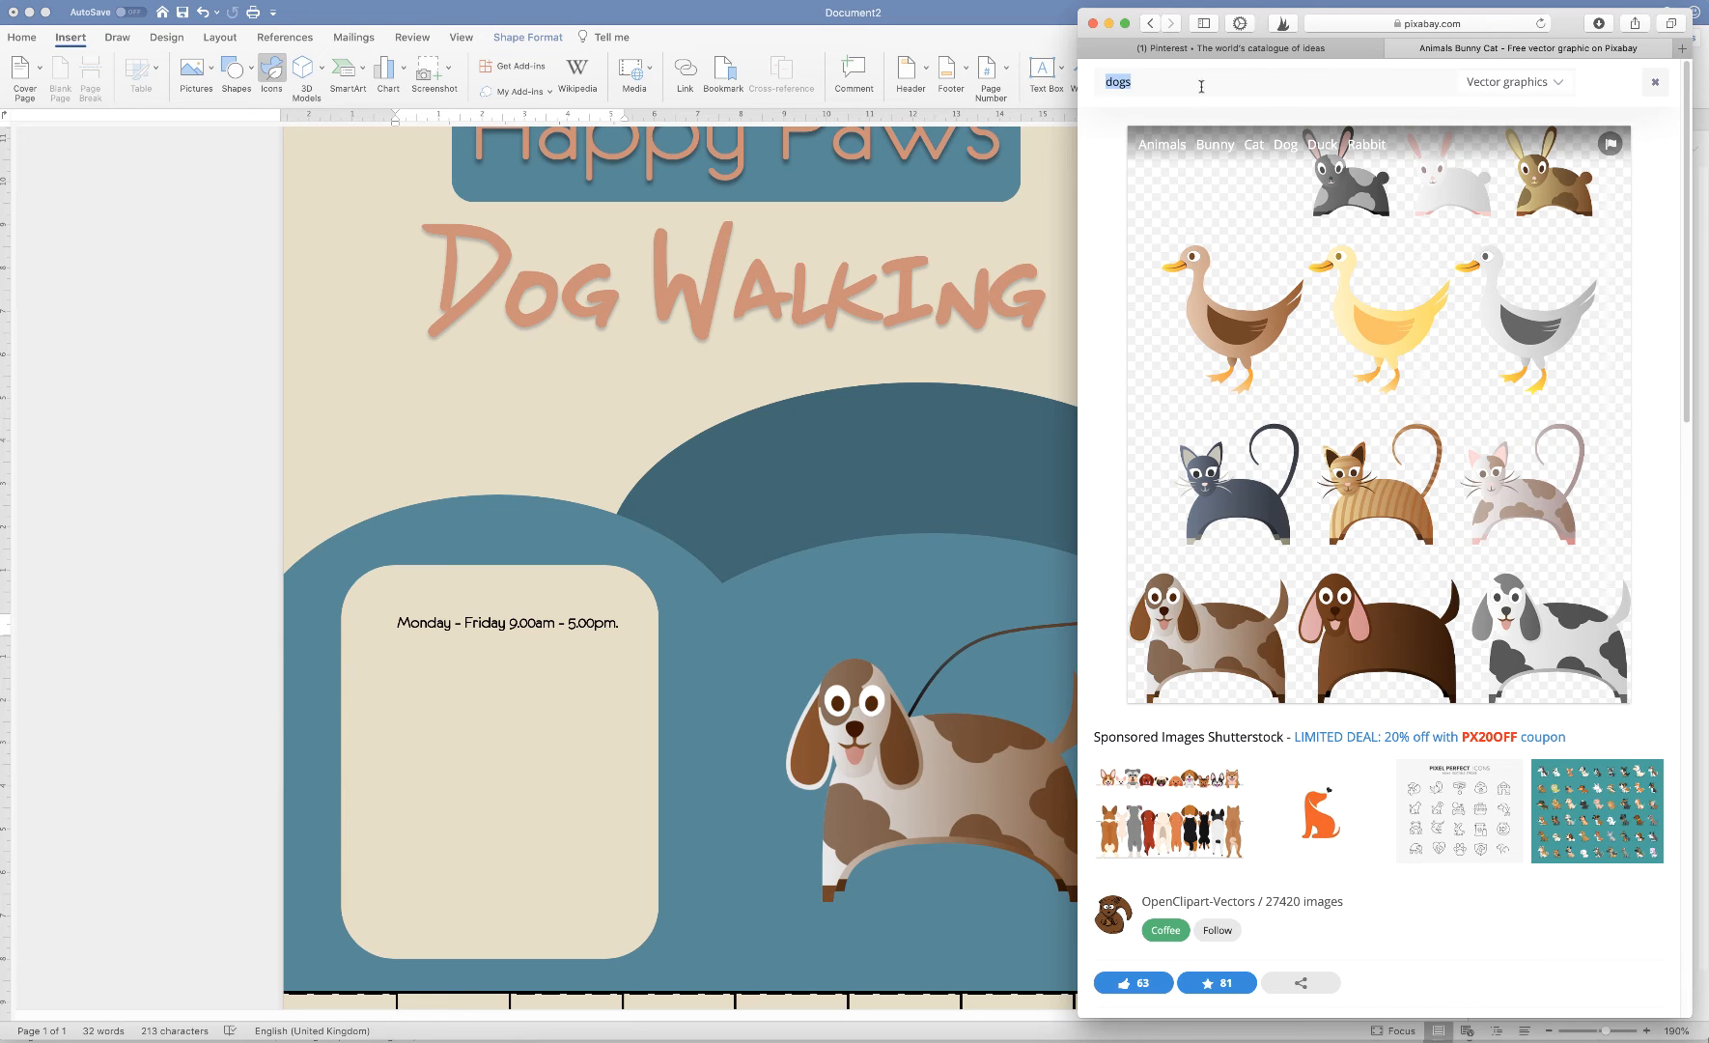
type("paws")
key("Return")
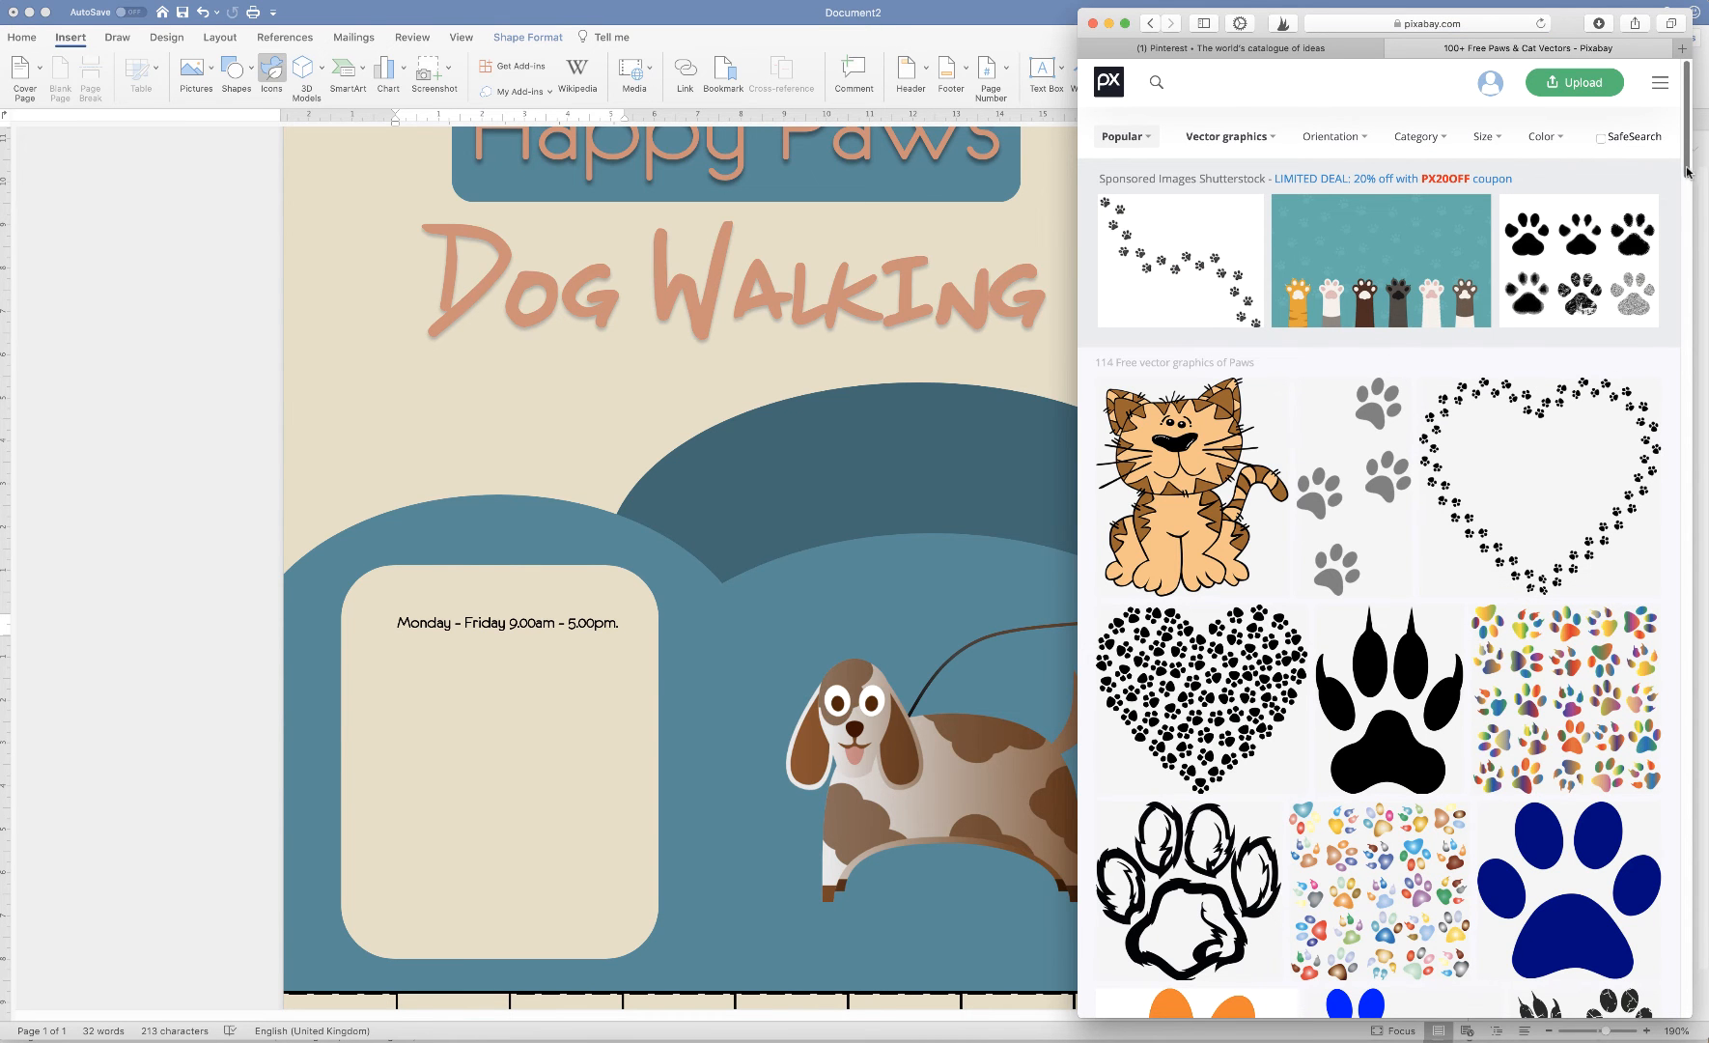
scroll(1686, 251, "down", 10)
scroll(1681, 270, "down", 15)
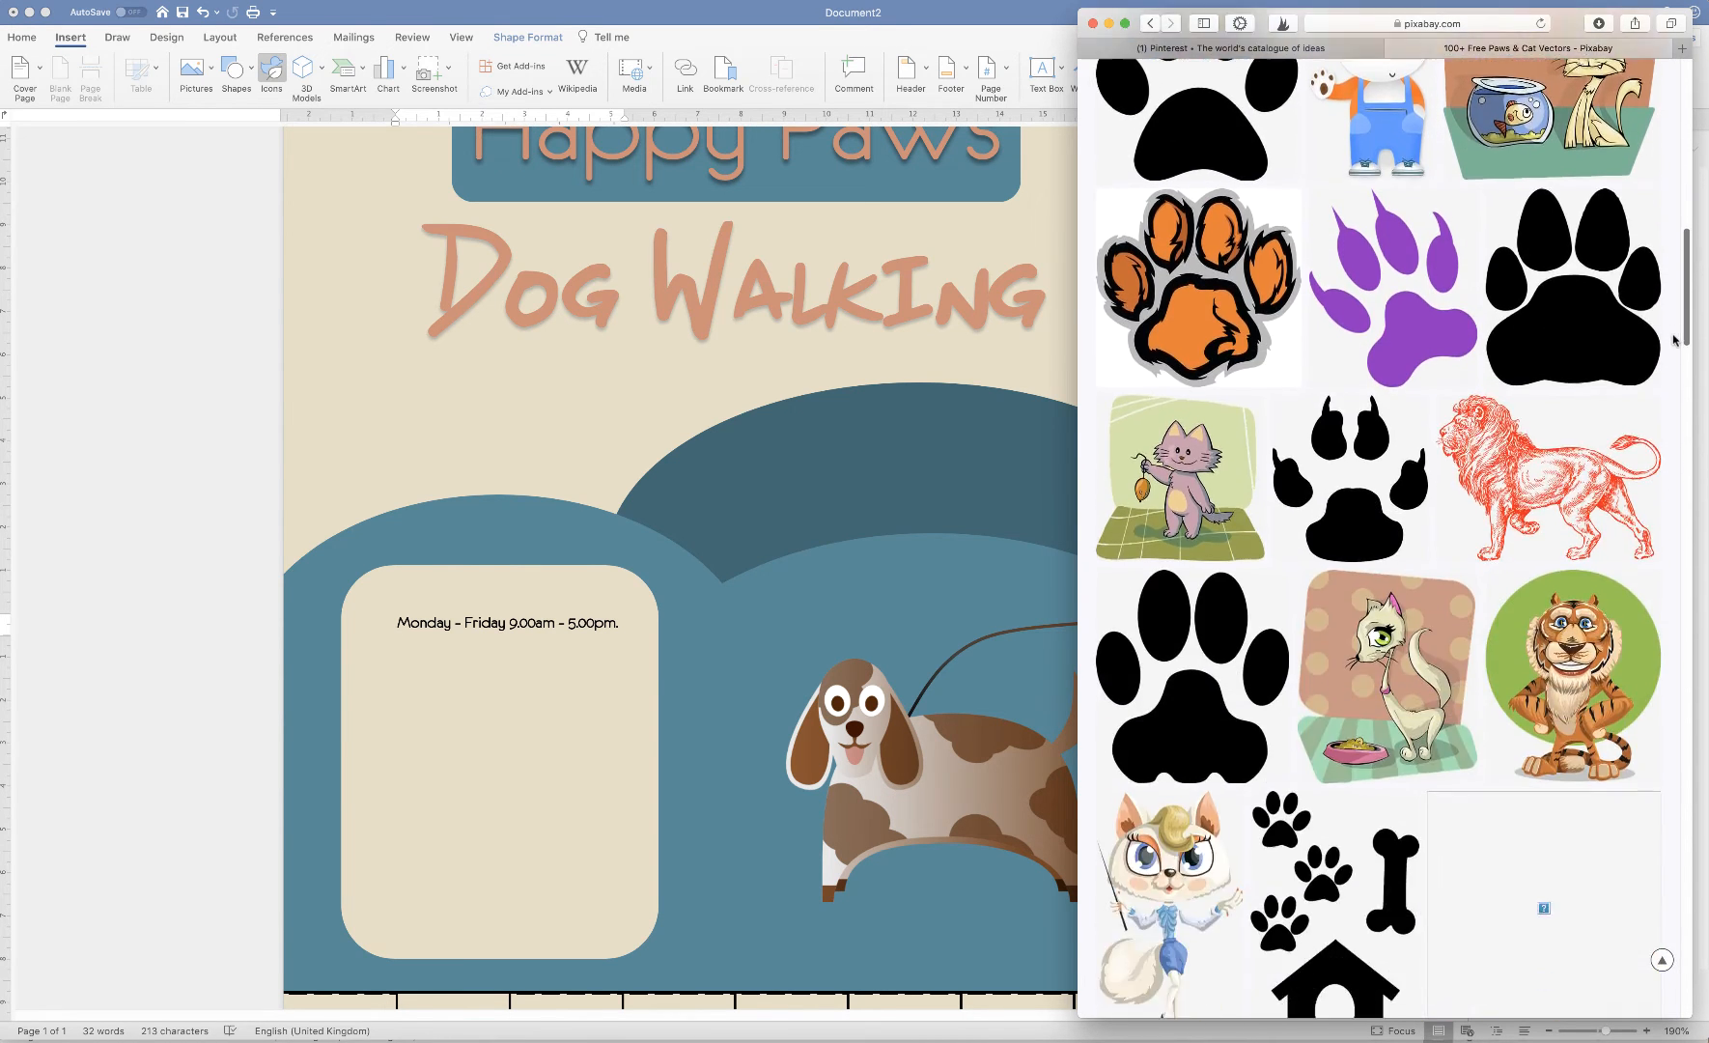
scroll(1682, 299, "up", 12)
scroll(1682, 309, "up", 15)
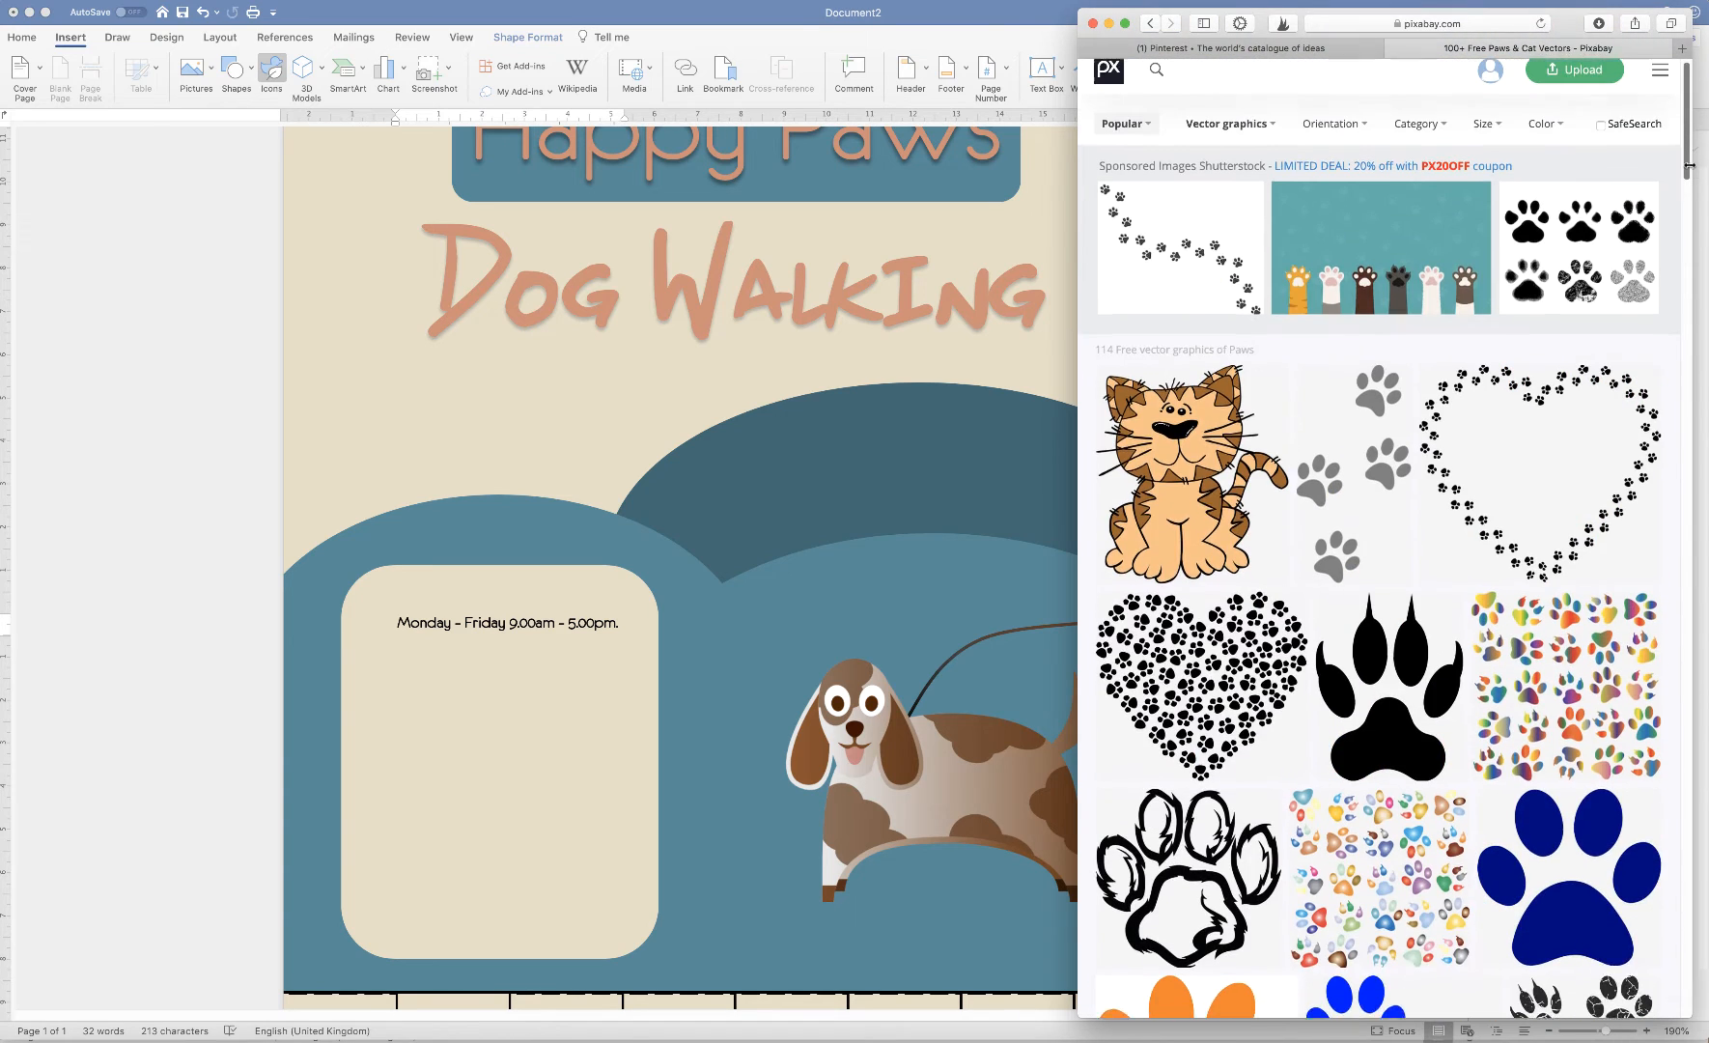
left_click(1109, 24)
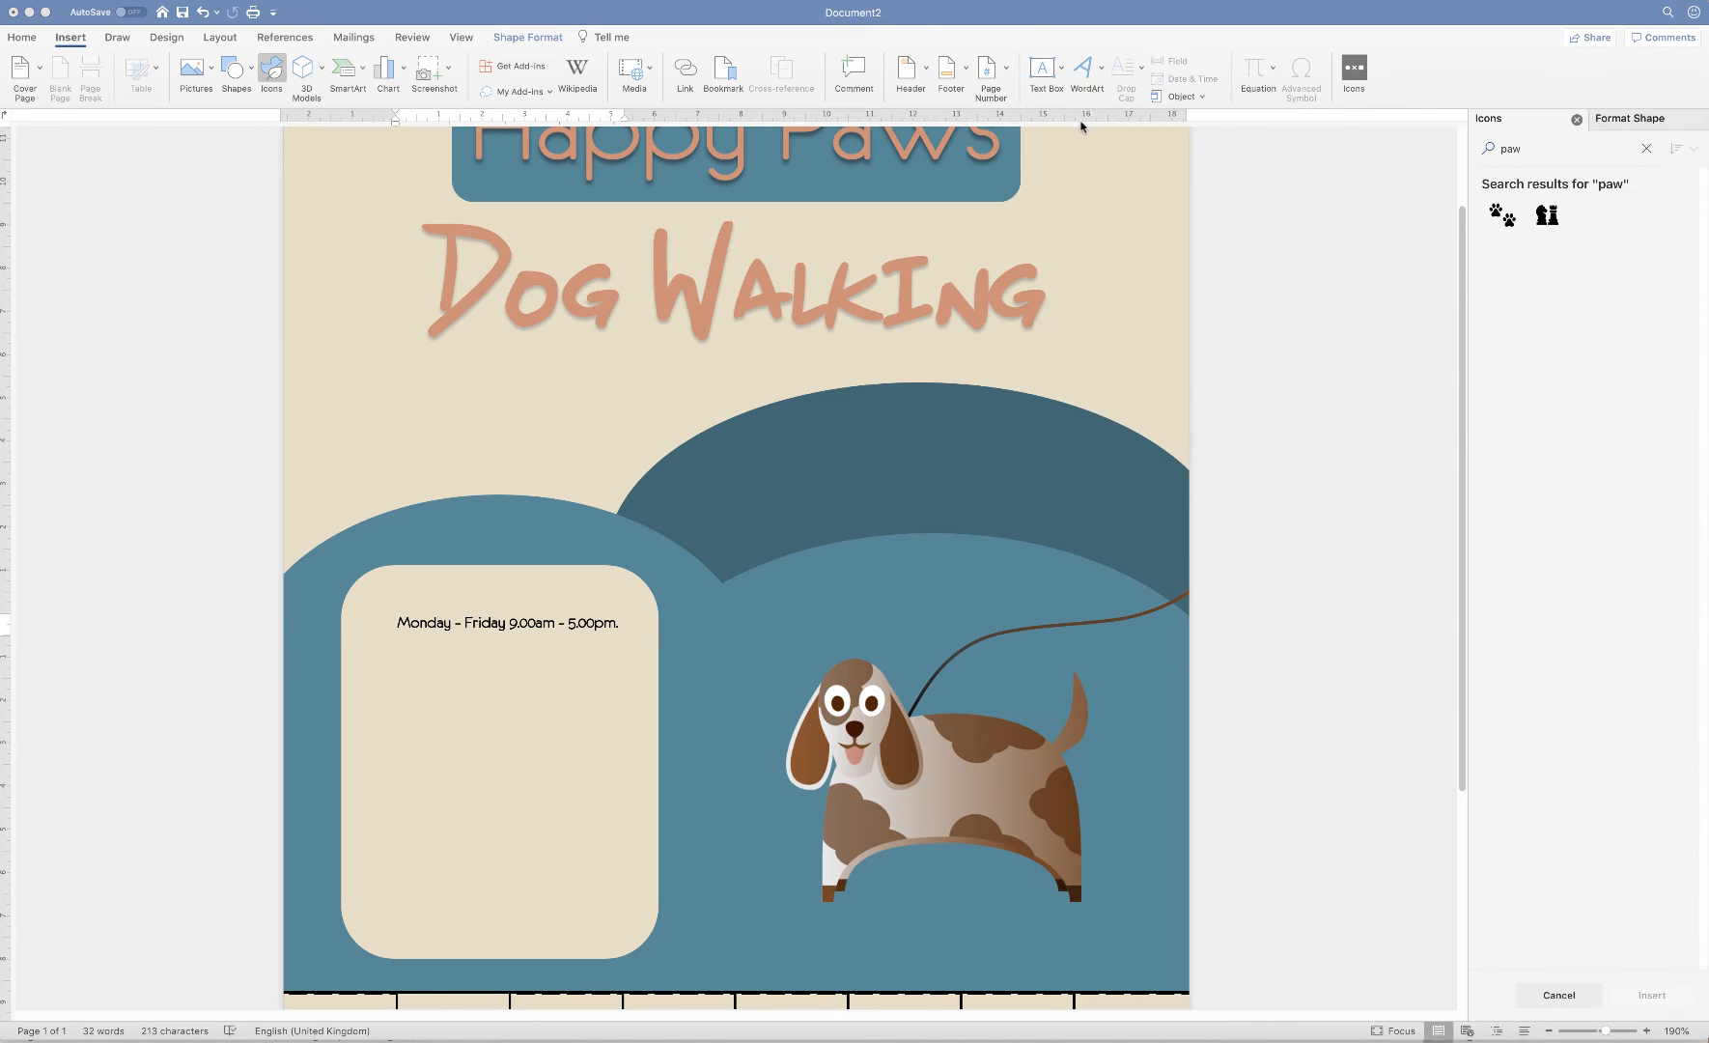
Insert the two-paw-prints icon and set its wrapping to In Front of Text
left_click(1503, 216)
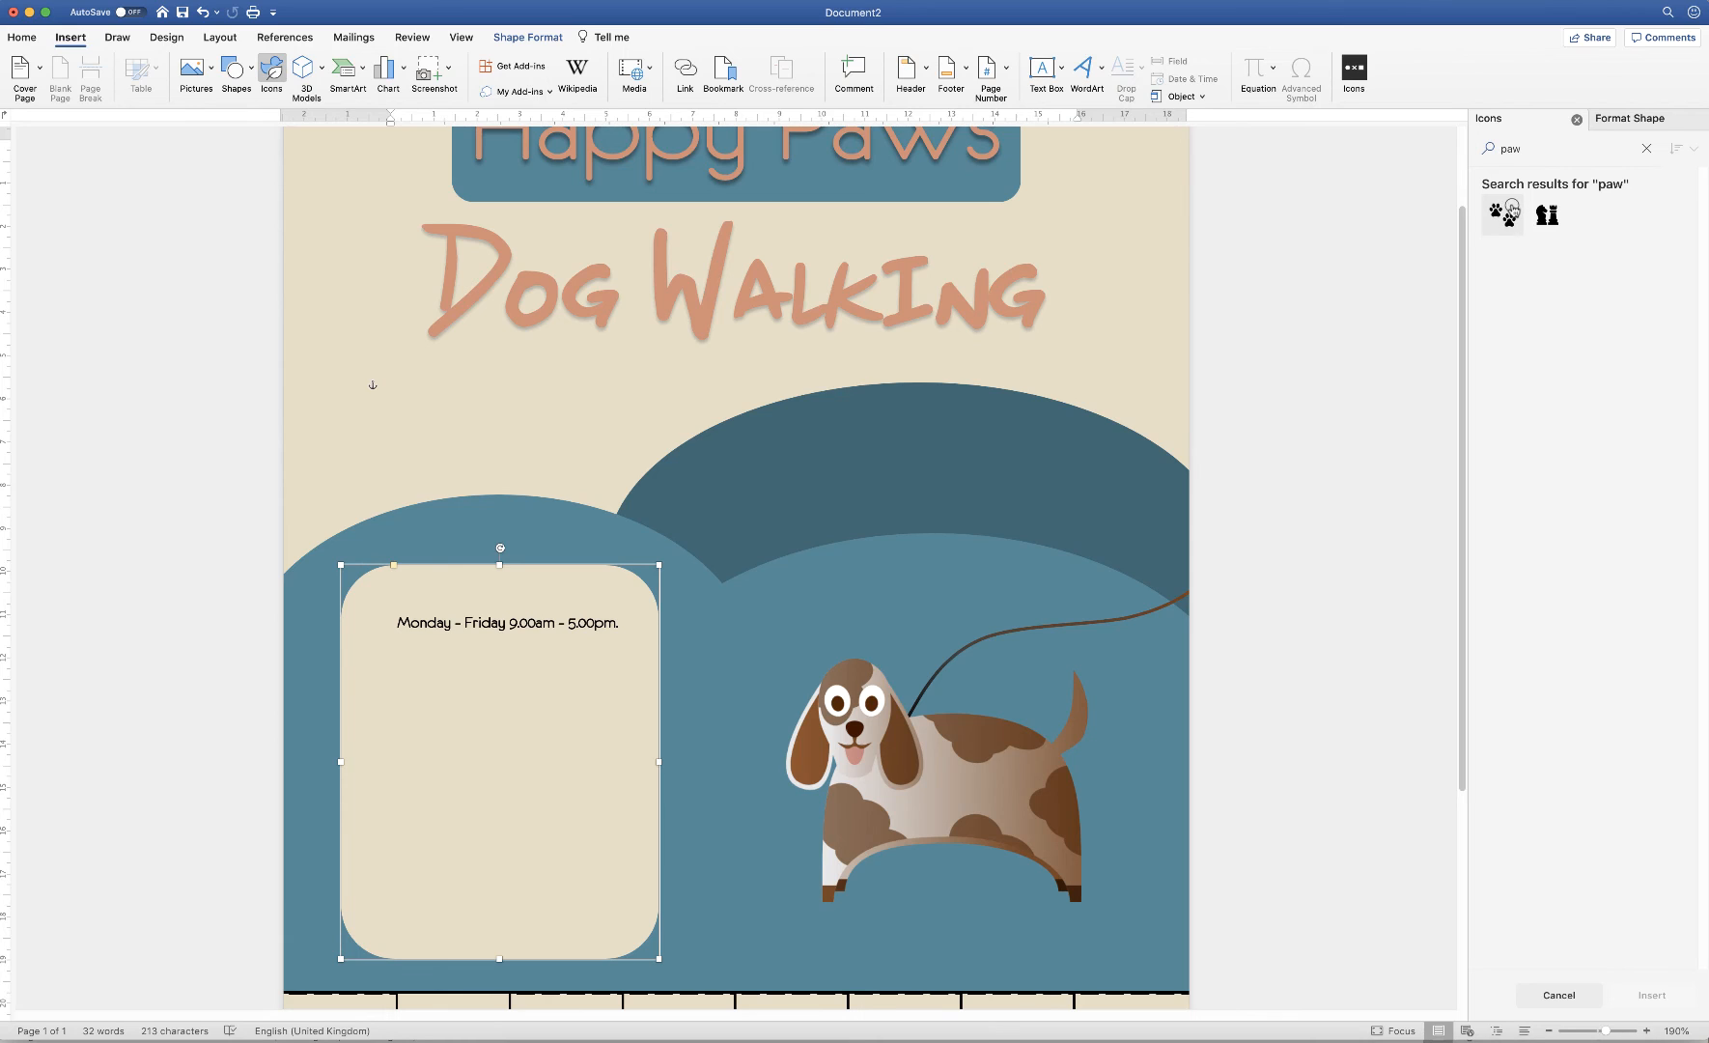
left_click(1513, 210)
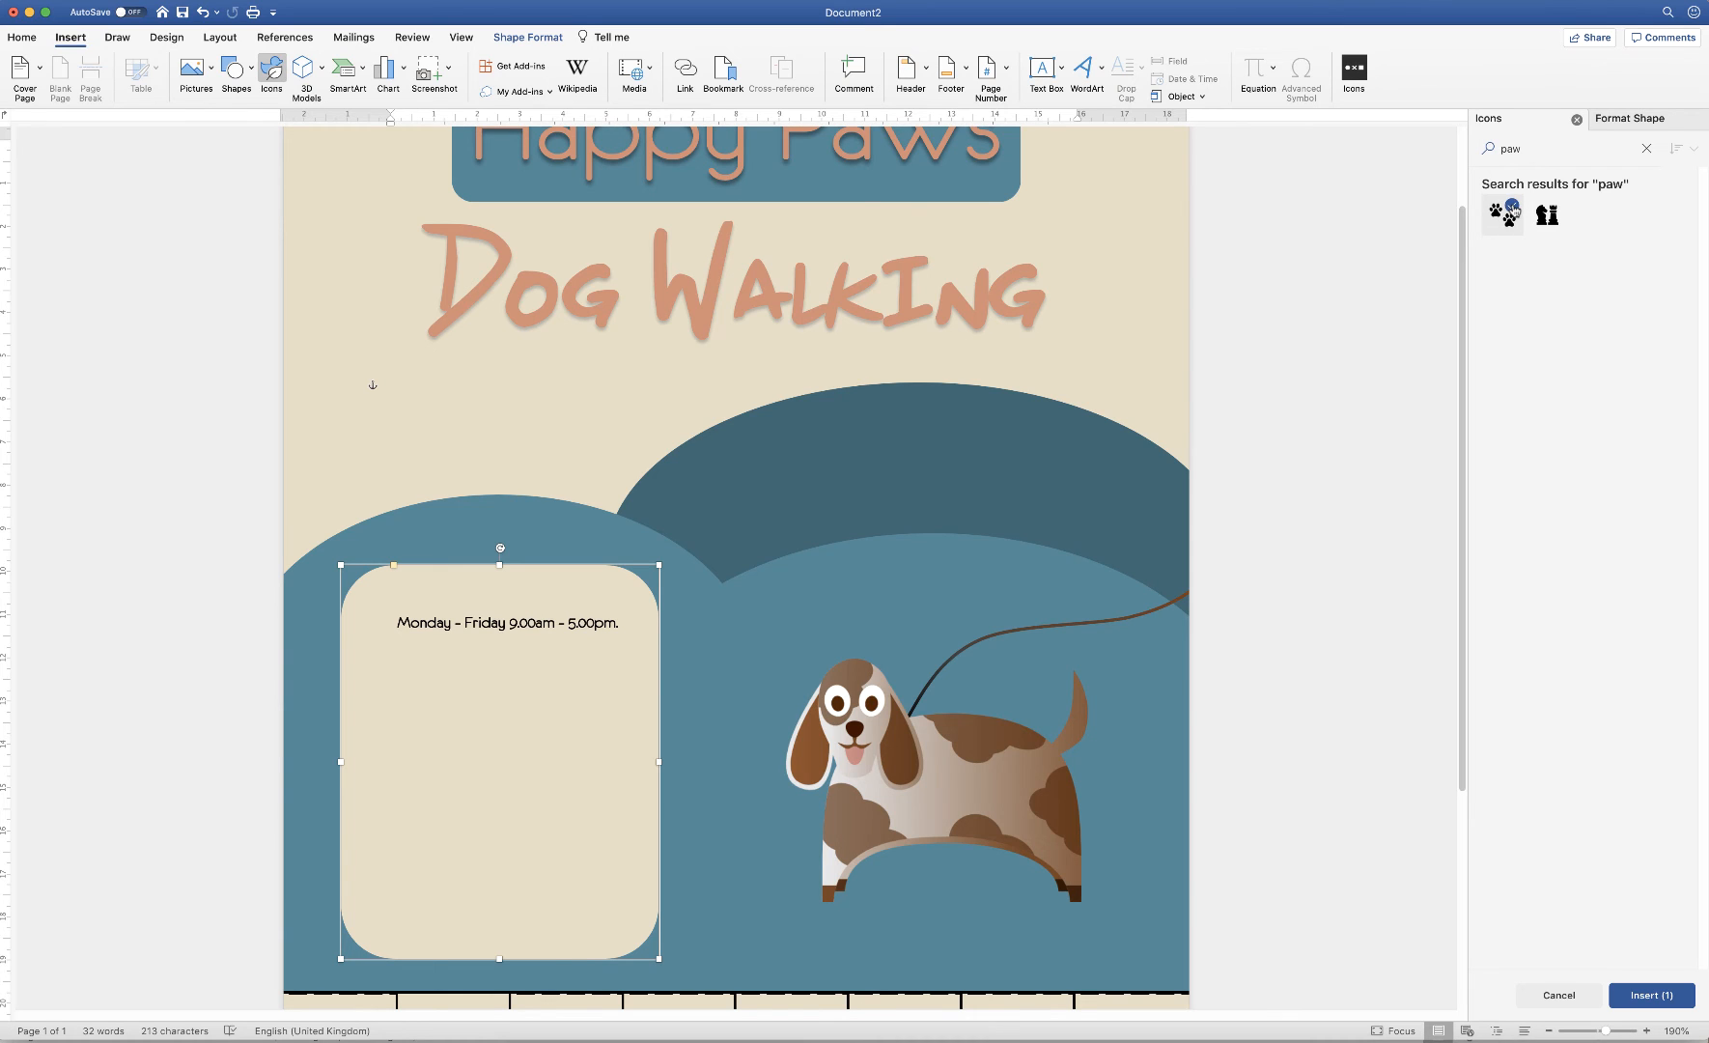
left_click(1648, 997)
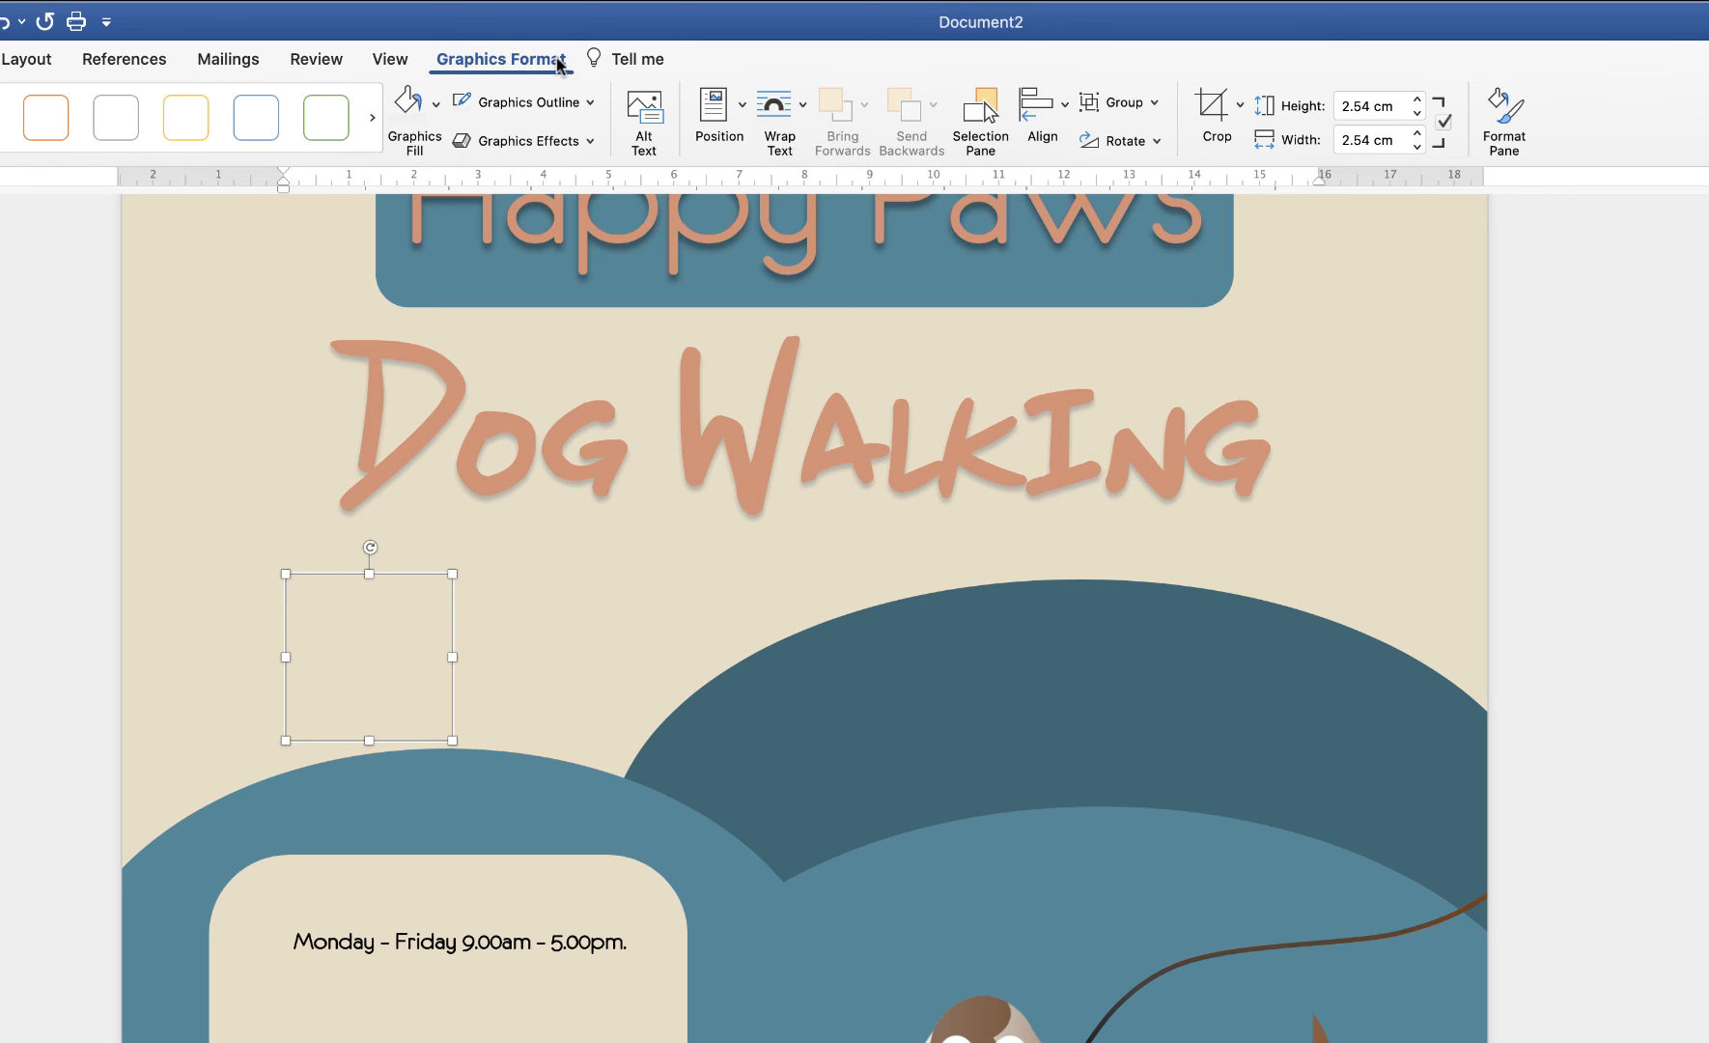
left_click(801, 106)
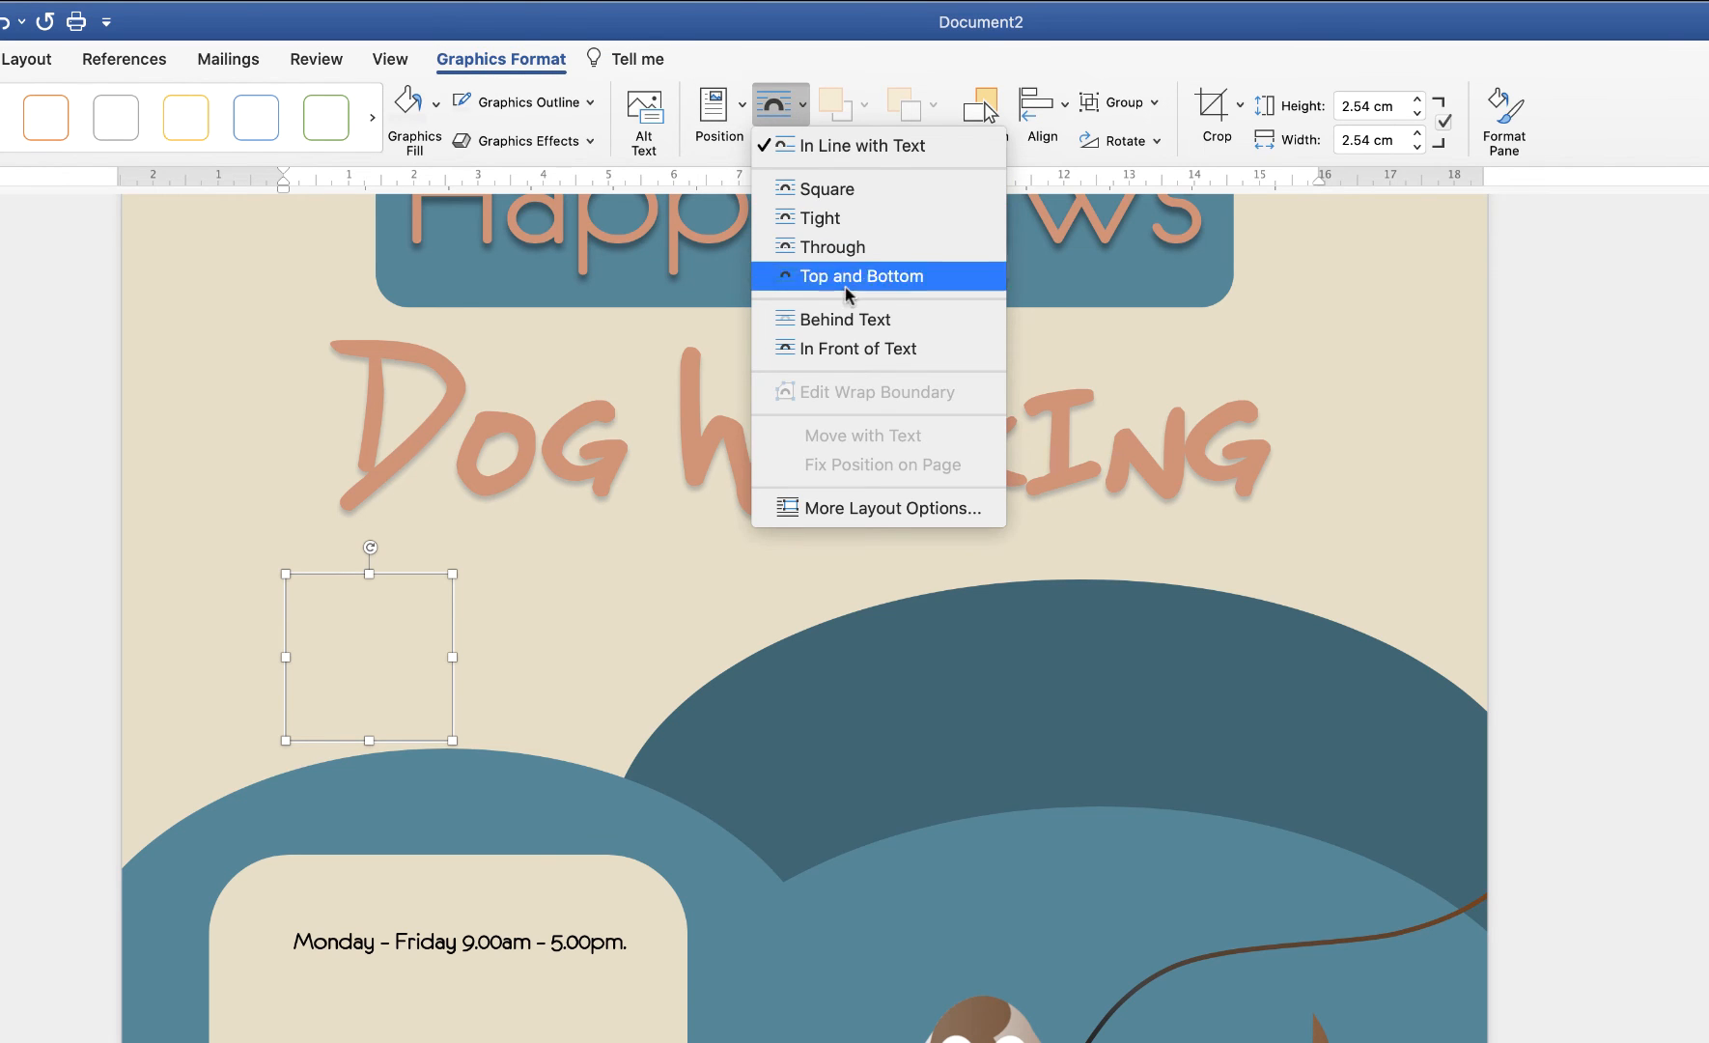
left_click(897, 350)
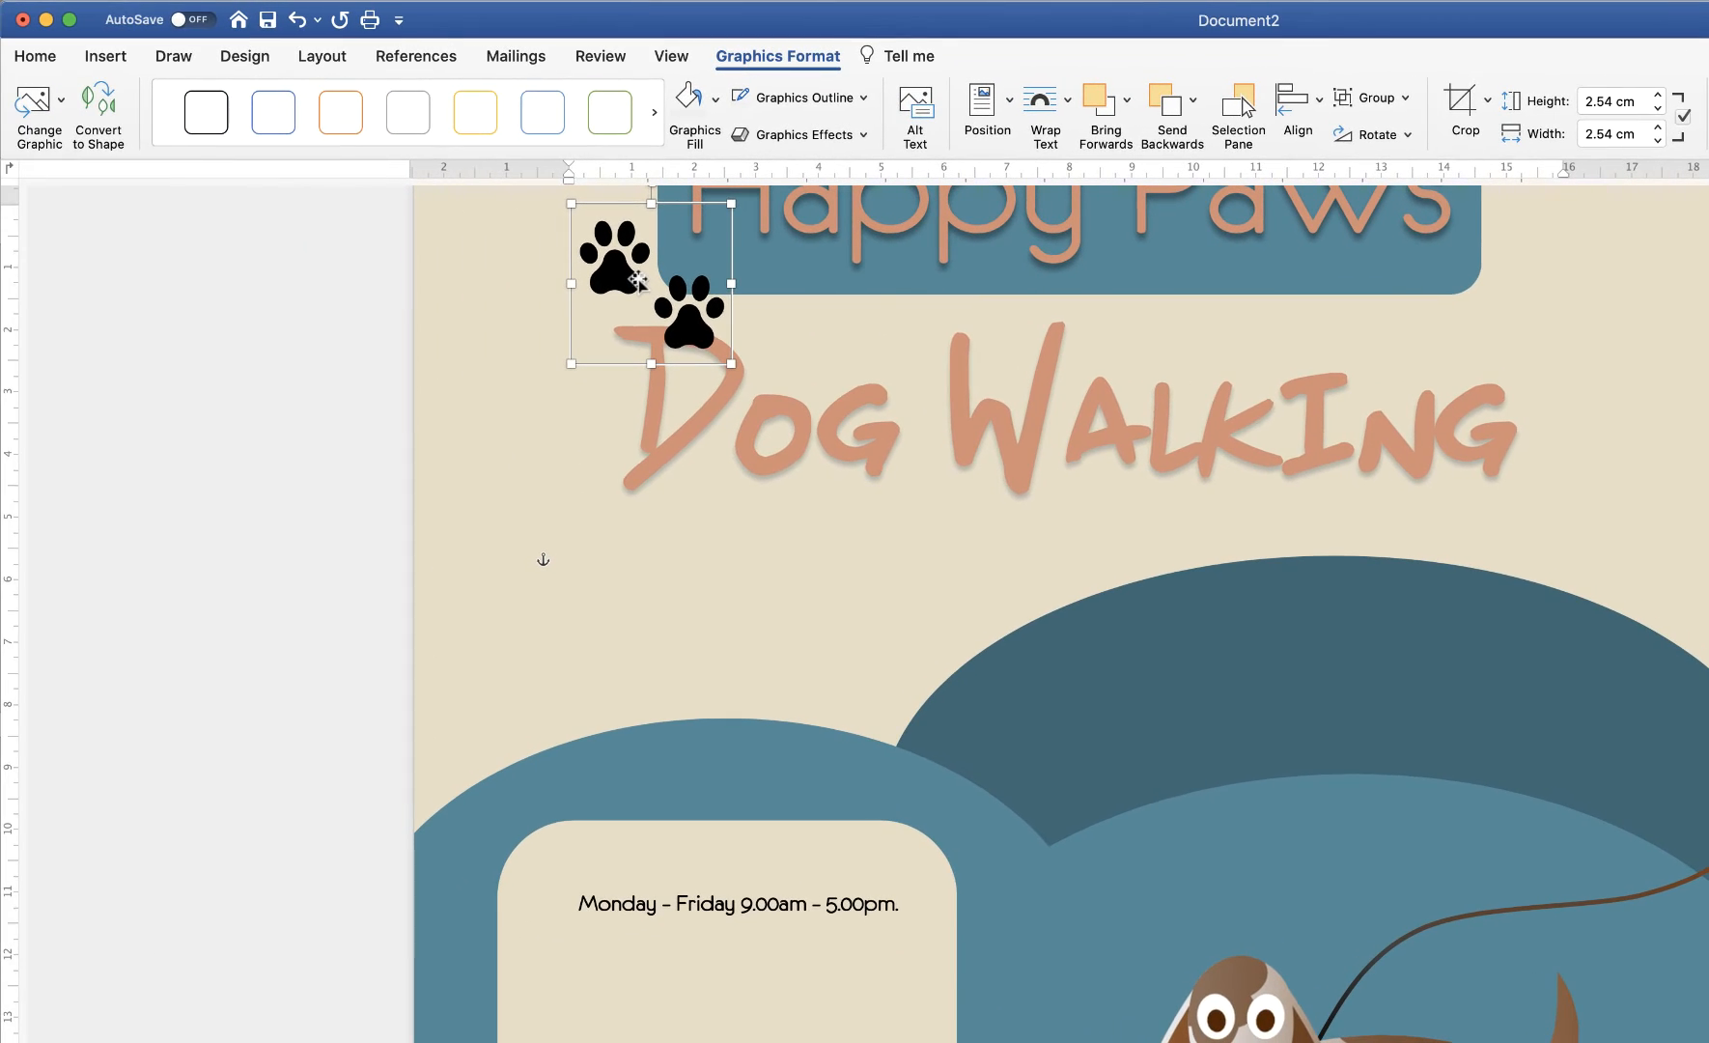
Convert the paw icon to editable shapes and move it into the cream panel
left_click(94, 122)
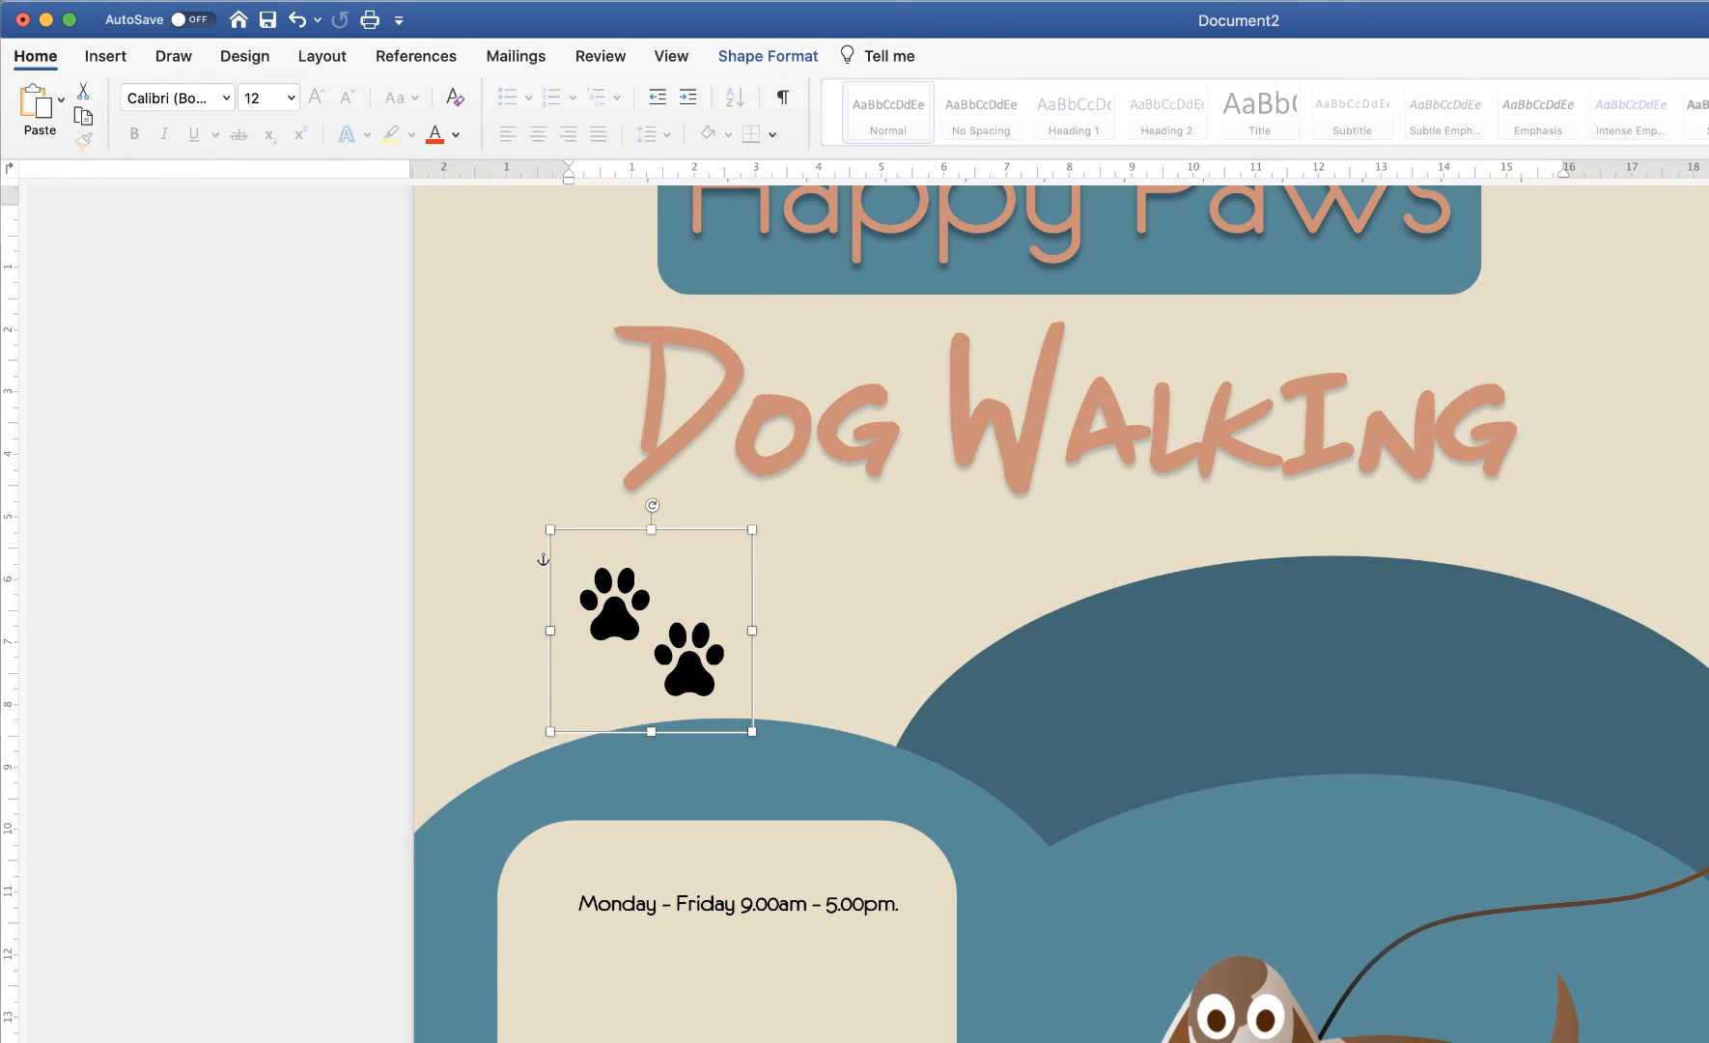
scroll(689, 667, "up", 4)
left_click_drag(689, 666, 669, 533)
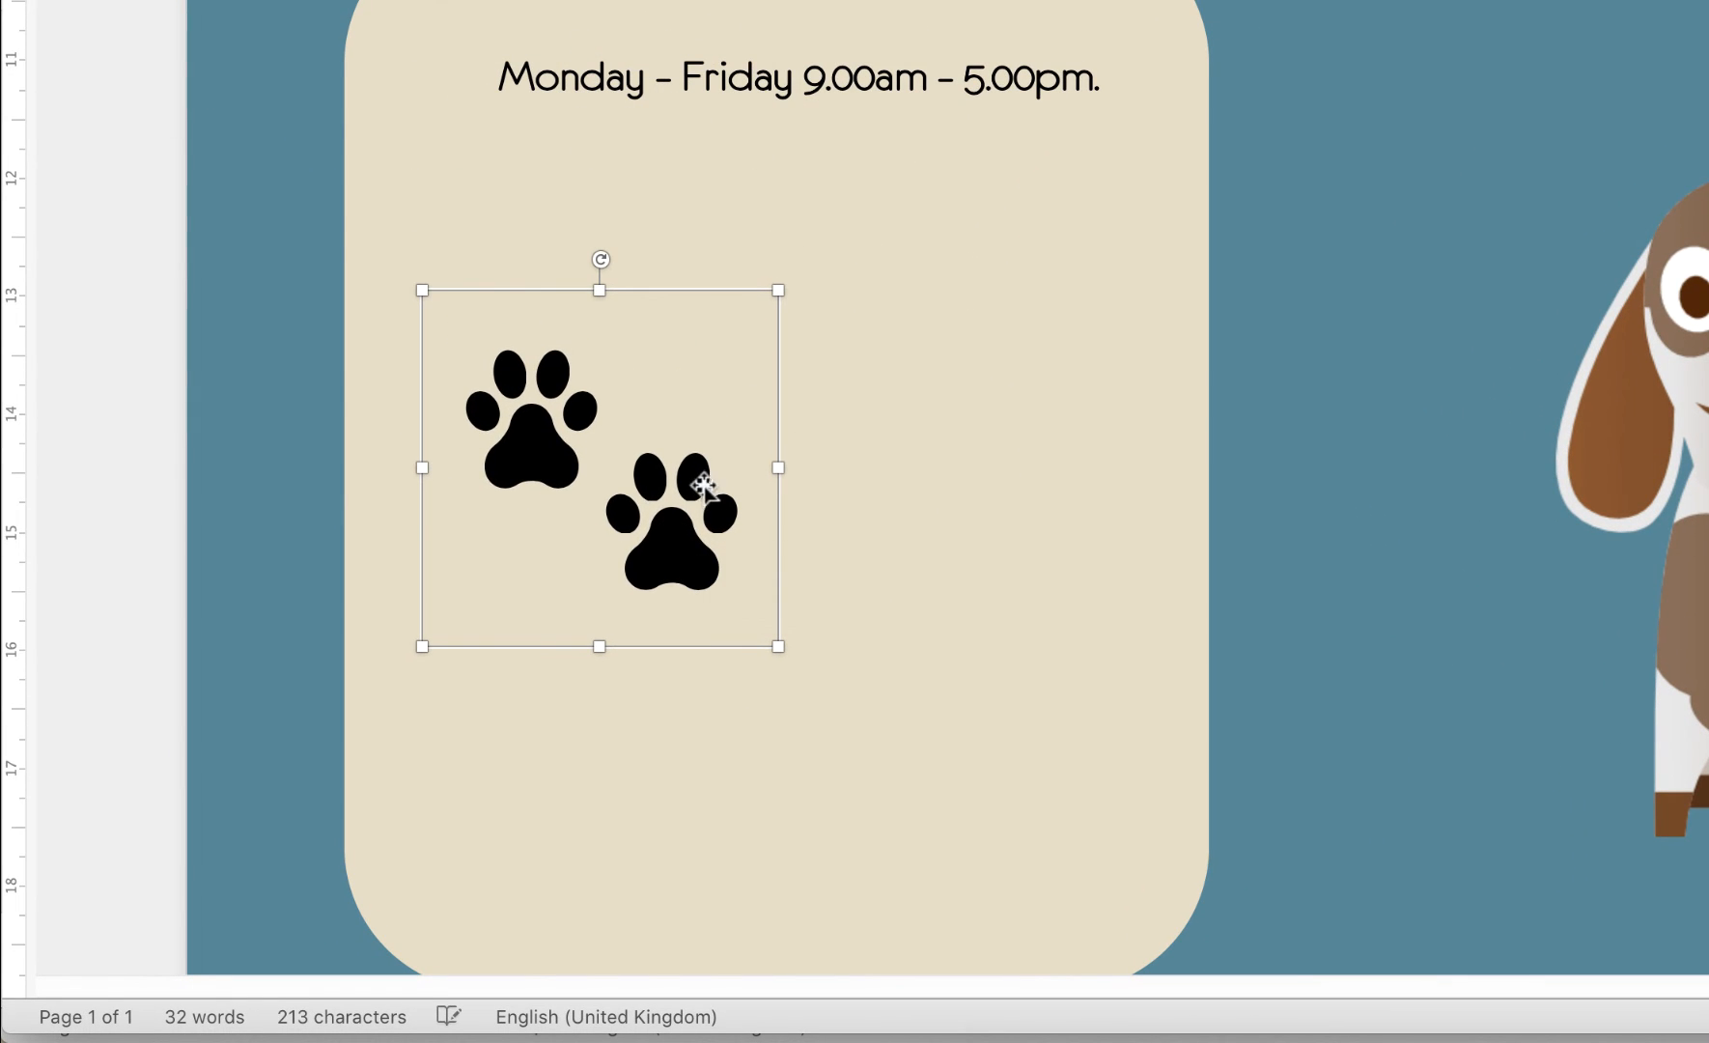
left_click(666, 552)
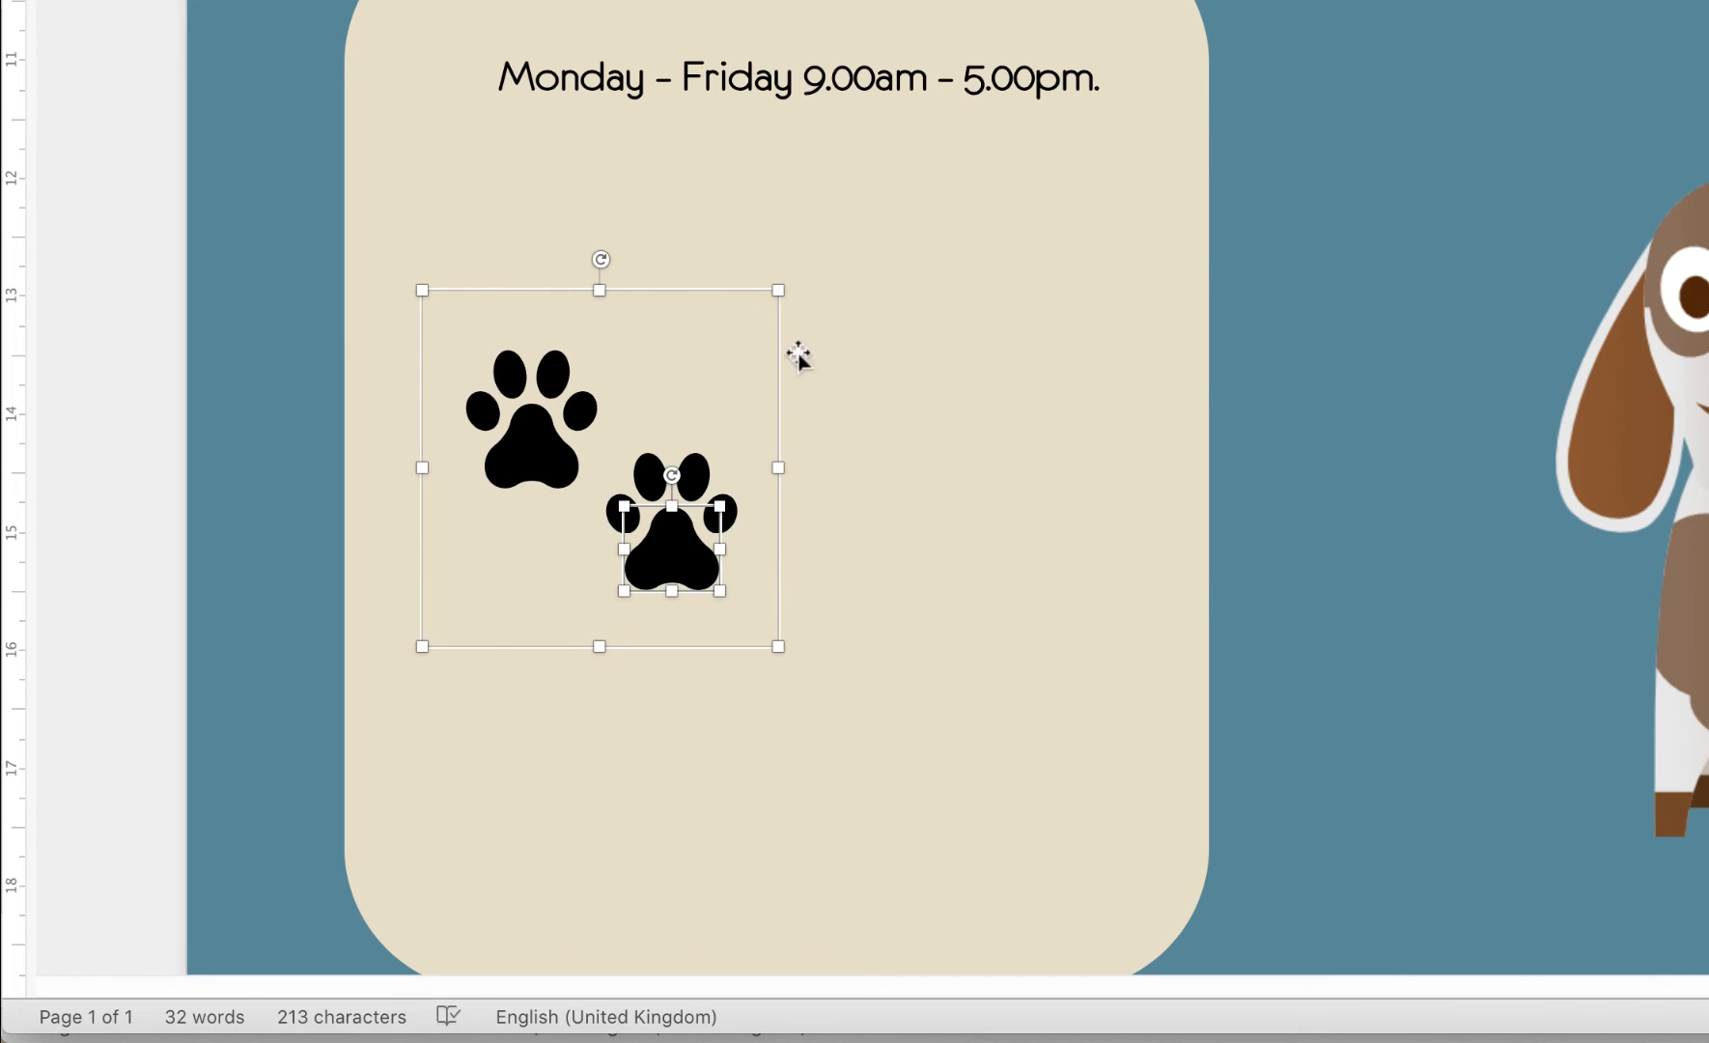
Select the lower paw's four toes and main pad and paste a copy of them
left_click(732, 503)
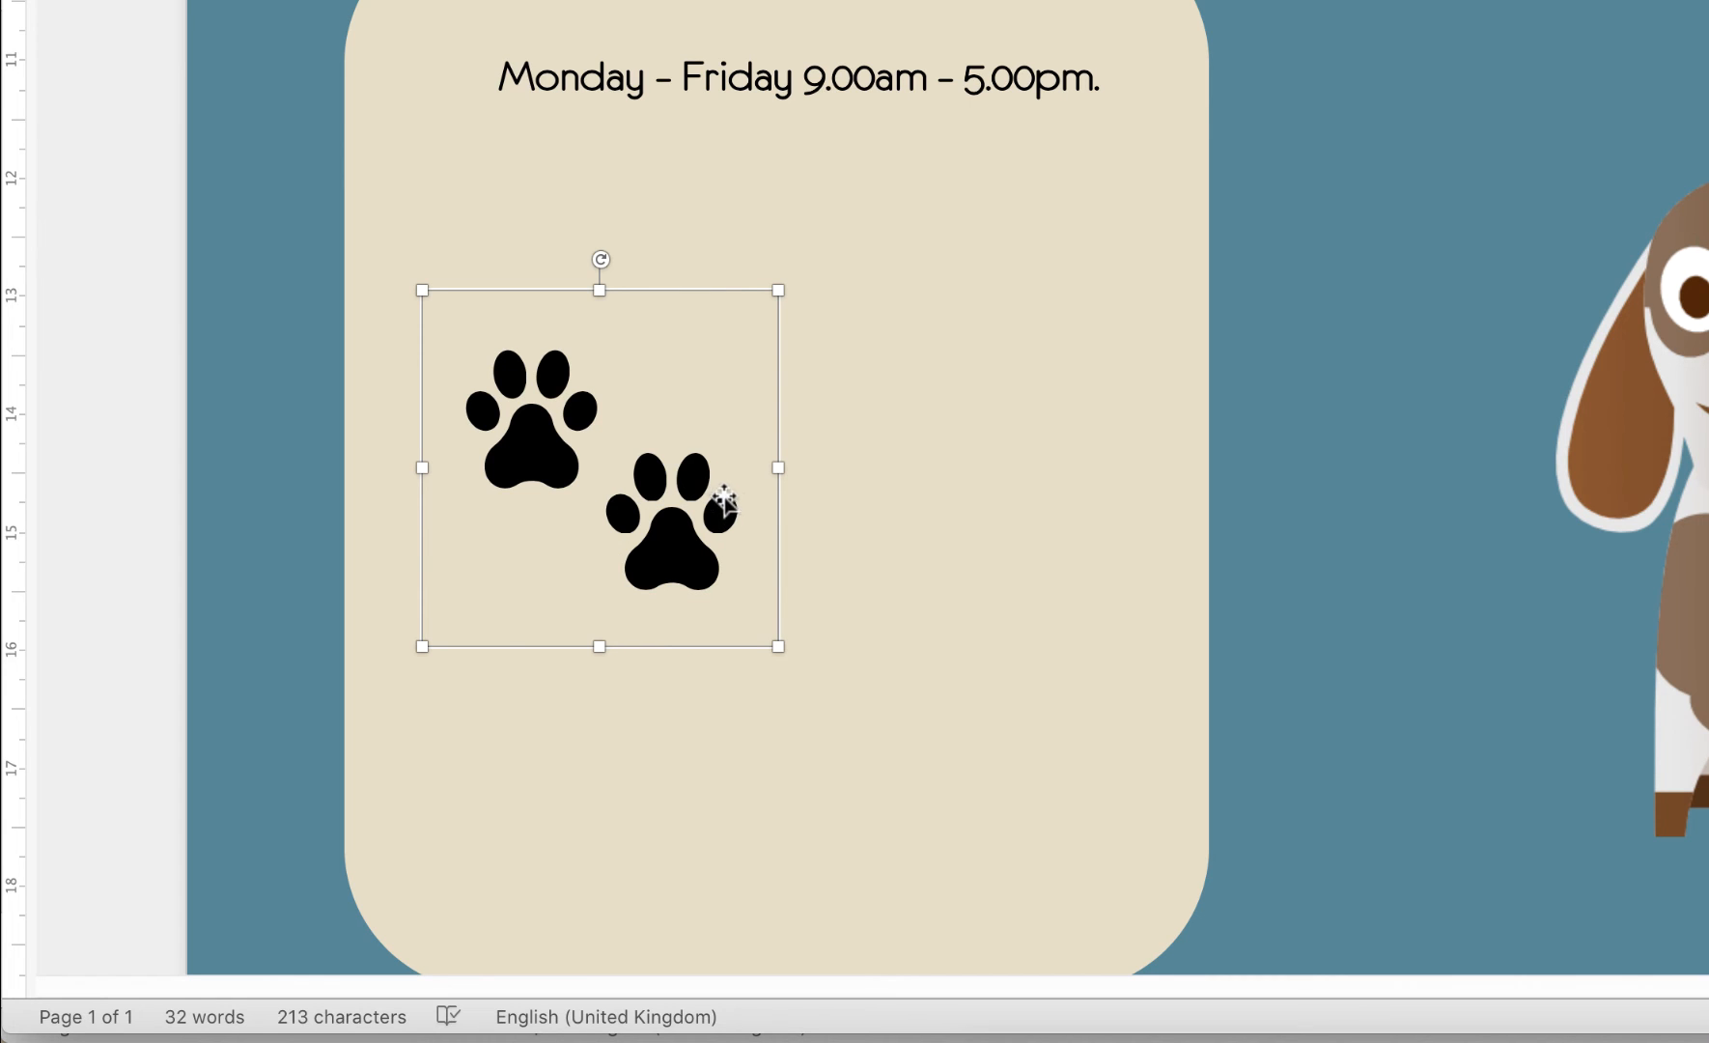
left_click(722, 510)
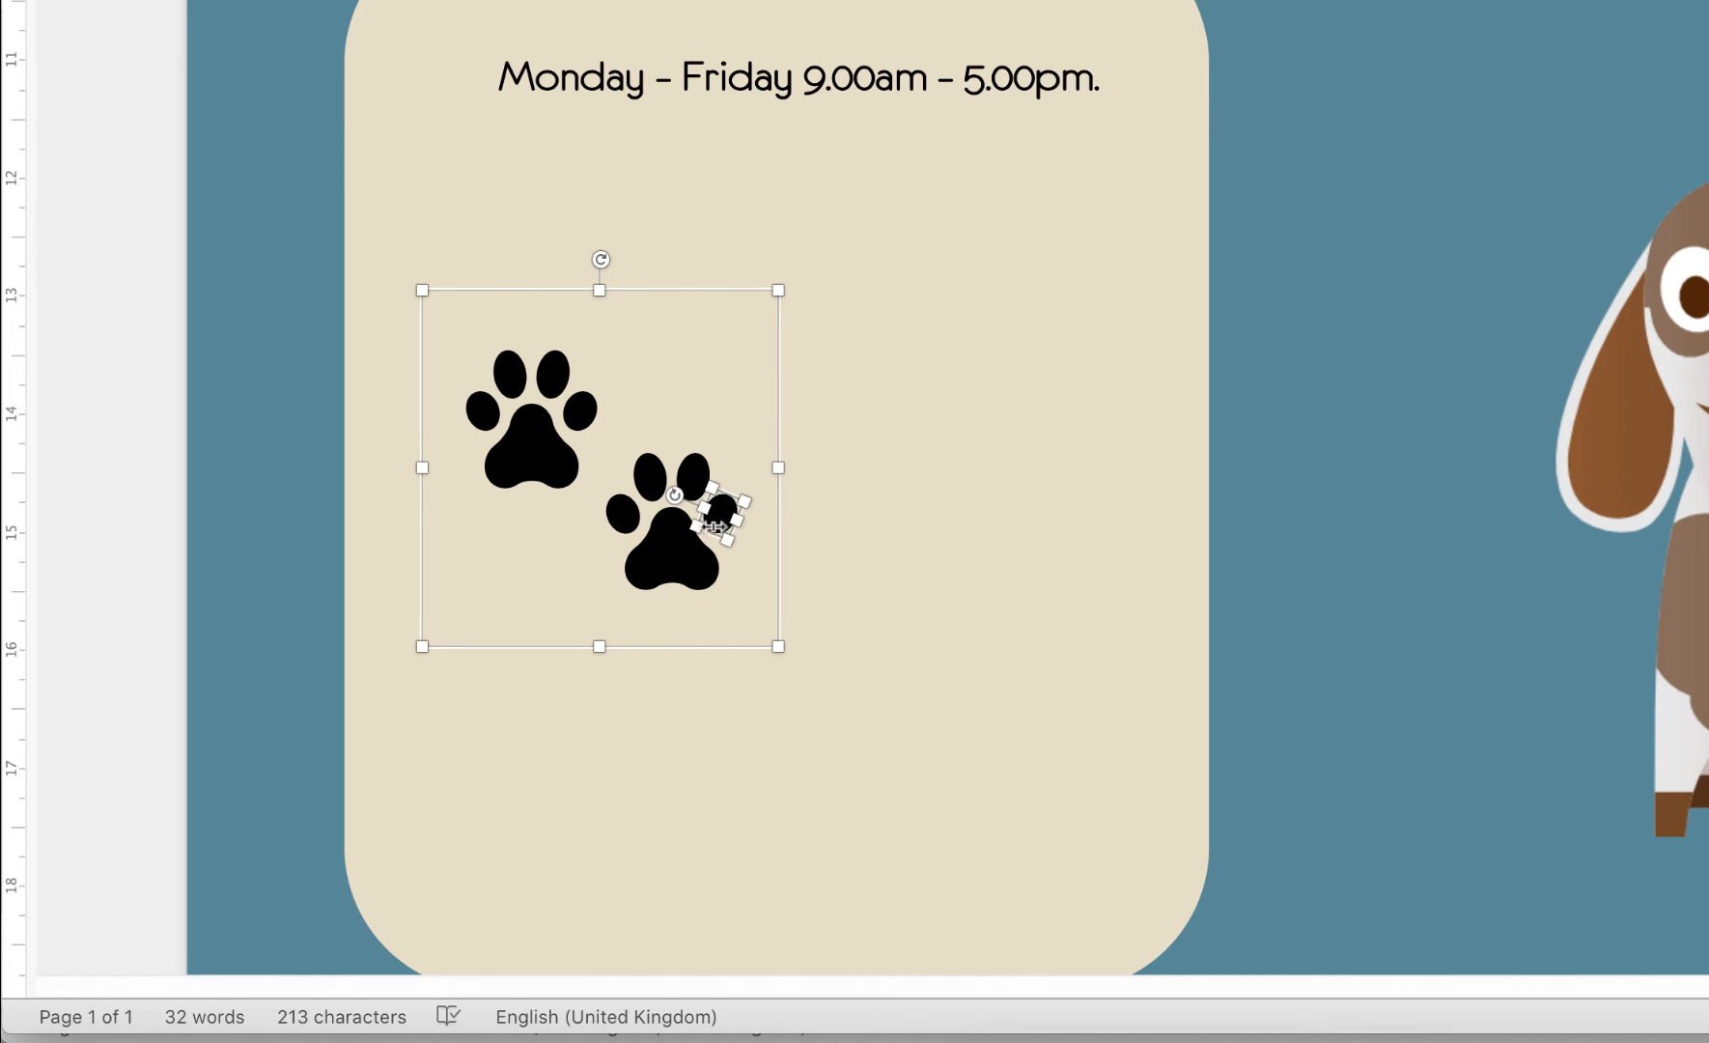
left_click(672, 548, "shift")
left_click(618, 507, "shift")
left_click(649, 473, "shift")
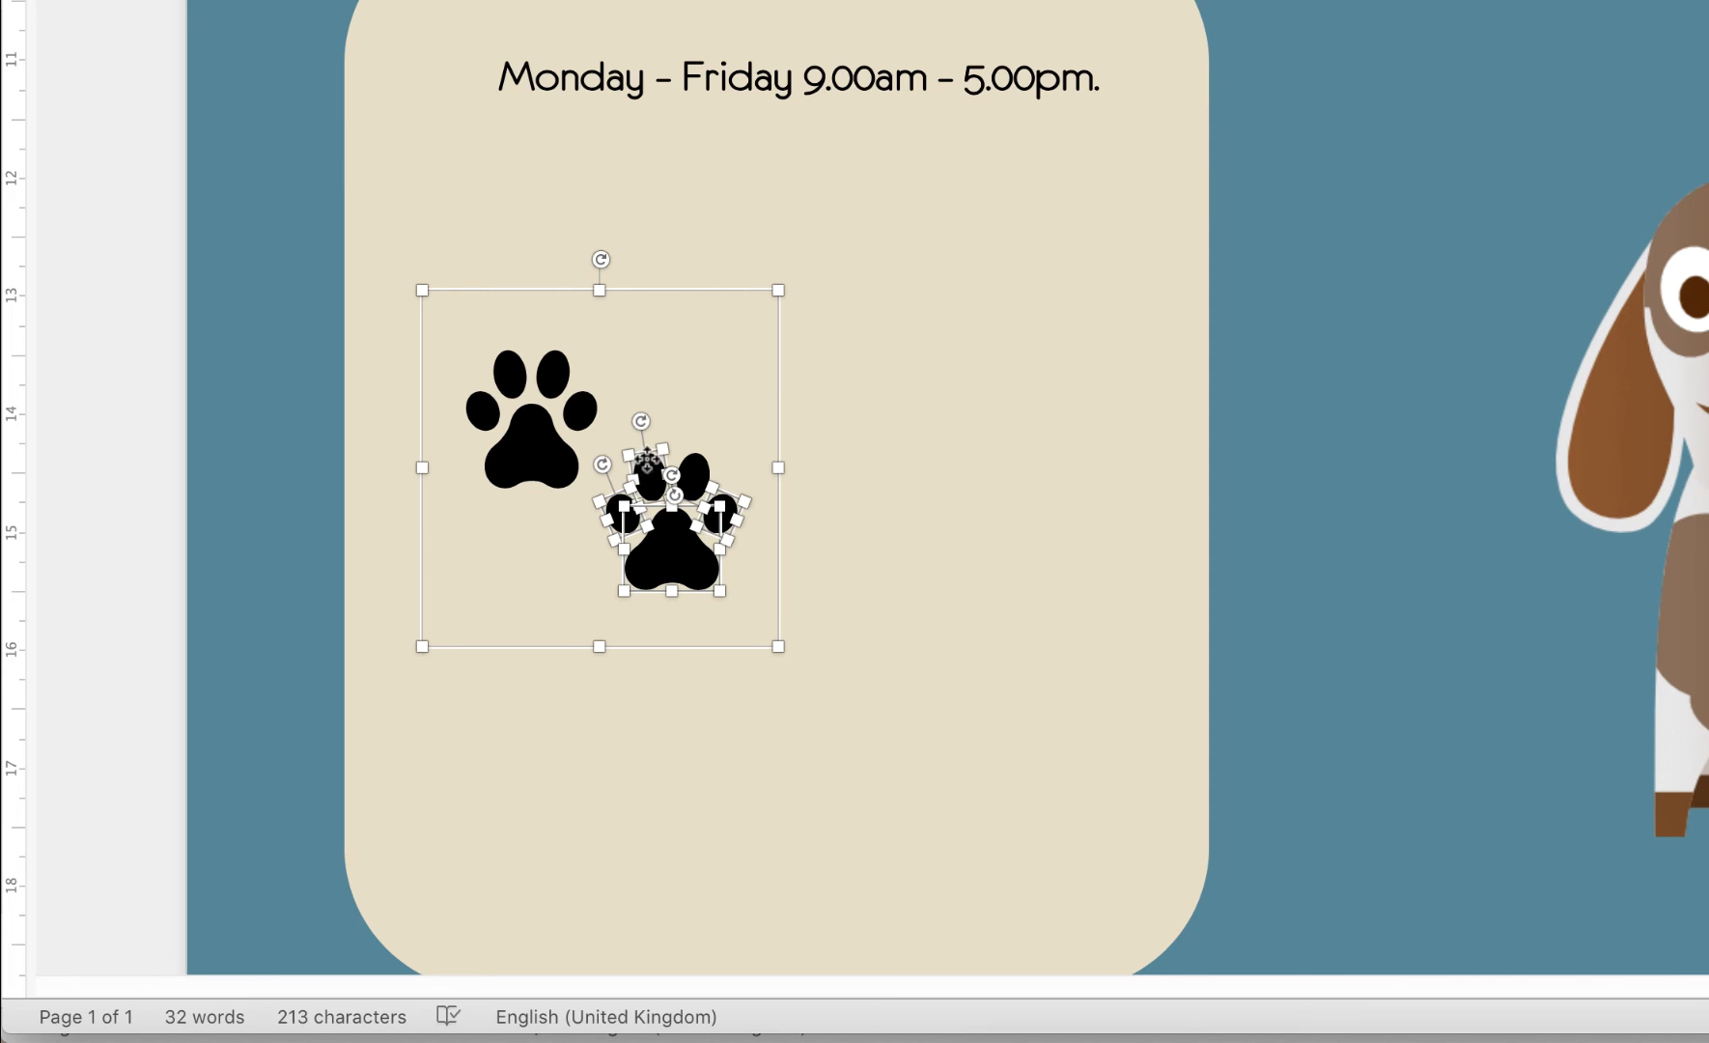
left_click(693, 467, "shift")
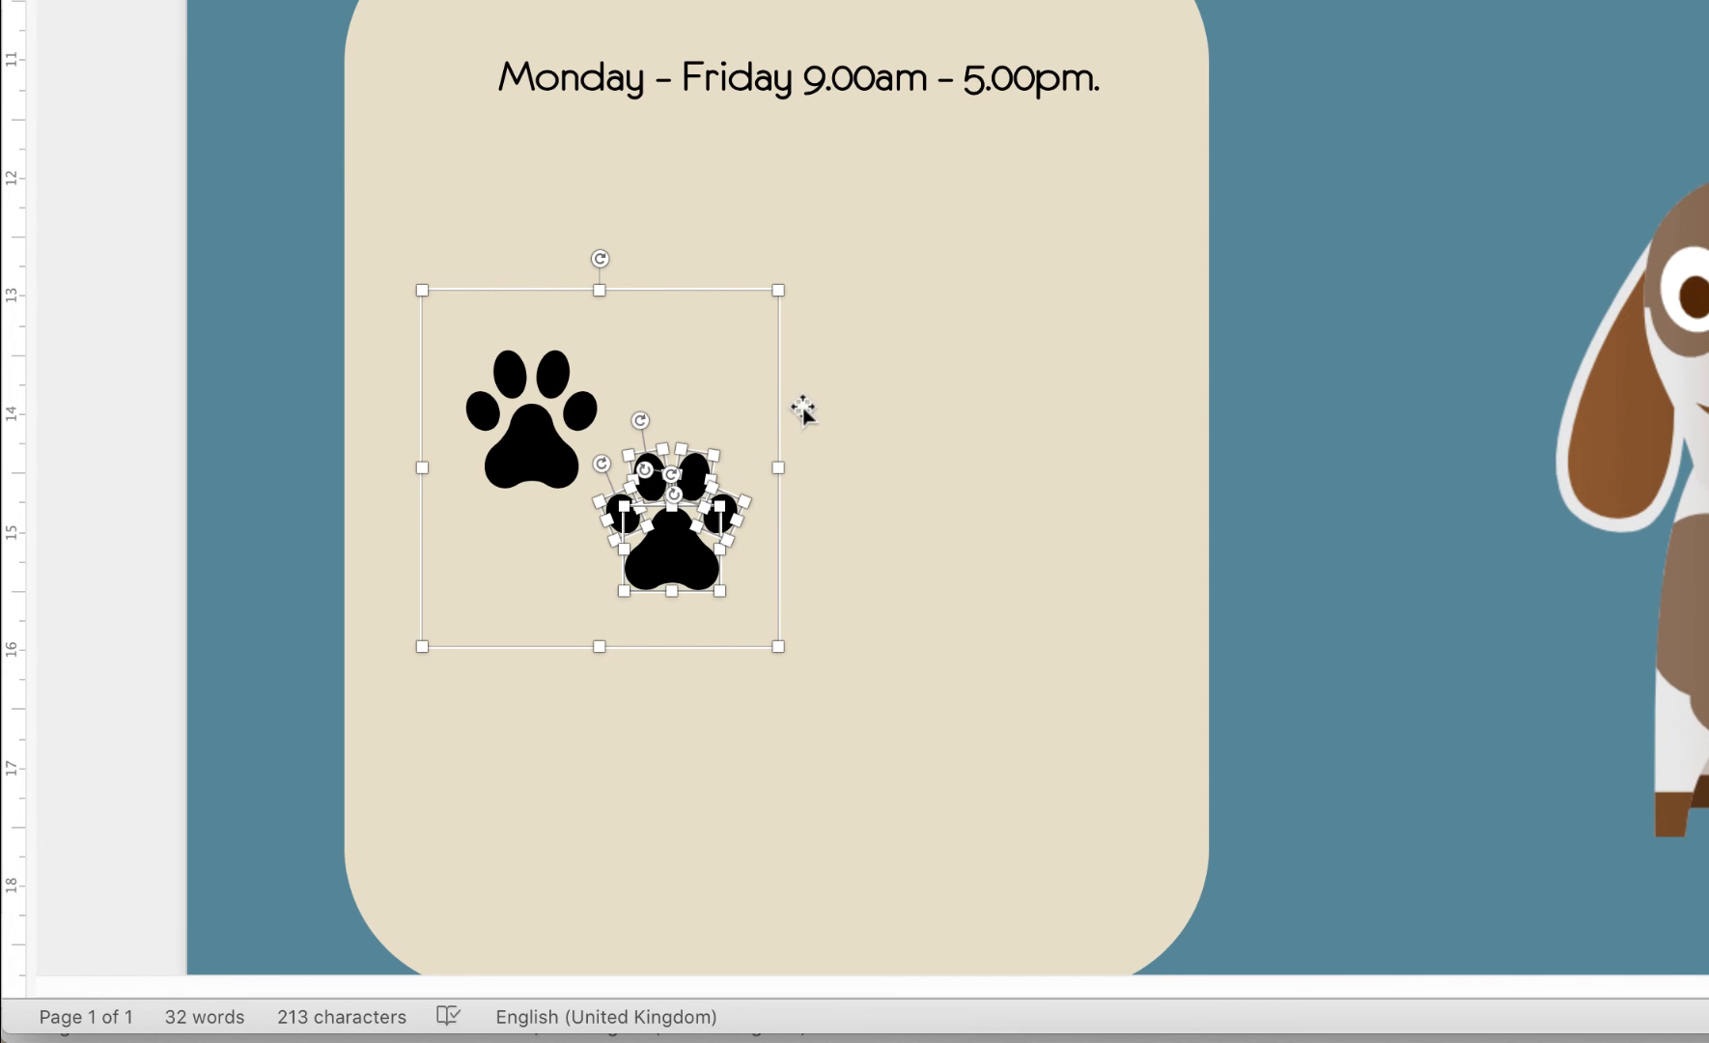
key("super+v")
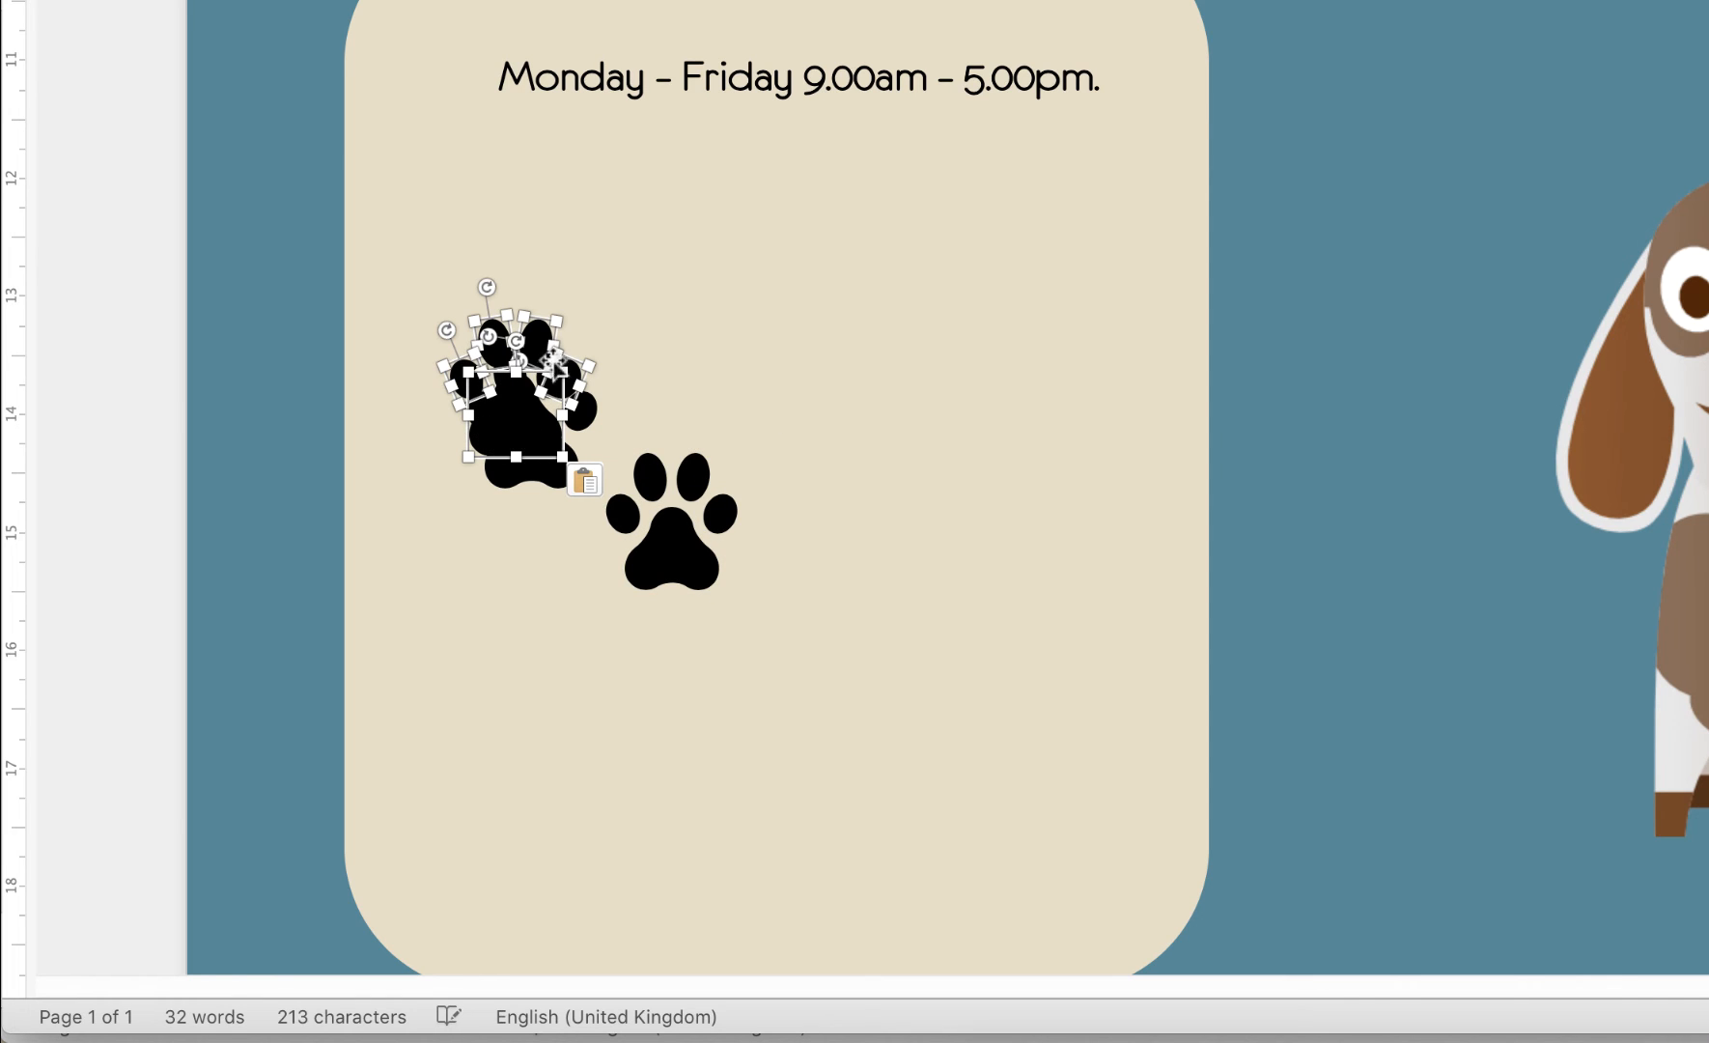
left_click(676, 560)
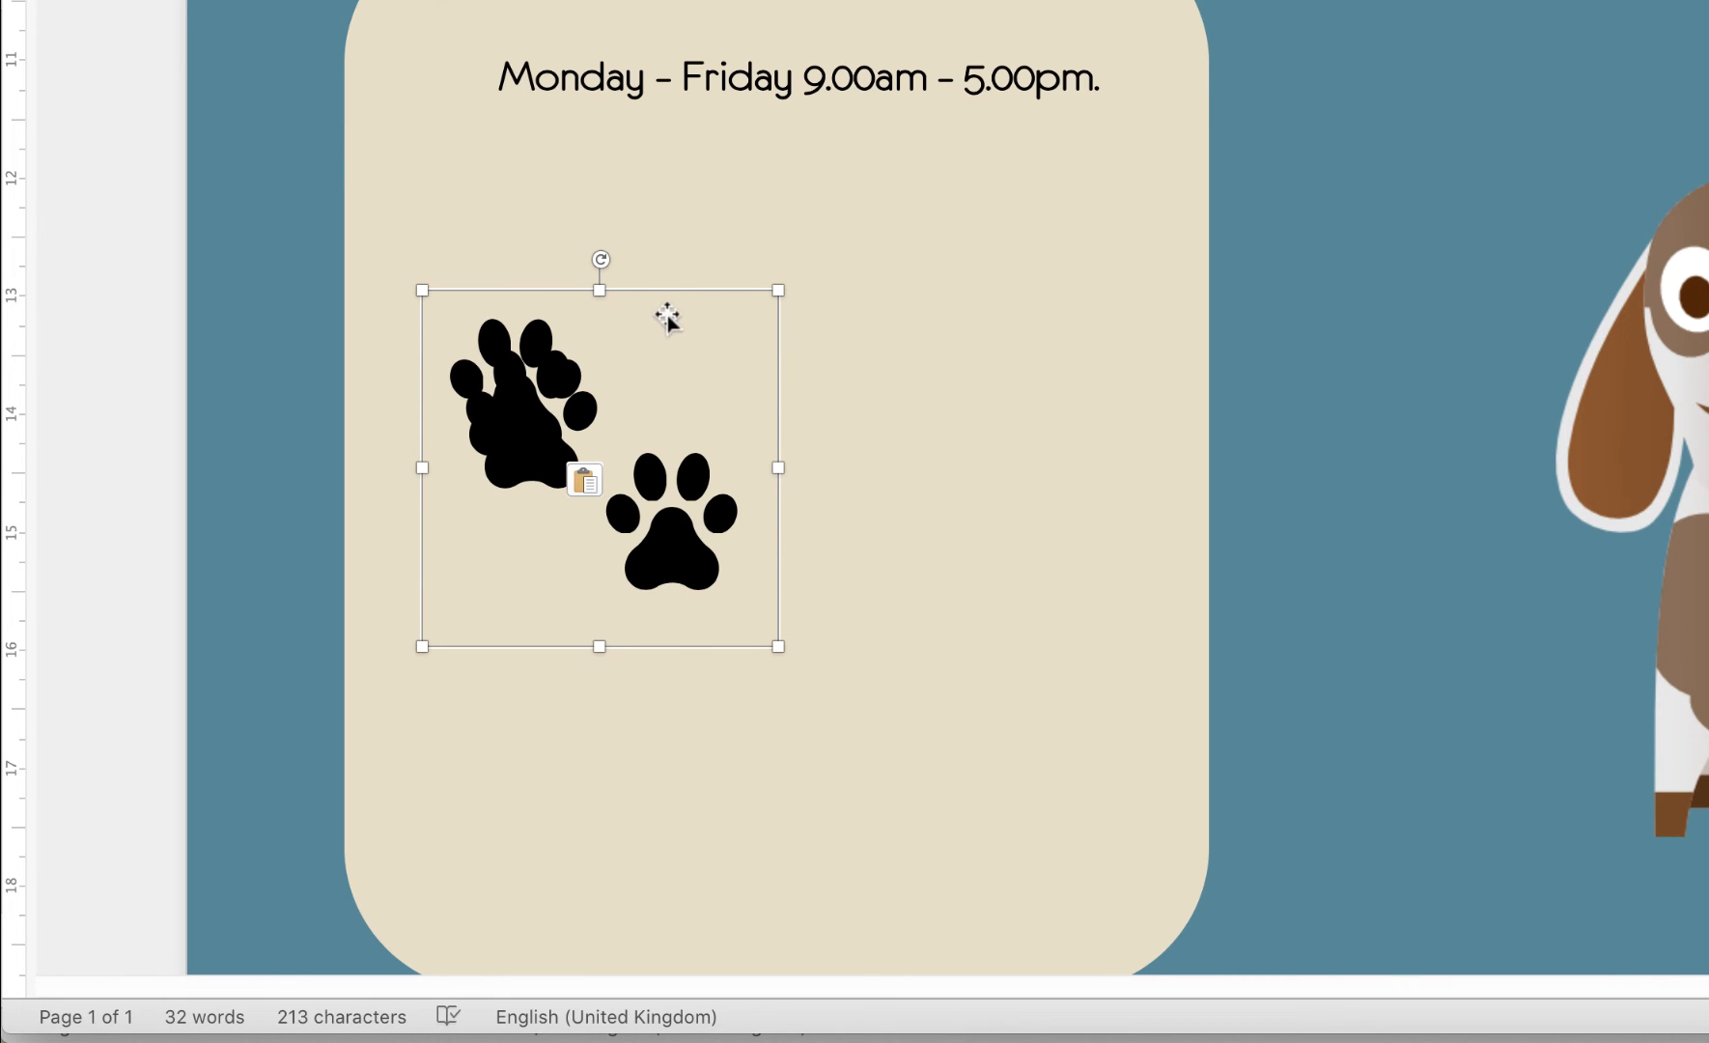
Delete the two-paw icon, group the remaining paw's pieces, and move it below the hours
key("Delete")
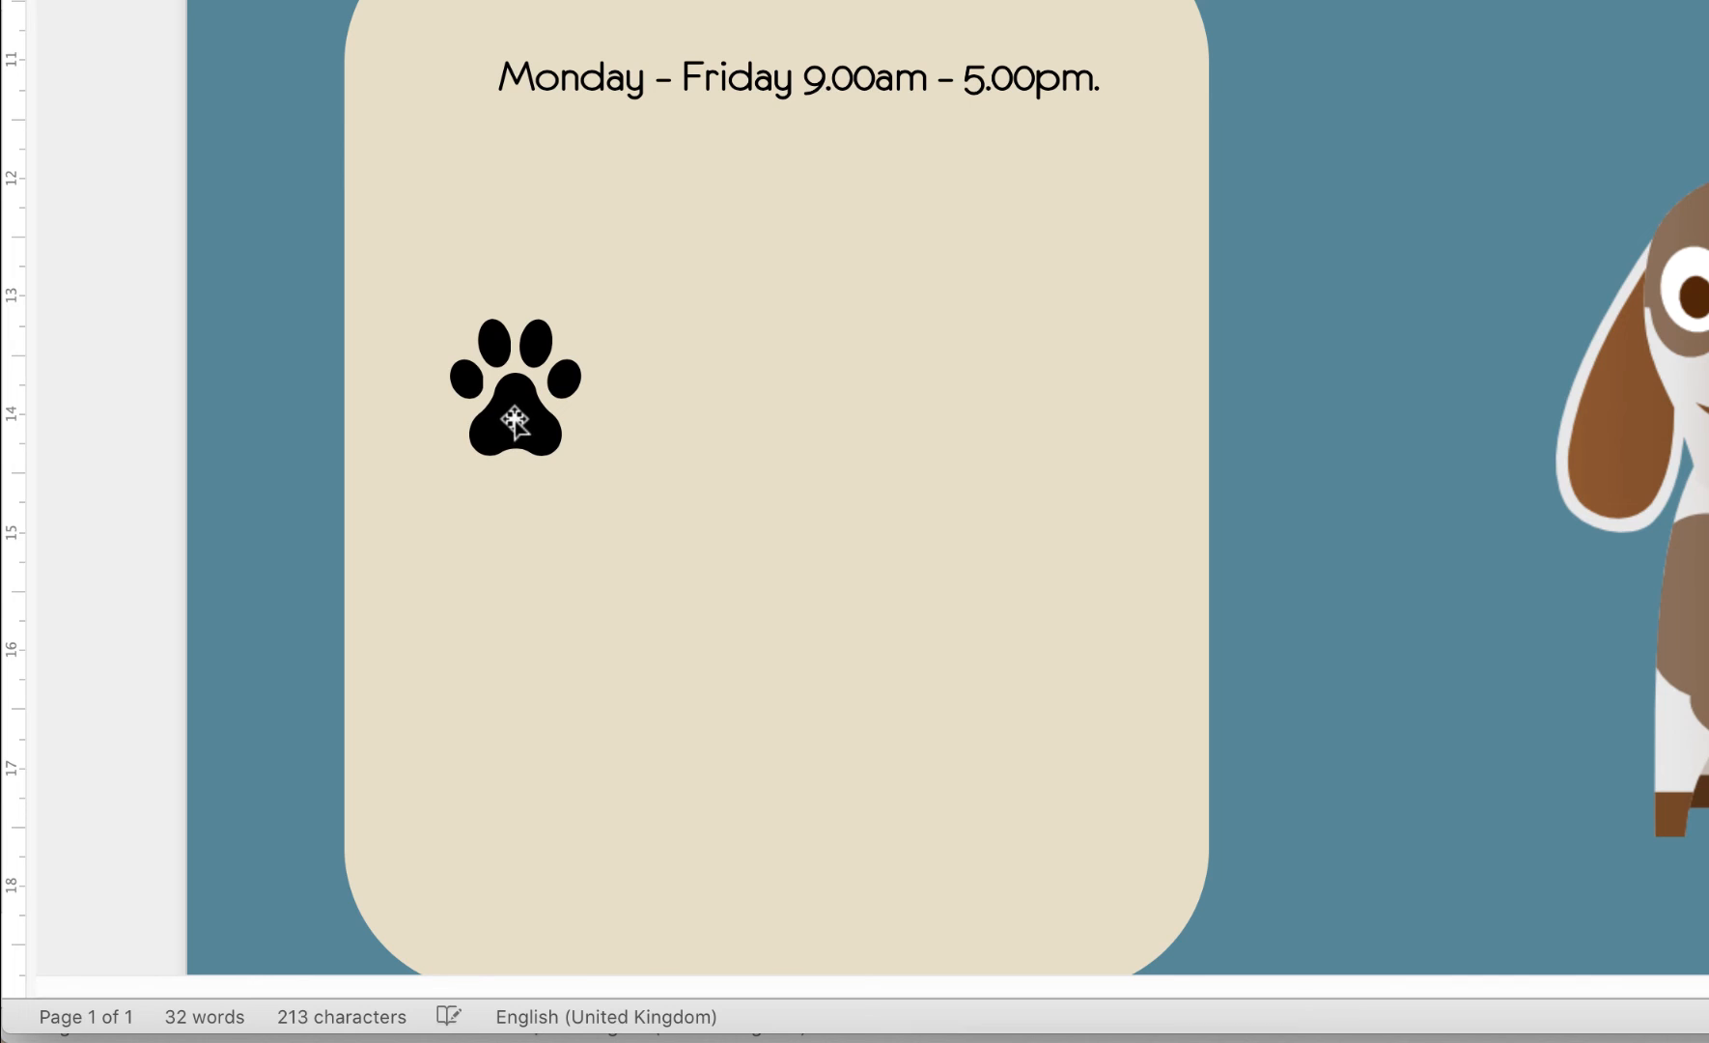
left_click(516, 415)
left_click(570, 377)
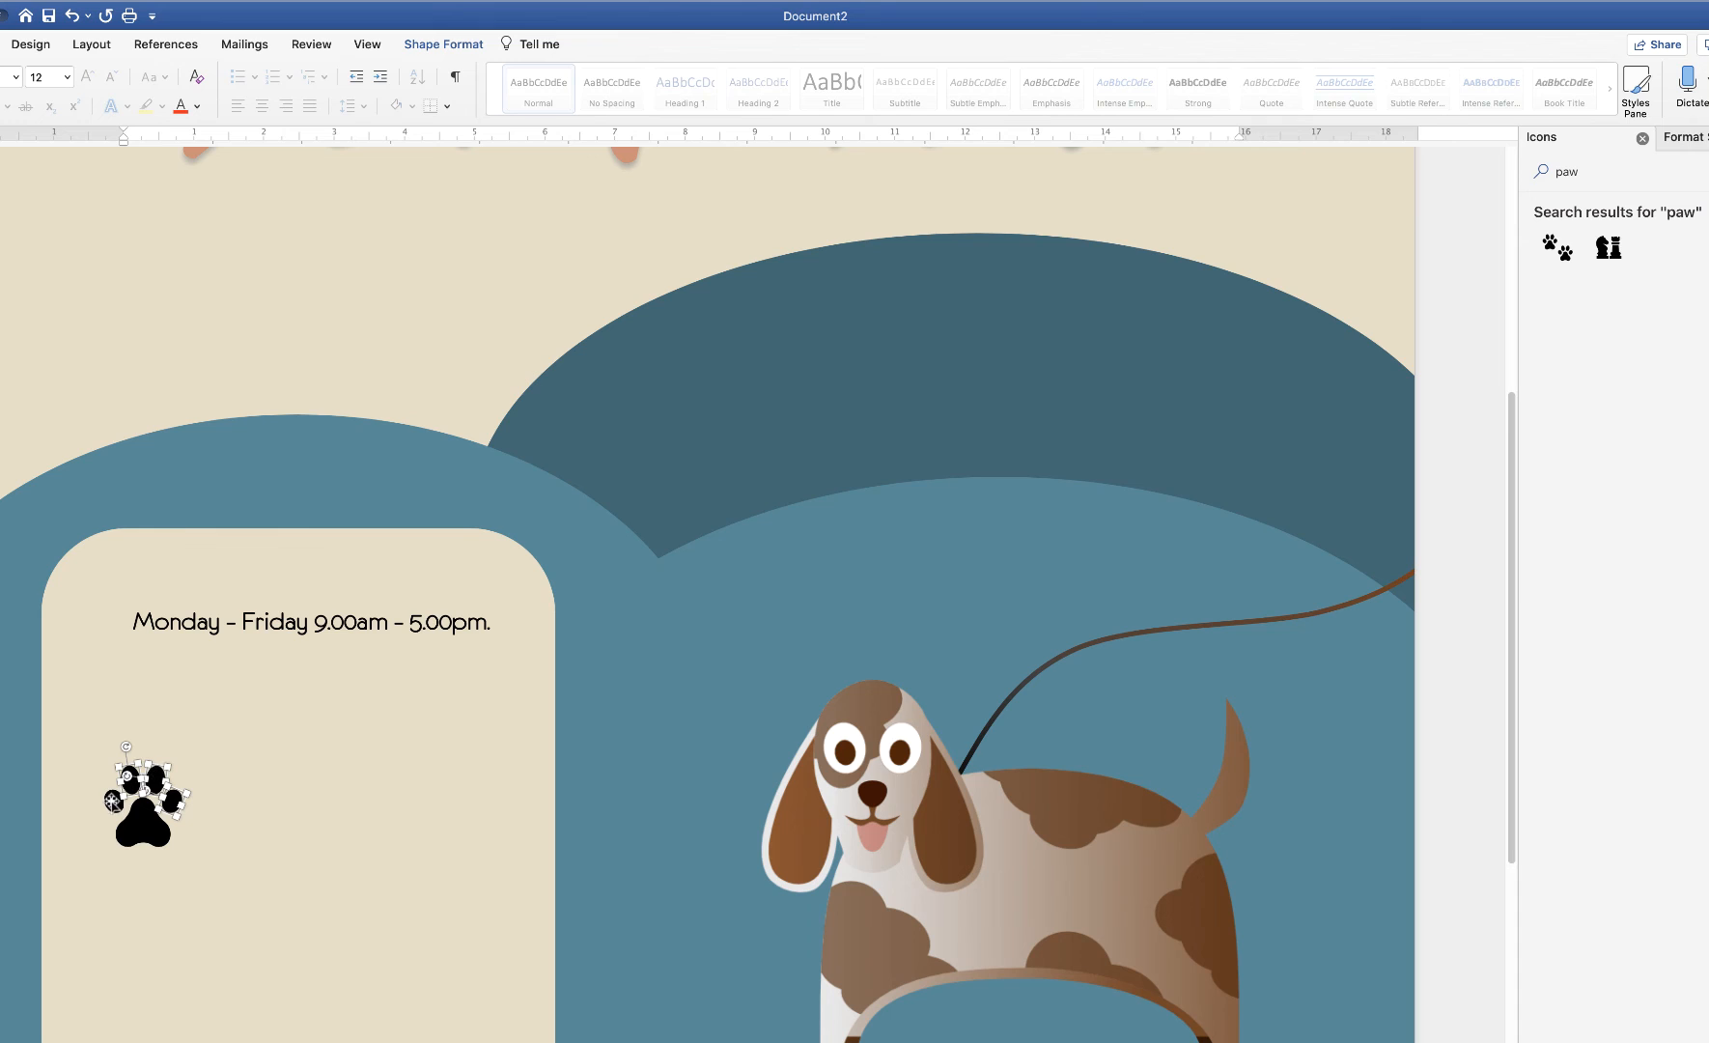
left_click(113, 801, "shift")
left_click(443, 45)
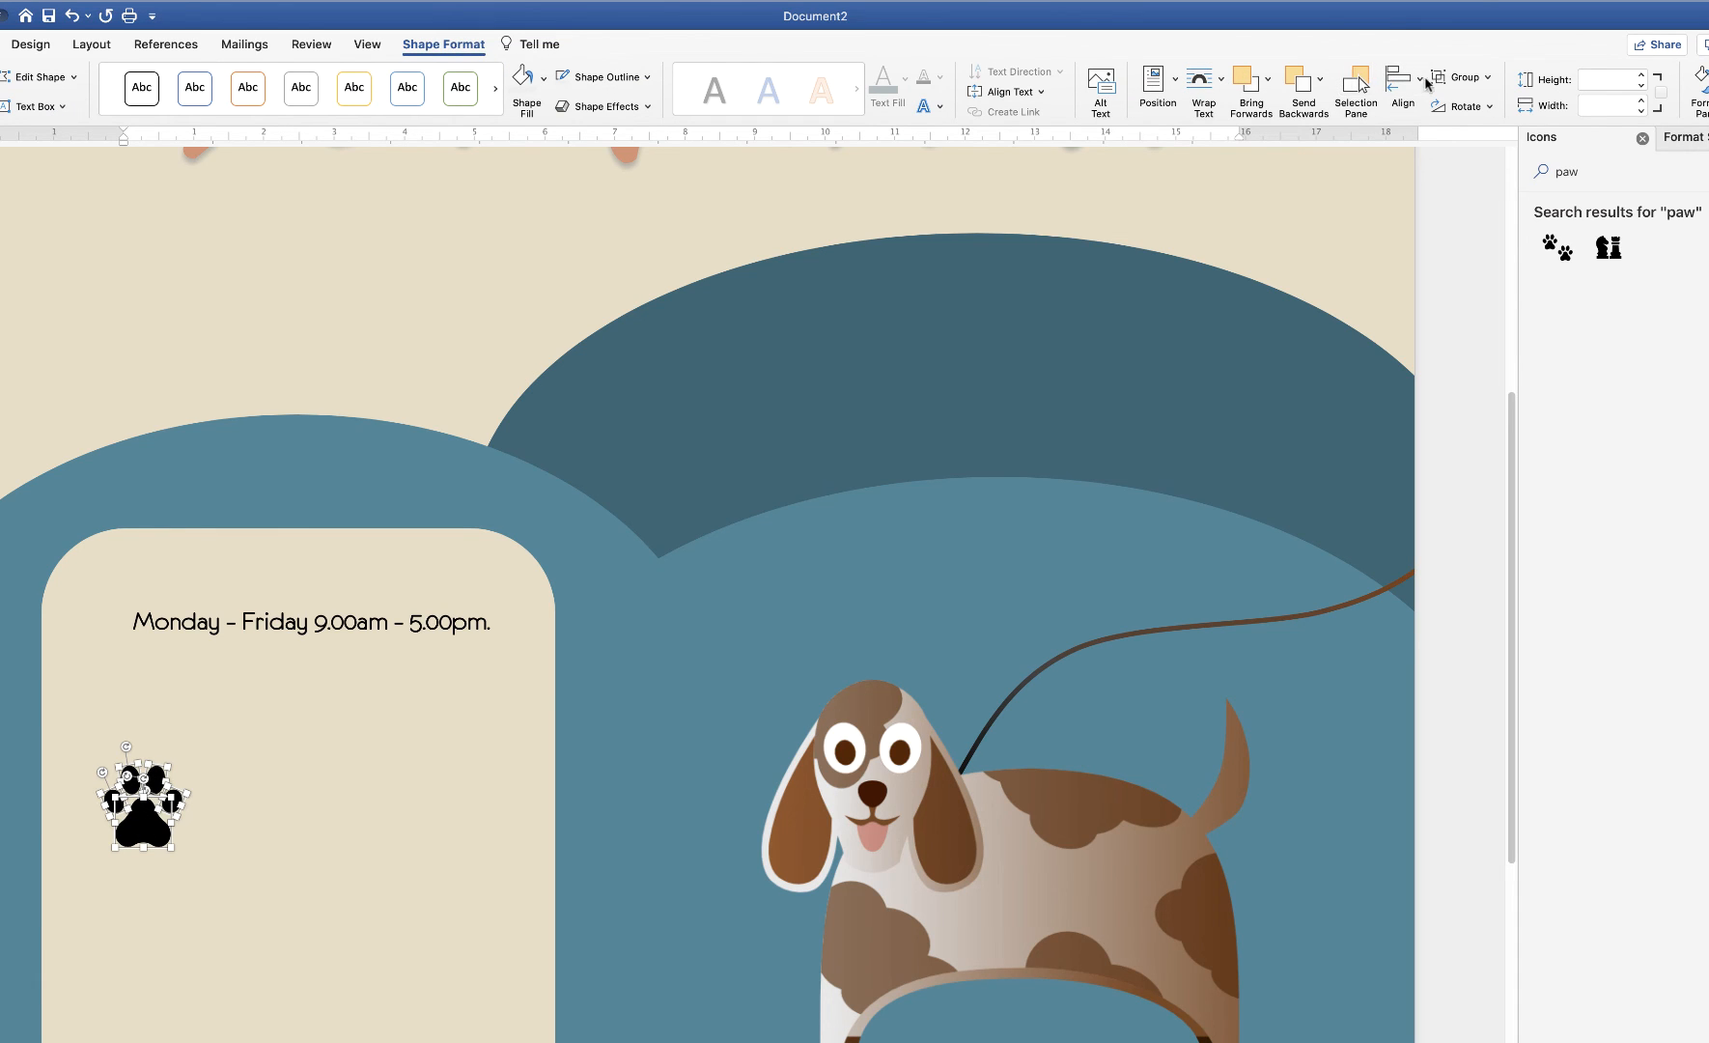
left_click(1486, 83)
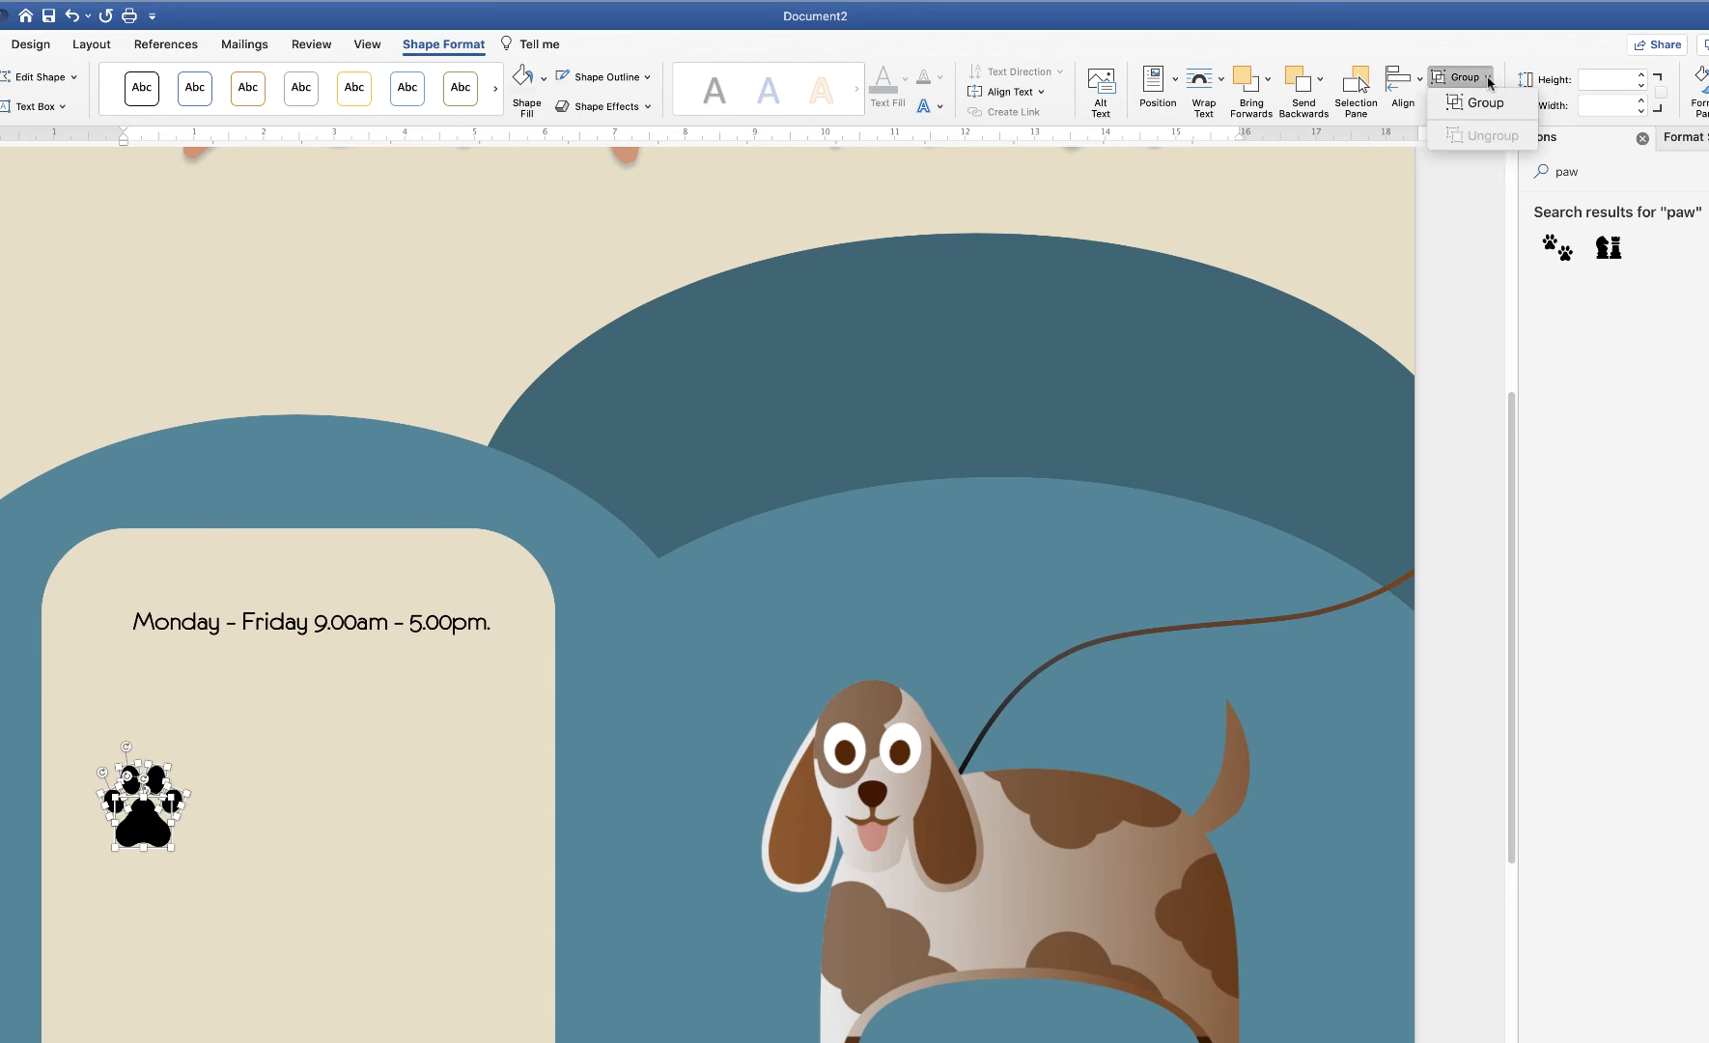
left_click(1458, 106)
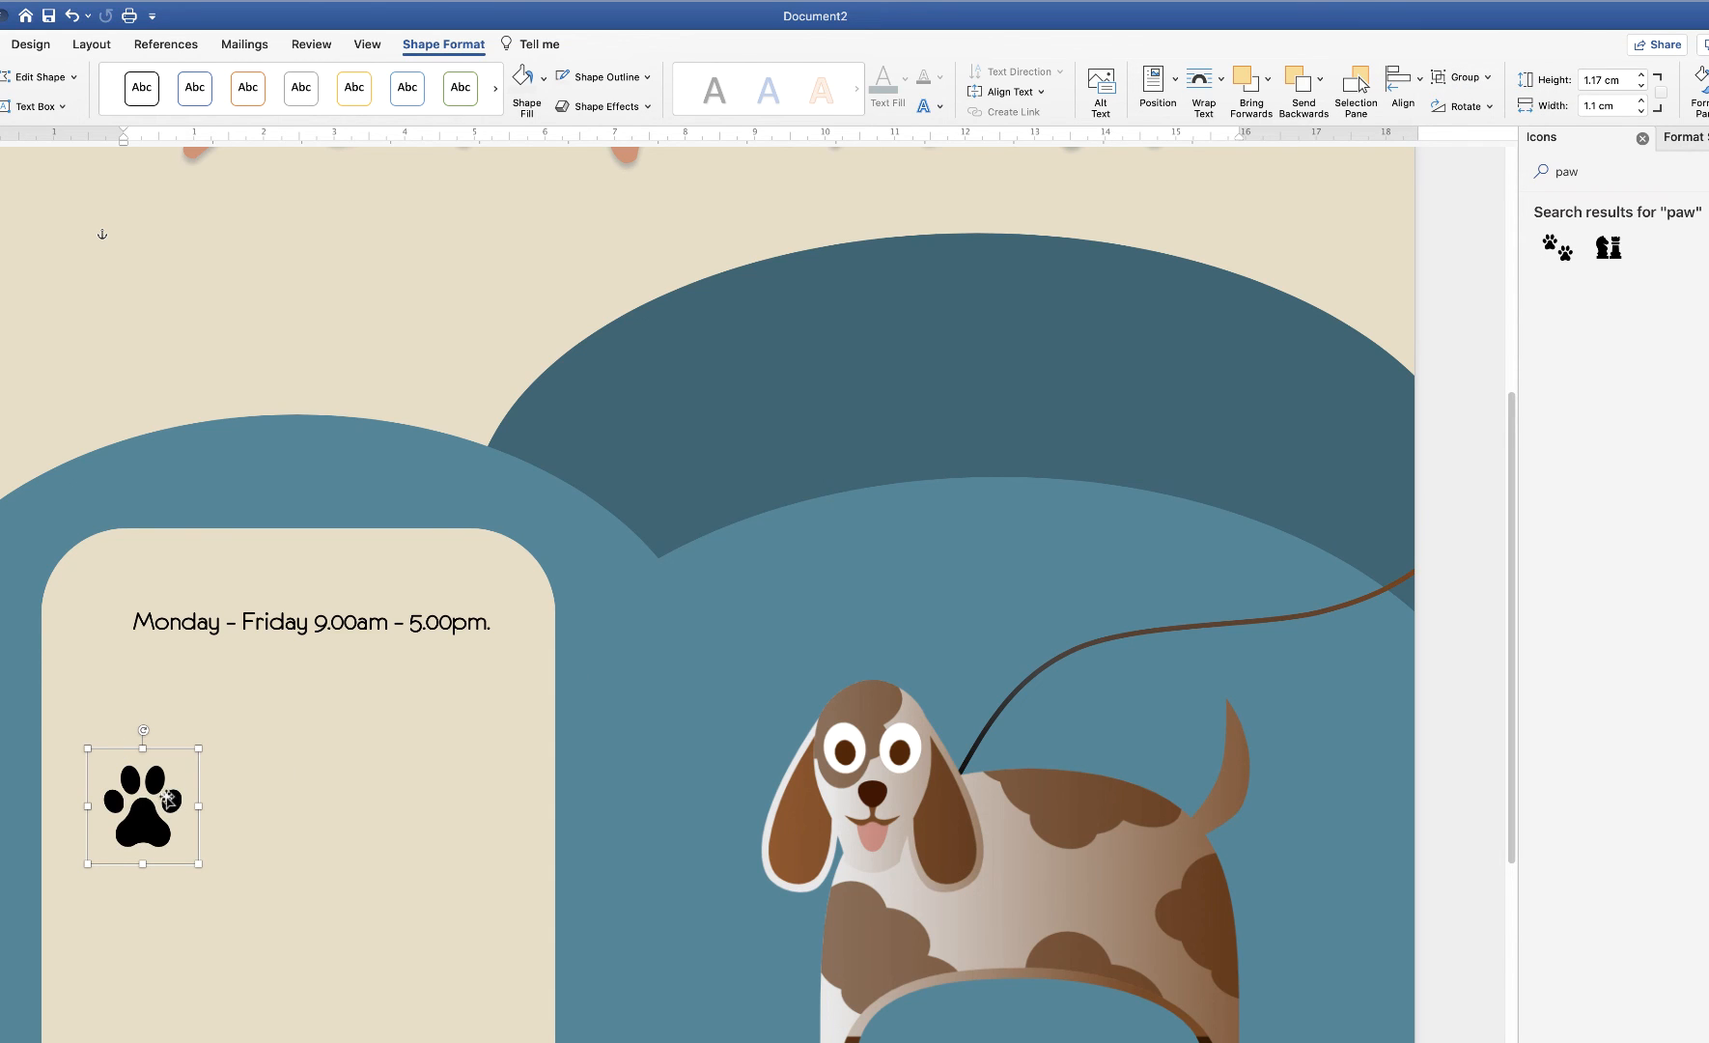
left_click_drag(140, 822, 124, 741)
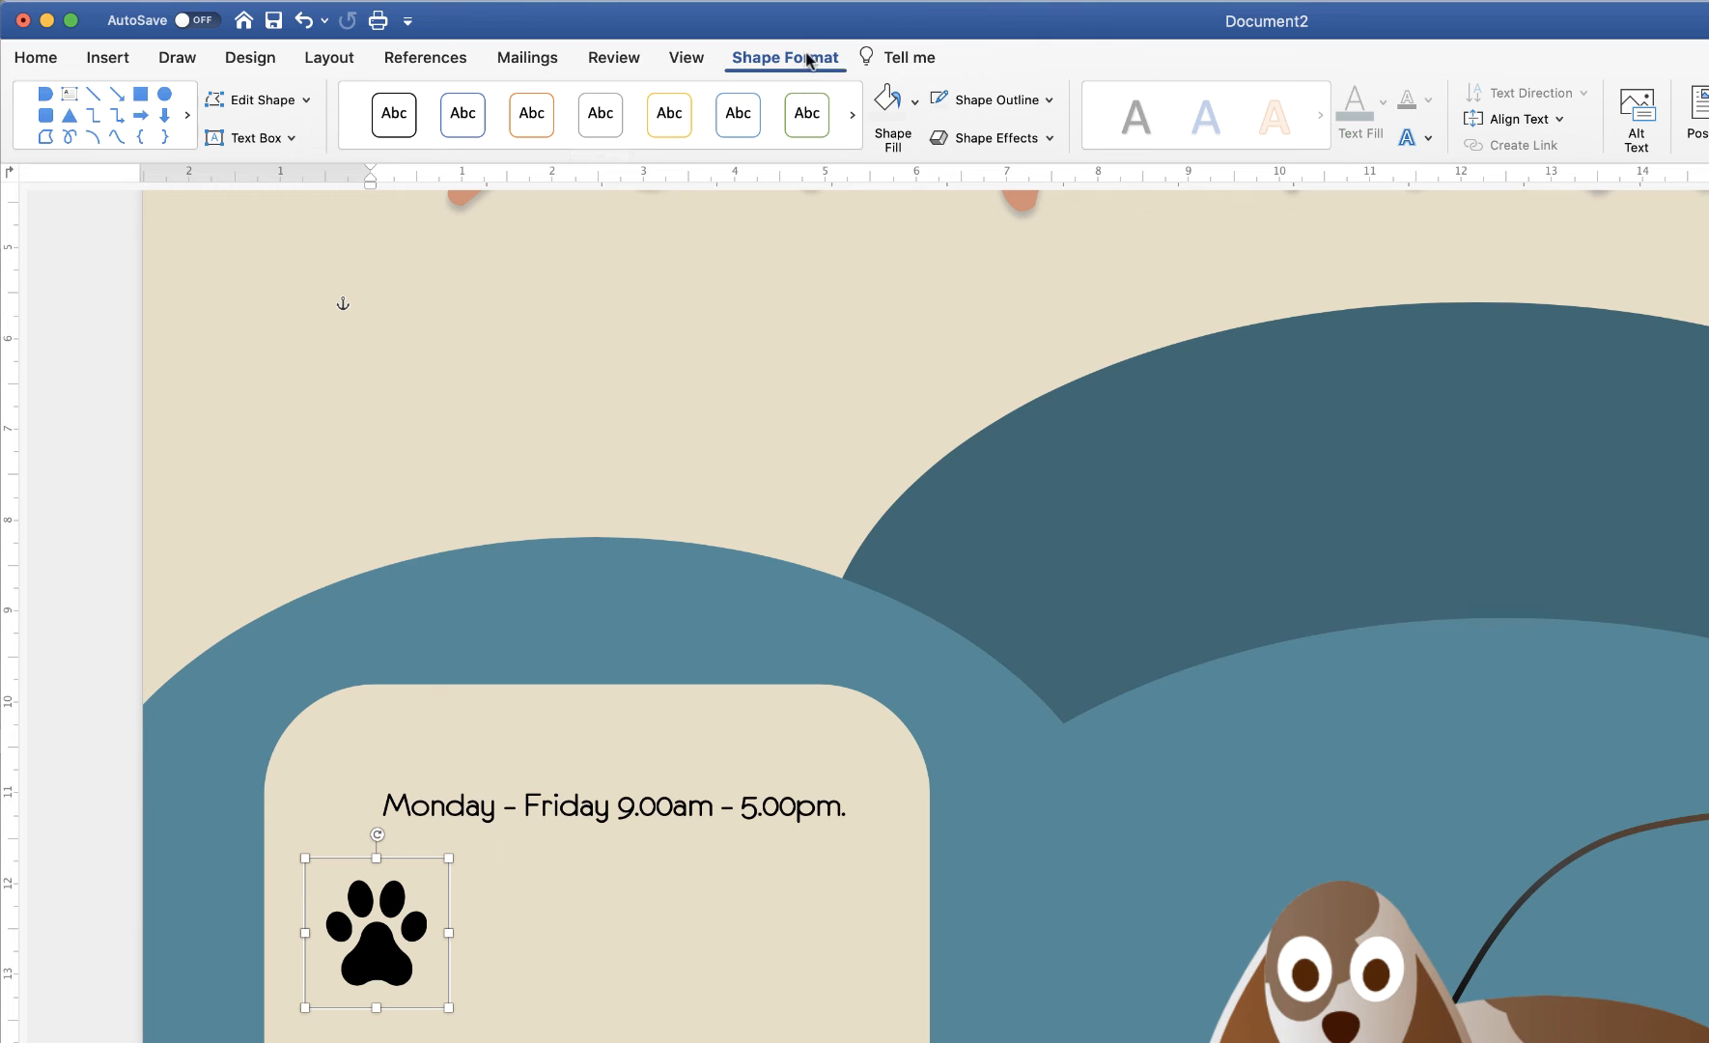
Fill the paw with the terracotta accent colour and enlarge it
left_click(914, 104)
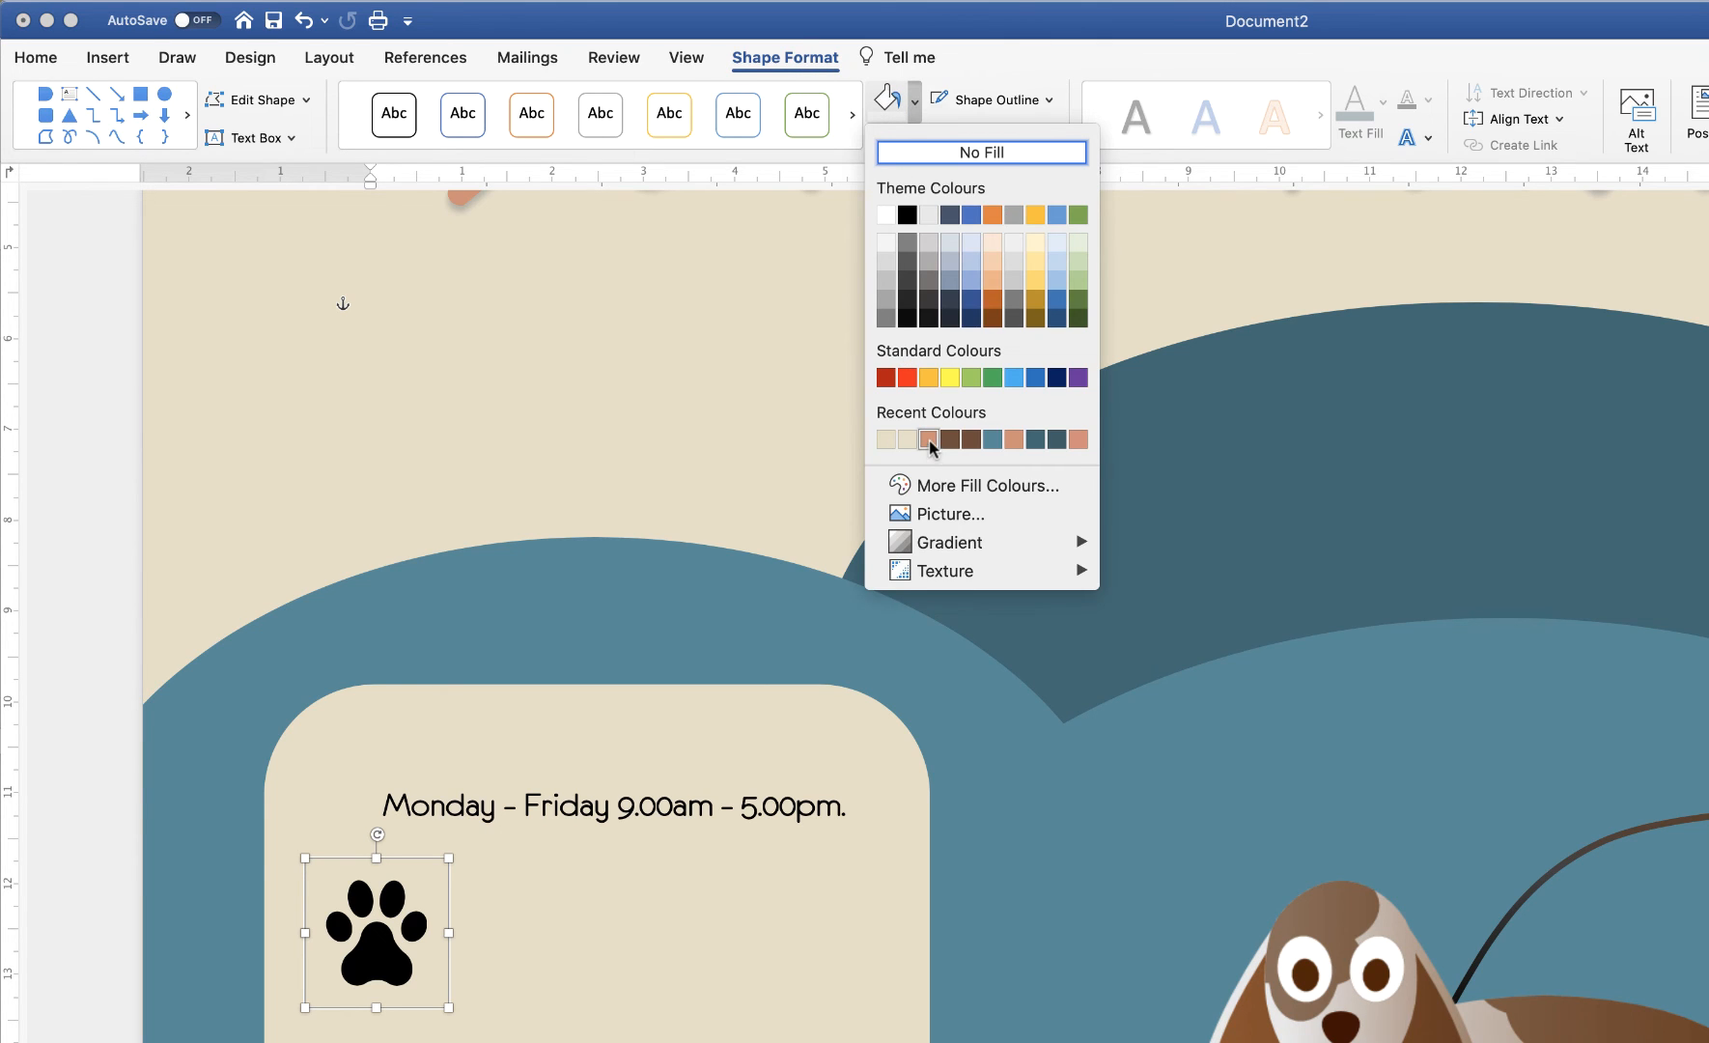
left_click(927, 439)
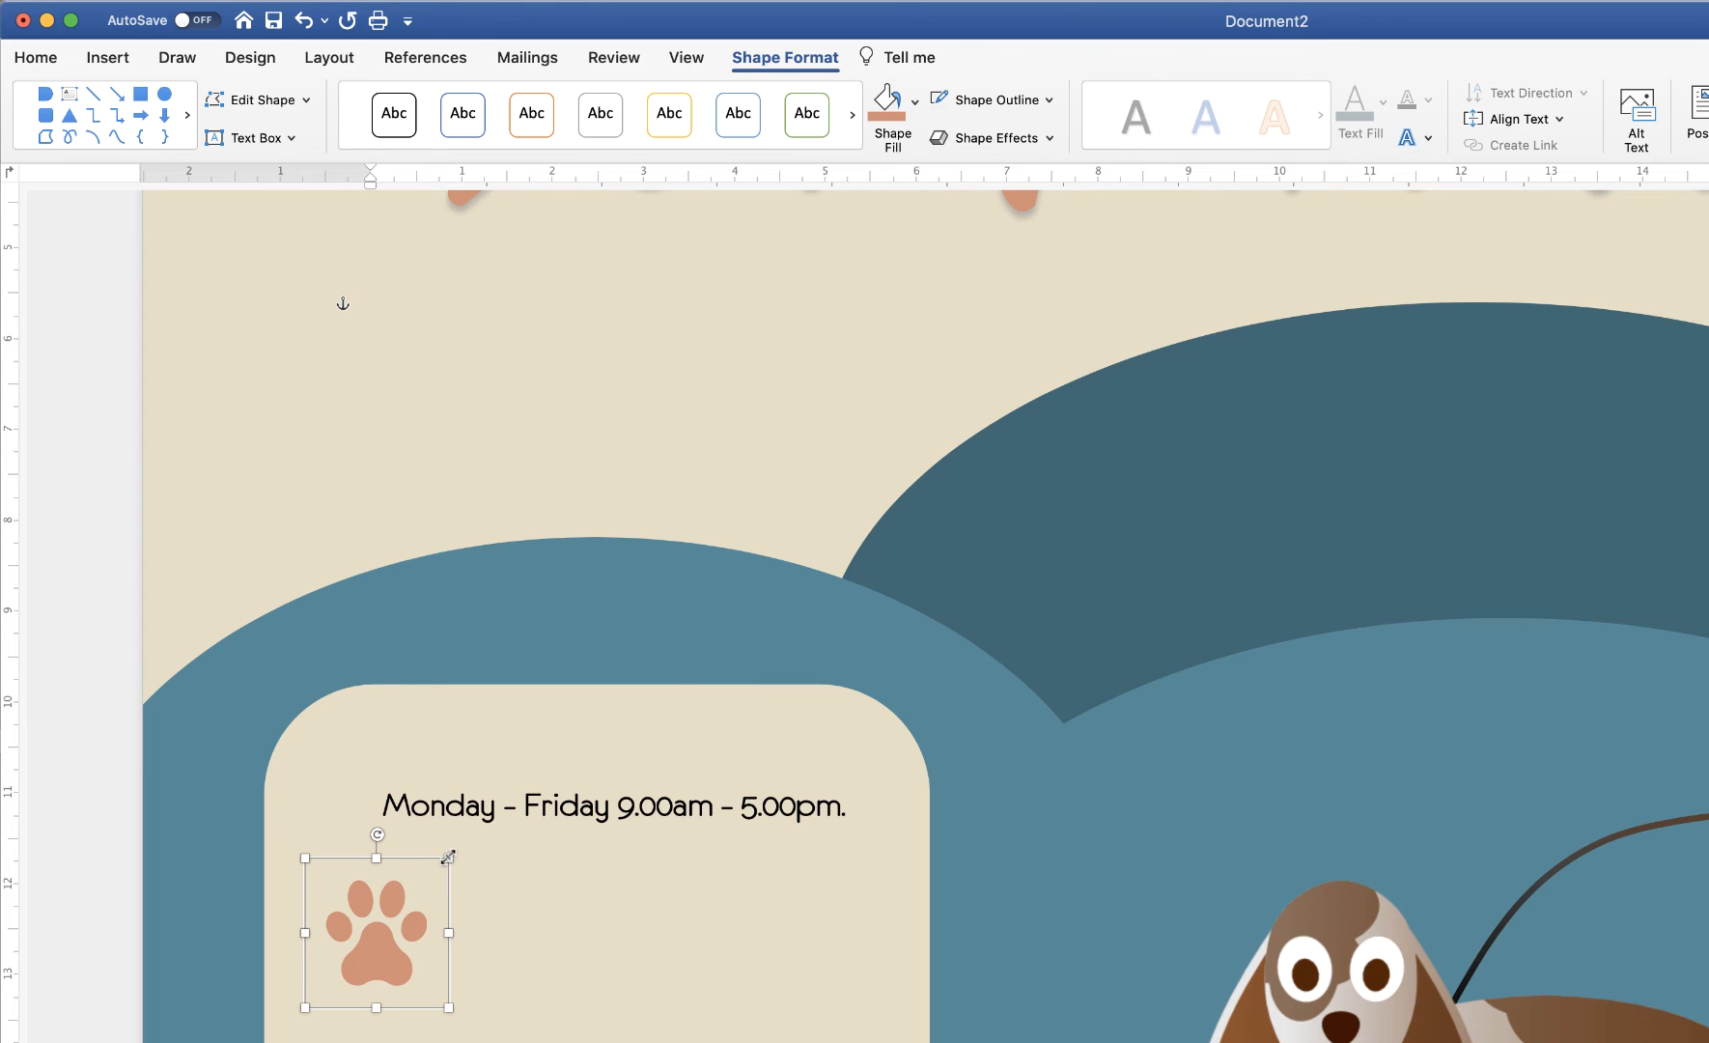
left_click_drag(448, 856, 402, 902)
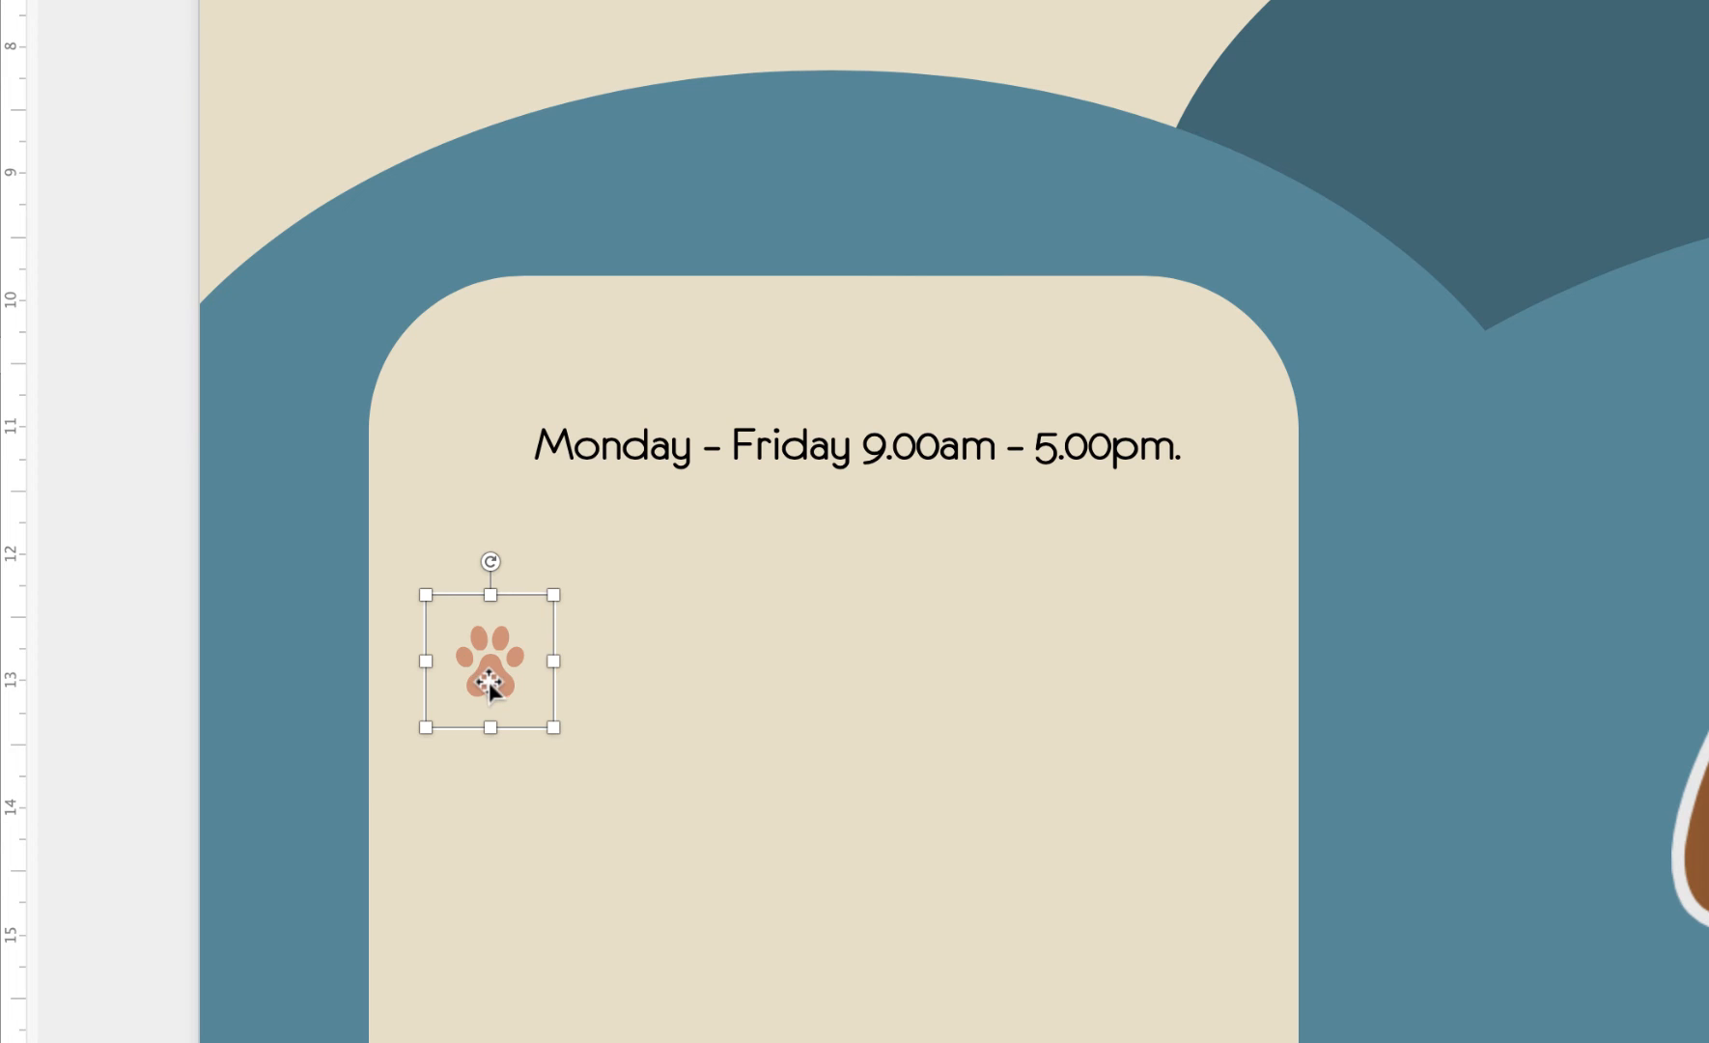
Place the paw just left of the hours line and select it with the hours text box
left_click_drag(489, 680, 474, 473)
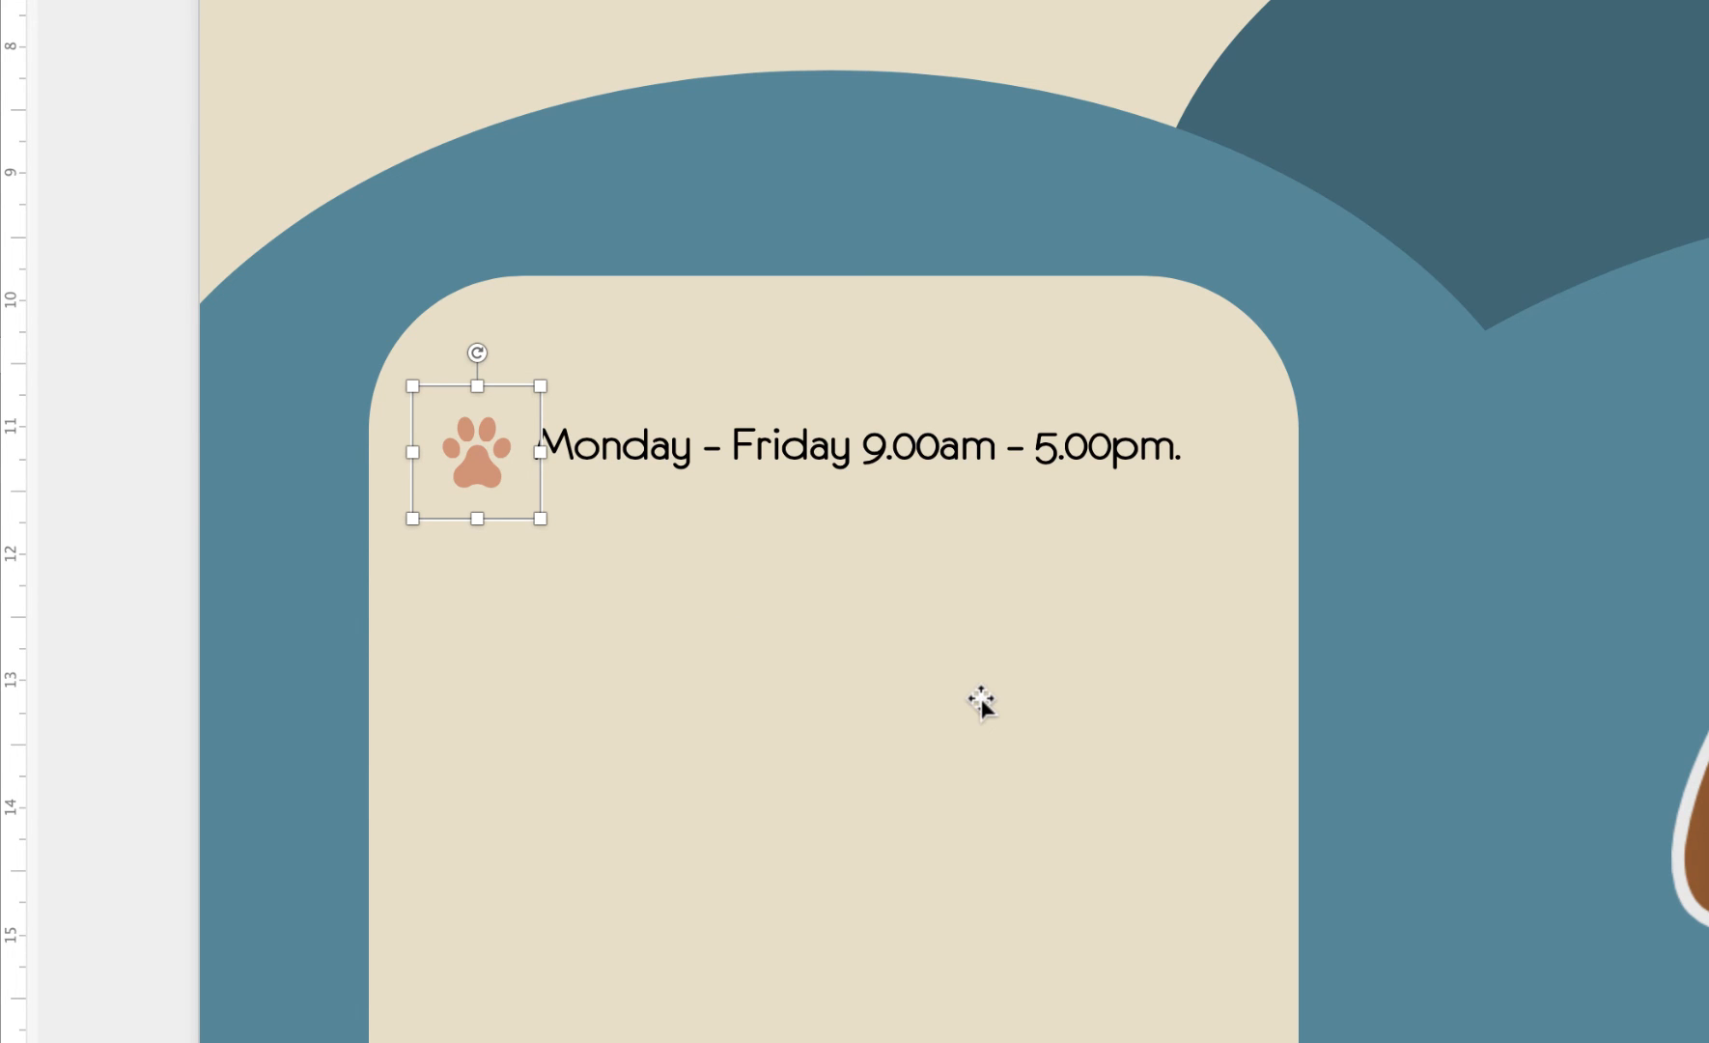
key("Up")
key("Up")
key("Up")
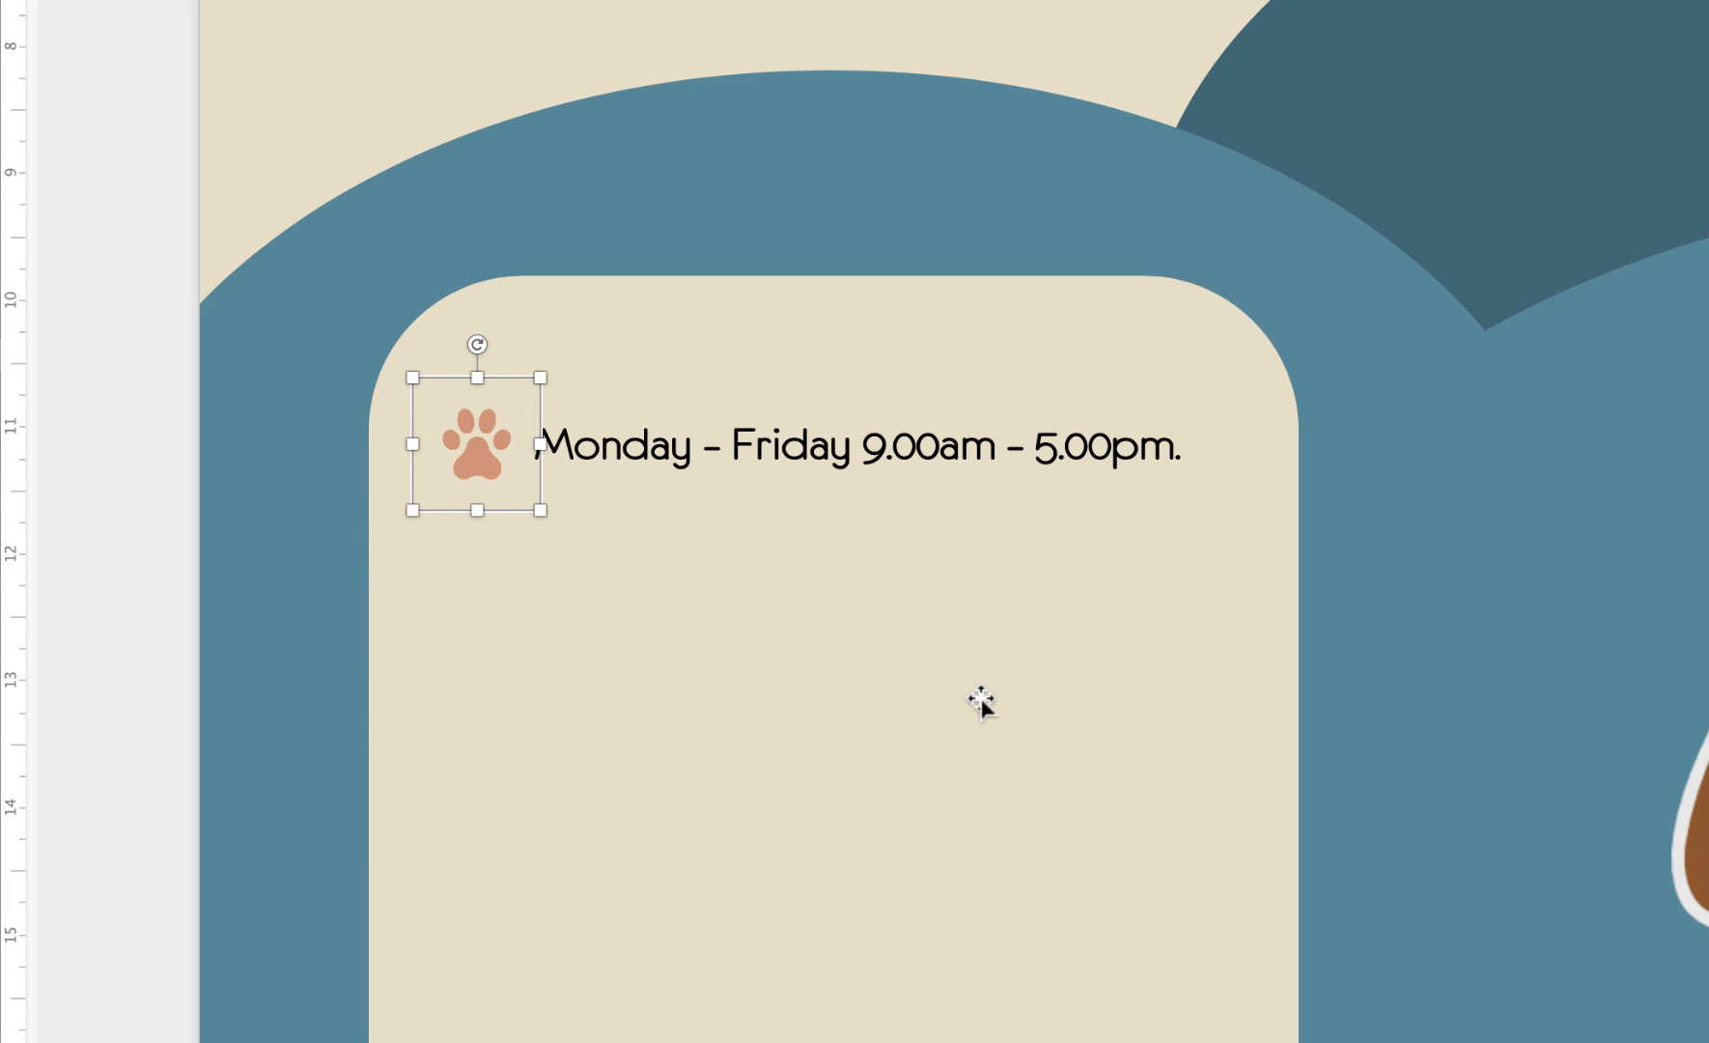
key("Left")
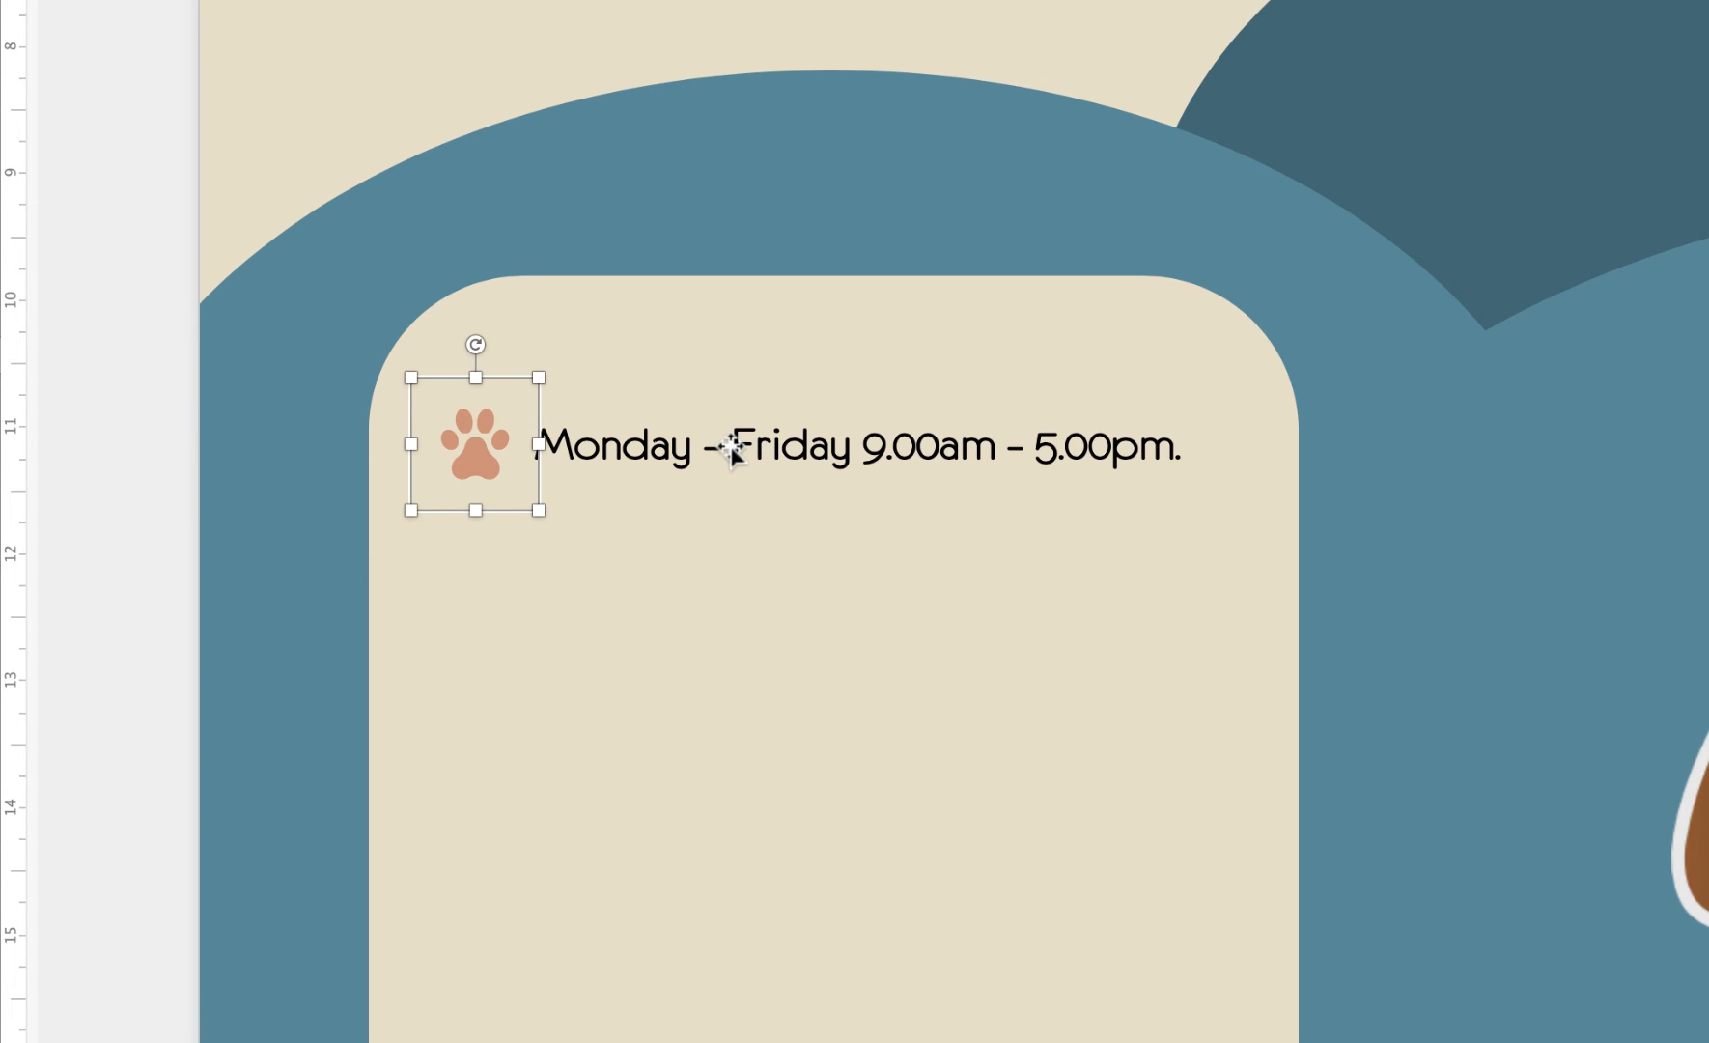
left_click(756, 447, "shift")
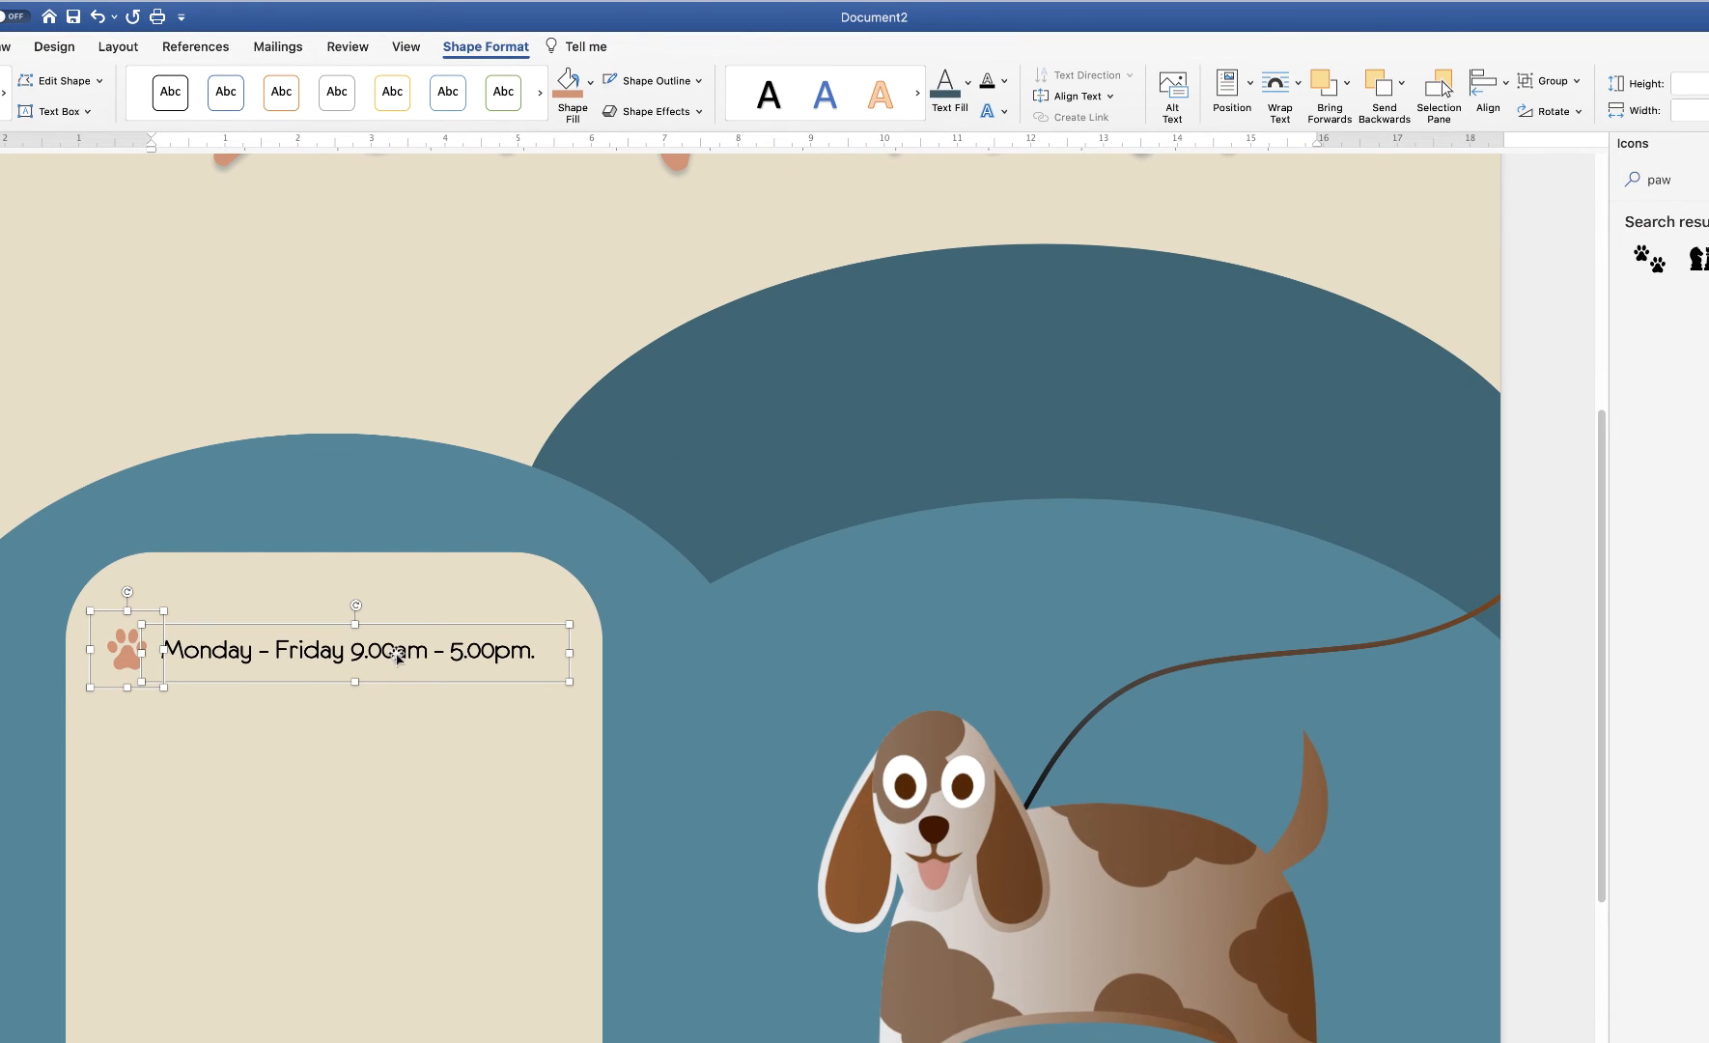
Group the paw with the hours text and position the group at 2 cm left, 13.23 cm top
left_click(1579, 83)
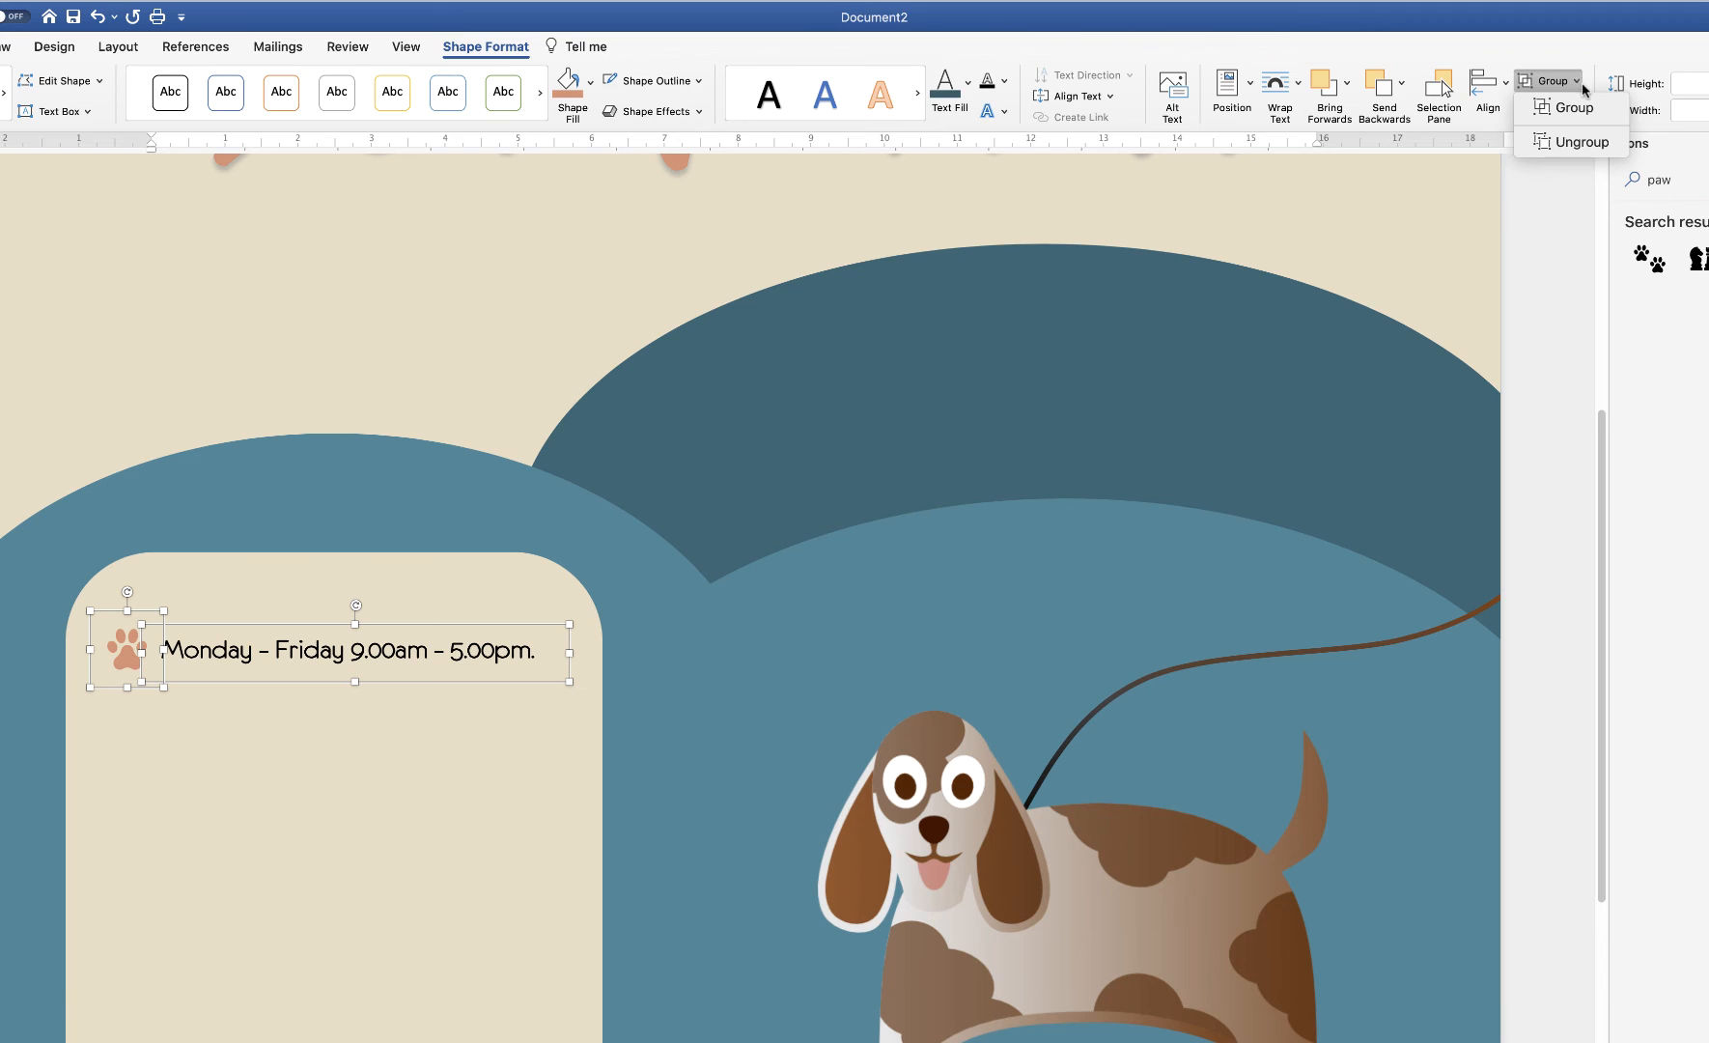
left_click(1574, 110)
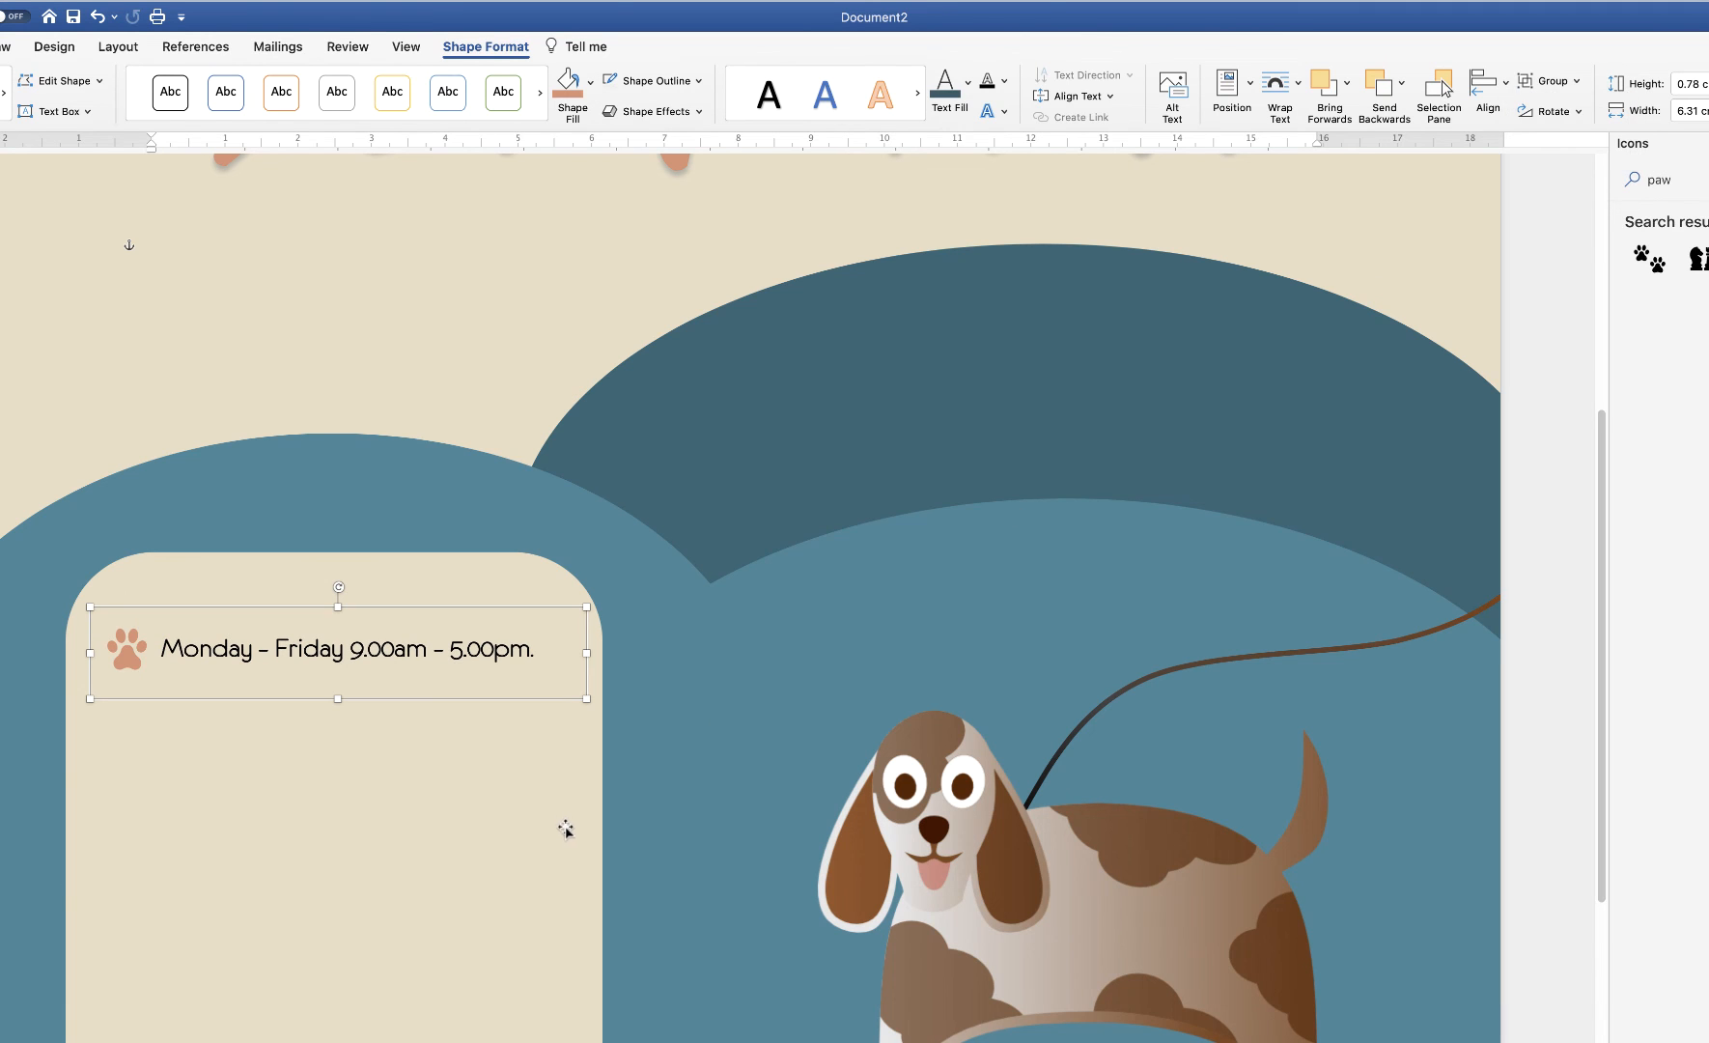
mouse_move(337, 653)
left_mouse_down()
mouse_move(406, 734)
mouse_move(222, 941)
mouse_move(348, 621)
mouse_move(311, 640)
left_mouse_up()
left_click(311, 639)
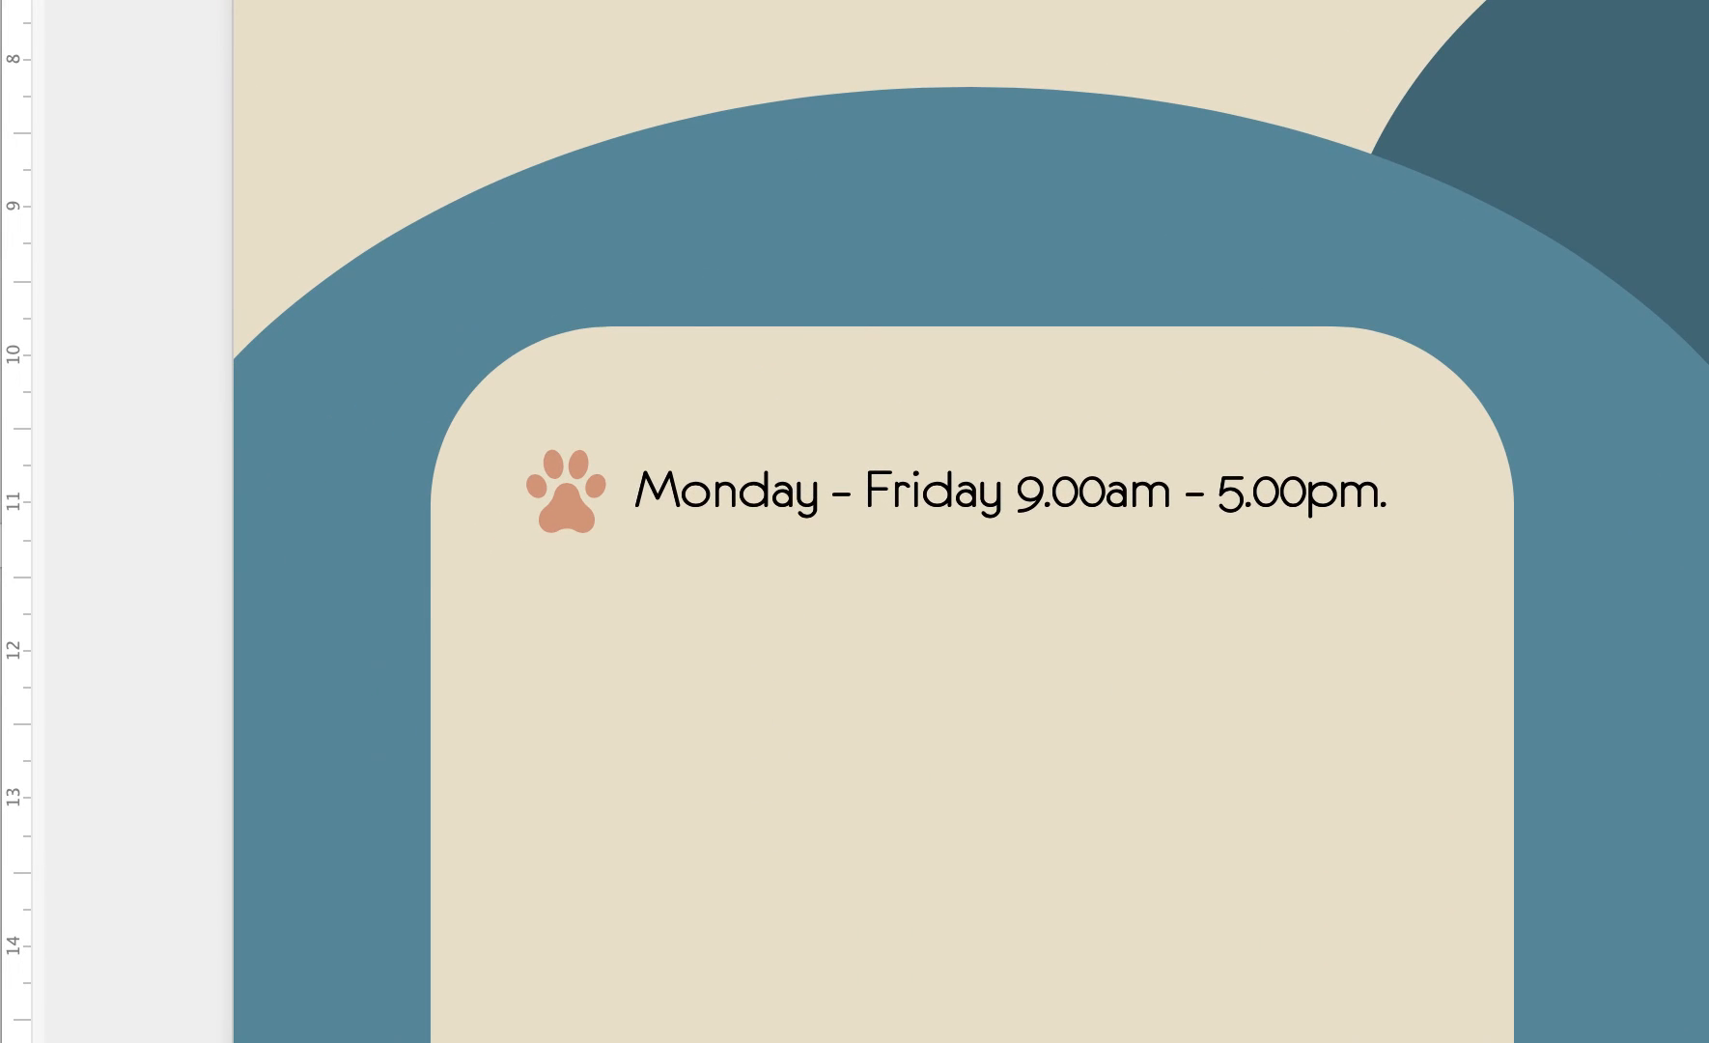
left_click(756, 495)
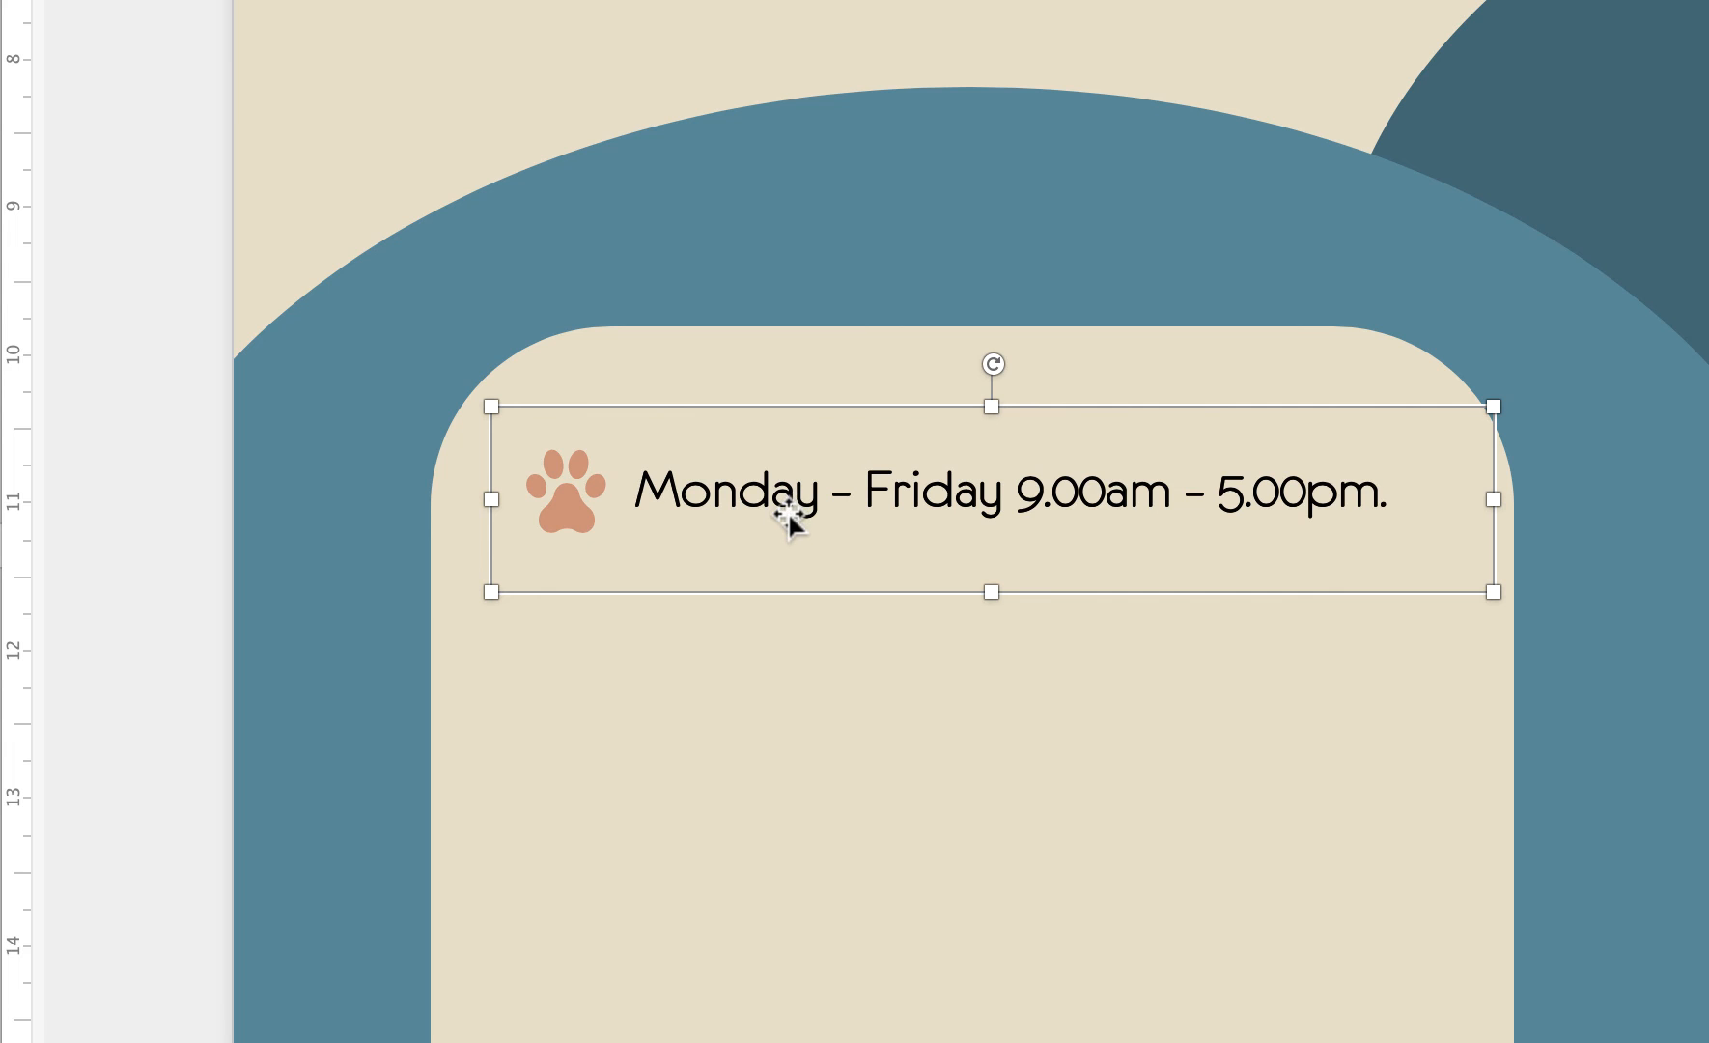
Duplicate the paw-and-hours line just below it and change its text to 'Competitive Rates'
key("super+d")
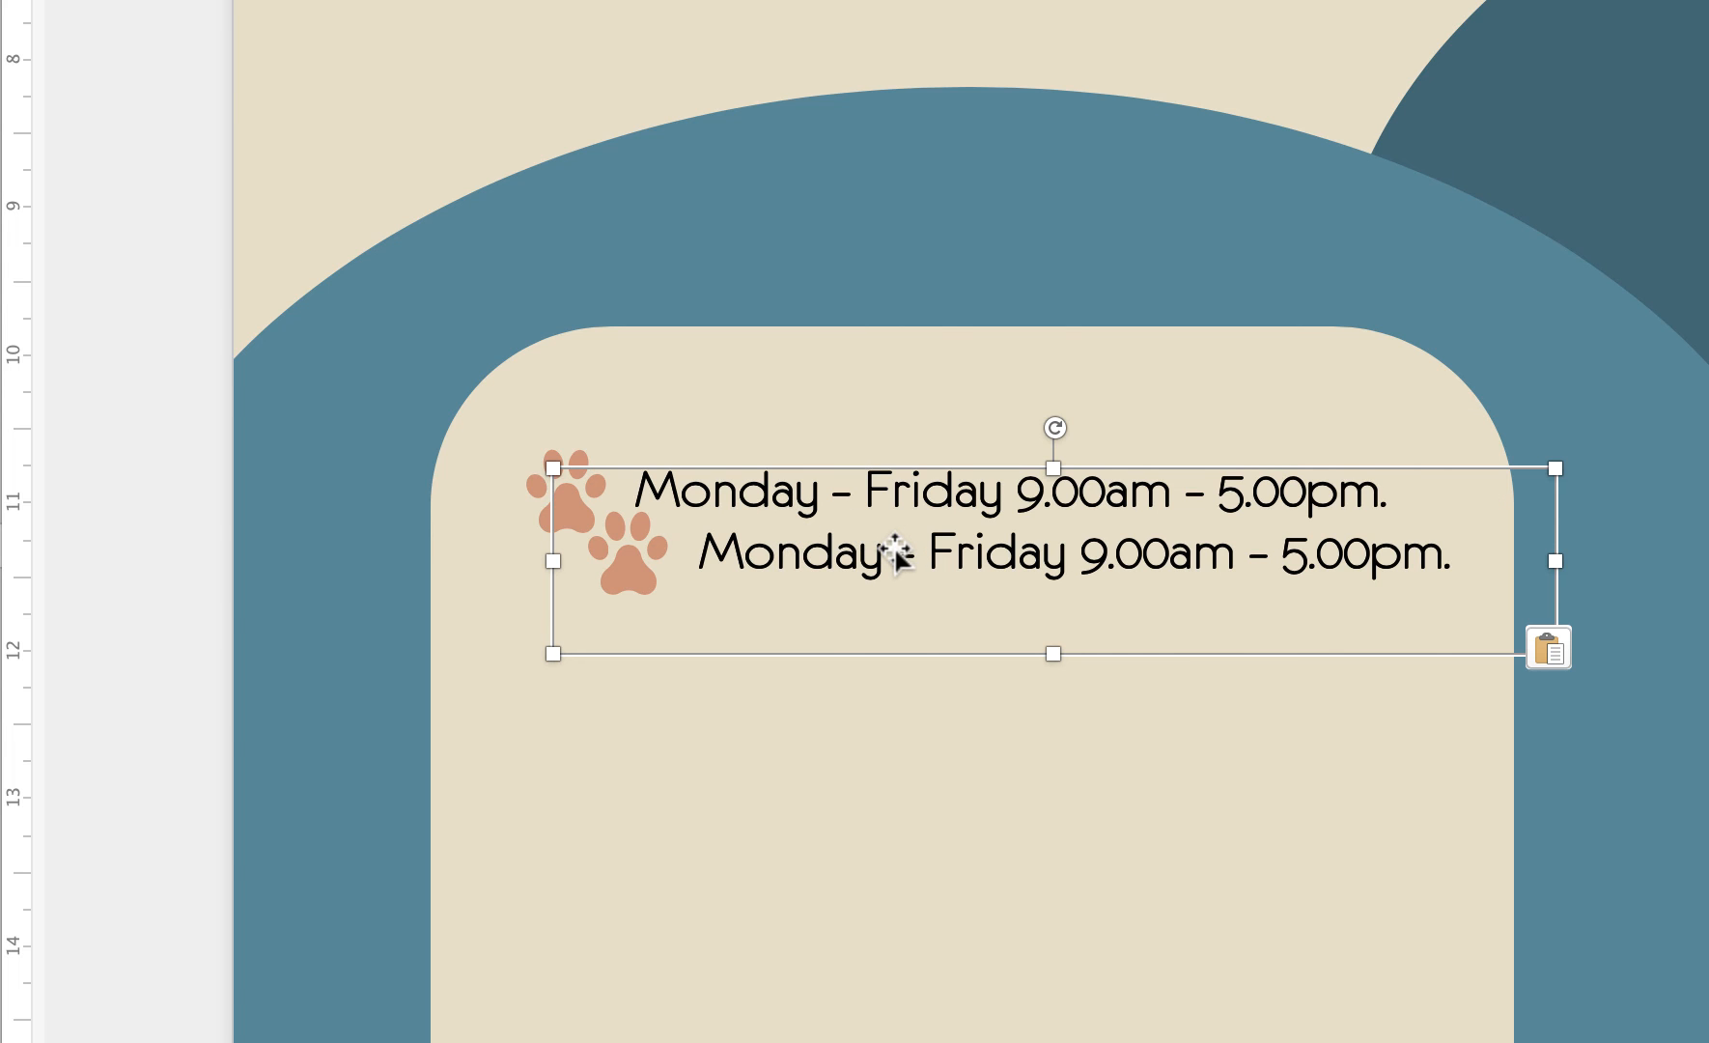
left_click_drag(900, 557, 814, 612)
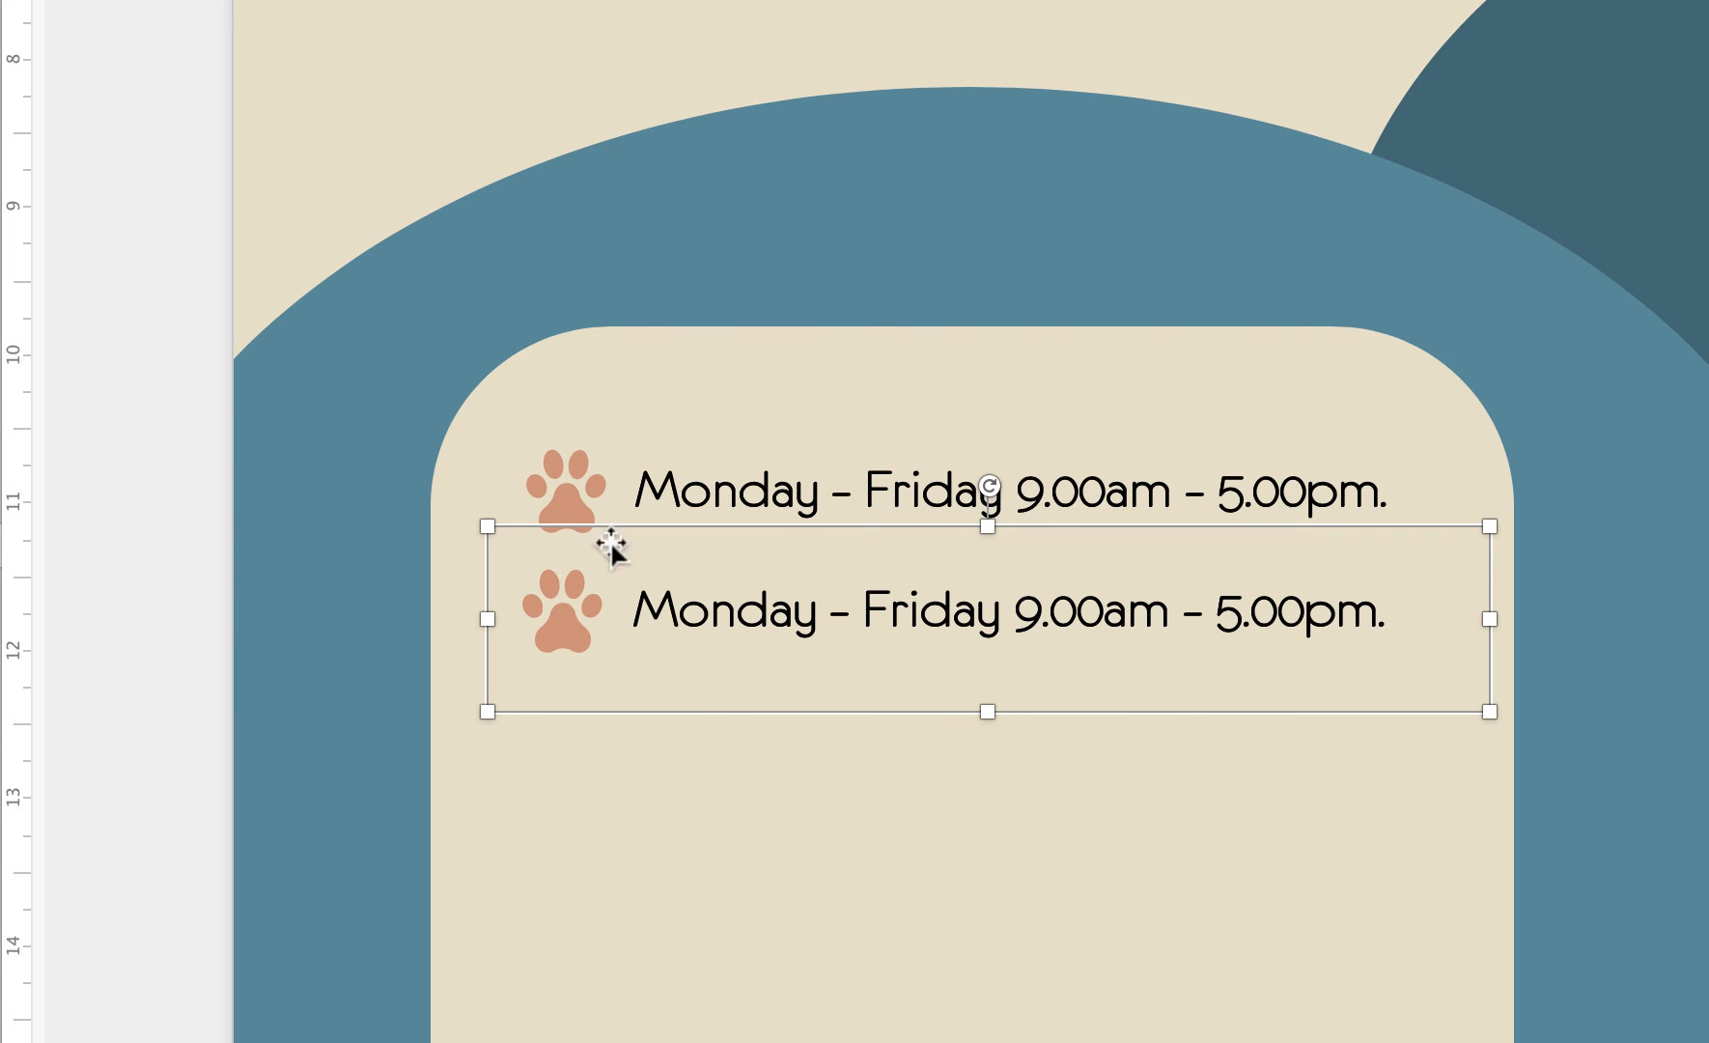
left_click(765, 616)
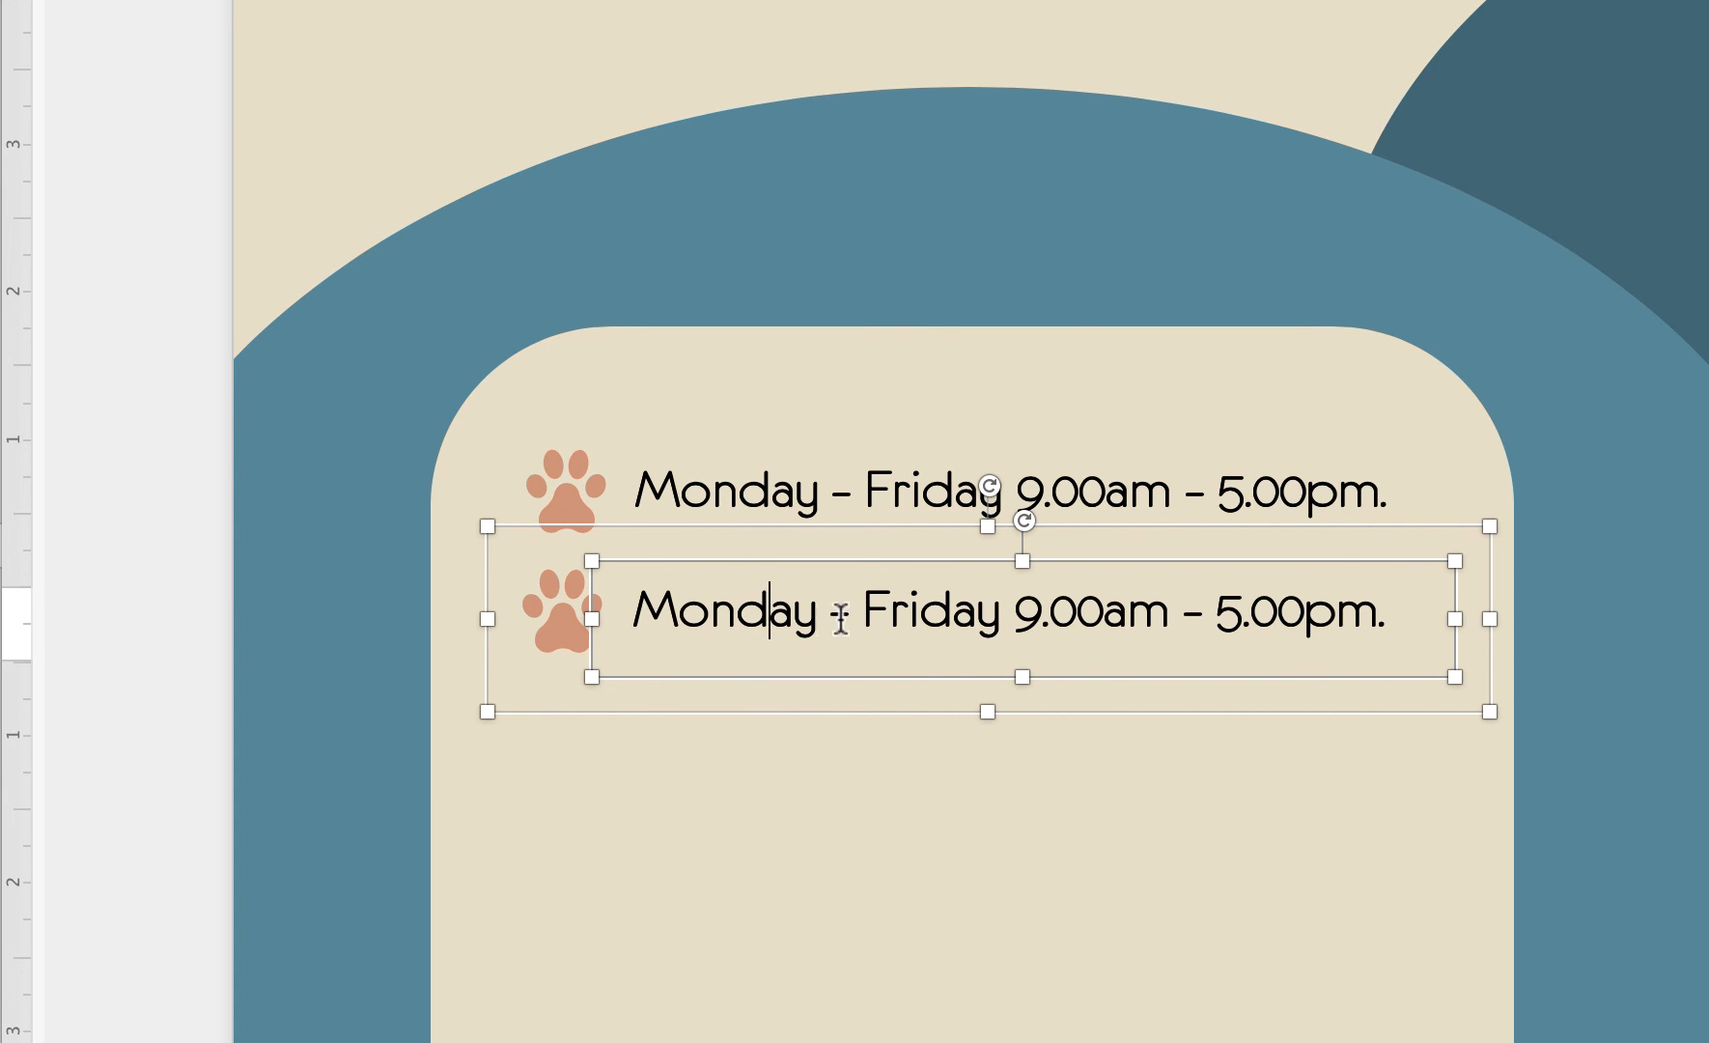
triple_click(782, 626)
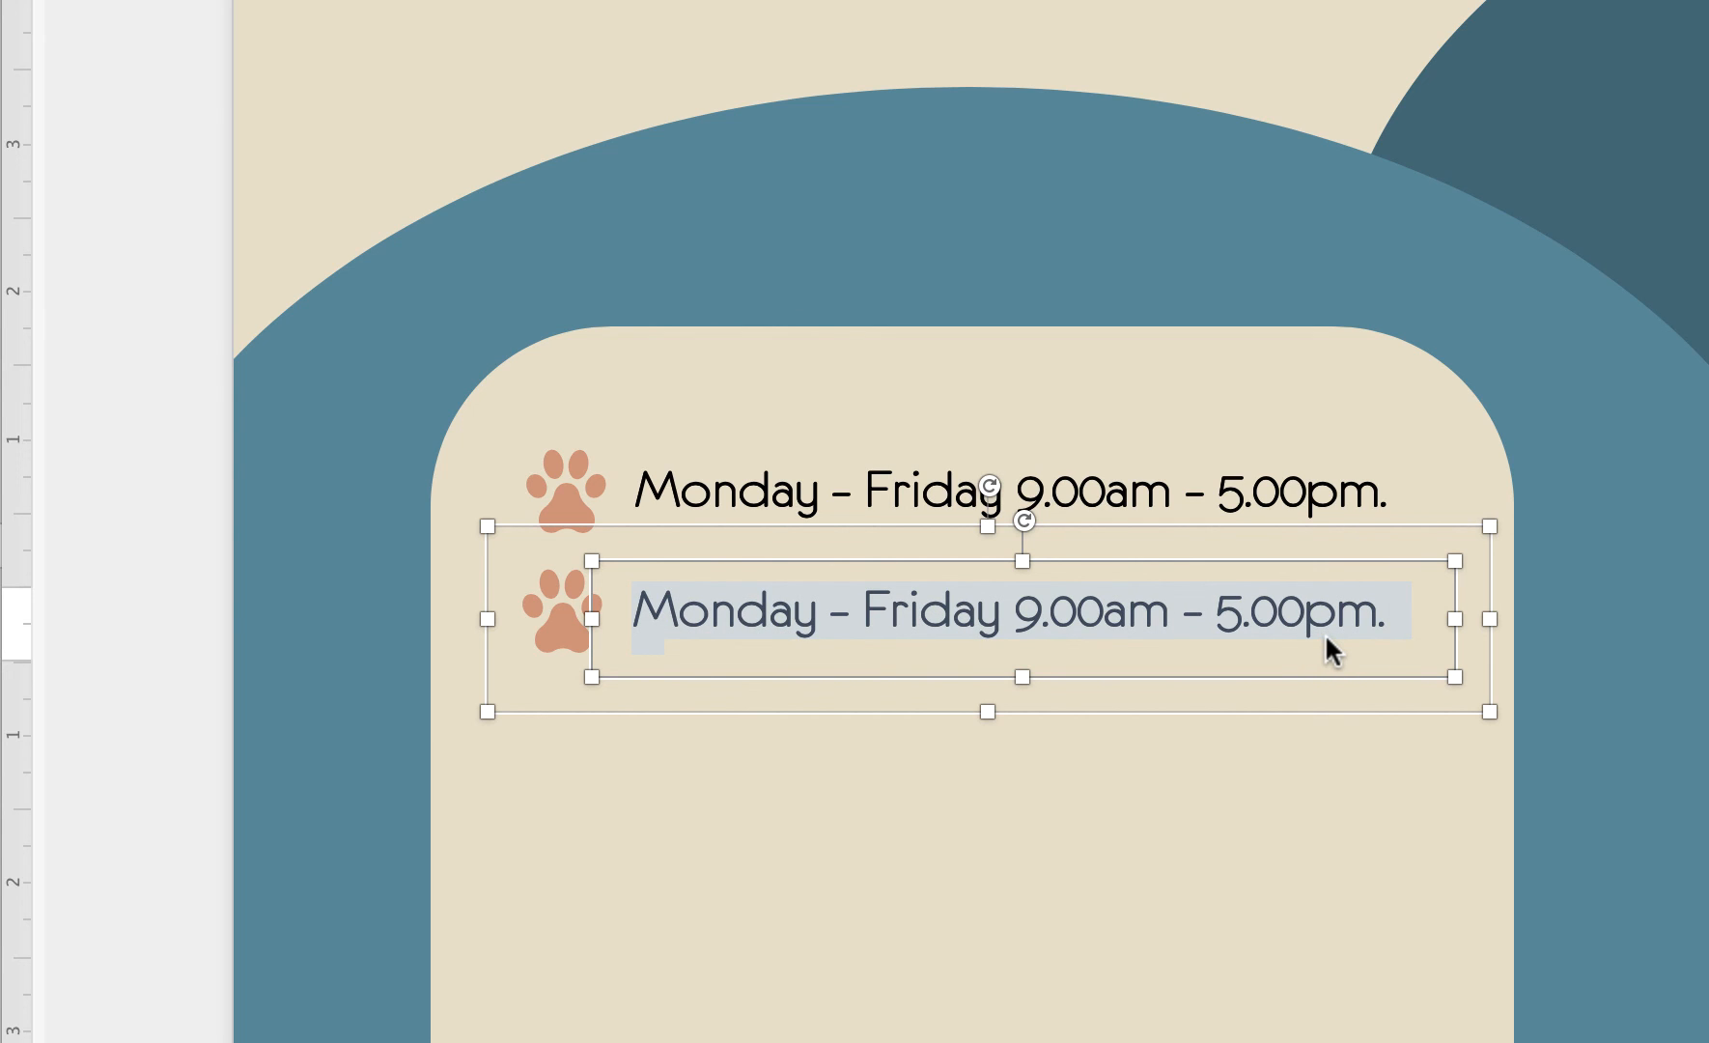
type("Comp")
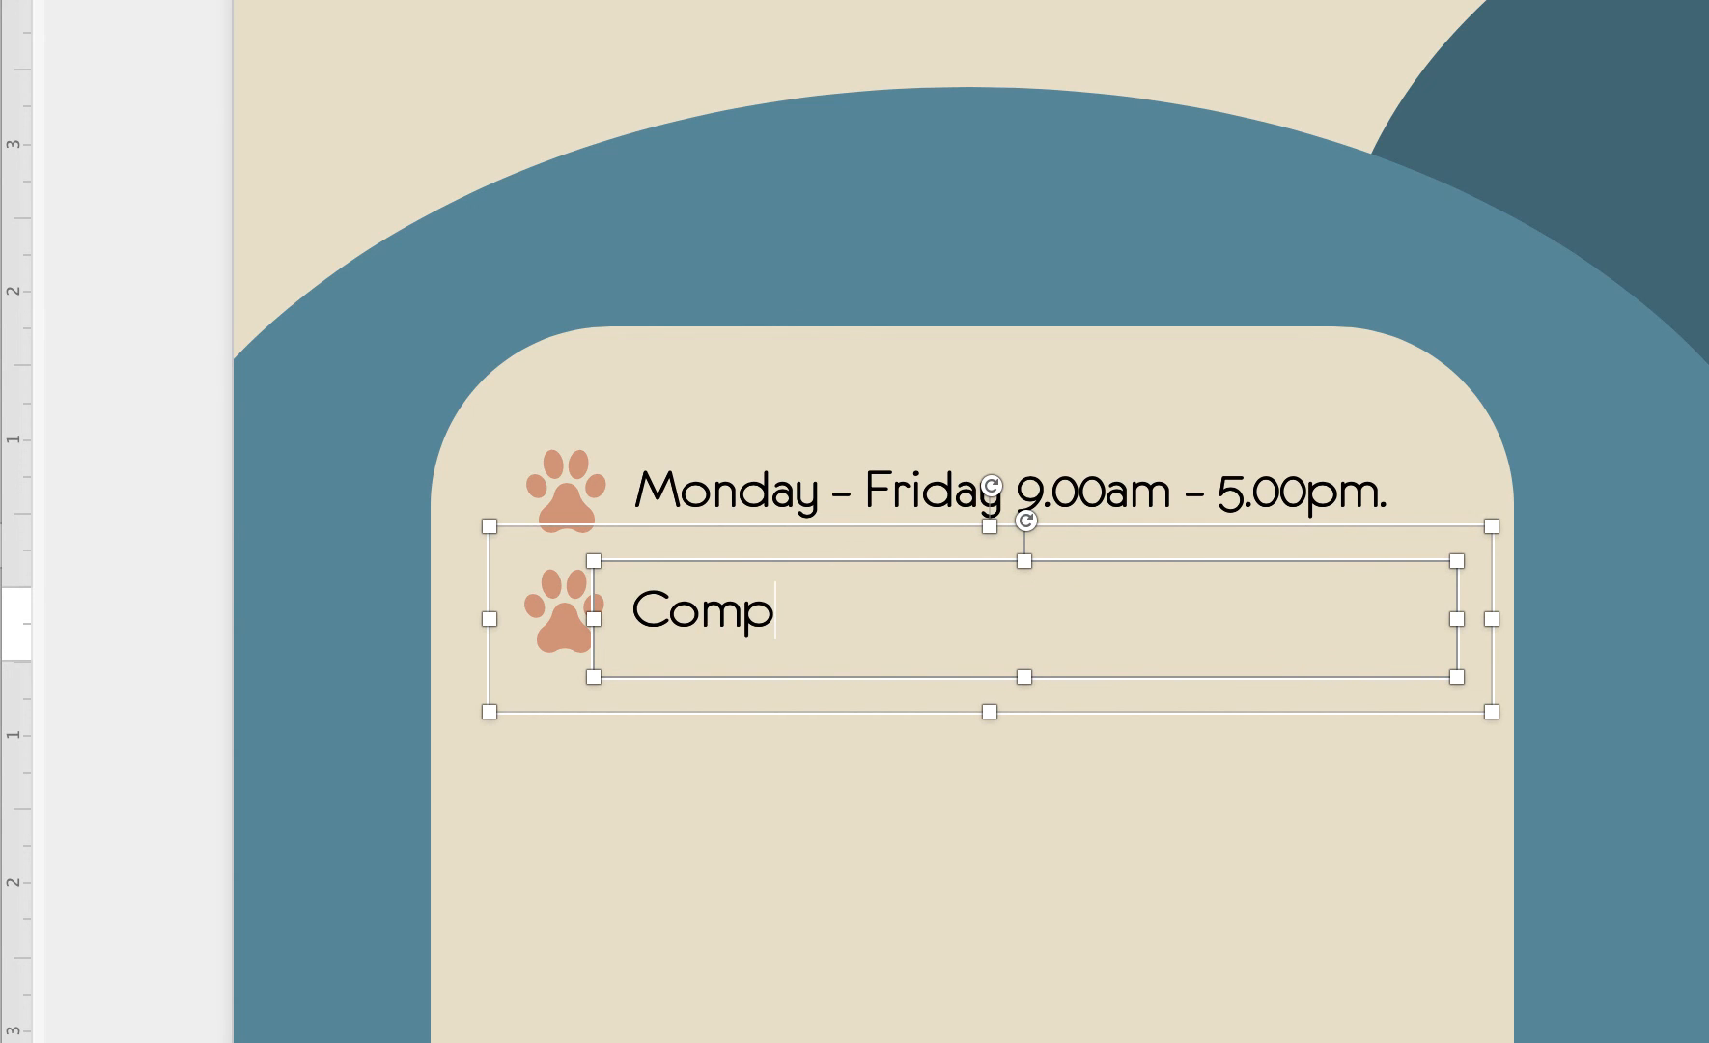
type("ea")
key("BackSpace")
type("itive")
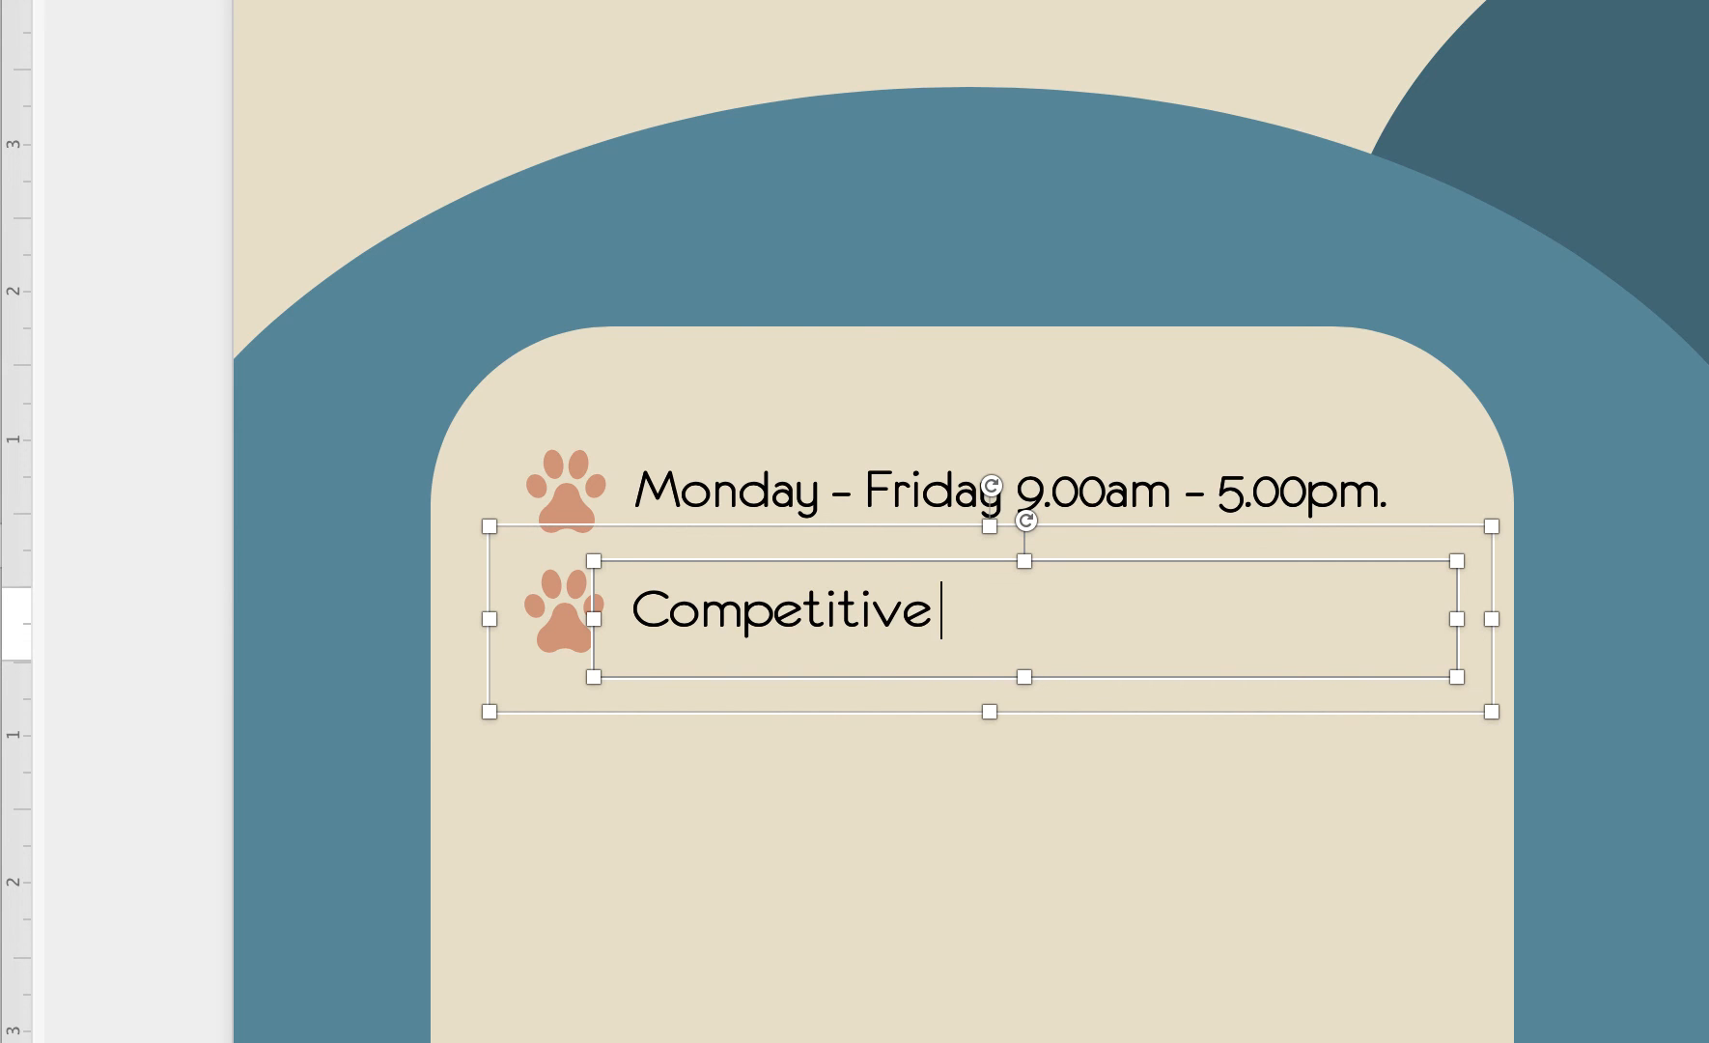
type(" Rates")
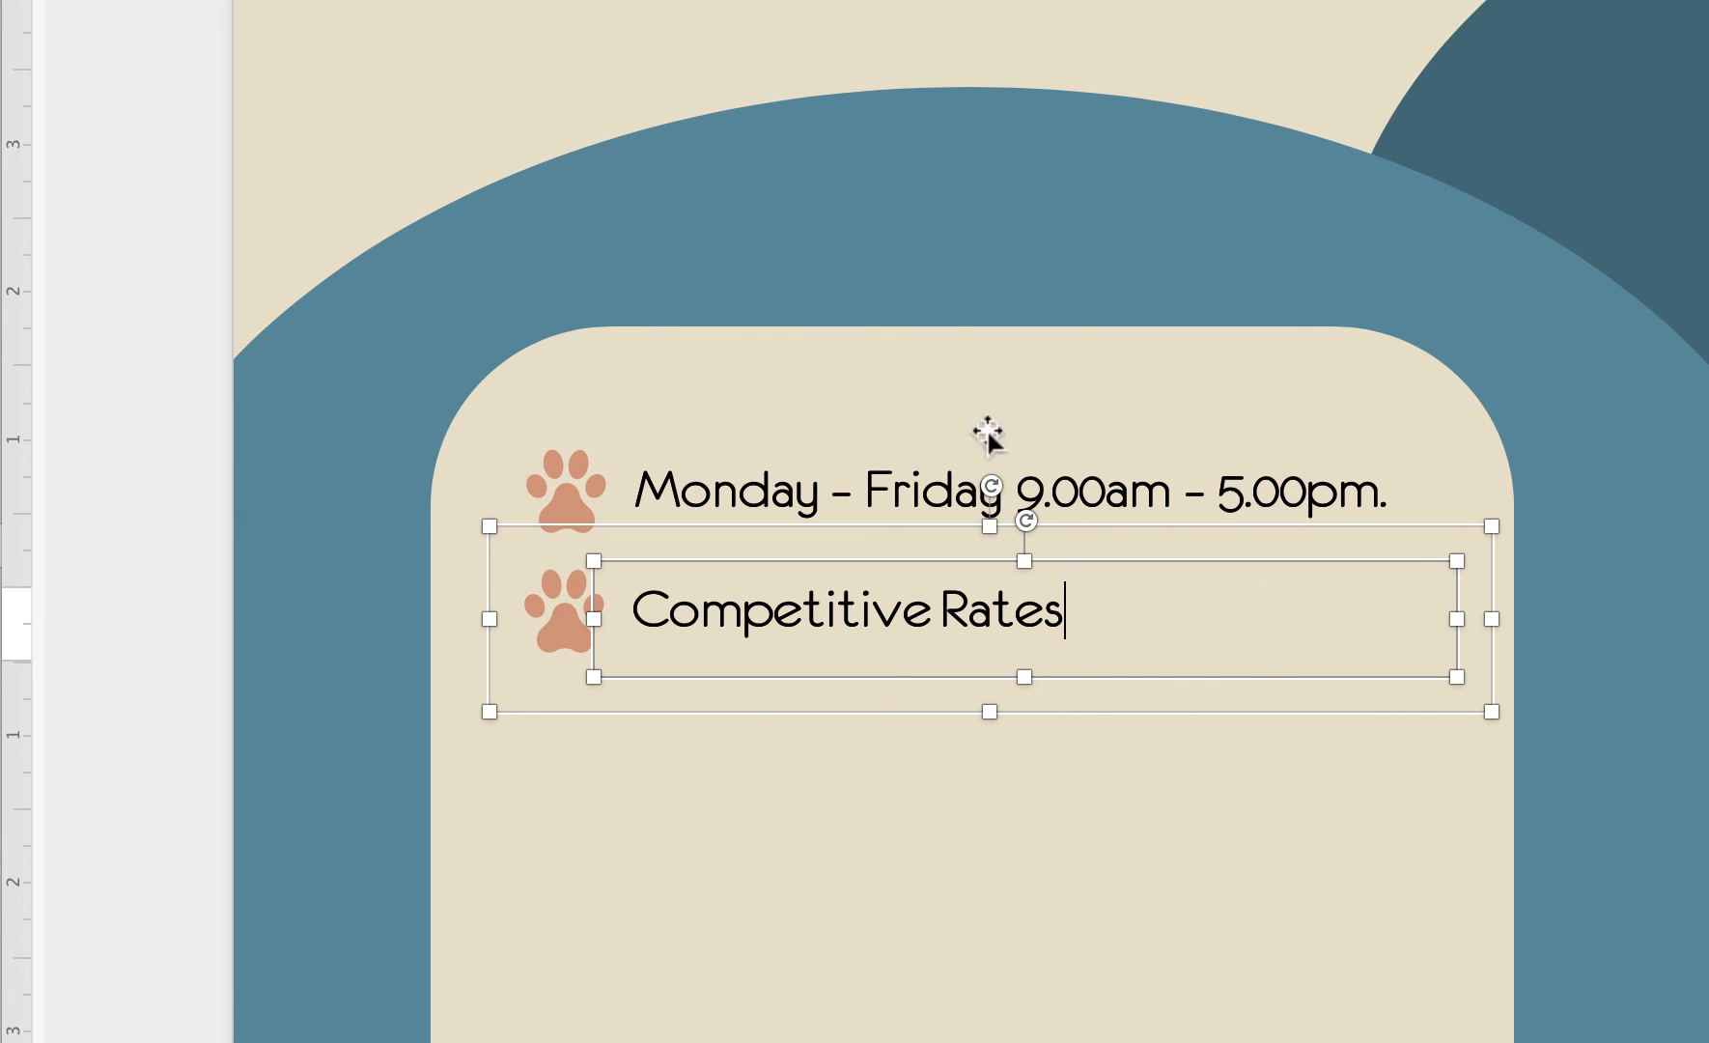
left_click(922, 816)
left_click(946, 603)
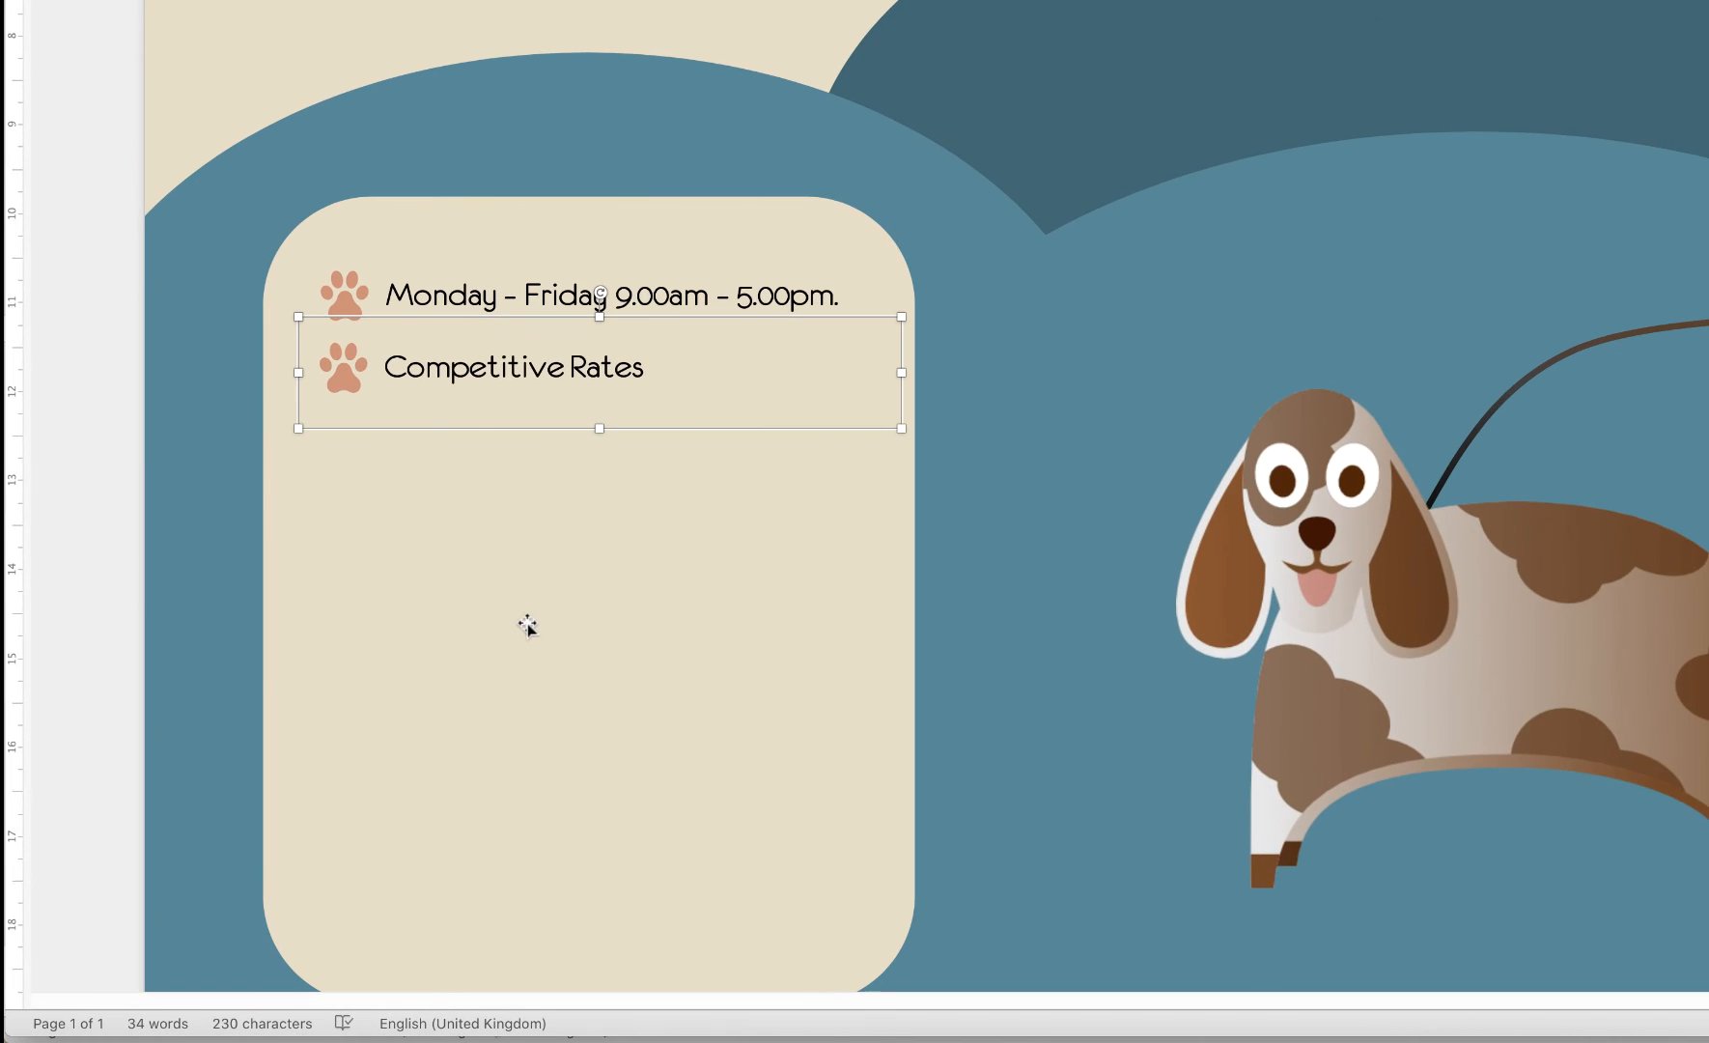
Align the copied third row and change its text to 'First trial walk for free'
left_click_drag(679, 355, 648, 350)
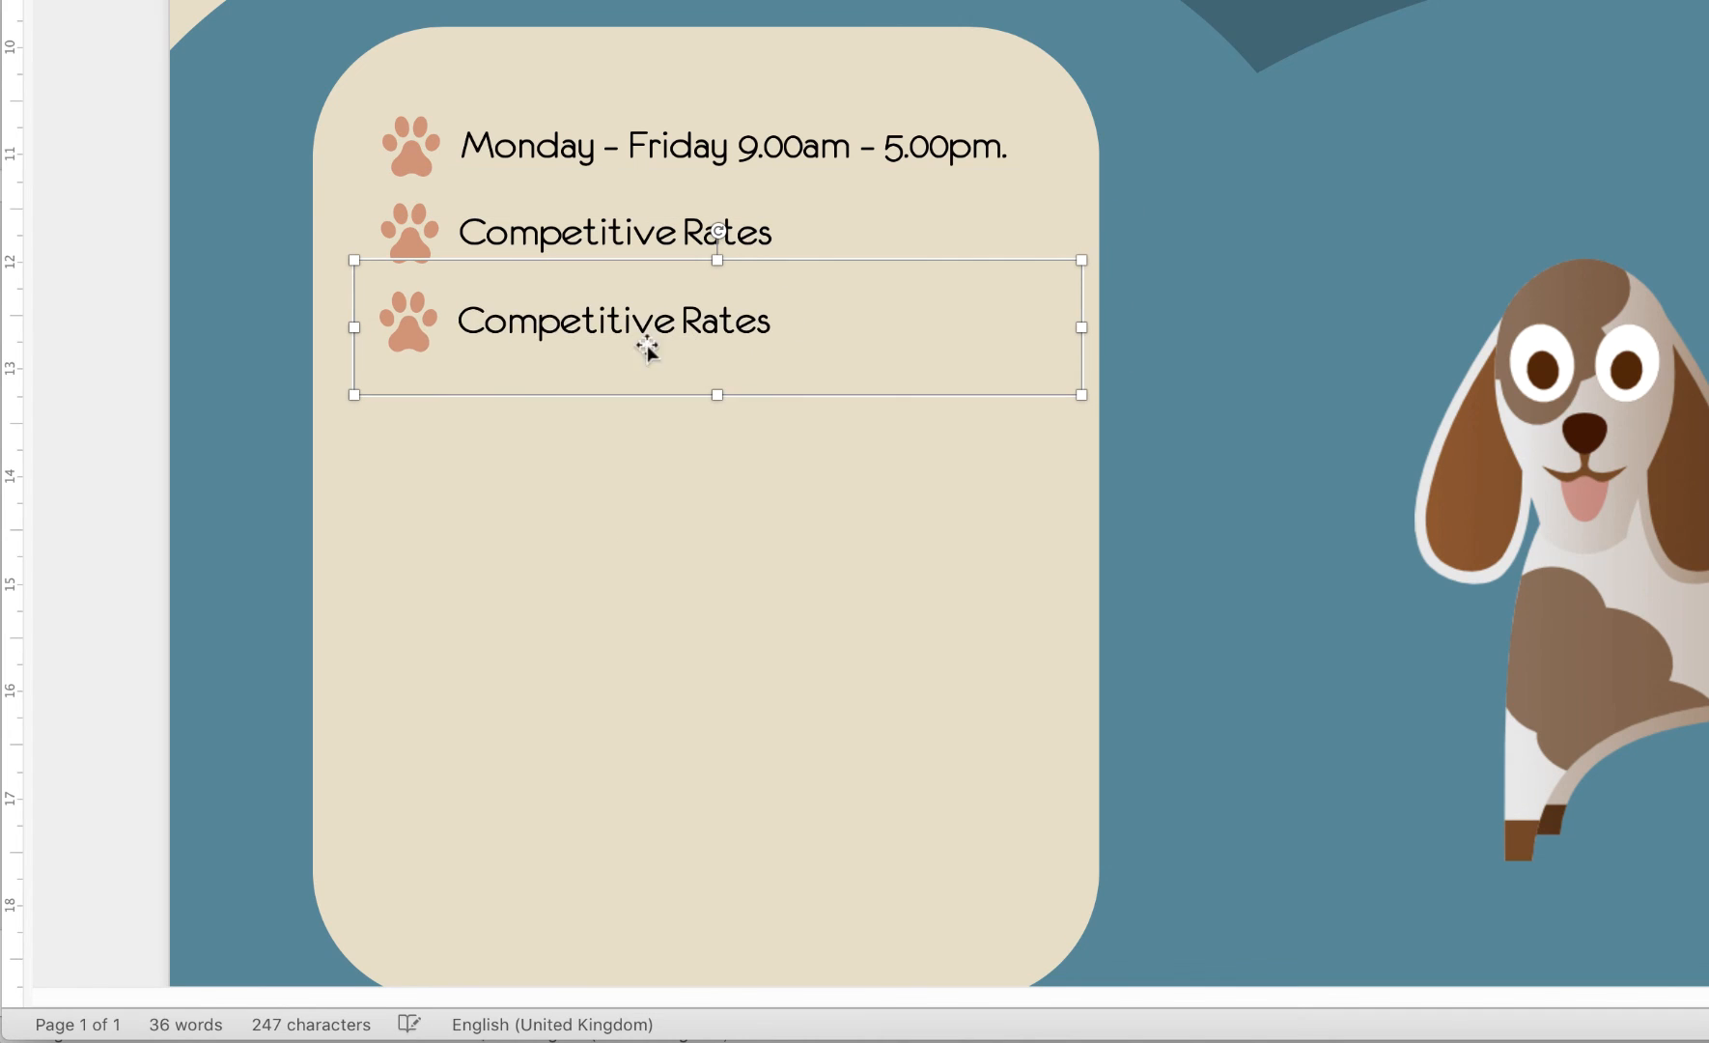
left_click(507, 329)
right_click(507, 331)
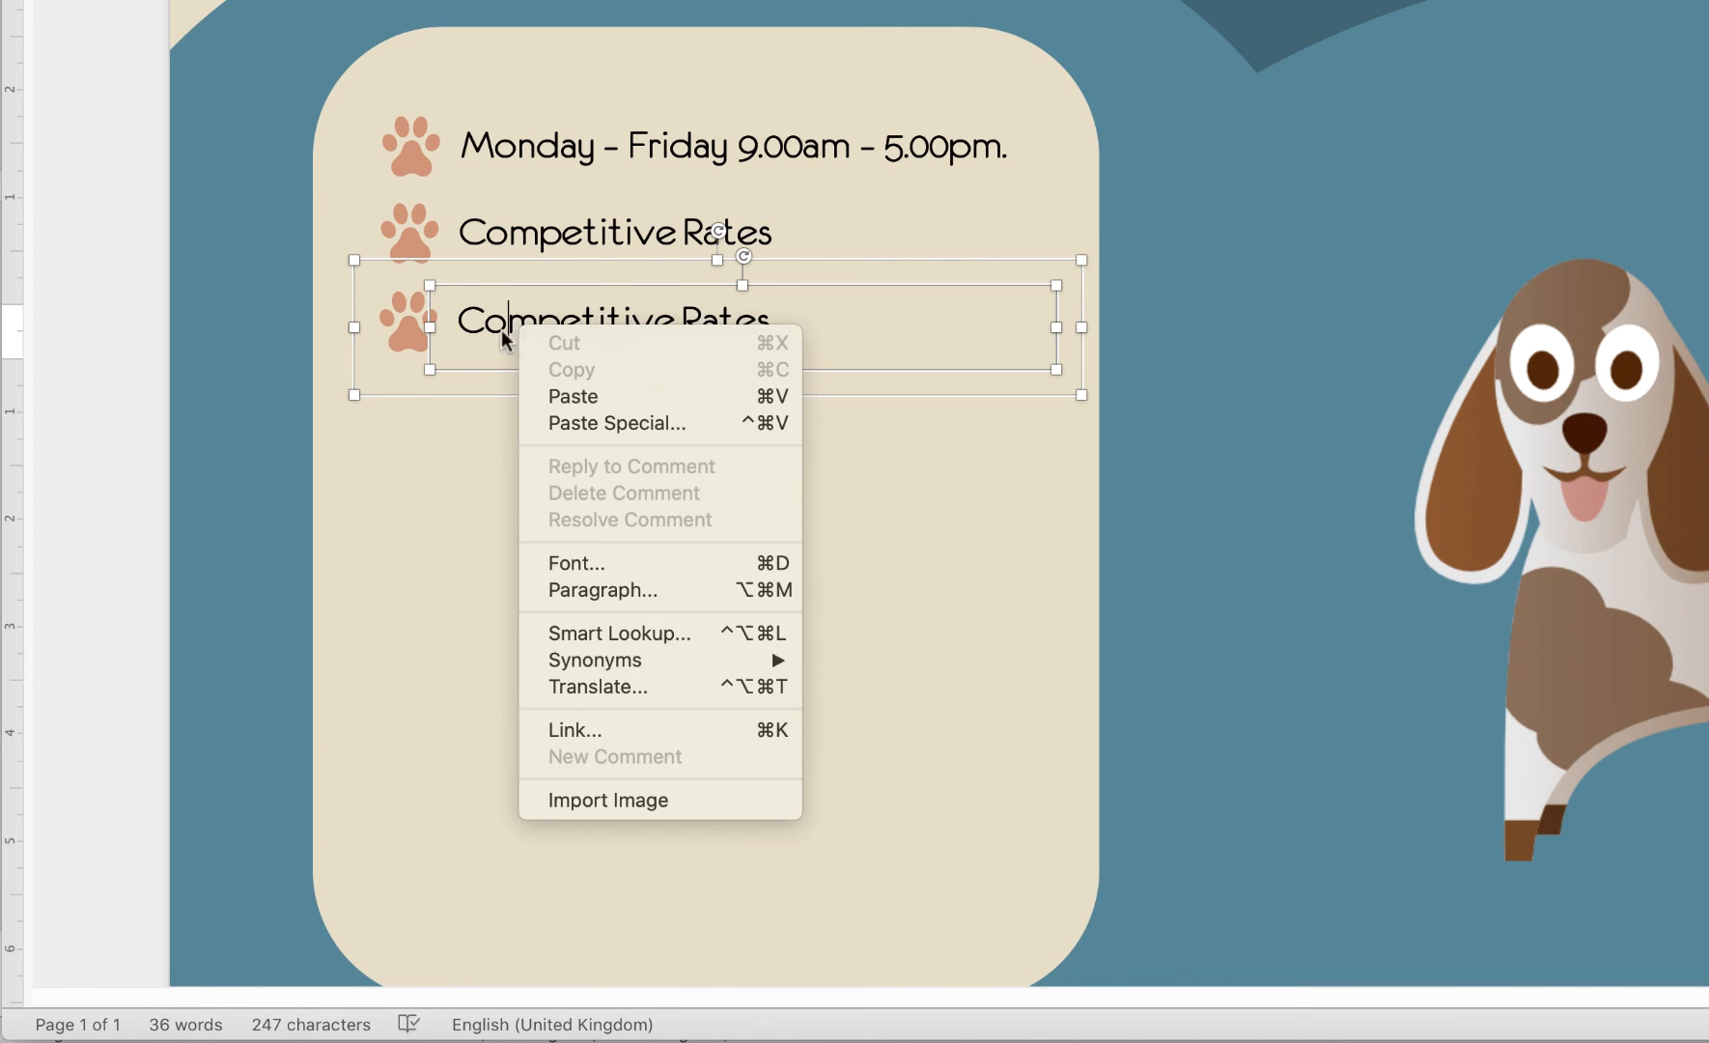
type("First trials")
key("BackSpace")
type("walk for free")
Paste a fourth row reading 'Walks, feeding, showering (if muddy)'
left_click(511, 389)
key("super+v")
left_click(566, 413)
triple_click(567, 413)
type("Walks, feeding, showin")
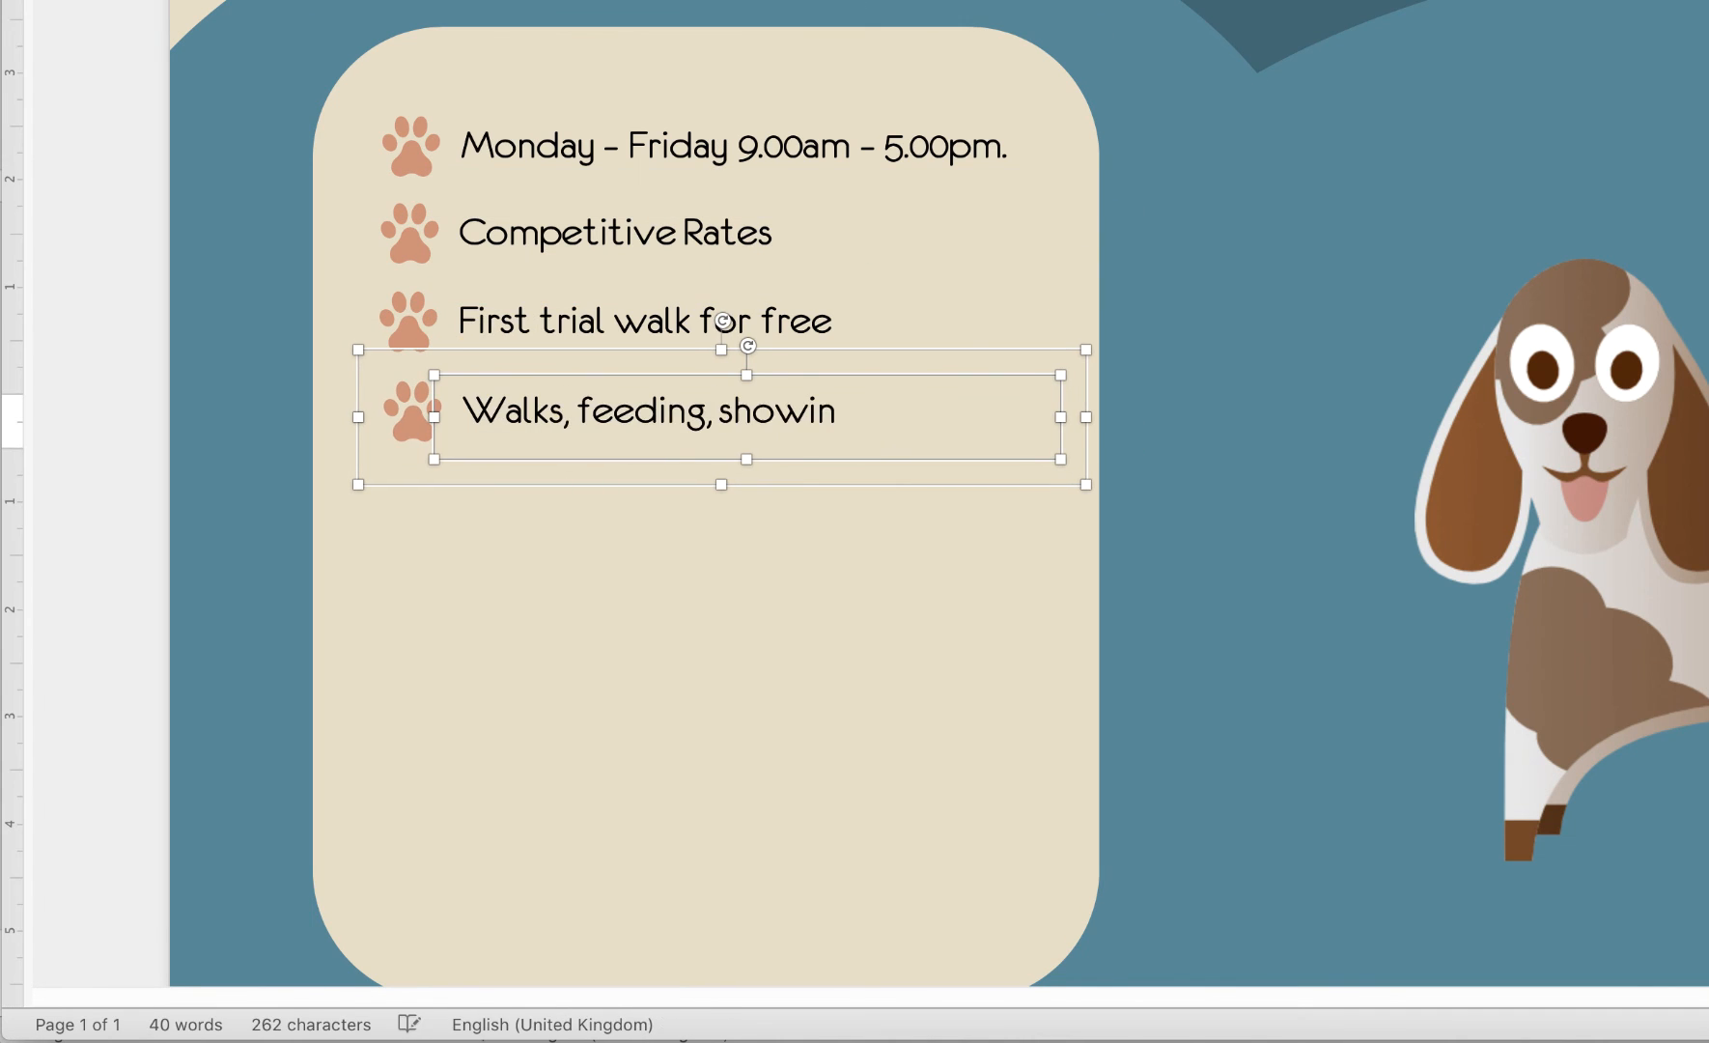
key("BackSpace")
key("BackSpace")
type("ering (if muddy)")
Widen the fourth row's text box to wrap, lower its paw icon, and regroup them
left_click_drag(720, 485, 721, 539)
key("super+z")
left_click(580, 416)
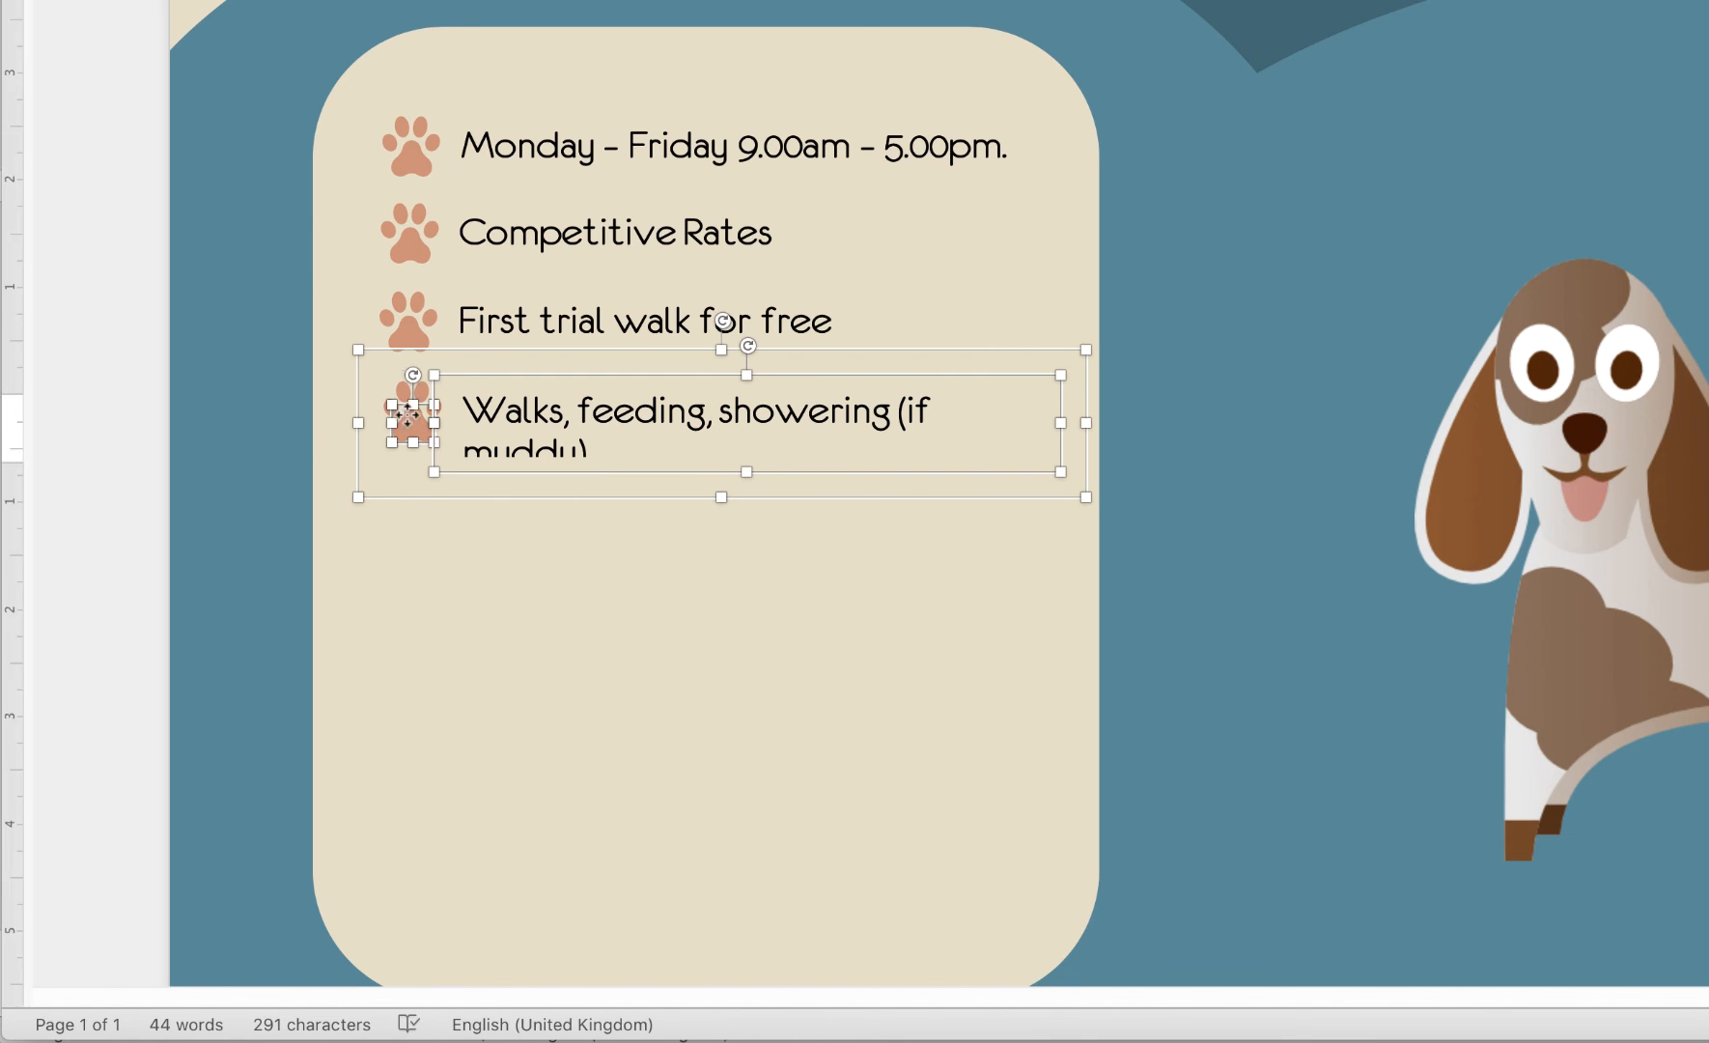
left_click(409, 427)
key("super+alt+shift+g")
key("super+z")
left_click(733, 471)
left_click_drag(747, 472, 748, 485)
left_click(414, 425)
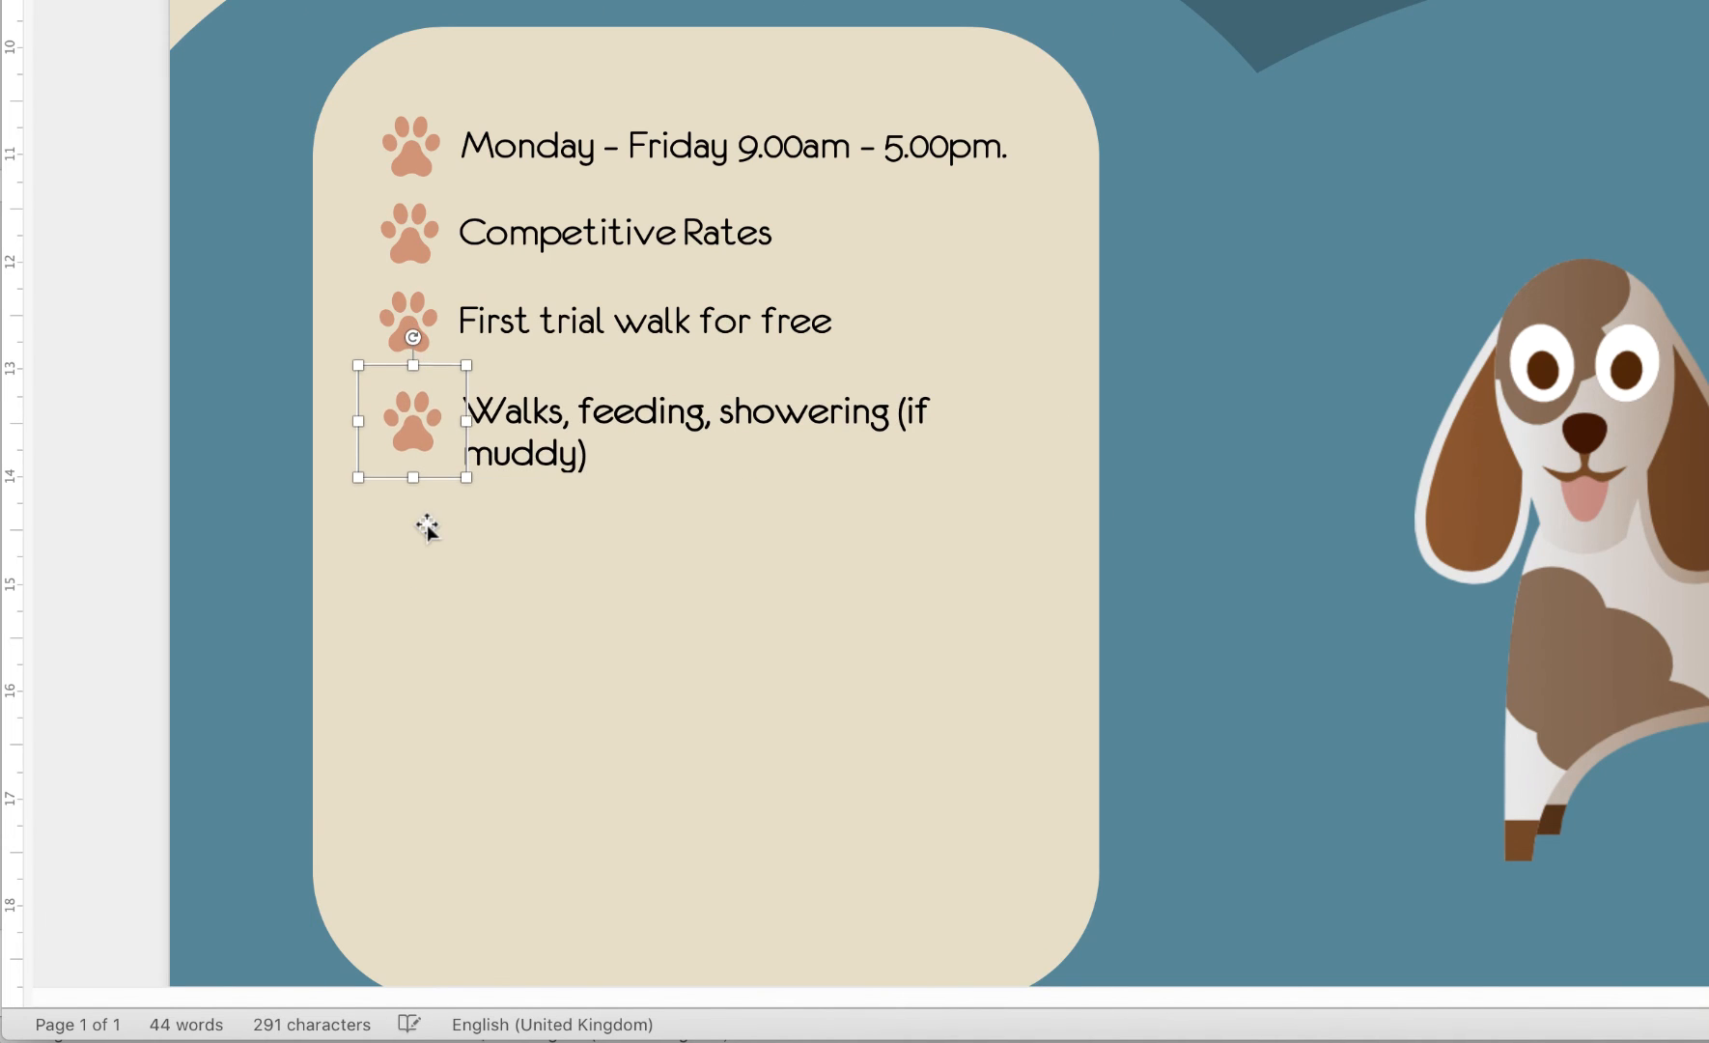
key("Down")
key("Down")
key("Down")
left_click(435, 430, "shift")
key("super+alt+g")
Paste a fifth row below, reading 'Fully Insured and 3 yearas experience.'
left_click(520, 325)
left_click(525, 464)
key("super+v")
left_click_drag(557, 515, 570, 514)
triple_click(569, 522)
type("Fully Insured and 3 yearas experience.")
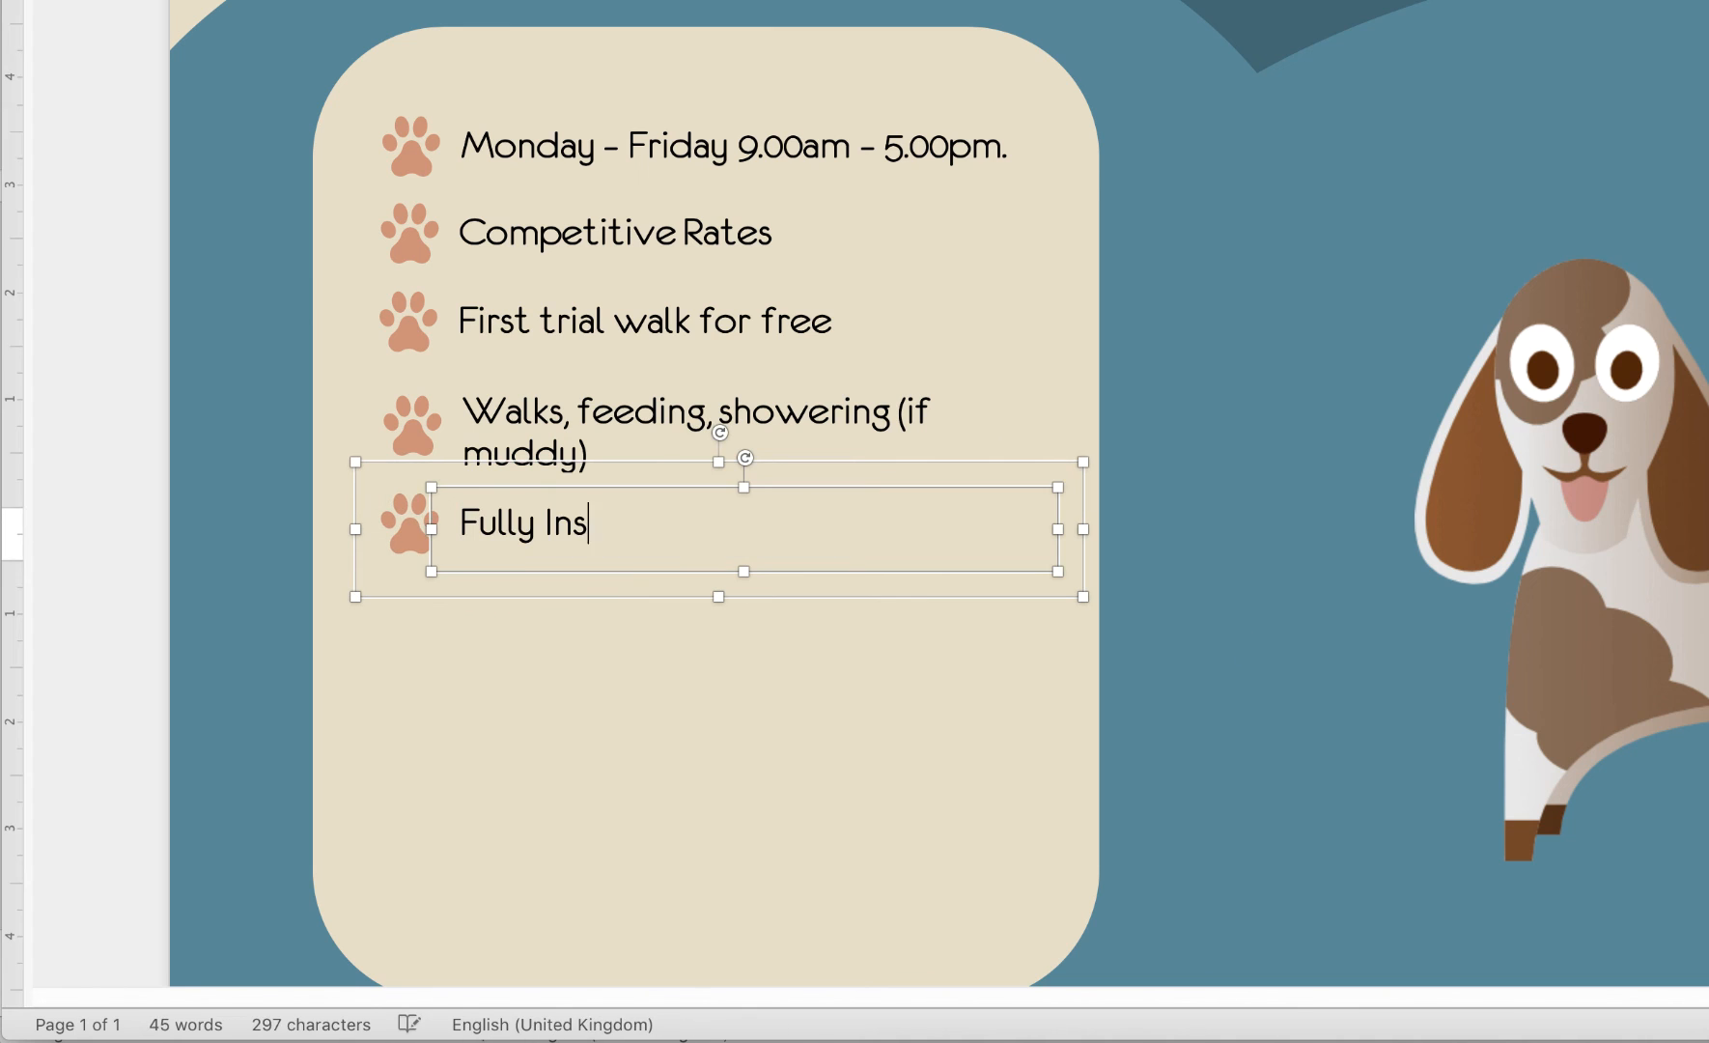
Ungroup the fifth row, lower its paw beside the wrapped text, and regroup it
left_click(854, 531)
key("BackSpace")
key("super+alt+shift+g")
left_click_drag(743, 570, 742, 602)
key("super+z")
left_click(410, 526)
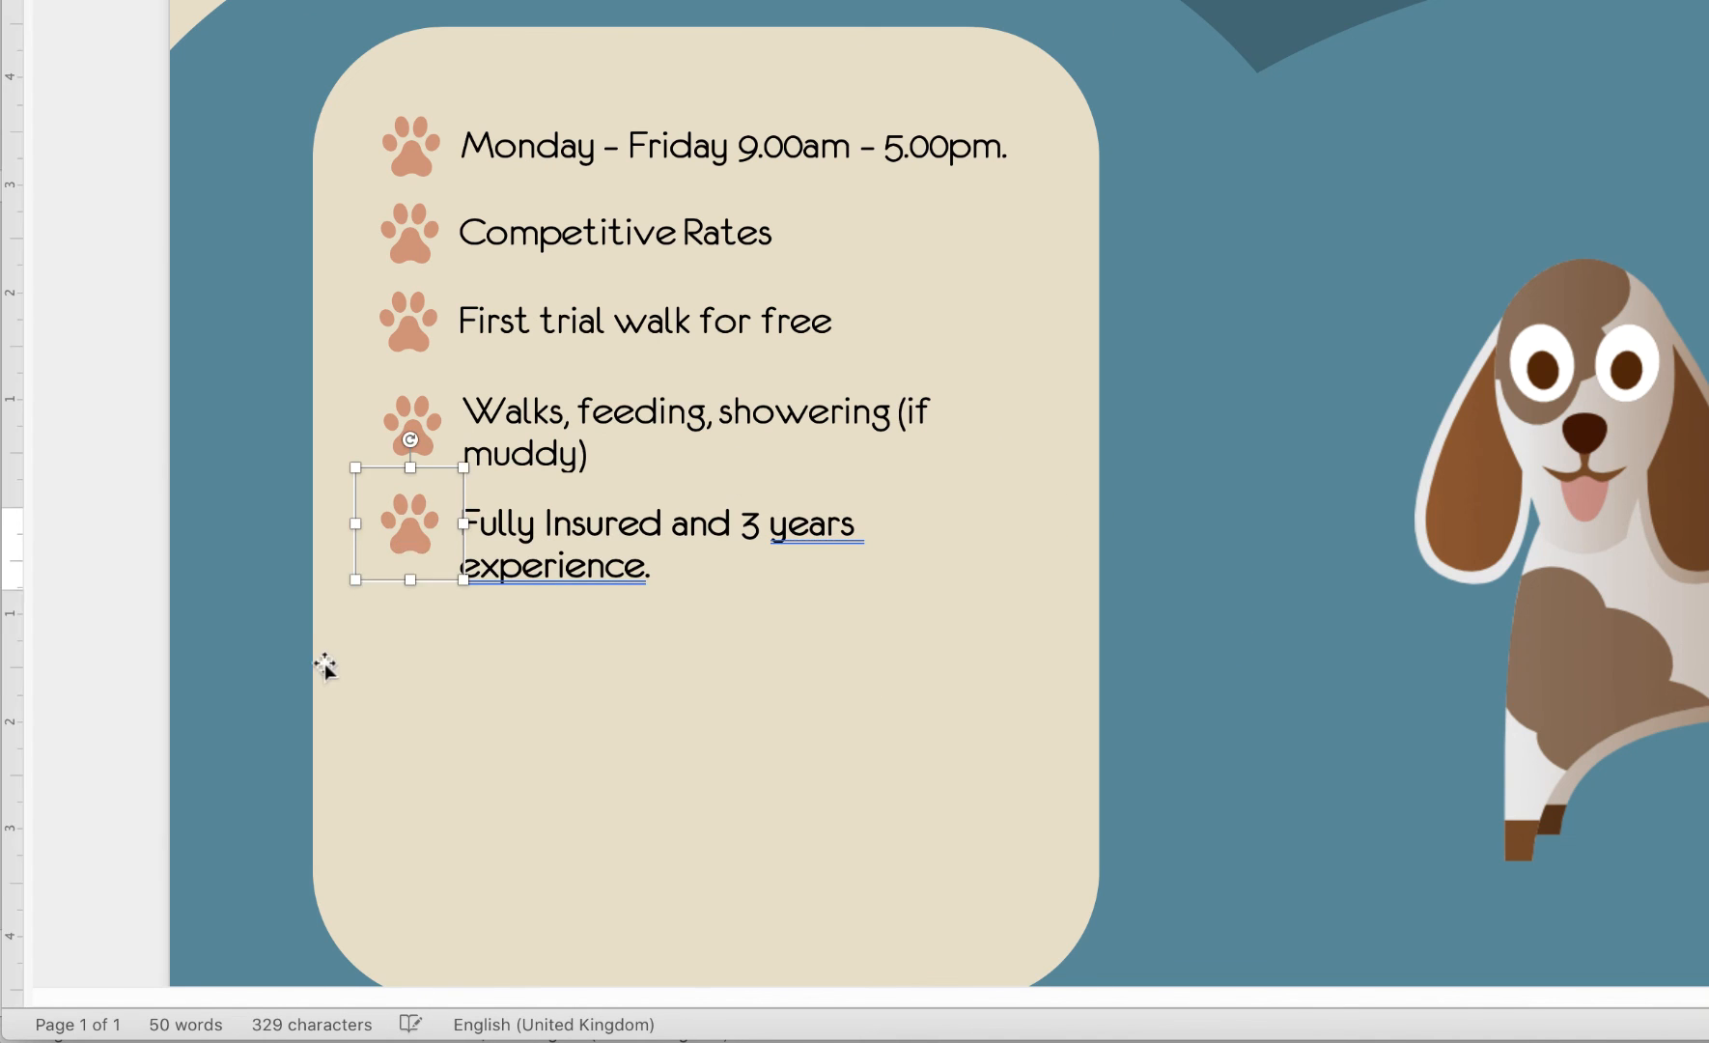
key("Down")
key("Down")
key("Down")
left_click(614, 526, "shift")
key("super+alt+g")
left_click_drag(602, 334, 600, 652)
triple_click(605, 630)
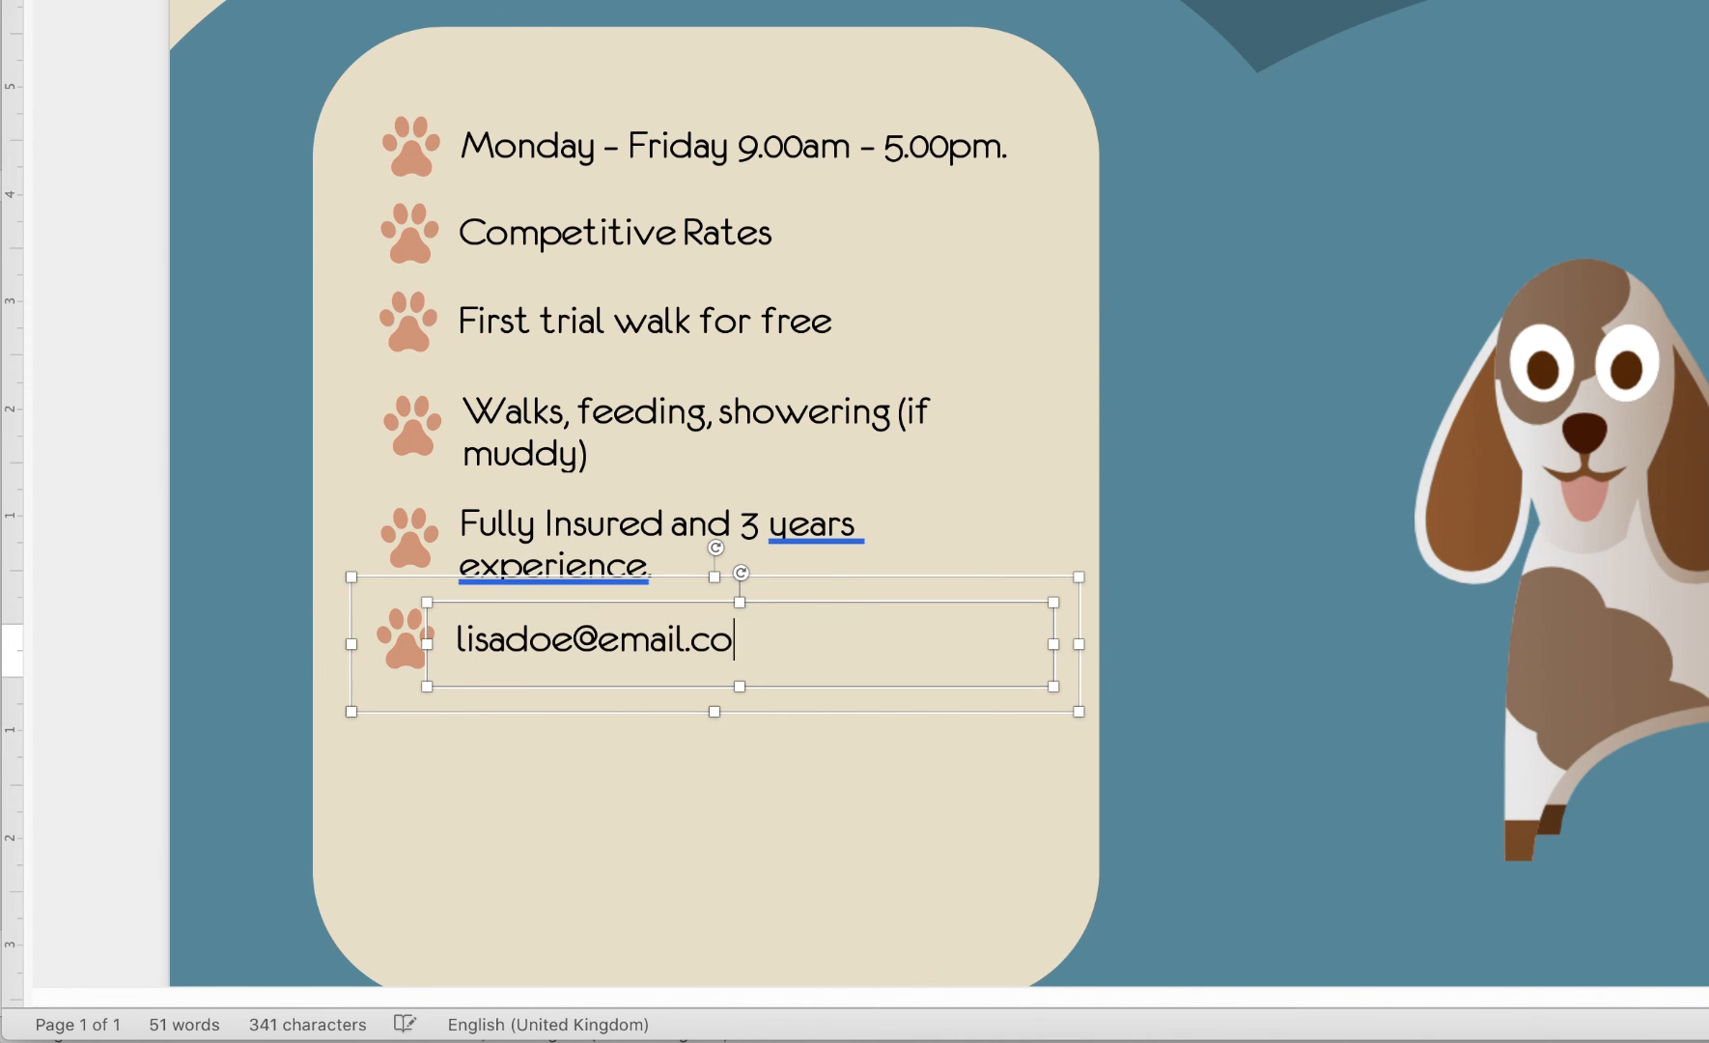
left_click_drag(569, 338, 566, 752)
triple_click(569, 736)
type("www.happypaws.com")
left_click(647, 874)
scroll(1049, 591, "down", 4)
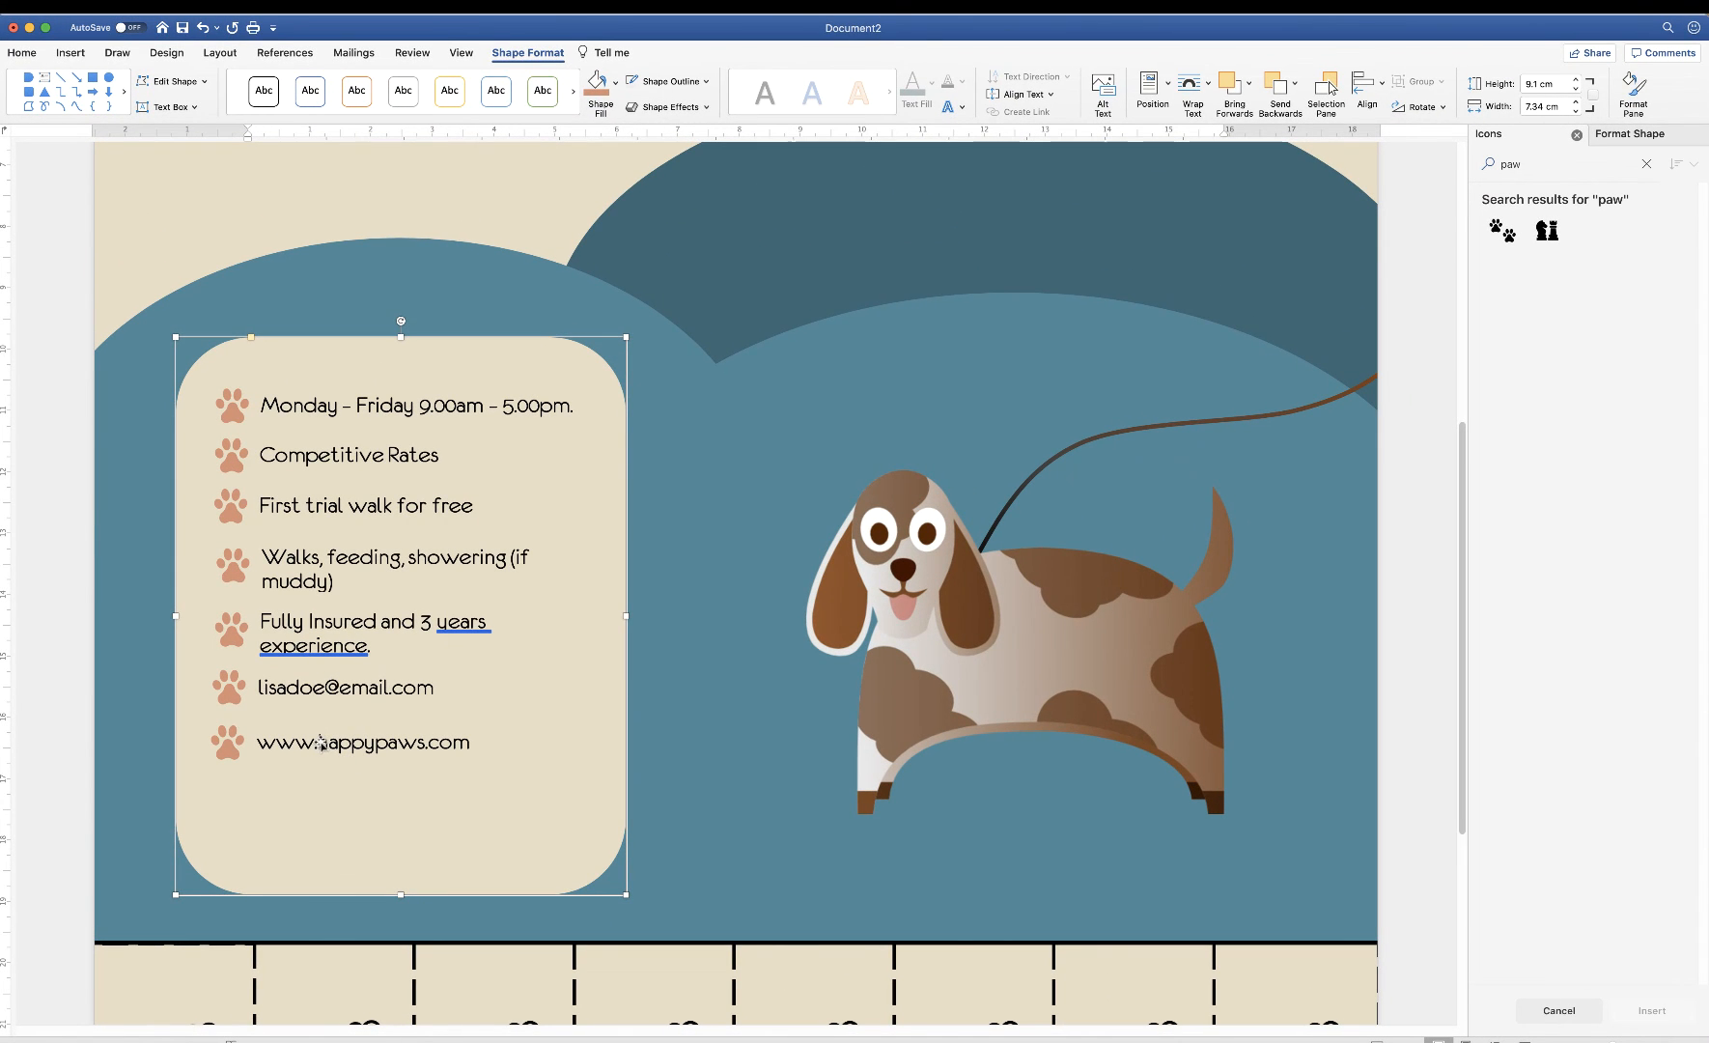
Select all seven service lines, then distribute them vertically and align them left
left_click(322, 741)
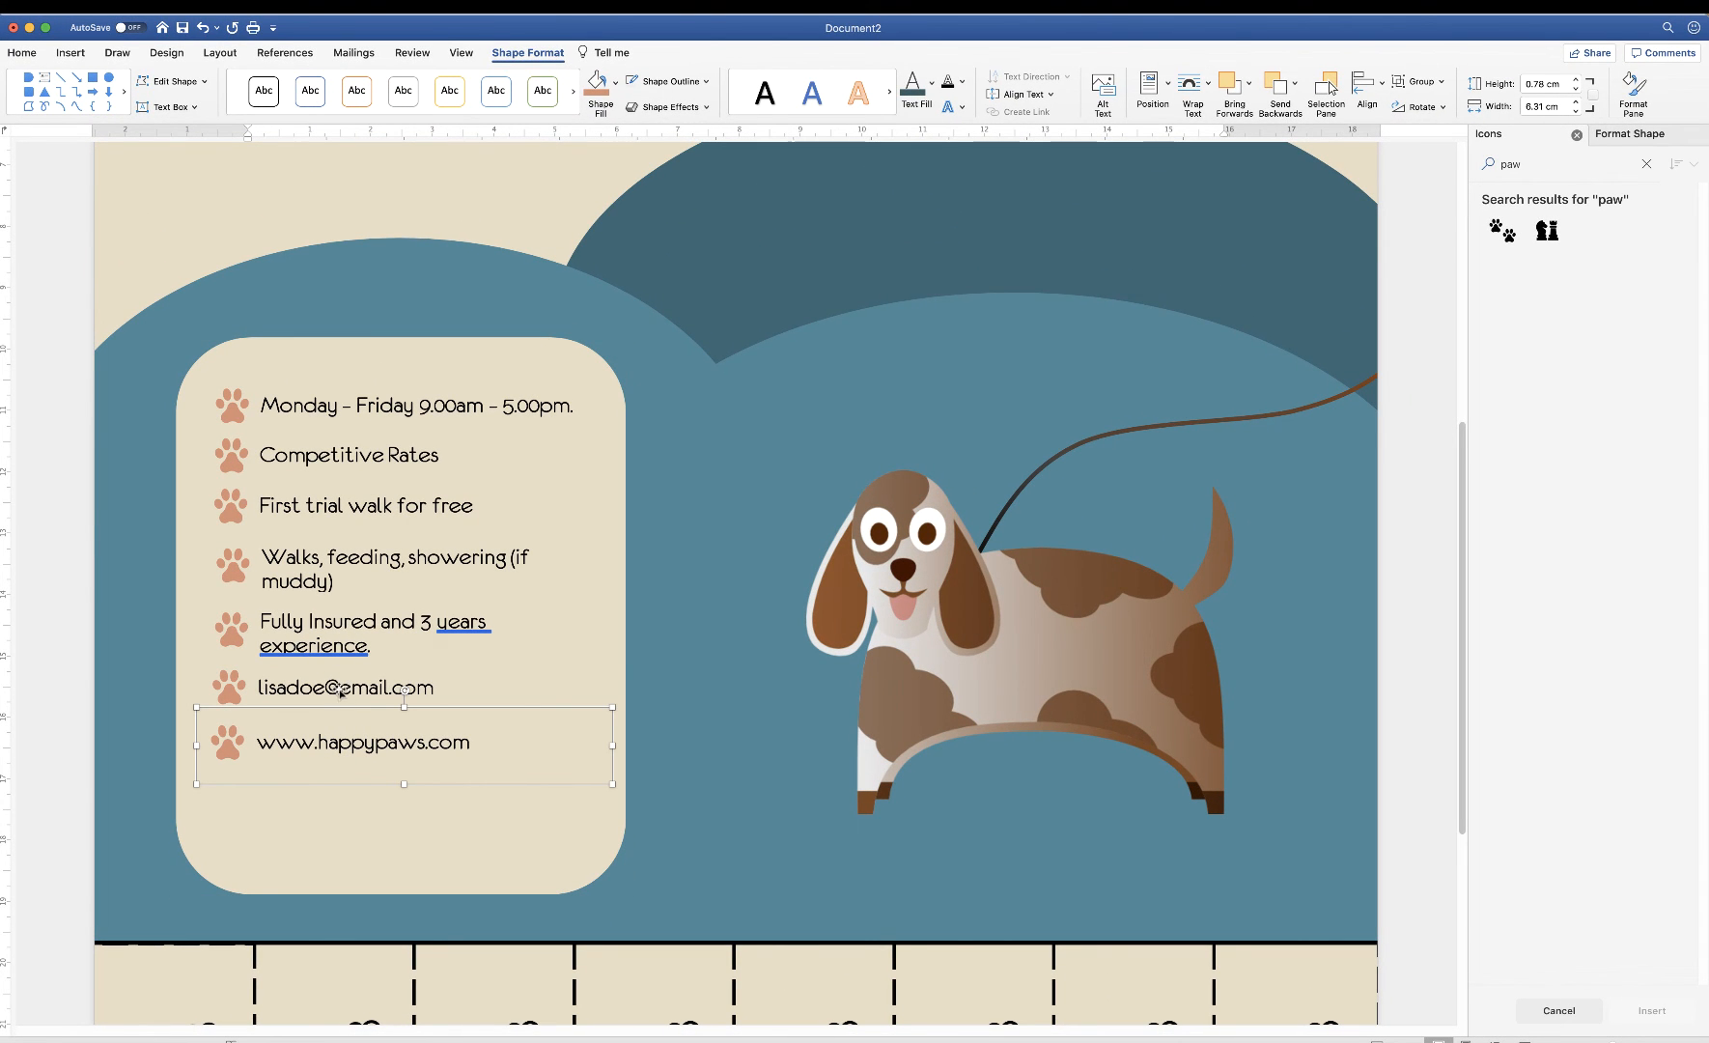
left_click(345, 684, "shift")
left_click(351, 628, "shift")
left_click(340, 560, "shift")
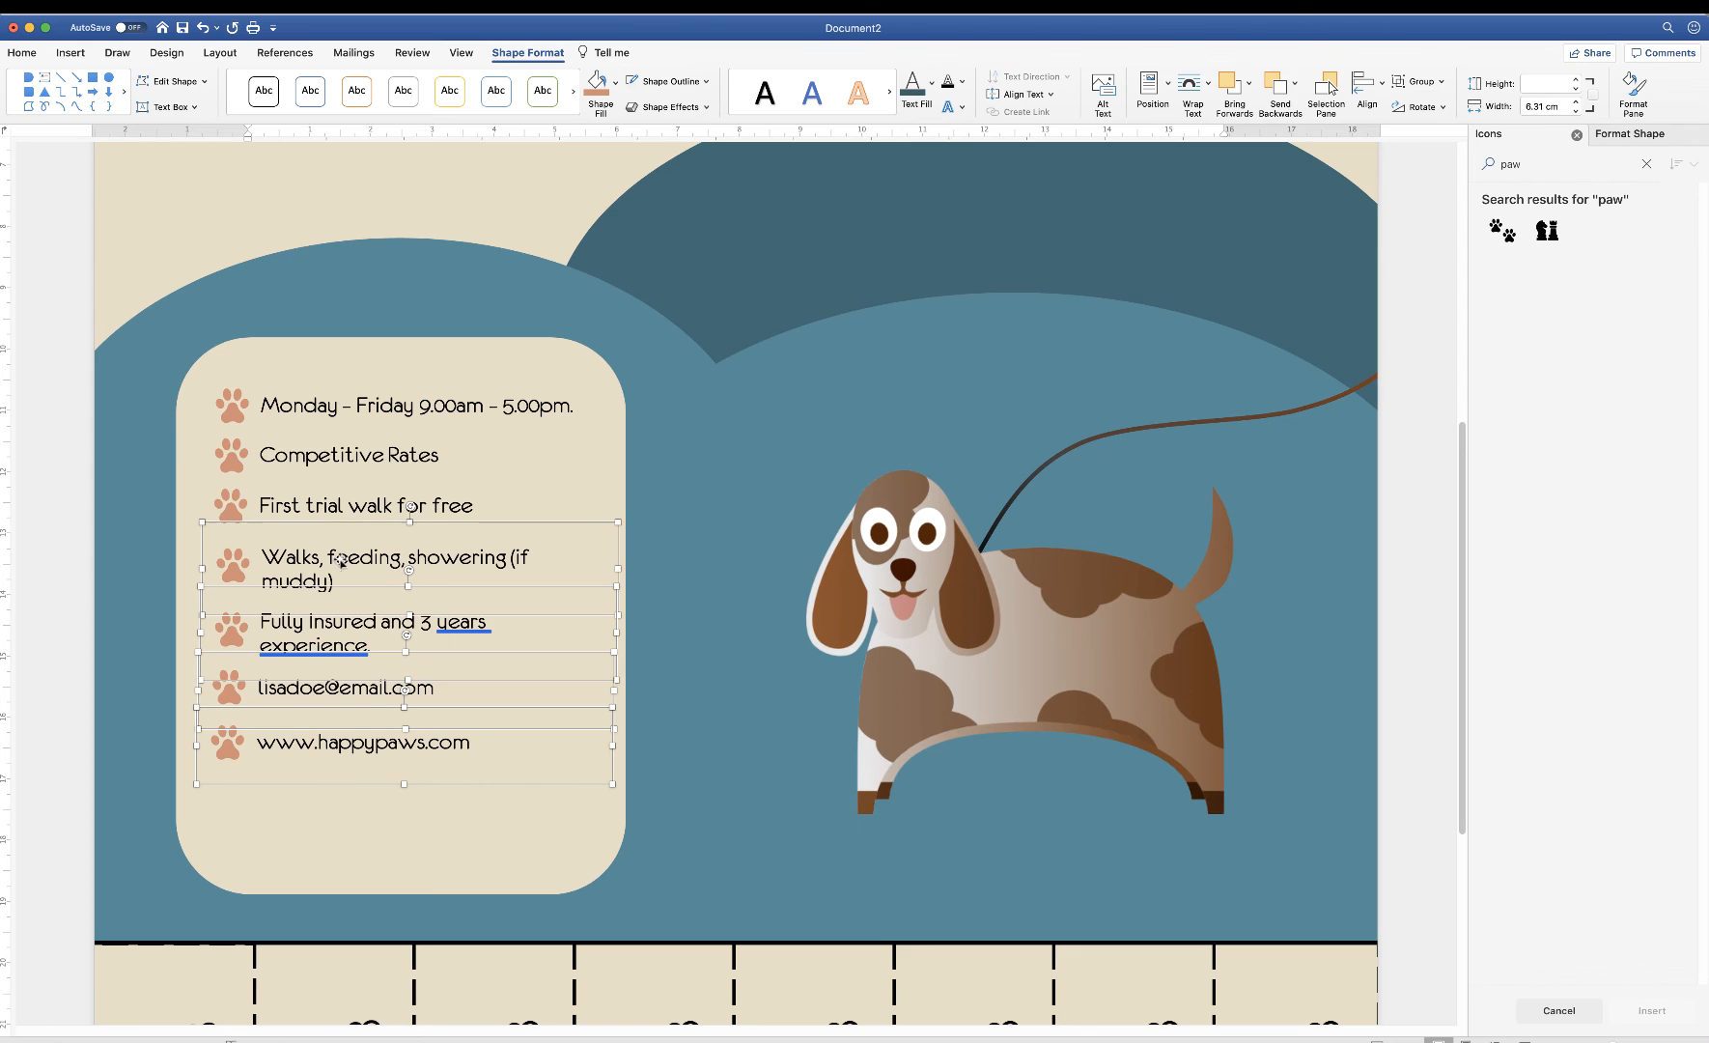
left_click(354, 506, "shift")
left_click(367, 454, "shift")
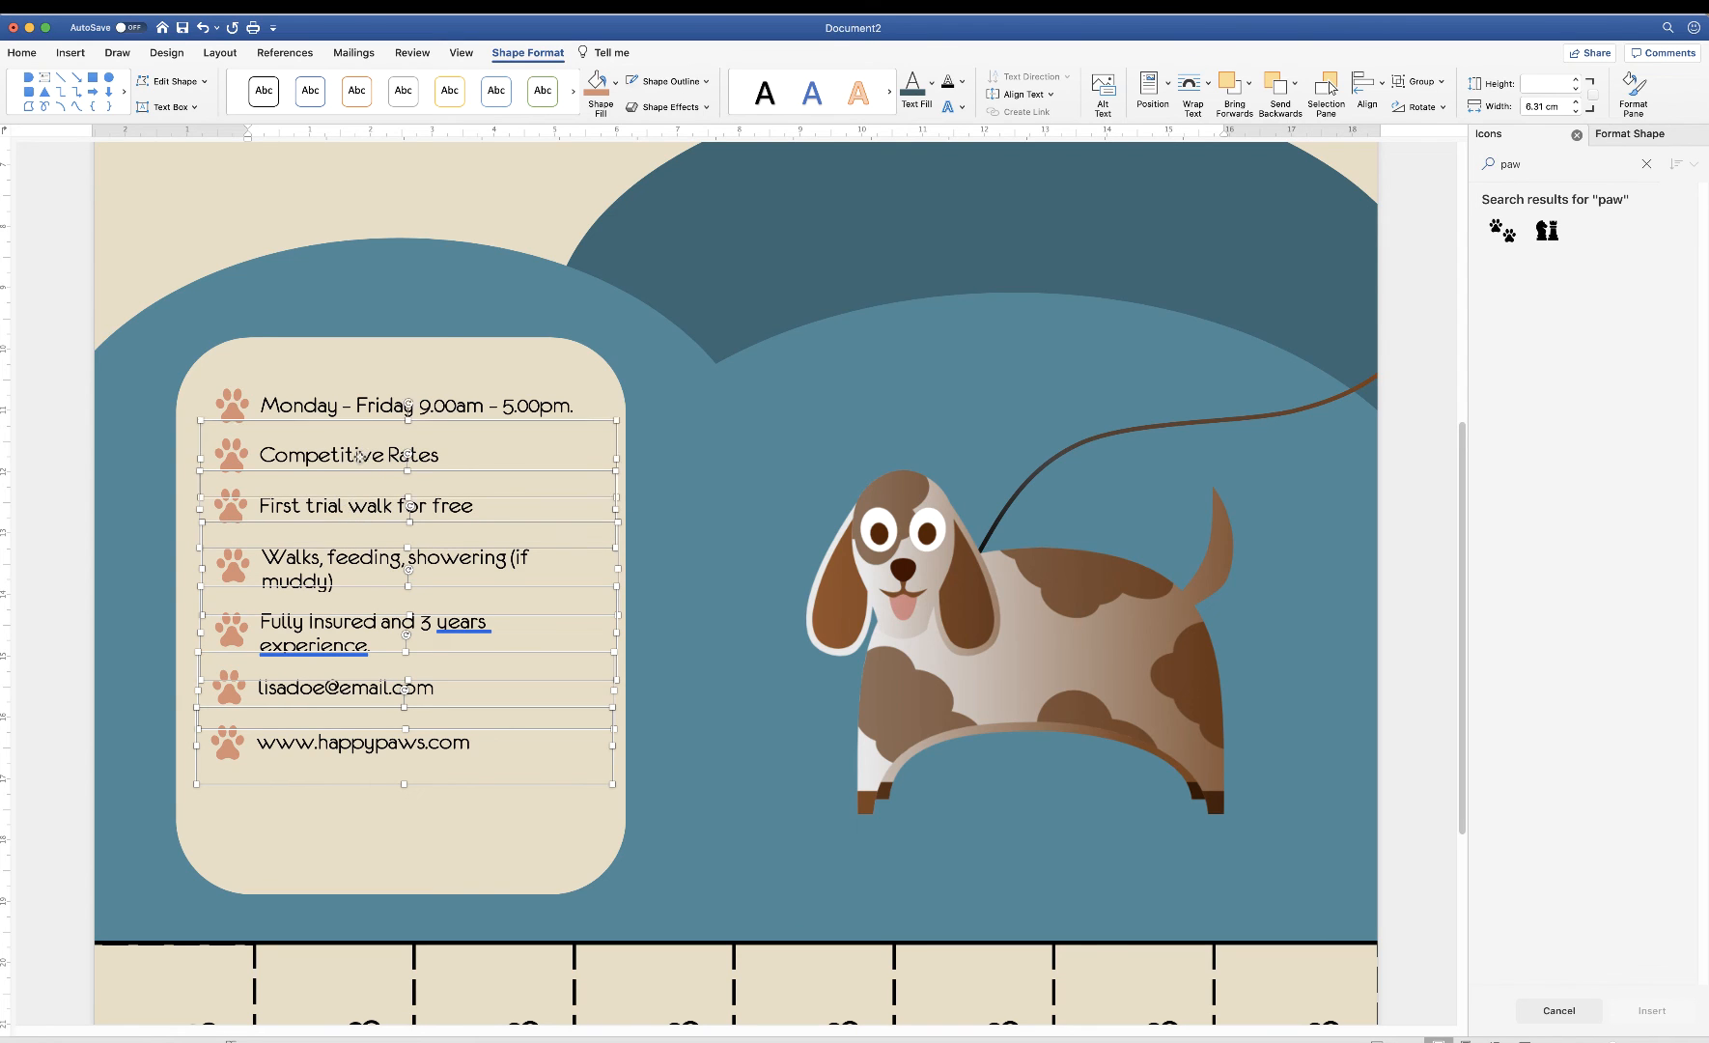
left_click(386, 400, "shift")
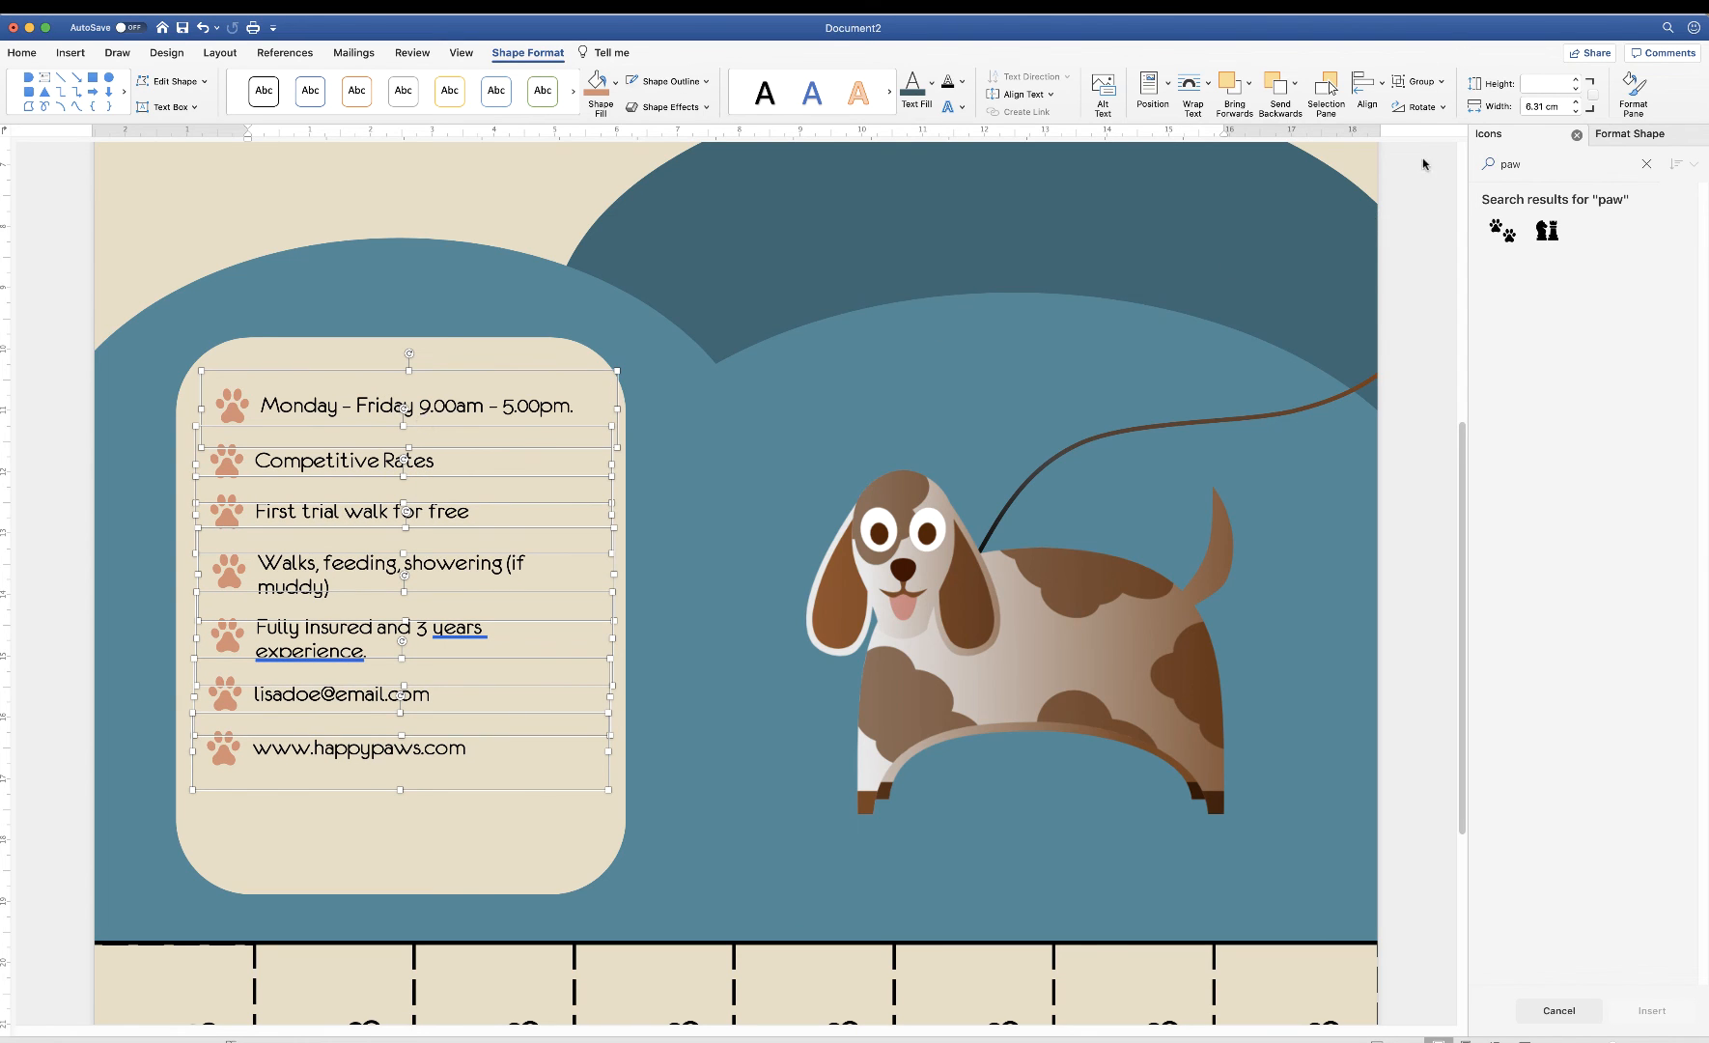
left_click(1381, 92)
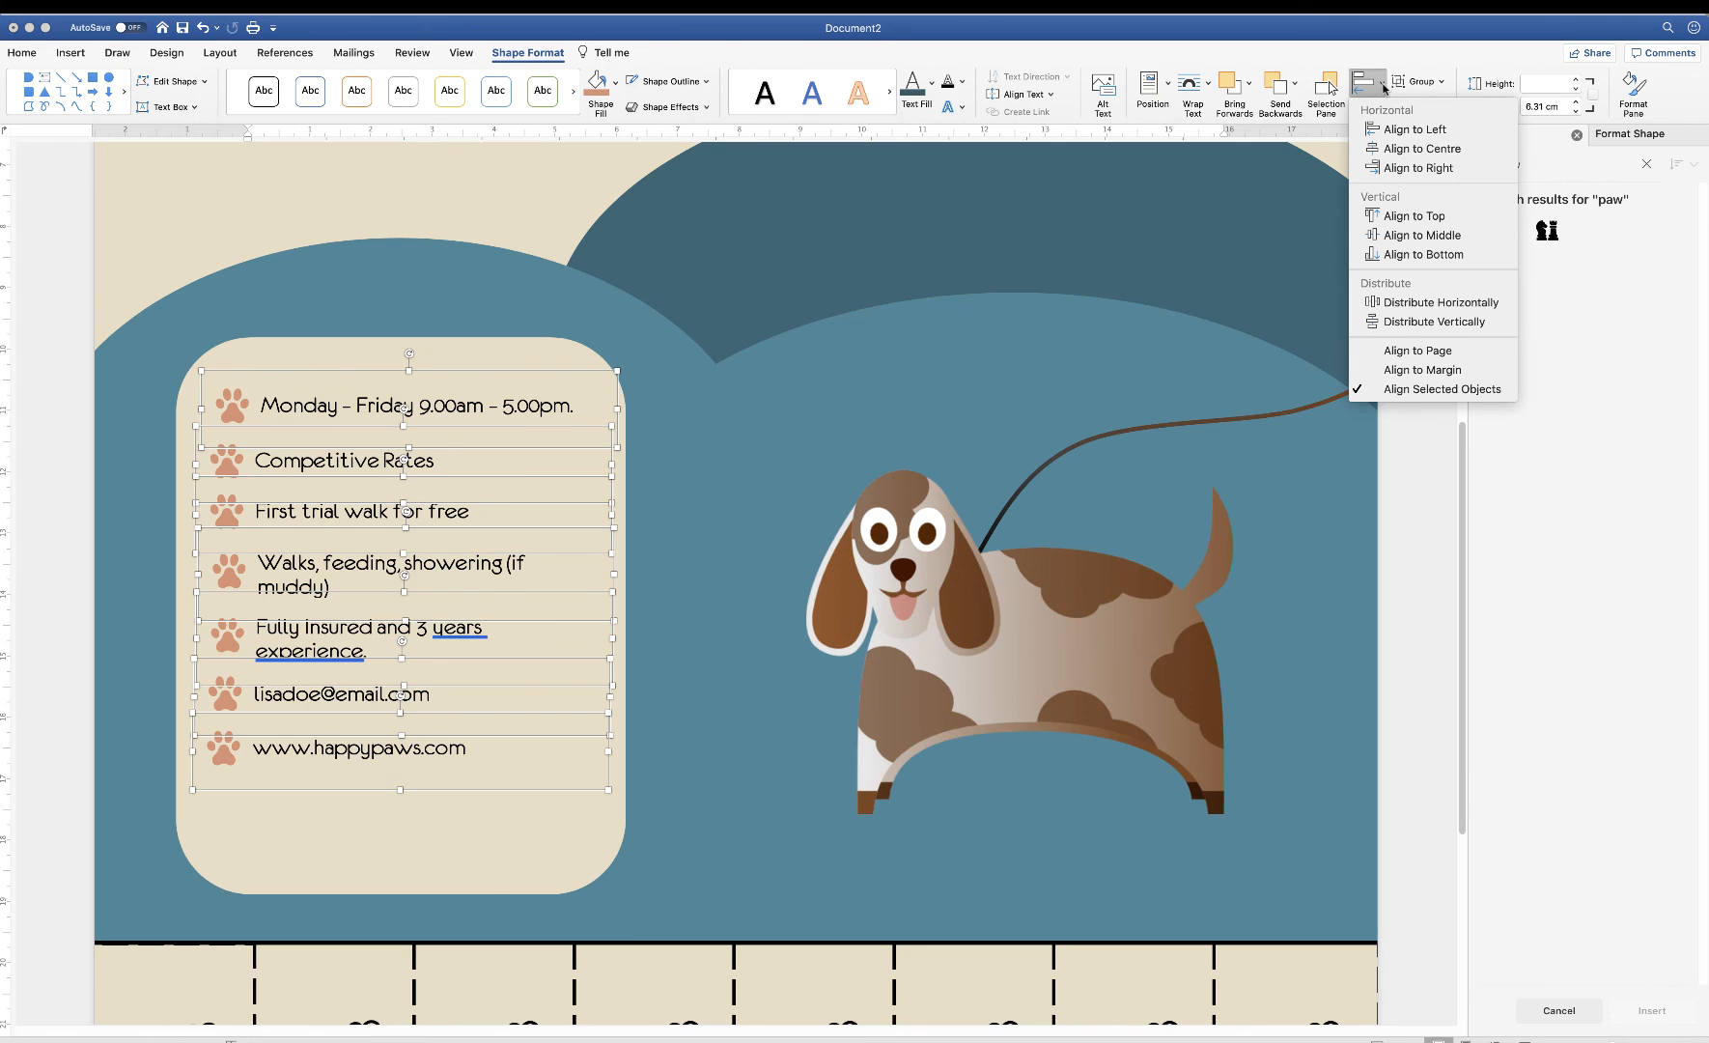
left_click(1405, 324)
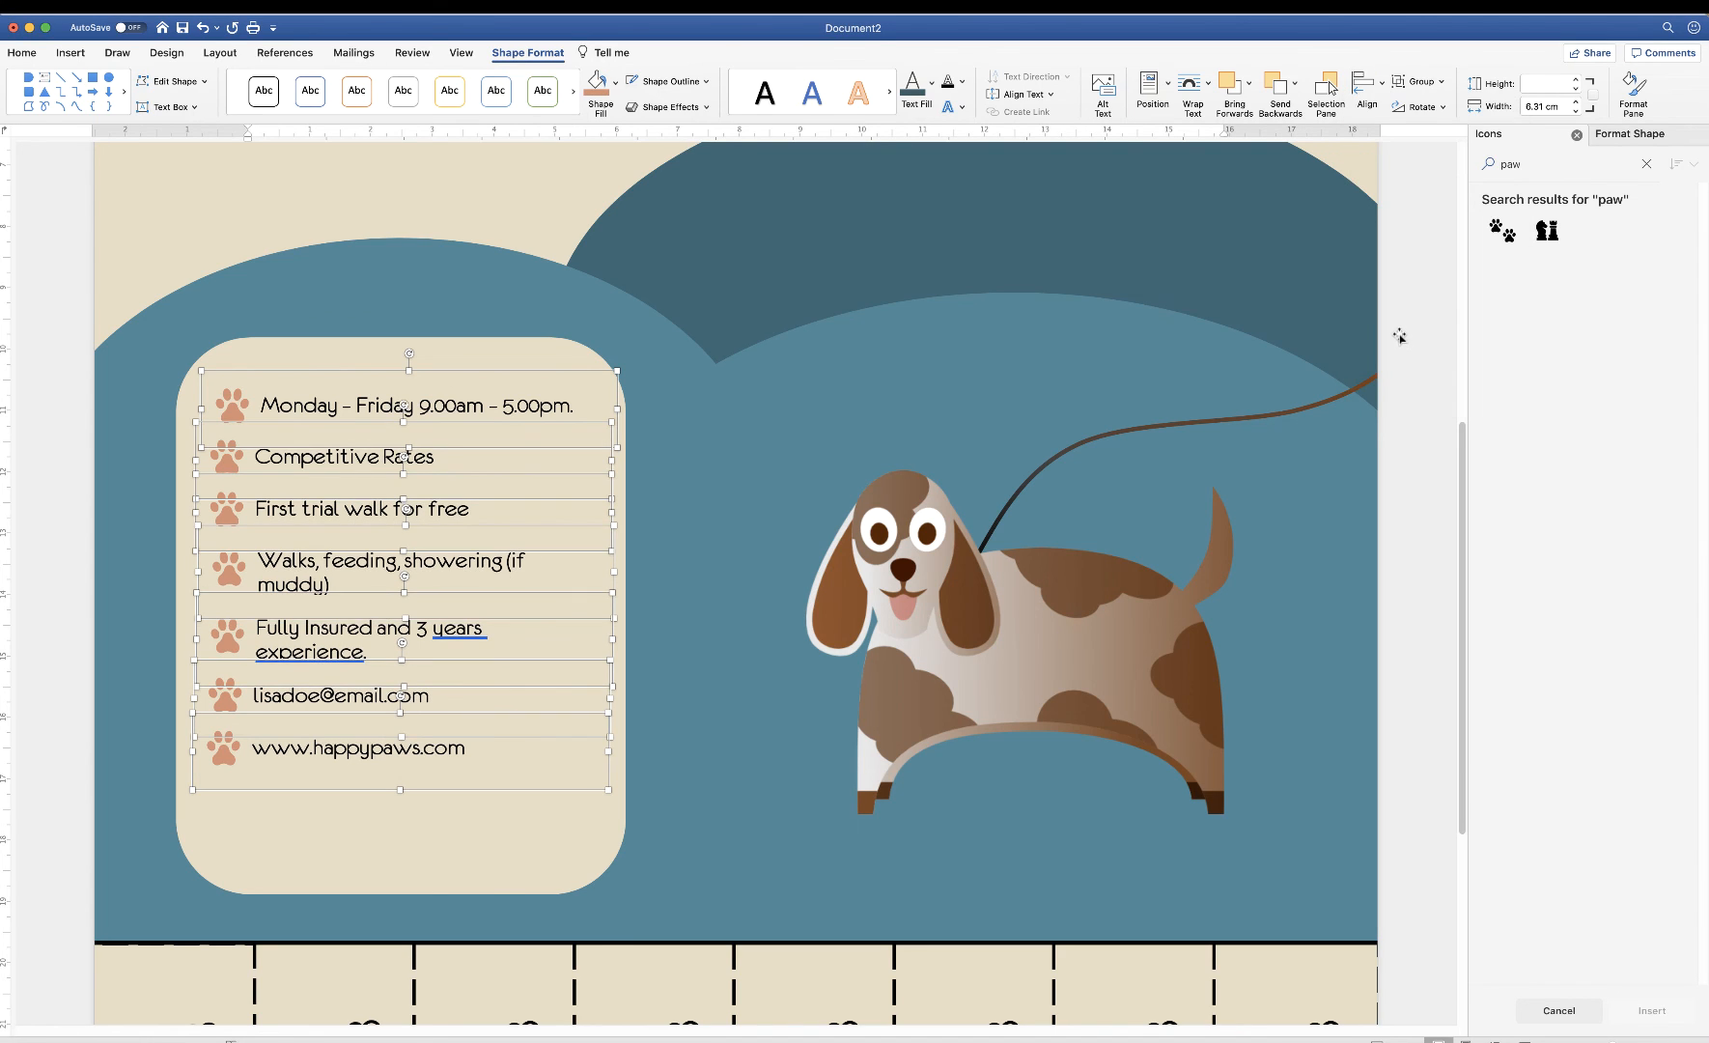
left_click(1382, 86)
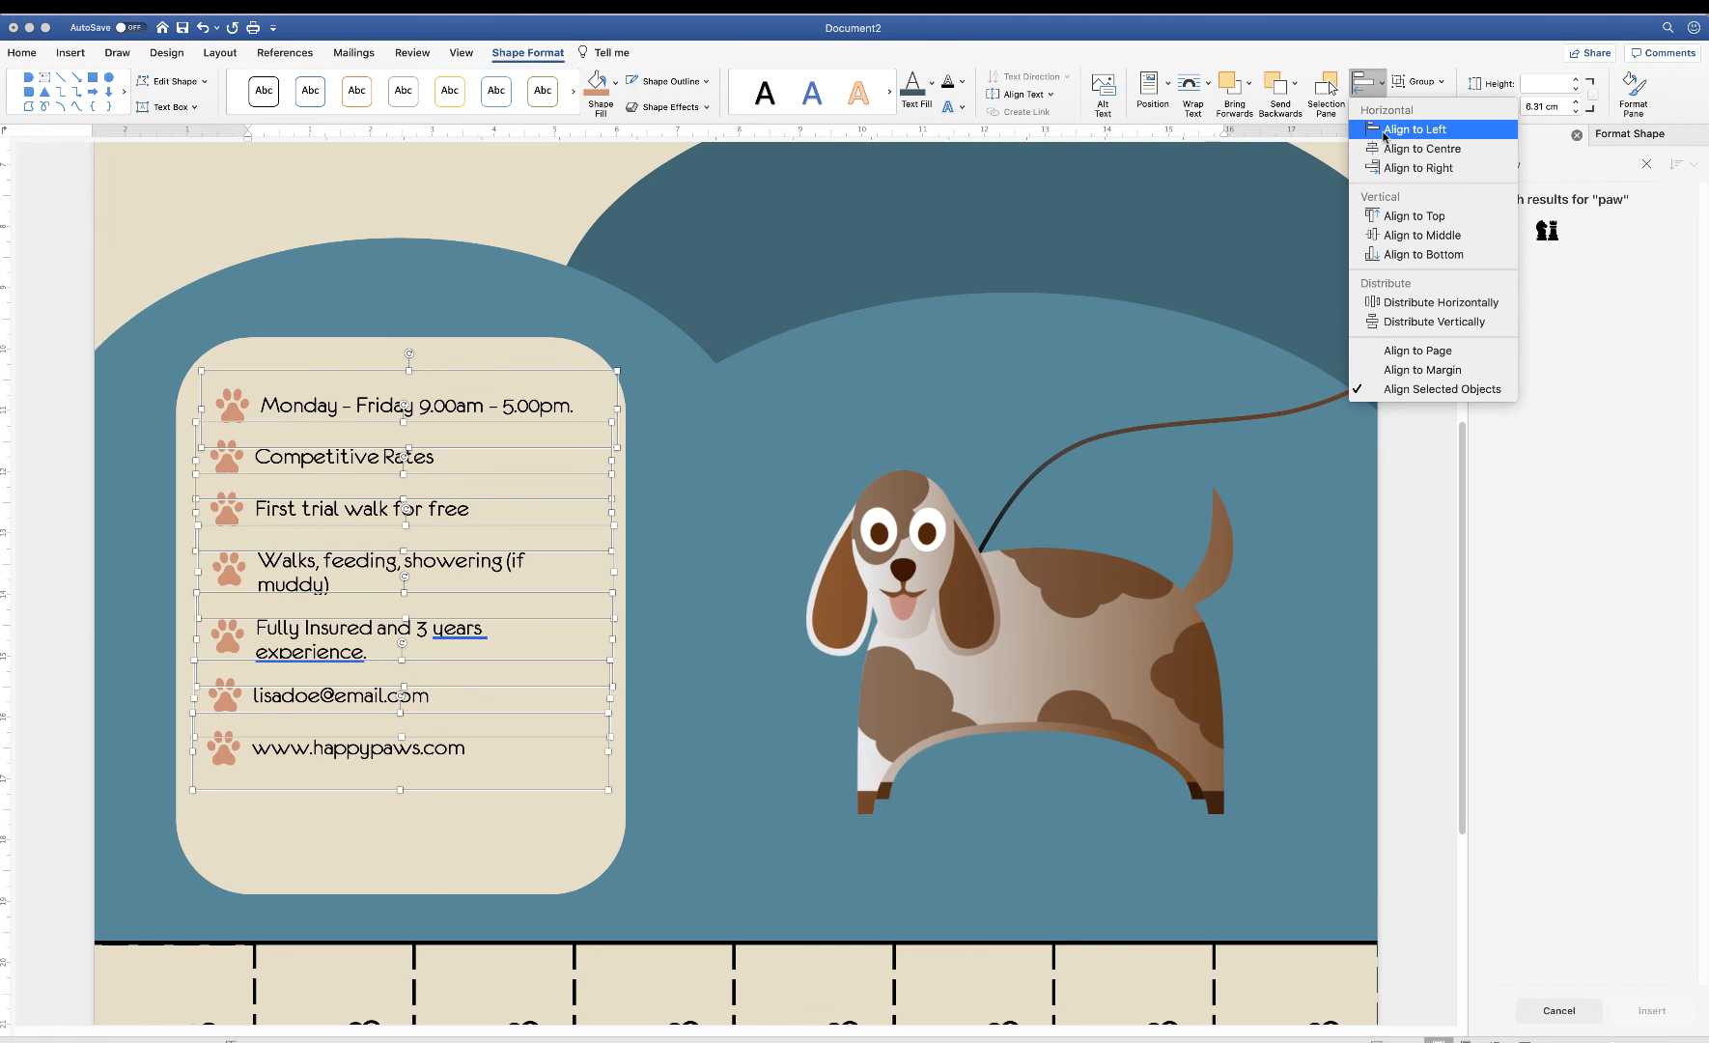
left_click(1414, 129)
Move the lower lines down to spread the list further down the panel
left_click(260, 415)
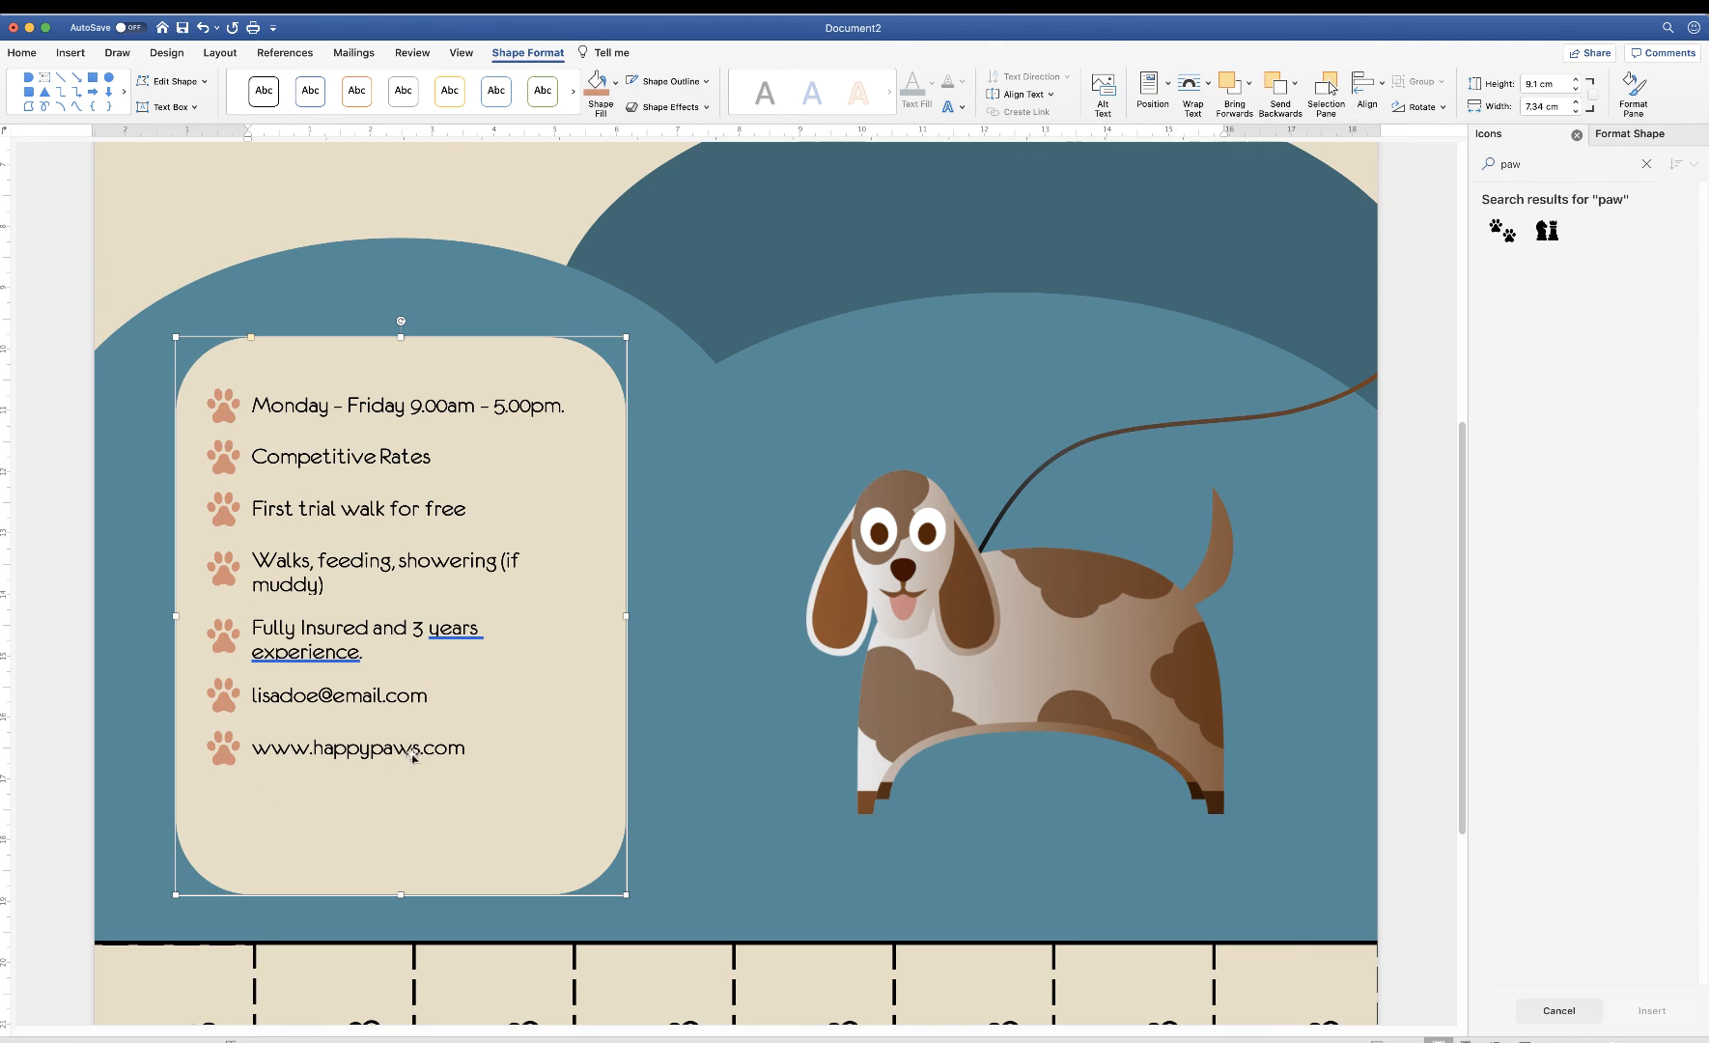
left_click(354, 752)
left_click_drag(353, 752, 353, 817)
left_click(352, 697)
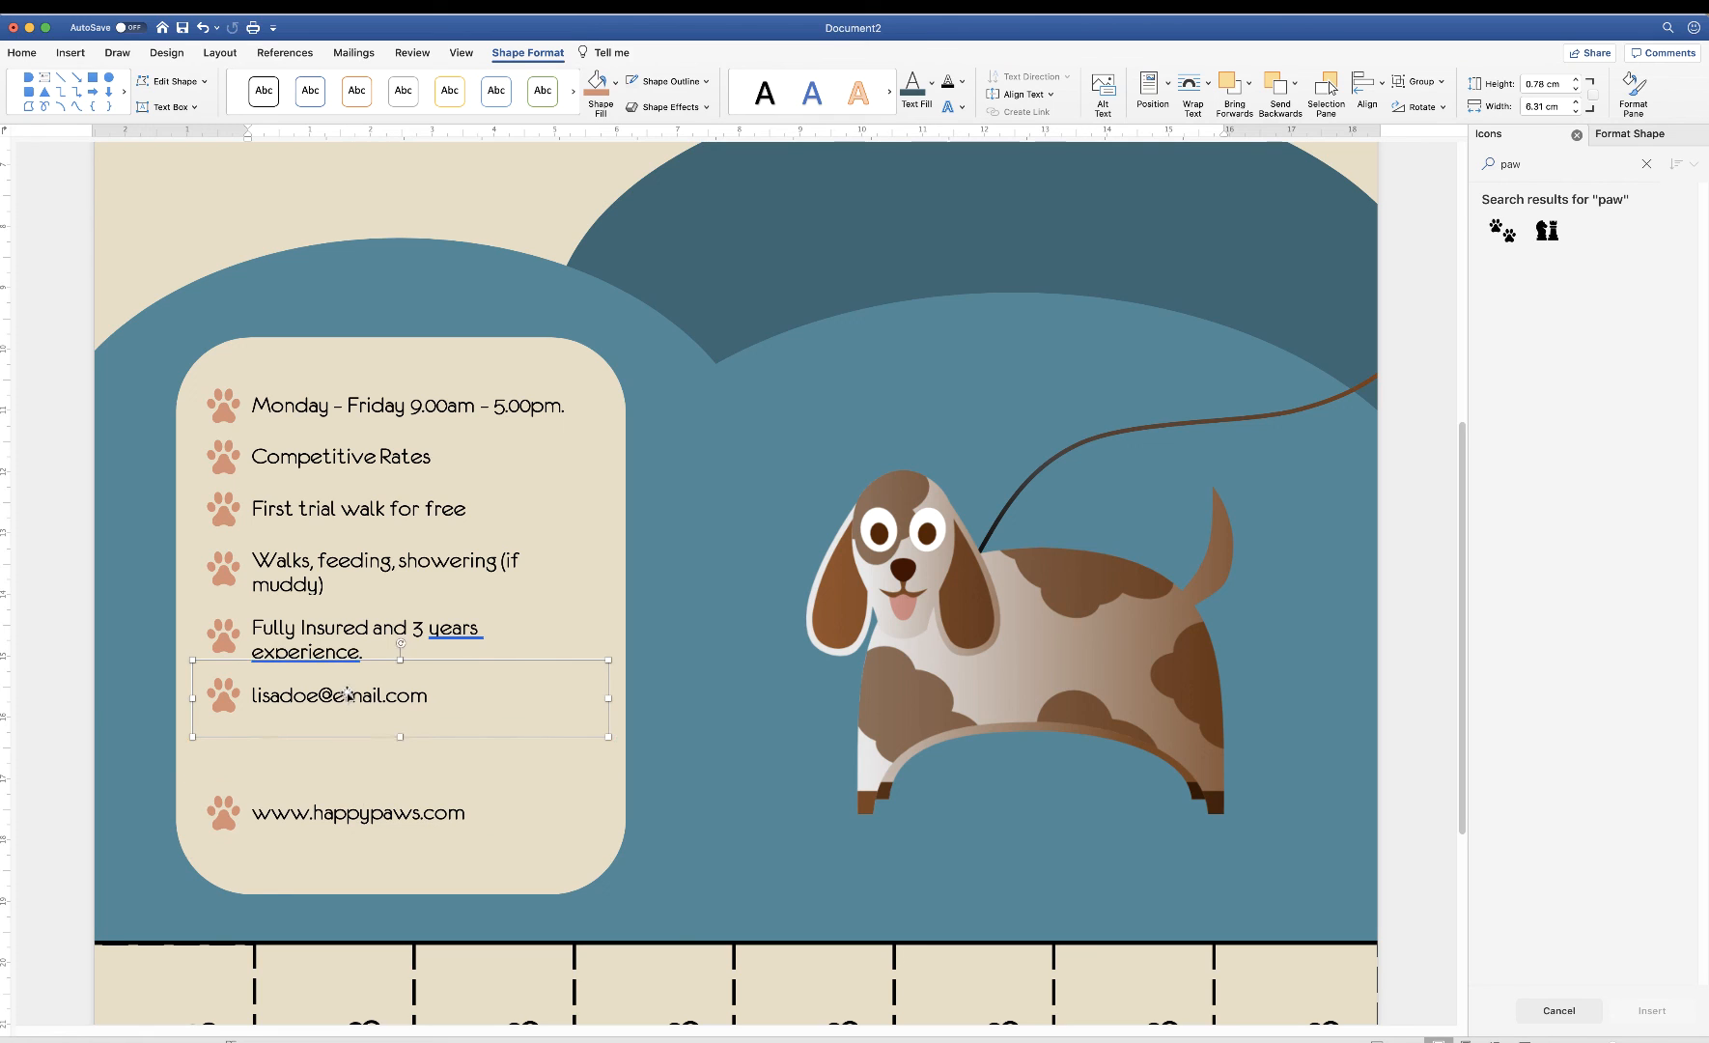
left_click_drag(353, 718, 354, 762)
left_click(347, 630)
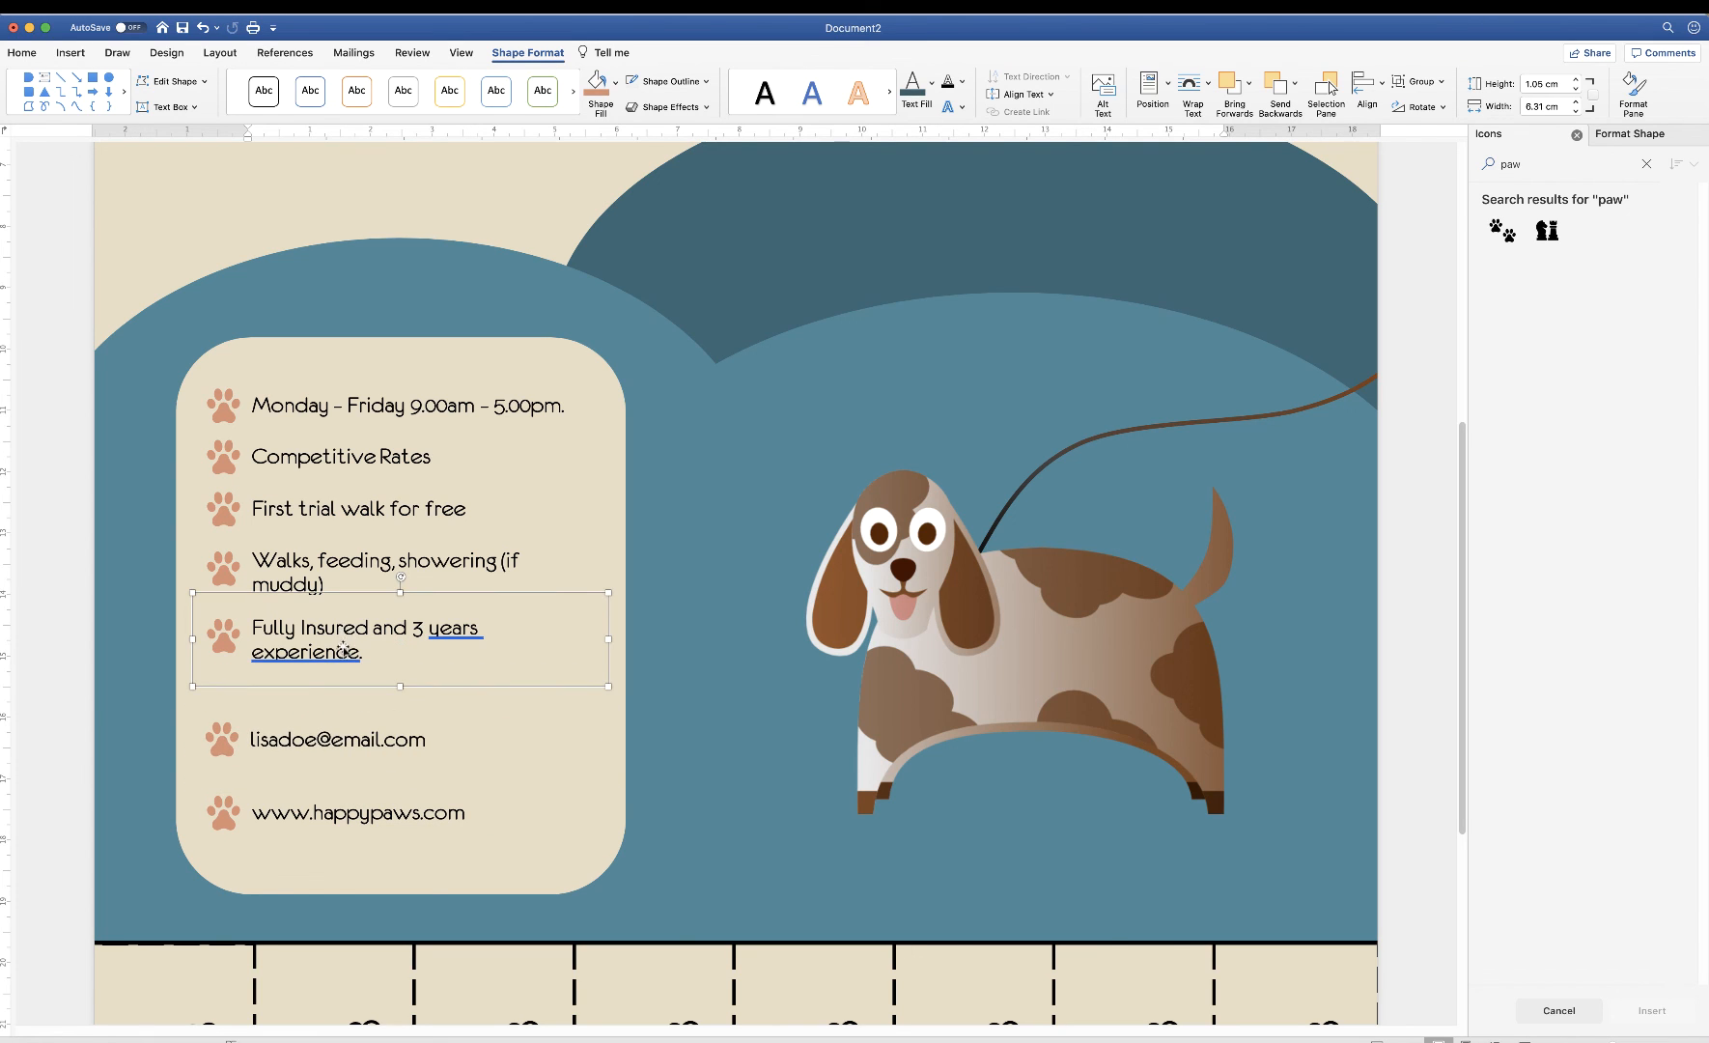
left_click_drag(345, 633, 345, 653)
left_click(333, 560)
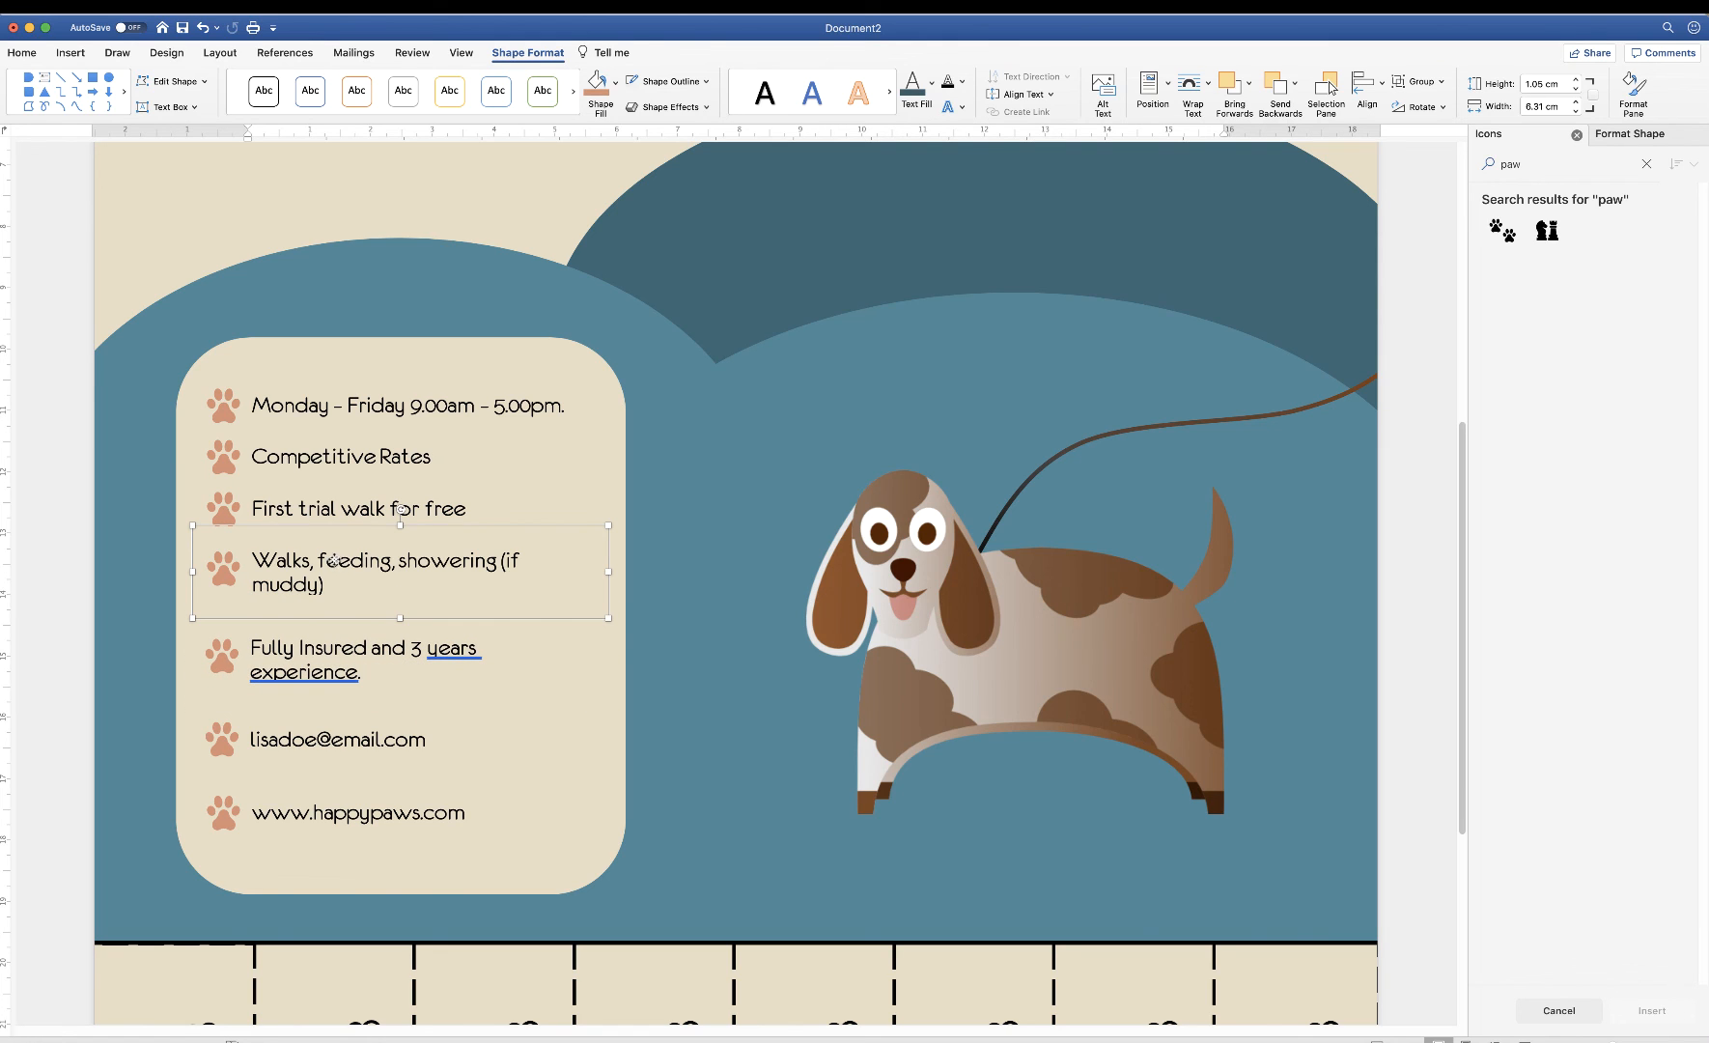
left_click_drag(327, 560, 326, 522)
left_click(347, 456)
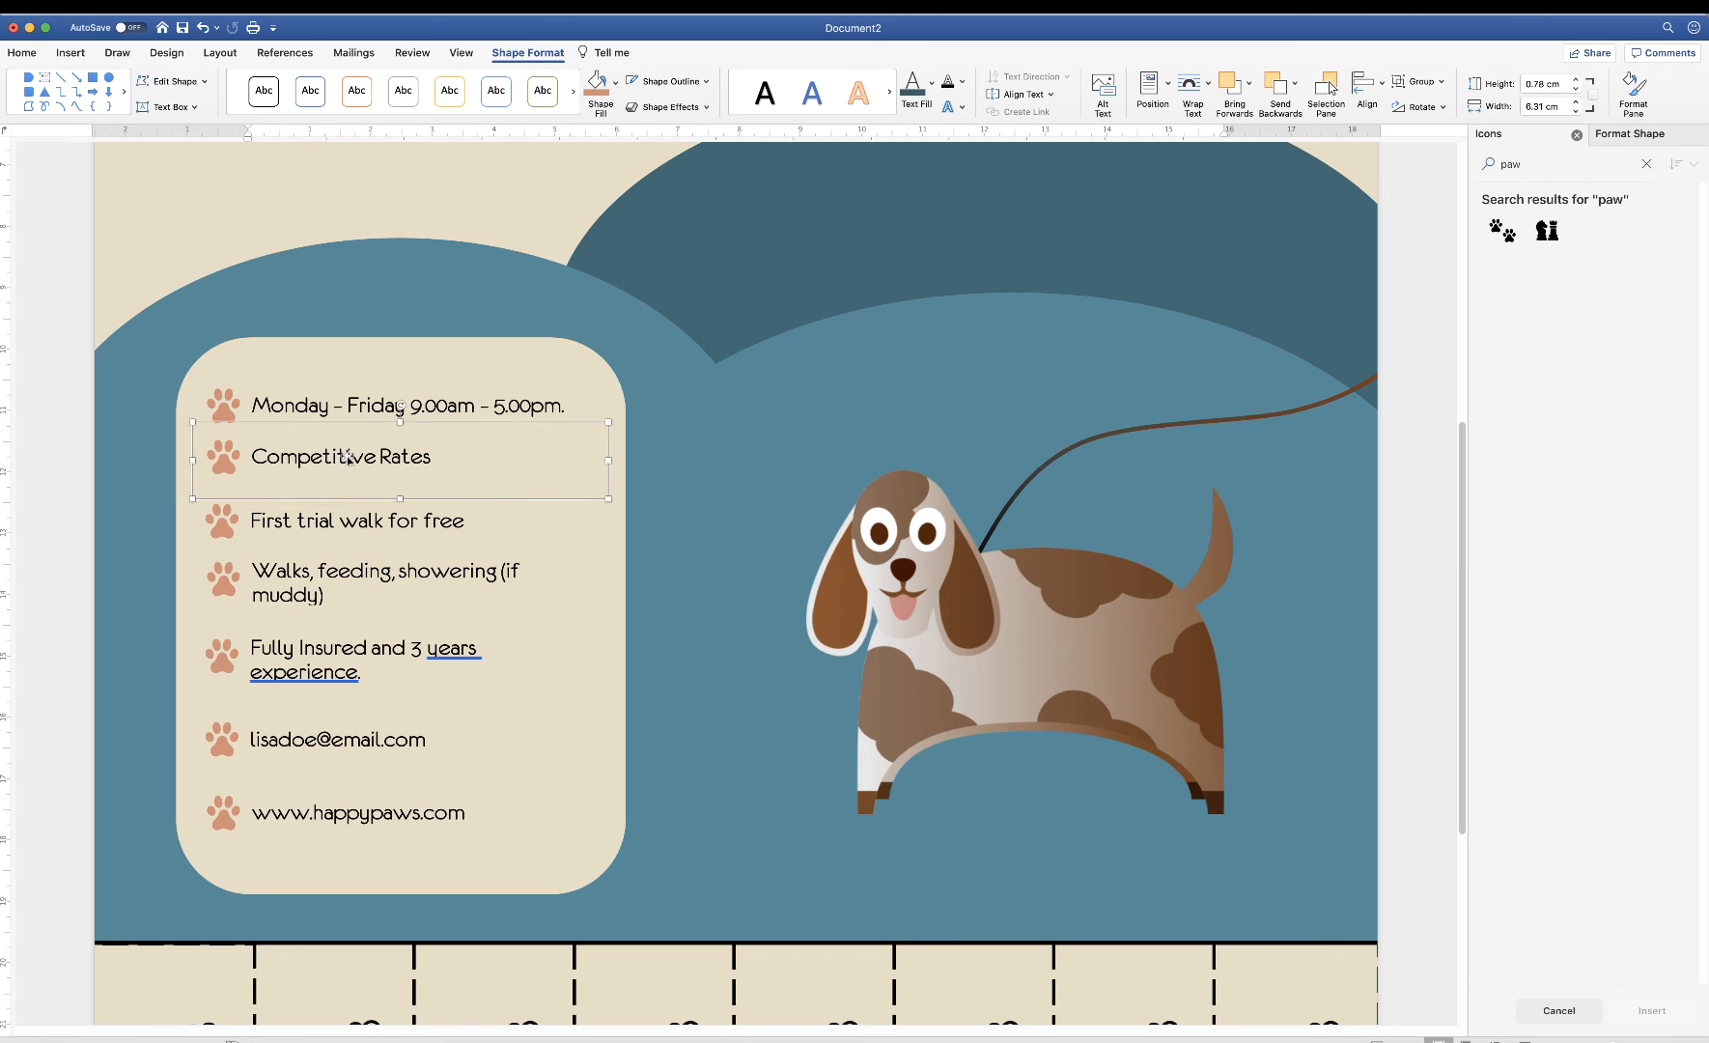
left_click_drag(373, 396, 365, 400)
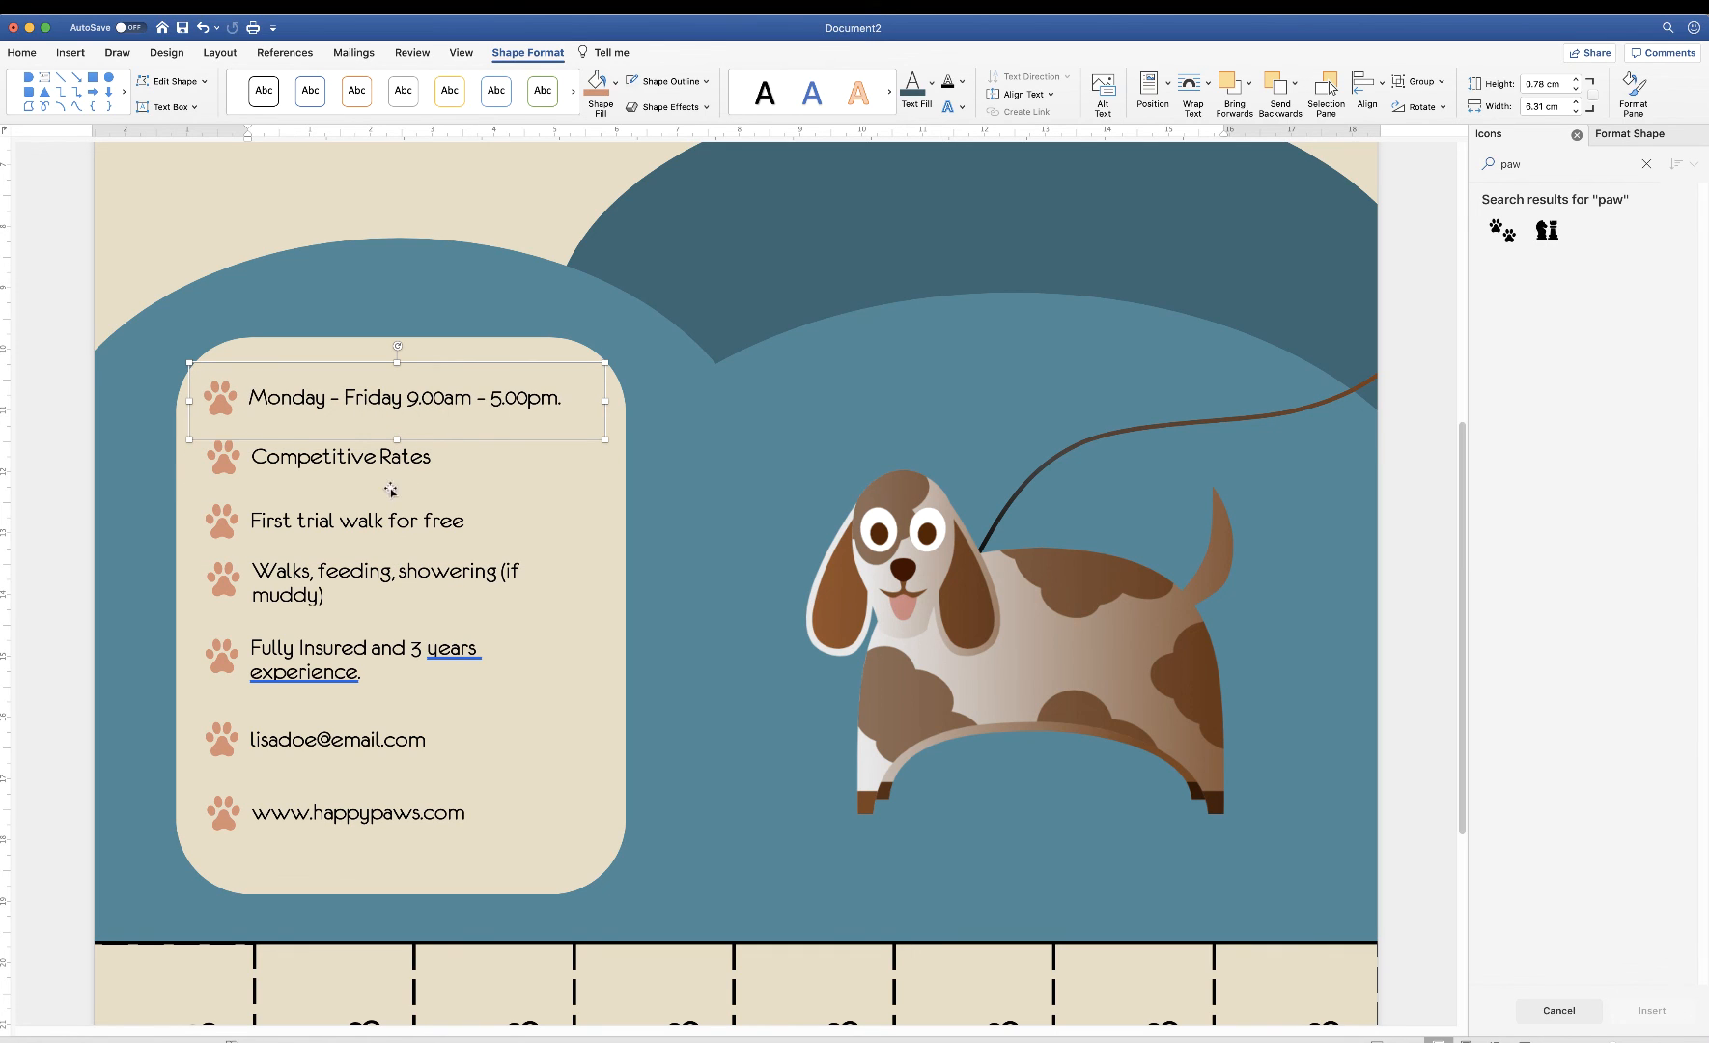
Reselect all seven lines, distribute vertically, align left again, and group them
left_click(382, 459, "shift")
left_click(376, 517, "shift")
left_click(376, 570, "shift")
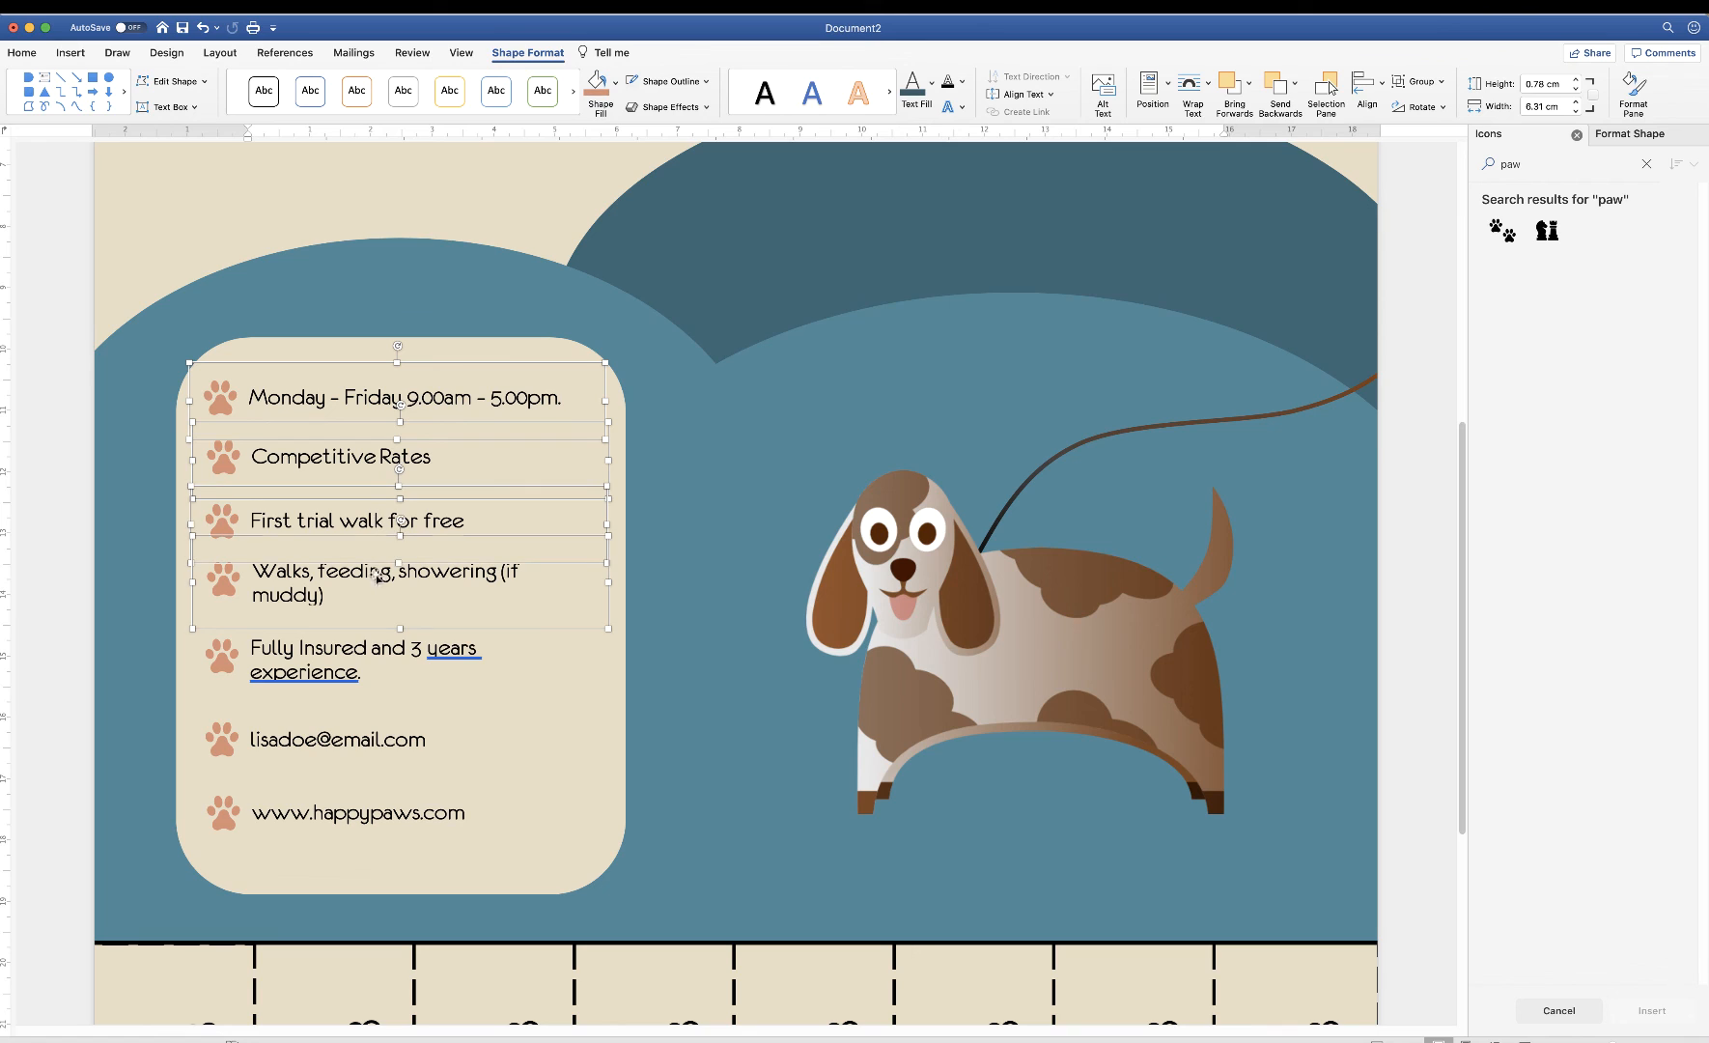
left_click(363, 663, "shift")
left_click(335, 740, "shift")
left_click(320, 822, "shift")
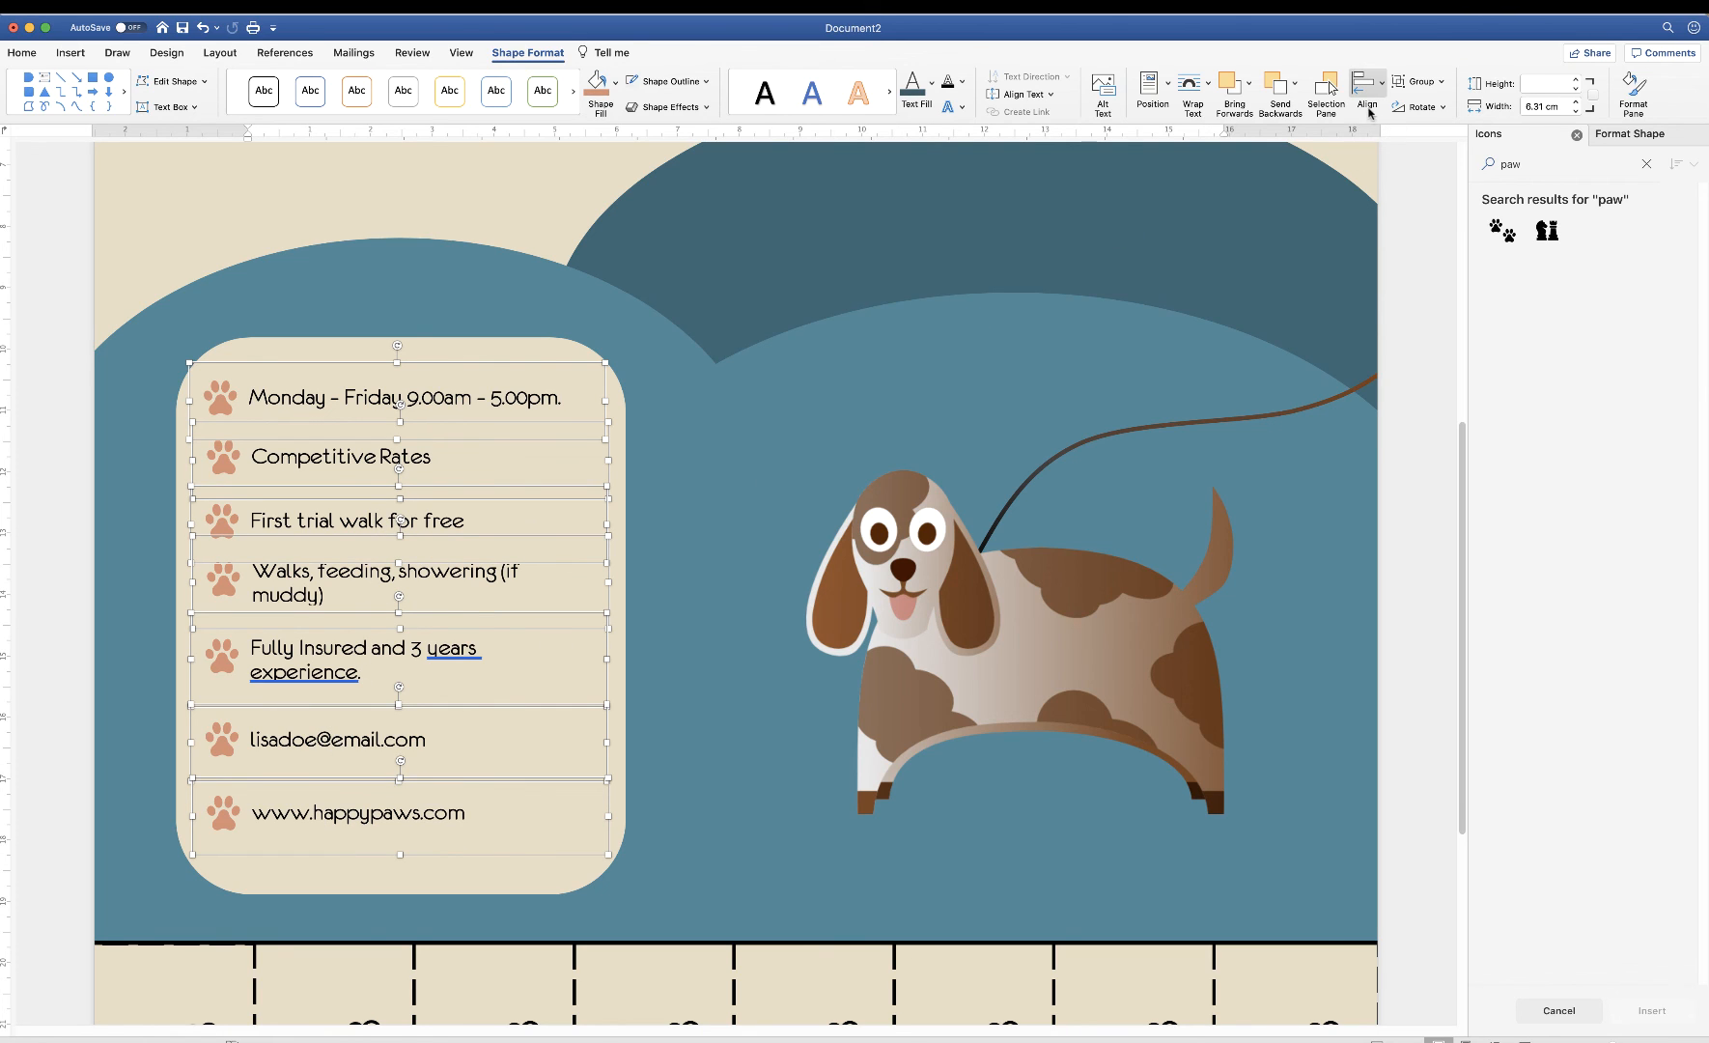
left_click(1381, 90)
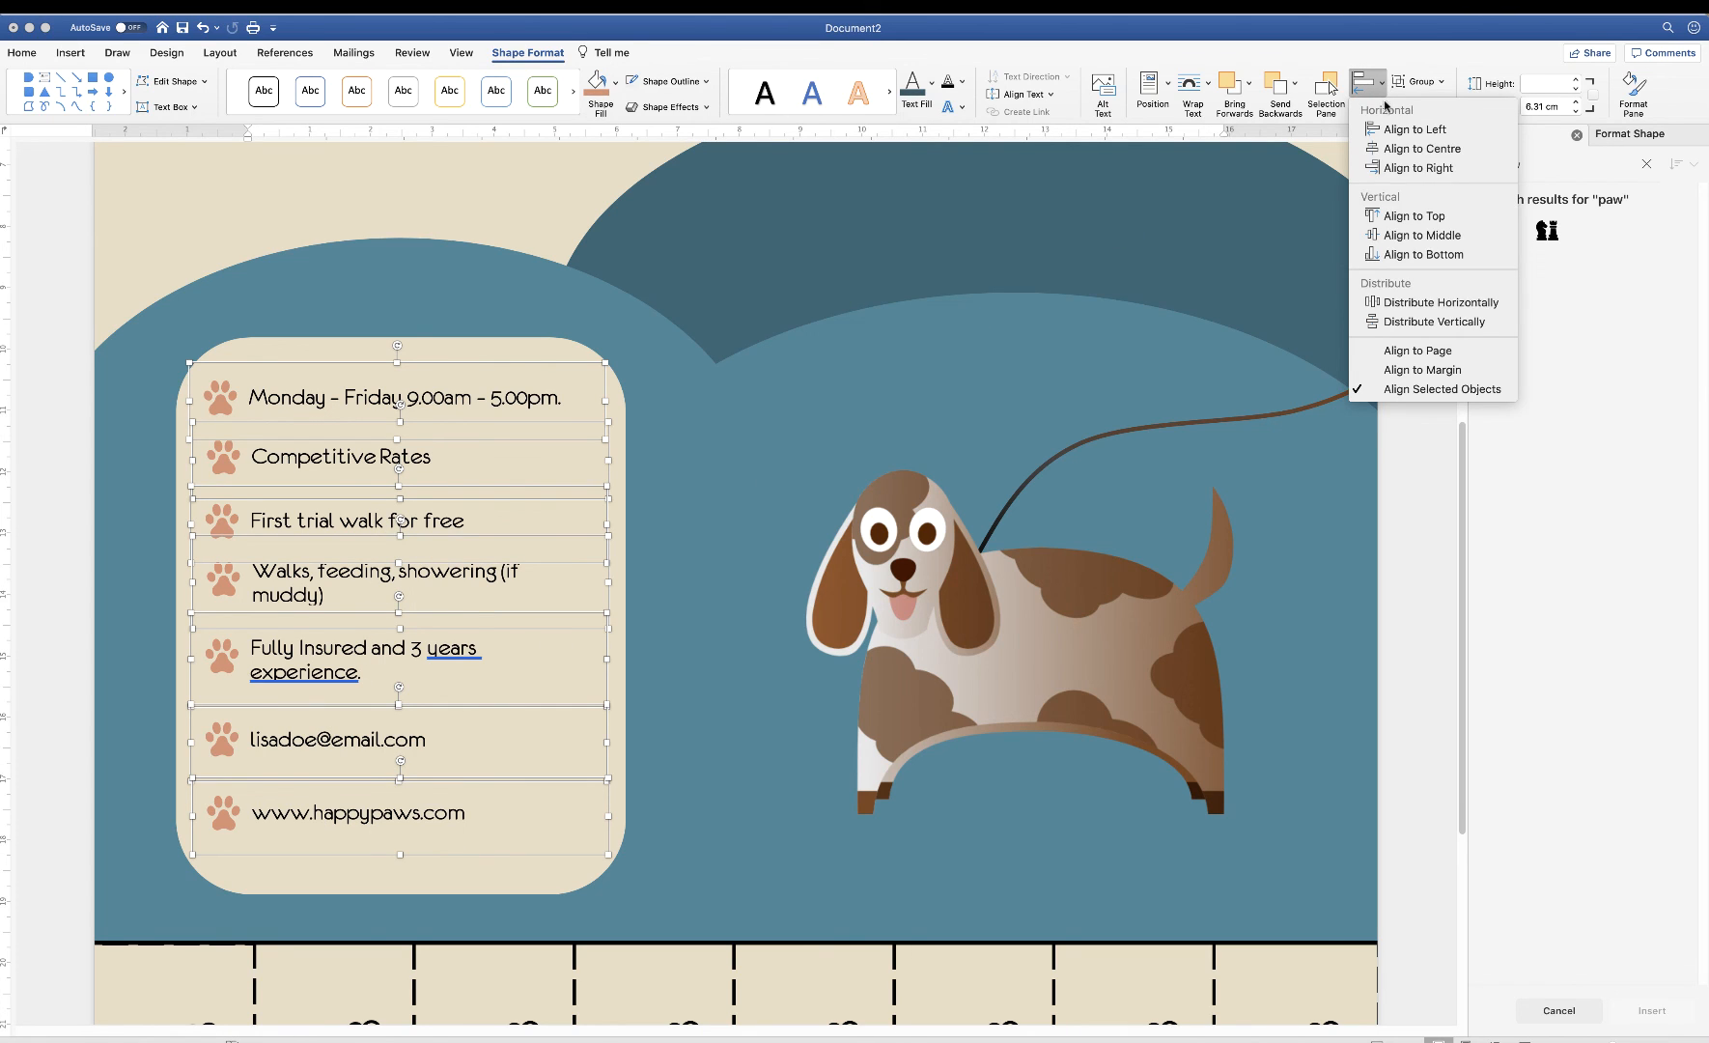
left_click(1435, 323)
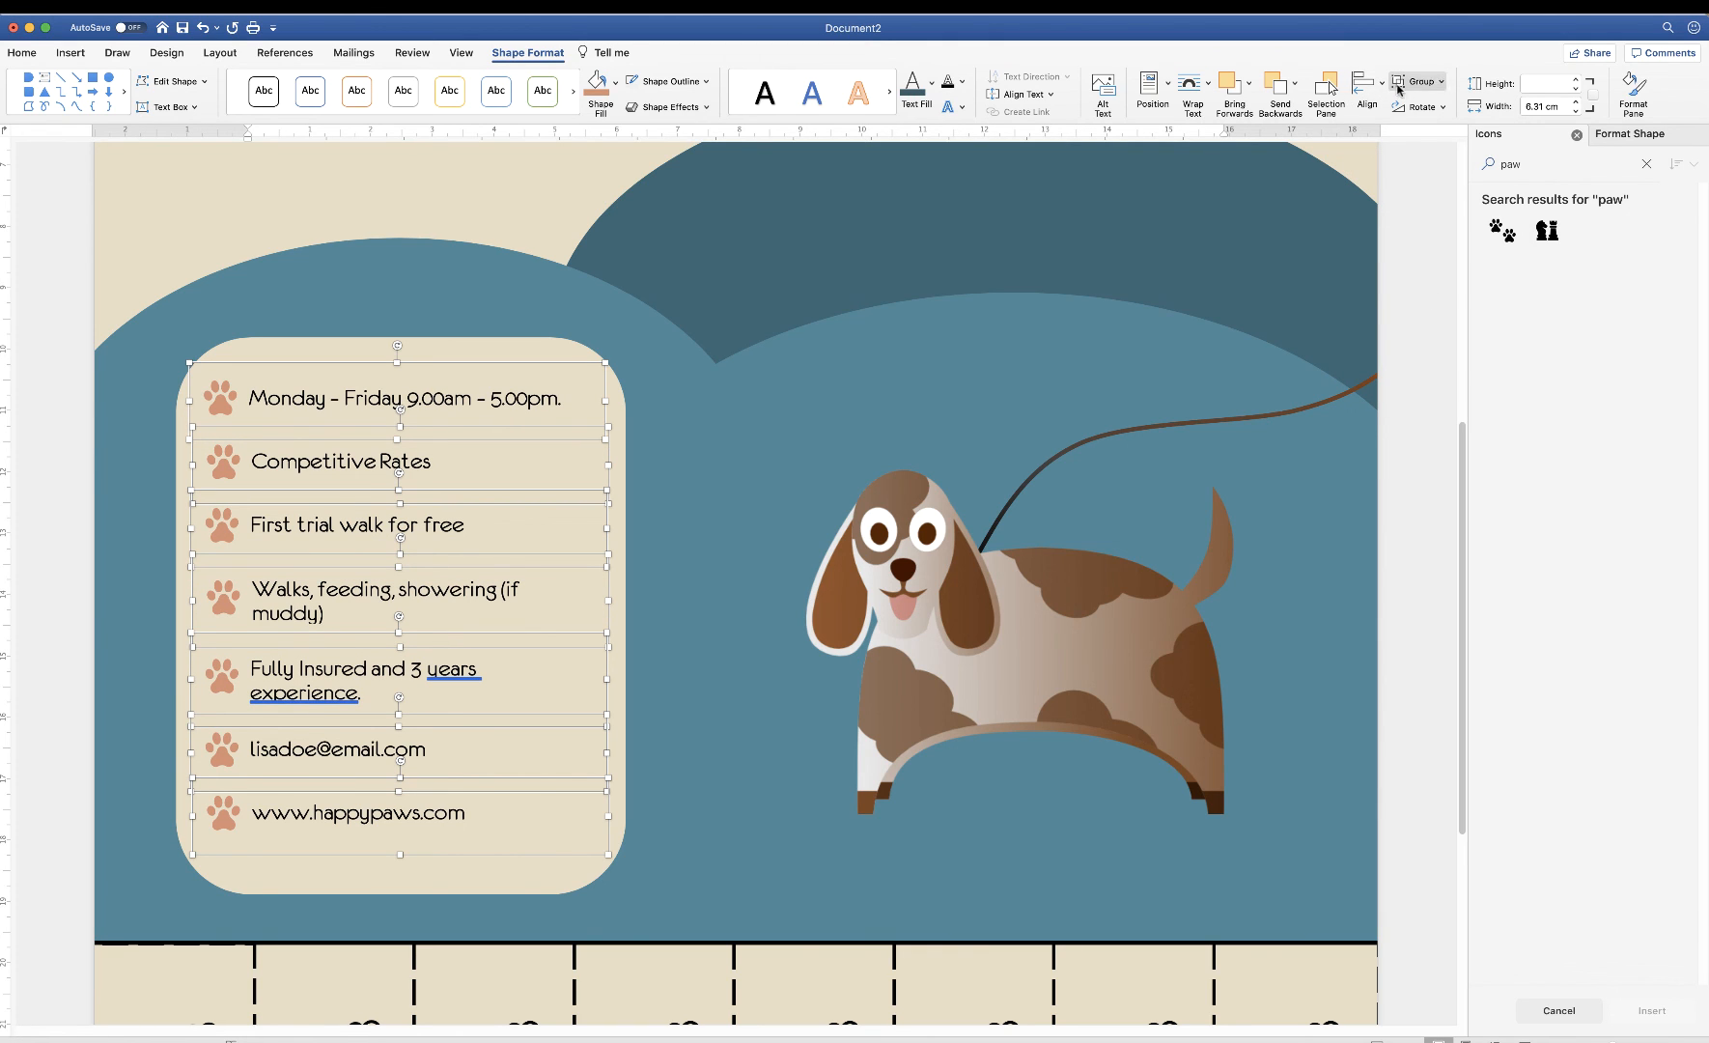
left_click(1382, 89)
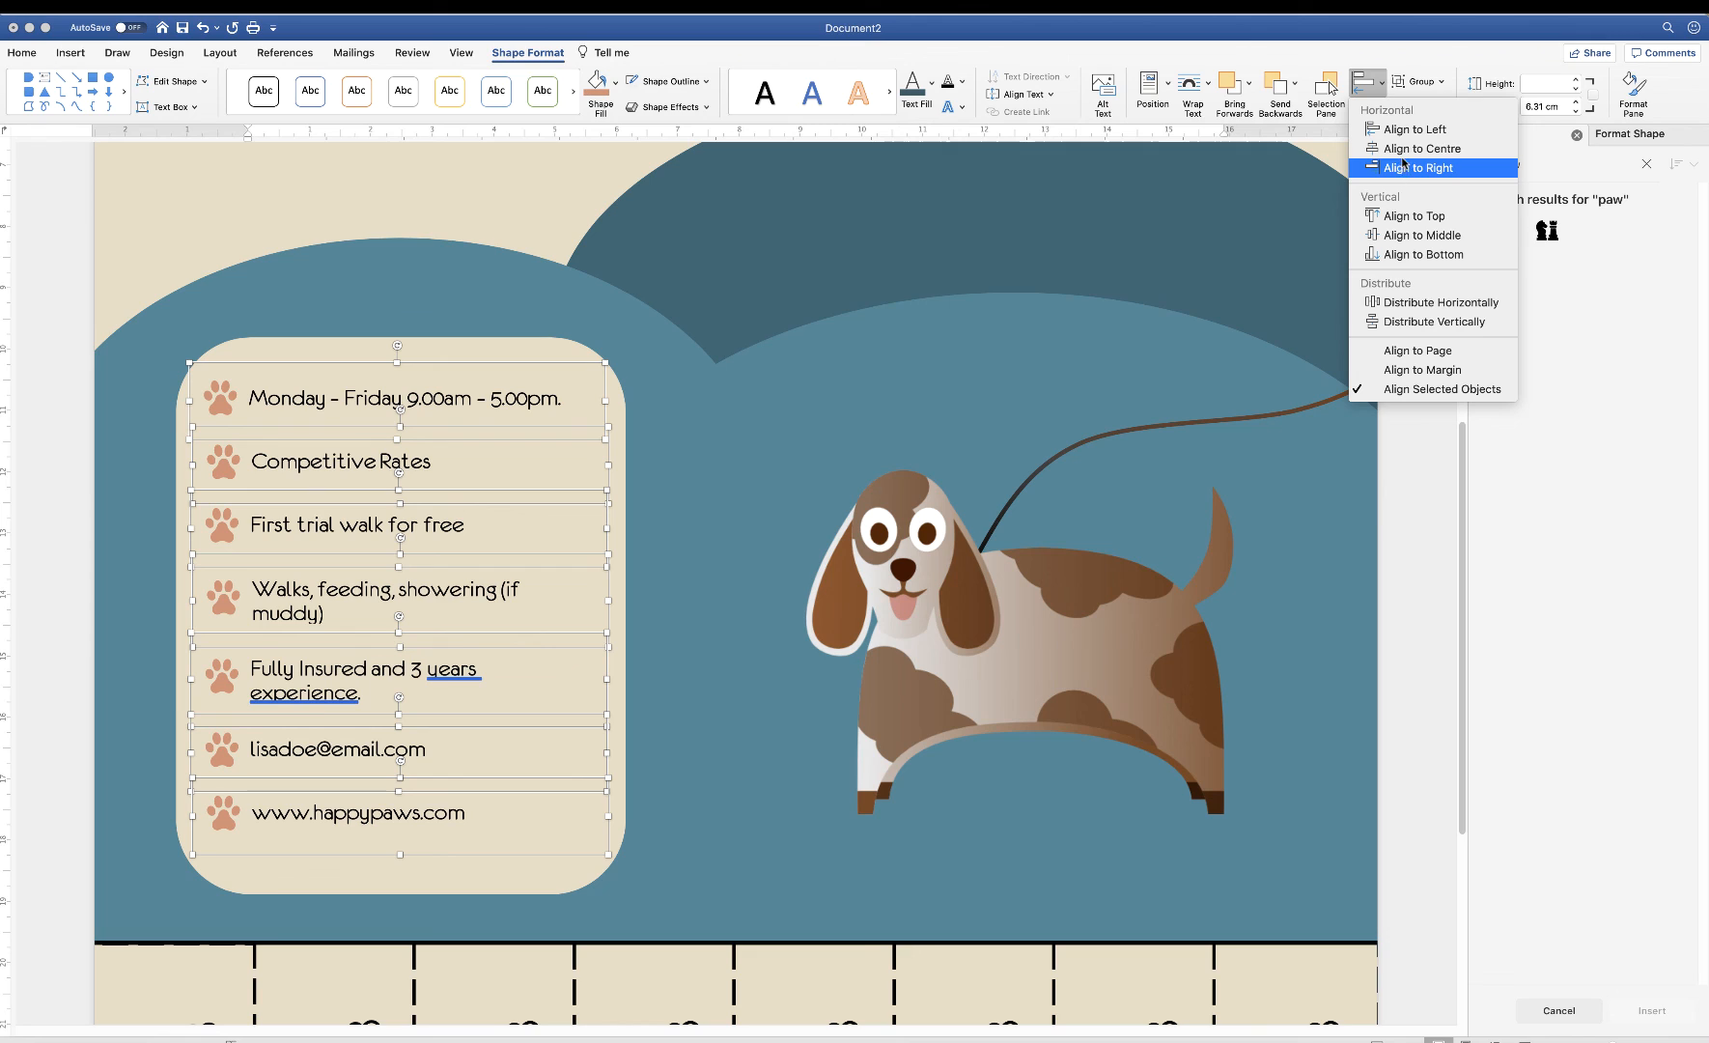
left_click(1400, 131)
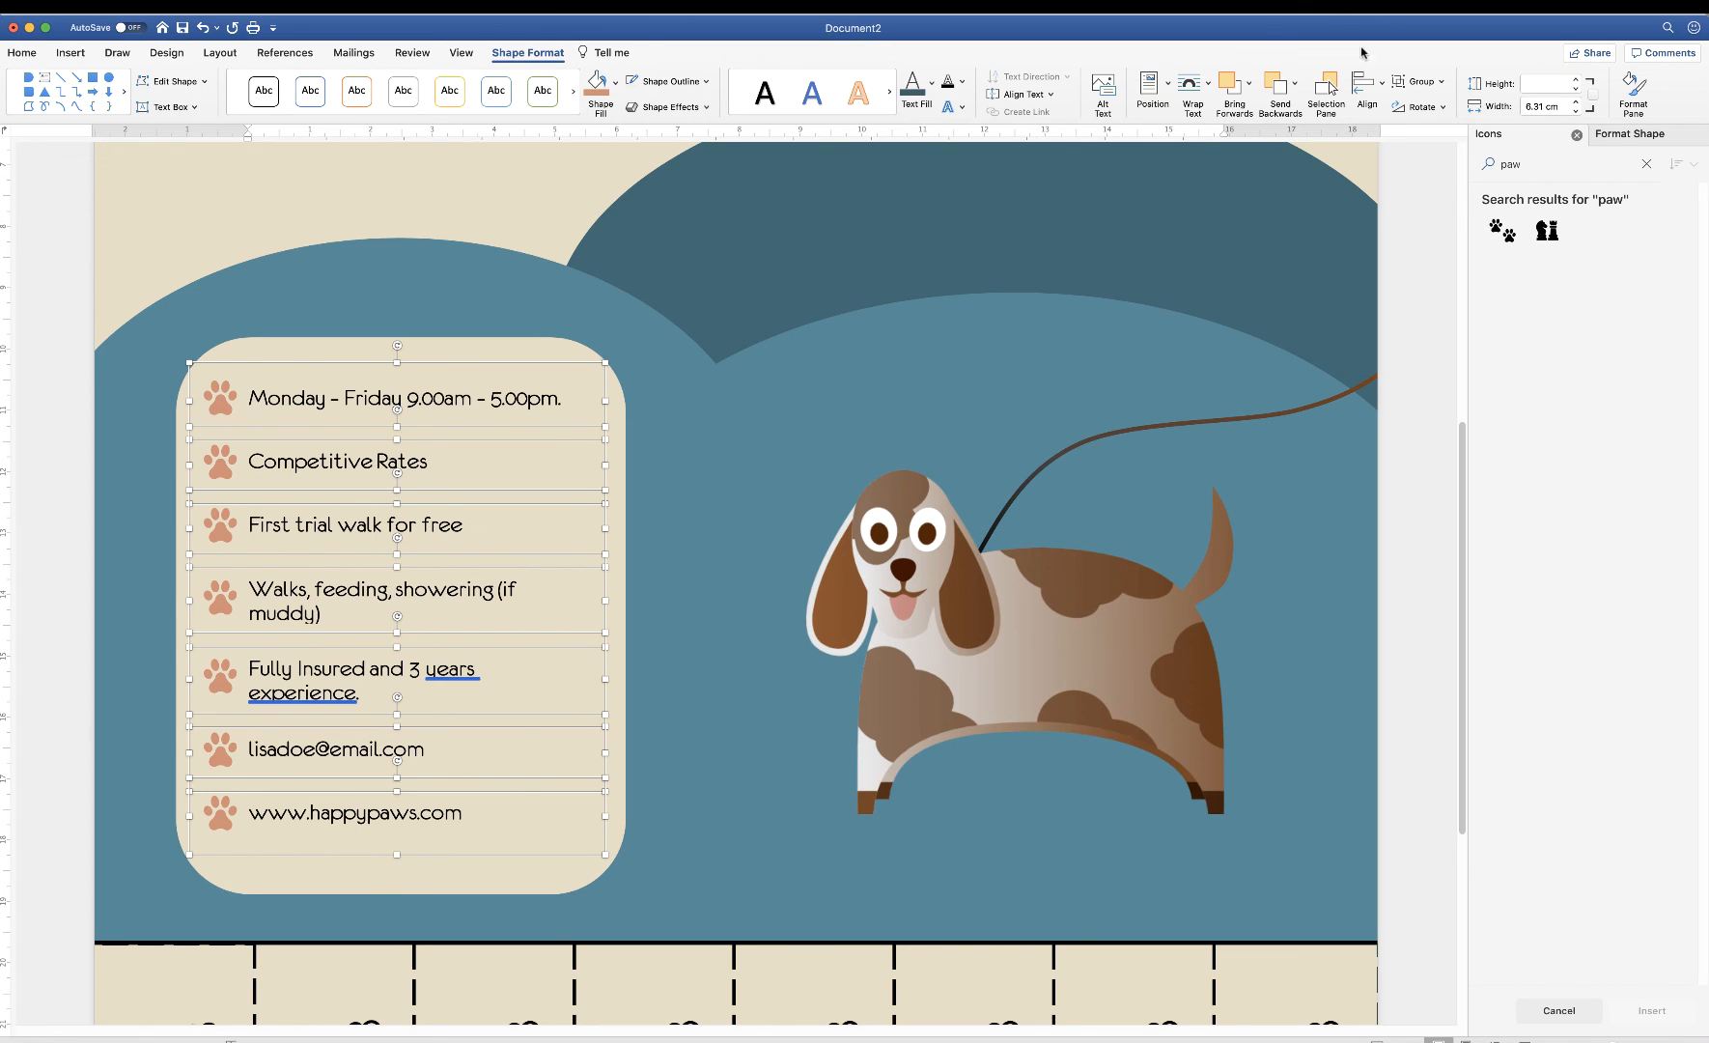
left_click(1438, 86)
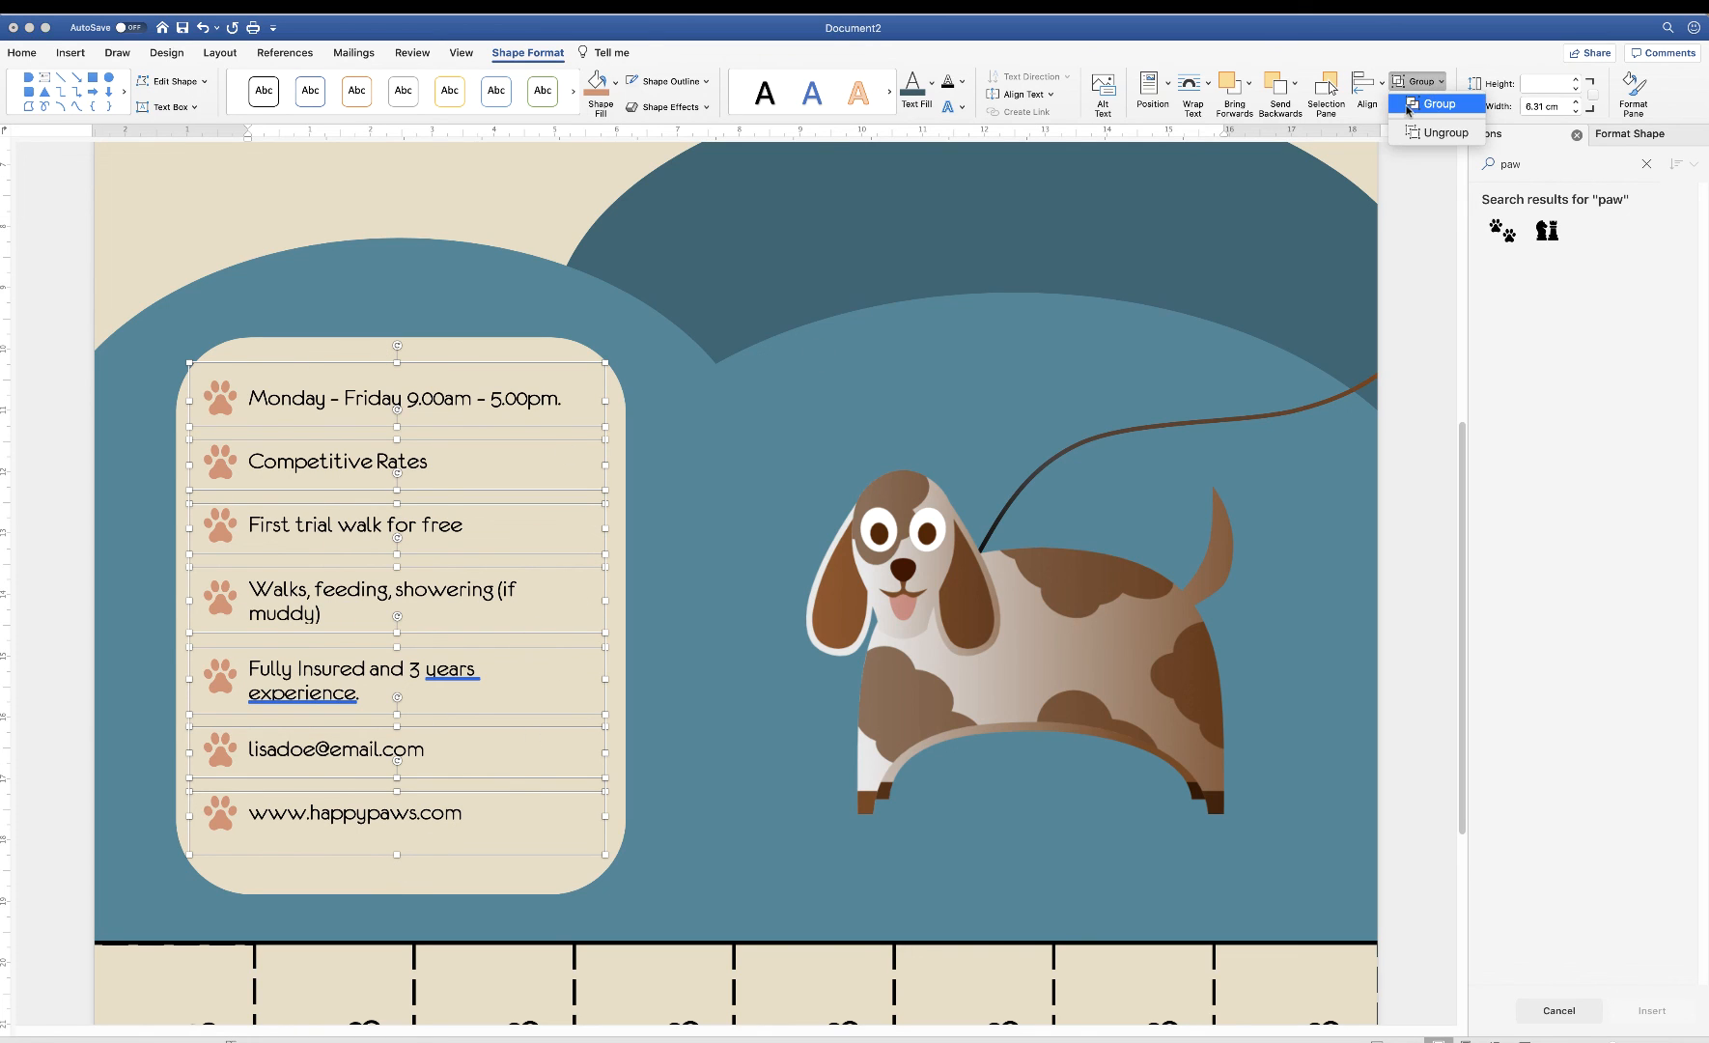
left_click(1437, 122)
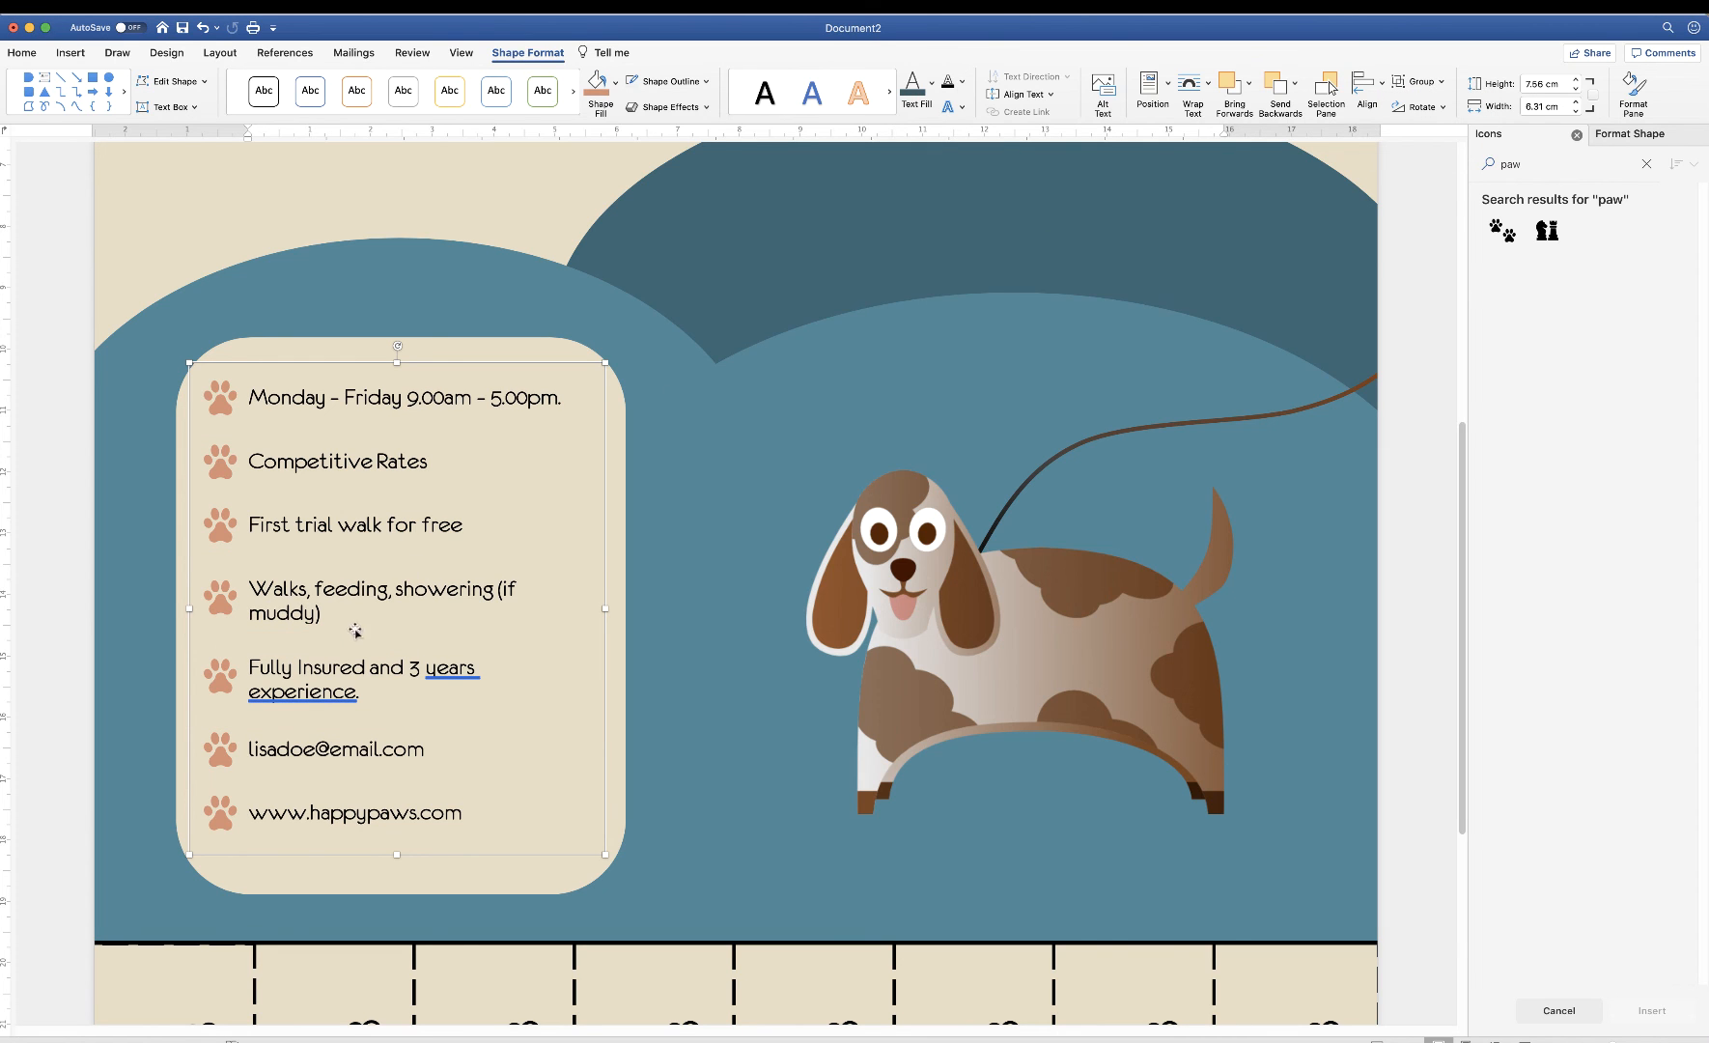
Select the grouped service list with the cream panel and apply Align Middle
mouse_move(348, 591)
left_mouse_down()
mouse_move(425, 586)
mouse_move(367, 454)
mouse_move(256, 628)
mouse_move(433, 610)
mouse_move(368, 580)
mouse_move(354, 591)
left_mouse_up()
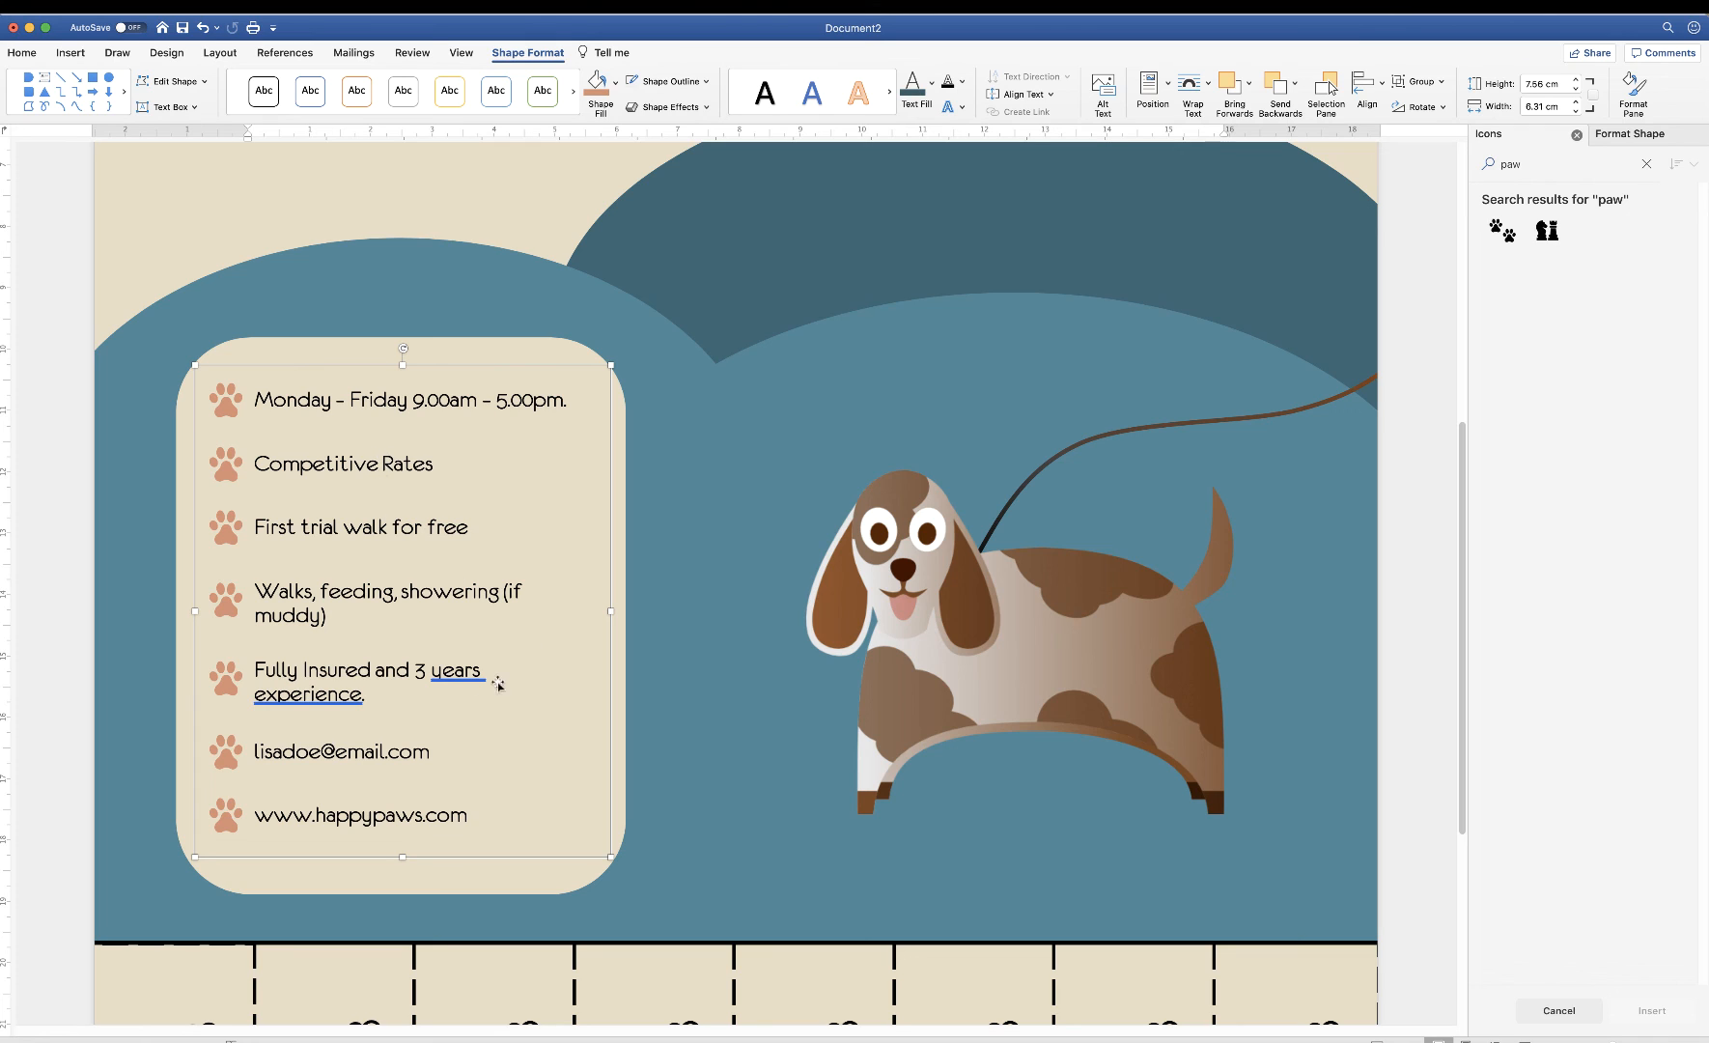
left_click_drag(325, 676, 335, 686)
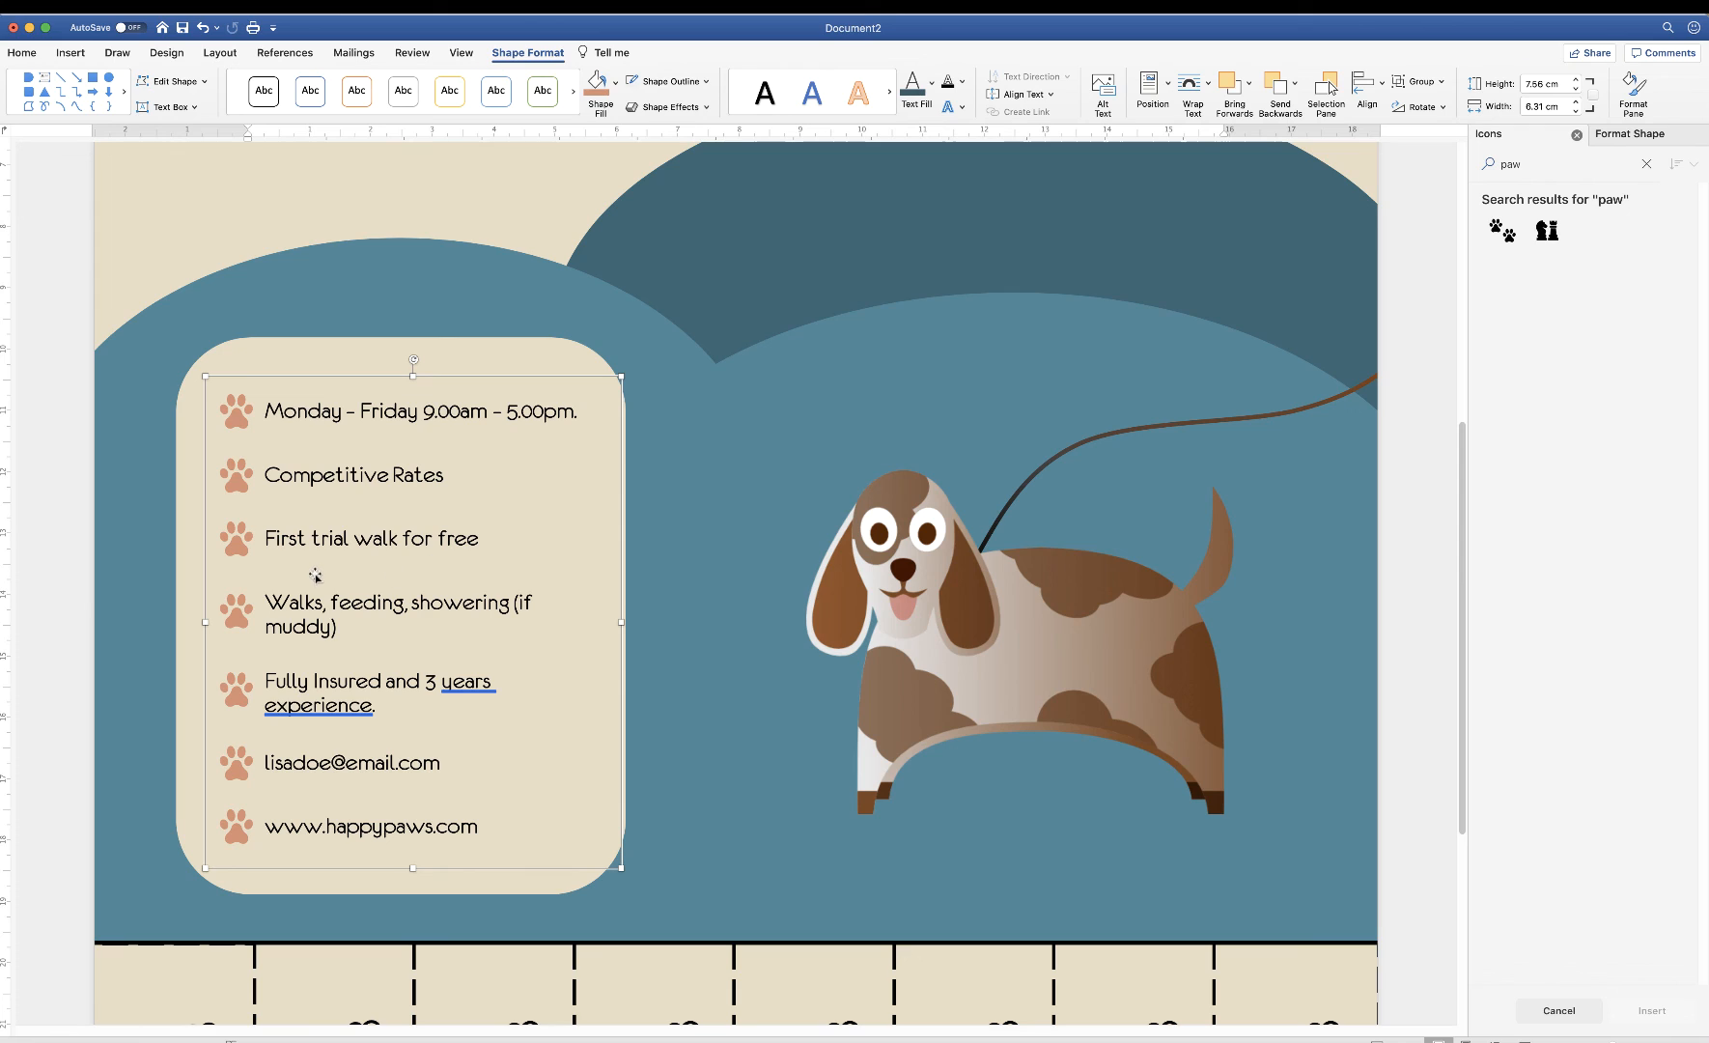
left_click(184, 599, "shift")
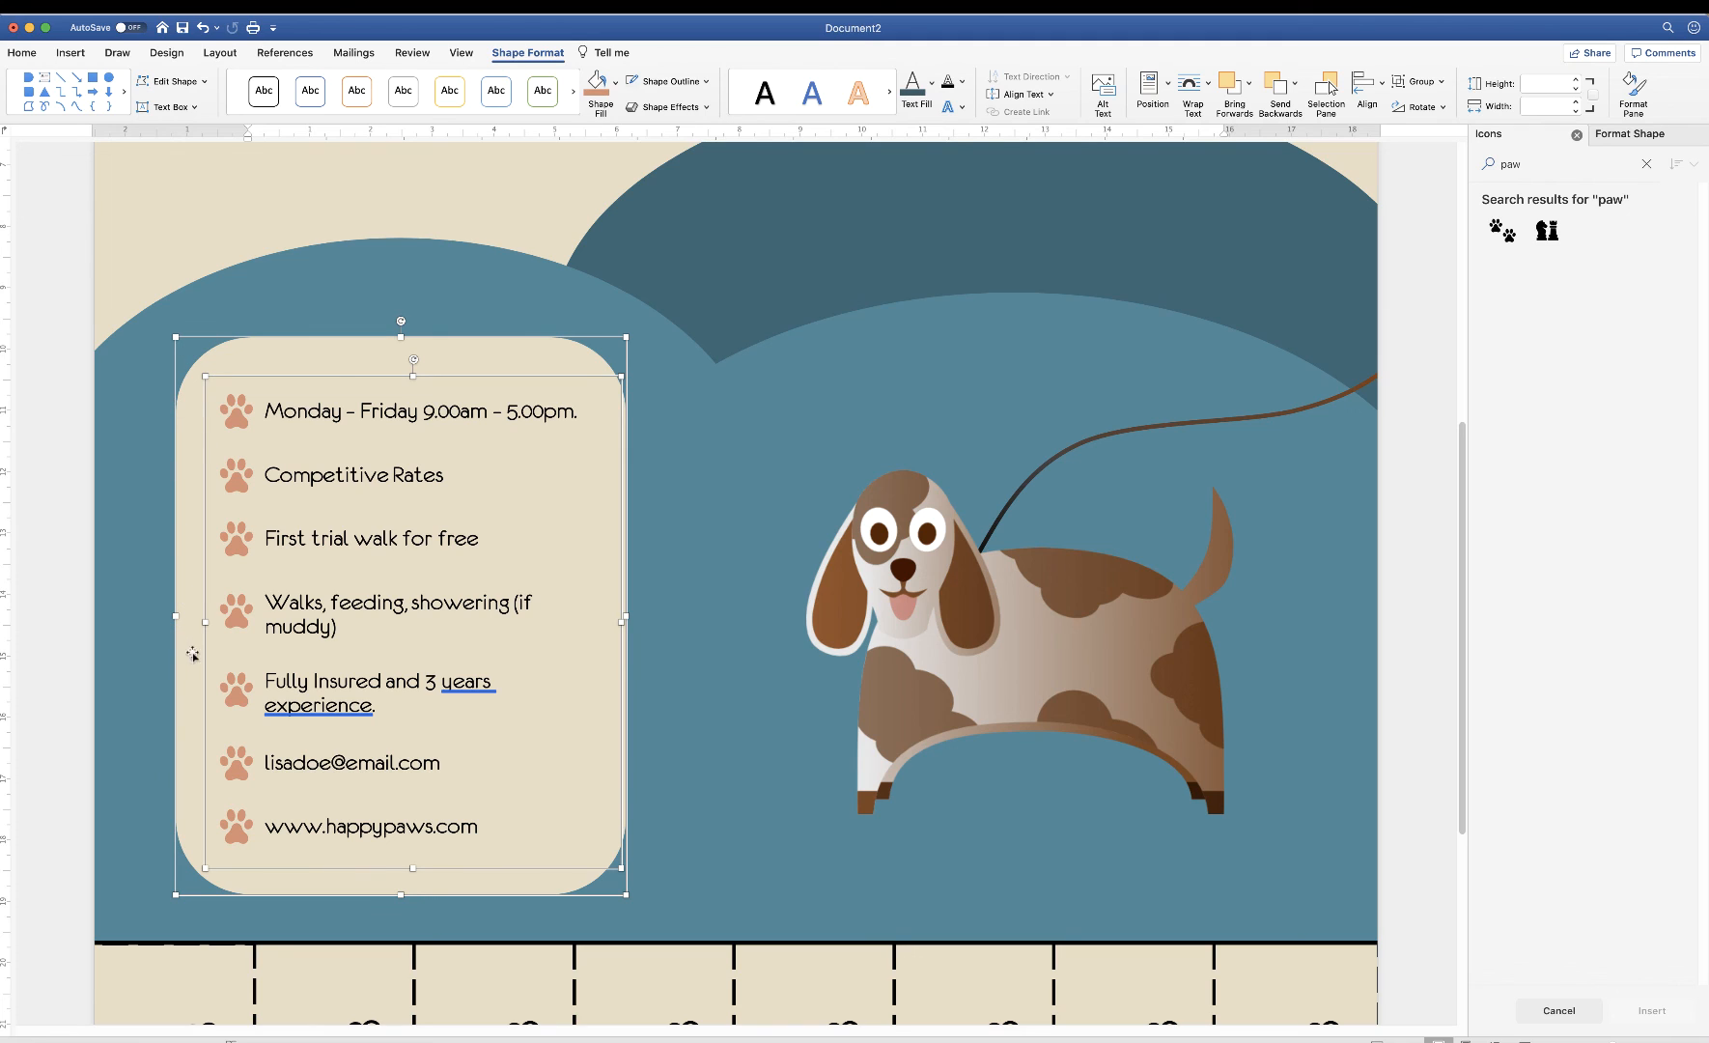
left_click(1381, 85)
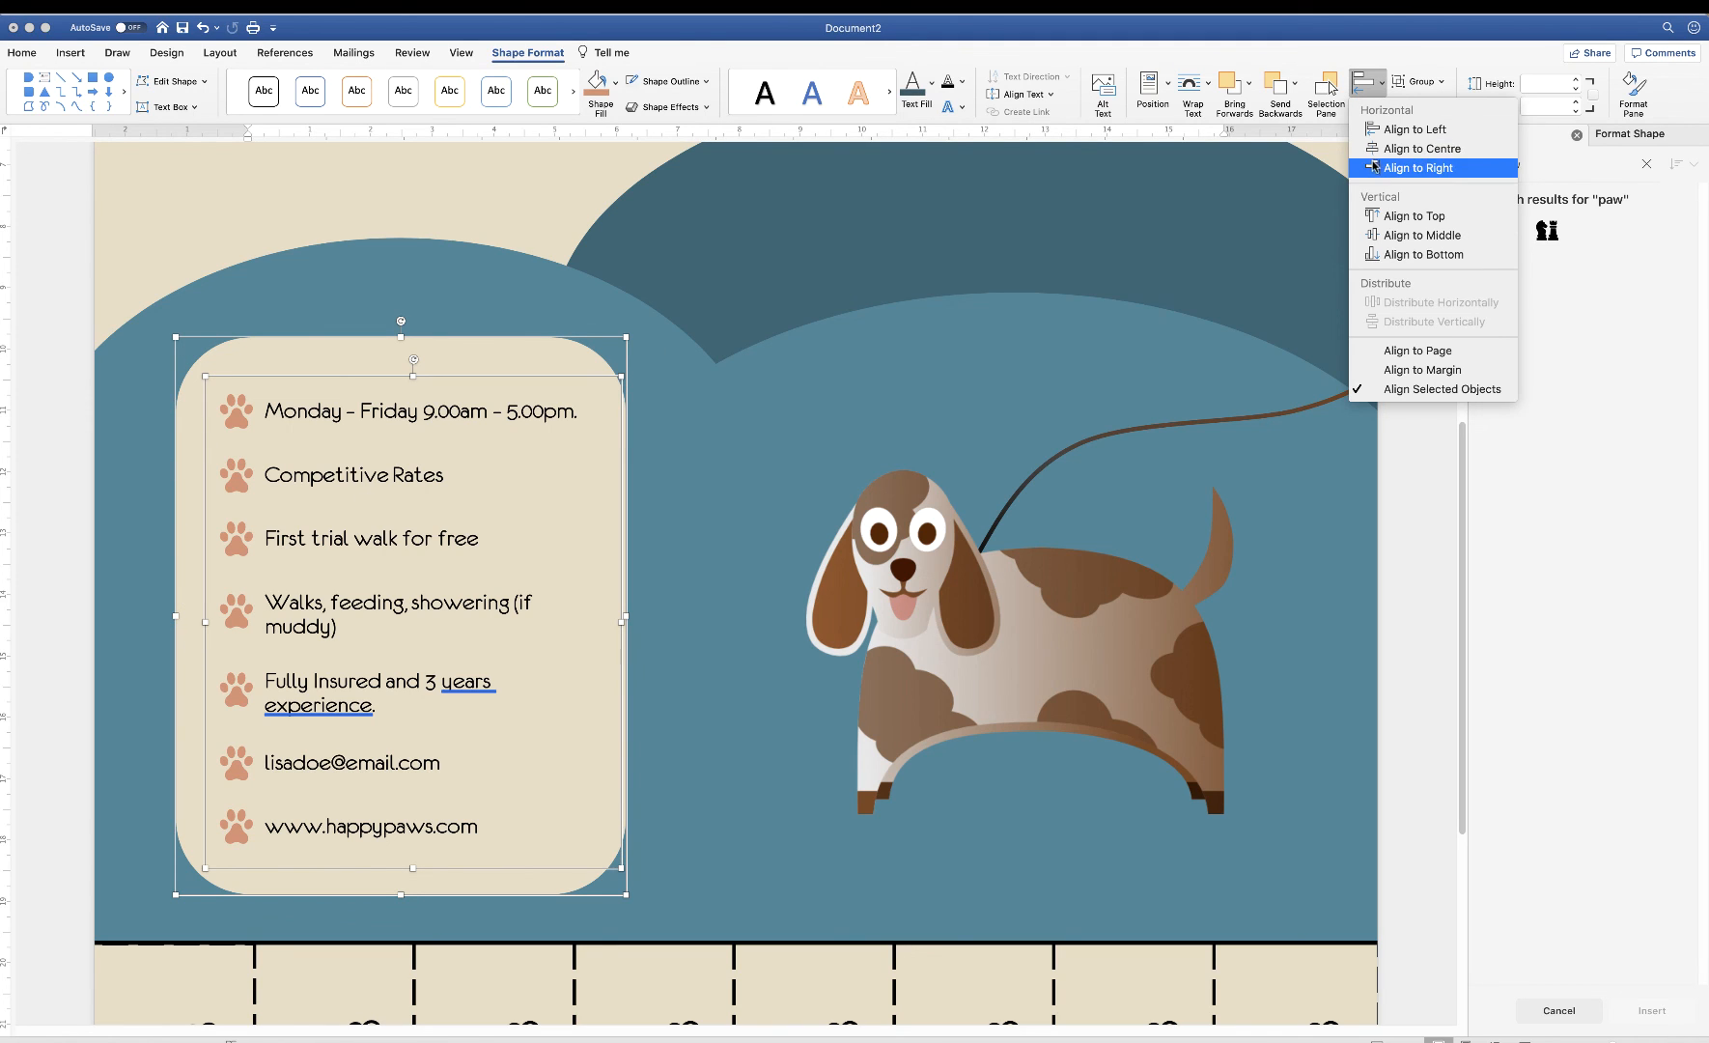
left_click(1394, 238)
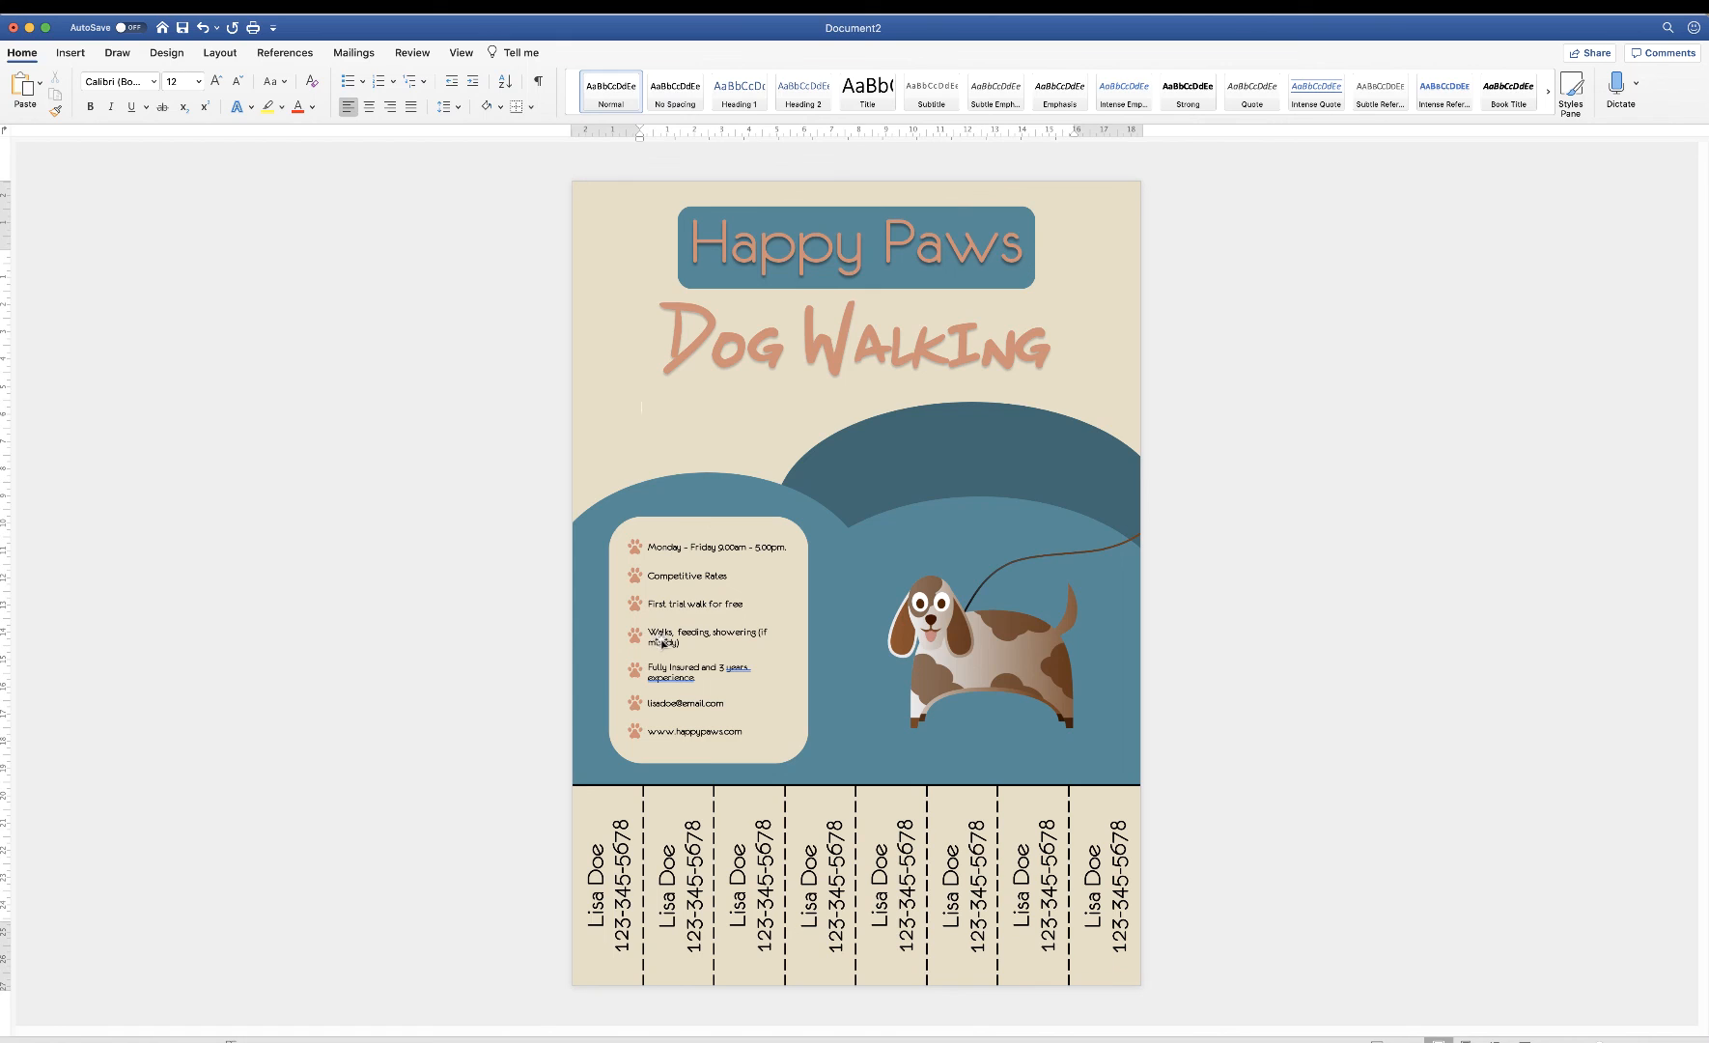
left_click(671, 649)
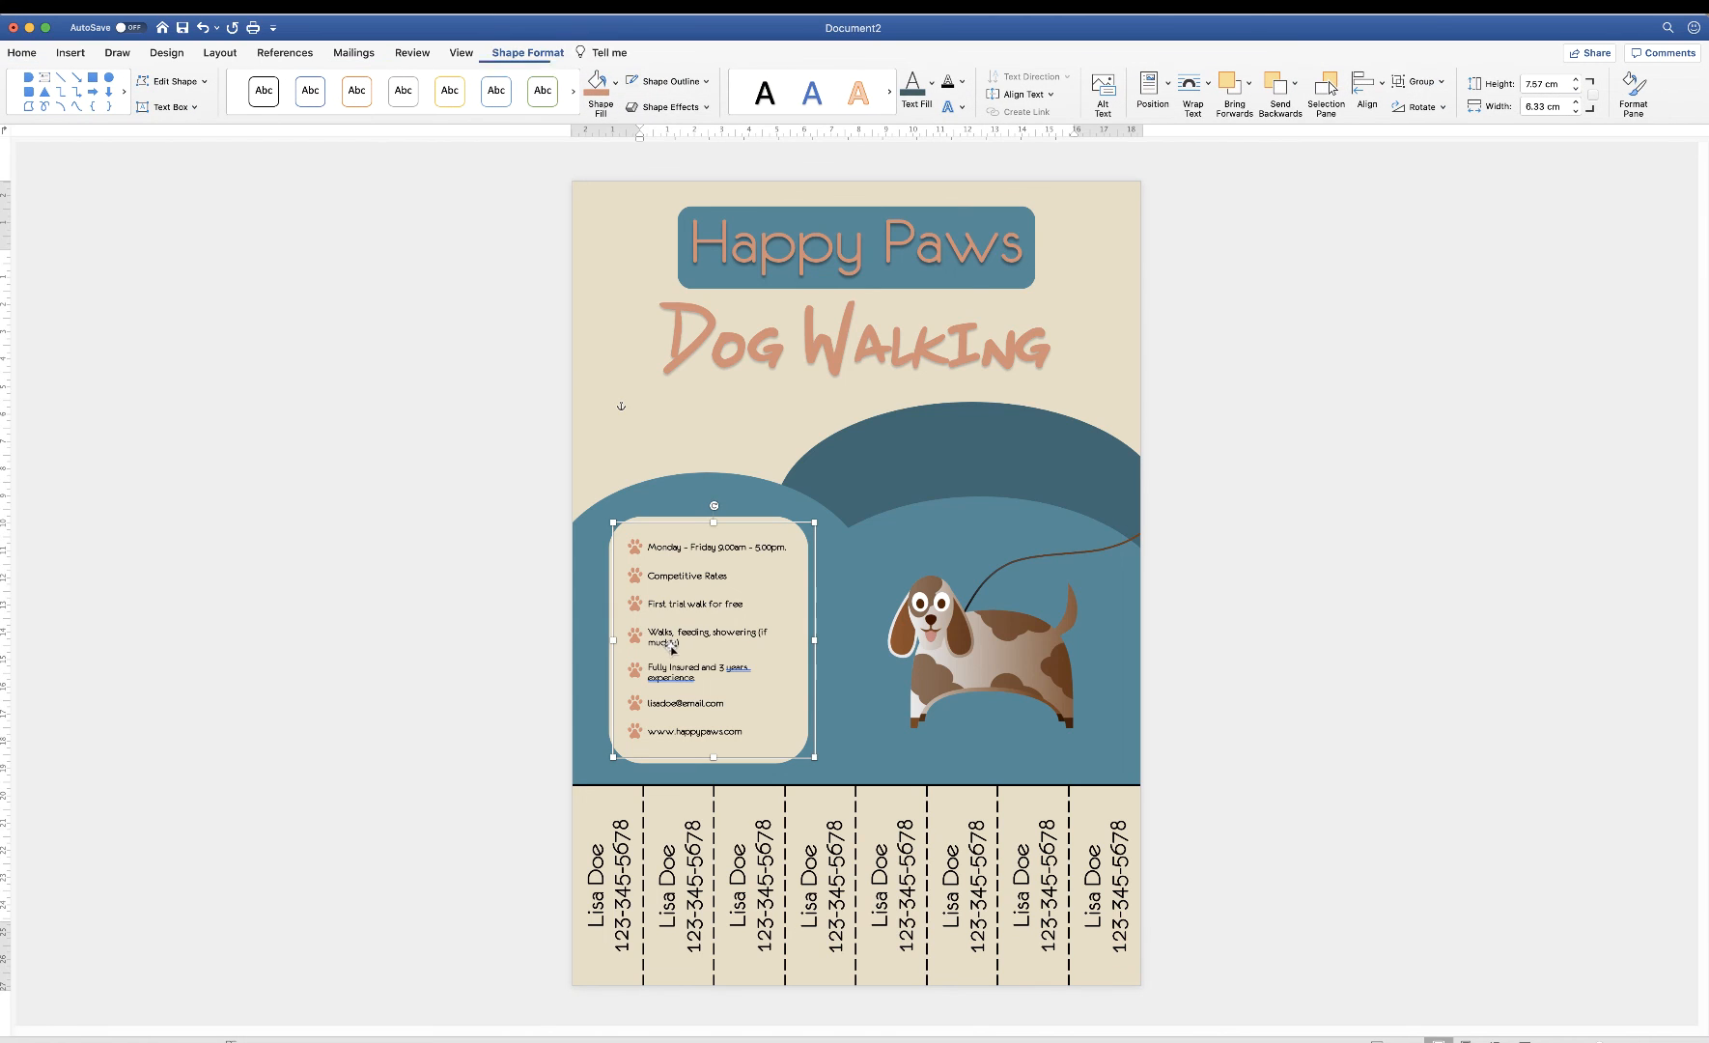
Nudge the service list right and group it with the cream rounded panel
key("Right")
key("Right")
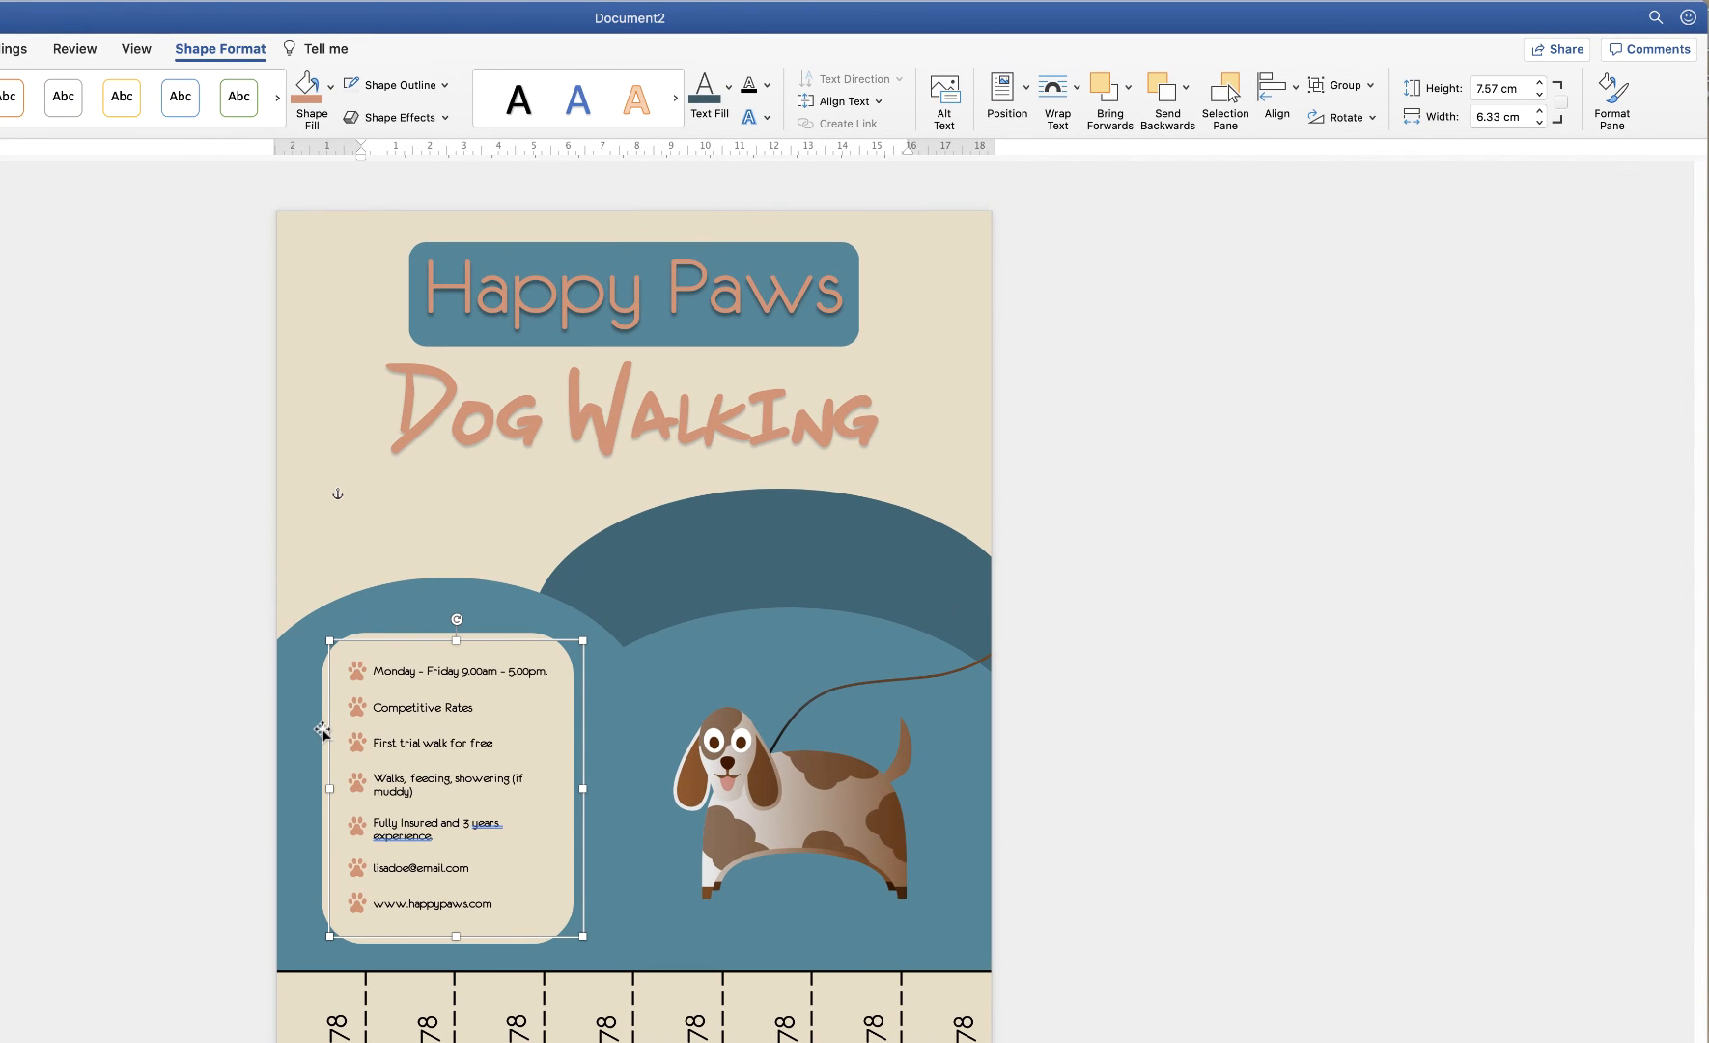
left_click(321, 724, "shift")
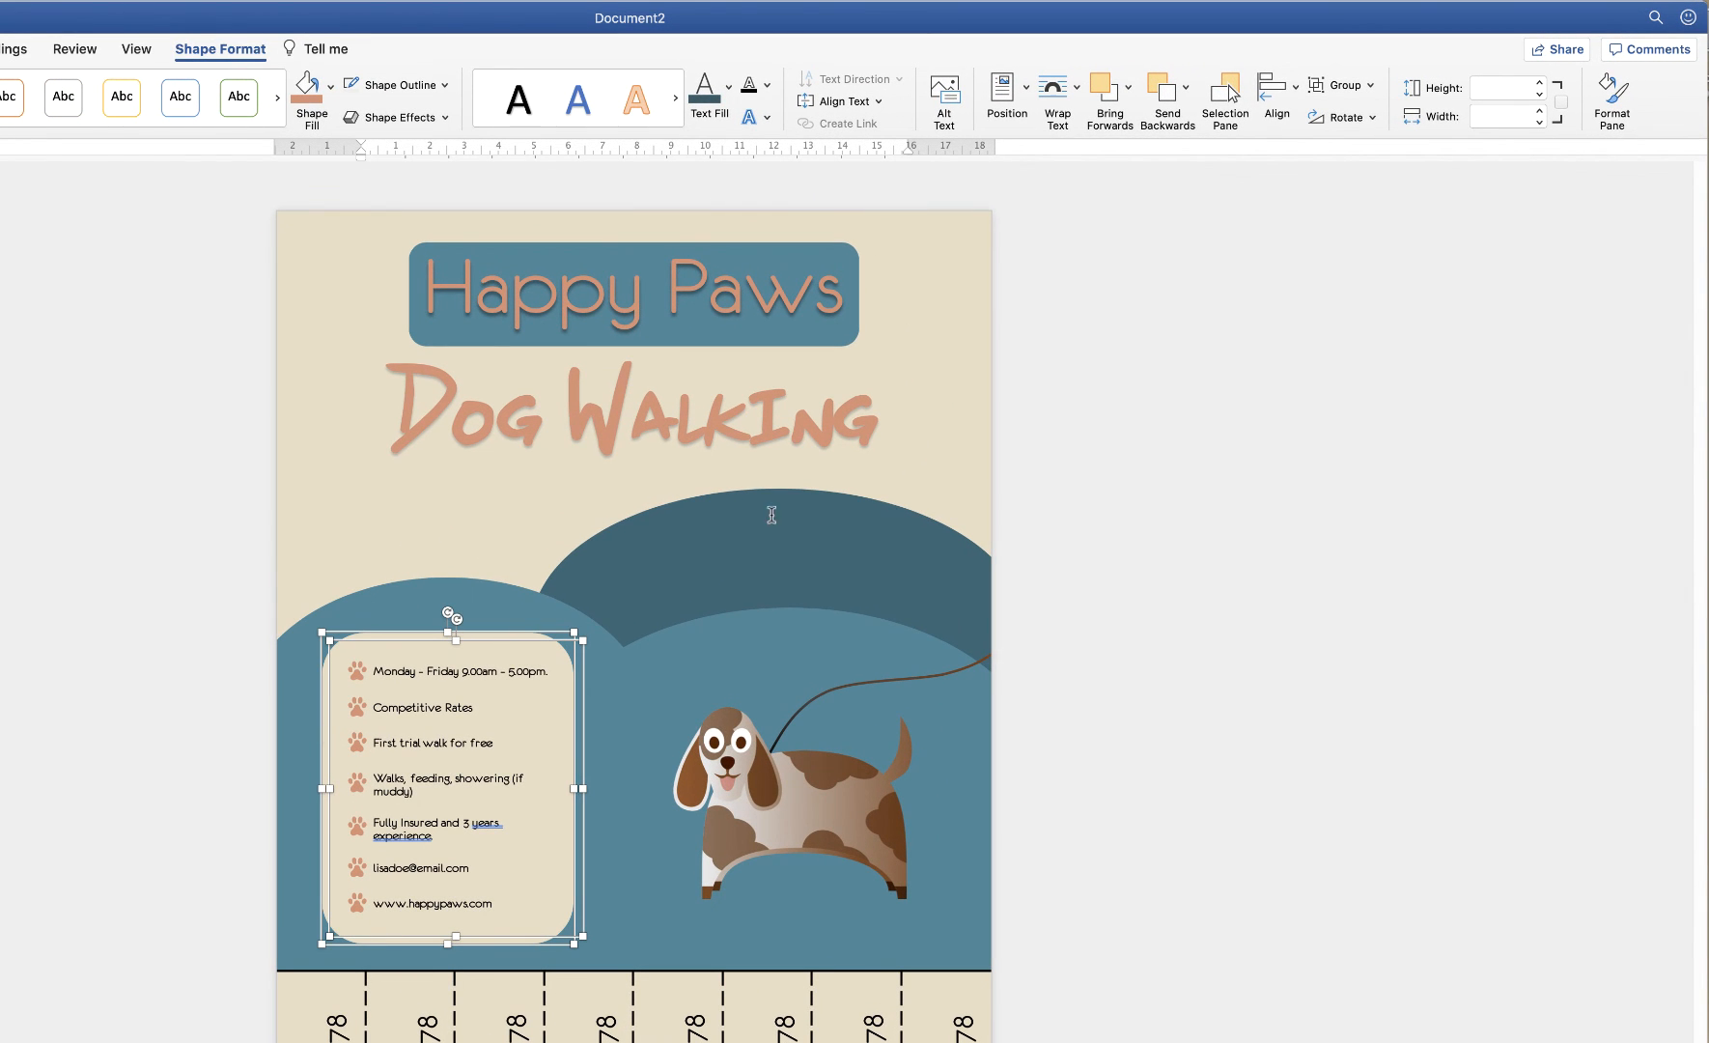
left_click(1342, 85)
left_click(1373, 115)
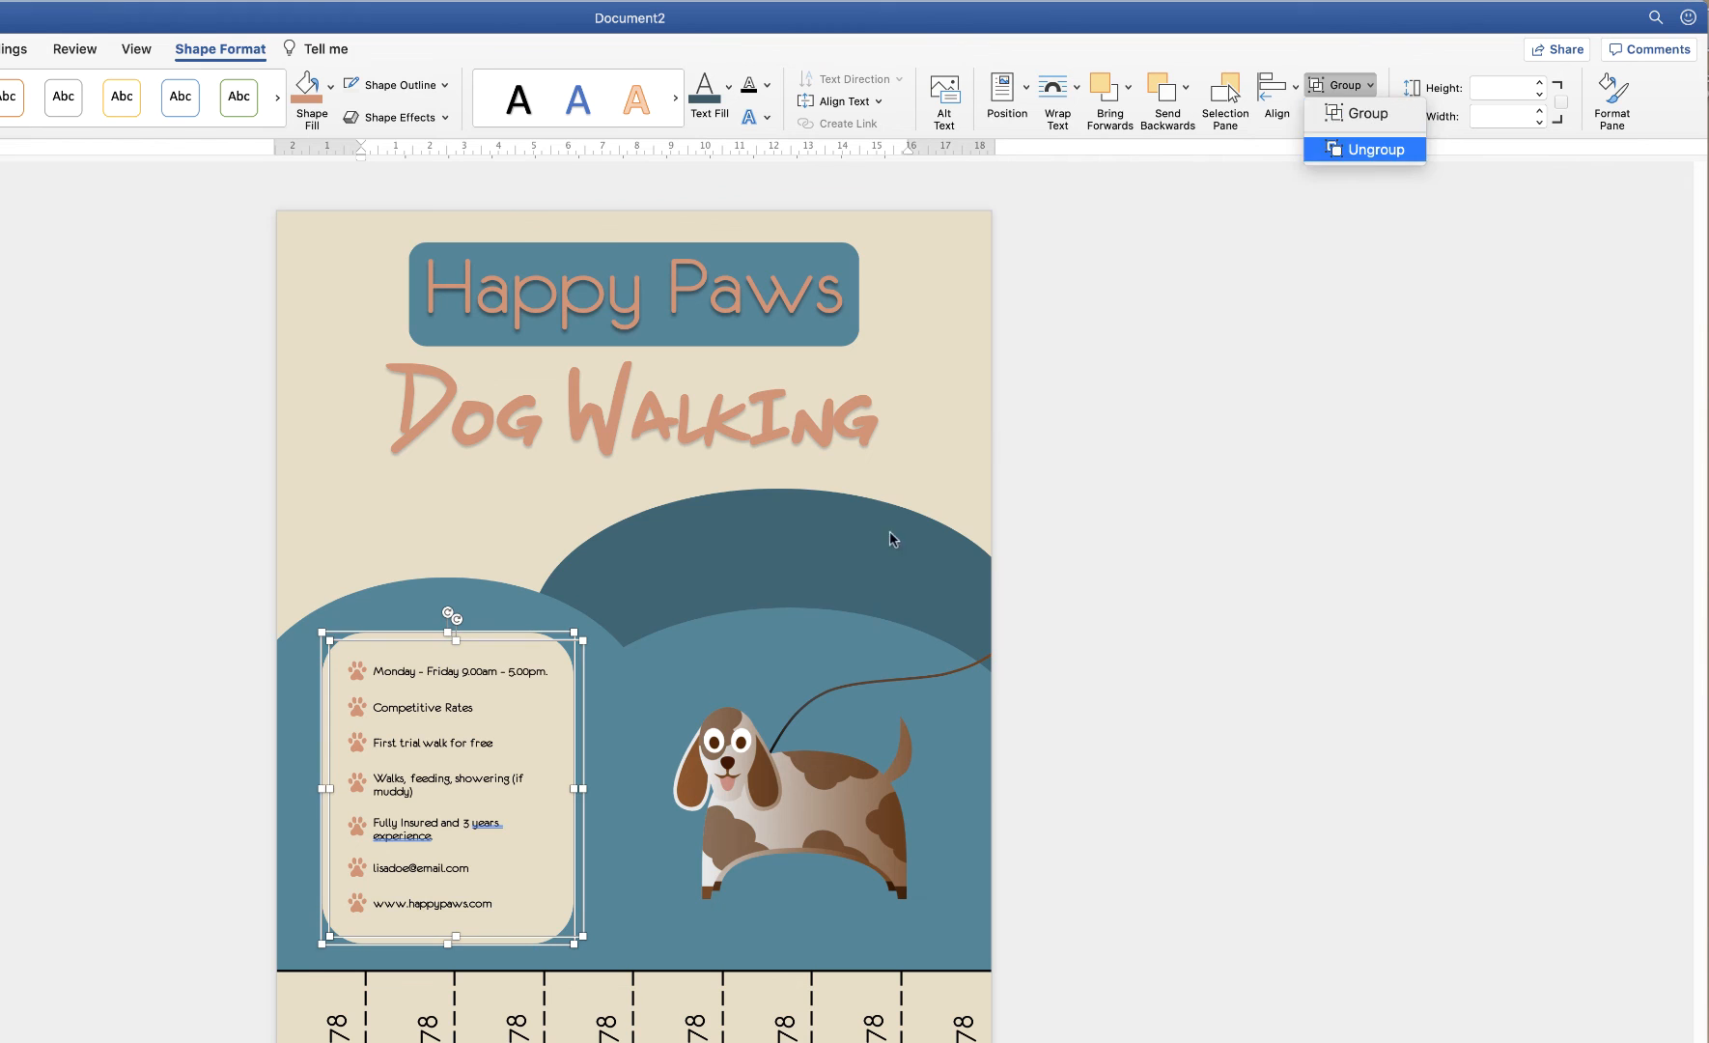
mouse_move(447, 784)
left_mouse_down()
mouse_move(503, 738)
mouse_move(324, 835)
mouse_move(442, 784)
mouse_move(427, 784)
left_mouse_up()
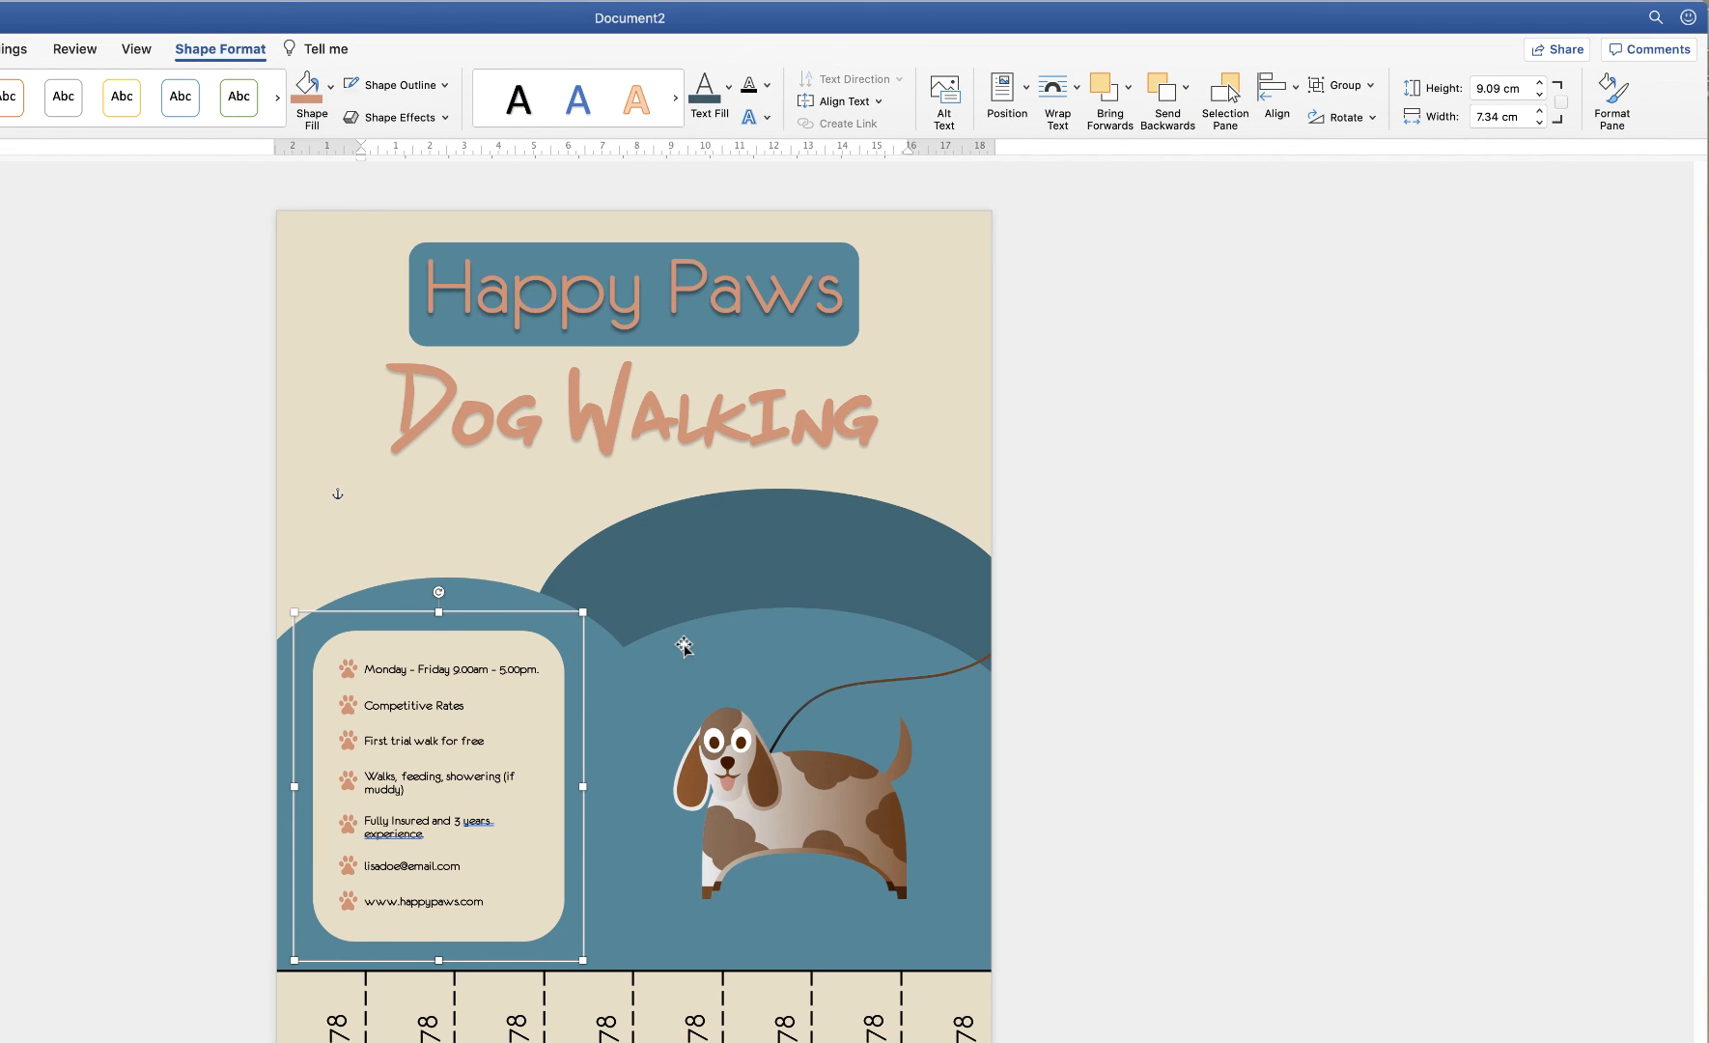
Ungroup the blue wave background, then select the info panel with the left hill
left_click(645, 663)
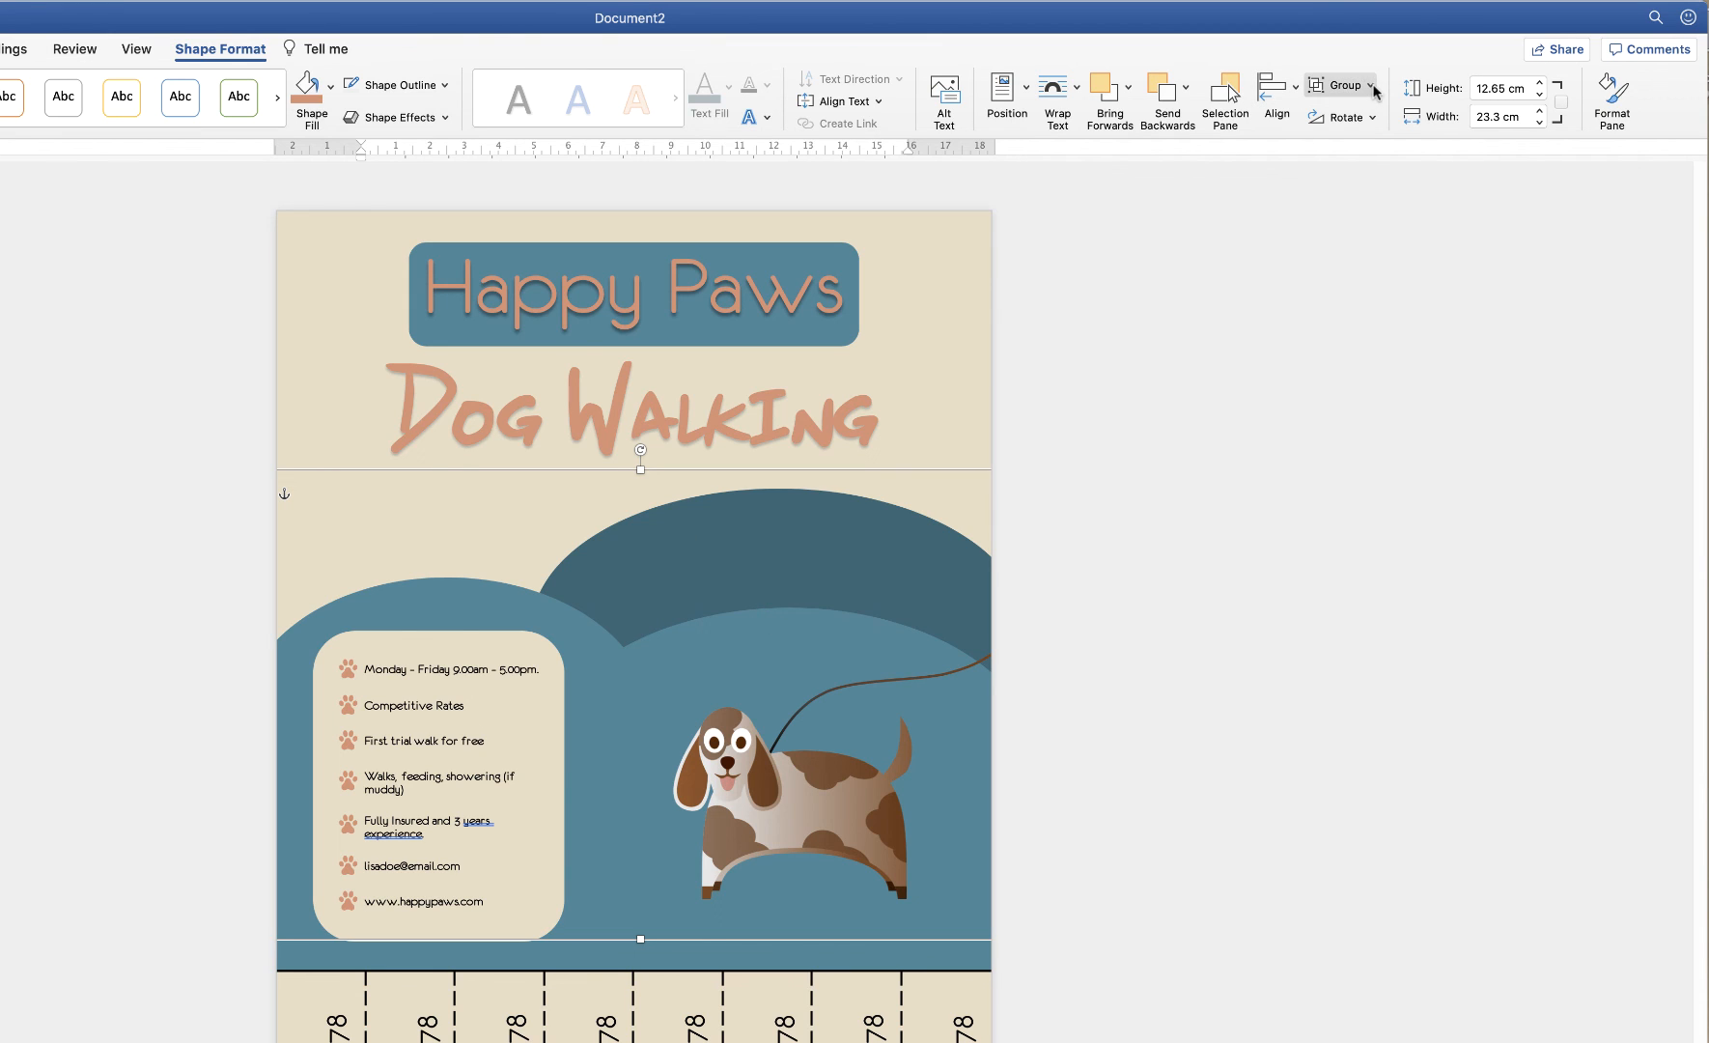
left_click(1342, 85)
left_click(1362, 148)
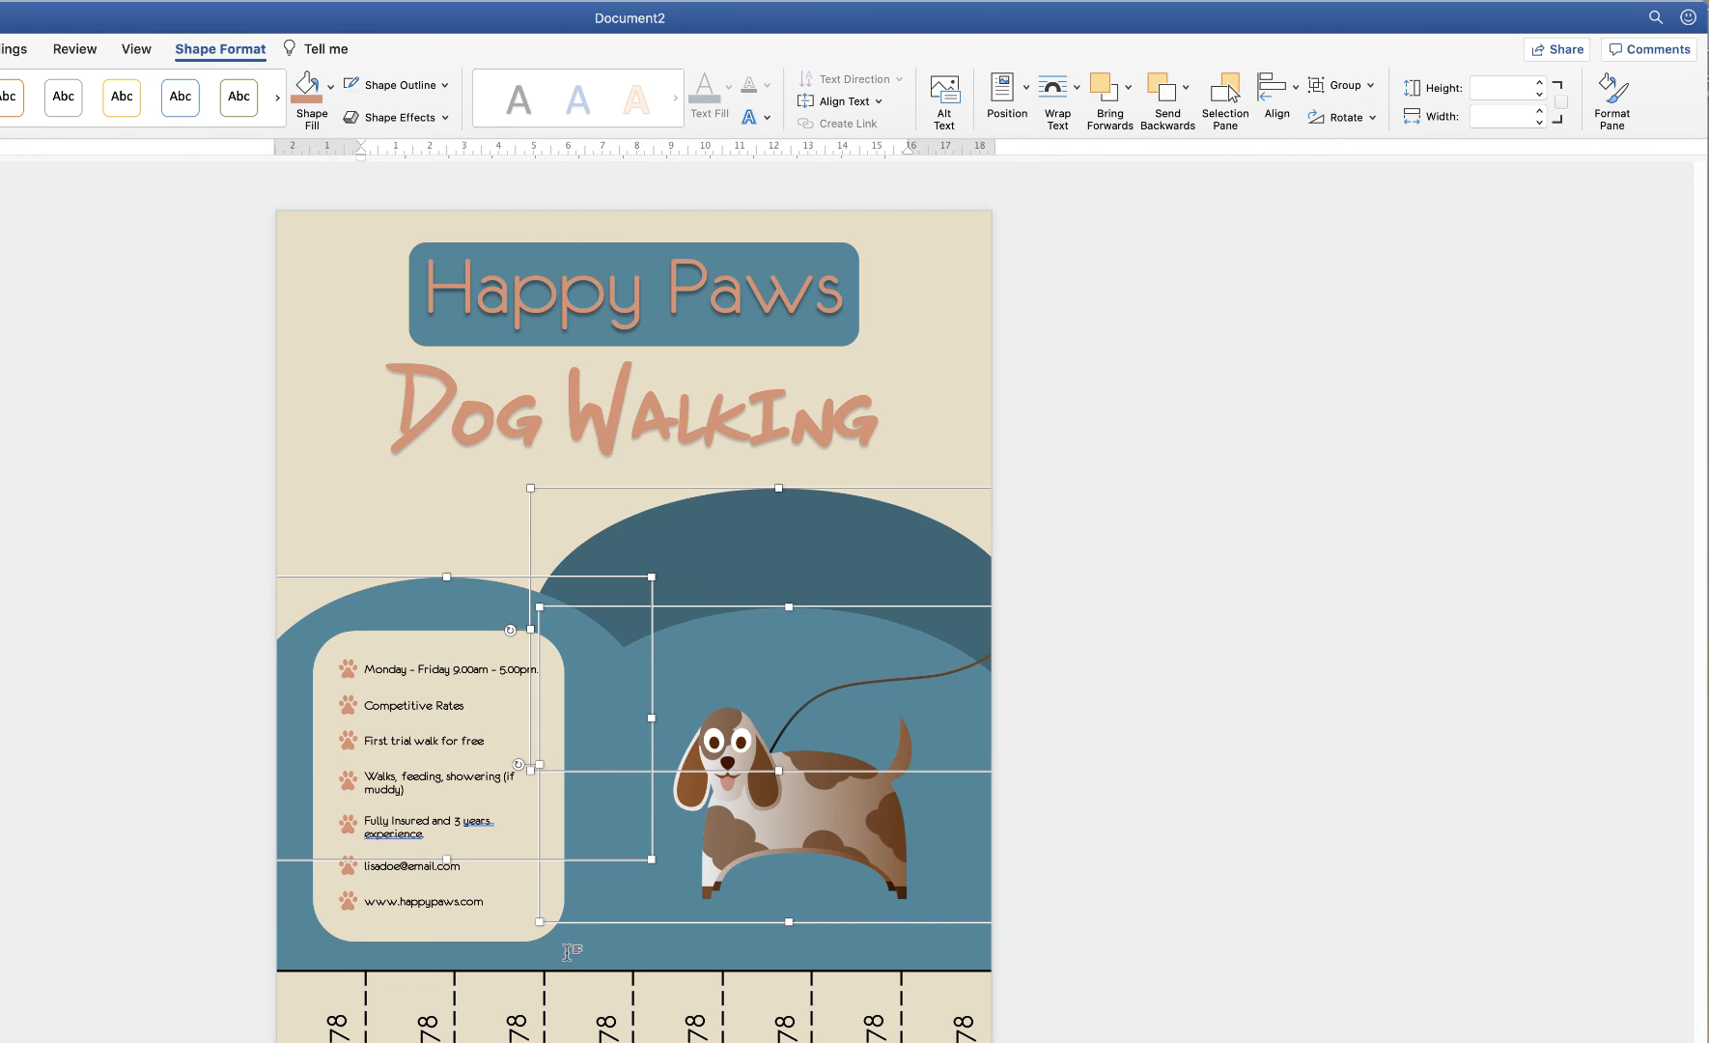
left_click(566, 920)
left_click(504, 722)
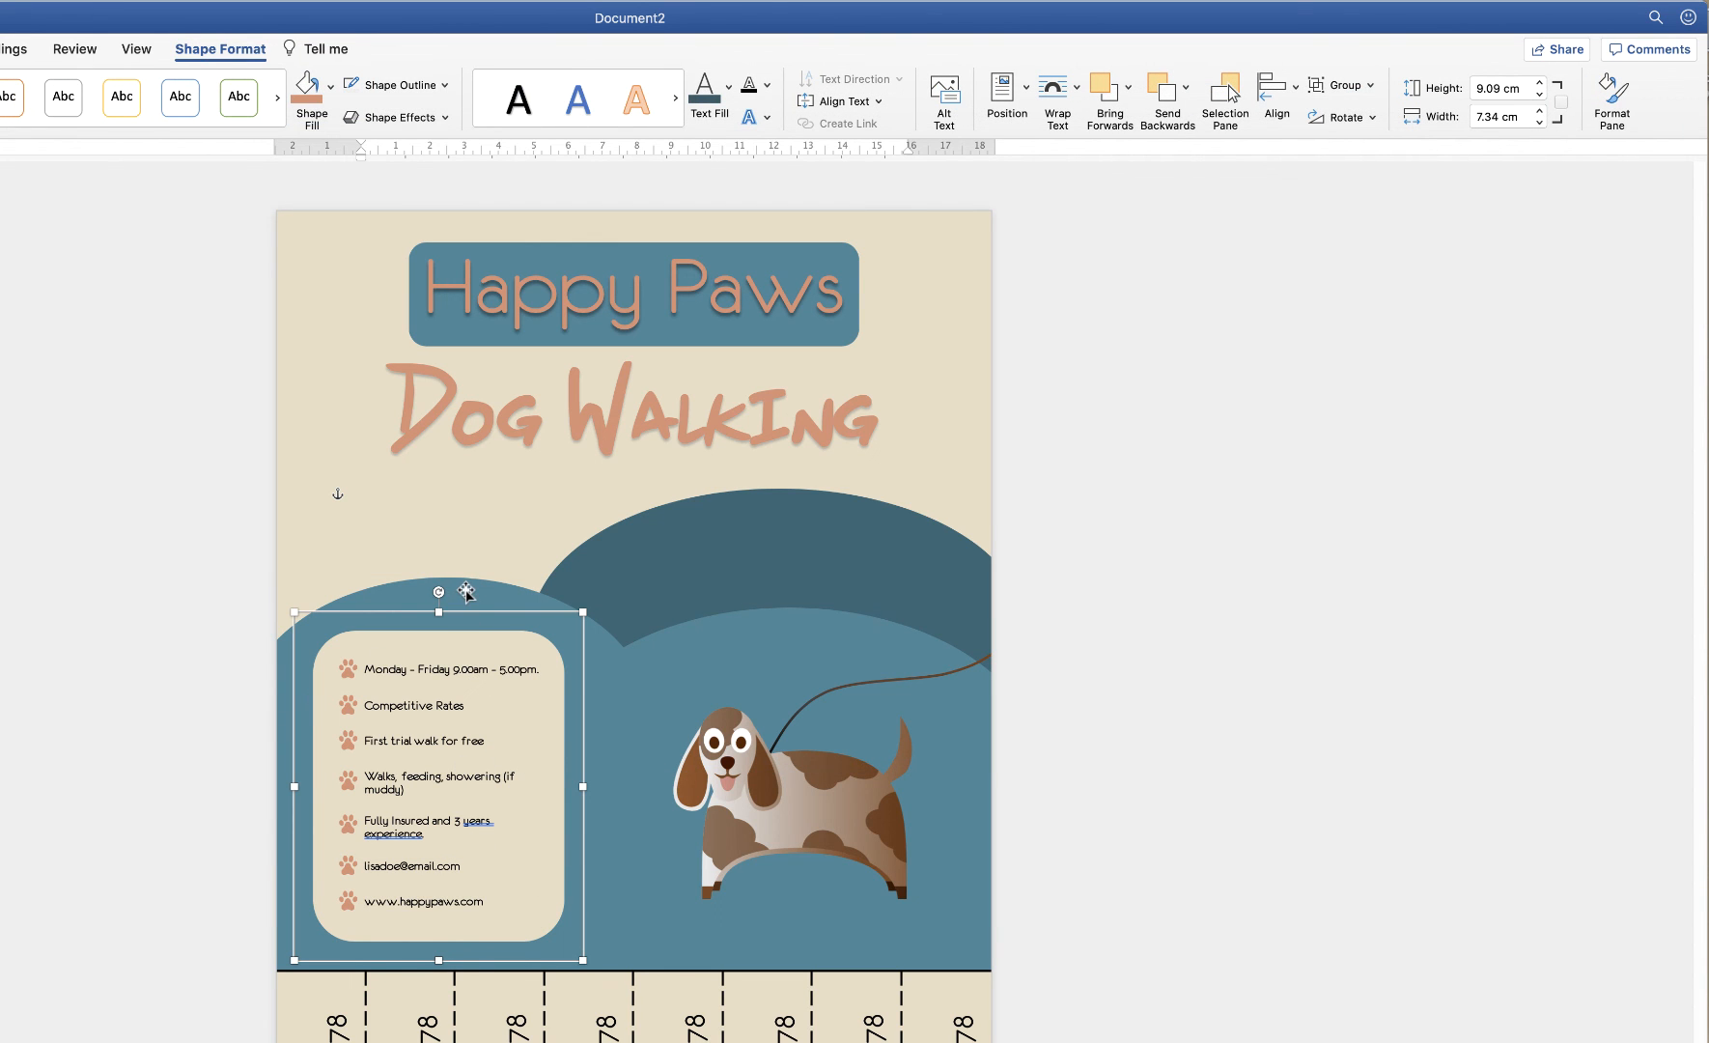
left_click(466, 589, "shift")
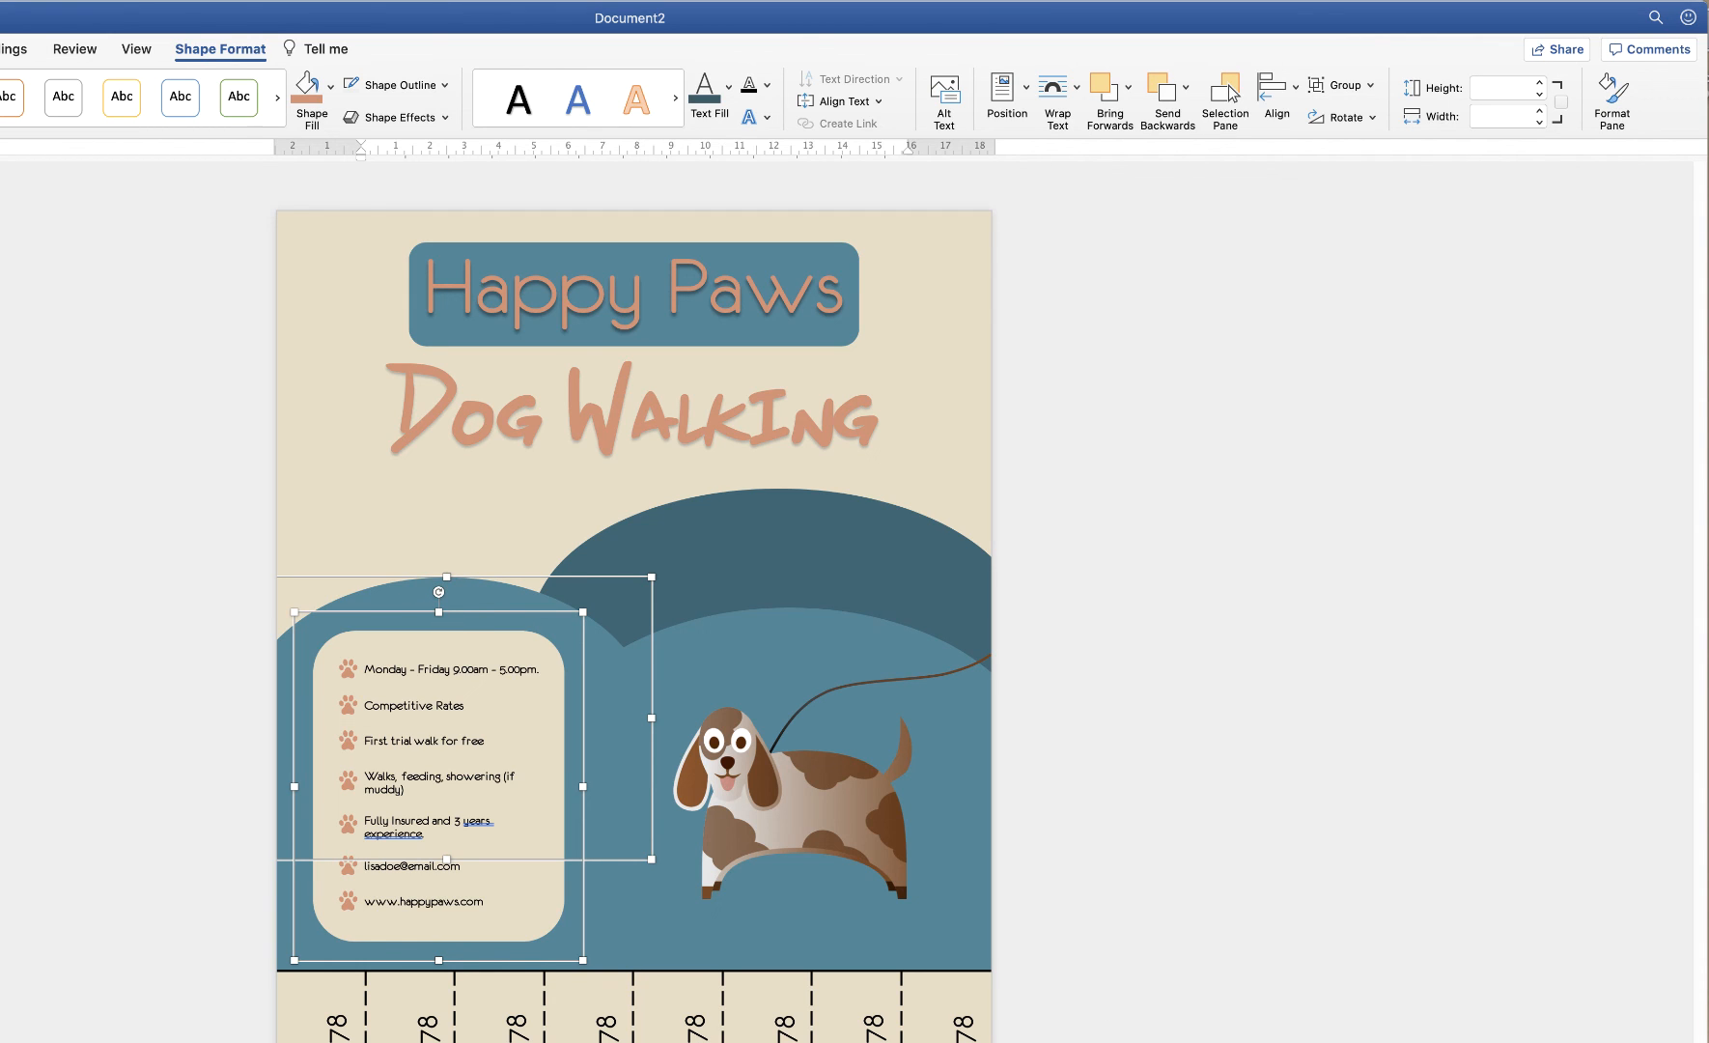
scroll(619, 627, "up", 2)
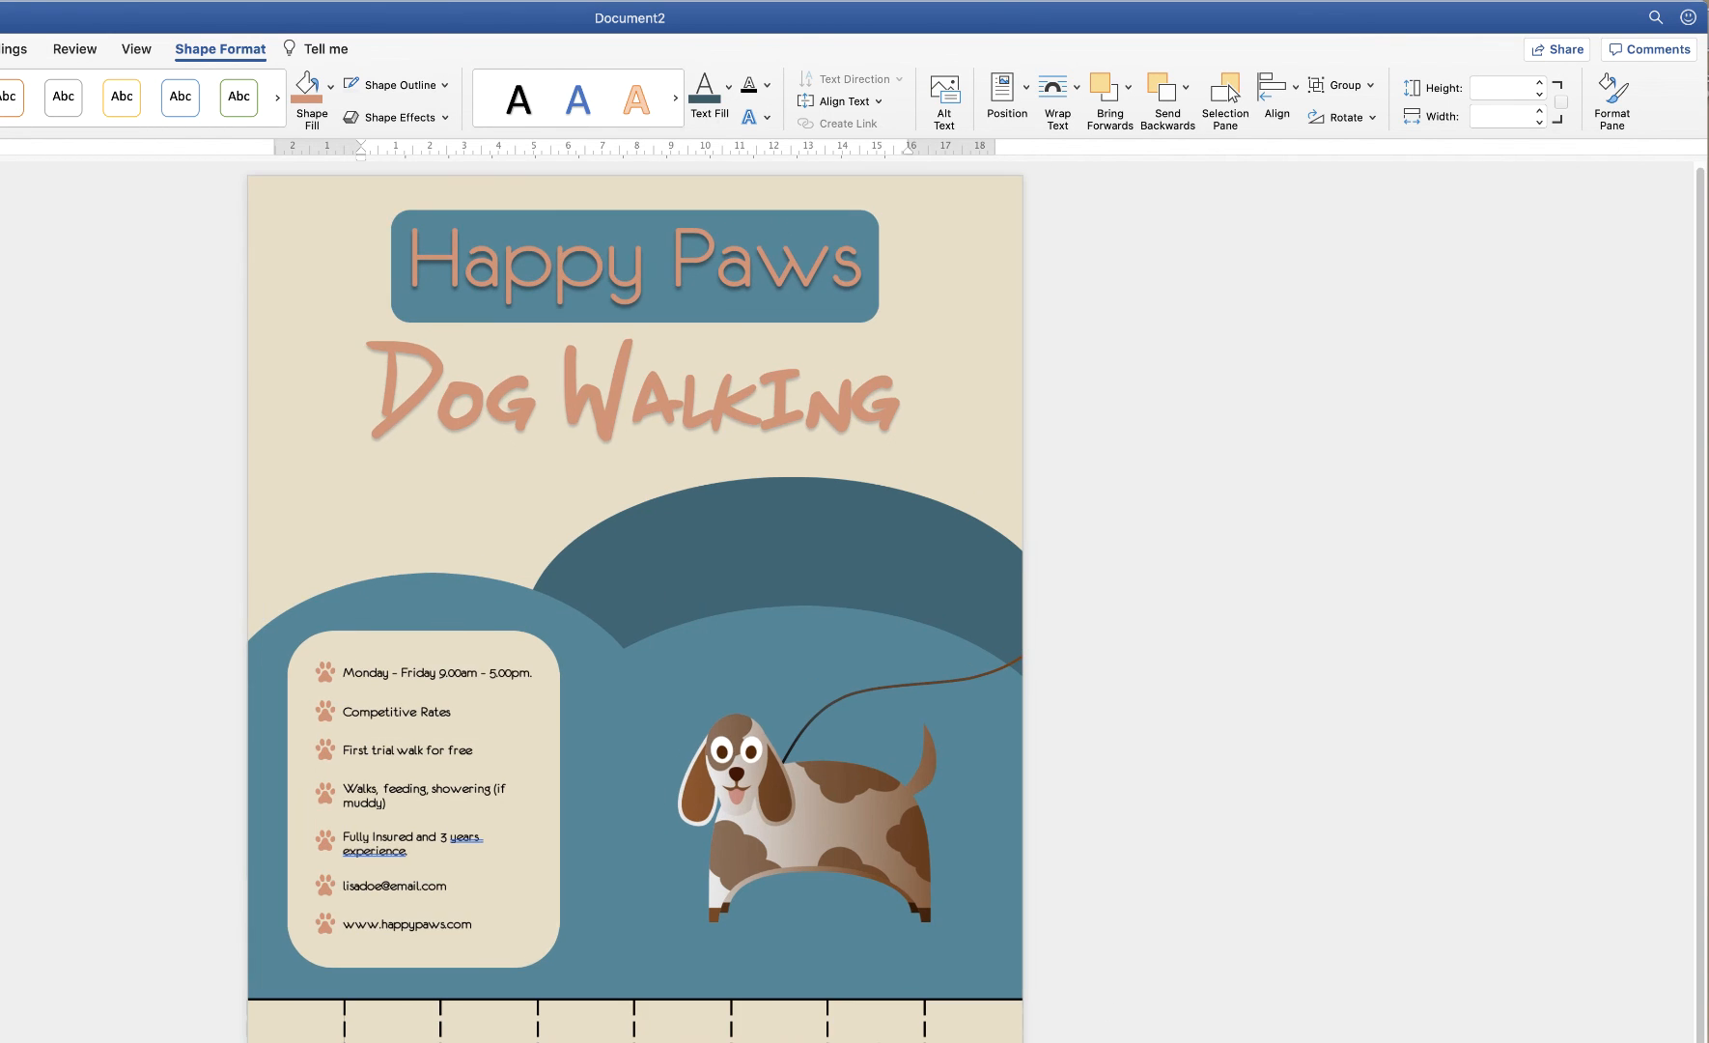
Centre the info panel horizontally on the left blue hill
scroll(354, 736, "up", 3)
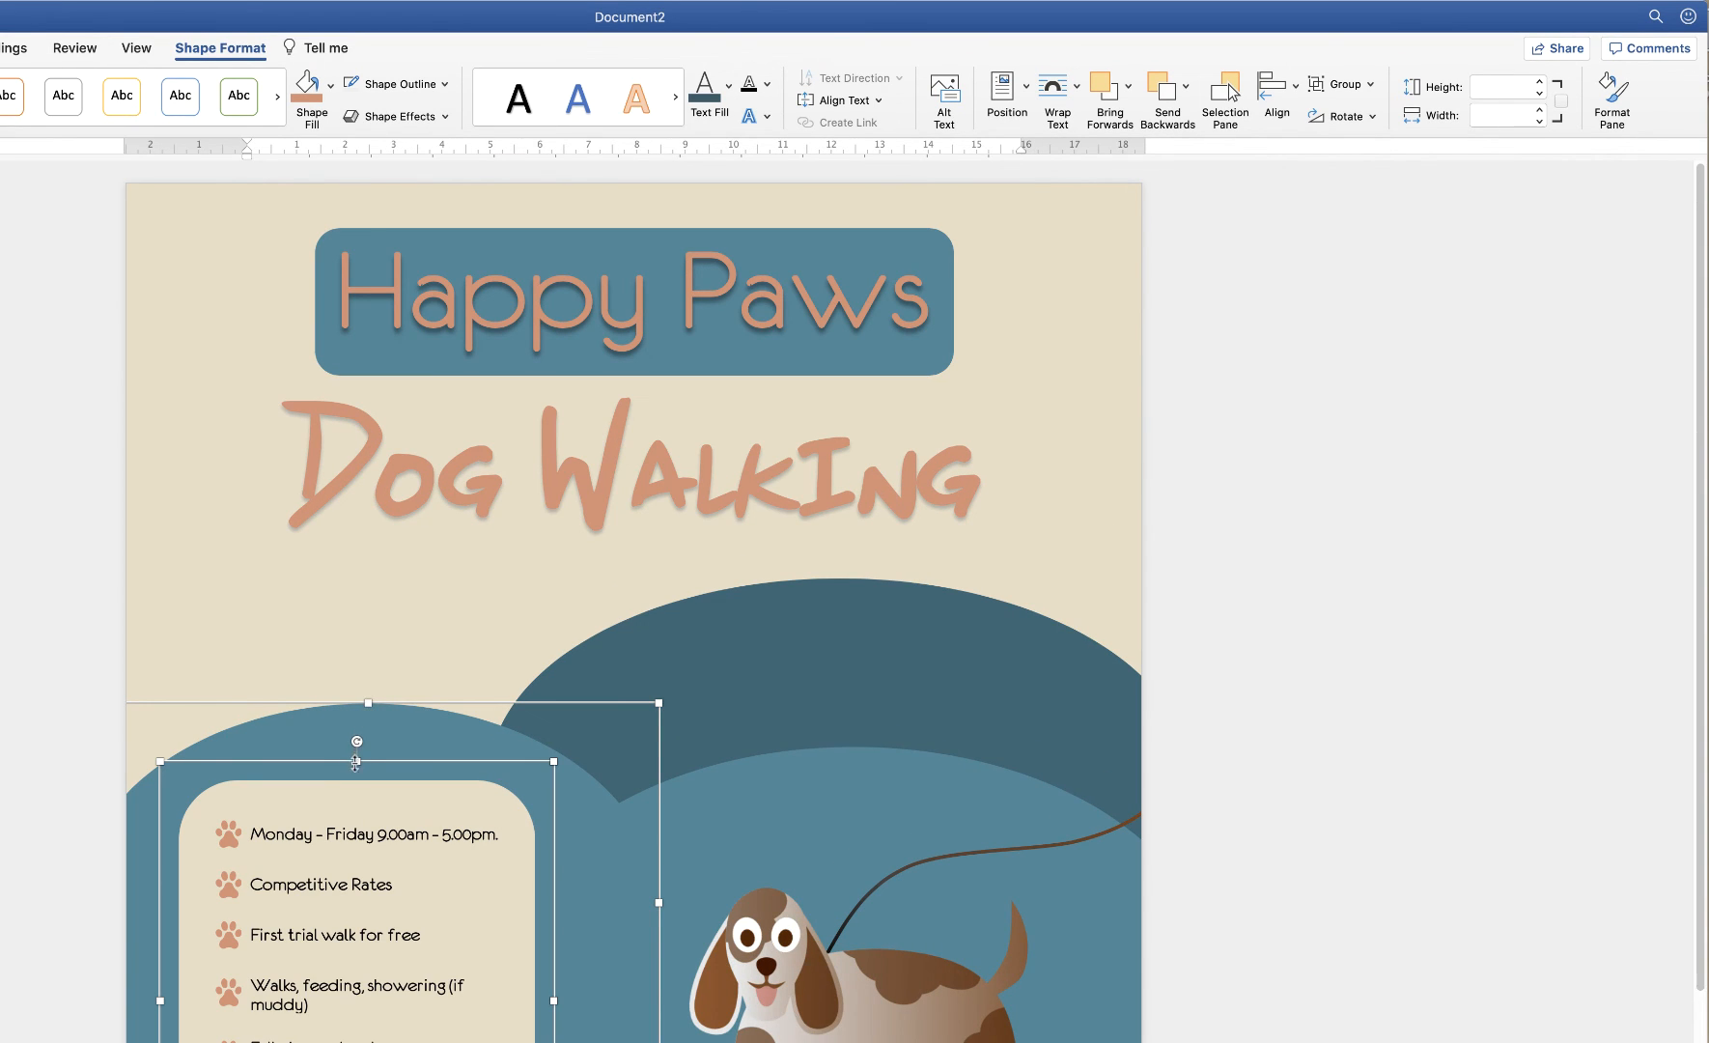
left_click(1292, 87)
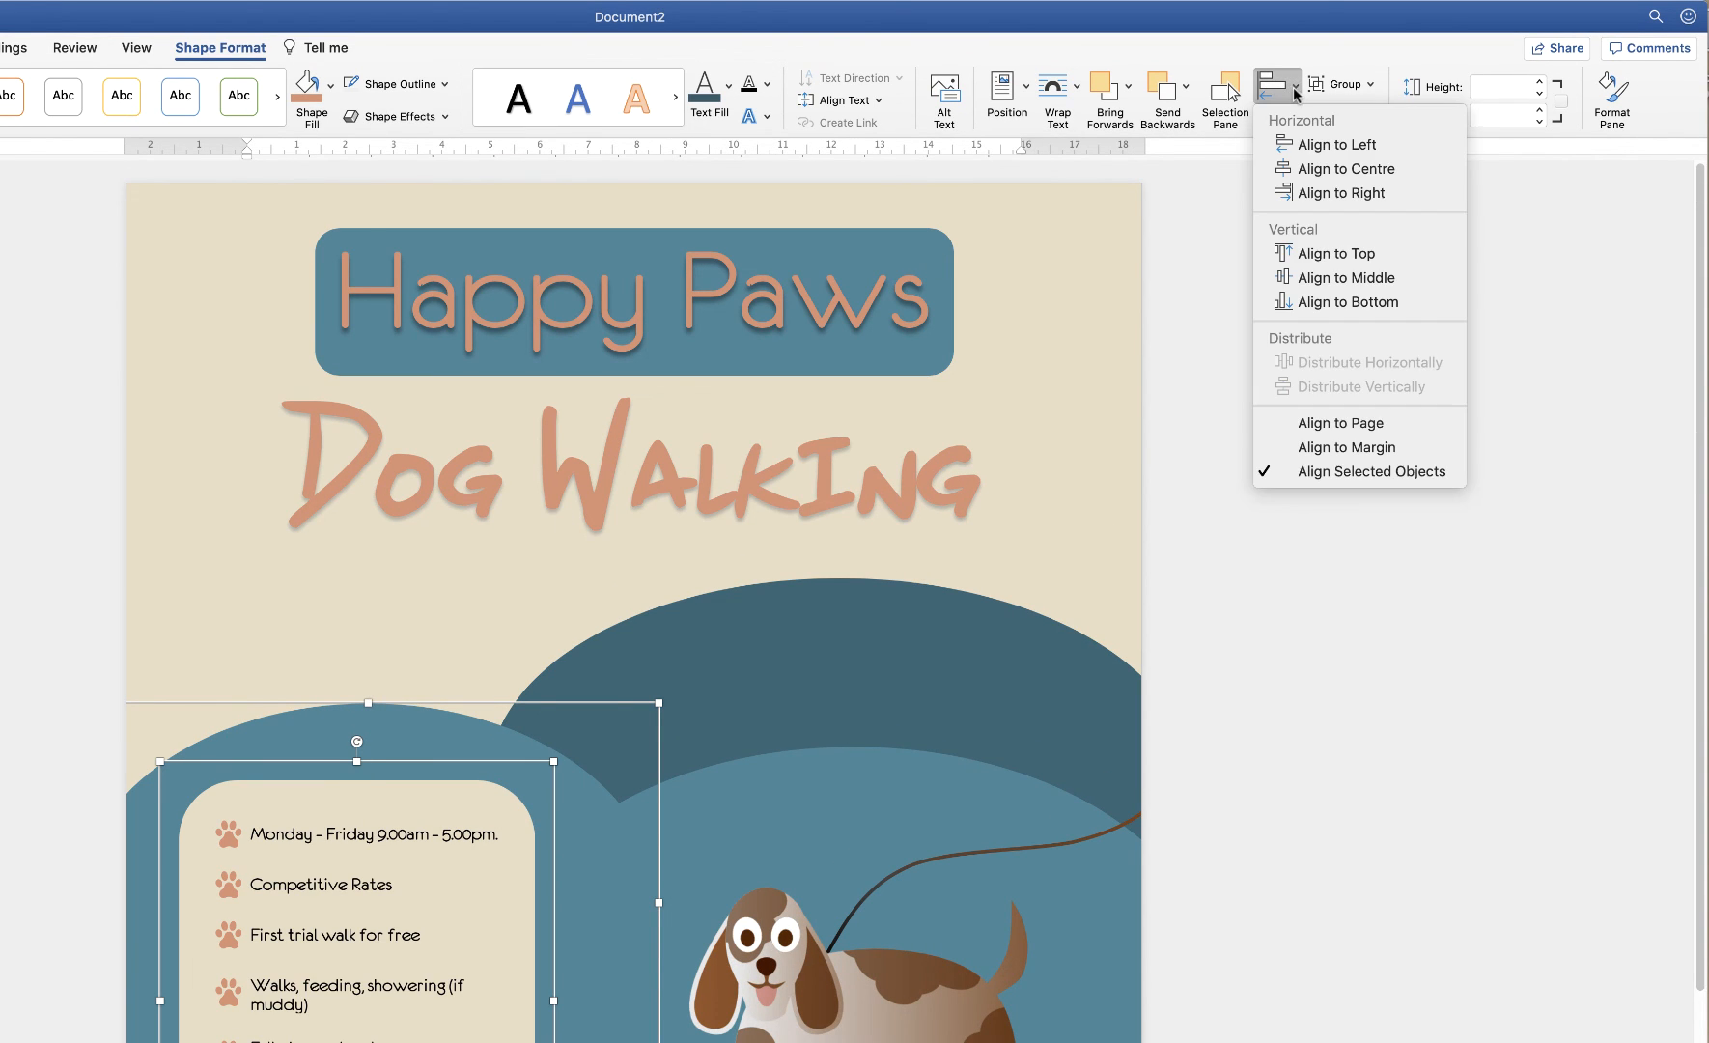
left_click(1300, 170)
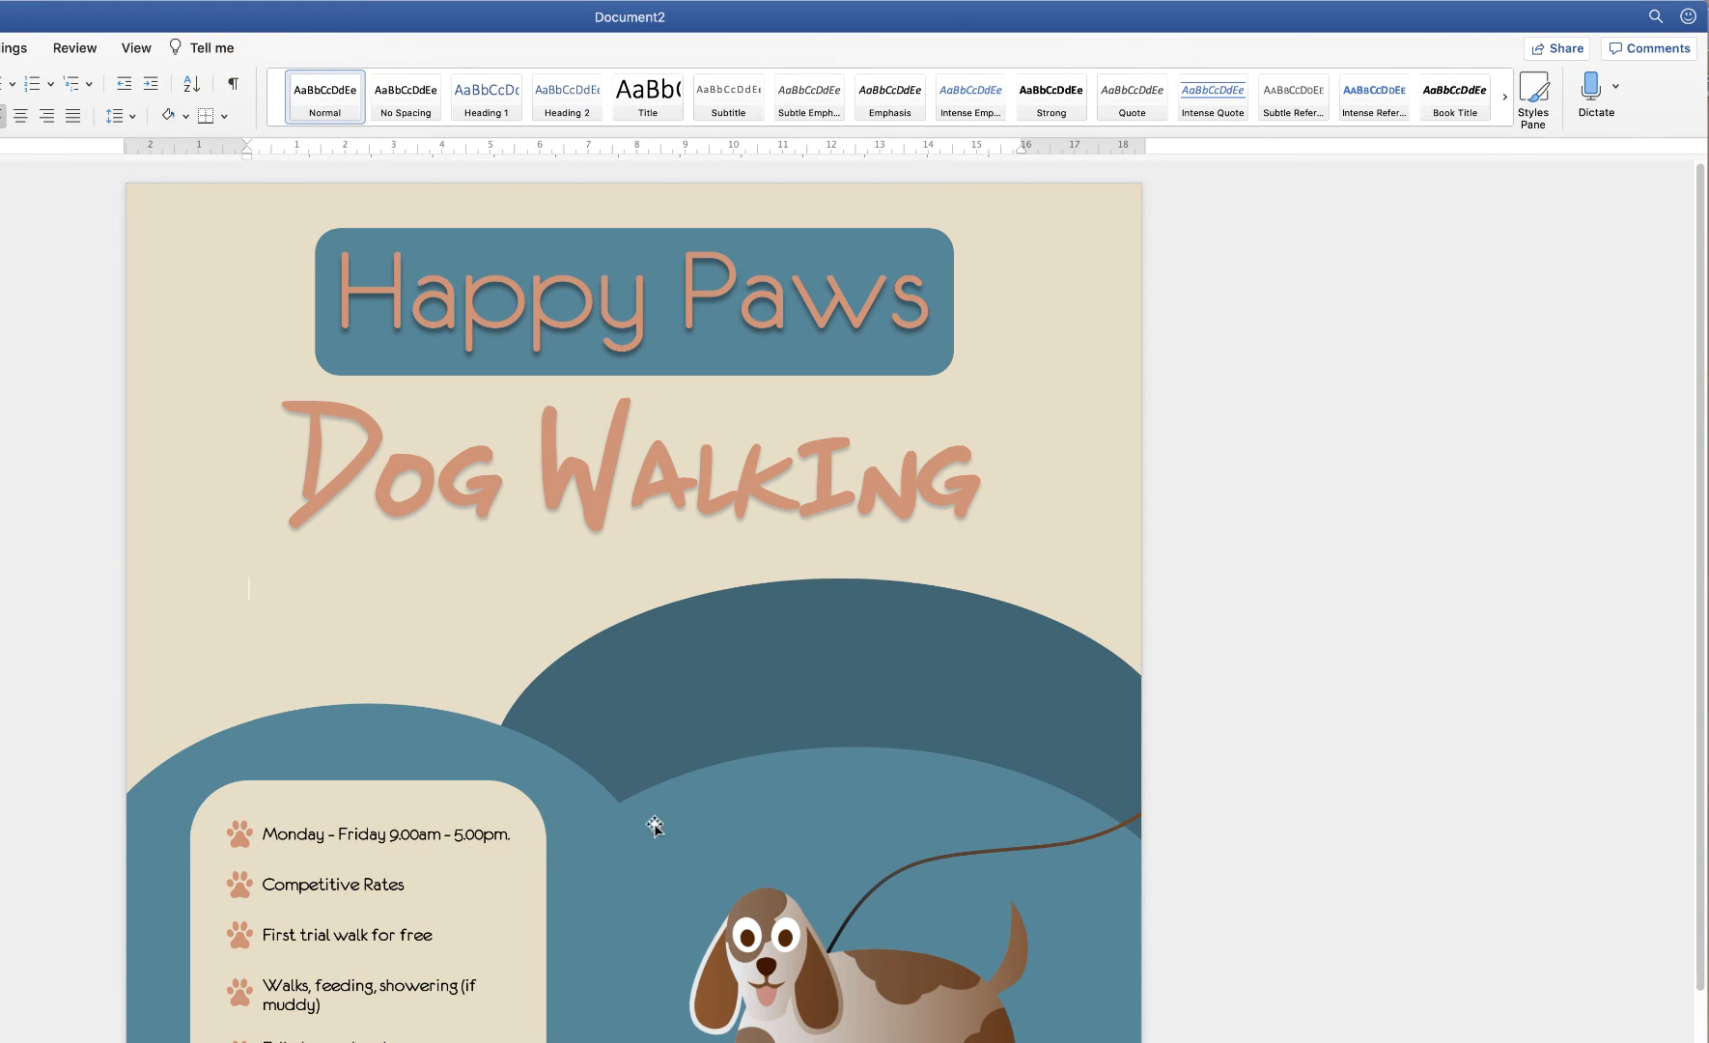
Group the right, left and dark back hill shapes into one object
left_click(768, 799)
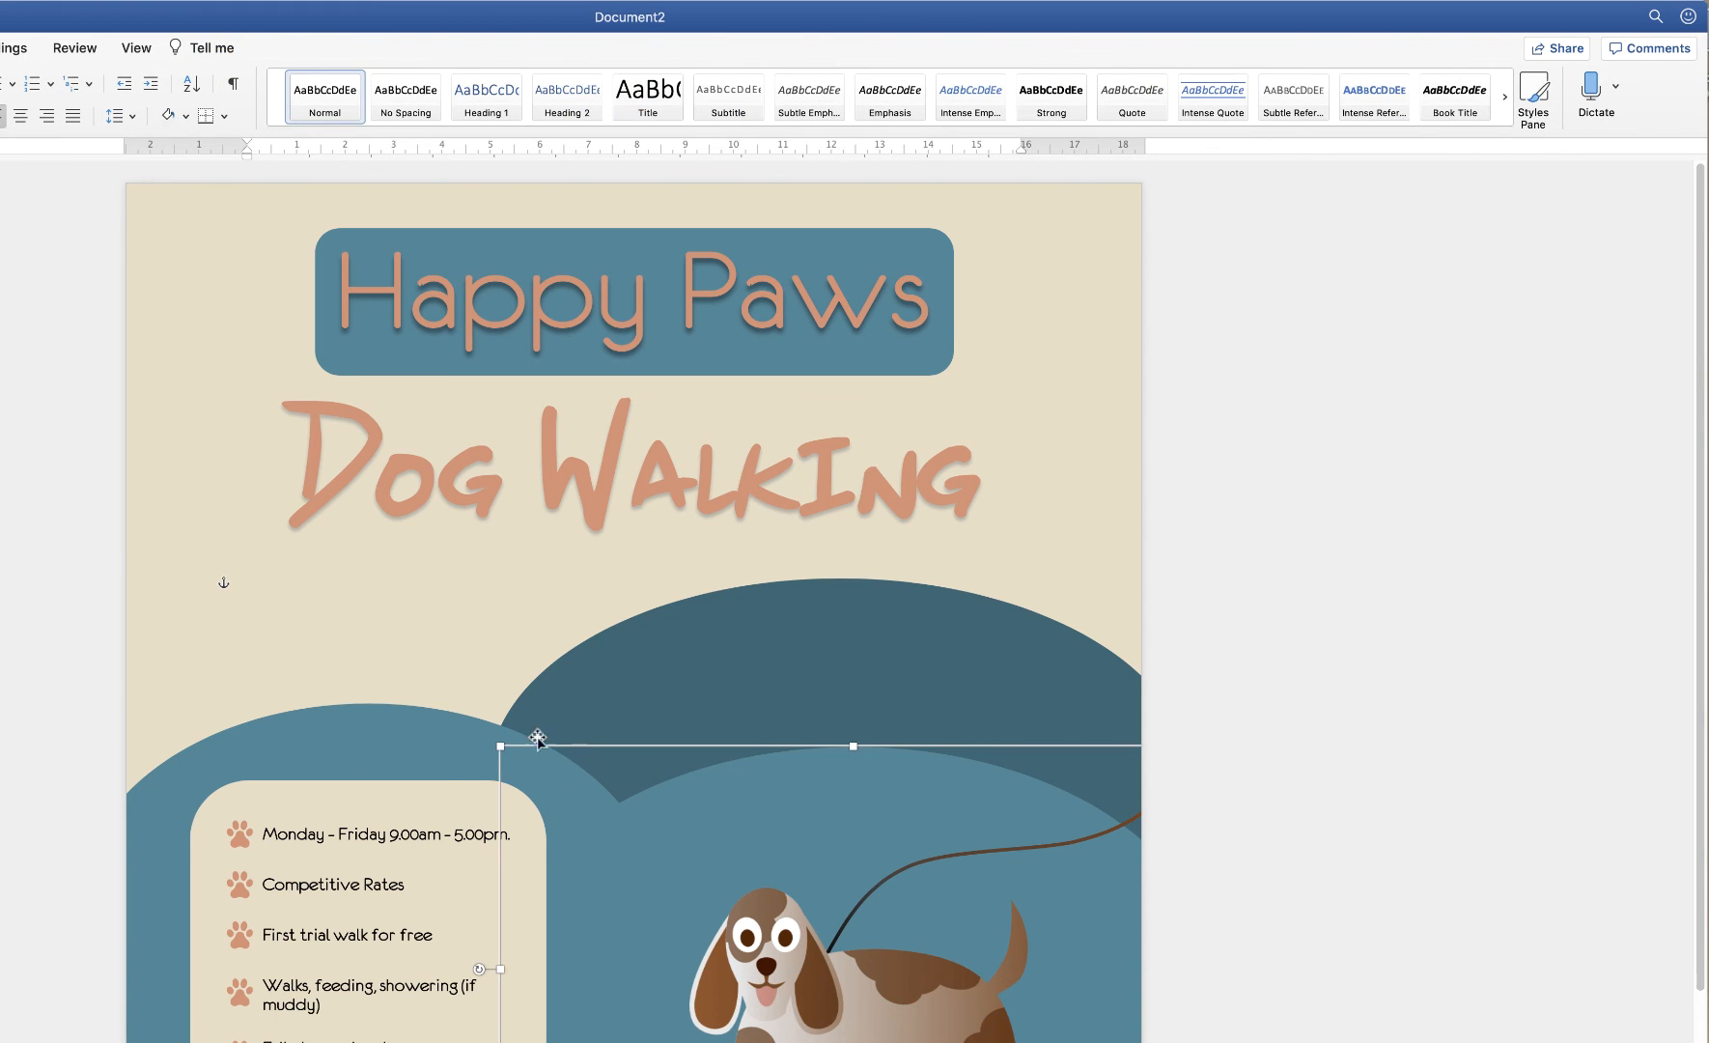
left_click(439, 733, "shift")
left_click(684, 660, "shift")
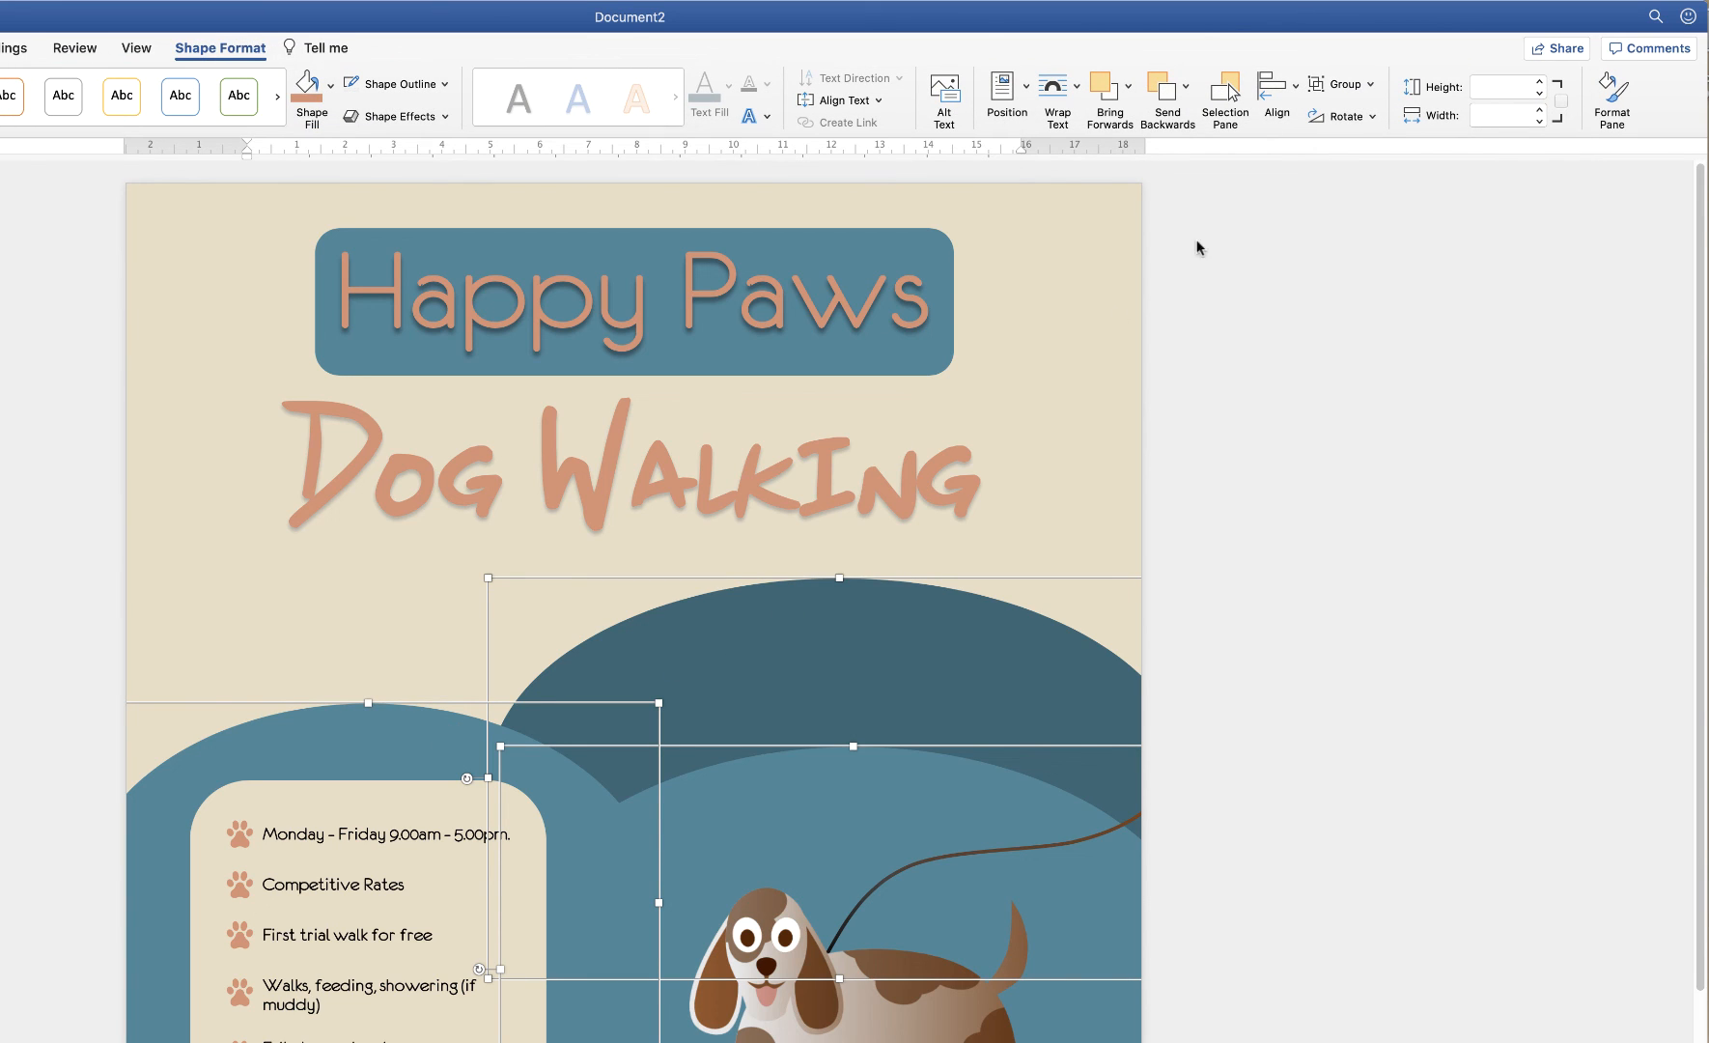
left_click(1369, 85)
left_click(1366, 114)
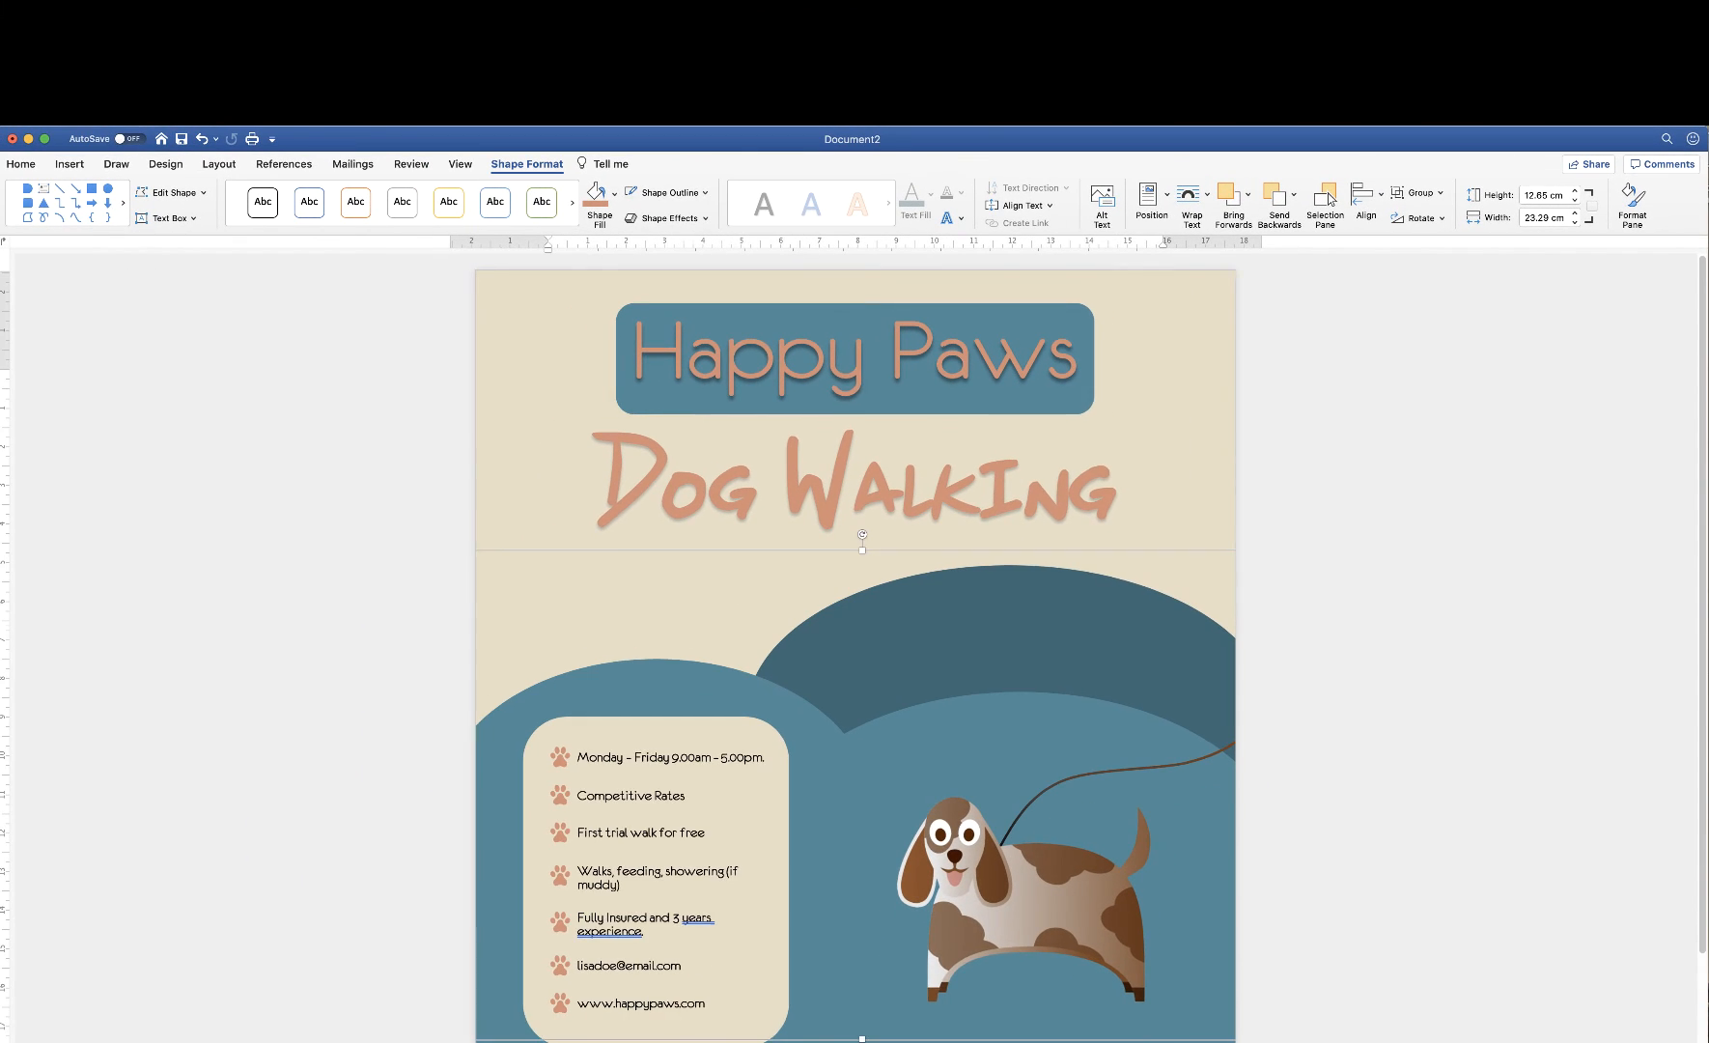
scroll(855, 657, "down", 1)
scroll(854, 656, "down", 1)
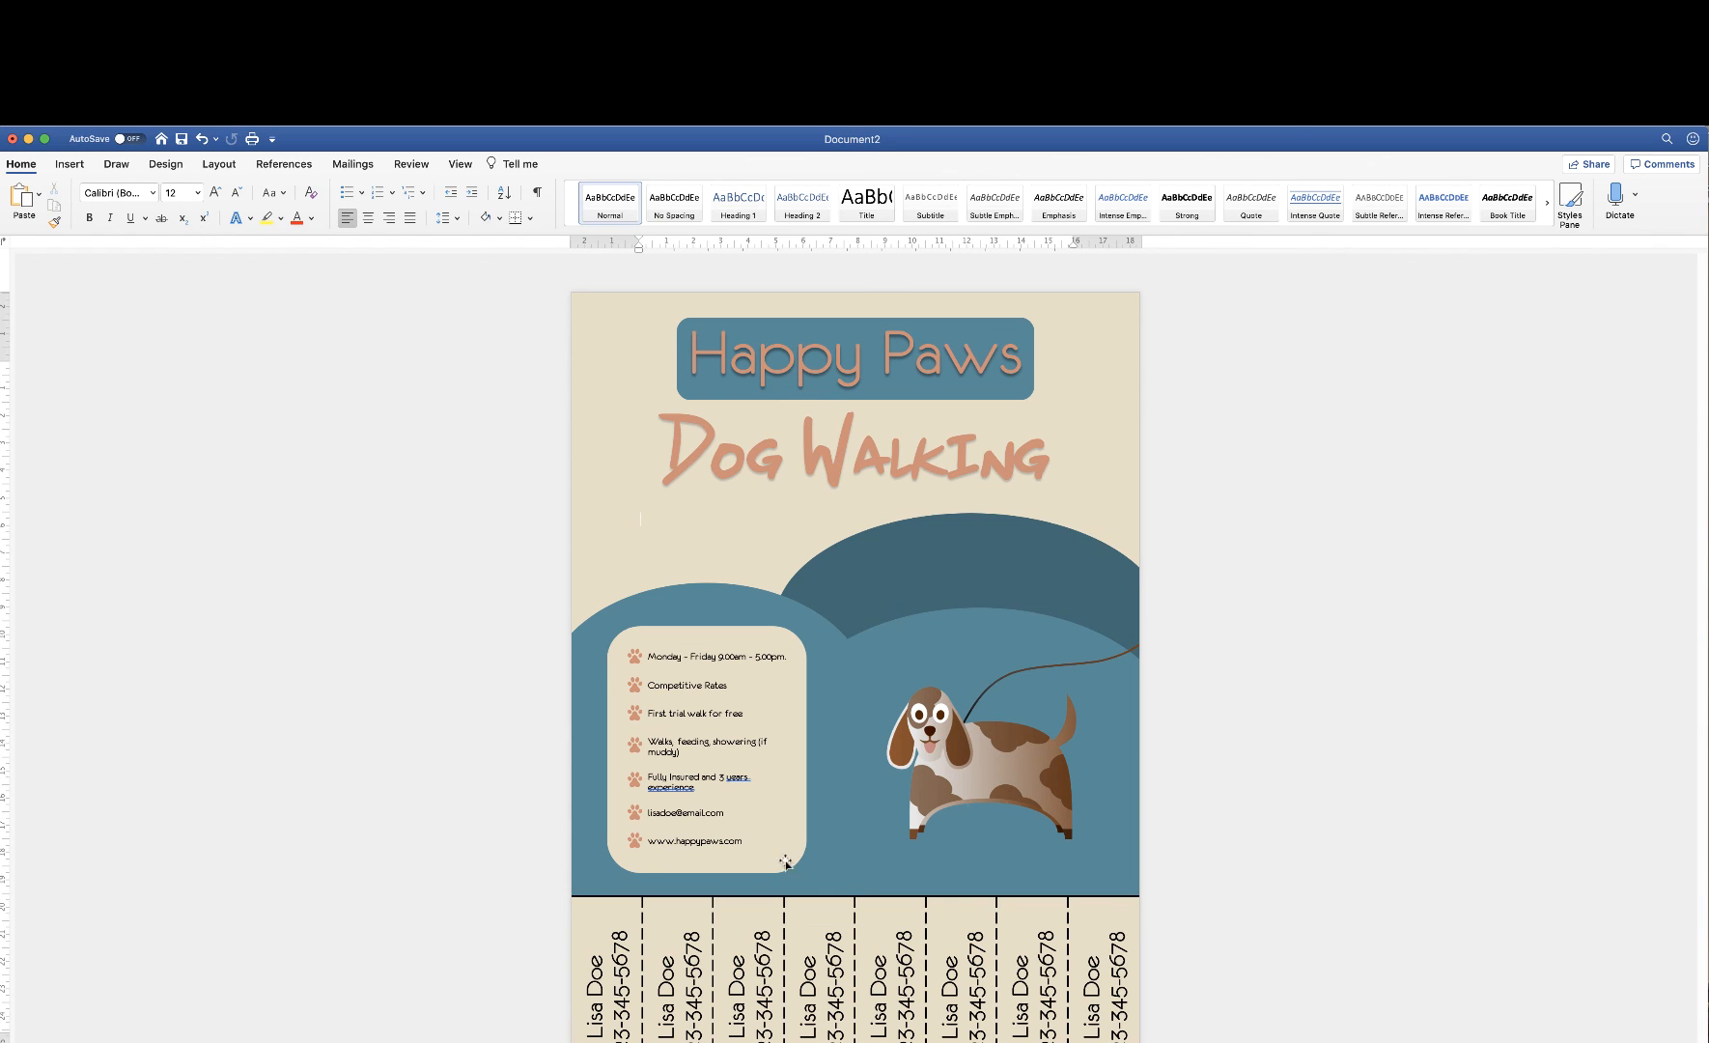
left_click(766, 862)
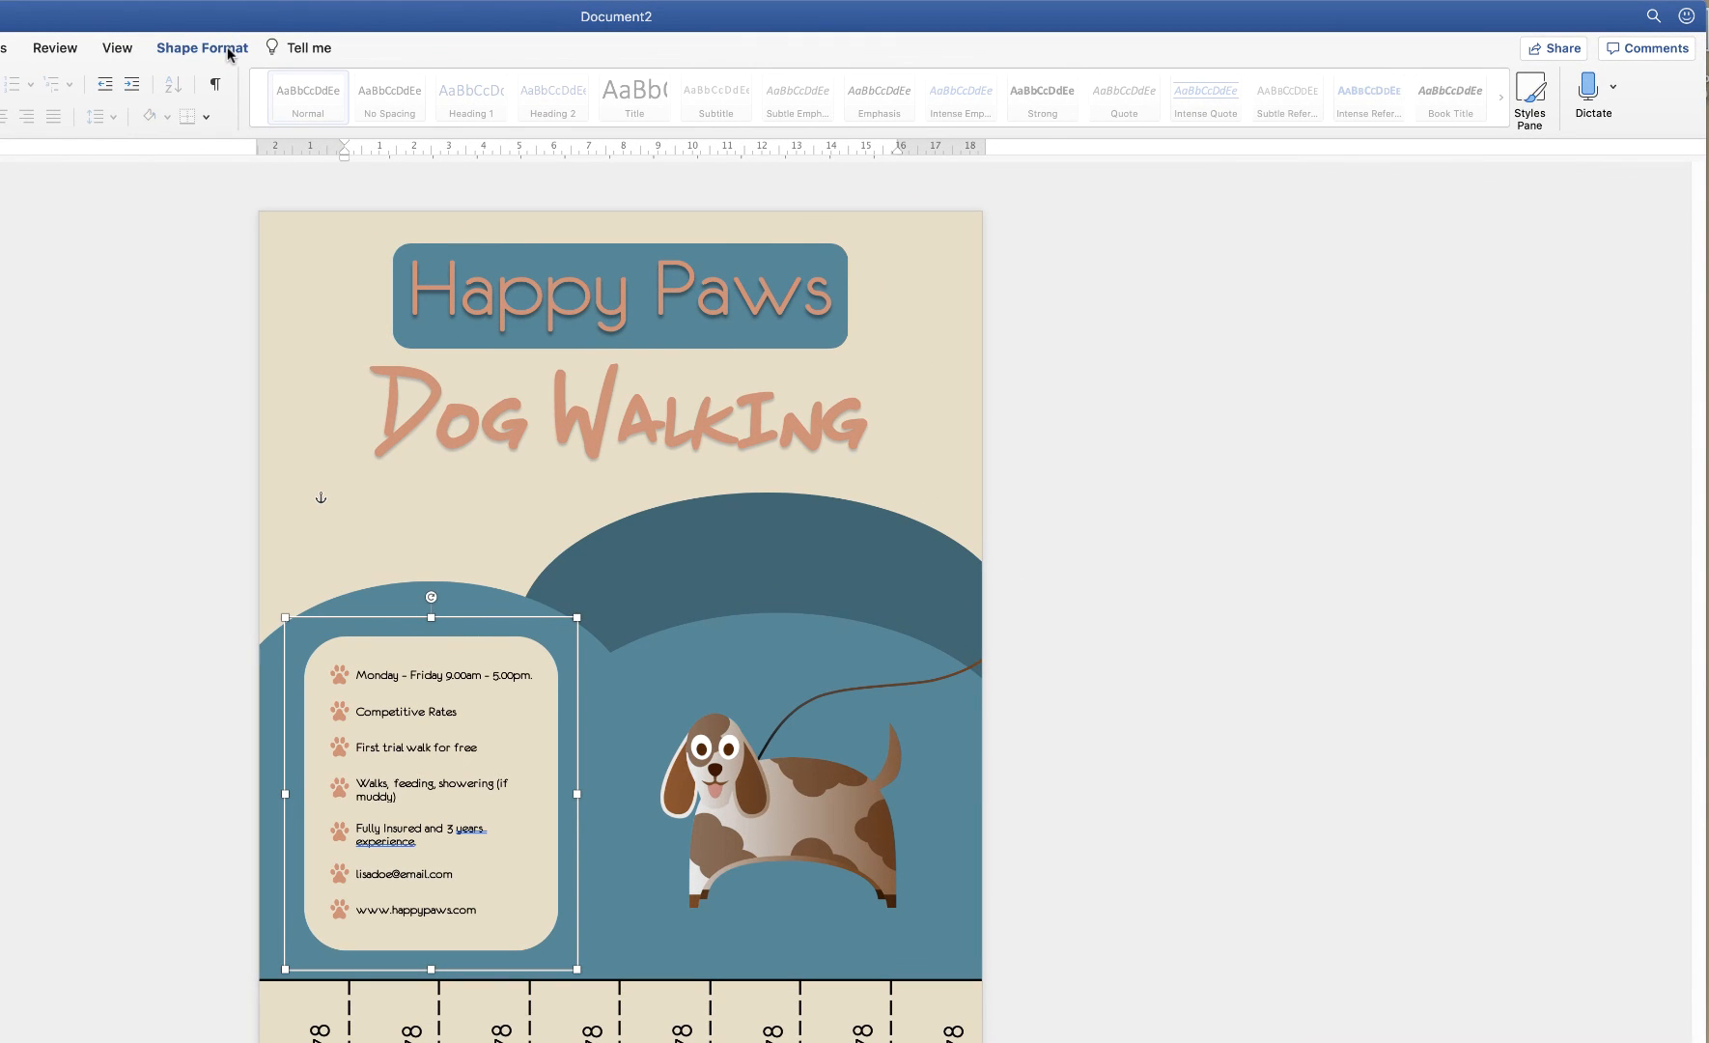
Give the info panel an Outer bottom shadow preset: 60% transparency, 4 pt blur, 3 pt distance
left_click(230, 54)
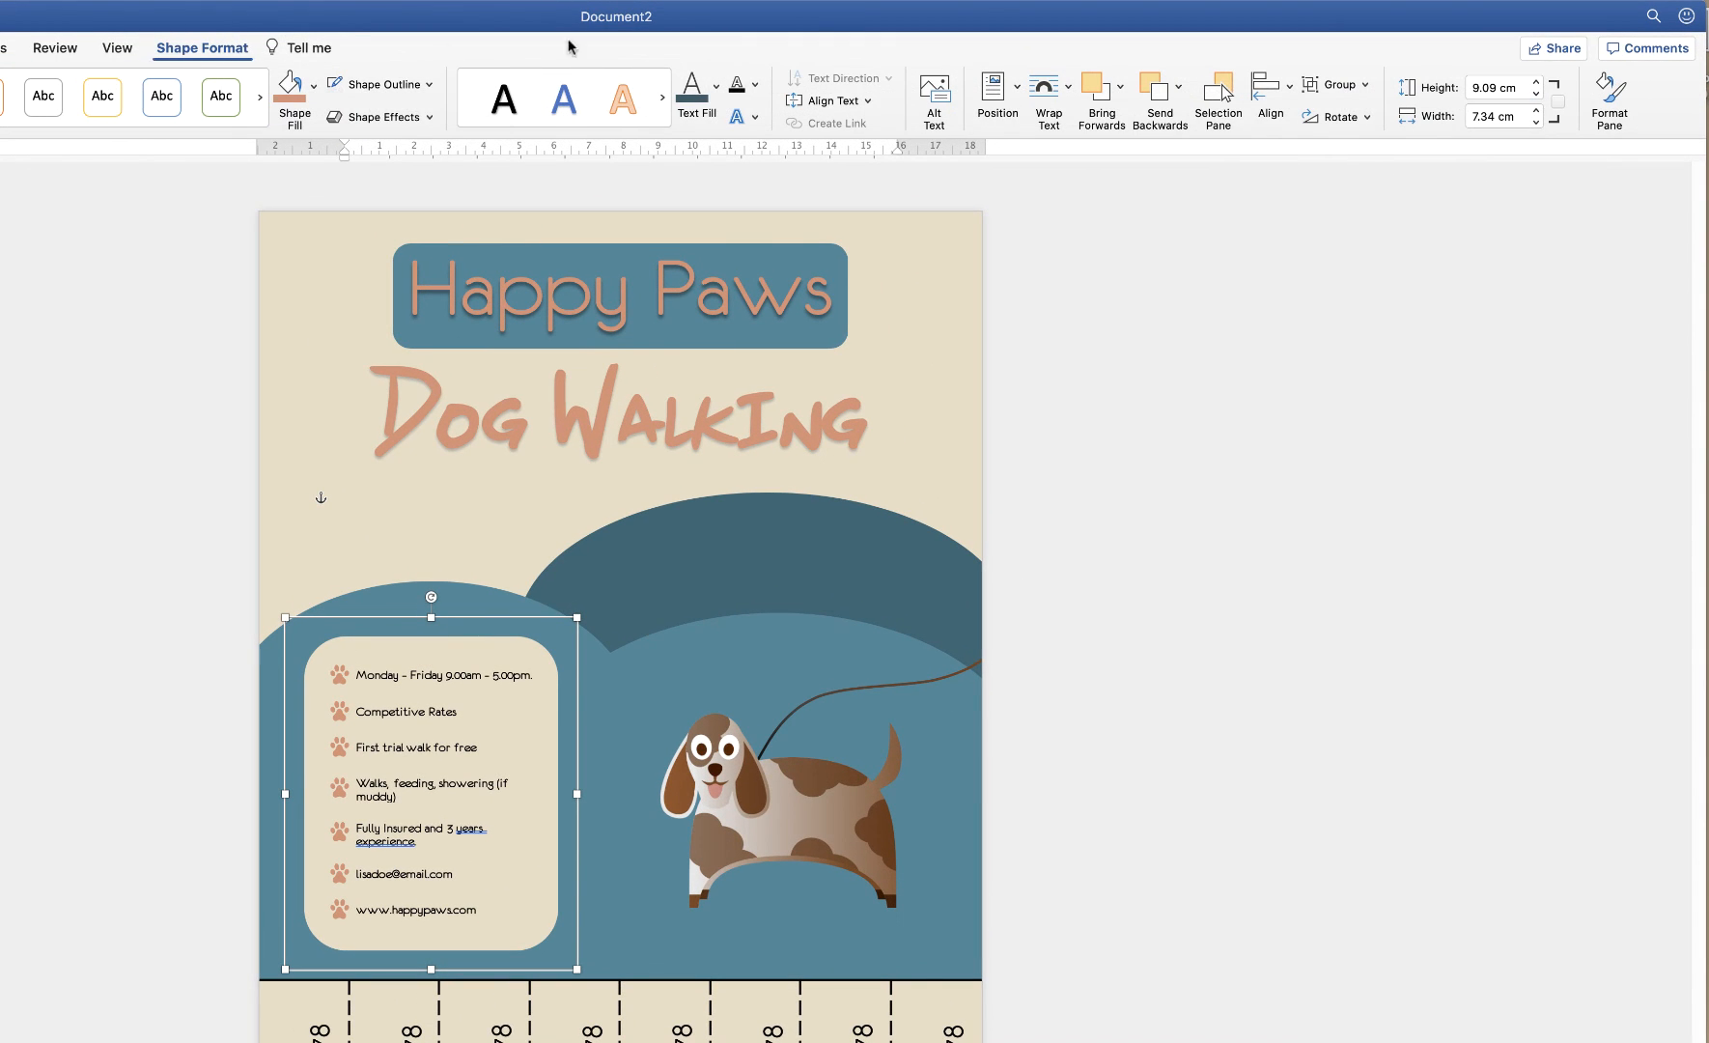
left_click(1609, 101)
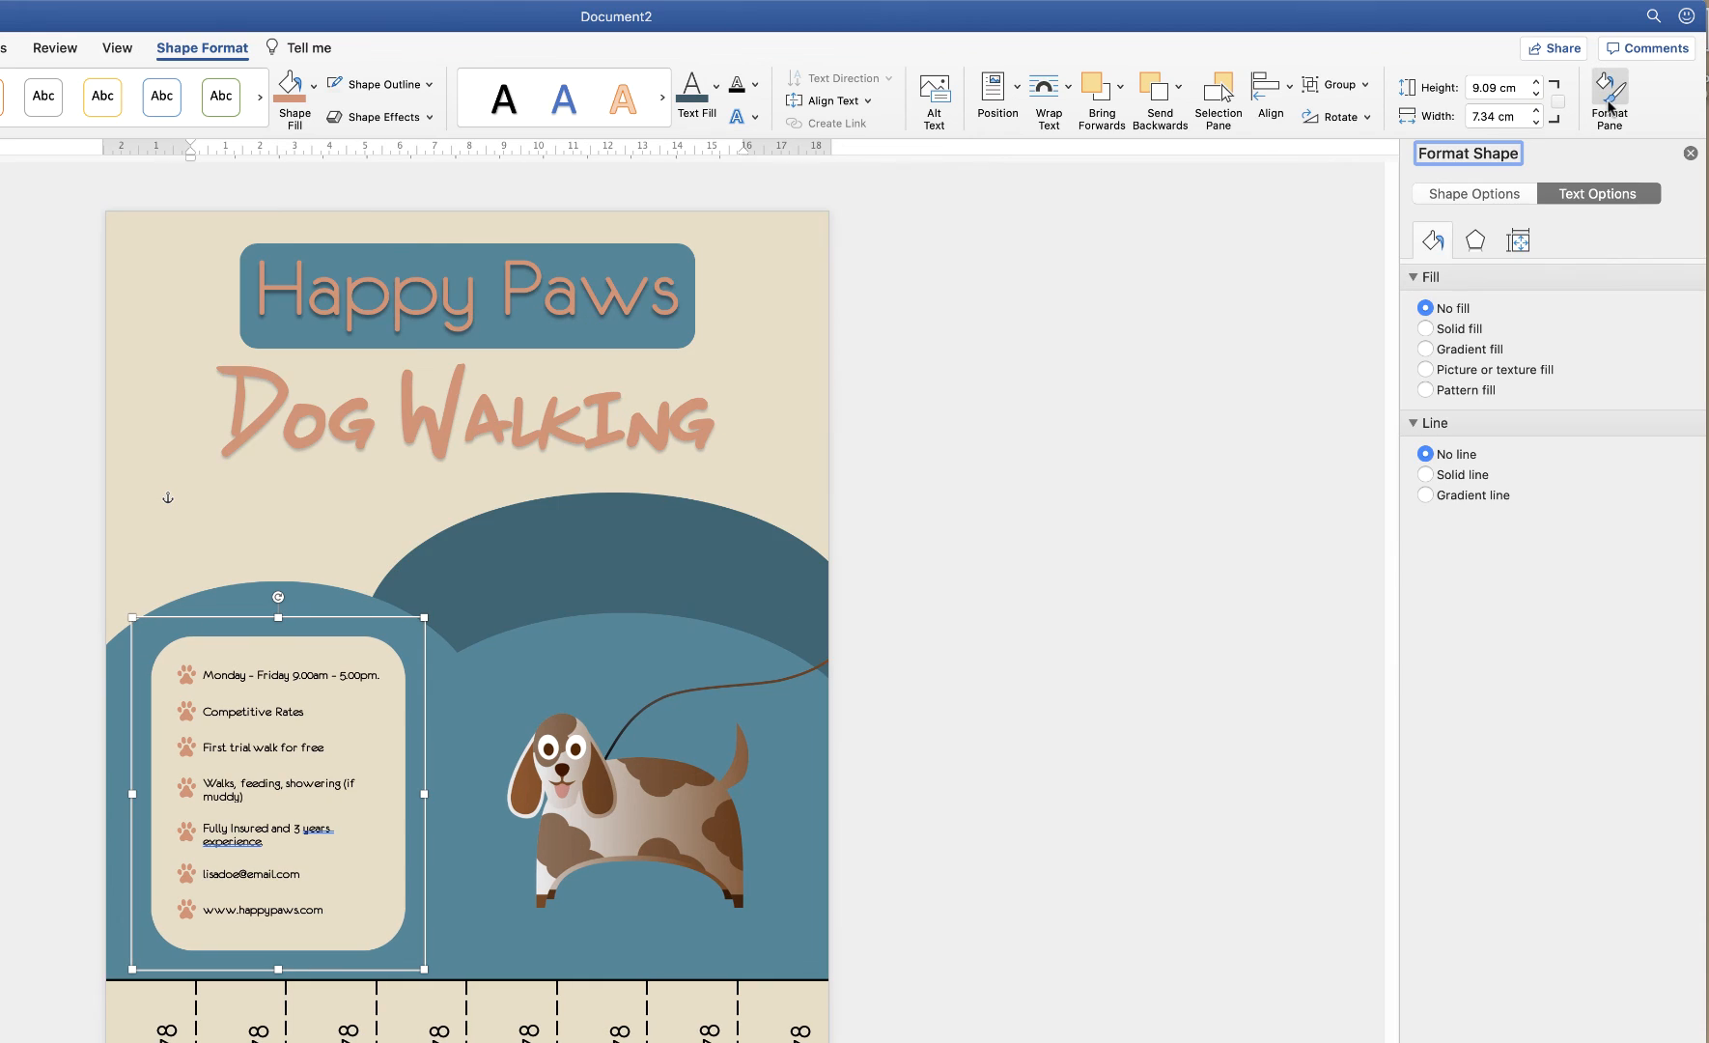
left_click(1477, 197)
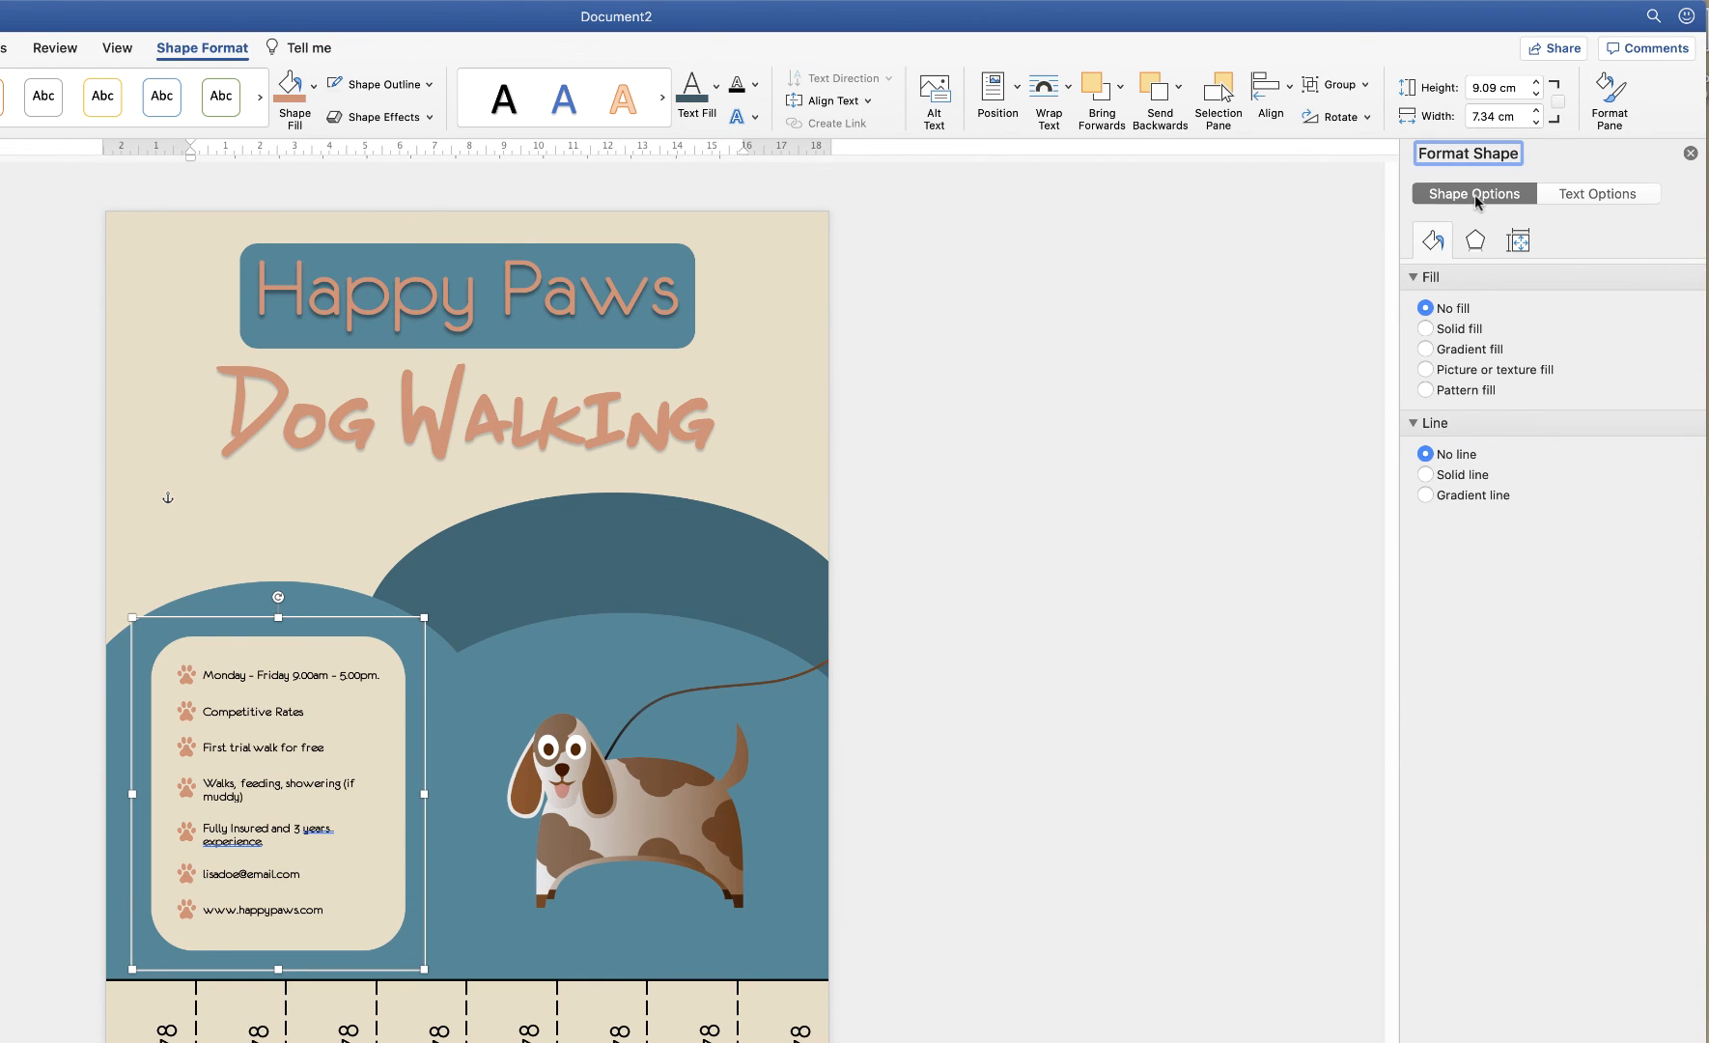
left_click(1480, 241)
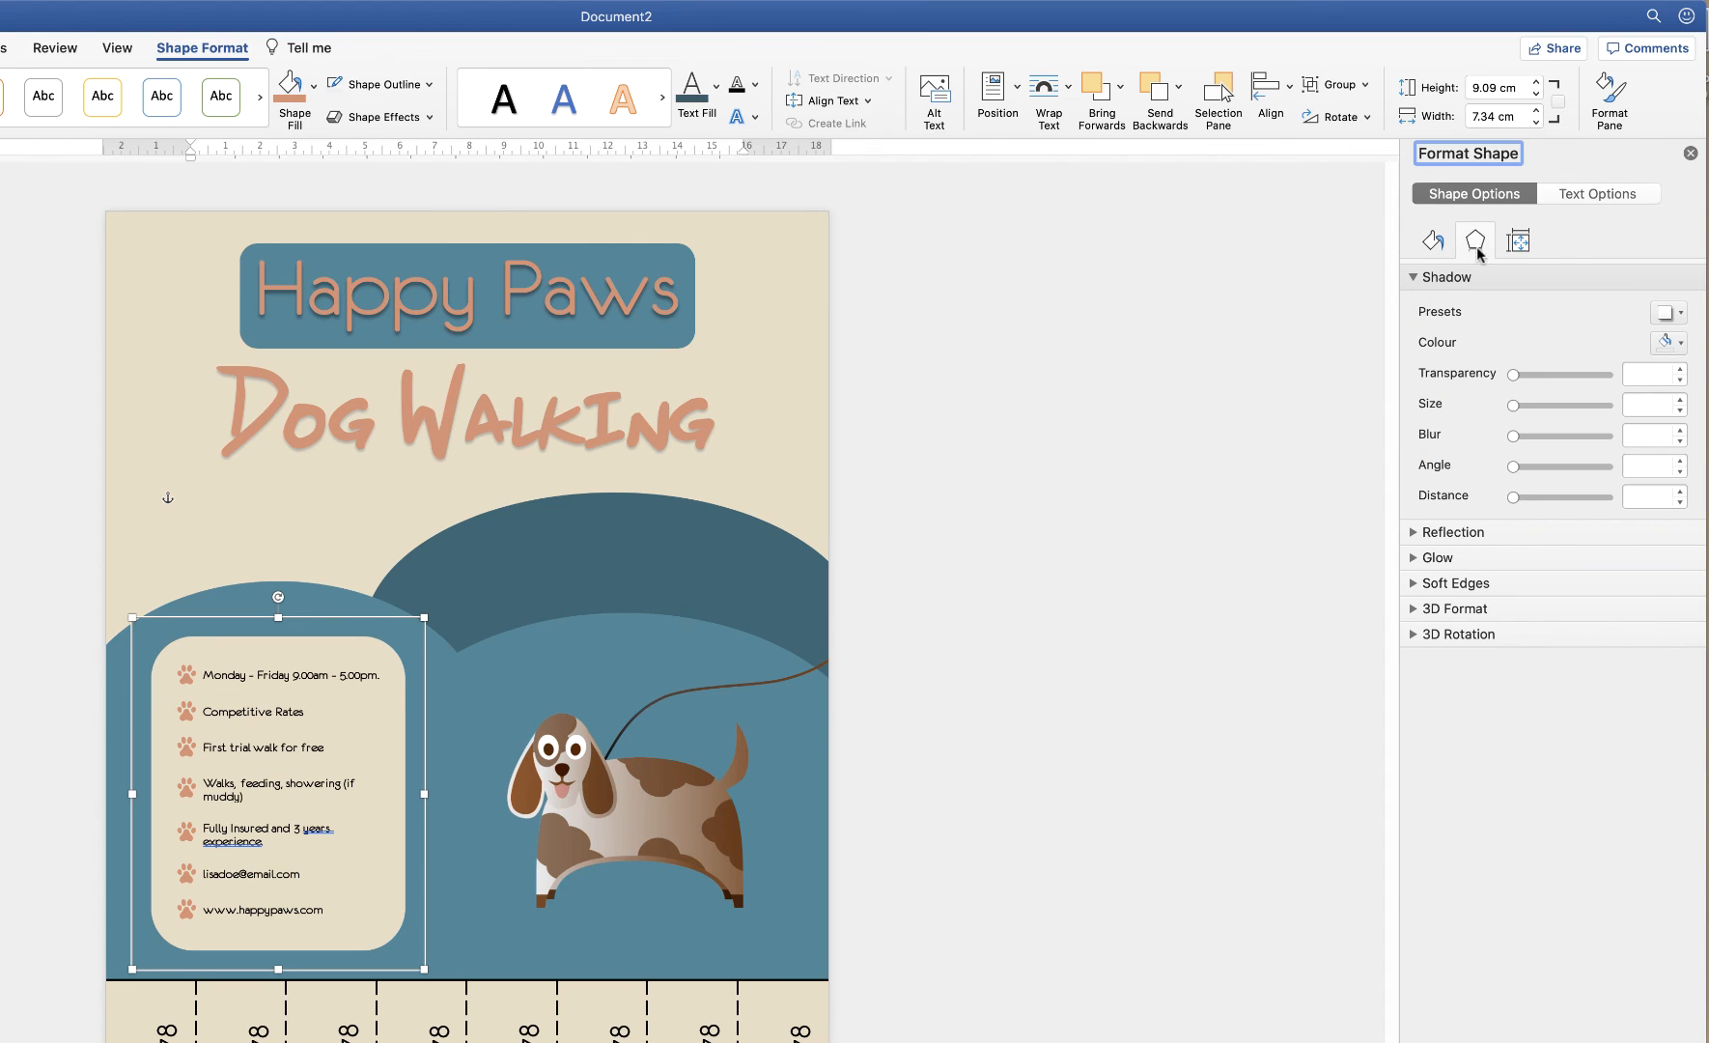
left_click(1680, 314)
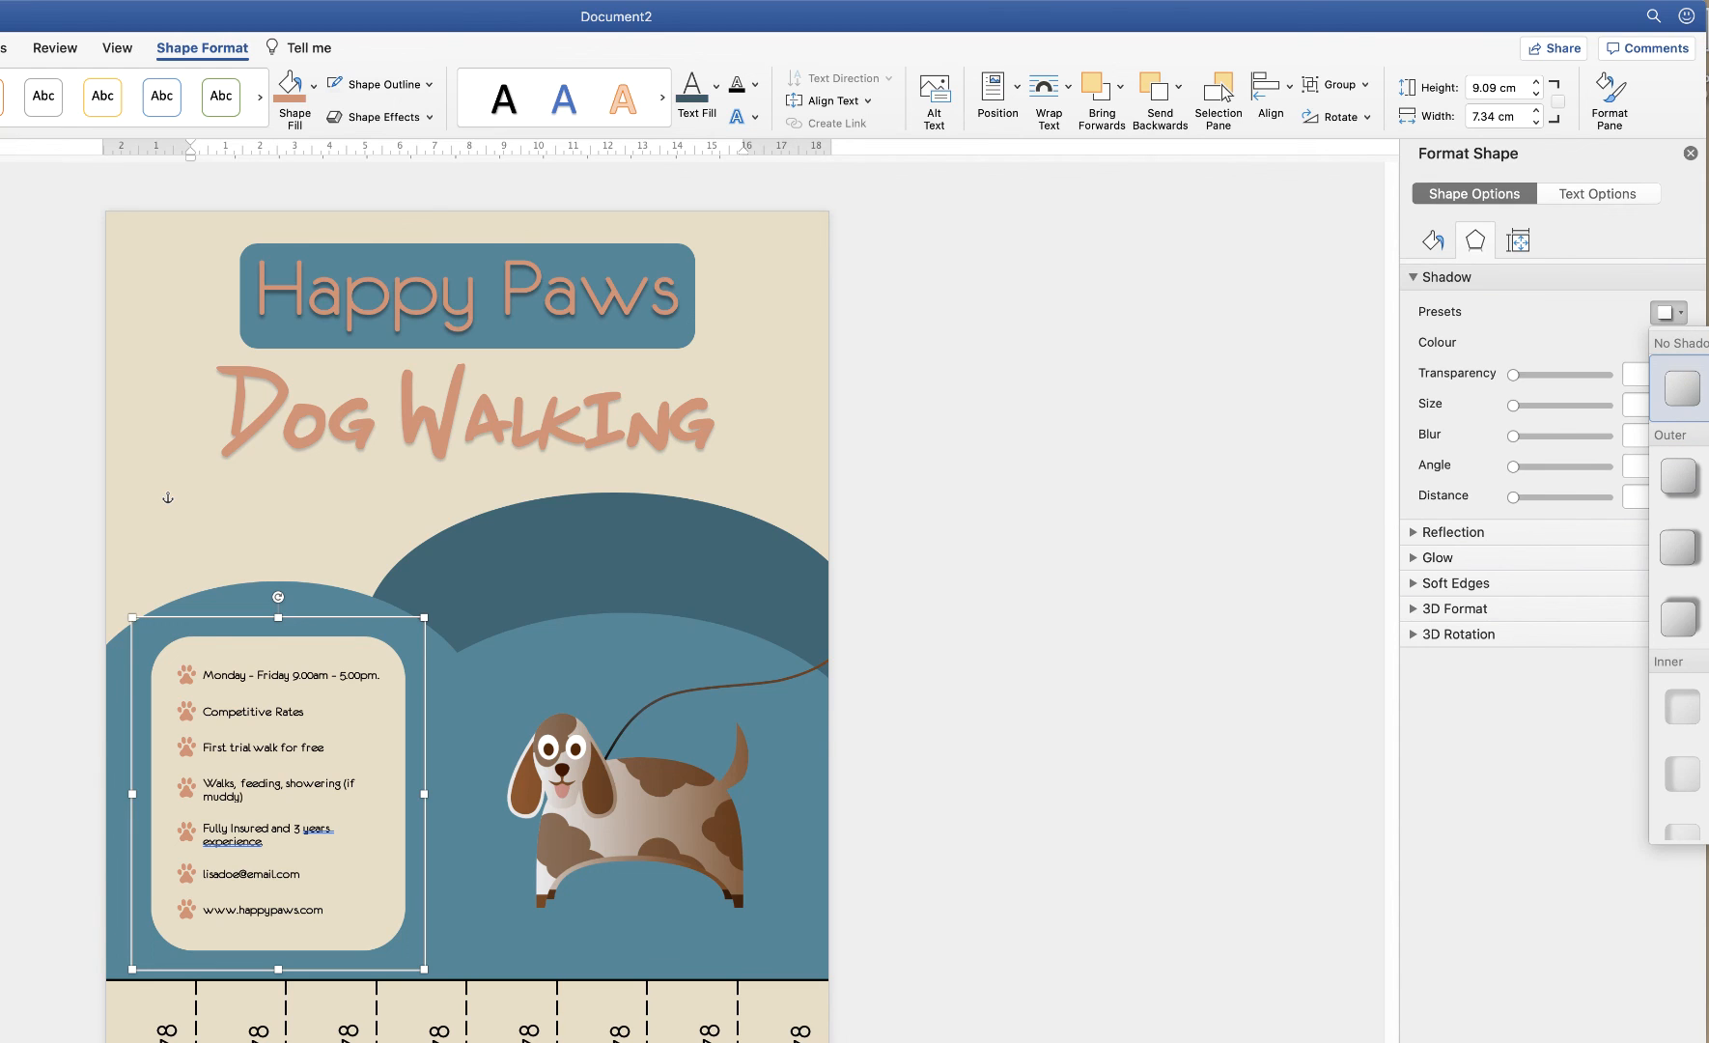
left_click(1707, 478)
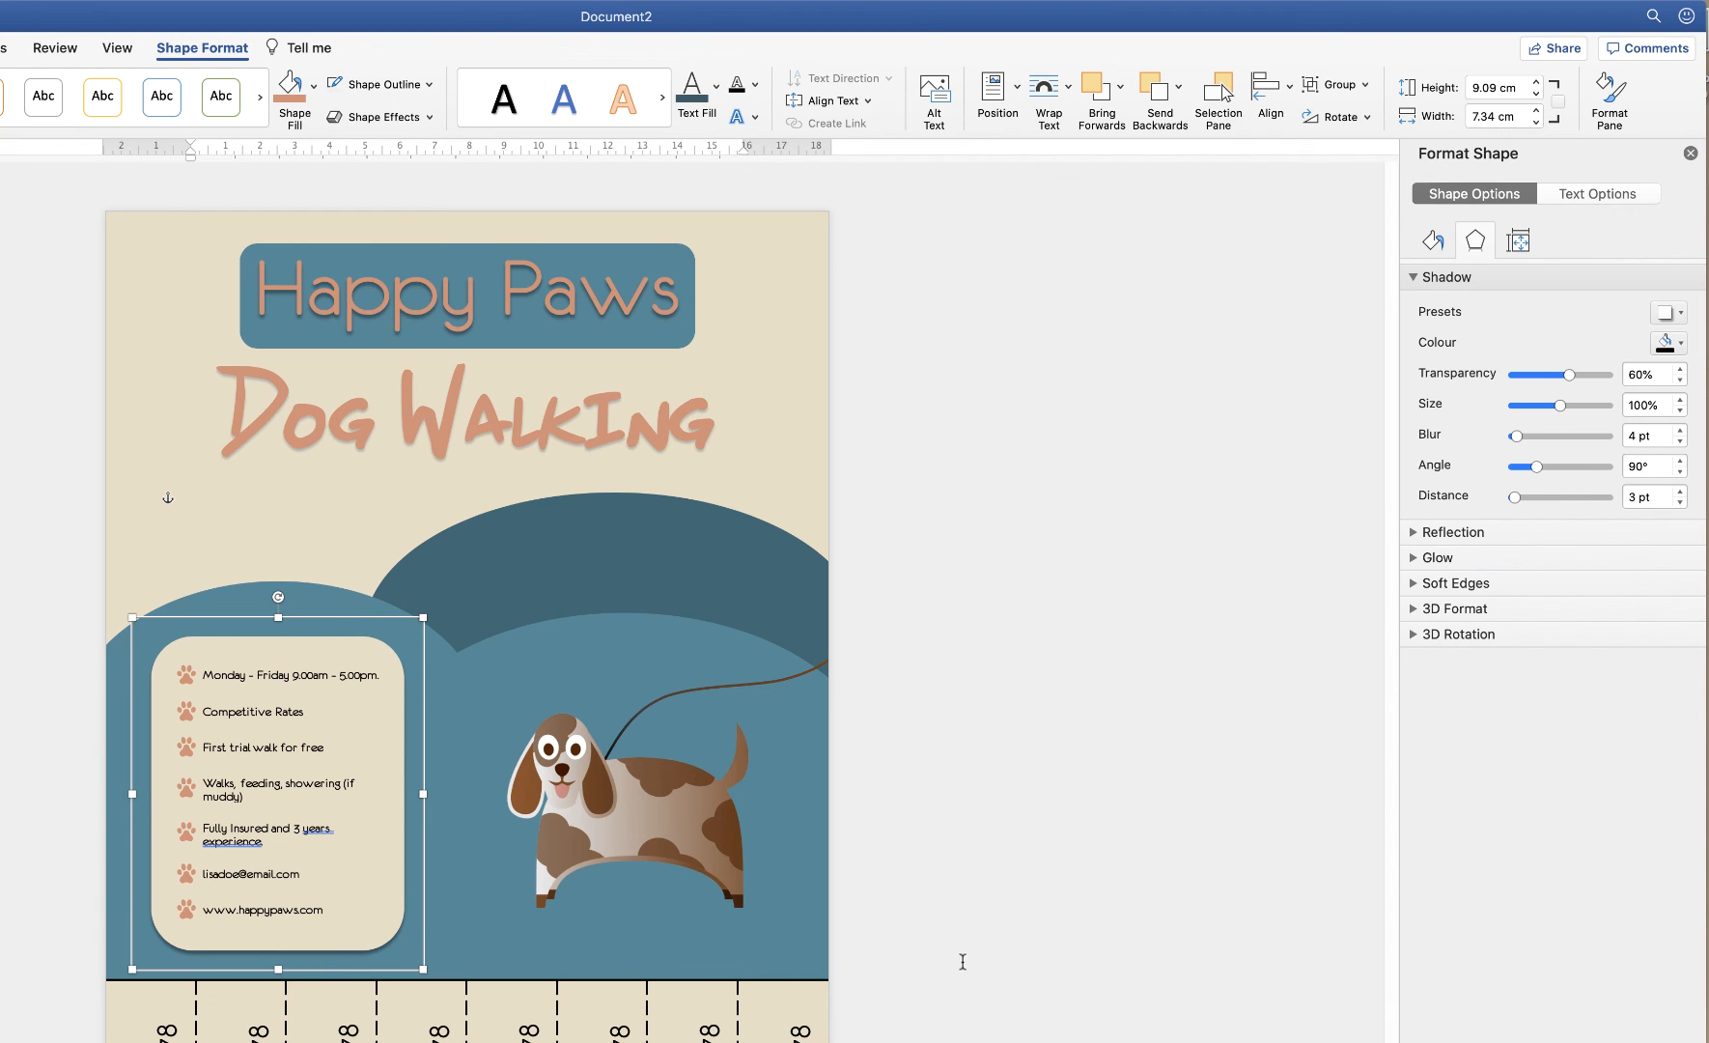
left_click(960, 970)
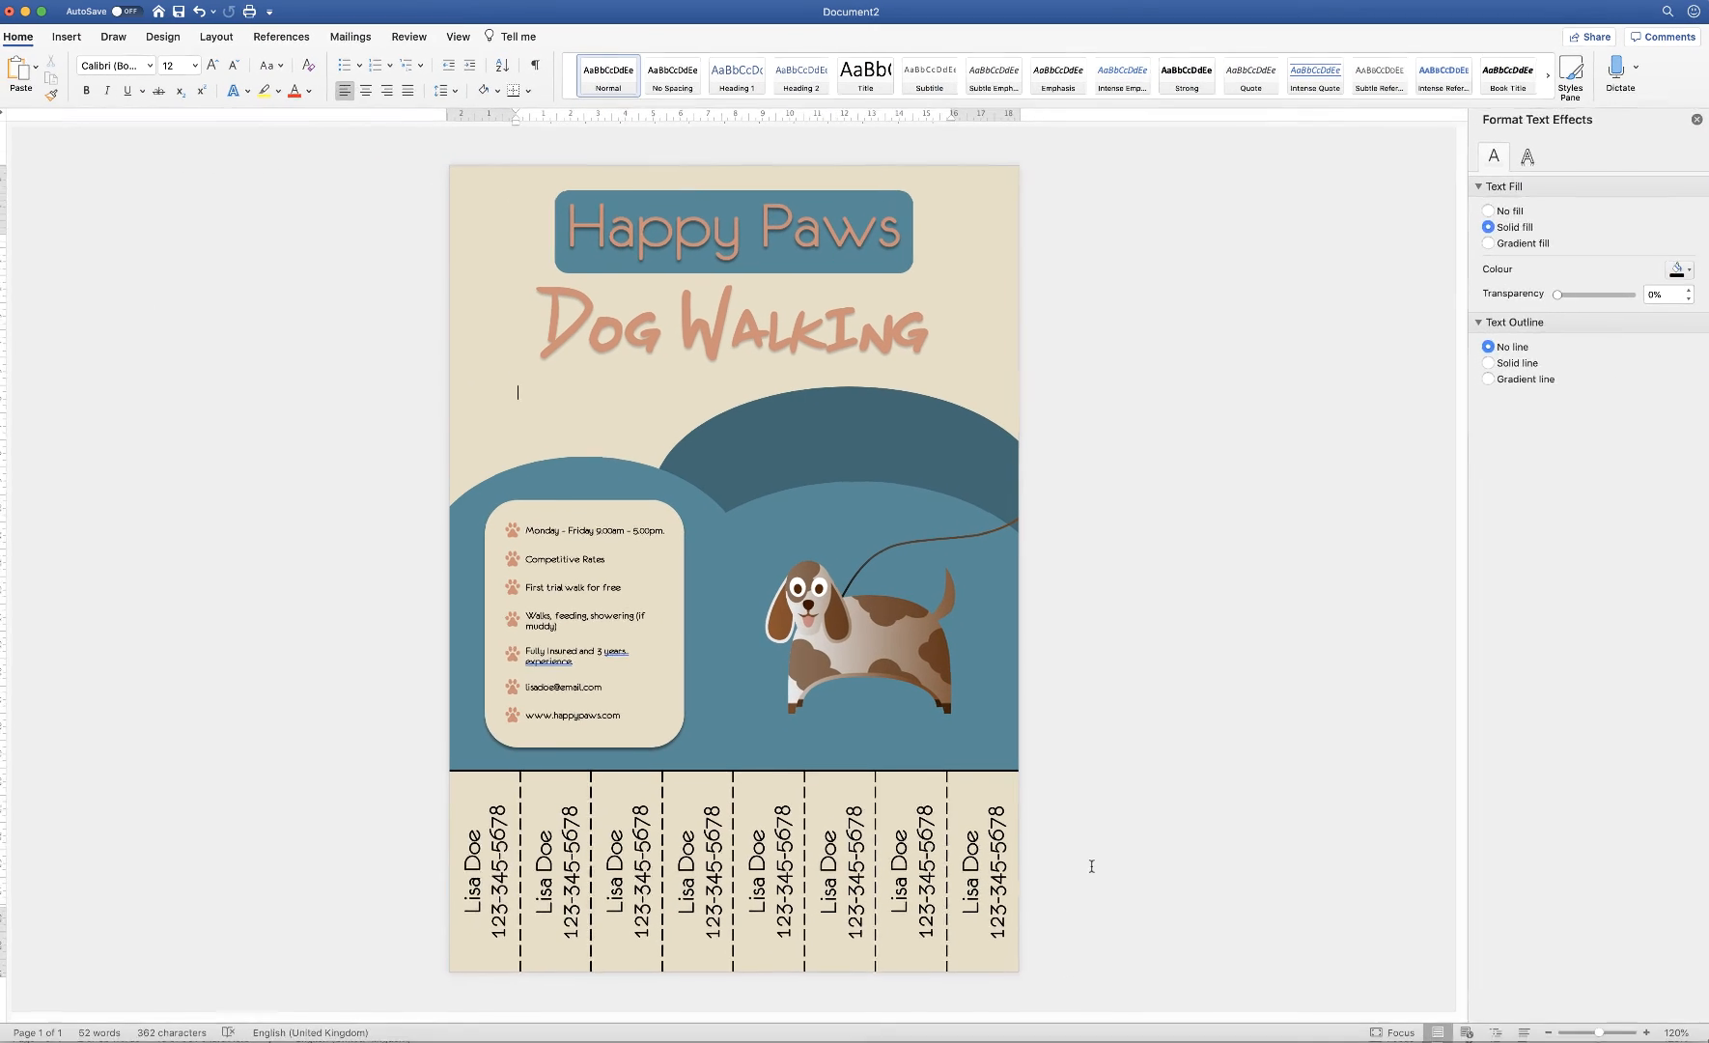